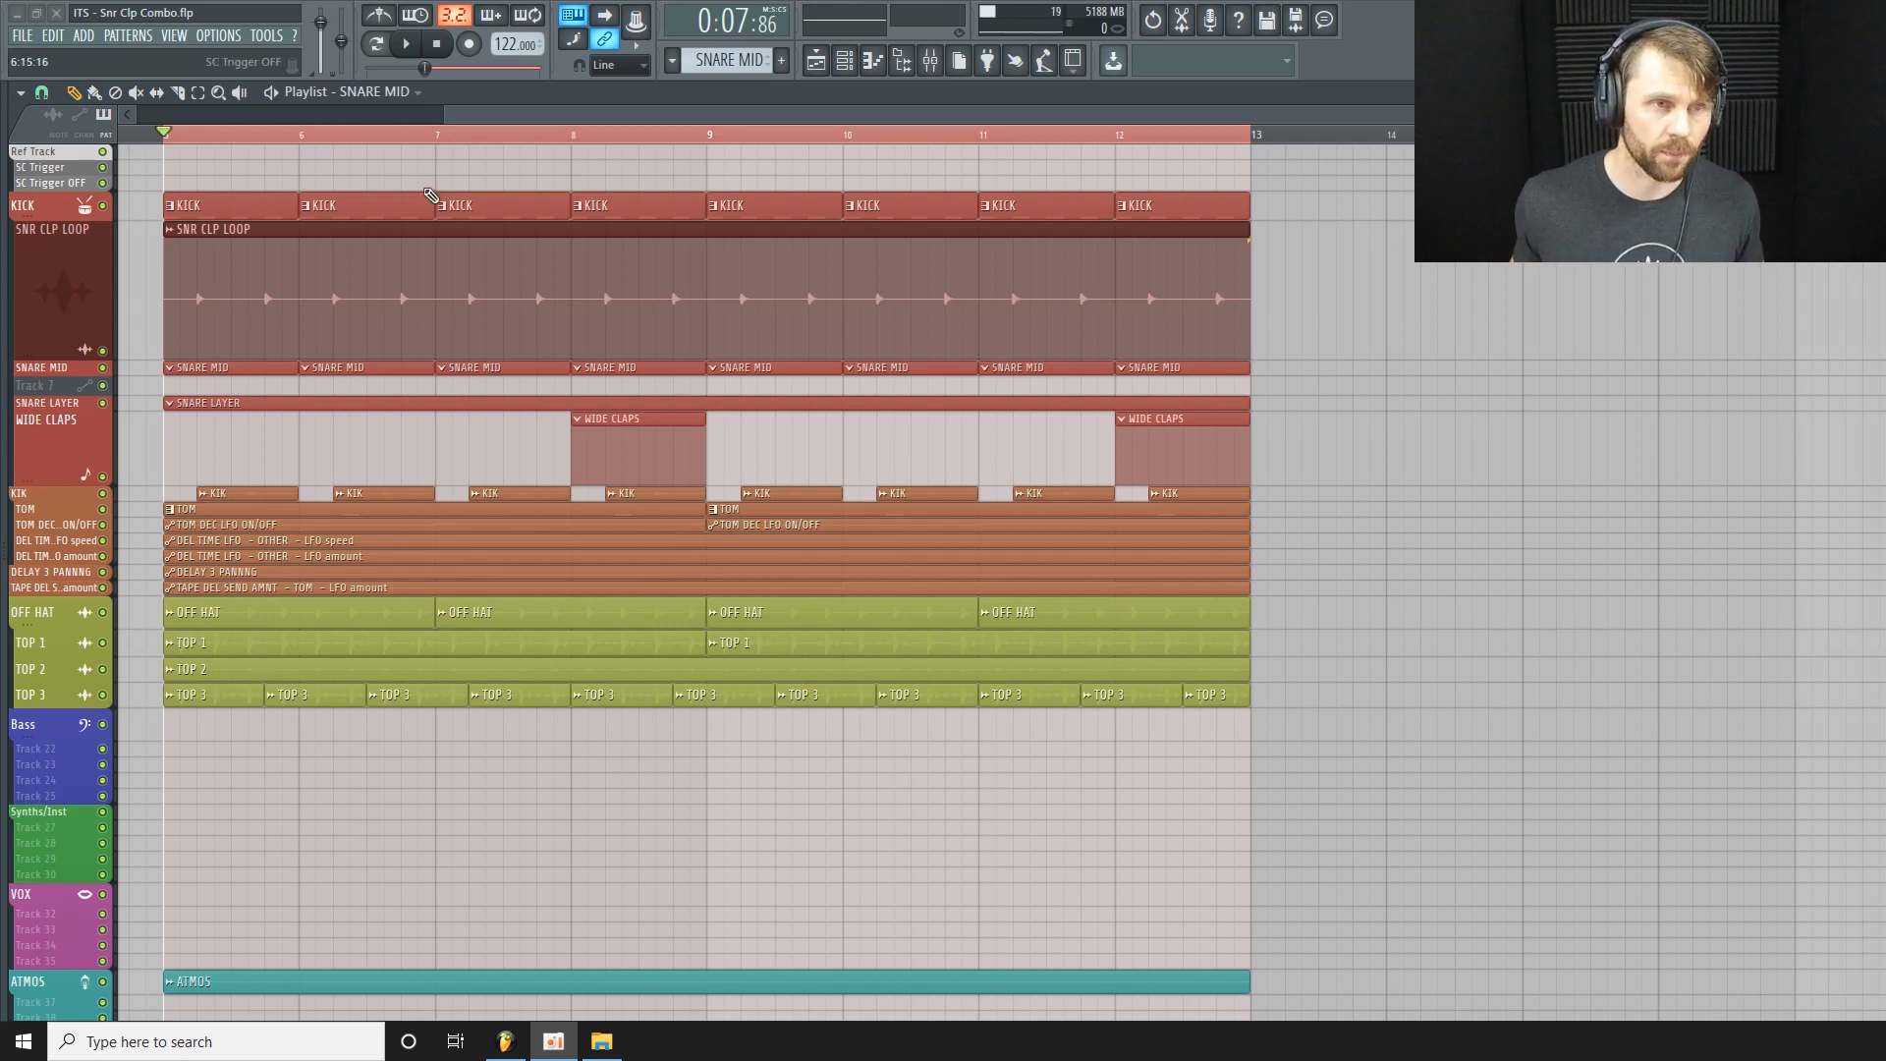
Play the drum arrangement through, stop playback, and look over the mixer tracks.
click(406, 43)
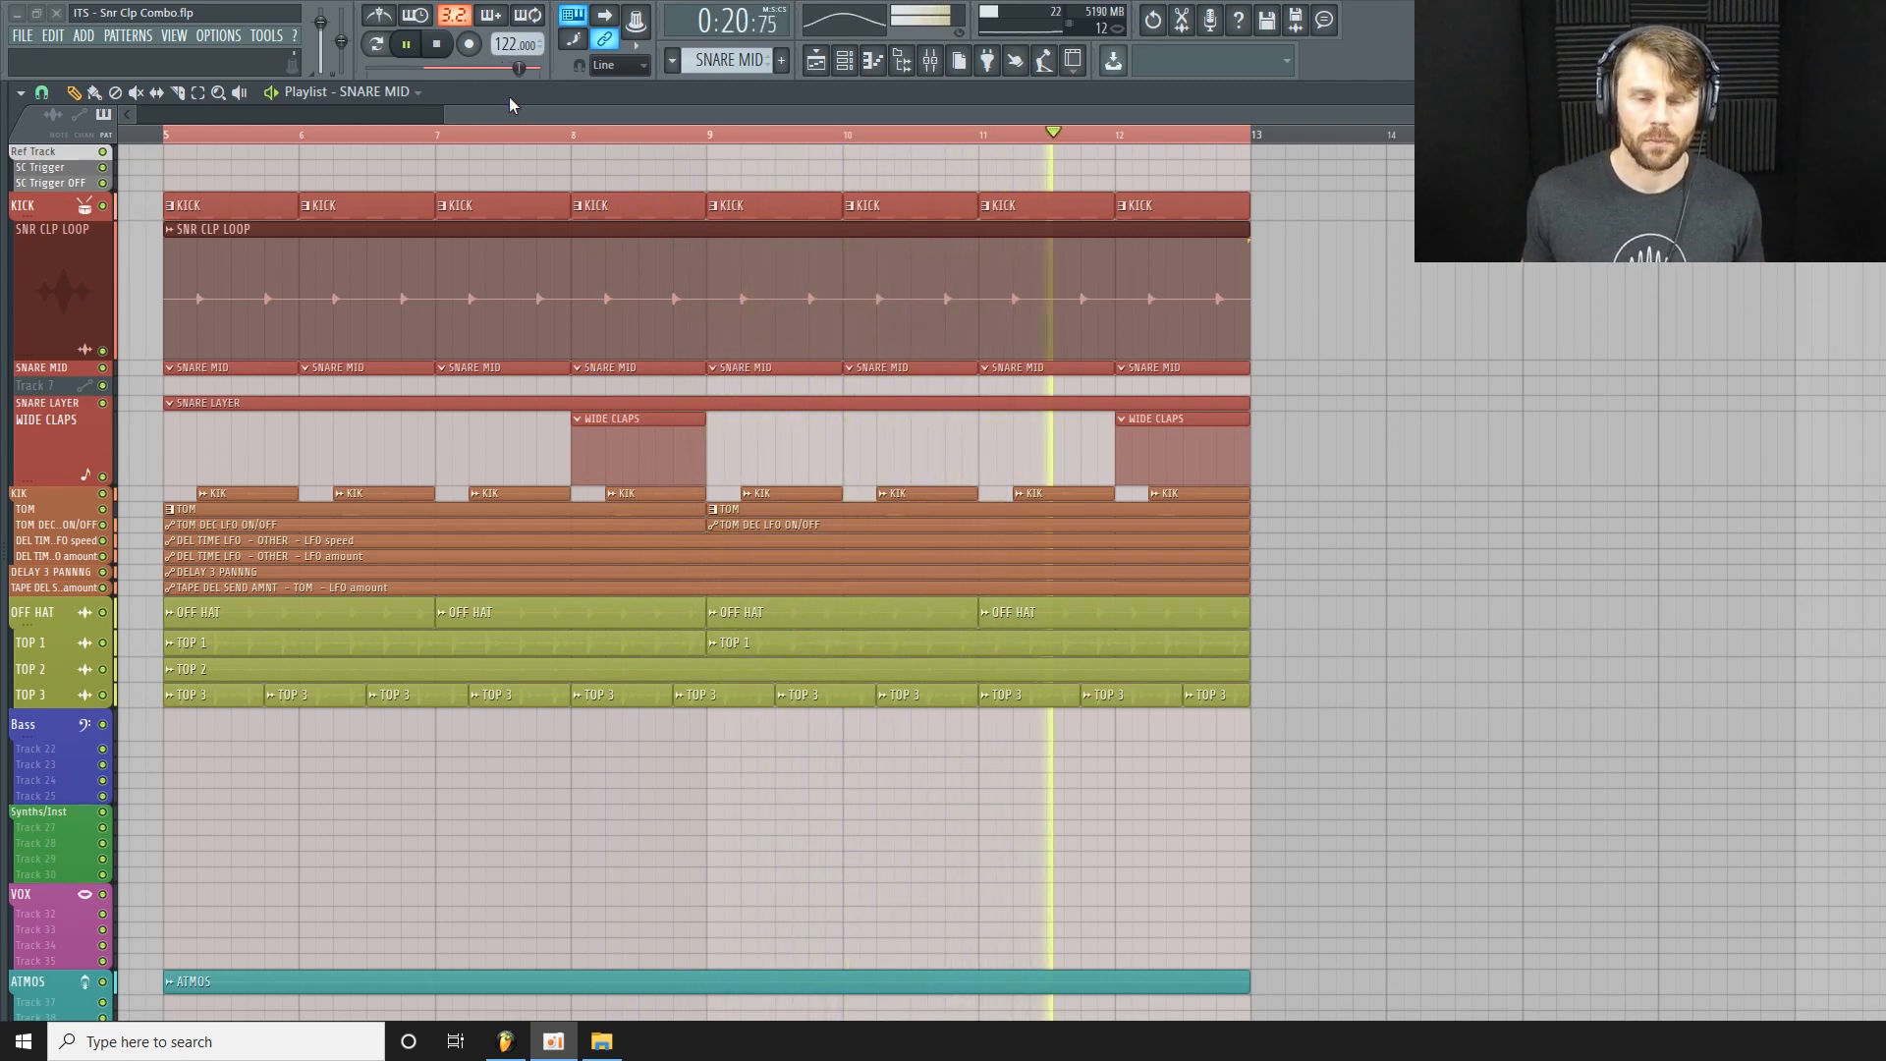
click(439, 45)
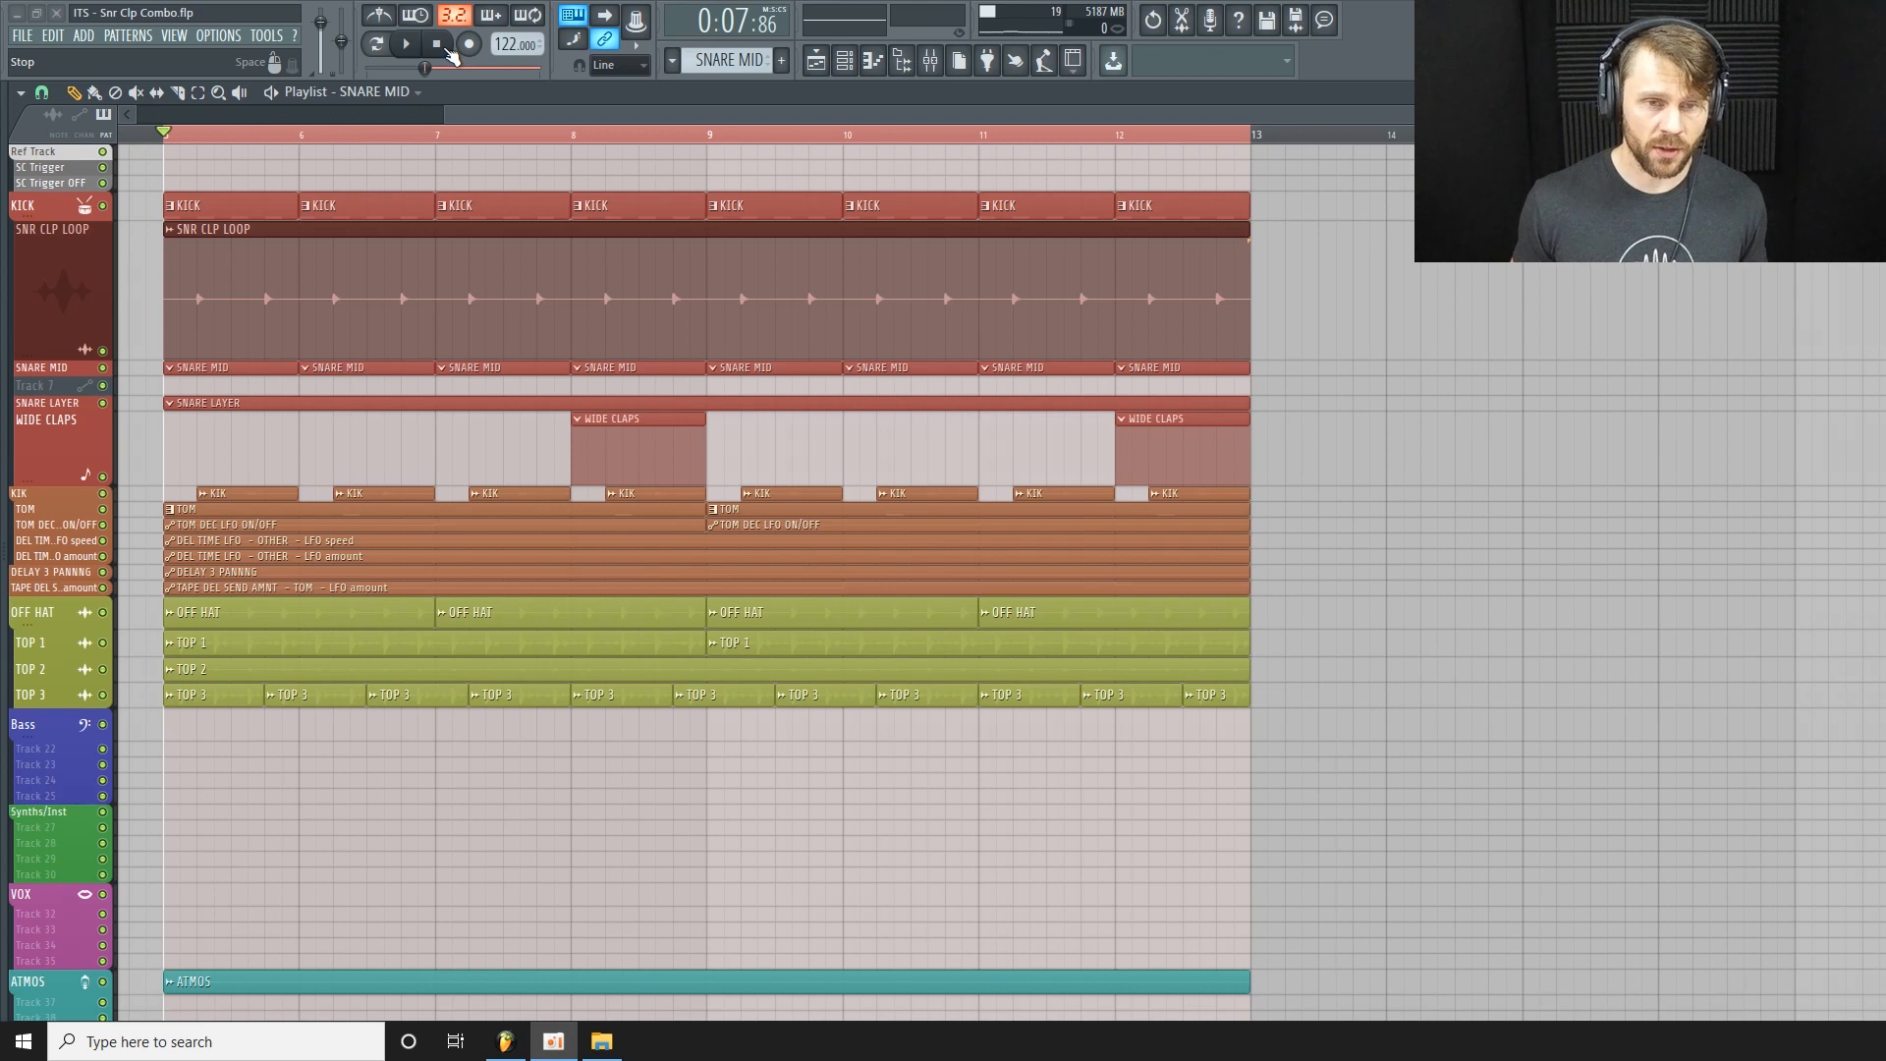
click(931, 61)
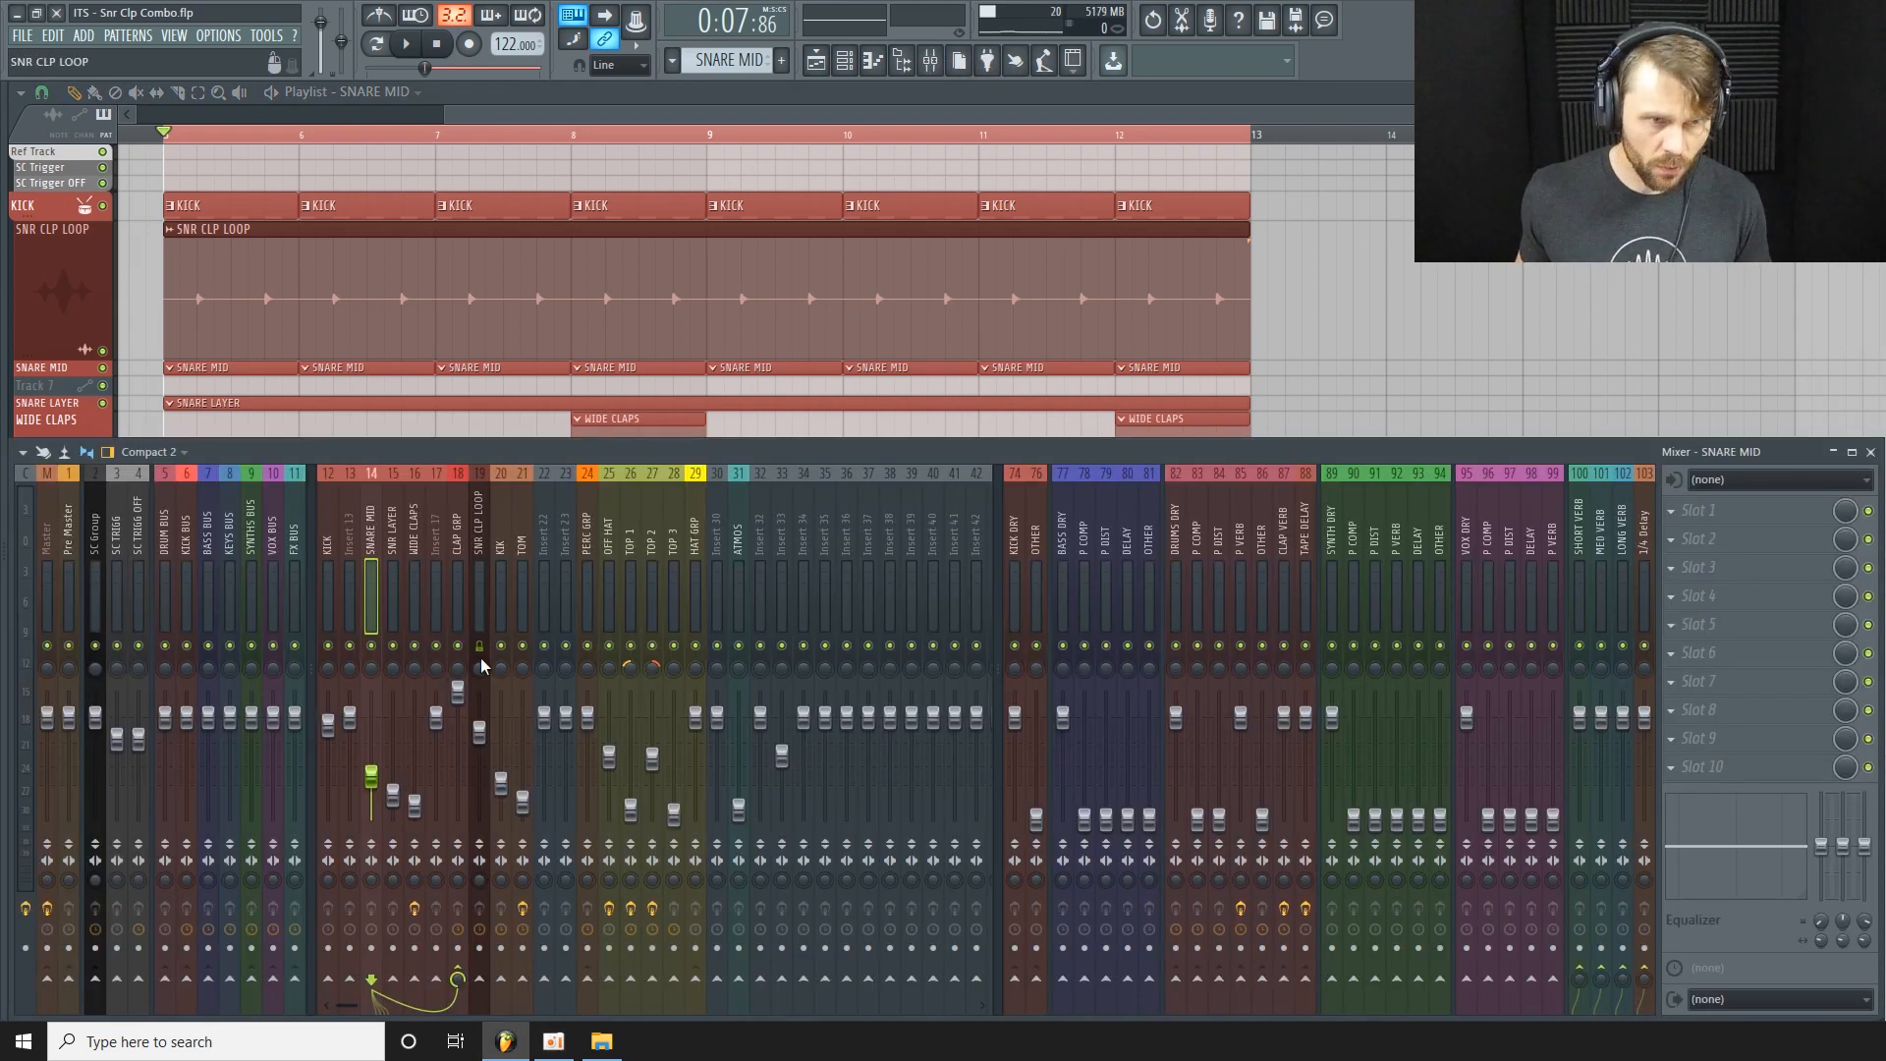
key(F9)
Shrink the height of the SNR CLP LOOP playlist track and enlarge the SNARE MID track.
scroll(73, 288, down, 1)
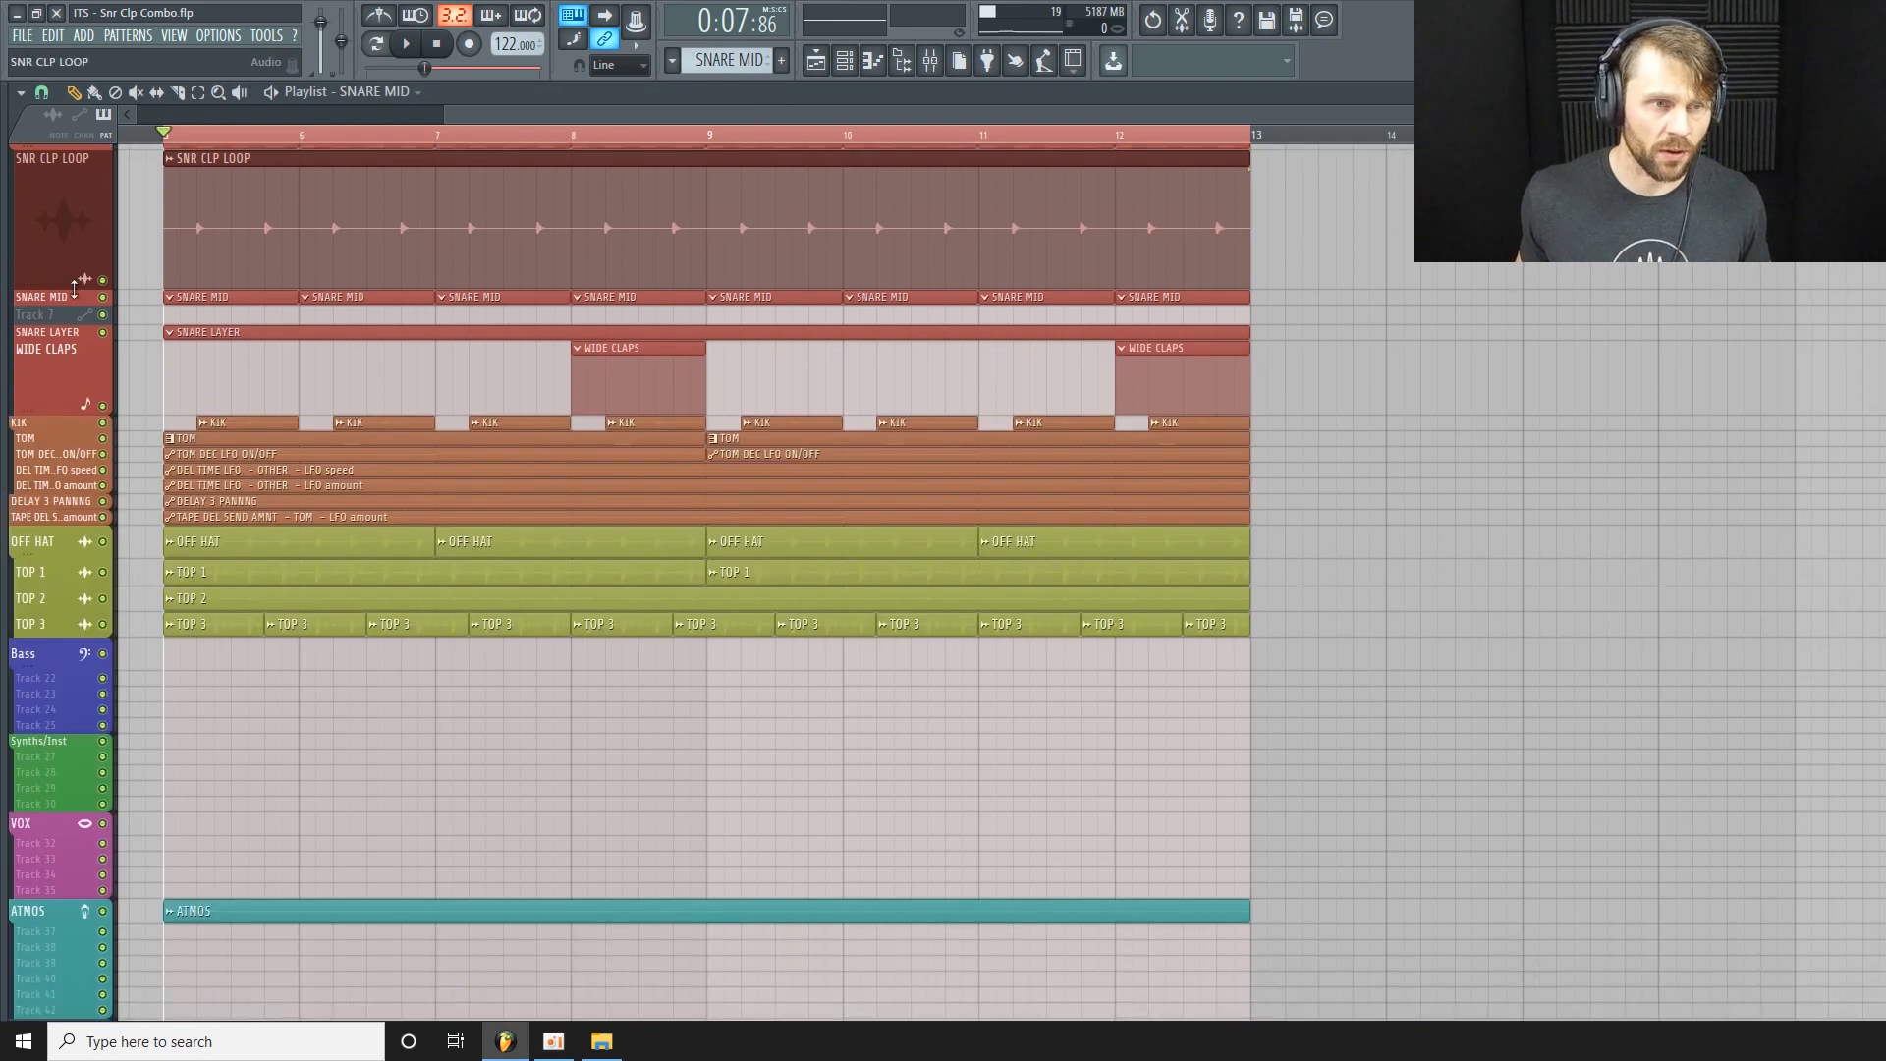
drag(67, 273, 65, 153)
scroll(57, 302, up, 1)
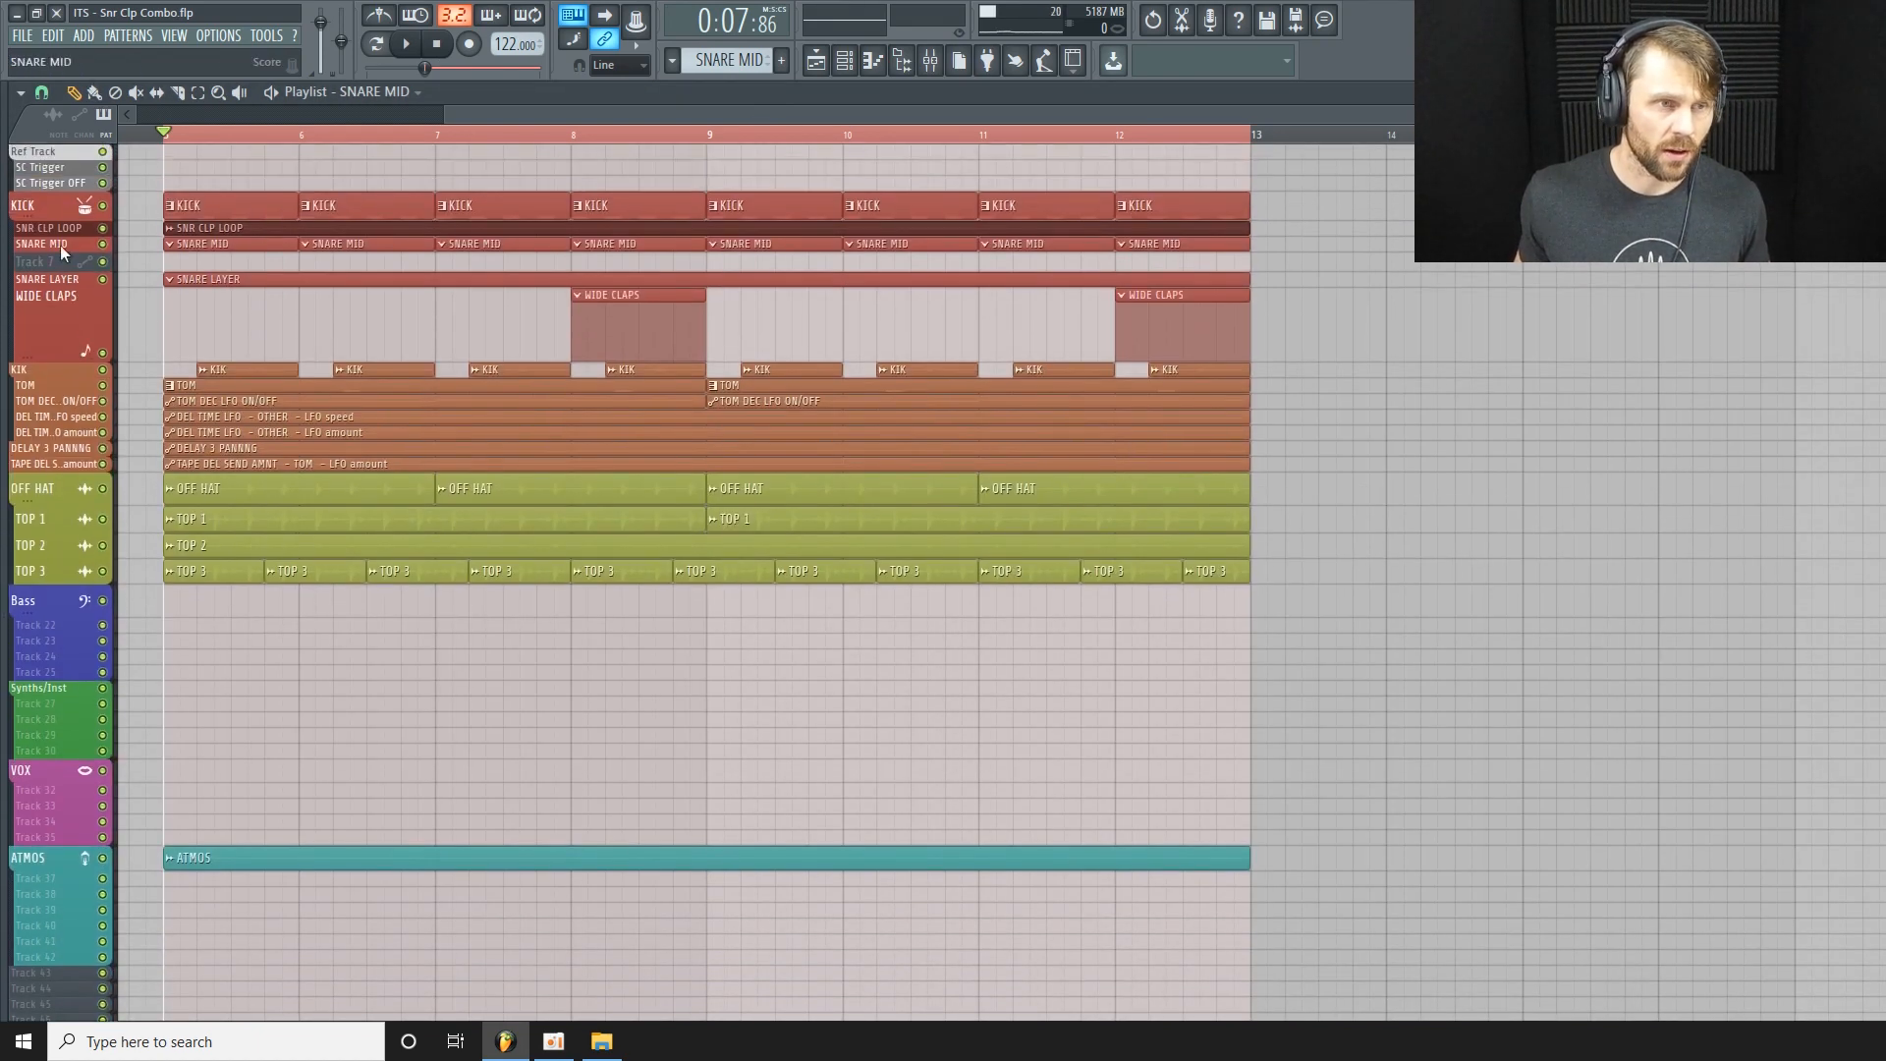
drag(59, 251, 59, 370)
Open the SNARE MID sampler channel and inspect its sample and volume envelope settings.
click(873, 61)
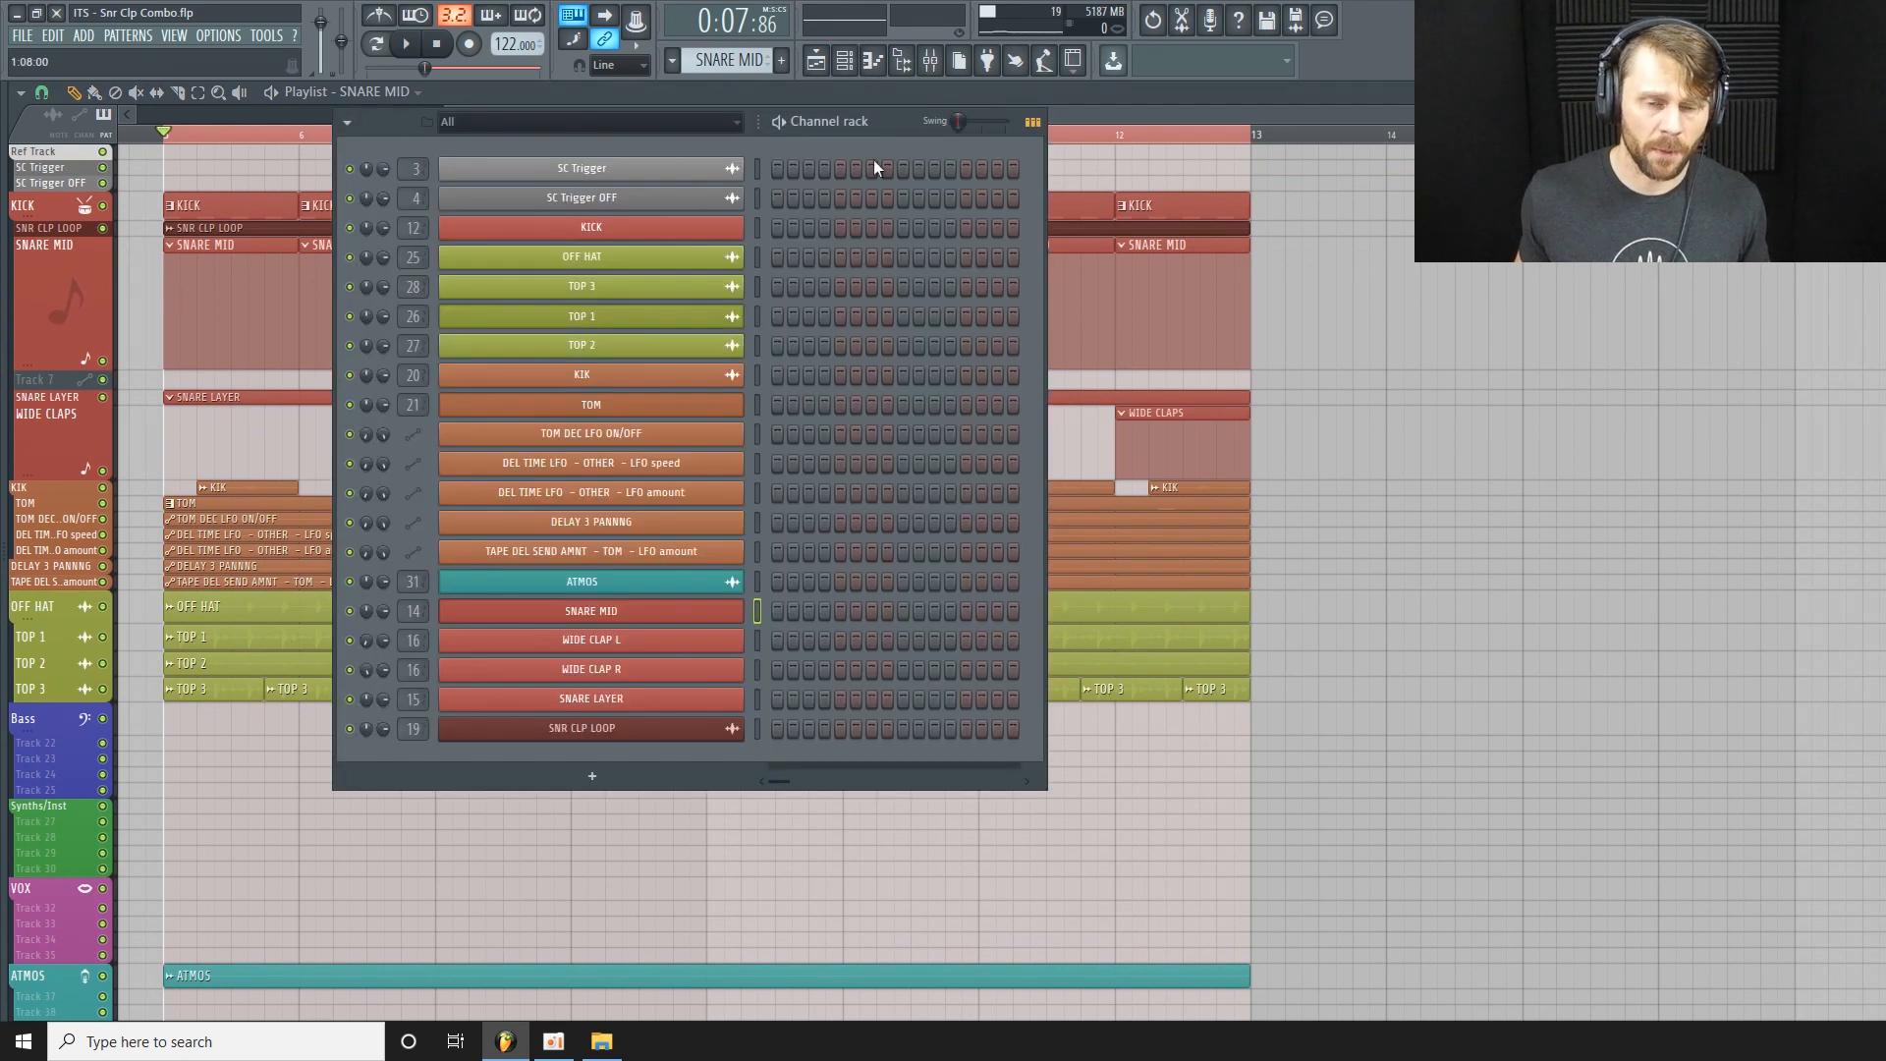
click(650, 618)
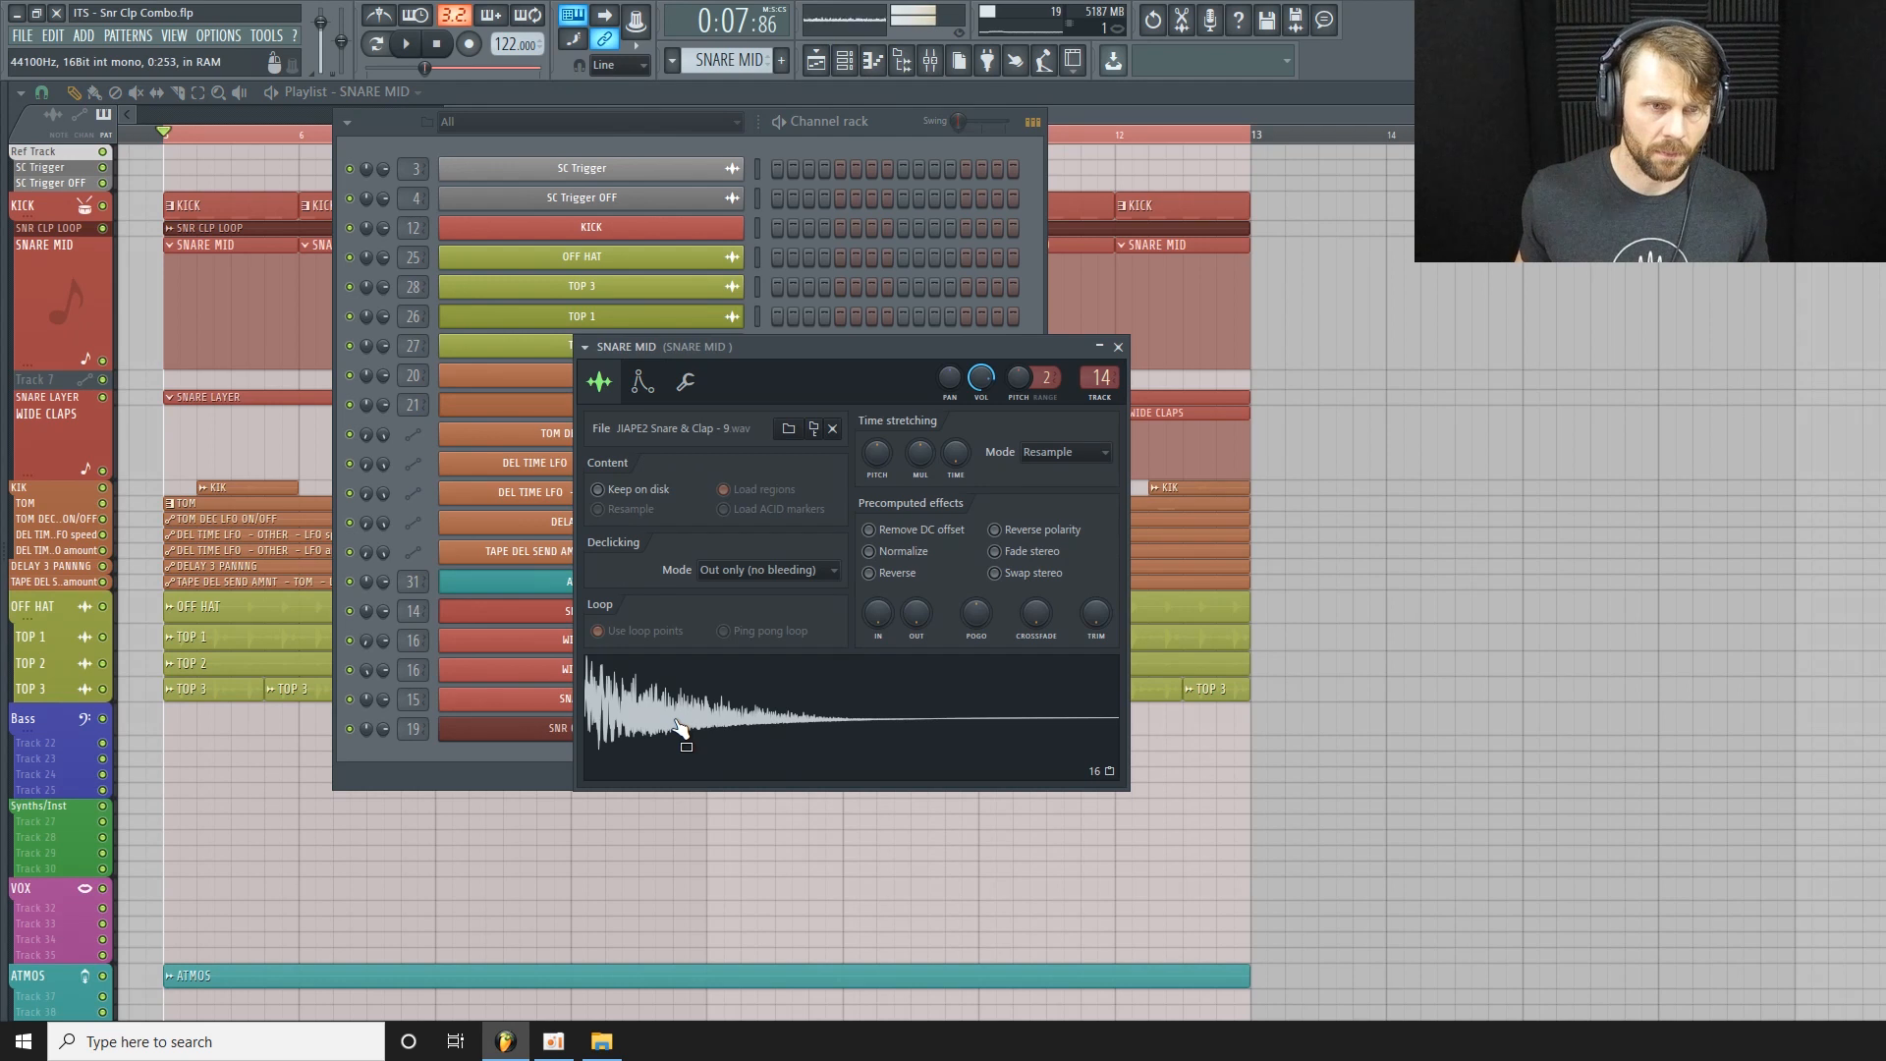
drag(821, 339, 769, 323)
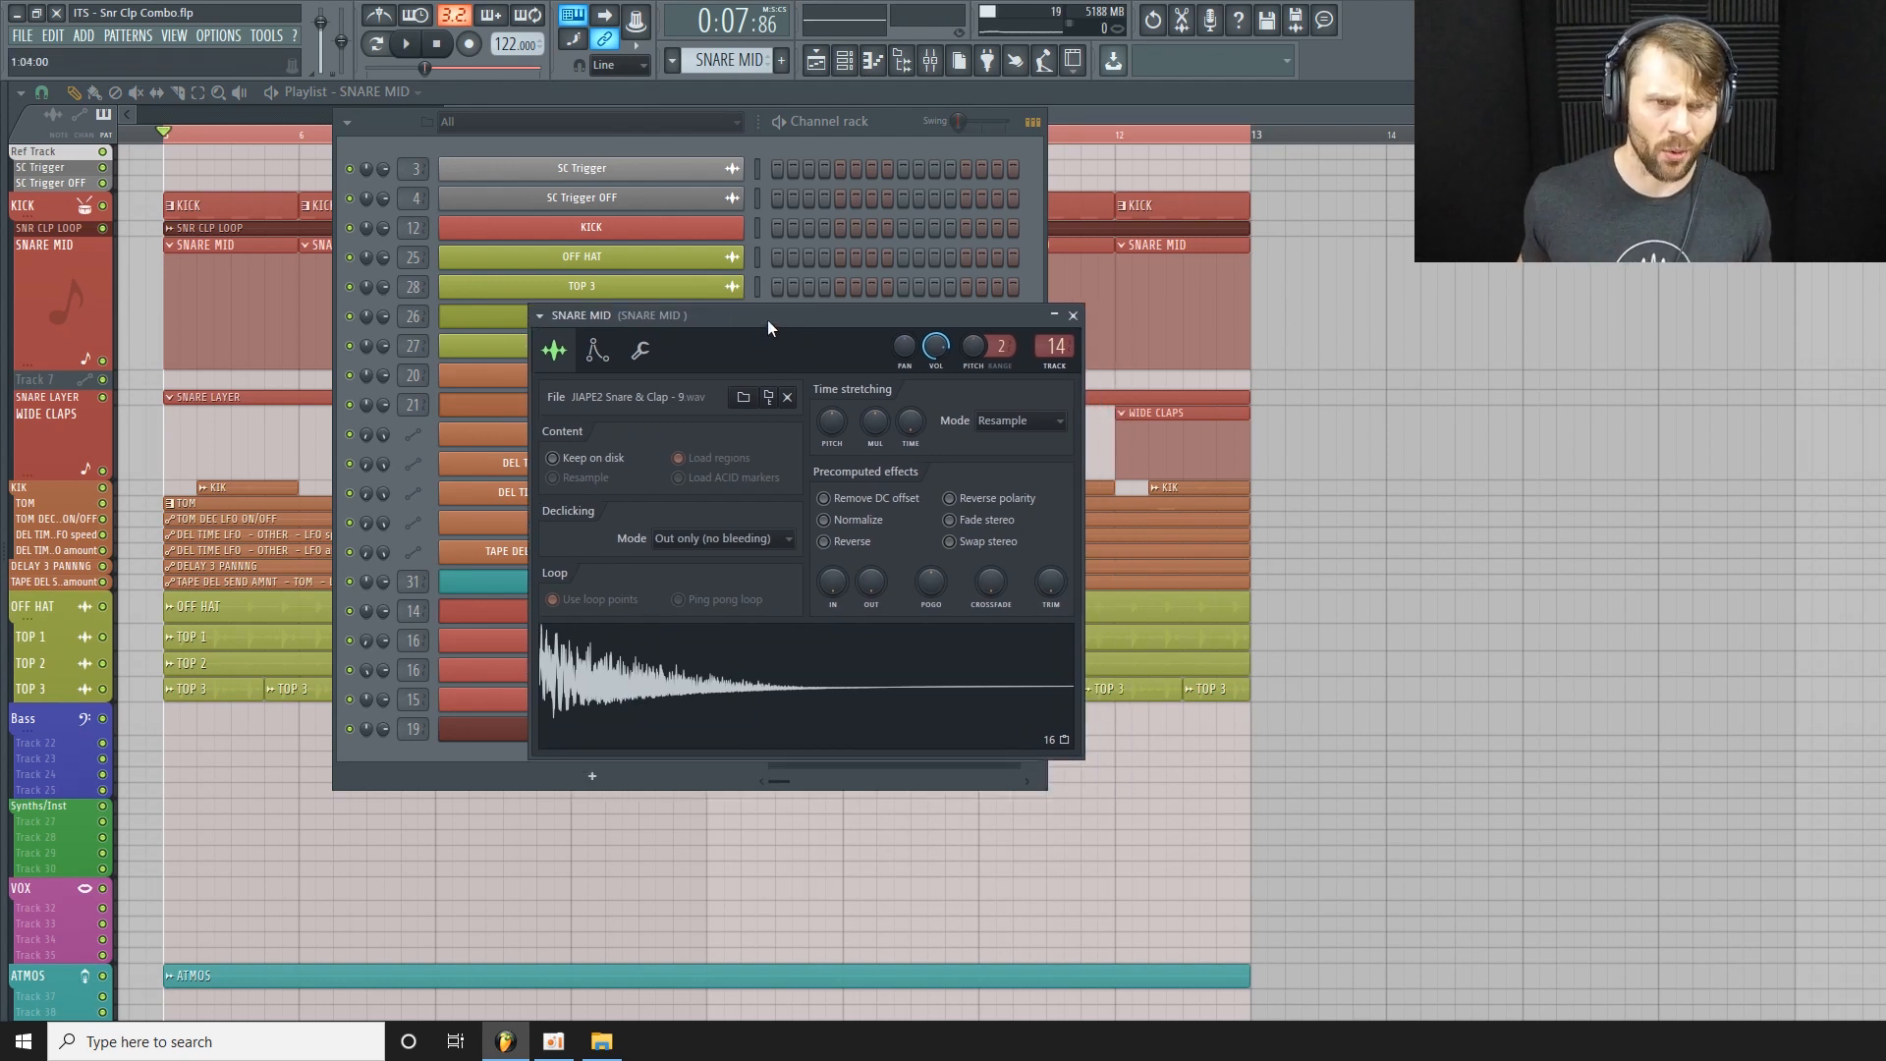
drag(715, 324, 703, 319)
click(582, 346)
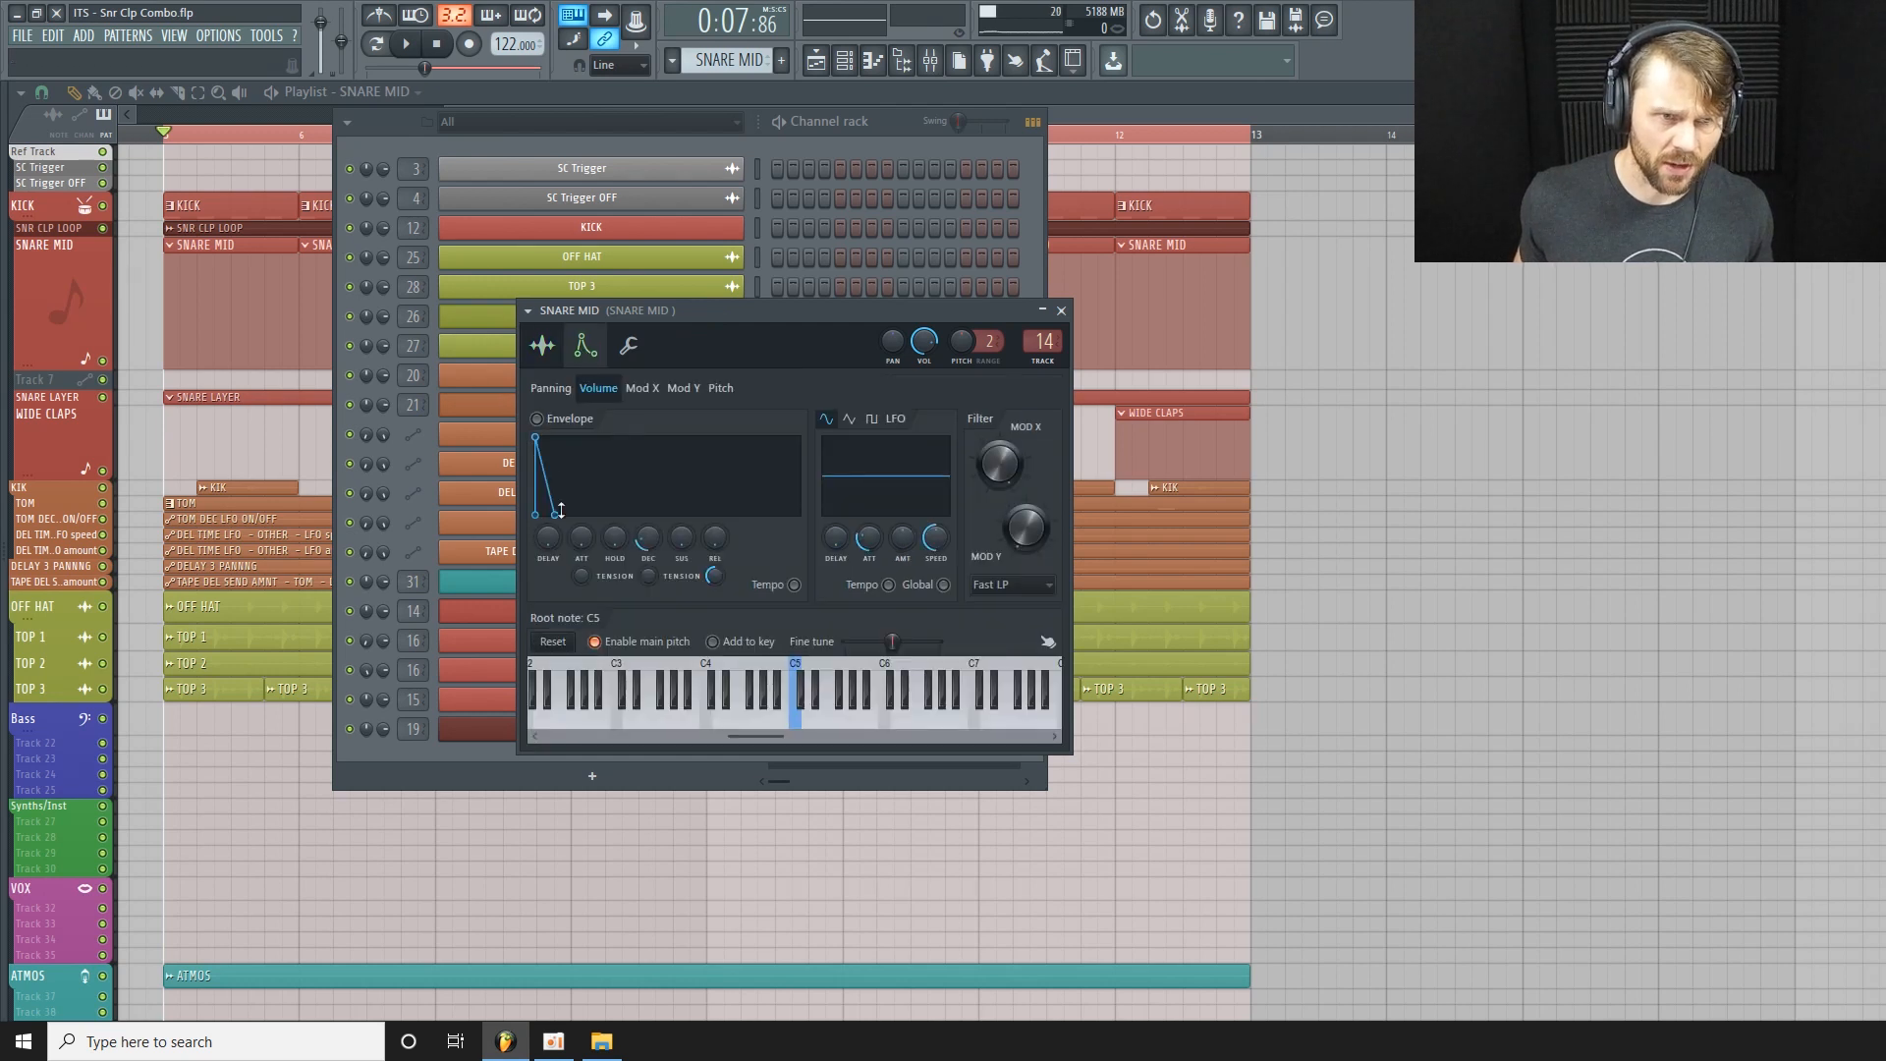
right_click(575, 546)
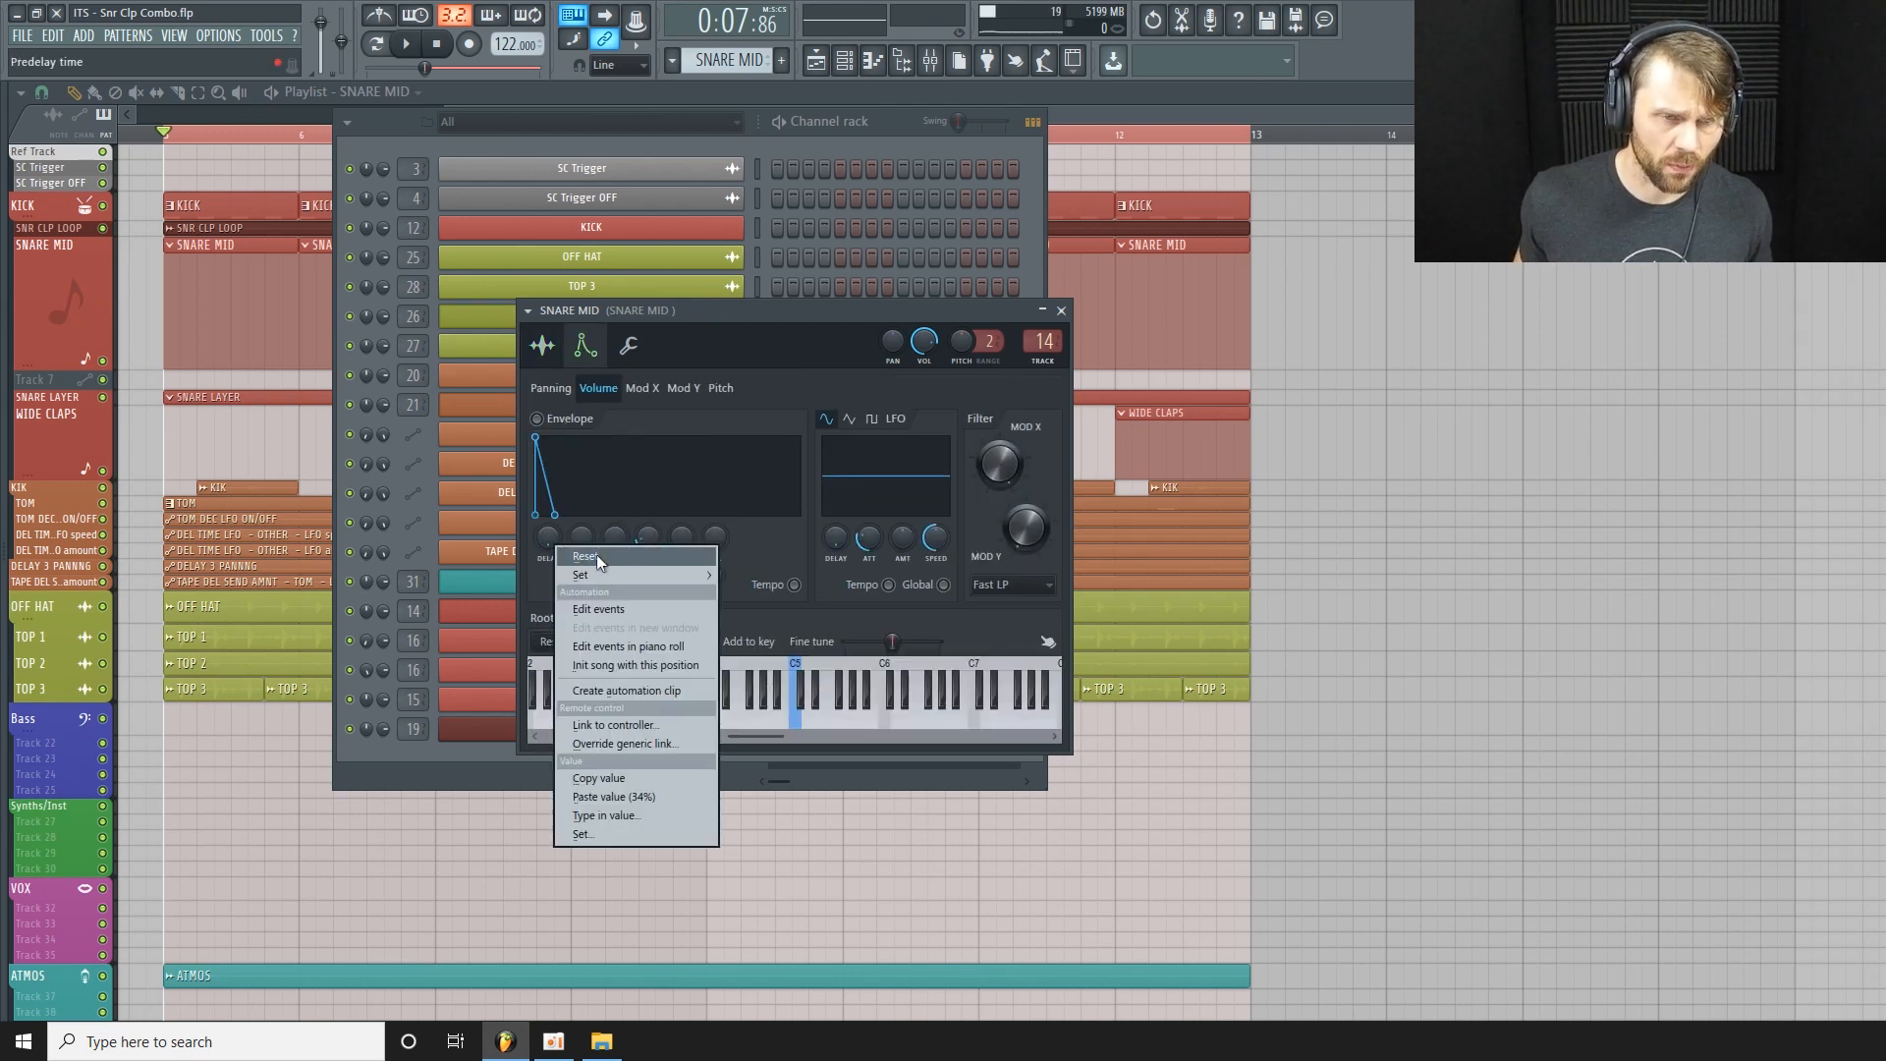
click(746, 321)
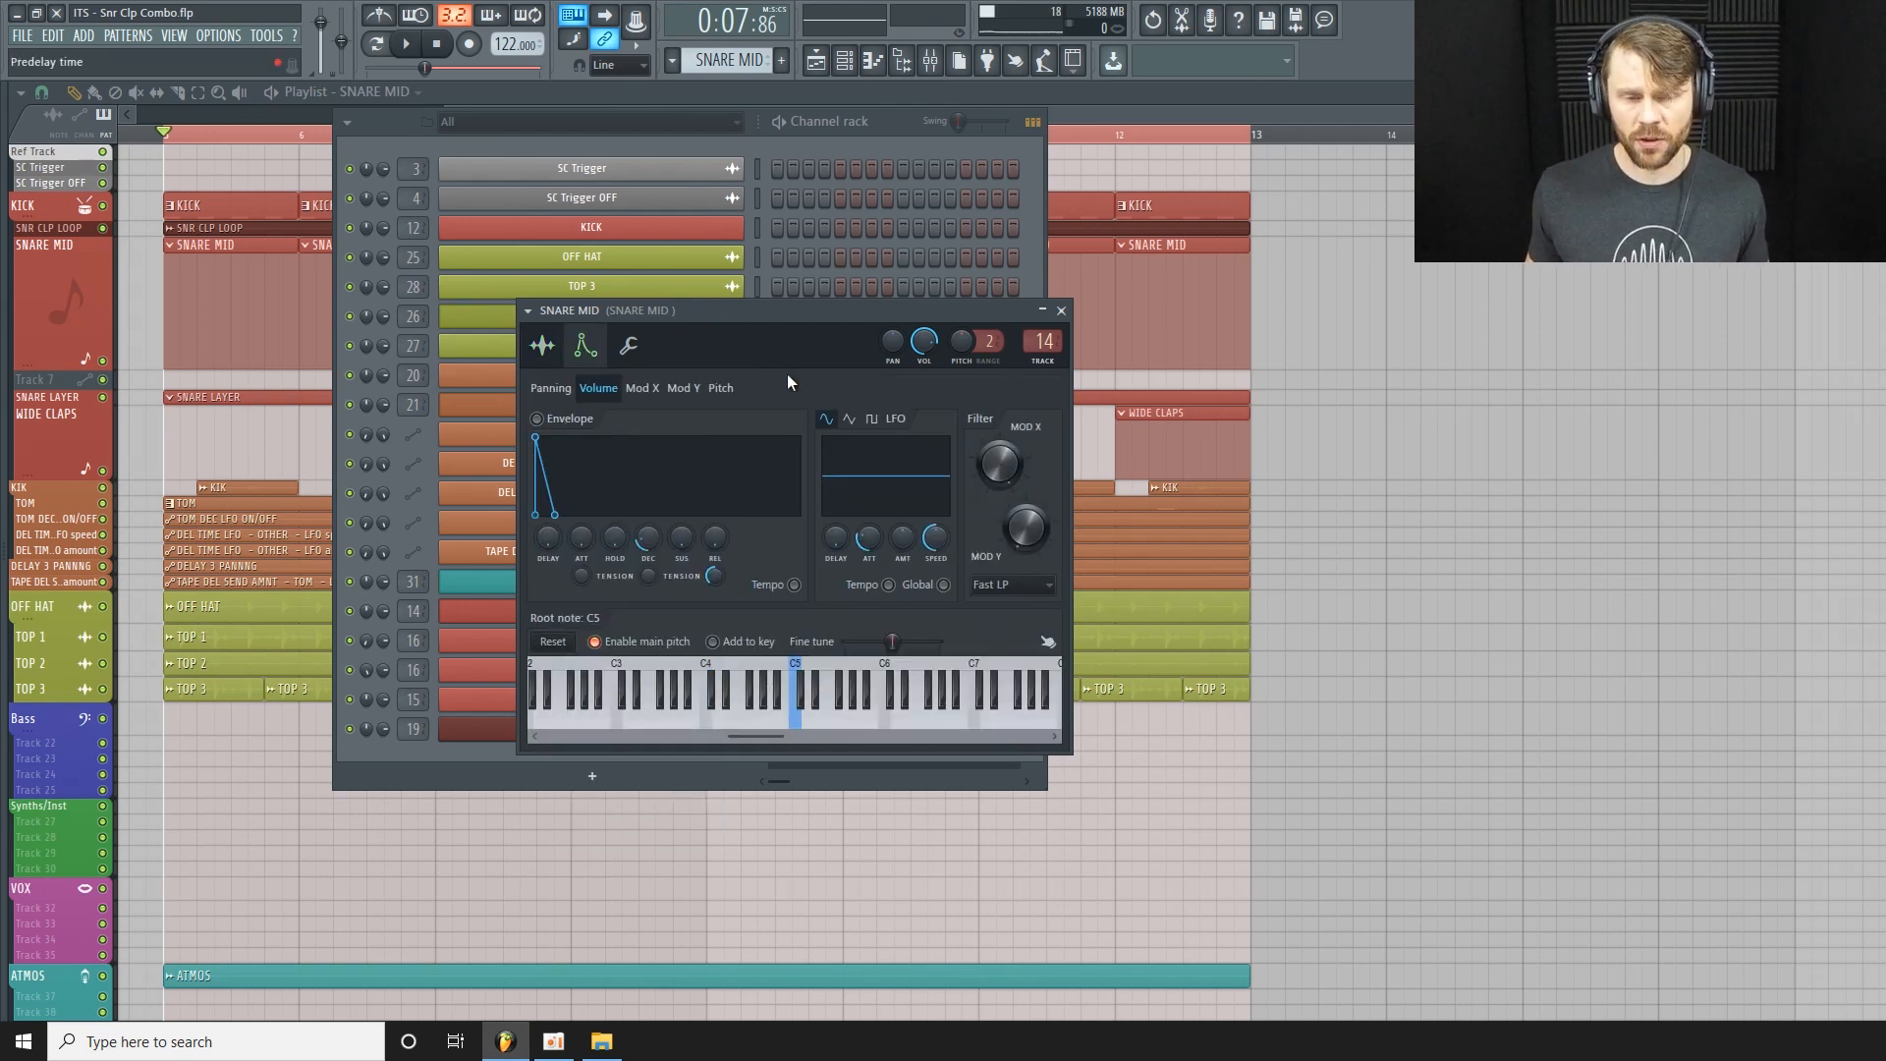
Add two C5 notes to the SNARE MID piano roll on beats 2 and 4 of bar 1.
click(845, 63)
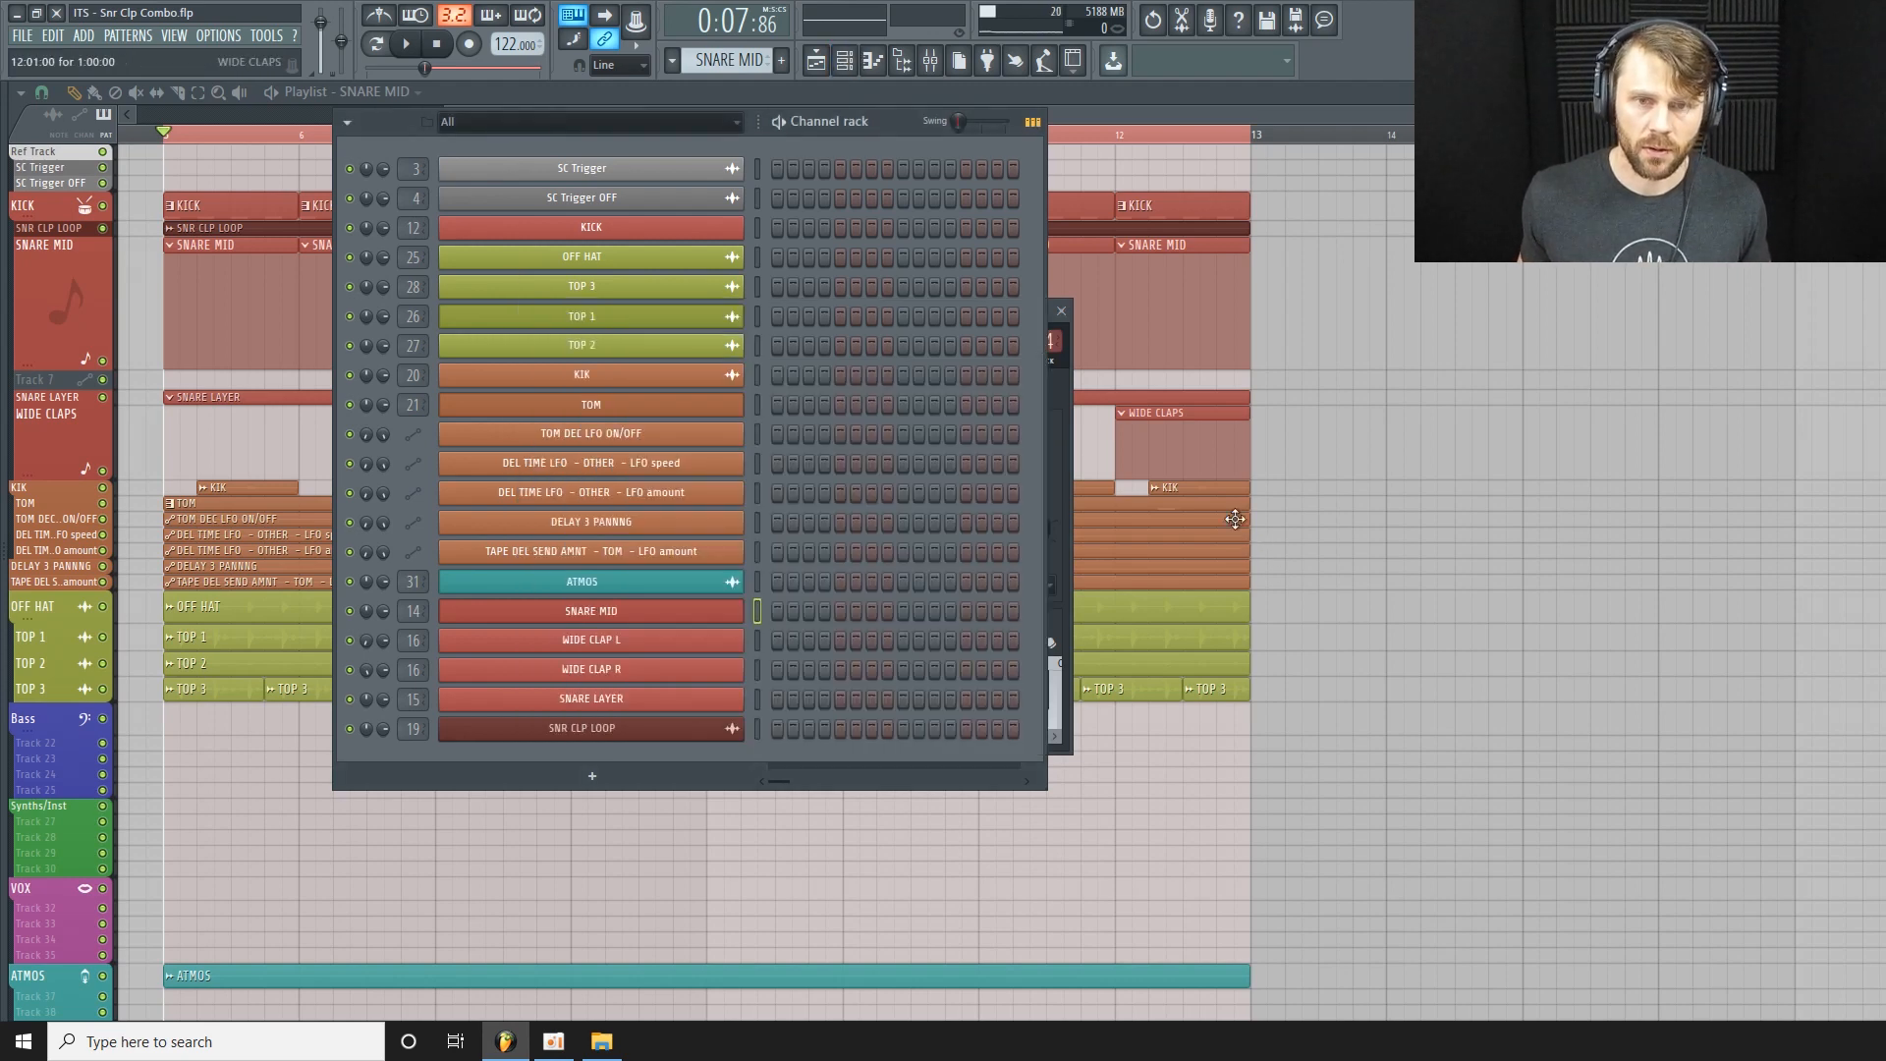
click(854, 70)
click(855, 71)
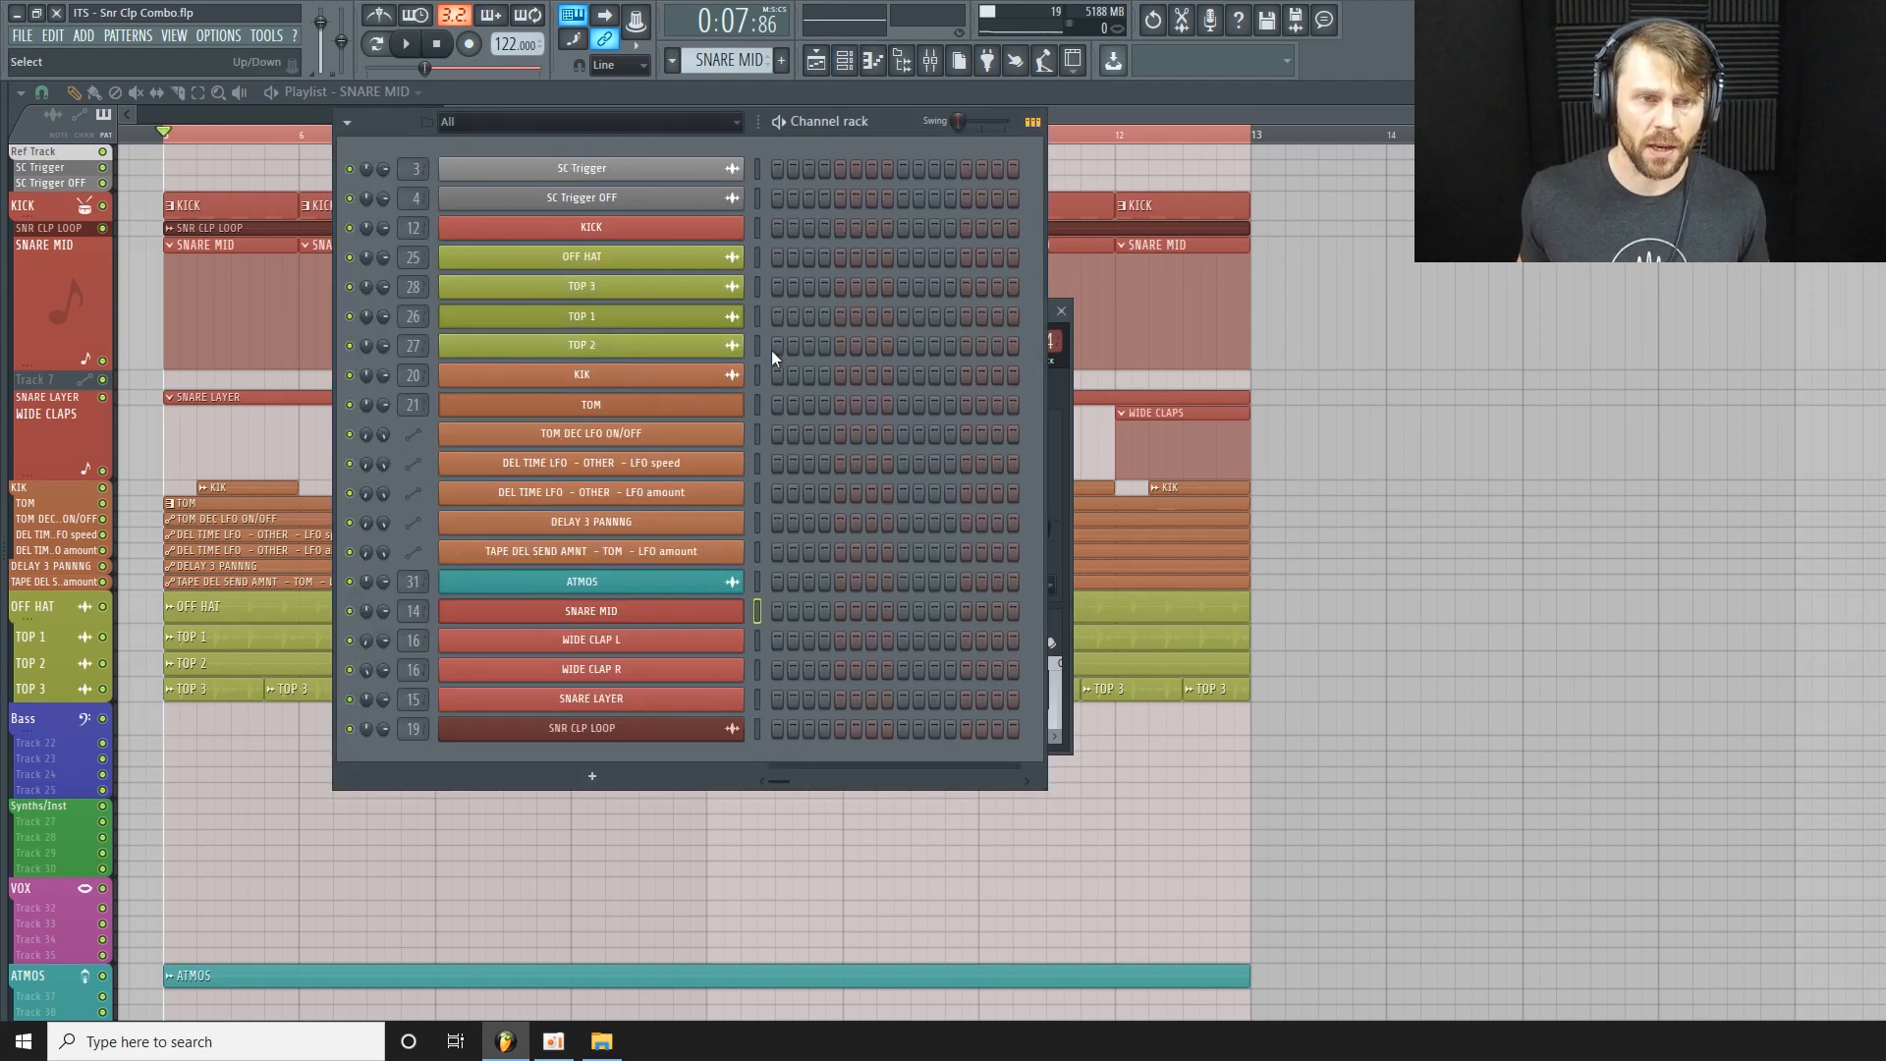
right_click(703, 617)
click(778, 617)
right_click(683, 615)
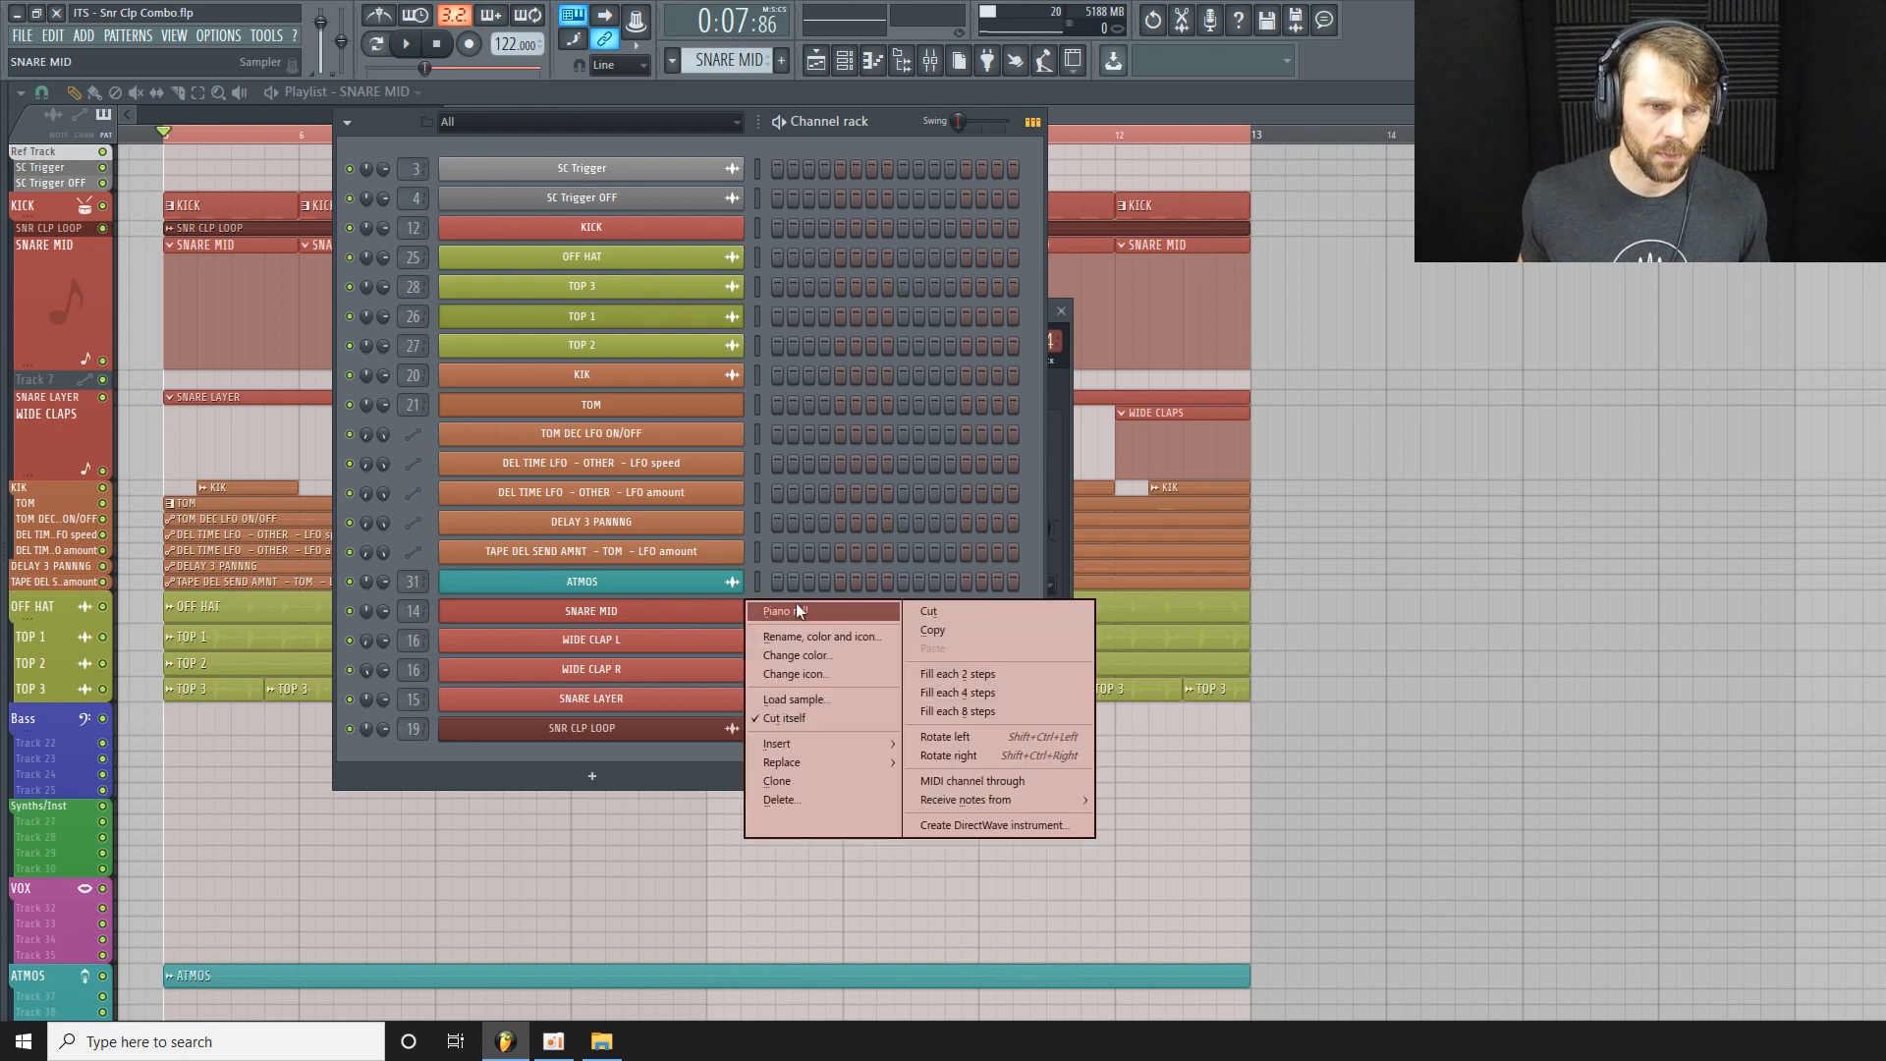
click(796, 609)
click(204, 393)
click(441, 393)
drag(590, 751, 592, 739)
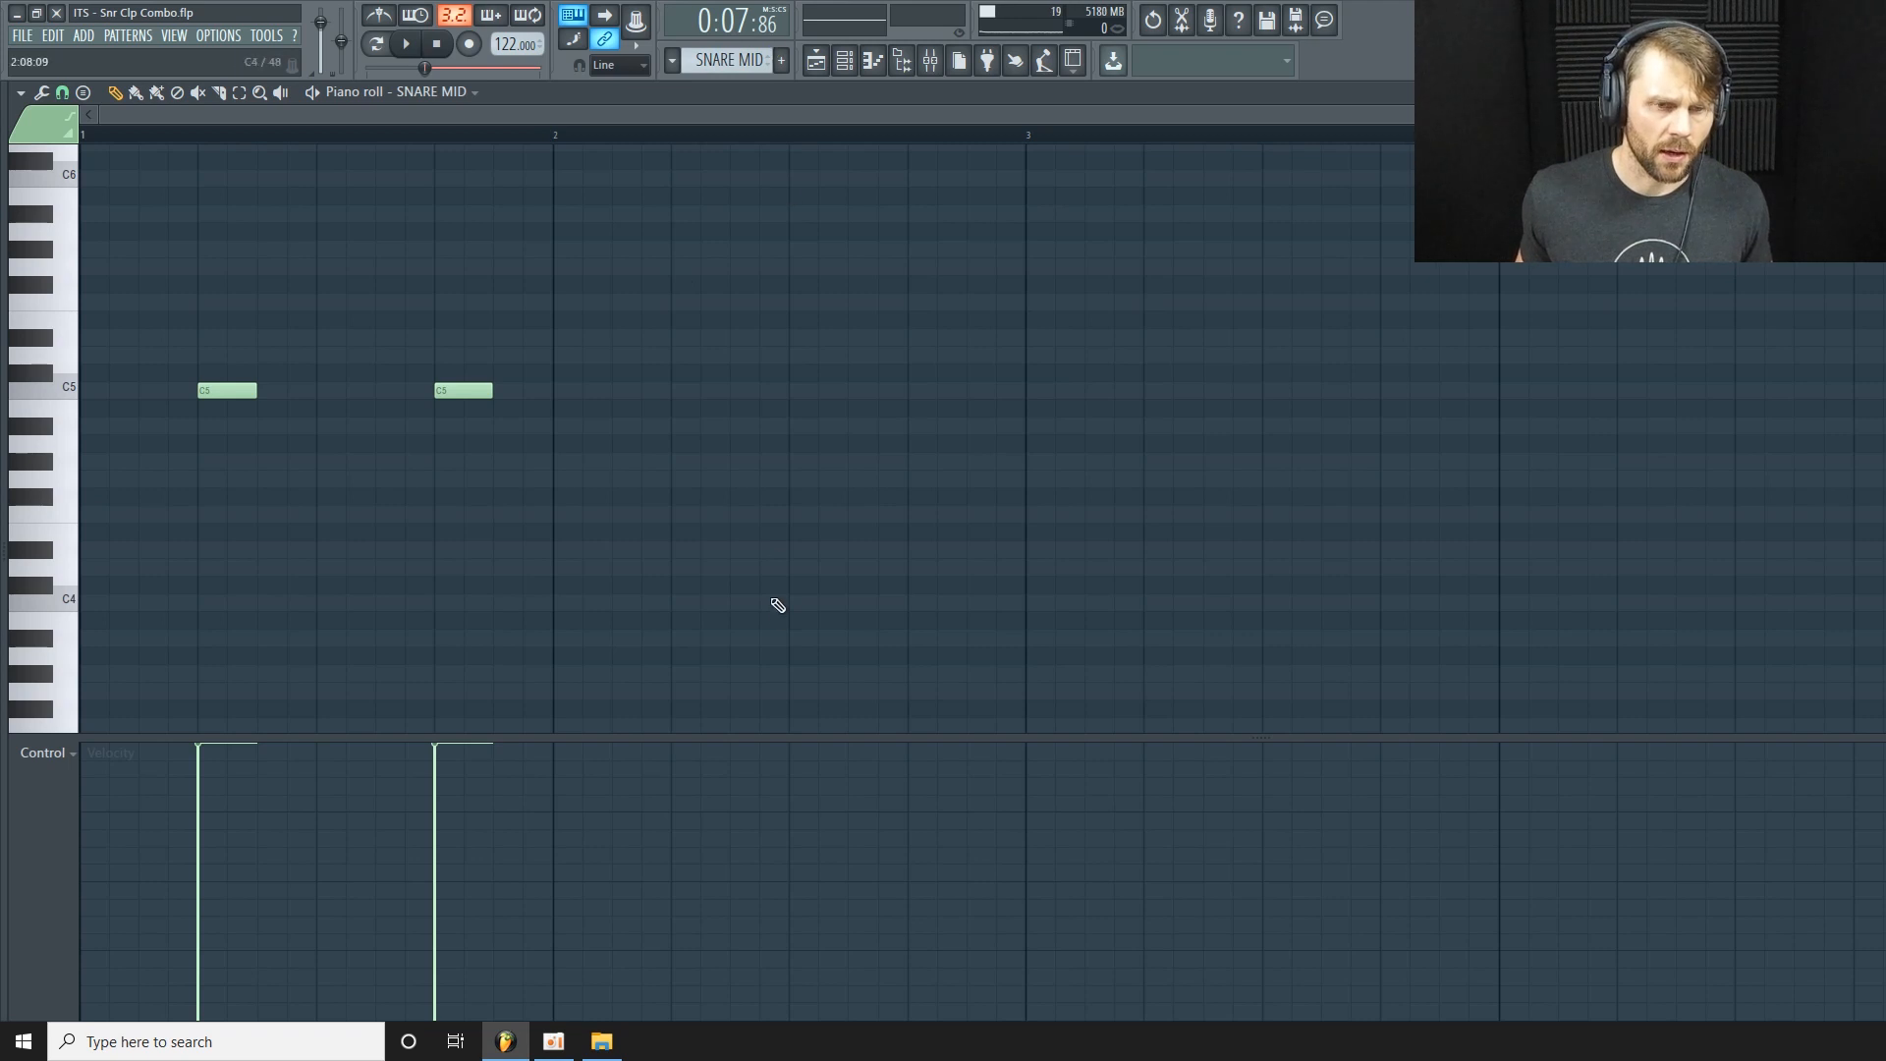
Enable the volume envelope on the SNARE MID sampler and reduce its decay time slightly.
click(816, 60)
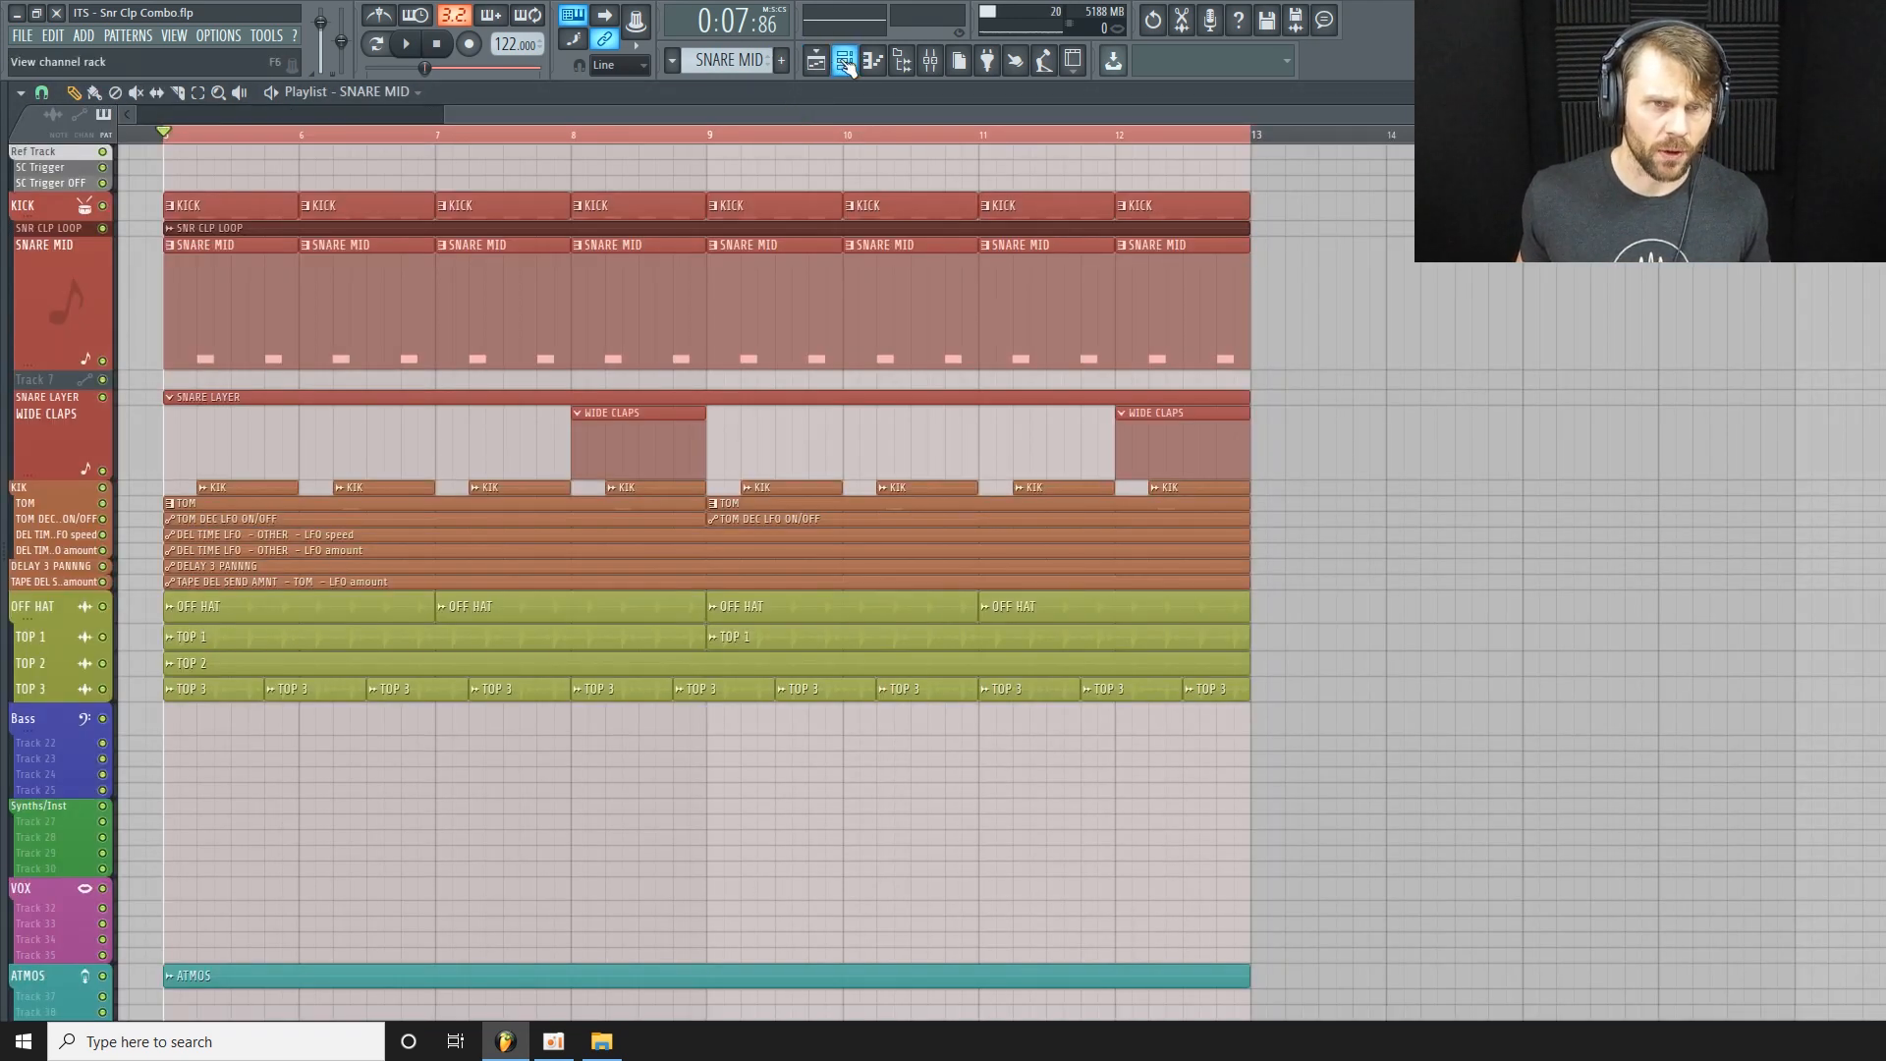
click(846, 61)
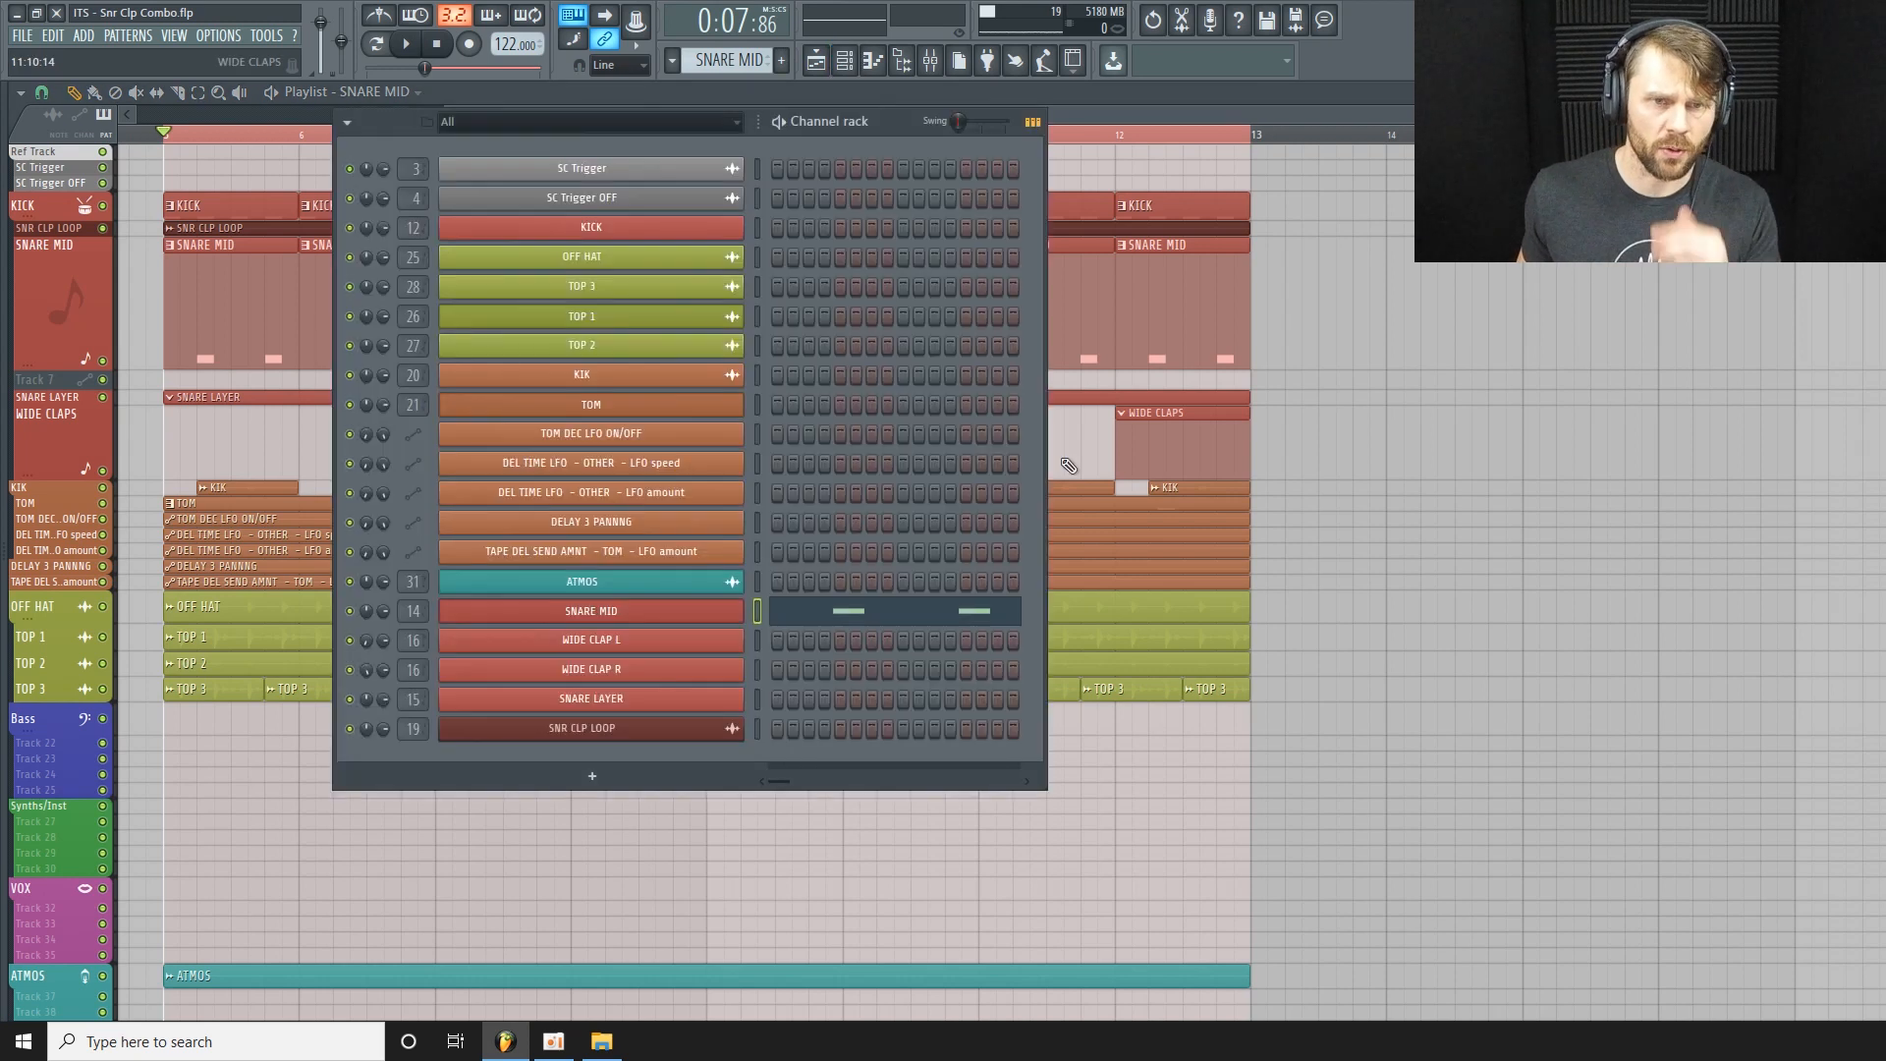
click(683, 617)
click(538, 420)
drag(748, 316, 808, 270)
mouse_move(707, 492)
mouse_down()
mouse_move(707, 462)
mouse_move(708, 510)
mouse_move(708, 494)
mouse_up()
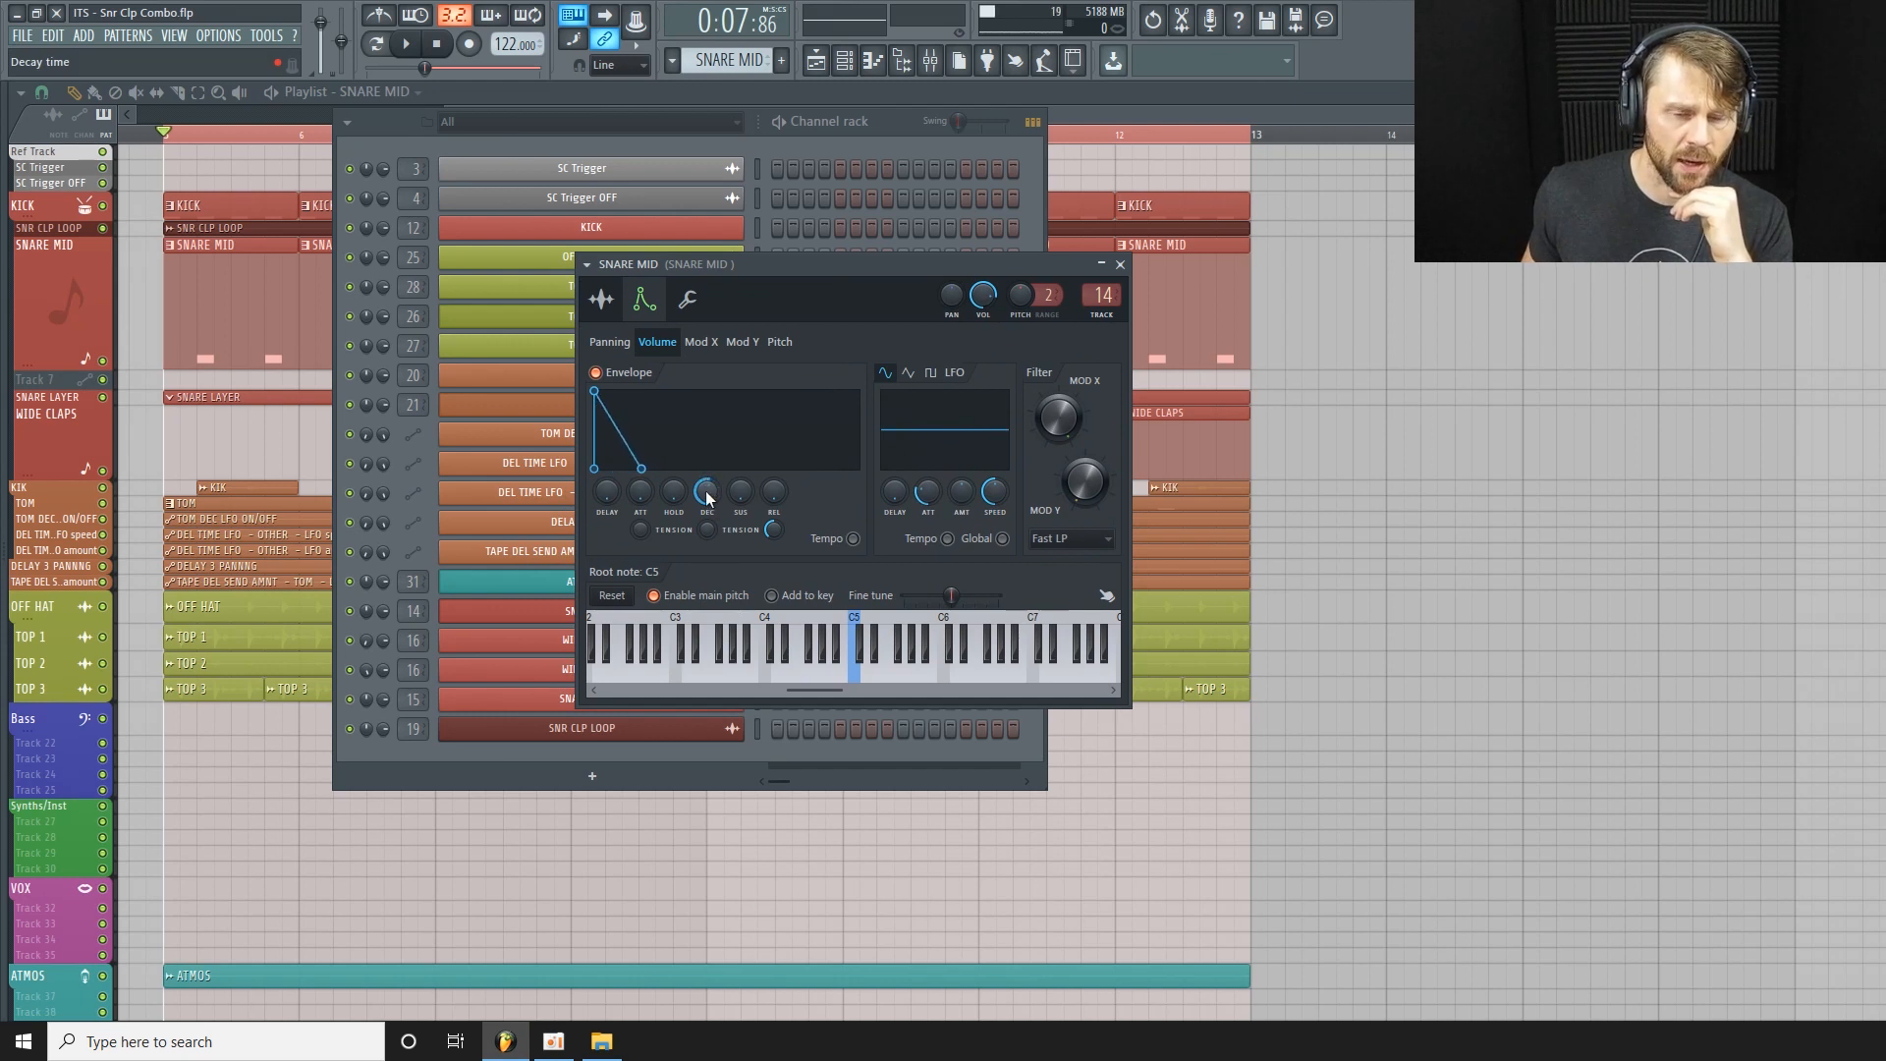
drag(766, 373, 781, 355)
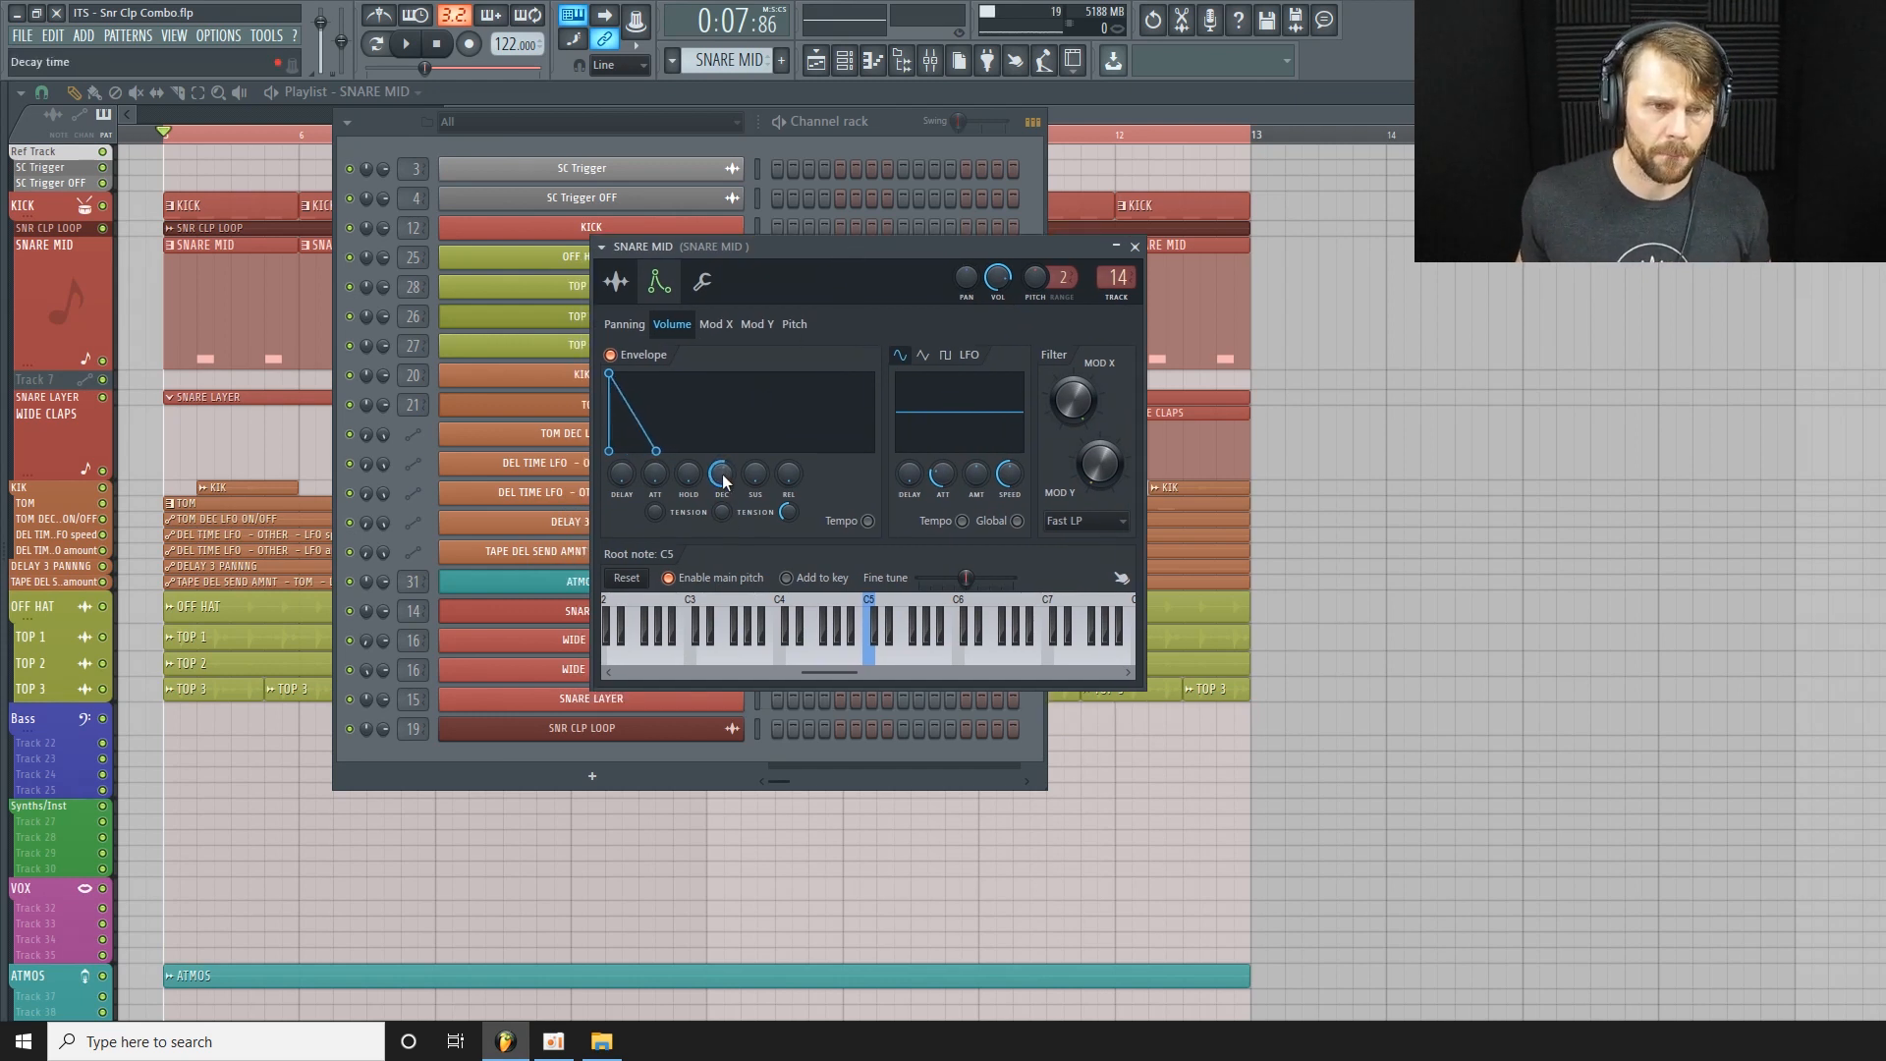
drag(723, 479, 727, 496)
Play the loop and tune the SNARE MID volume envelope to a short decay by ear.
key(space)
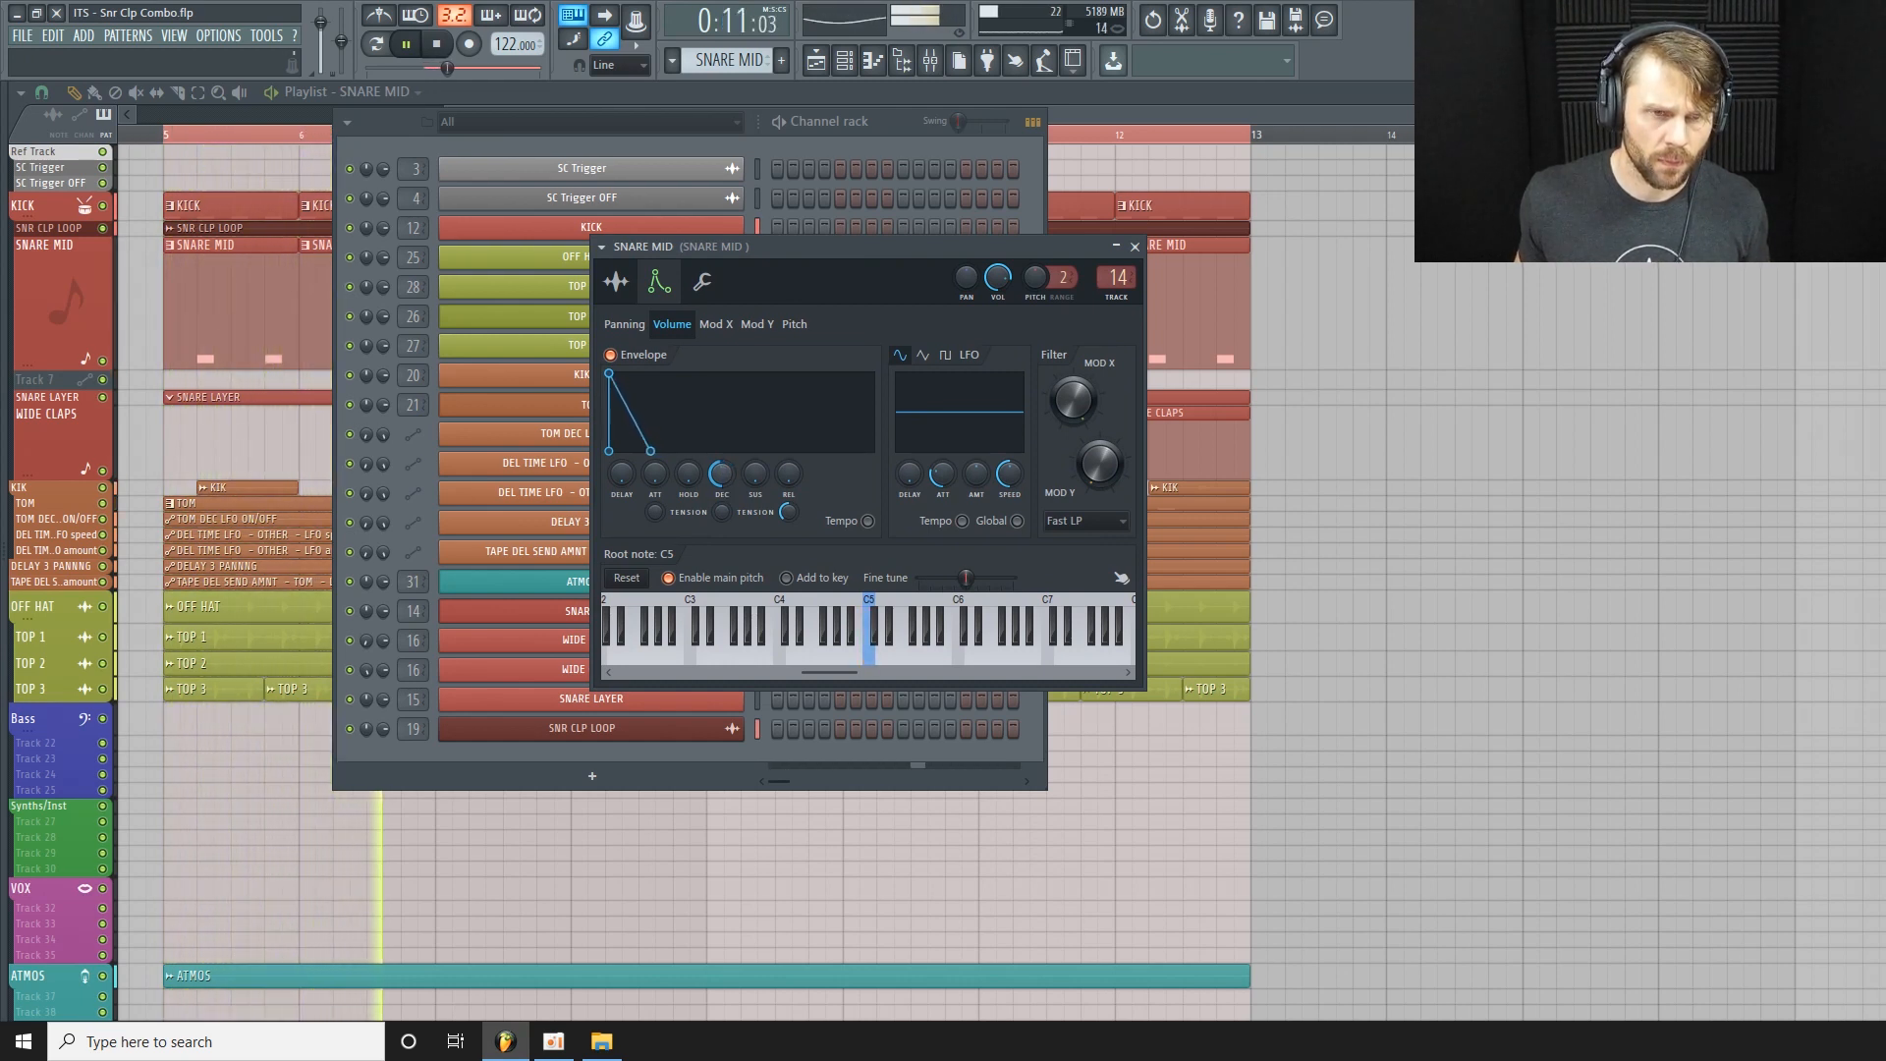
drag(721, 480, 721, 492)
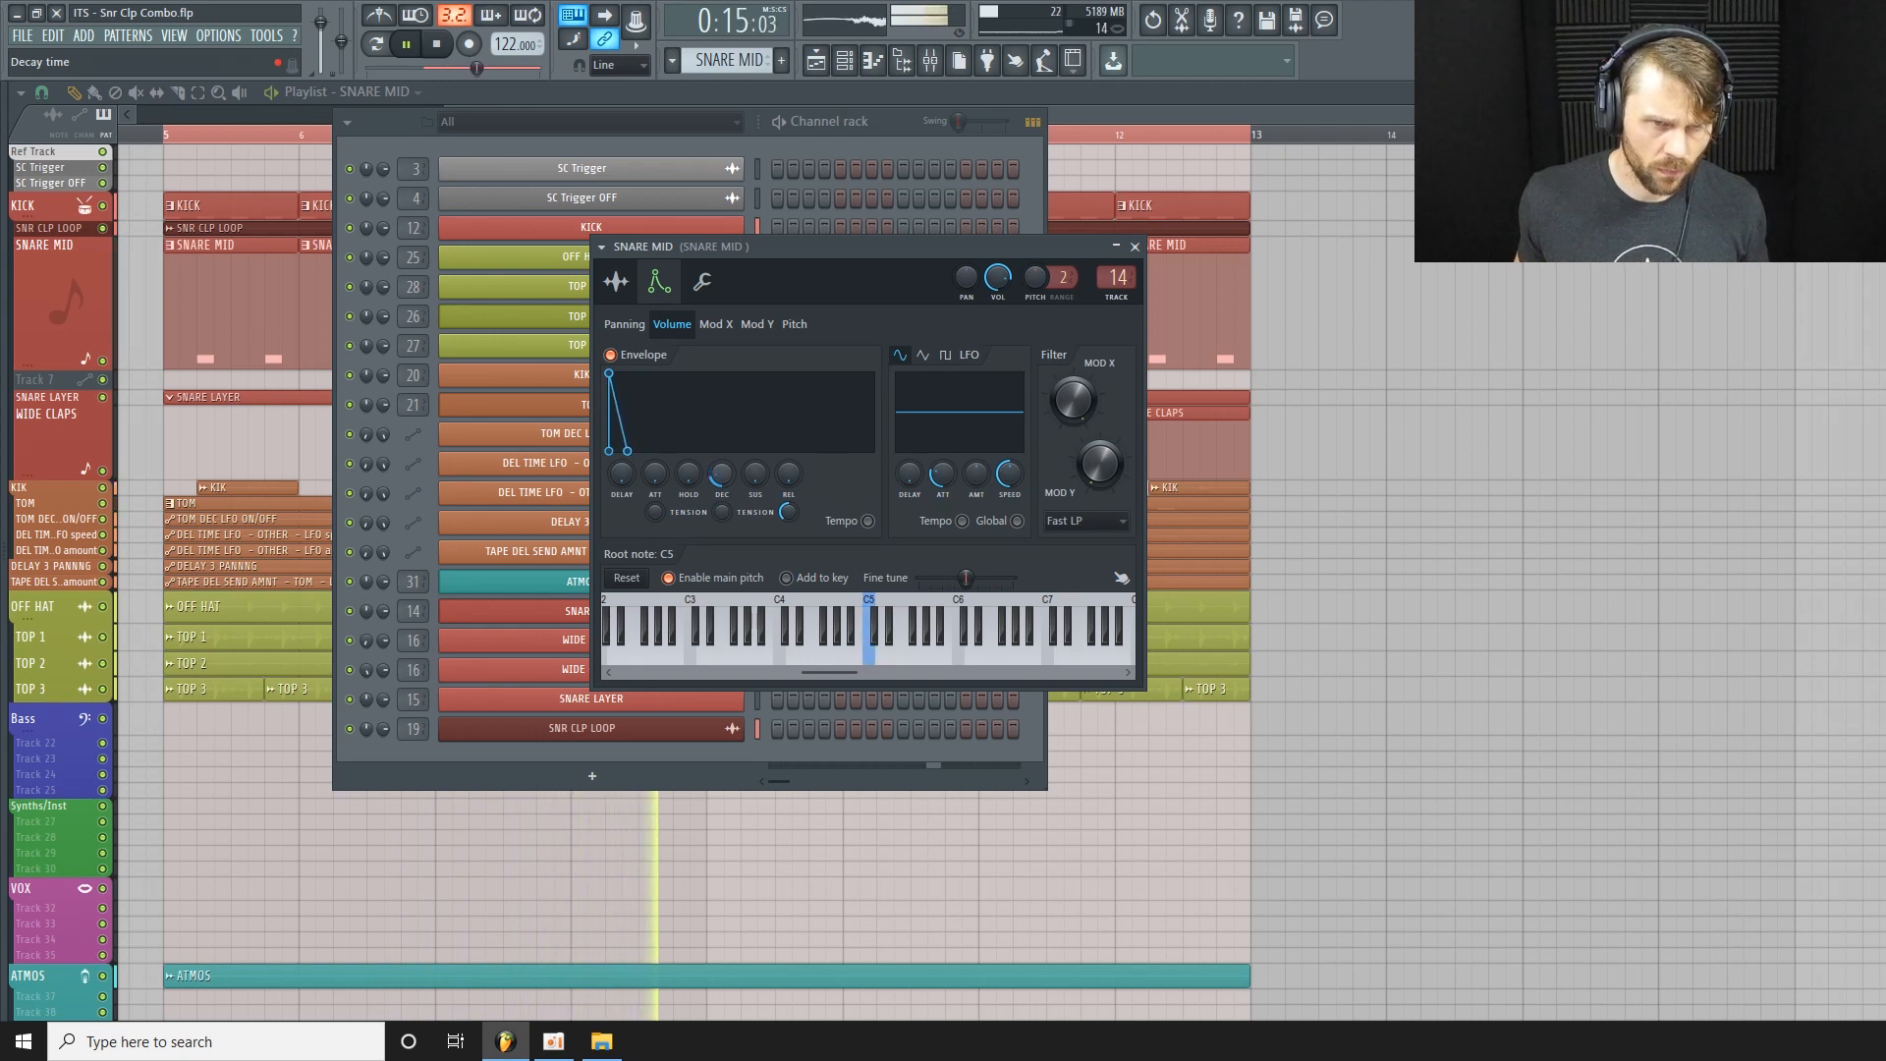
drag(722, 491, 722, 501)
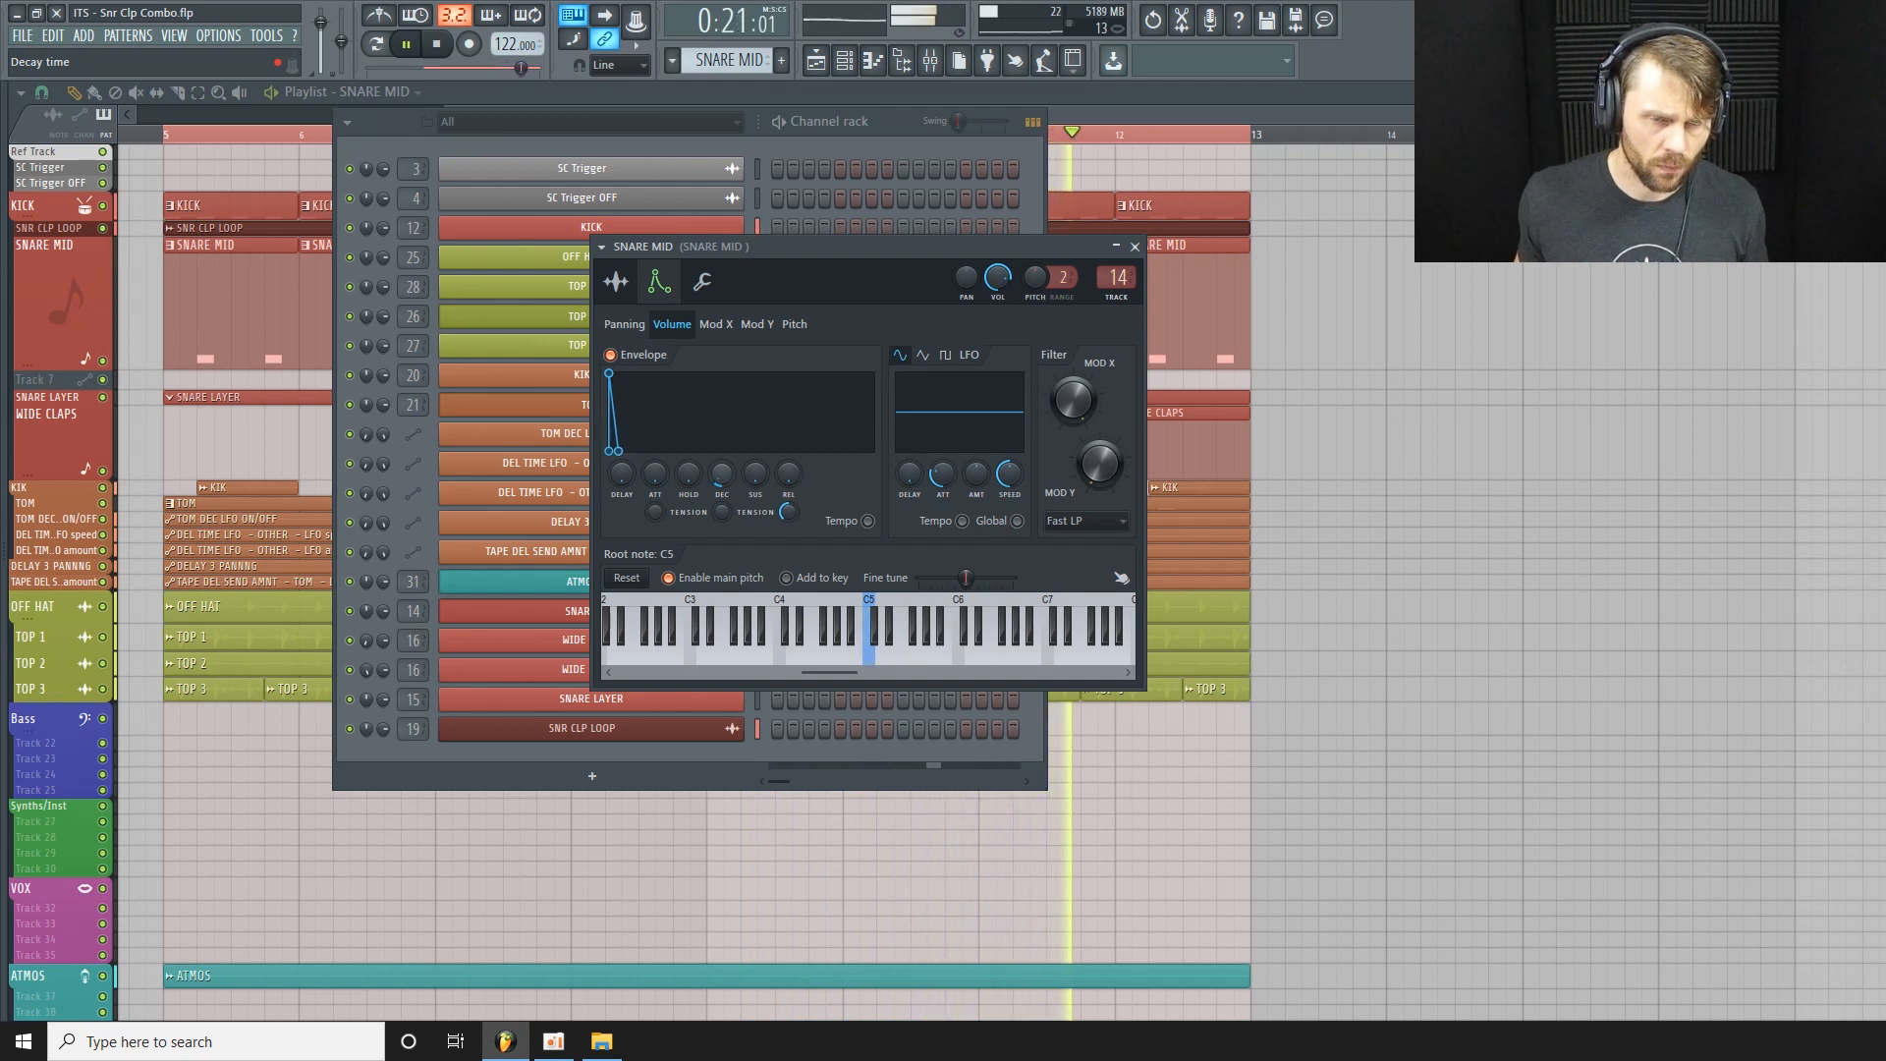
drag(722, 487, 722, 480)
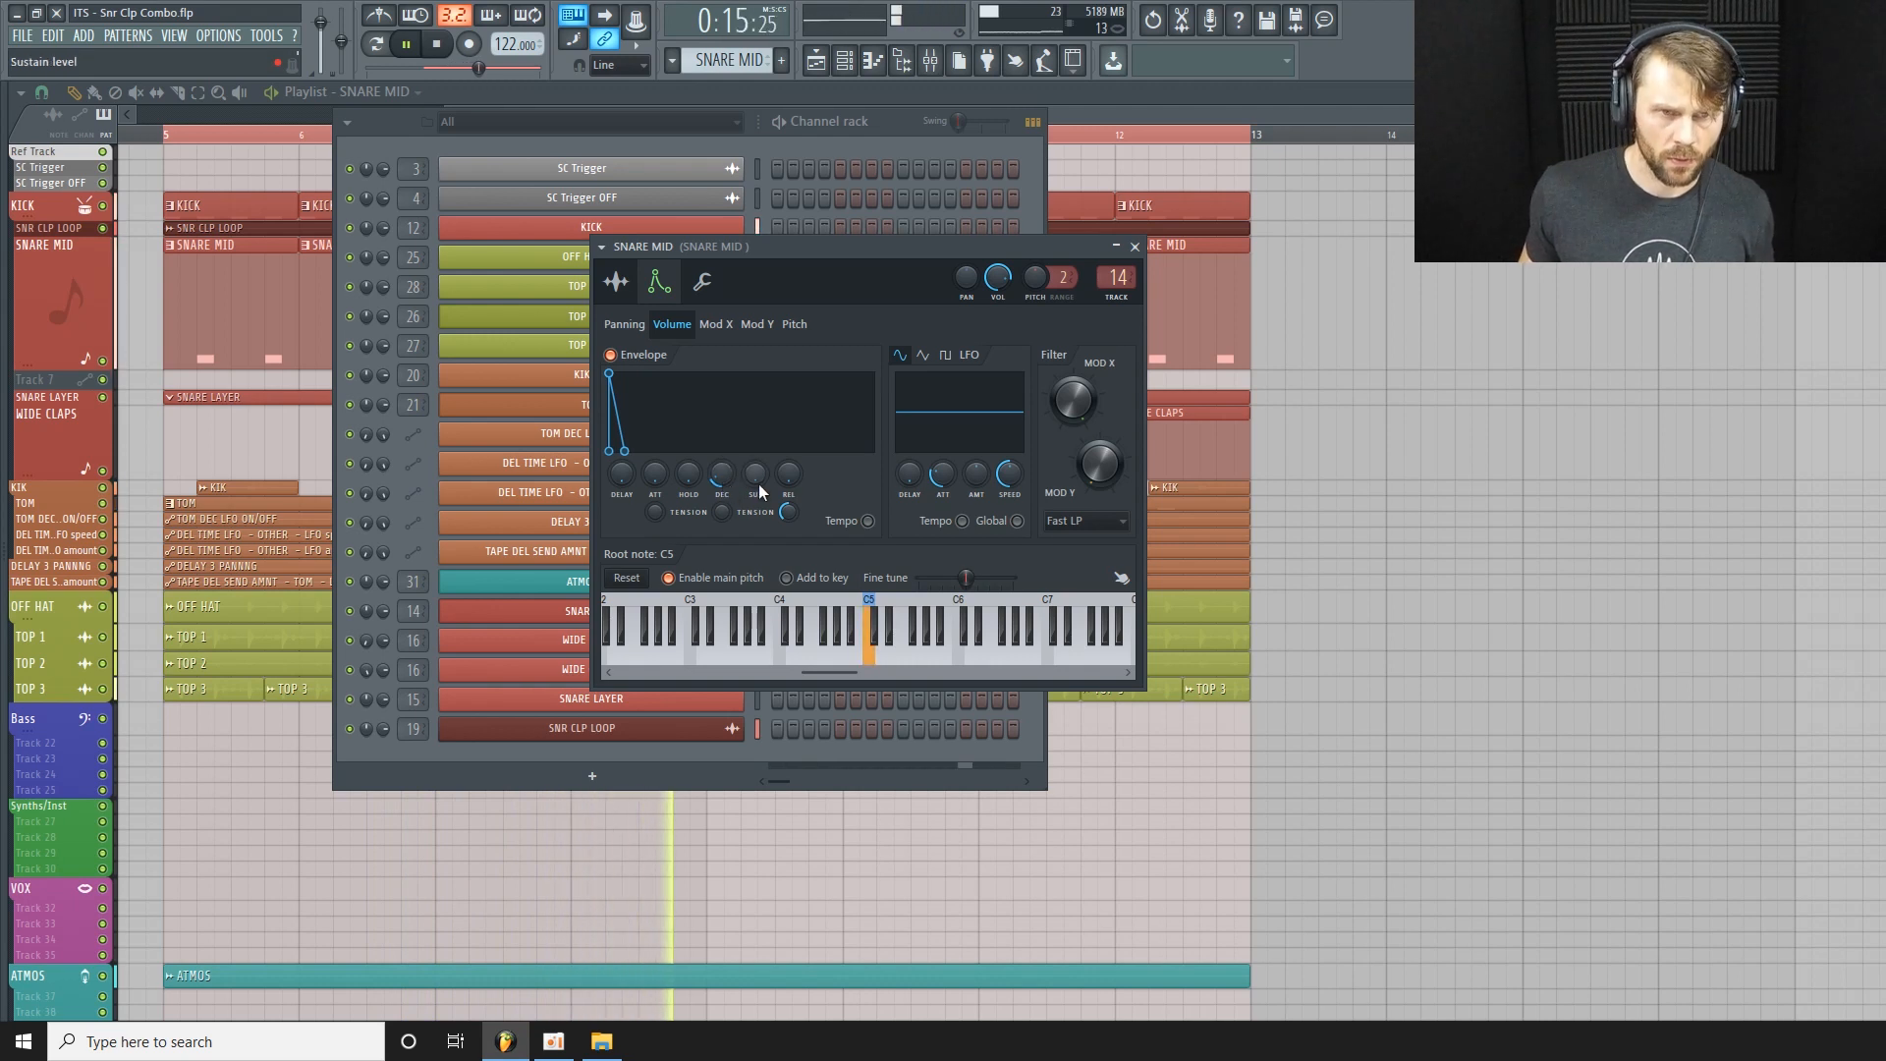
key(space)
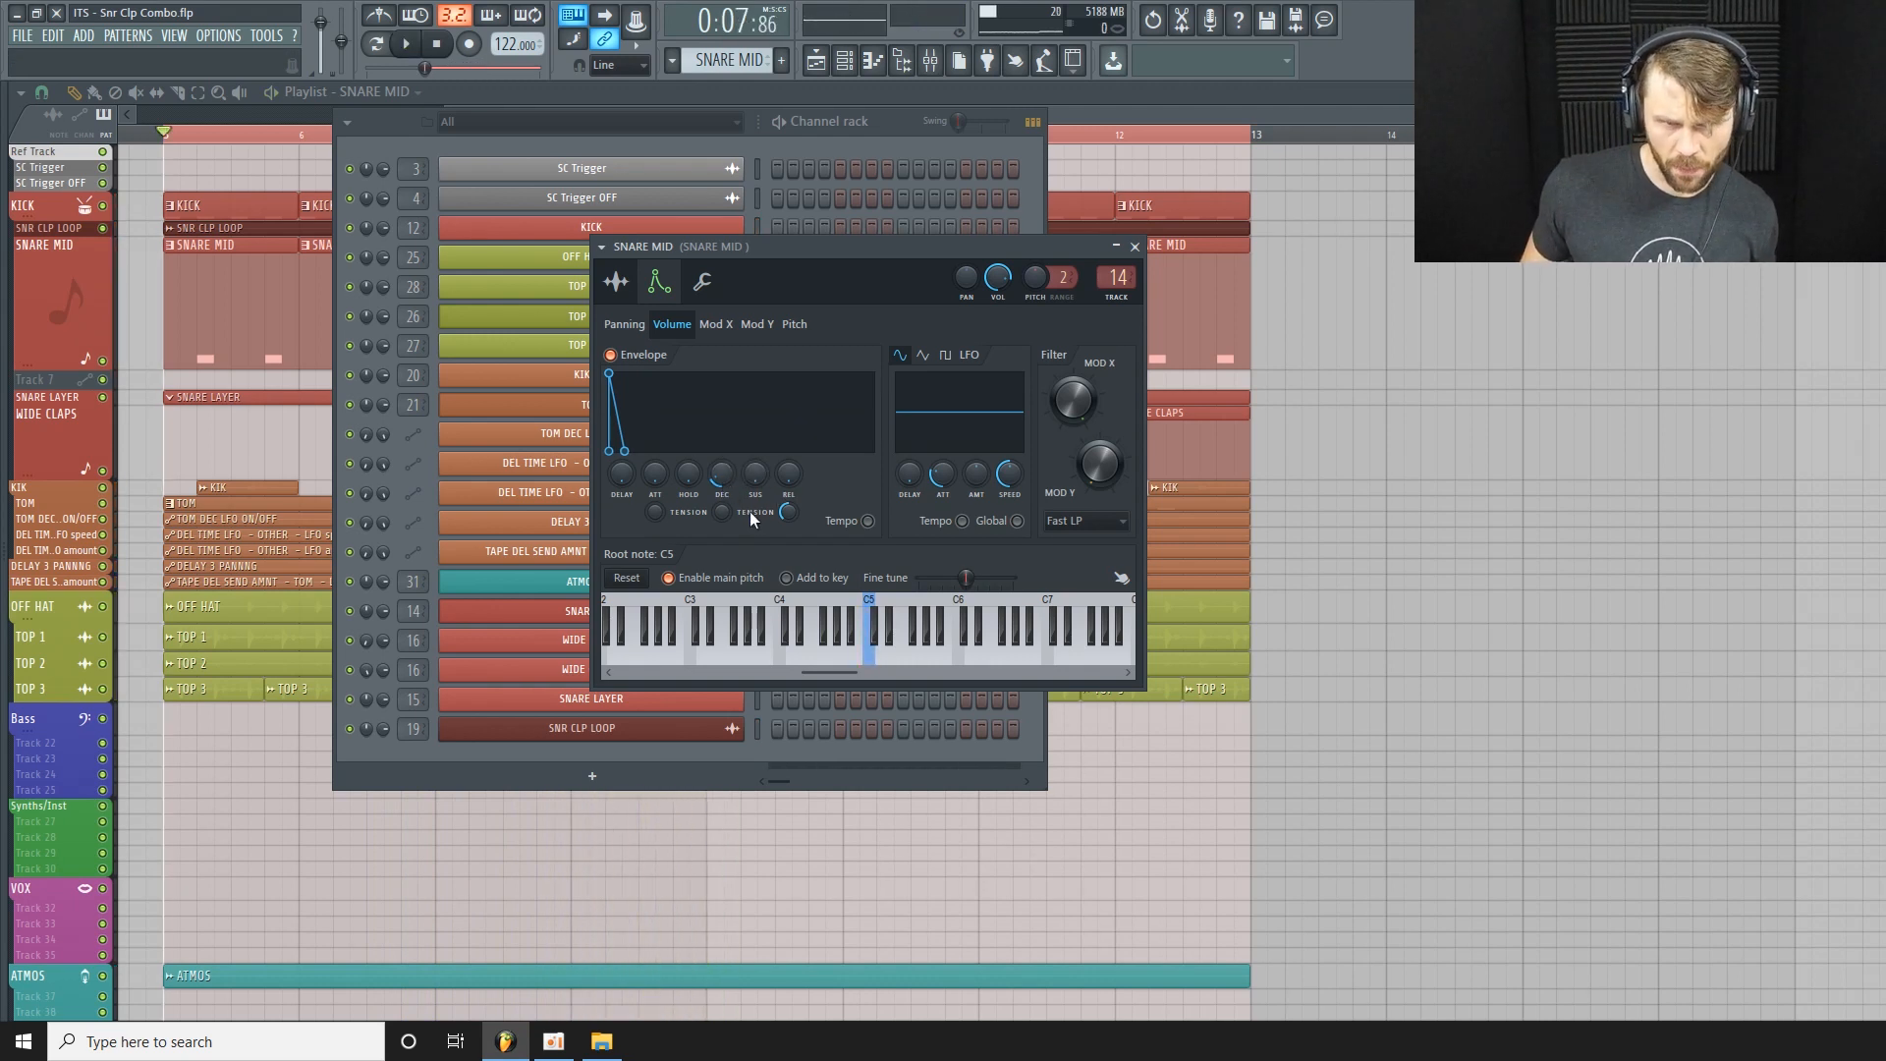
Refine the SNARE MID decay during playback and raise the envelope's sustain level and release time a little.
key(space)
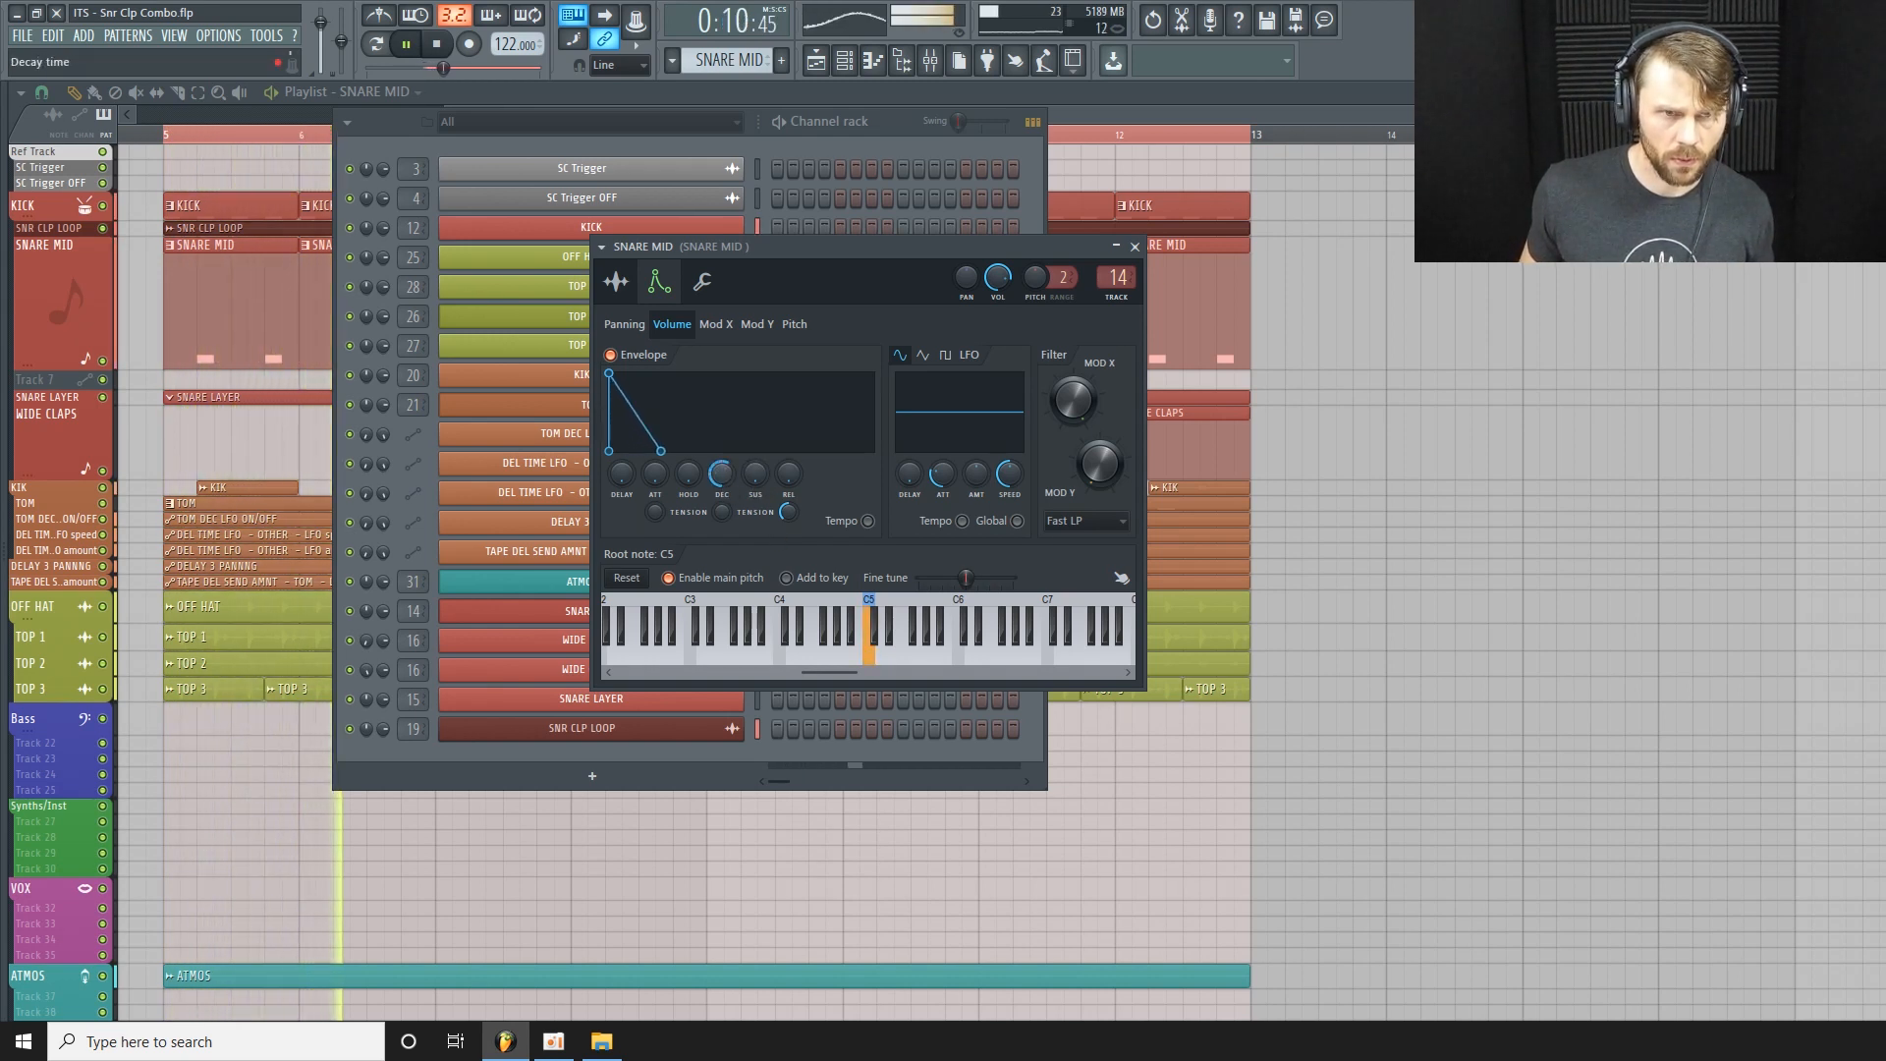
drag(724, 484, 724, 476)
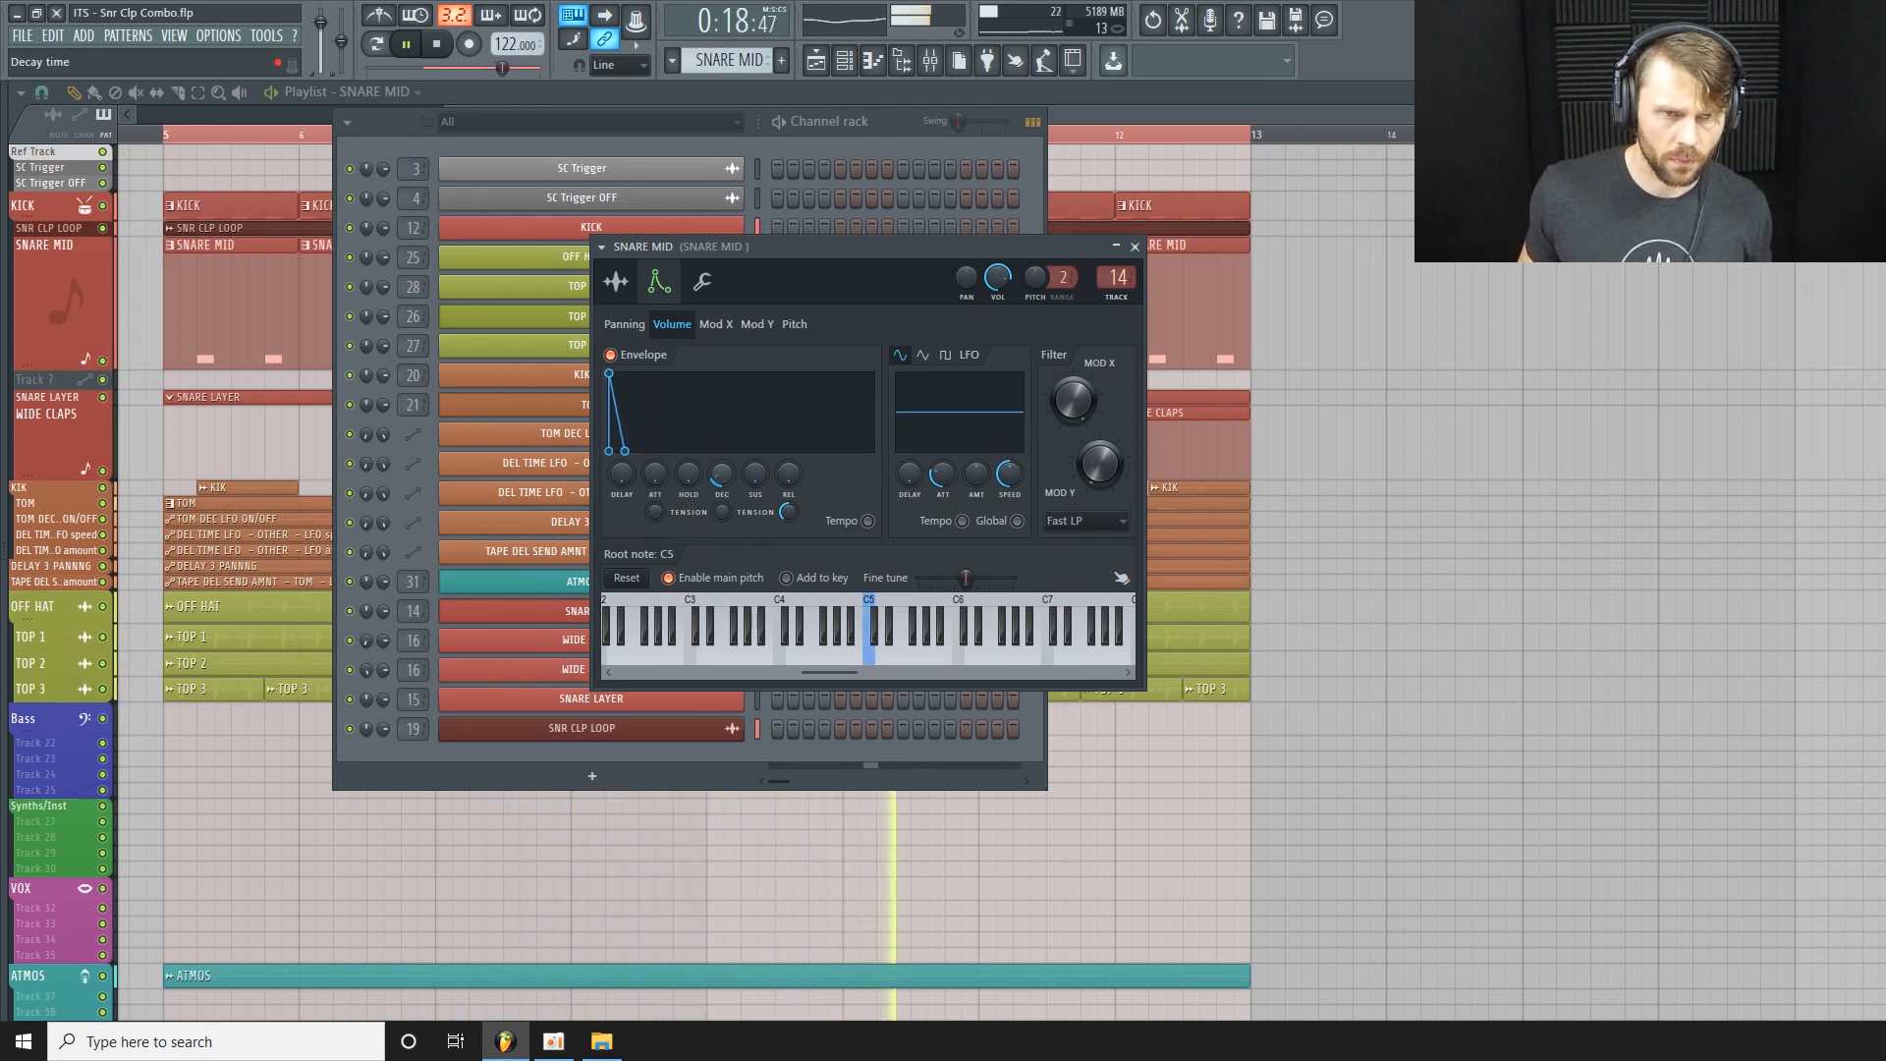
drag(759, 482, 759, 460)
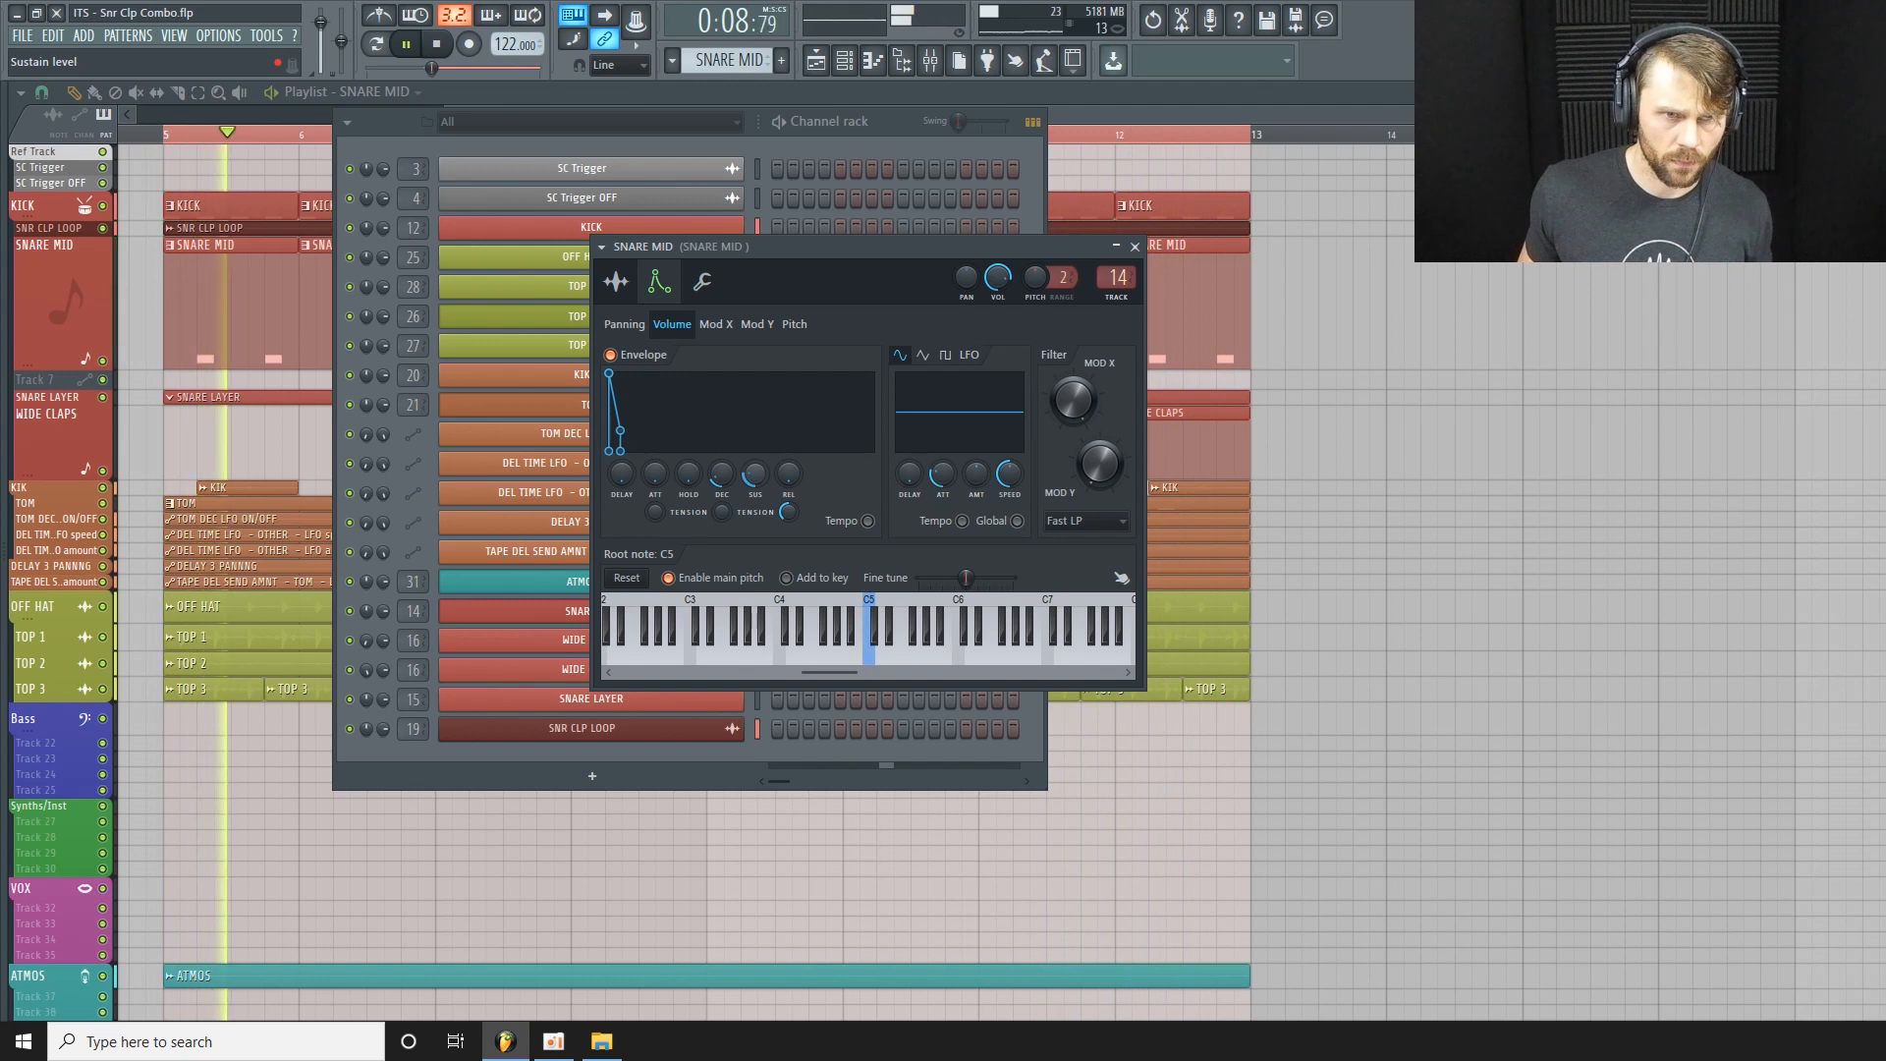
drag(793, 482, 793, 467)
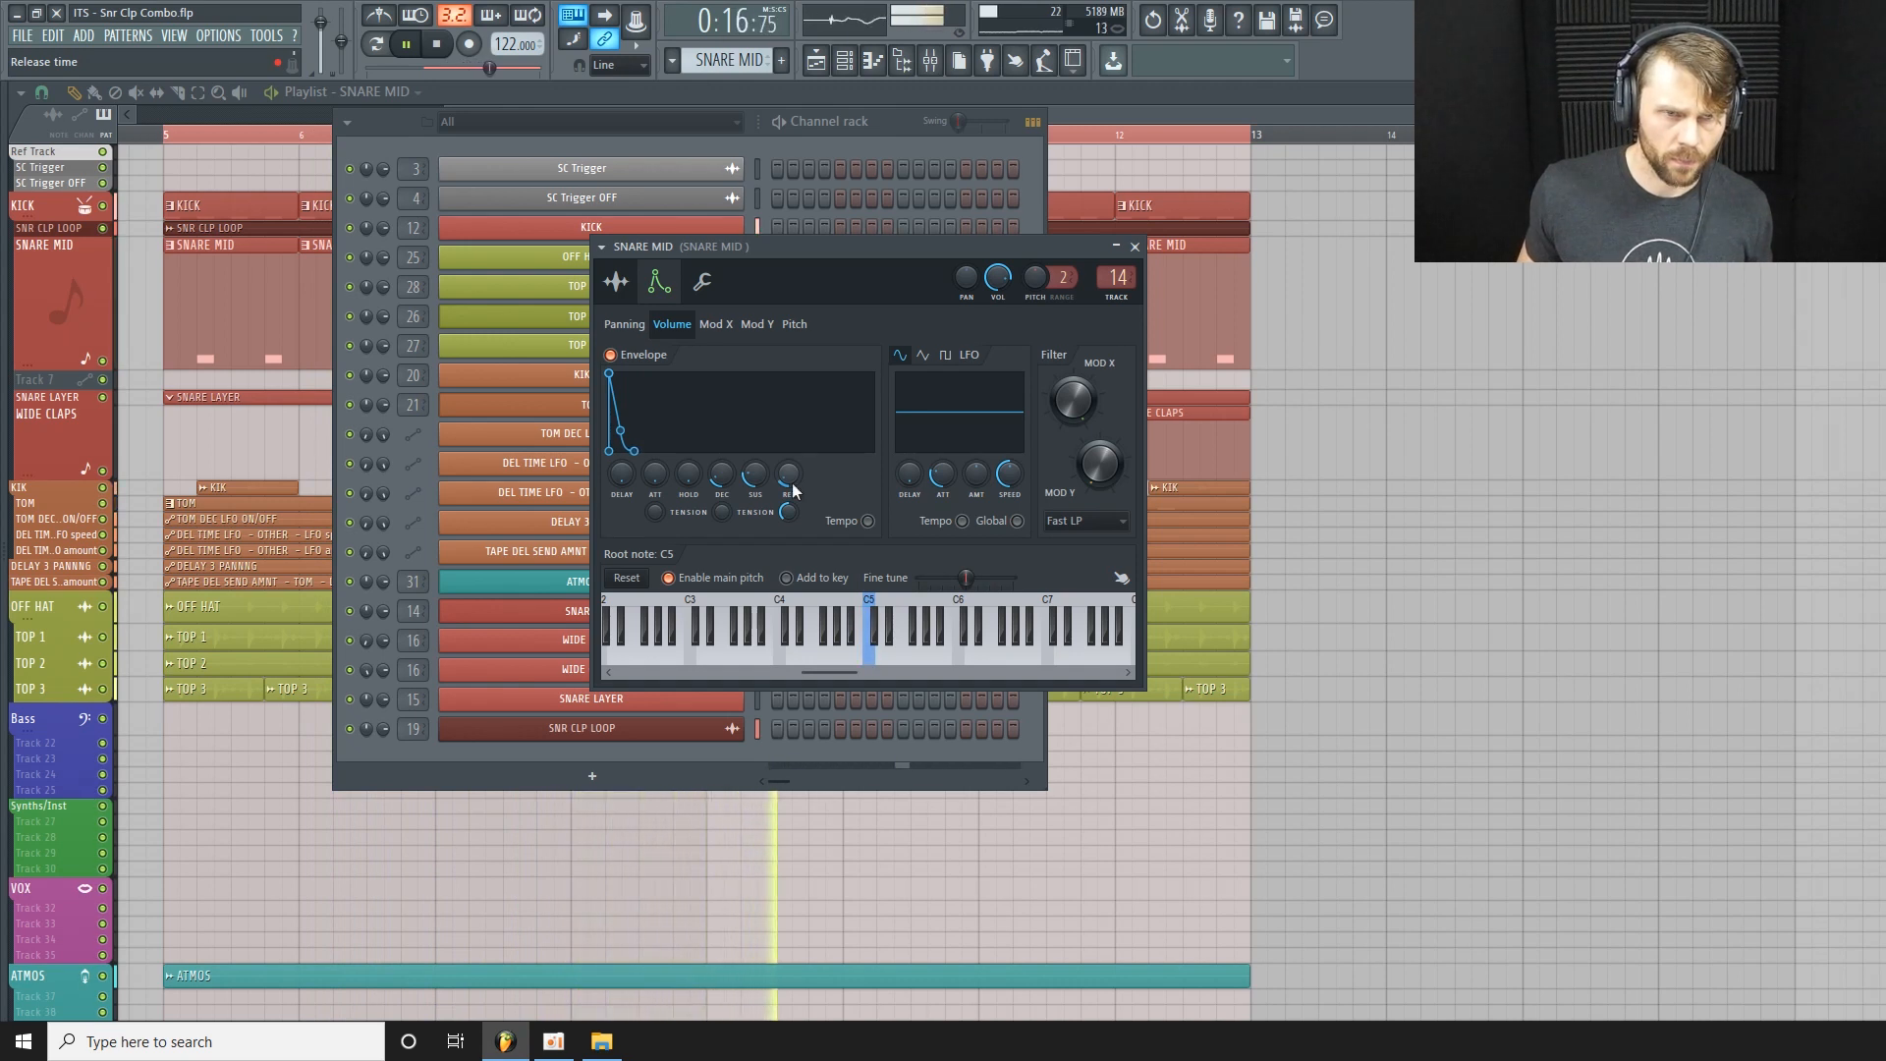
key(space)
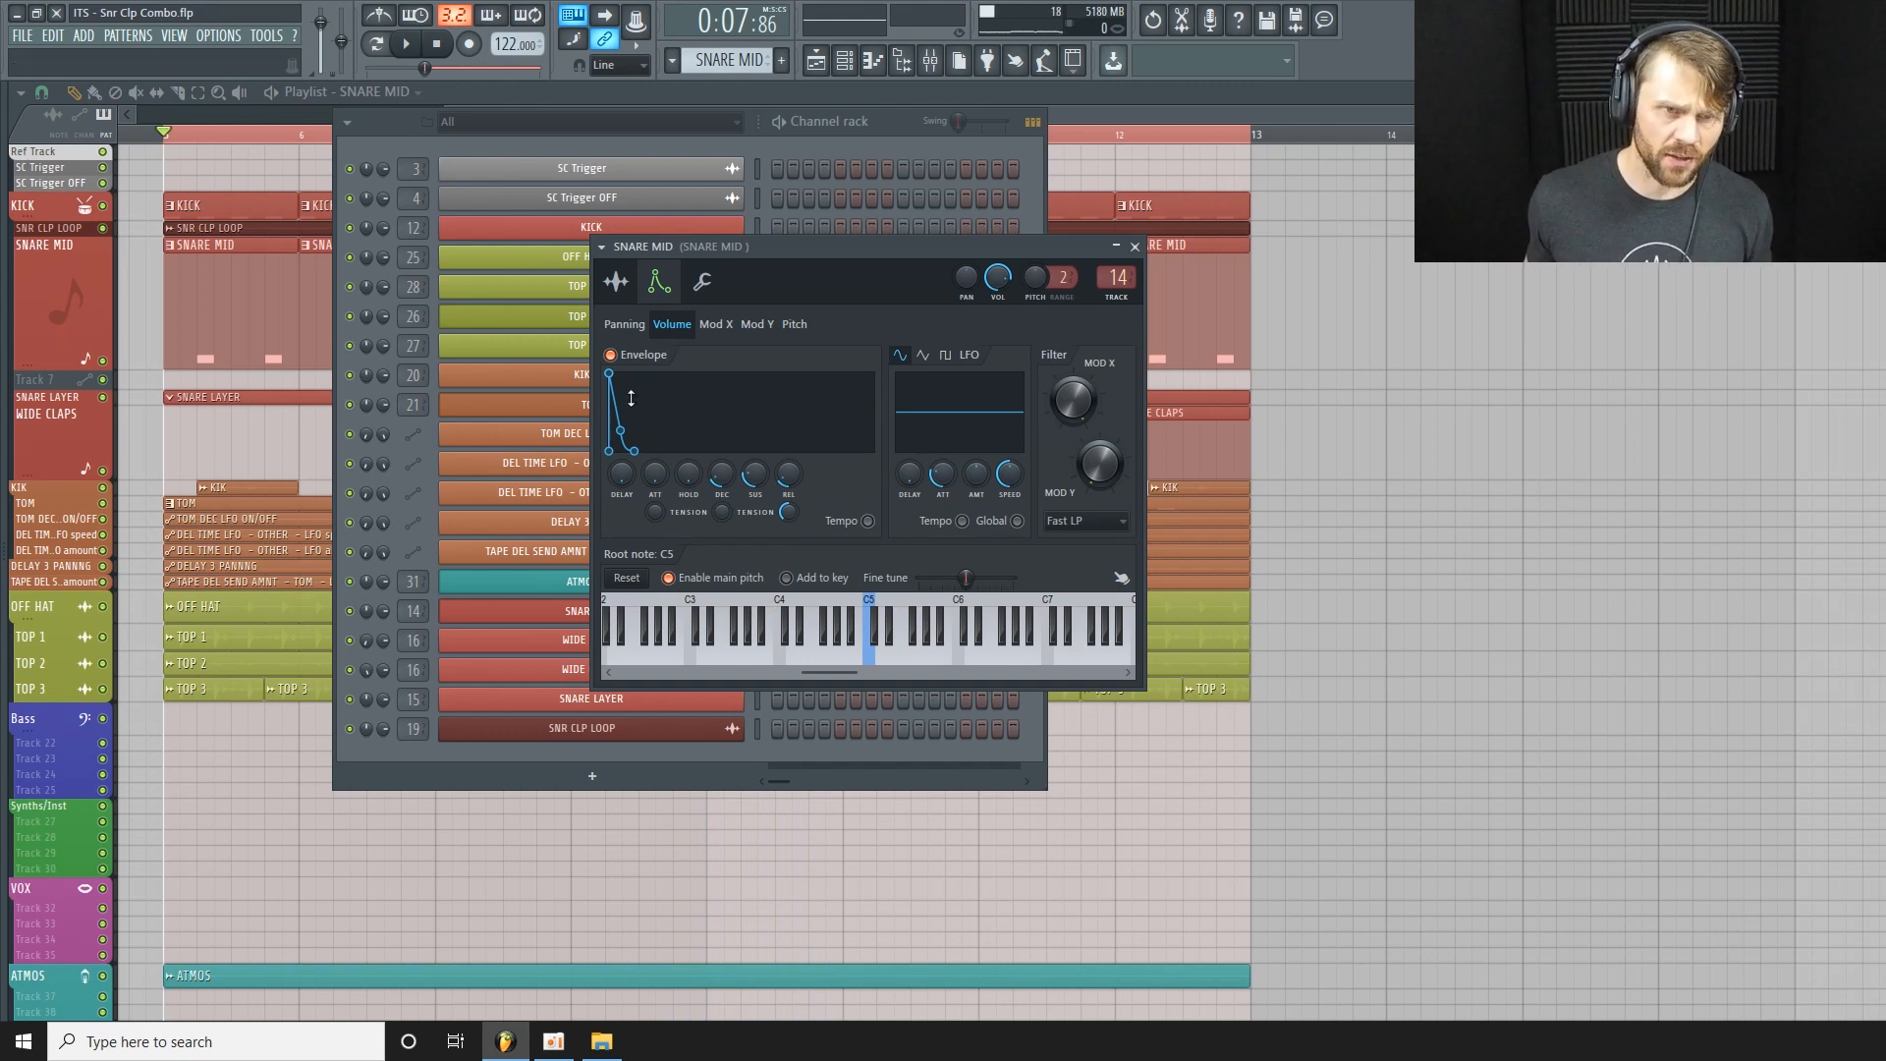
Compare the SNARE MID sound with its volume envelope bypassed and re-enabled during playback.
click(610, 356)
key(space)
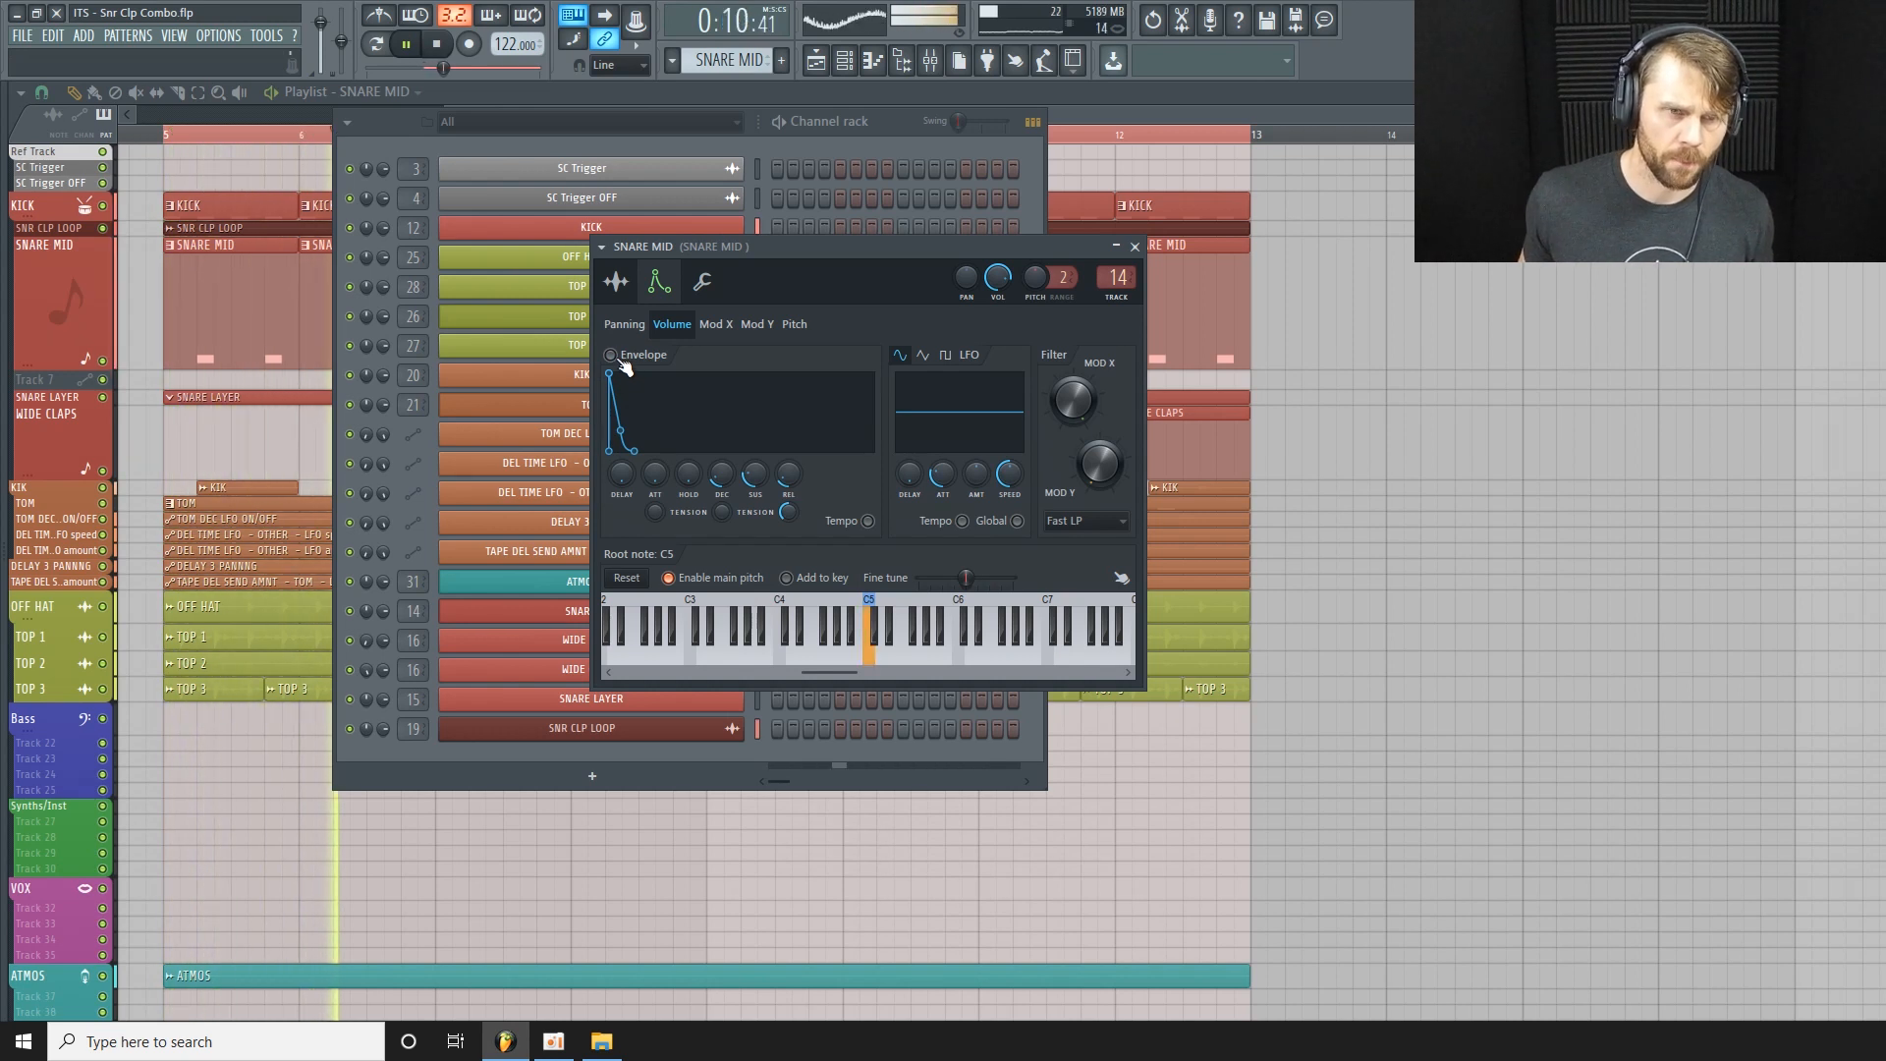
click(610, 356)
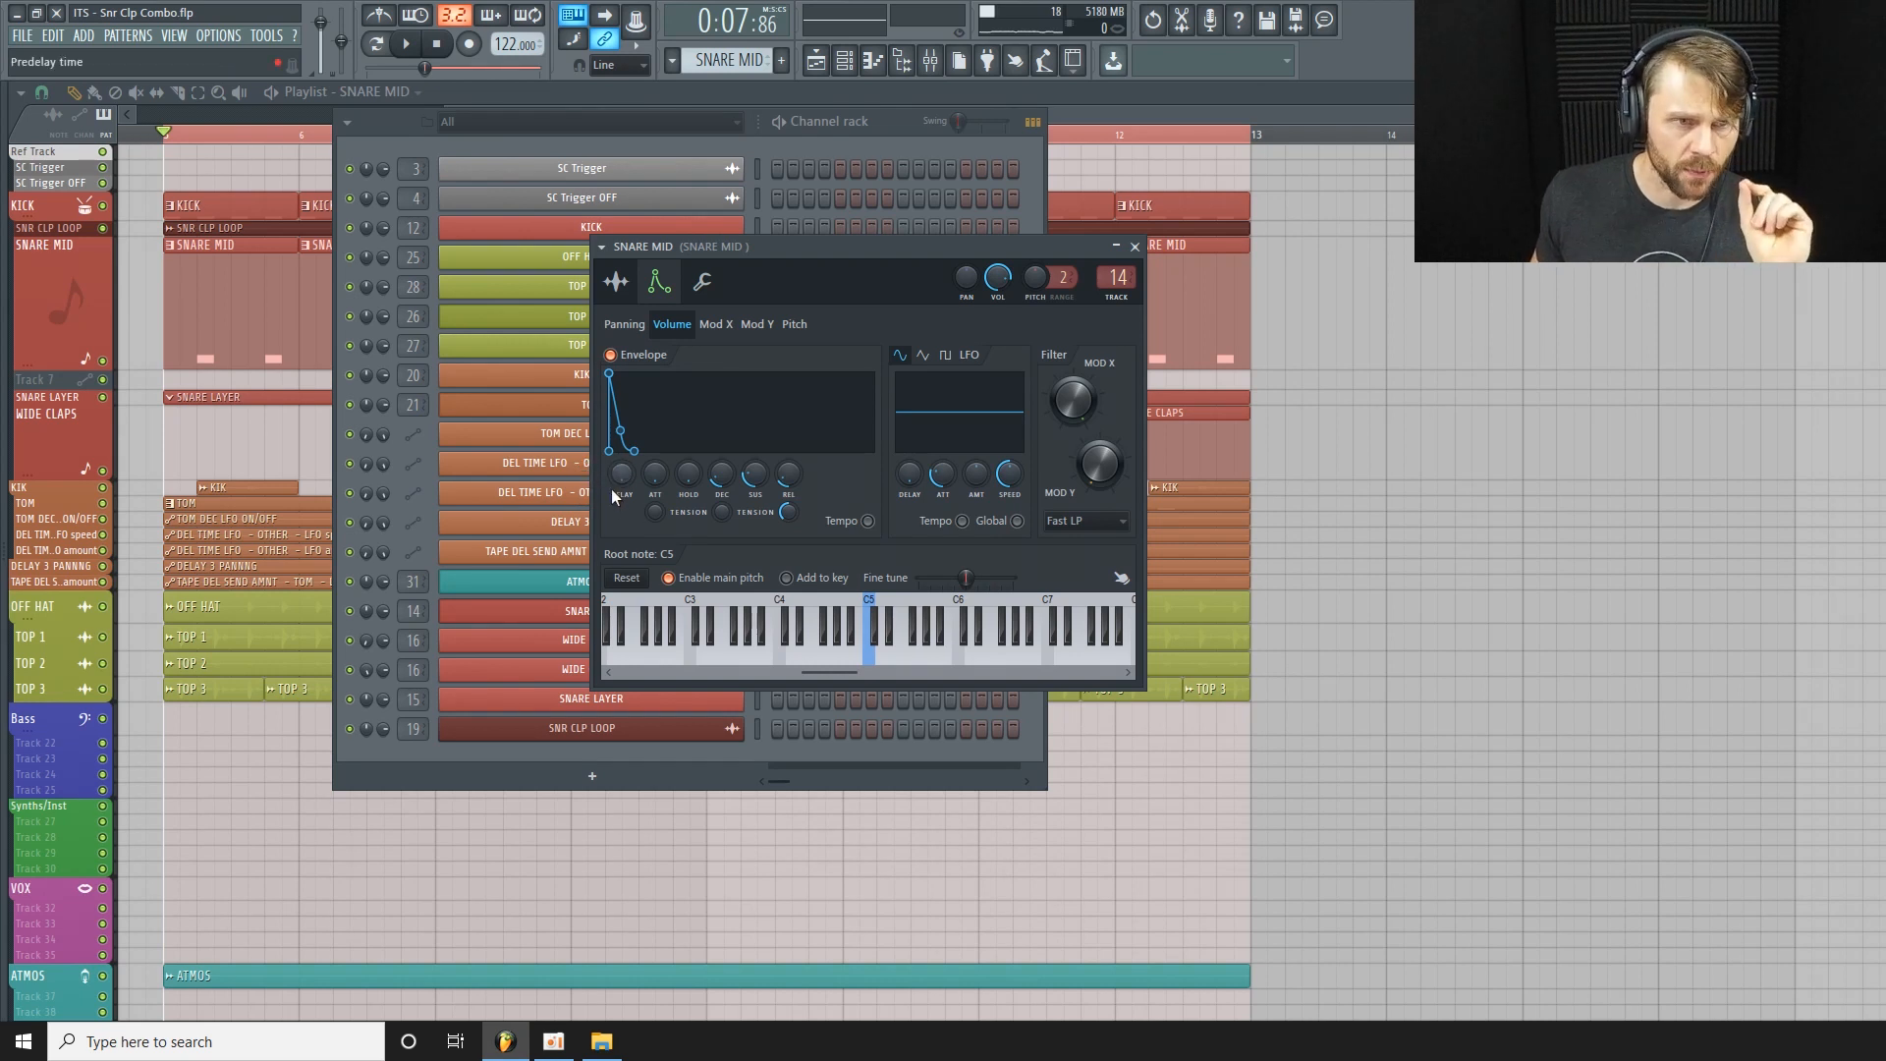
Reopen the SNARE MID piano roll and enlarge the velocity lane below the notes.
click(847, 62)
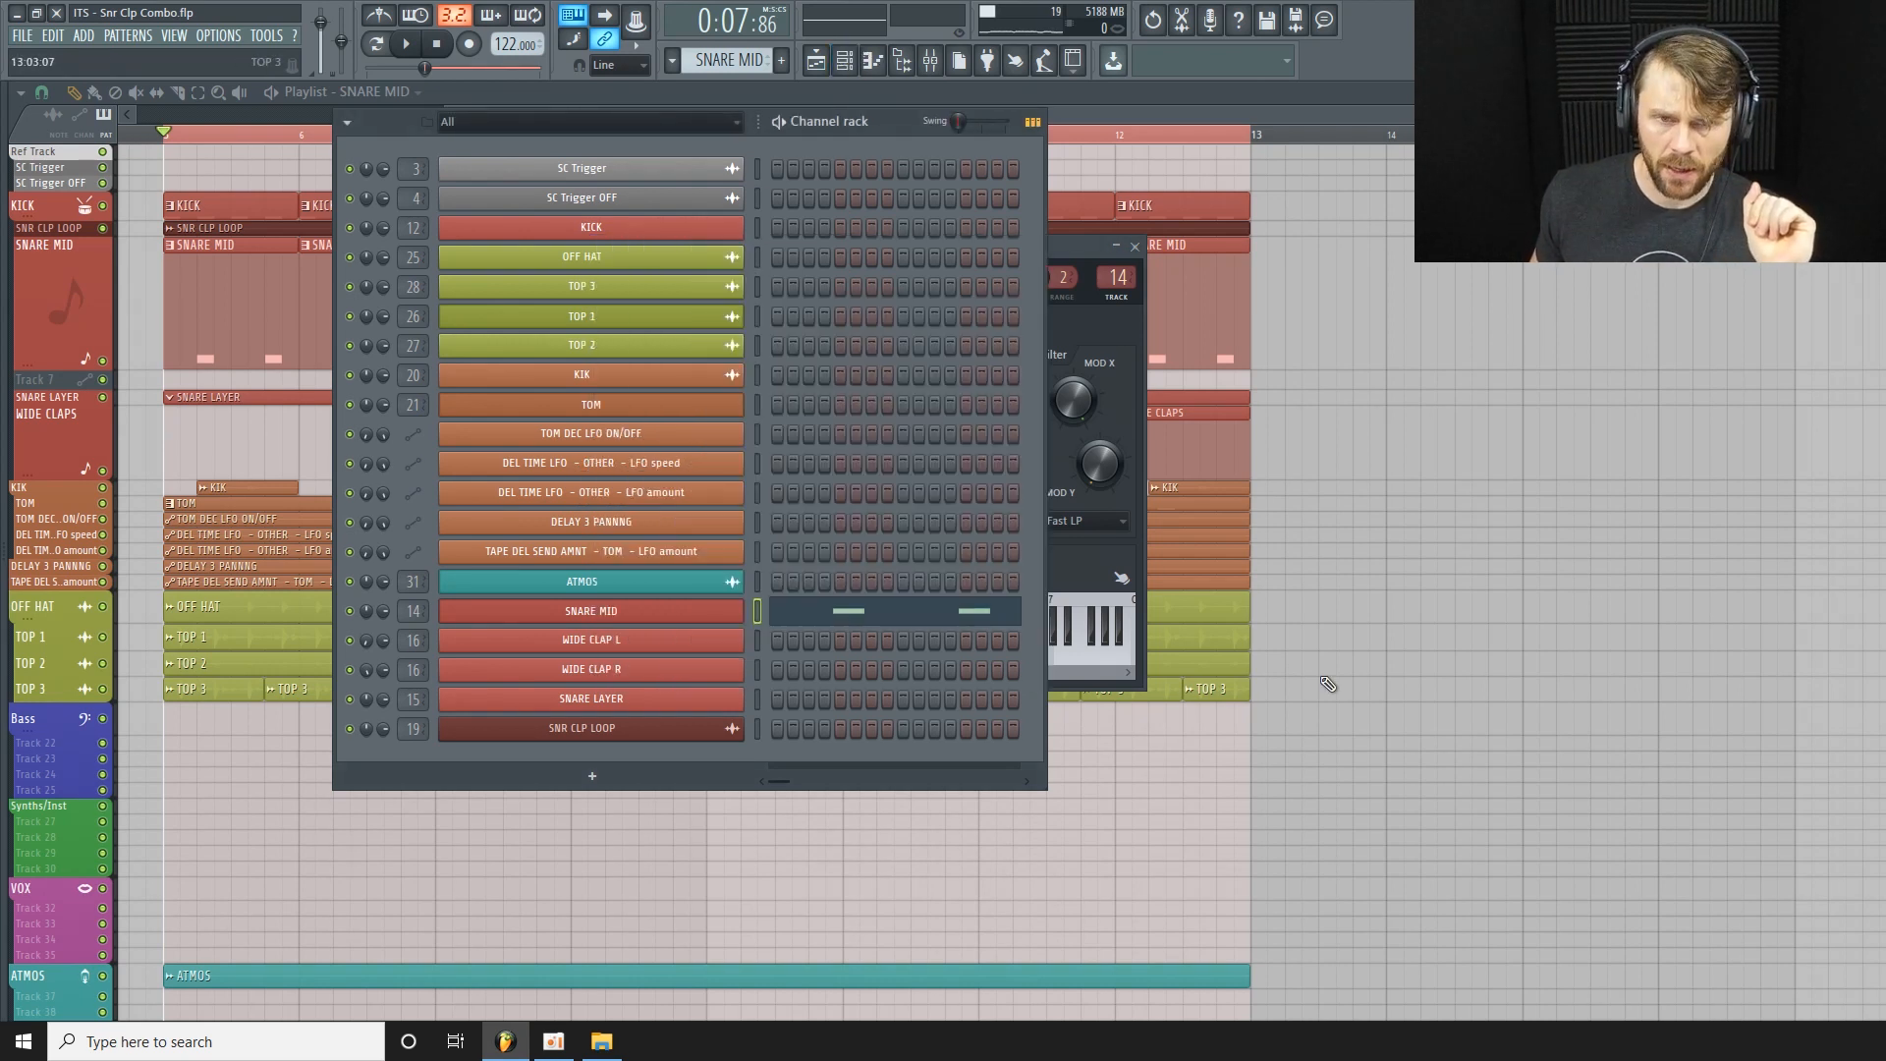
right_click(705, 613)
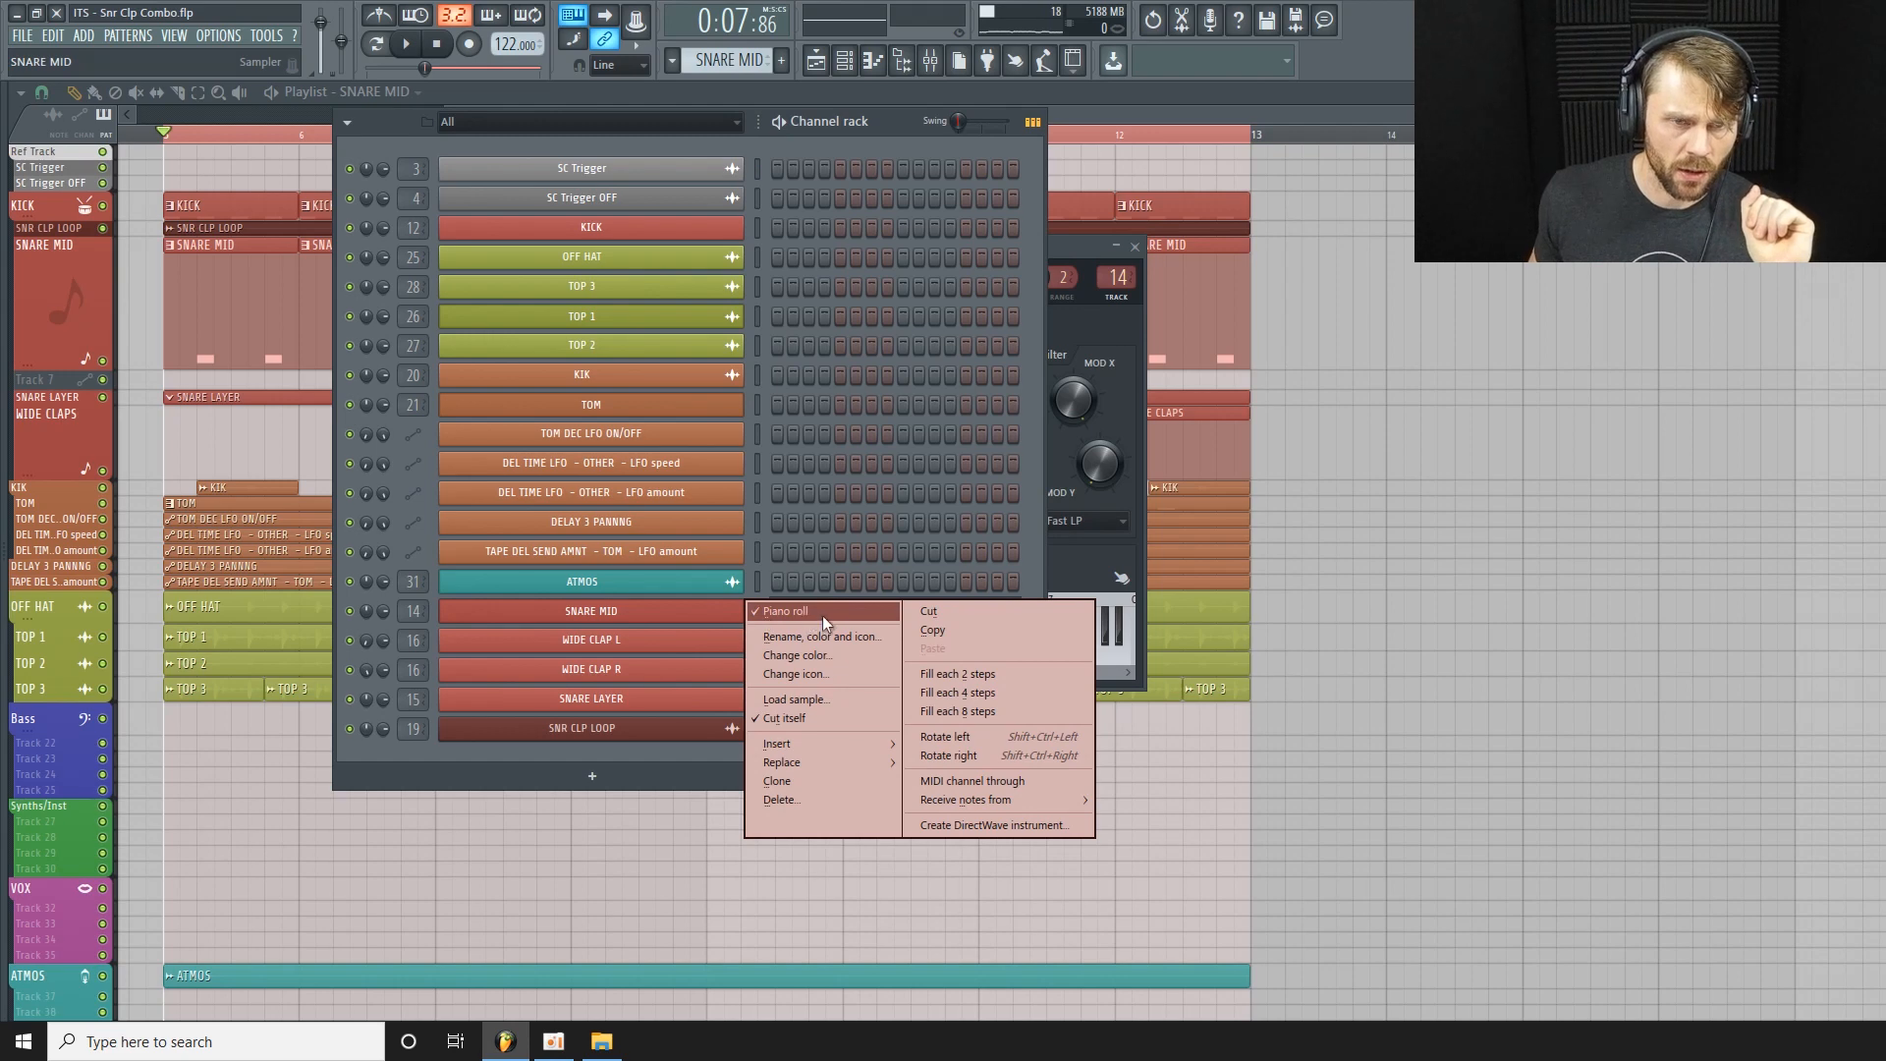
click(822, 615)
right_click(680, 606)
click(814, 615)
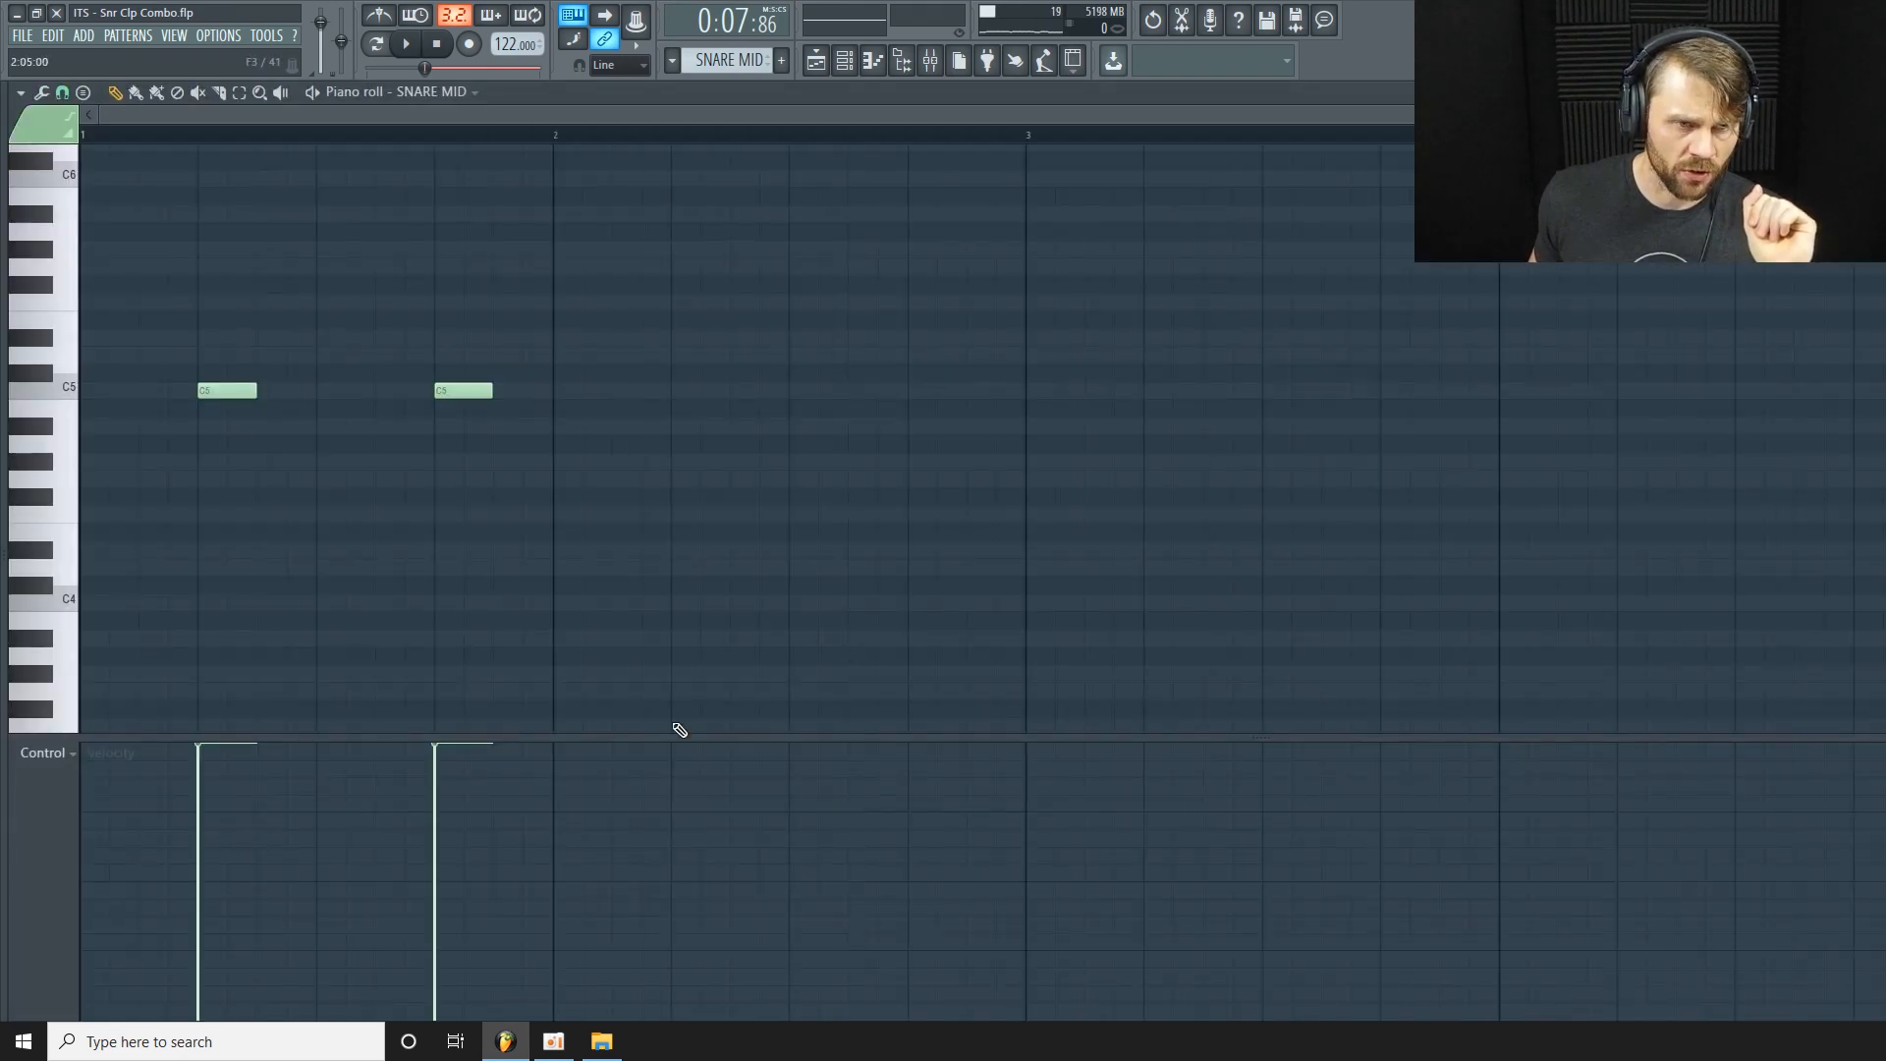
drag(665, 737, 687, 613)
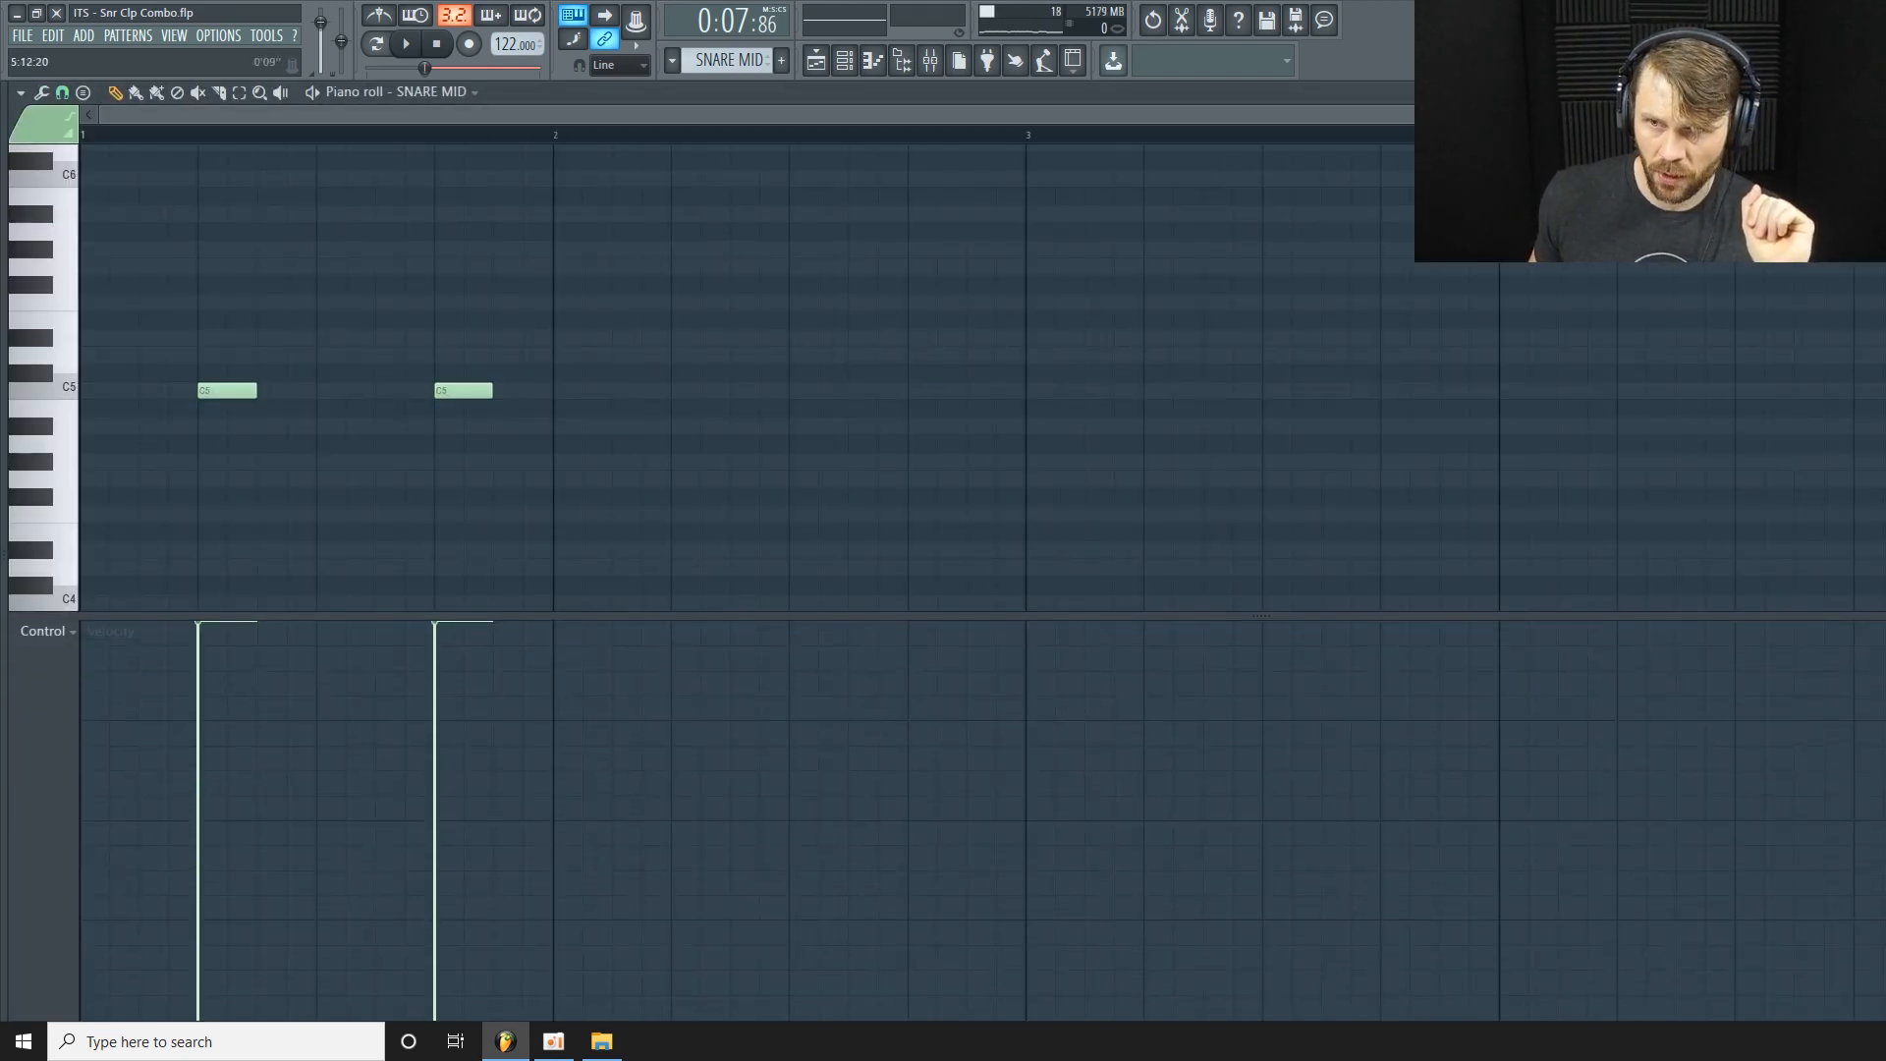
Lower the first SNARE MID note's velocity to 99% and show an enlarged note filter cutoff lane.
drag(1885, 115, 1382, 114)
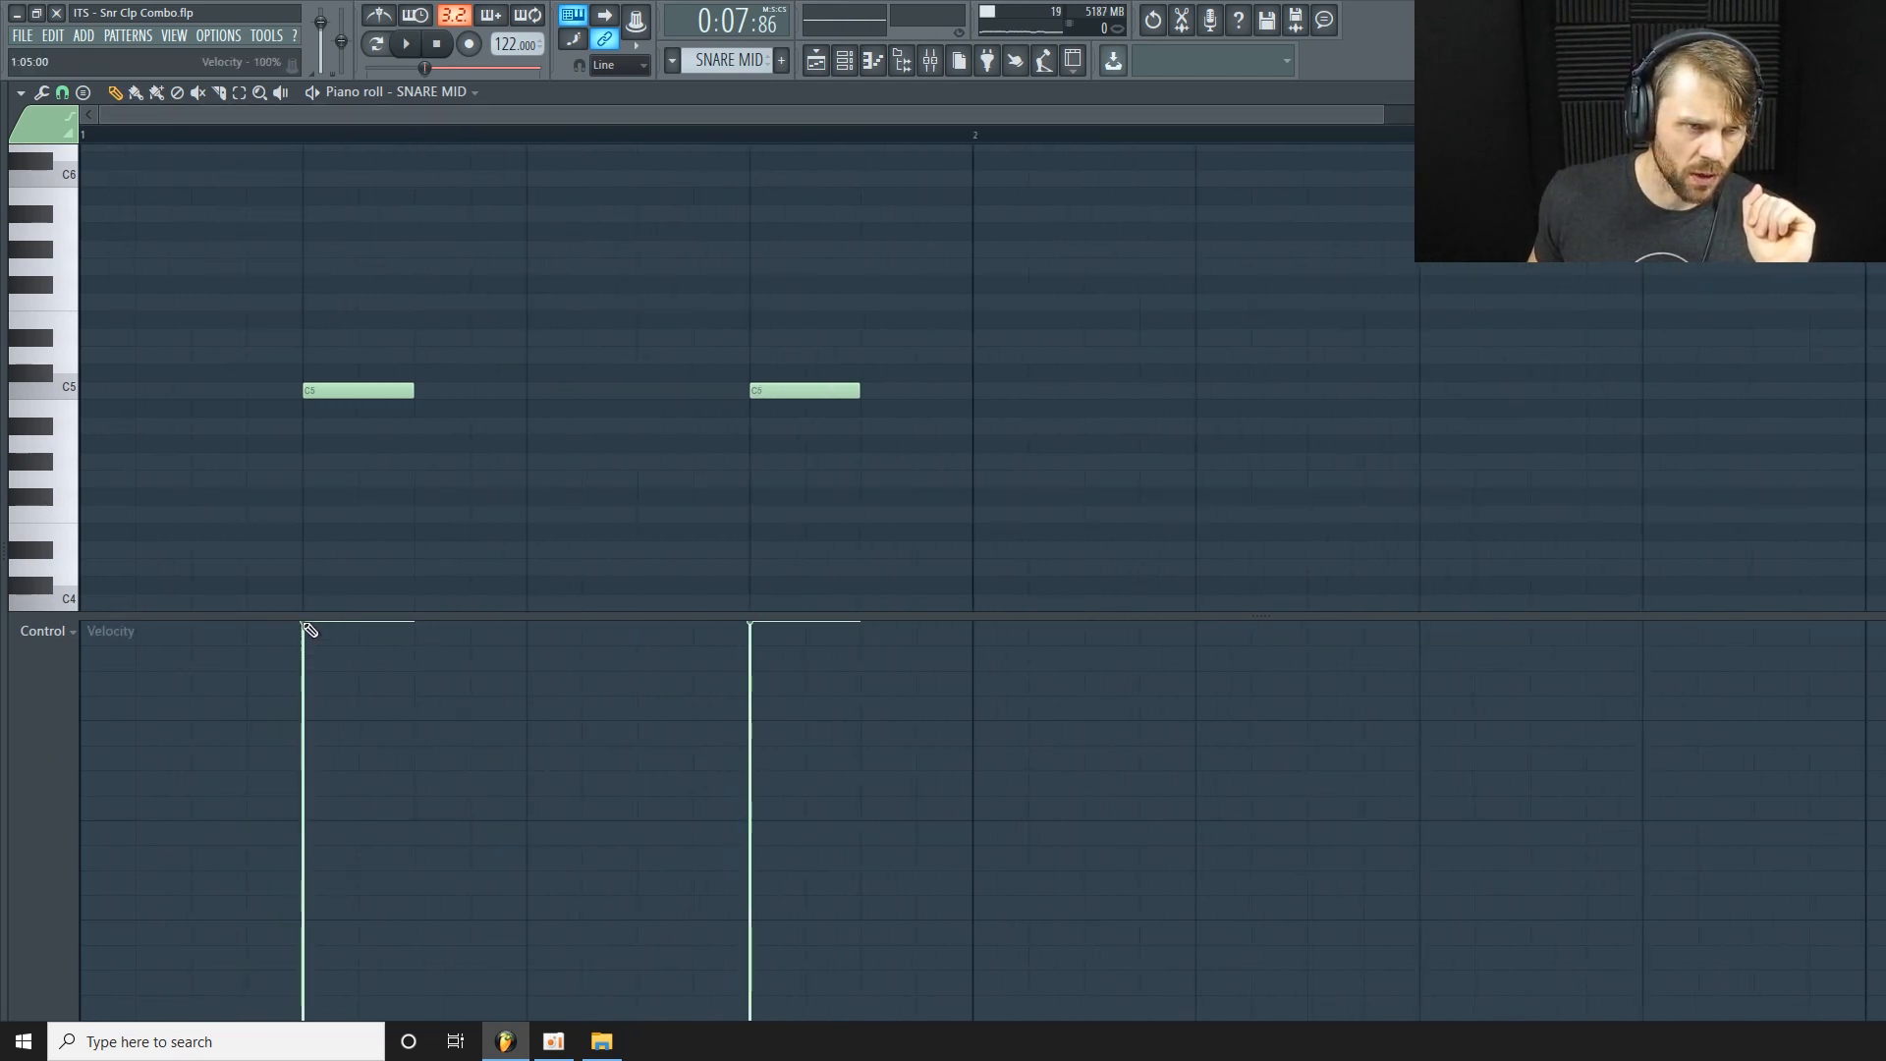
drag(303, 622, 307, 622)
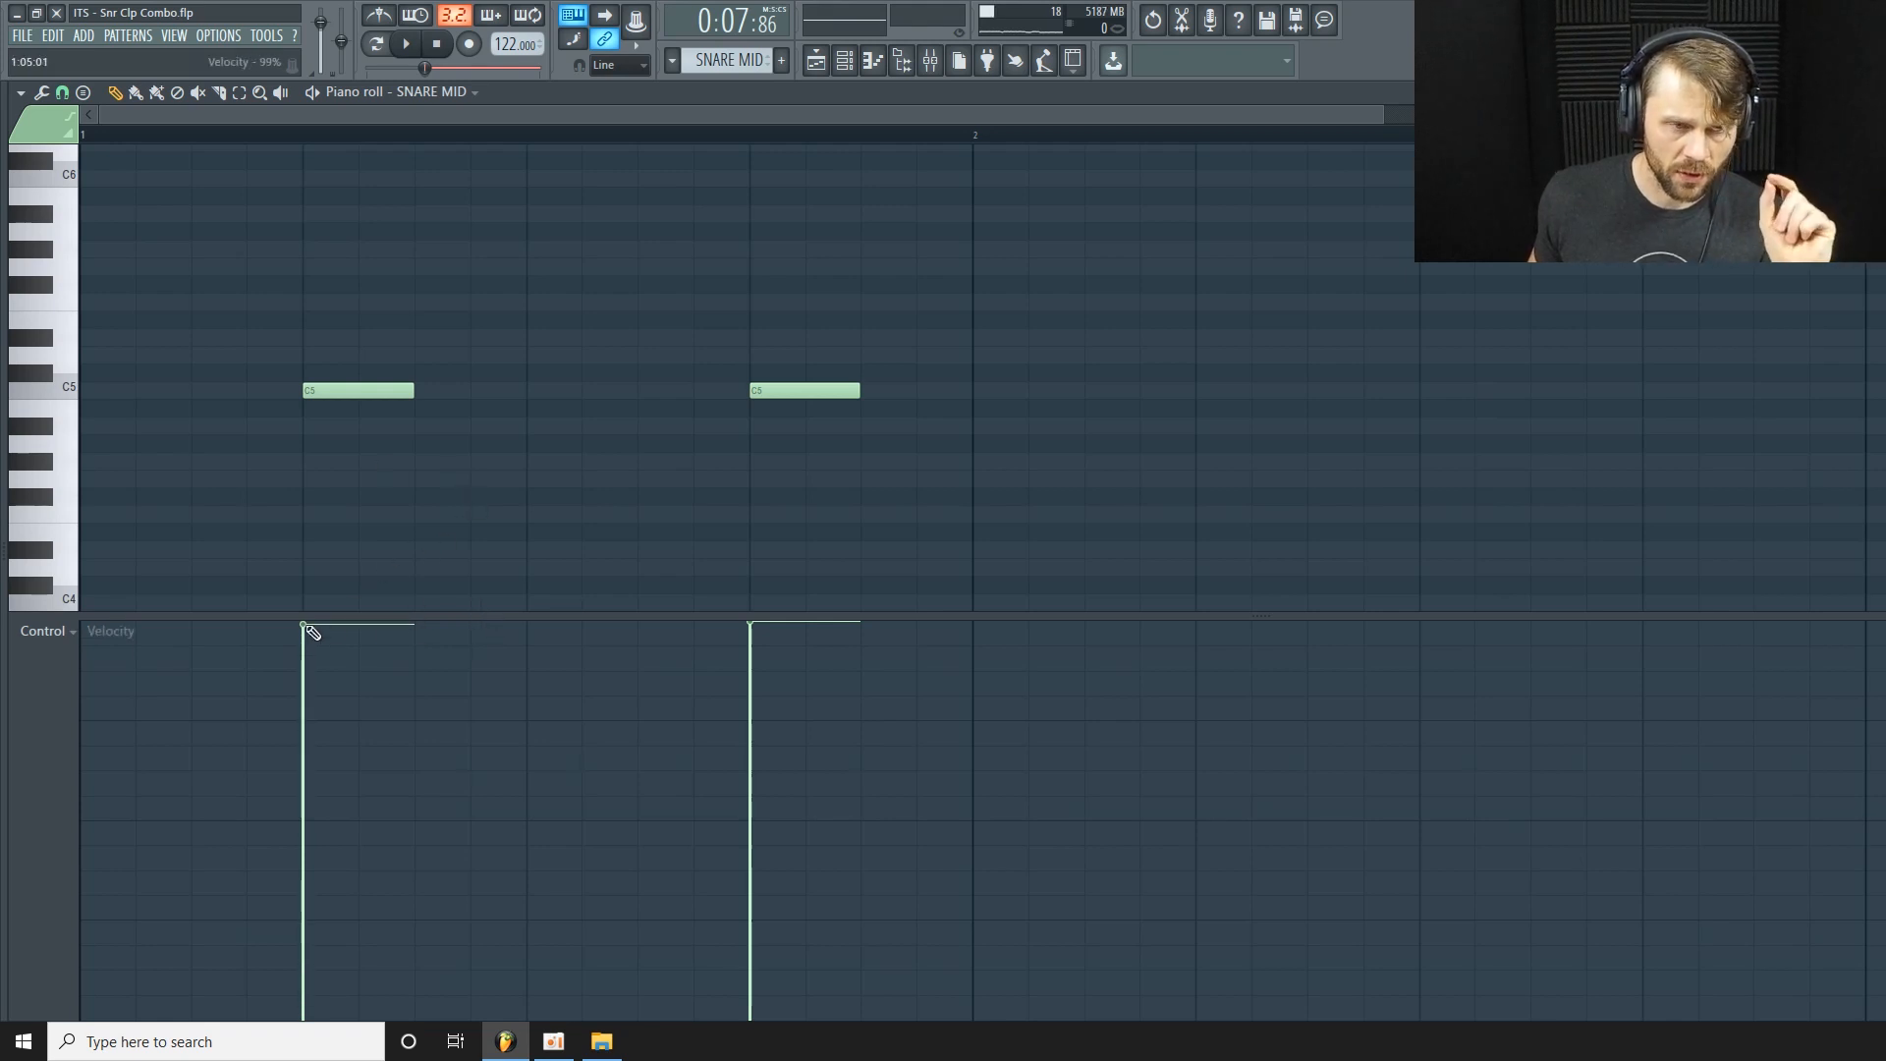
click(76, 633)
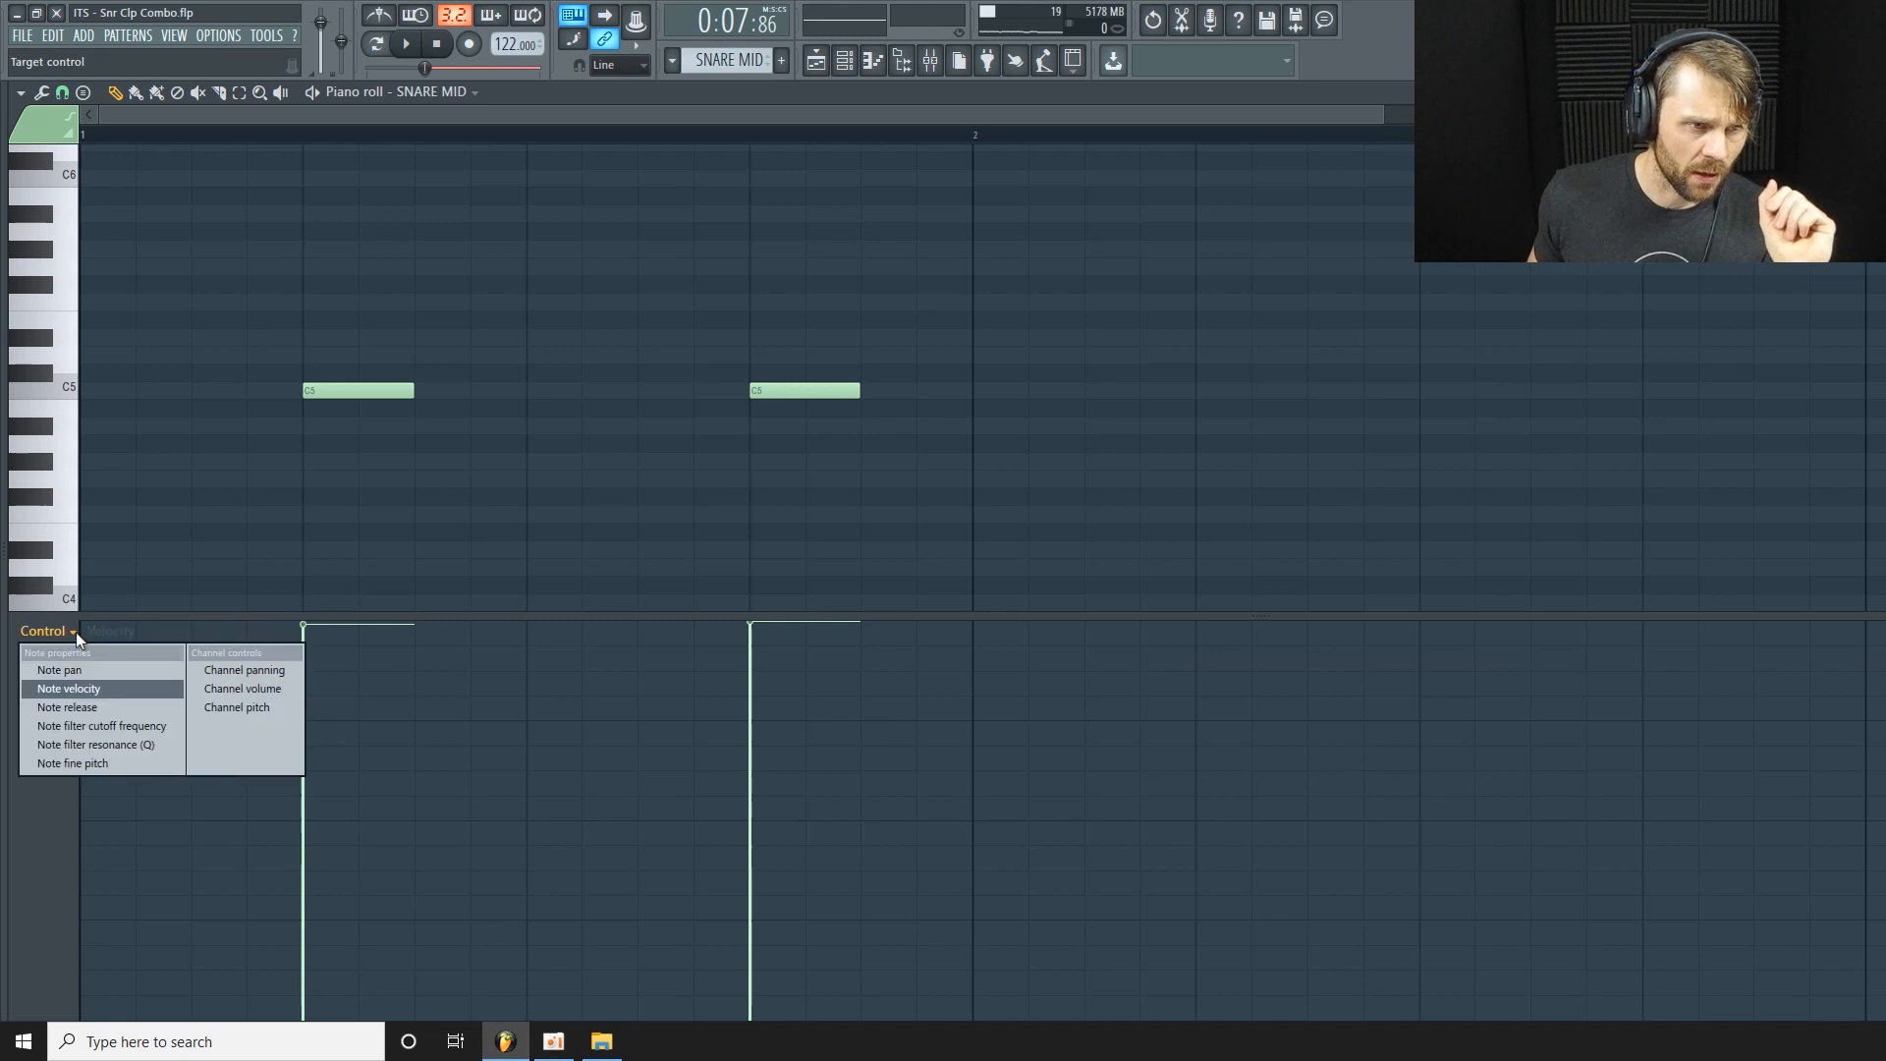
click(131, 732)
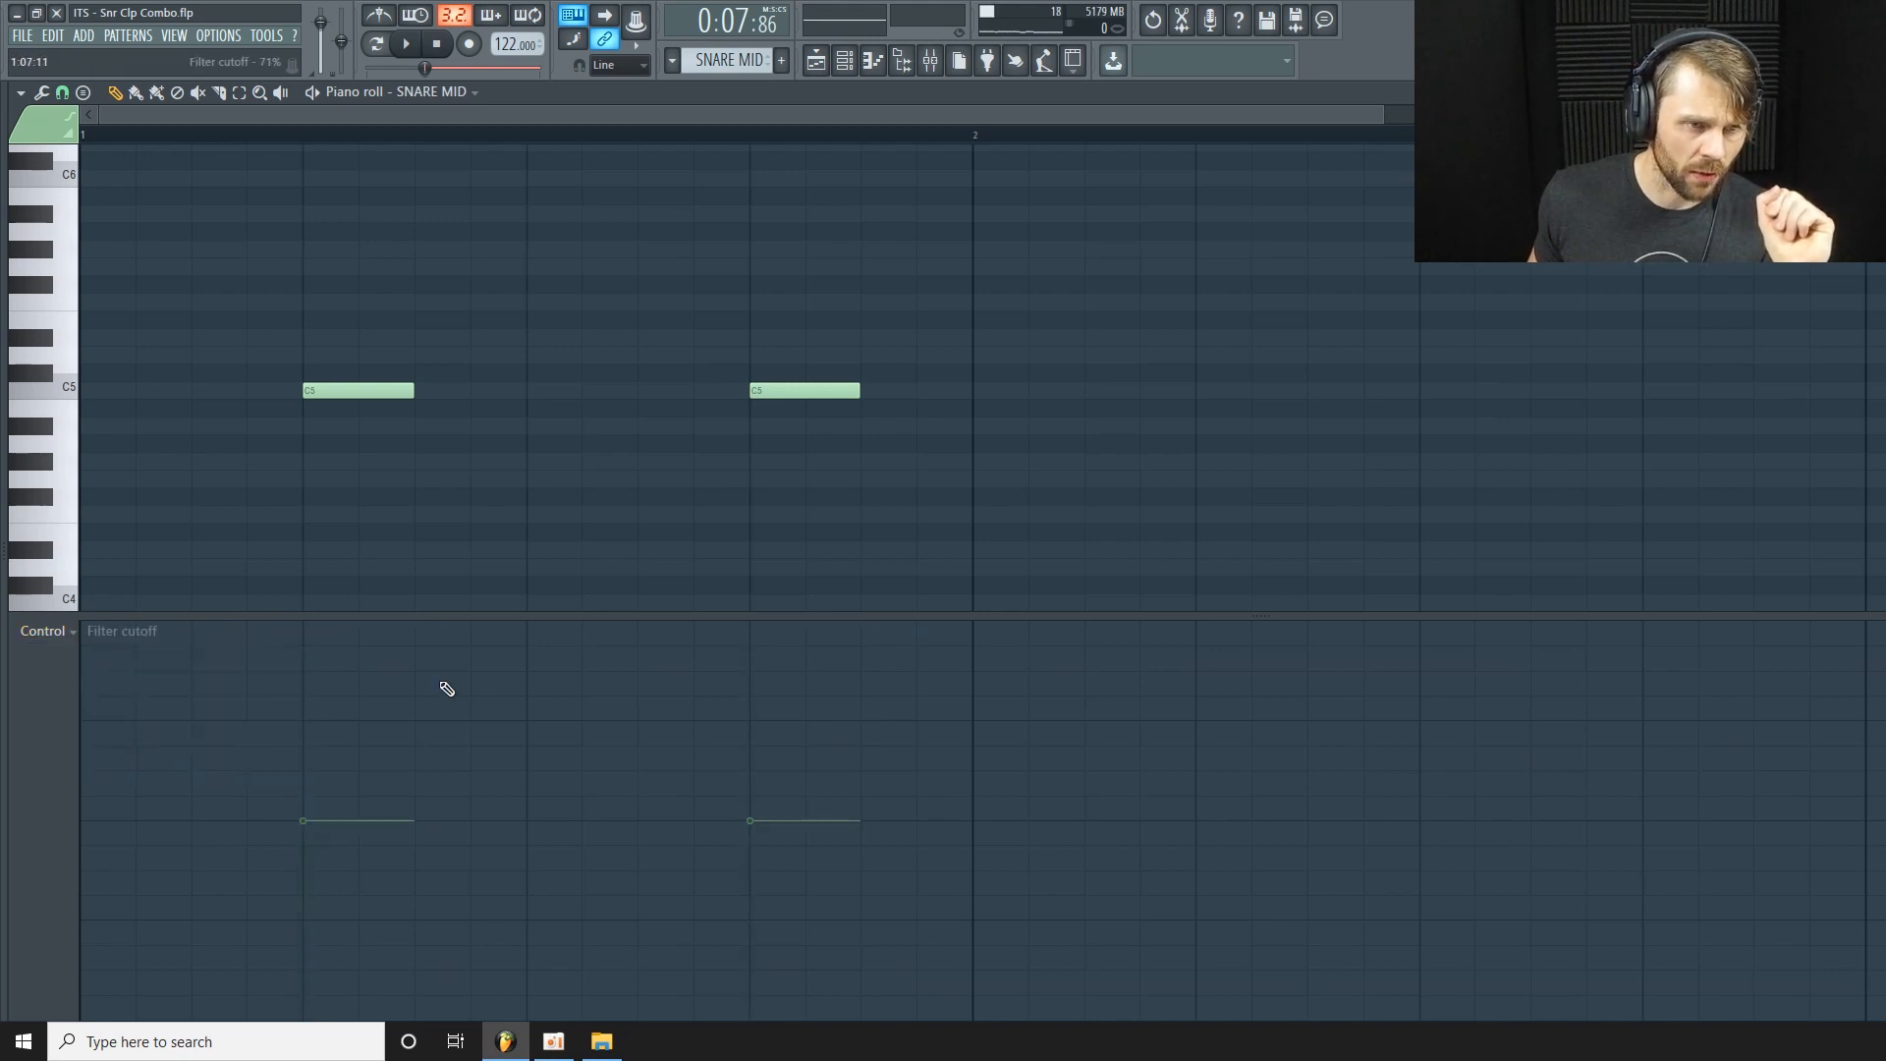
drag(568, 616, 581, 539)
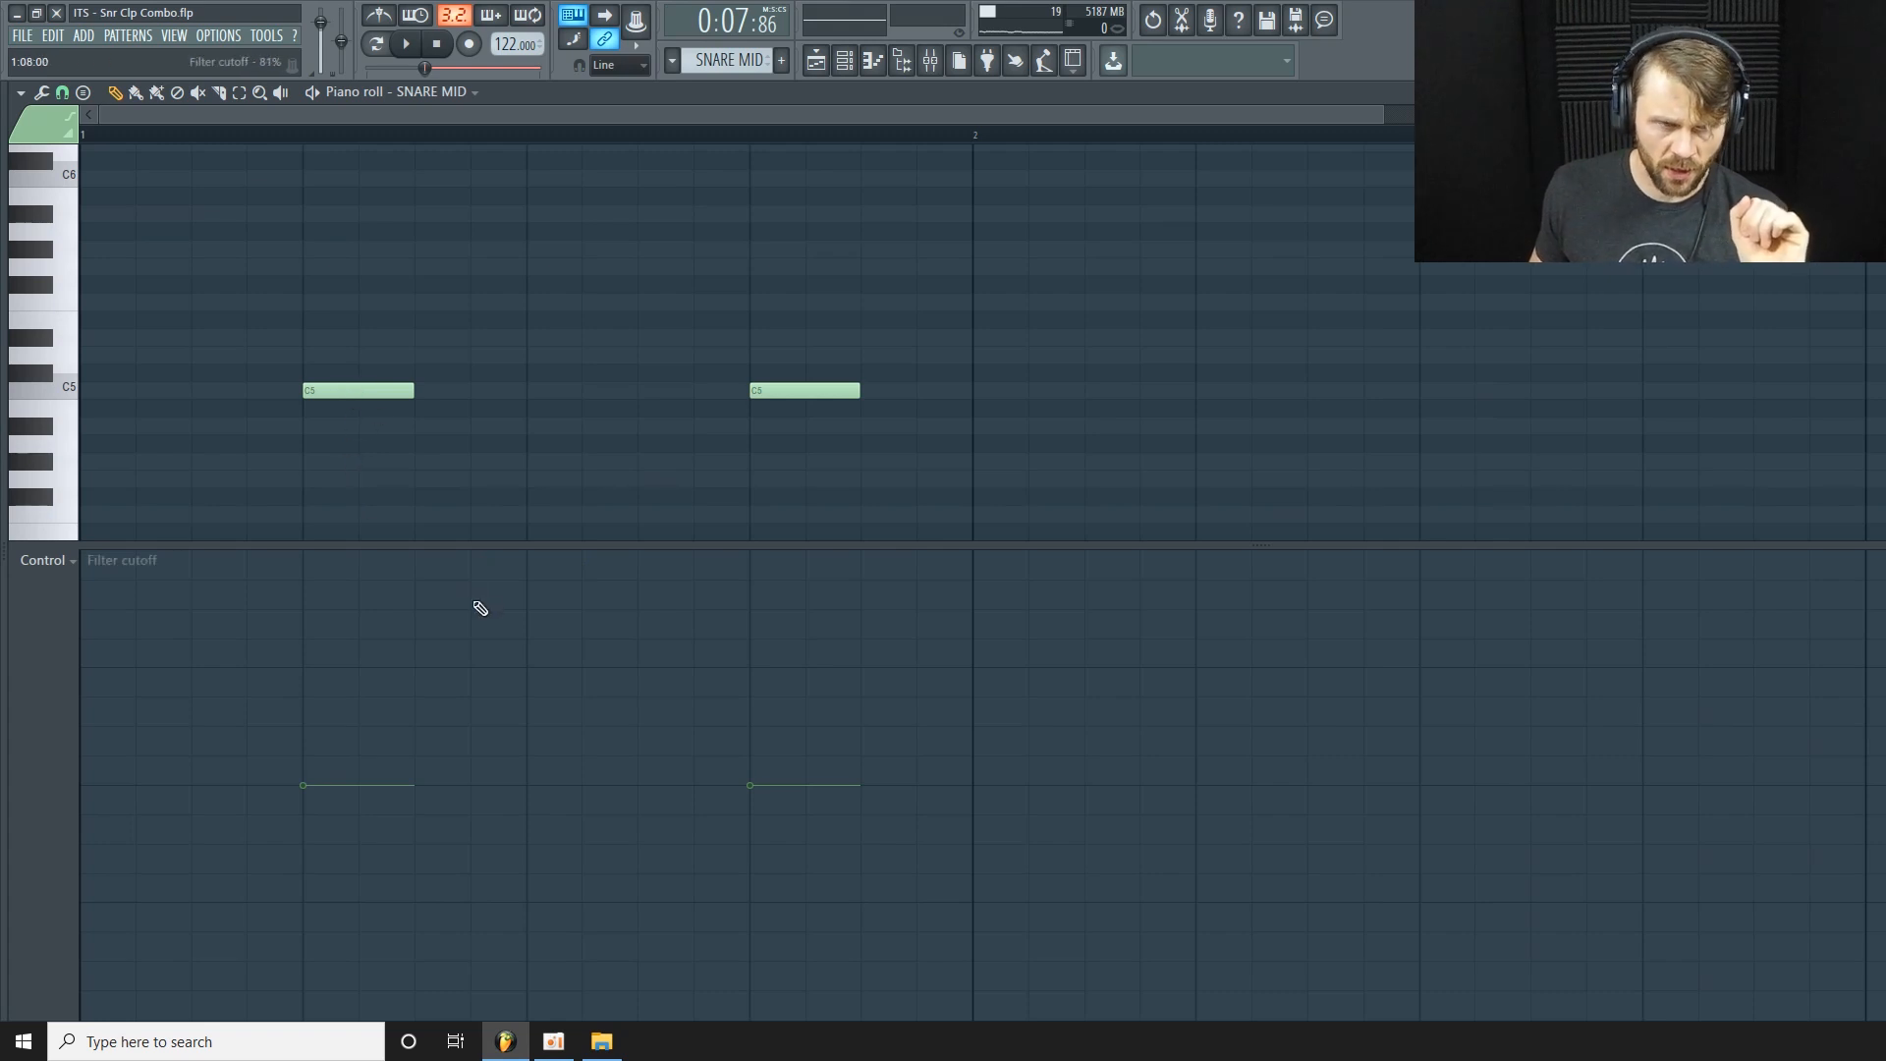
drag(429, 547, 432, 517)
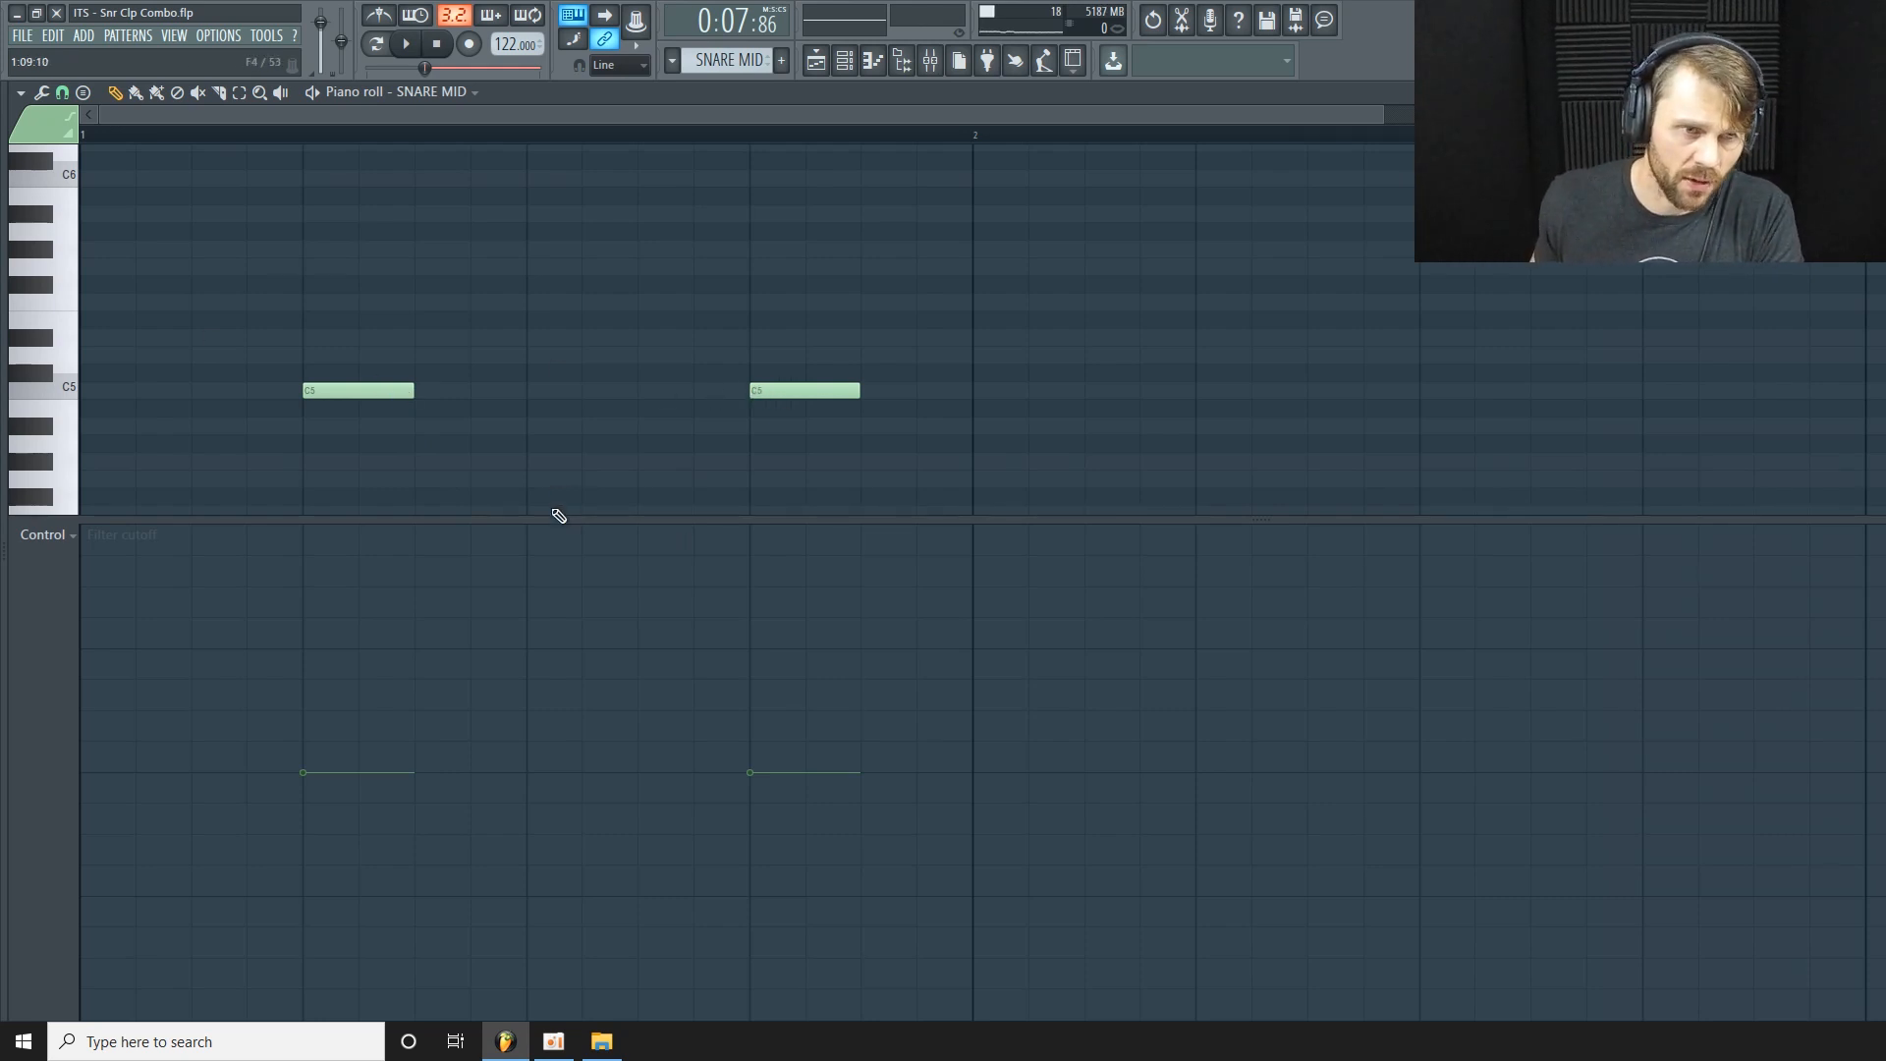
drag(551, 514, 547, 505)
Audition a darker filter cutoff on the first SNARE MID note during playback and settle it at -2%.
drag(326, 771, 317, 894)
key(space)
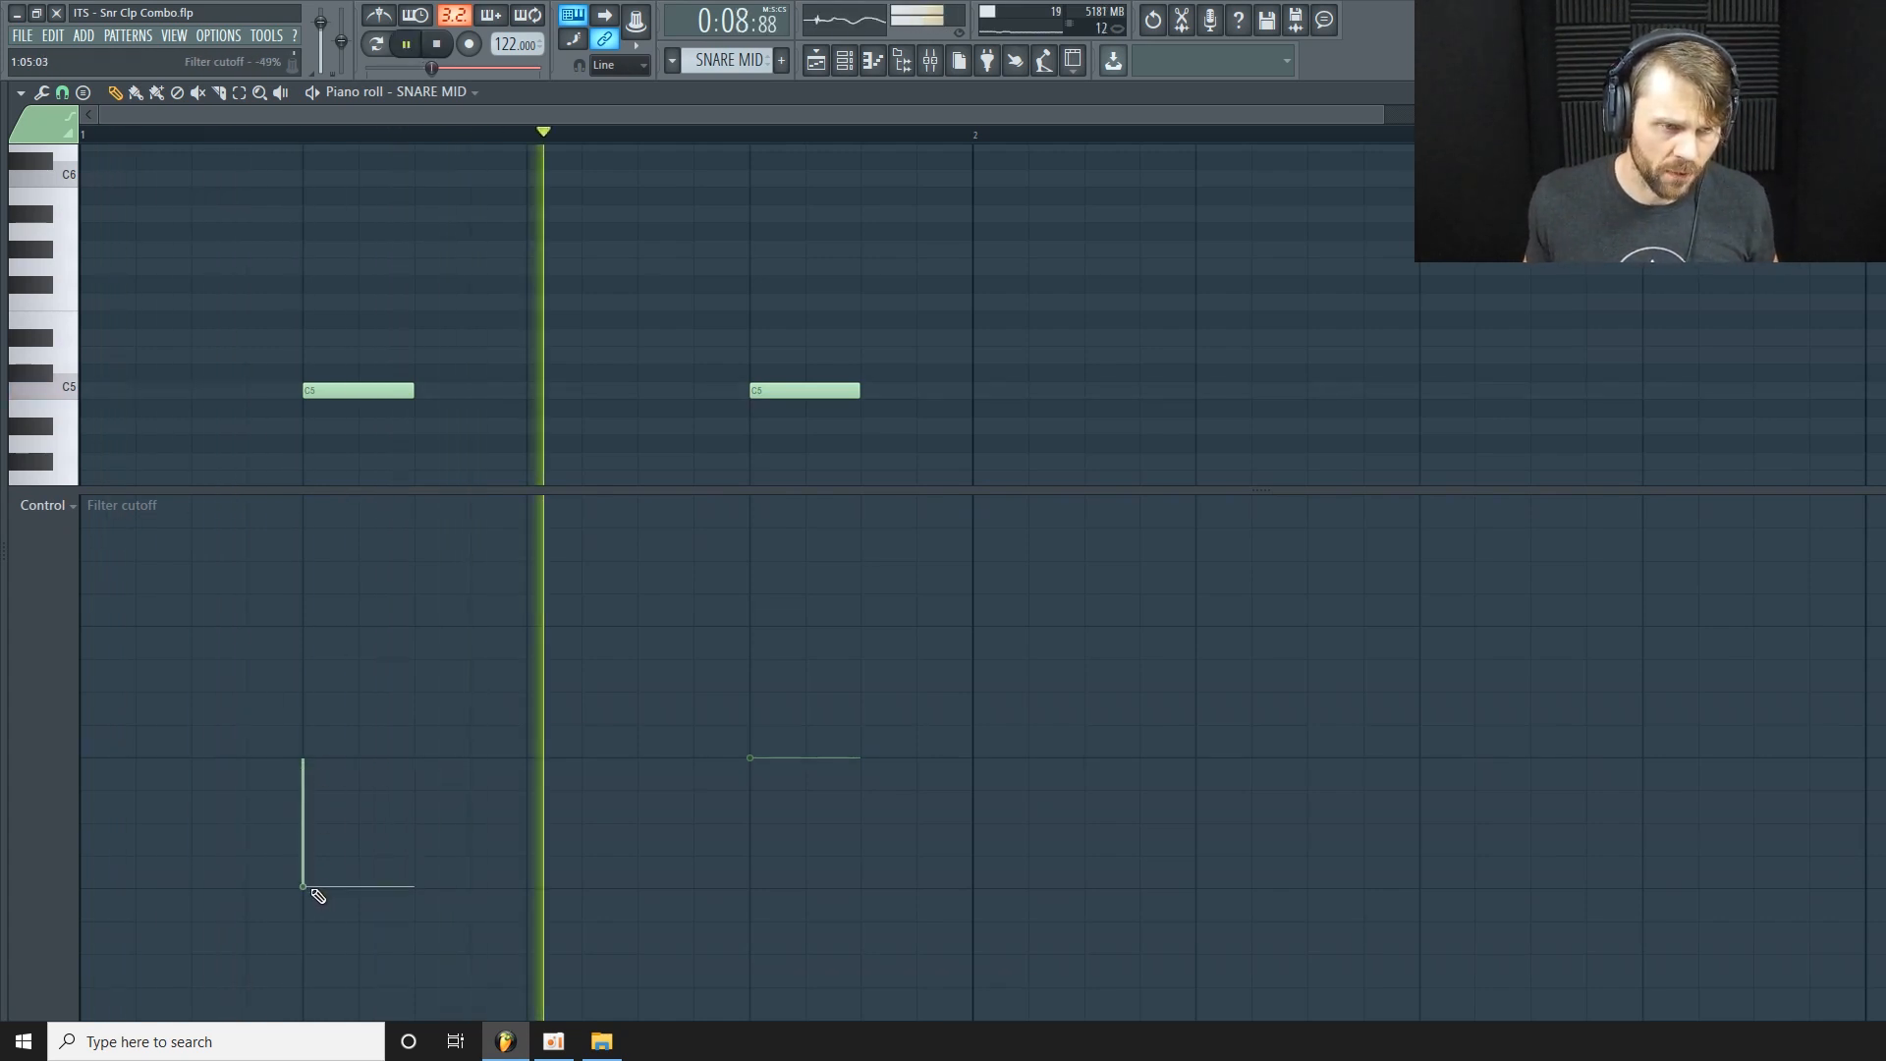
drag(318, 895, 318, 777)
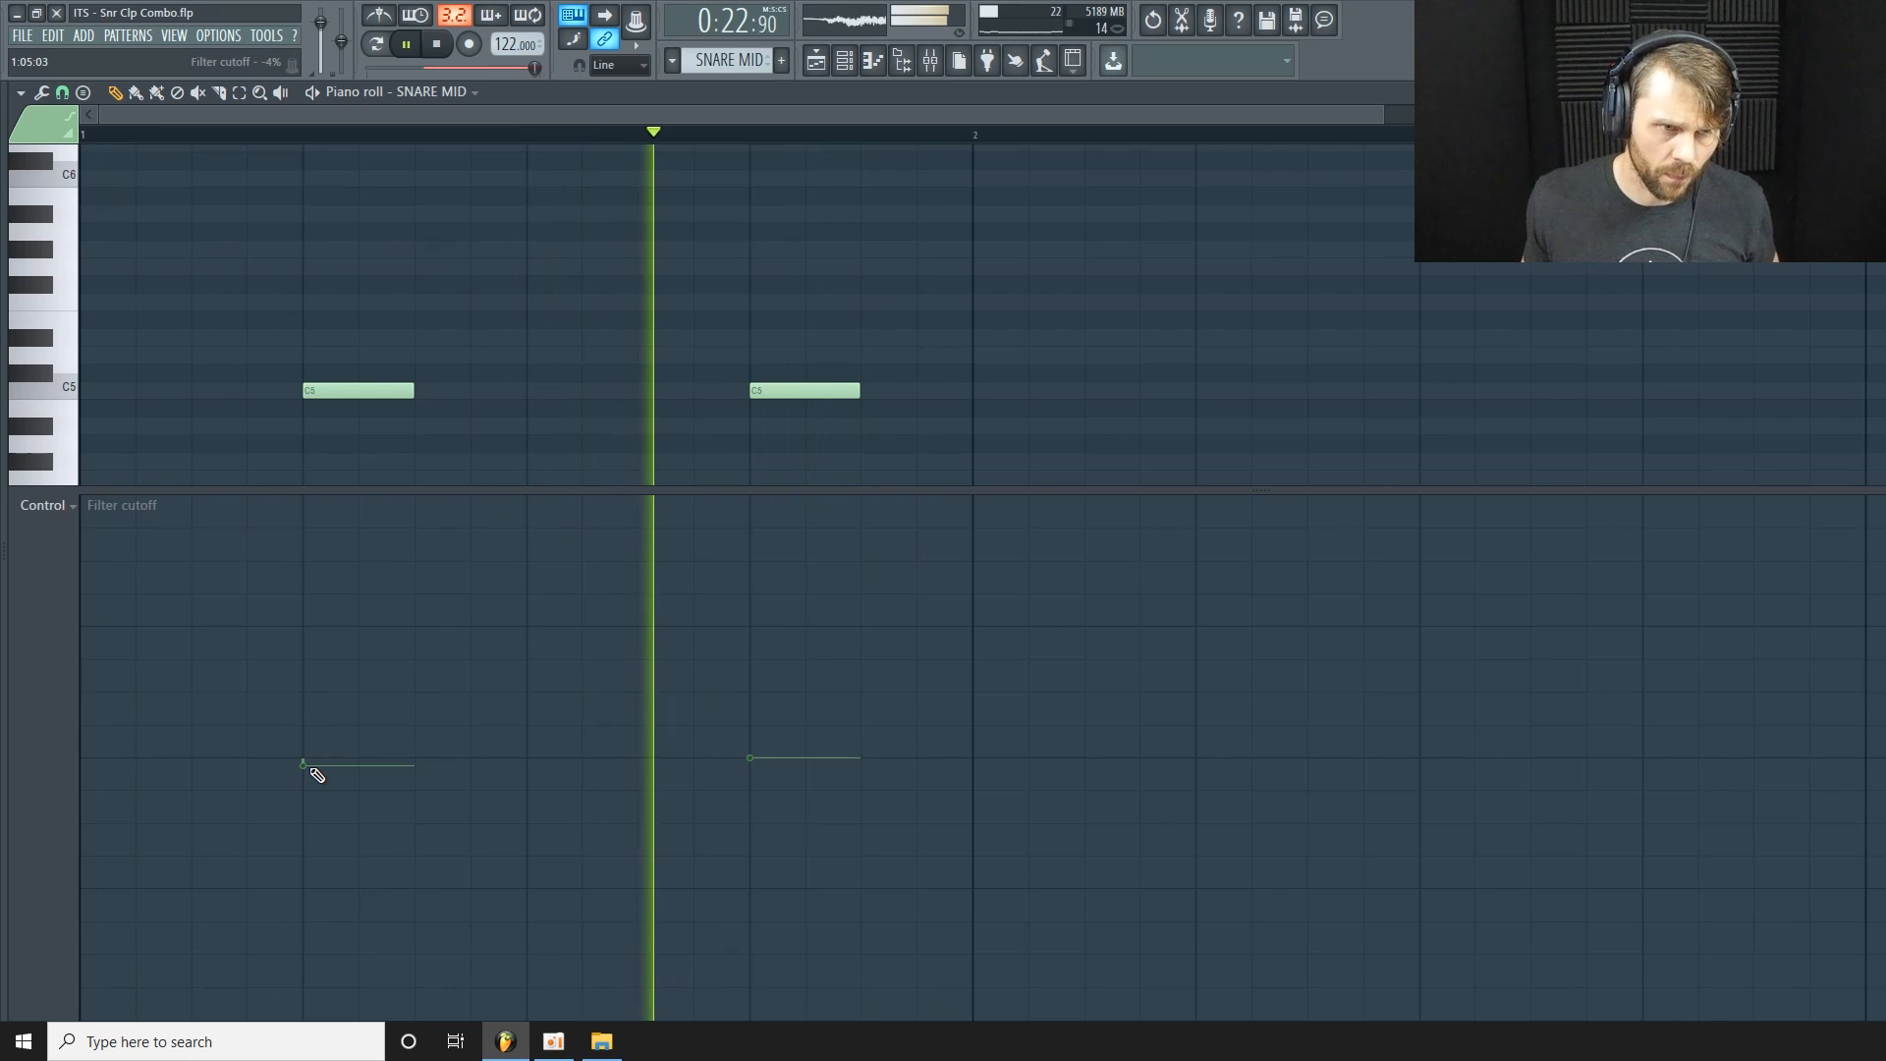
click(312, 758)
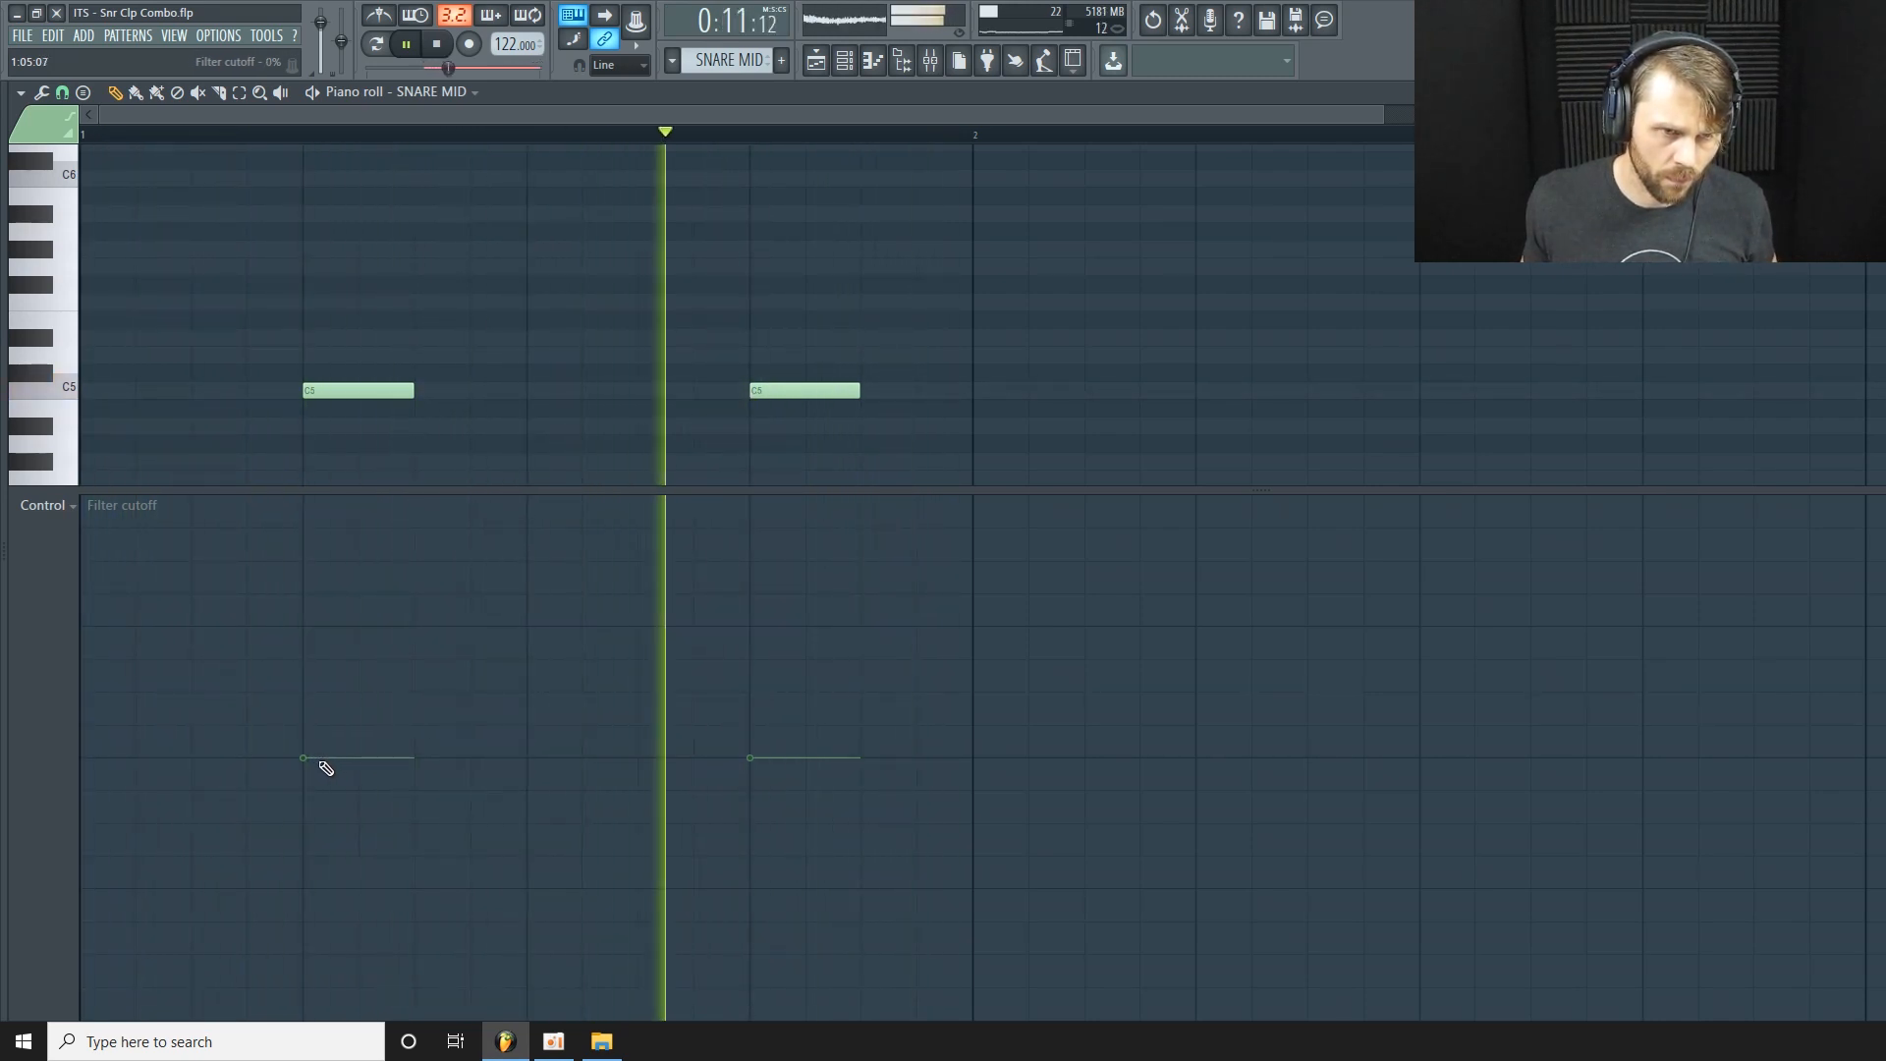
click(326, 772)
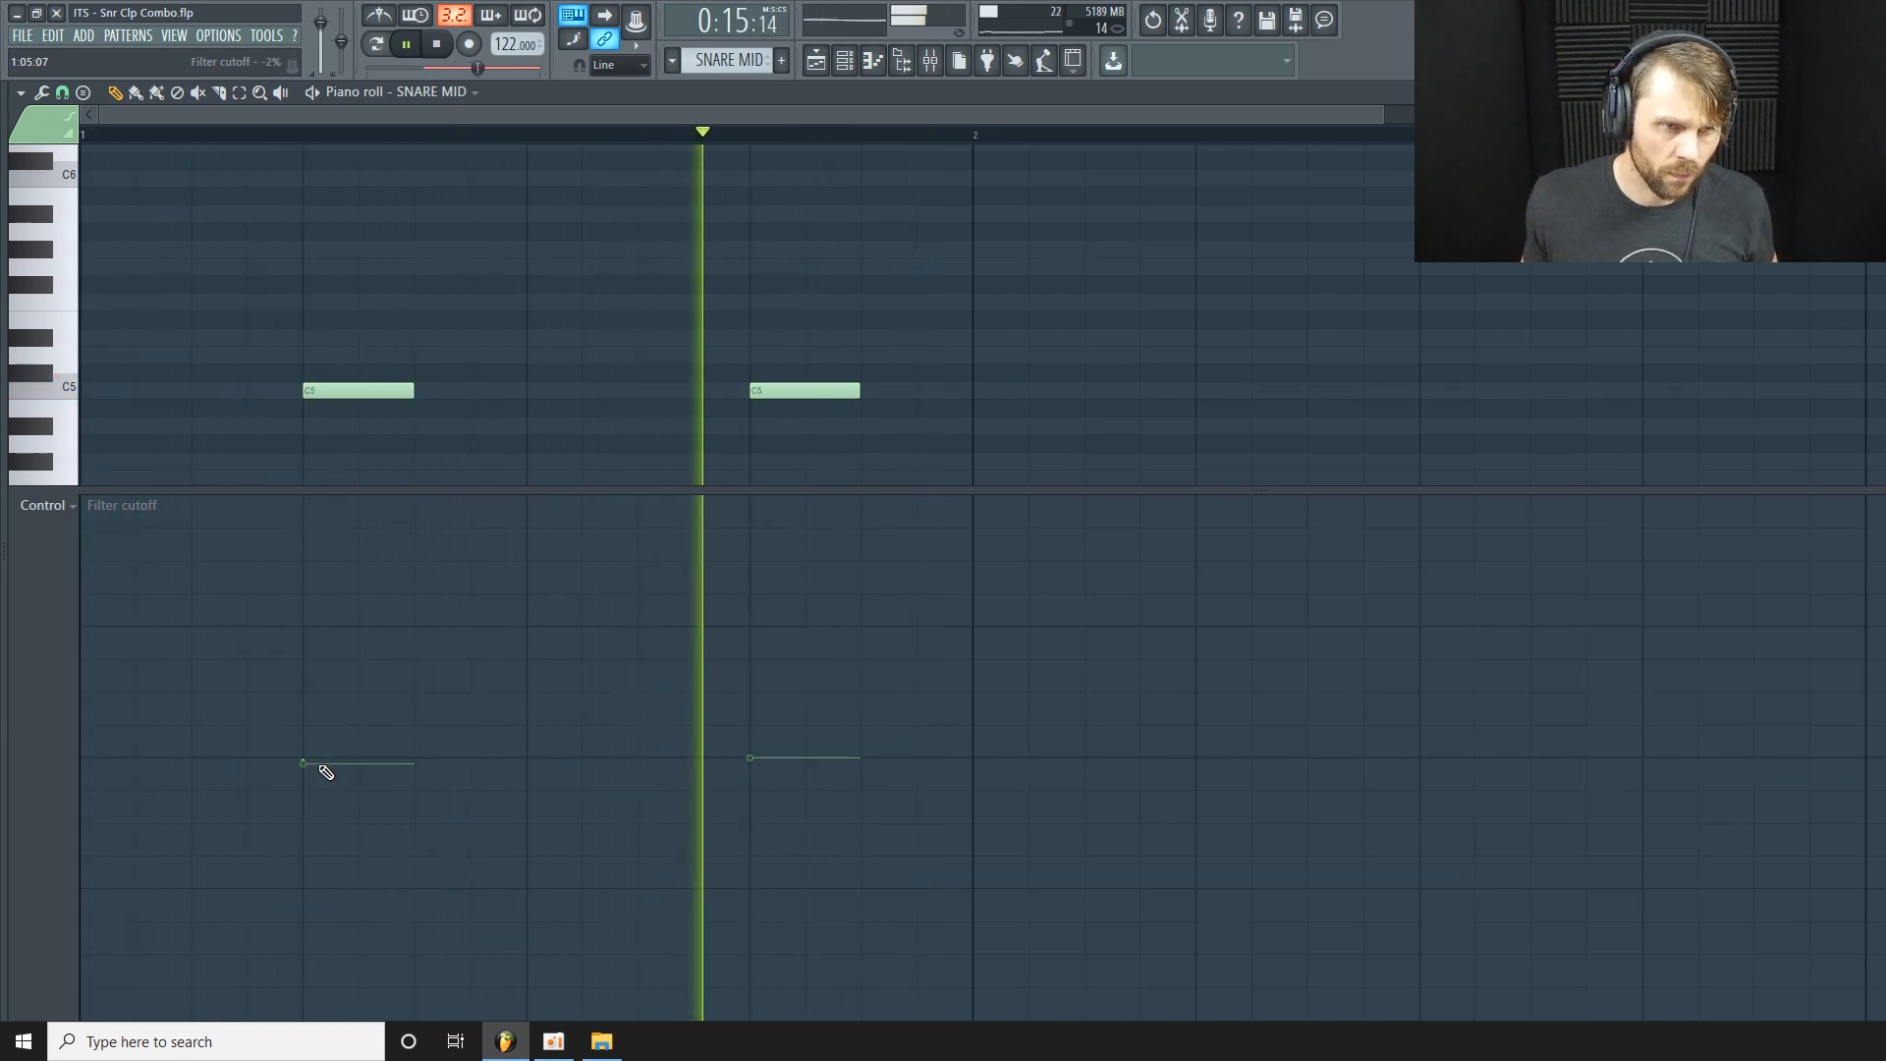
key(space)
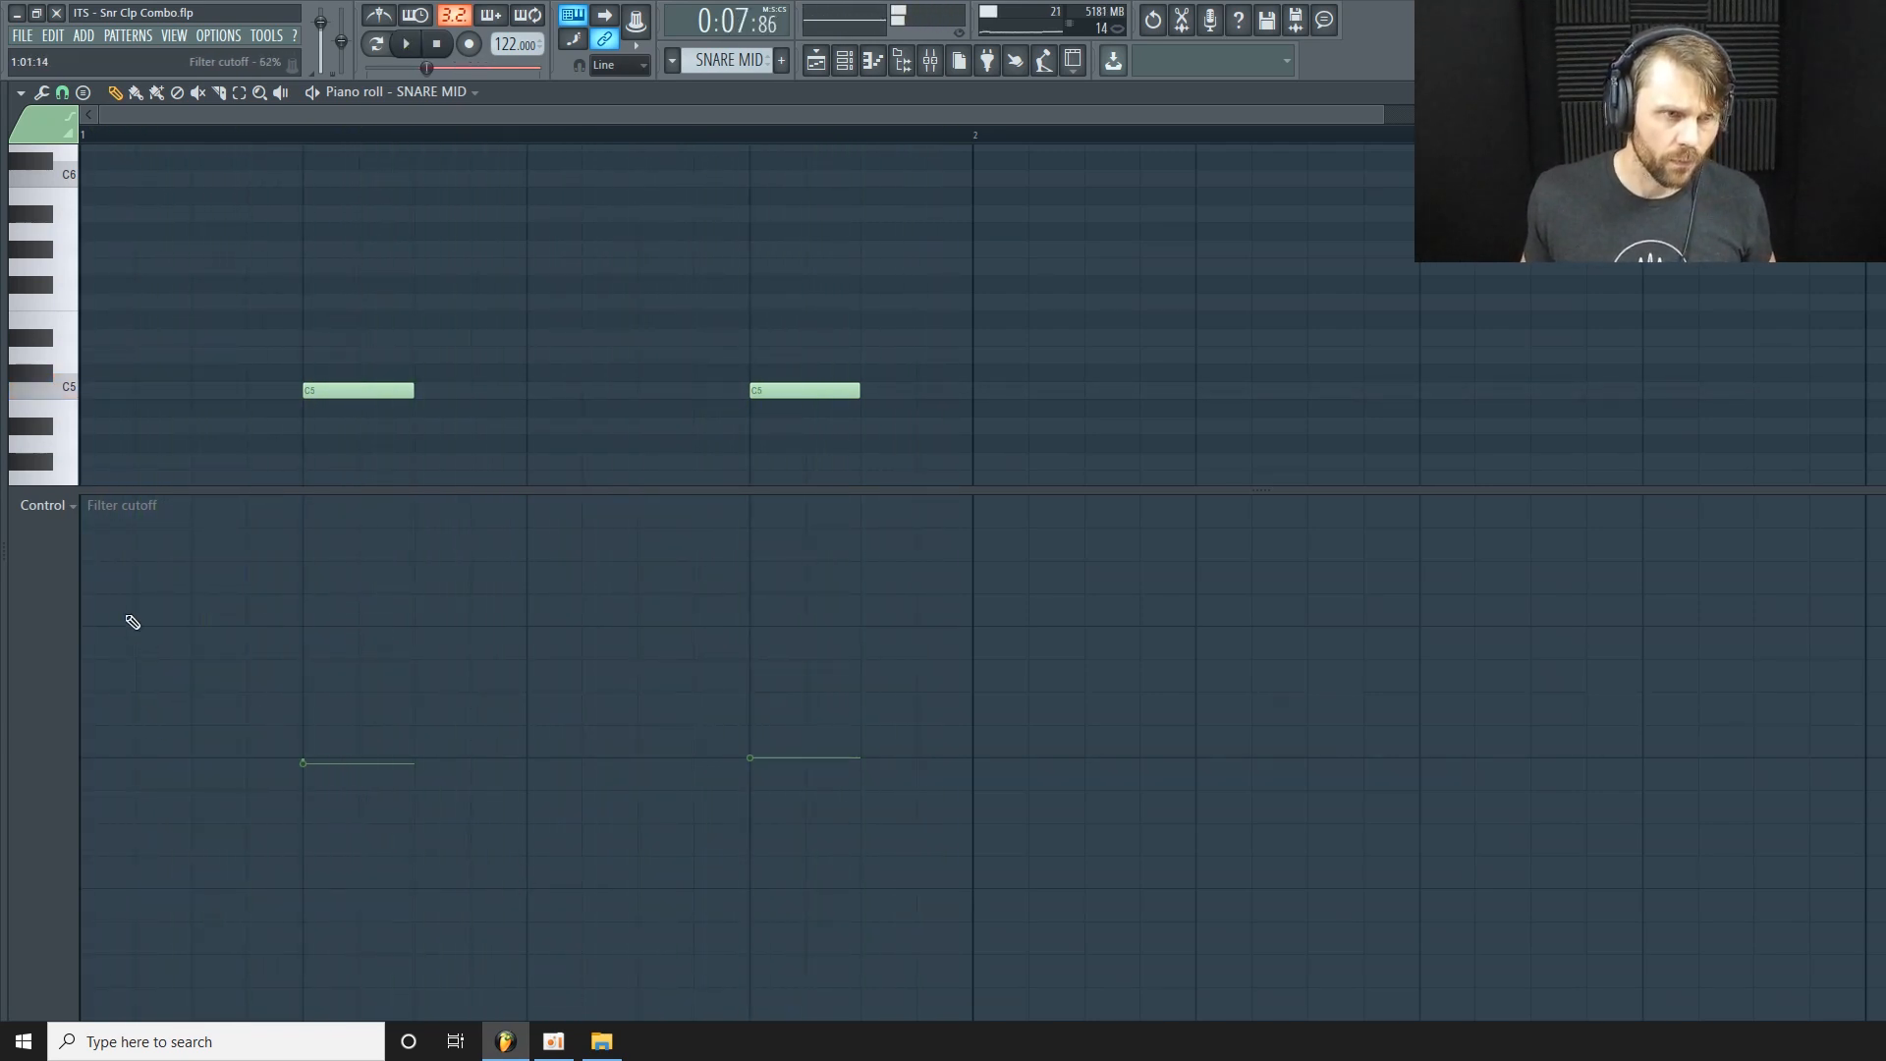
Show note velocity in the control lane again and reduce the lane's height.
click(75, 507)
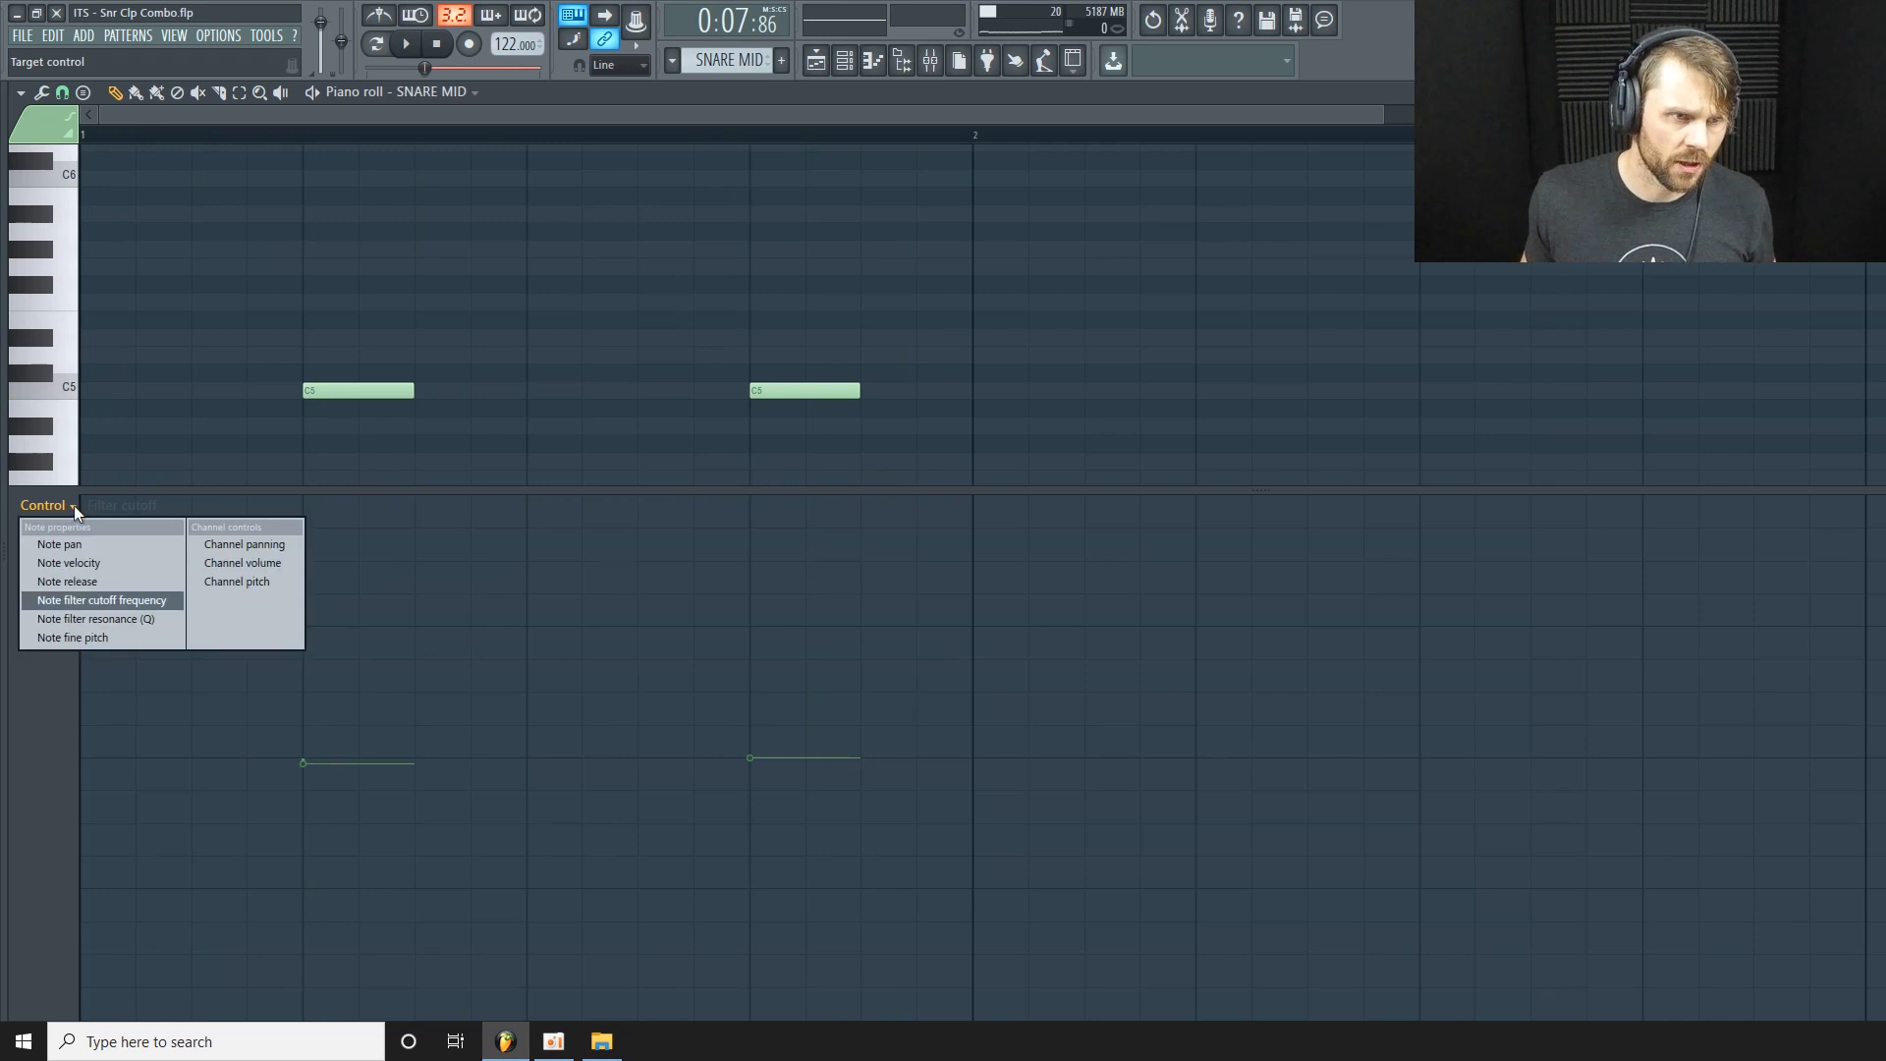
click(124, 565)
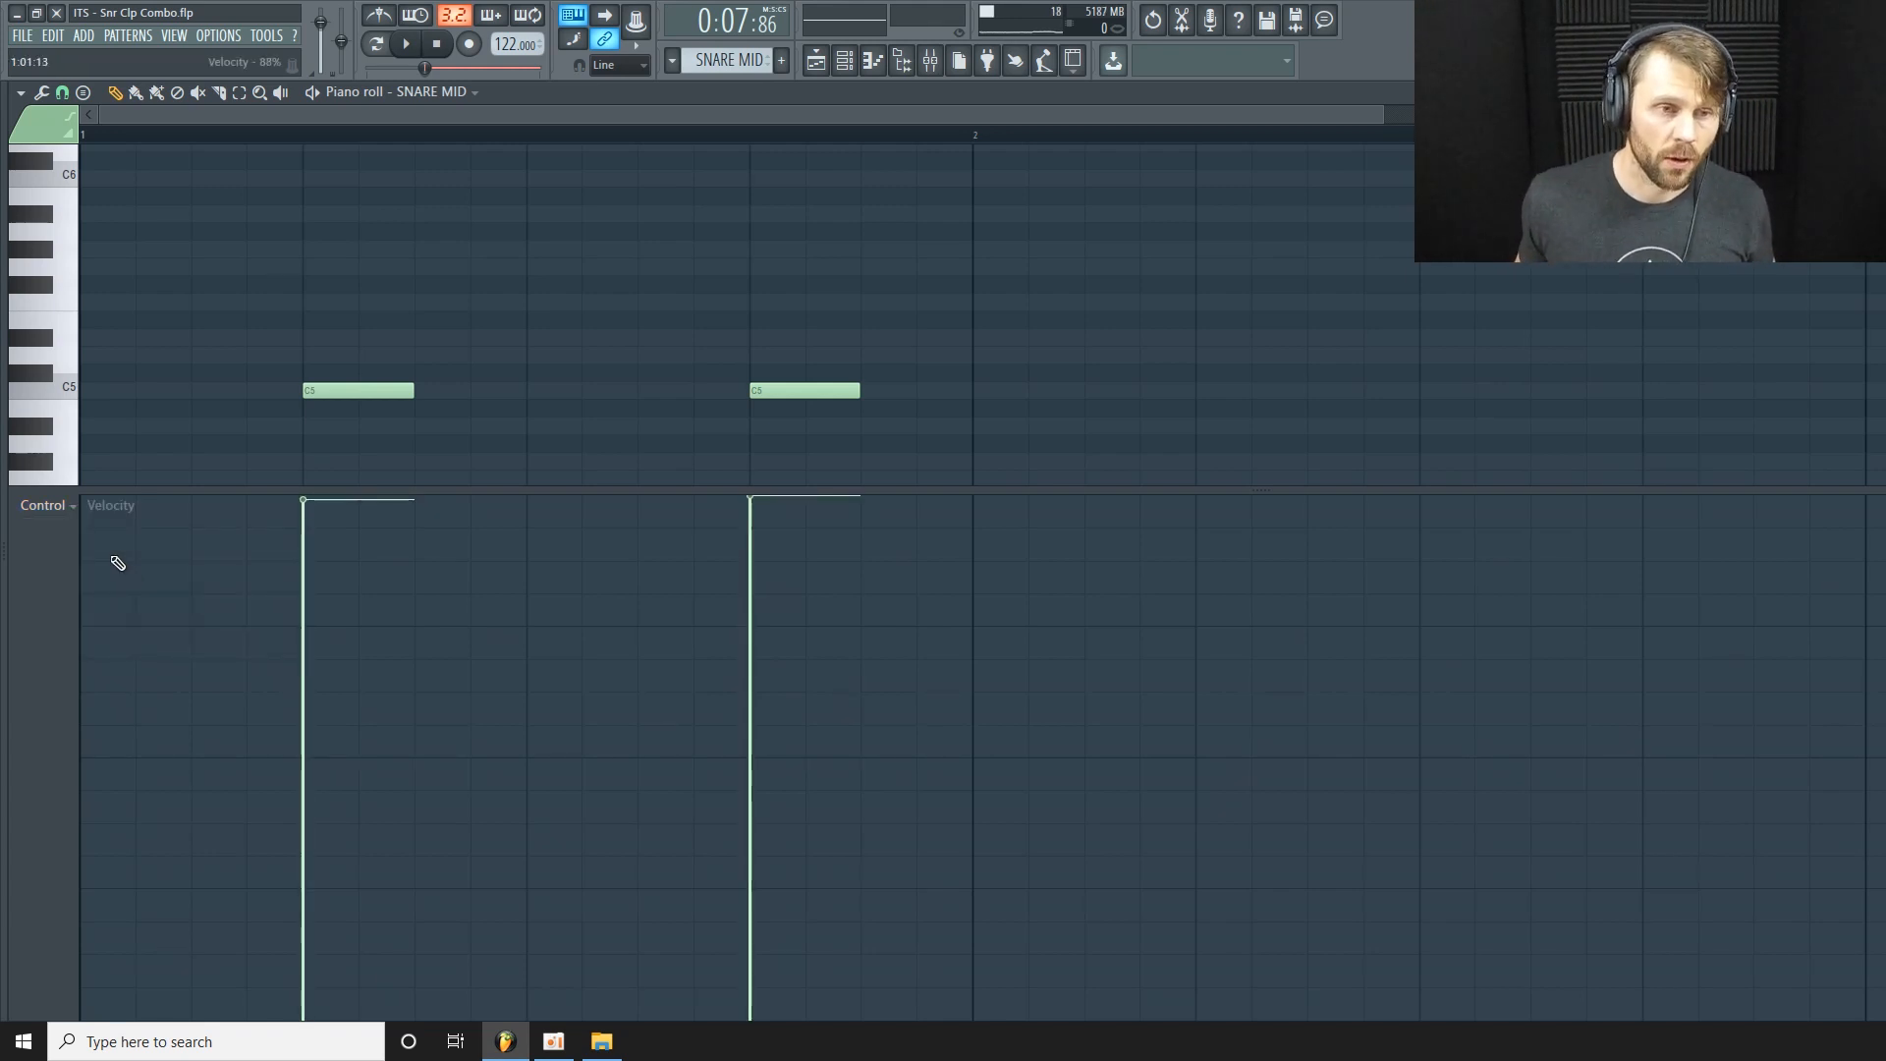
drag(550, 491, 547, 592)
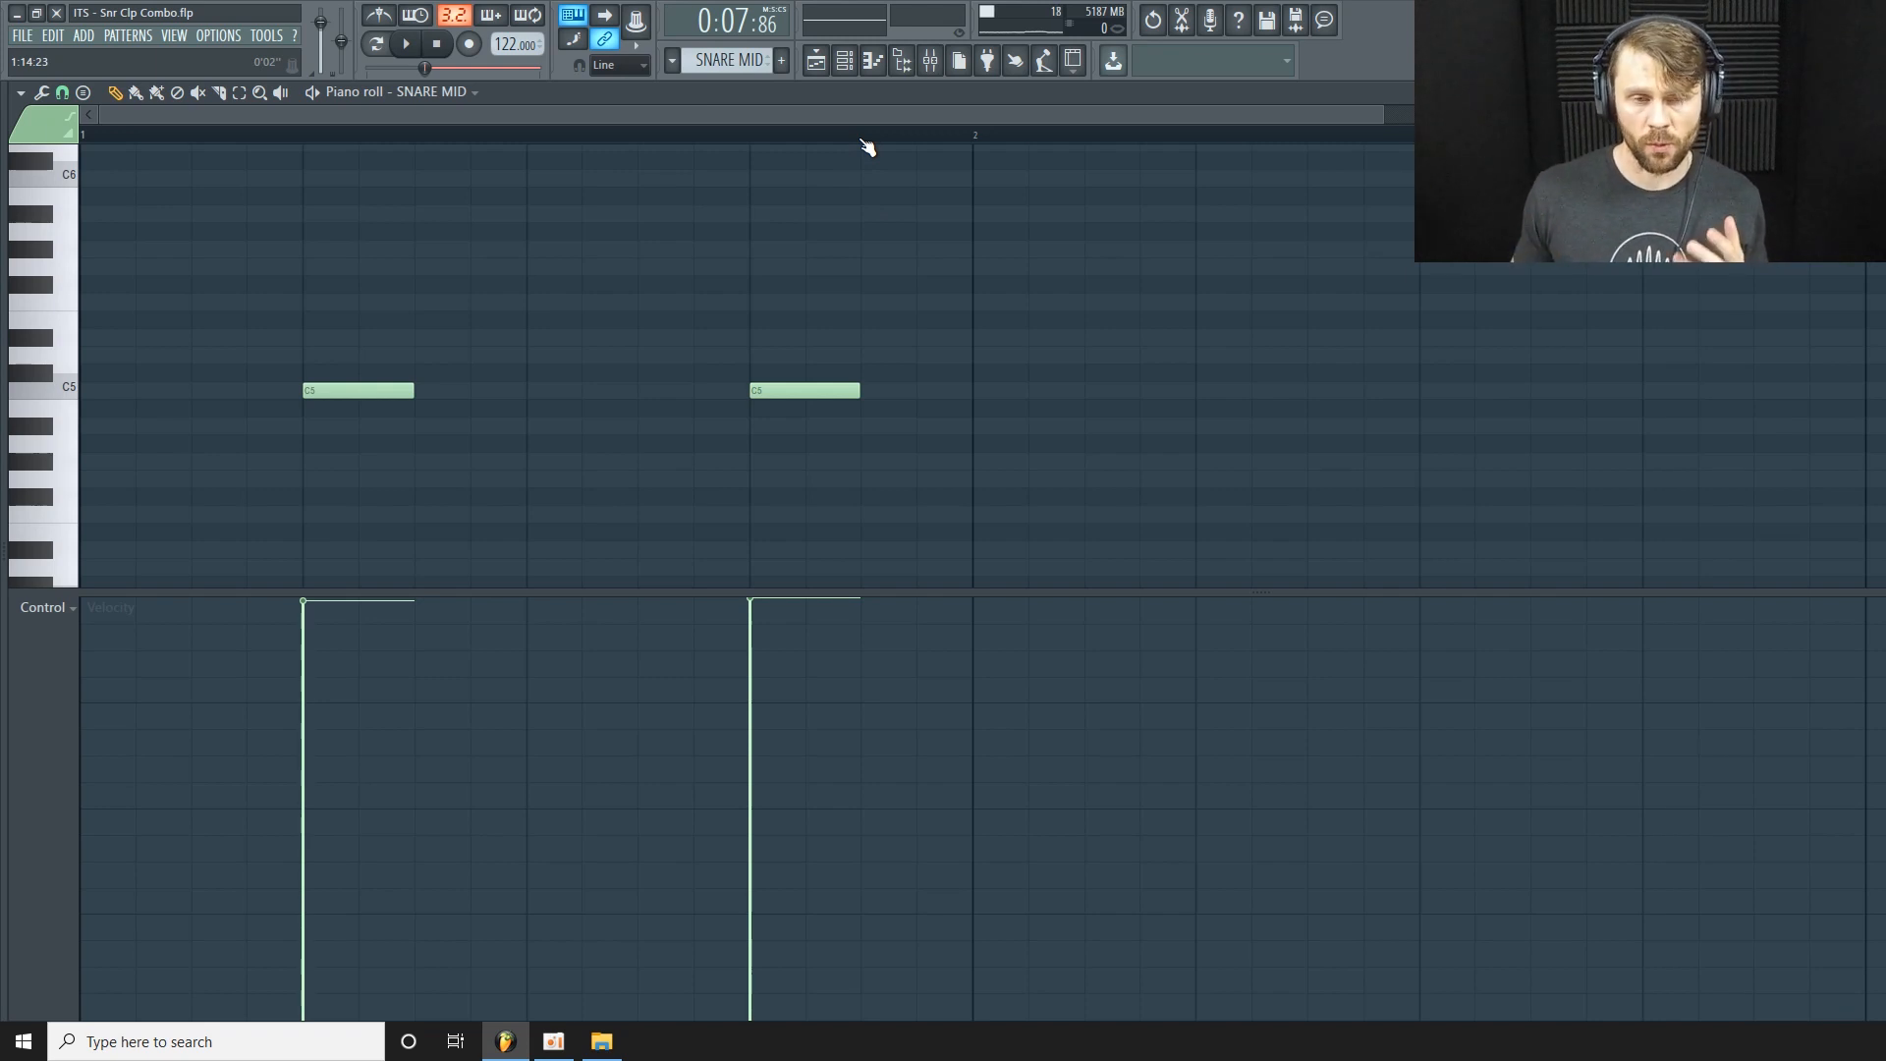
Create an automation clip for the decay time of the SNARE MID volume envelope in the playlist.
click(844, 64)
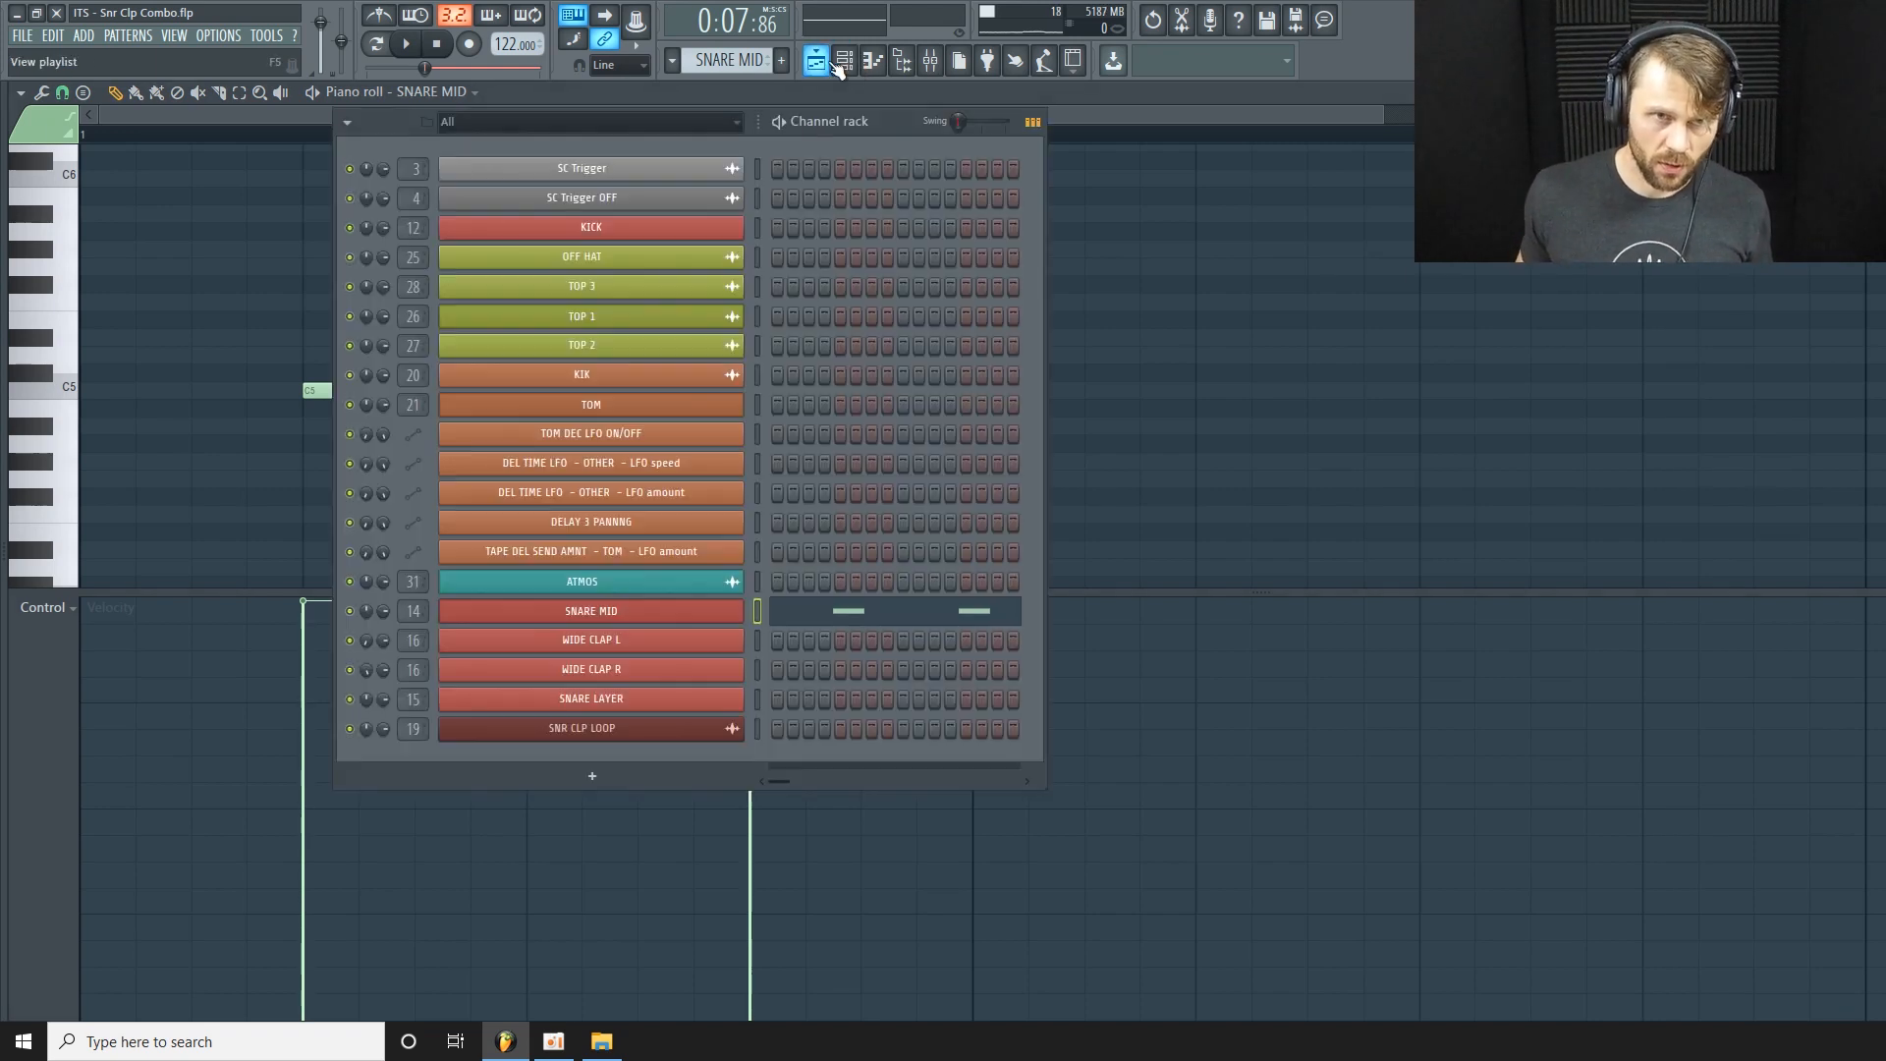
click(817, 64)
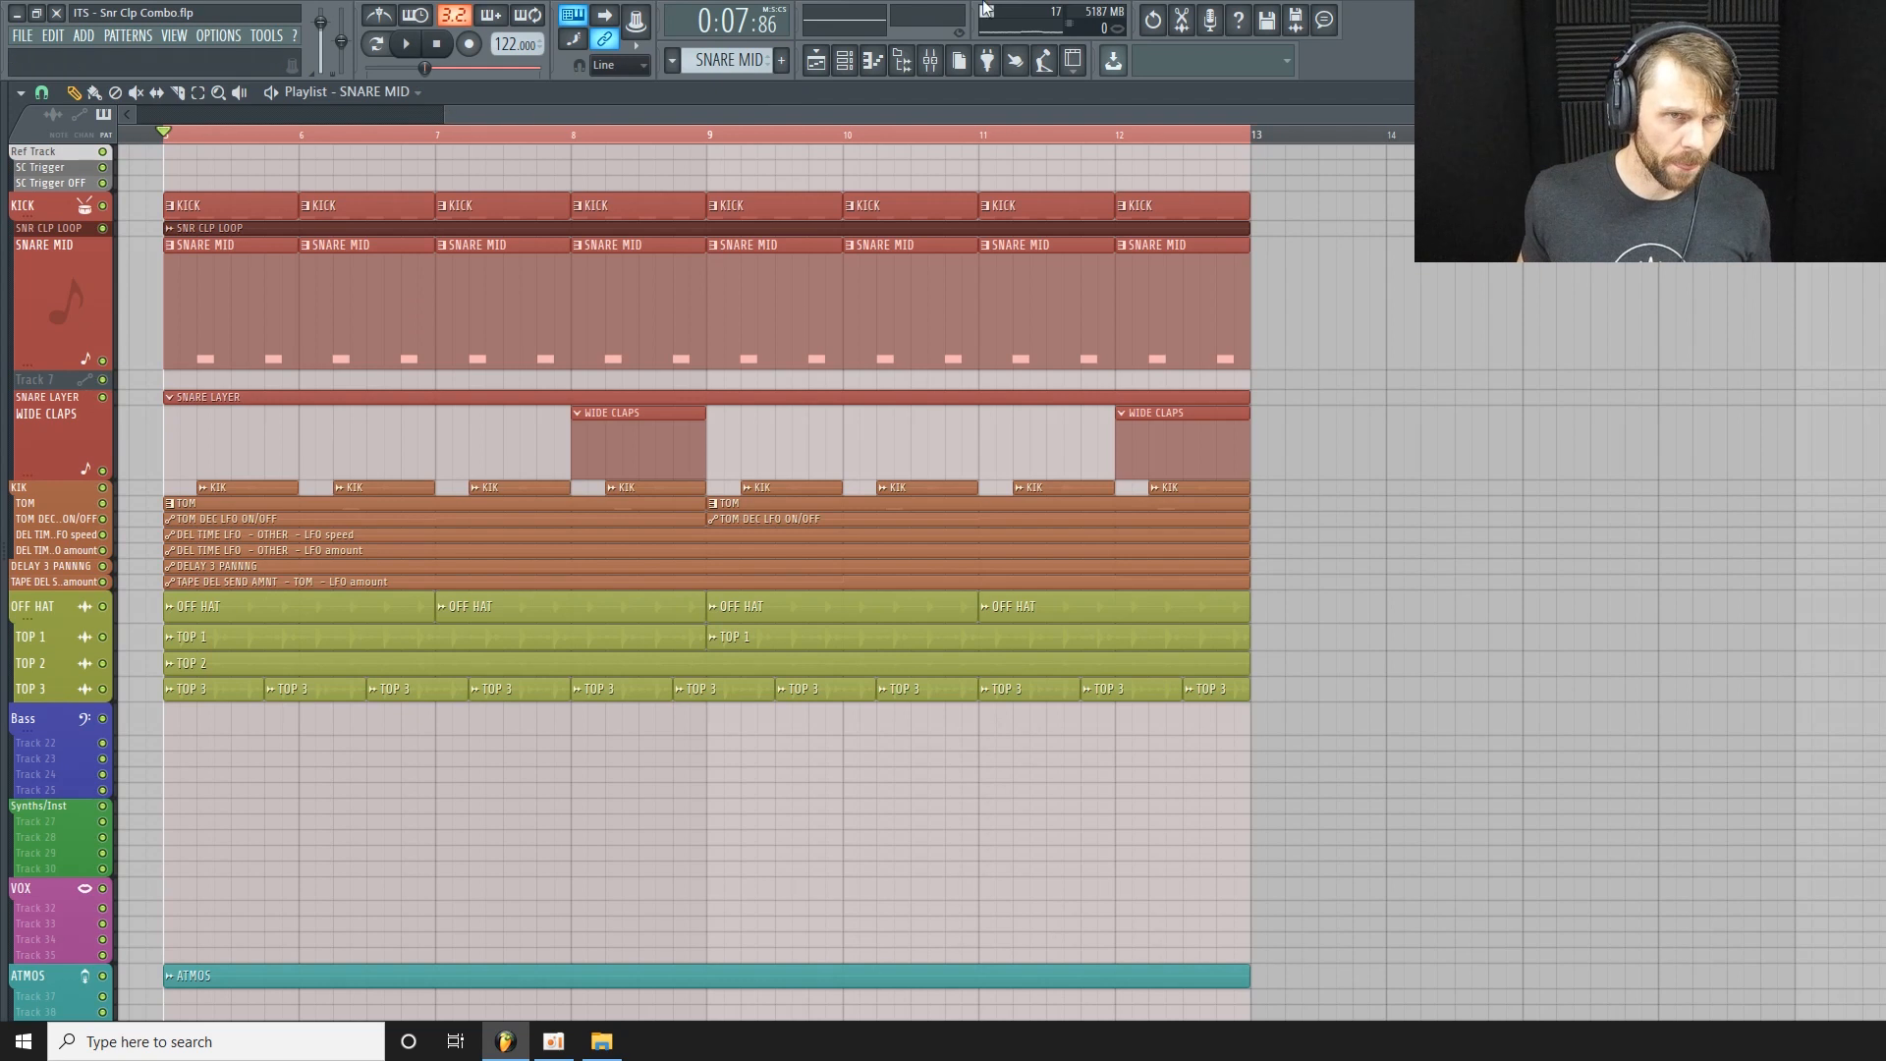
click(843, 61)
click(722, 613)
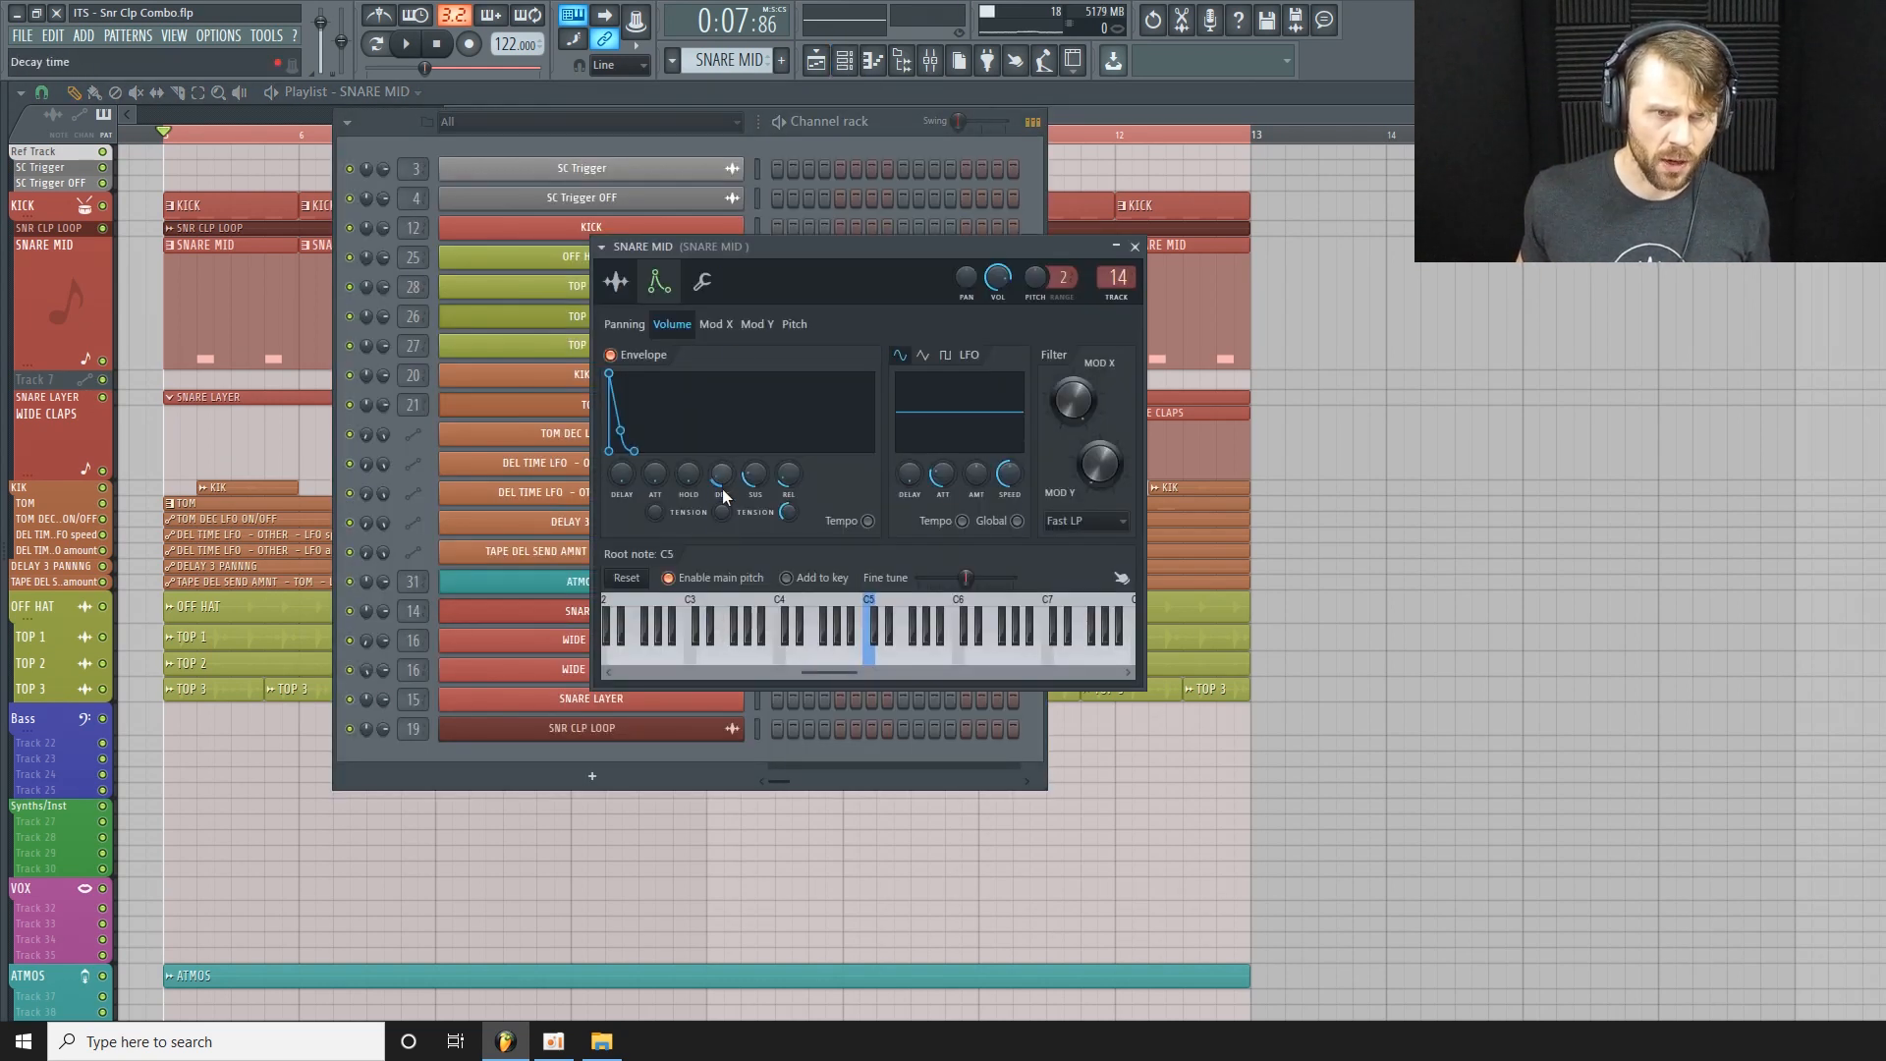
right_click(722, 485)
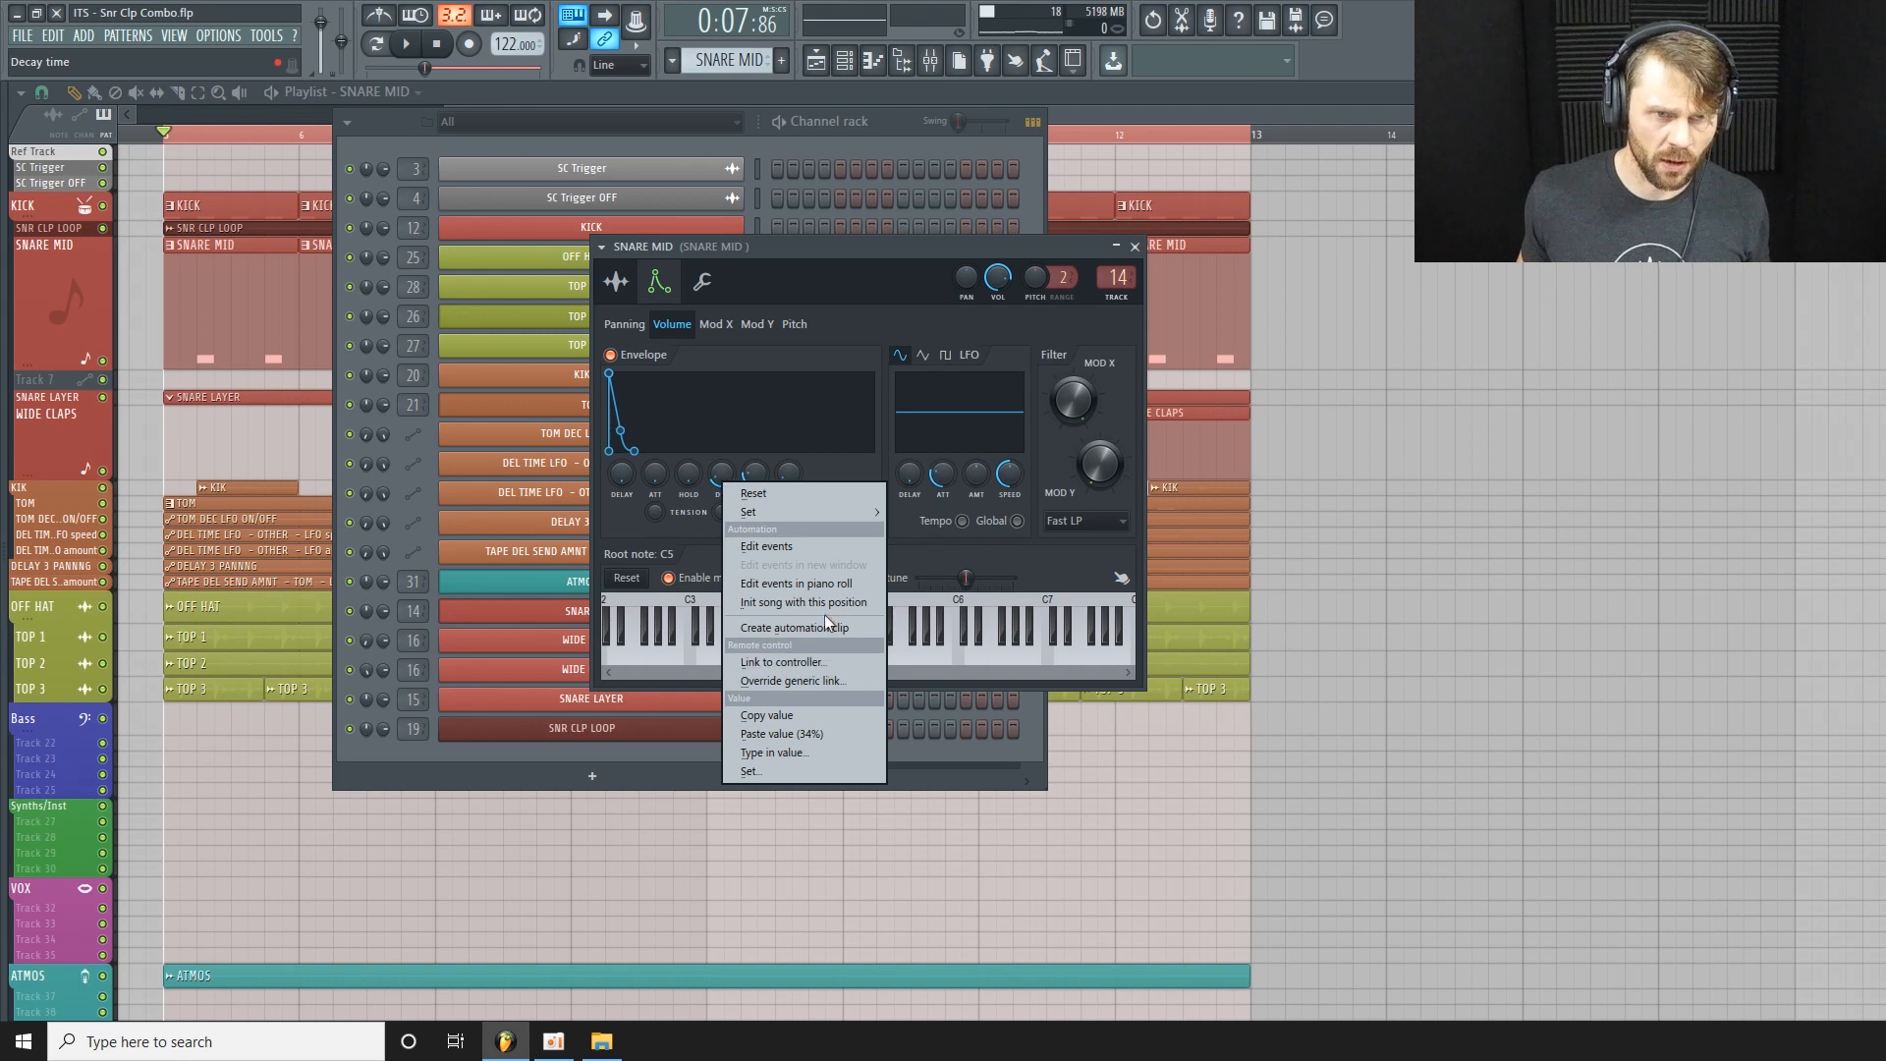
click(815, 664)
click(1159, 114)
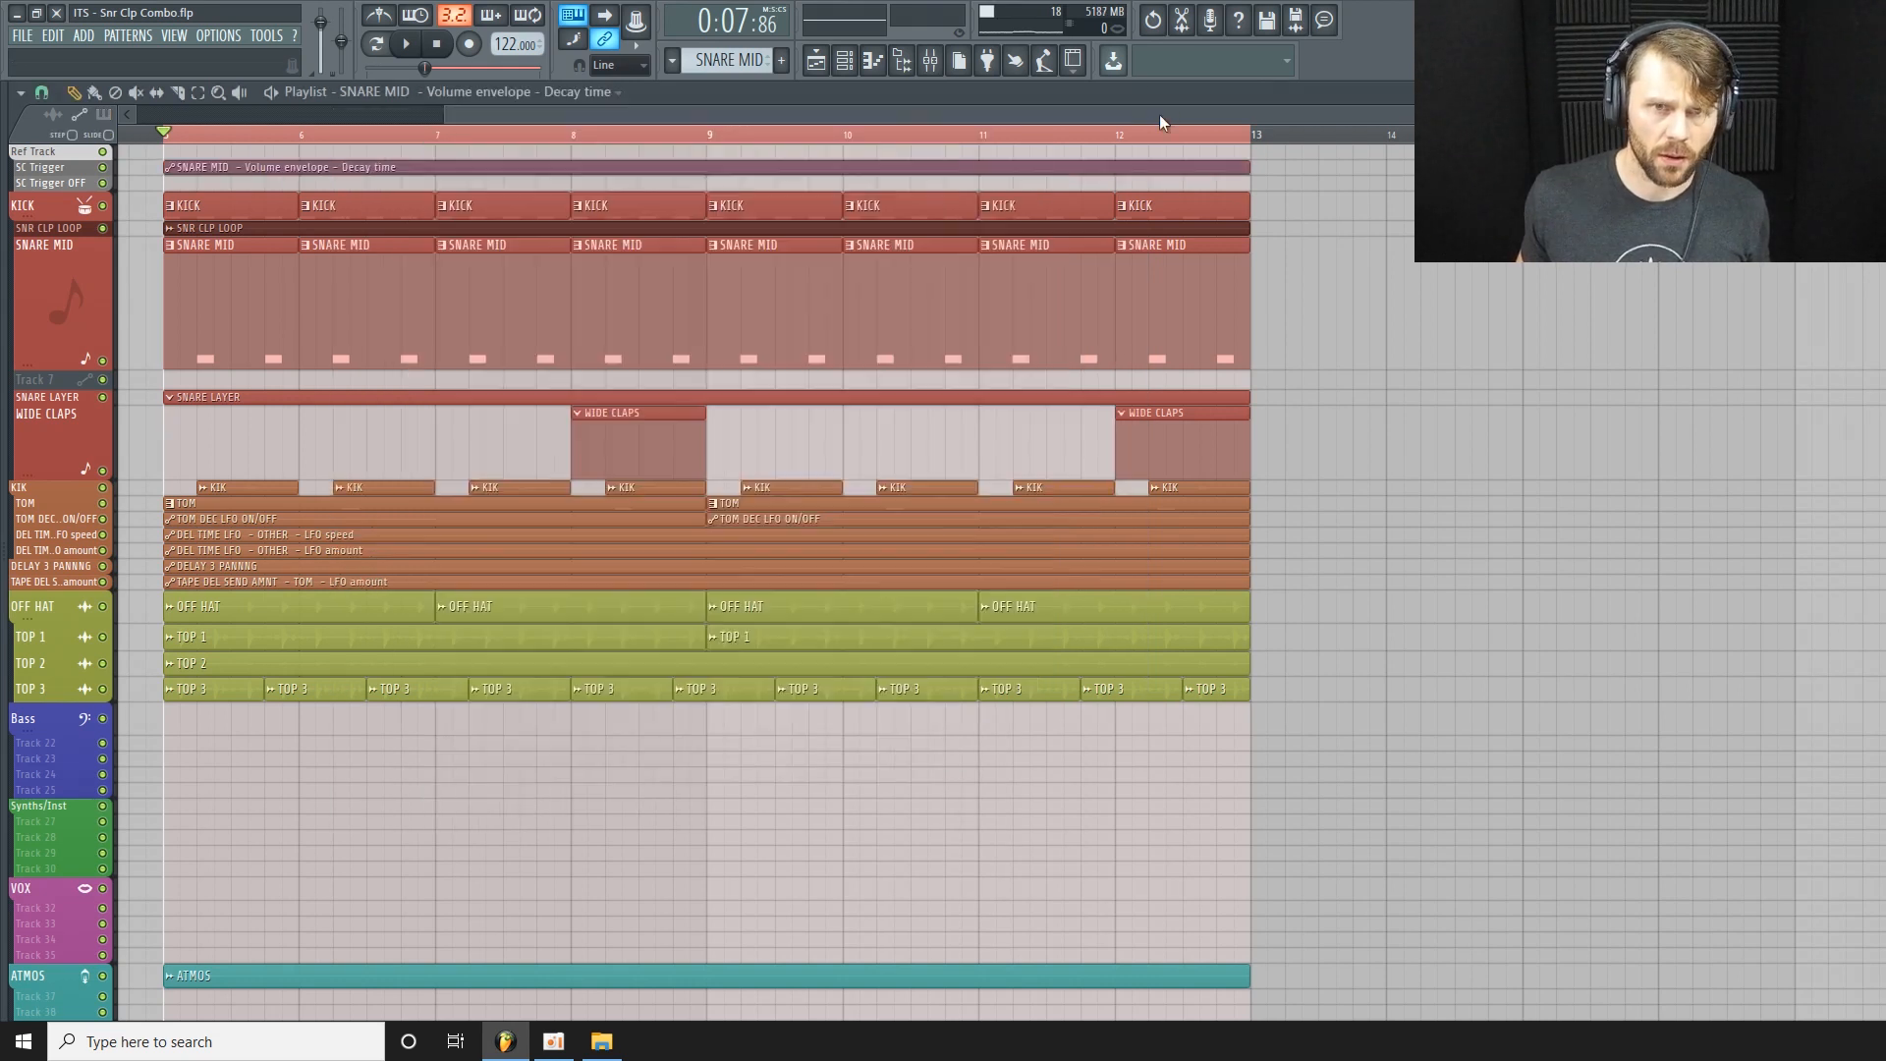
Move the decay time automation clip to Track 7 below SNARE MID and enlarge that track.
drag(929, 172, 896, 381)
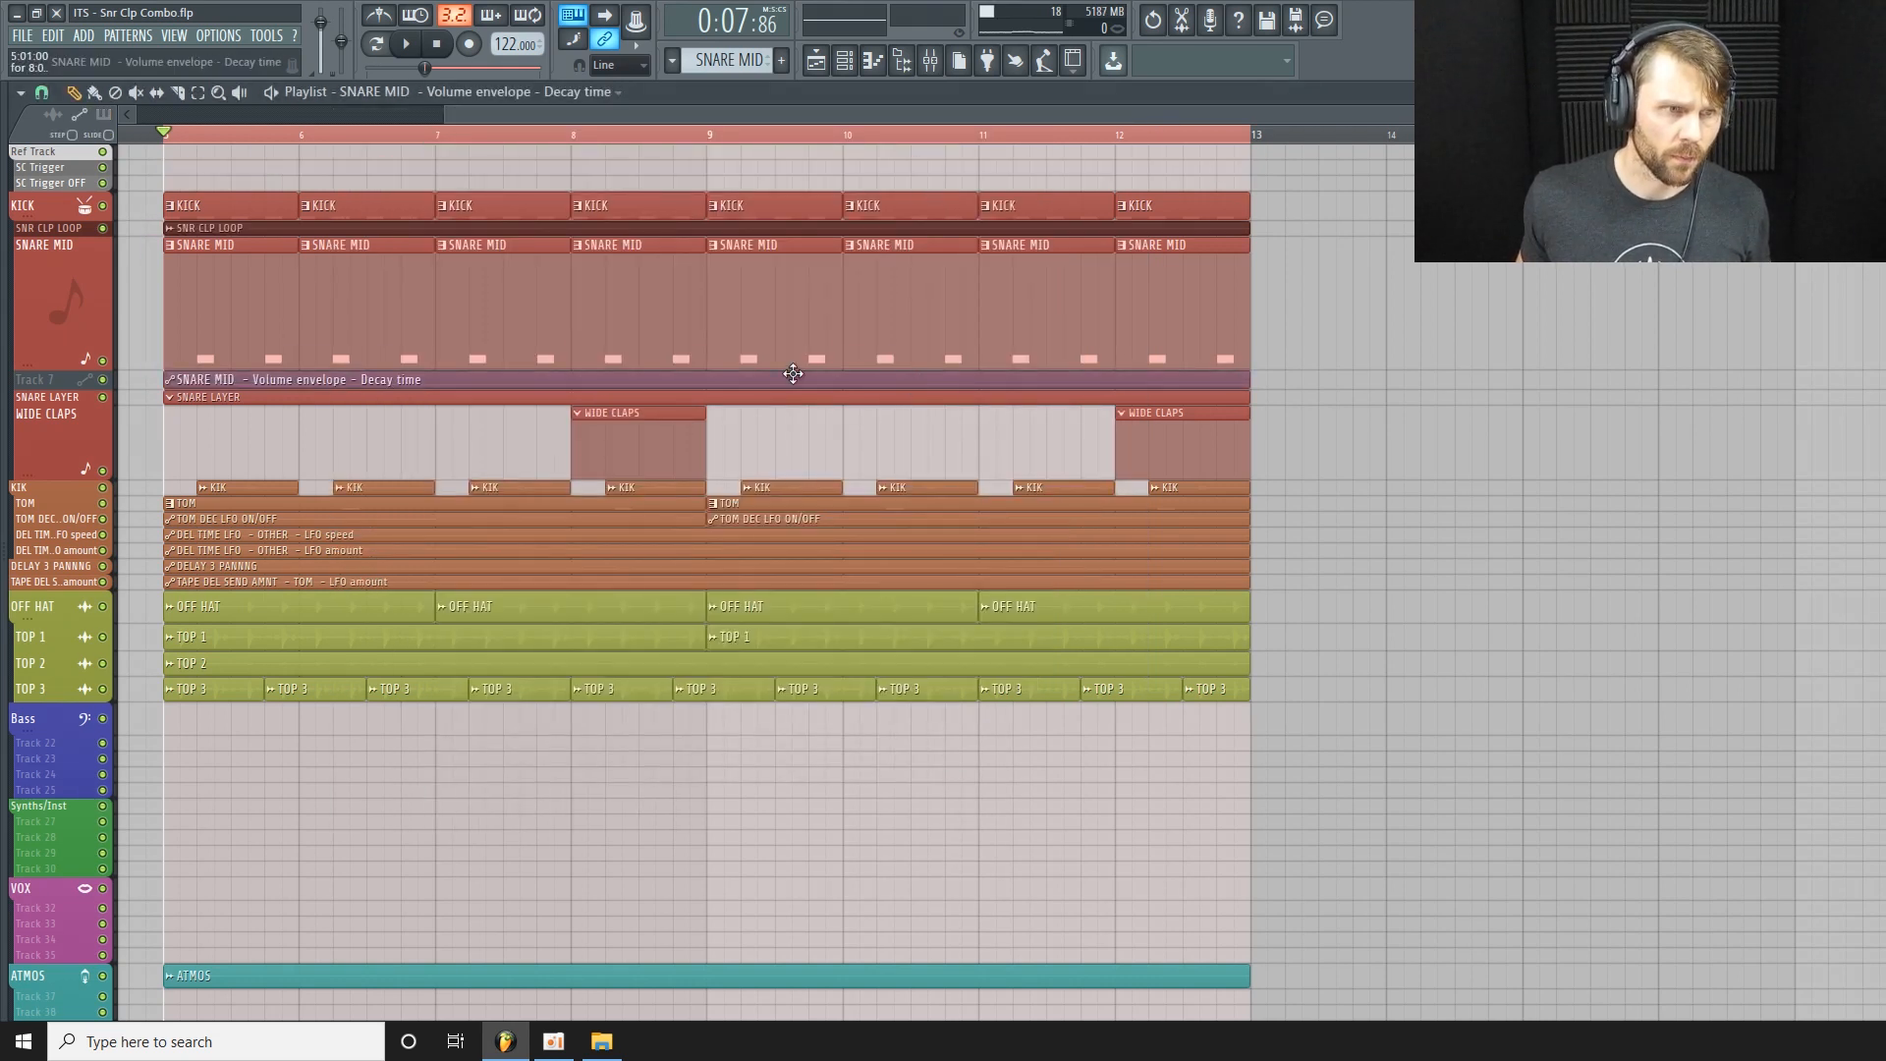
scroll(51, 312, down, 2)
drag(51, 316, 59, 448)
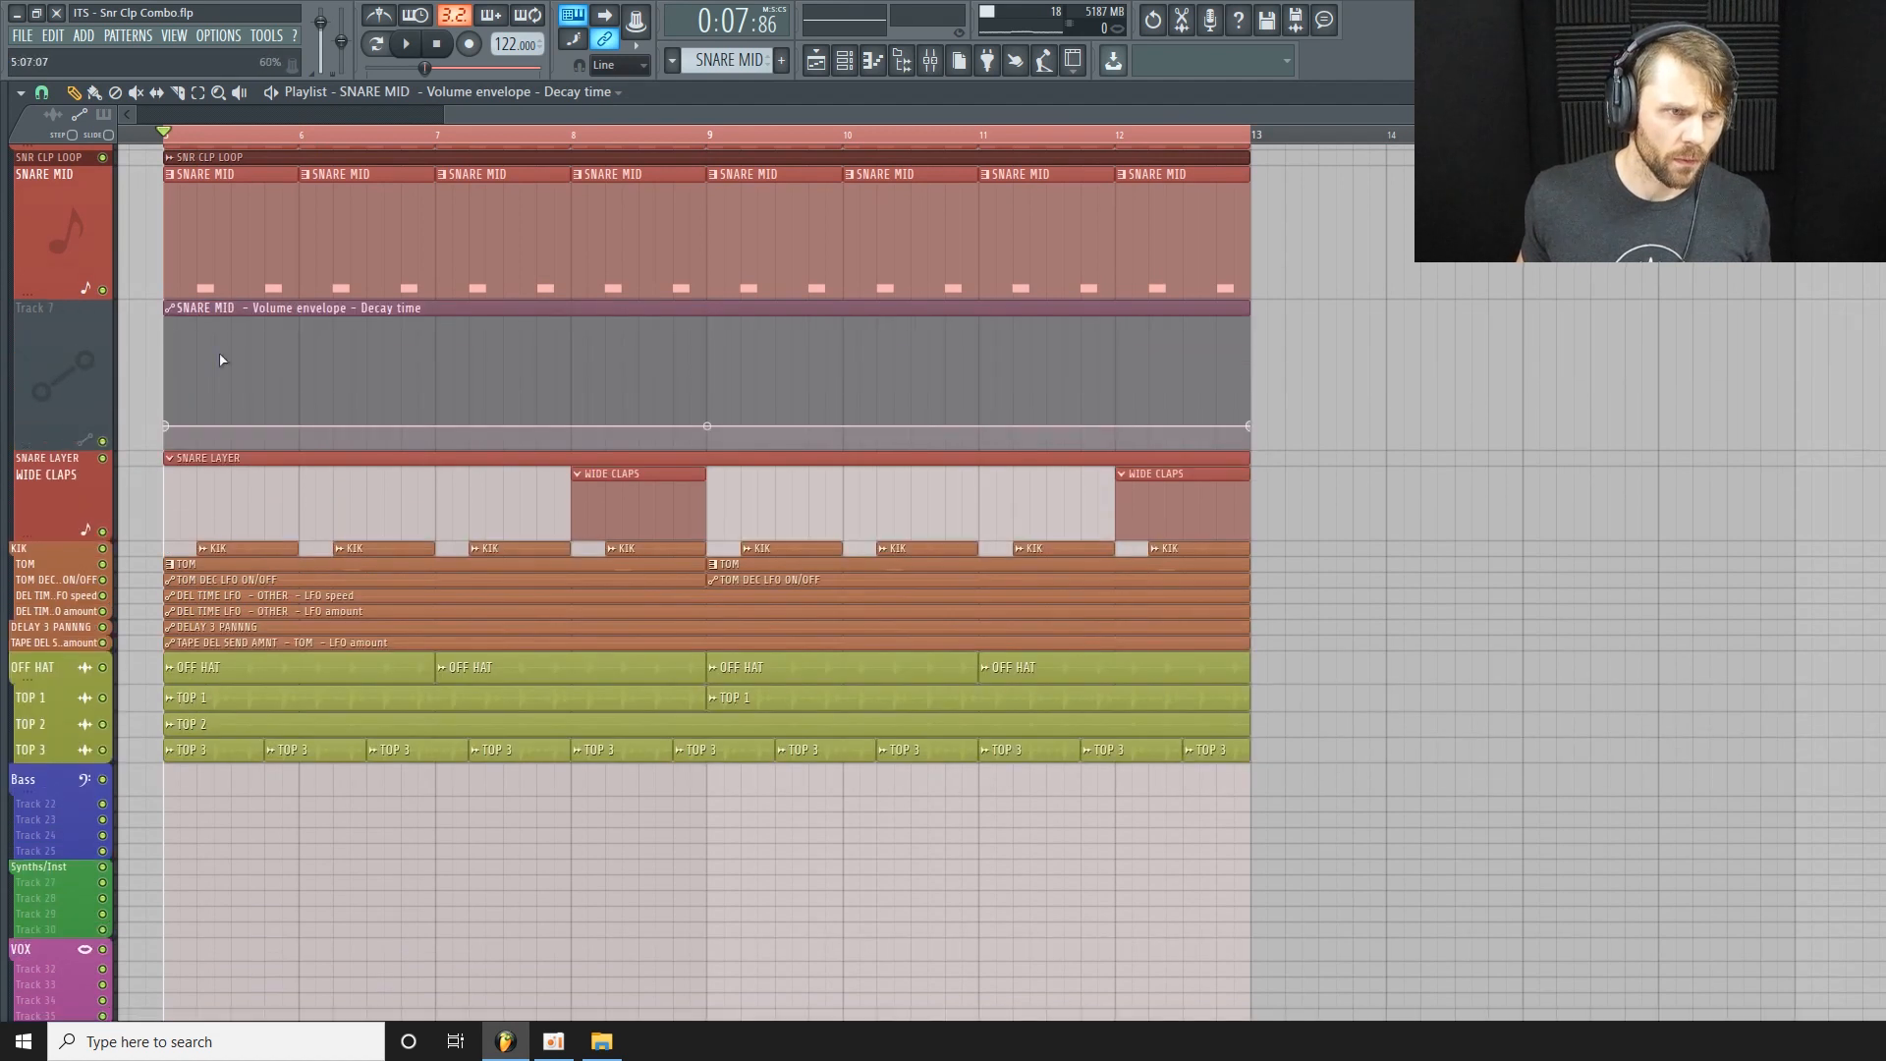
Shorten the decay automation clip to one bar and paste the copied 18% start value onto its end point.
right_click(168, 430)
click(208, 736)
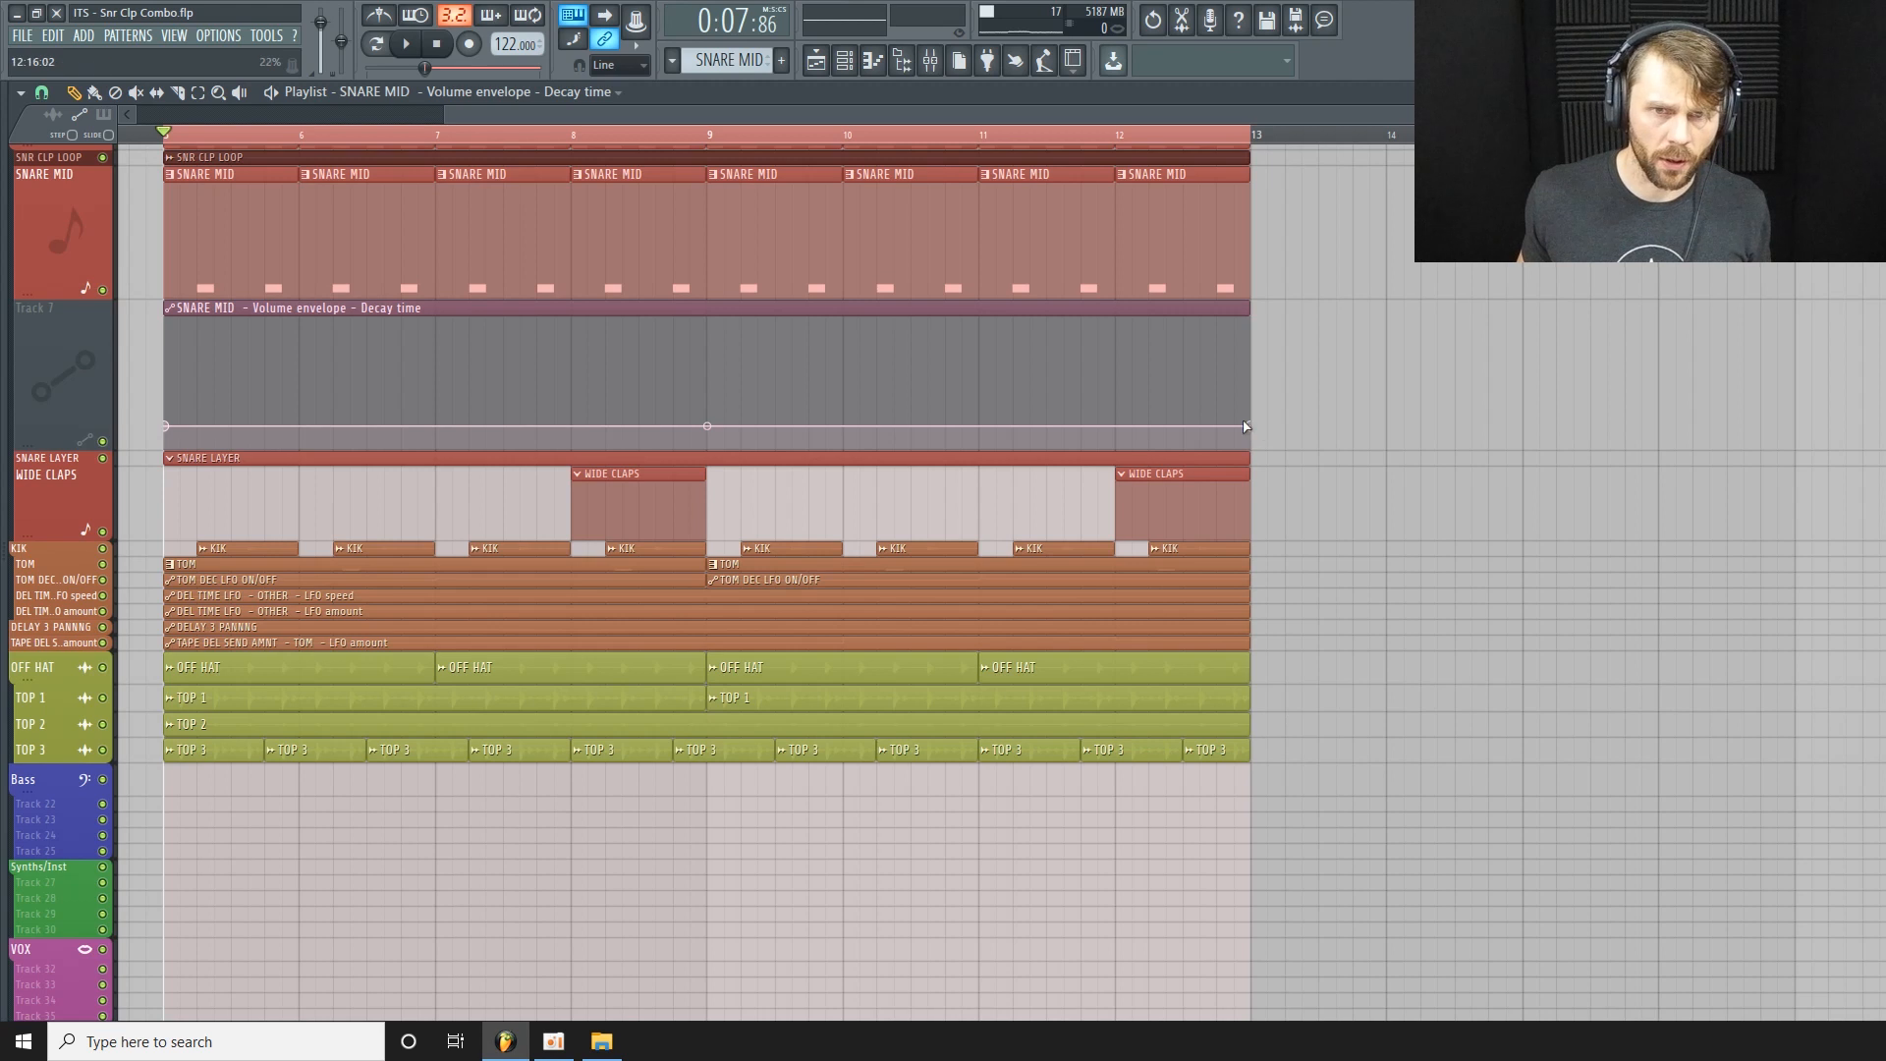
drag(1253, 430, 313, 425)
right_click(300, 424)
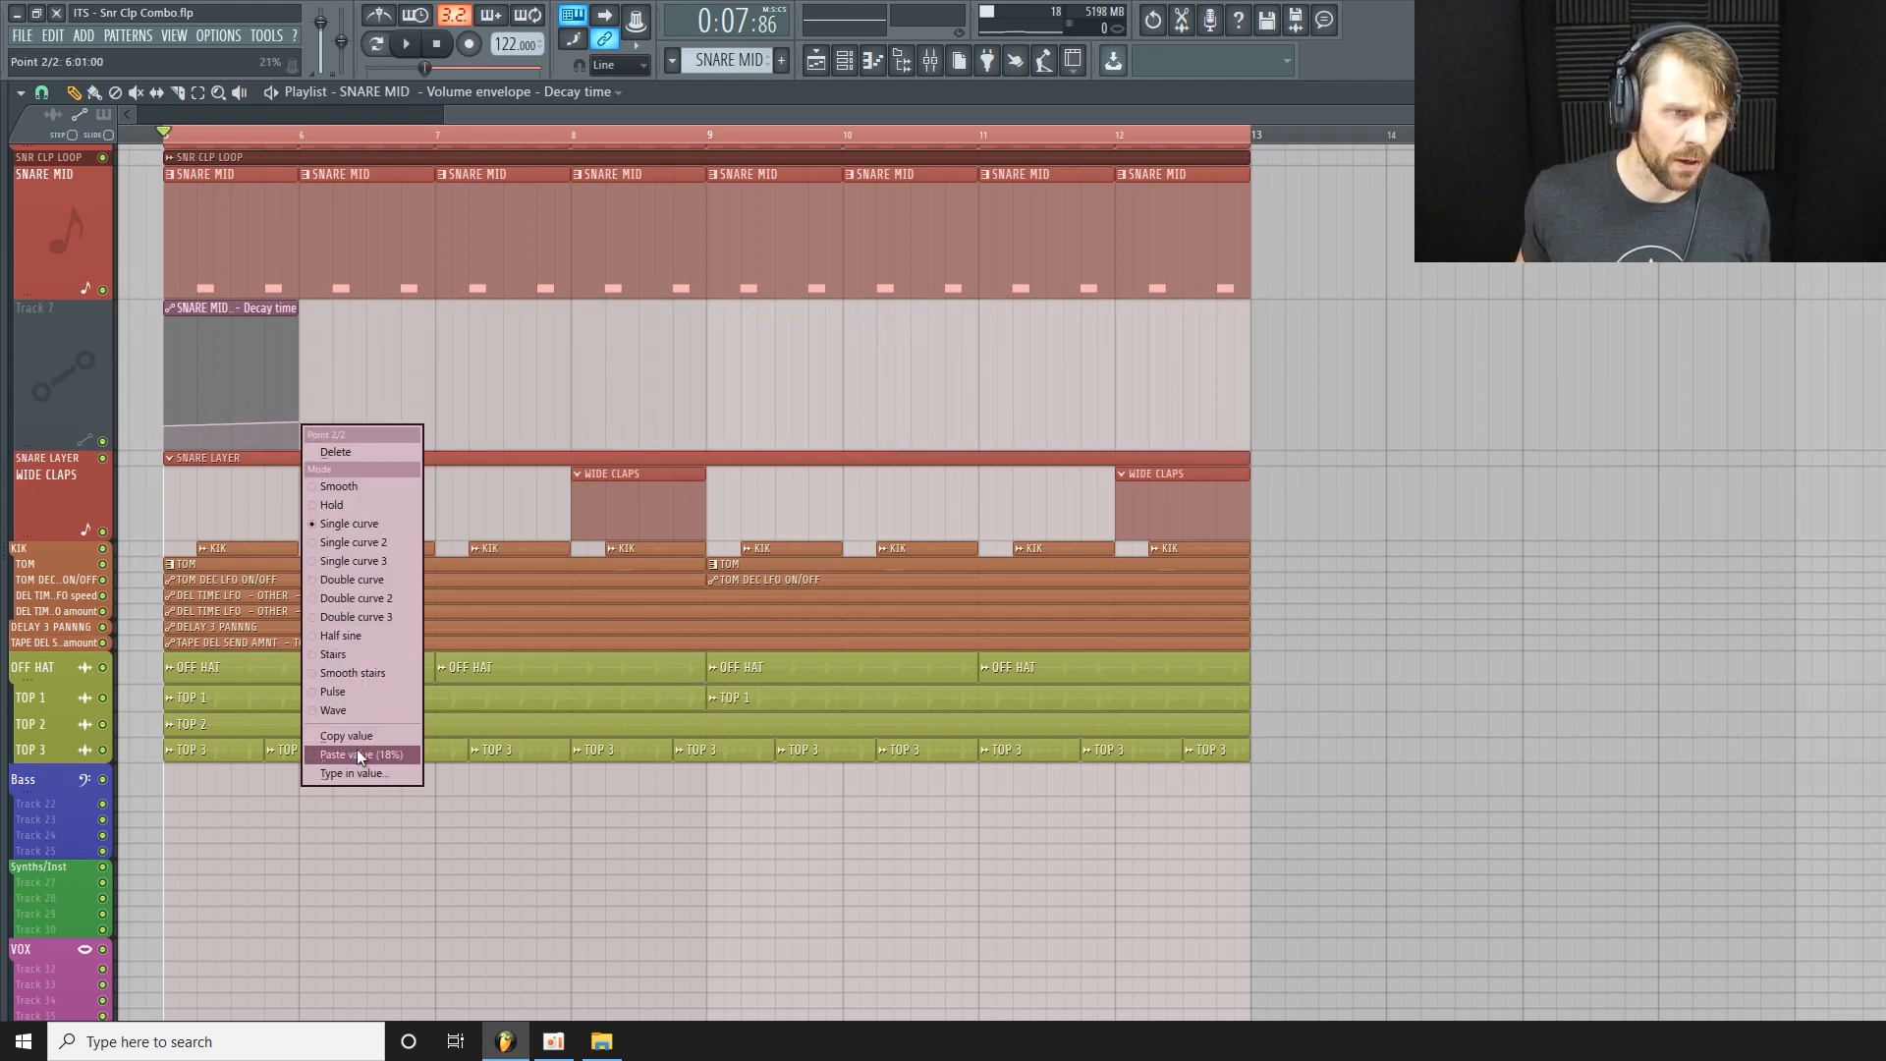
click(356, 749)
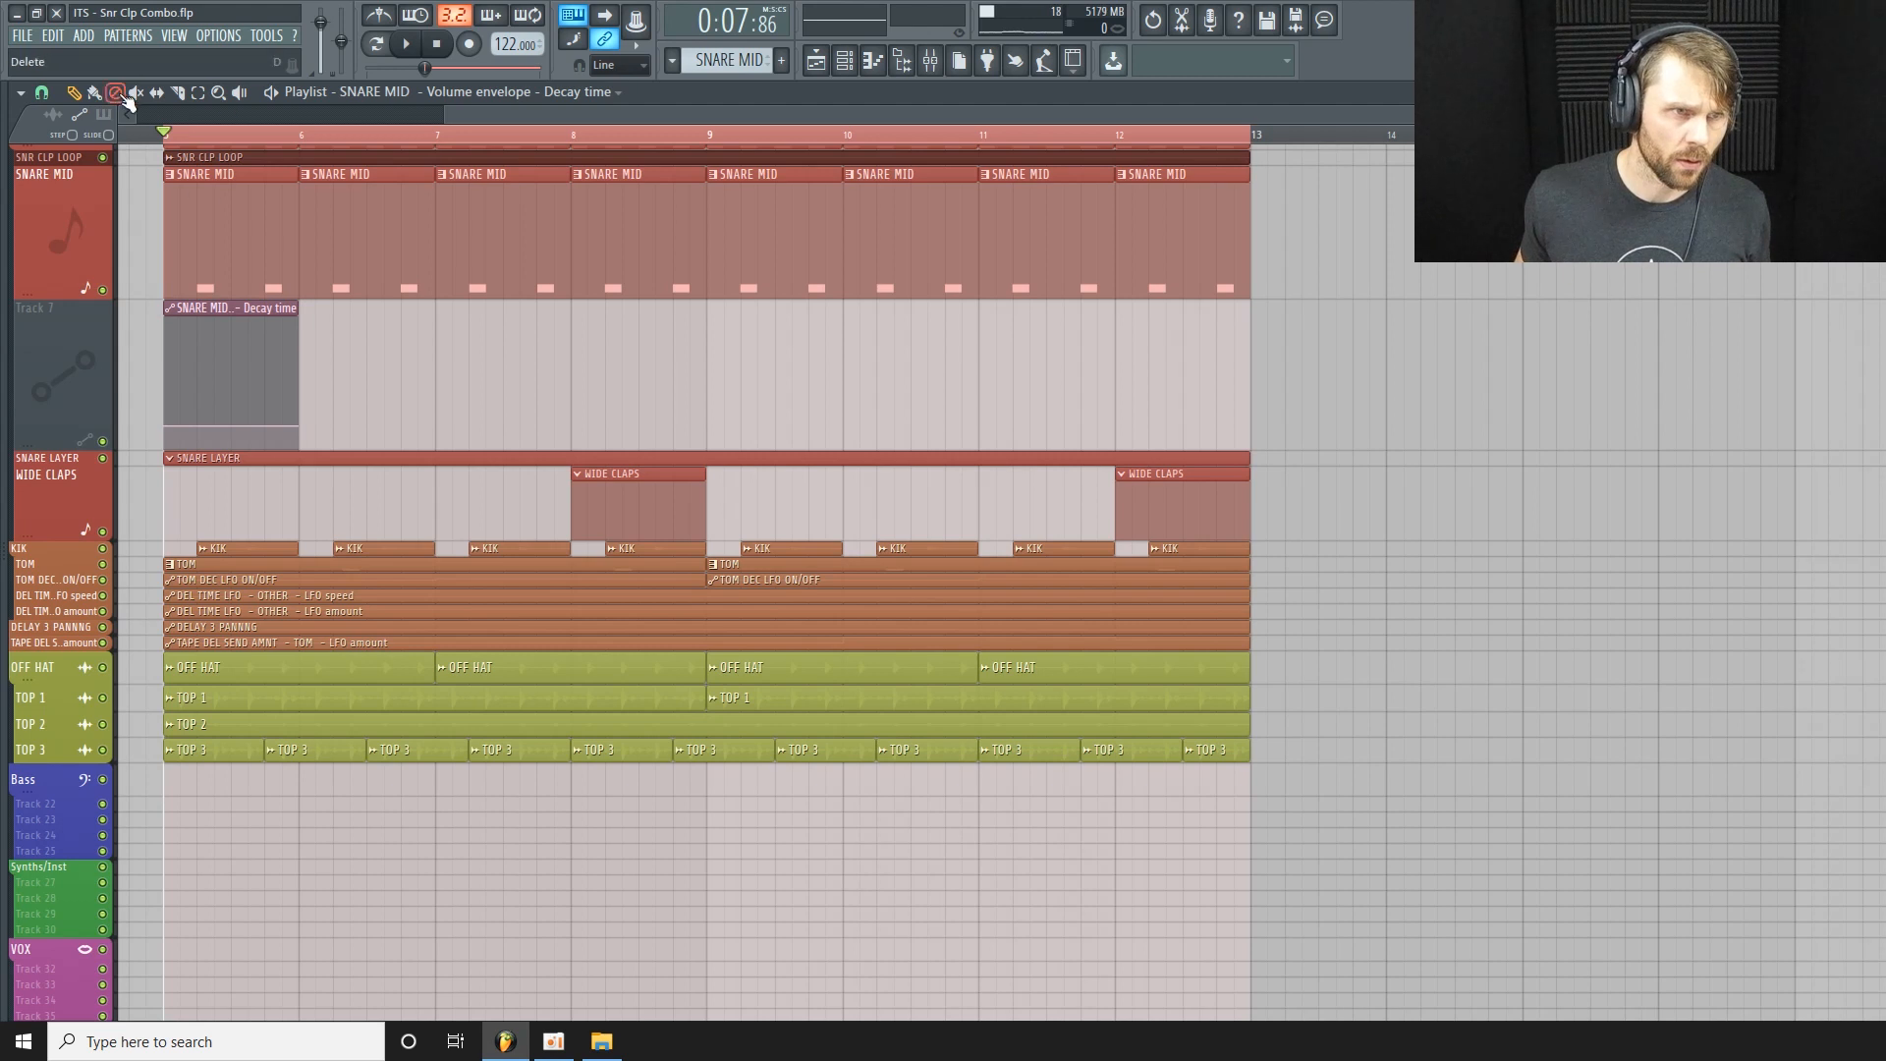
Repeat the one-bar decay automation clip through bar 12 on Track 7, enlarge the track and deselect the clips.
mouse_move(322, 360)
mouse_down()
mouse_move(1154, 472)
mouse_move(1376, 327)
mouse_up()
drag(36, 443, 37, 515)
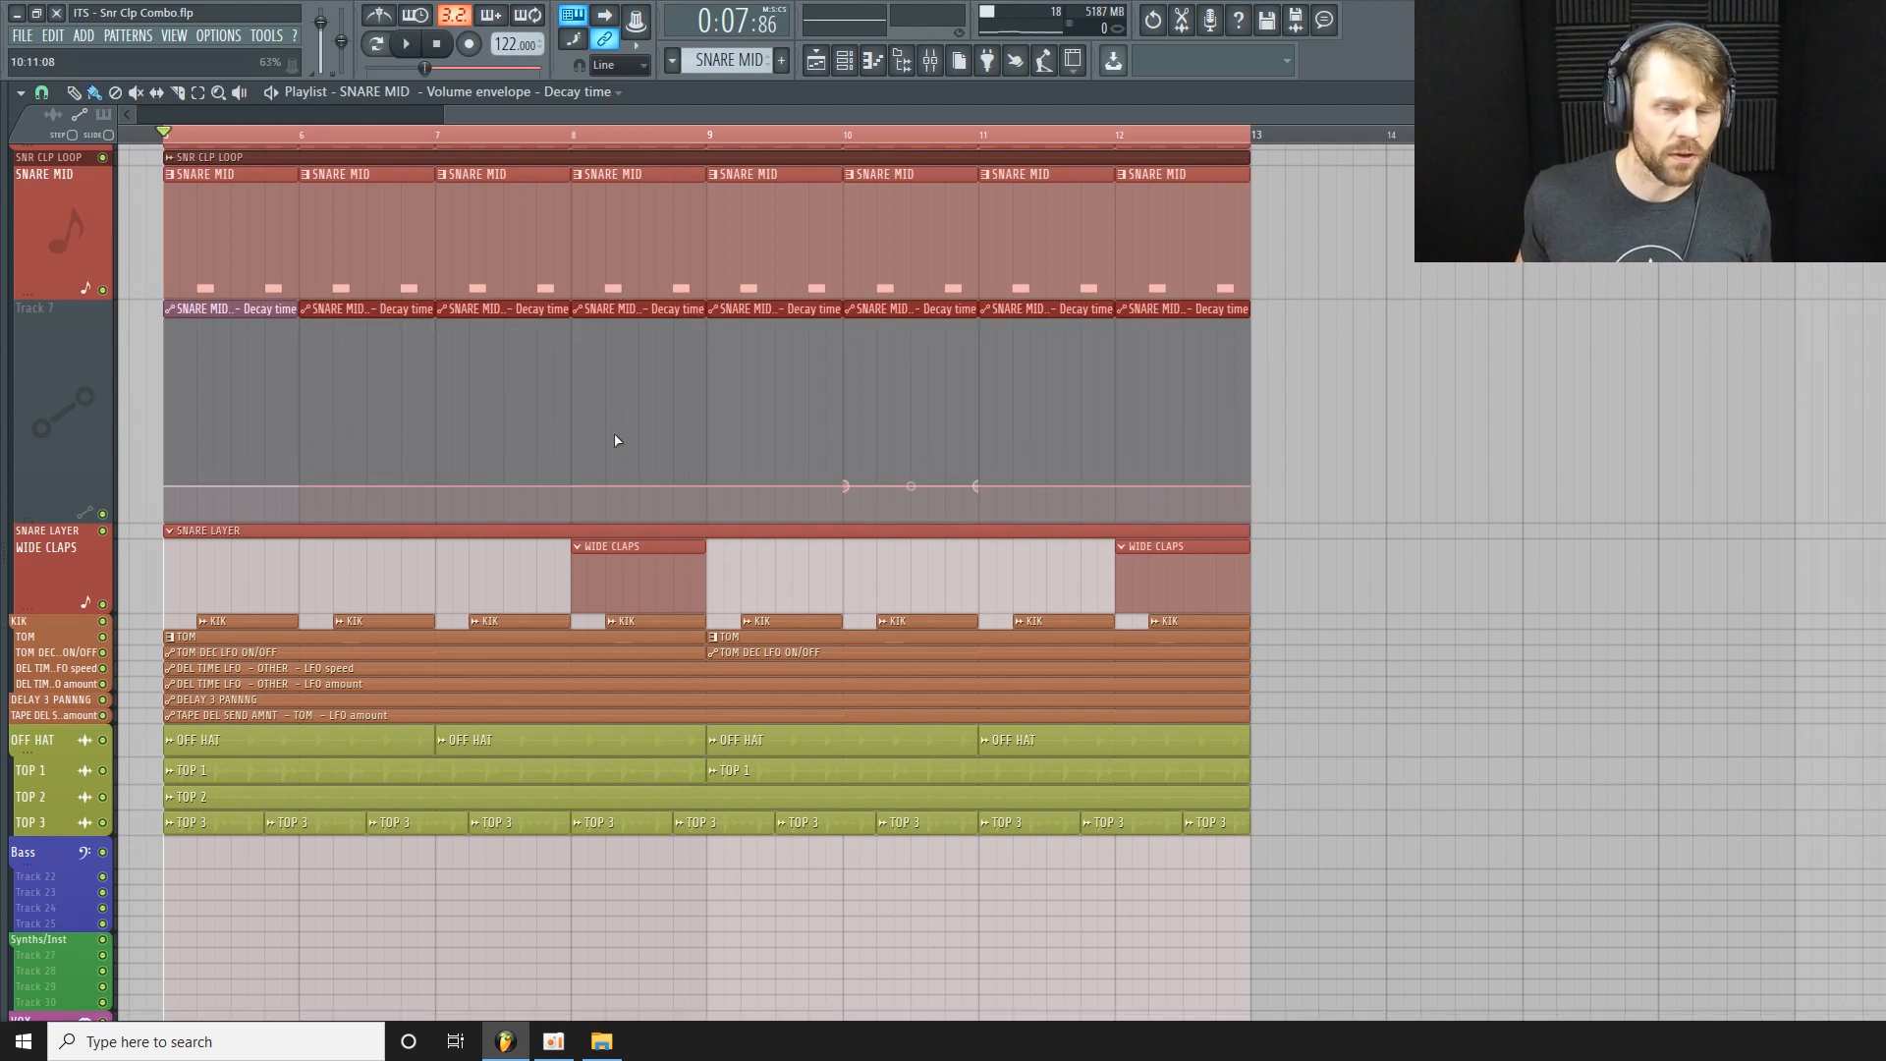
drag(1532, 115, 1434, 115)
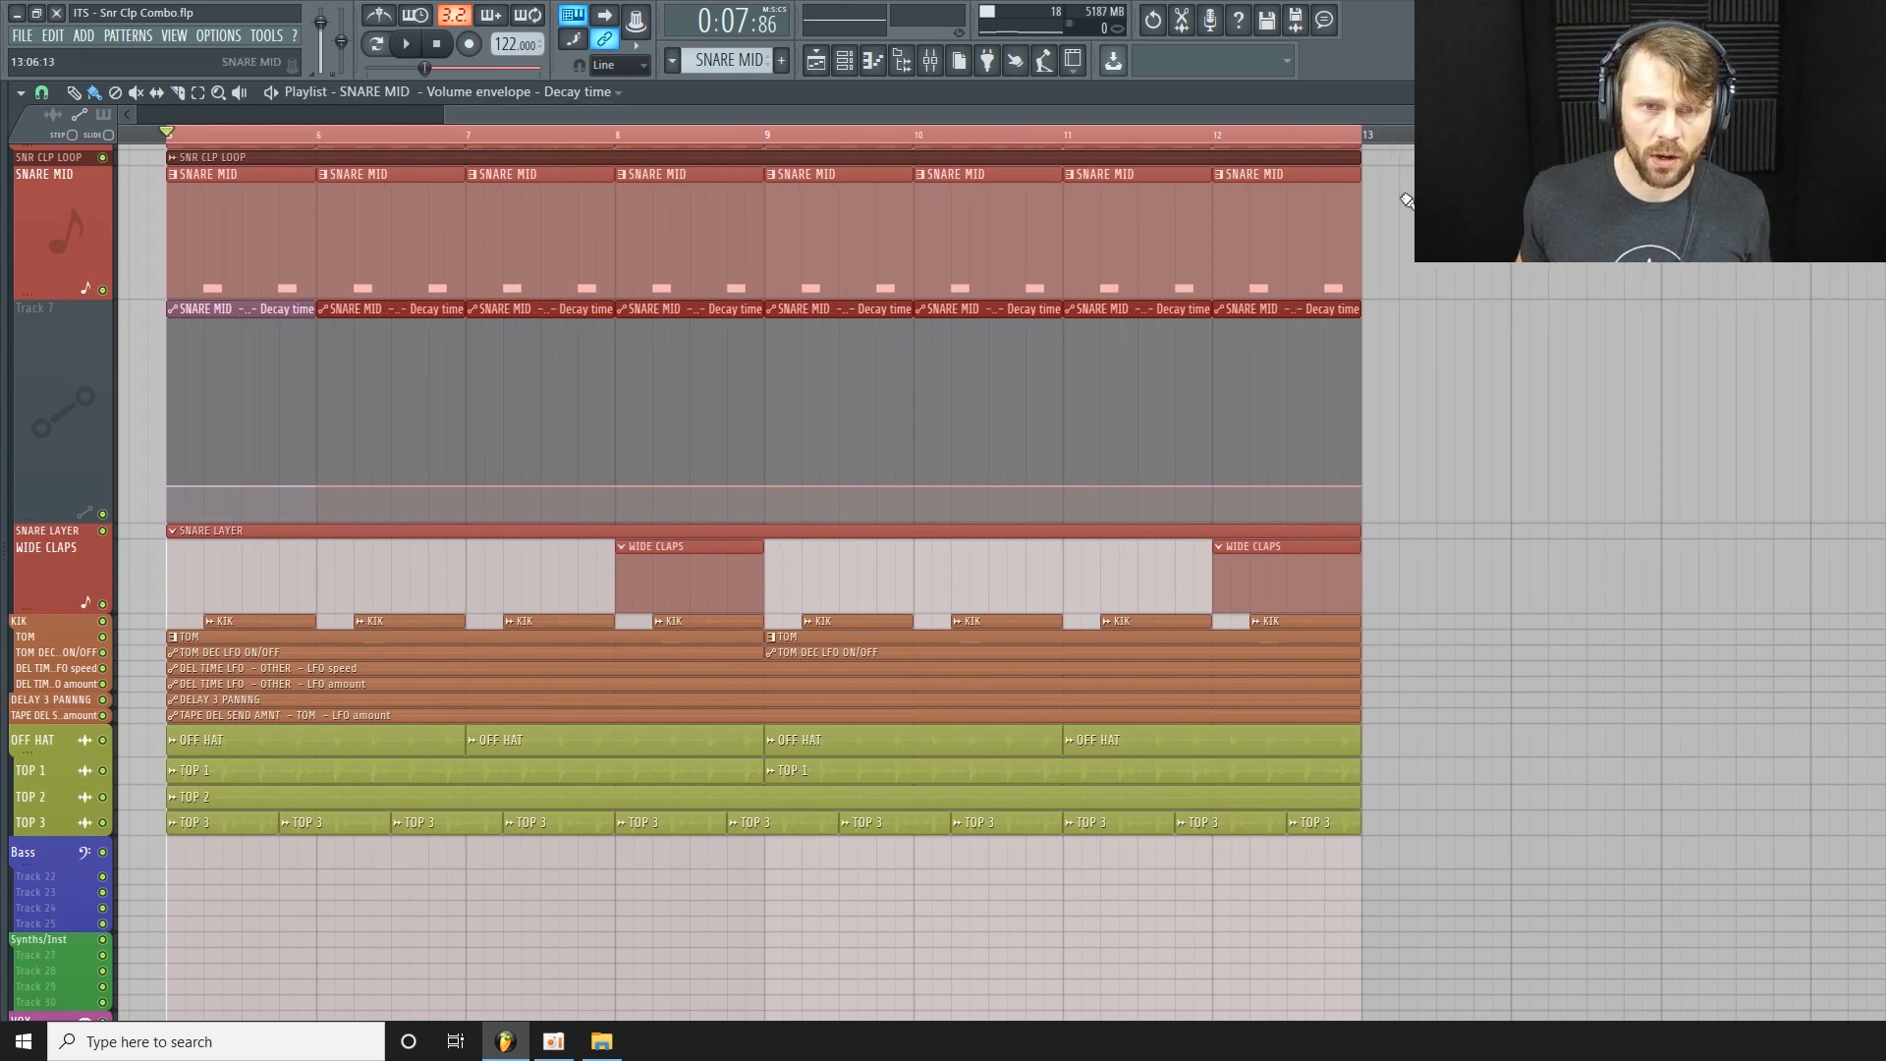
scroll(1405, 231, up, 2)
drag(1085, 116, 1111, 116)
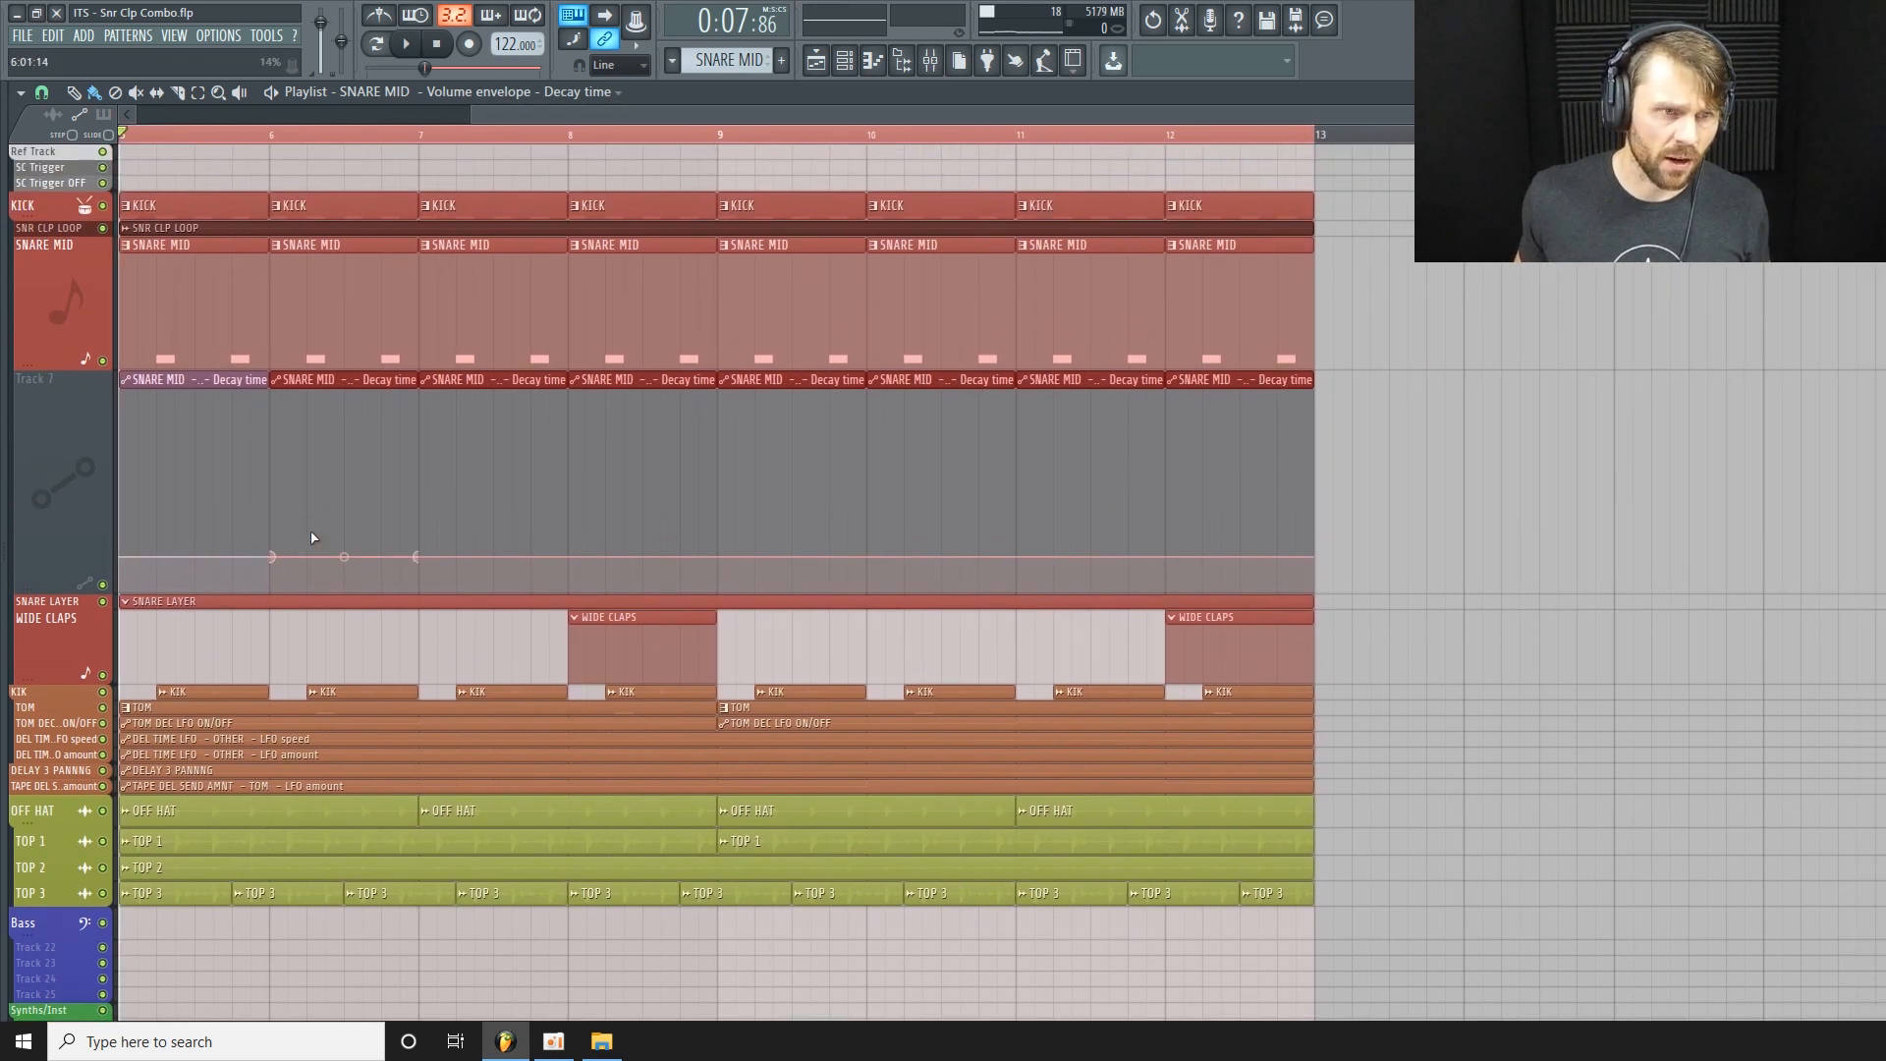
drag(647, 115, 599, 122)
right_click(145, 390)
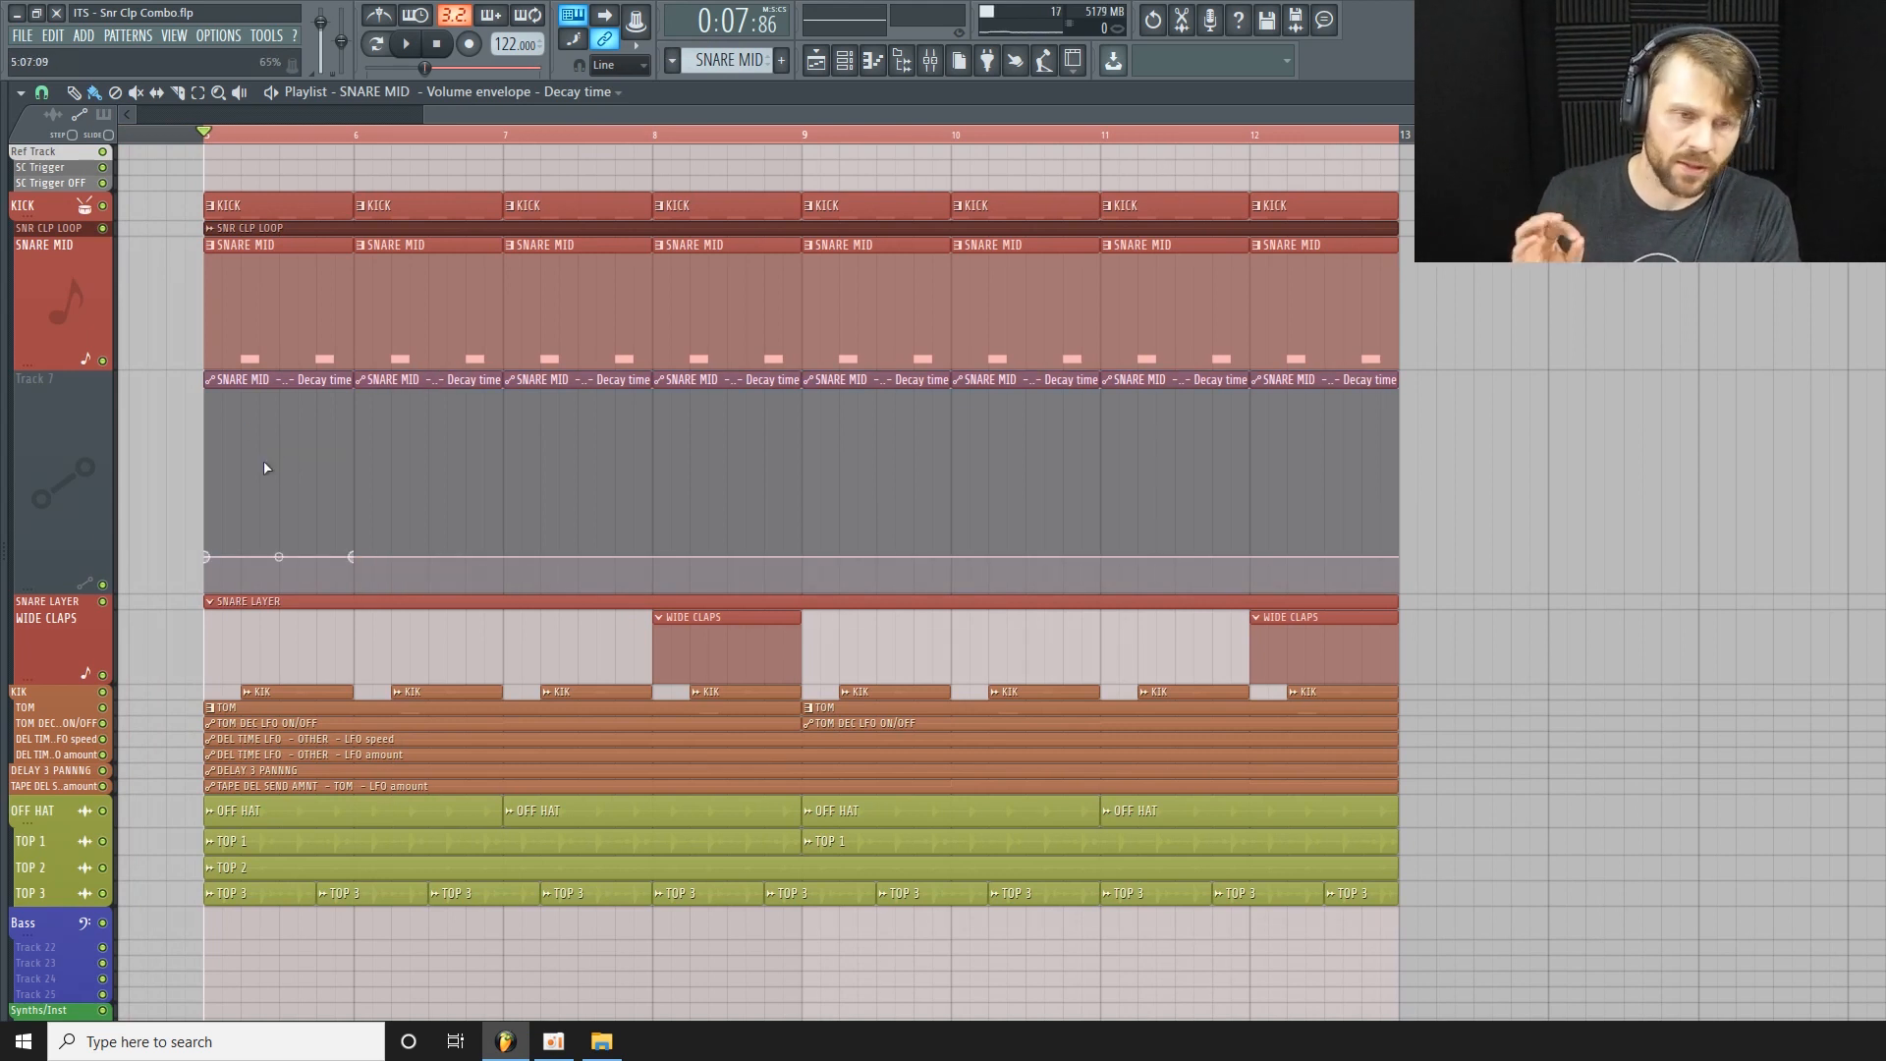
drag(619, 113, 622, 118)
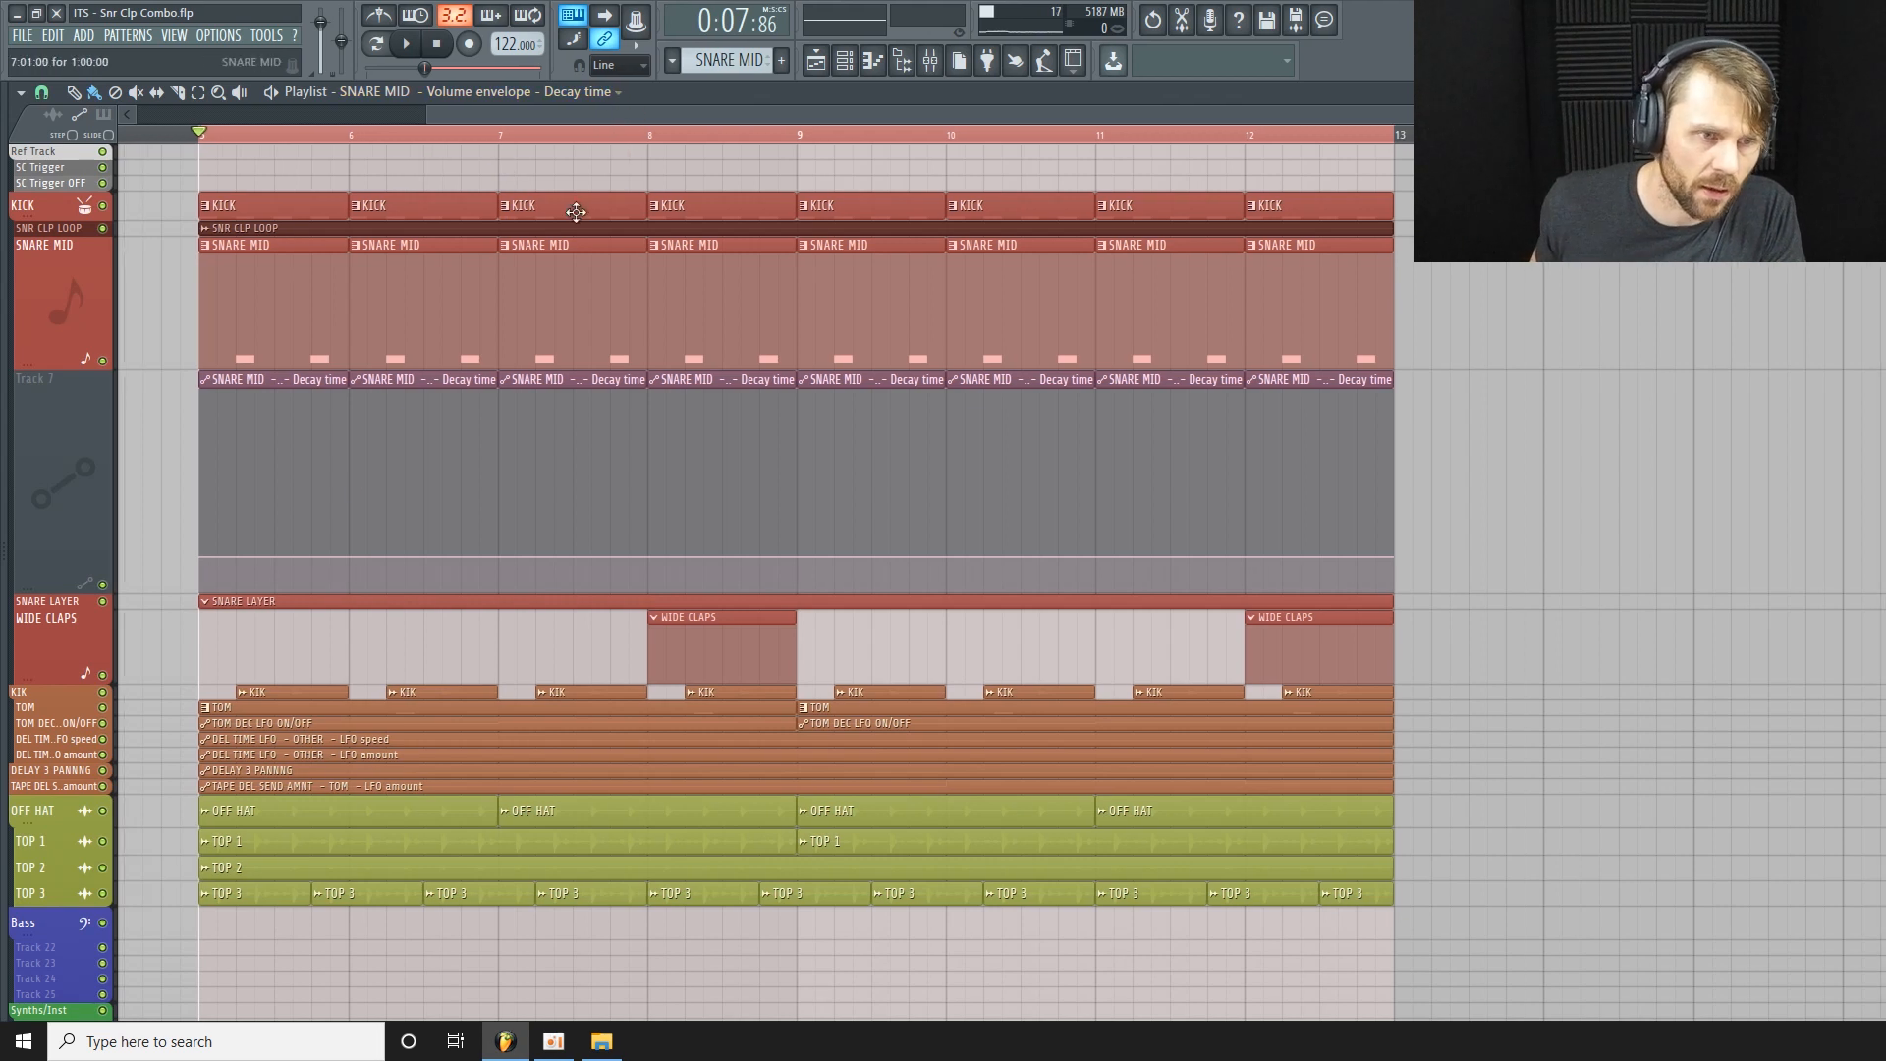
Lower the first decay automation point to 17% and carry that value to a point halfway through the bar.
drag(208, 558, 204, 559)
right_click(203, 558)
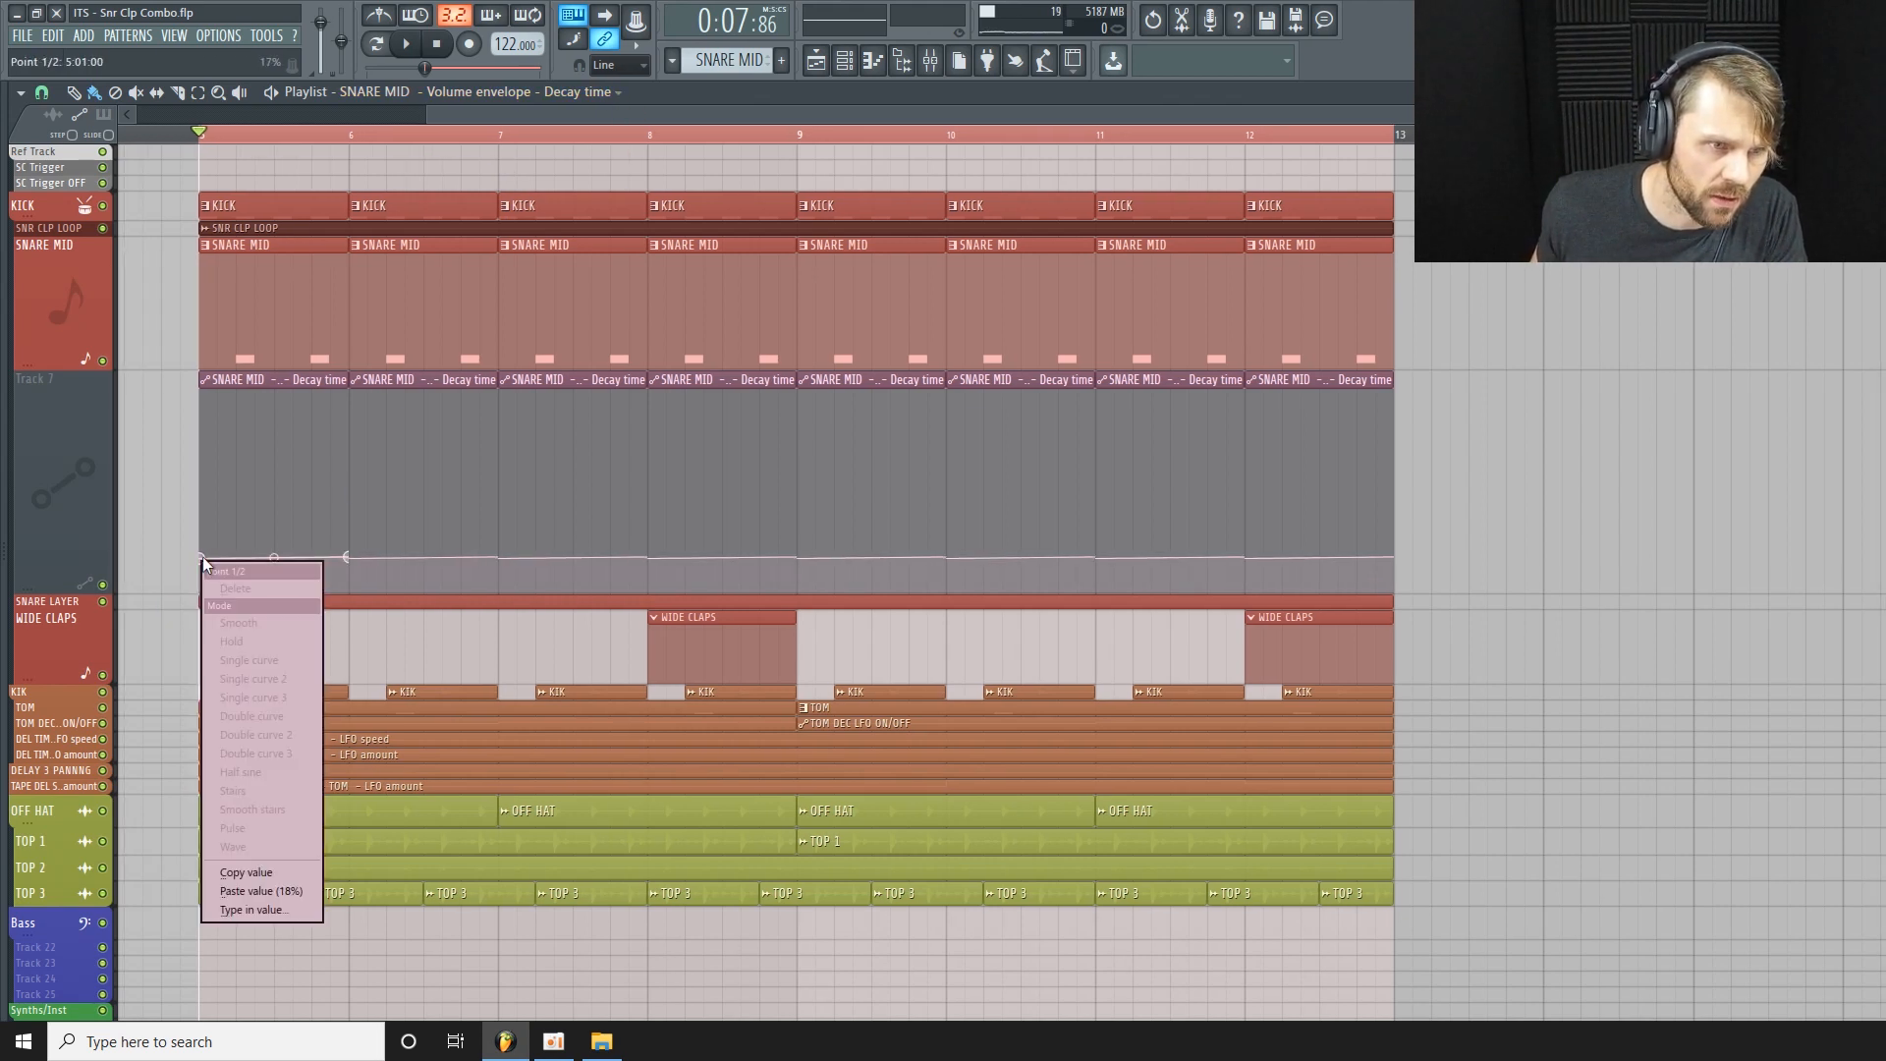
click(265, 872)
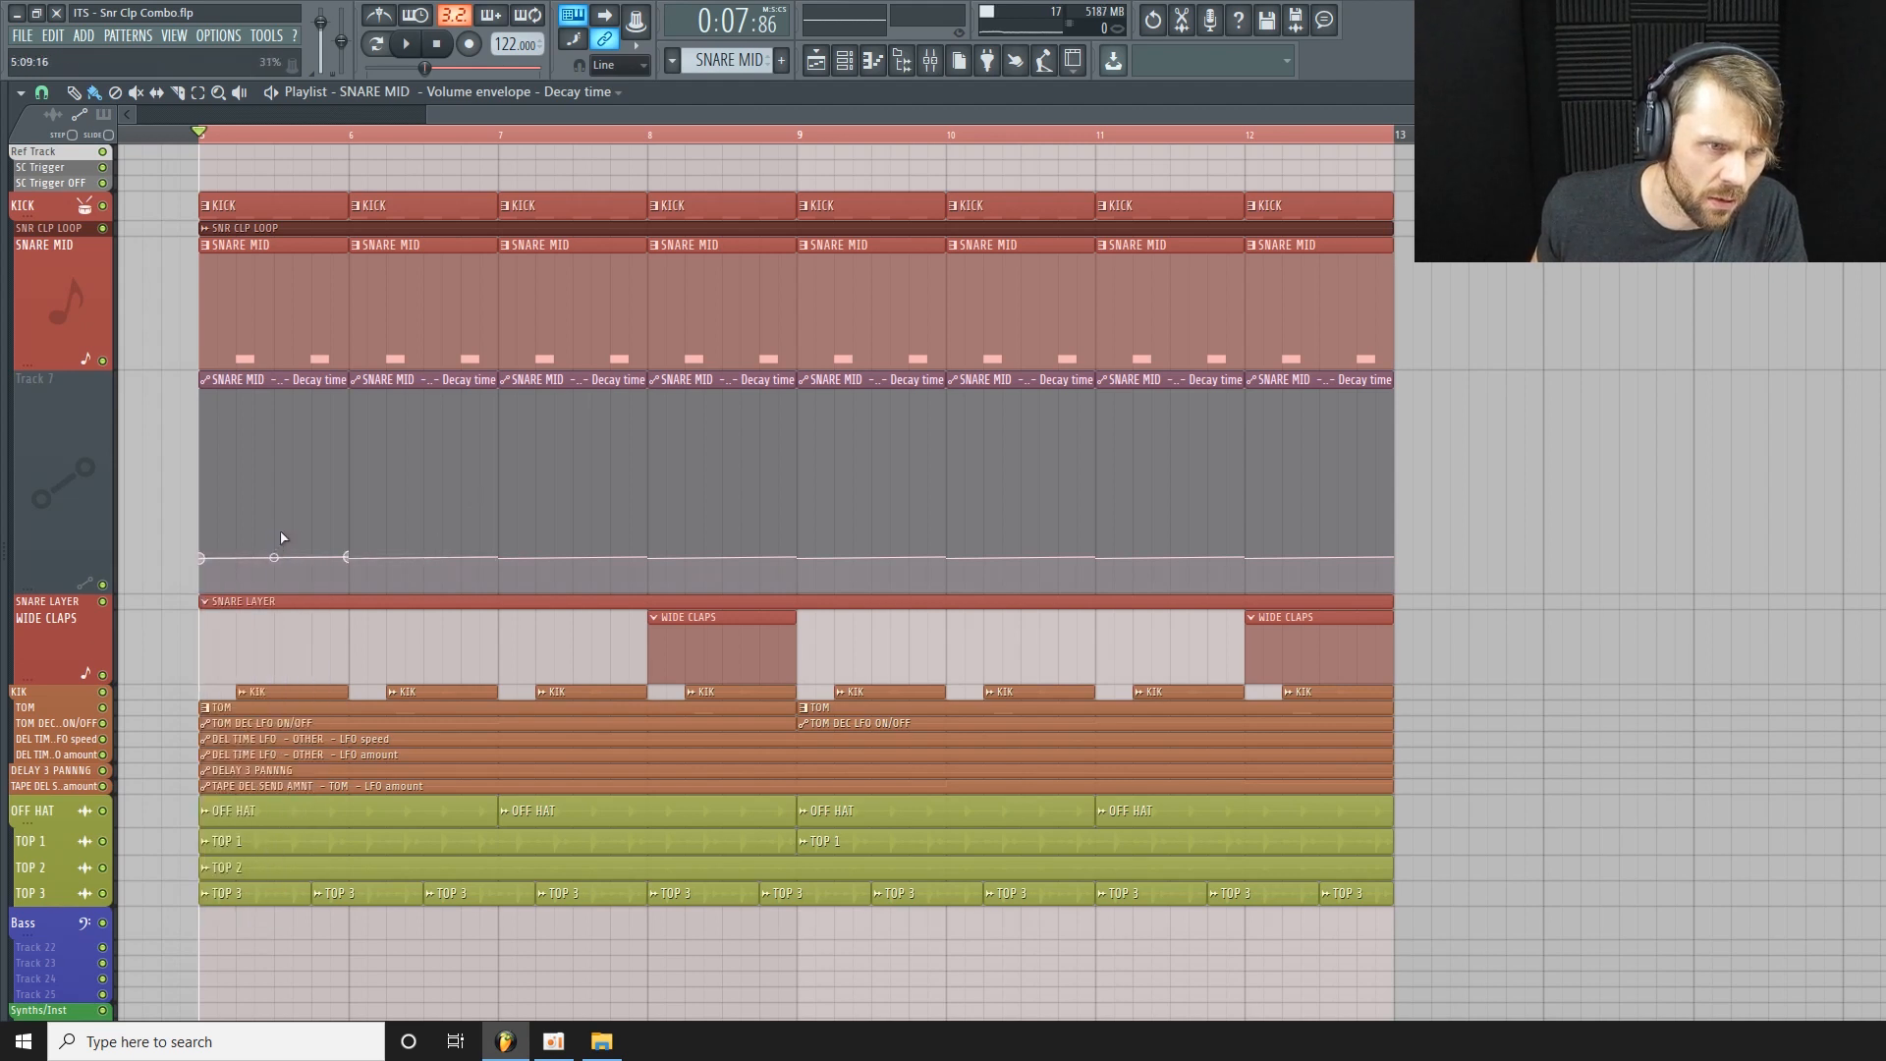
right_click(274, 557)
click(339, 868)
Add a second point at 5:09:00 and match it to the clip's end value for a step up in decay.
right_click(352, 557)
click(398, 871)
drag(275, 557, 284, 556)
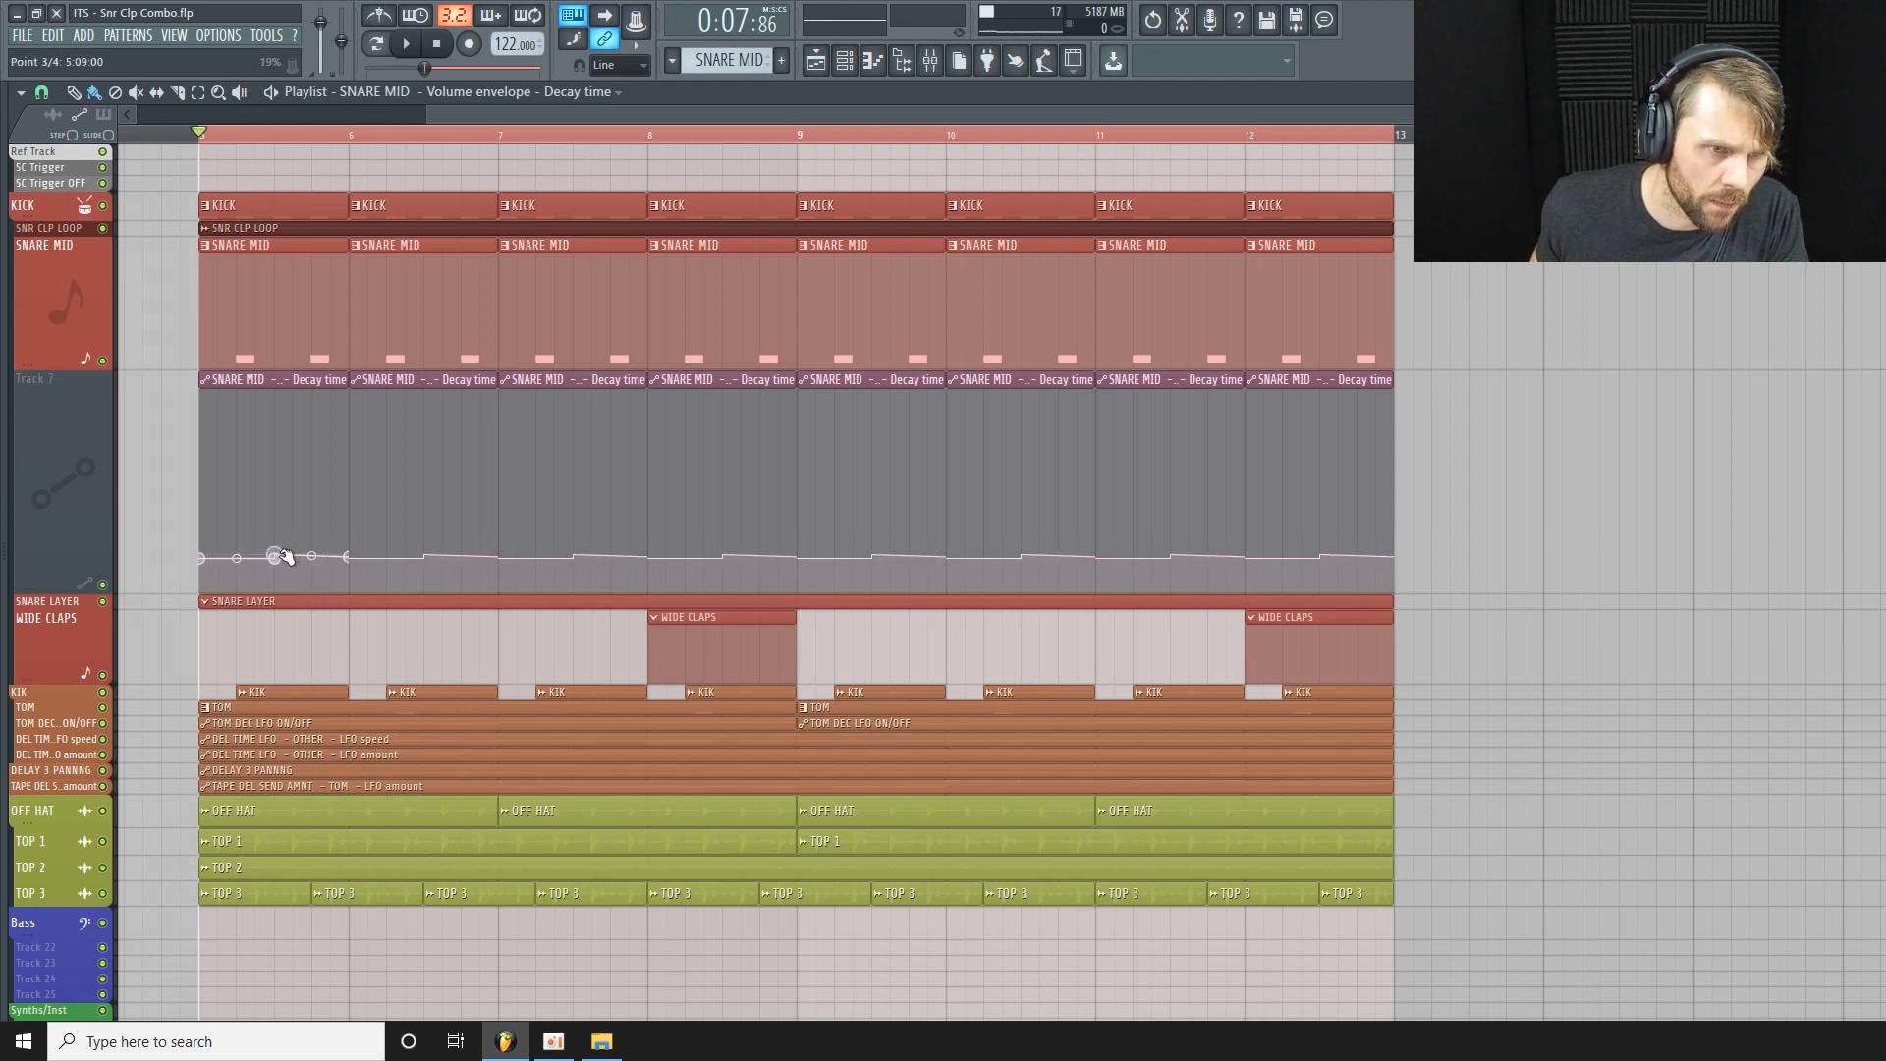
right_click(277, 557)
click(365, 881)
Enlarge Track 7 further so the decay automation can be edited in finer detail.
drag(47, 589, 47, 754)
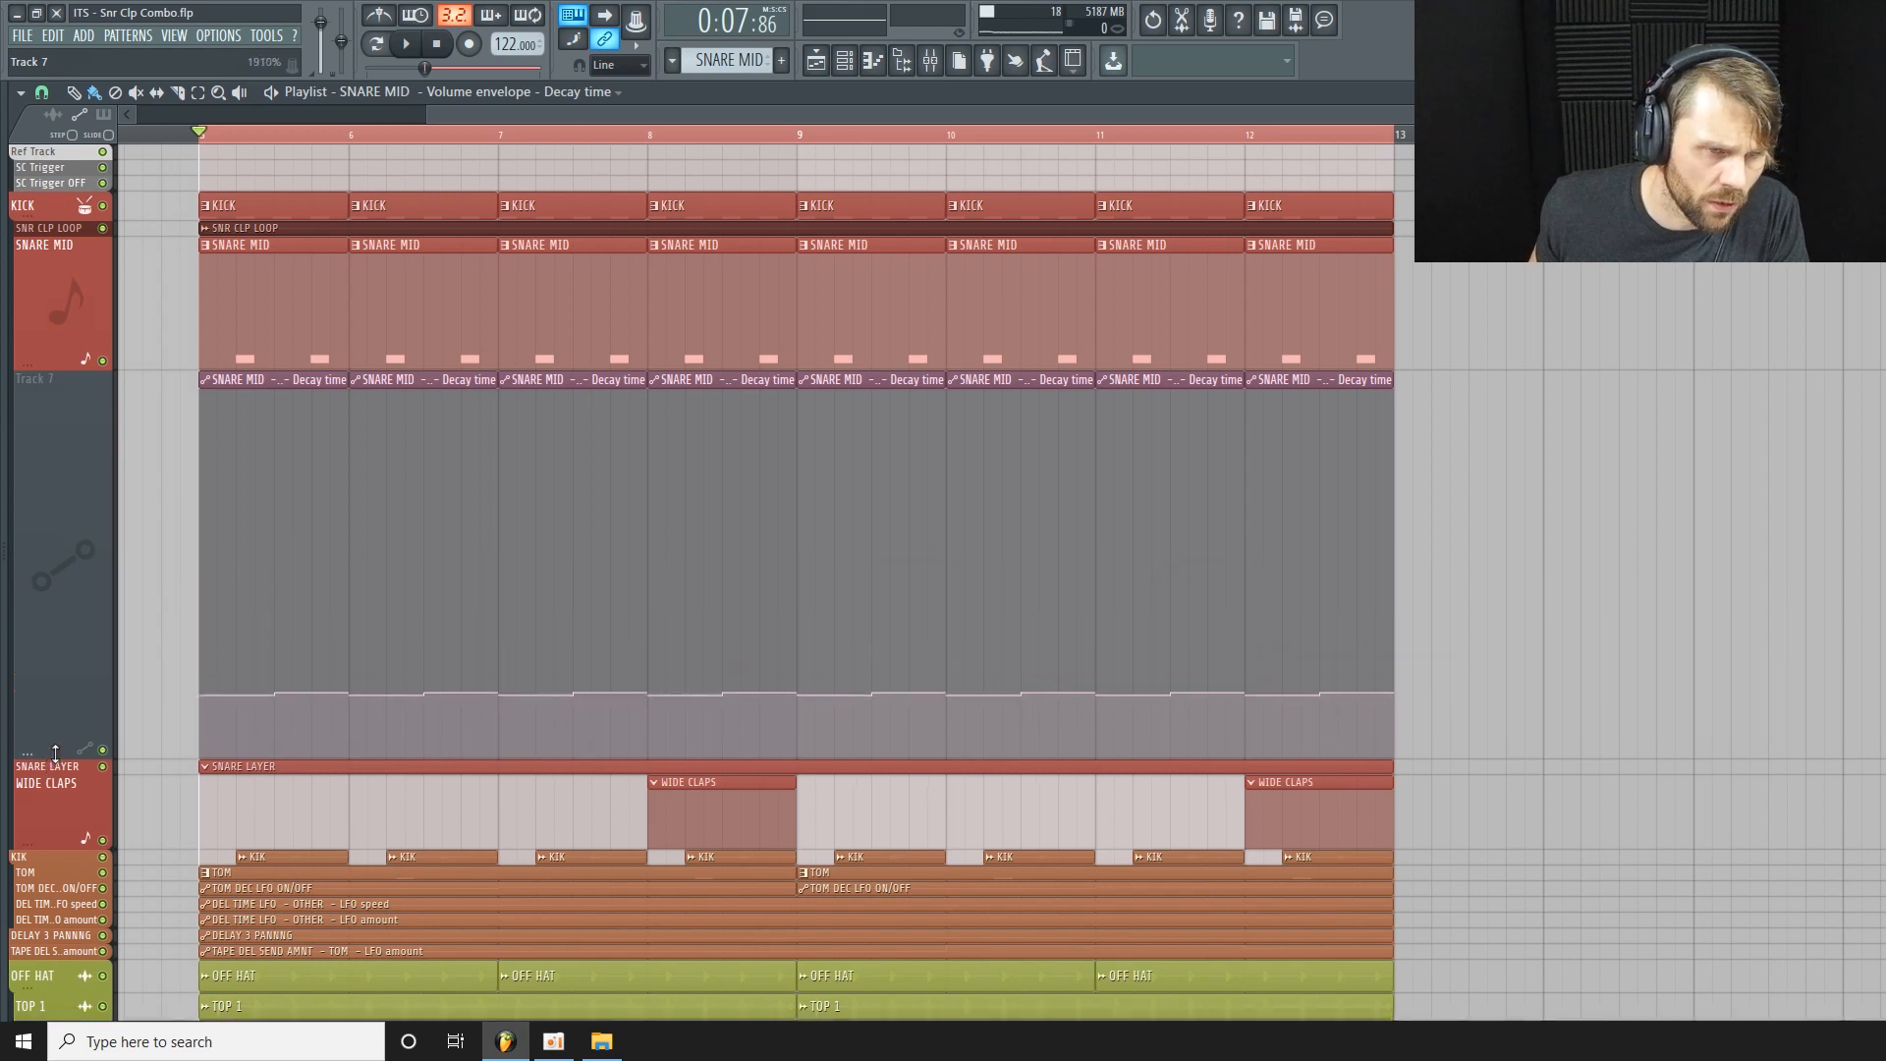
scroll(127, 614, down, 1)
scroll(590, 400, down, 2)
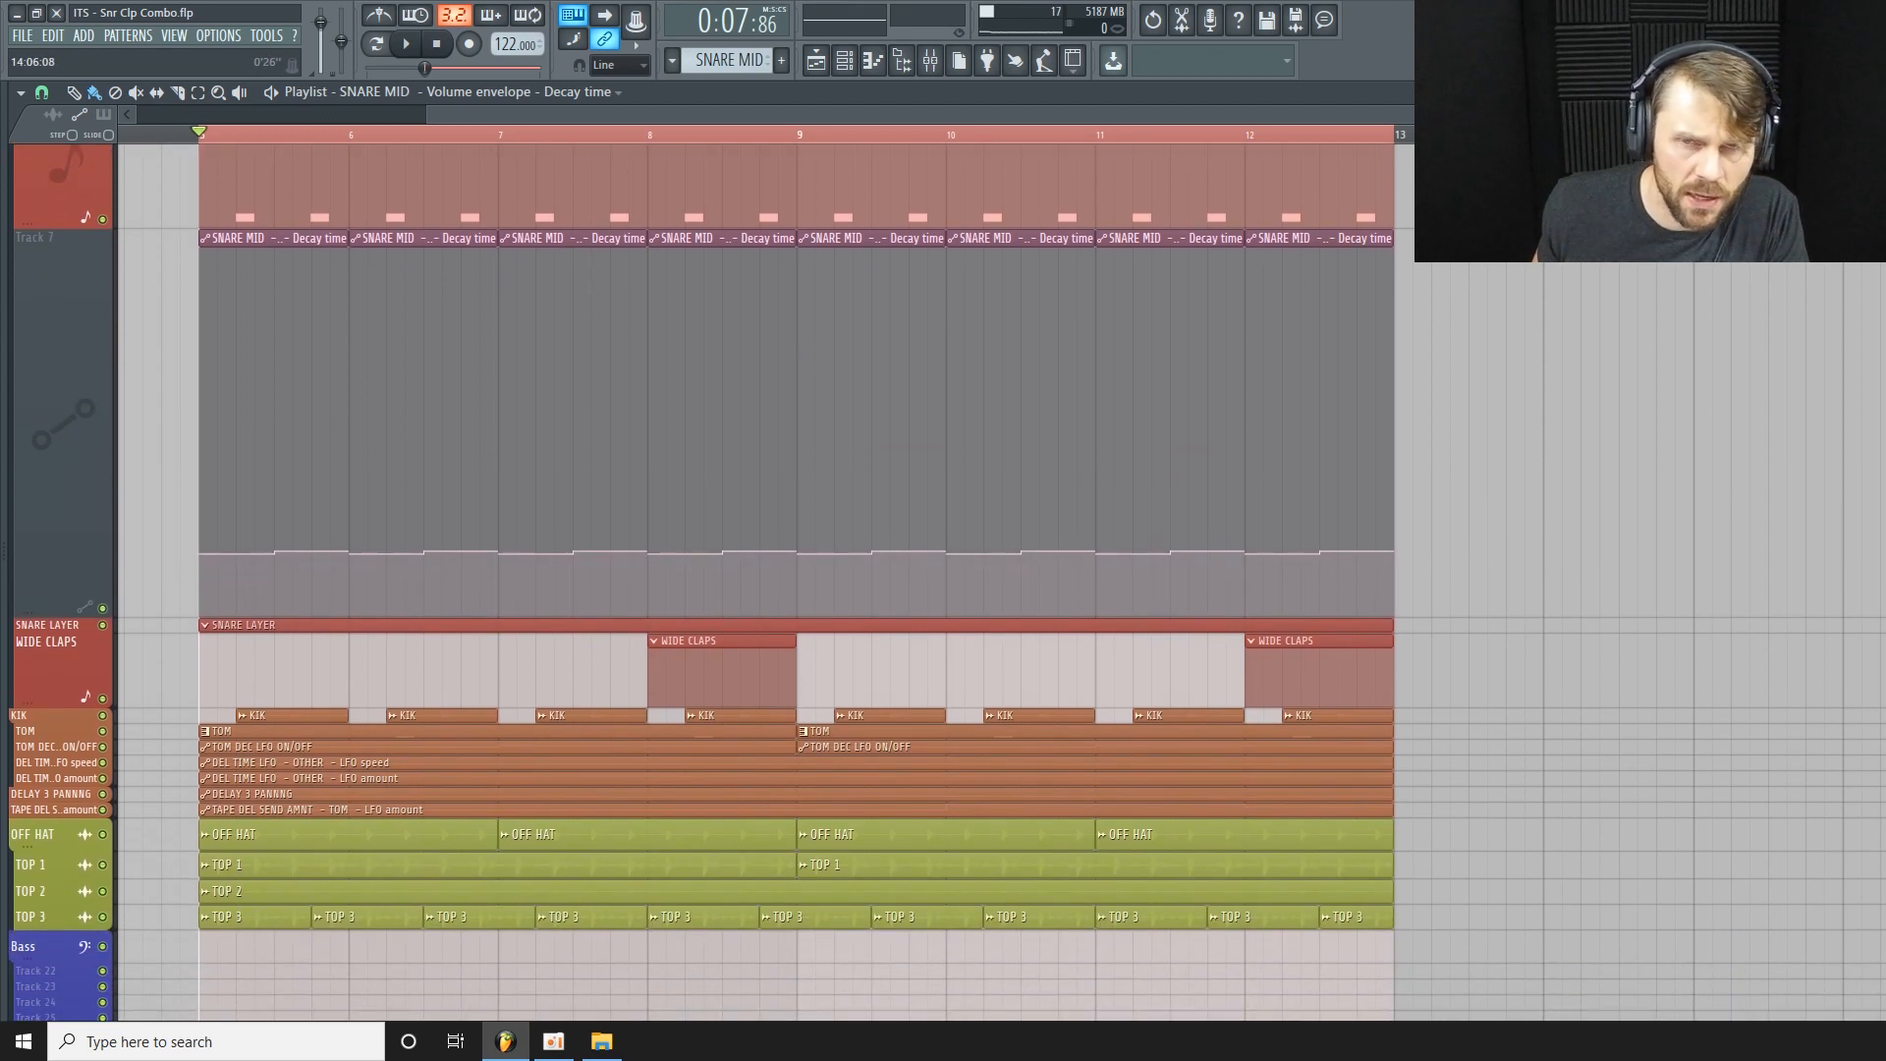
scroll(1219, 303, up, 1)
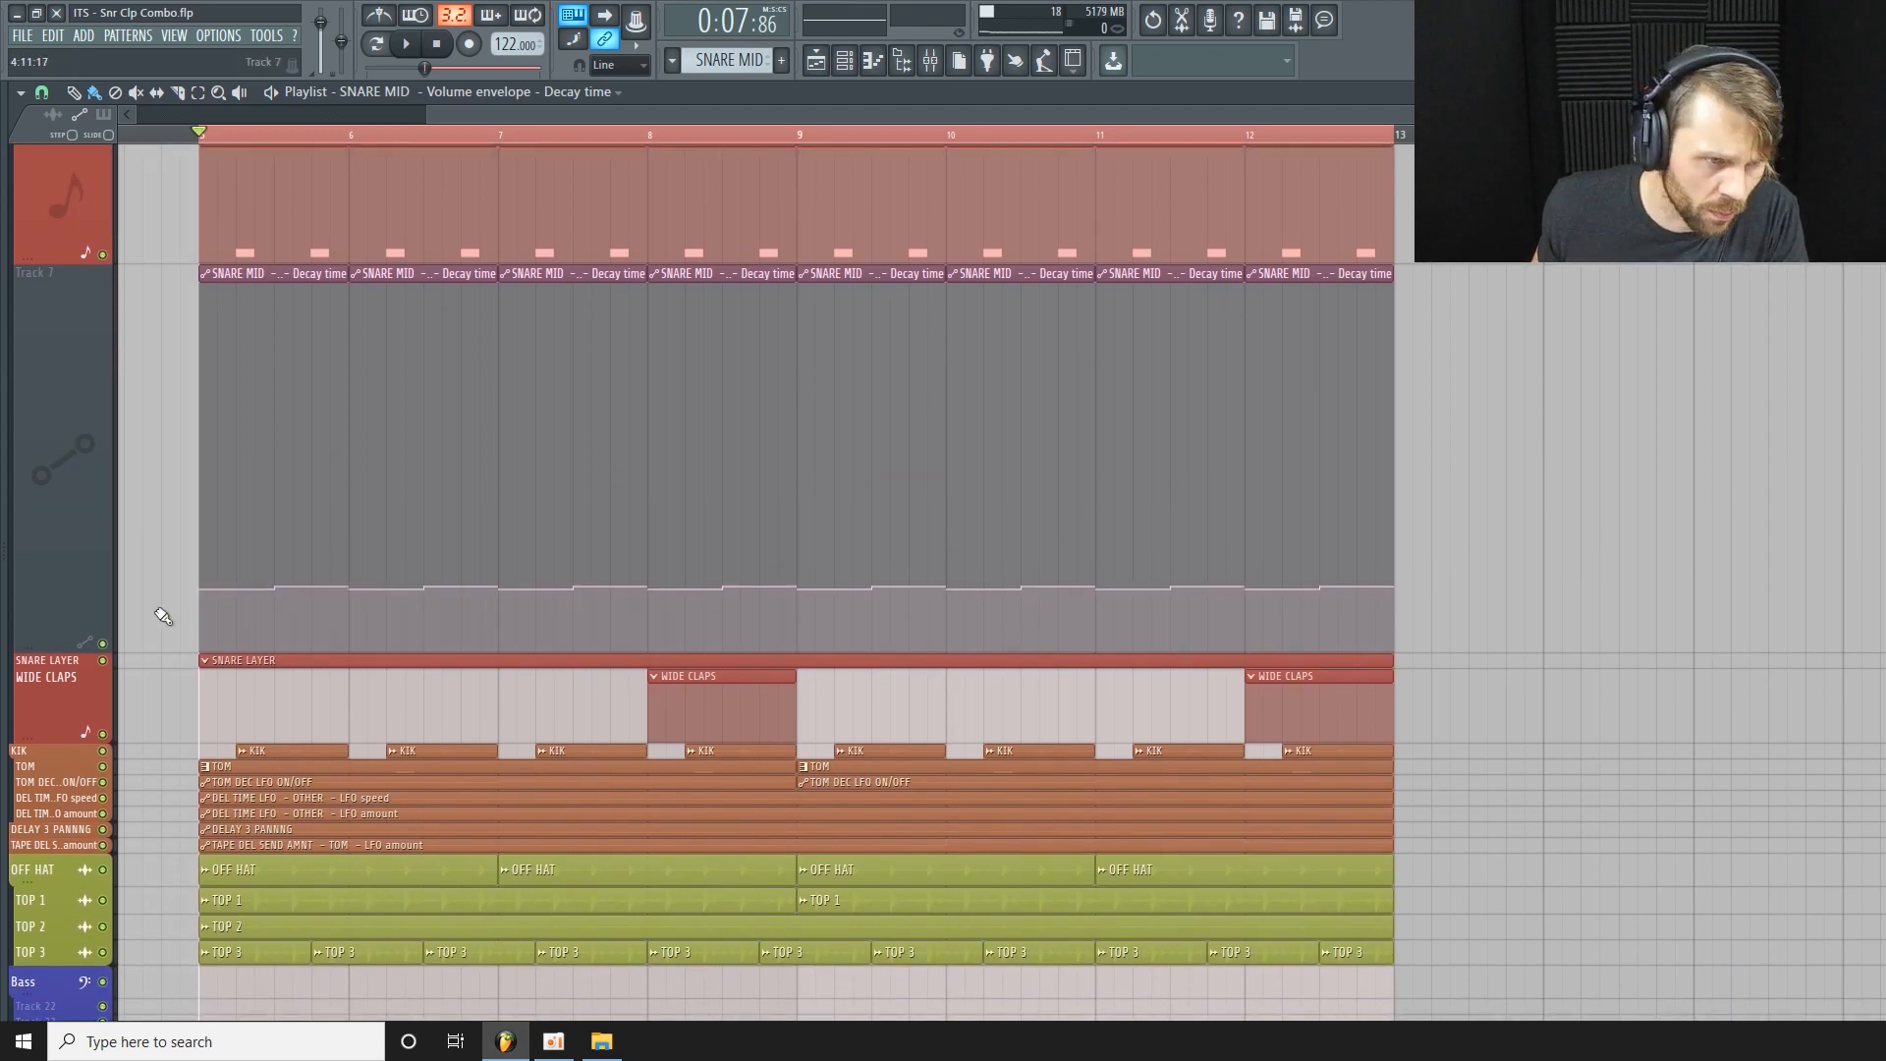
Reduce the height of the decay automation track below SNARE MID.
drag(59, 650, 59, 445)
scroll(142, 432, up, 2)
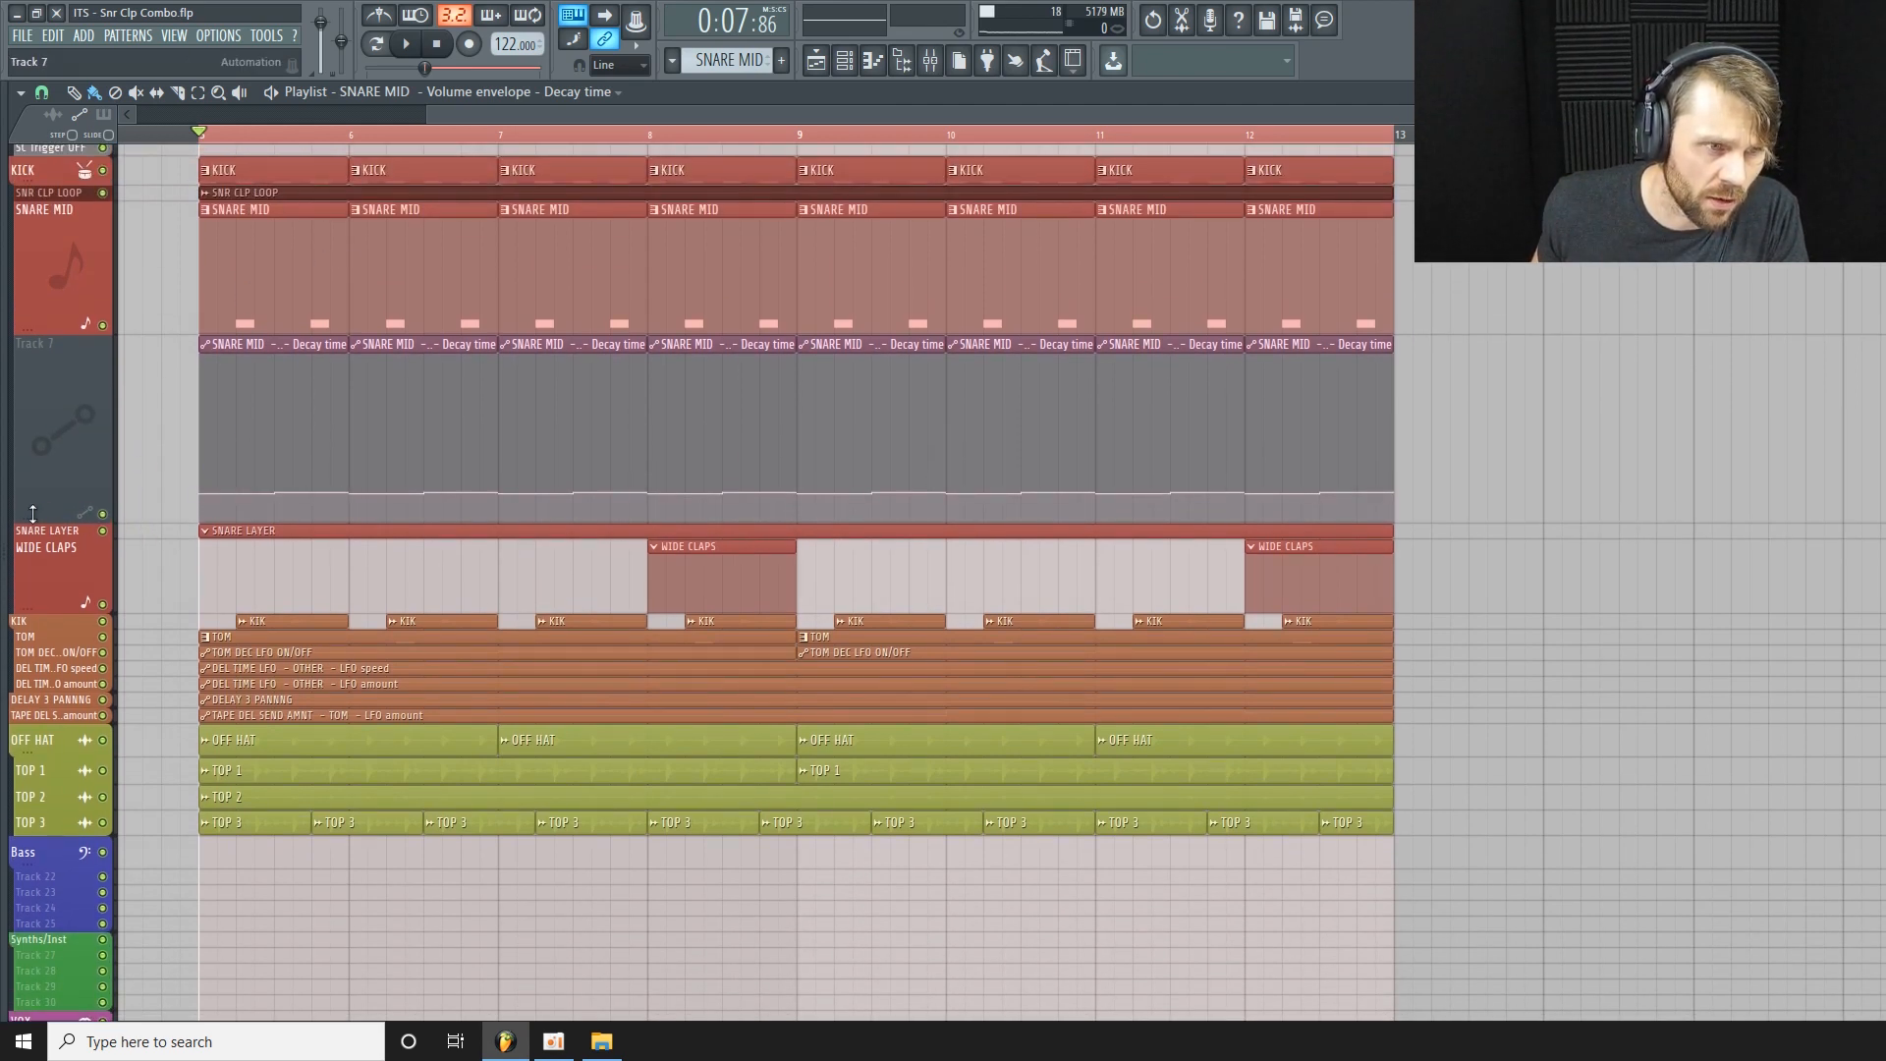
mouse_move(38, 520)
mouse_down()
mouse_move(37, 459)
mouse_move(38, 497)
mouse_up()
Rename the decay automation clip SNARE MID DECAY.
click(213, 351)
click(273, 445)
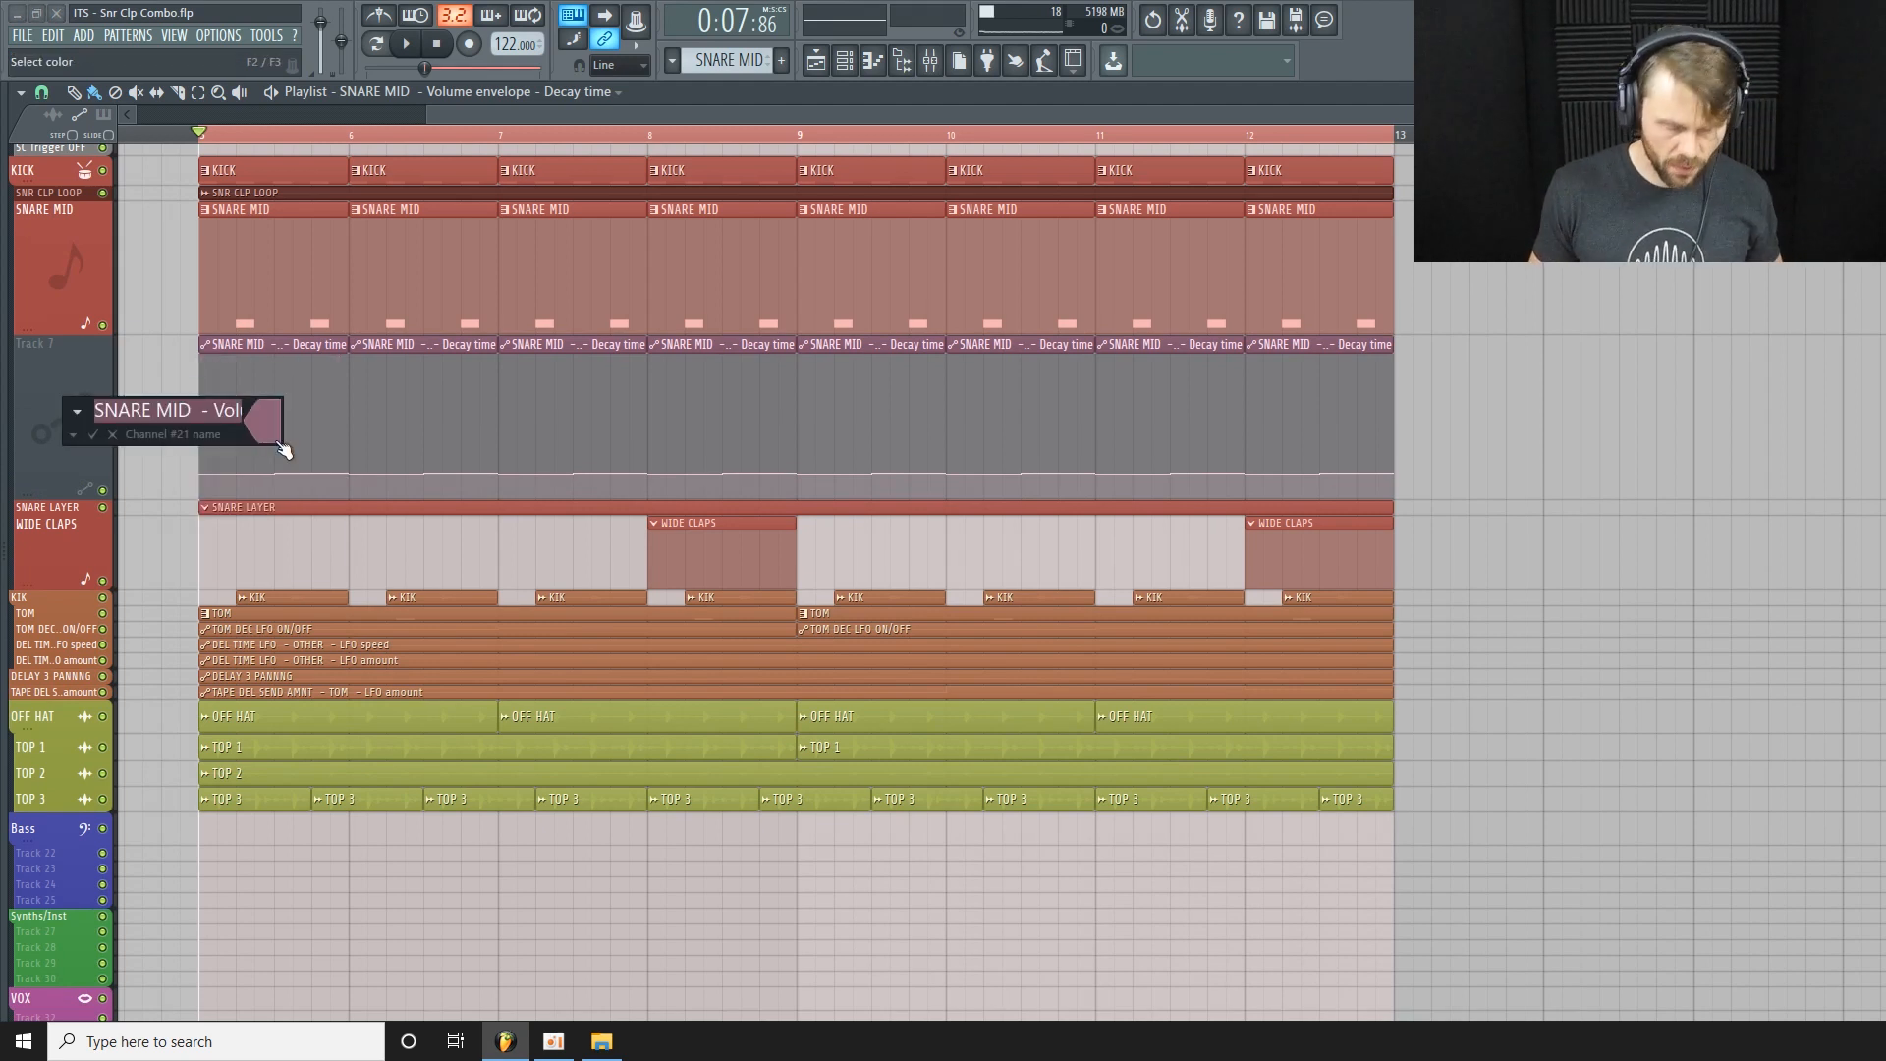
drag(200, 411, 573, 441)
text(DECAY)
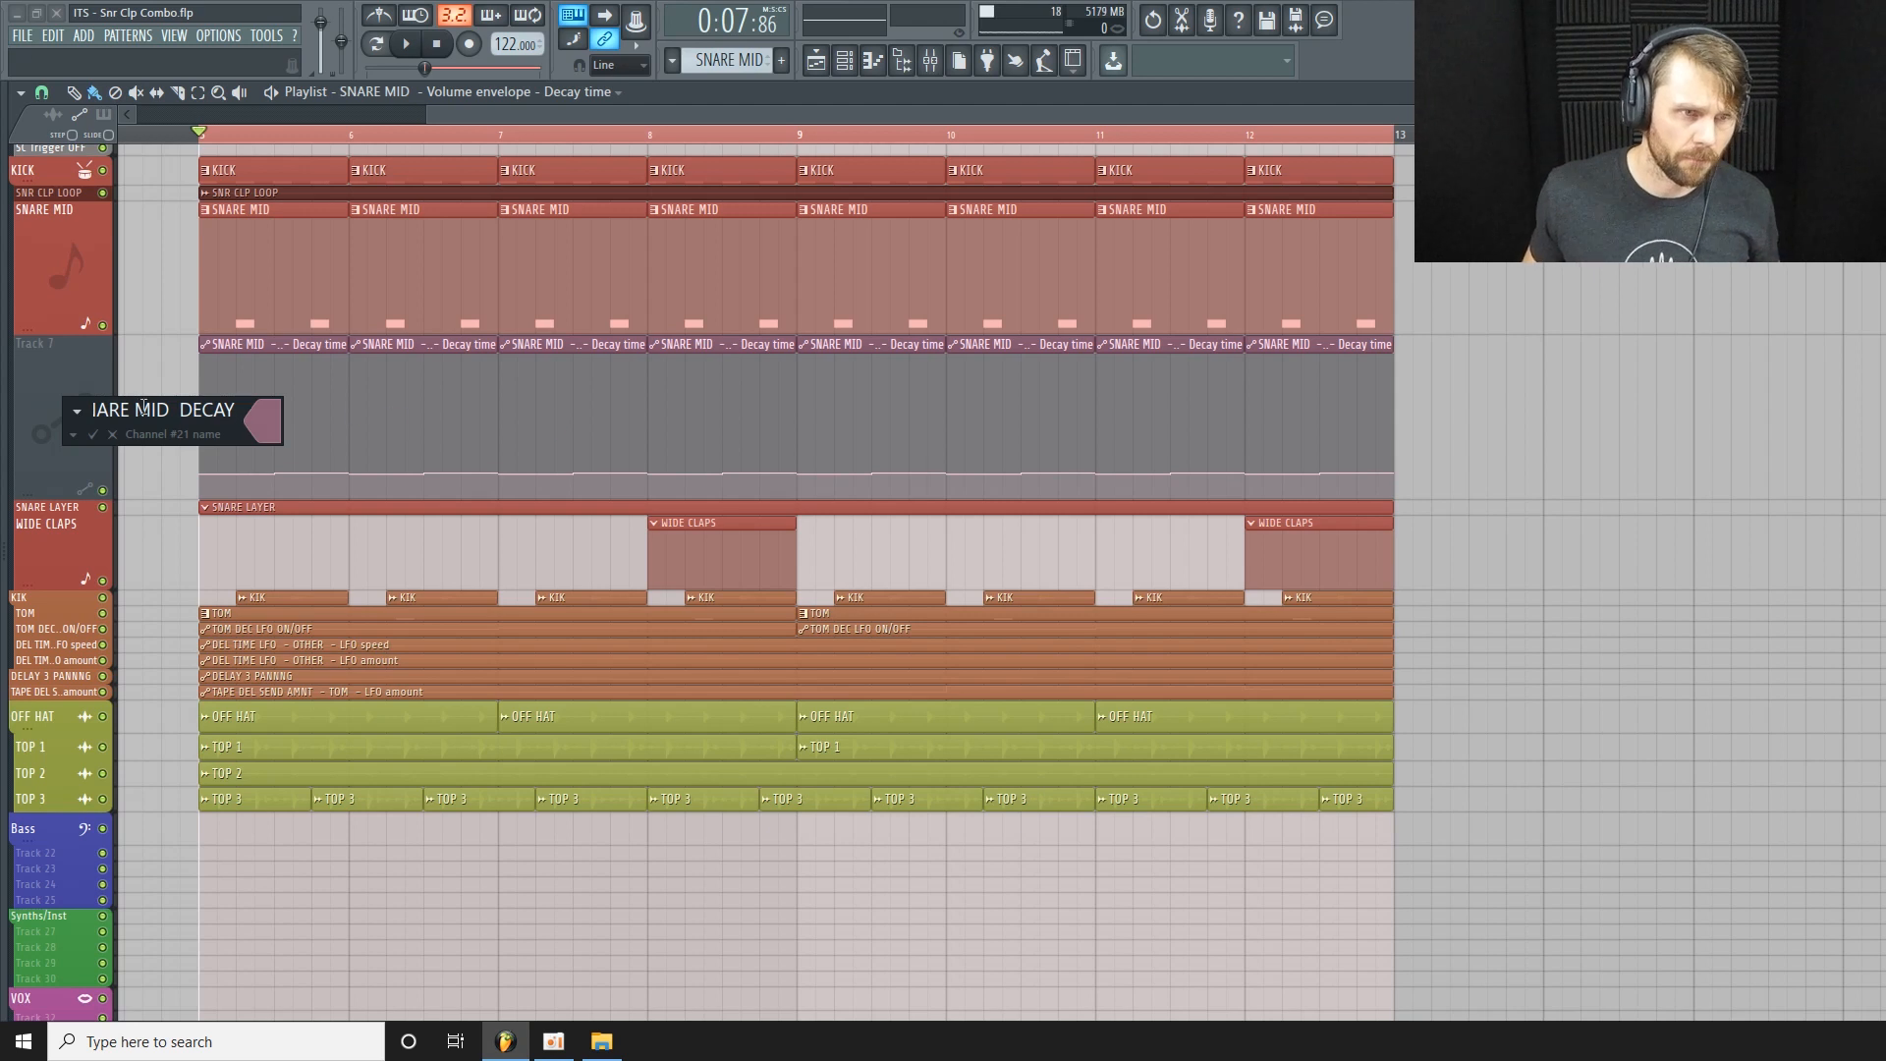
click(182, 409)
key(BackSpace)
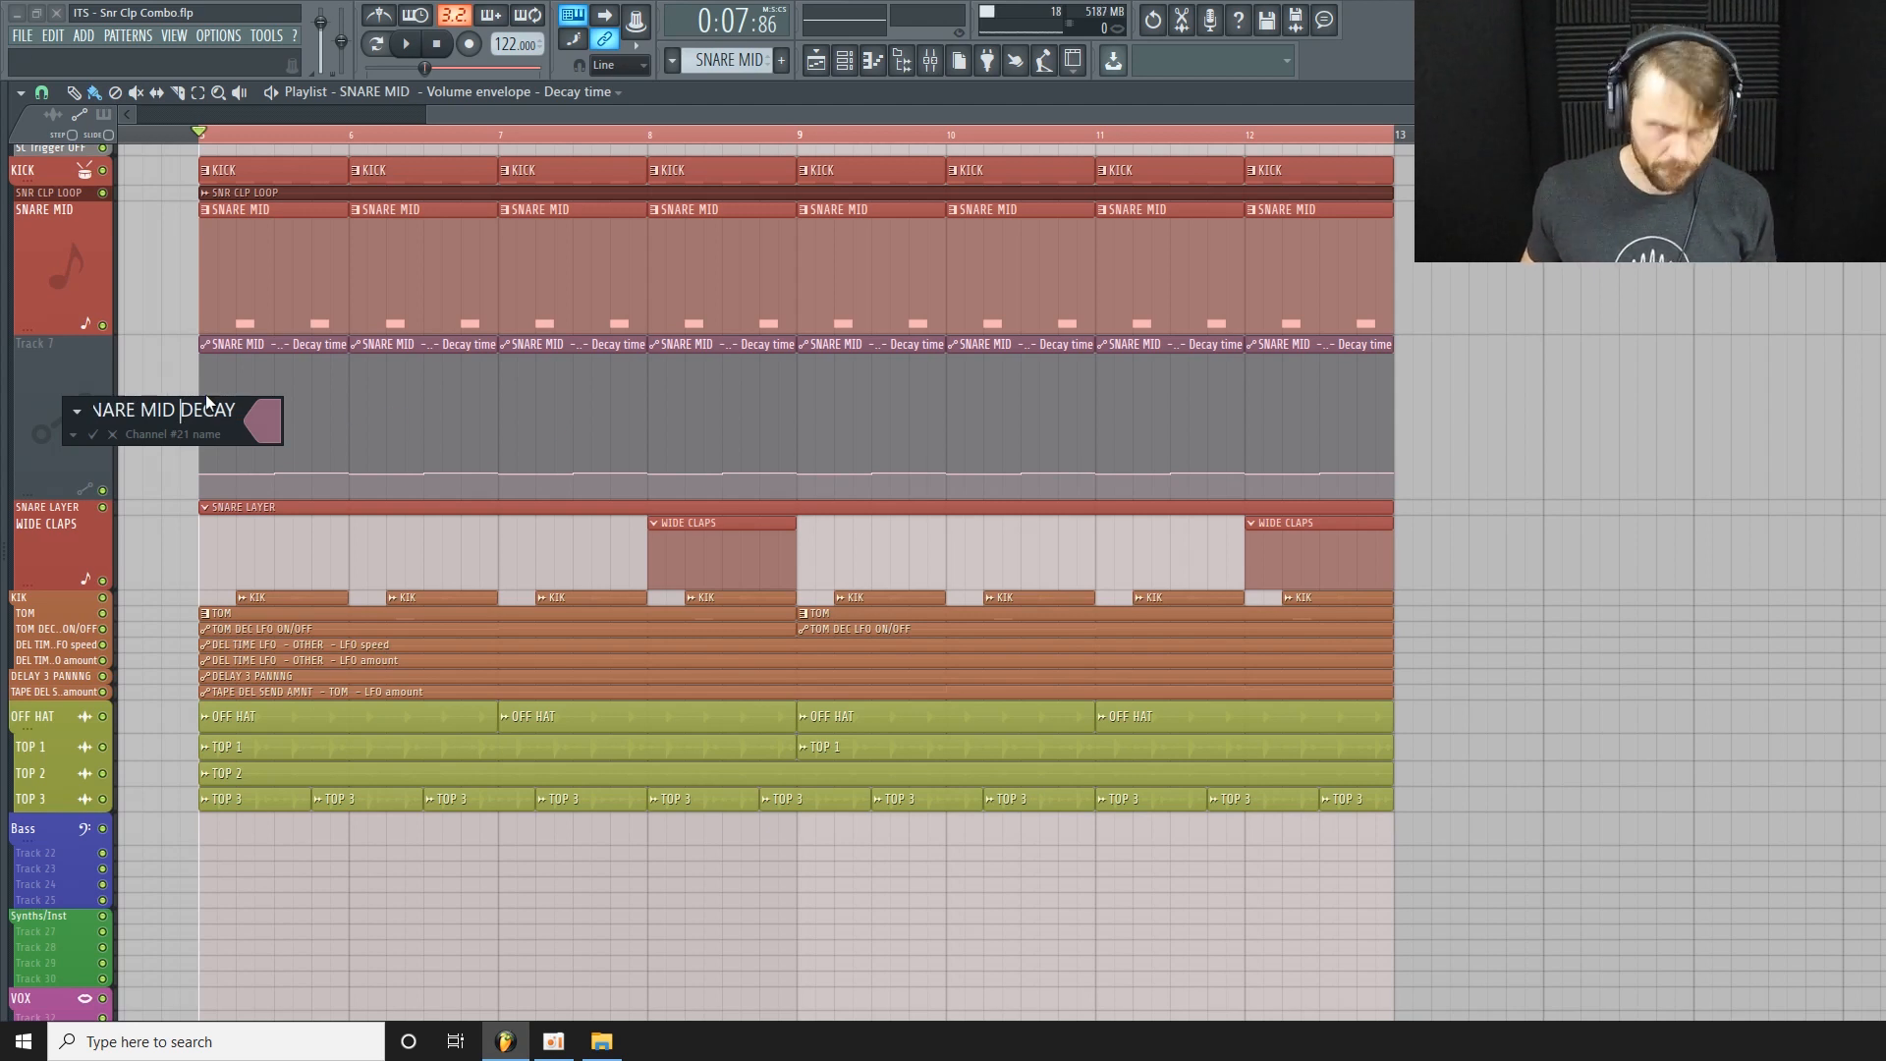
Recolour the SNARE MID DECAY automation clip red and collapse its playlist track to minimum height.
click(264, 420)
click(531, 409)
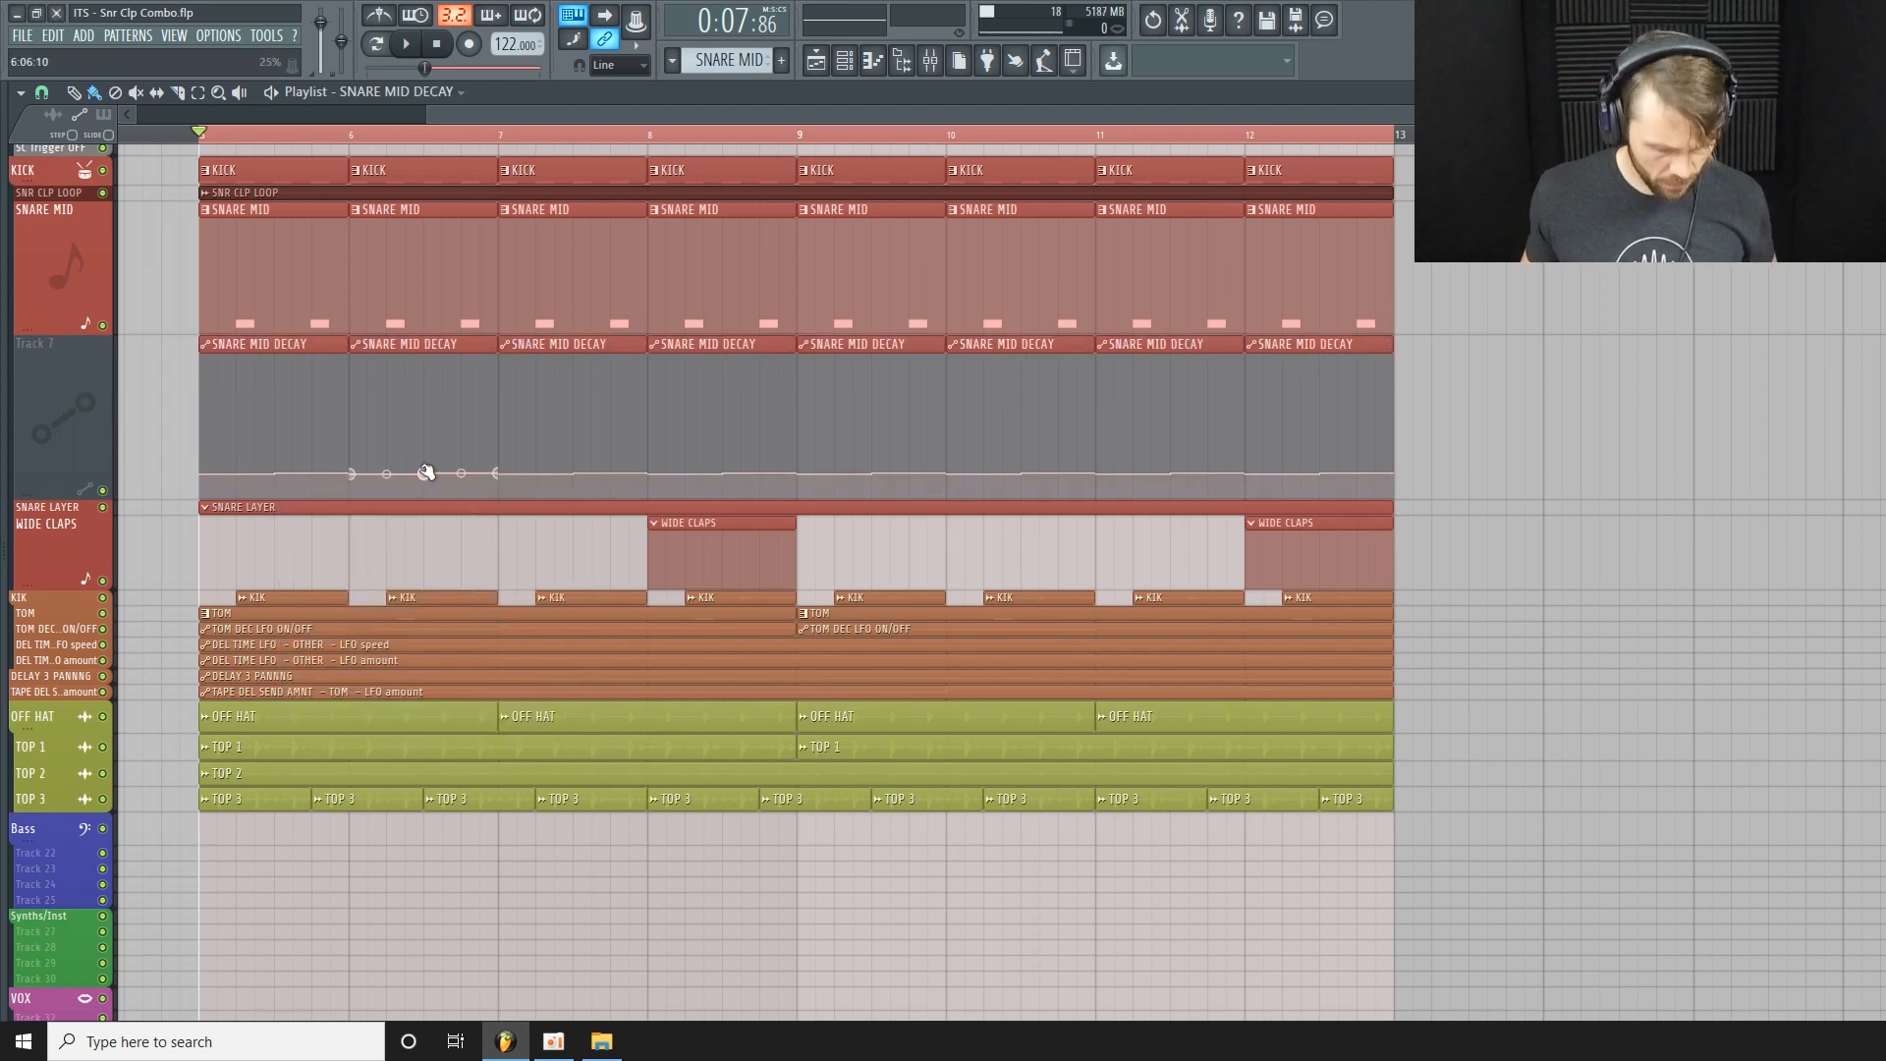
drag(52, 502, 66, 251)
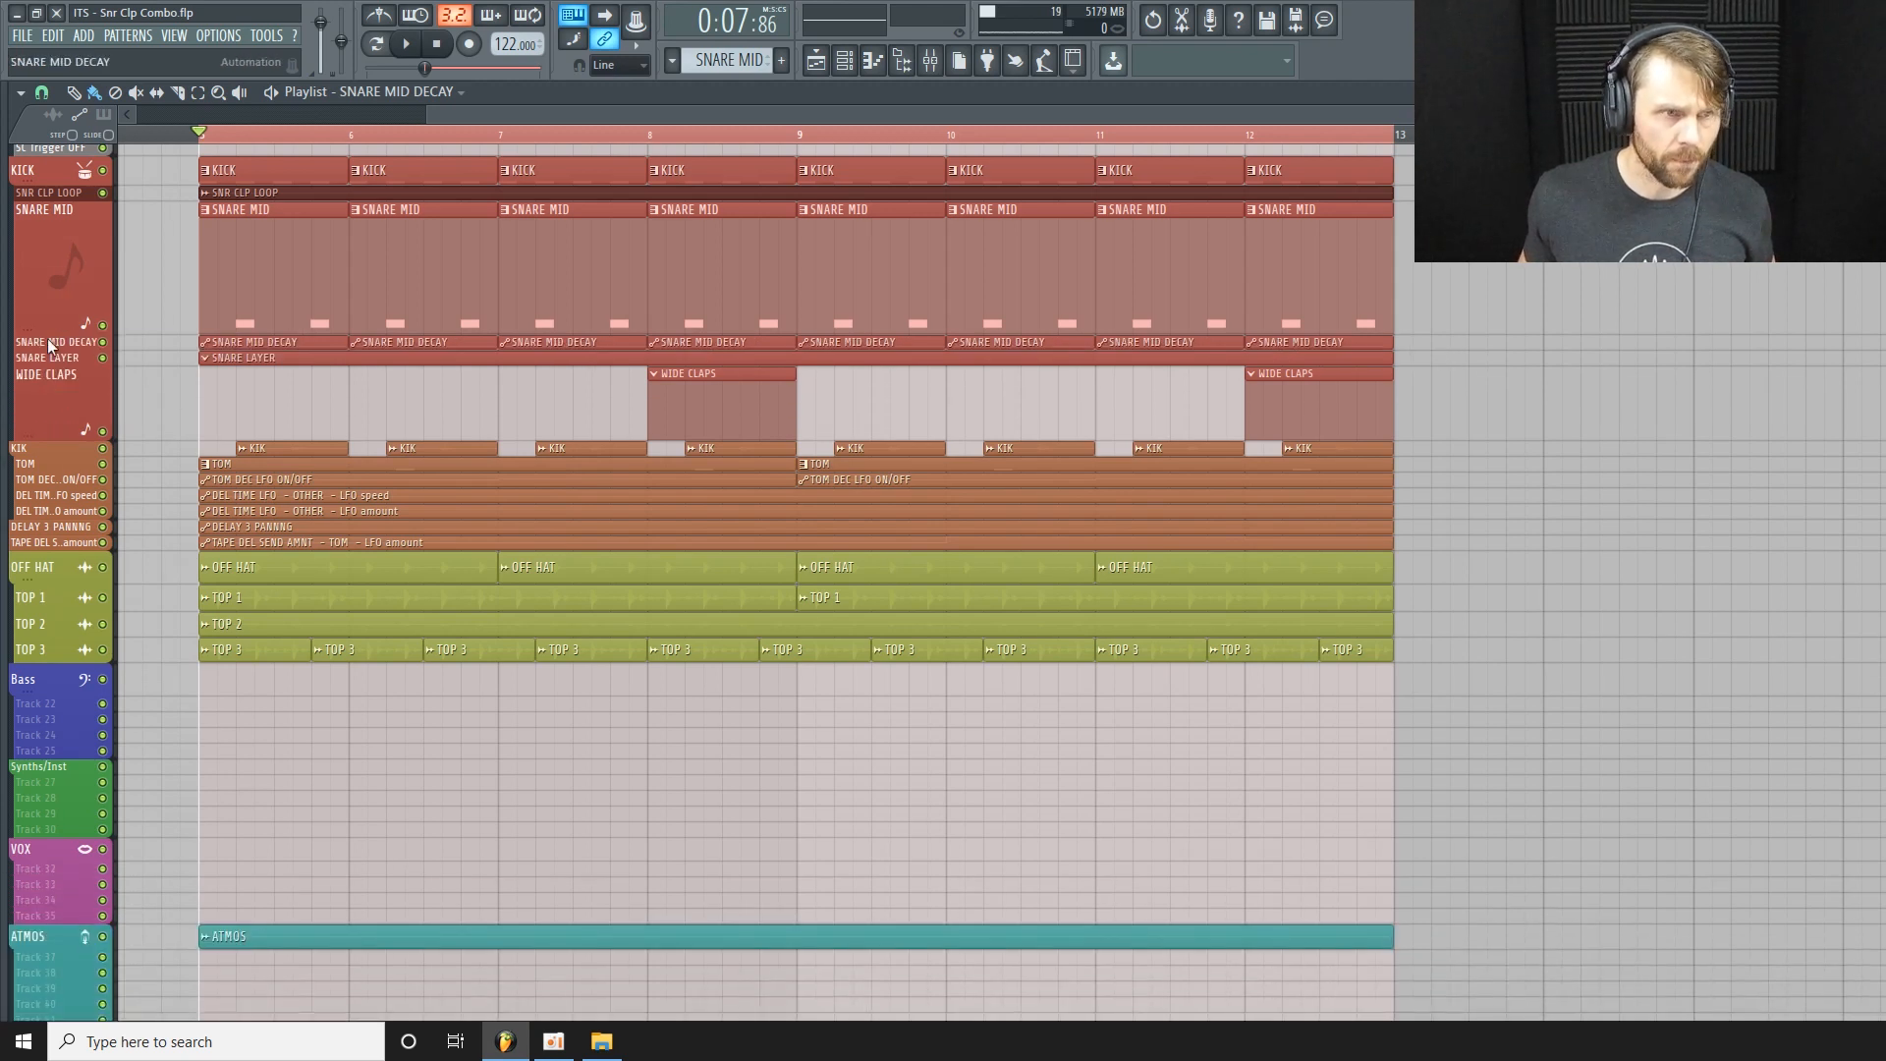
scroll(47, 337, up, 1)
Open the SNARE MID channel's volume envelope settings and play the loop to audition the automated decay.
click(843, 60)
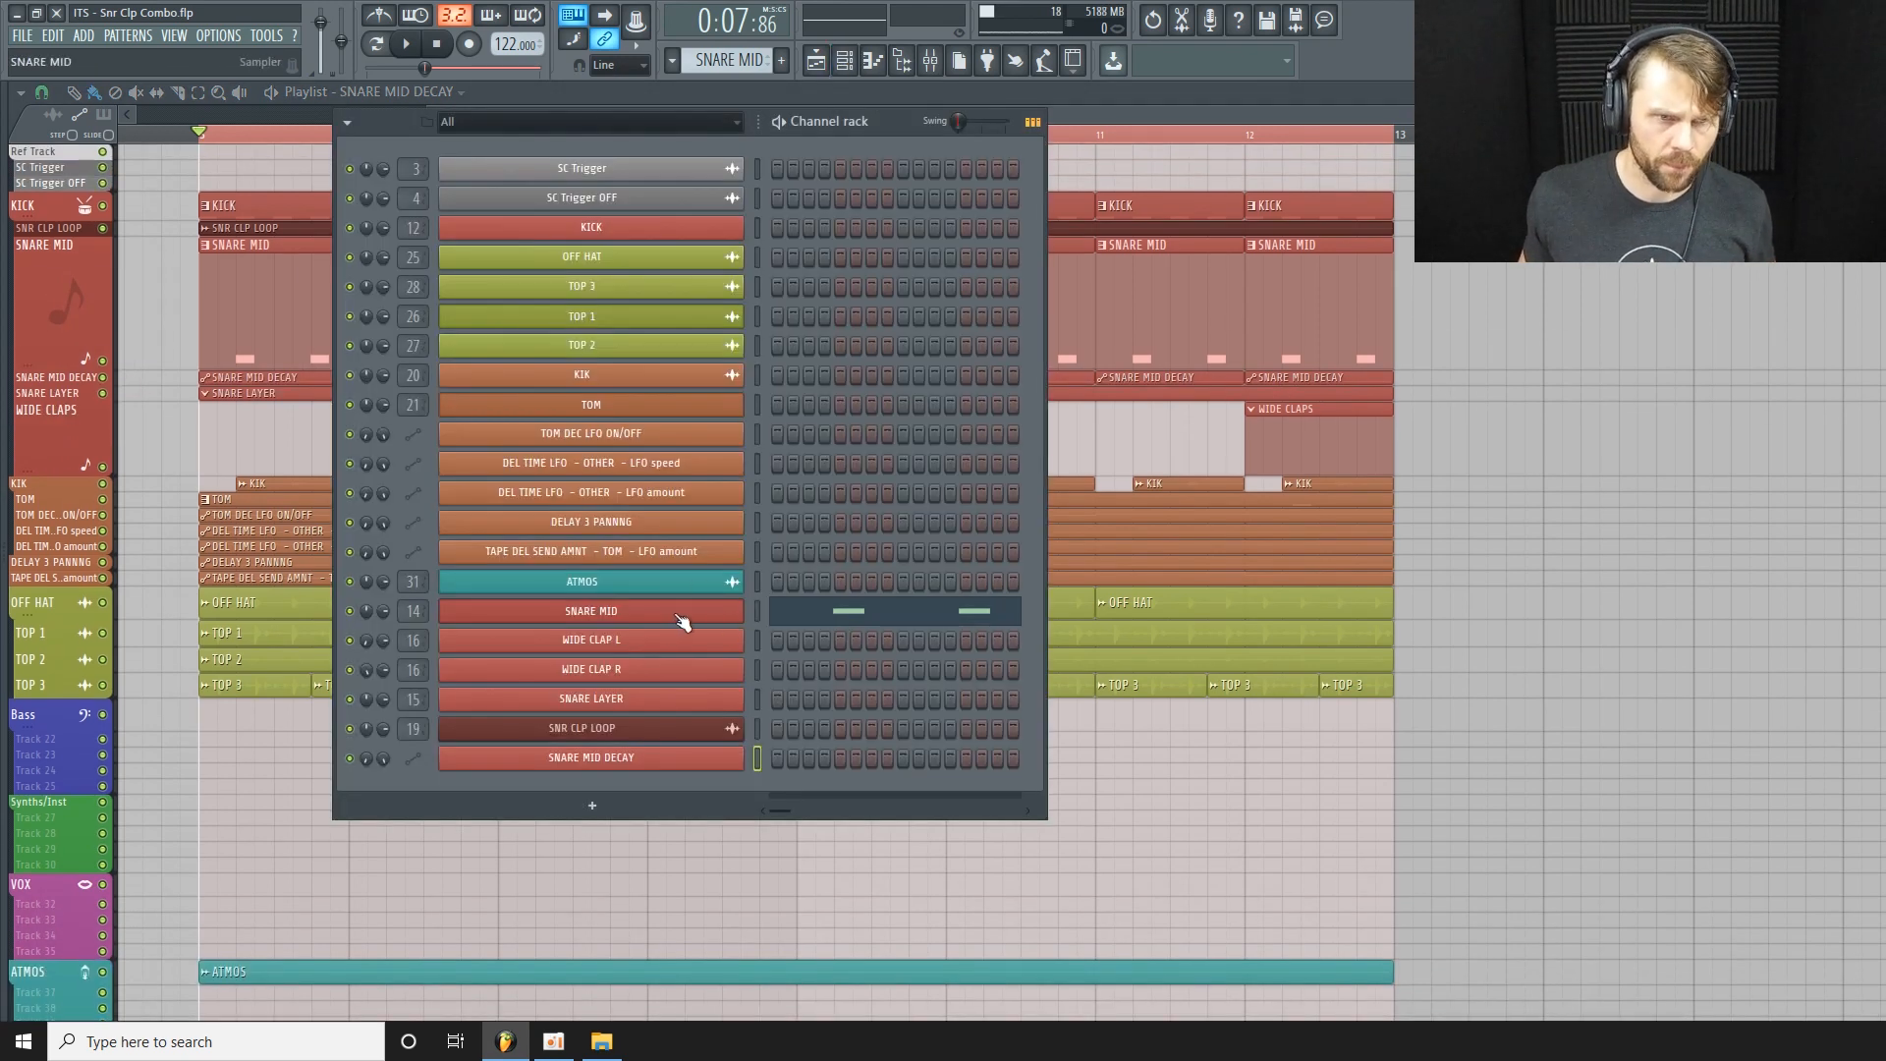
click(690, 612)
key(space)
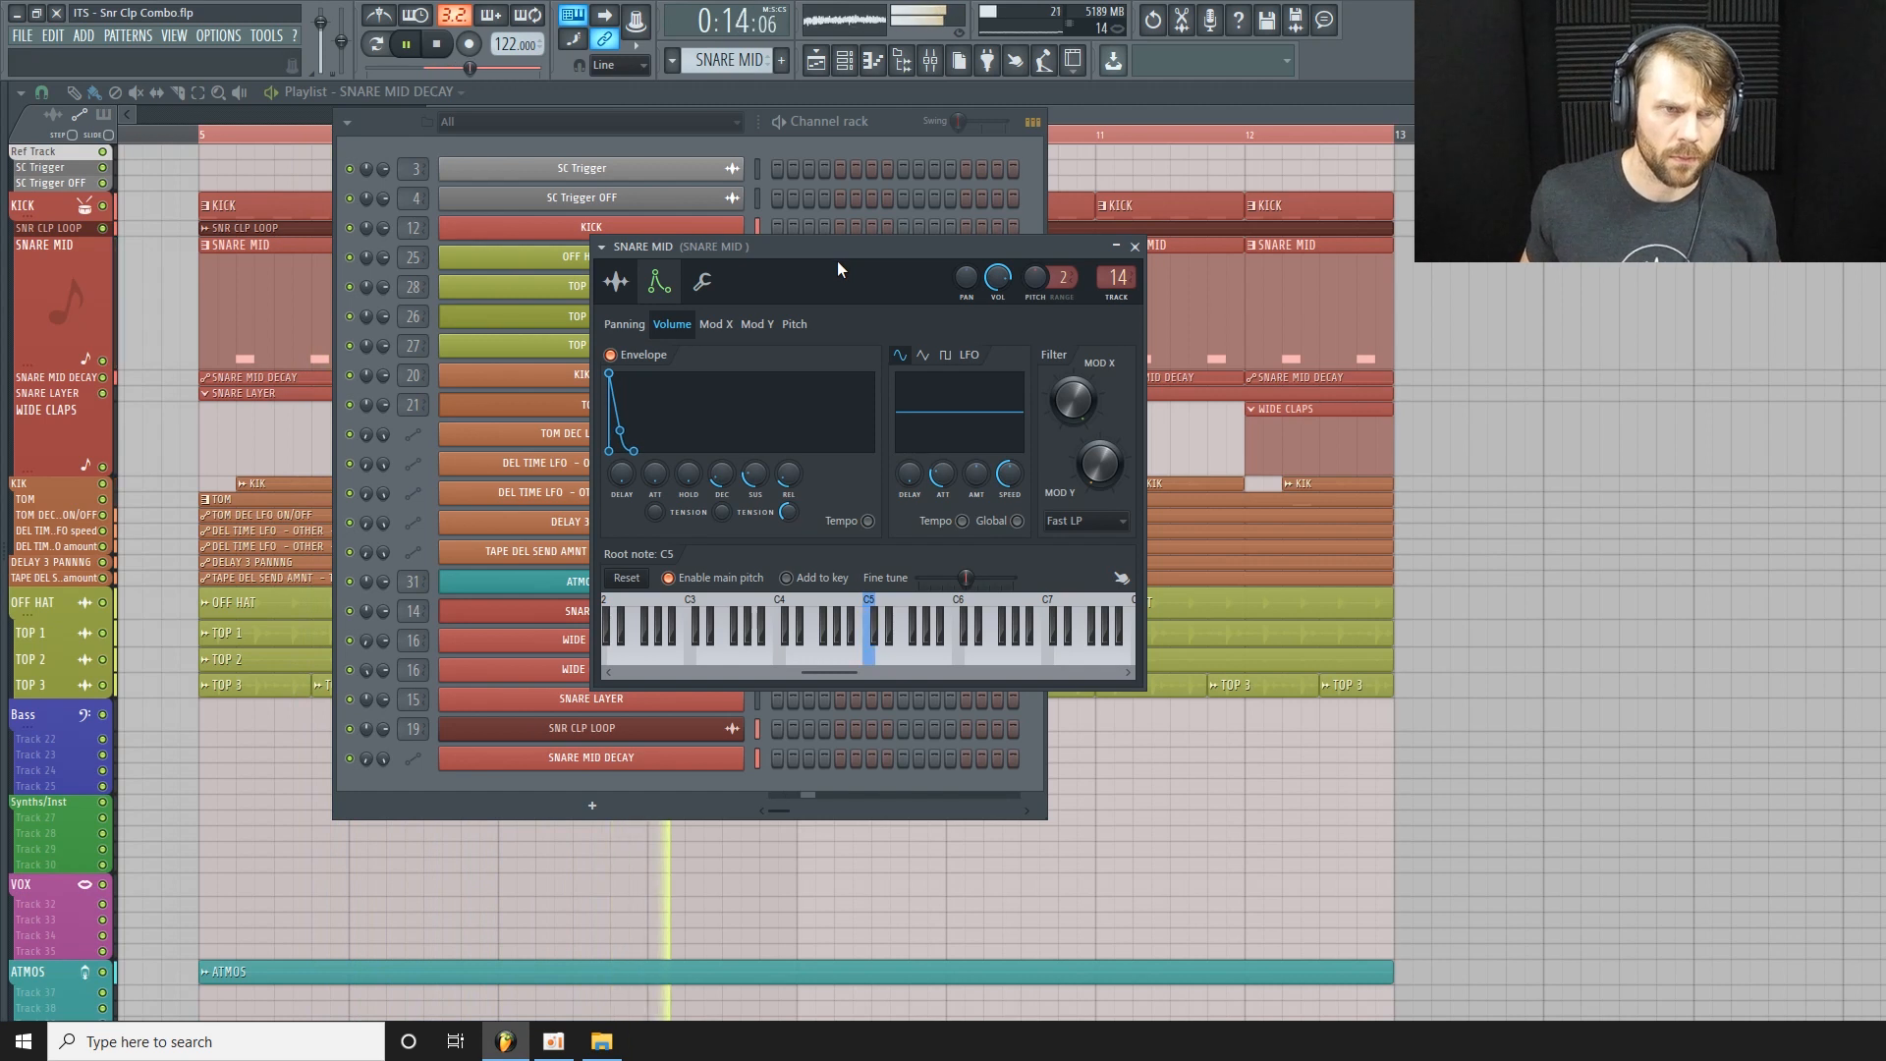
key(space)
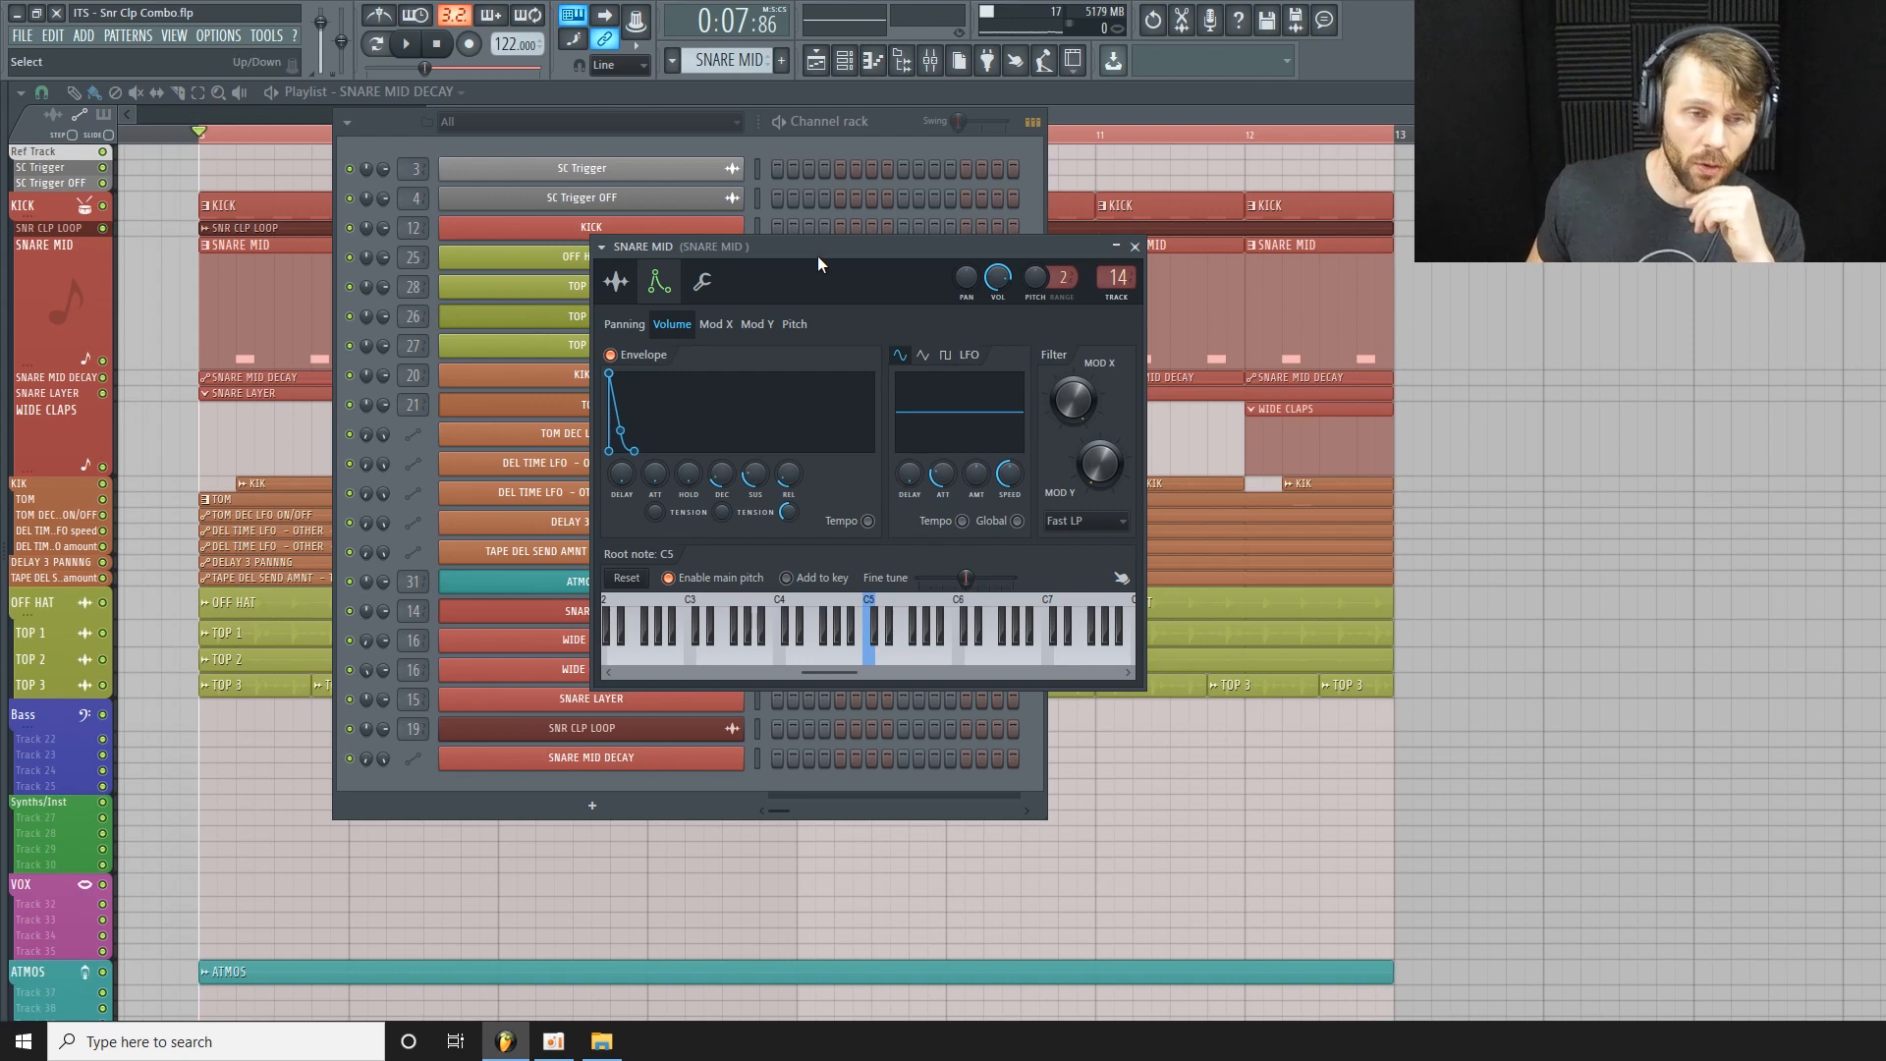
Load the UAD Harrison 32C EQ in the first effect slot of the SNARE MID mixer track.
drag(391, 118, 328, 196)
click(928, 61)
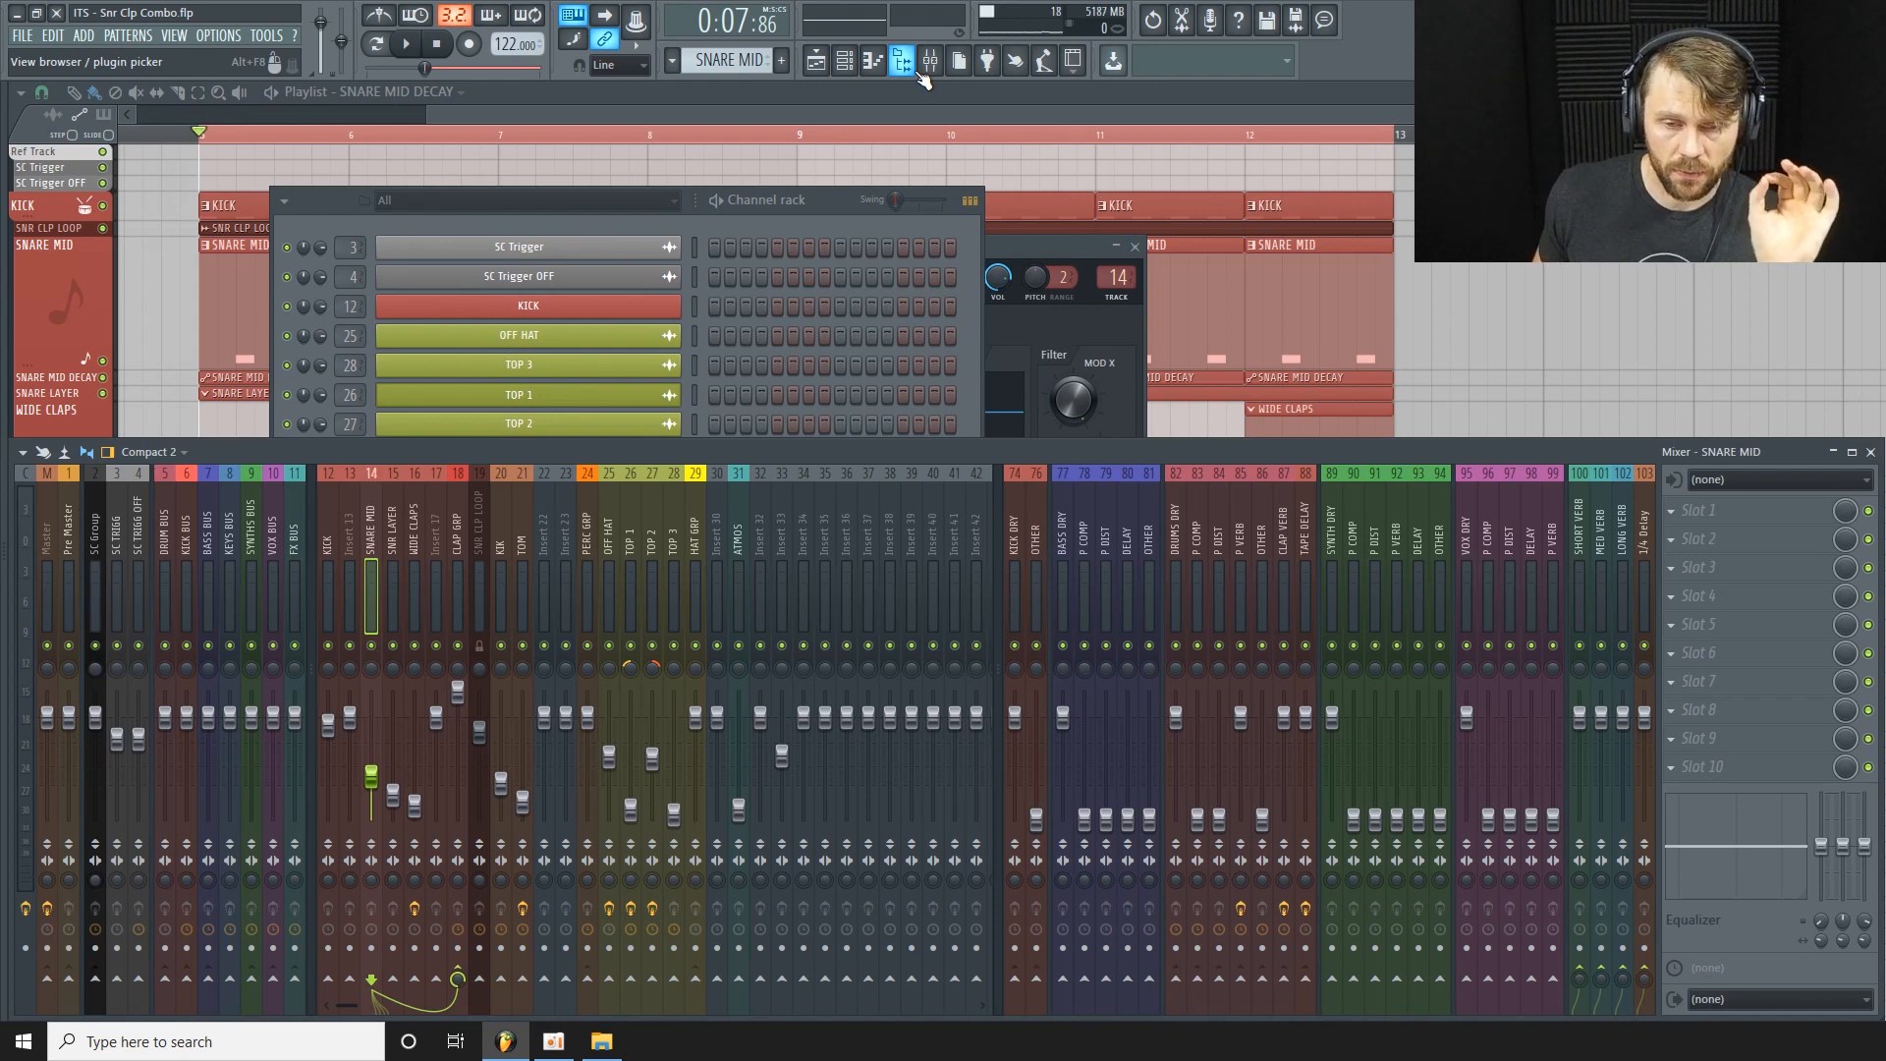
click(1776, 507)
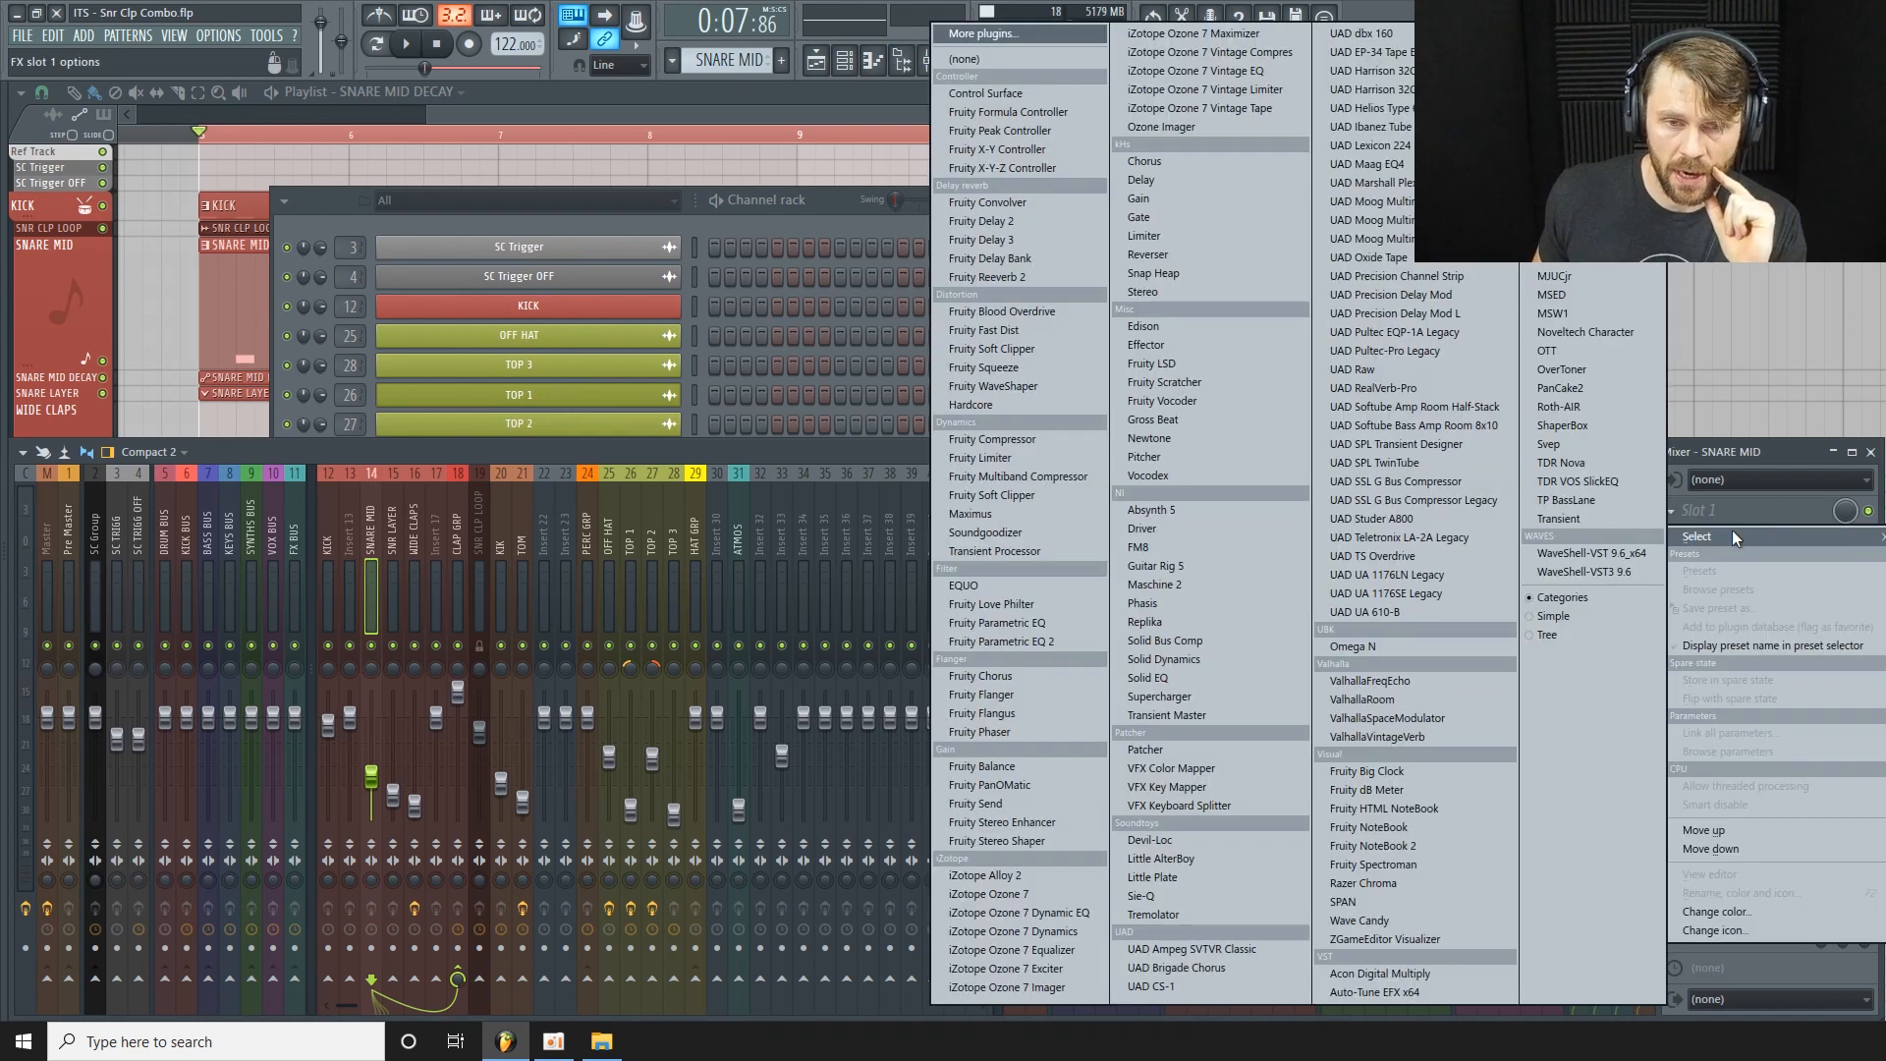
click(1370, 71)
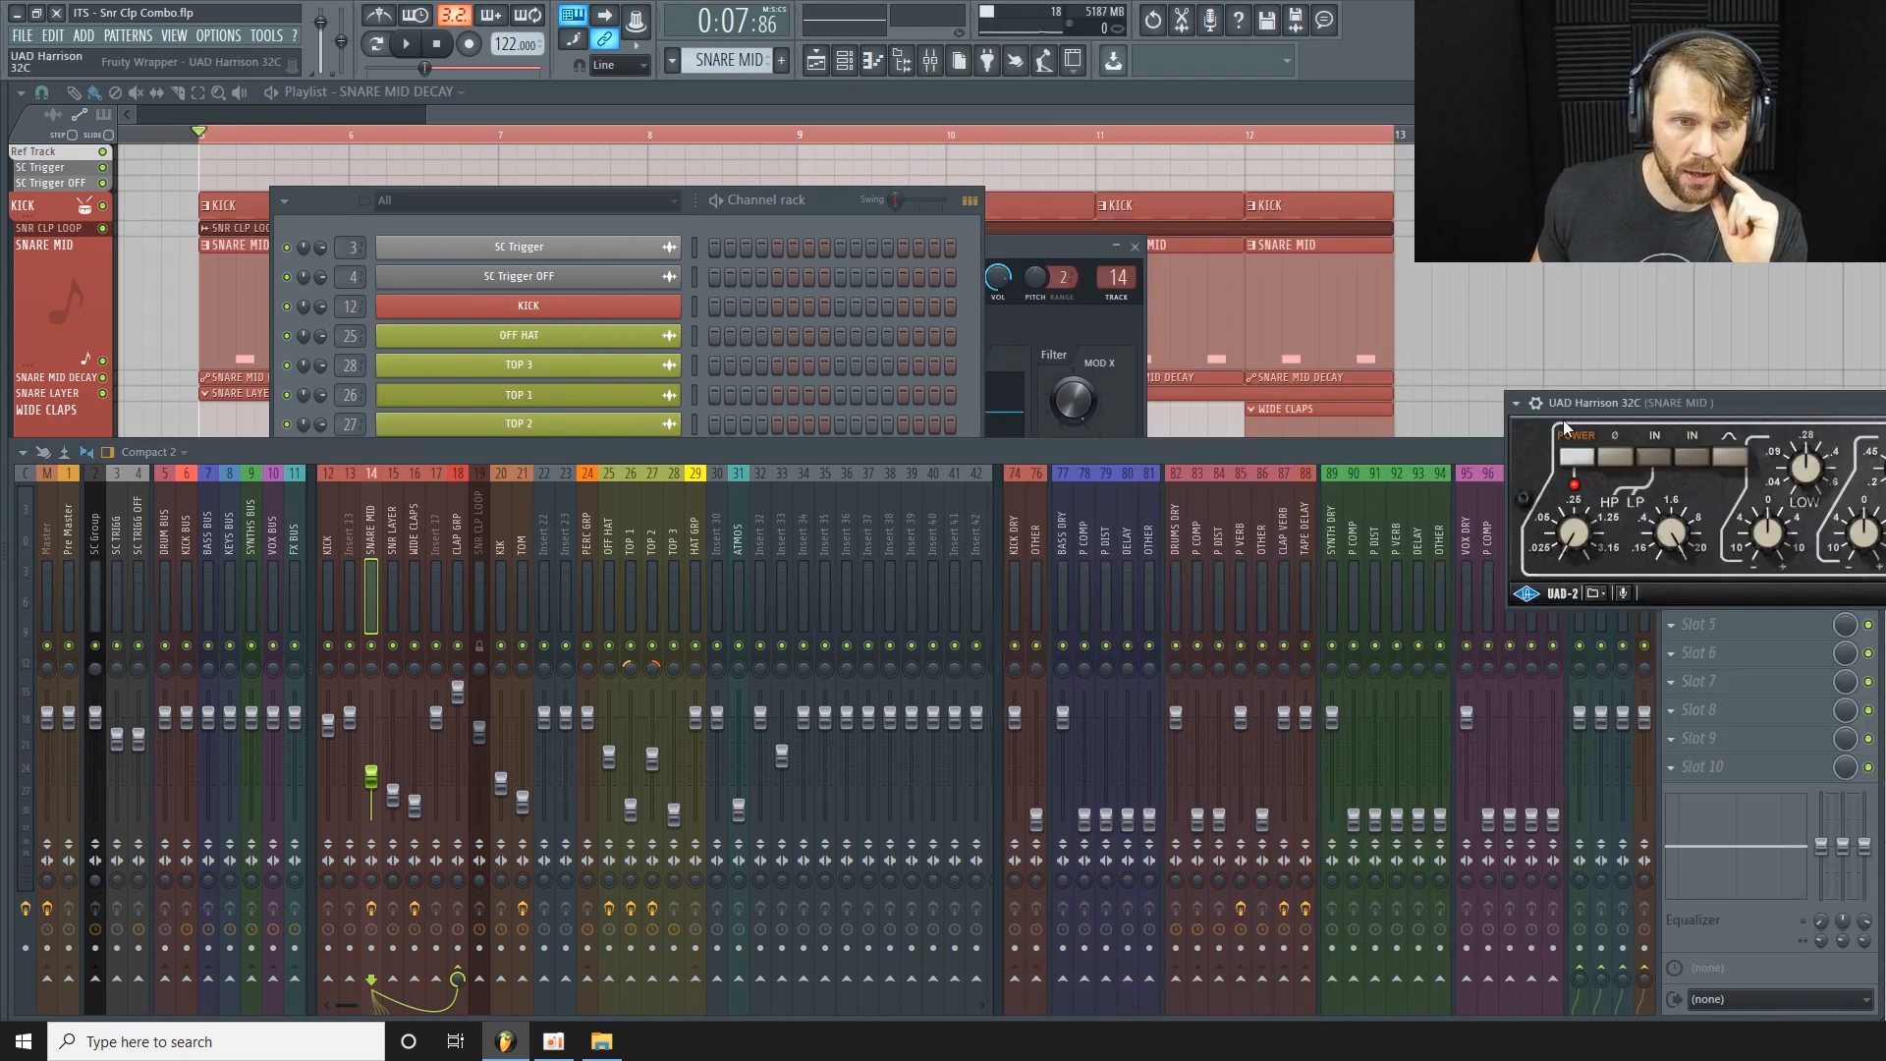
drag(1776, 392, 332, 276)
Analyse the SNARE MID track's frequency spectrum during playback using SPAN on the Current track with peak hold on, and close the analyser.
click(44, 553)
click(27, 540)
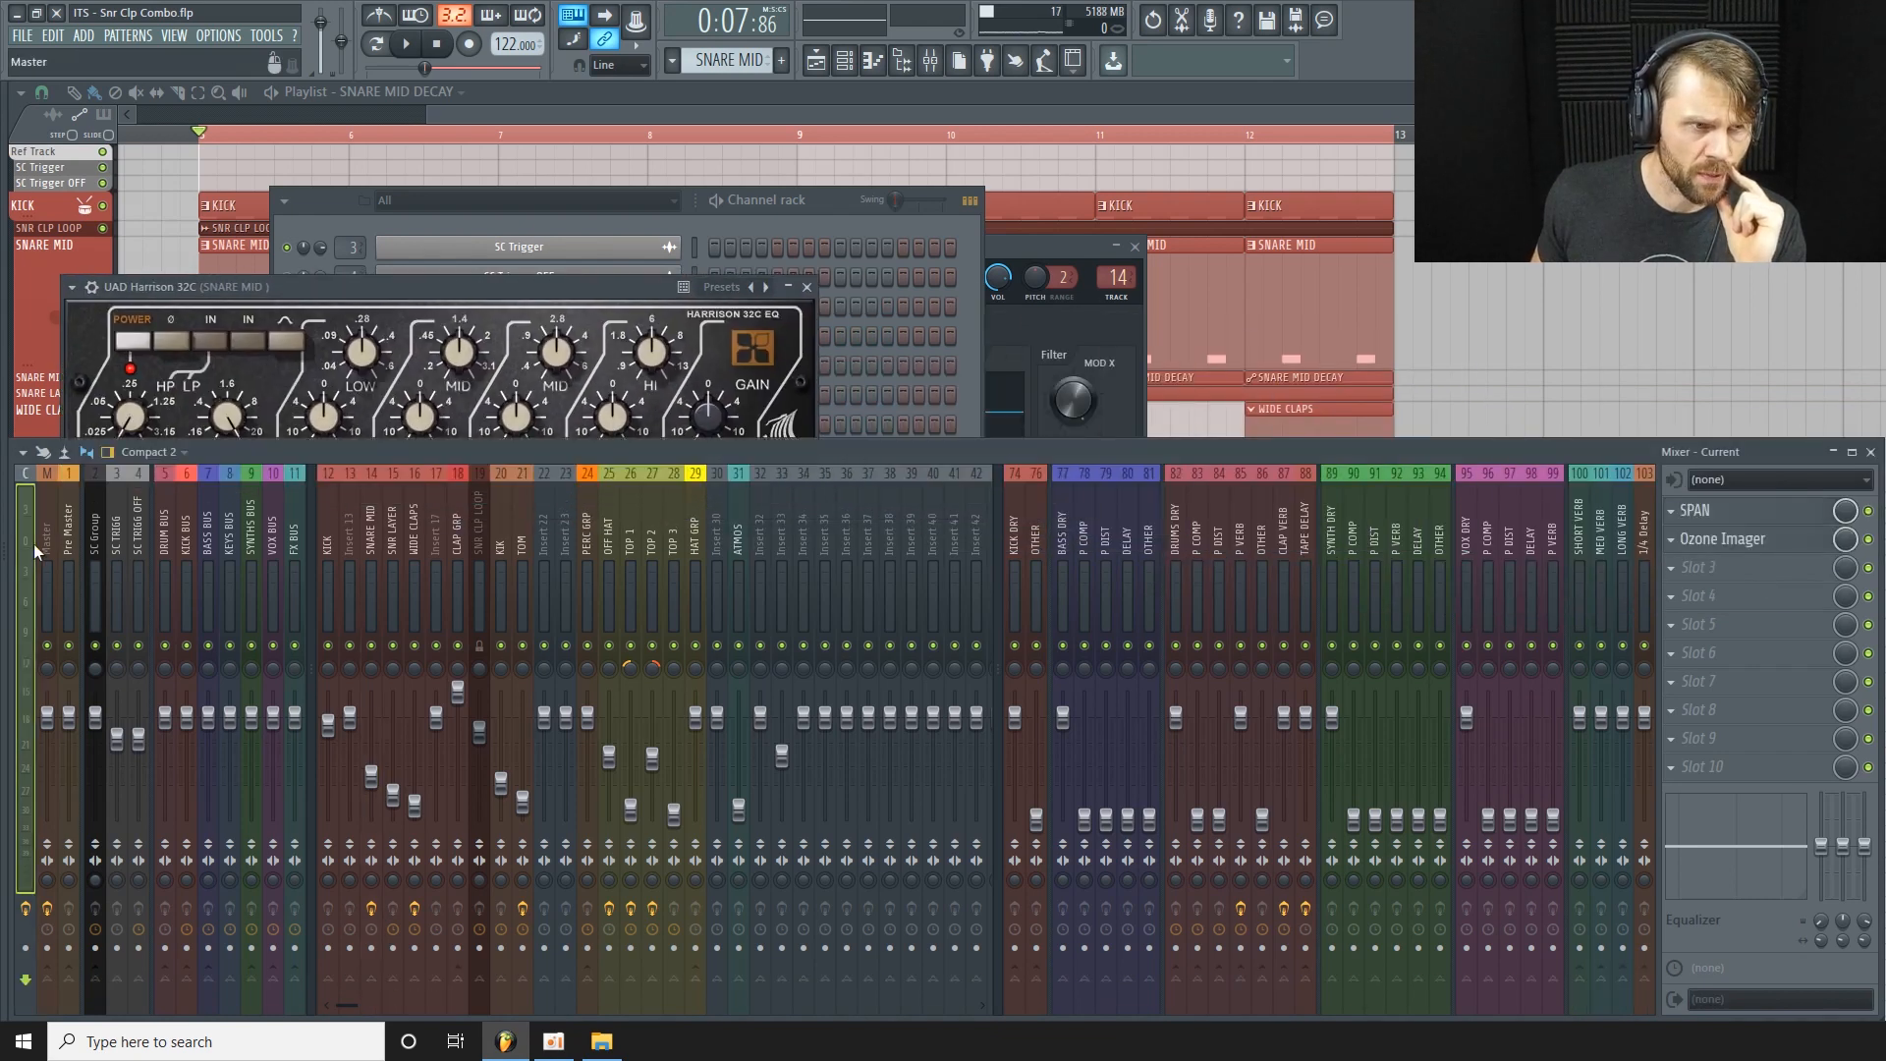
click(1744, 518)
drag(1733, 177, 1283, 337)
key(space)
click(372, 532)
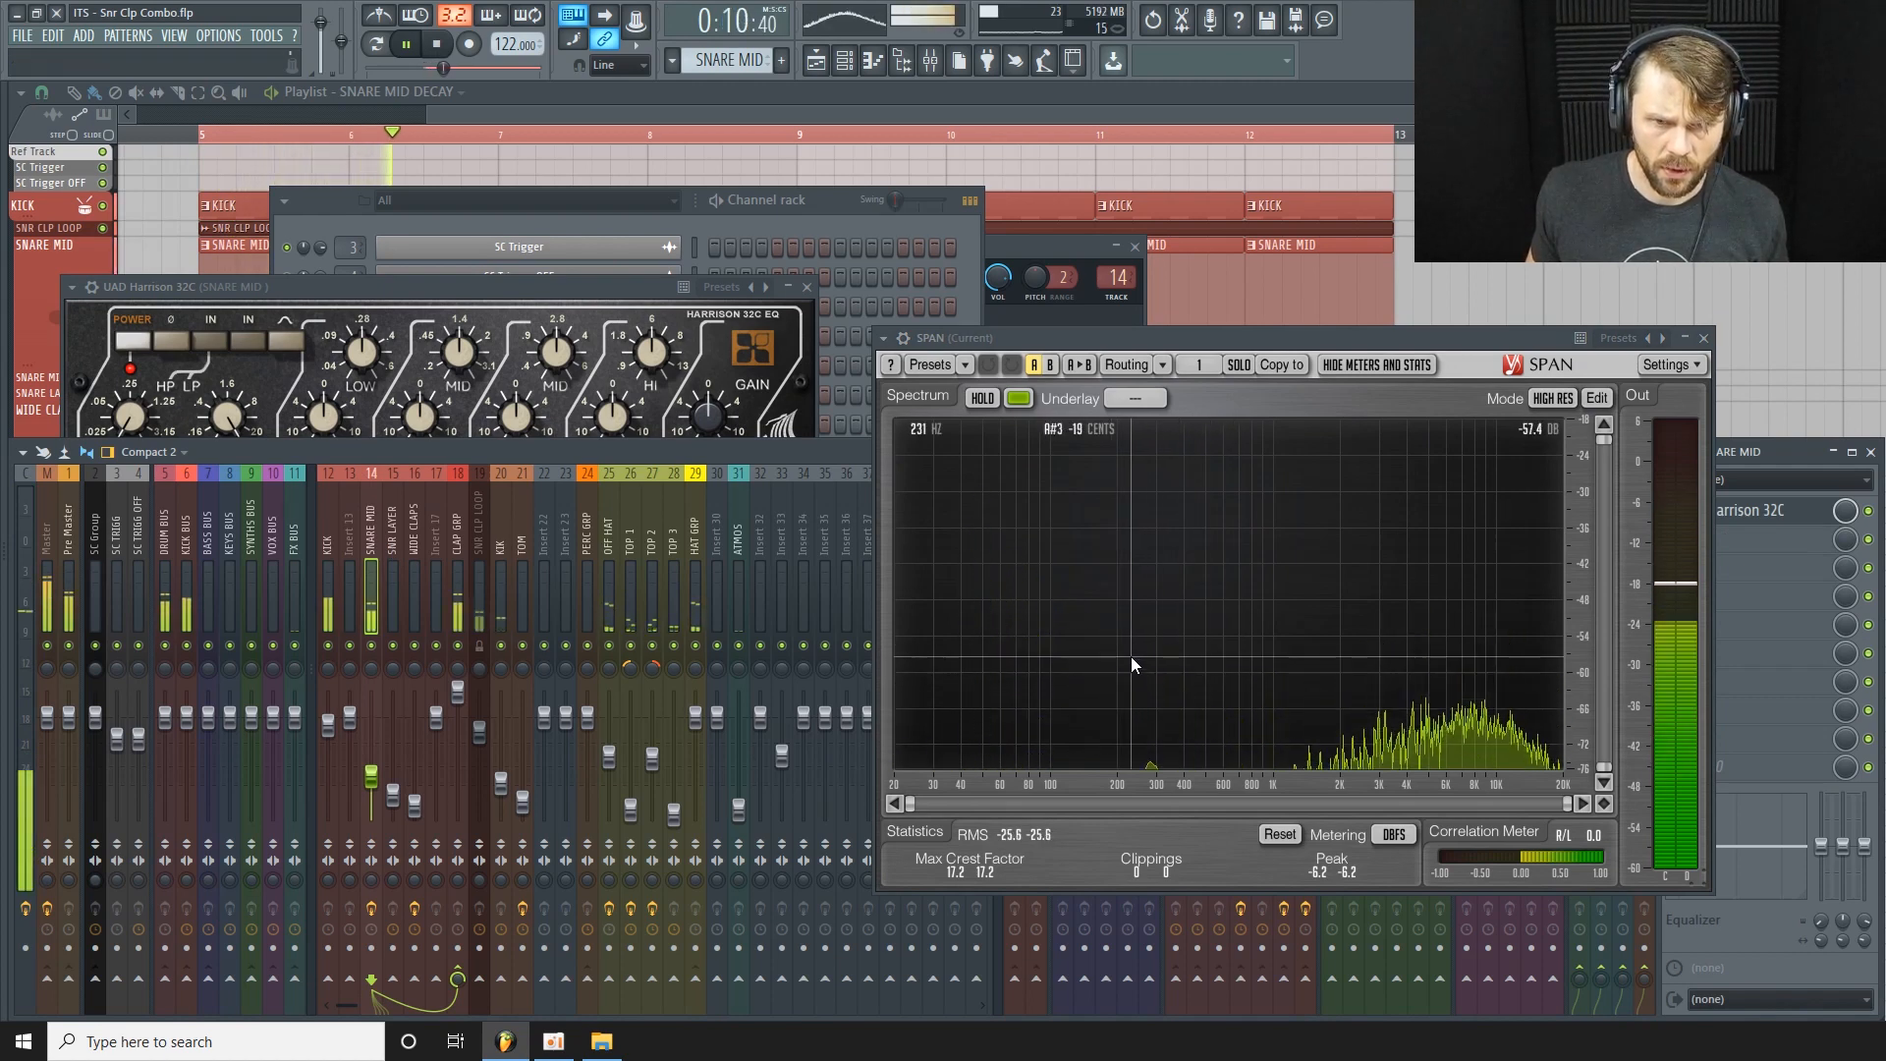
click(984, 398)
key(space)
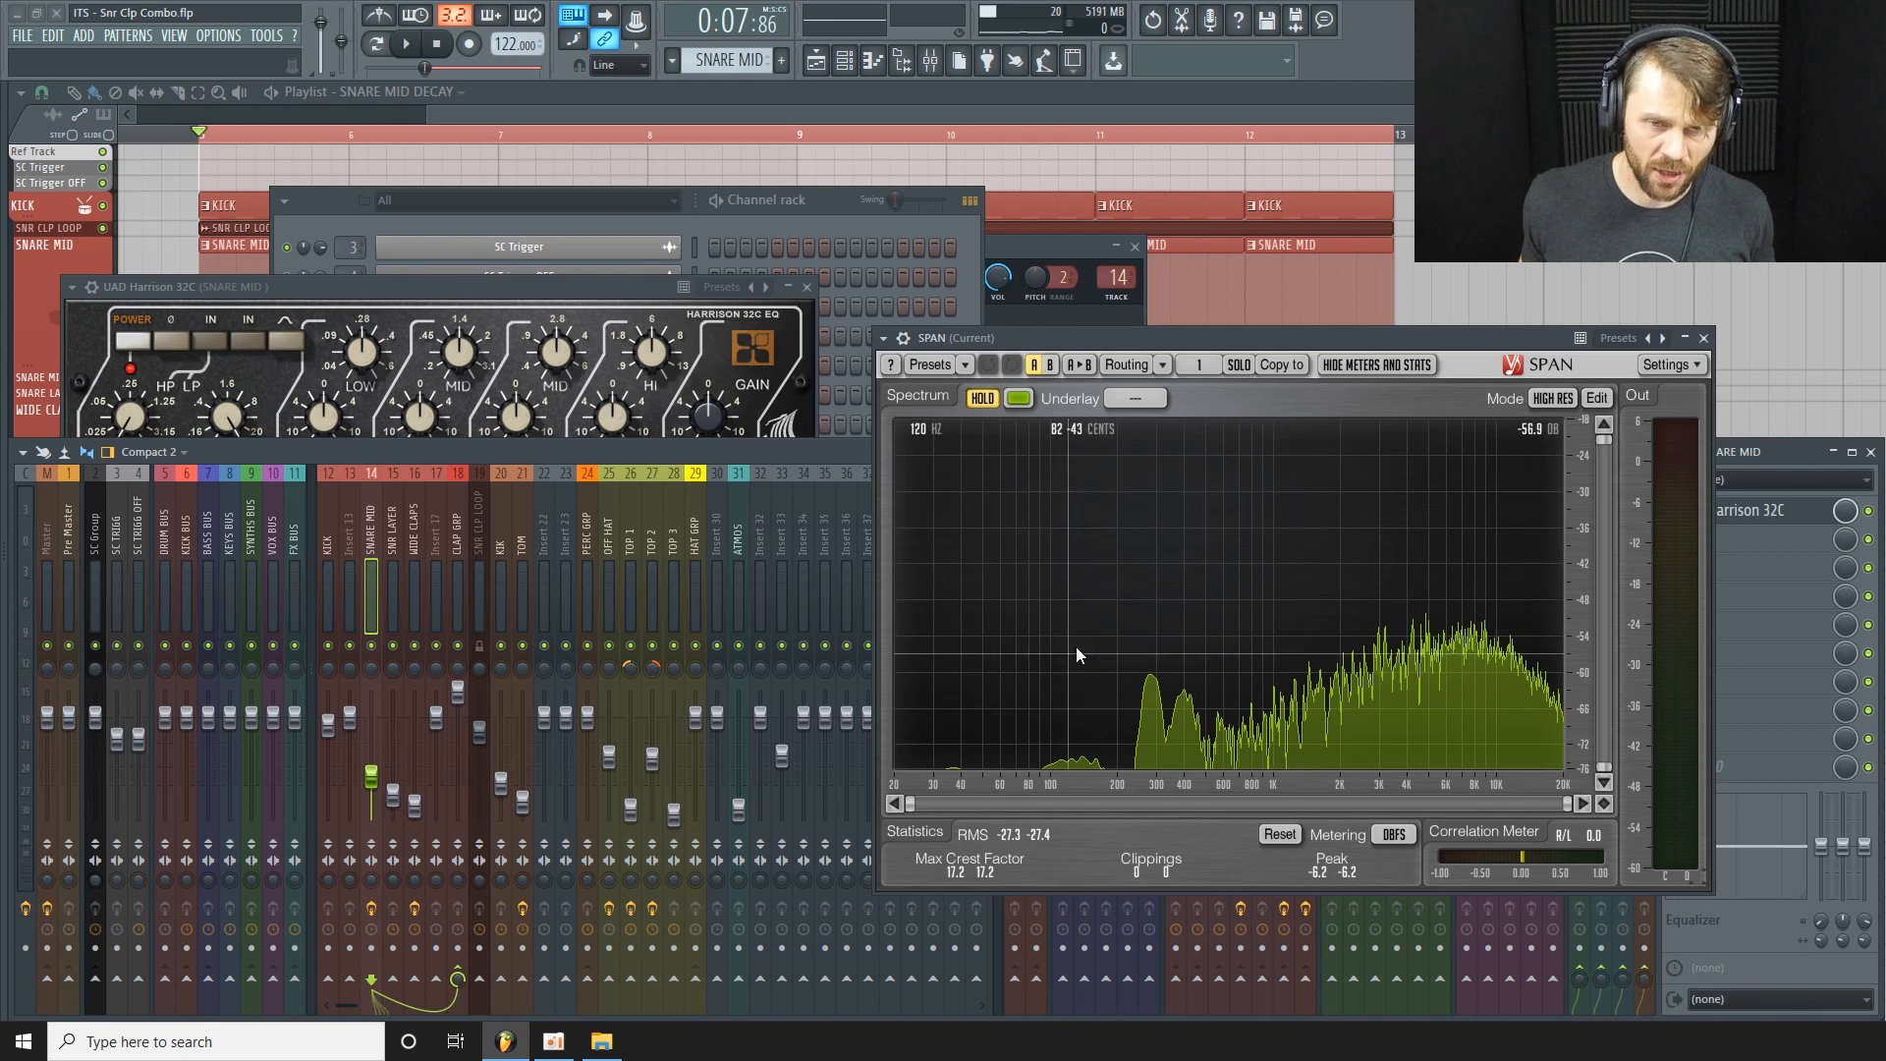
drag(457, 286, 505, 282)
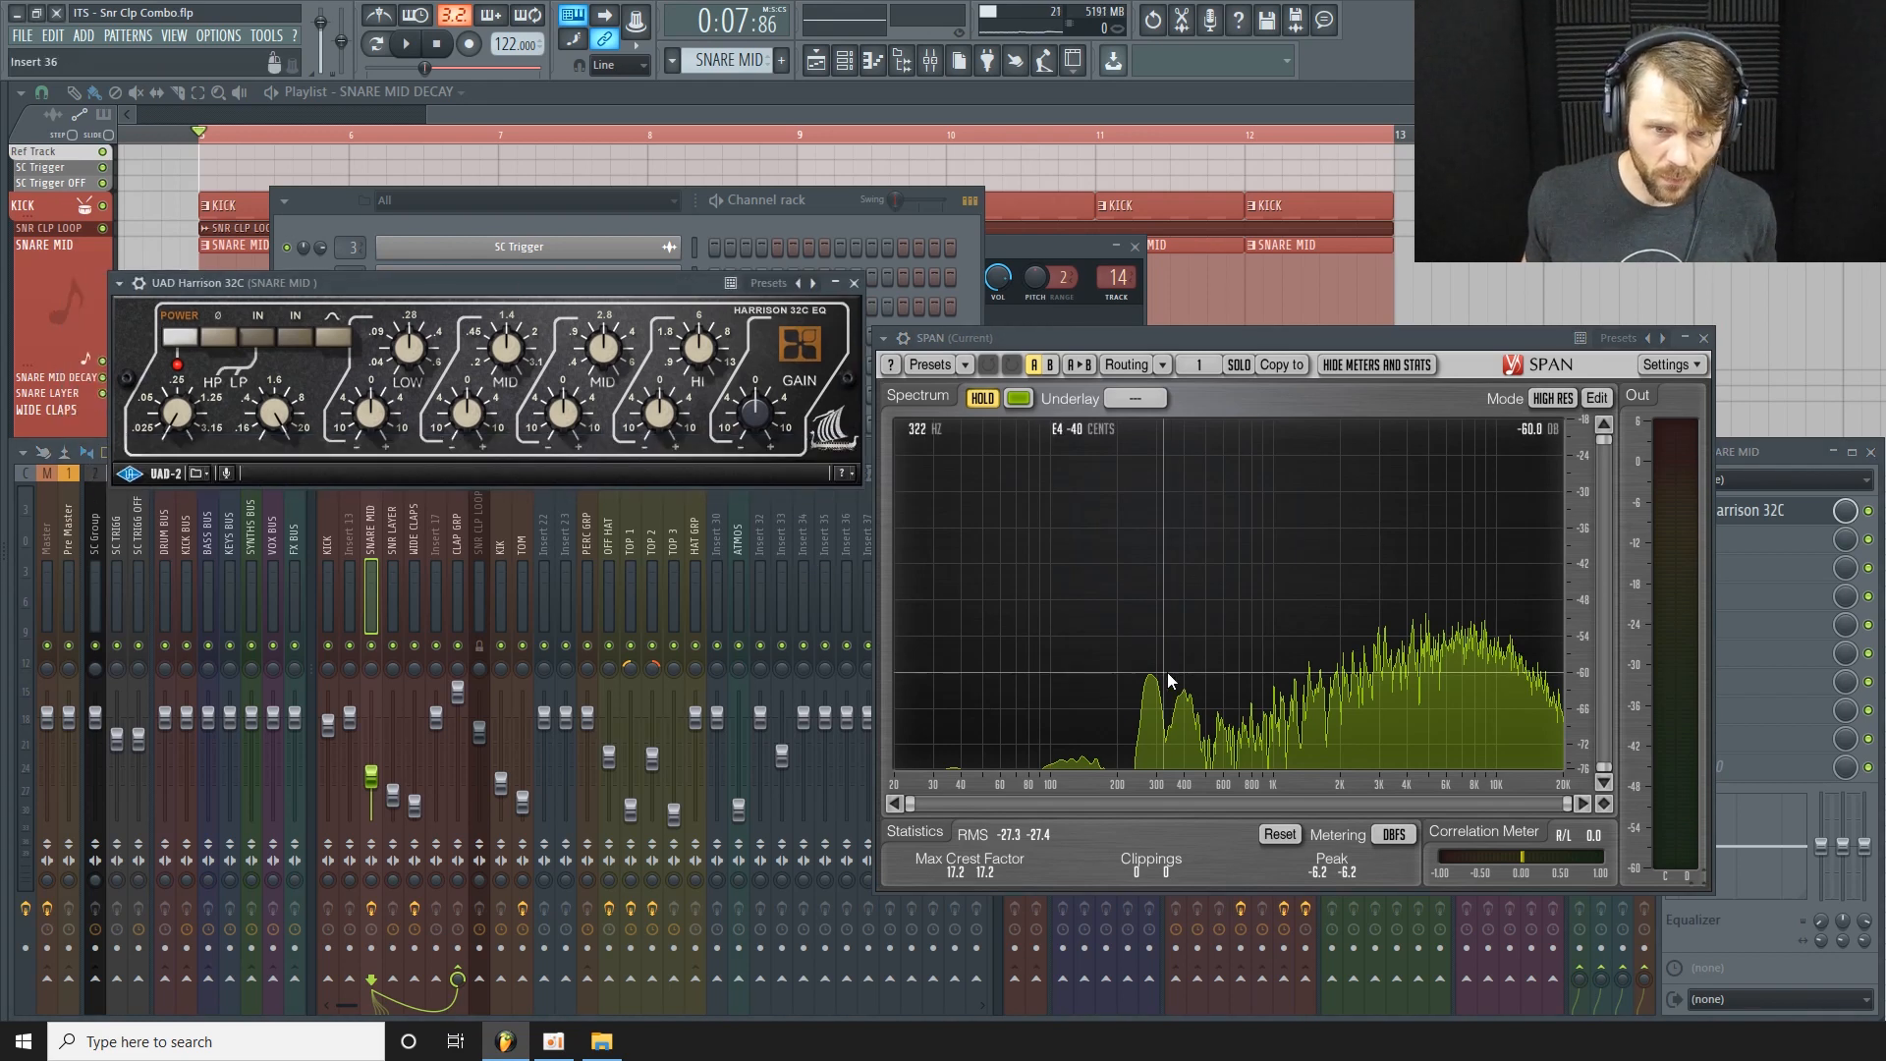
click(1704, 337)
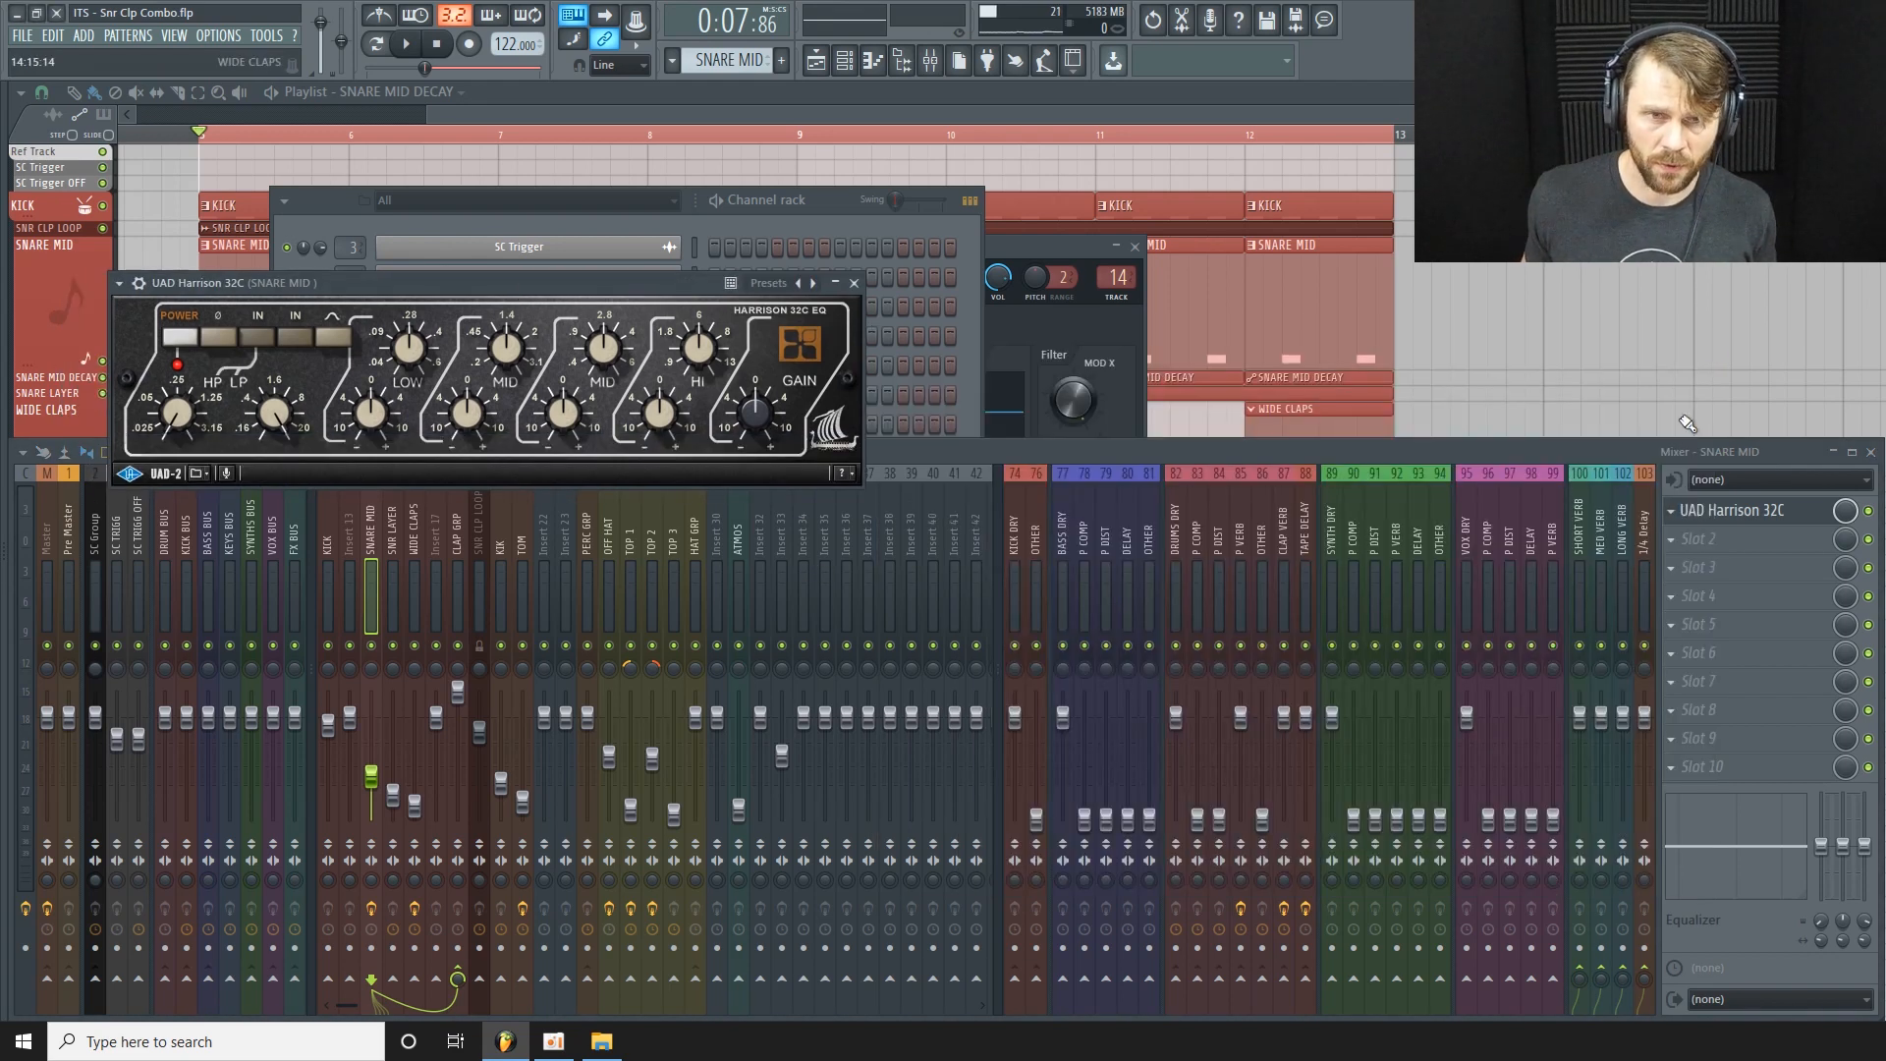
Set the Harrison 32C high-pass filter to 259 Hz, check it during playback and close the EQ.
drag(422, 283, 432, 299)
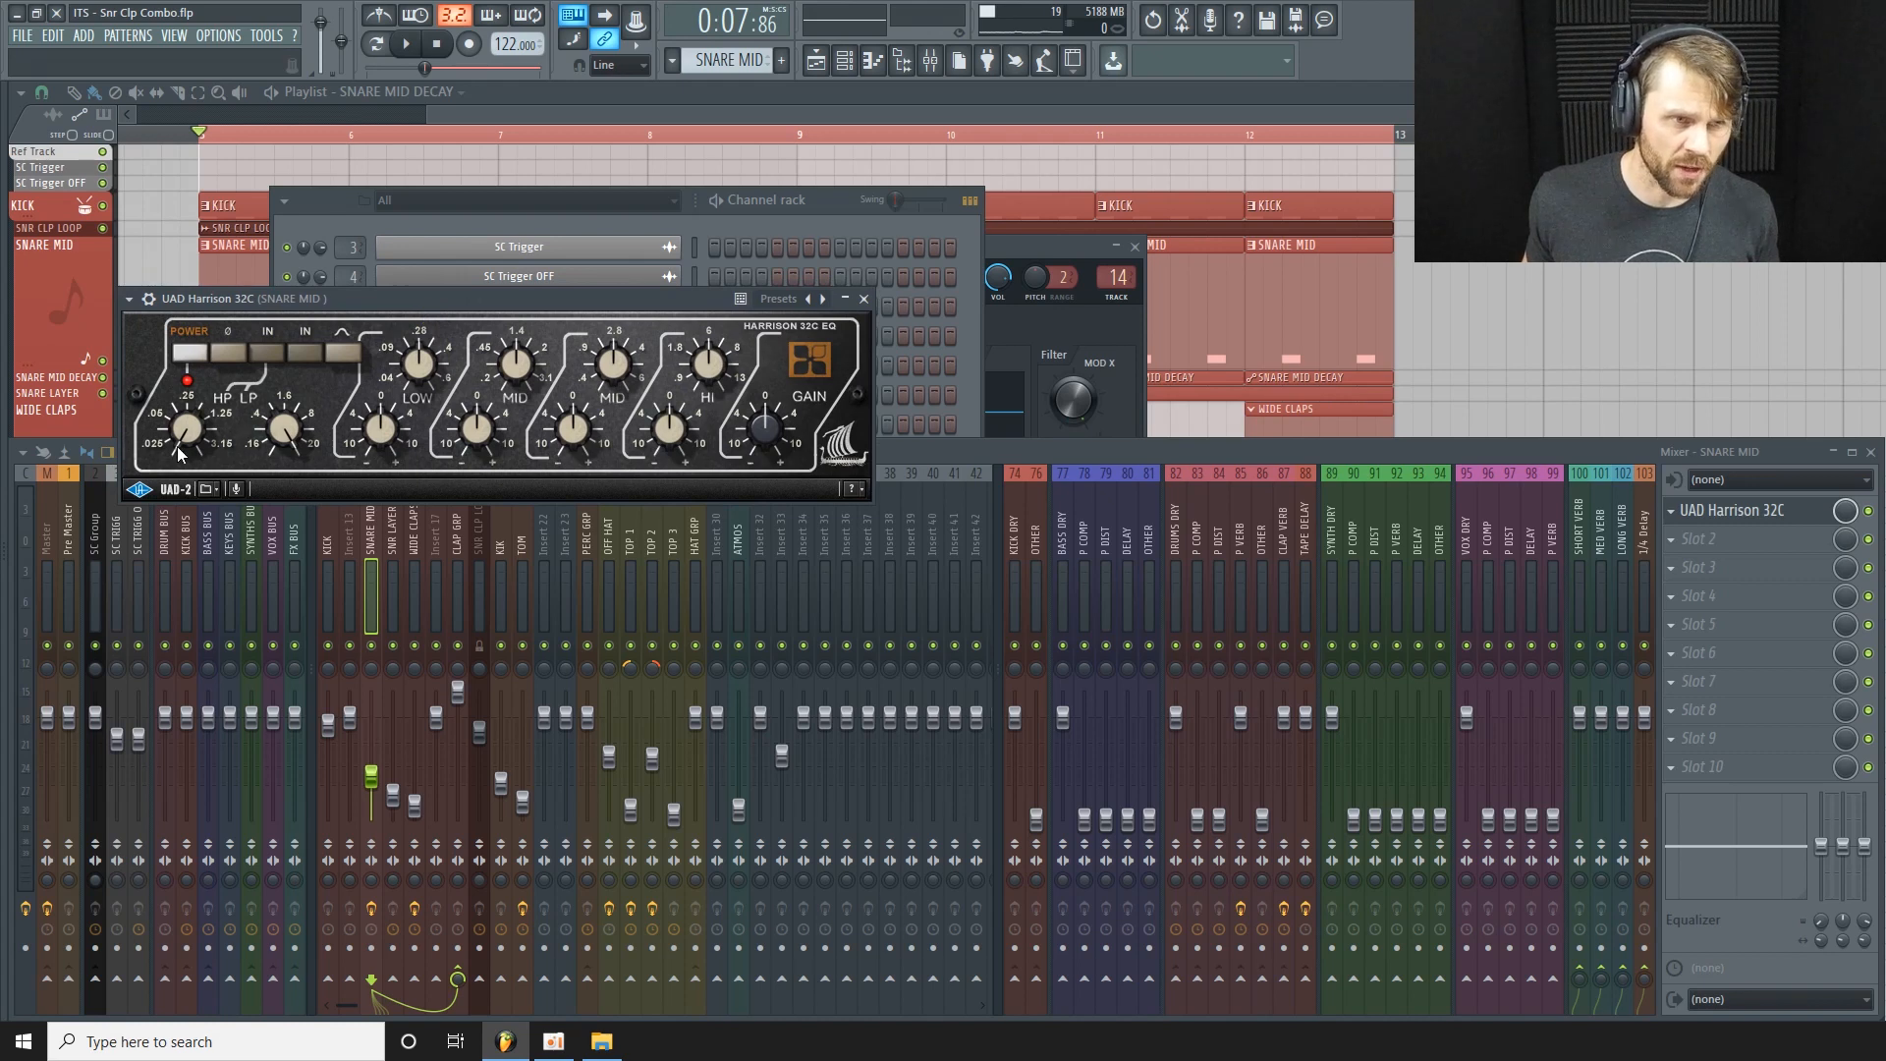
key(space)
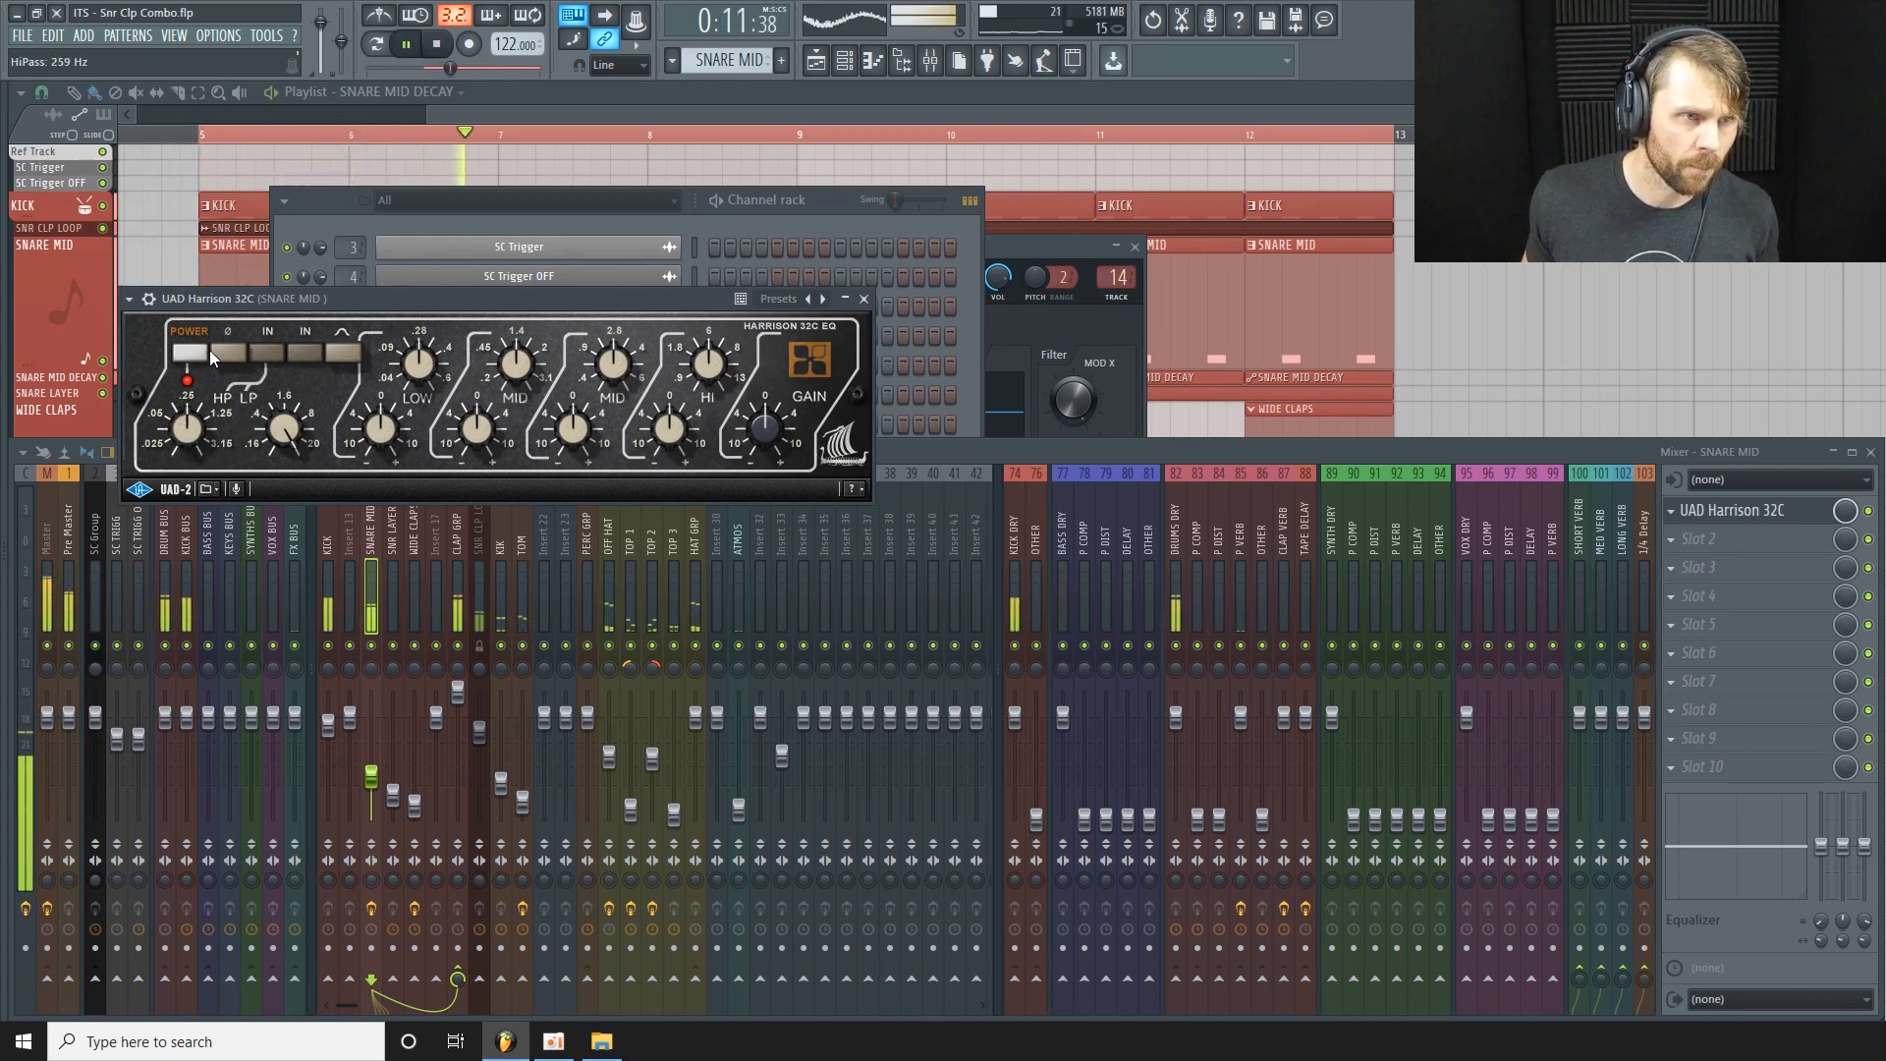
click(864, 299)
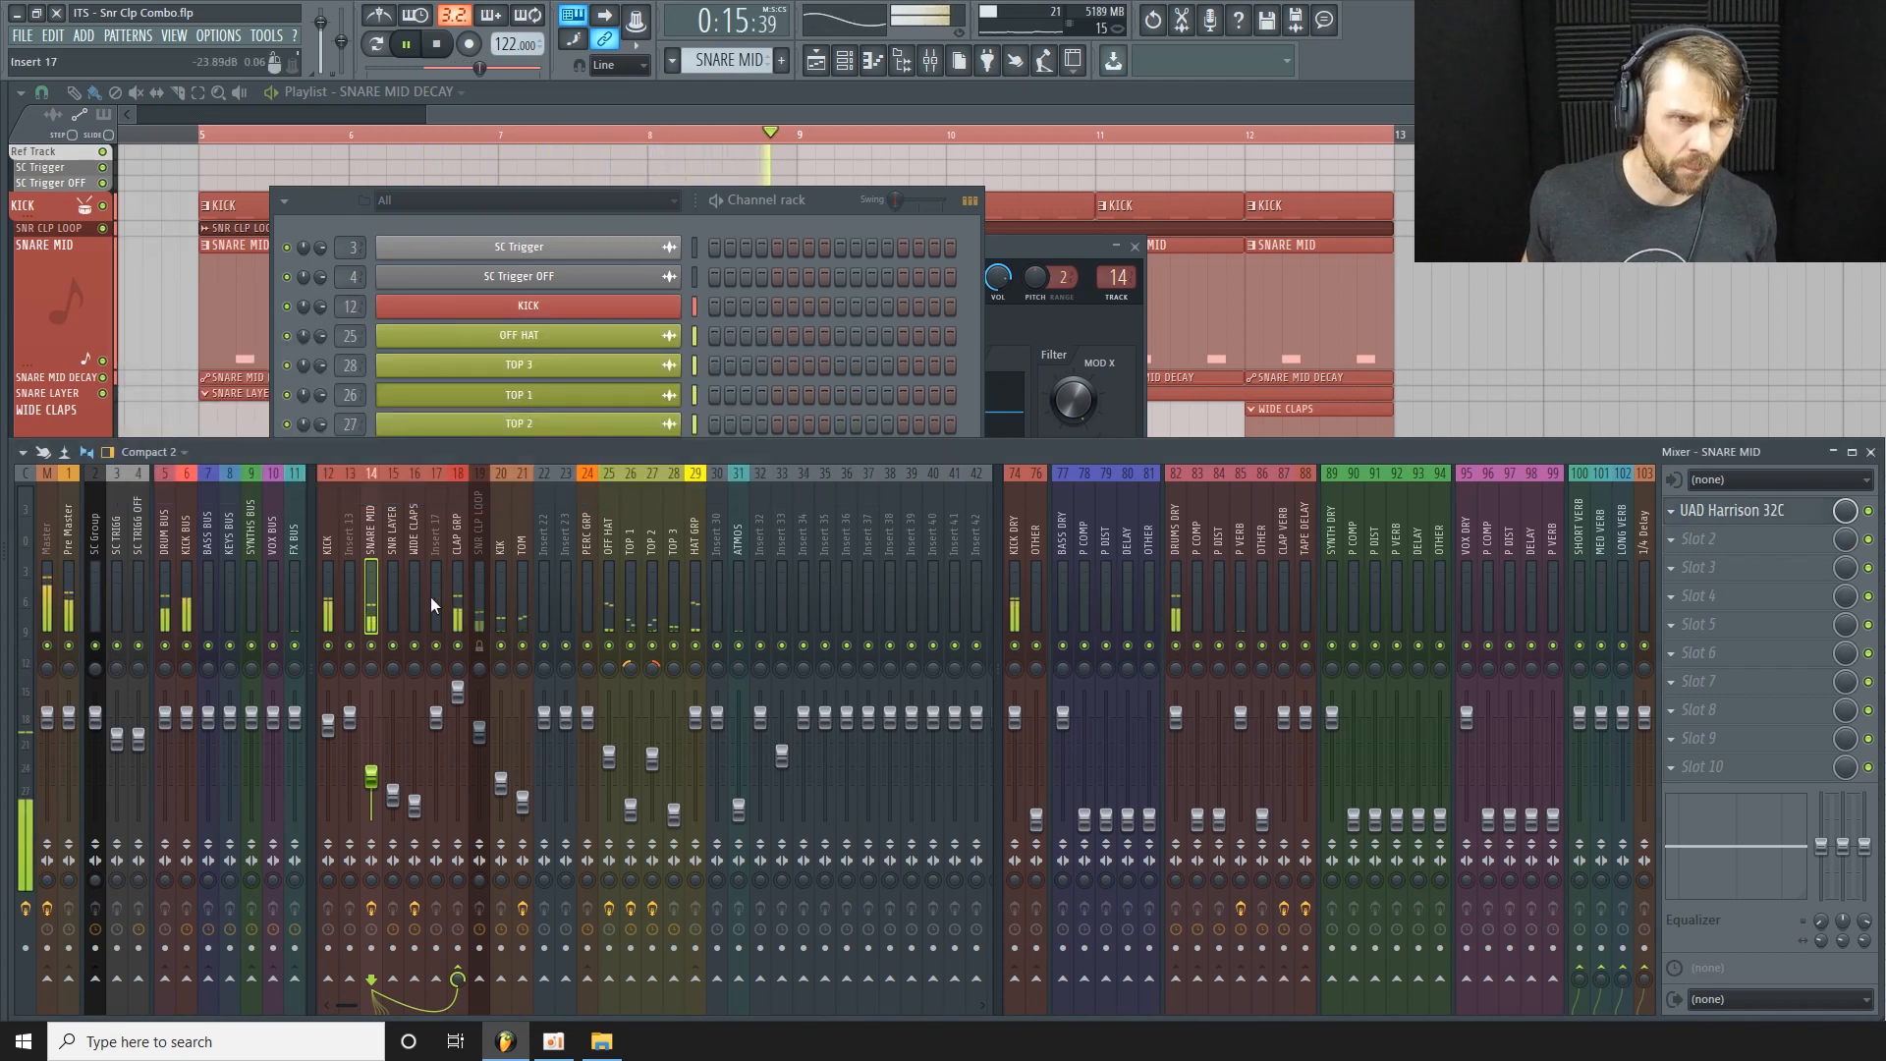
key(space)
Collapse the SNARE MID track to minimum height and enlarge the SNARE LAYER track in the playlist.
click(813, 97)
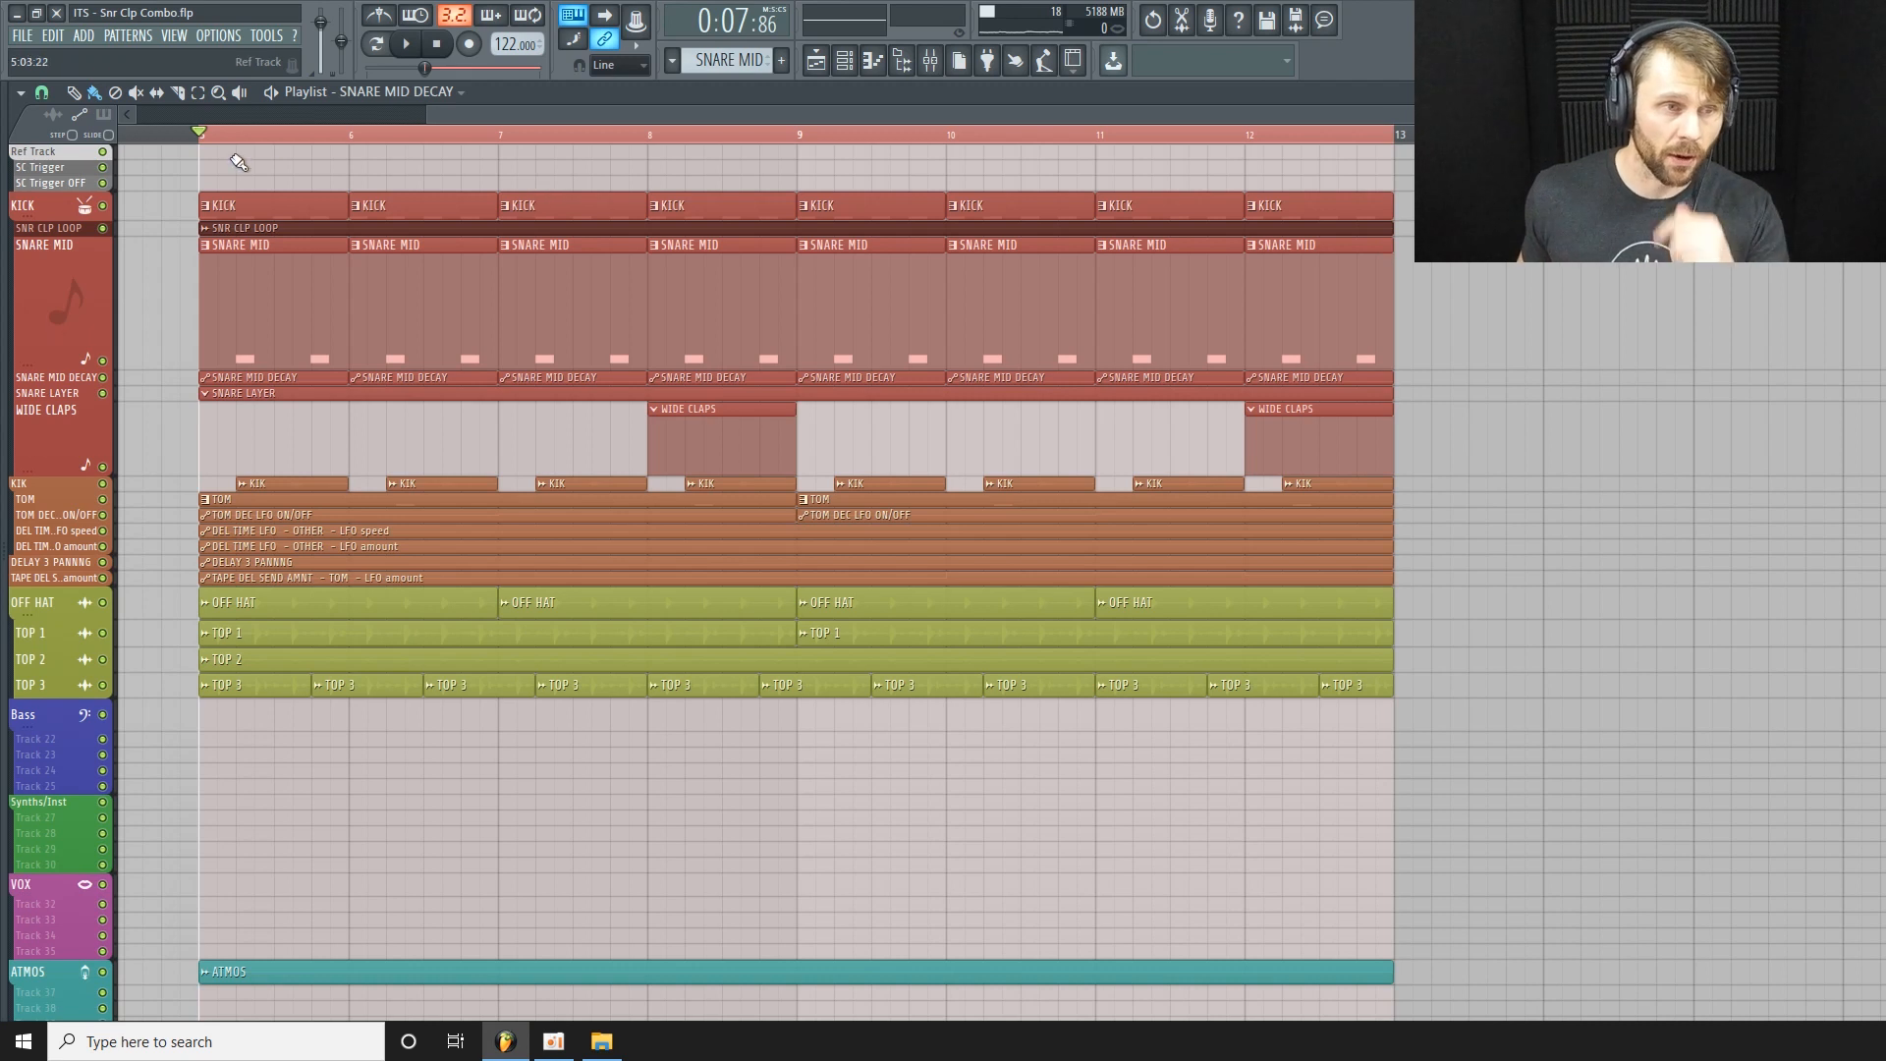
drag(72, 369, 77, 228)
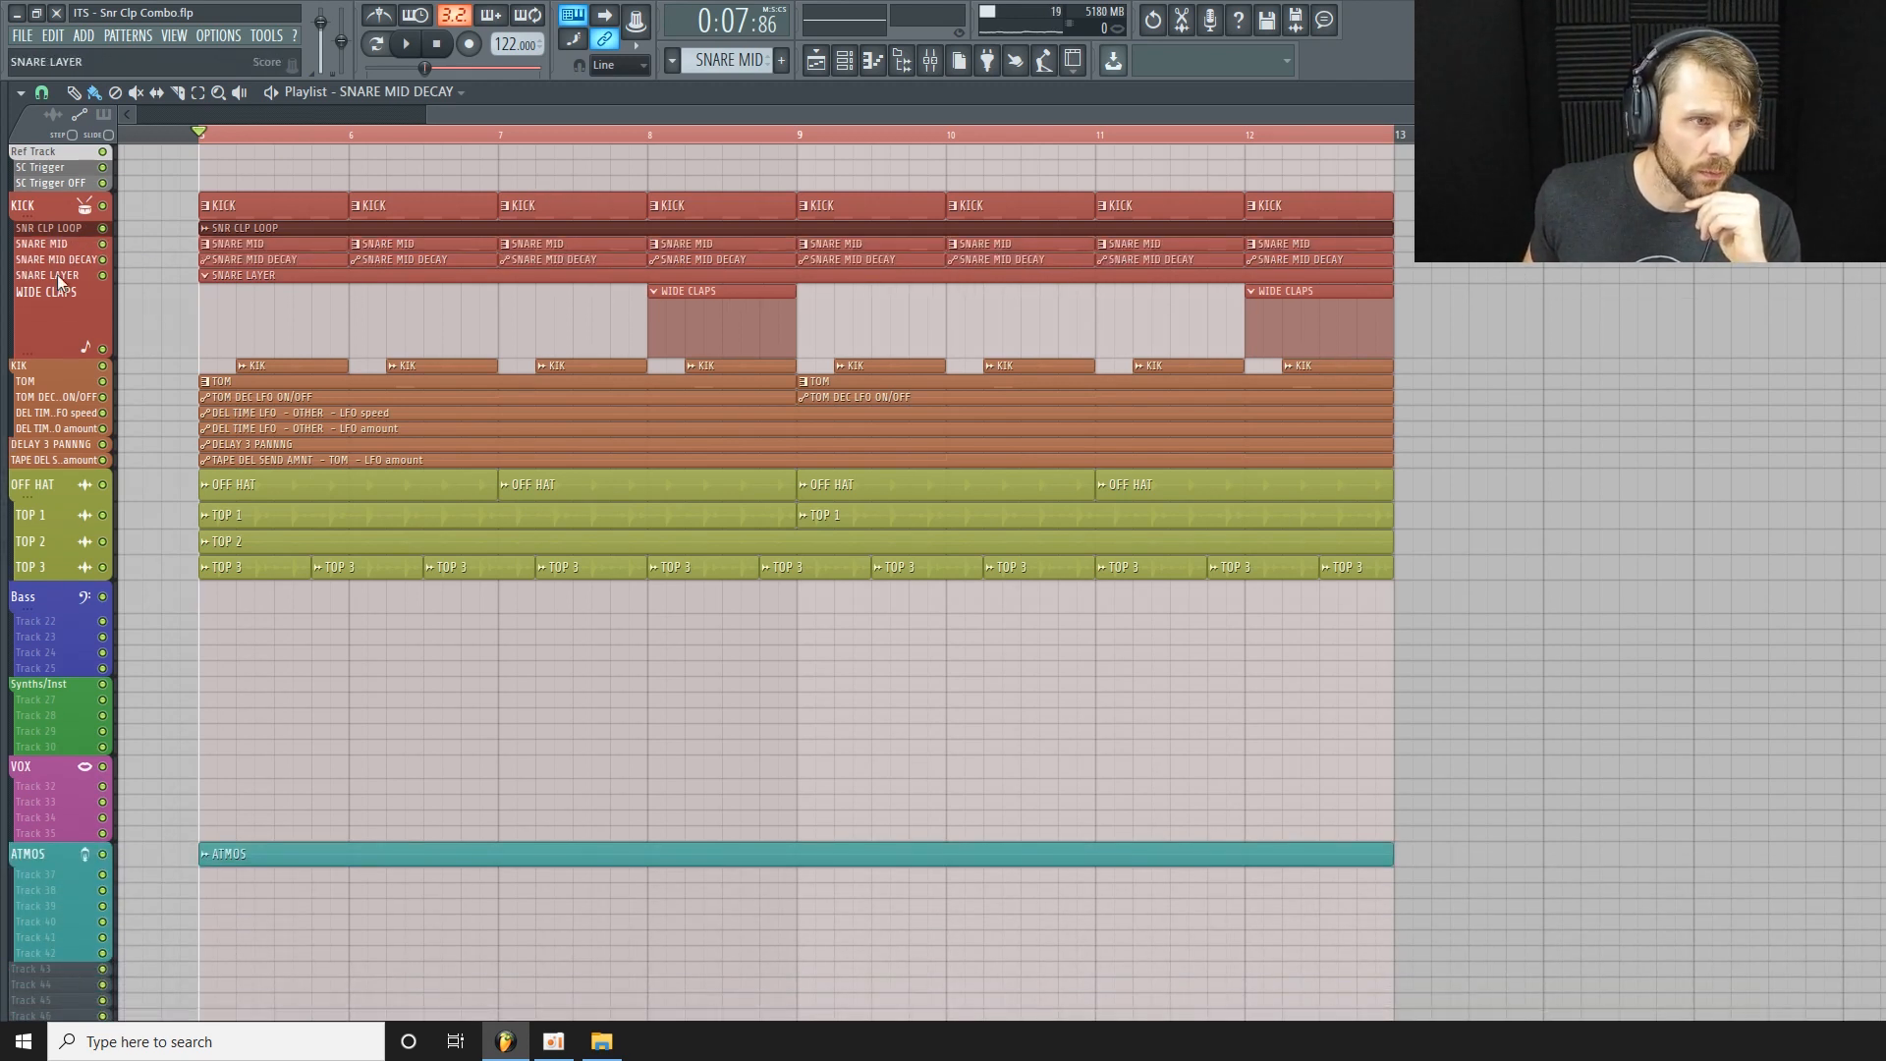
drag(57, 283, 23, 404)
Open the SNARE LAYER channel's DirectWave sampler, show its sample waveform and audition the SNARE64 sample repeatedly.
key(F6)
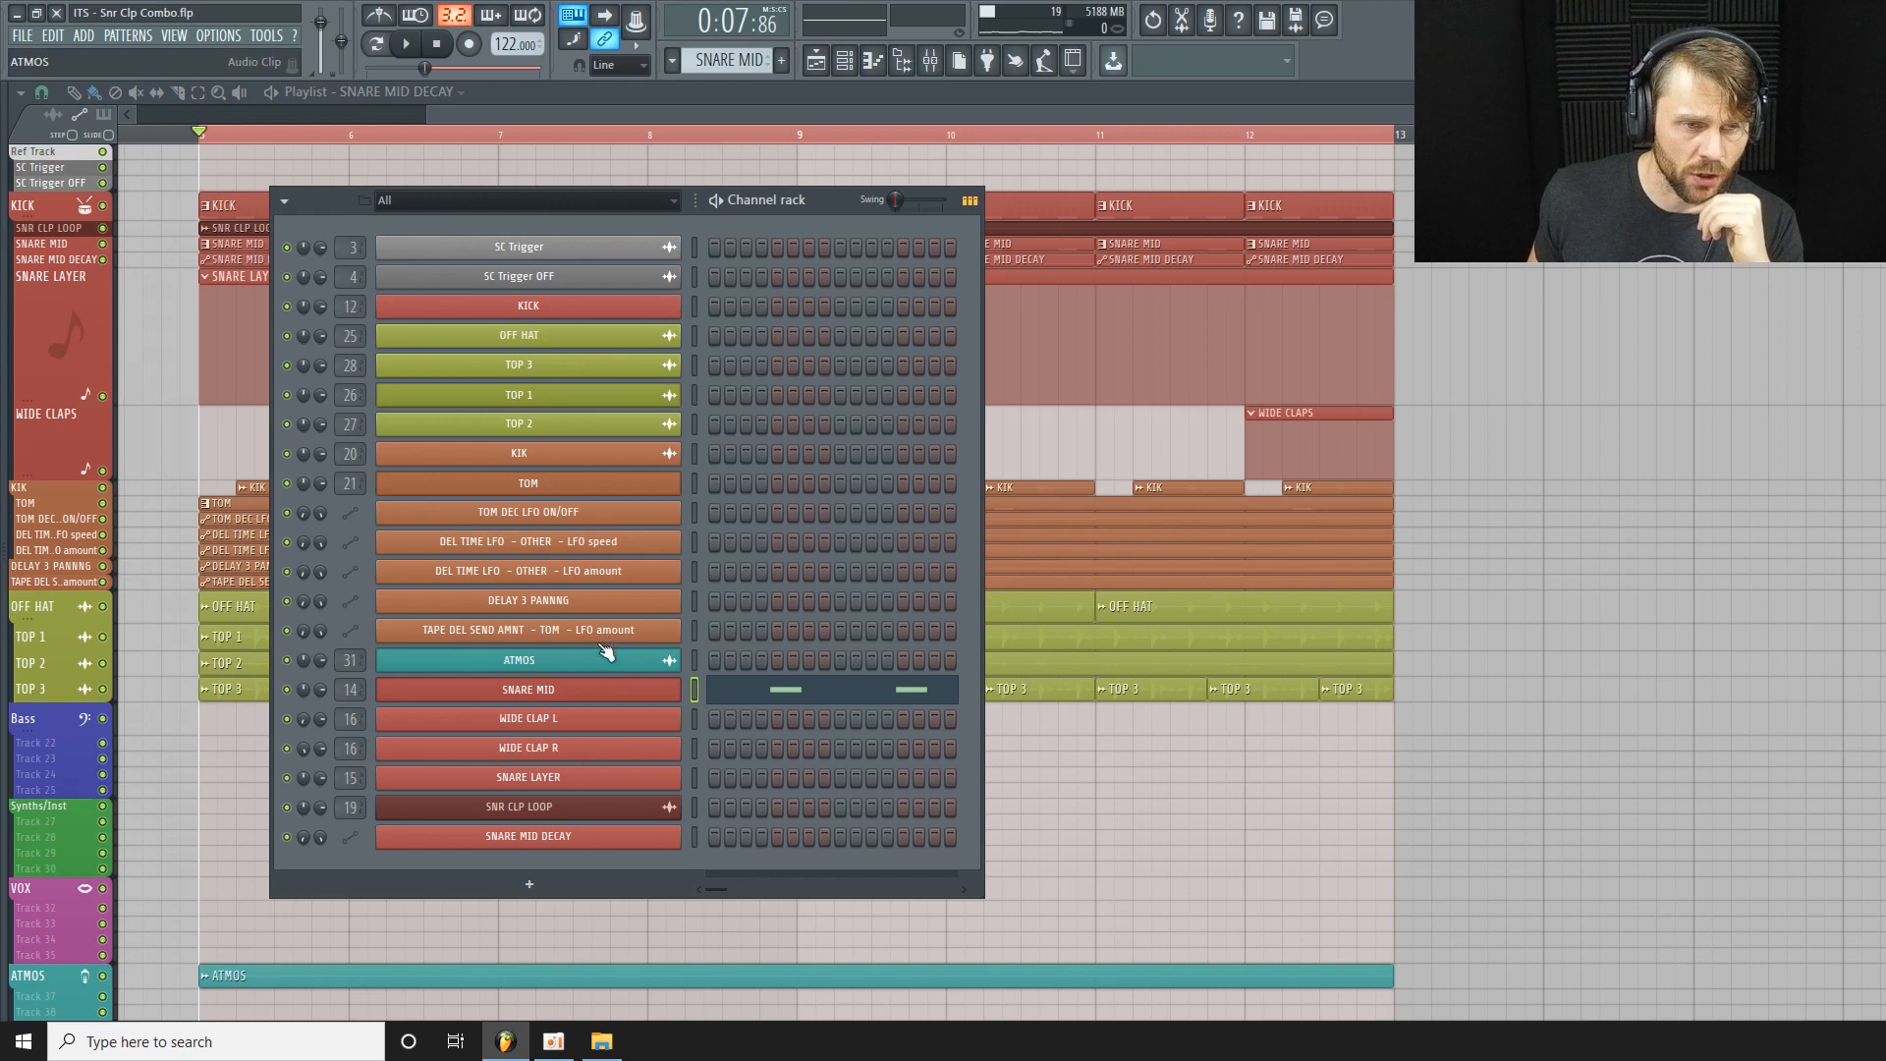
click(594, 785)
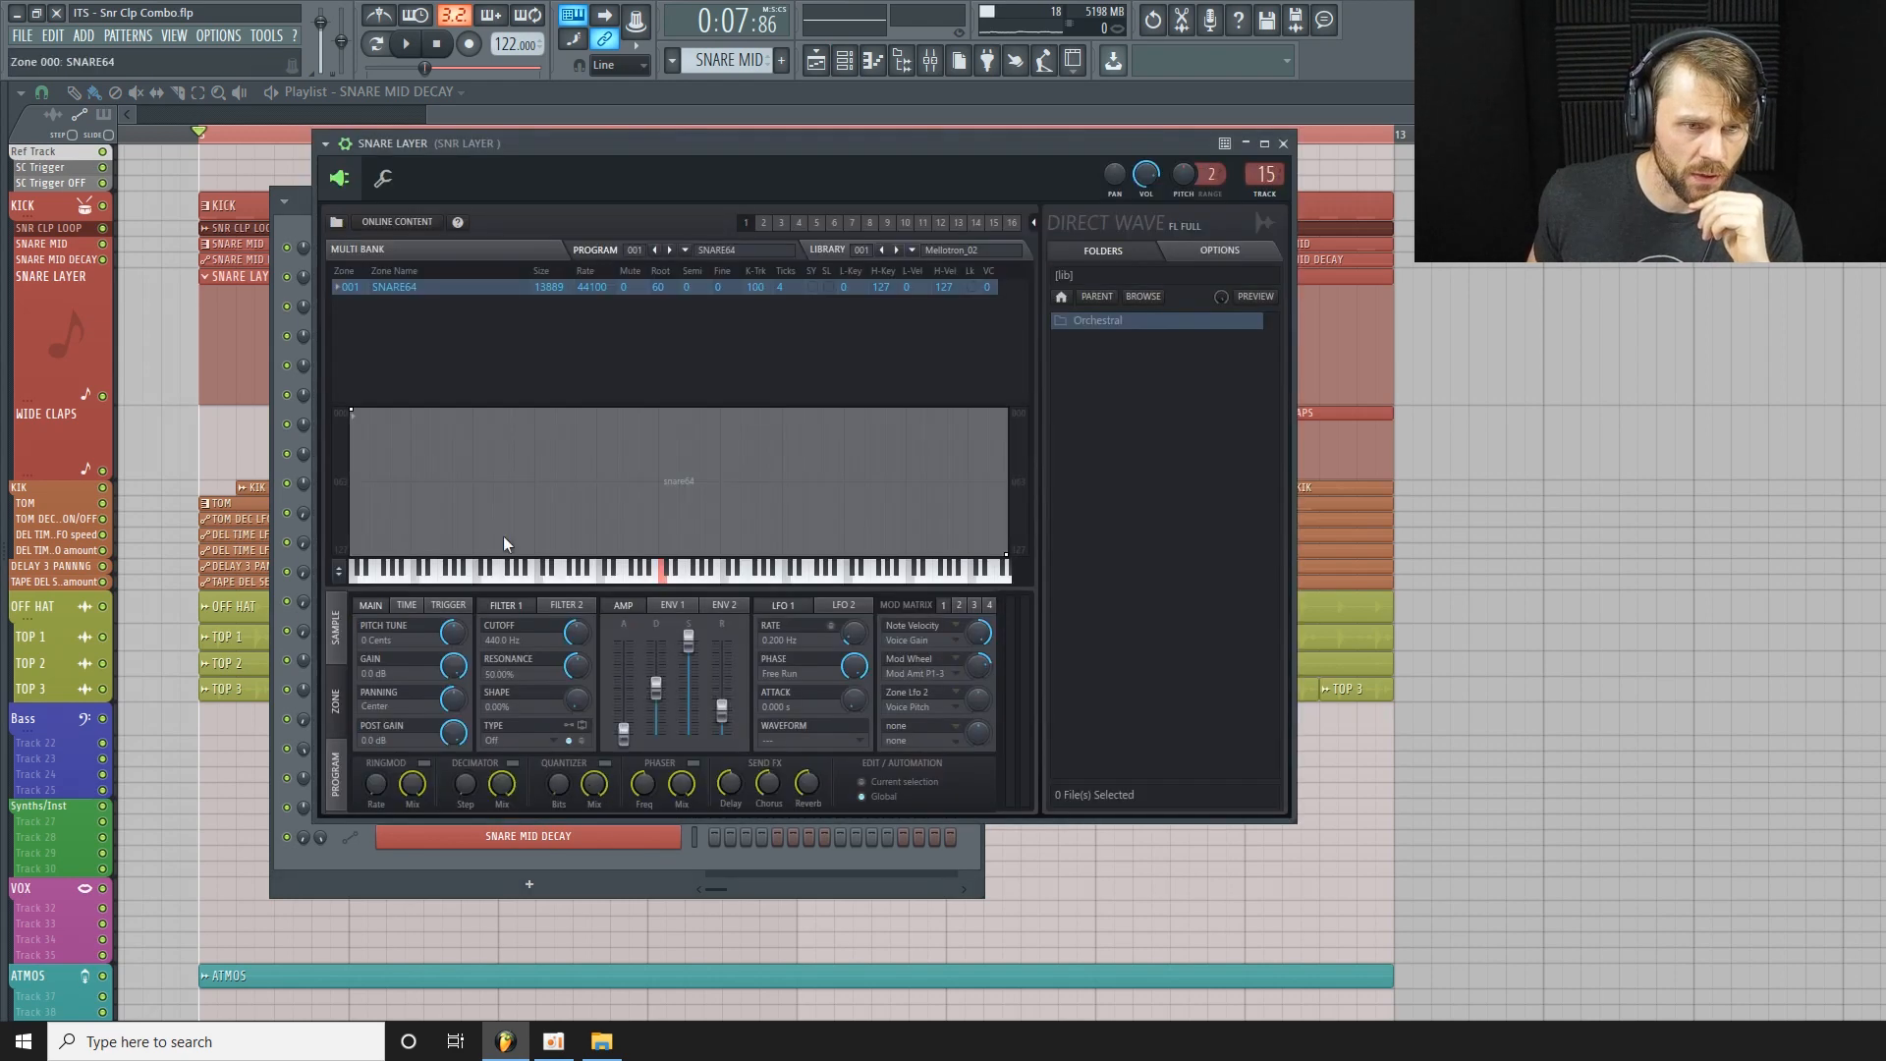
click(337, 628)
key(z)
key(z)
key(z)
key(z)
key(z)
key(z)
key(z)
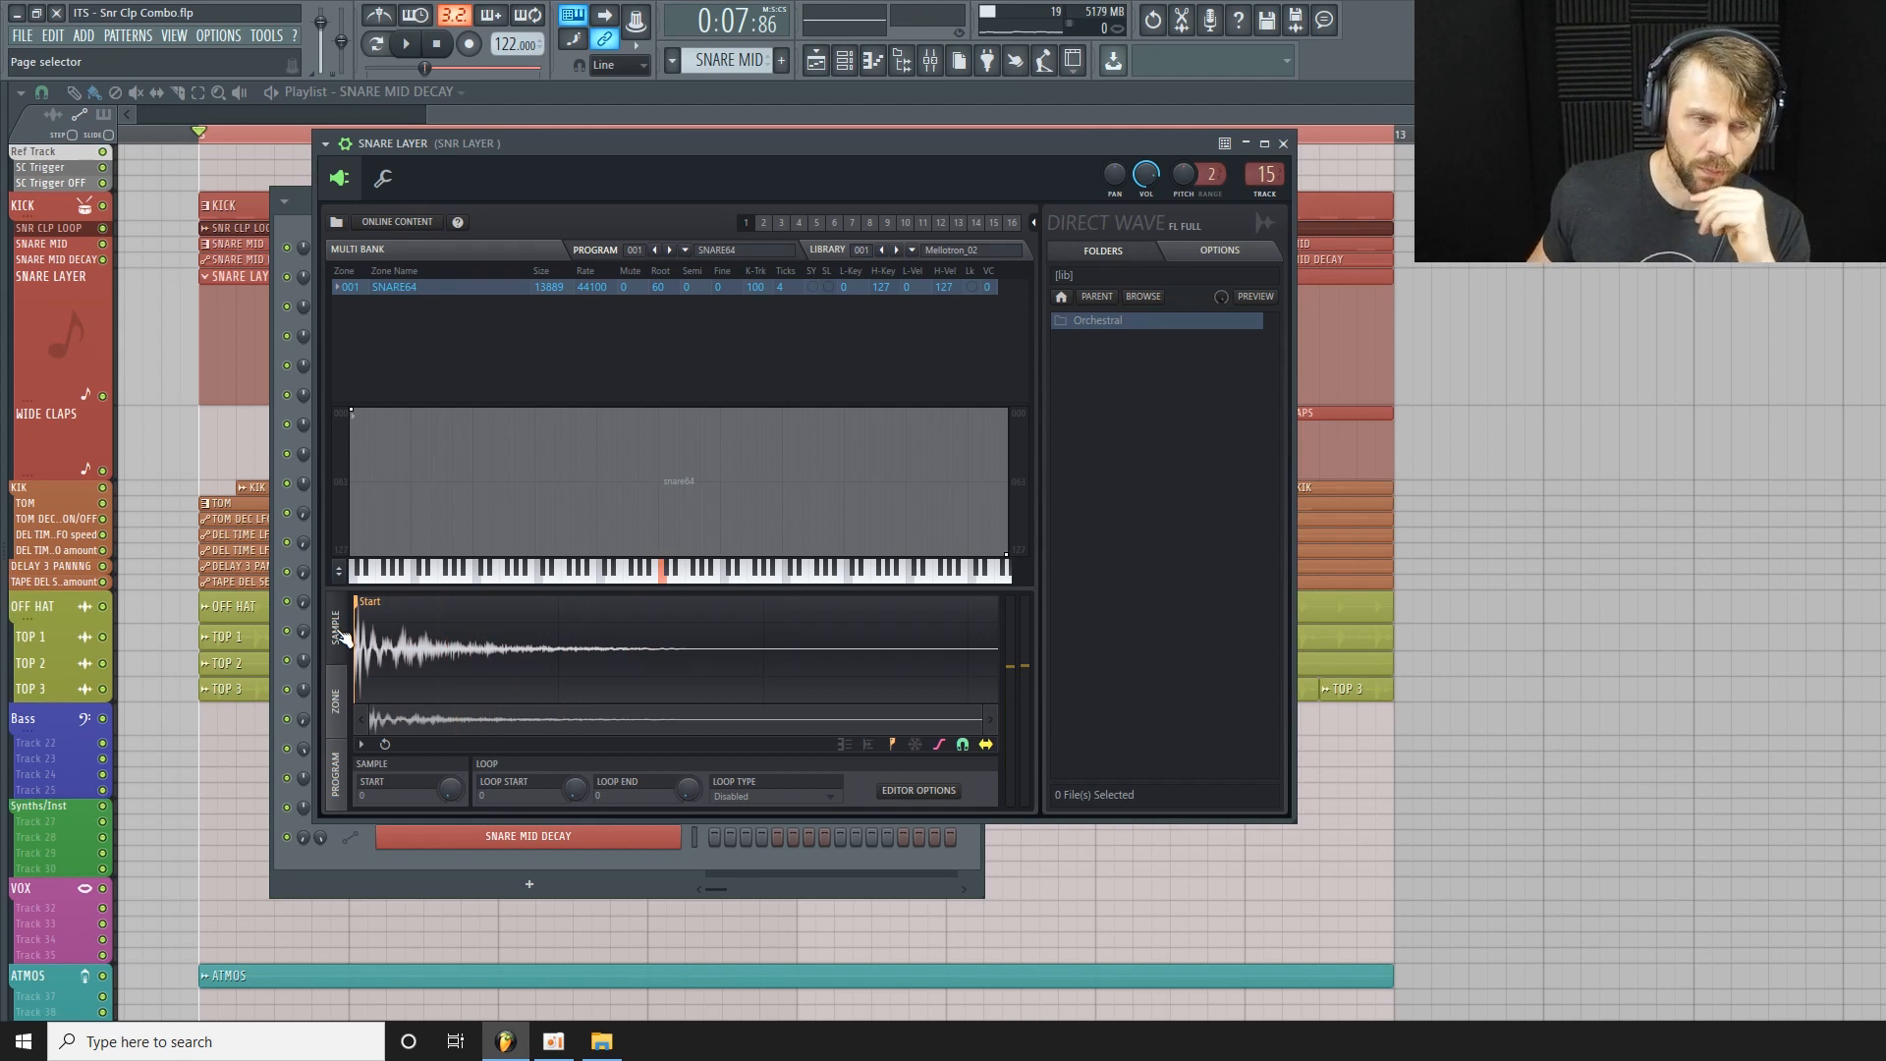
Add C5 notes on beats 2 and 4 of the first bar in the SNARE LAYER pattern.
key(F6)
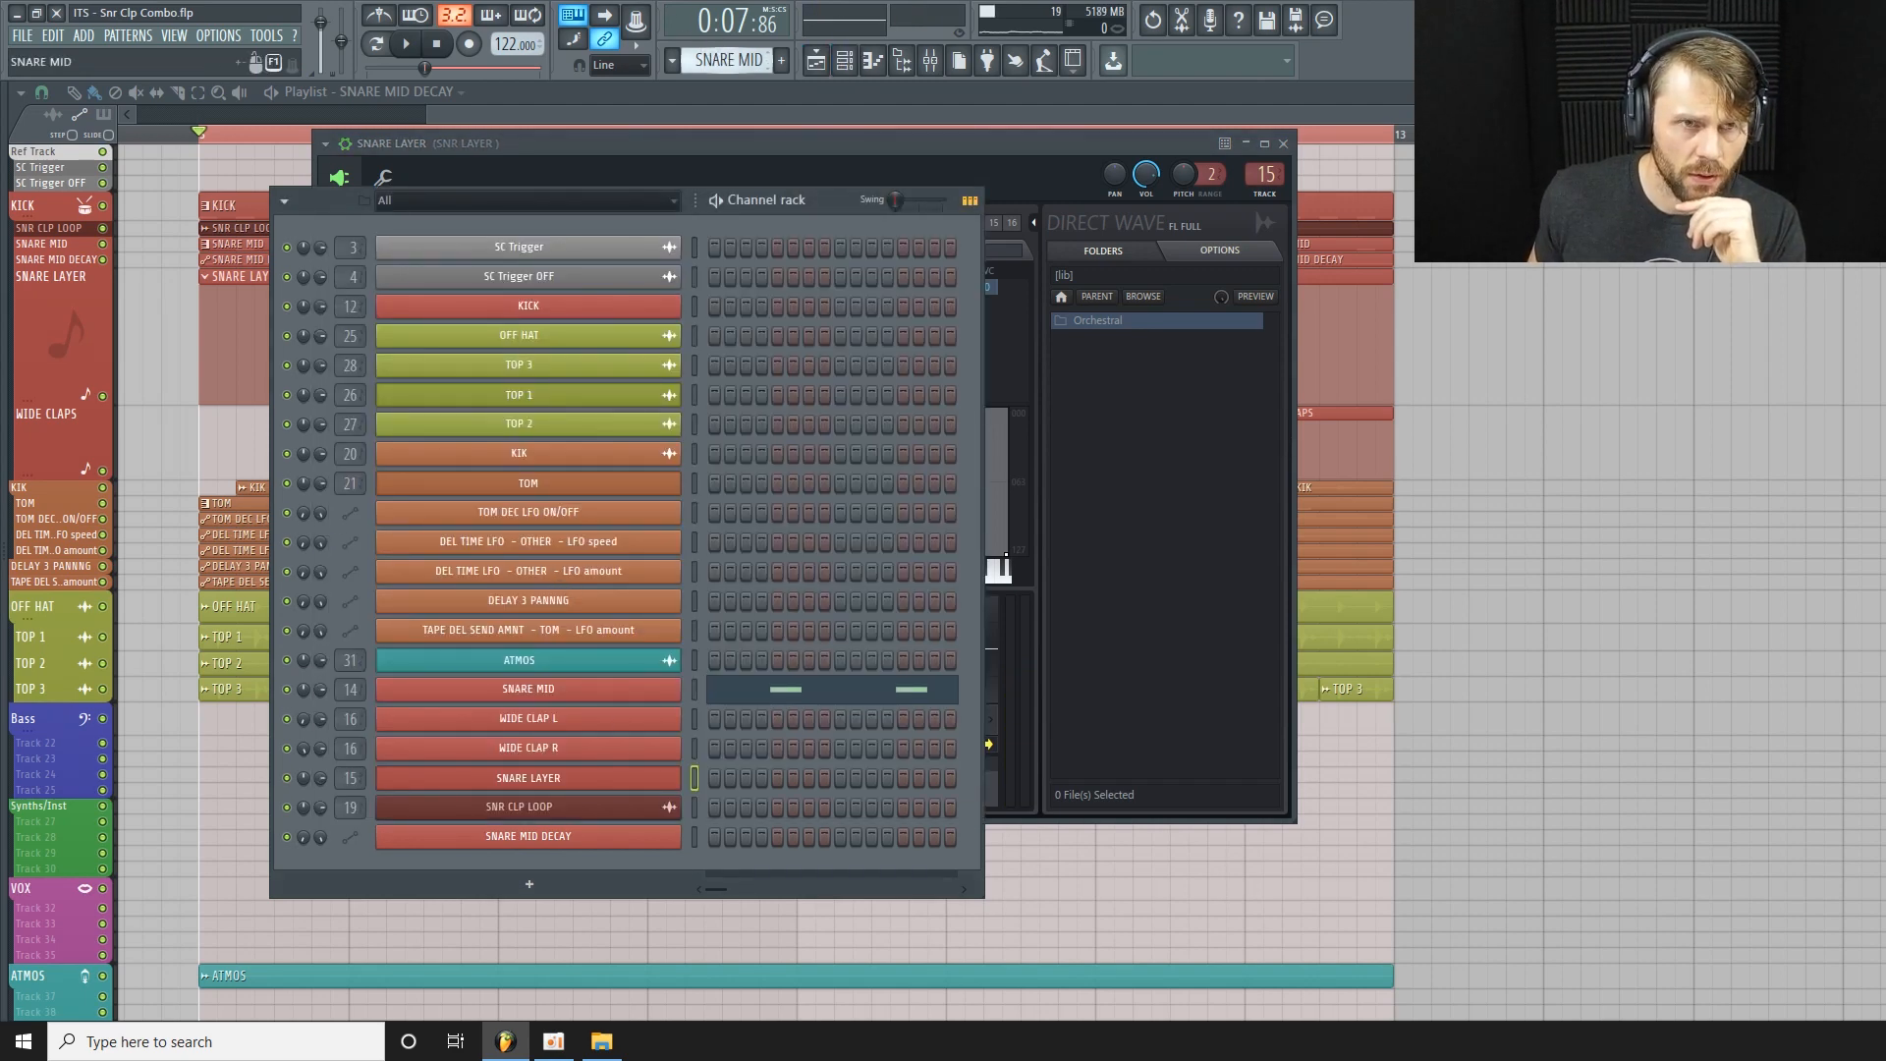
scroll(714, 55, down, 1)
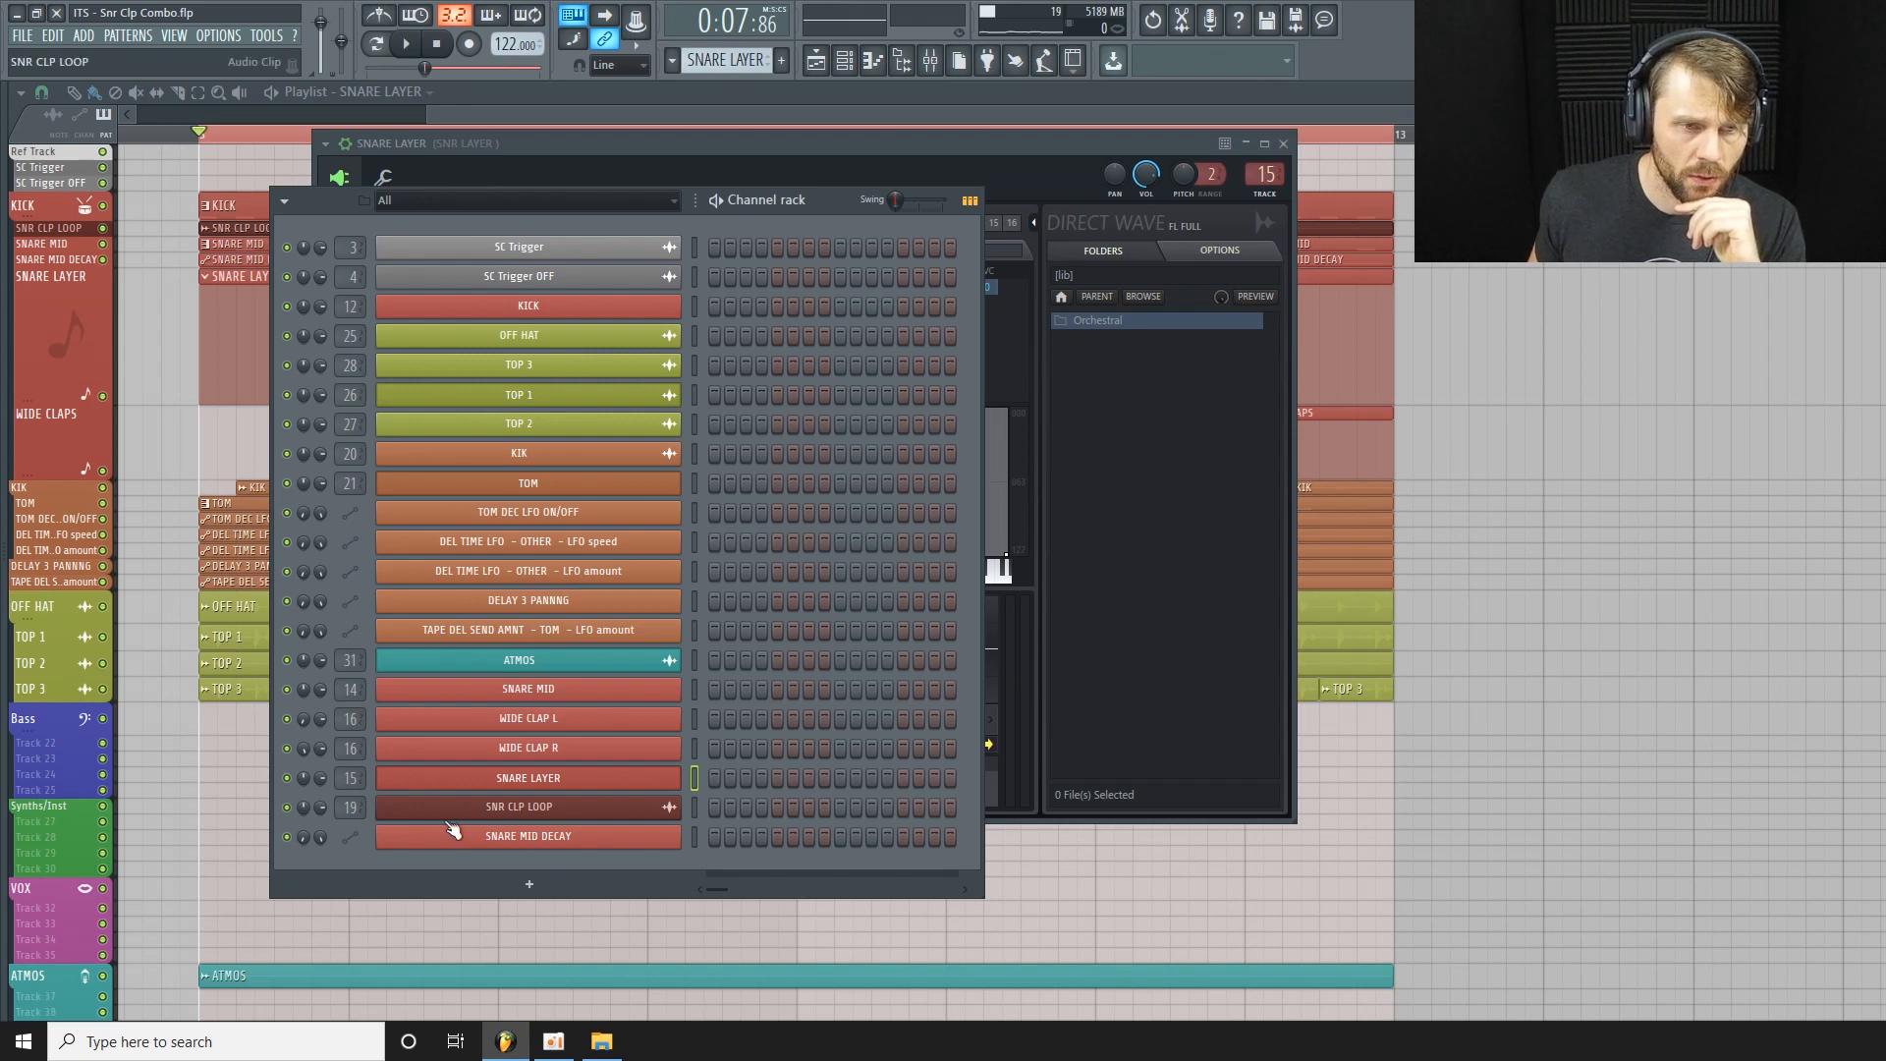
right_click(627, 770)
click(712, 776)
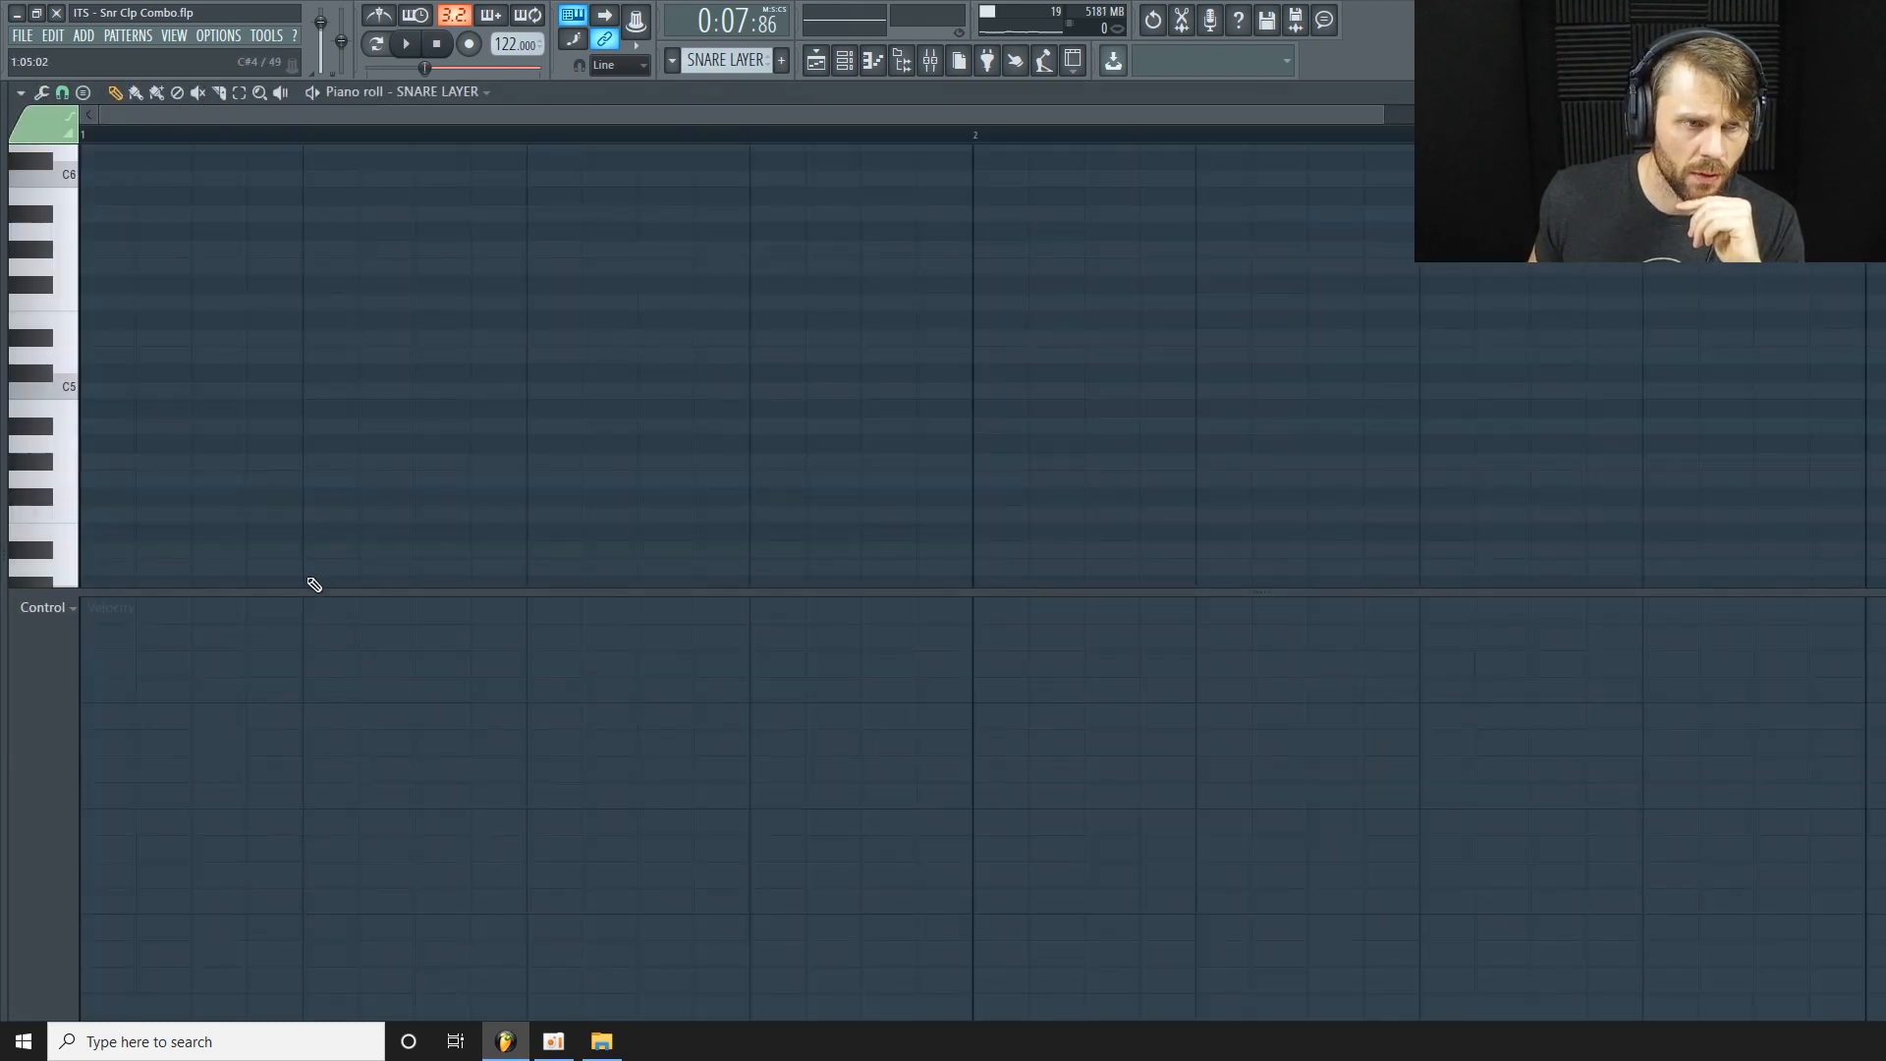
drag(309, 593, 247, 811)
drag(1386, 111, 1659, 120)
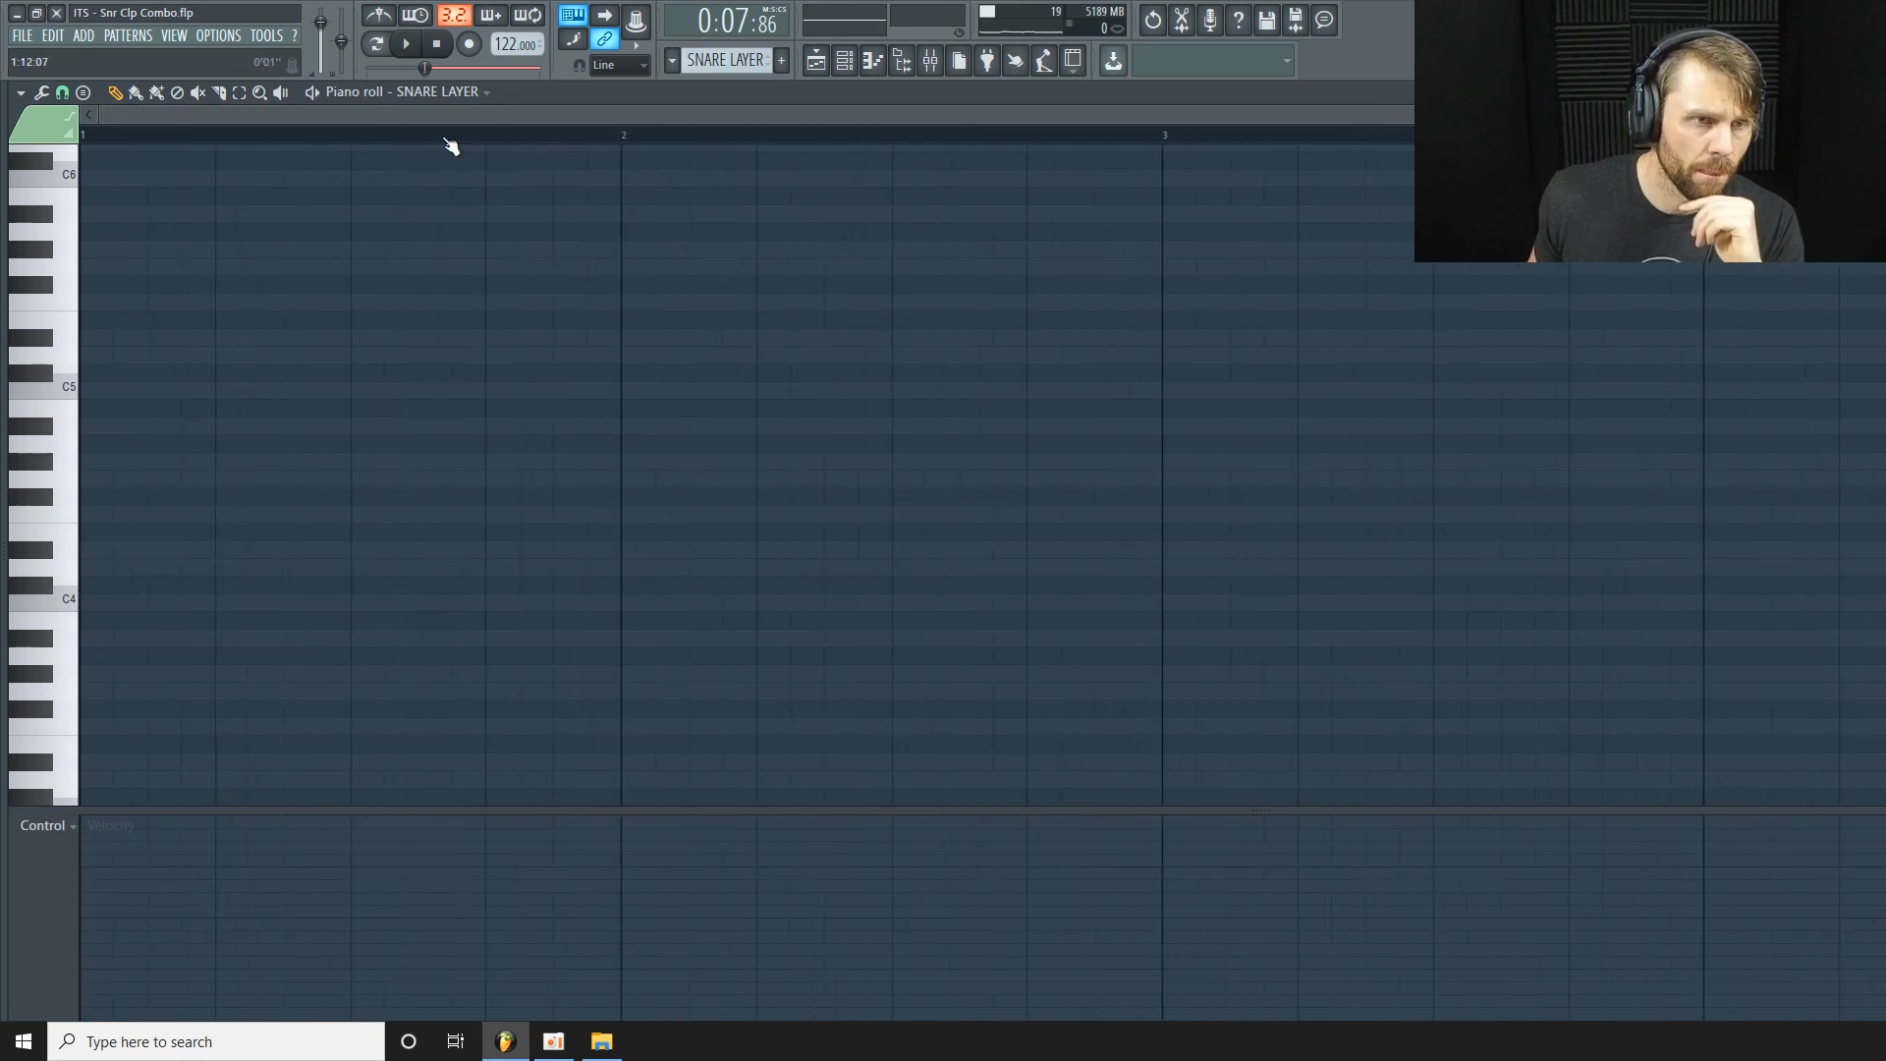
click(228, 392)
click(498, 391)
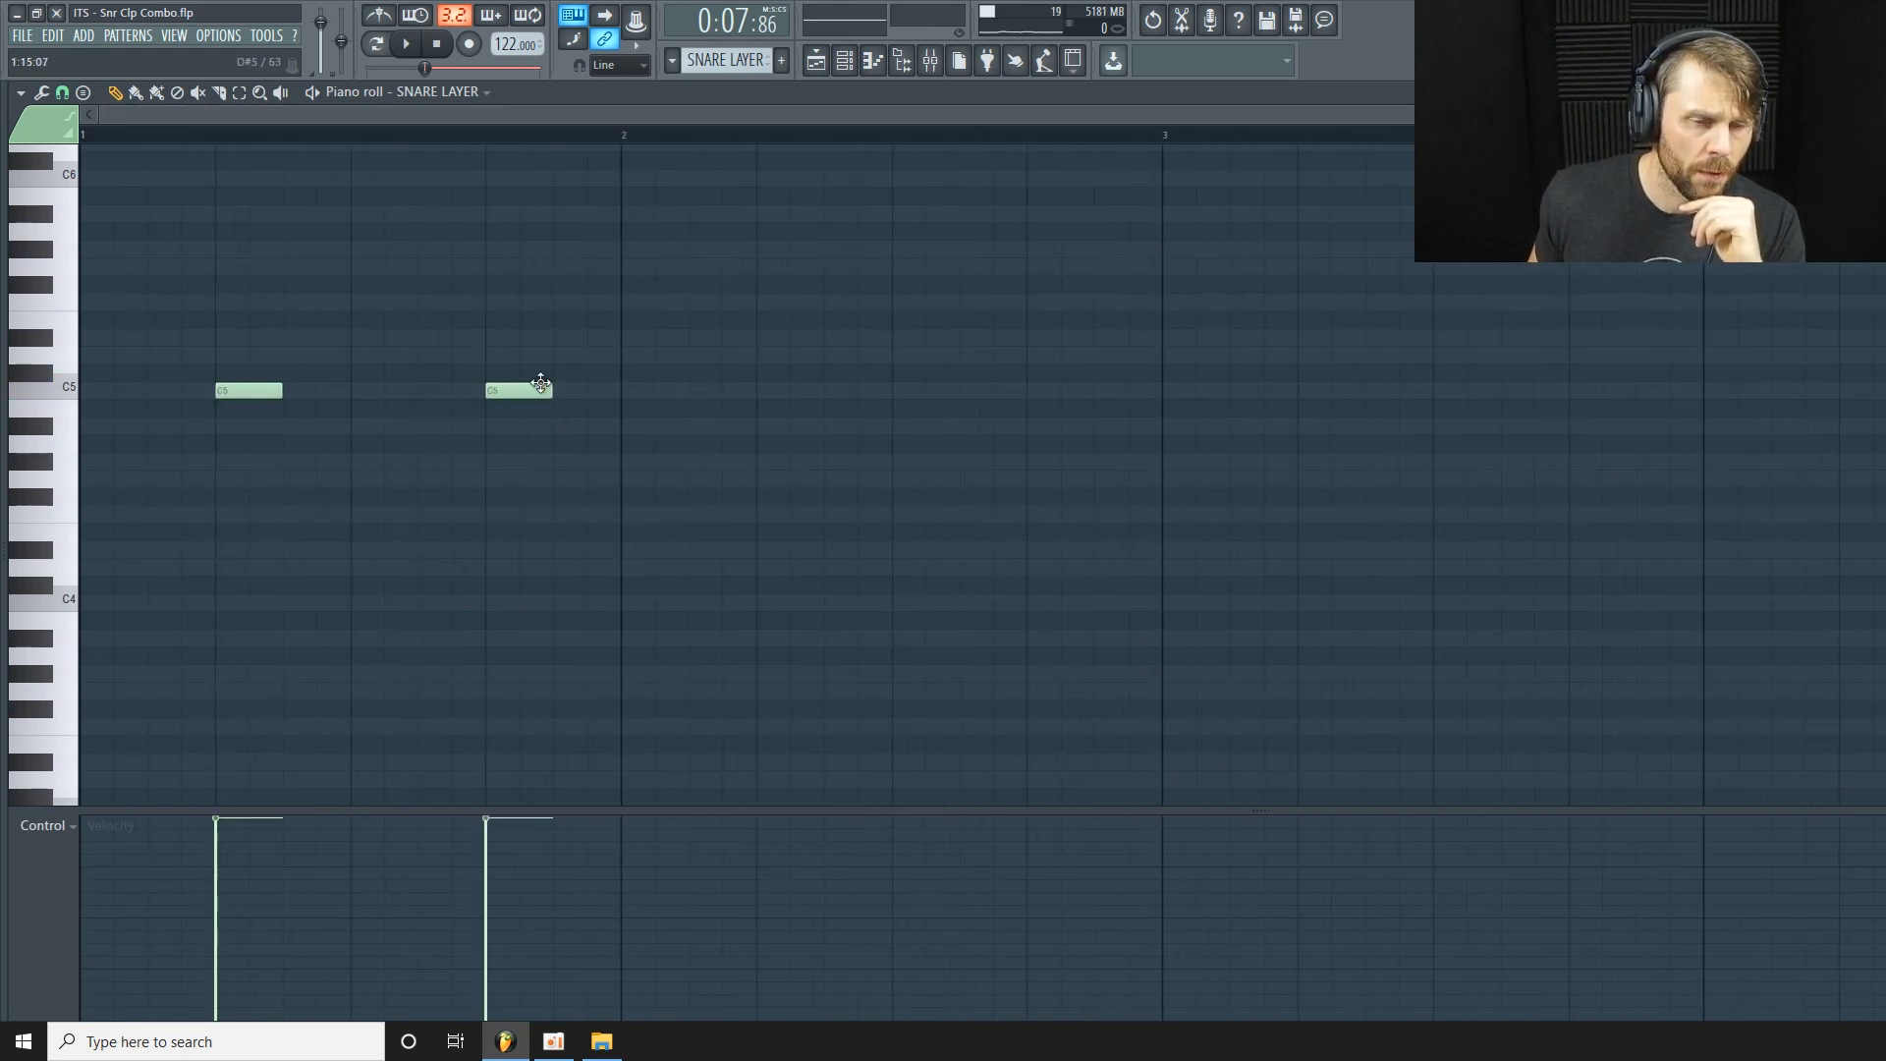
Return to the playlist and limit the playback loop to bar 5.
click(846, 61)
click(816, 60)
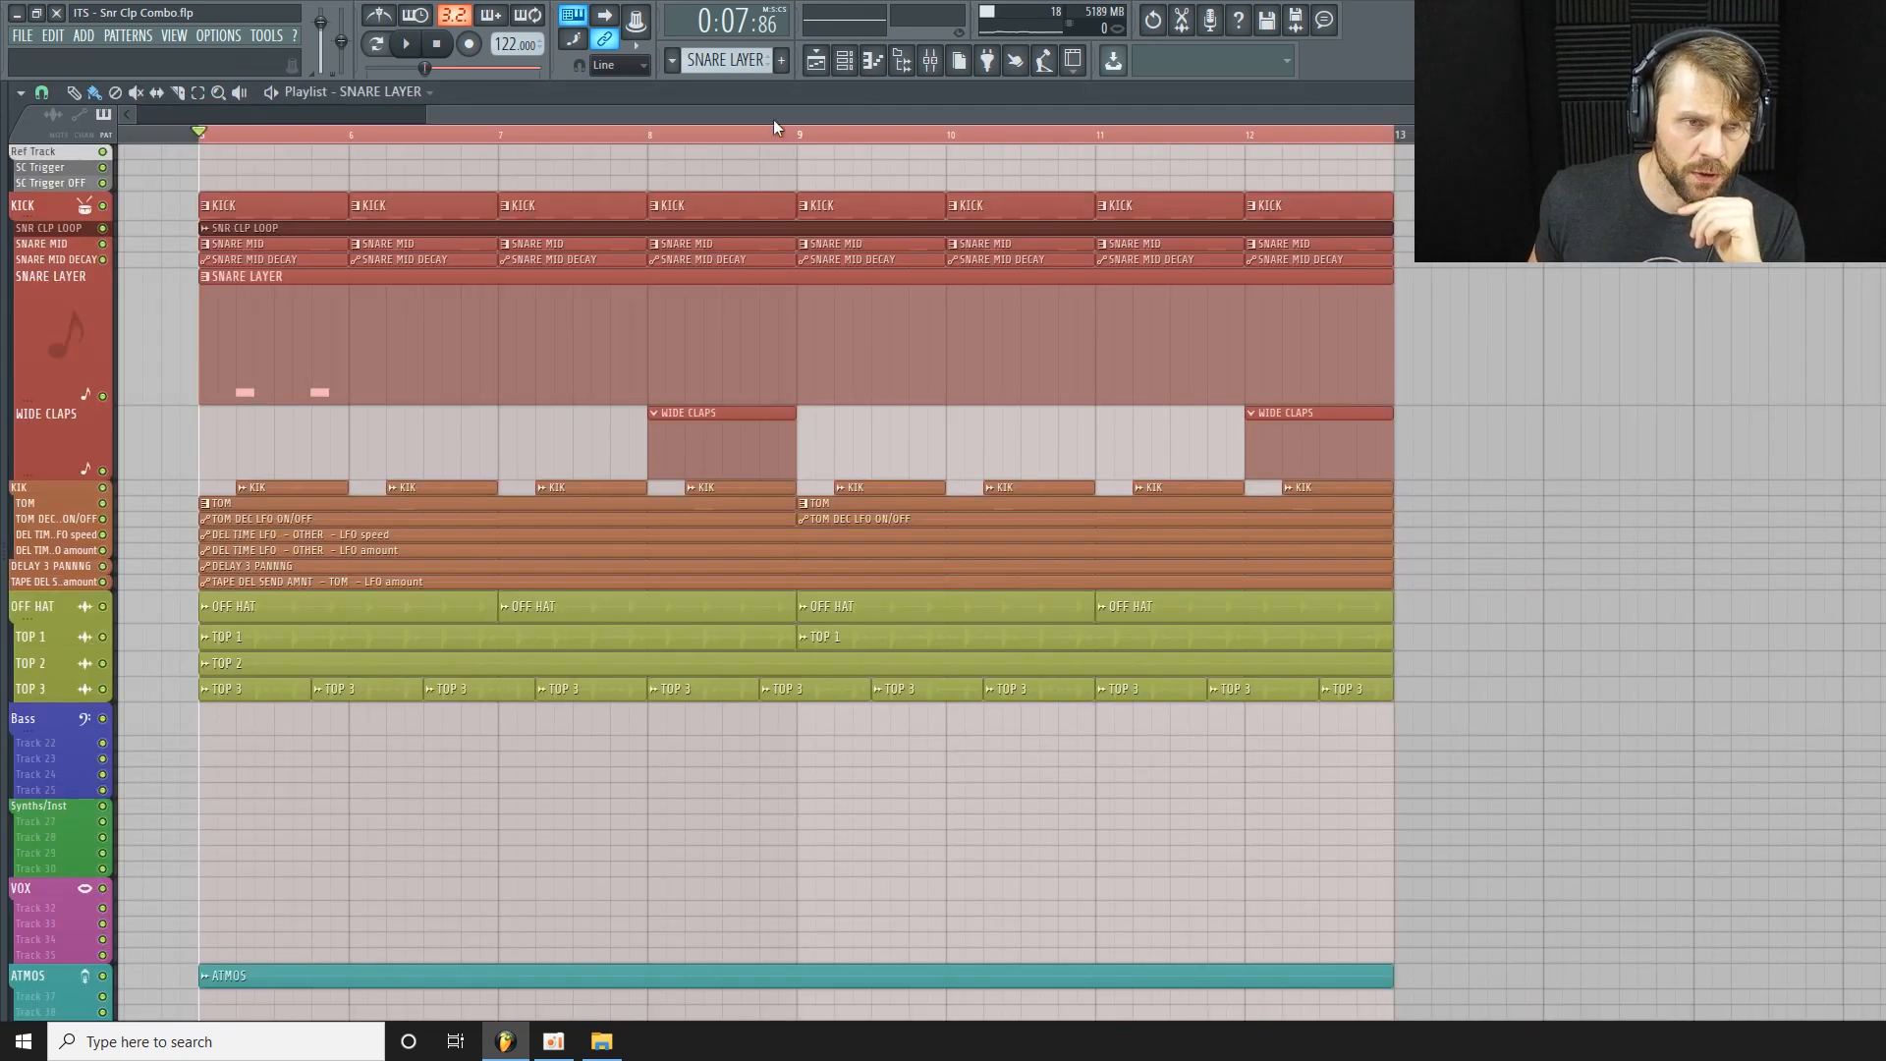
drag(205, 167, 350, 221)
click(1461, 386)
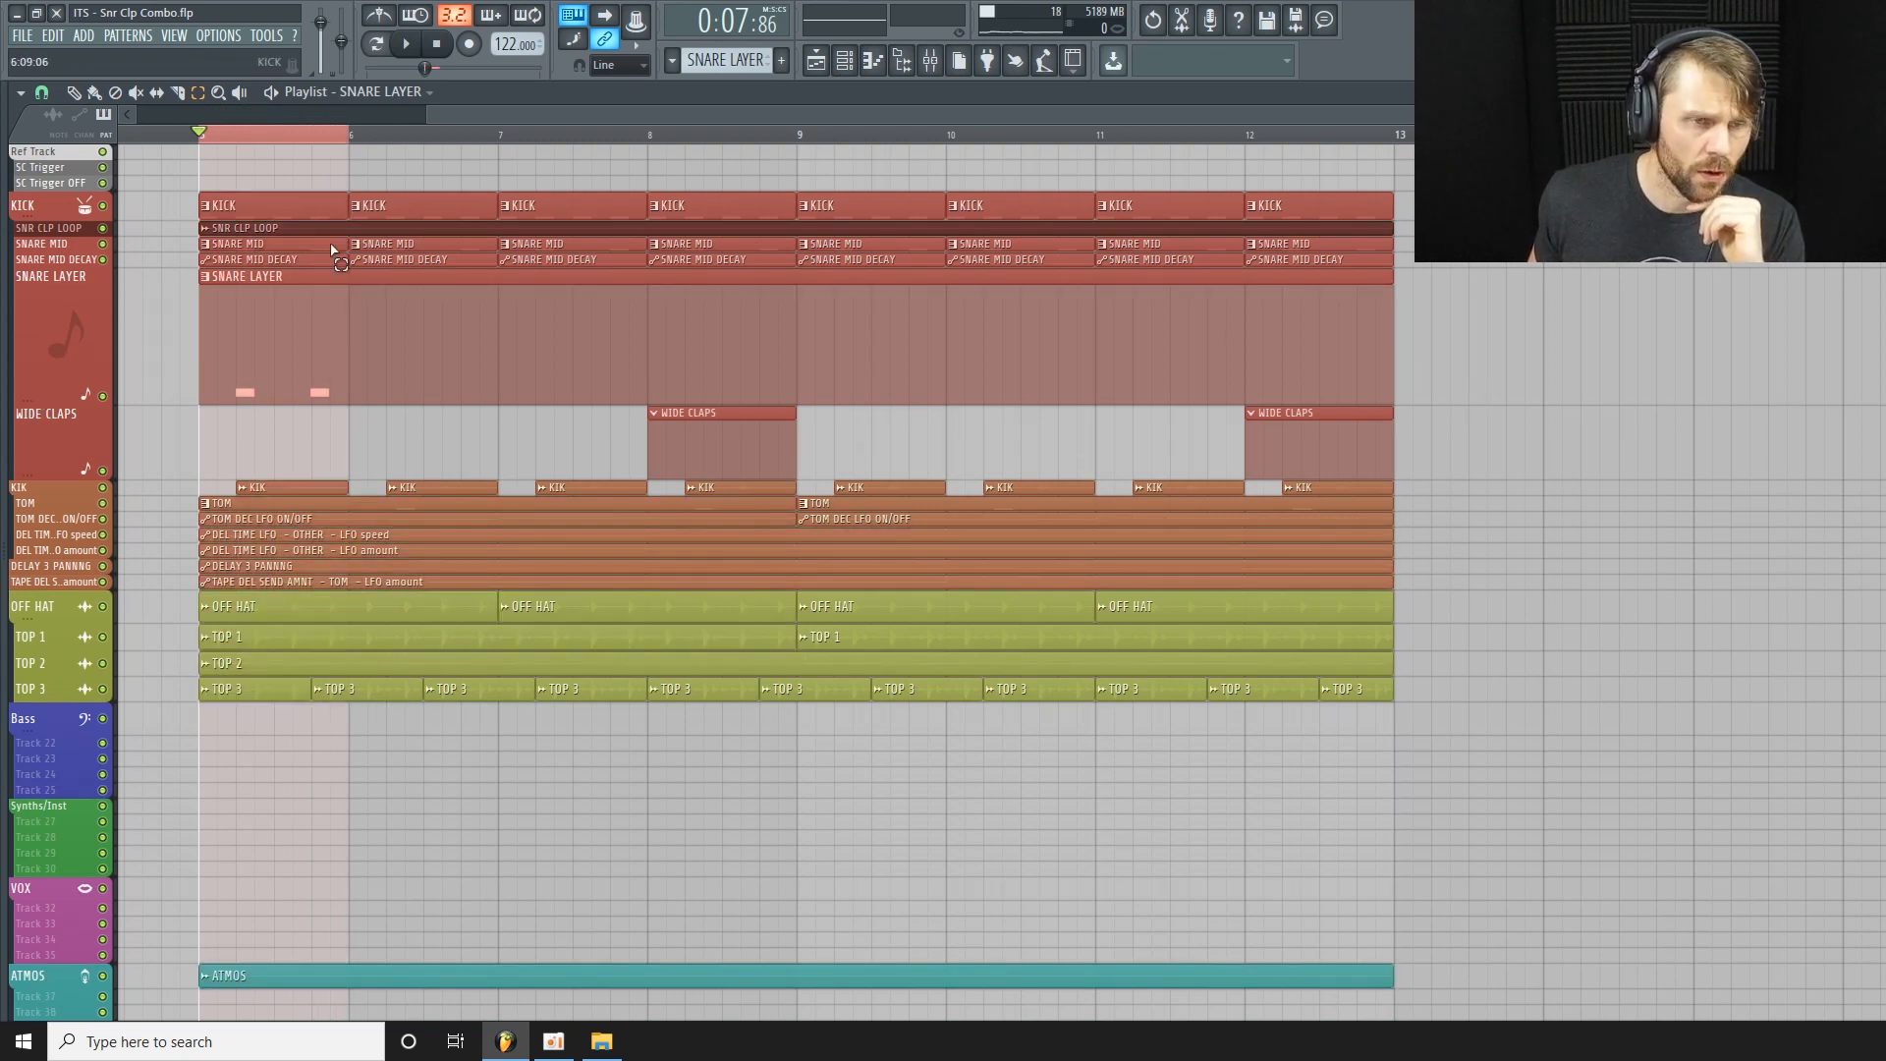
Raise the SNR LAYER mixer fader and toggle the track's mute while the loop plays to compare the layering.
click(930, 62)
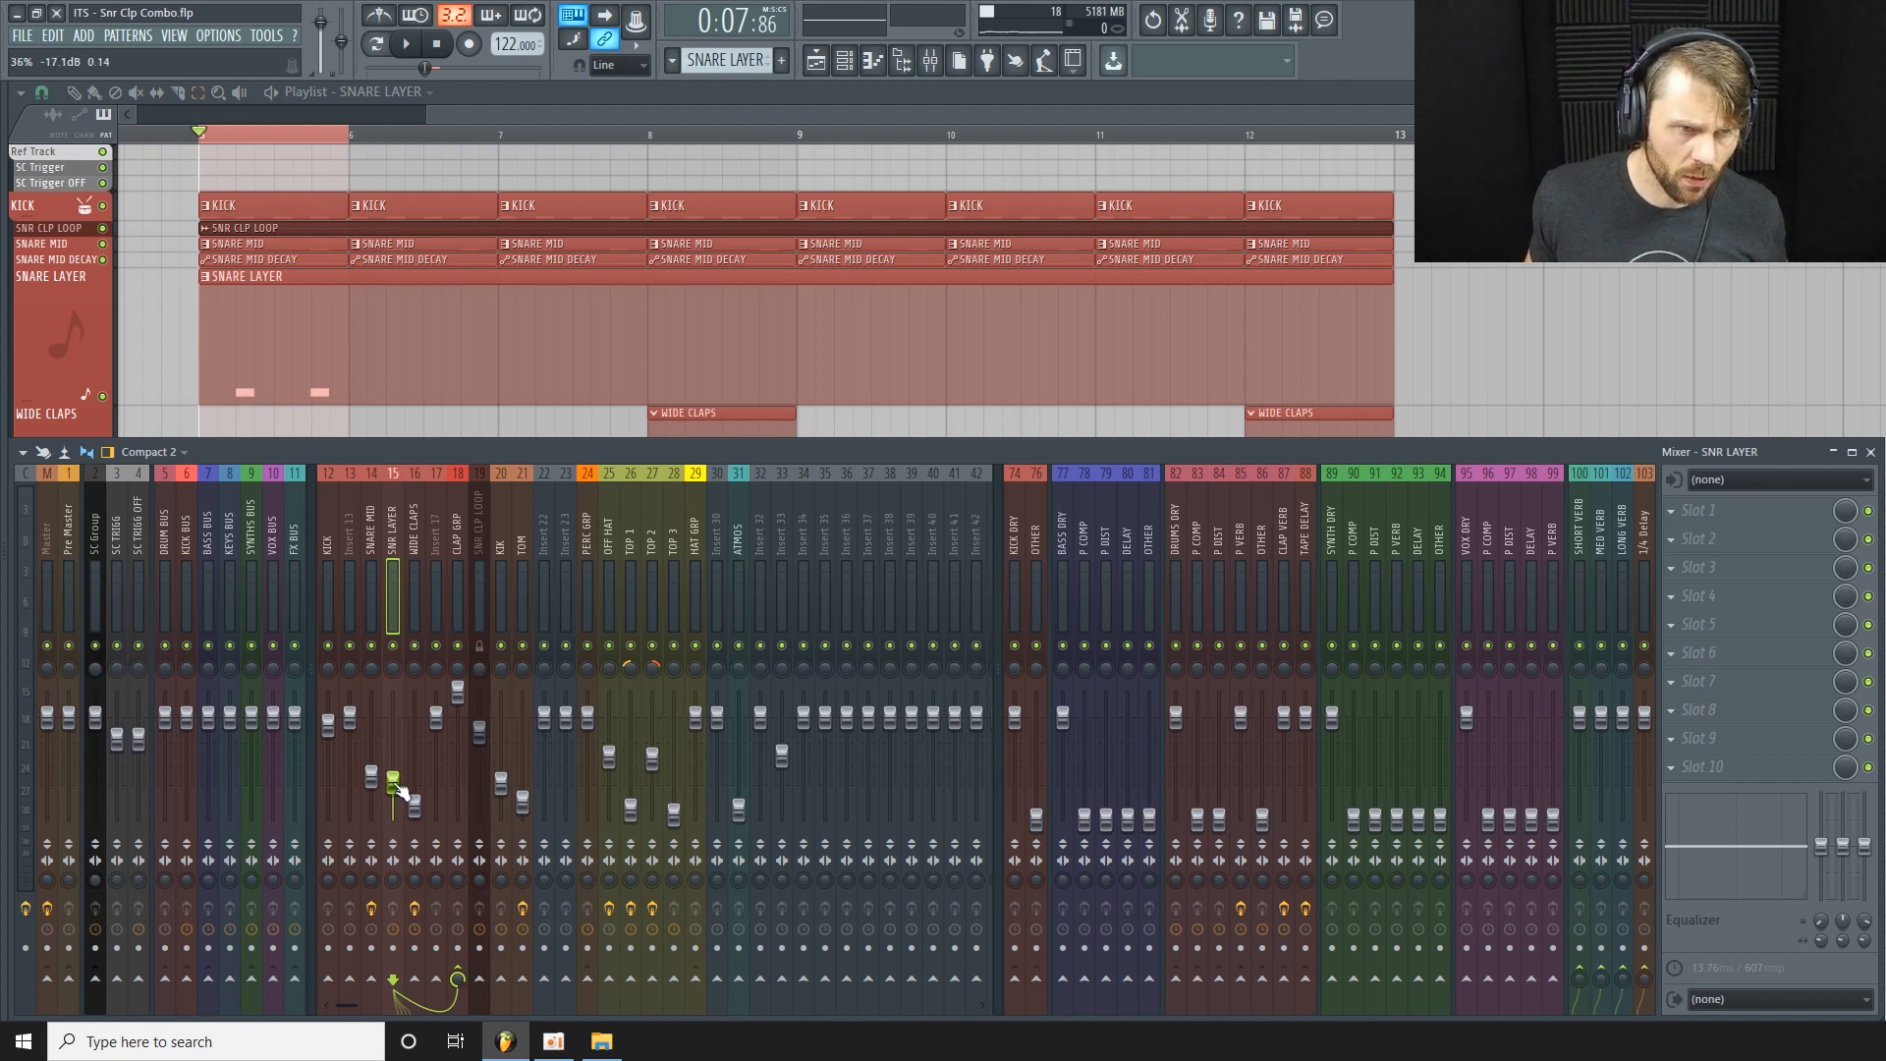
key(space)
click(394, 645)
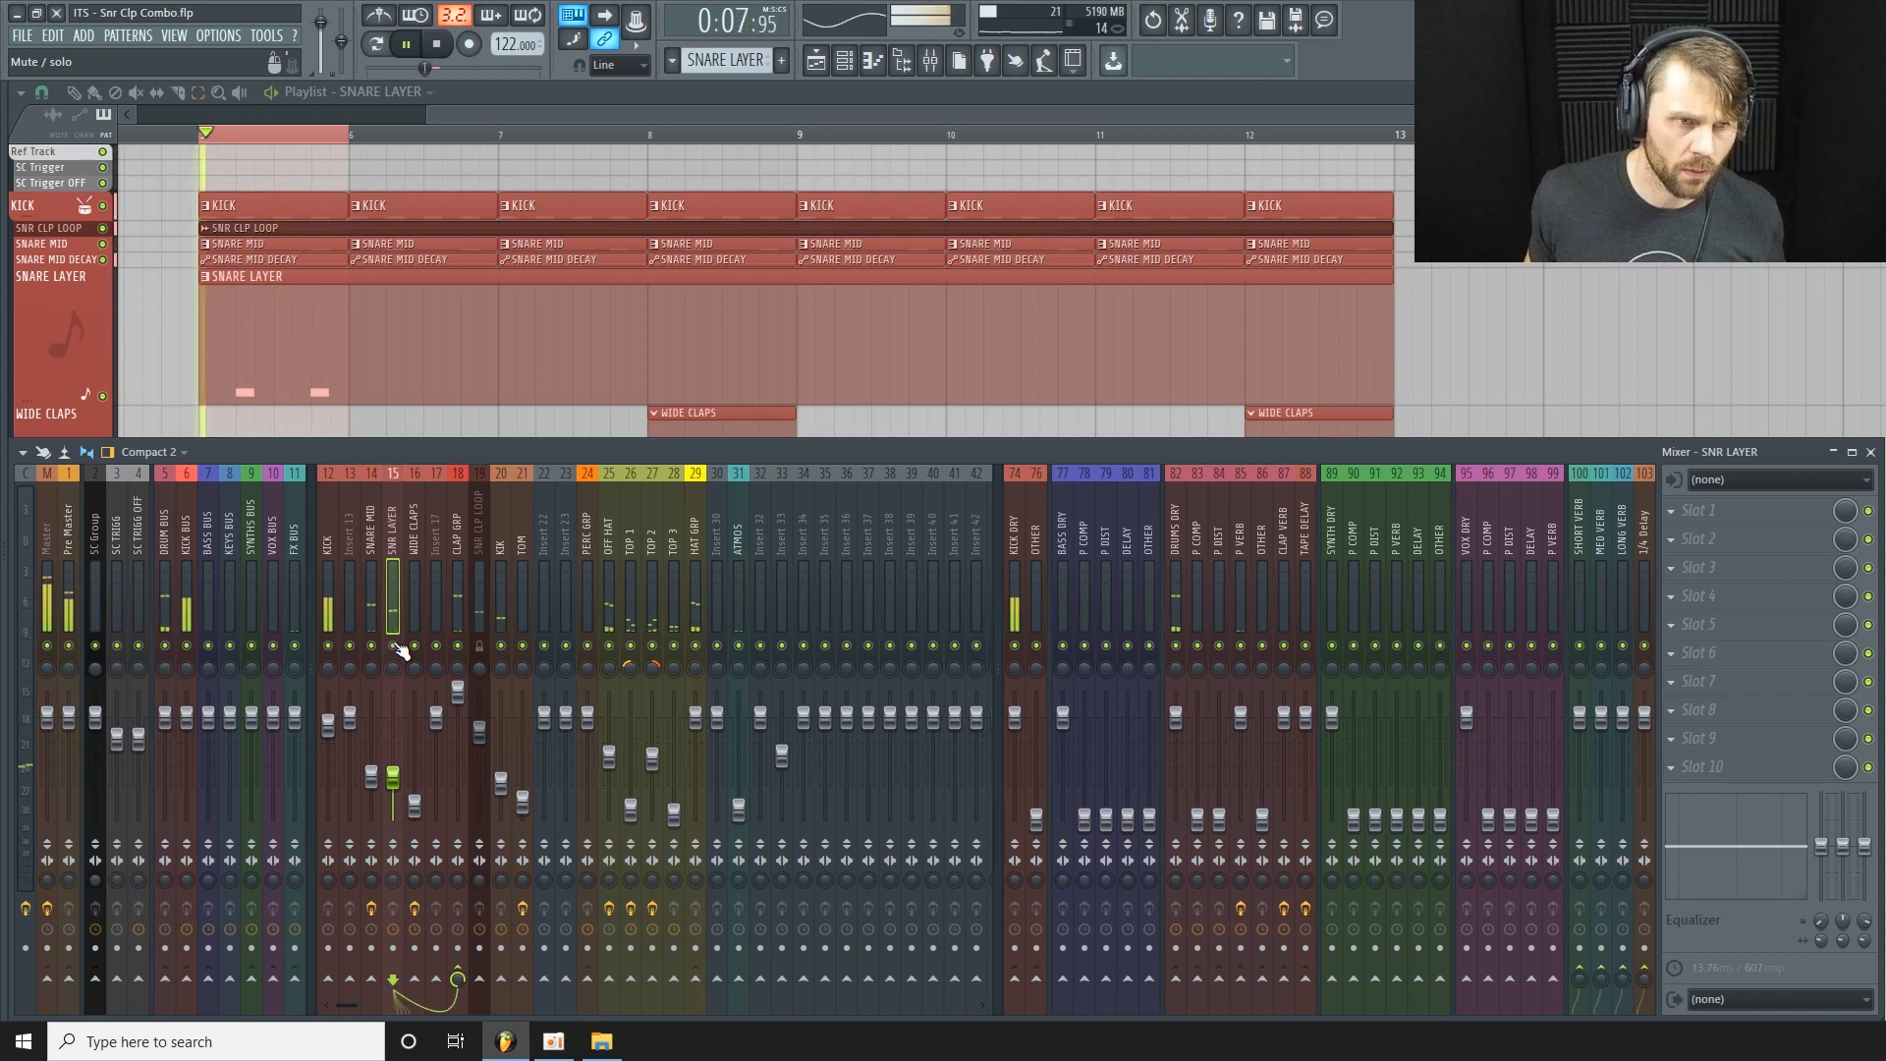
key(space)
Open the SNARE LAYER channel's piano roll and select both C5 notes.
click(847, 61)
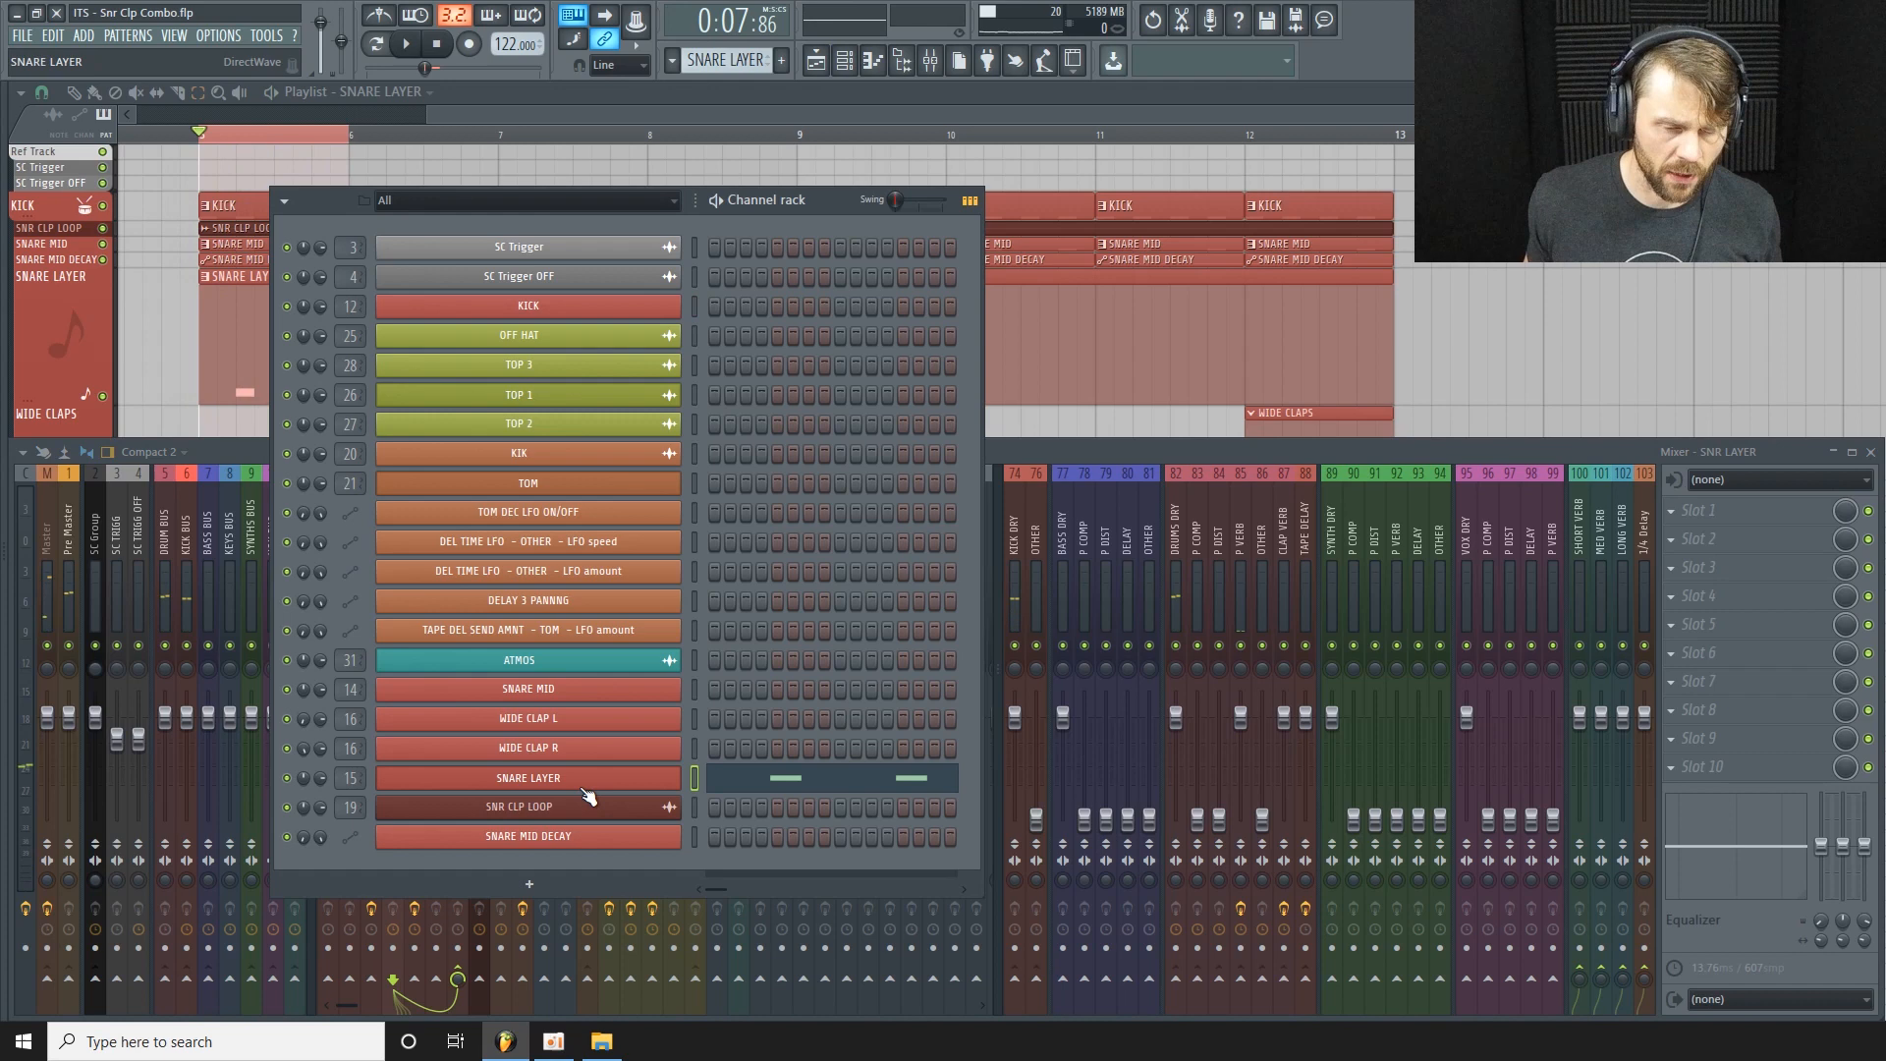
right_click(679, 772)
click(639, 787)
right_click(680, 772)
click(744, 778)
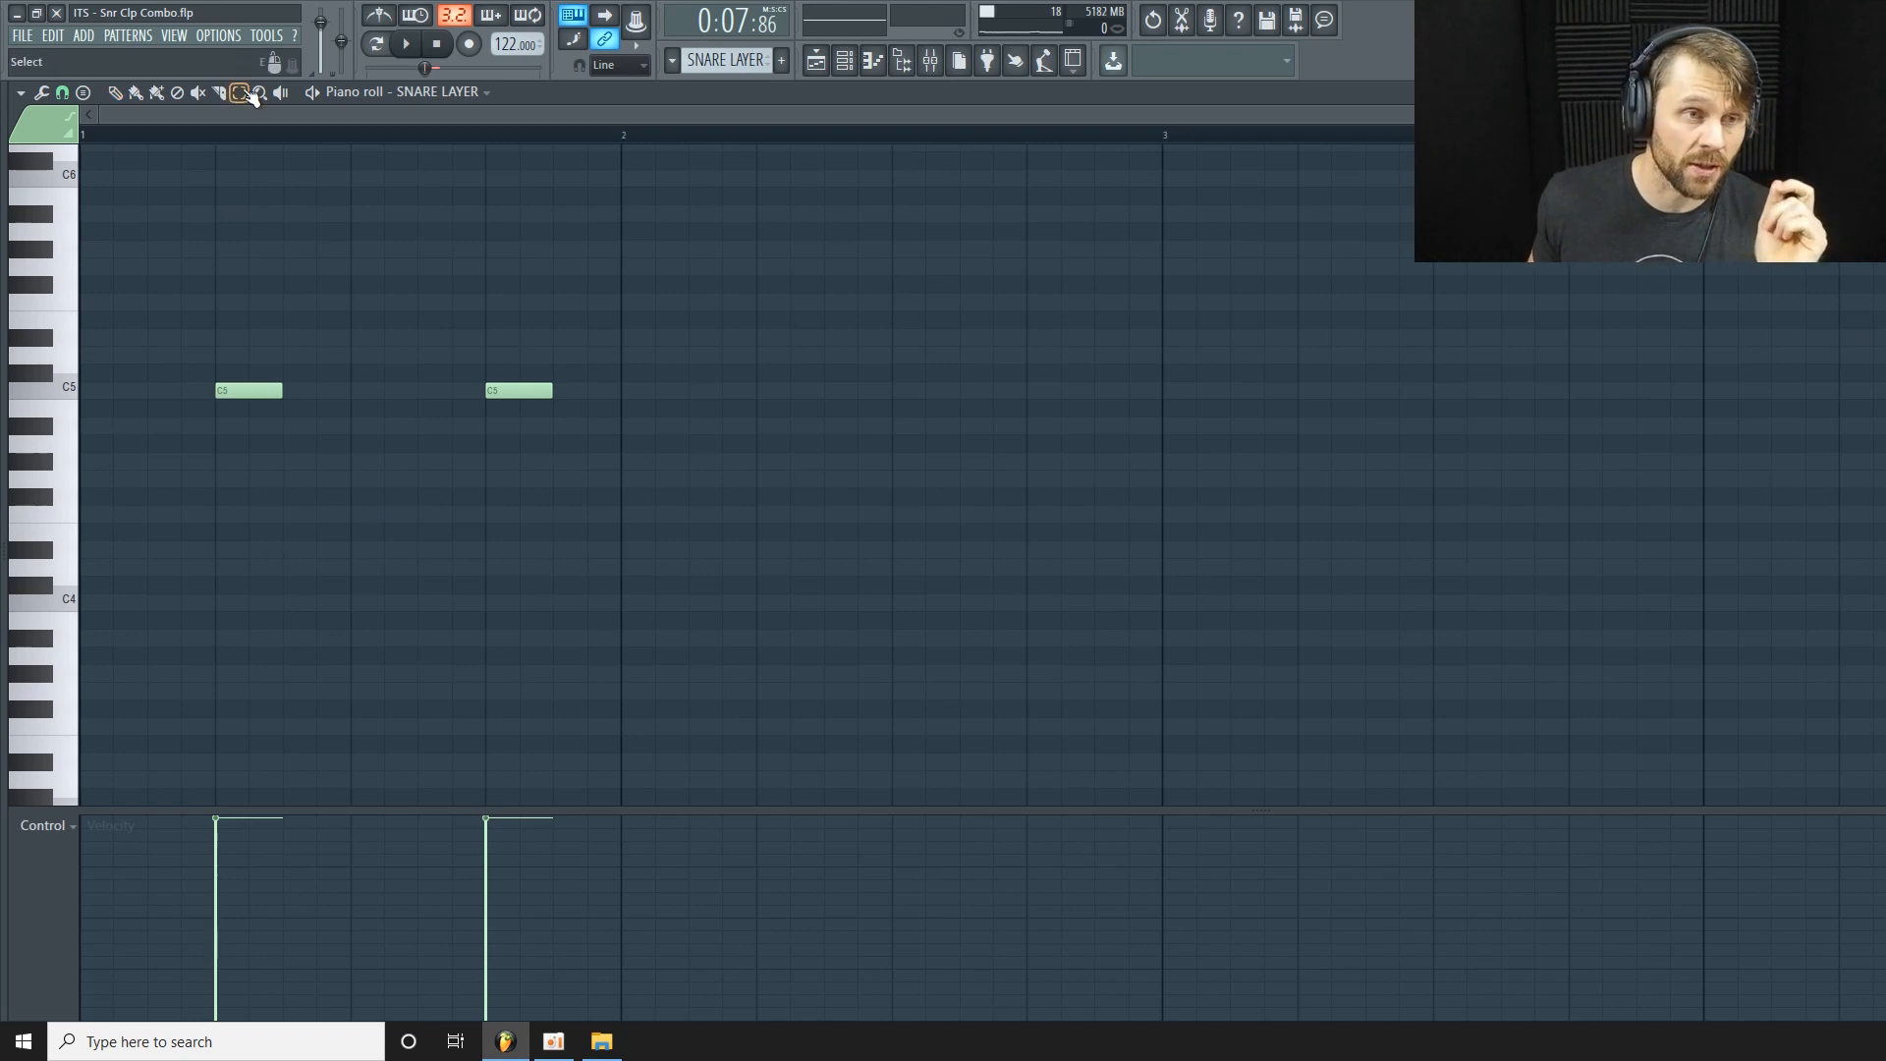
drag(622, 379, 175, 422)
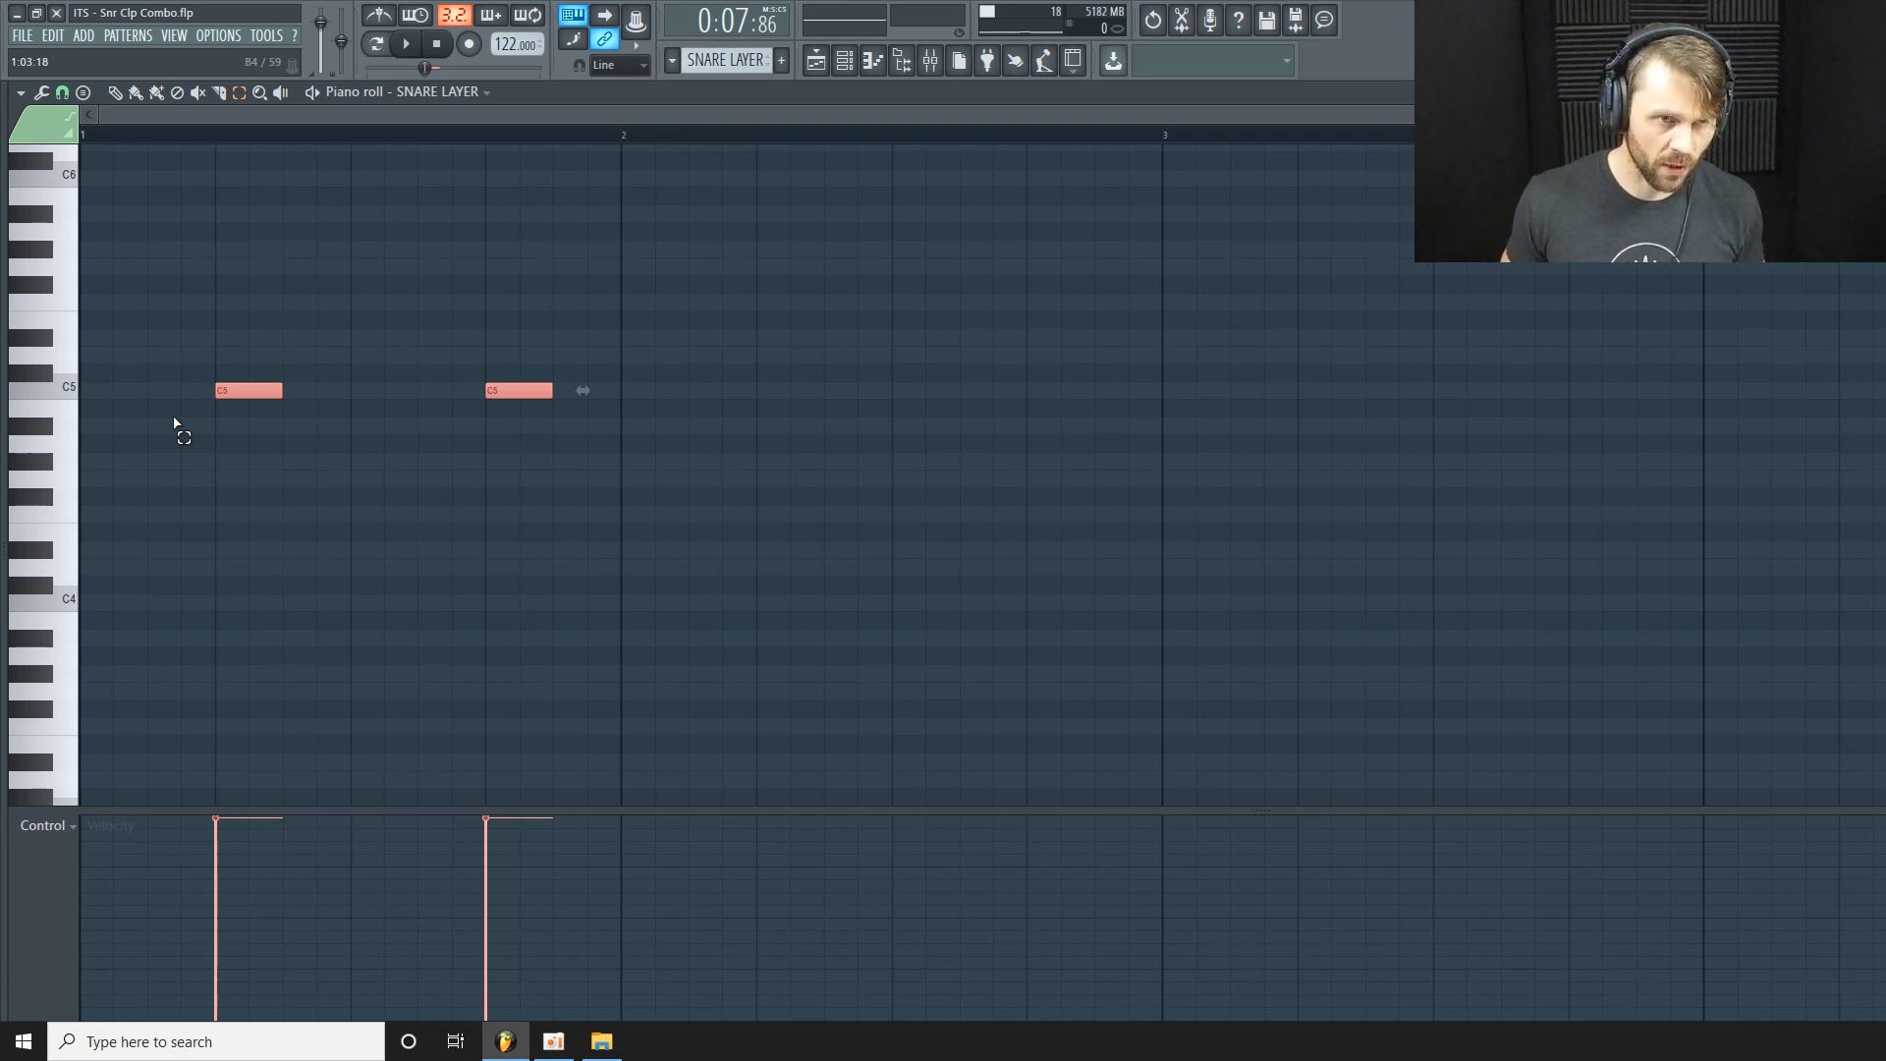
Play the loop and try transposing both selected snare notes down by semitones to F4.
key(space)
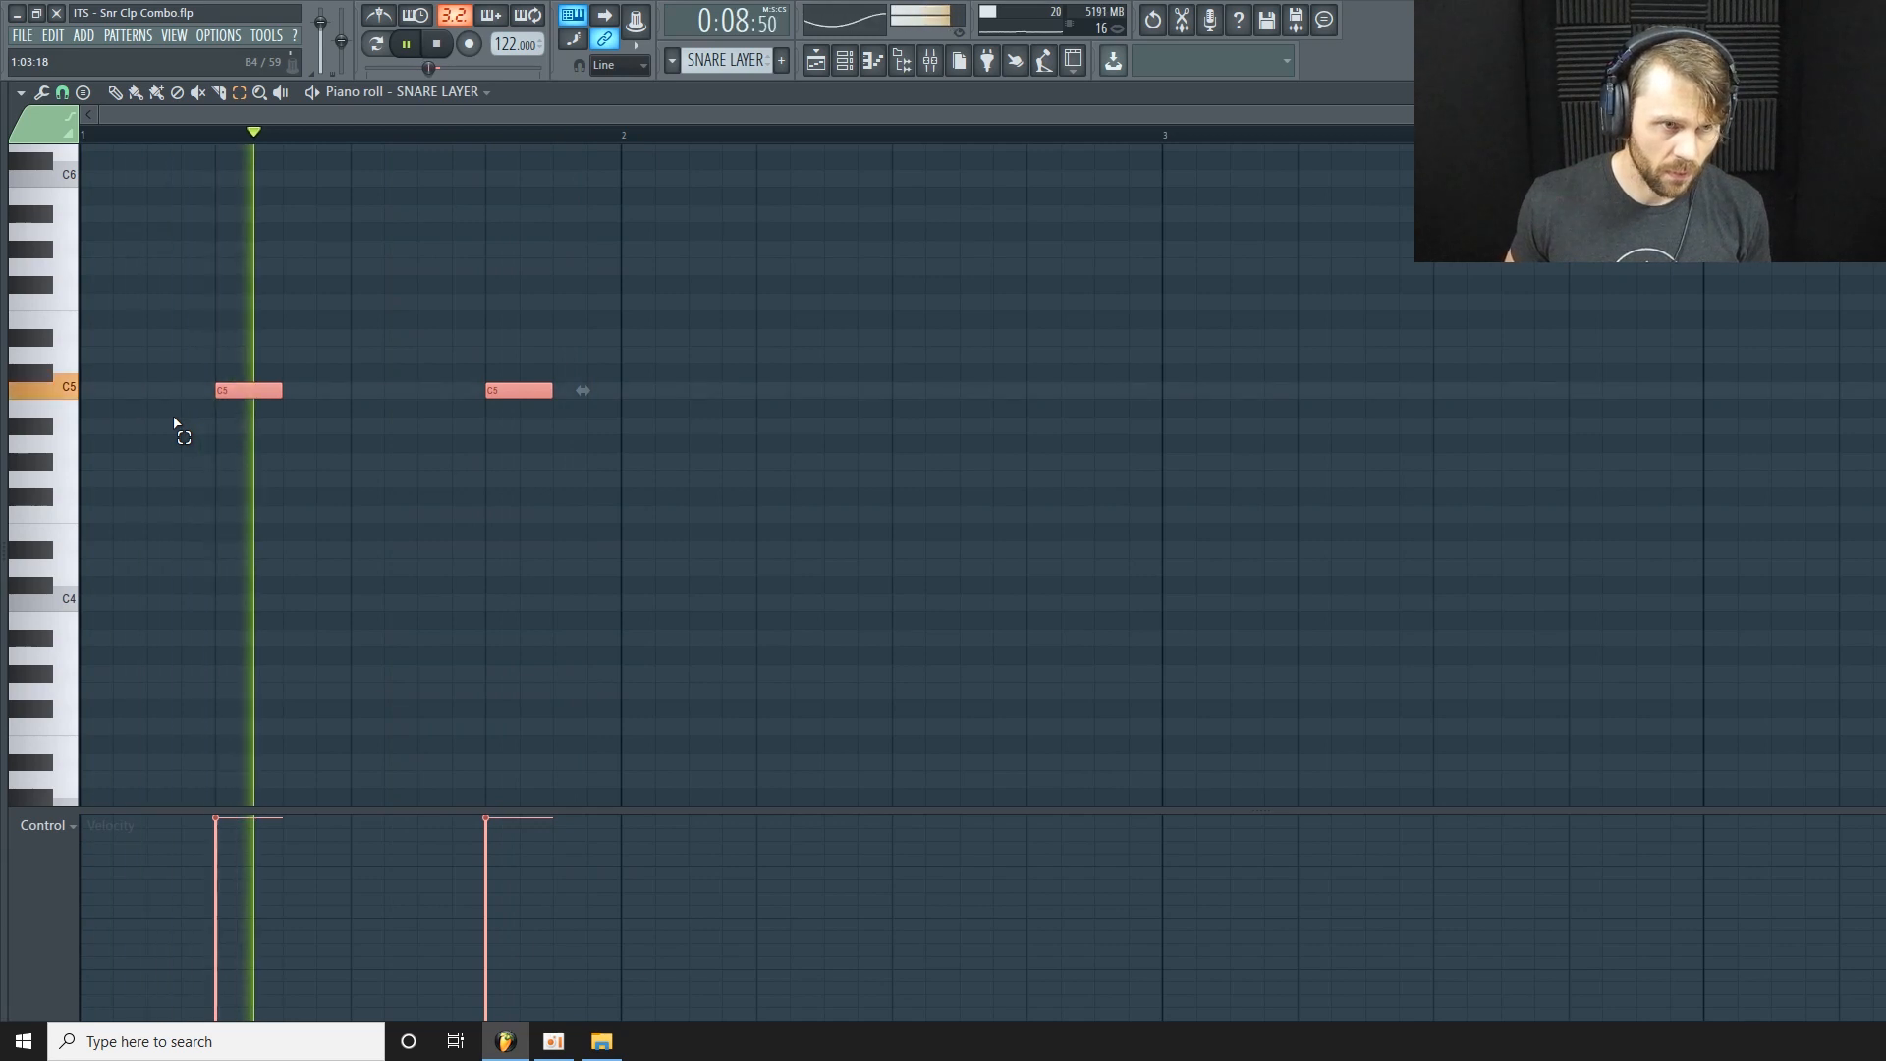
key(shift+Down)
key(shift+Down)
key(shift+Down)
key(shift+Down)
key(shift+Down)
key(shift+Down)
key(shift+Down)
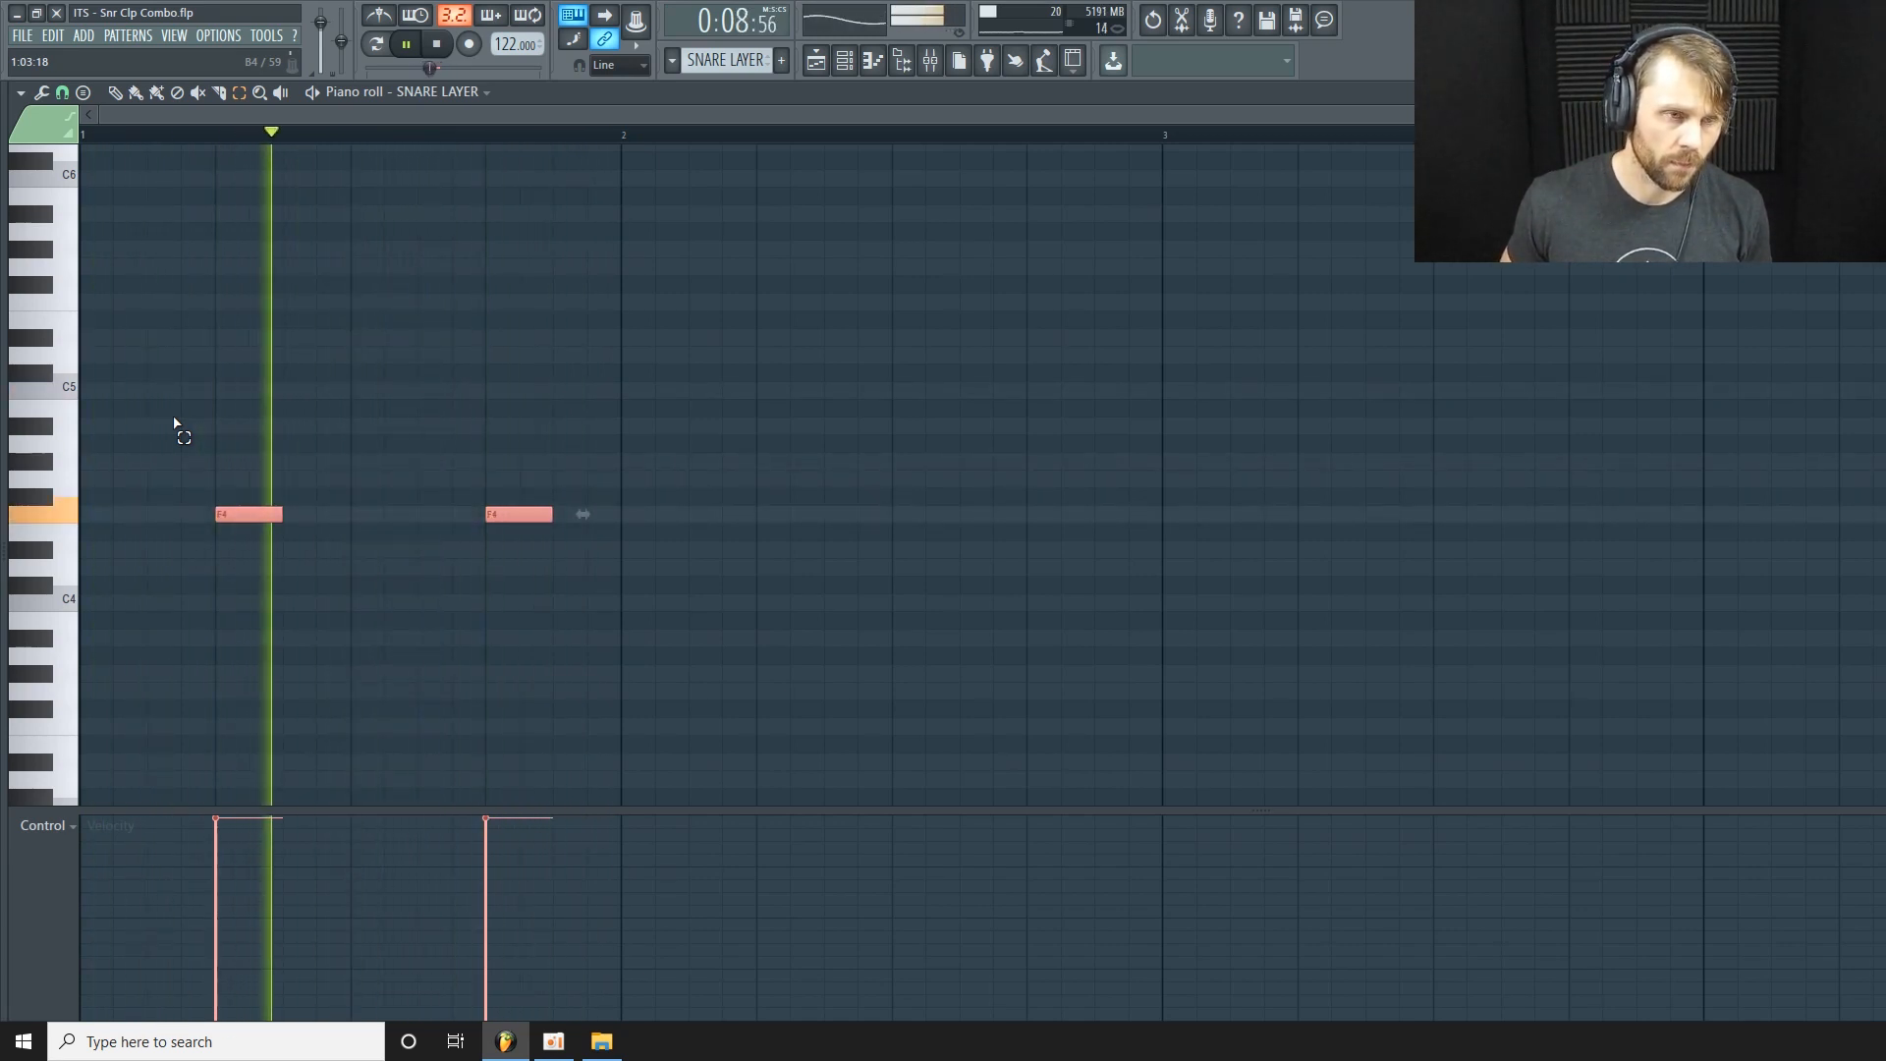
Try both snare notes at progressively higher pitches, one semitone at a time from F#4 up to D#5, during playback.
key(shift+Up)
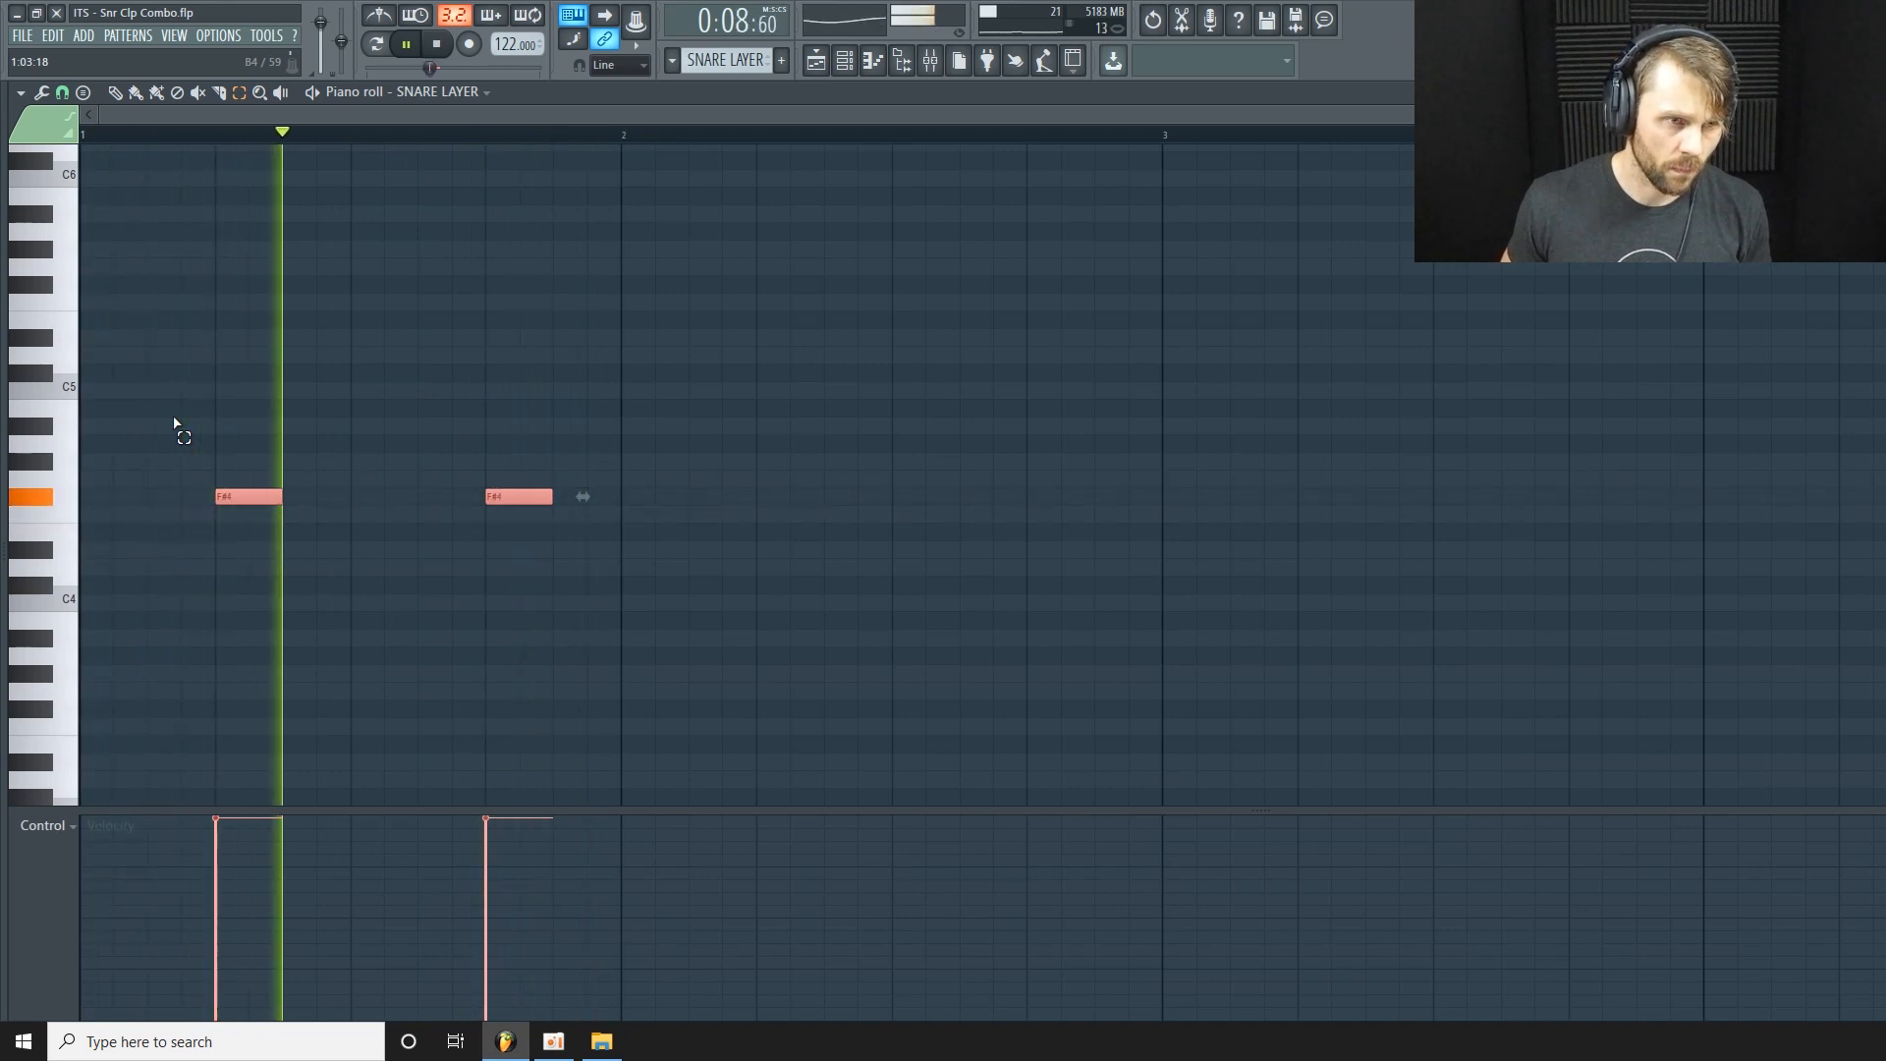
key(shift+Up)
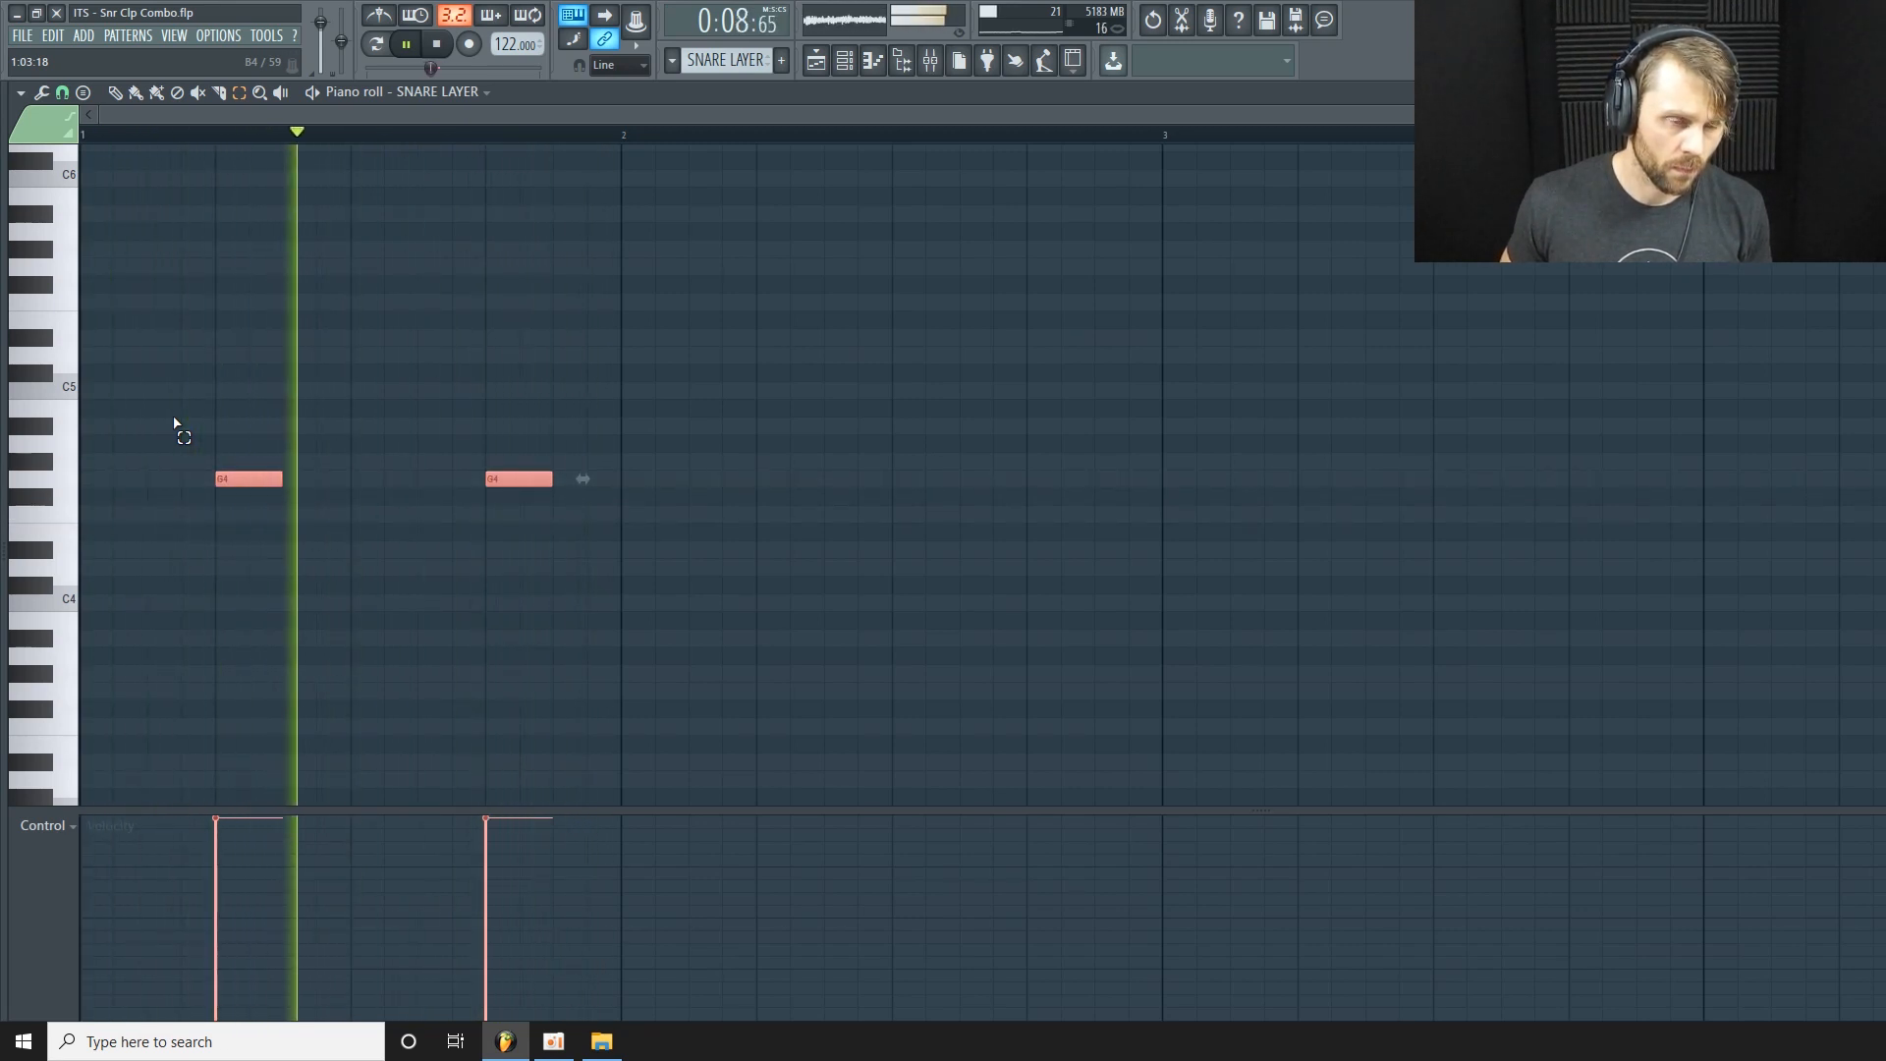
key(shift+Up)
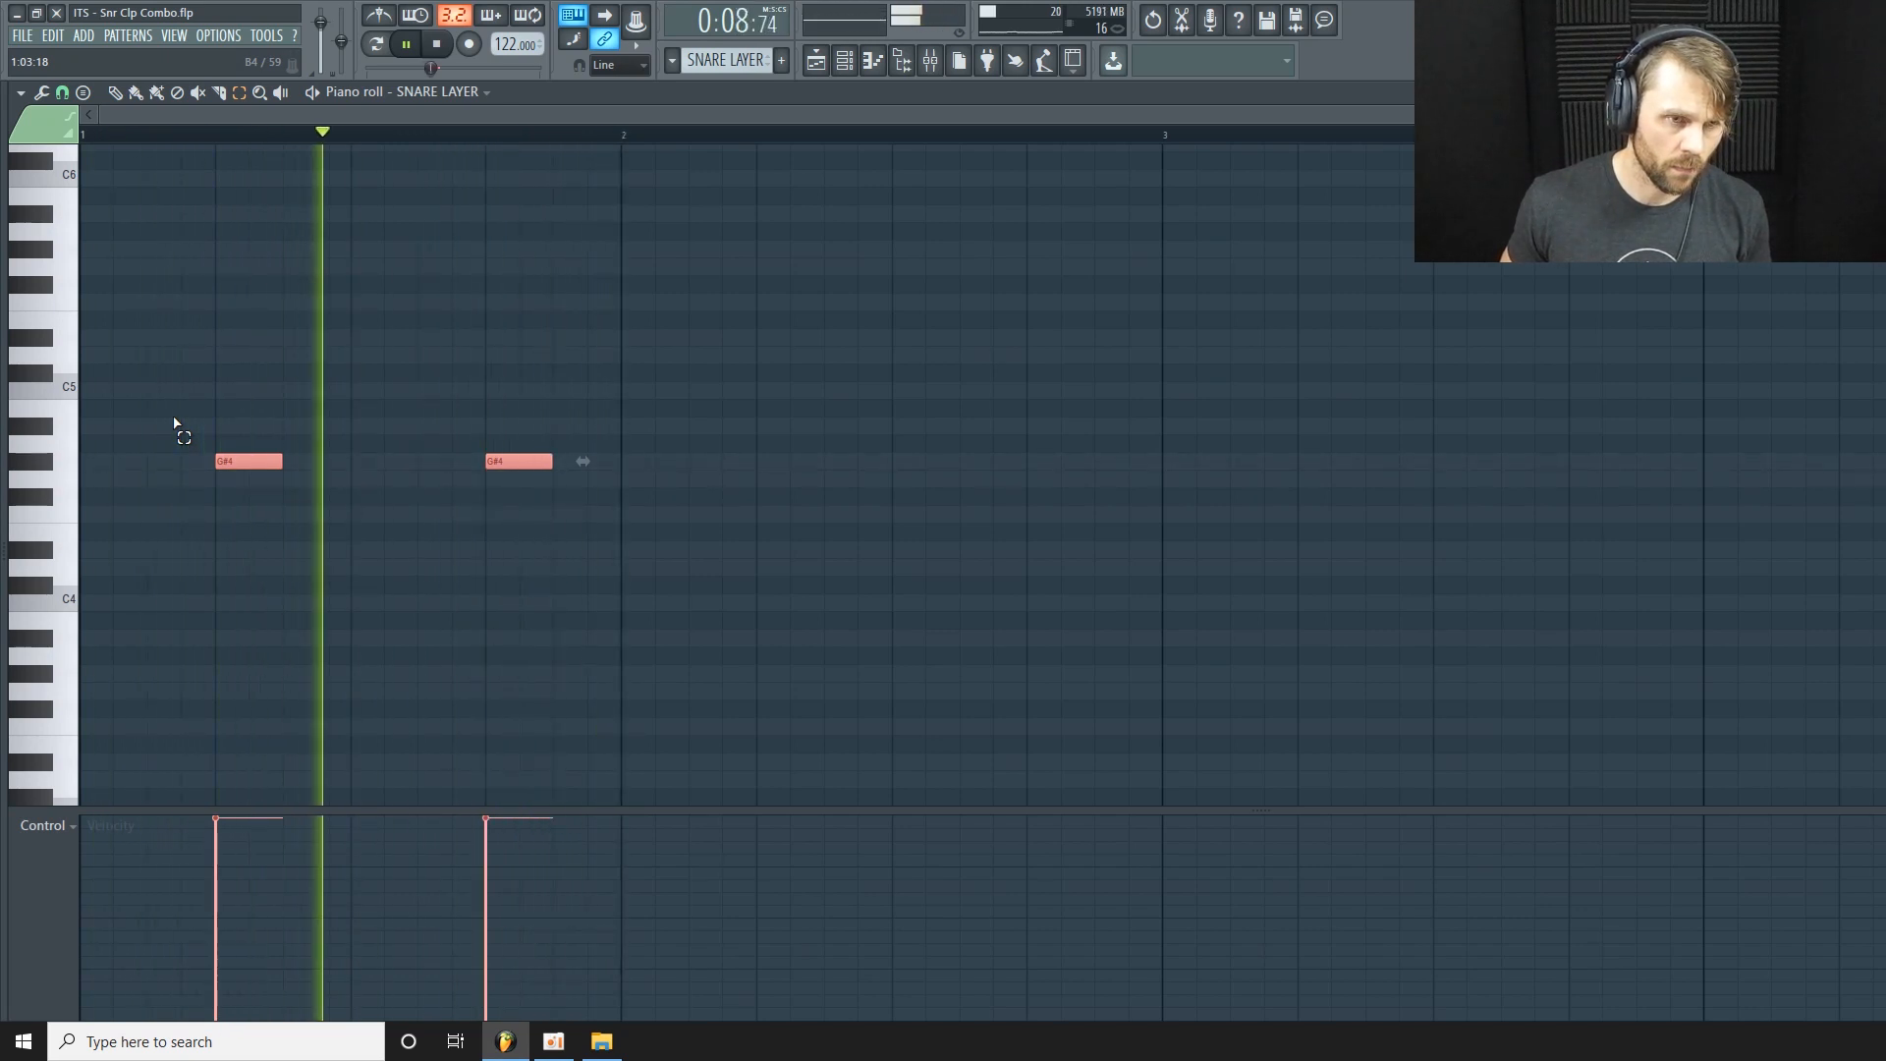
key(shift+Up)
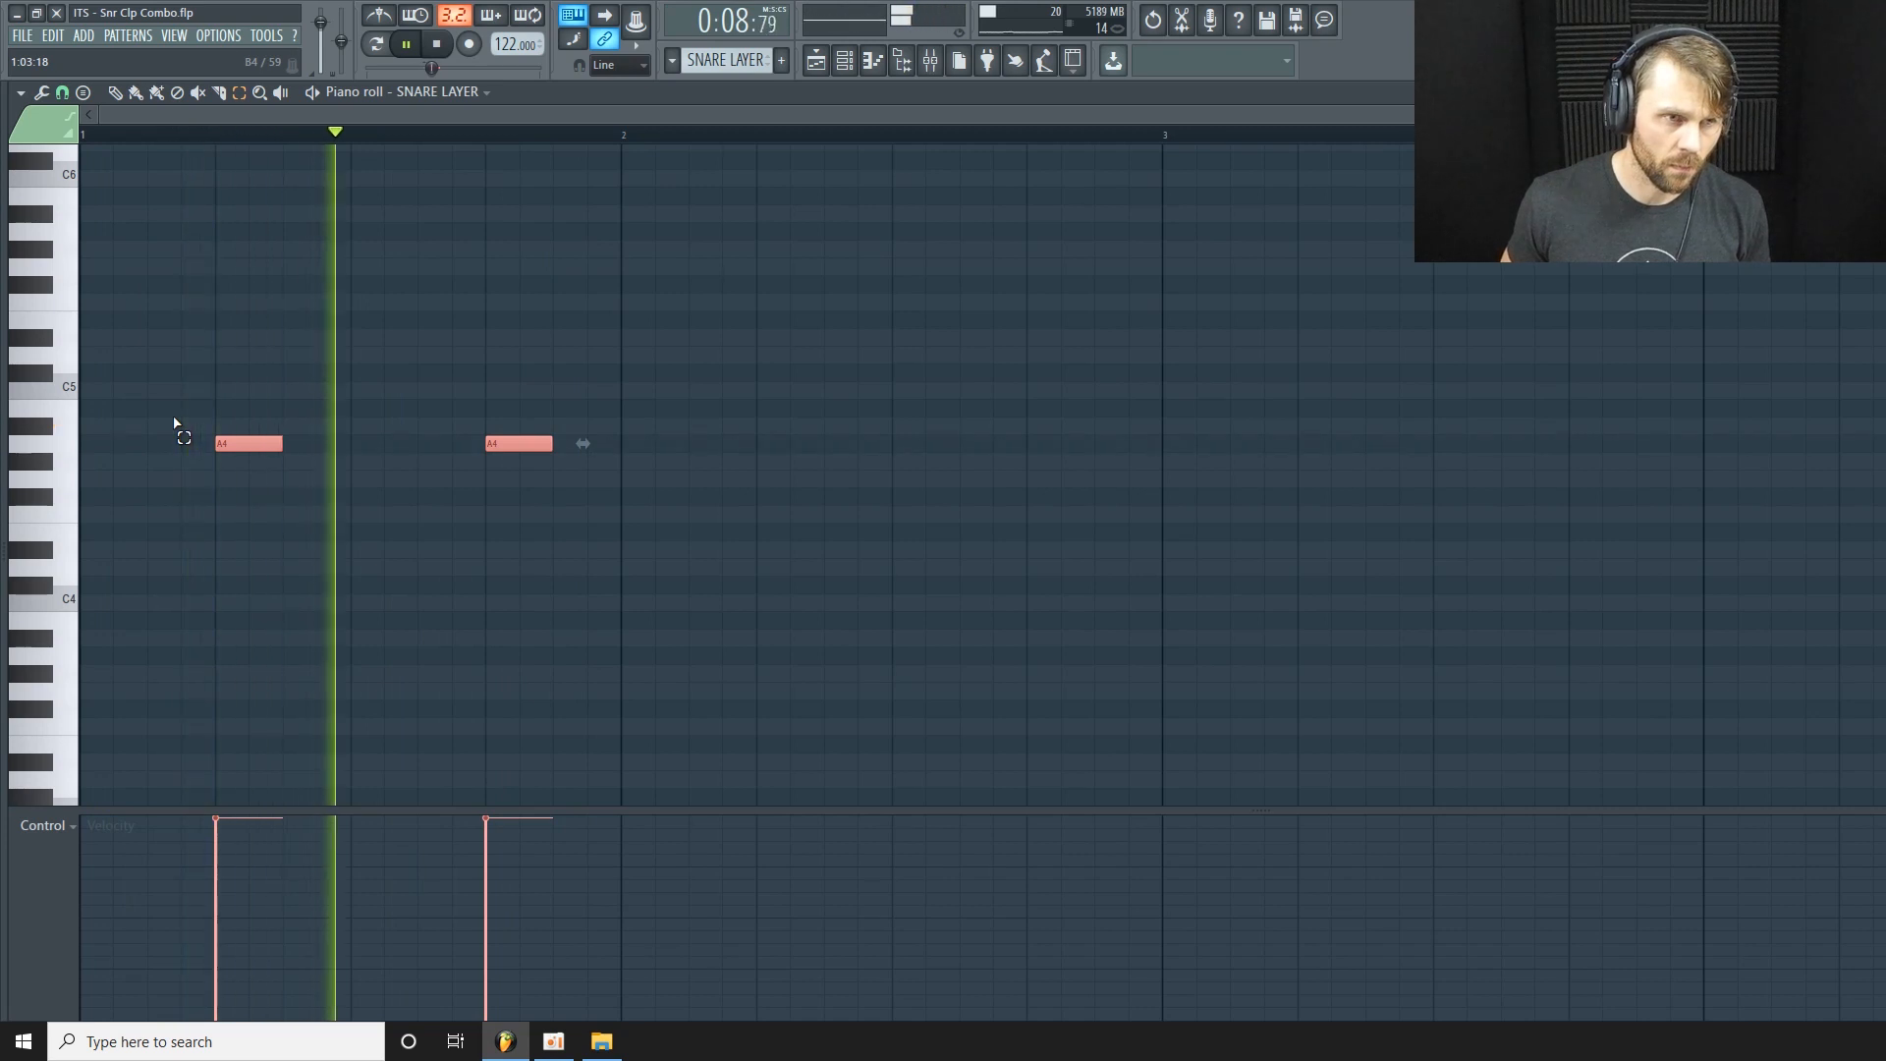
key(shift+Up)
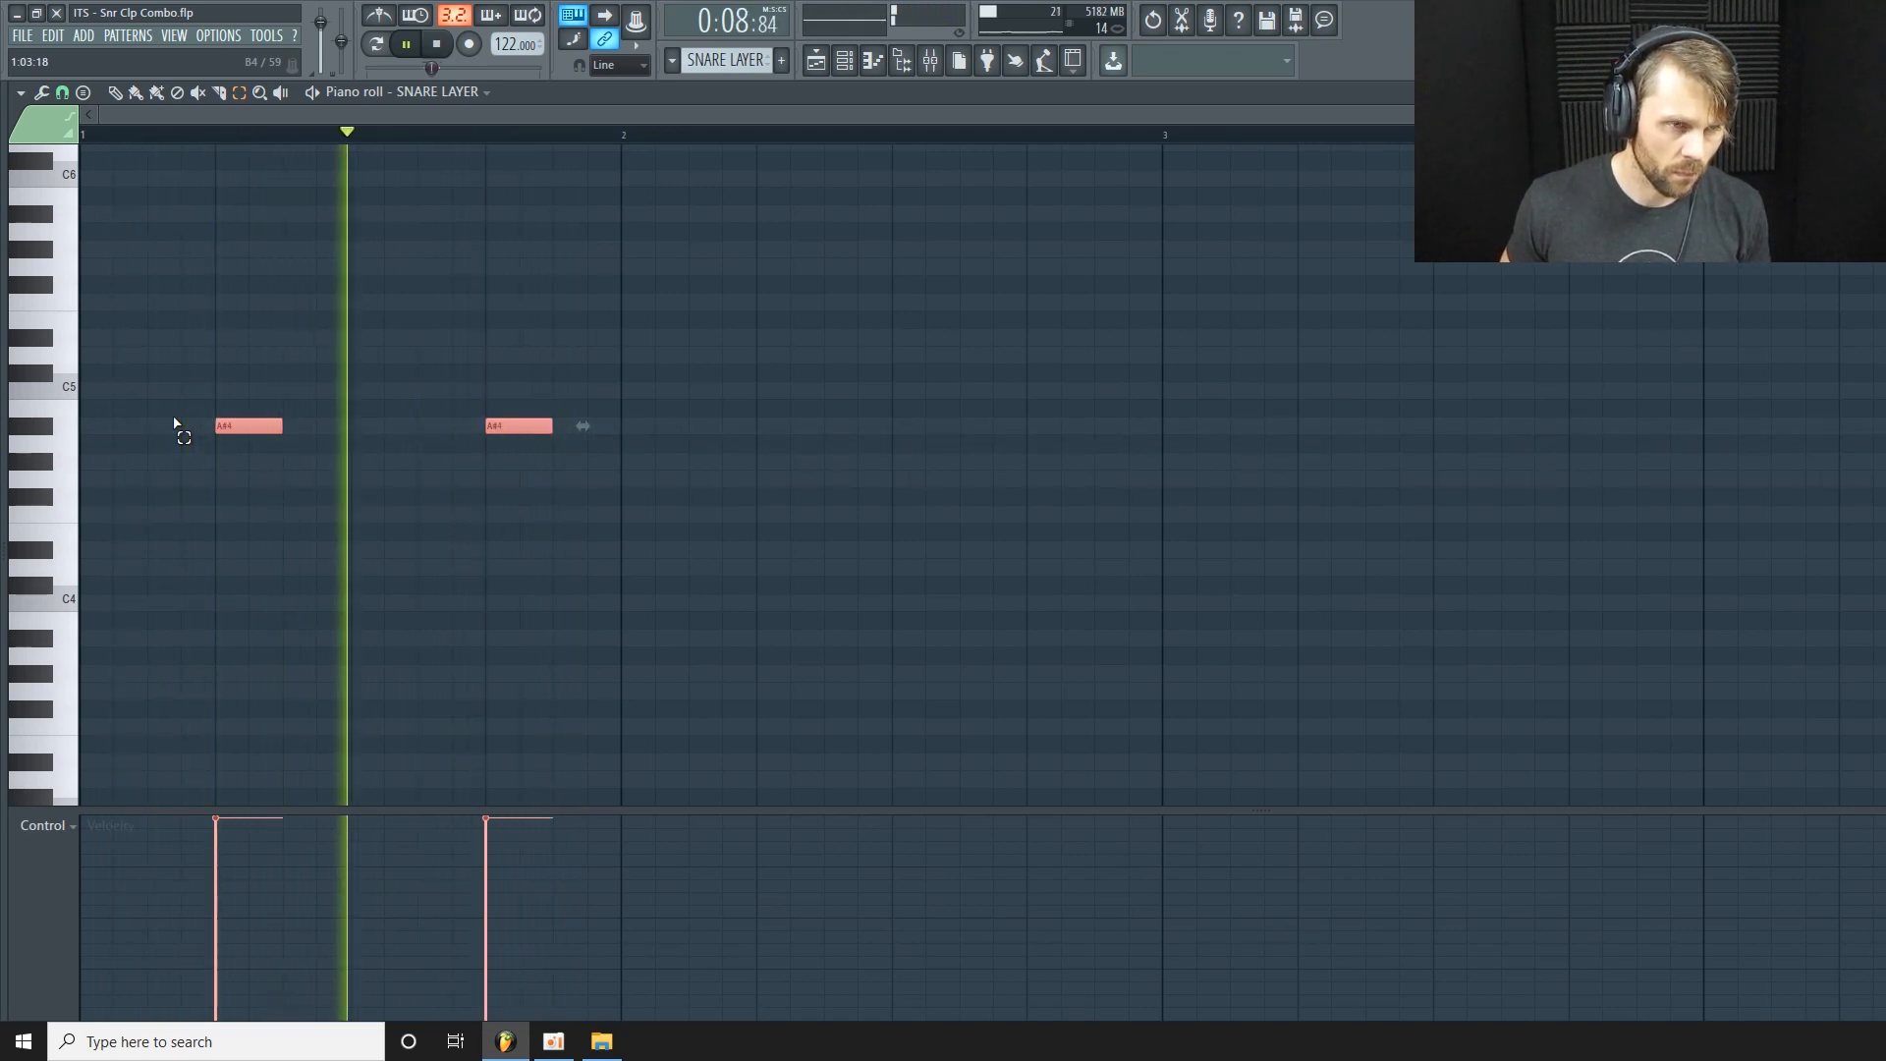
key(shift+Up)
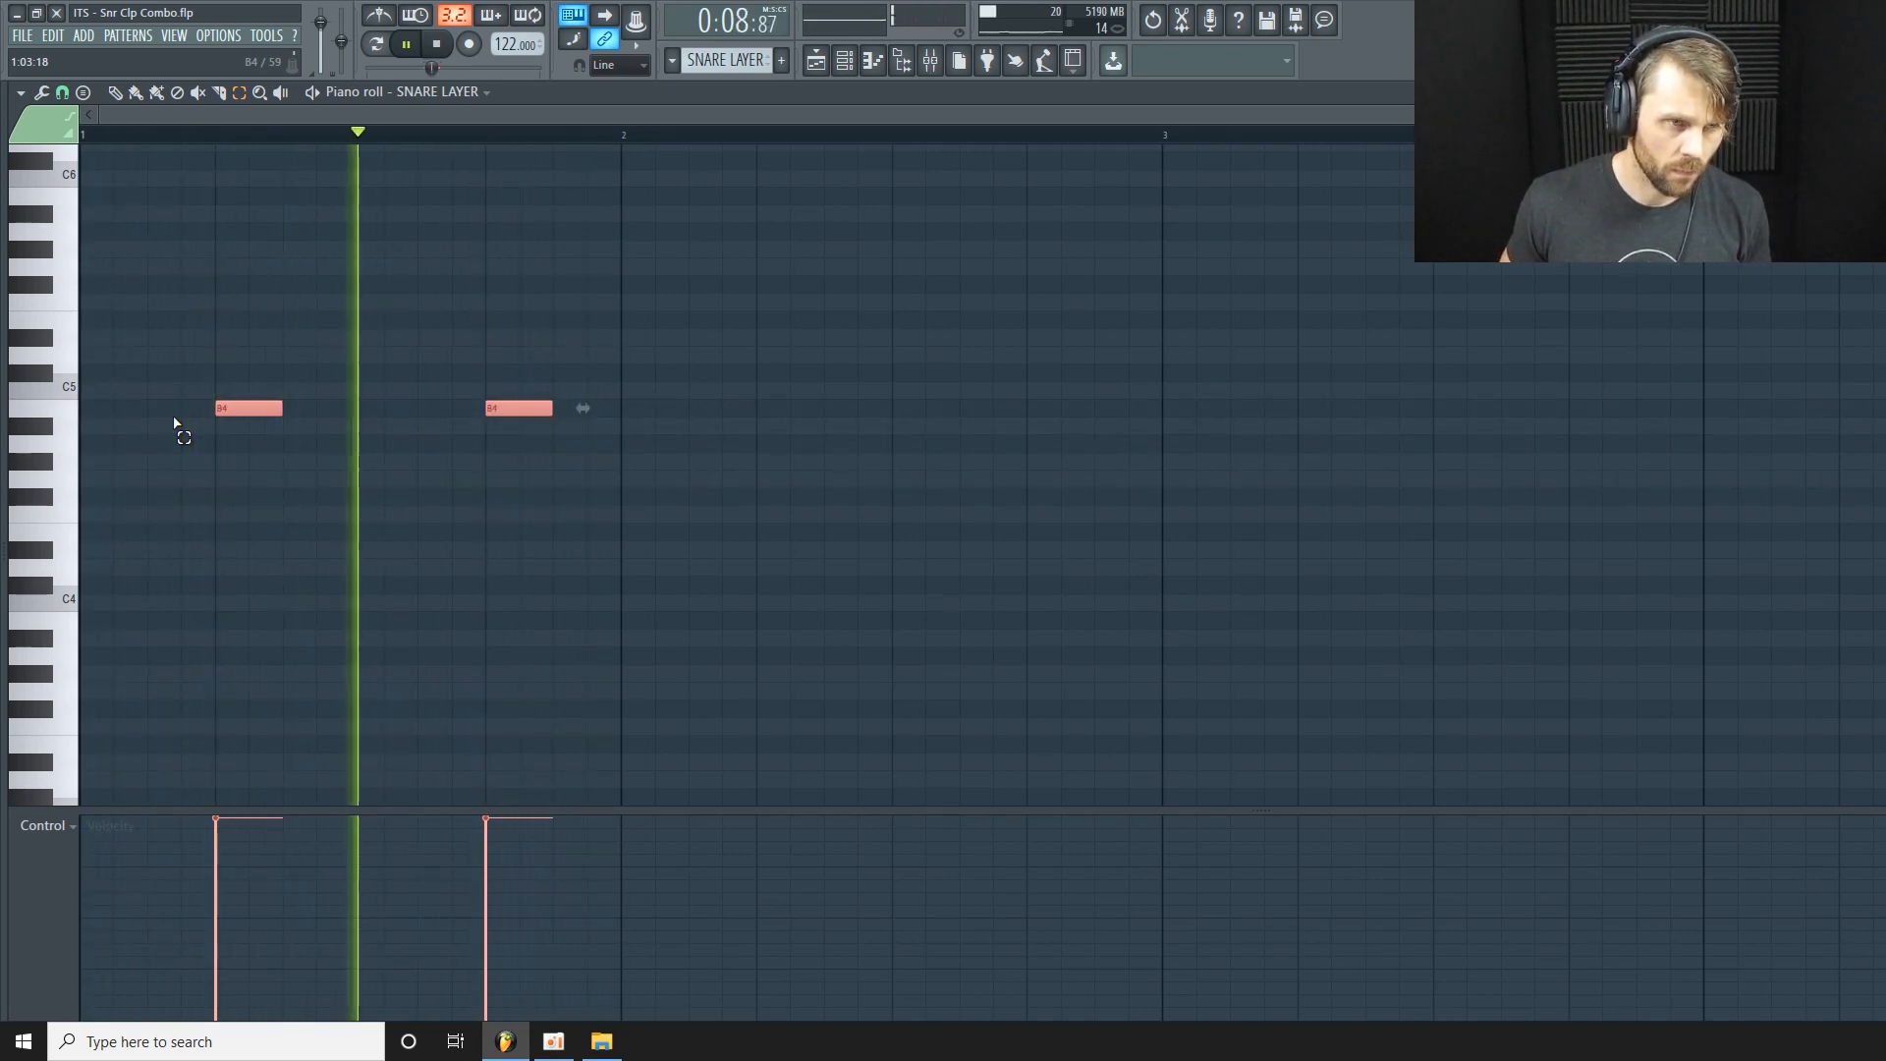
key(shift+Up)
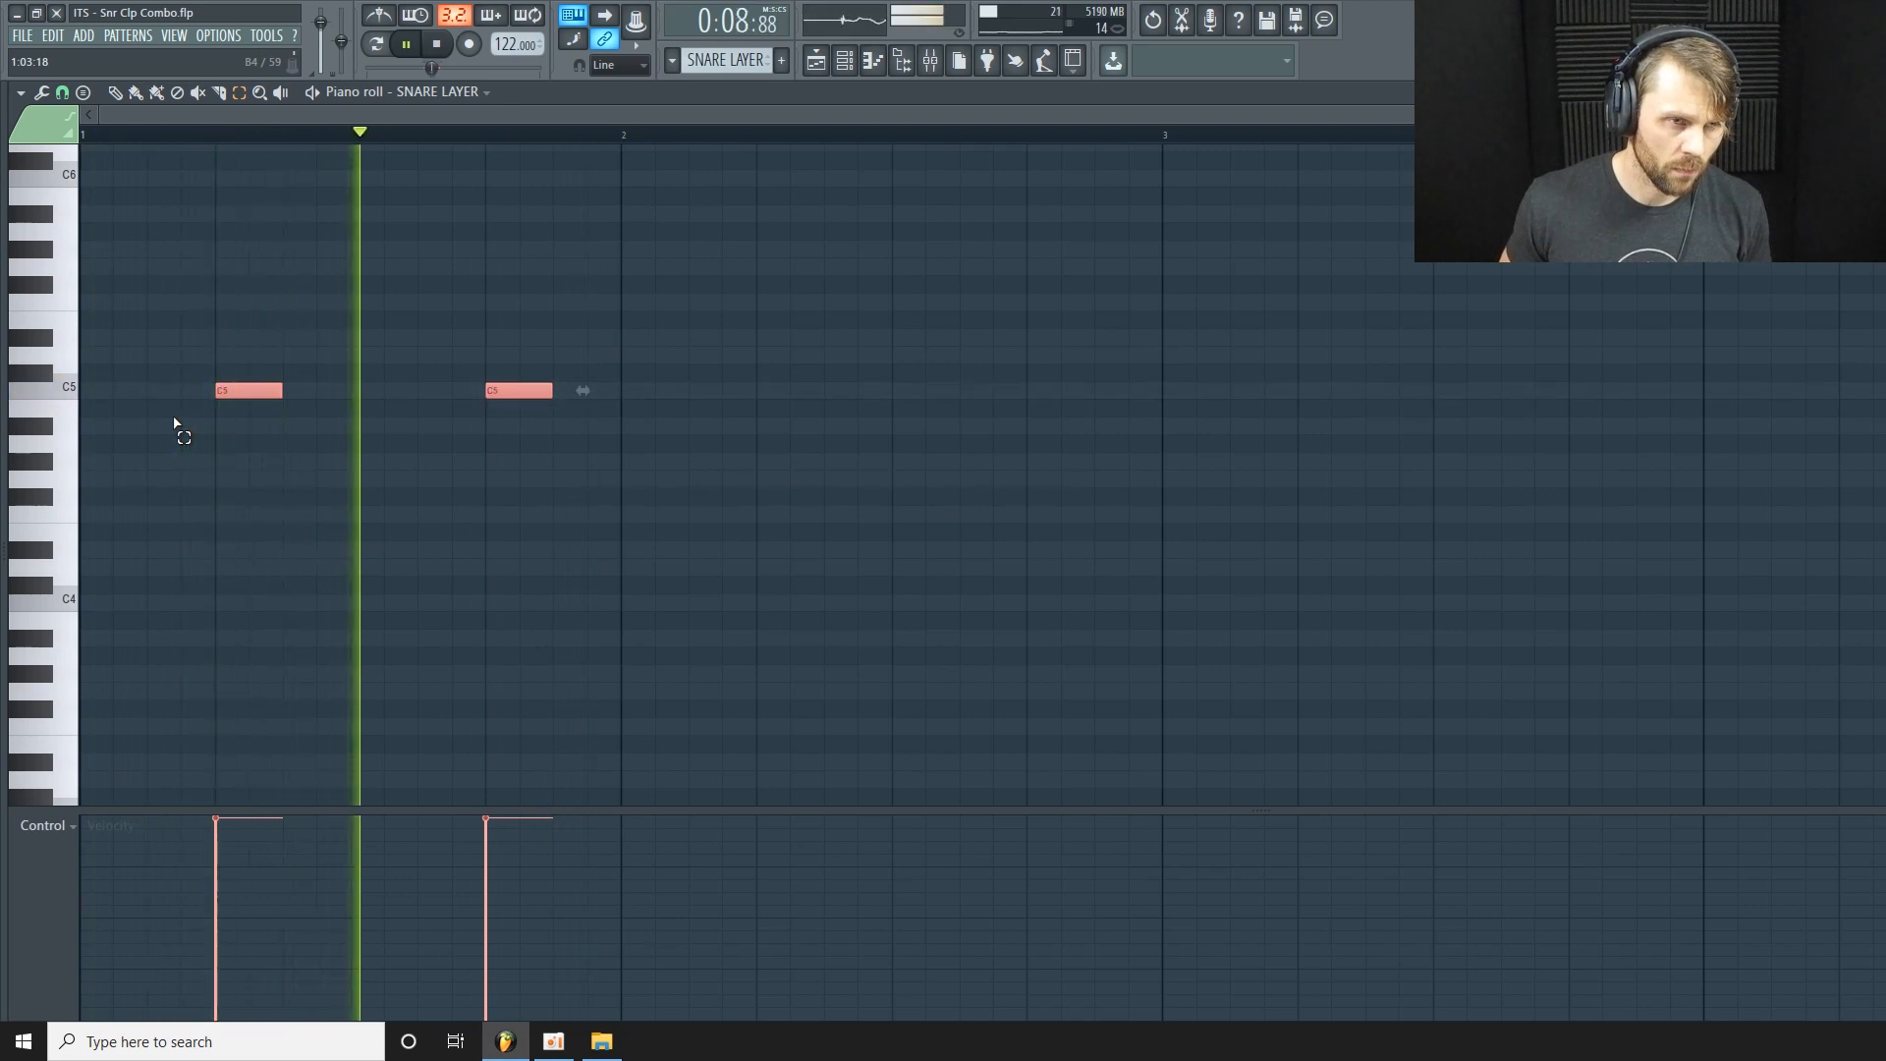
key(shift+Up)
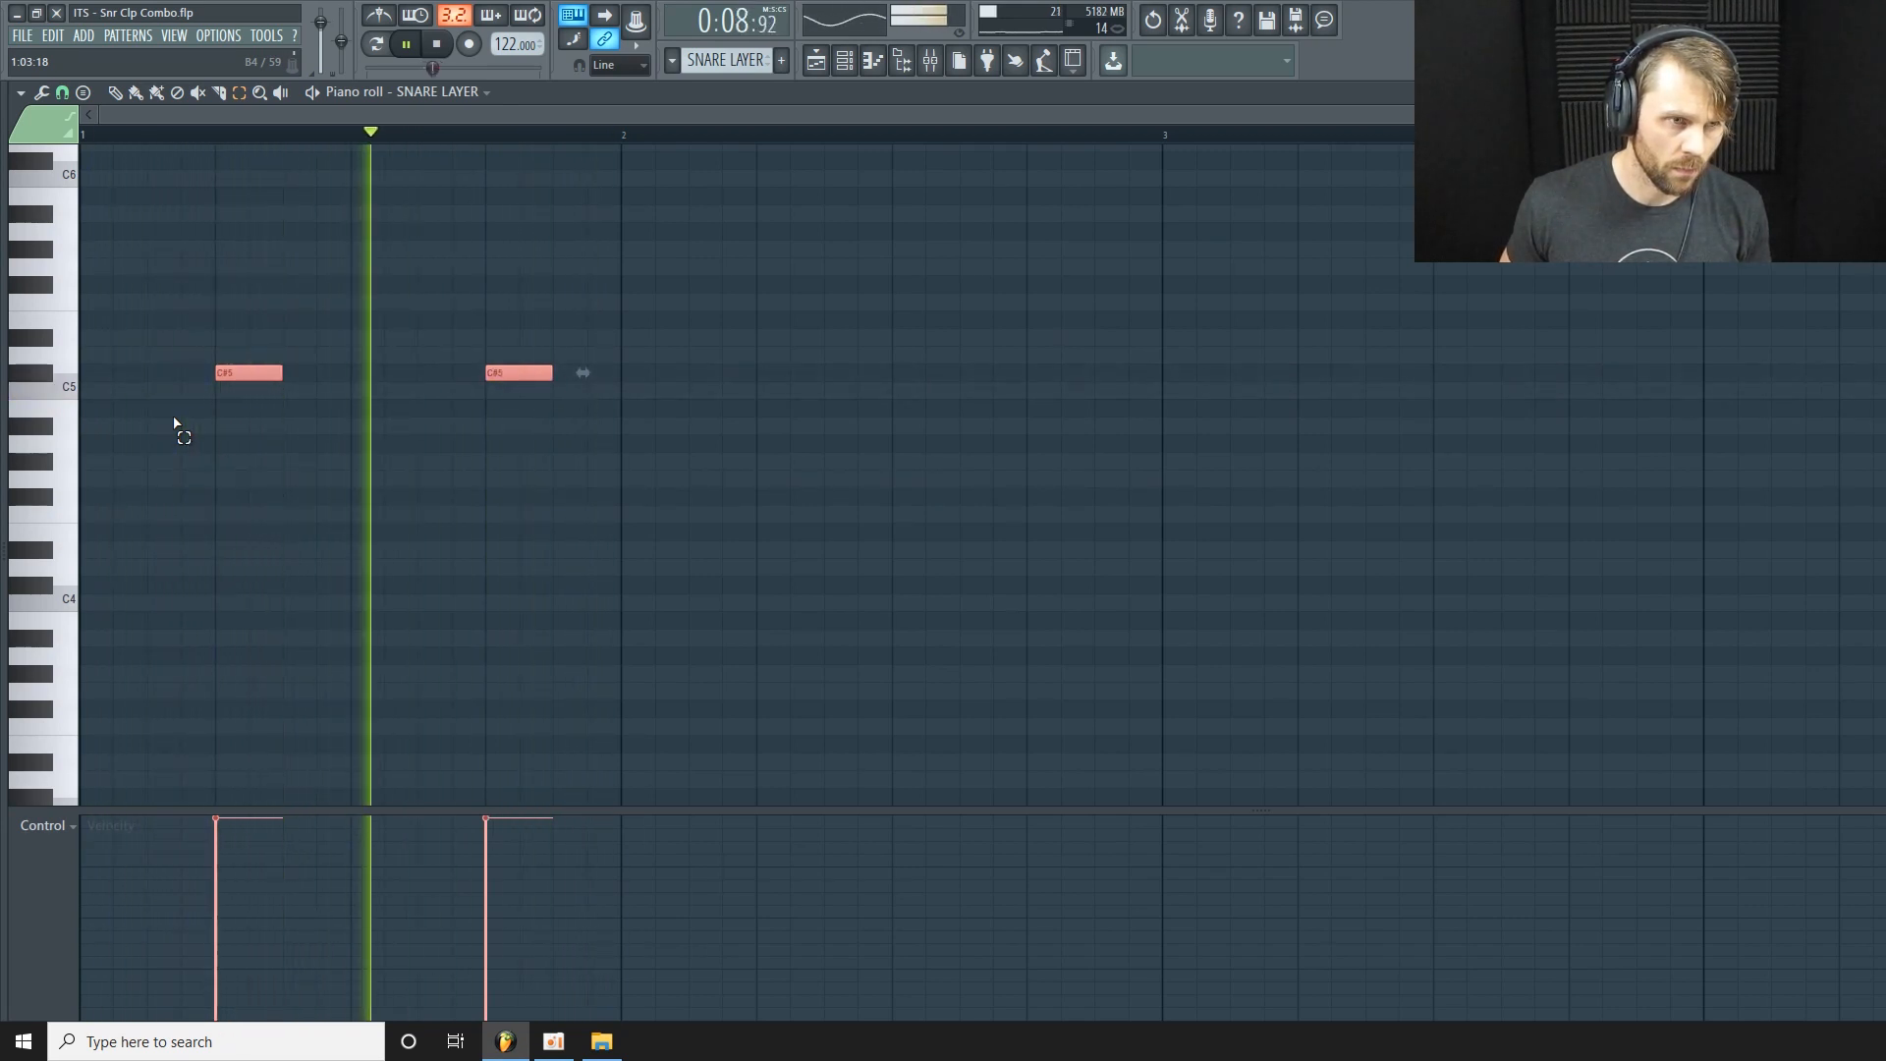
key(shift+Up)
key(shift+Up)
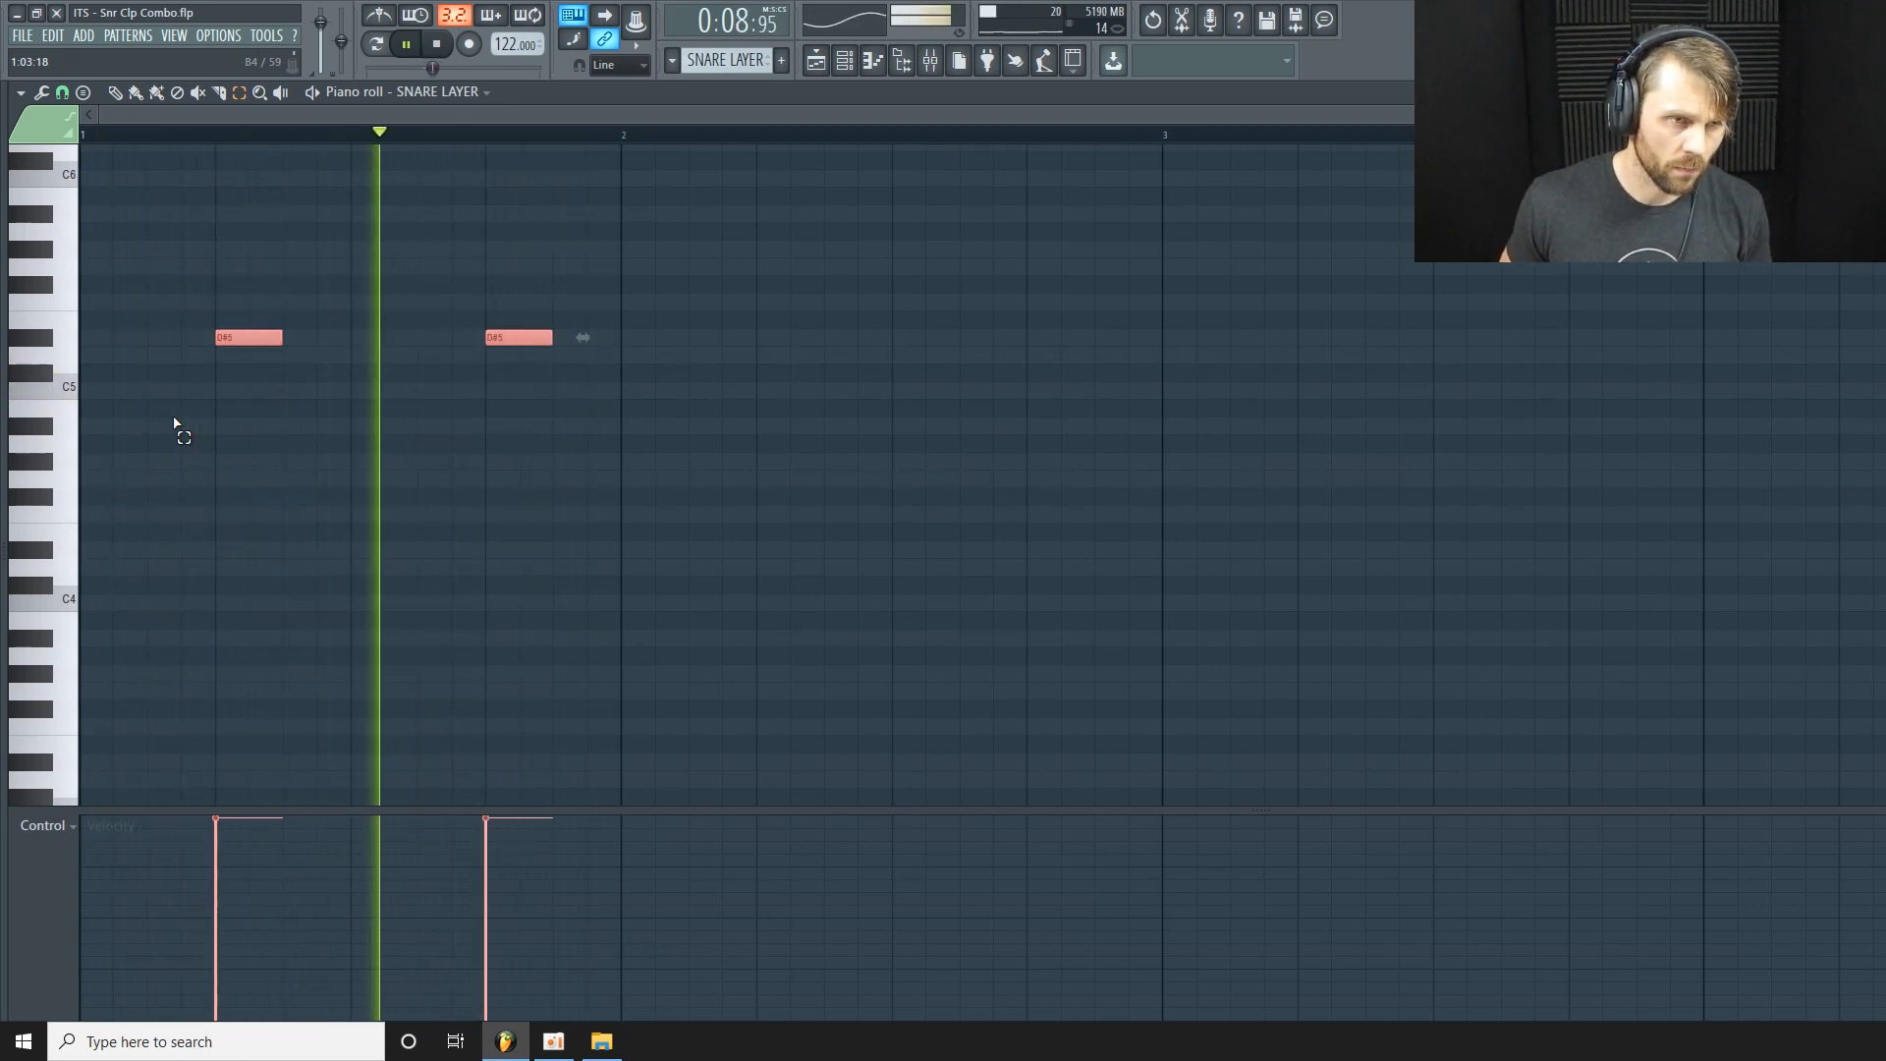
Bring both snare notes back down, compare C5 against A4 while the loop plays, and leave them on A4.
key(shift+Down)
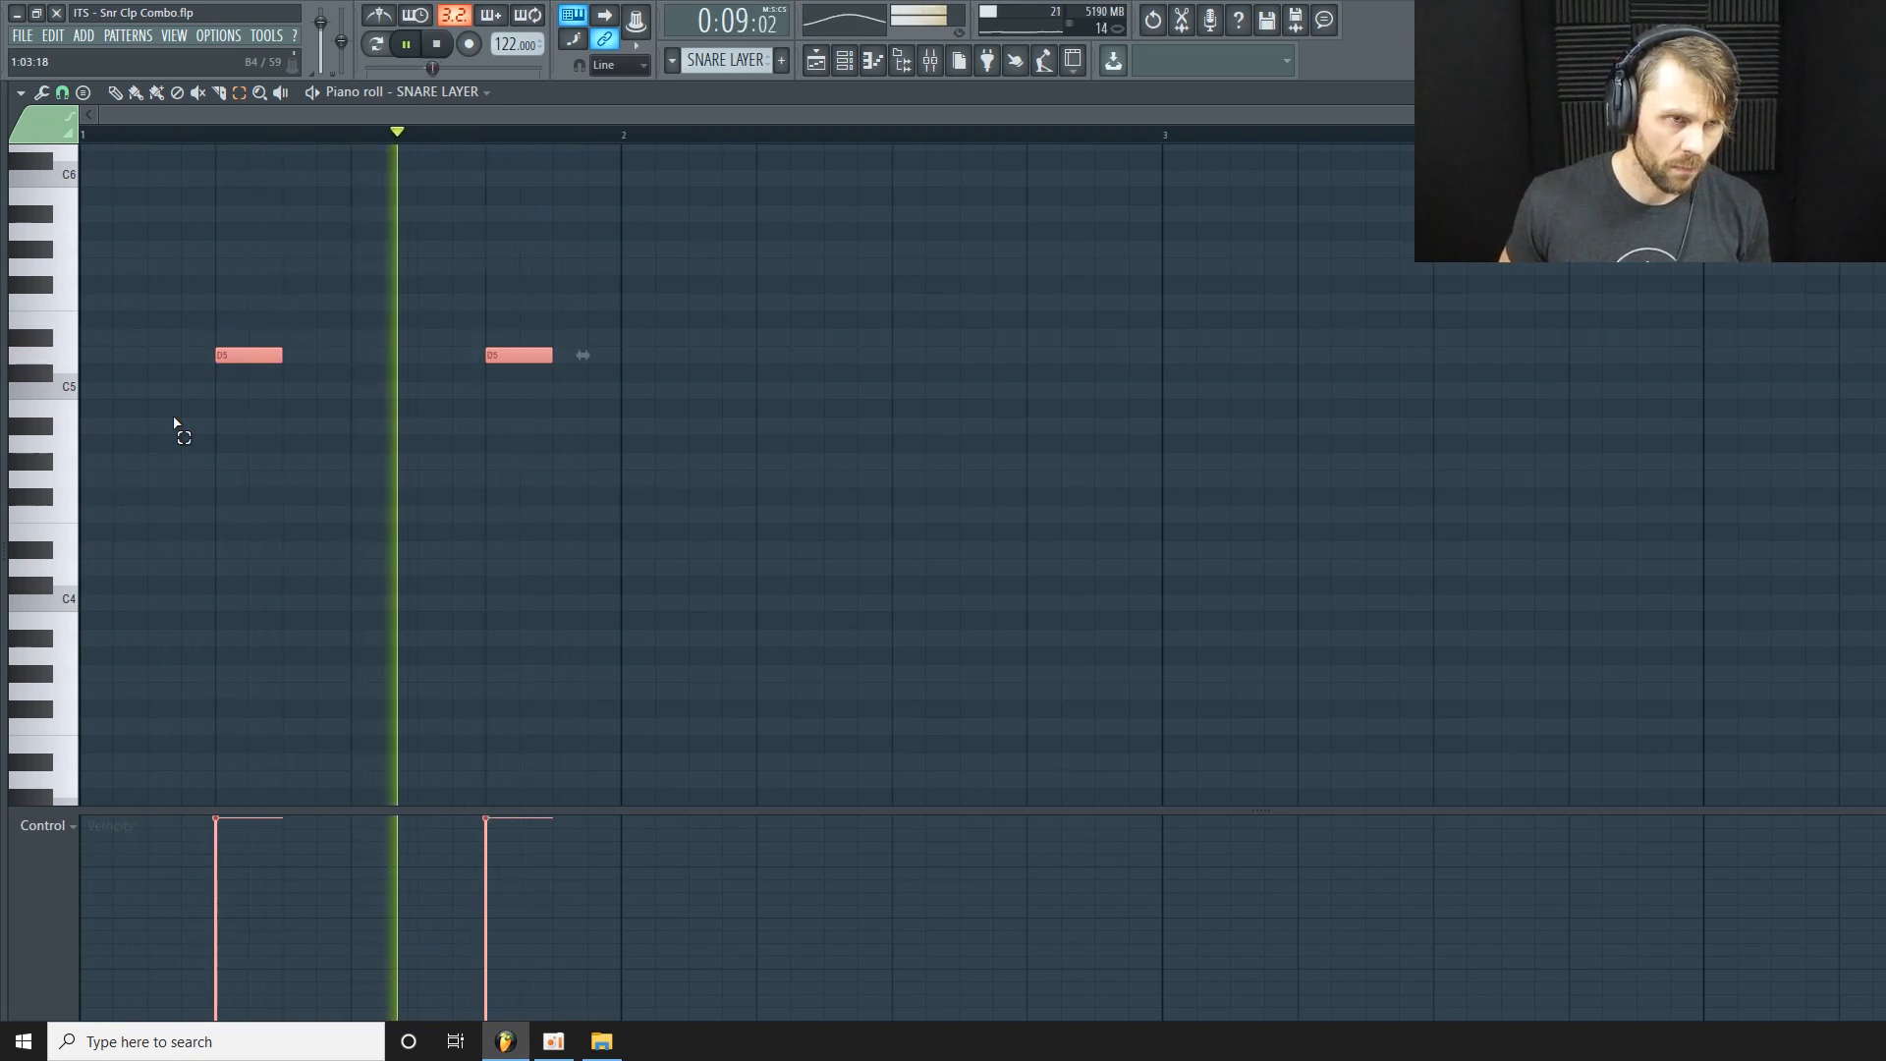
key(shift+Down)
key(shift+Down)
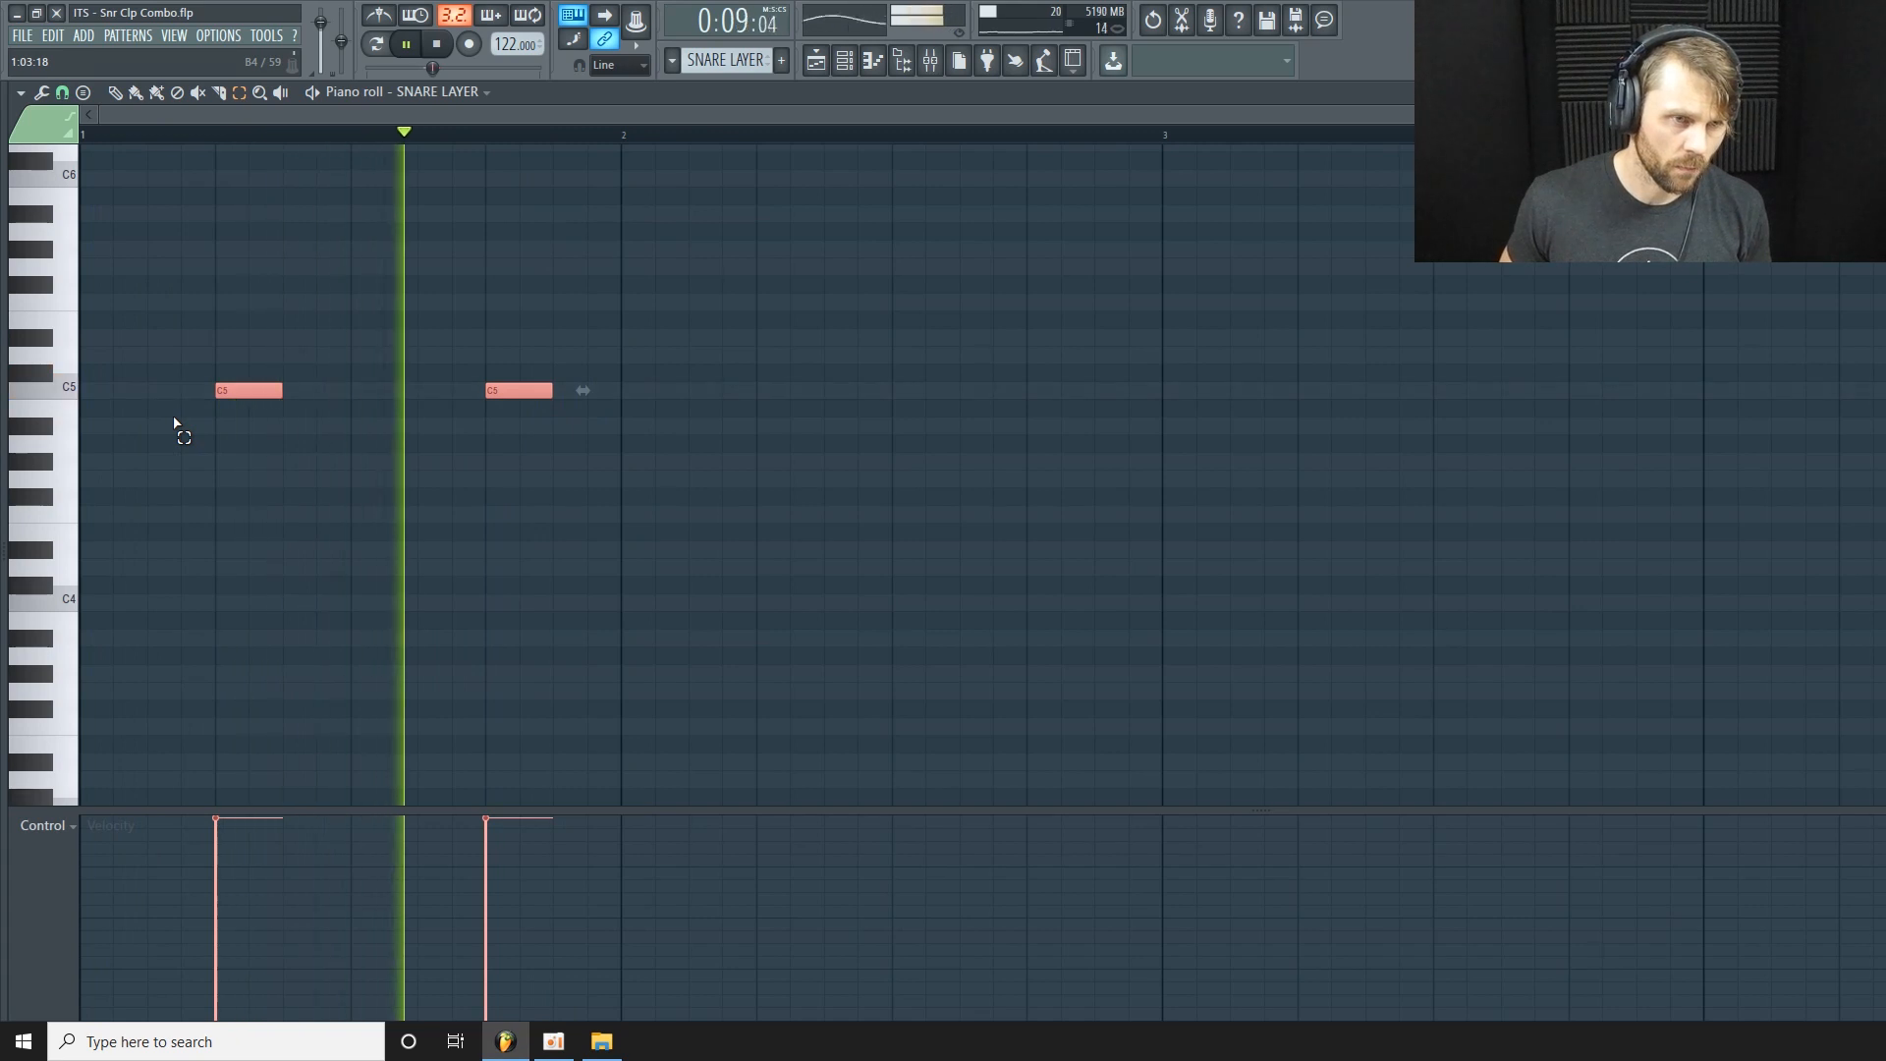
key(shift+Down)
key(shift+Down)
key(shift+Down)
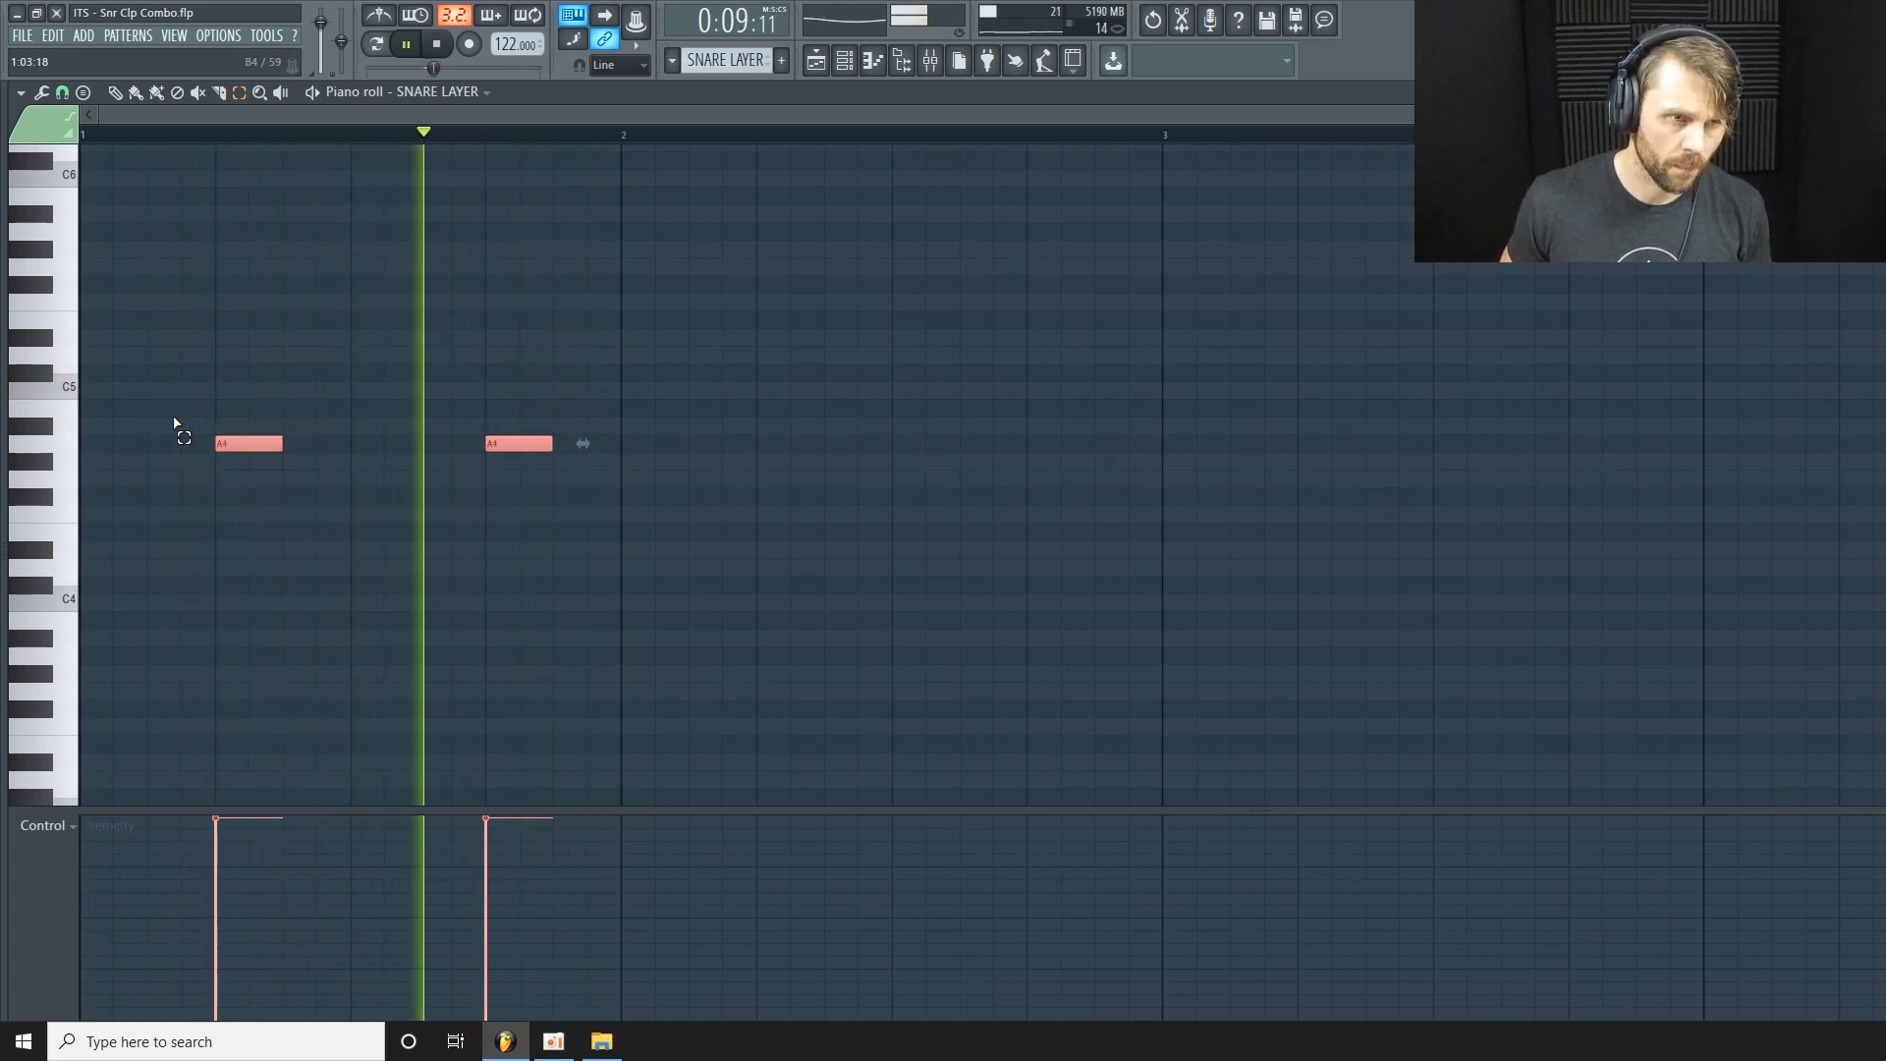
key(shift+Up)
key(shift+Up)
key(shift+Up)
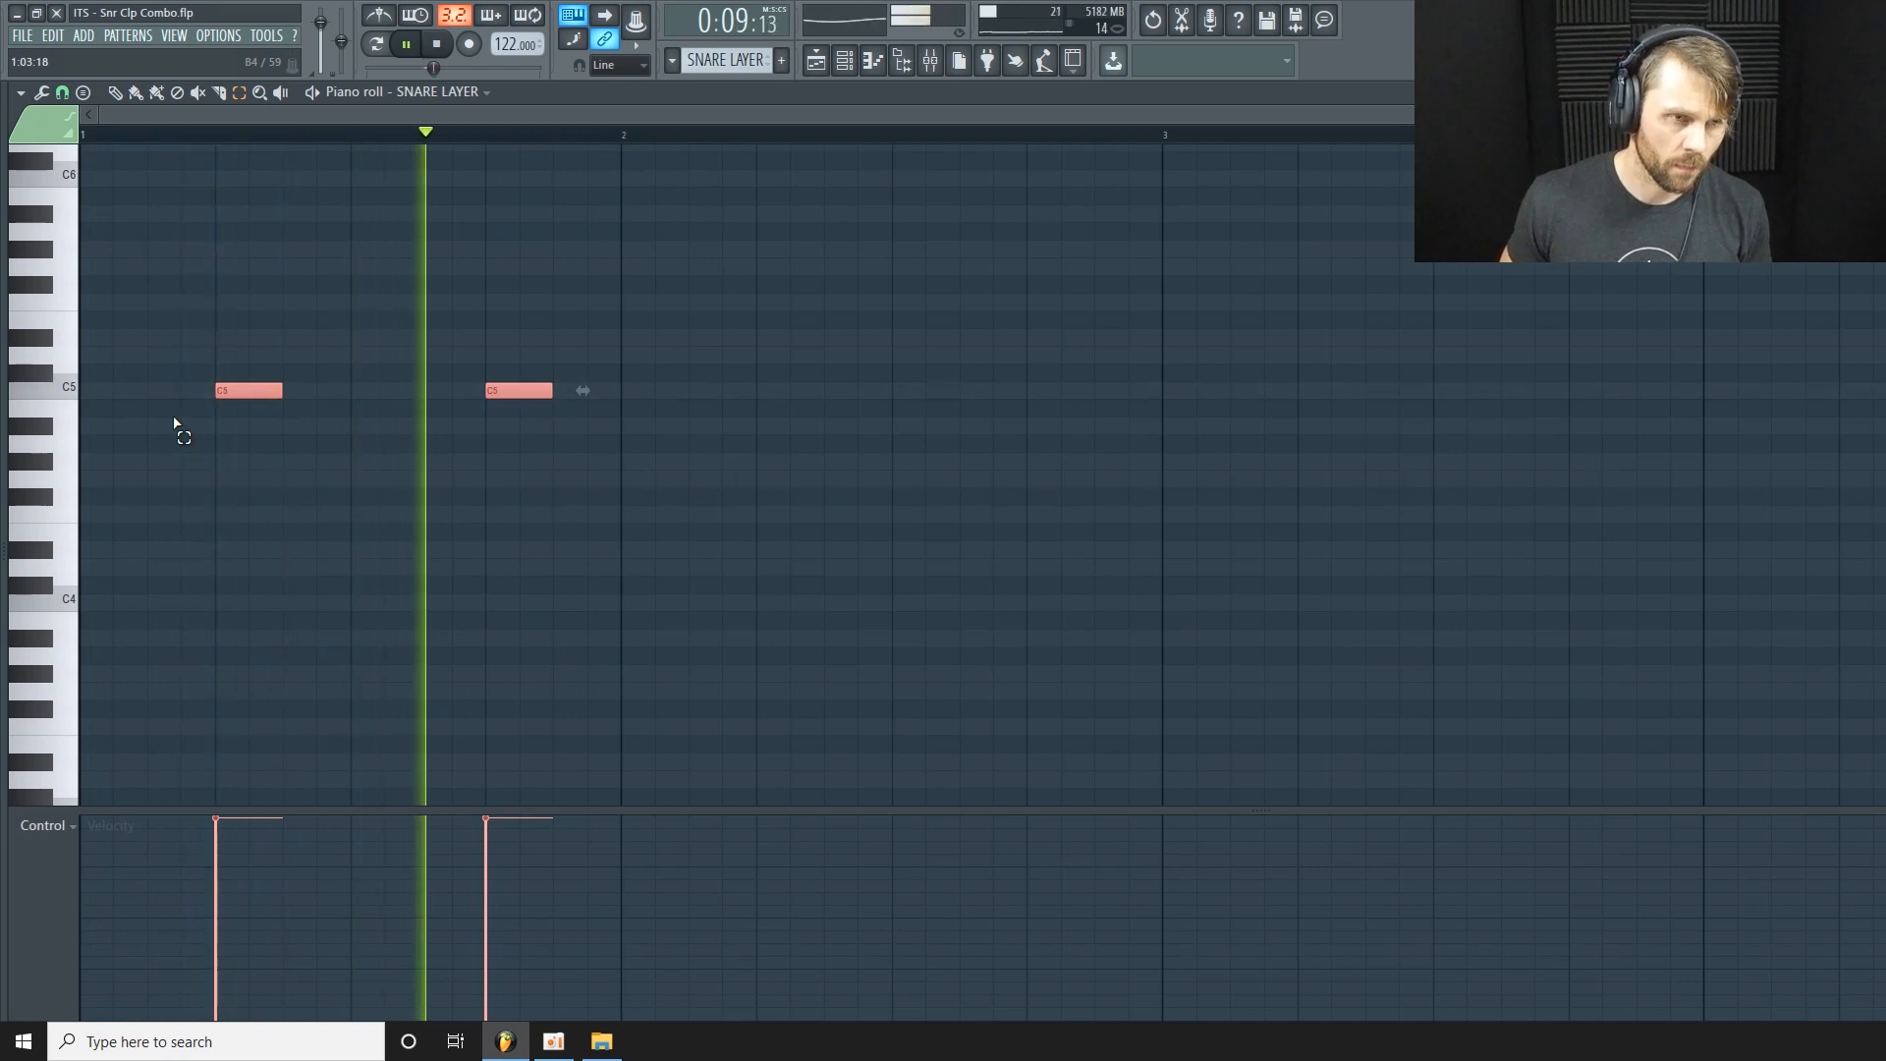
key(shift+Down)
key(shift+Down)
key(shift+Down)
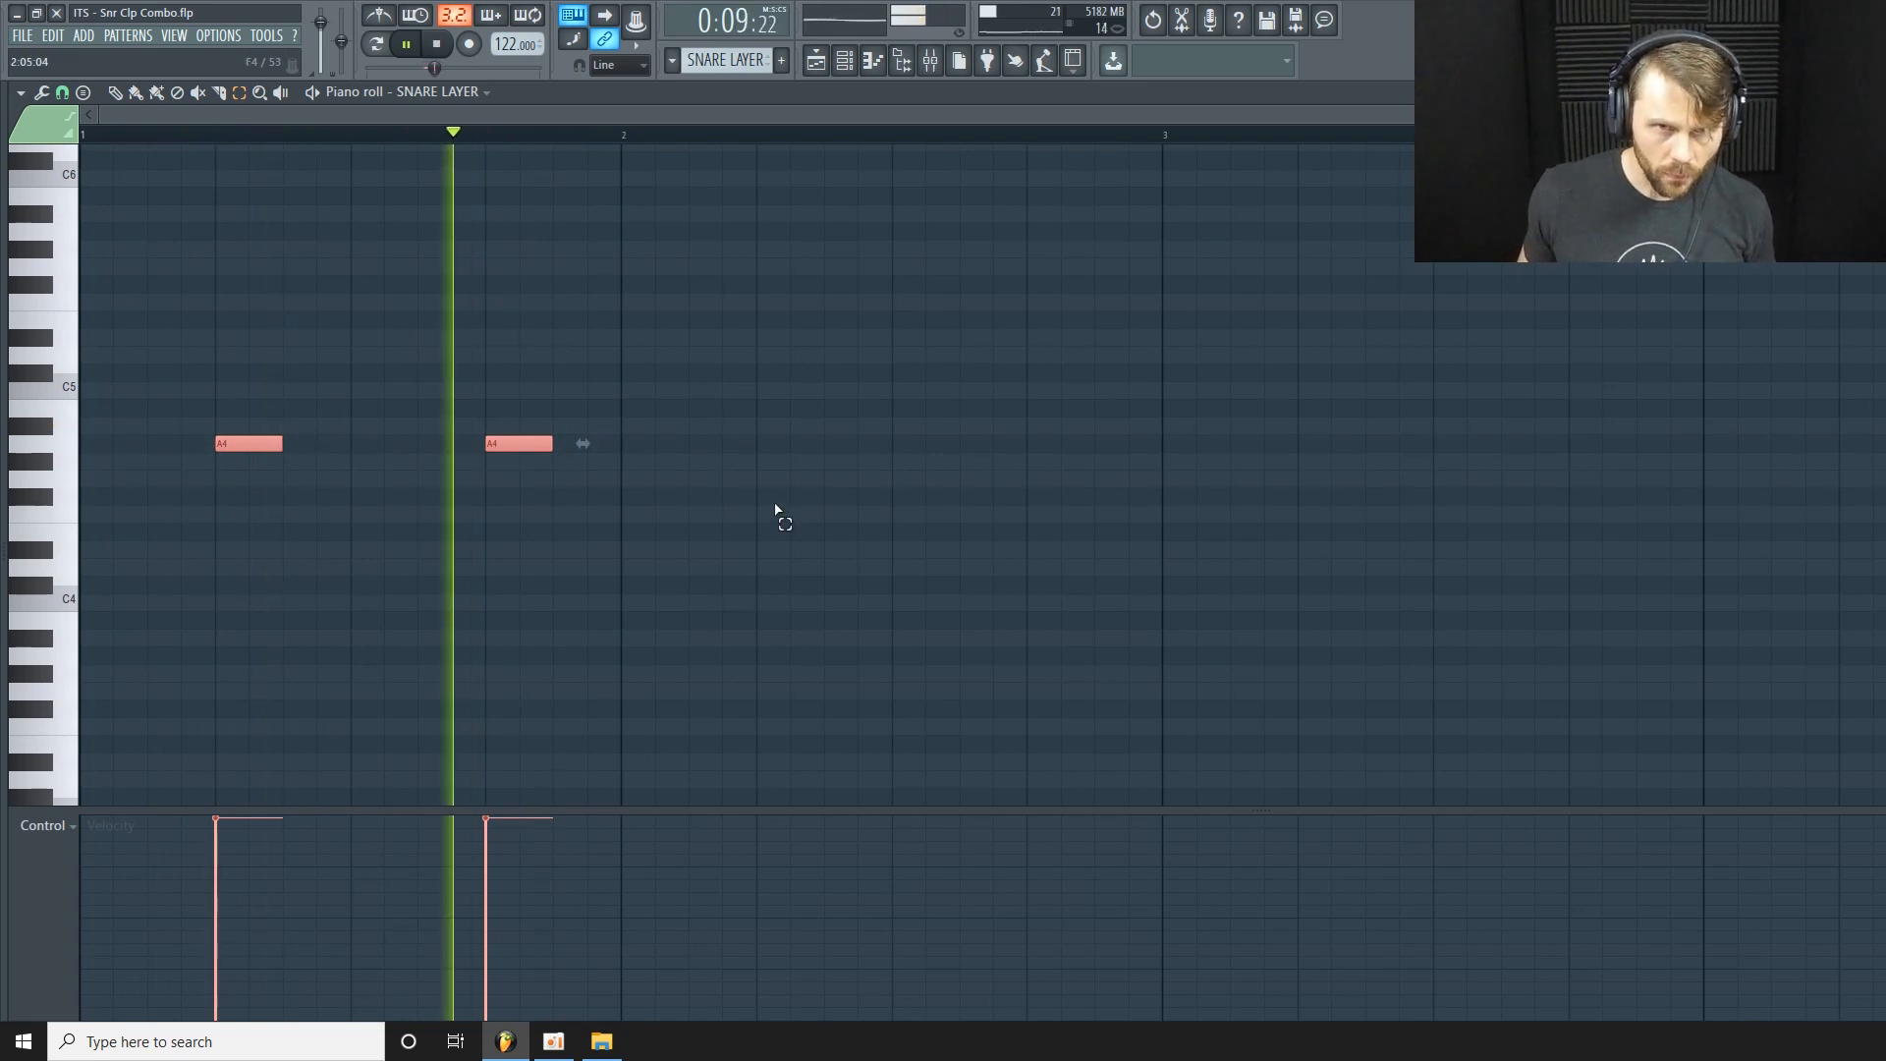
Stop playback and lower the SNR LAYER mixer fader slightly.
click(930, 61)
key(space)
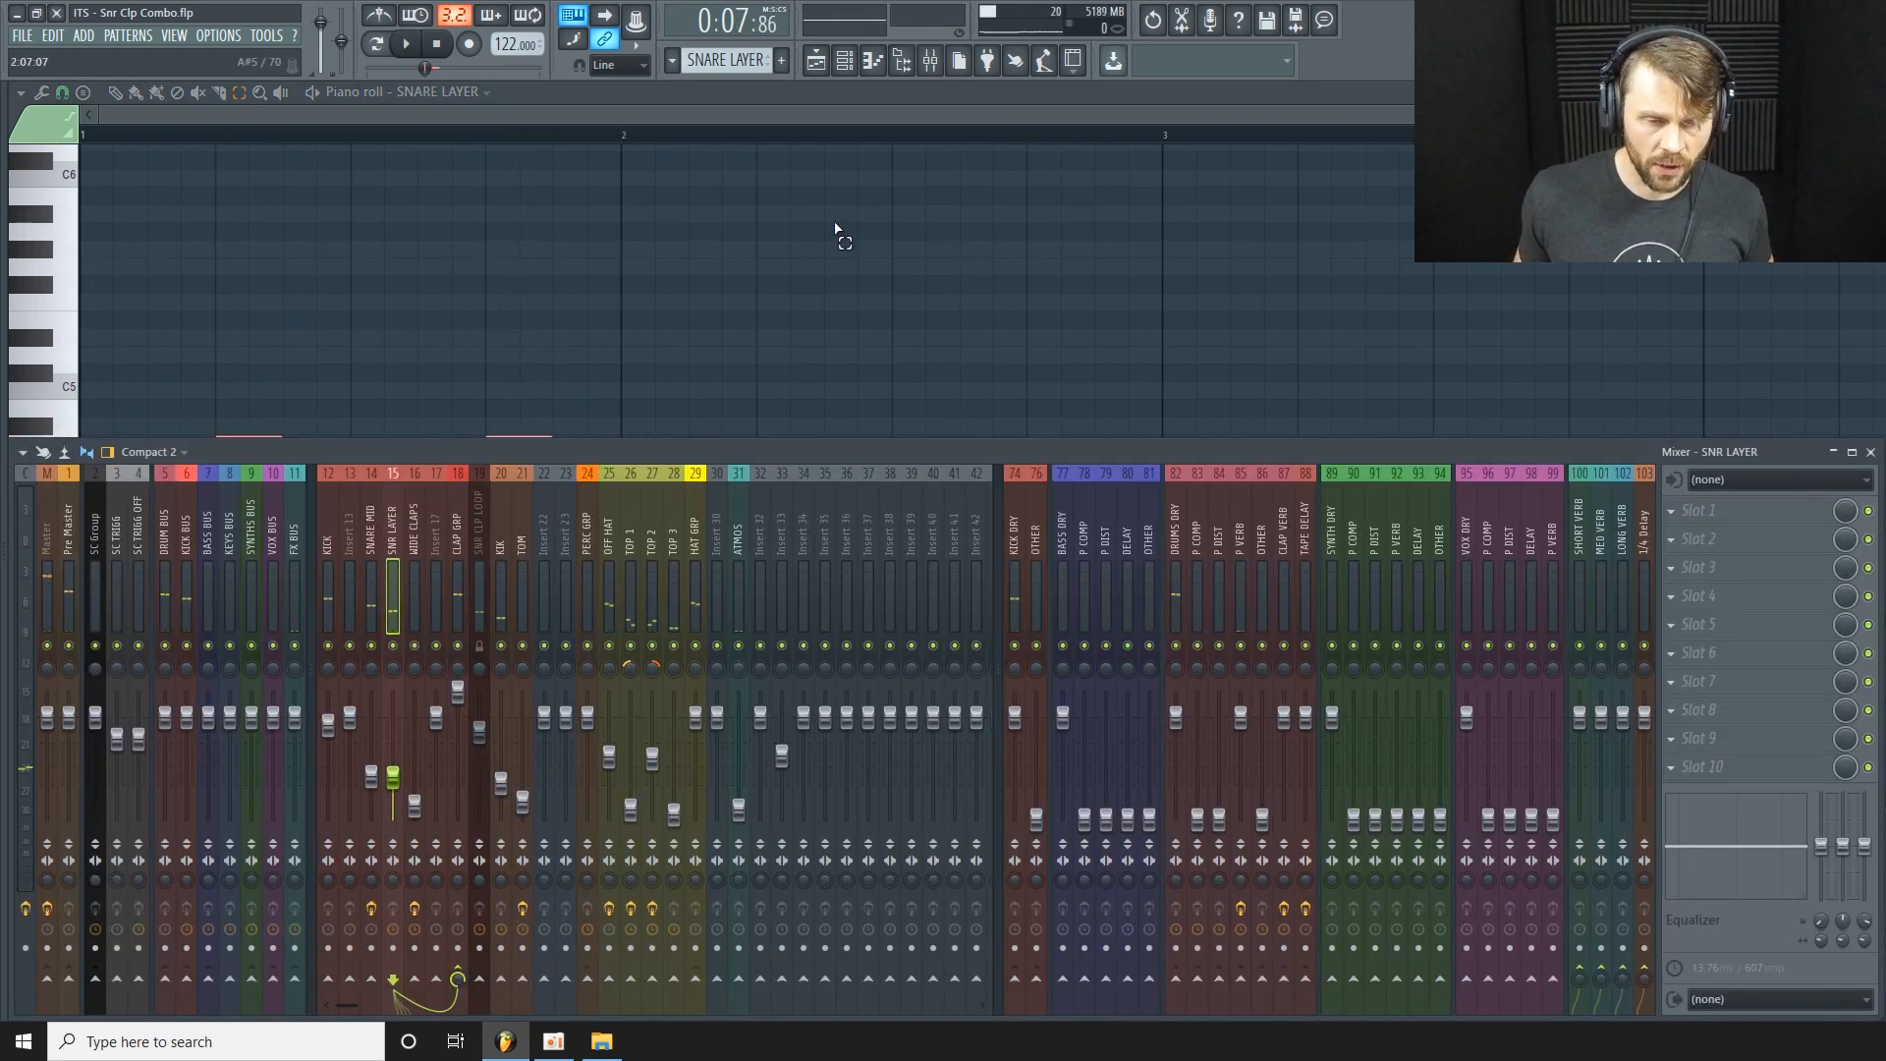
click(403, 770)
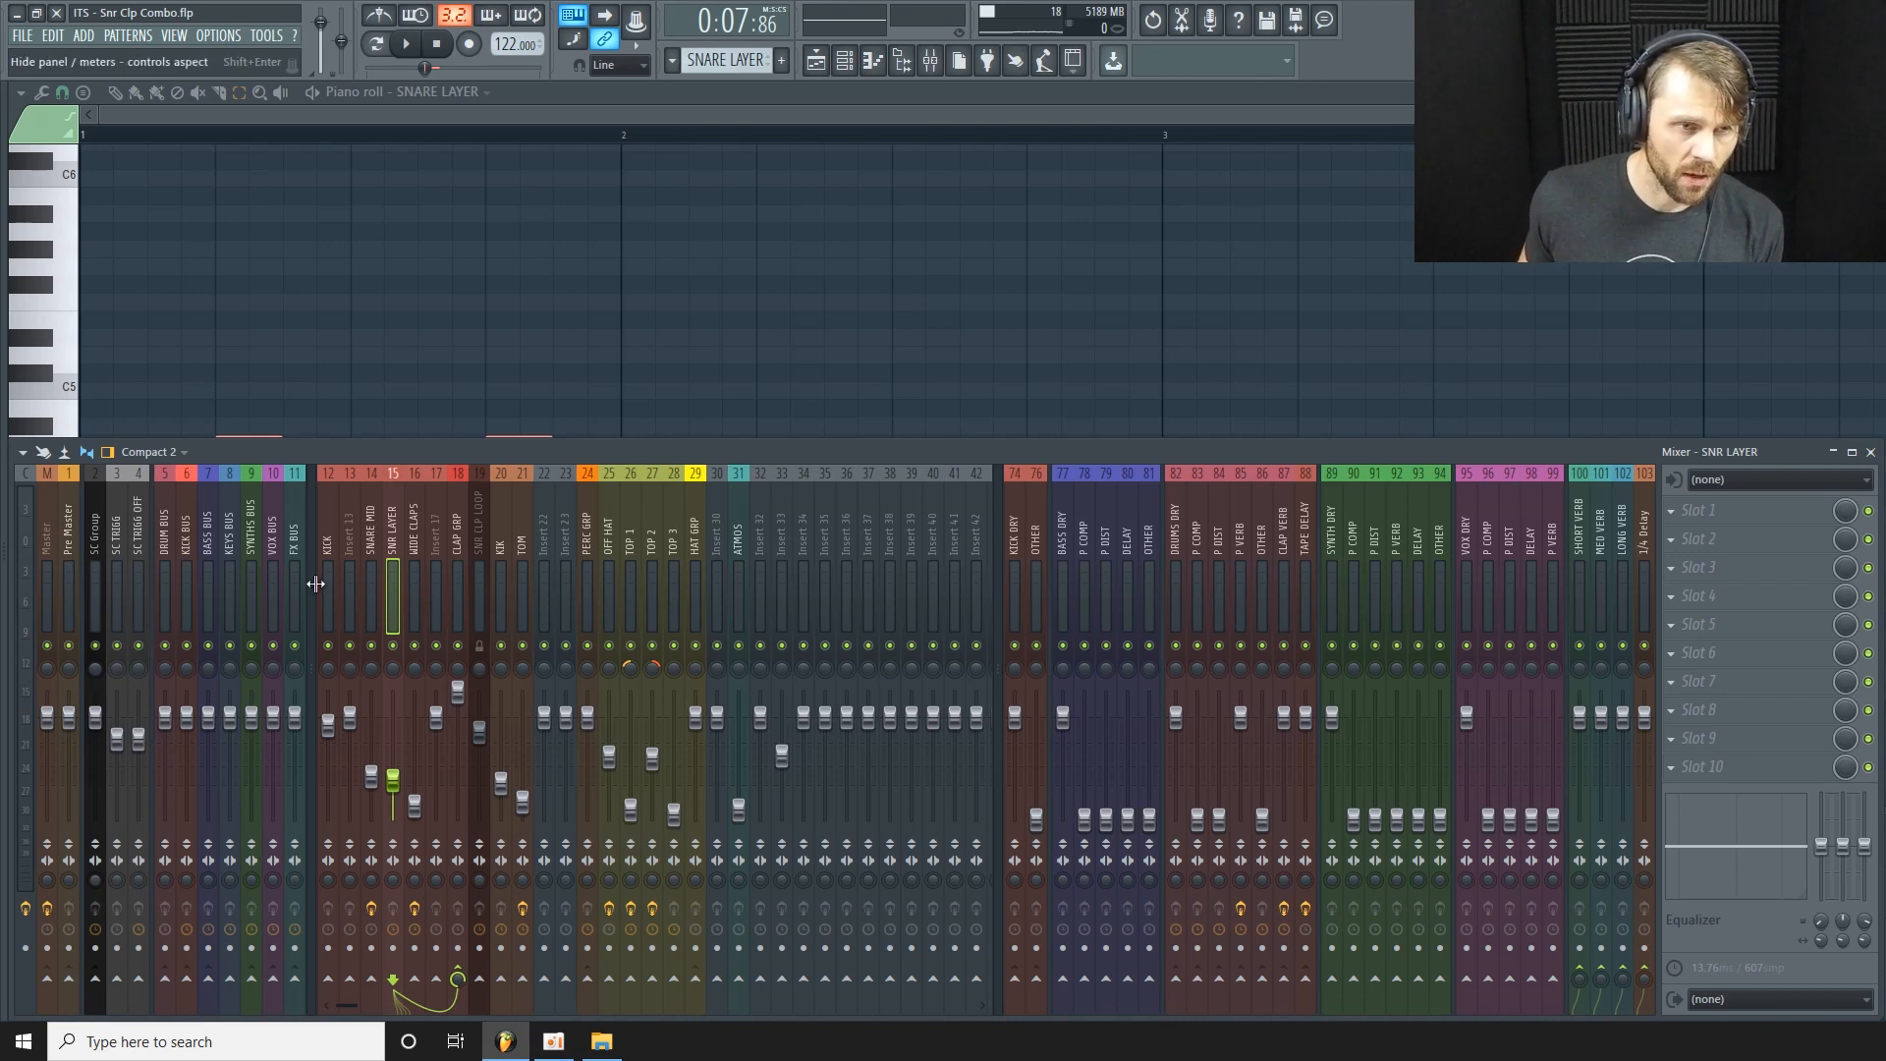
Open the SPAN analyzer on the Current mixer track and examine the SNARE MID spectrum during playback.
click(67, 546)
click(27, 552)
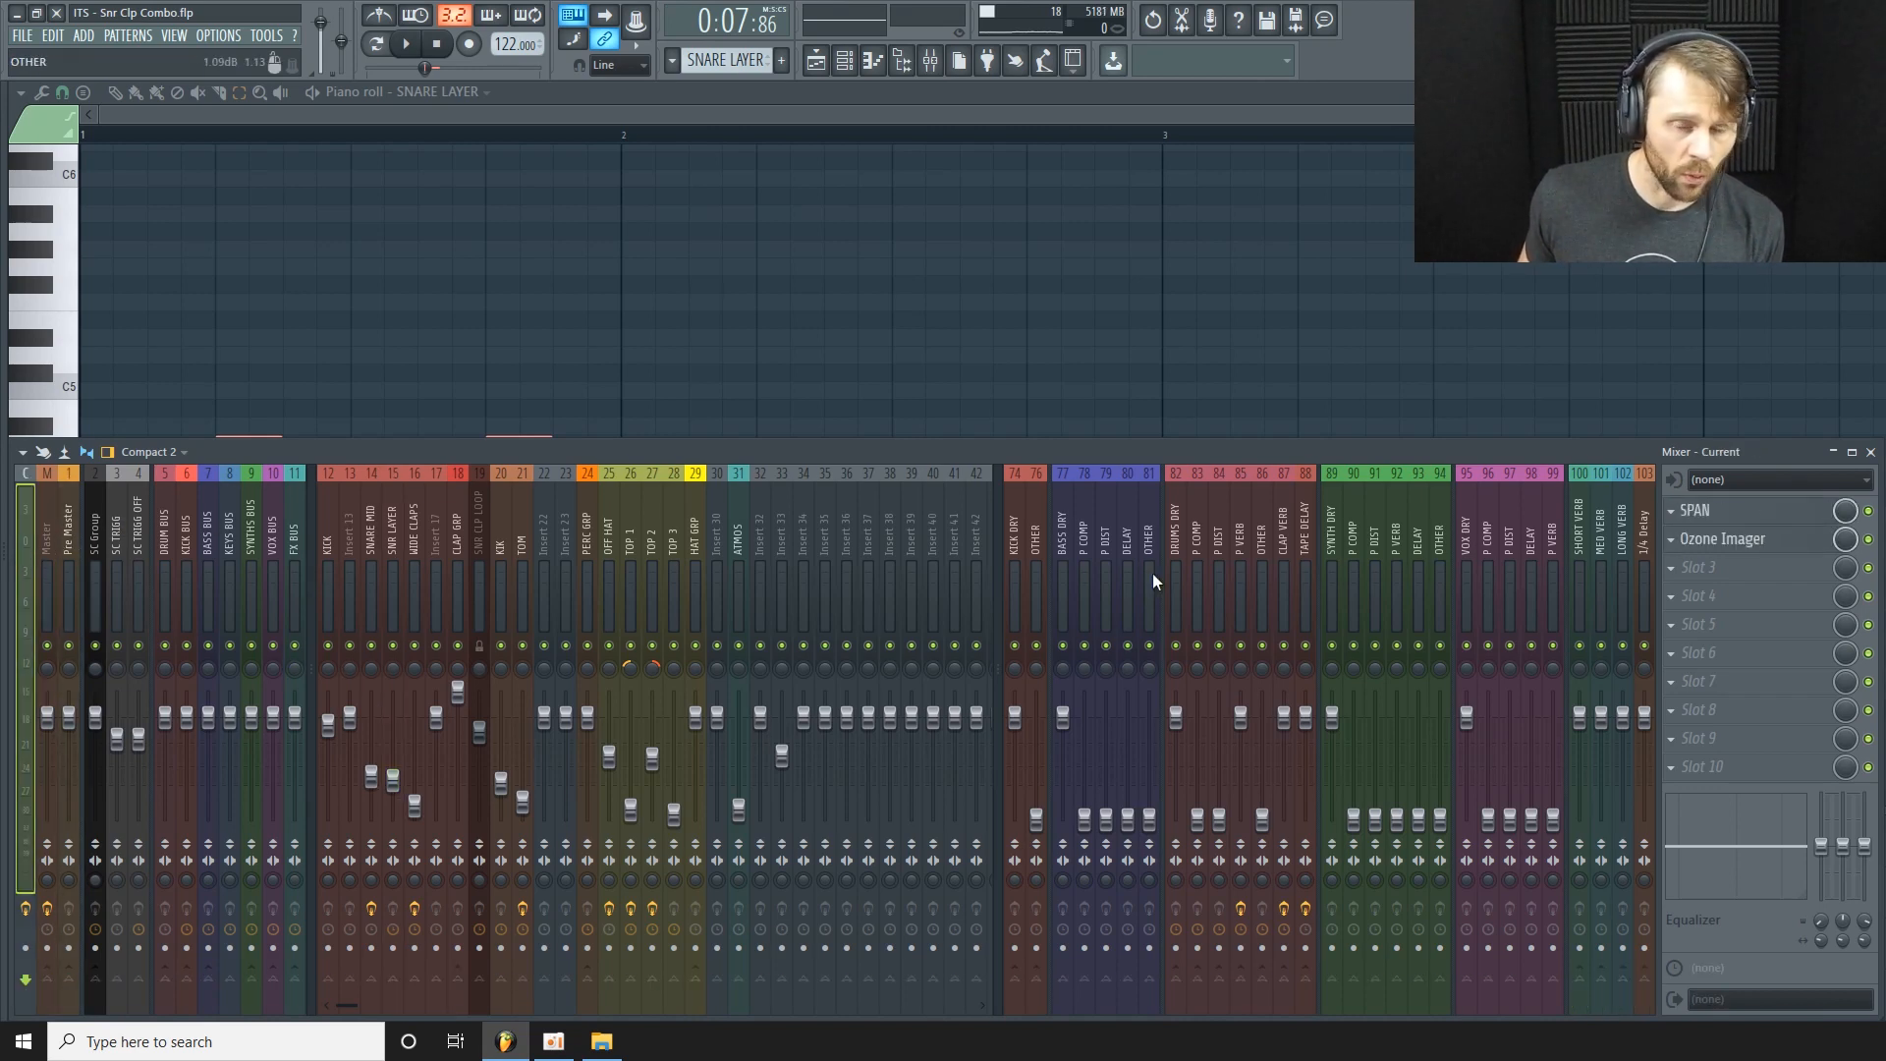
click(1776, 513)
drag(1254, 340, 1267, 326)
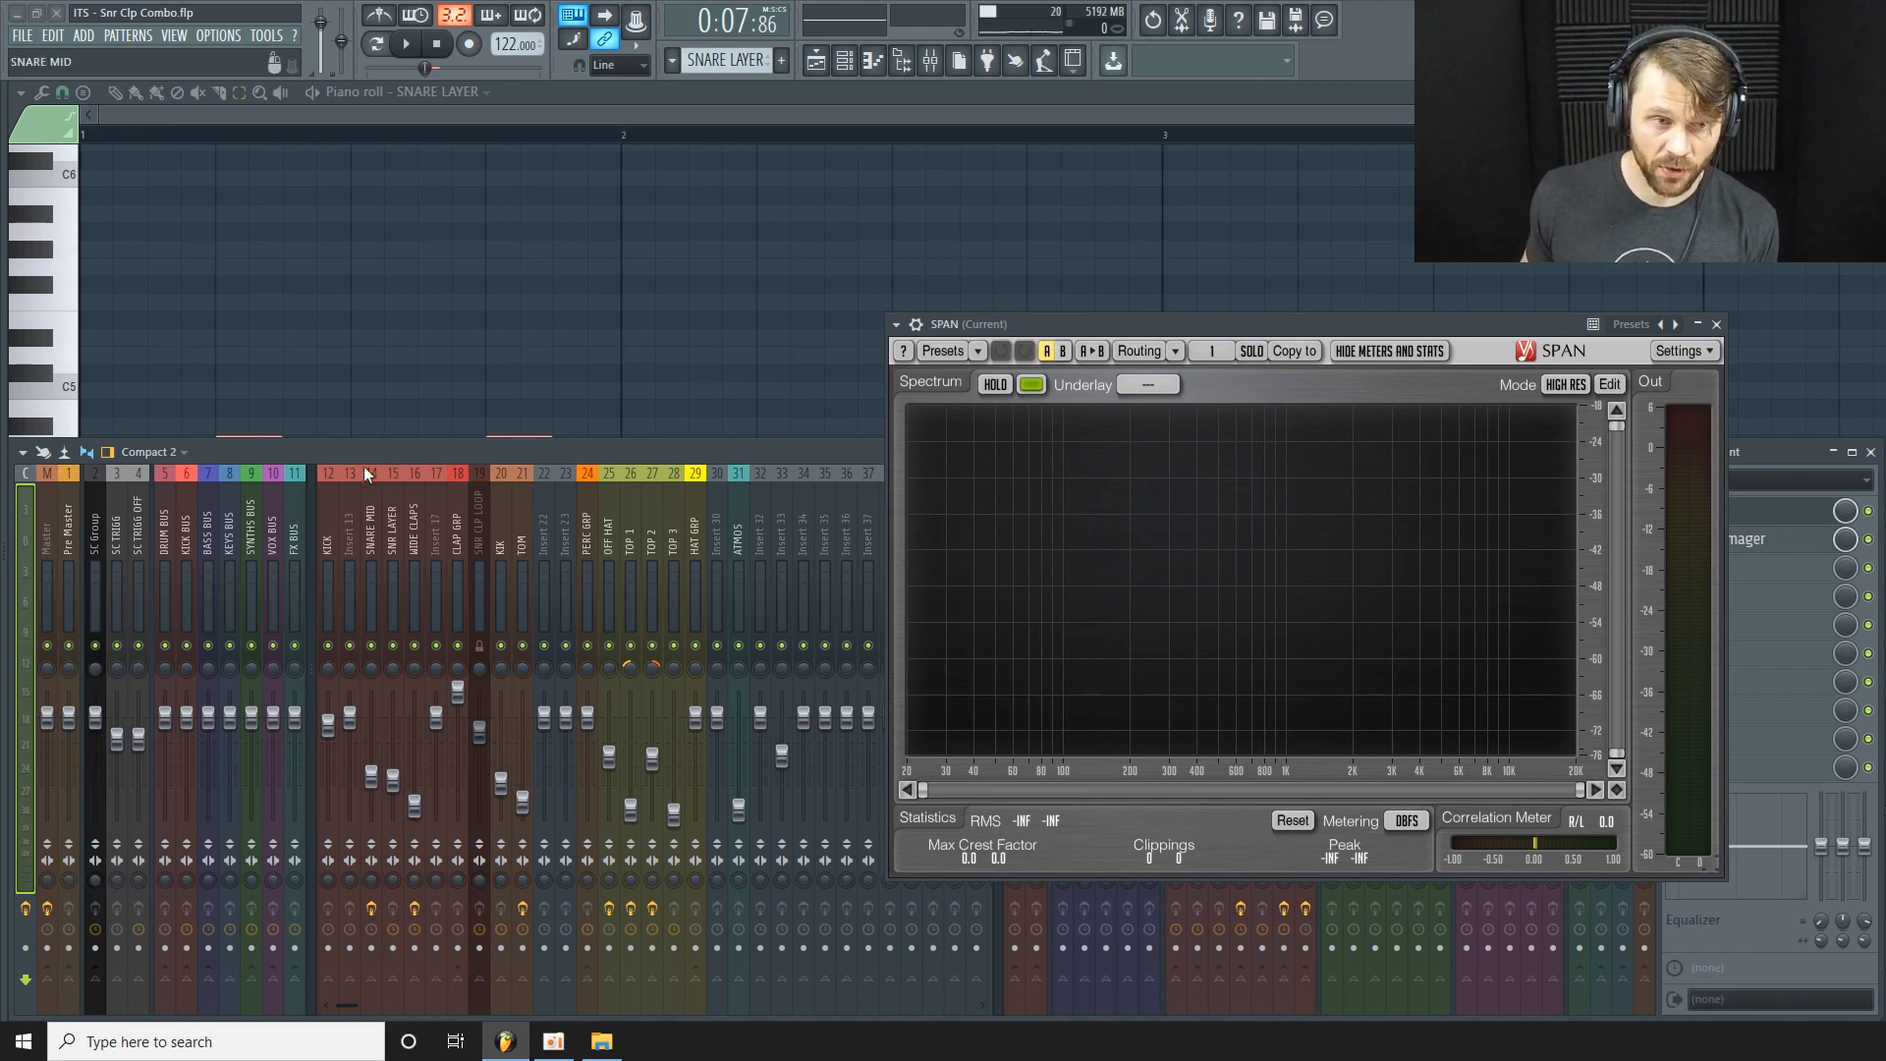
click(371, 521)
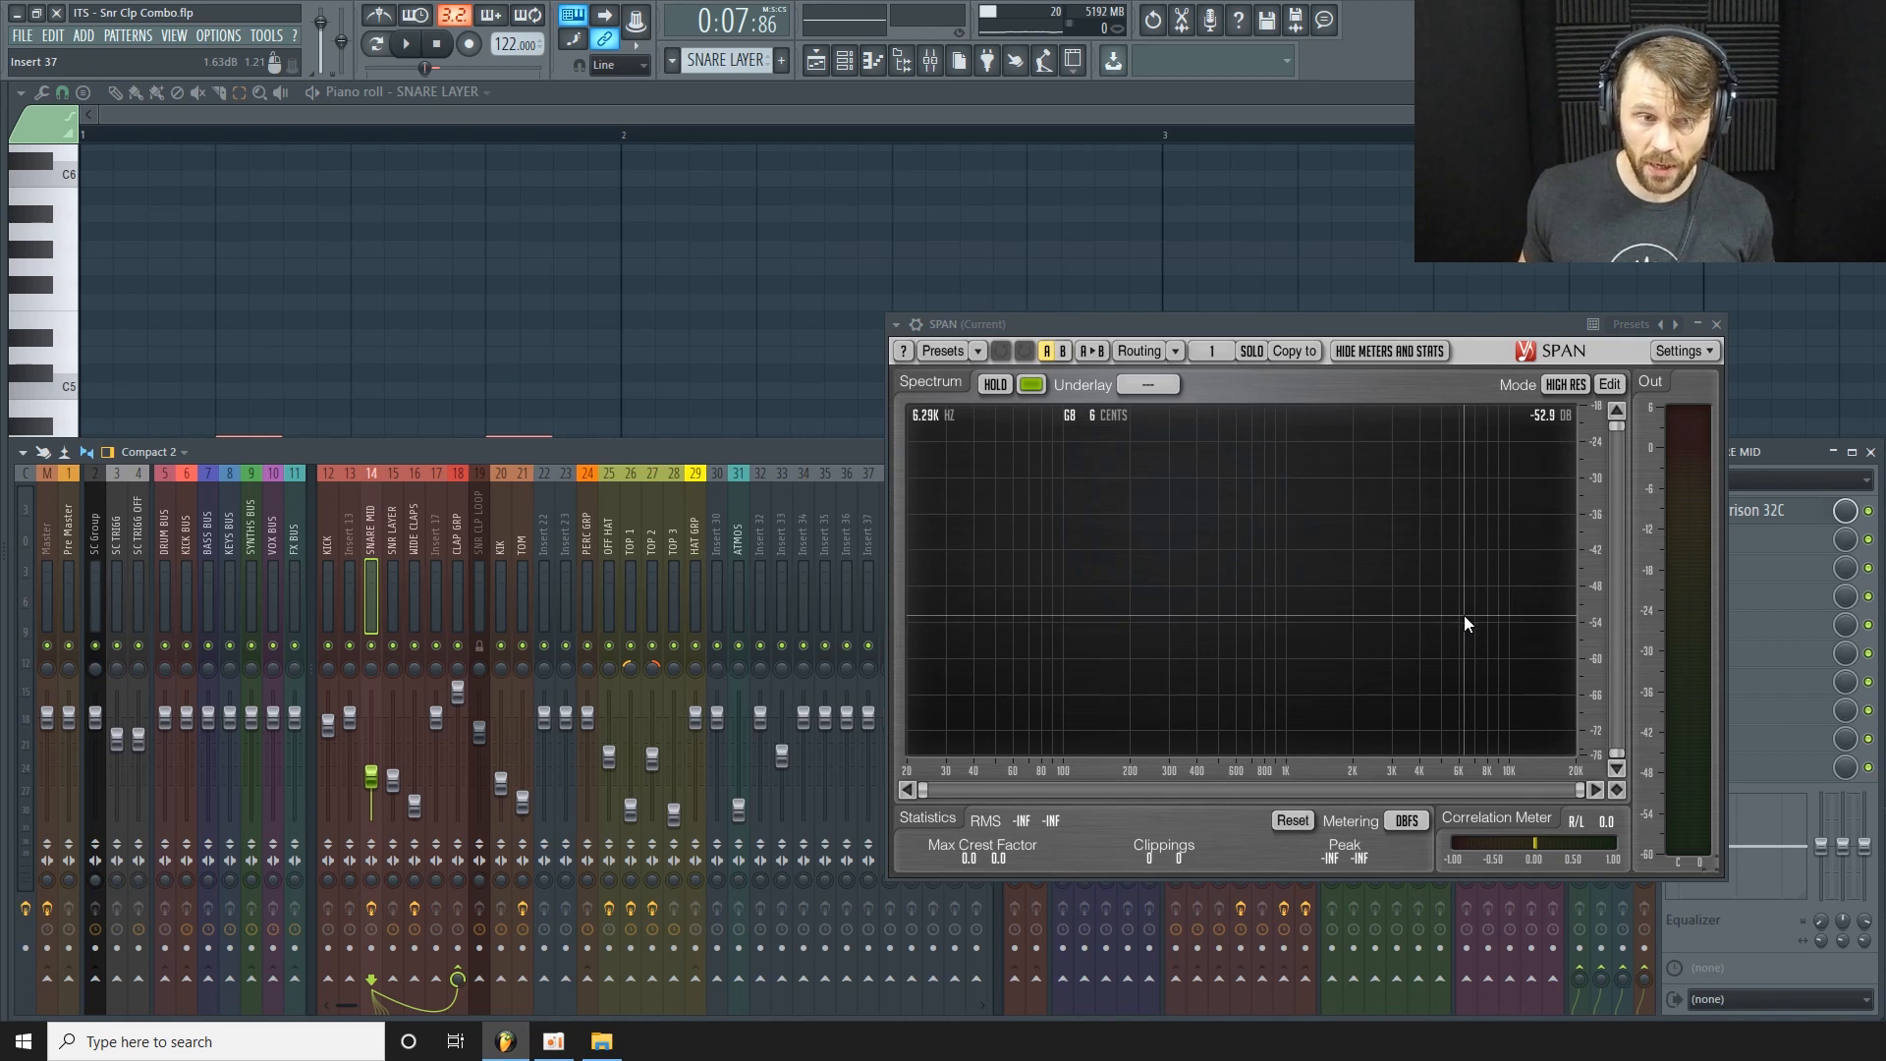
key(space)
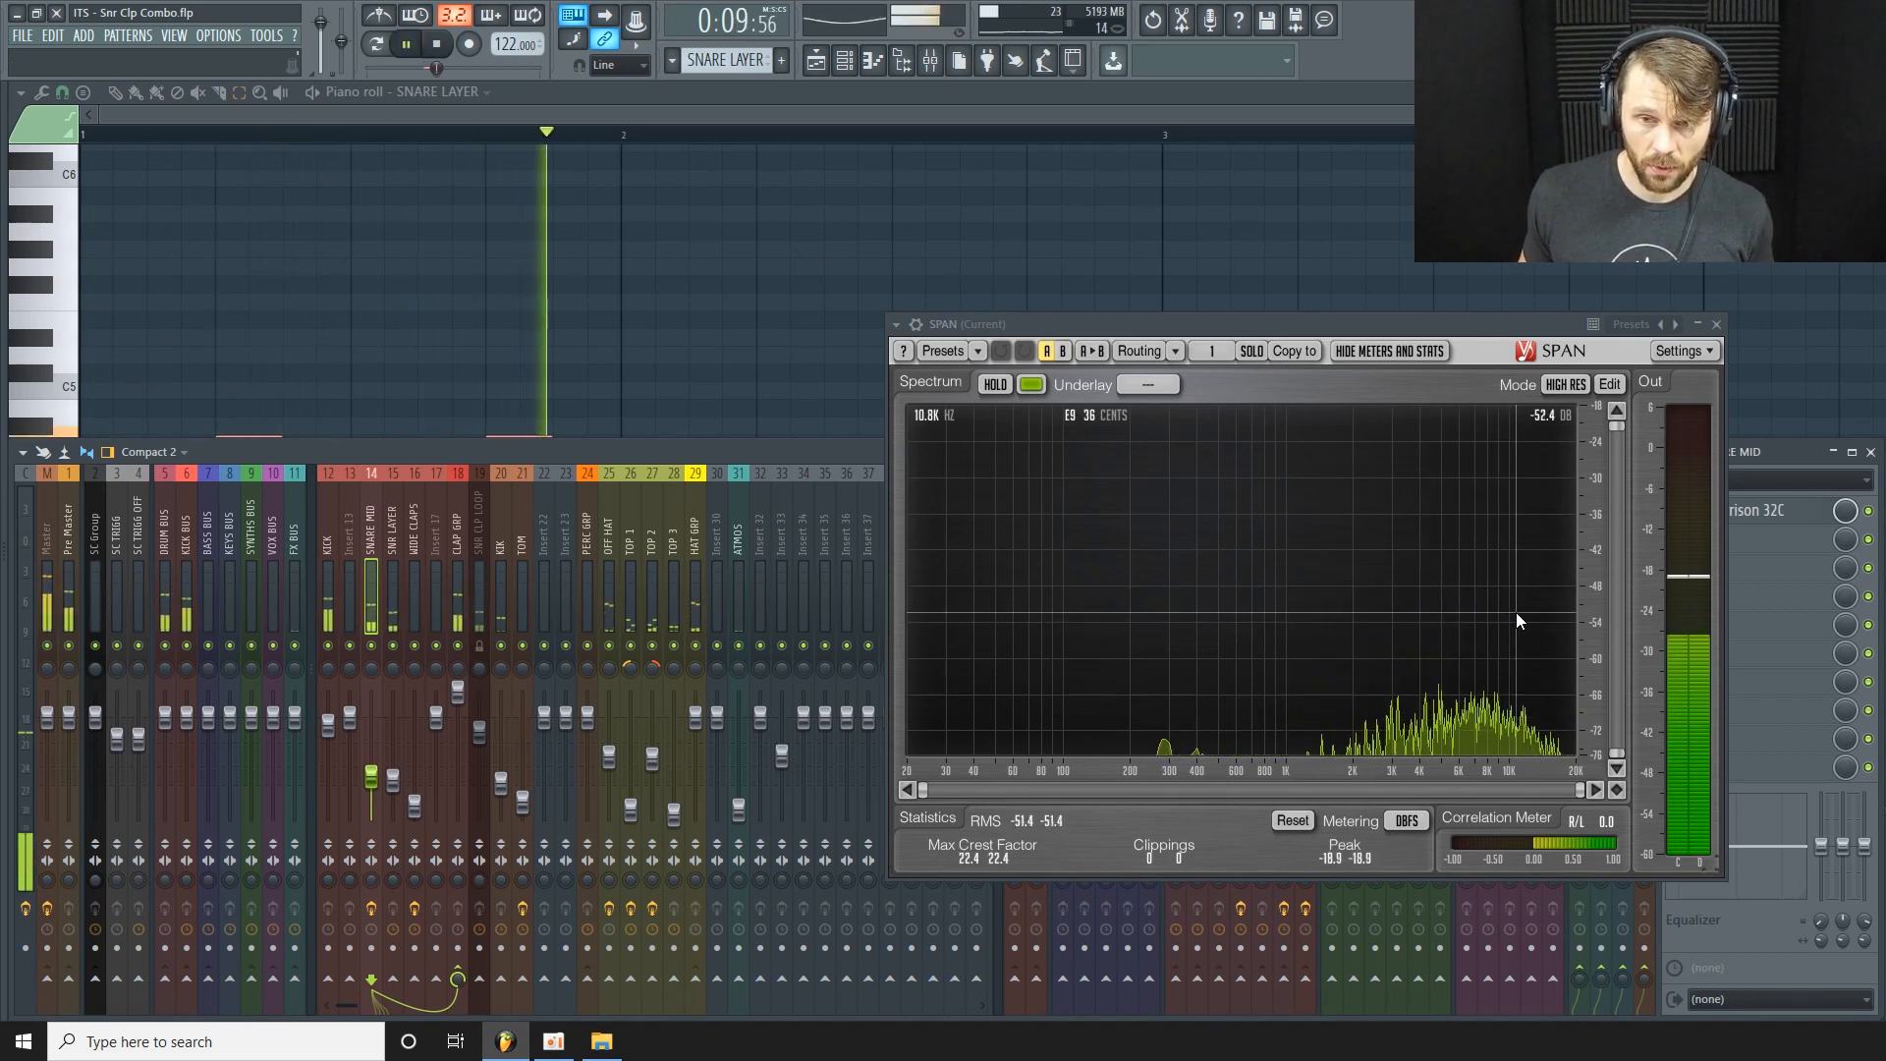
key(space)
Examine the SNR LAYER spectrum in SPAN during playback for comparison, and close the analyzer.
click(394, 552)
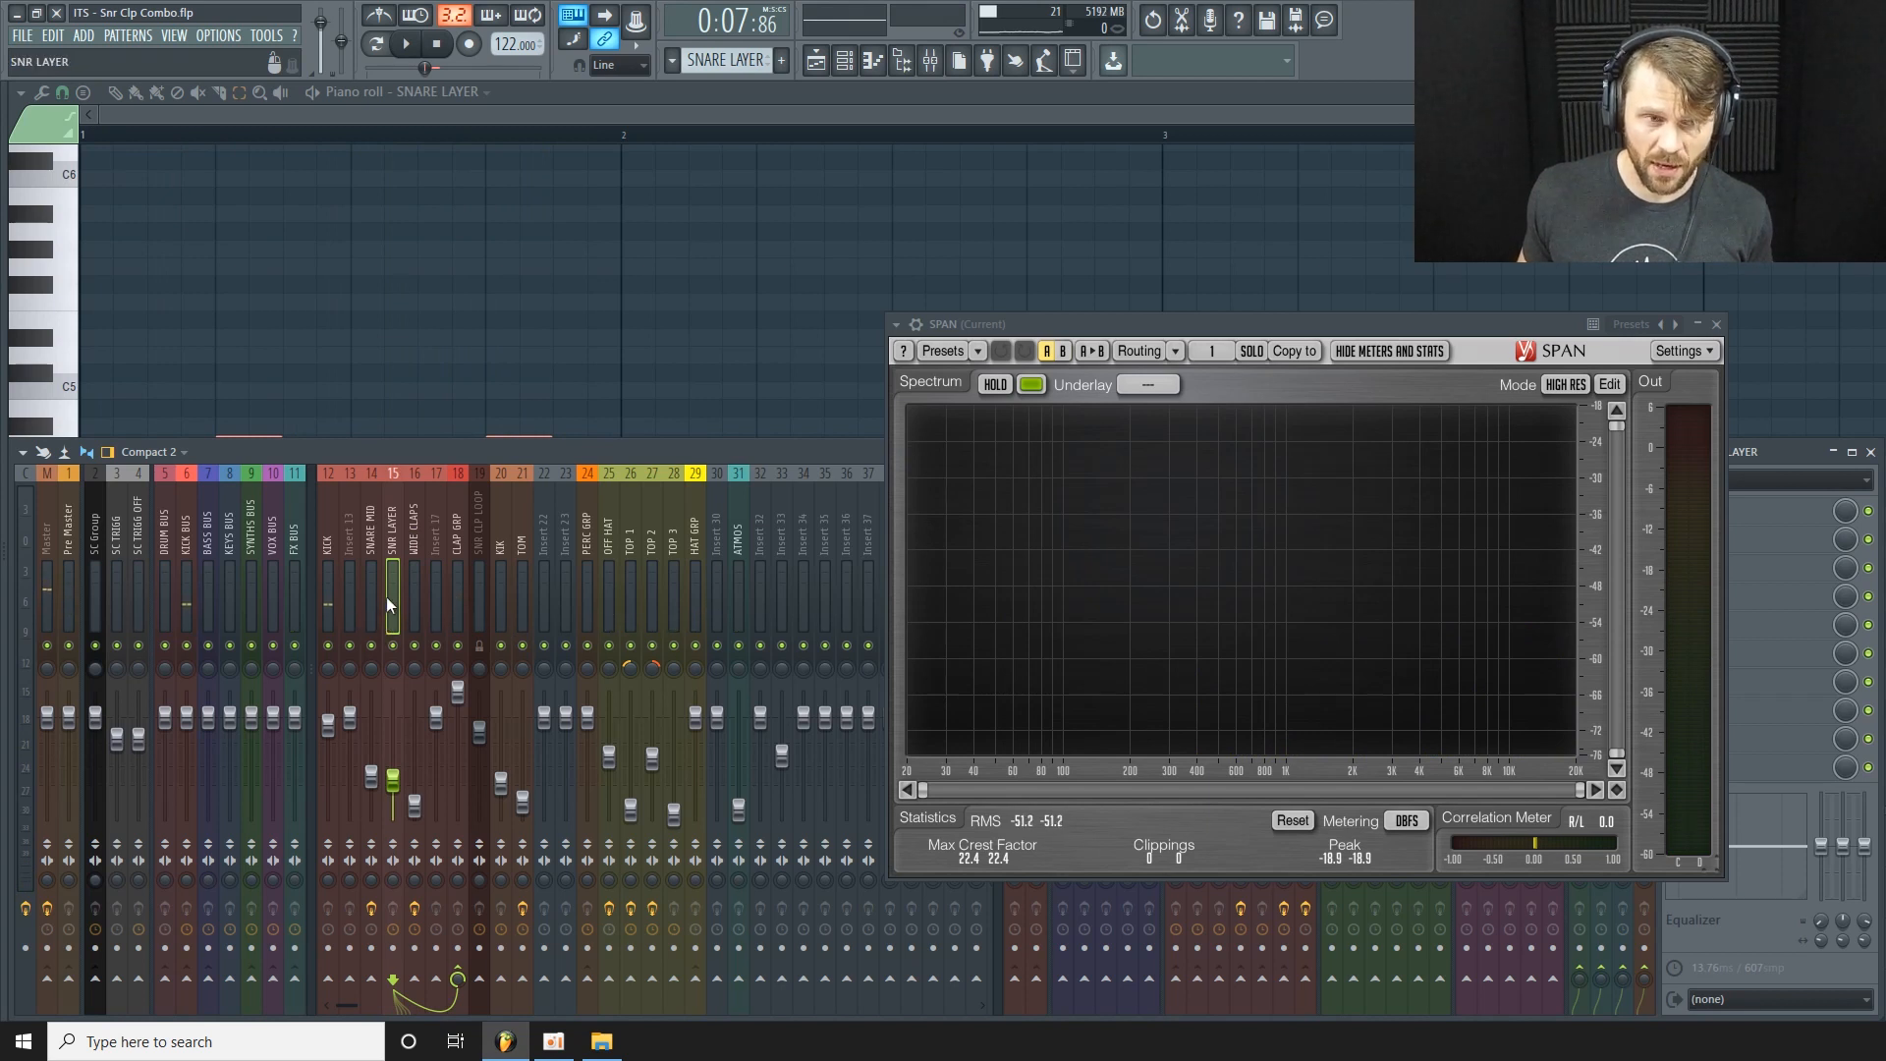
key(space)
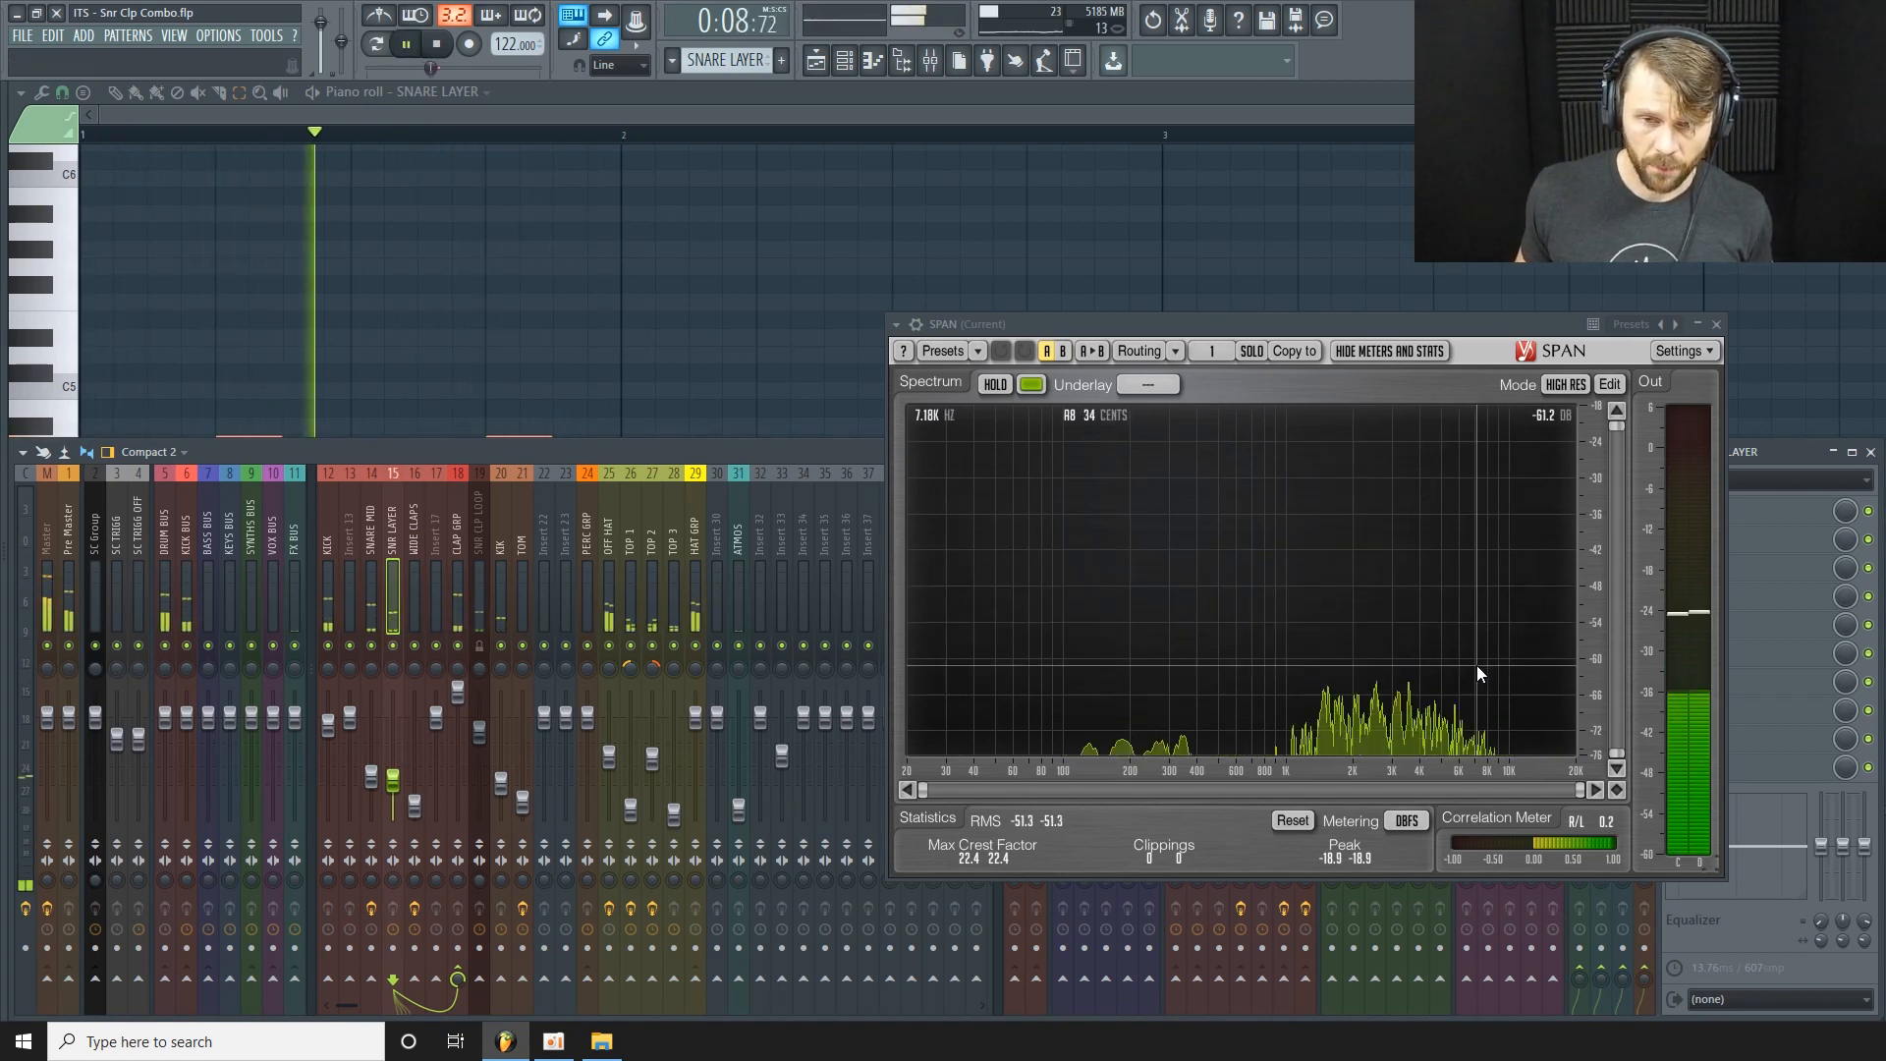
key(space)
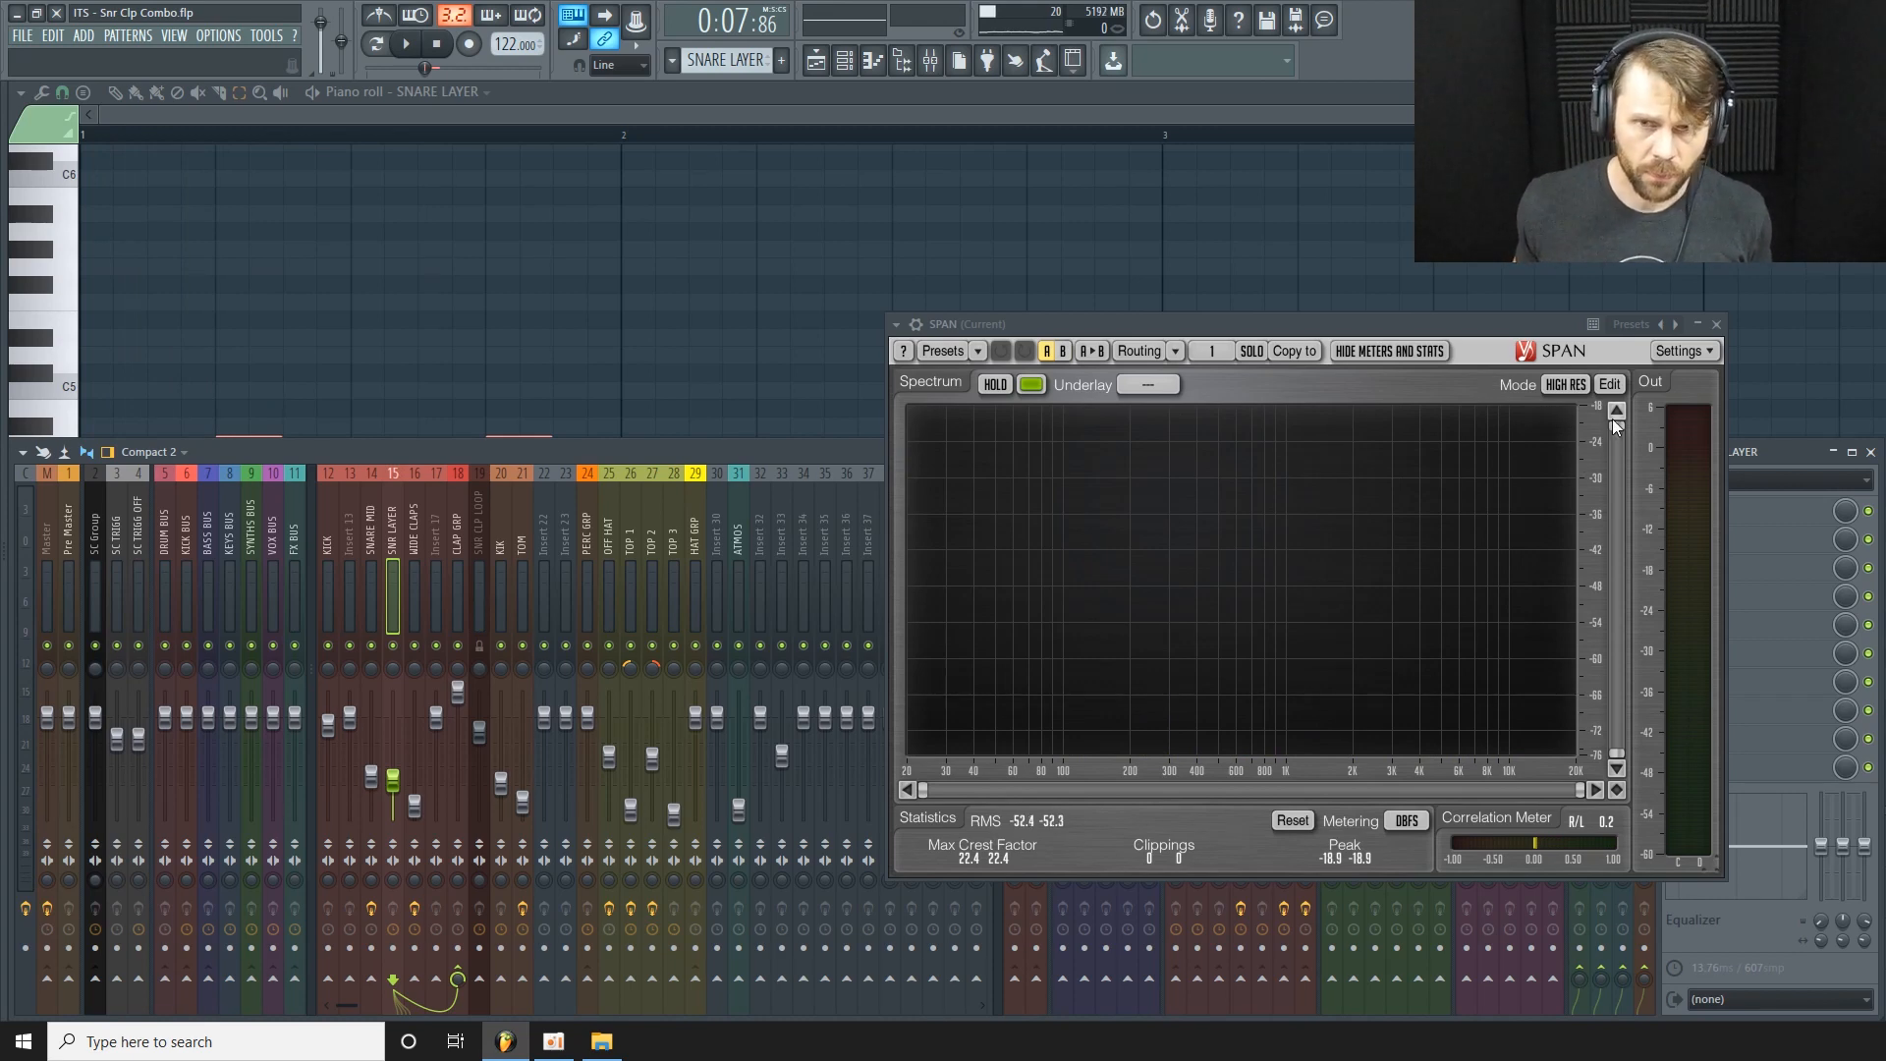
click(1717, 325)
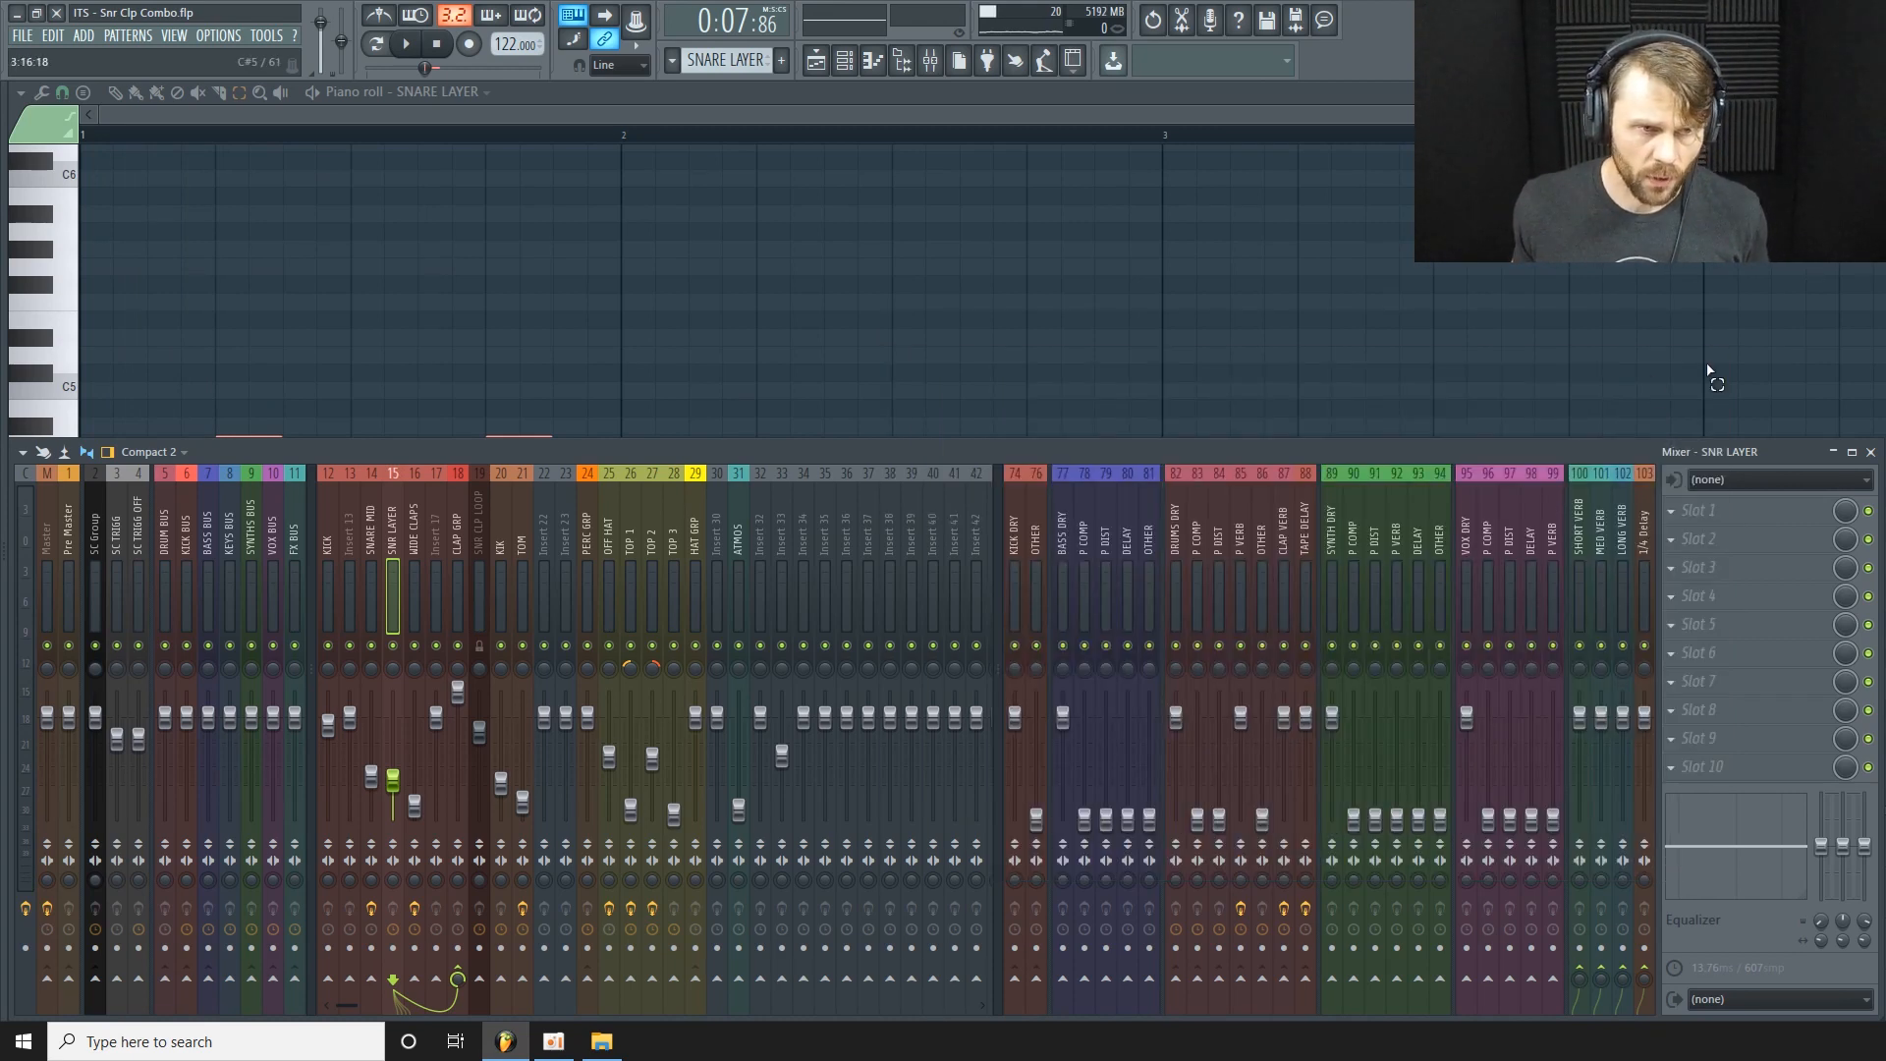
Close the mixer and select both A4 notes in the SNARE LAYER piano roll.
click(920, 101)
ctrl+click(690, 438)
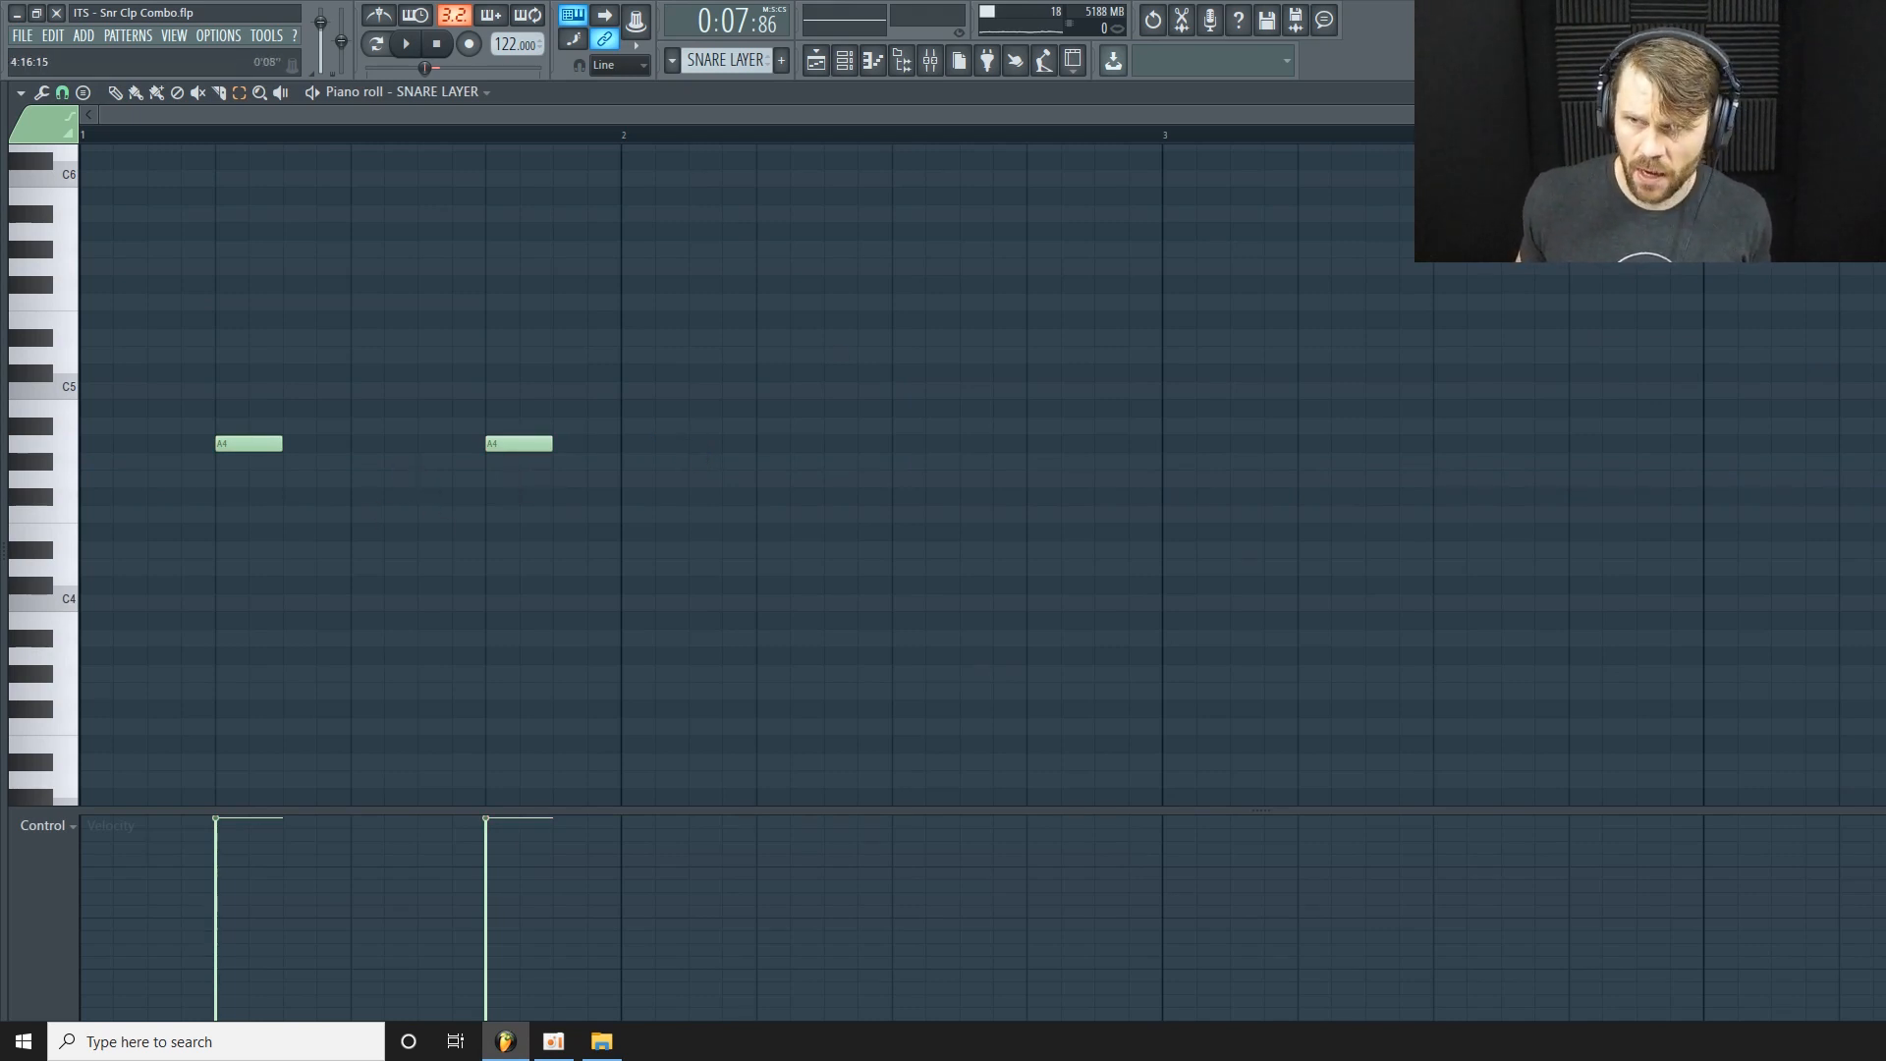
drag(1851, 115, 1591, 115)
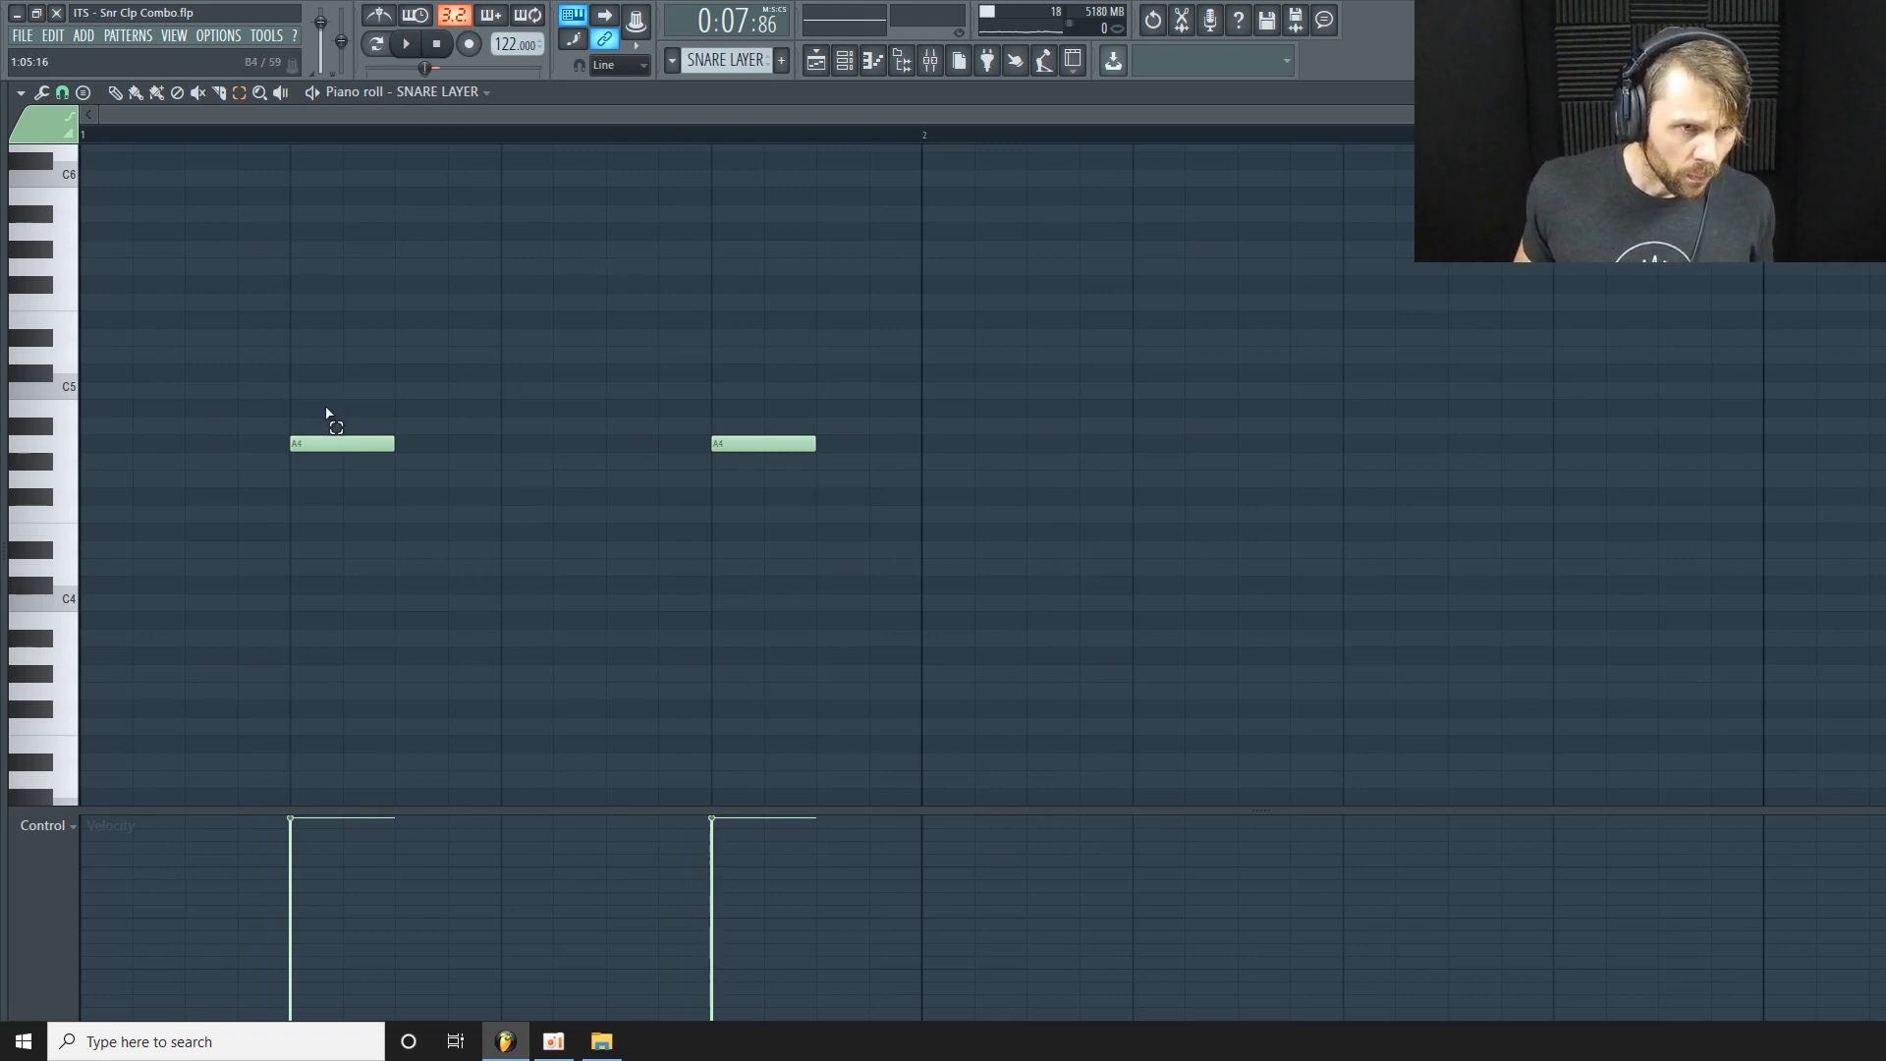
drag(864, 417, 290, 496)
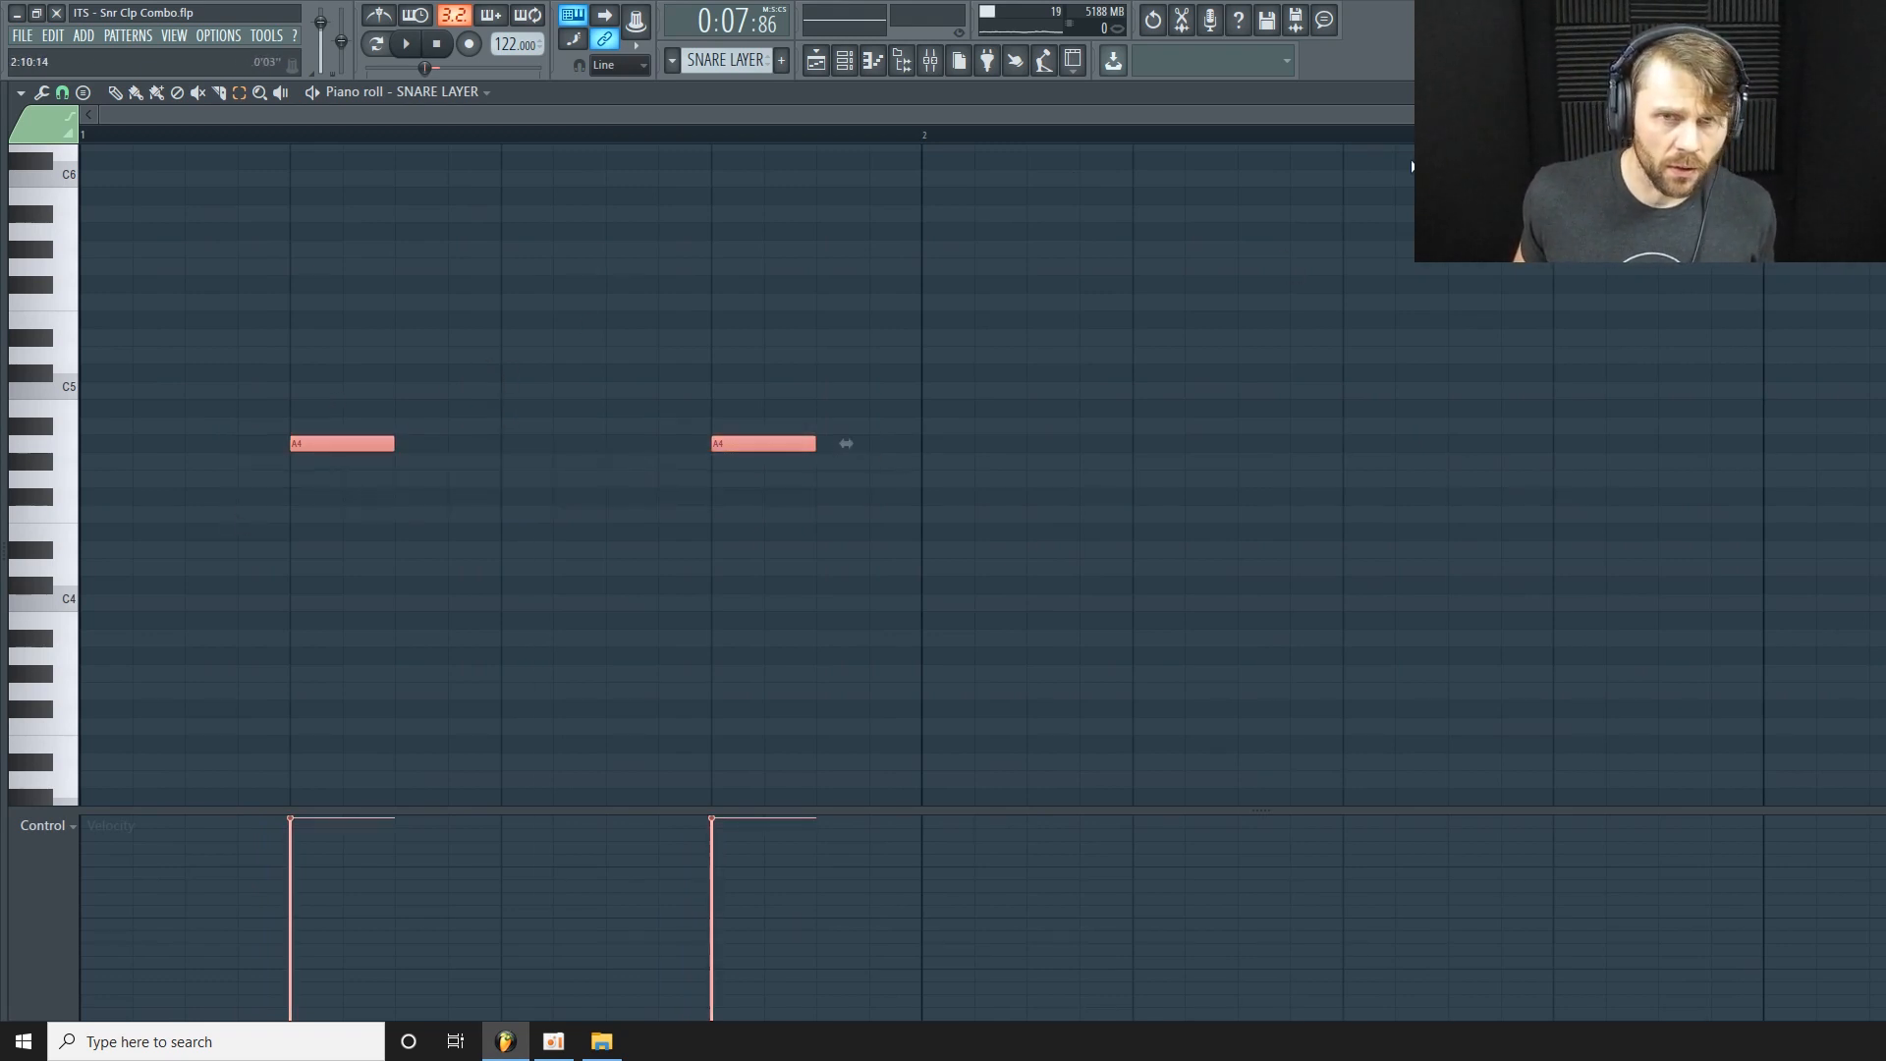
drag(1463, 114, 951, 162)
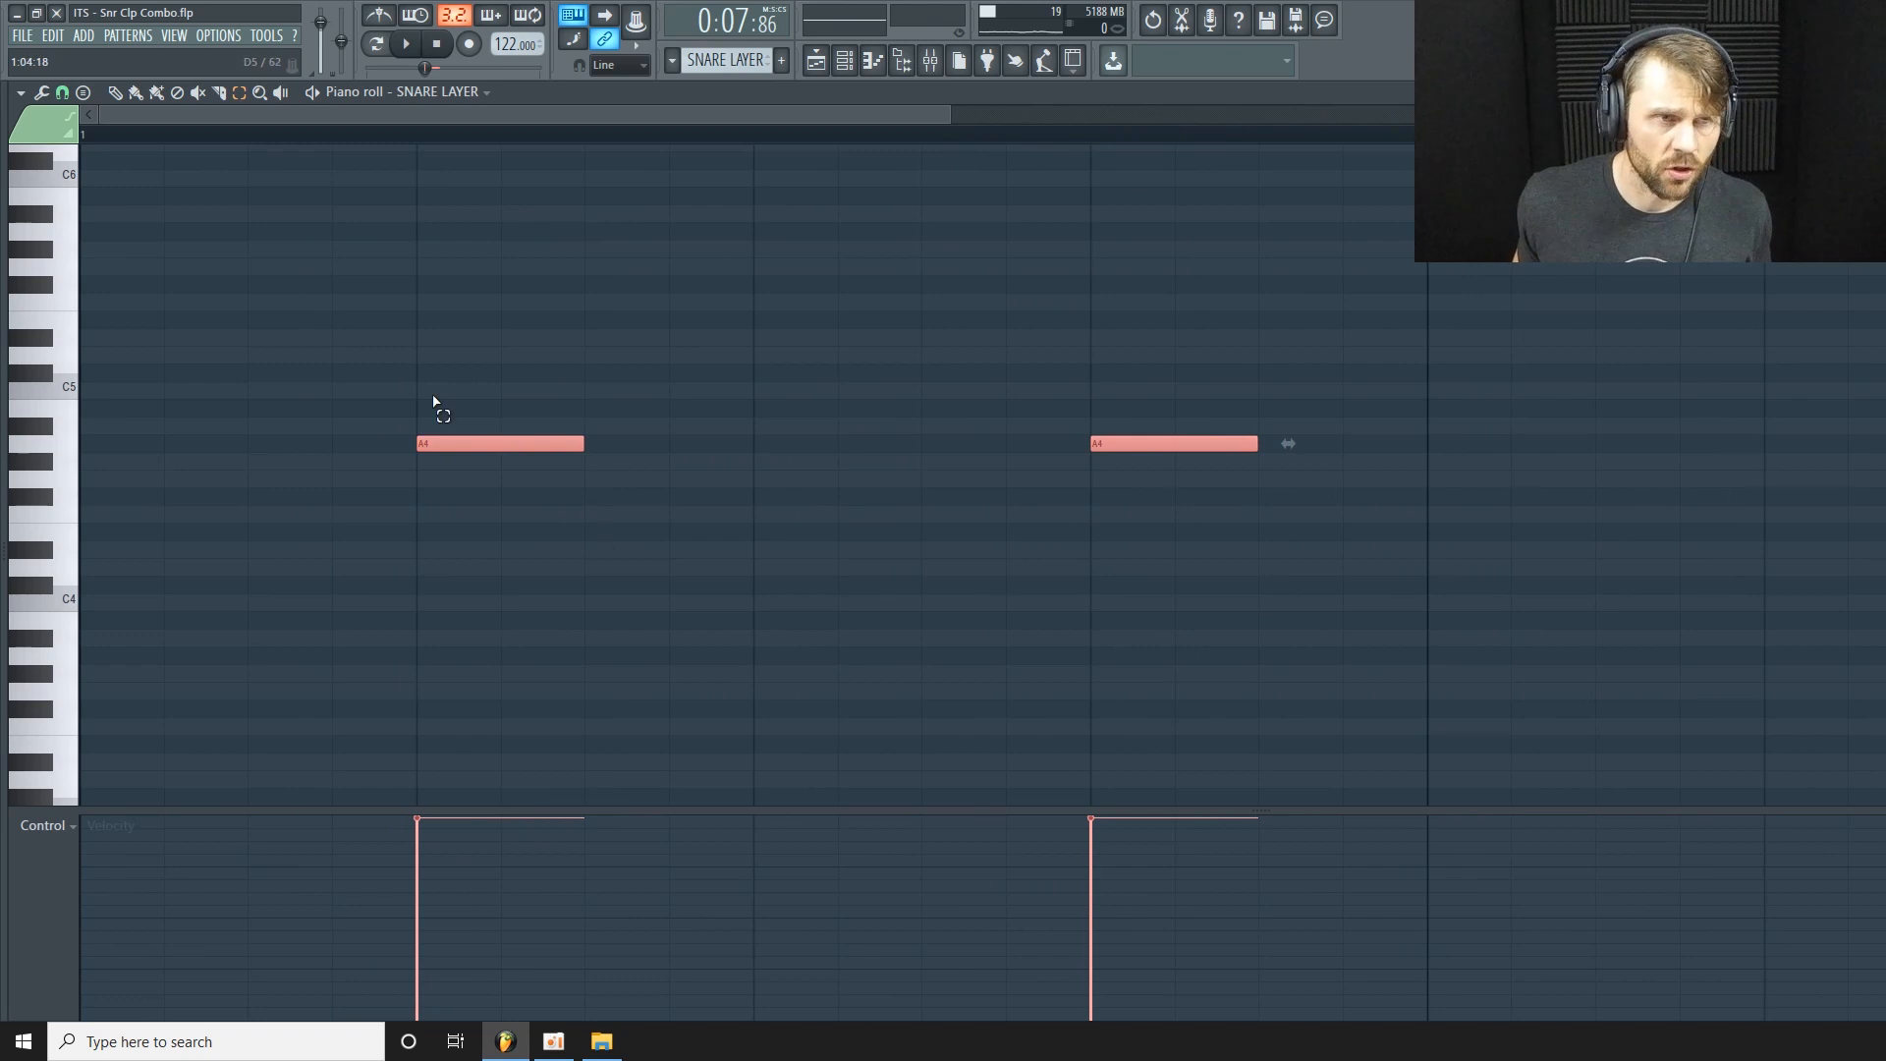
scroll(539, 551, down, 2)
drag(605, 811, 604, 872)
drag(815, 116, 867, 127)
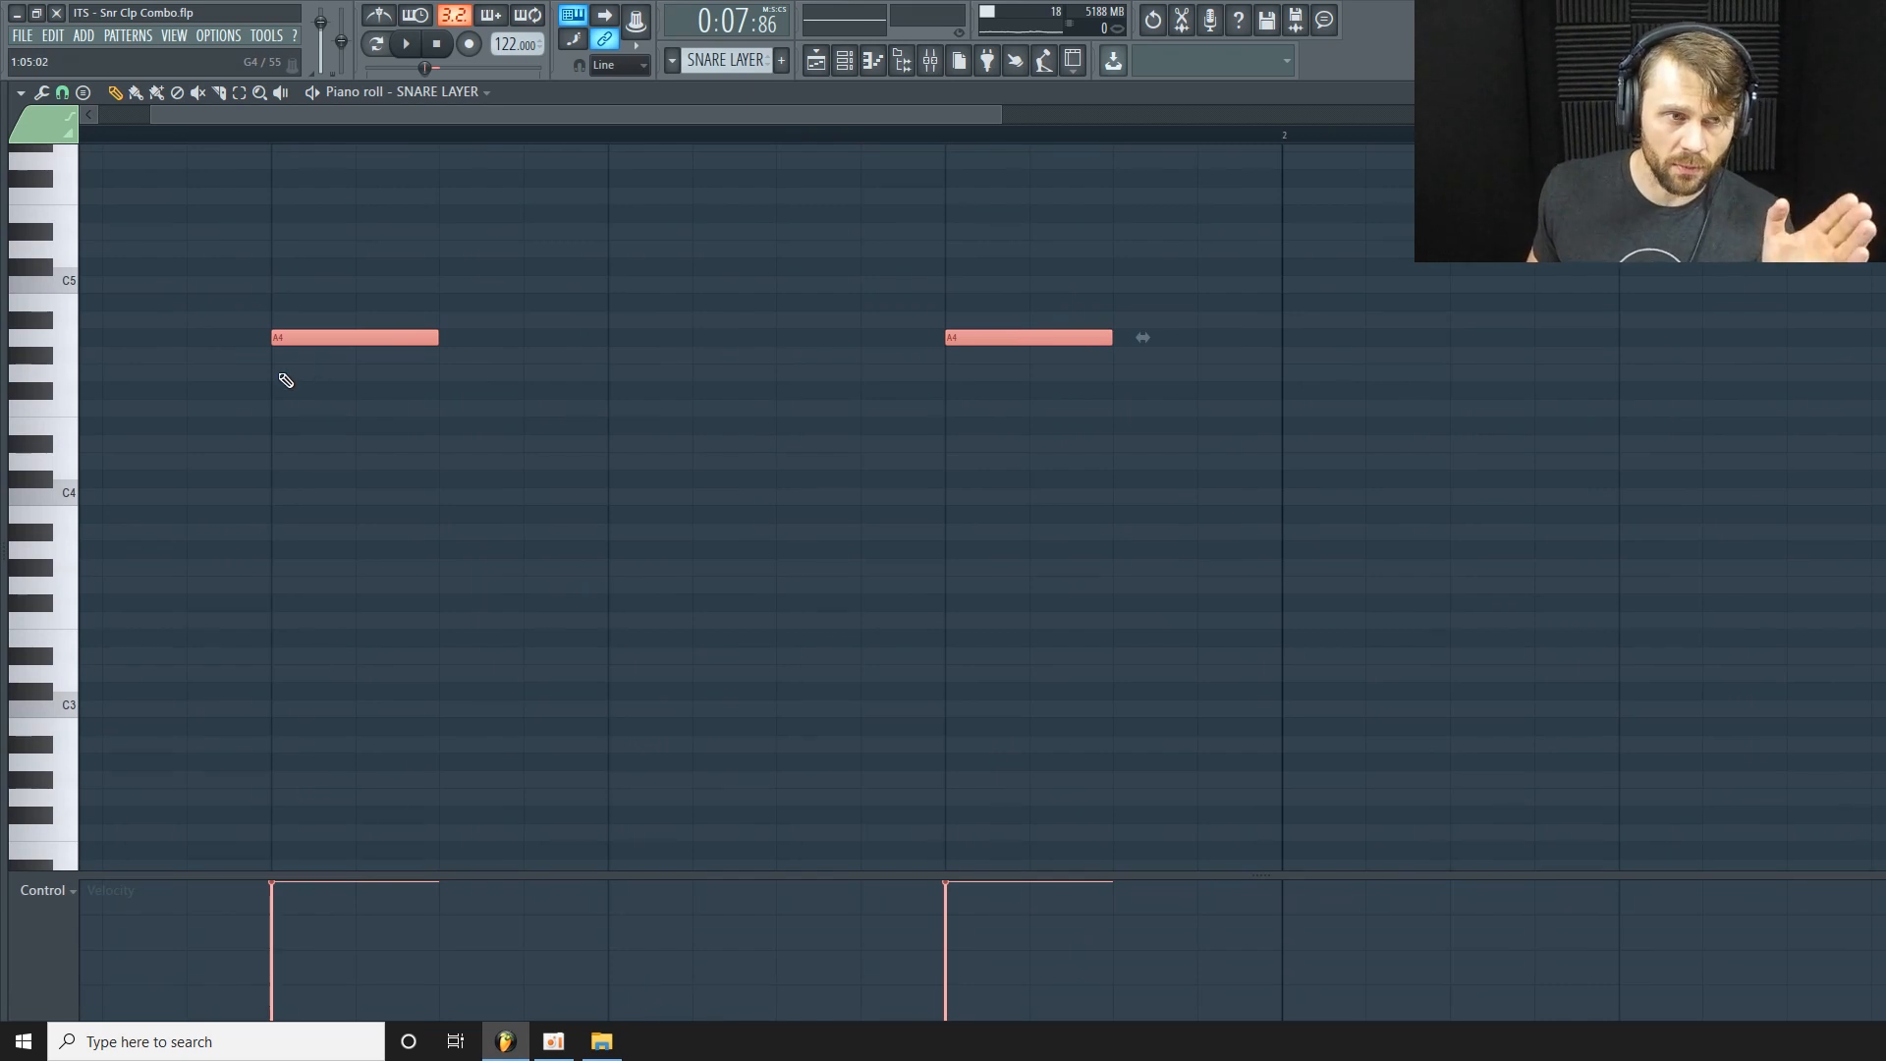
scroll(284, 380, up, 2)
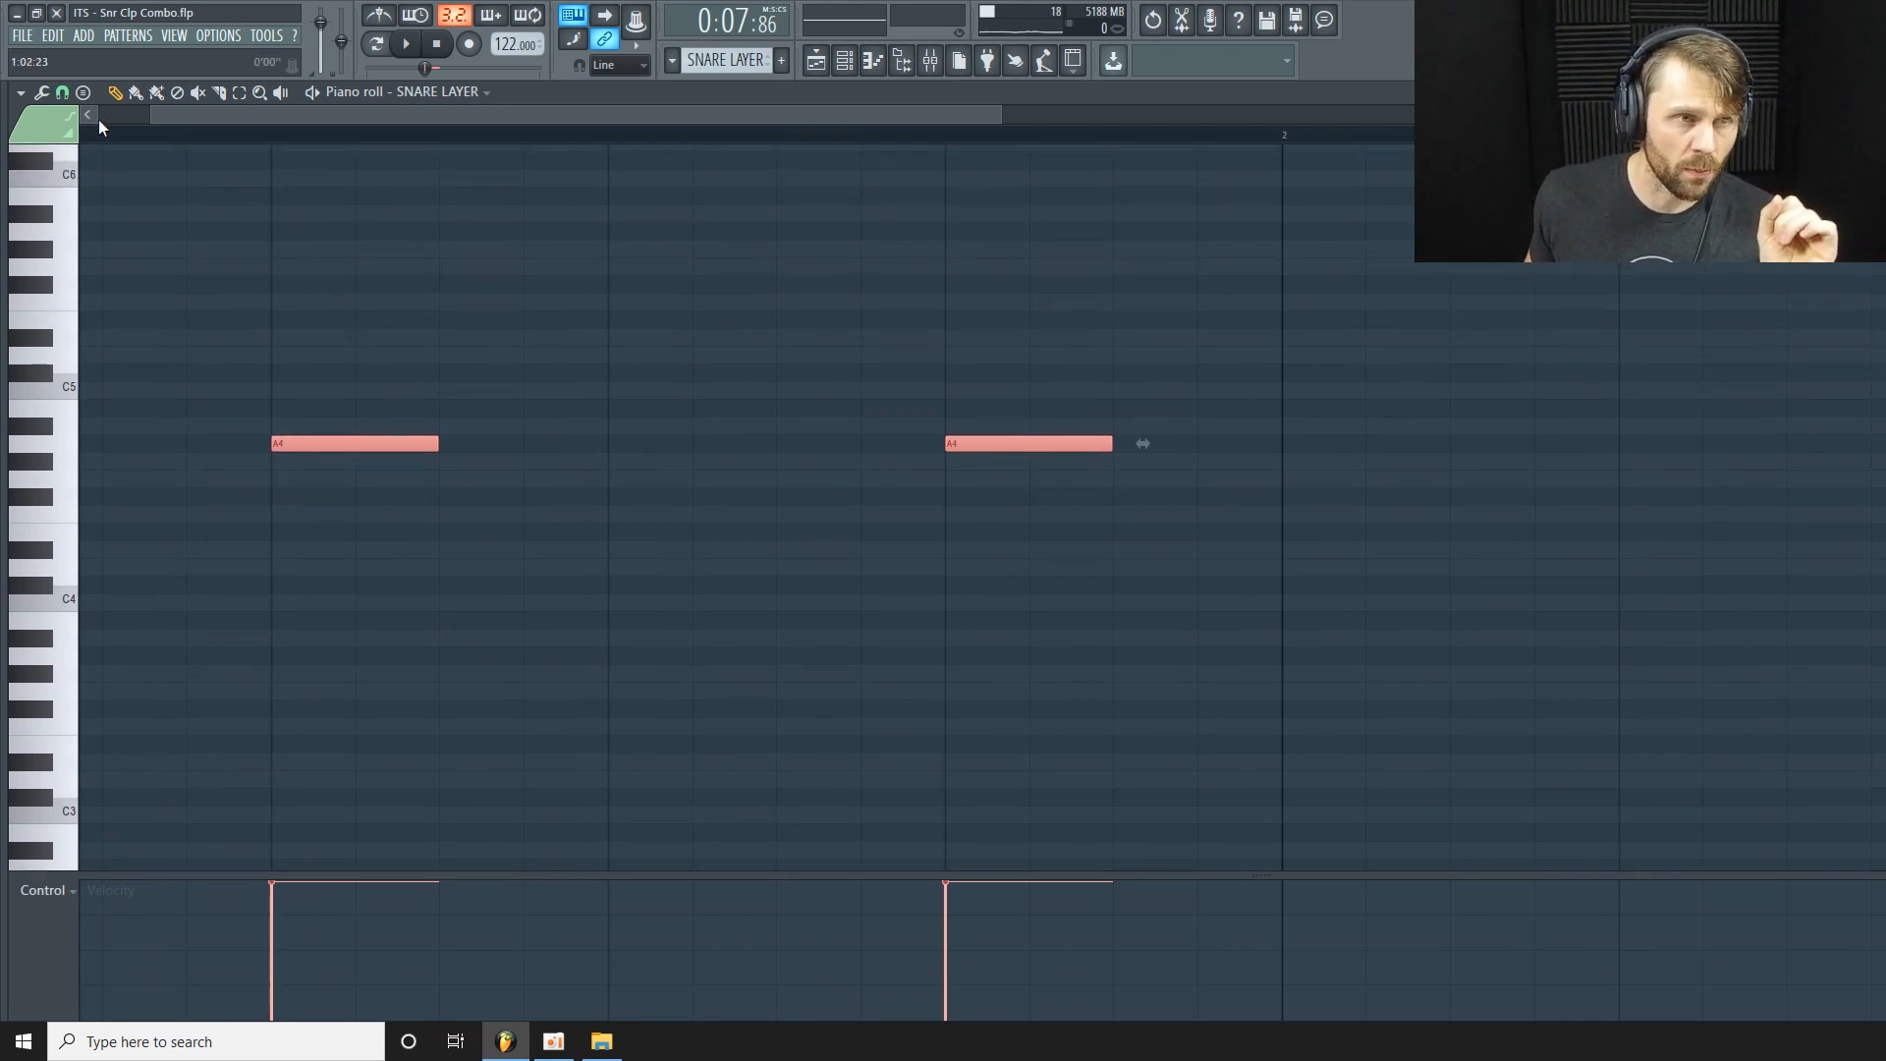
Switch the piano roll to a finer snap and audition both selected notes nudged slightly late and back on the beat.
click(72, 97)
click(88, 196)
drag(999, 112, 619, 120)
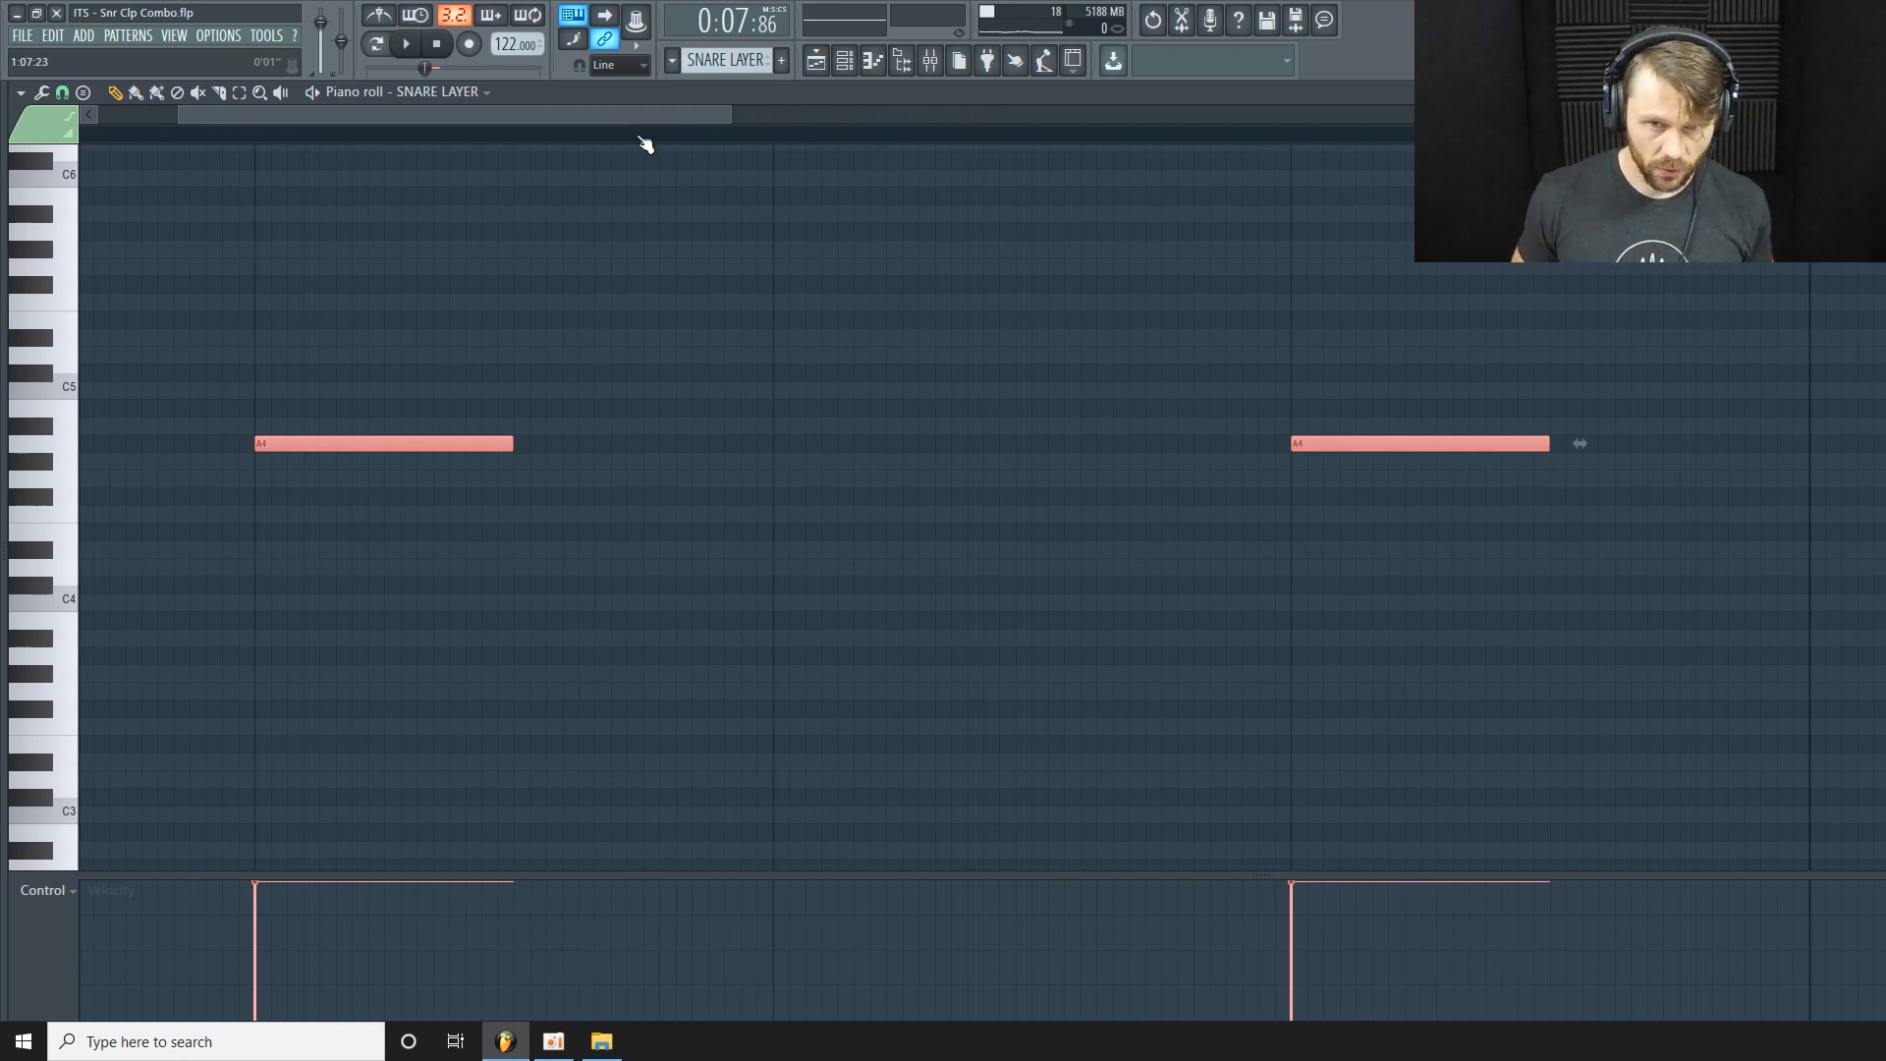
key(space)
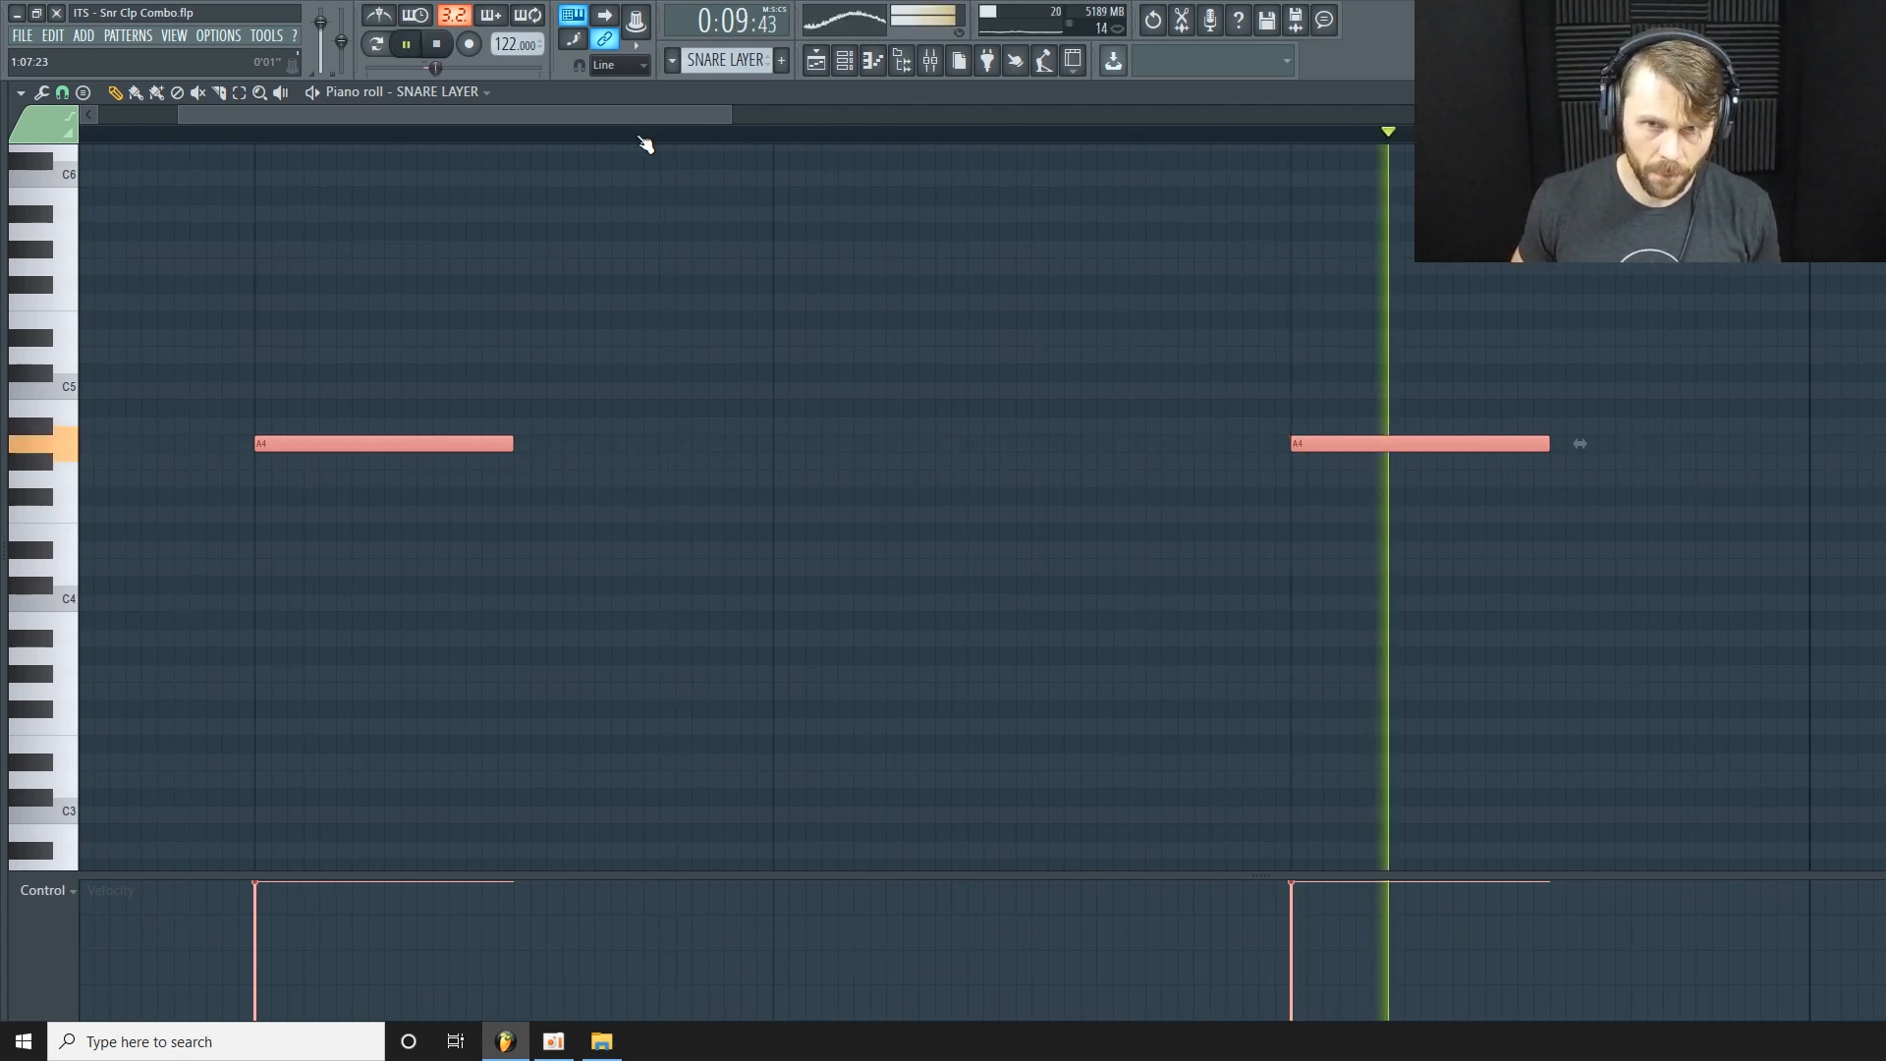
key(shift+Right)
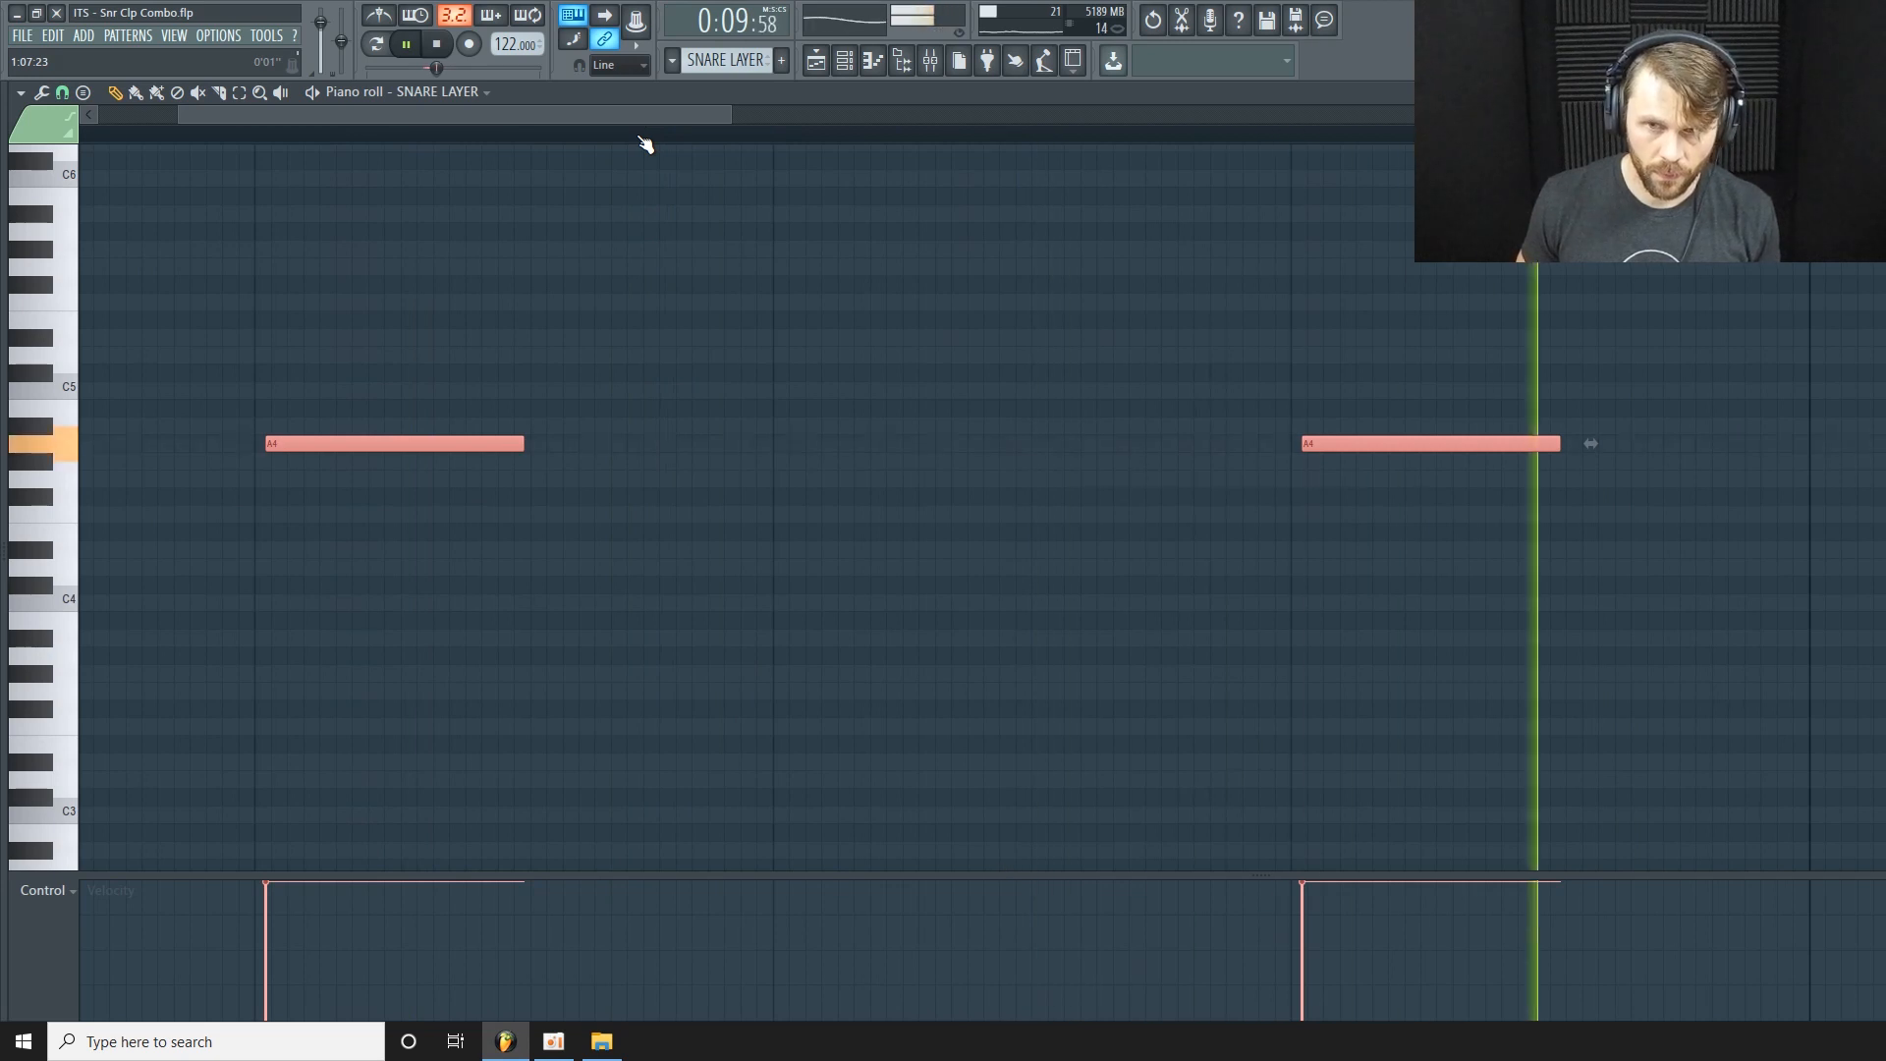
key(shift+Left)
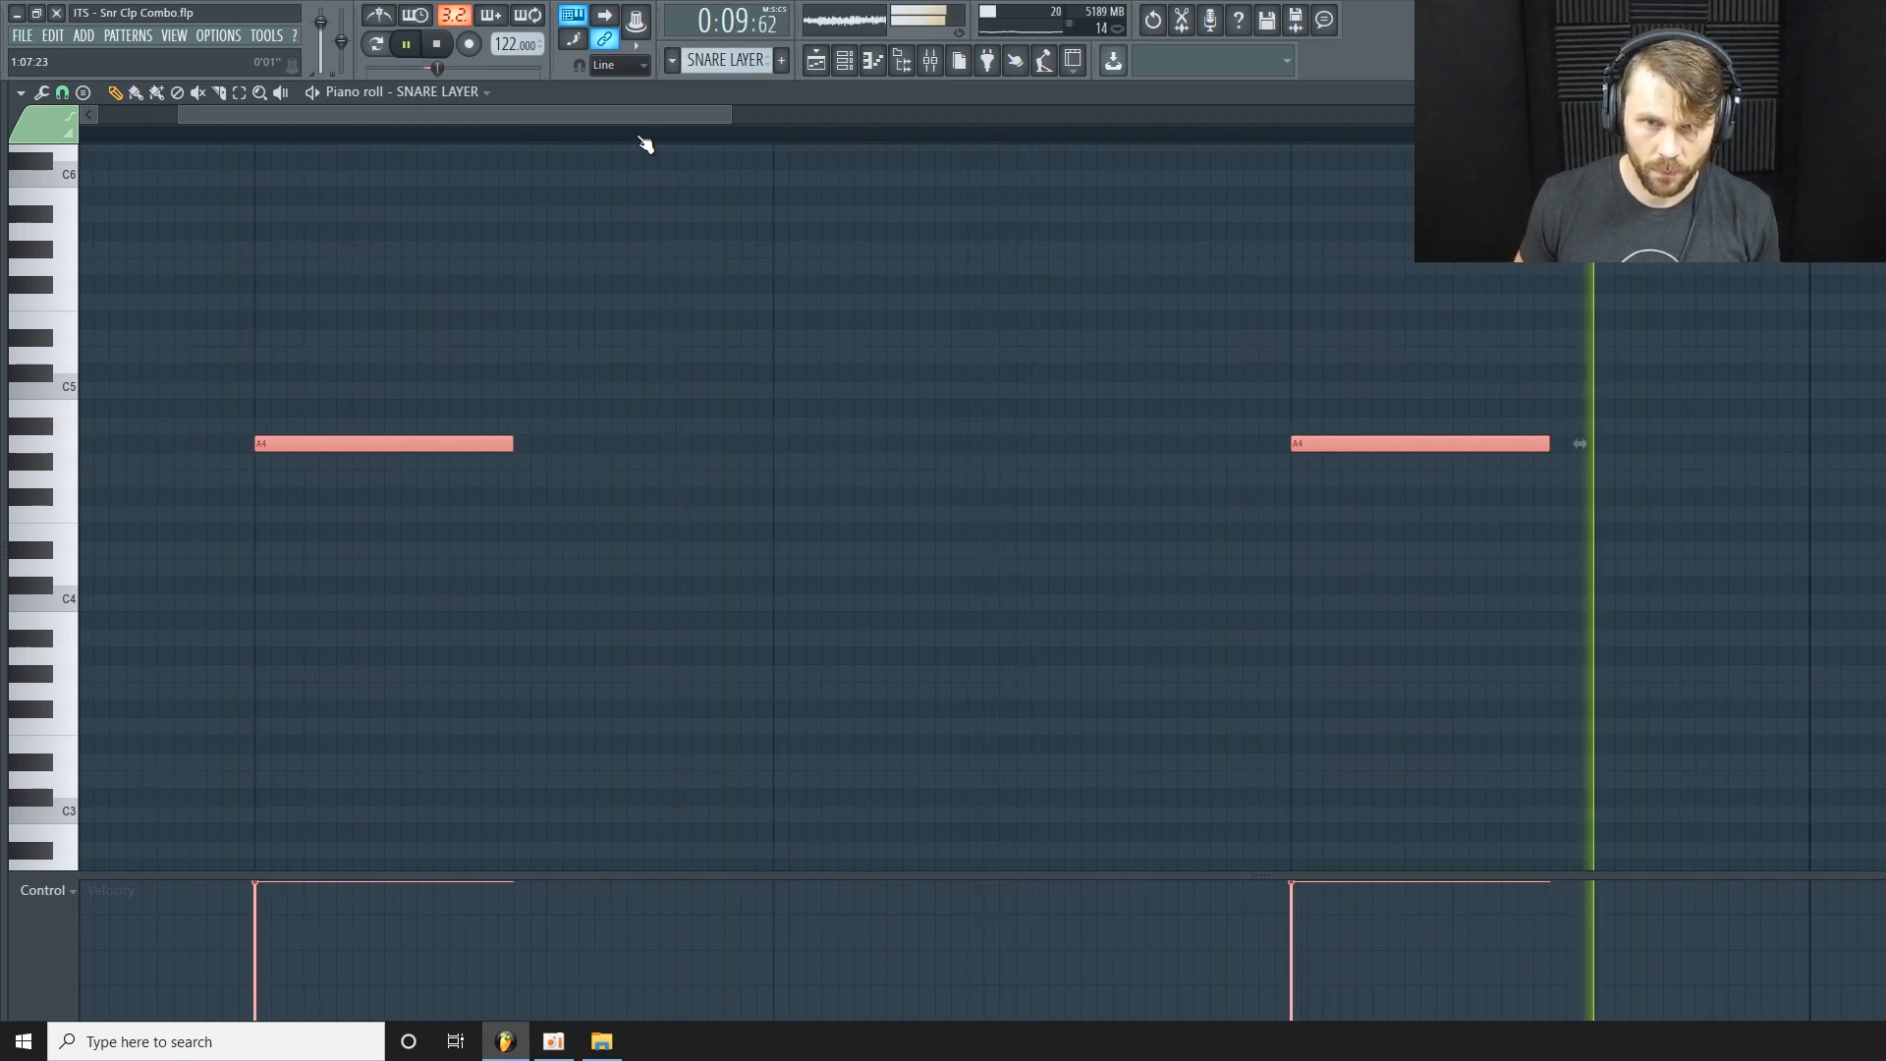
key(space)
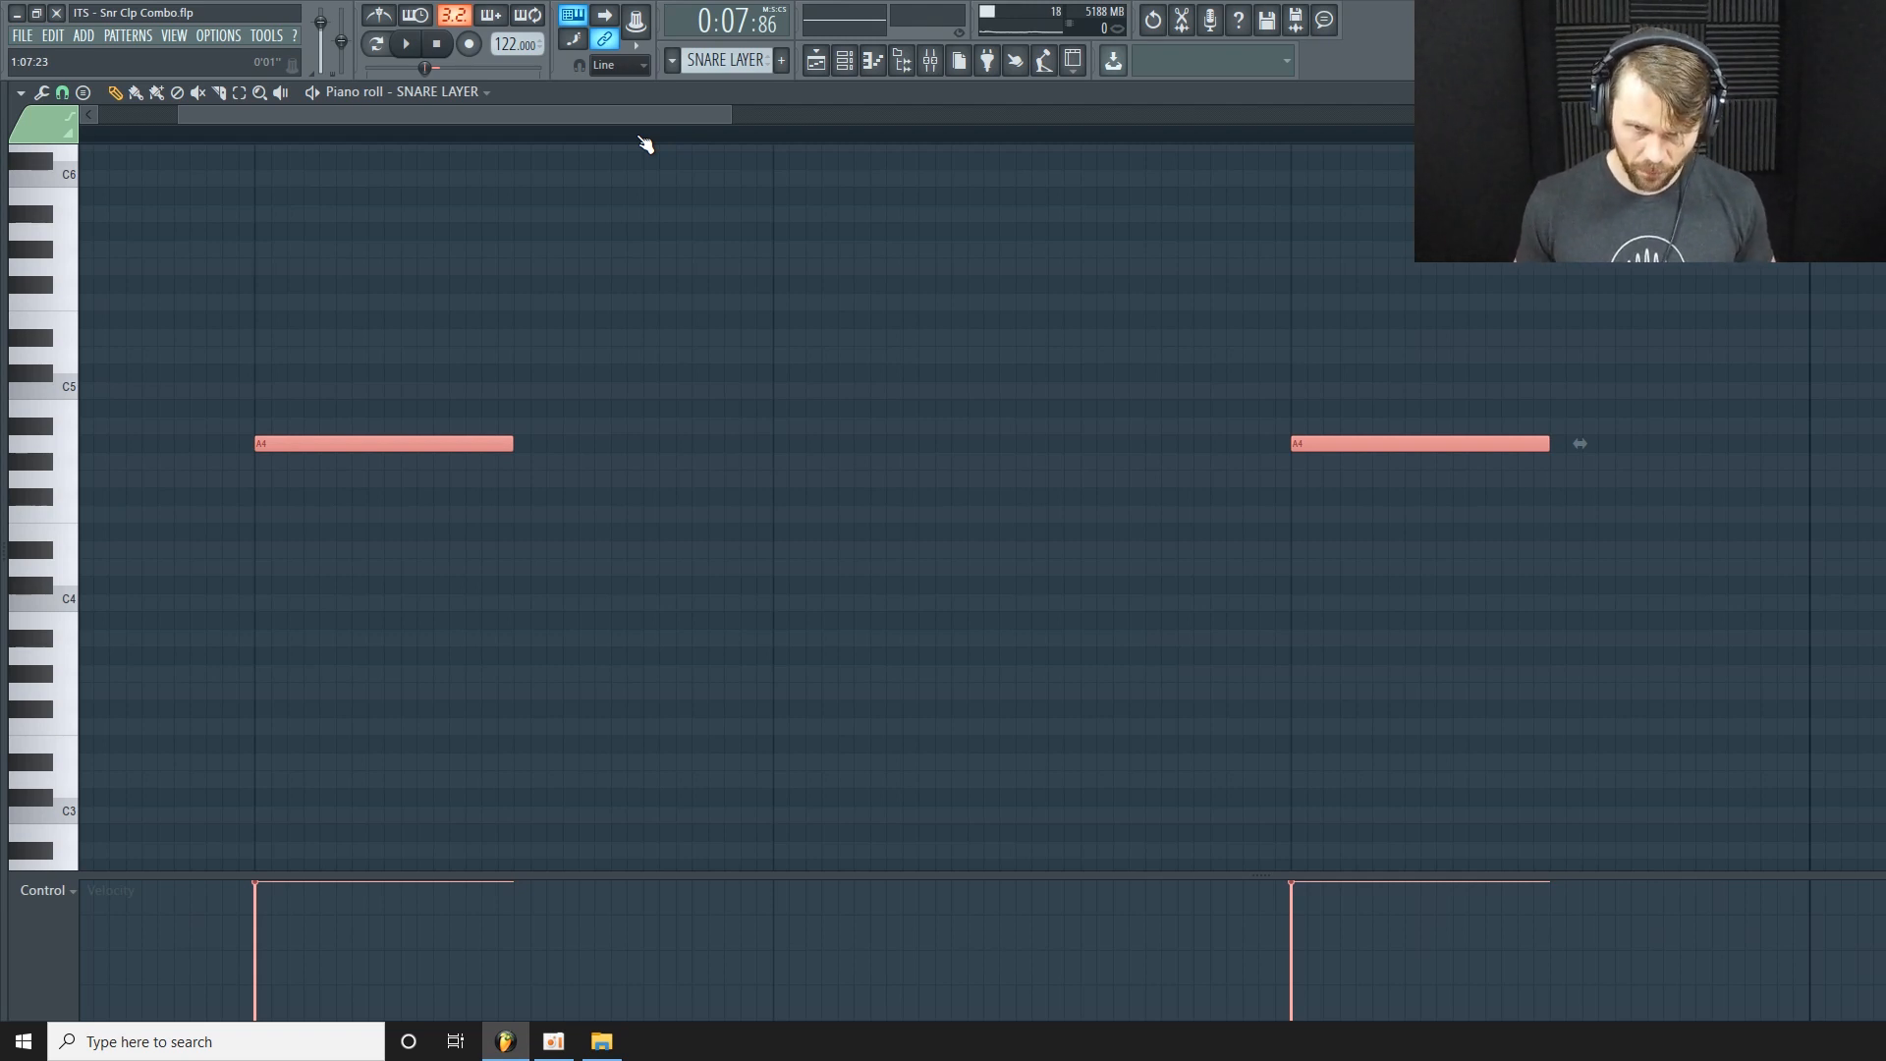
Compare on-beat and slightly late positions for both snare notes during playback, leaving them nudged one small increment late.
key(space)
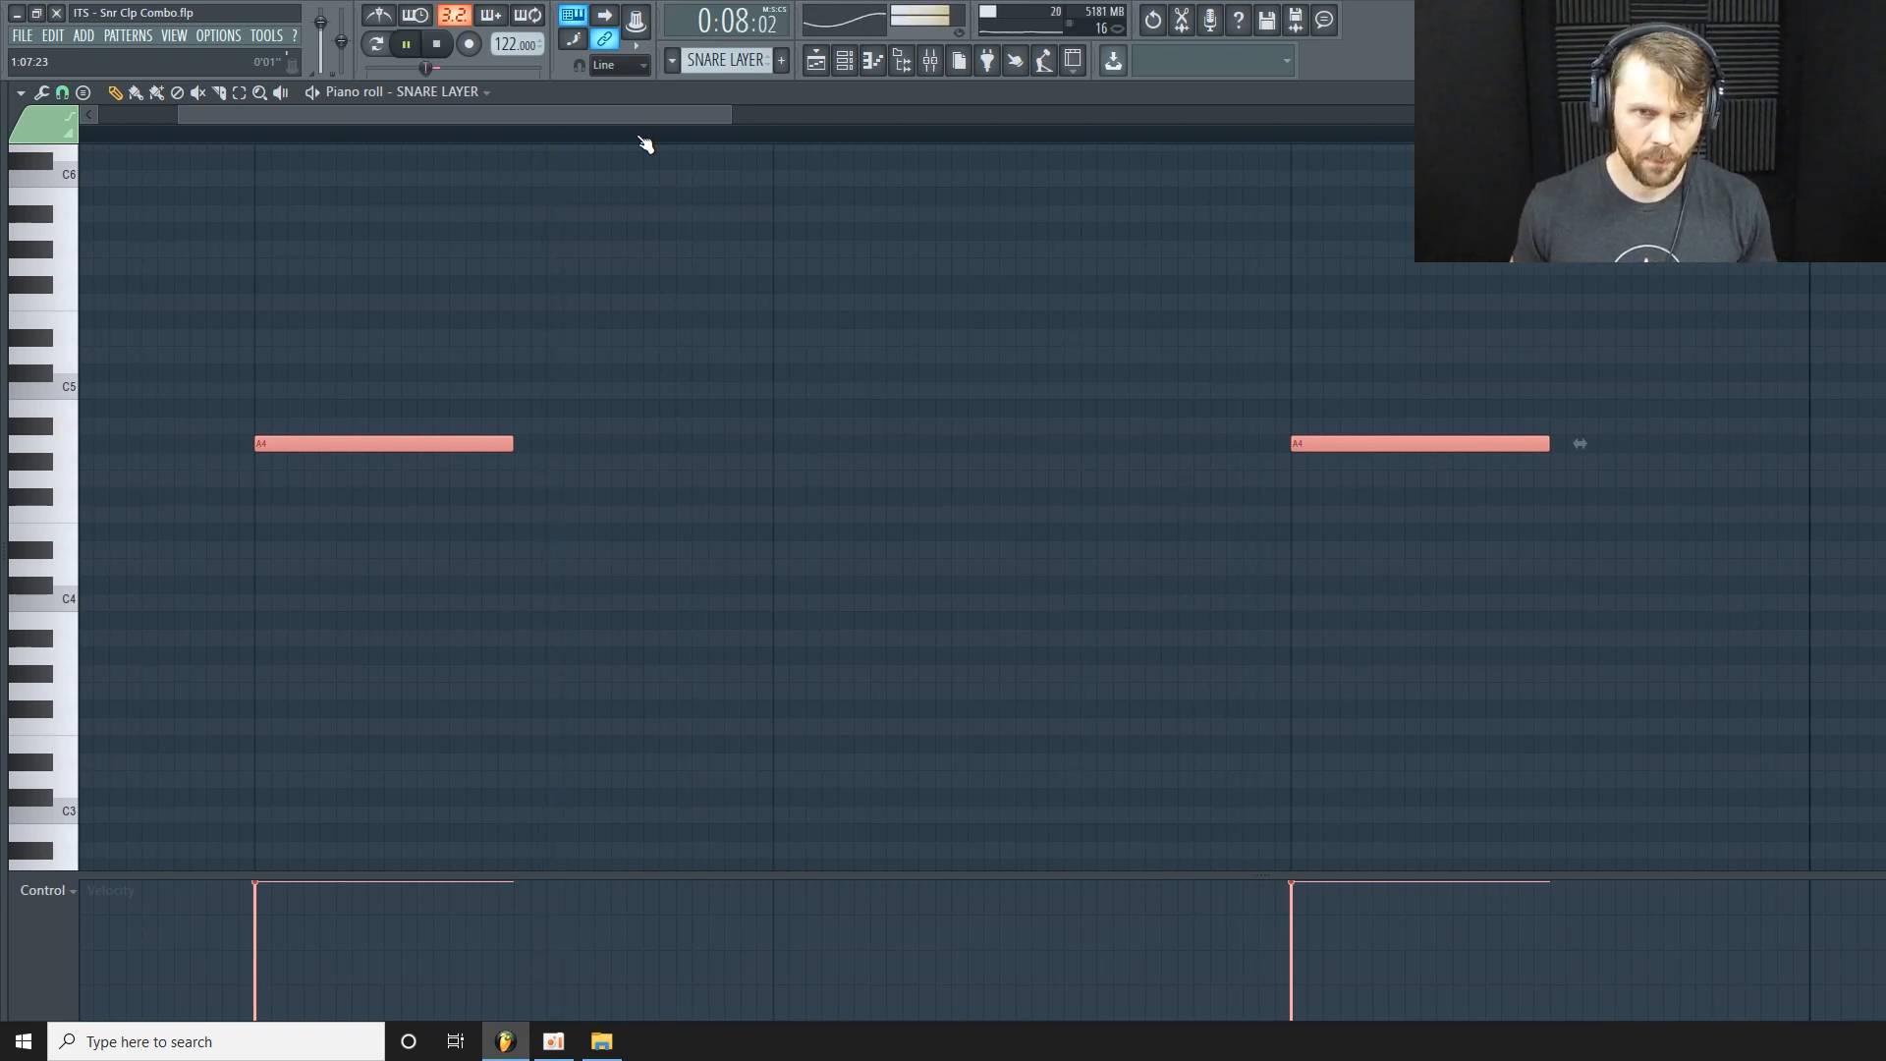
key(shift+Right)
key(shift+Right)
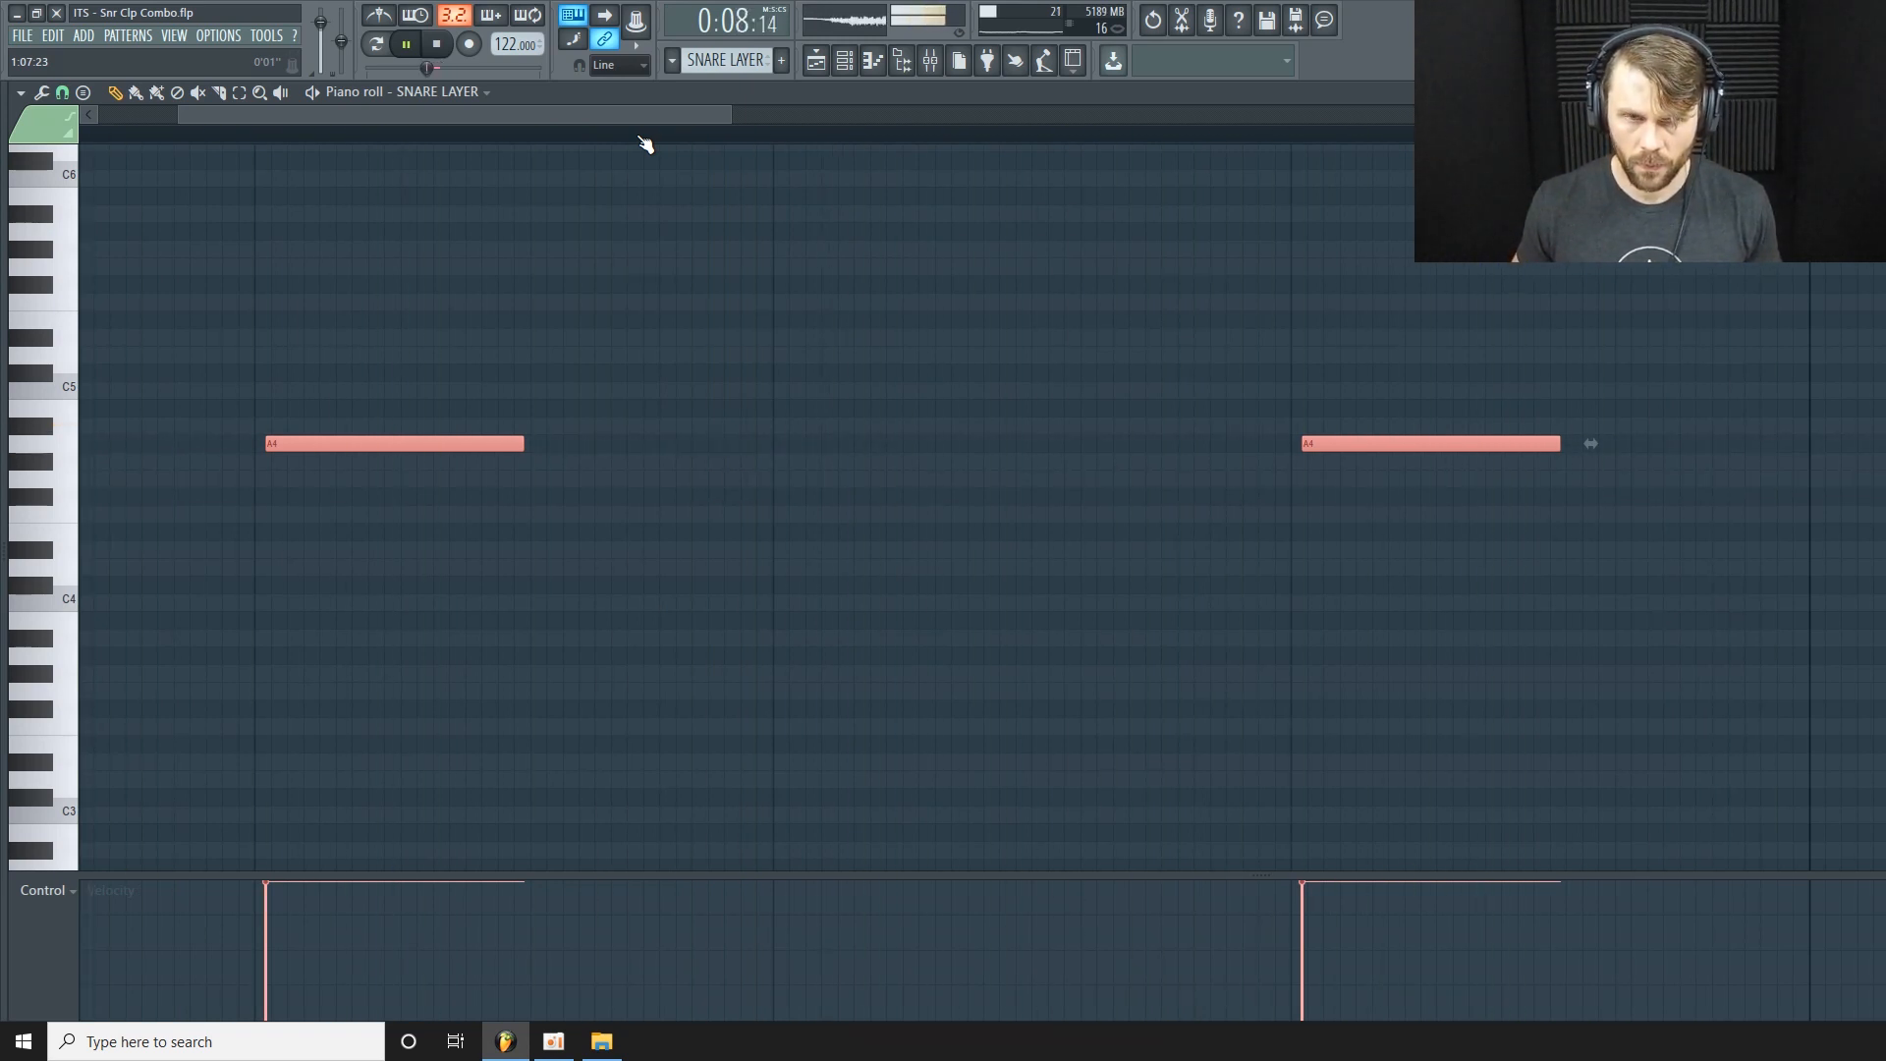
key(shift+Left)
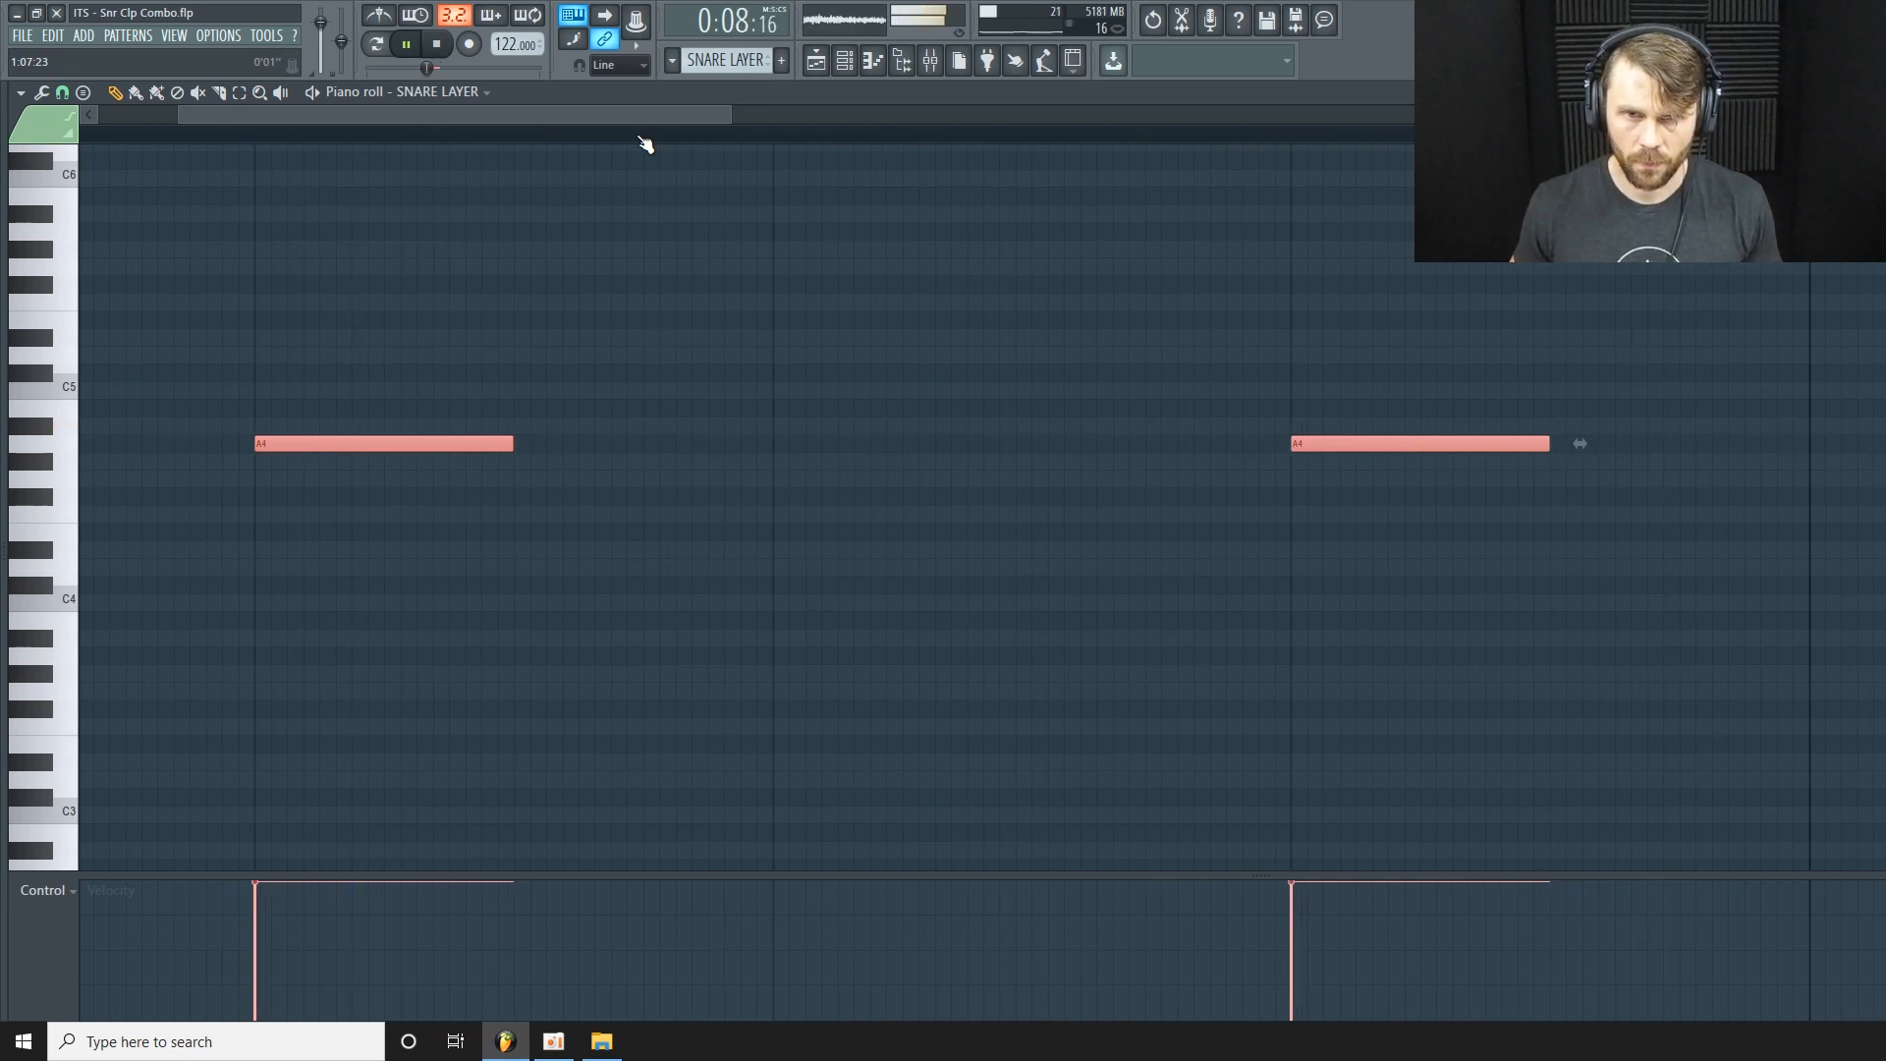
key(shift+Right)
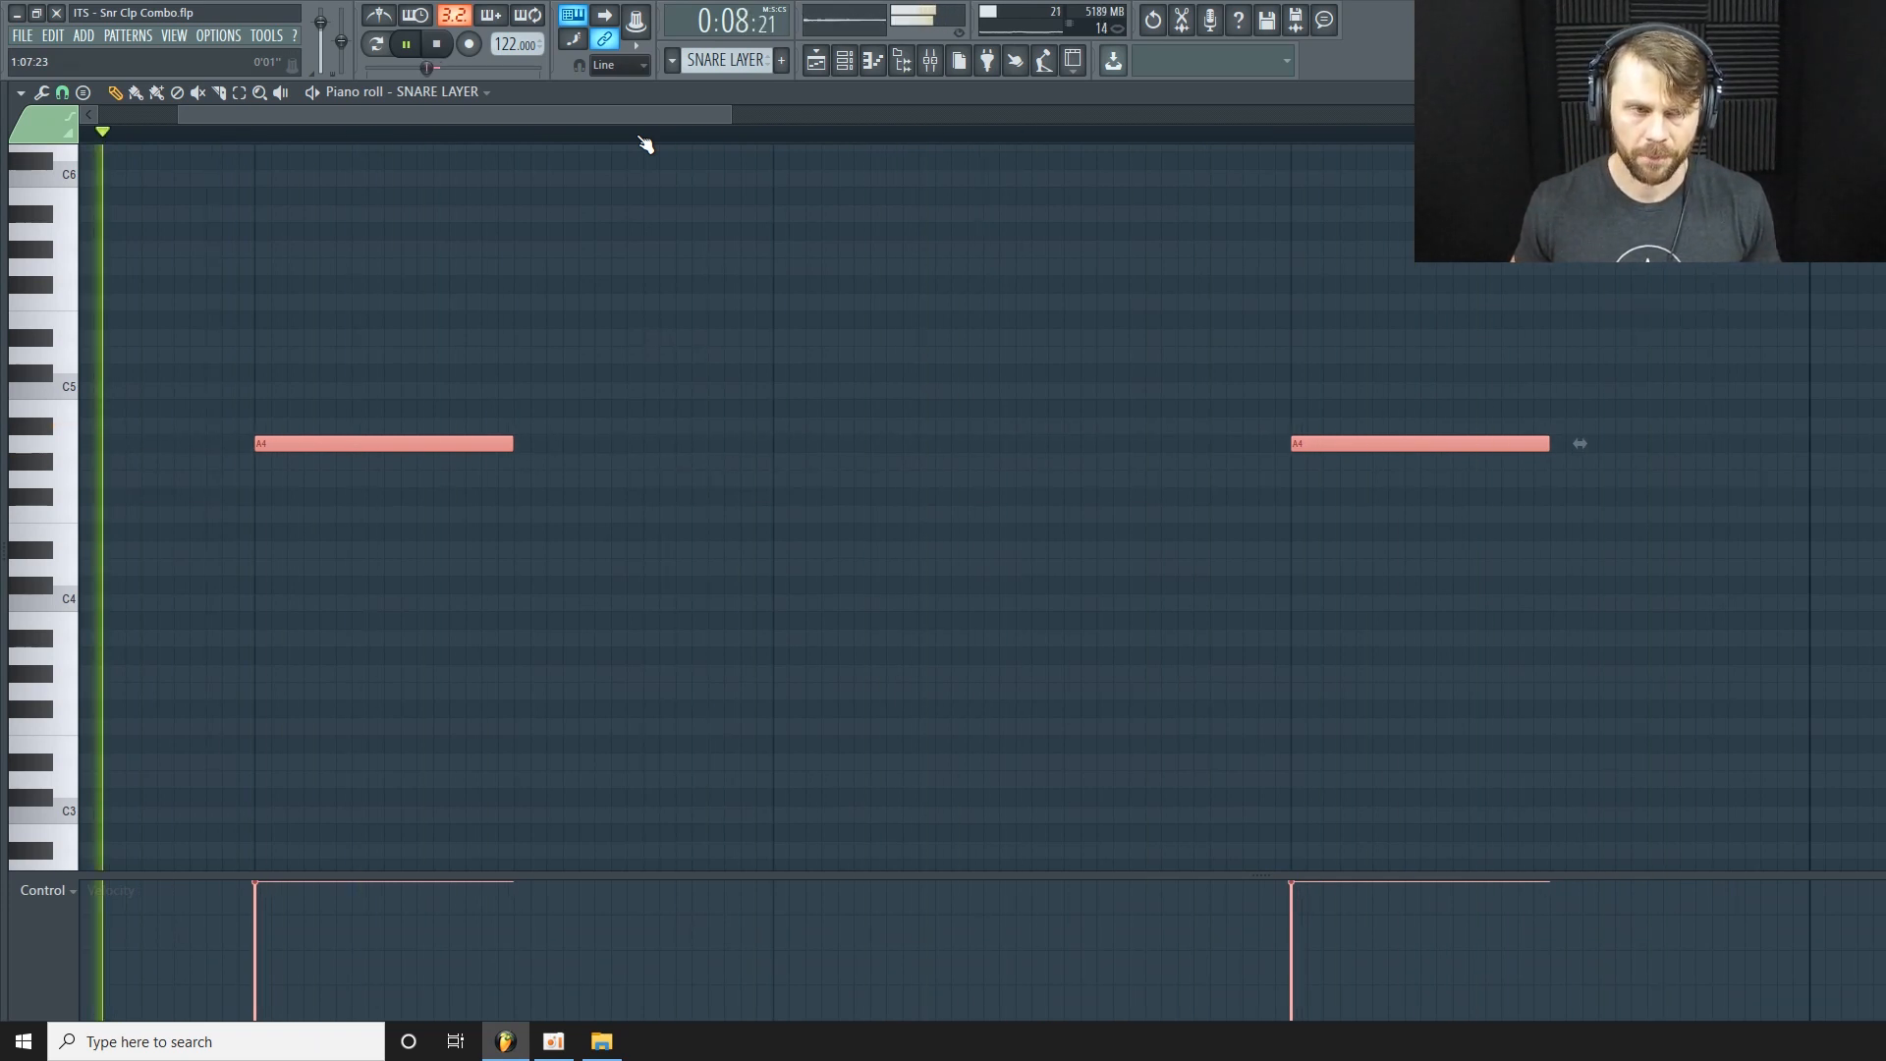
key(shift+Right)
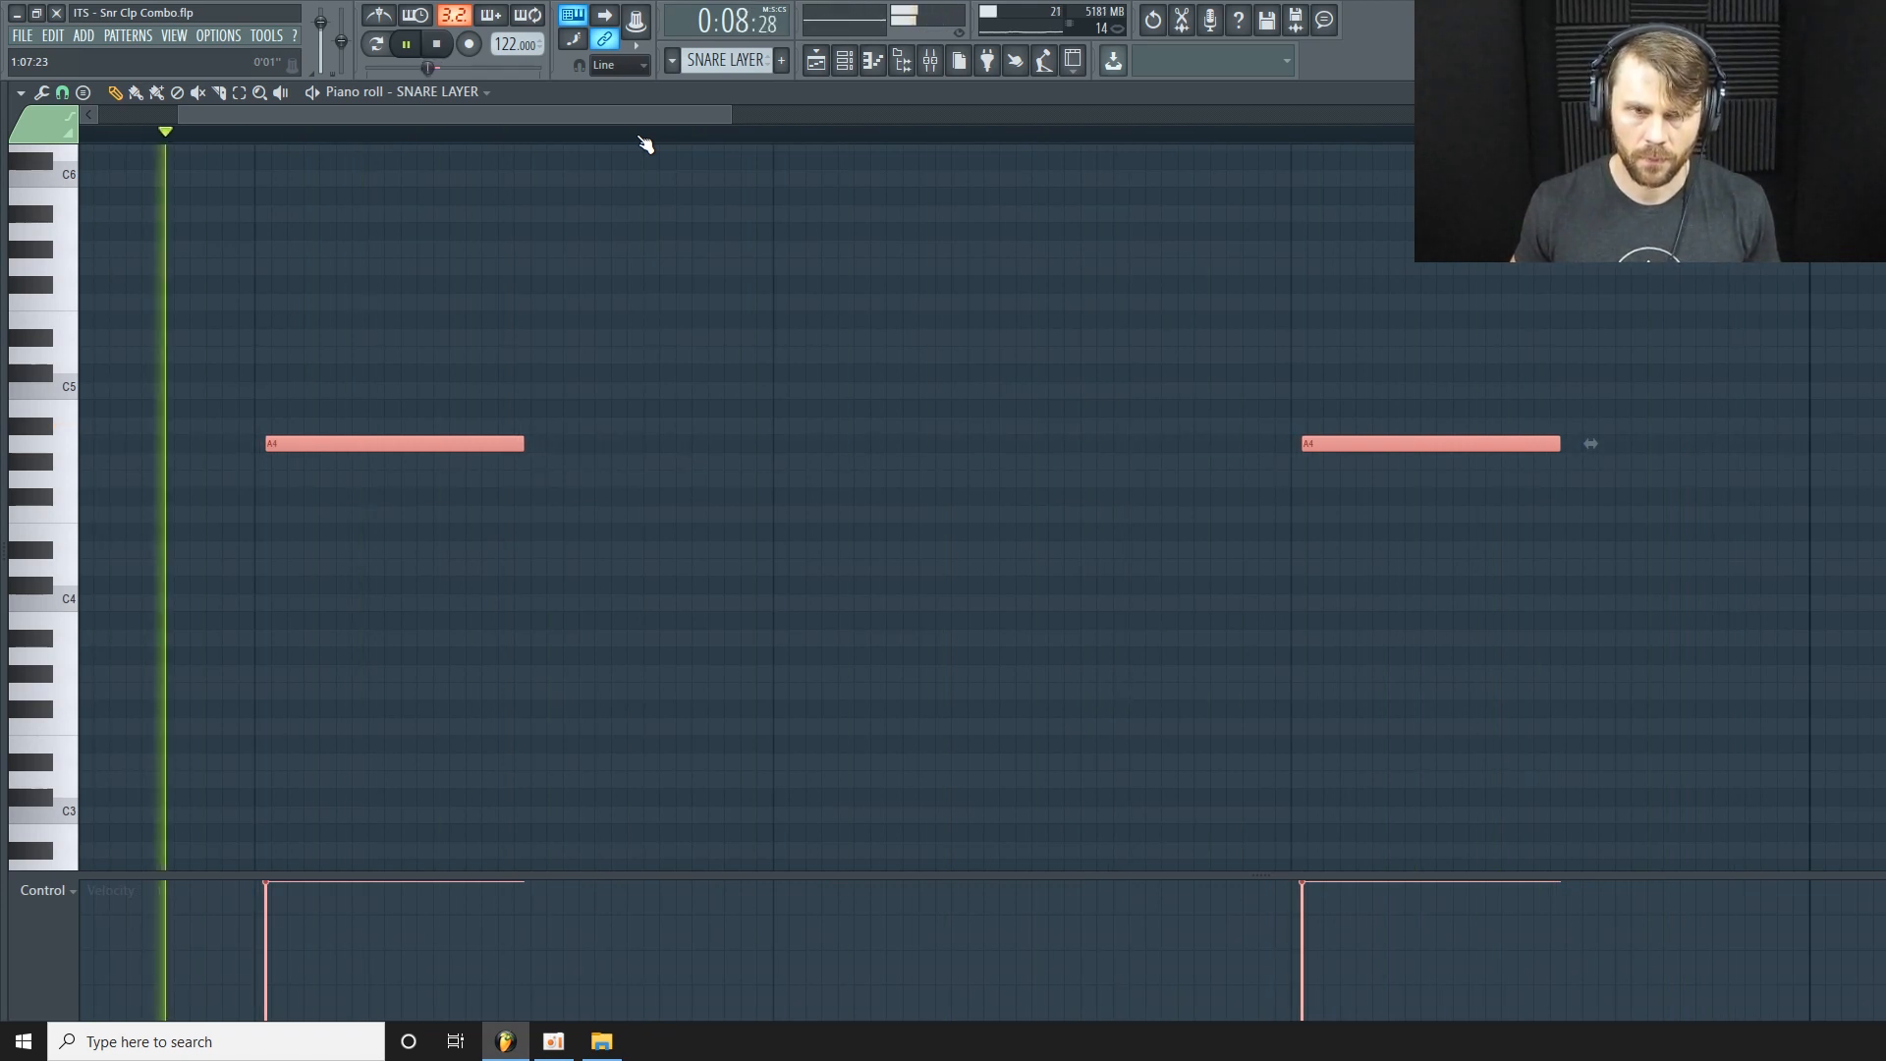
key(shift+Left)
key(shift+Left)
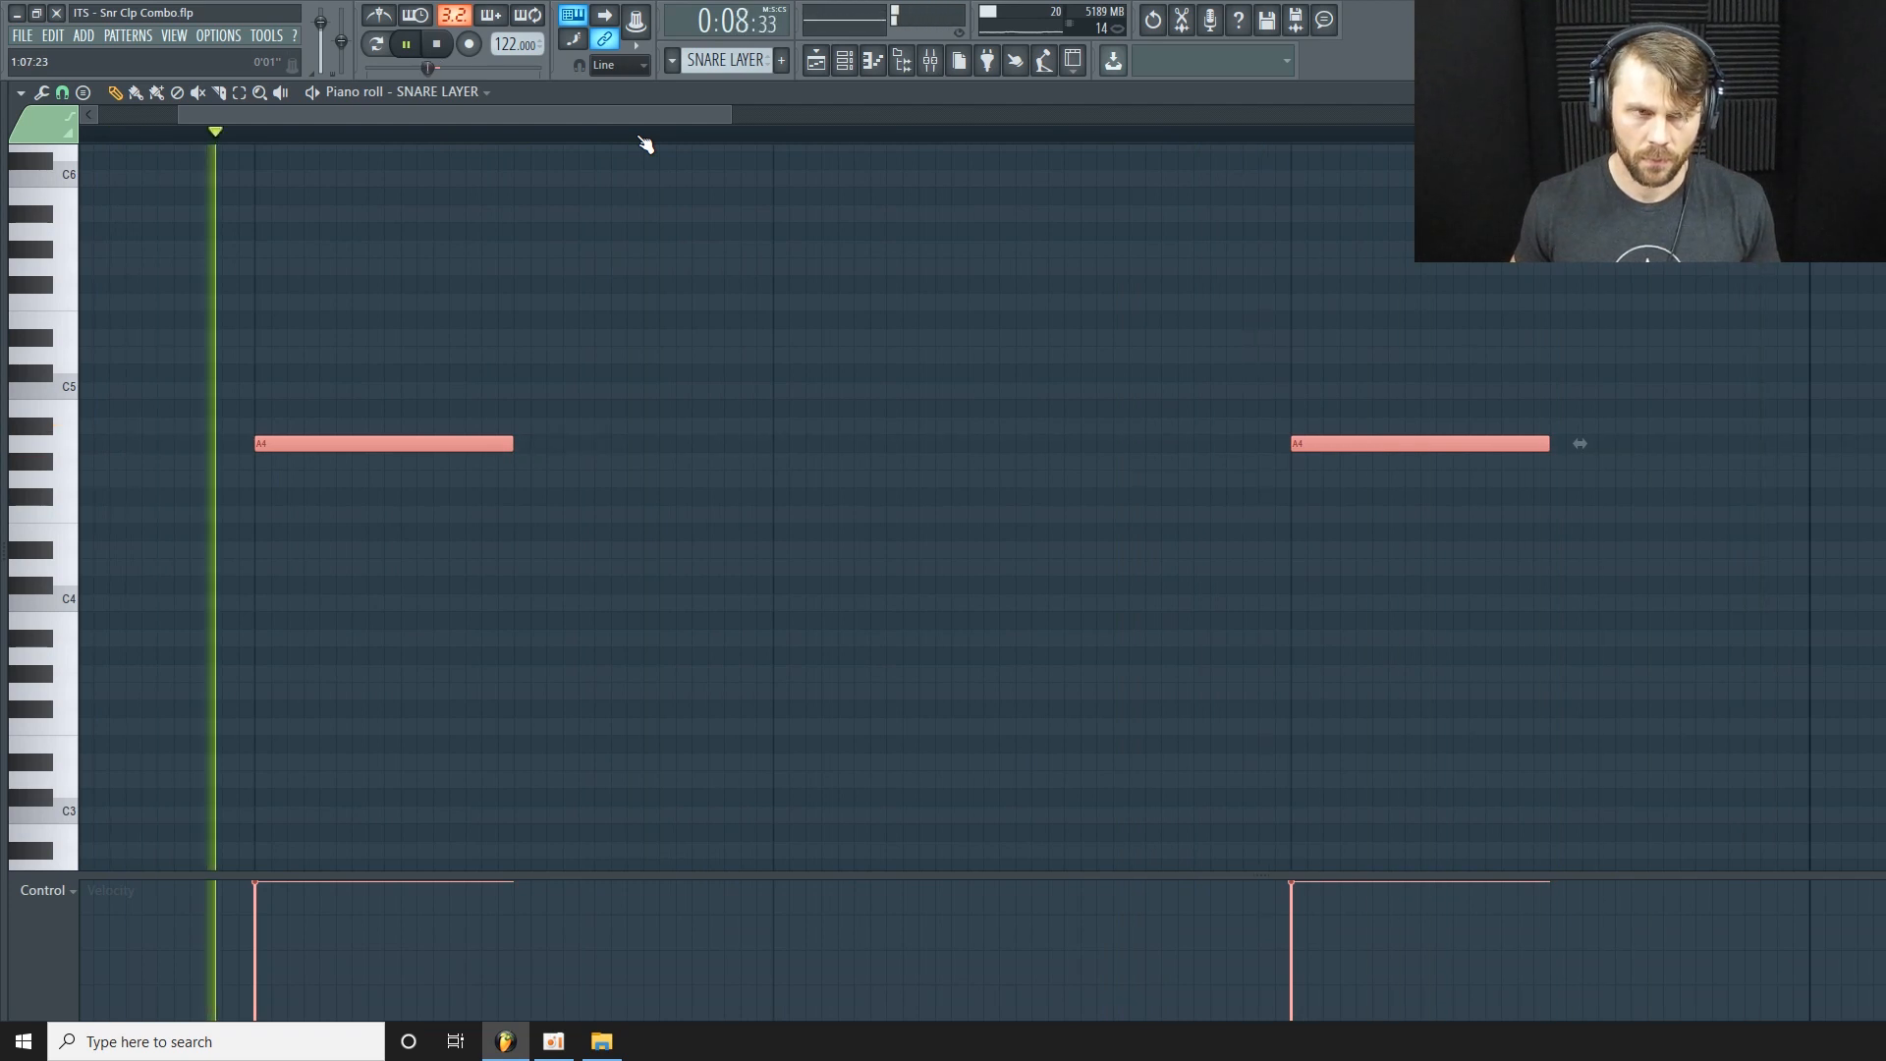
key(shift+Right)
key(shift+Right)
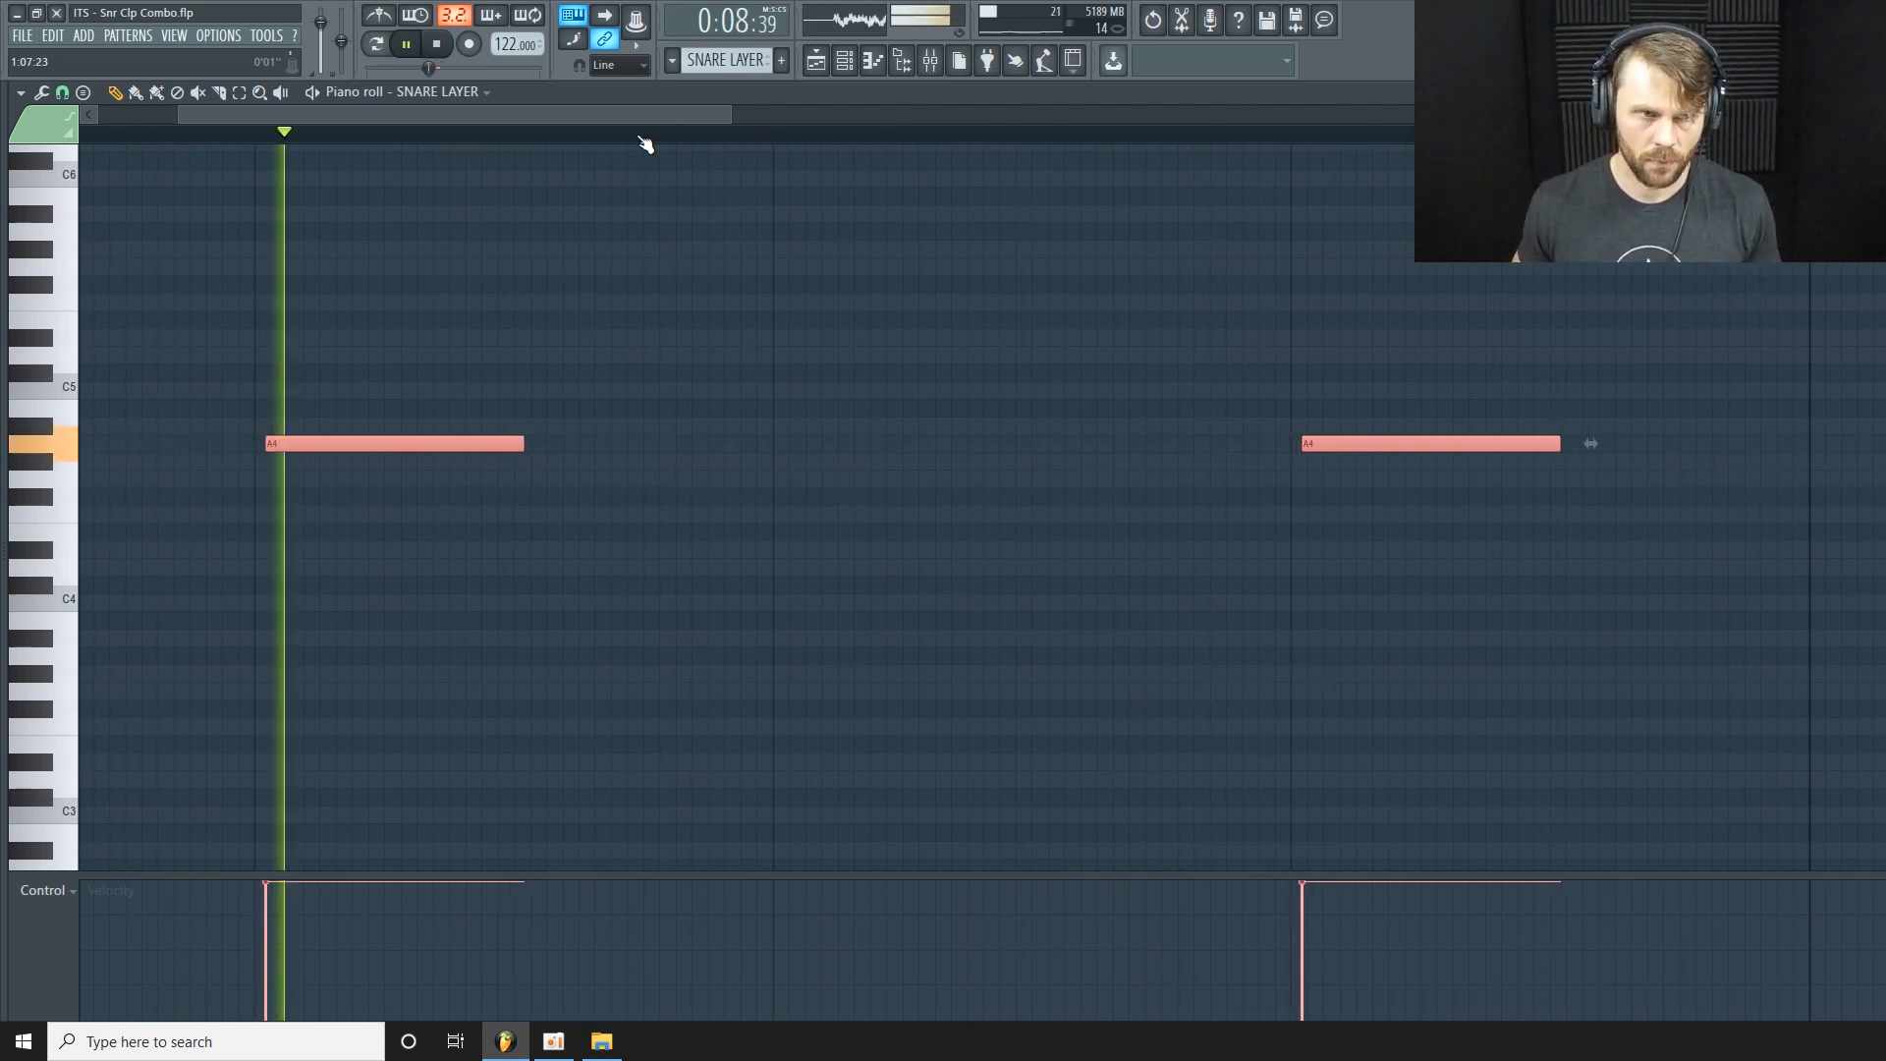
key(space)
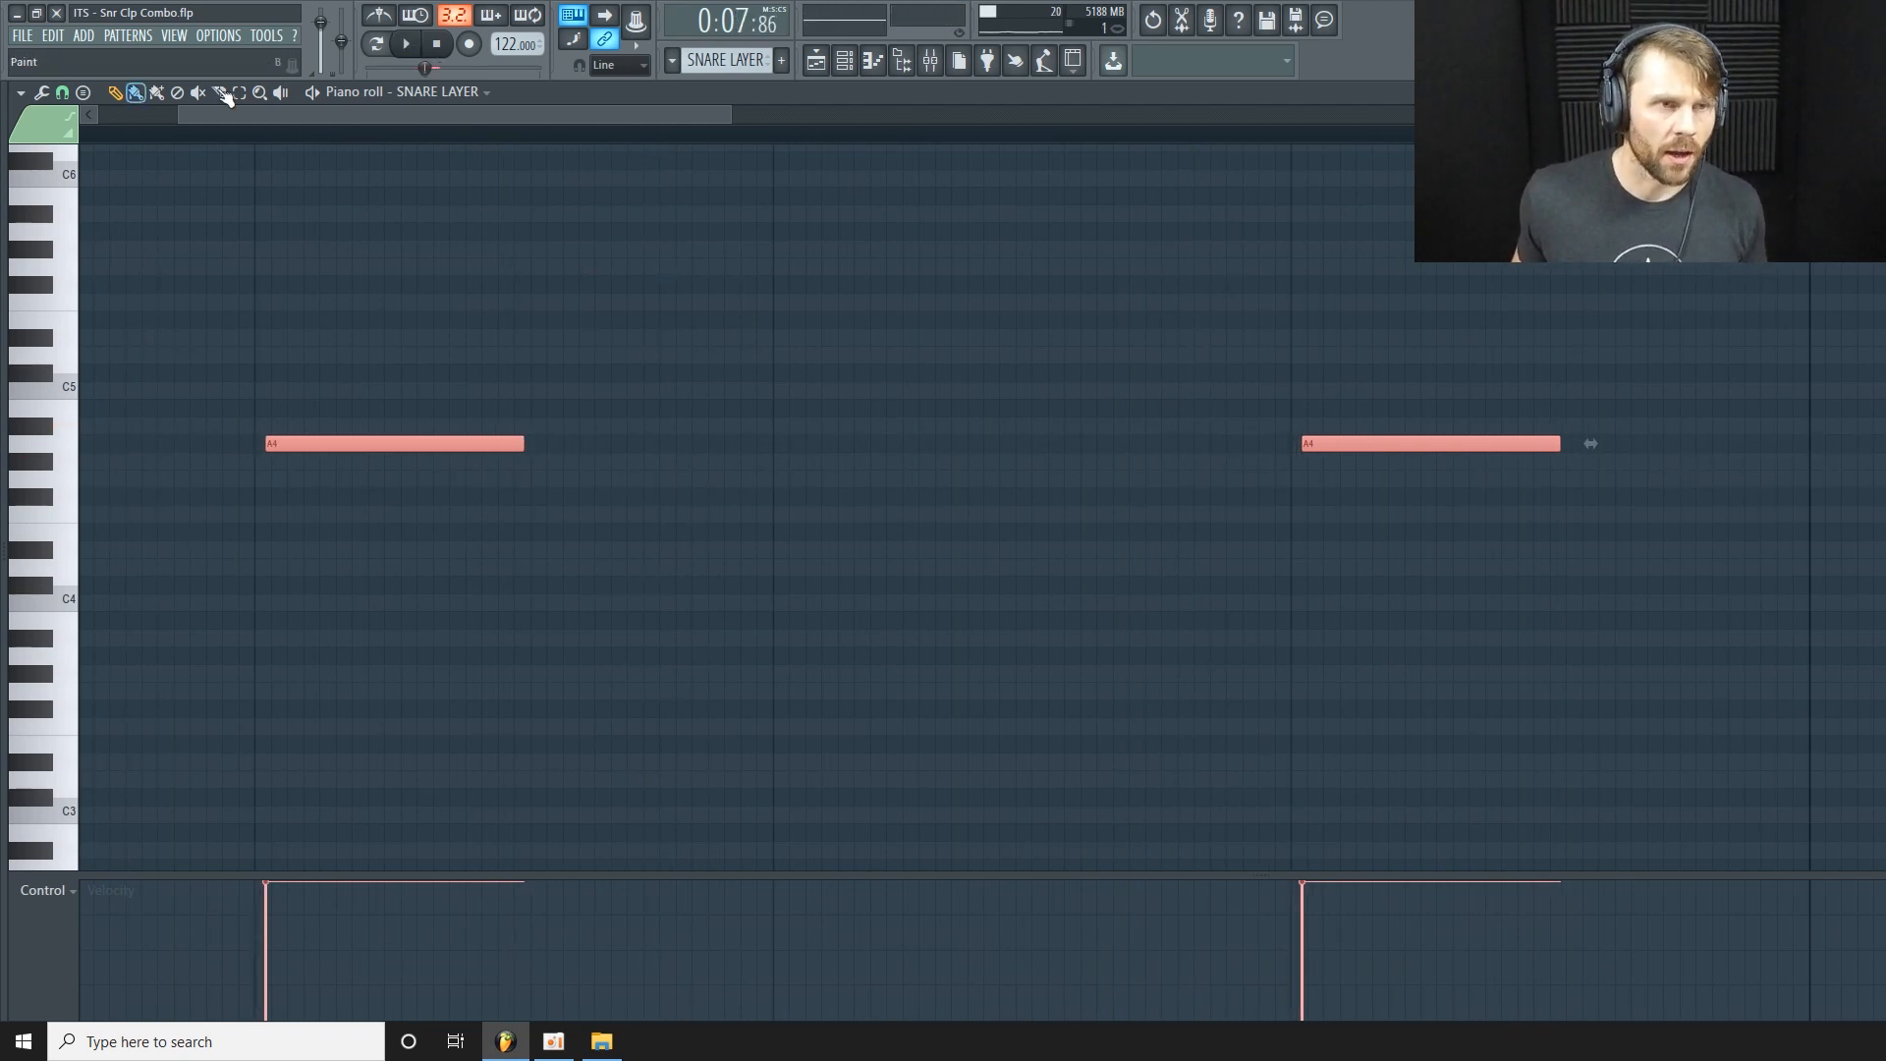
Return the piano roll to a coarser snap and deselect the SNARE LAYER notes.
click(62, 92)
click(86, 161)
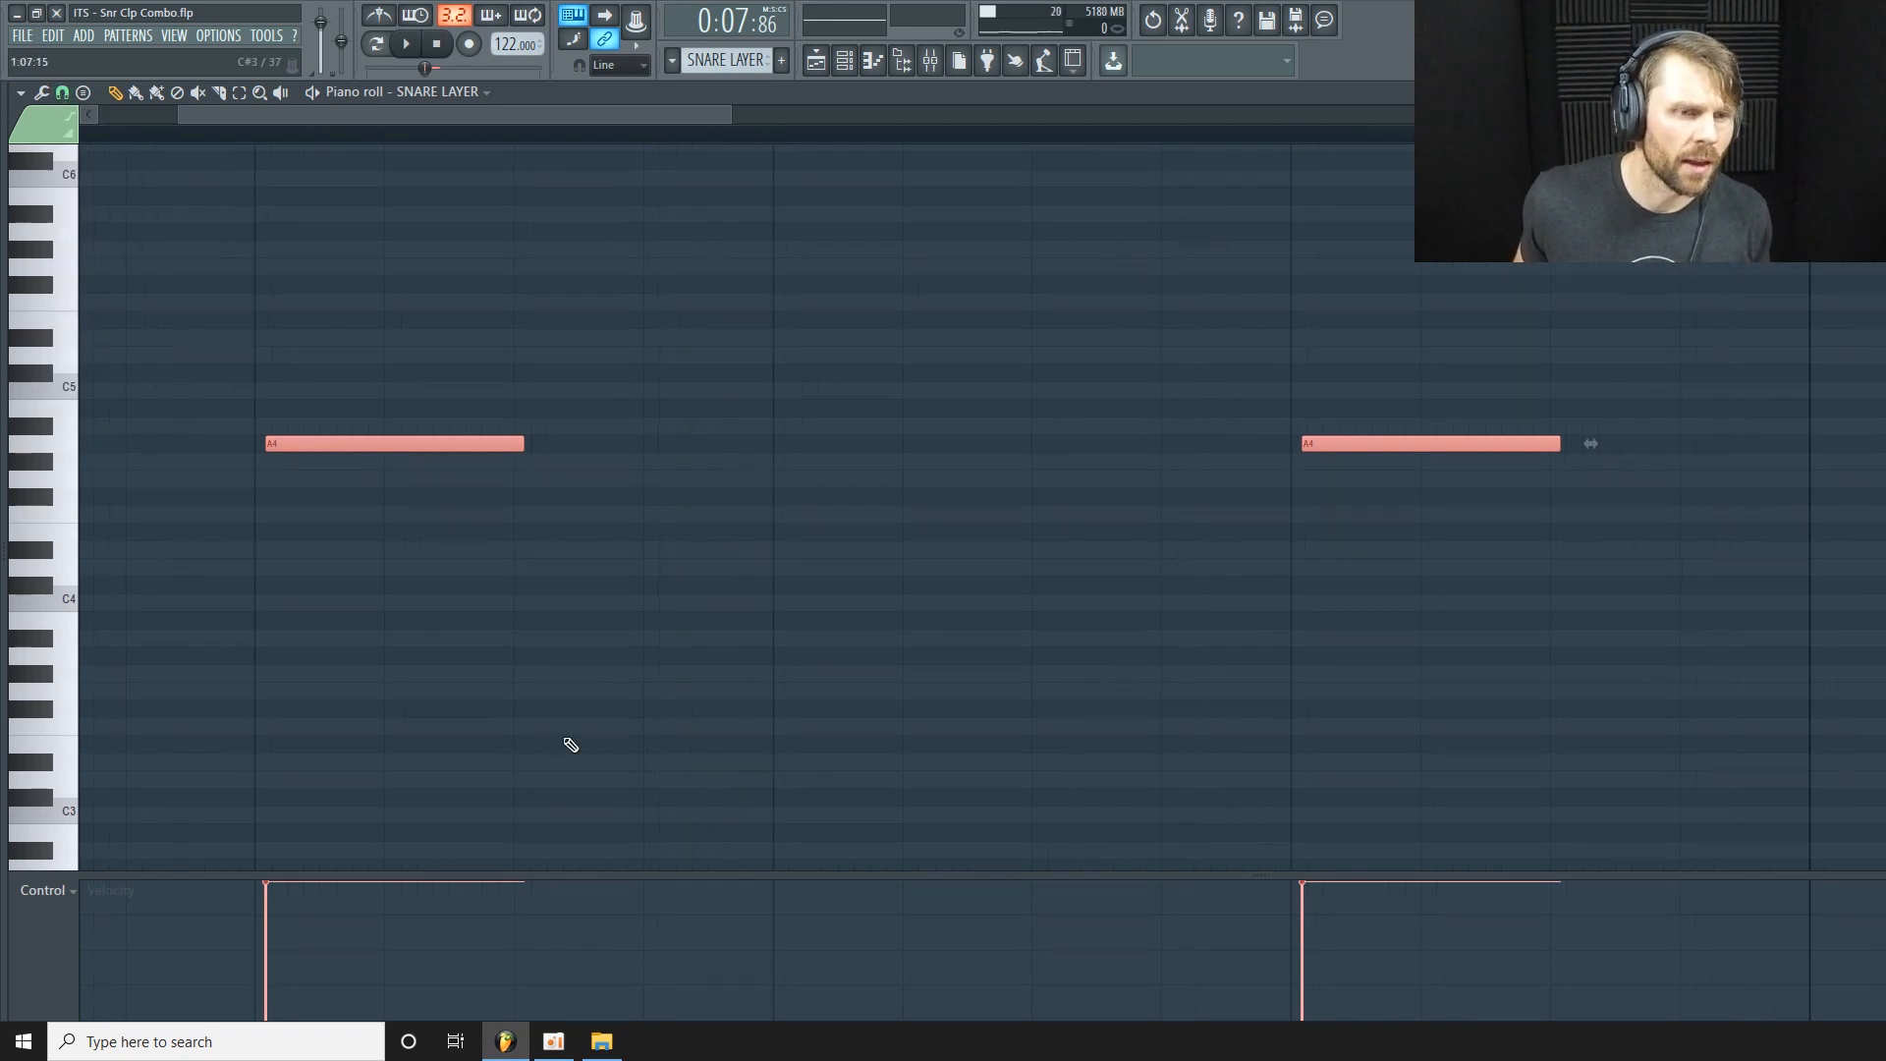
drag(698, 871, 712, 720)
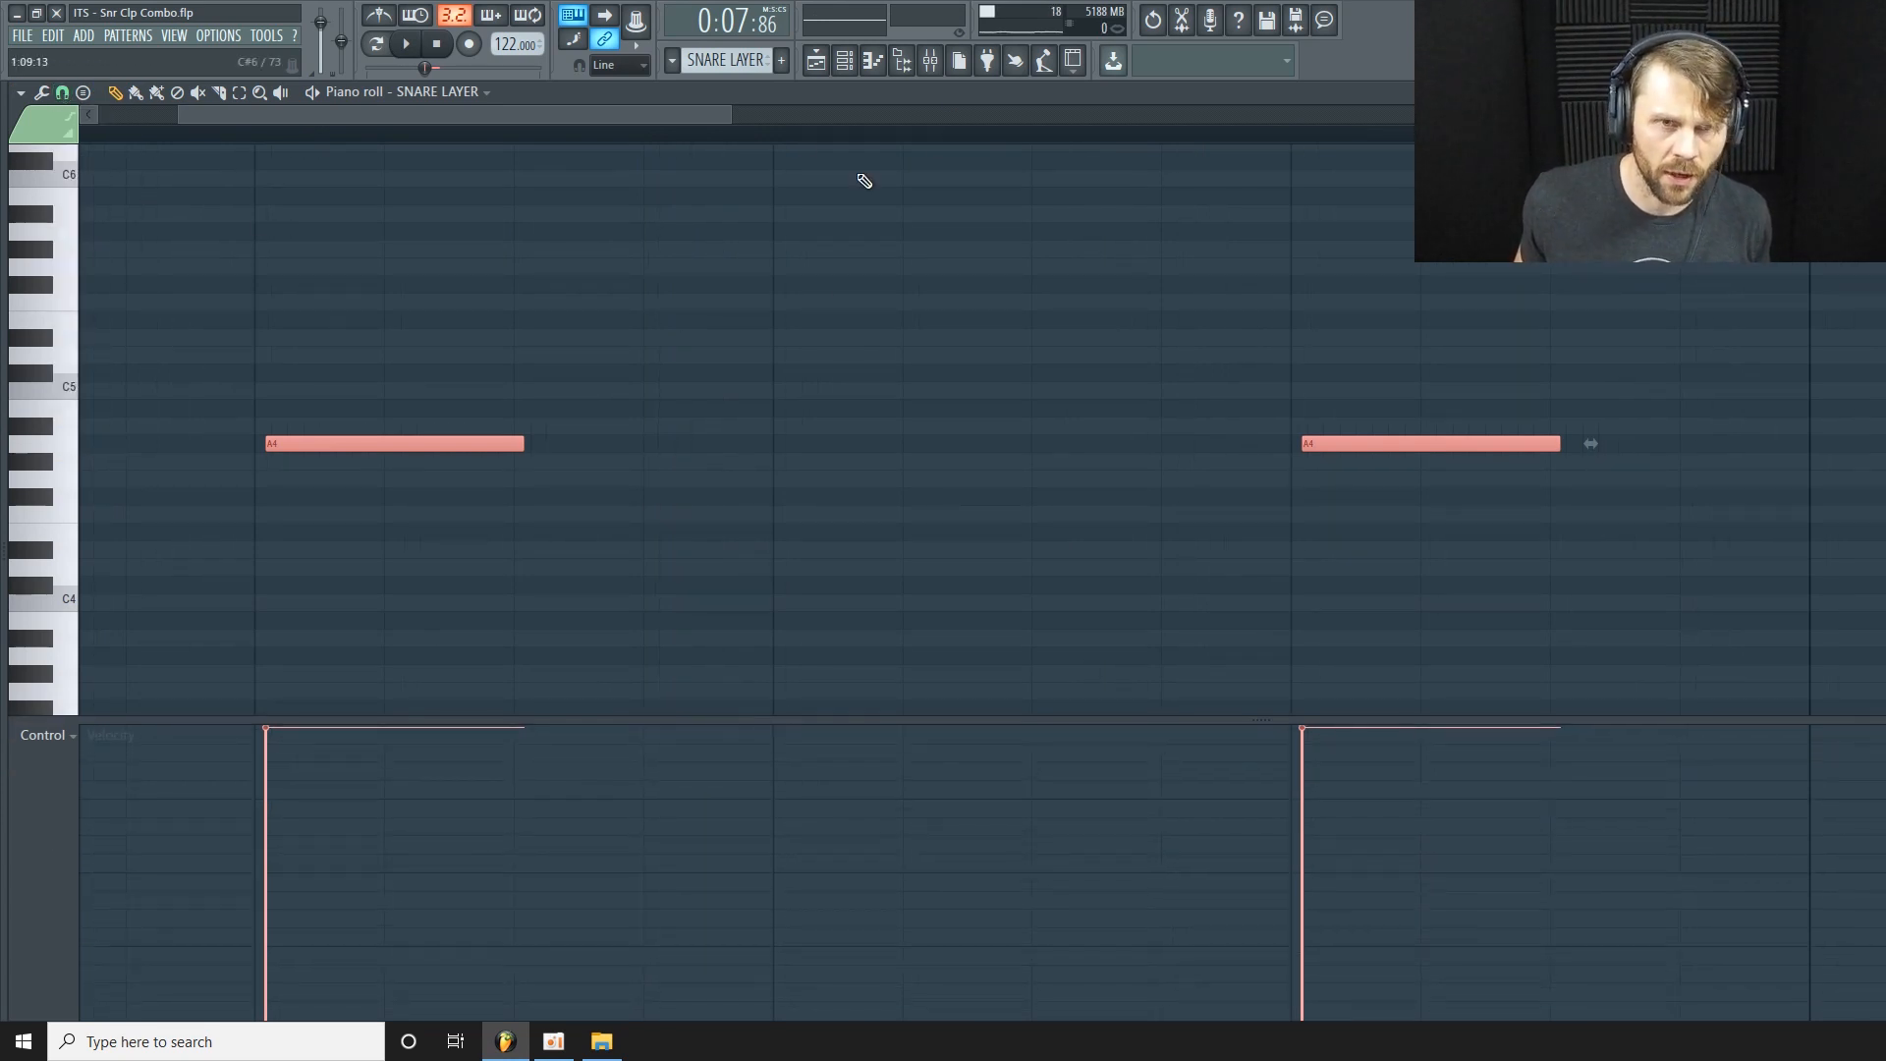
drag(720, 119, 977, 119)
drag(666, 722, 669, 822)
drag(980, 110, 820, 114)
click(781, 616)
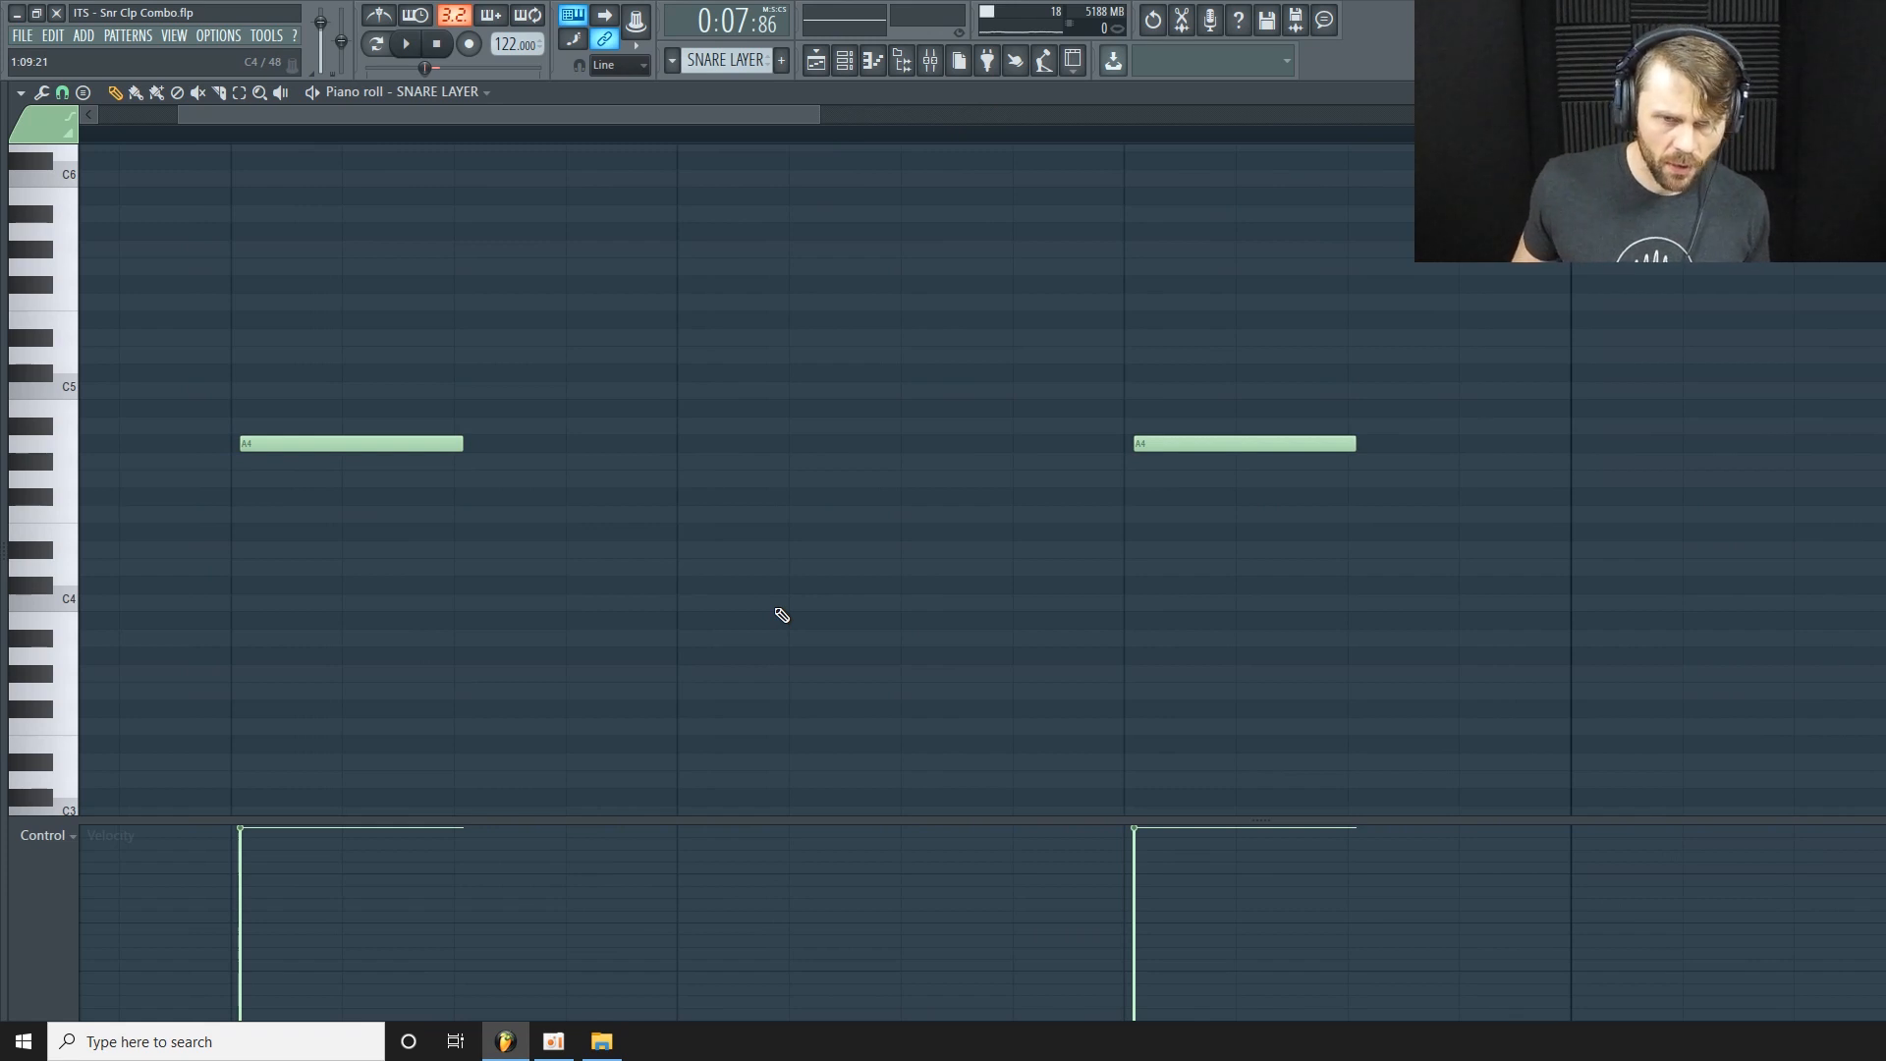
Open the SNARE LAYER channel's DirectWave sampler from the channel rack and show its zone settings.
click(843, 60)
click(815, 60)
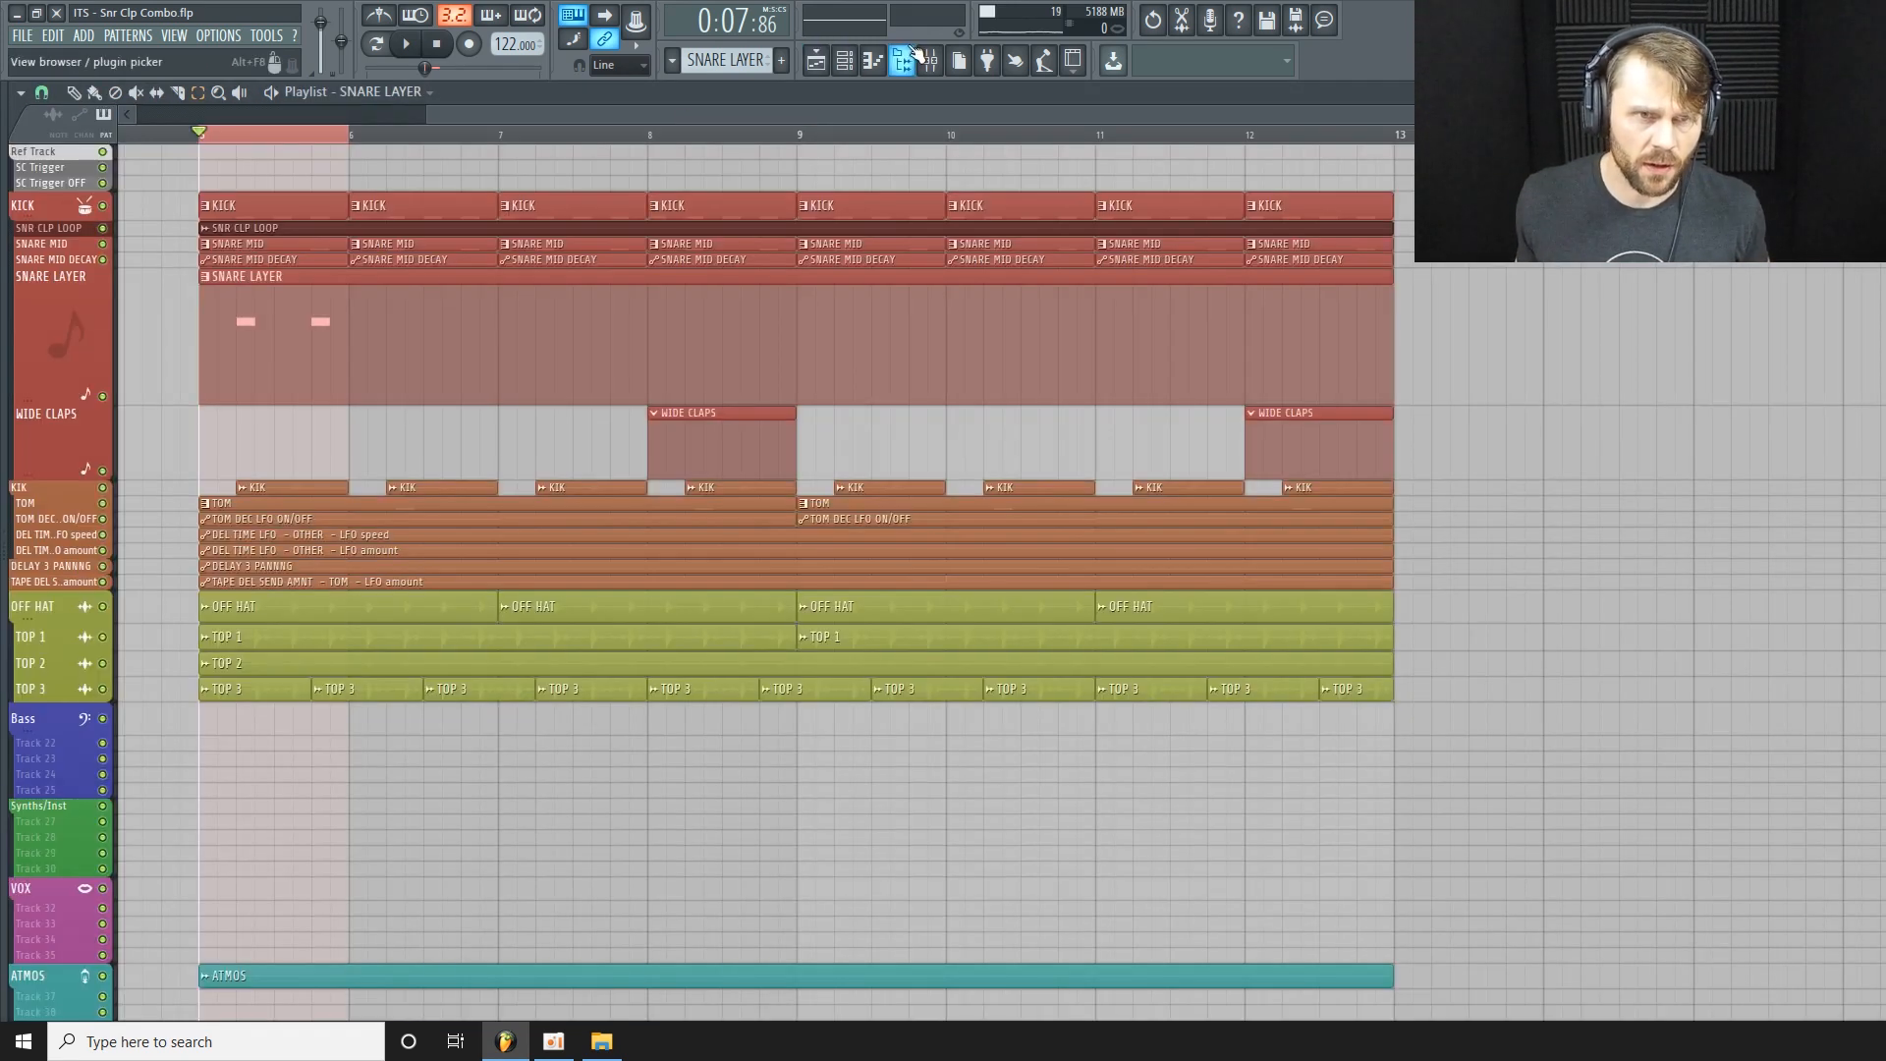
click(843, 60)
right_click(650, 779)
right_click(657, 777)
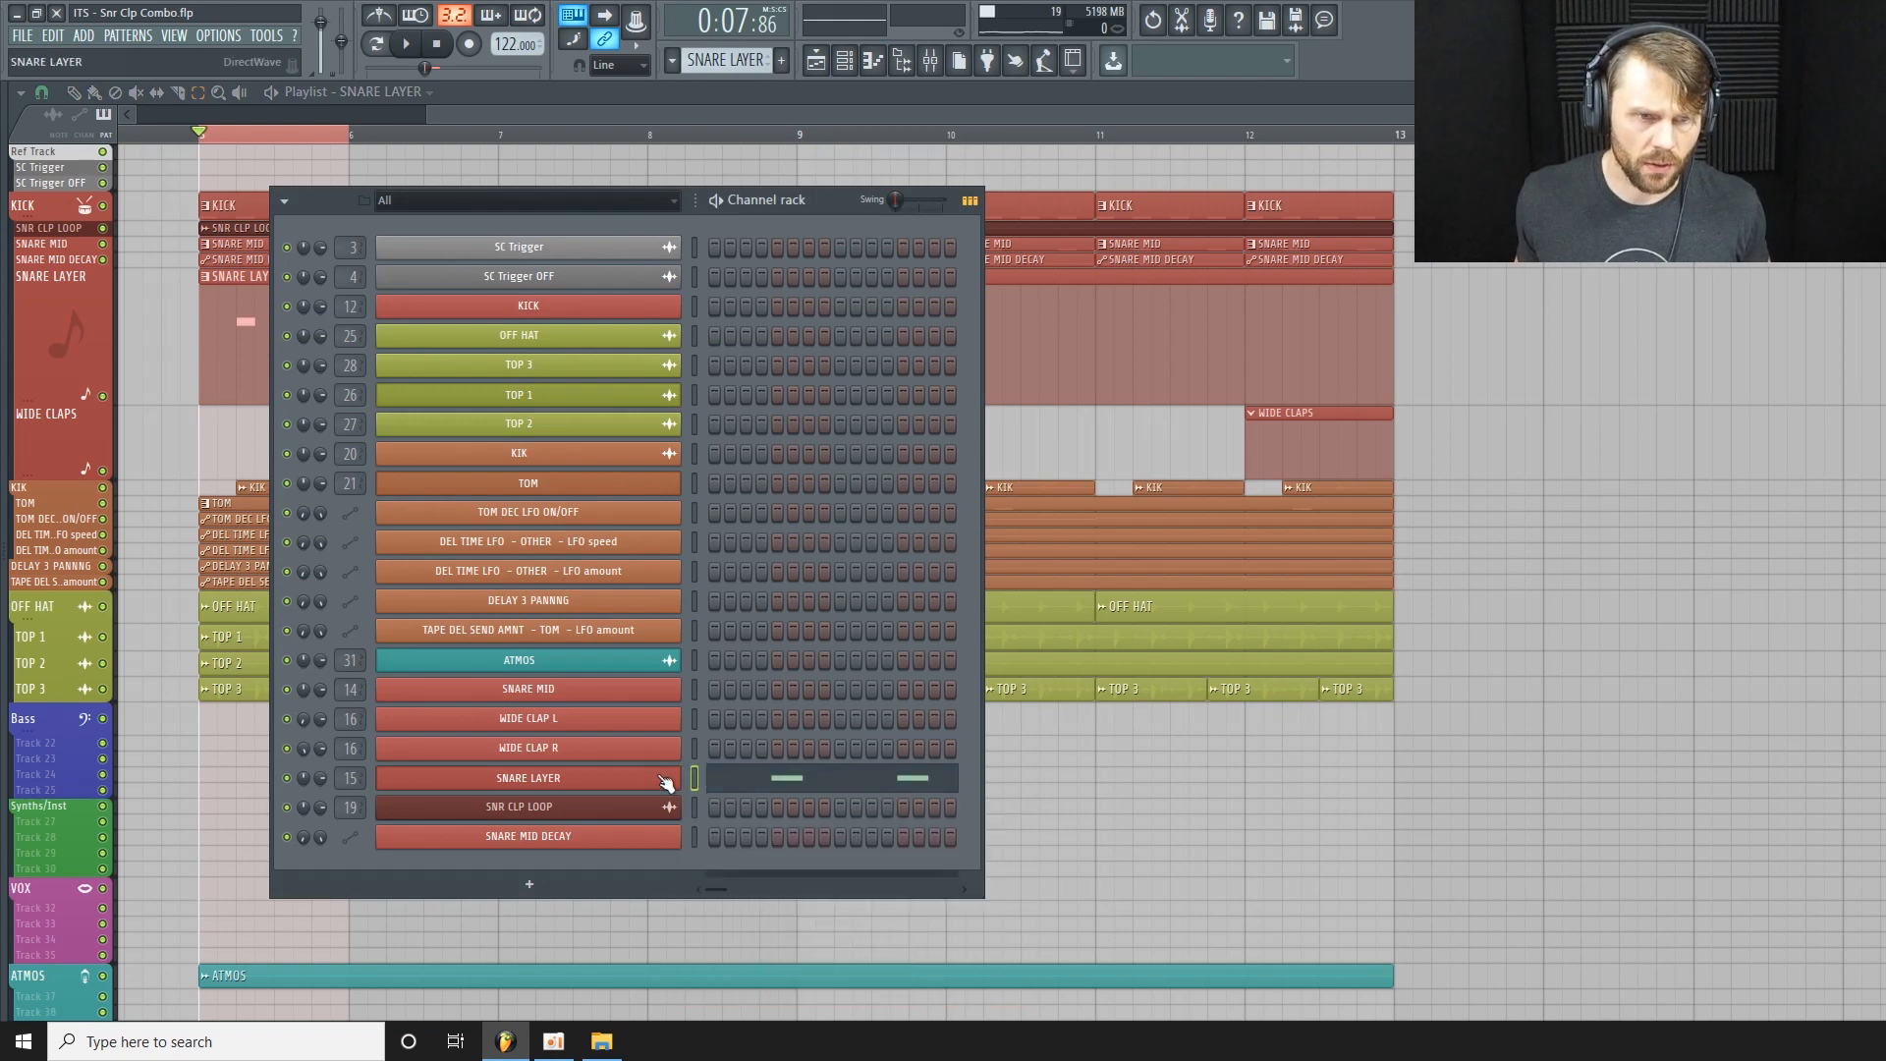
click(762, 776)
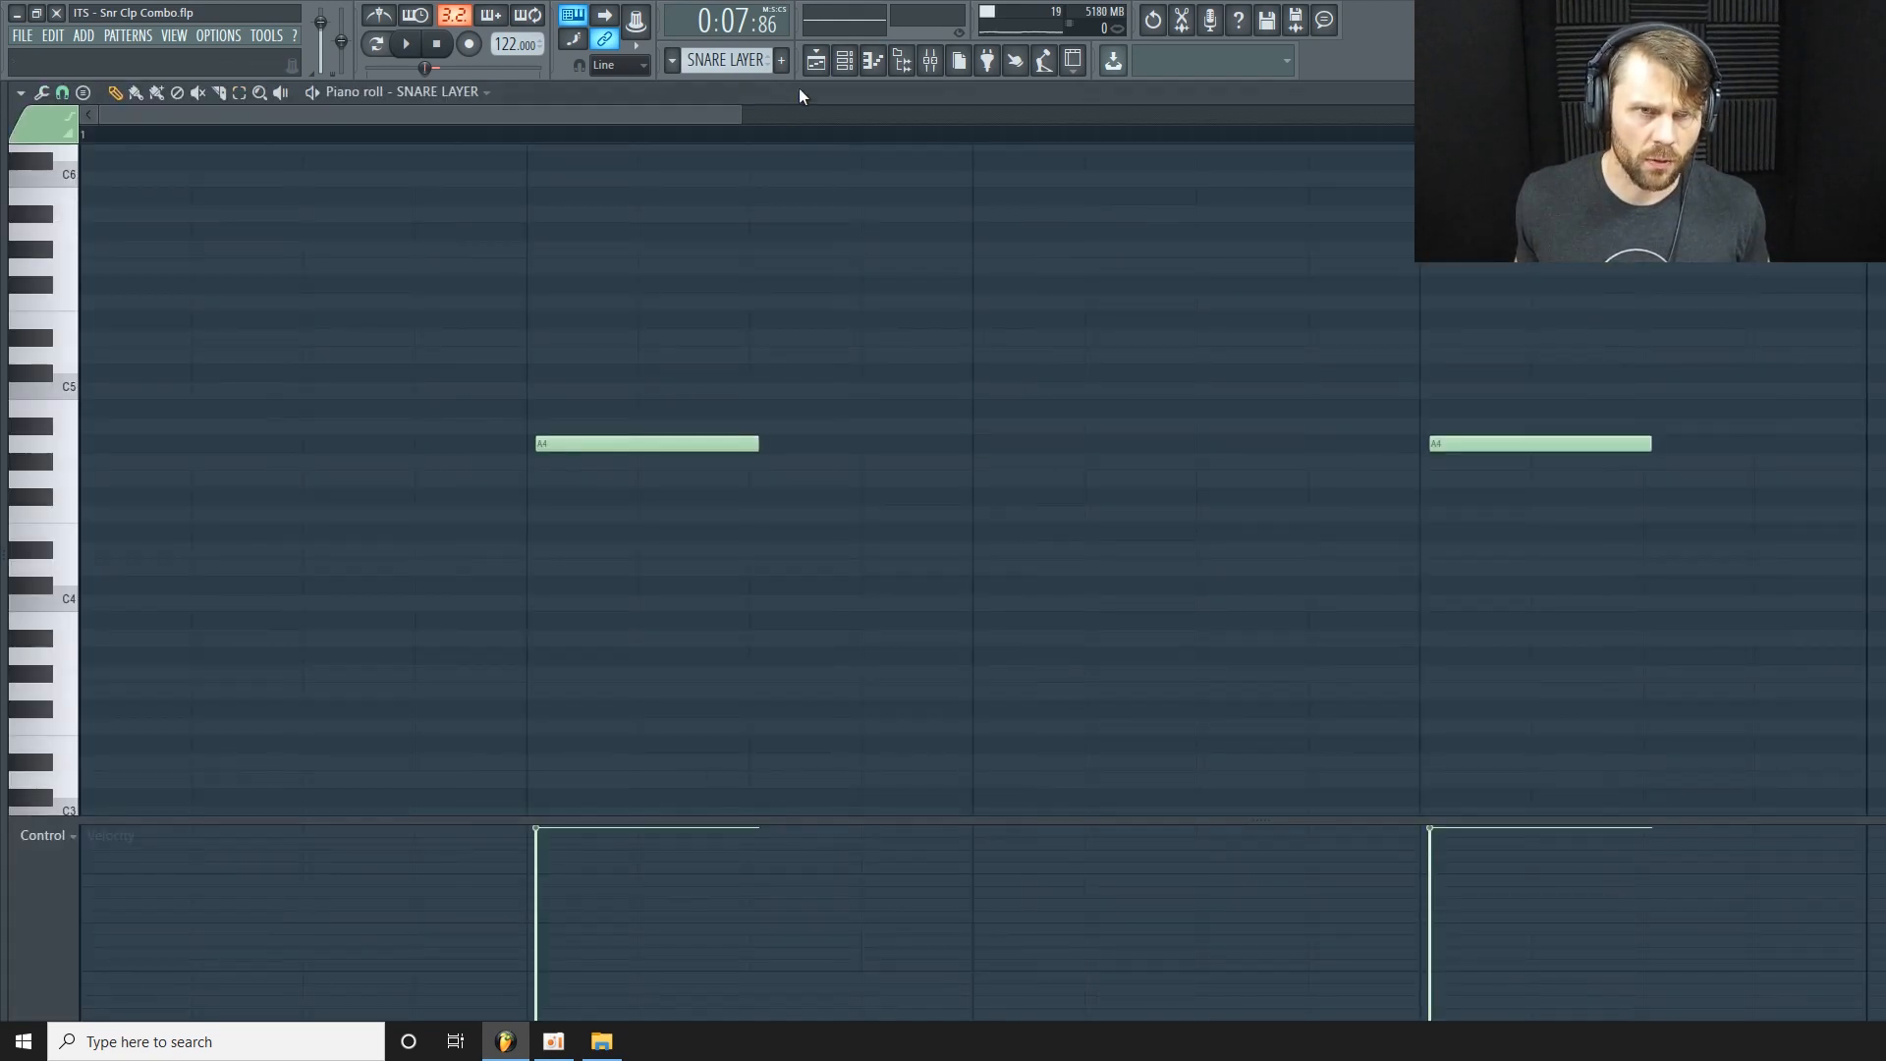
click(815, 59)
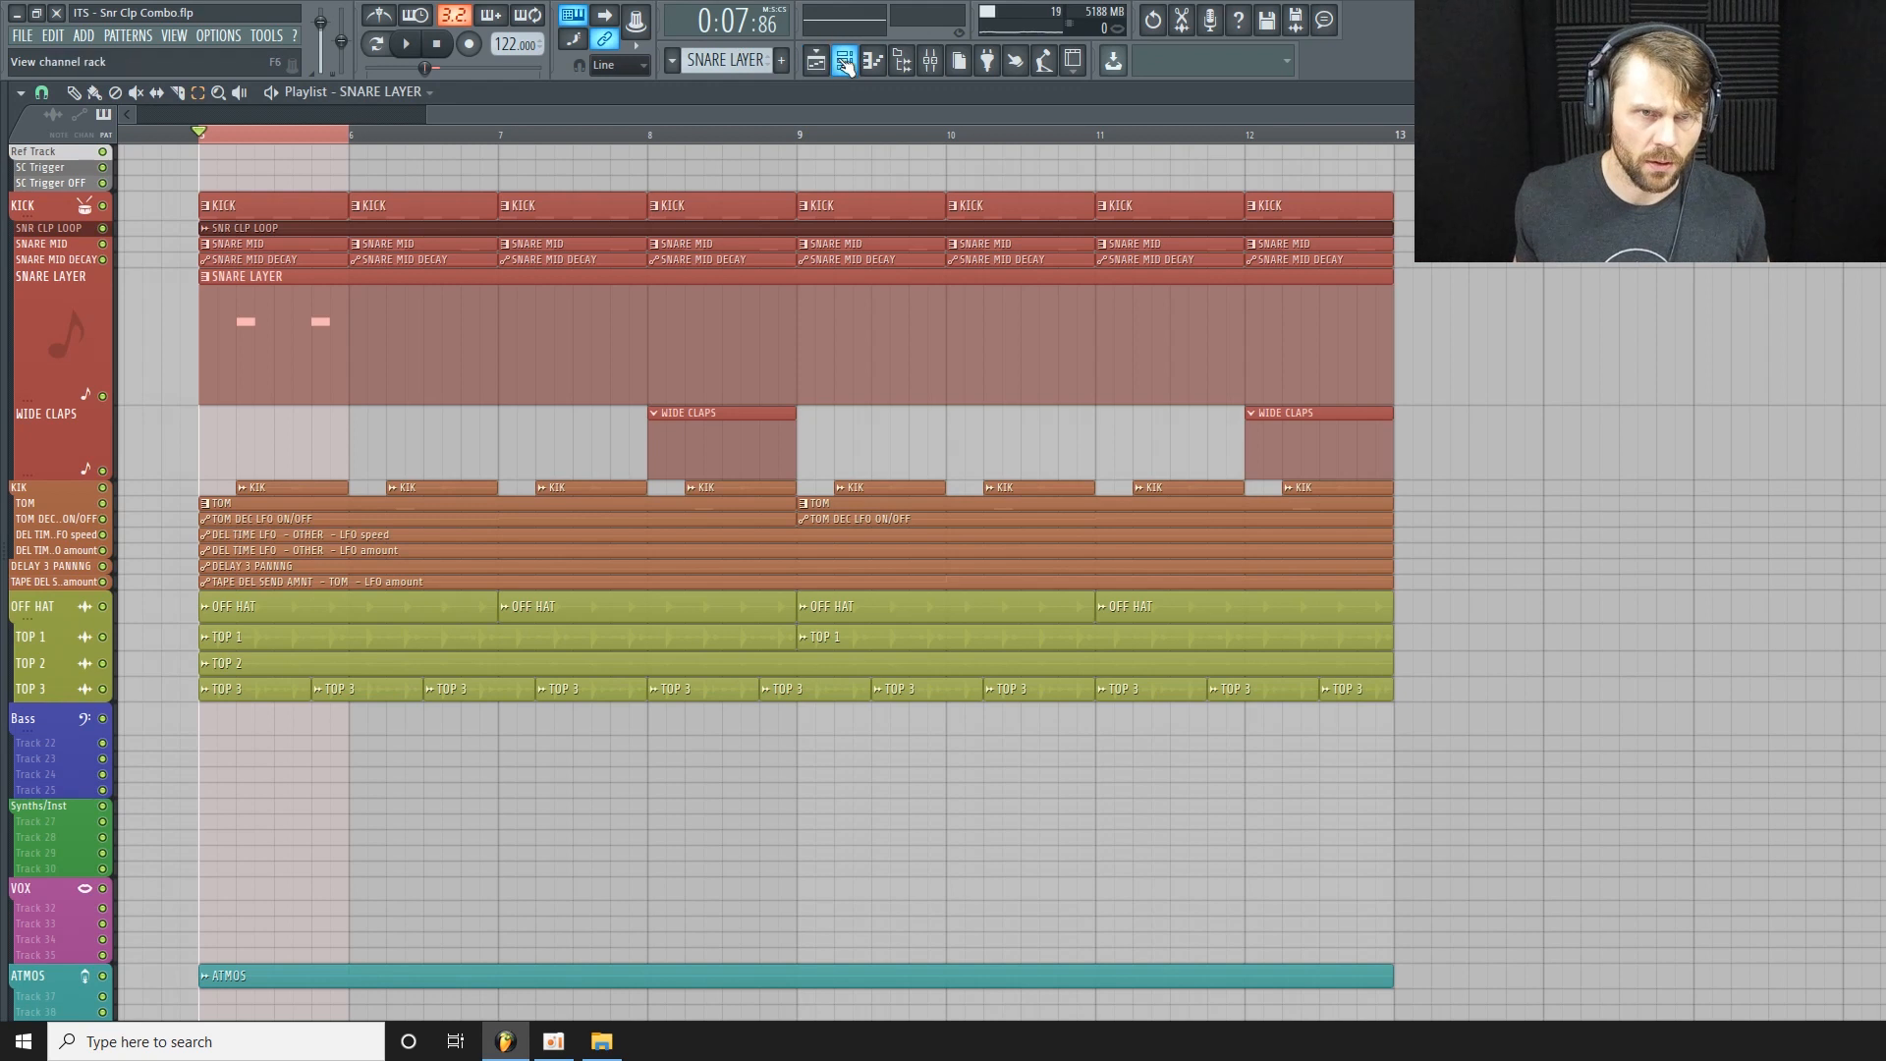
click(844, 60)
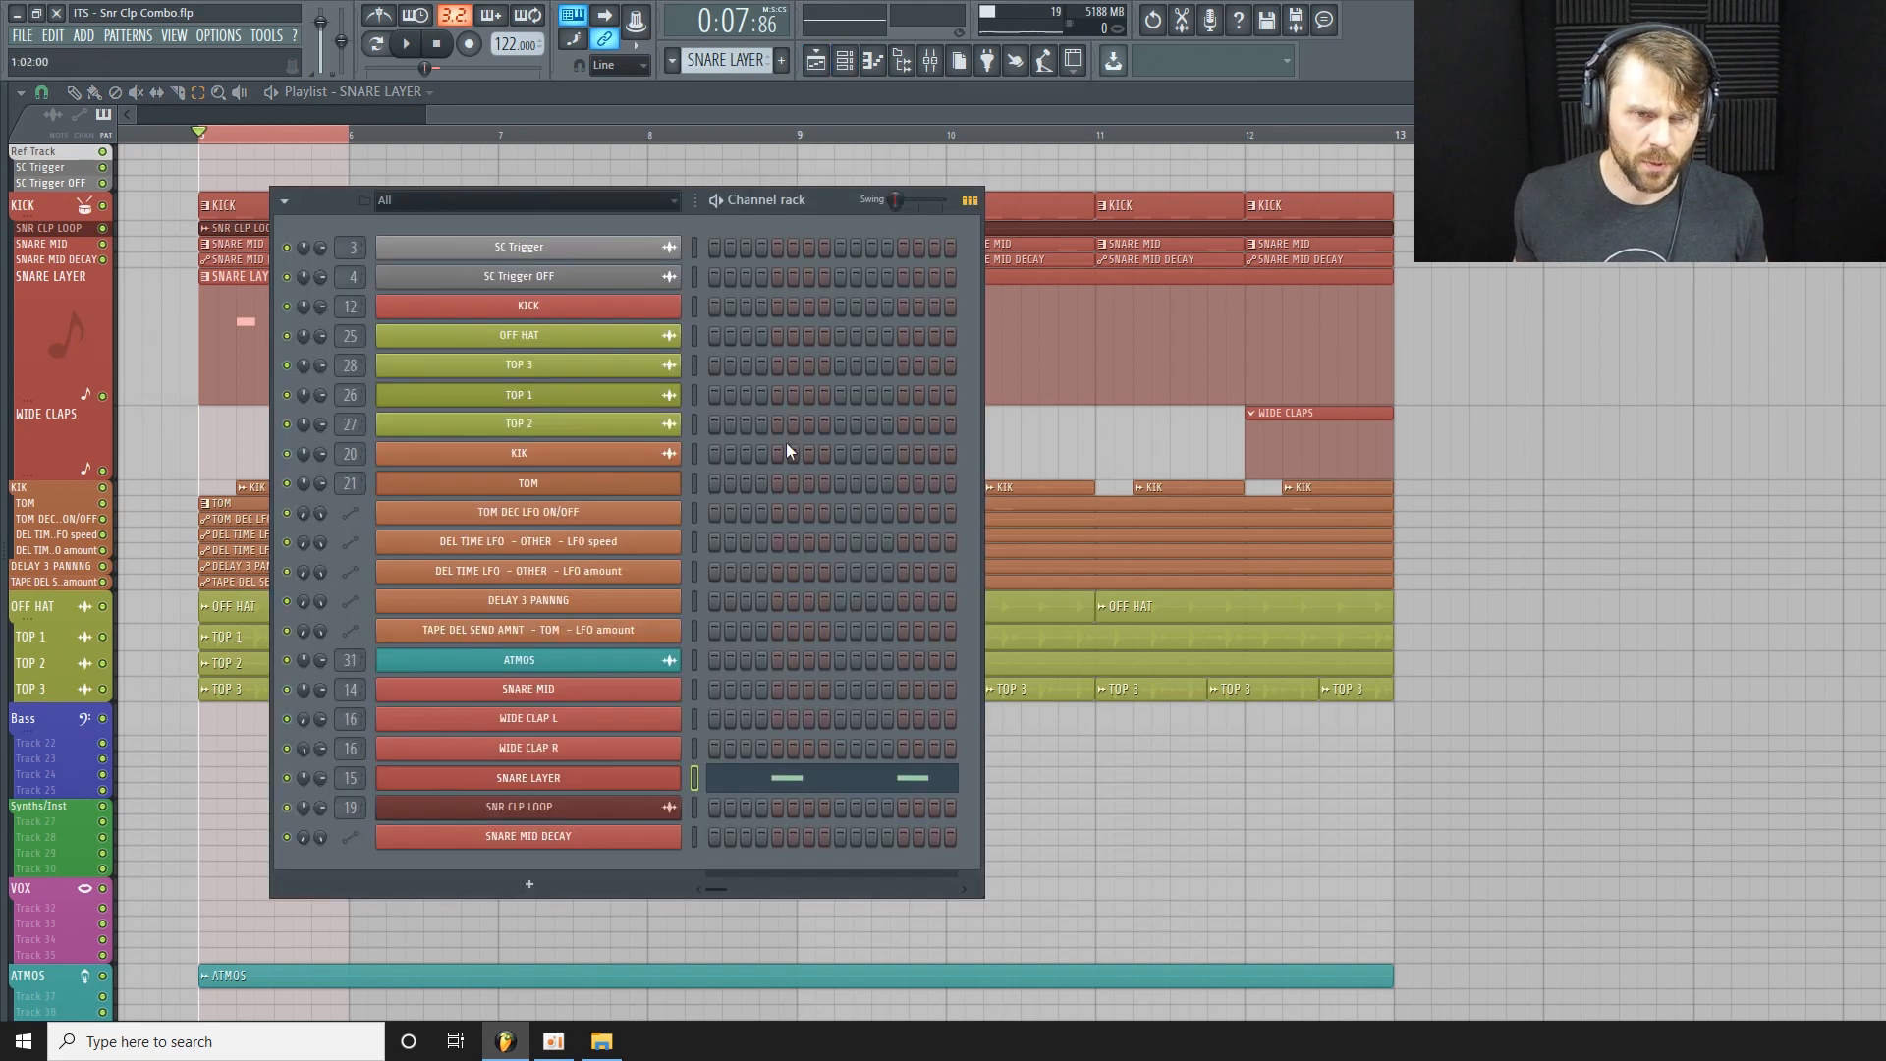
click(614, 783)
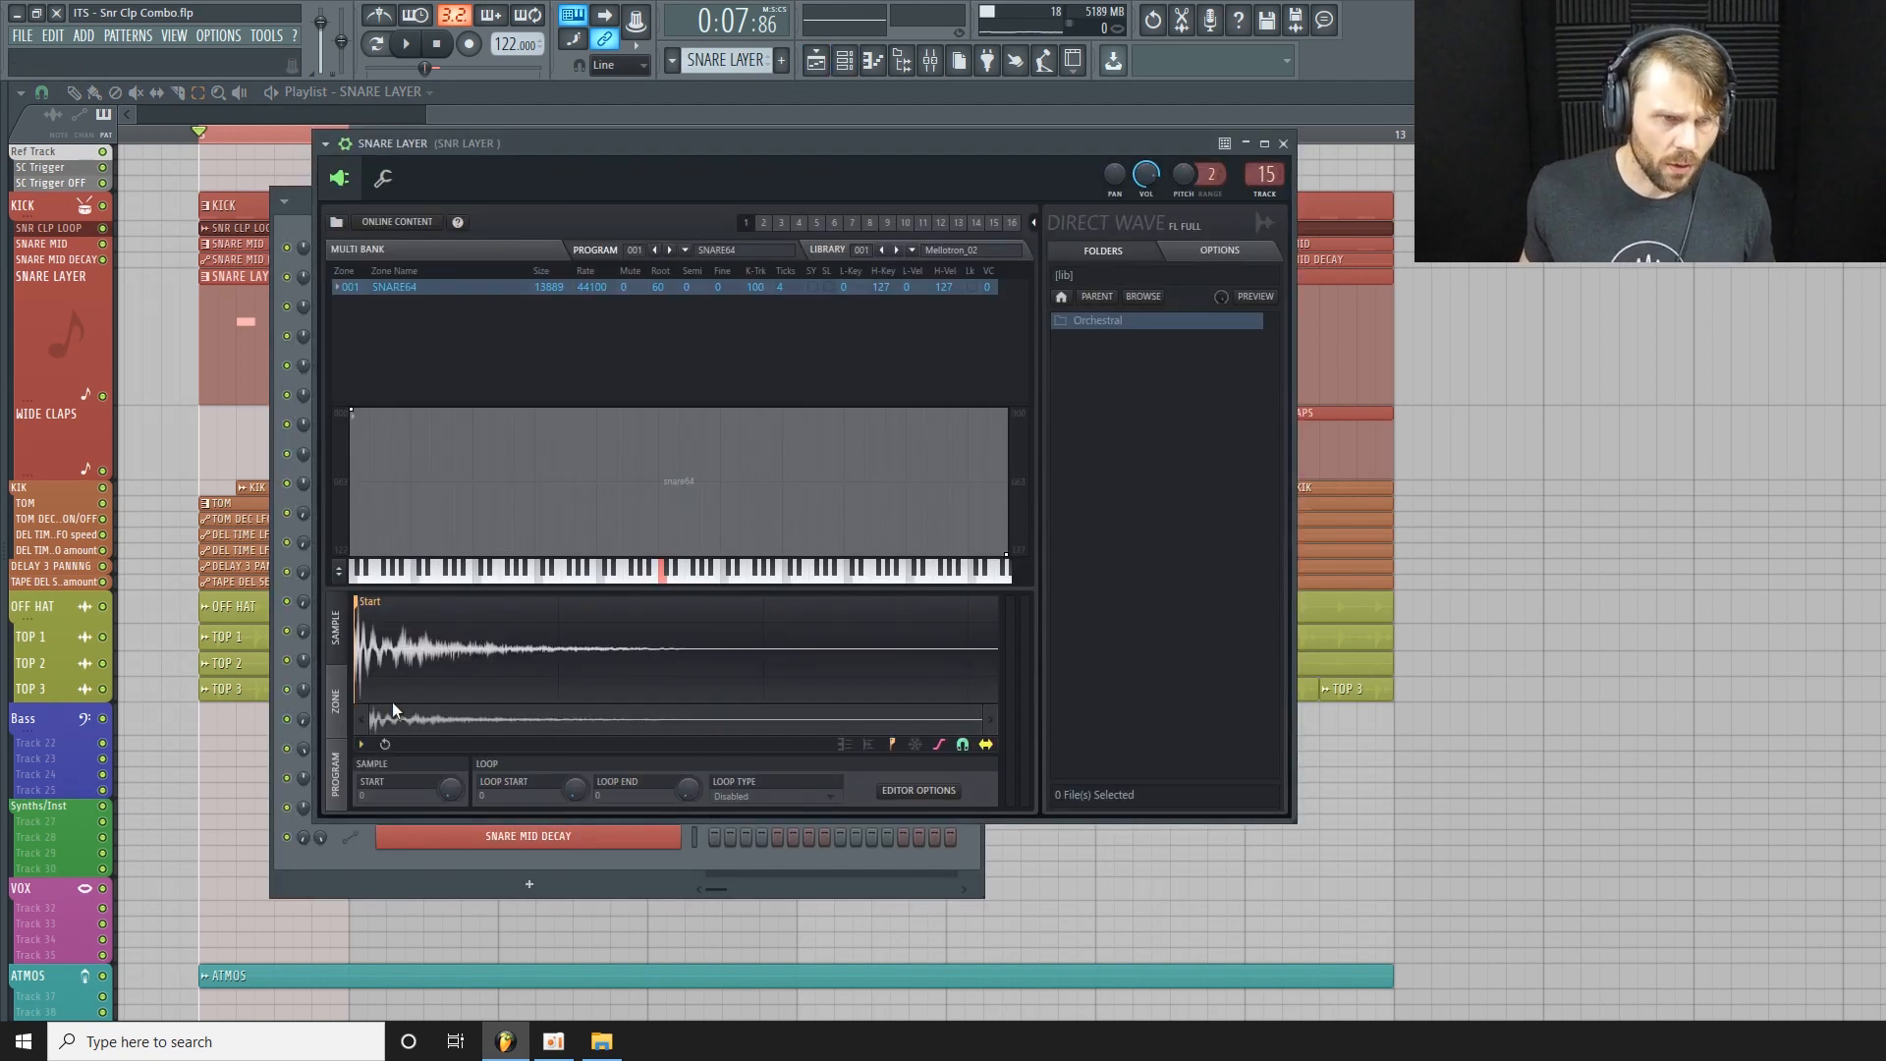
click(336, 700)
Lower the zone amp envelope's sustain to its minimum and shorten the decay slightly while auditioning the loop.
drag(919, 164, 799, 124)
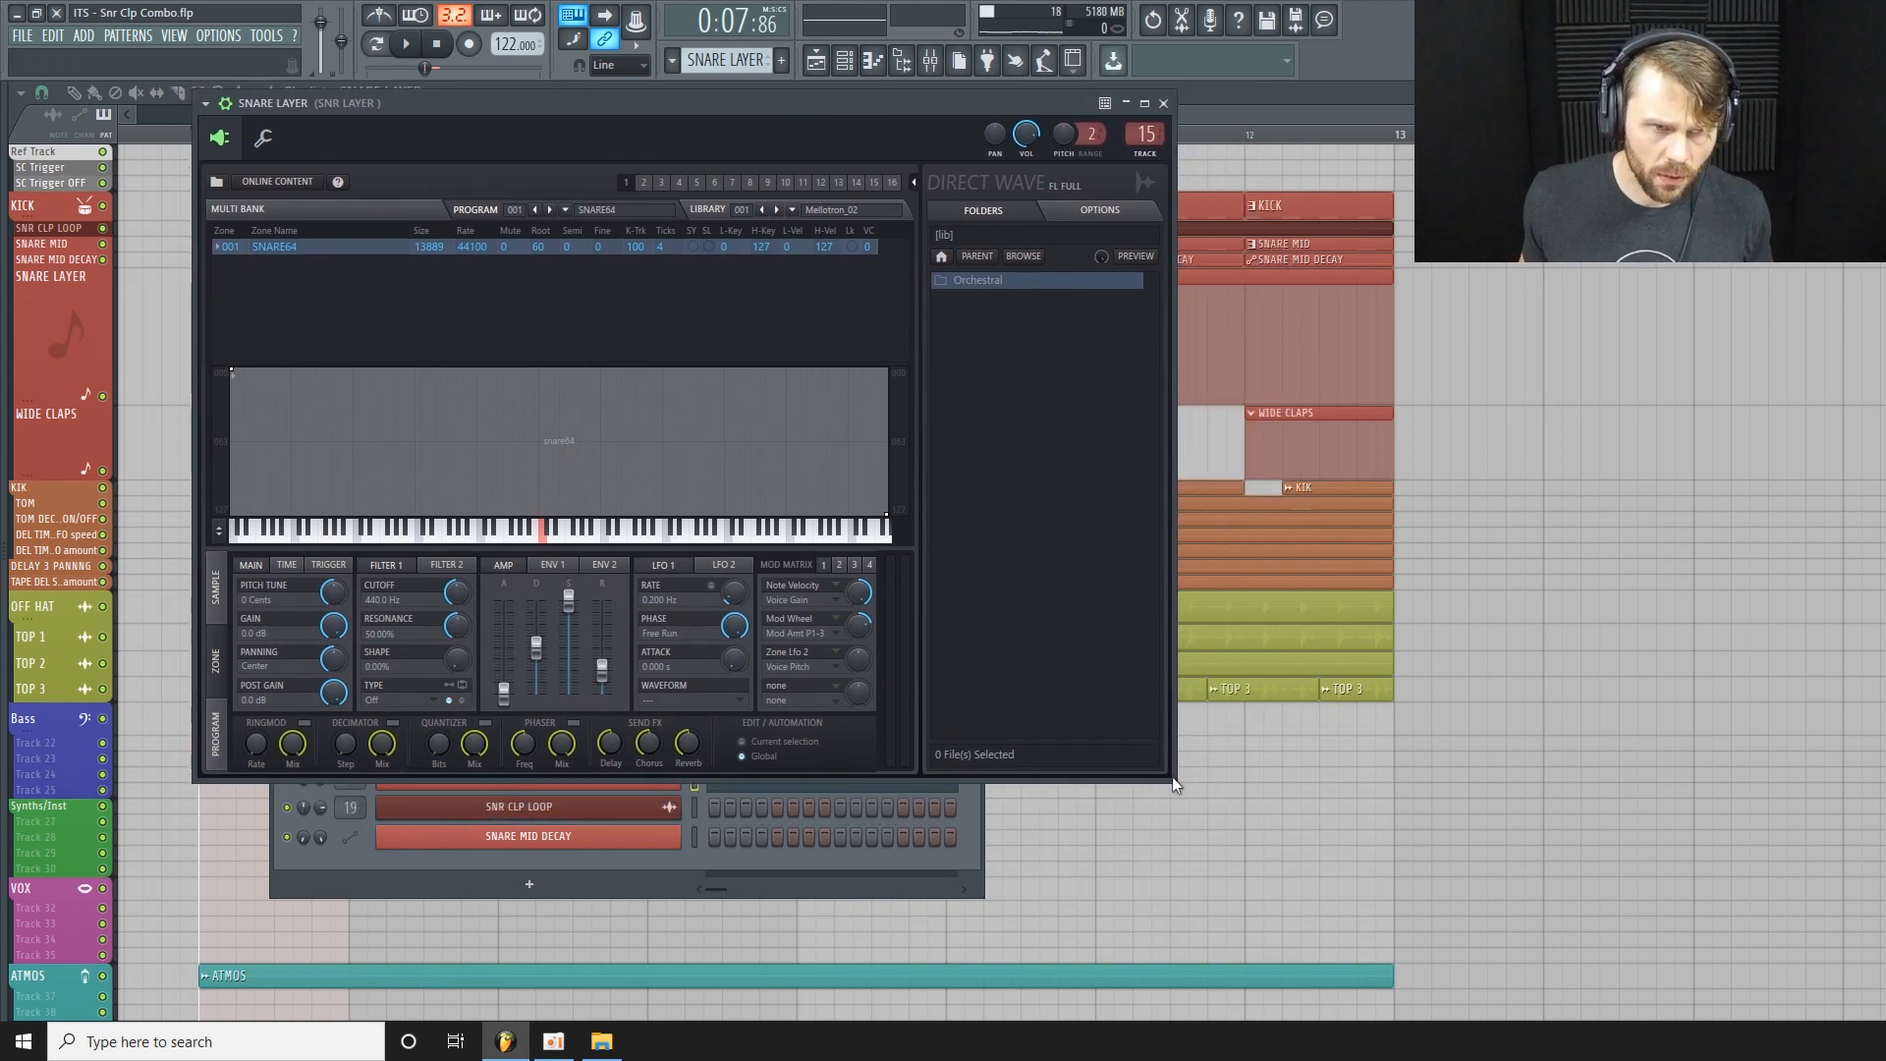
drag(1173, 779, 1199, 805)
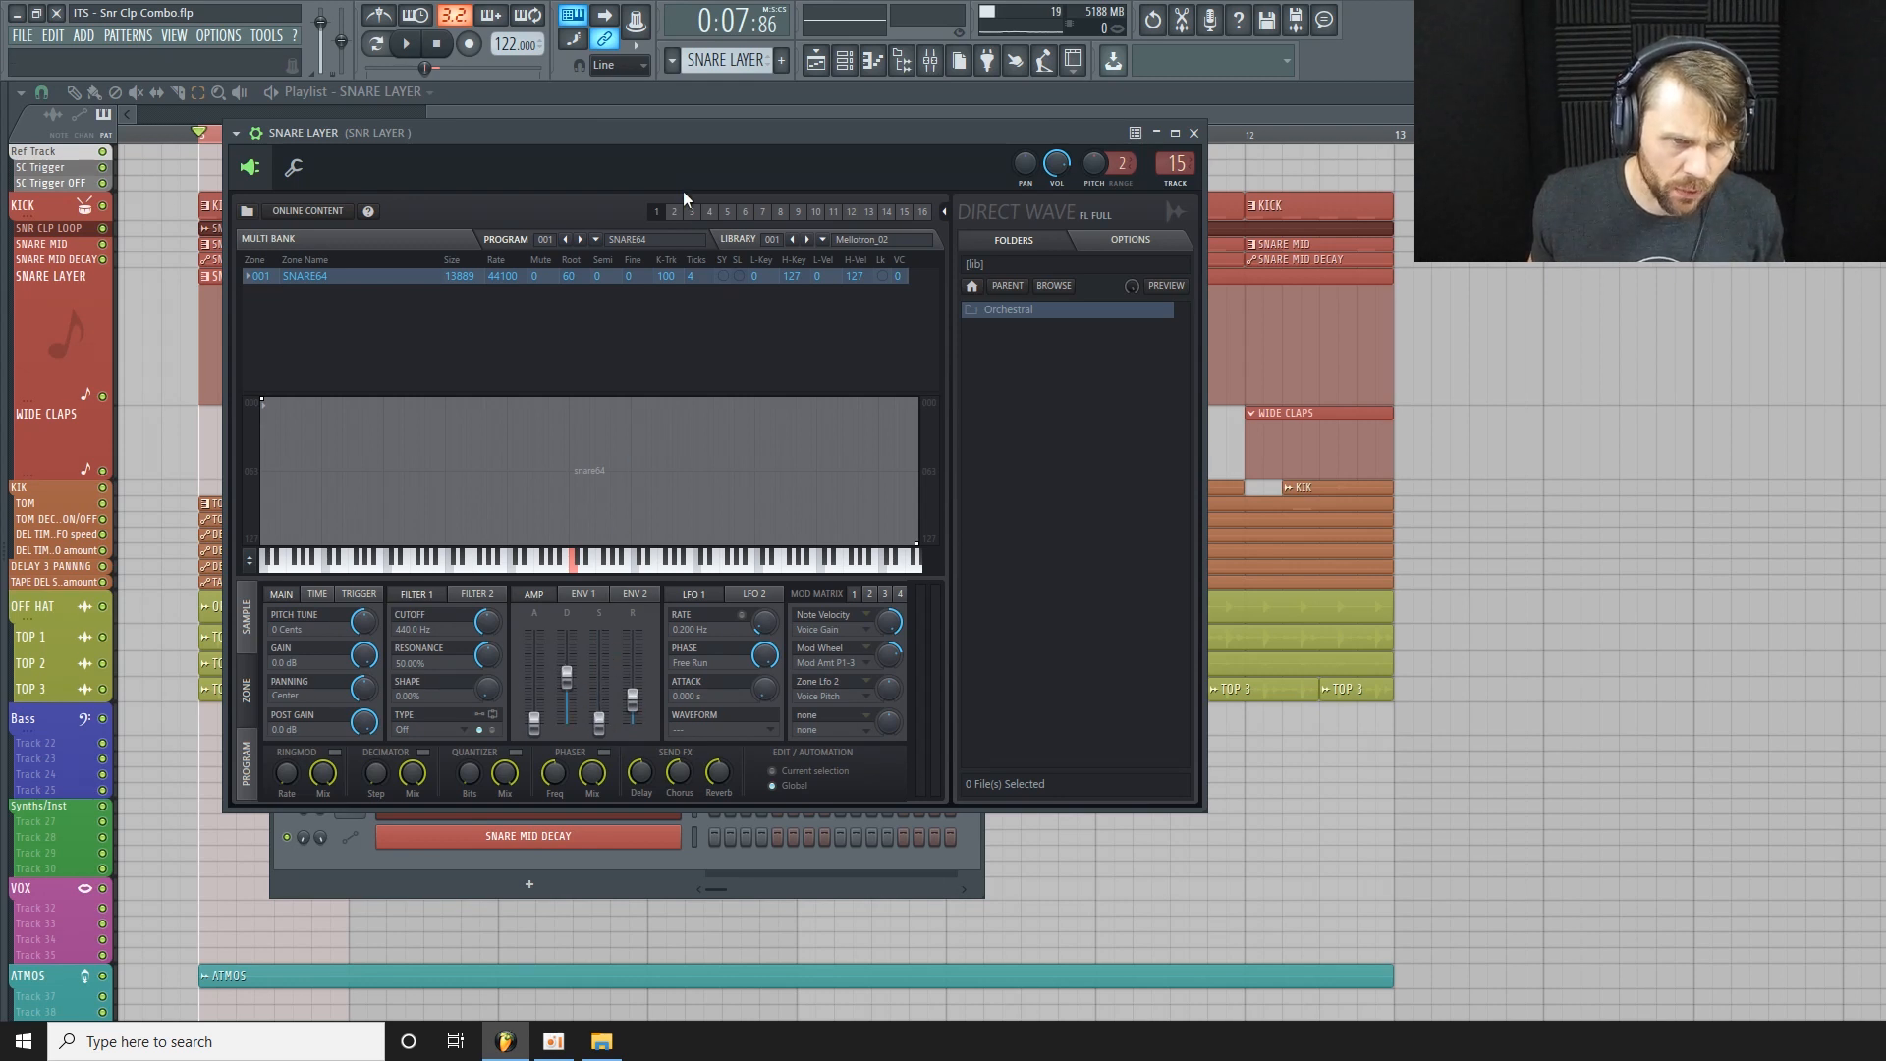
drag(713, 143, 731, 133)
mouse_move(584, 667)
mouse_down()
mouse_move(585, 651)
mouse_move(584, 696)
mouse_move(584, 680)
mouse_up()
key(space)
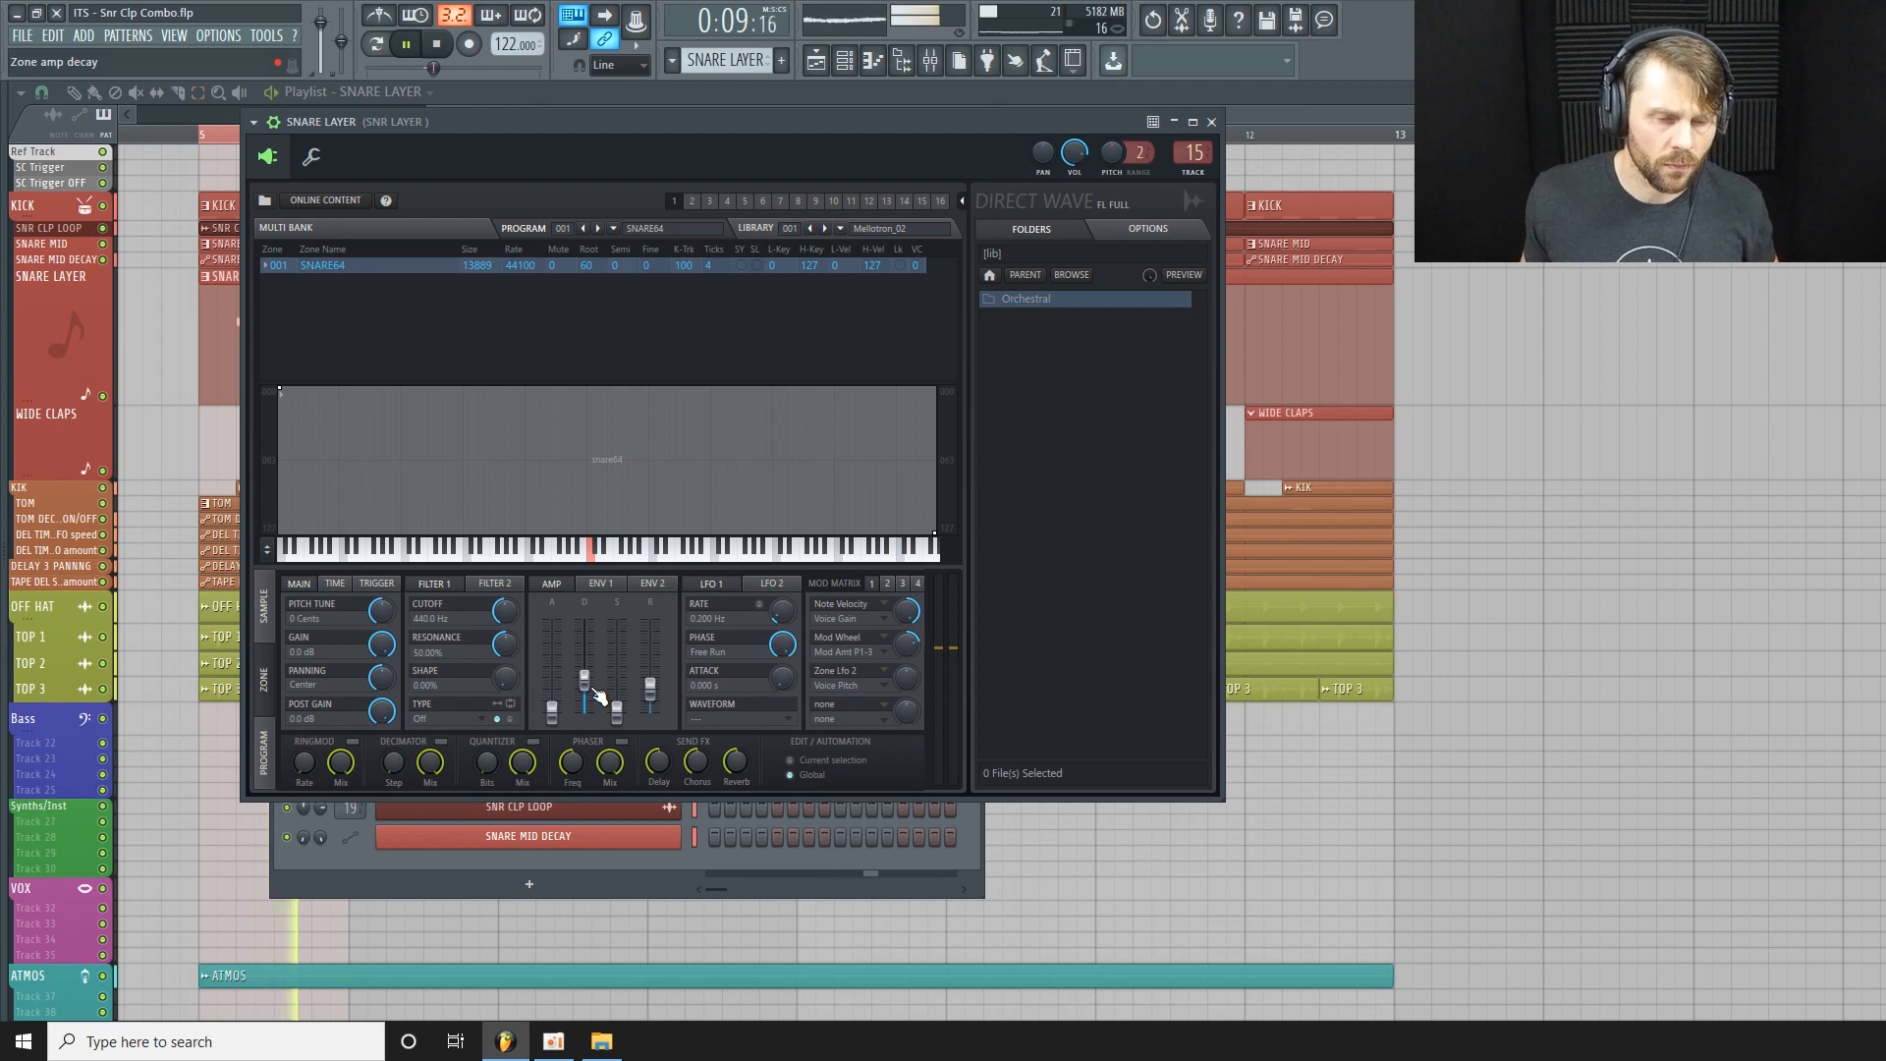
mouse_move(593, 690)
mouse_down()
mouse_move(593, 661)
mouse_move(593, 687)
mouse_up()
key(space)
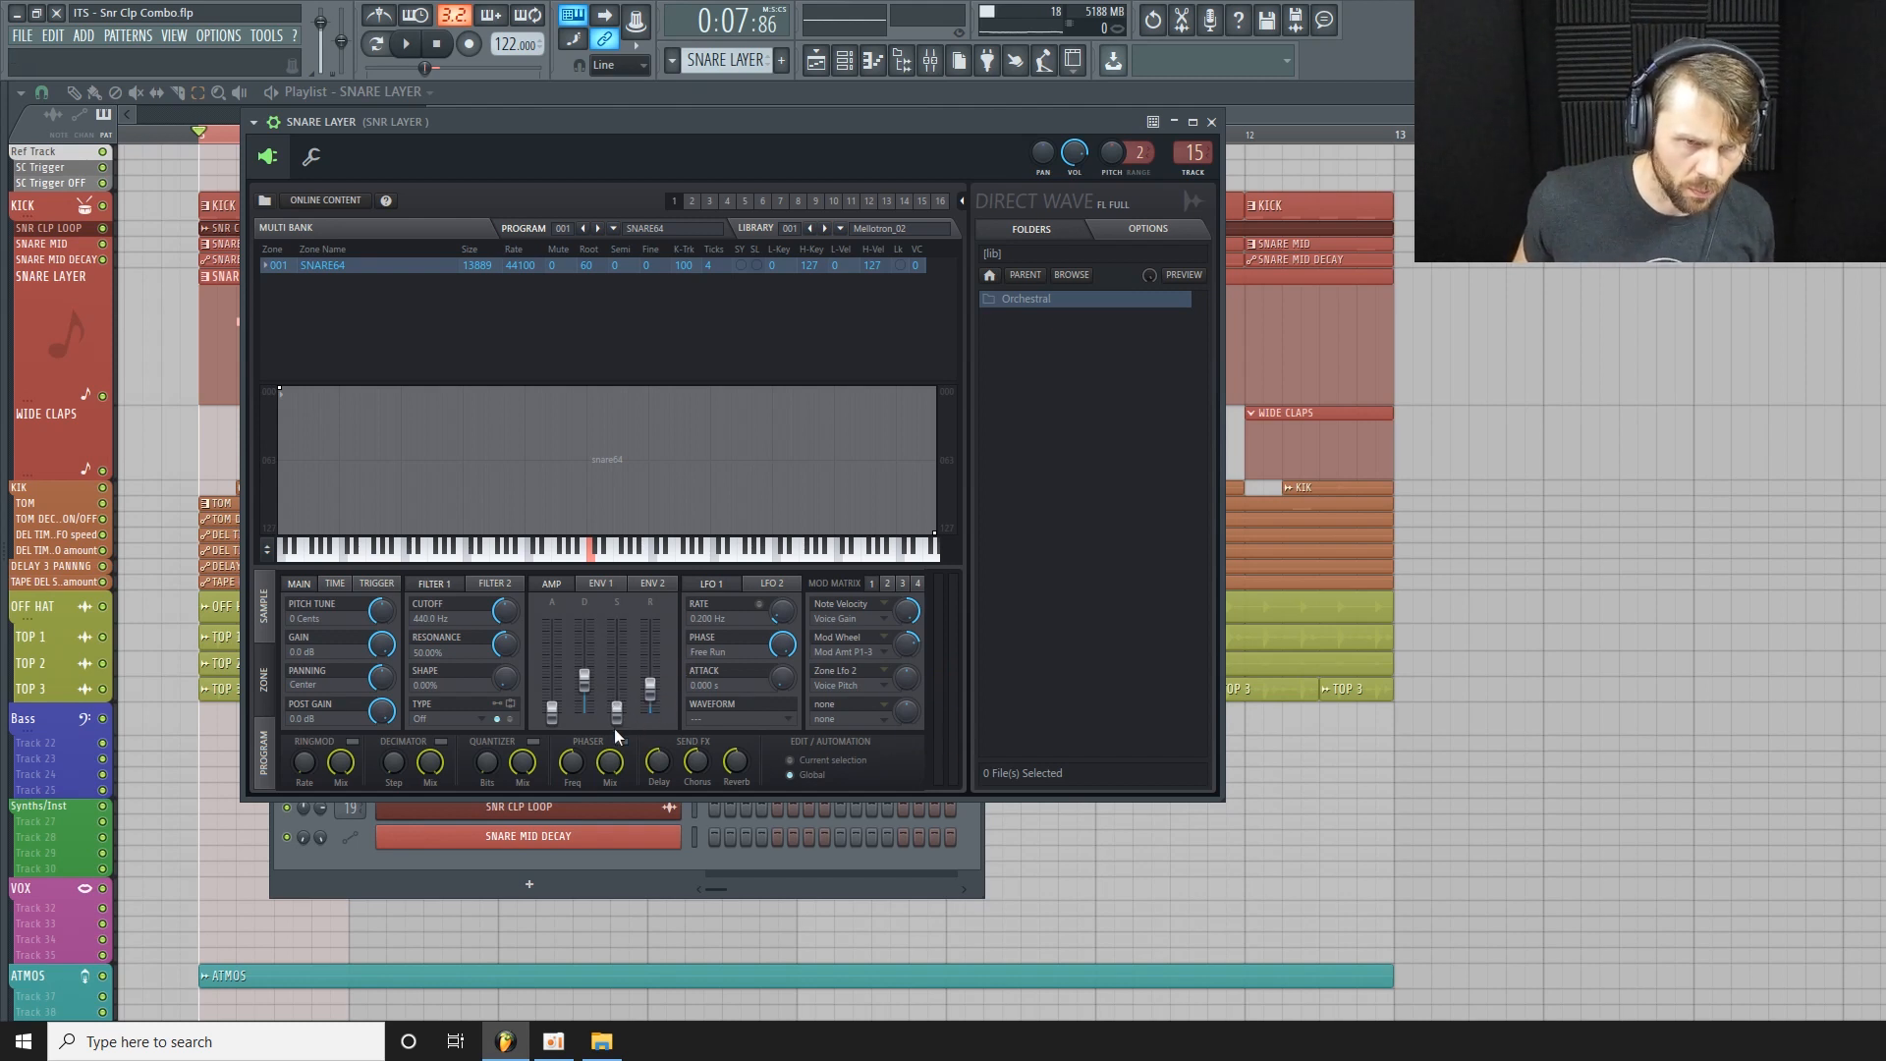
Raise the zone amp envelope's sustain slightly during playback and bring up the mixer.
key(space)
mouse_move(625, 722)
mouse_down()
mouse_move(616, 628)
mouse_move(624, 717)
mouse_move(625, 697)
mouse_up()
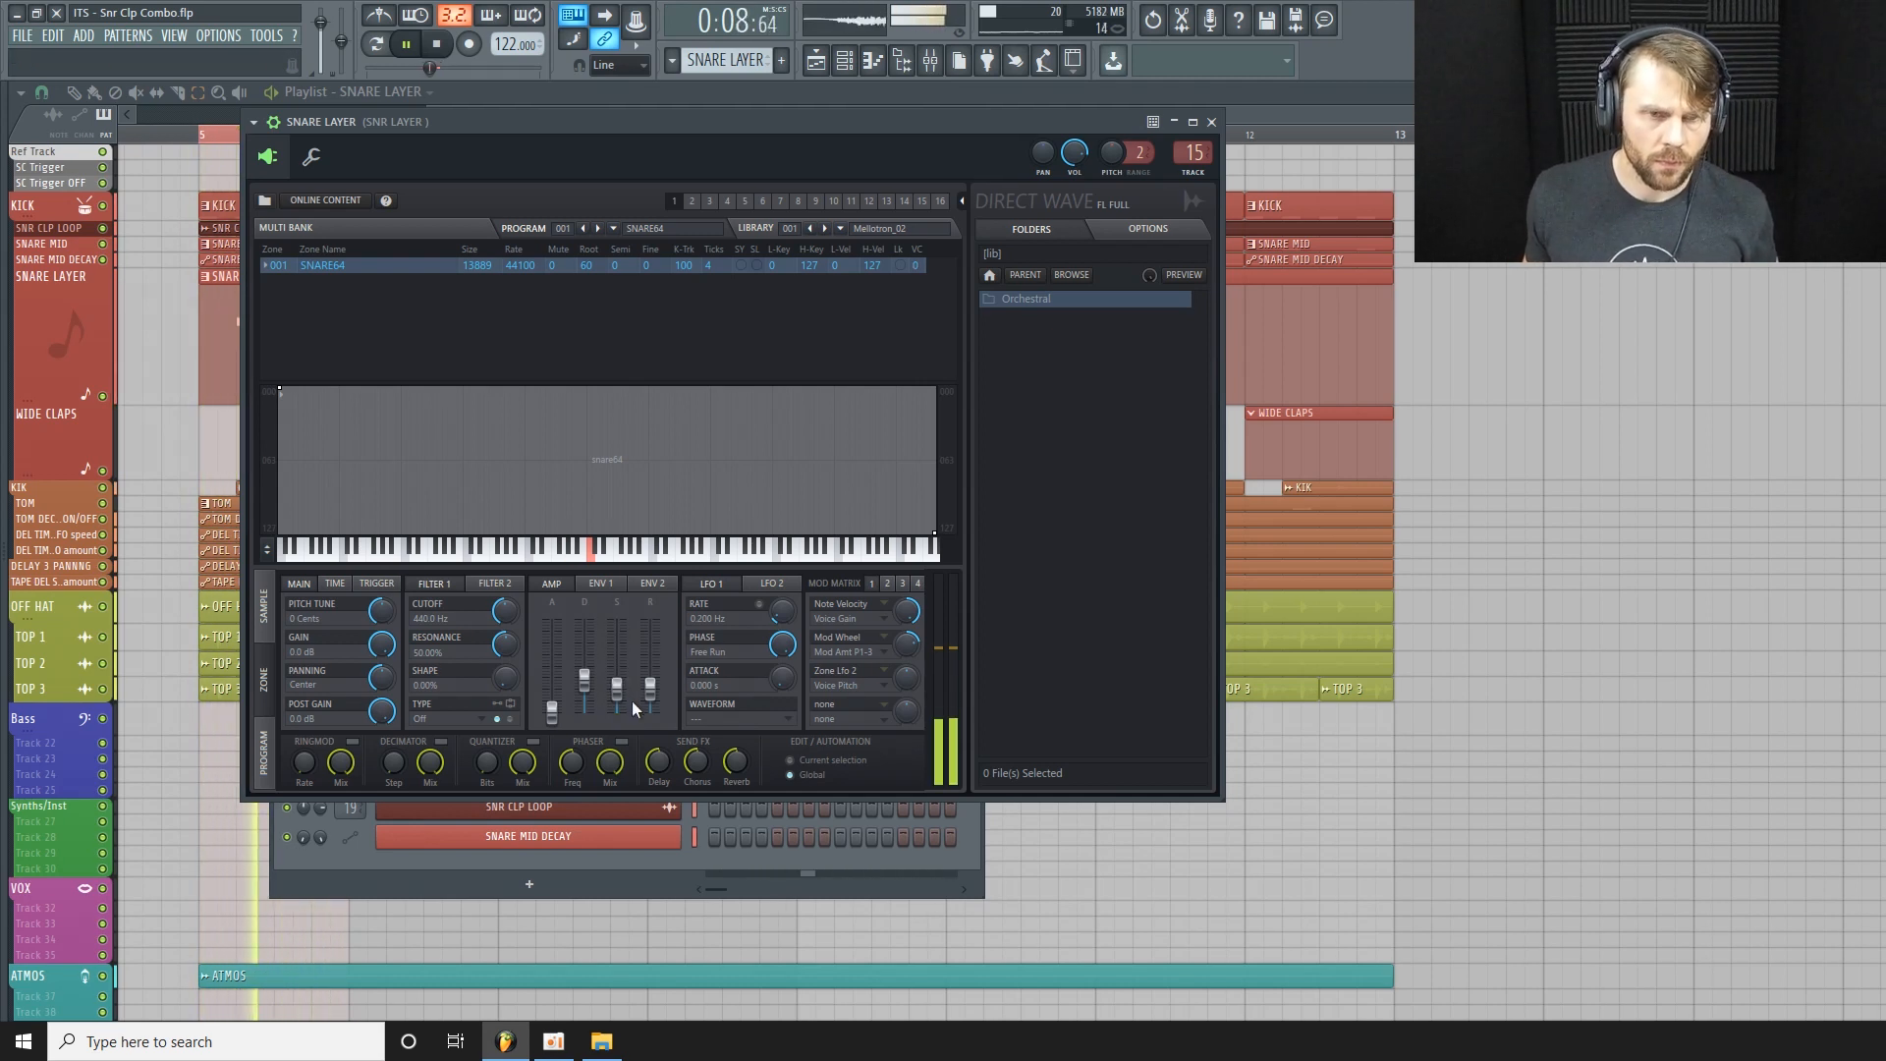
key(space)
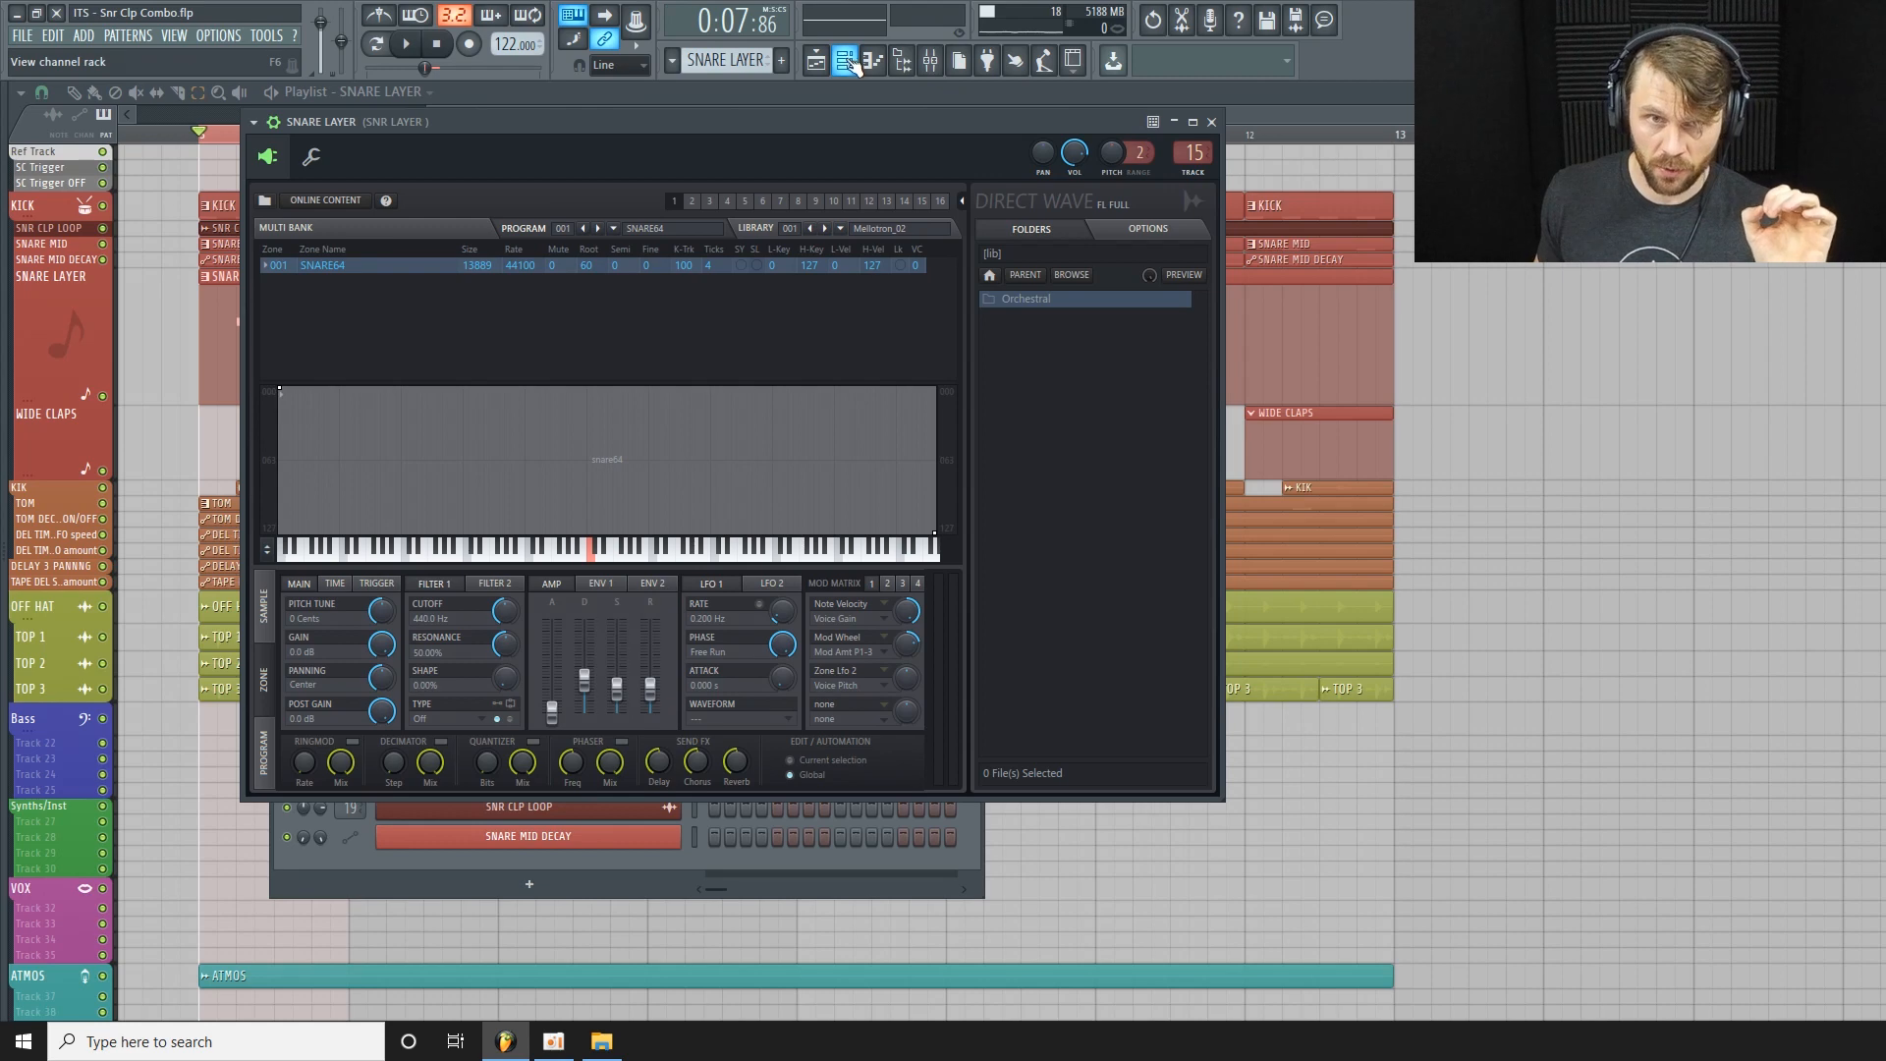
click(936, 73)
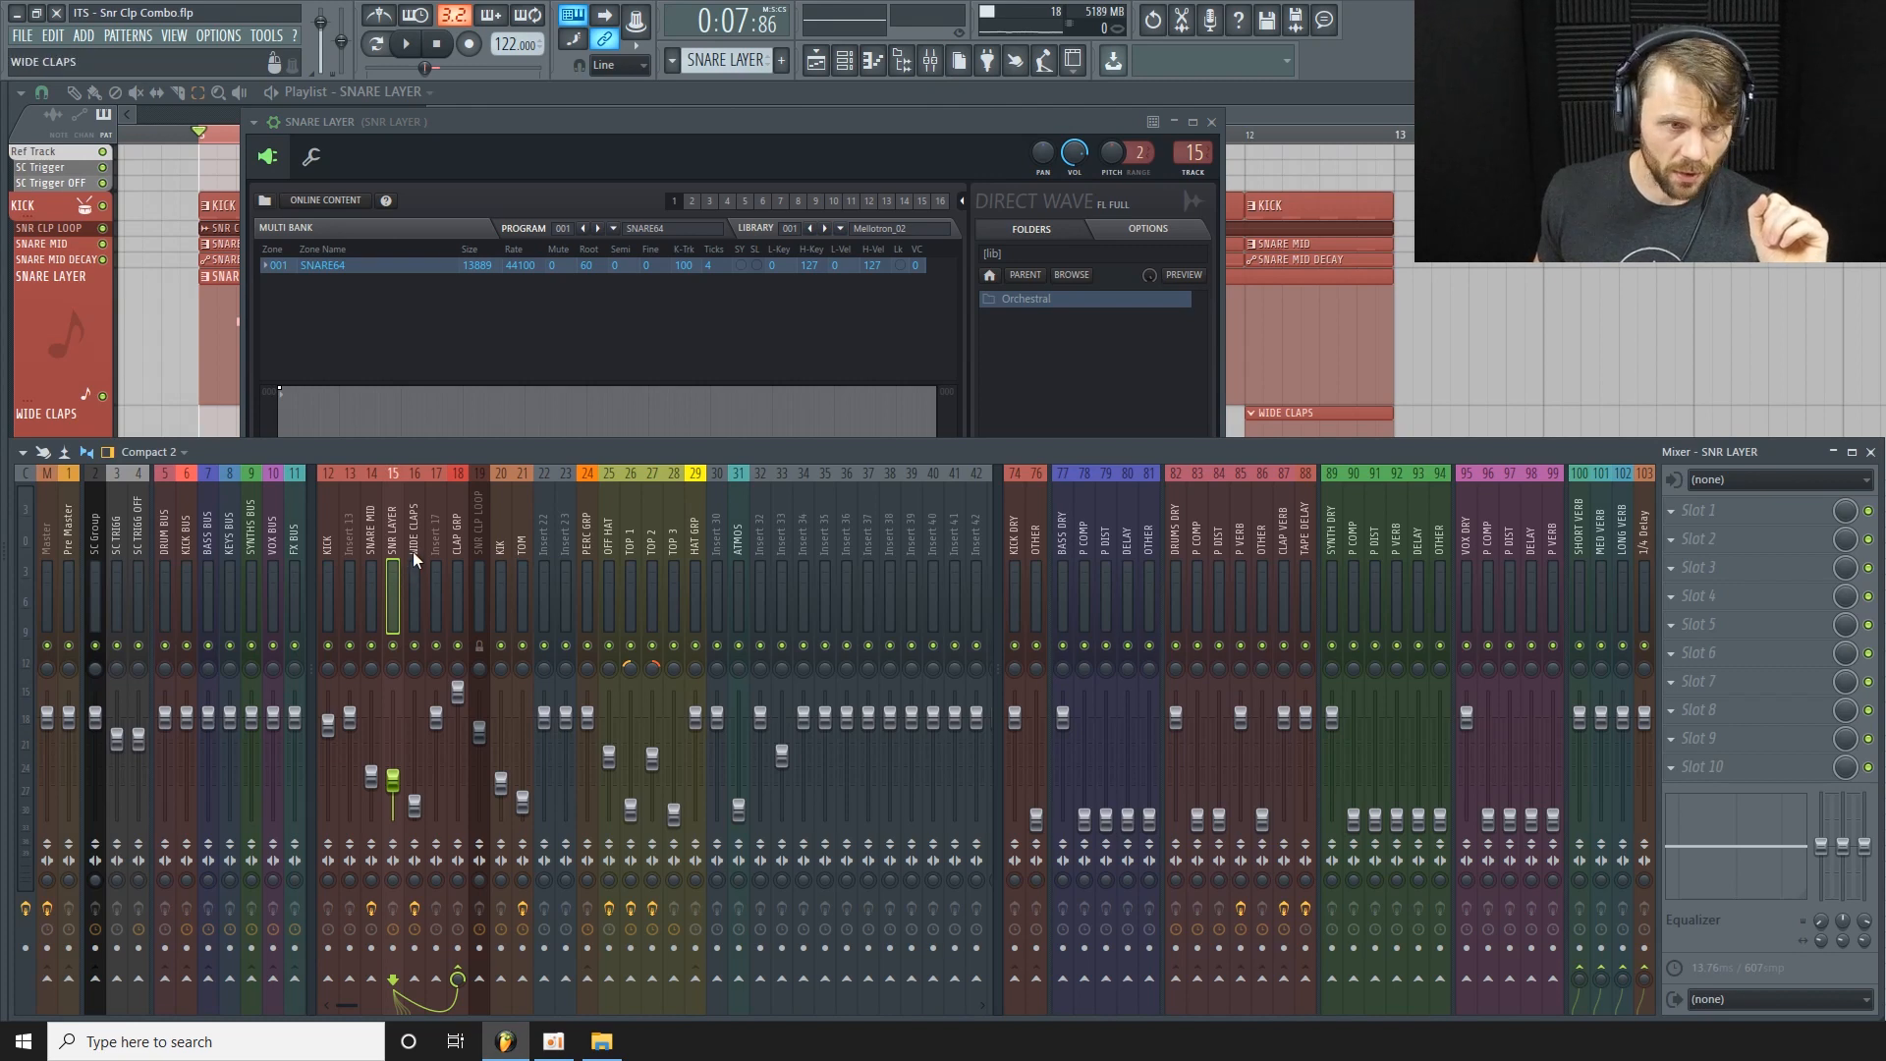
Open the SPAN analyzer on the mixer's Current track, move it clear of the snare tracks and play the loop.
click(38, 535)
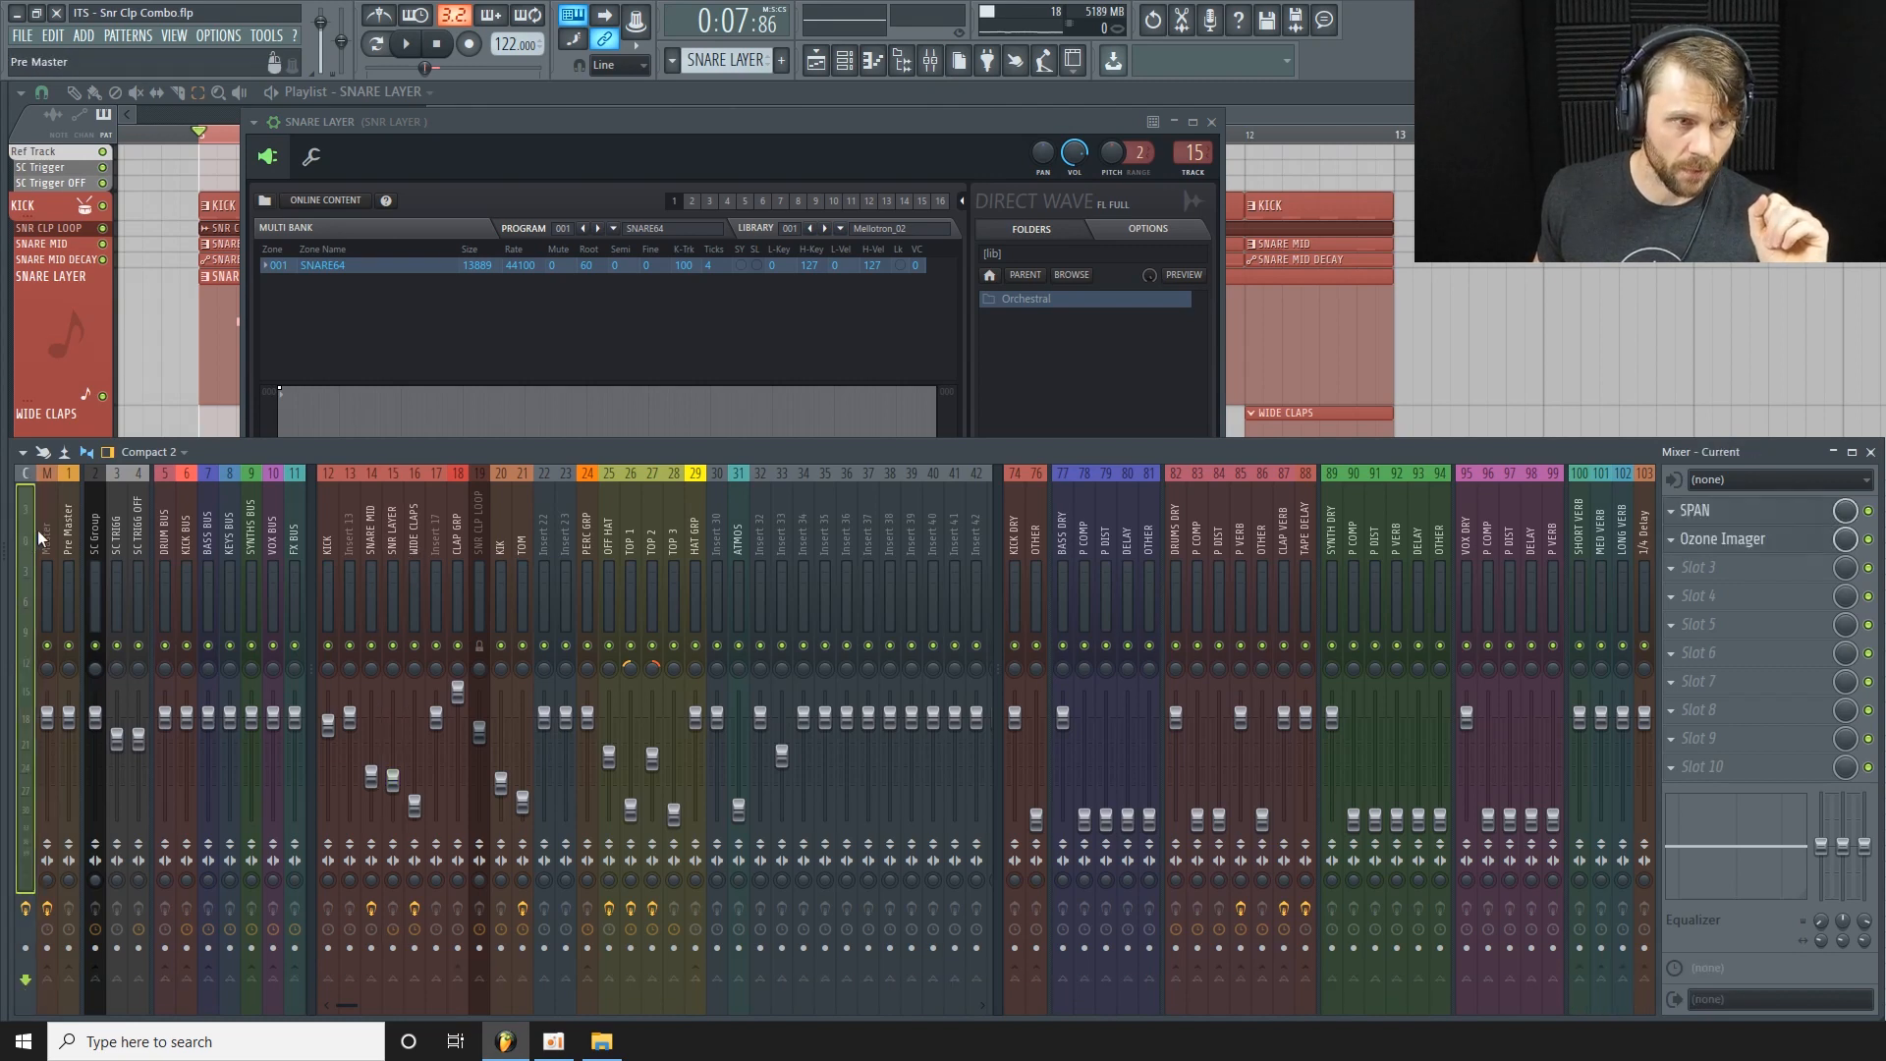
click(1755, 515)
drag(1377, 318, 1511, 333)
key(space)
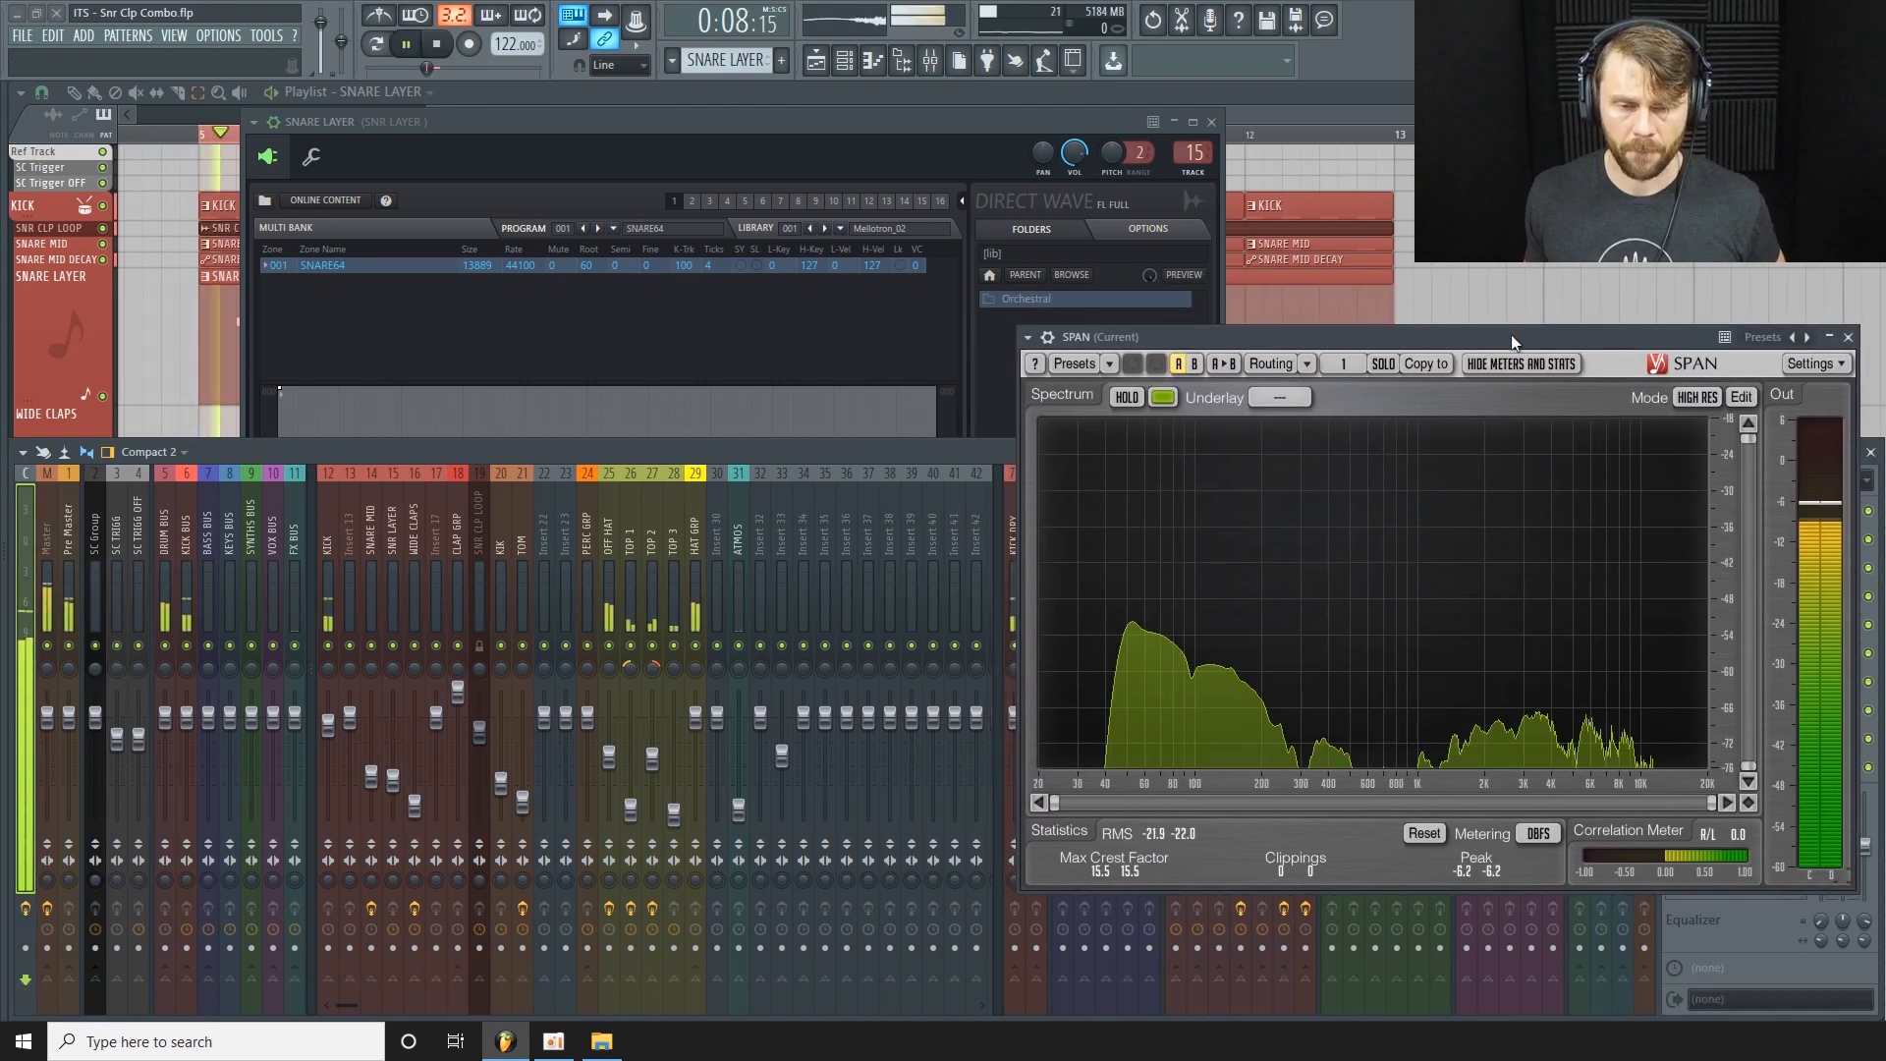
Examine the spectra of the SNR LAYER and SNARE MID mixer tracks in SPAN during playback.
click(393, 530)
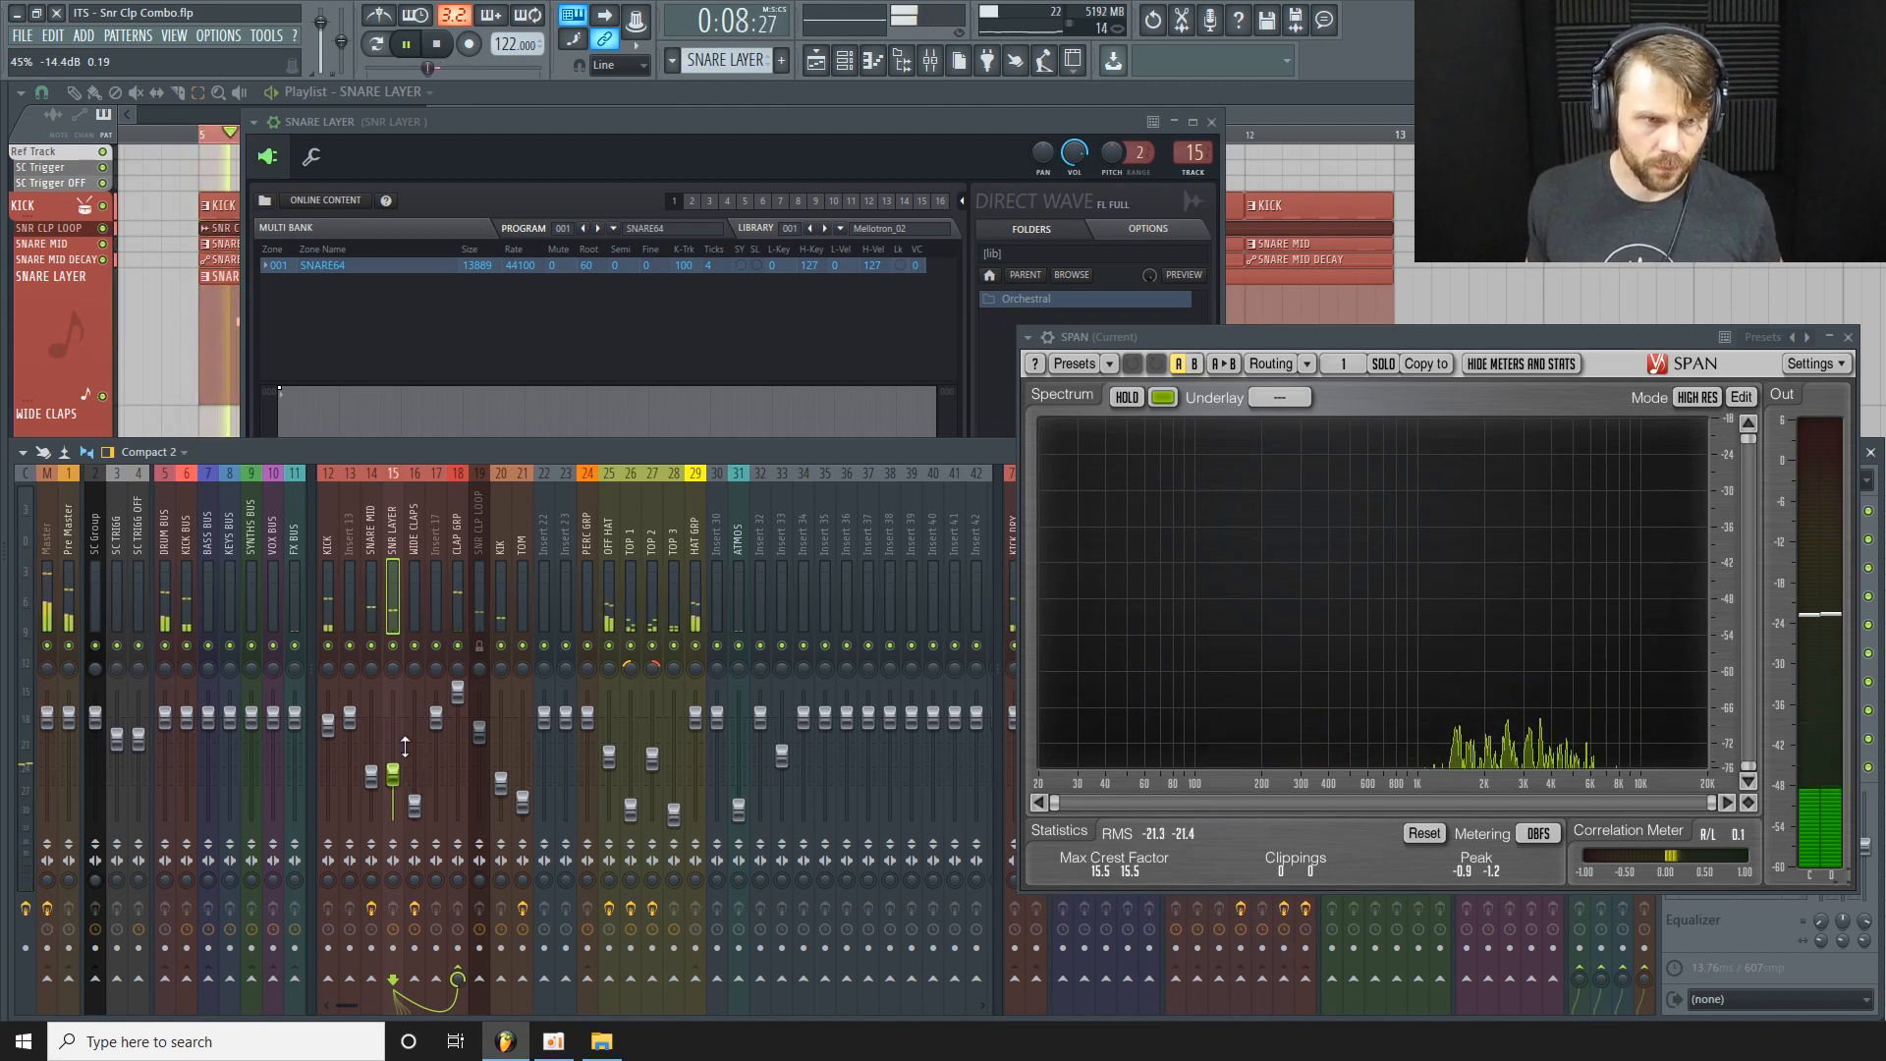
click(378, 548)
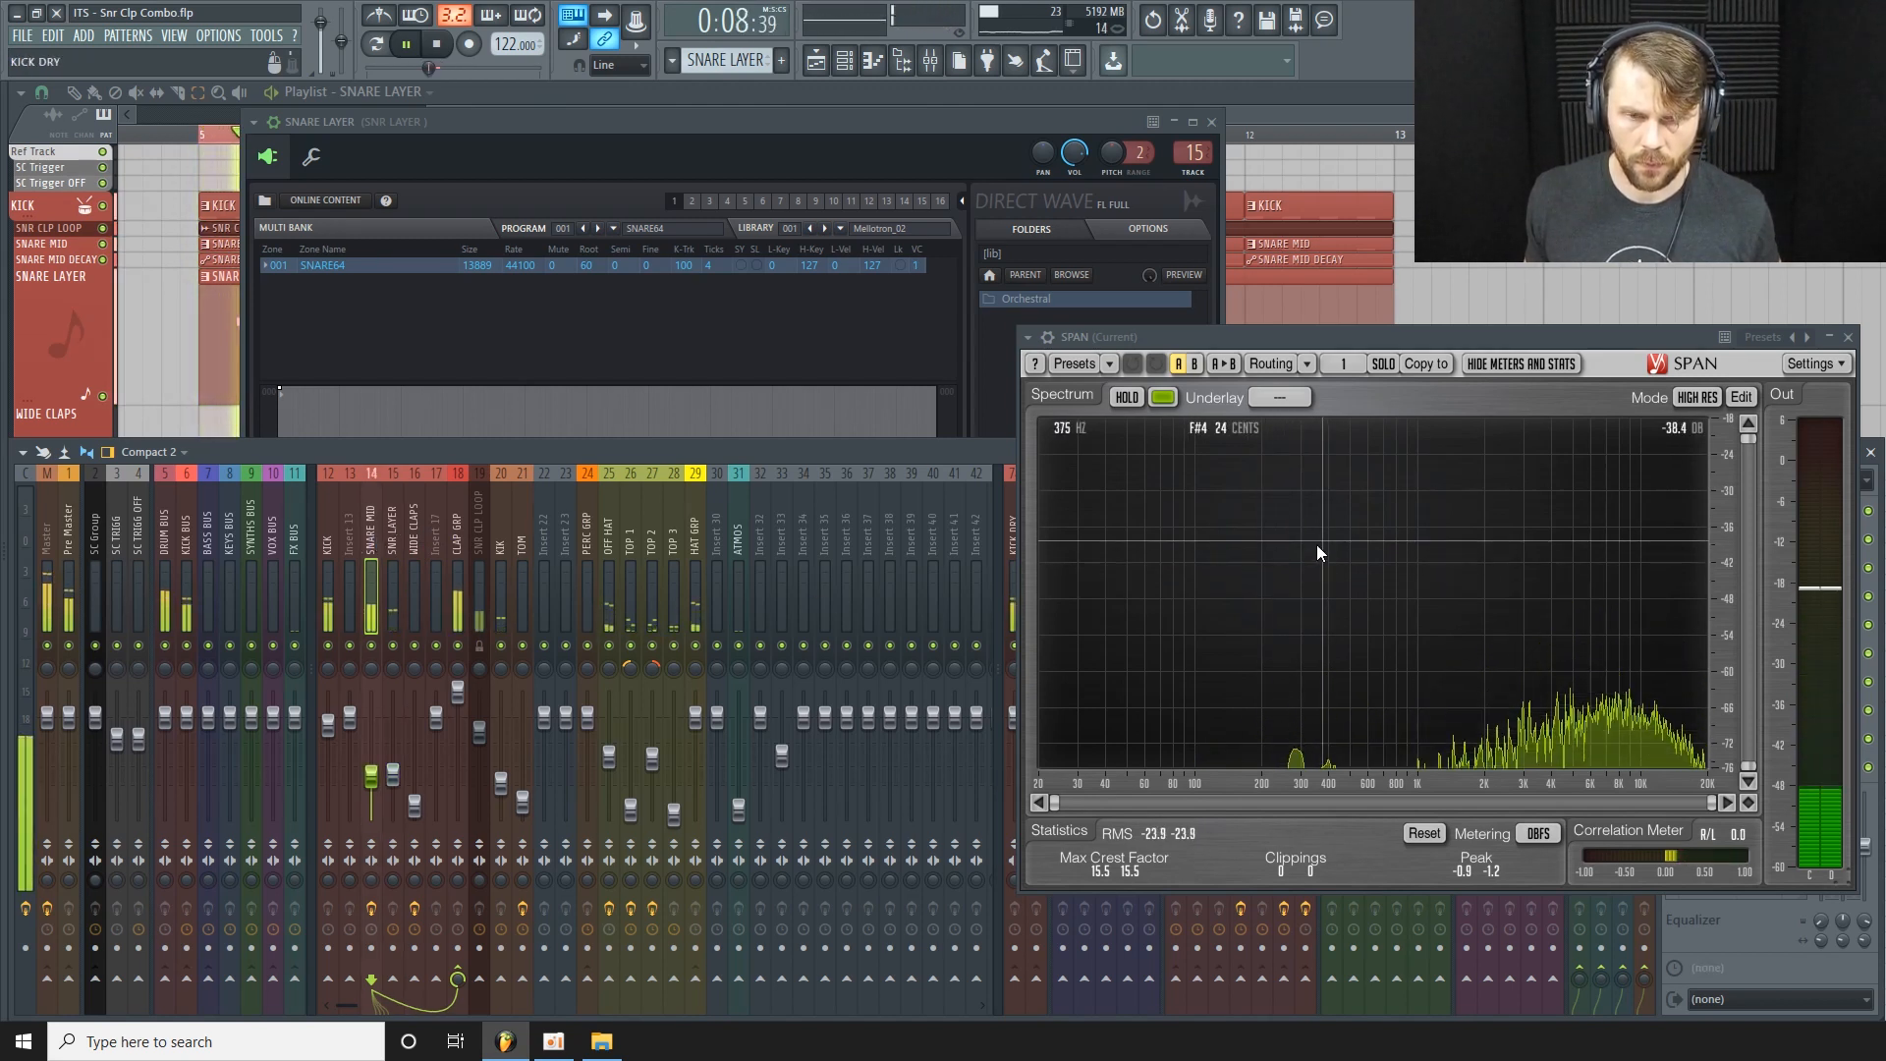
drag(1501, 335, 1412, 355)
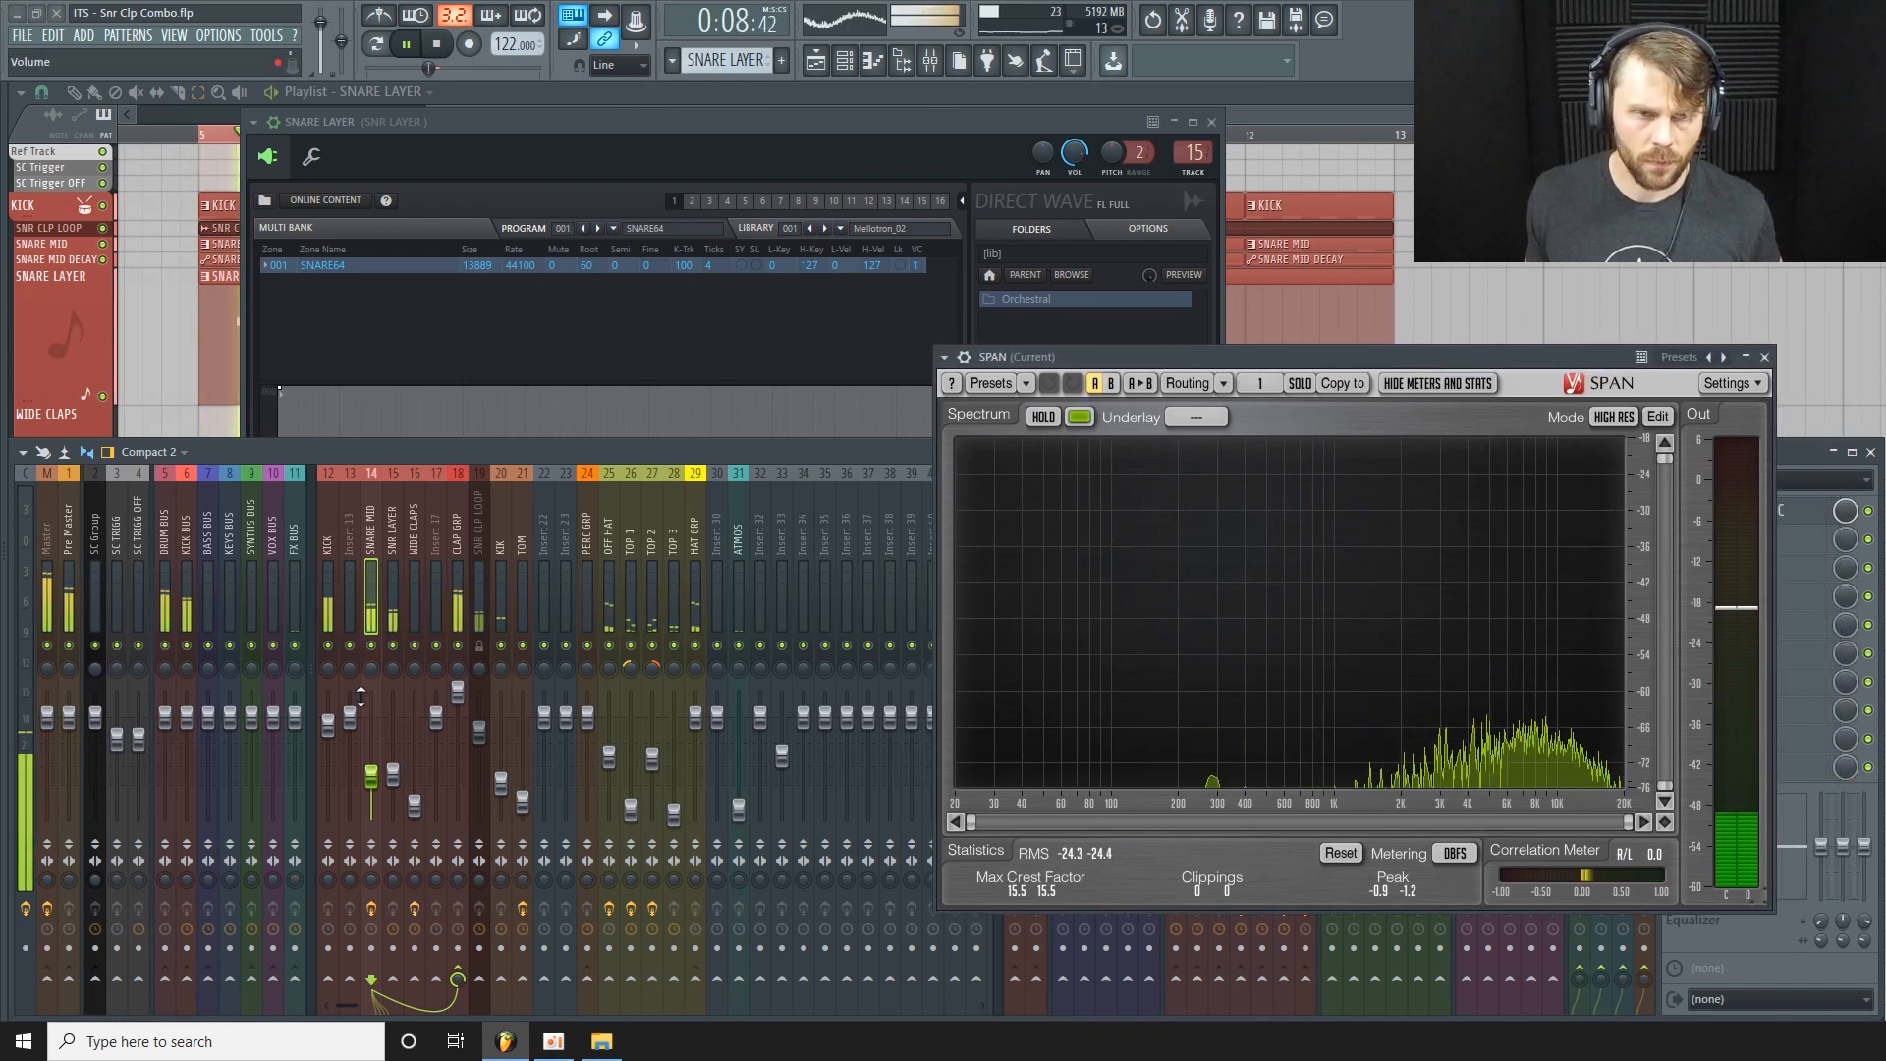
key(space)
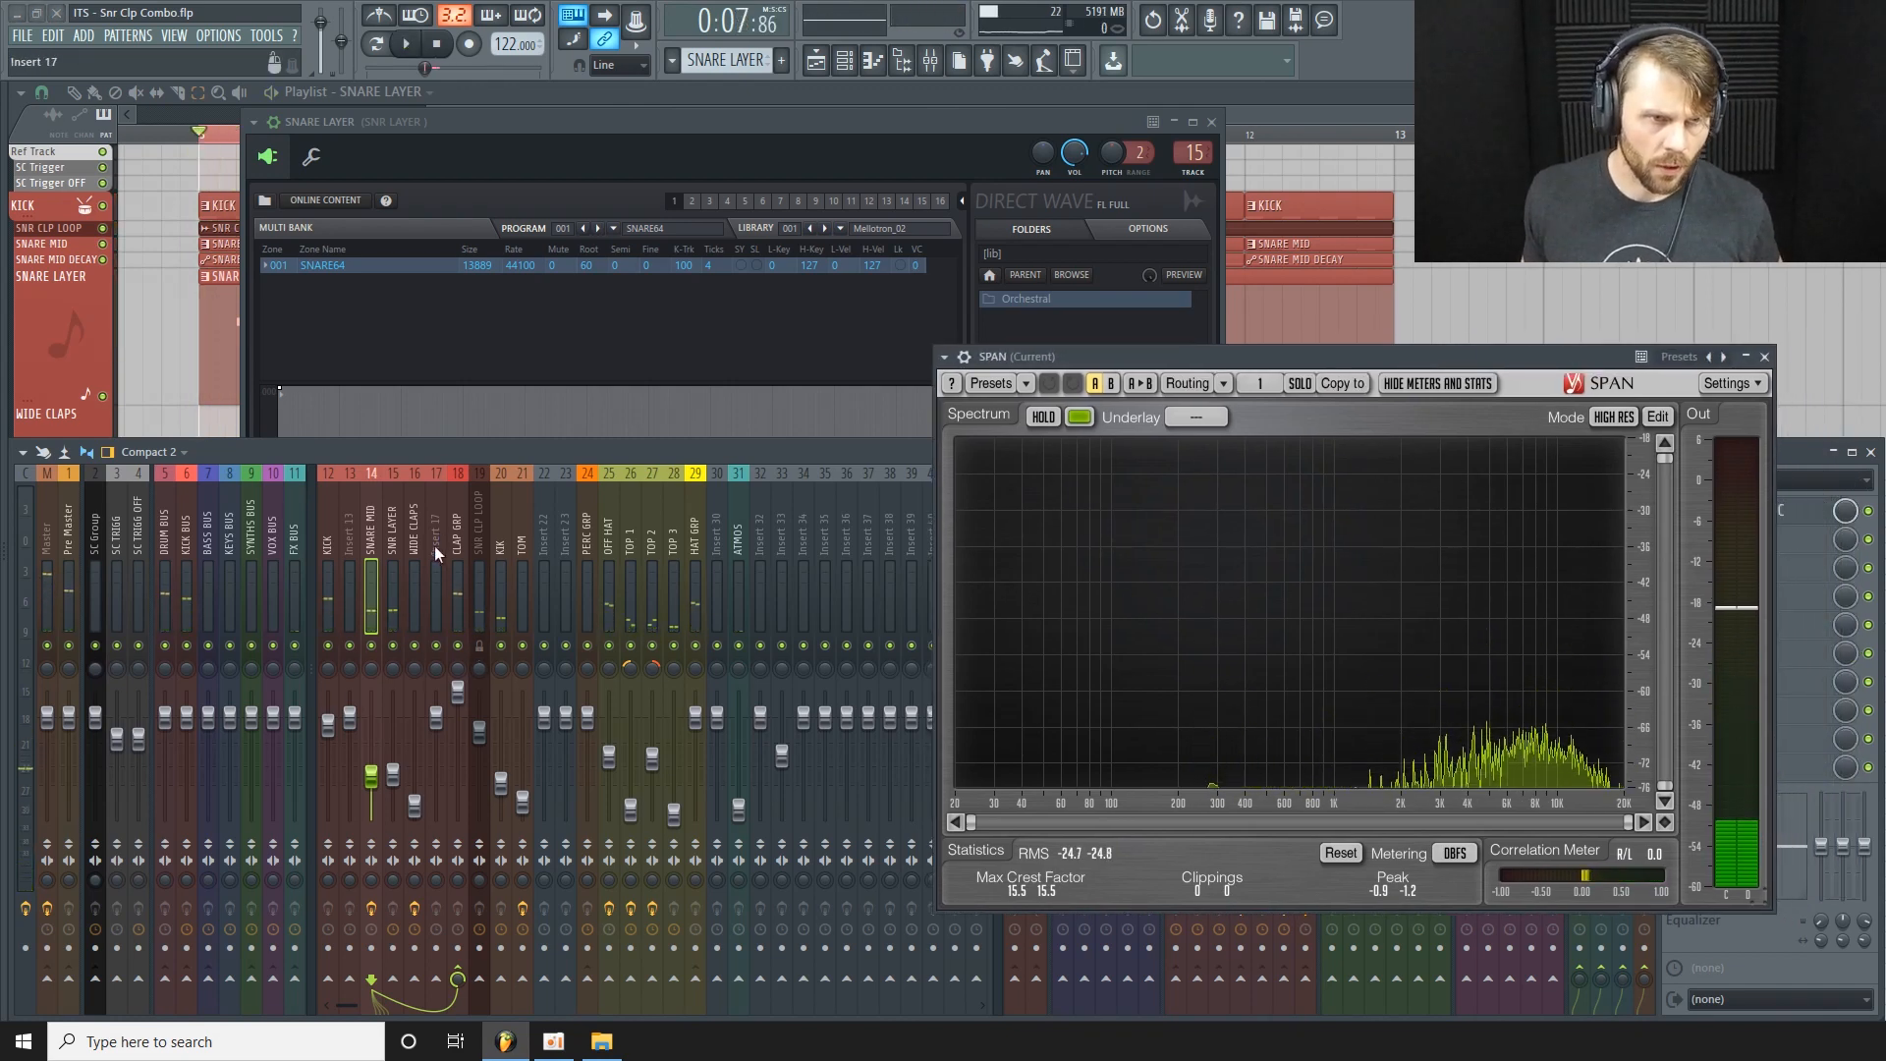
Add Fruity Parametric EQ 2 to the first slot of the SNR LAYER track and arrange it beside SPAN.
click(393, 562)
drag(1461, 362, 1143, 376)
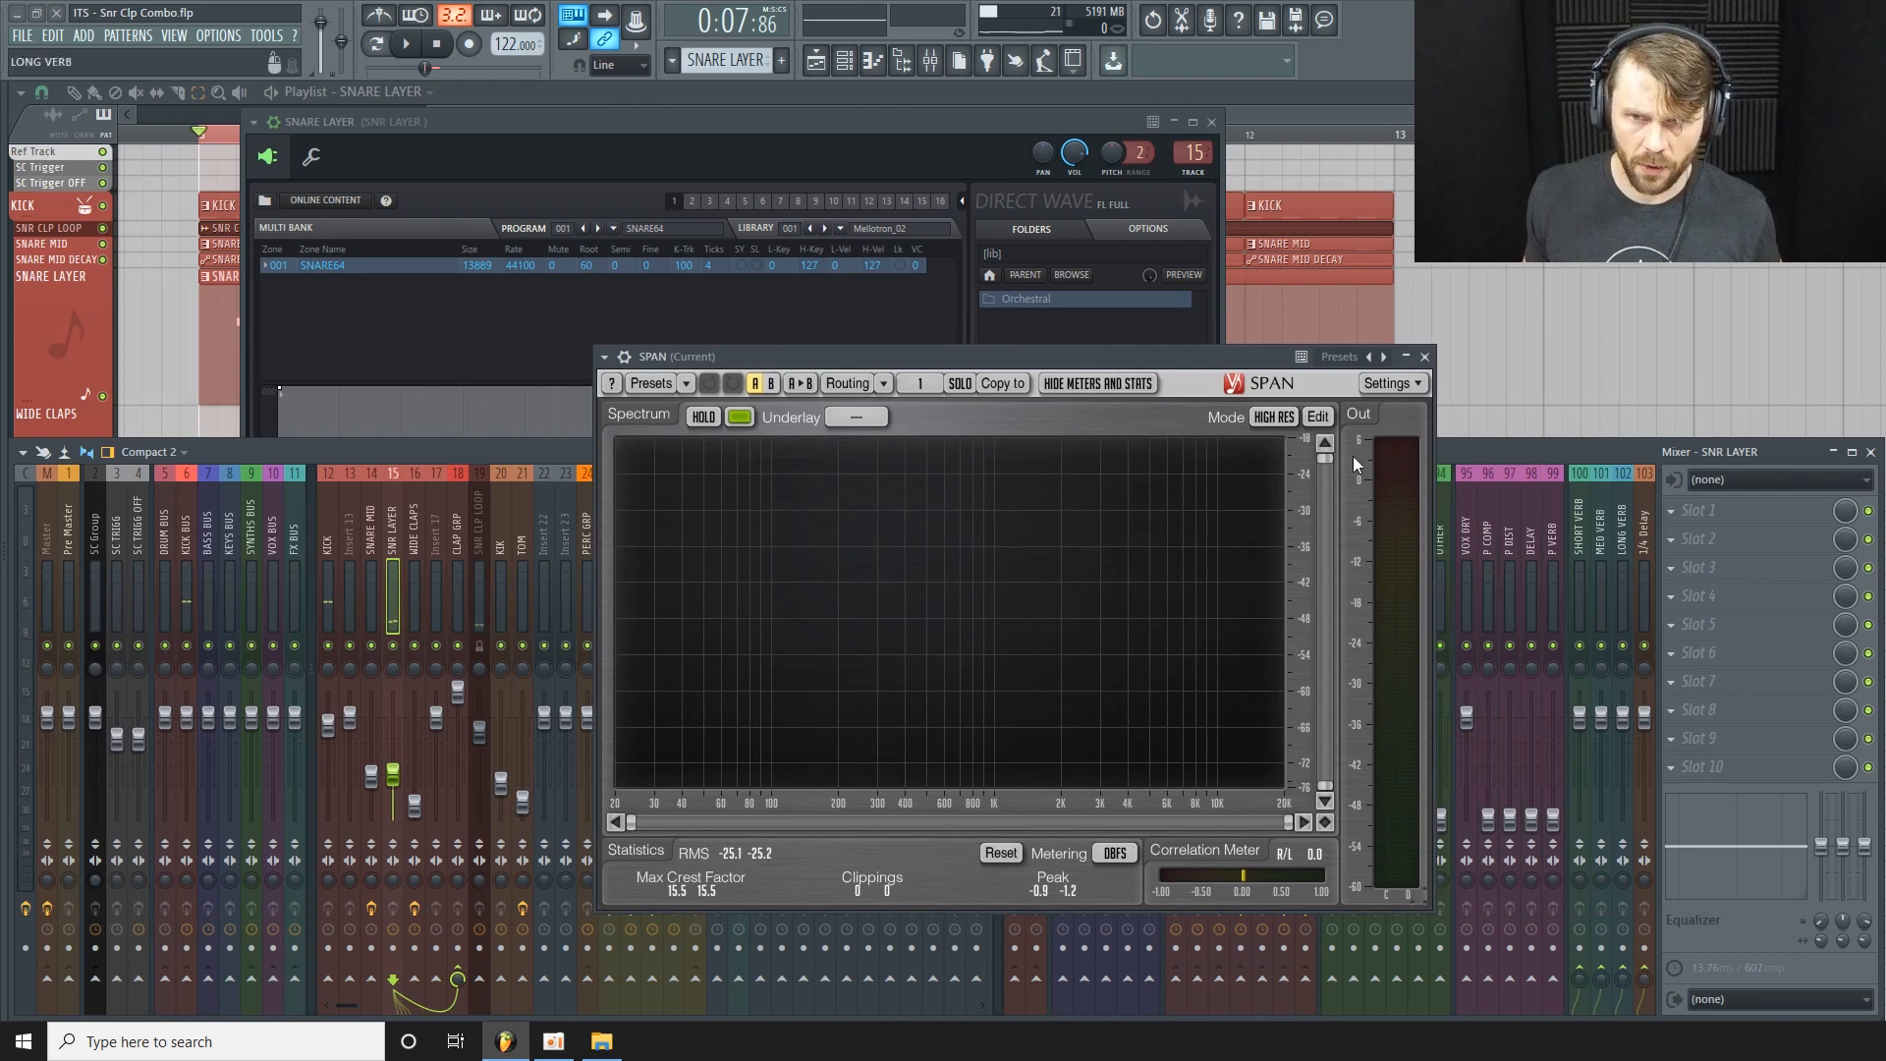
click(1715, 516)
click(1021, 647)
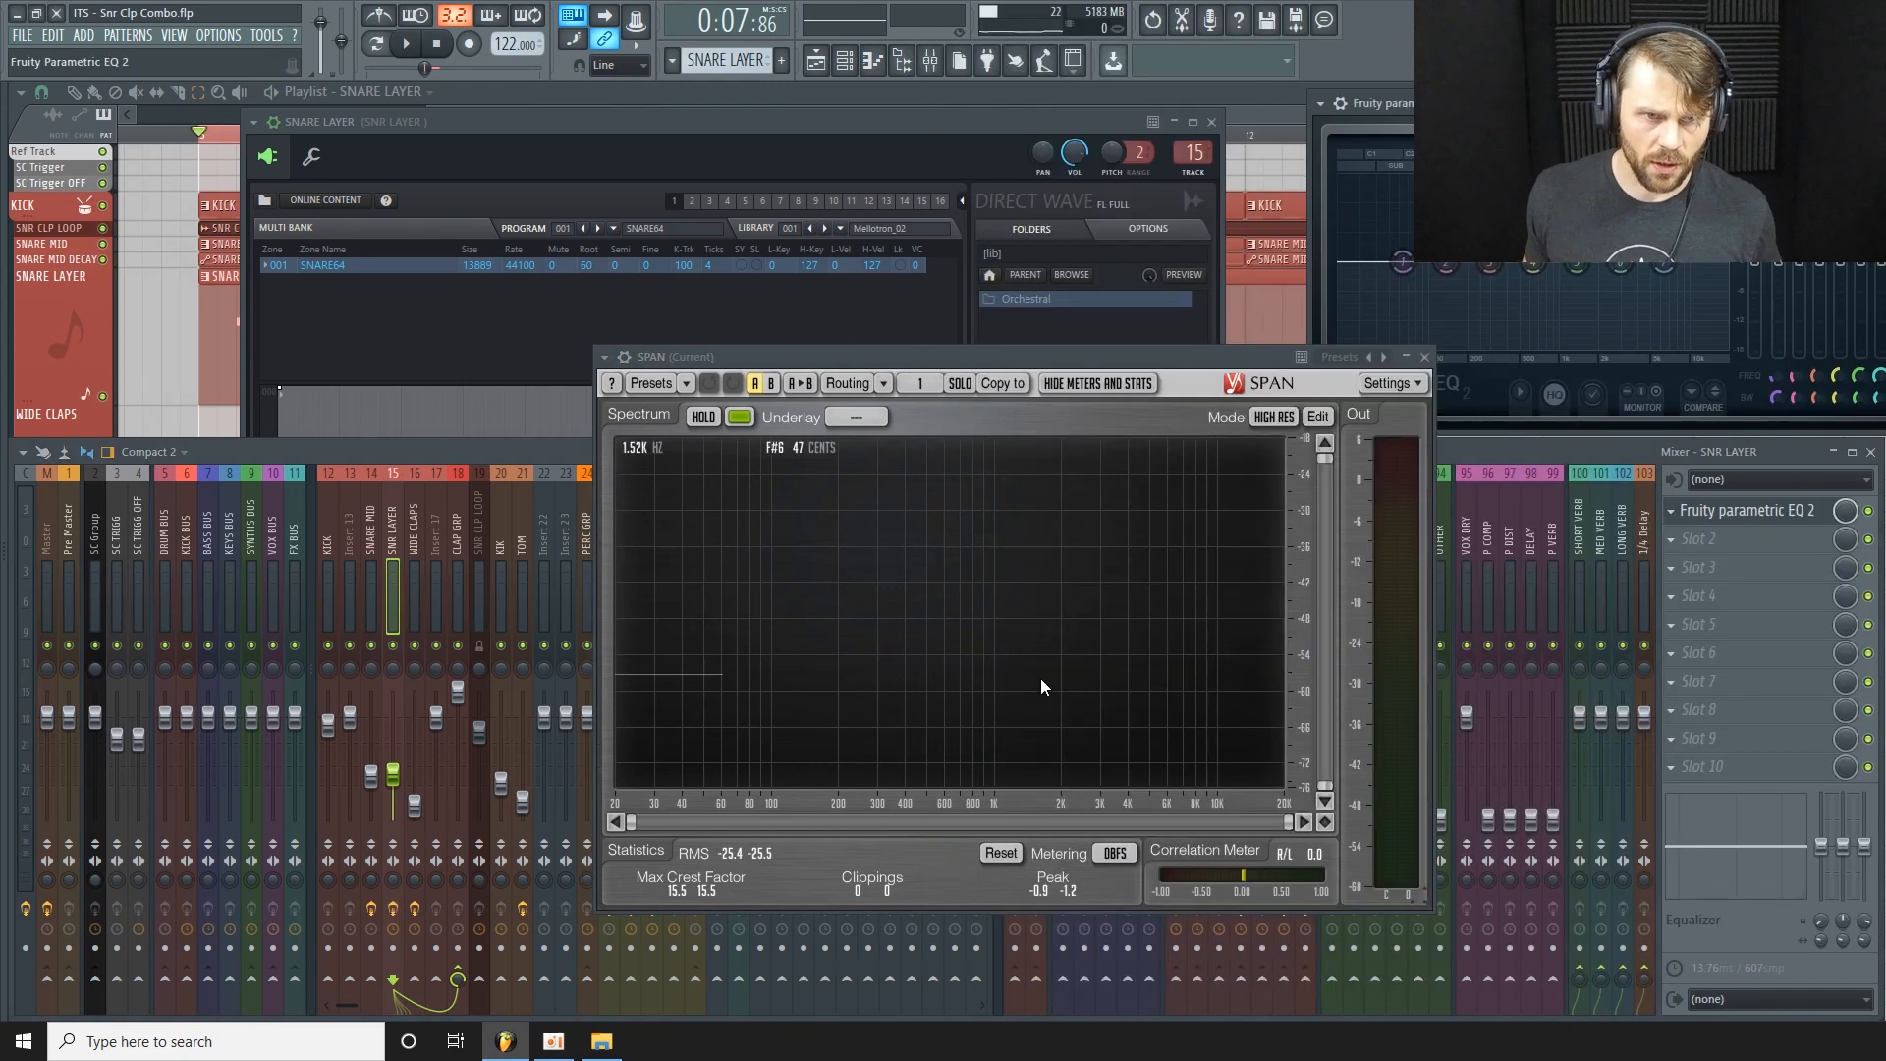
drag(1548, 106, 1361, 479)
drag(1180, 368, 778, 411)
drag(1454, 474, 1355, 455)
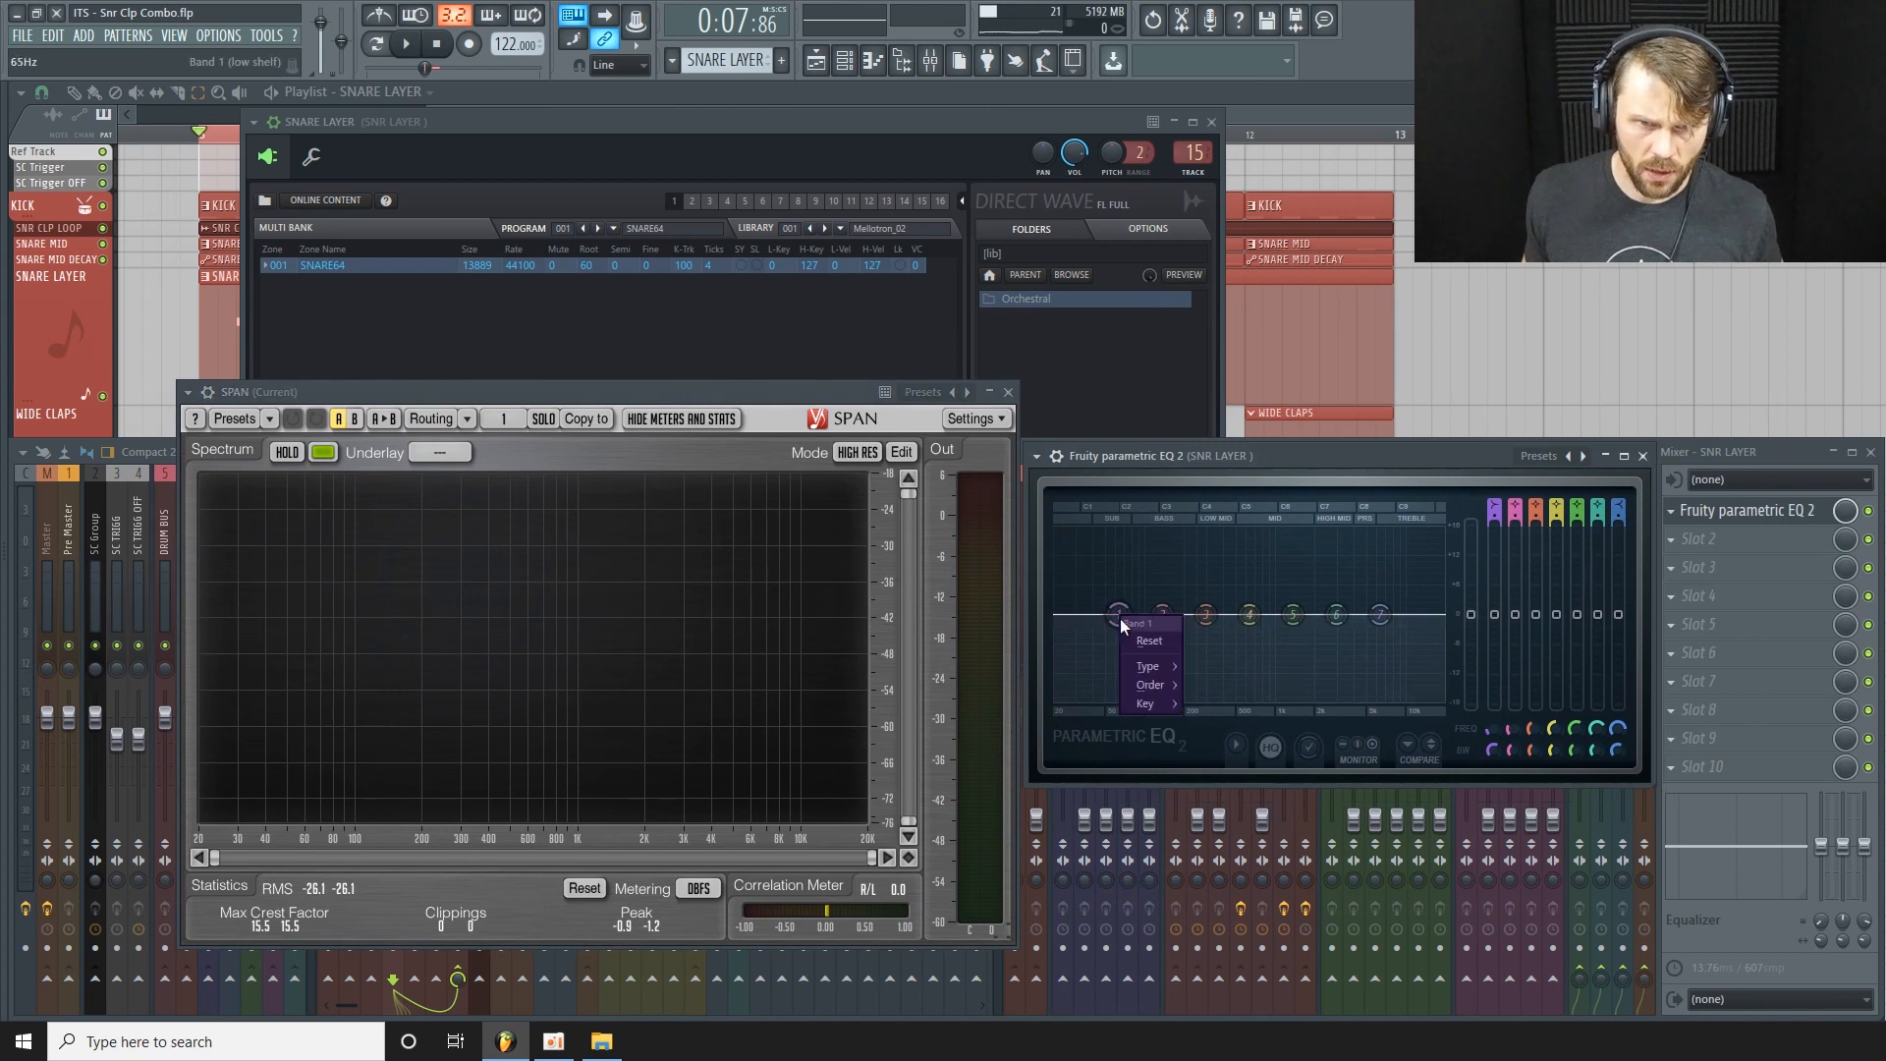
Make EQ band 1 a Steep 4 high pass and raise its cutoff to between bands 2 and 3.
mouse_move(1157, 662)
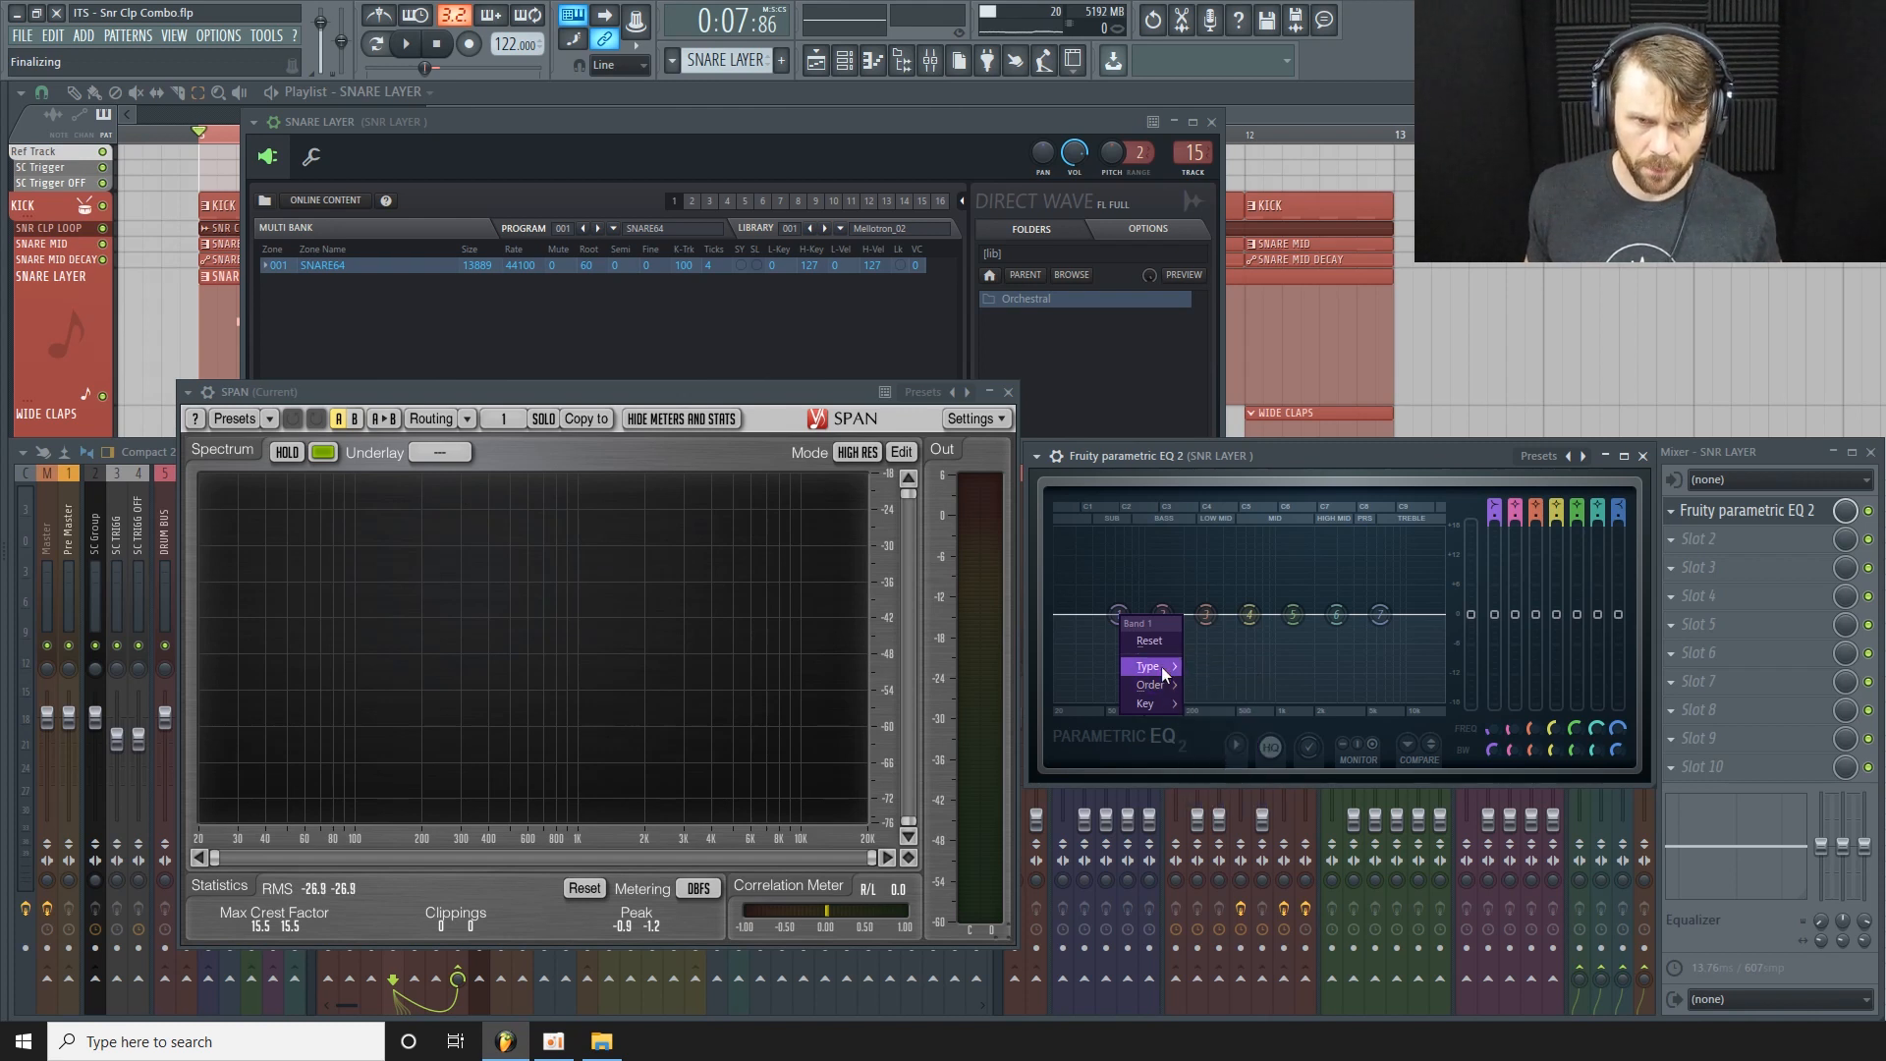
click(1231, 727)
right_click(1122, 616)
mouse_move(1177, 688)
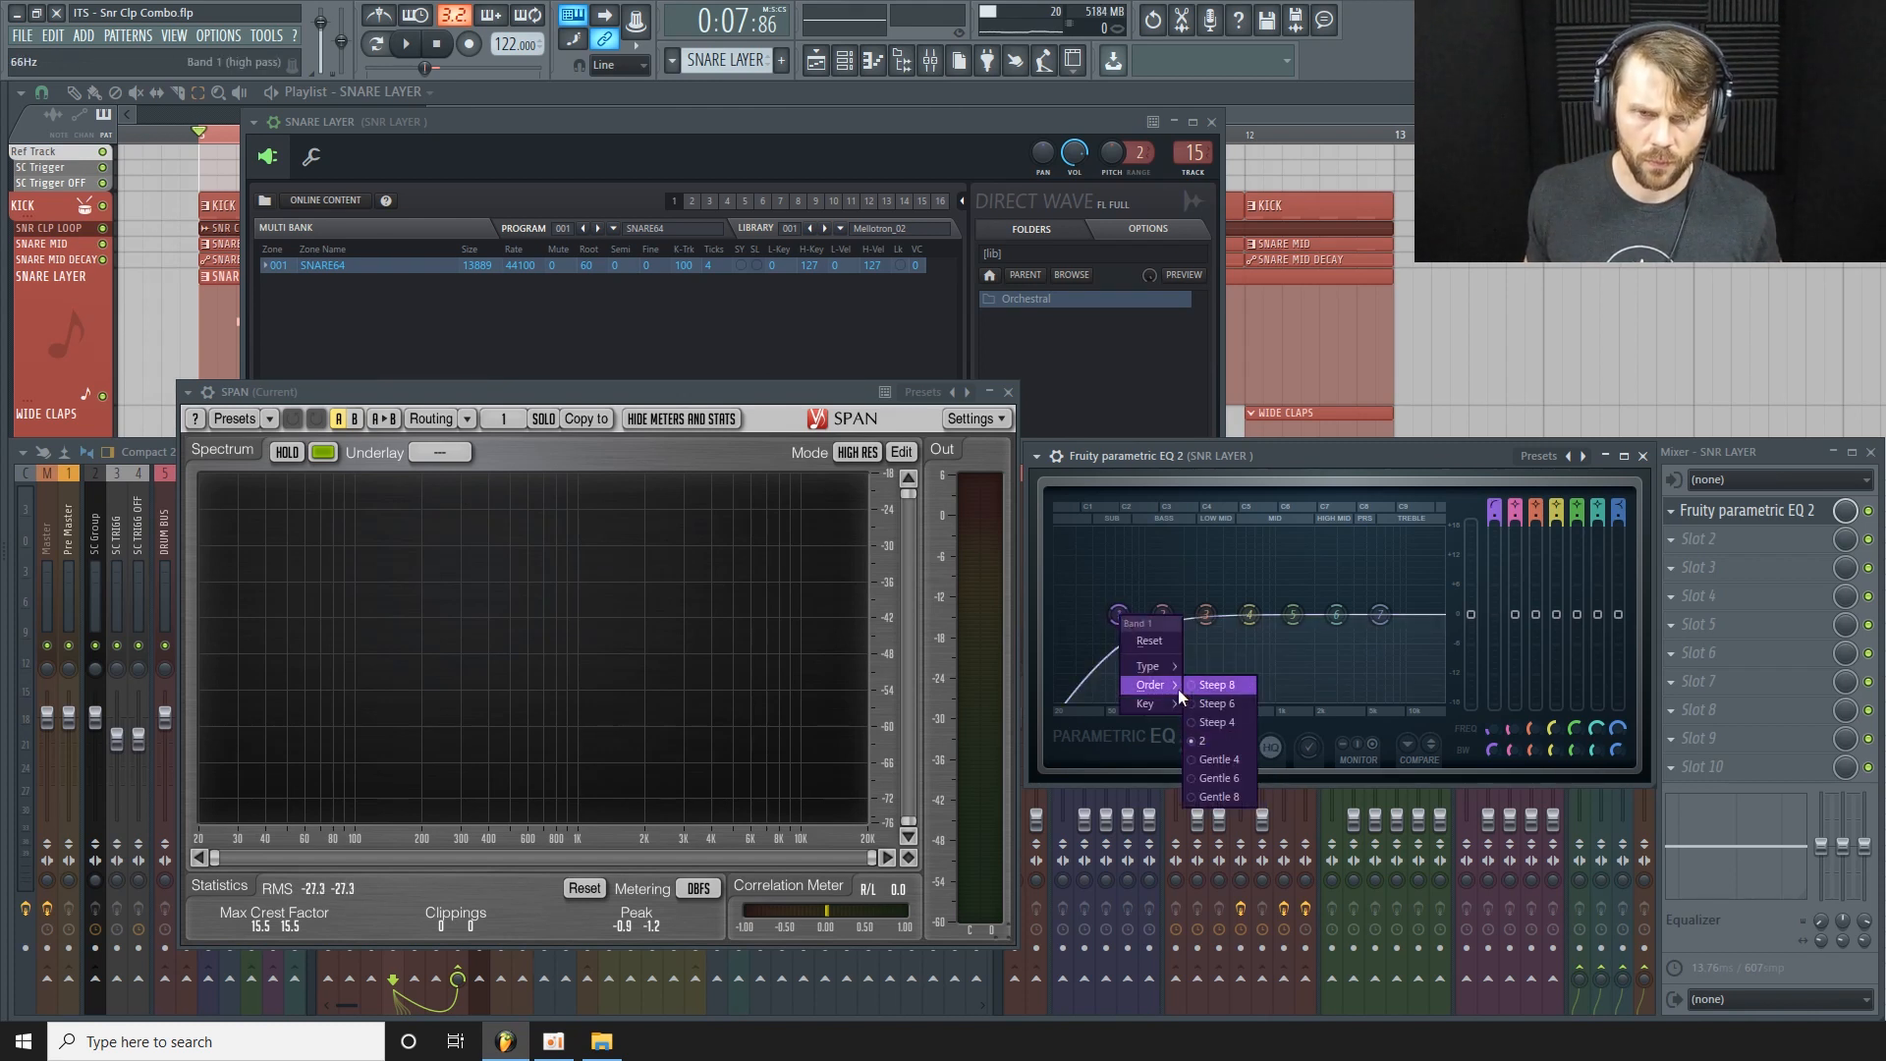
click(1231, 715)
drag(1120, 614, 1176, 615)
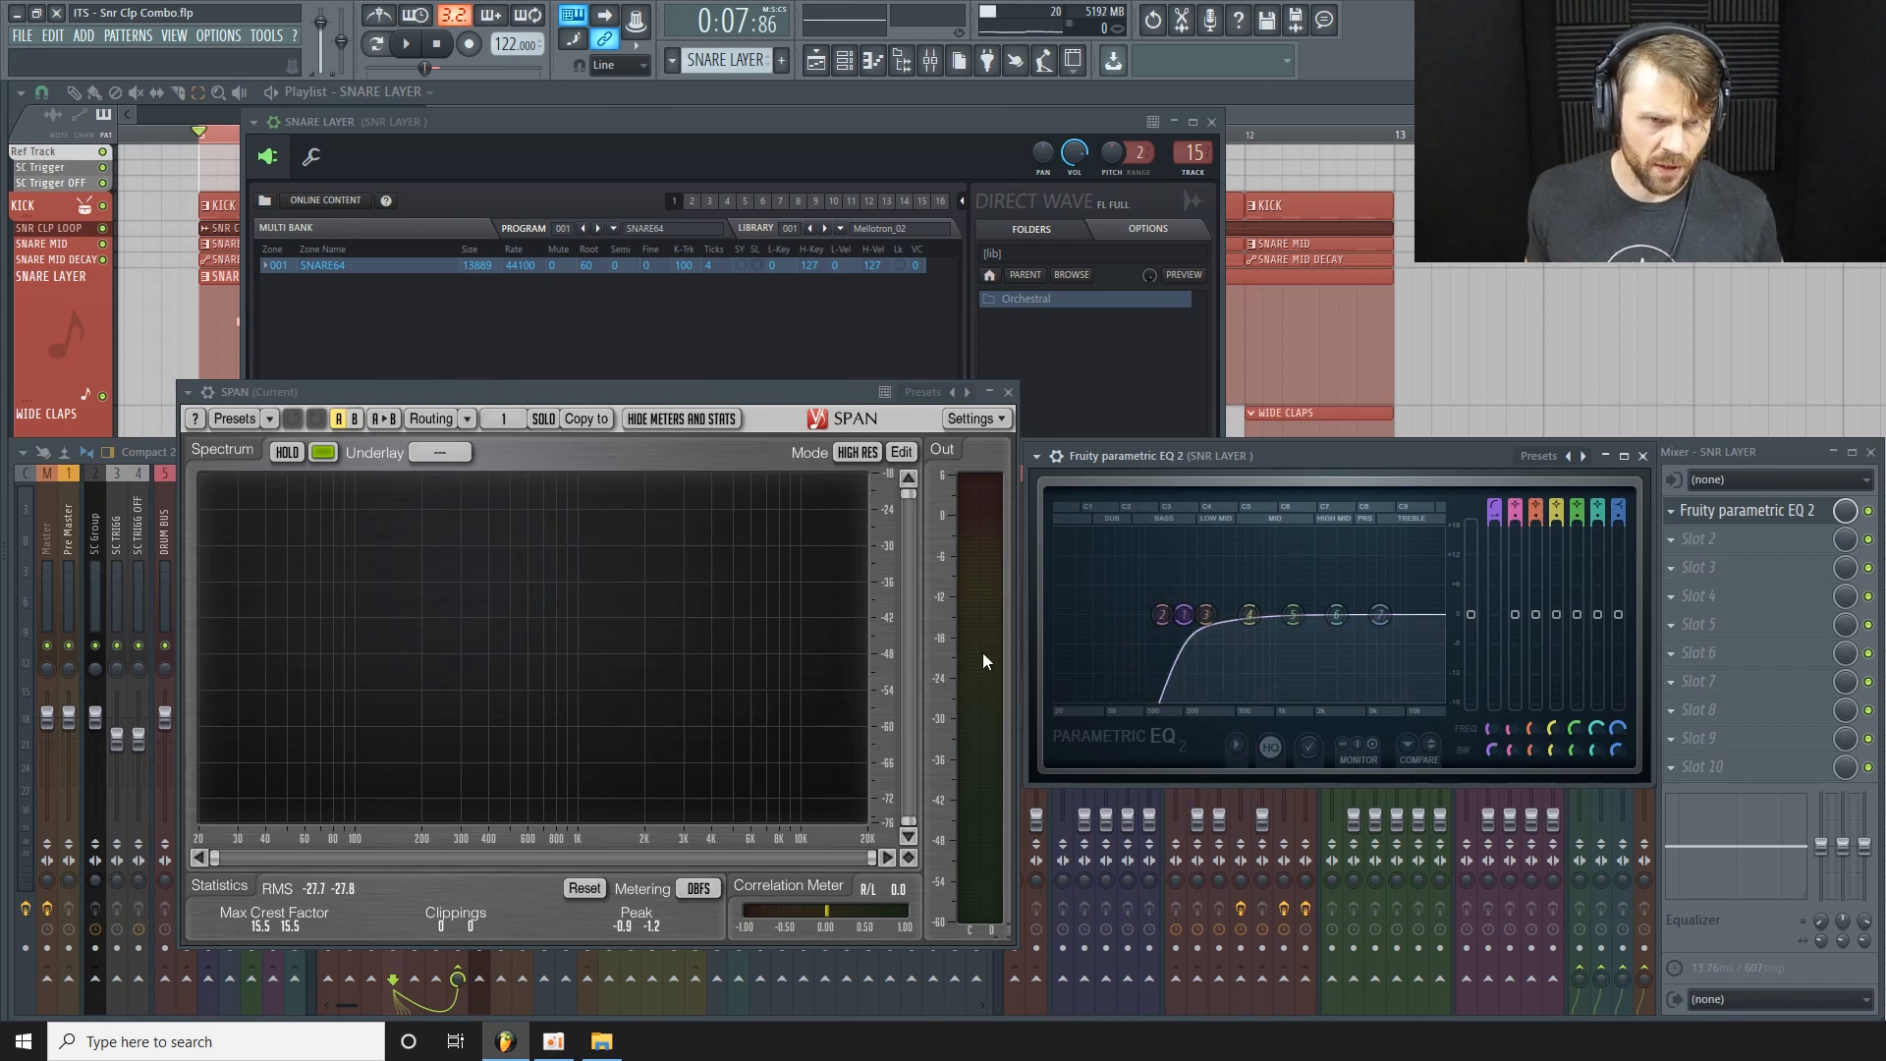
Reduce band 1's bandwidth slightly and audition the loop with SPAN repositioned beside the equalizer.
drag(823, 408, 764, 596)
drag(1277, 456, 1263, 452)
drag(658, 584, 664, 541)
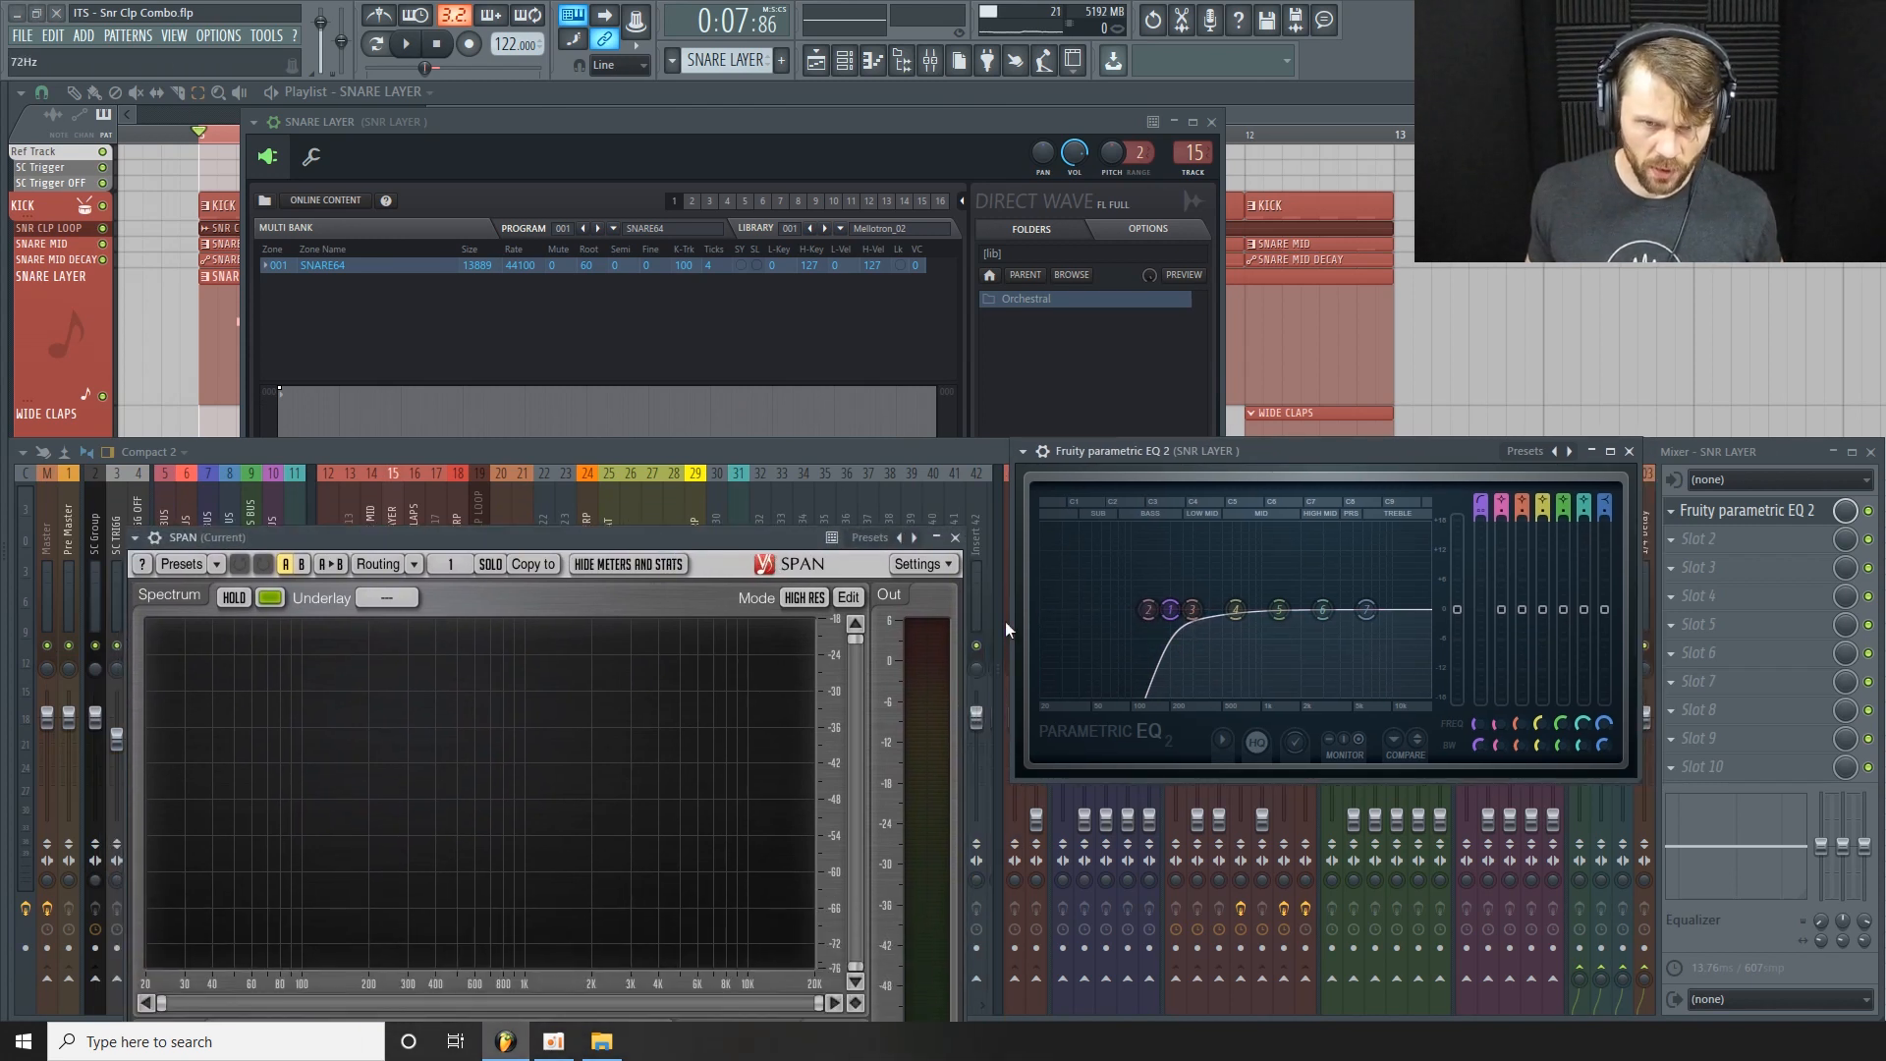
drag(1482, 747, 1482, 764)
key(space)
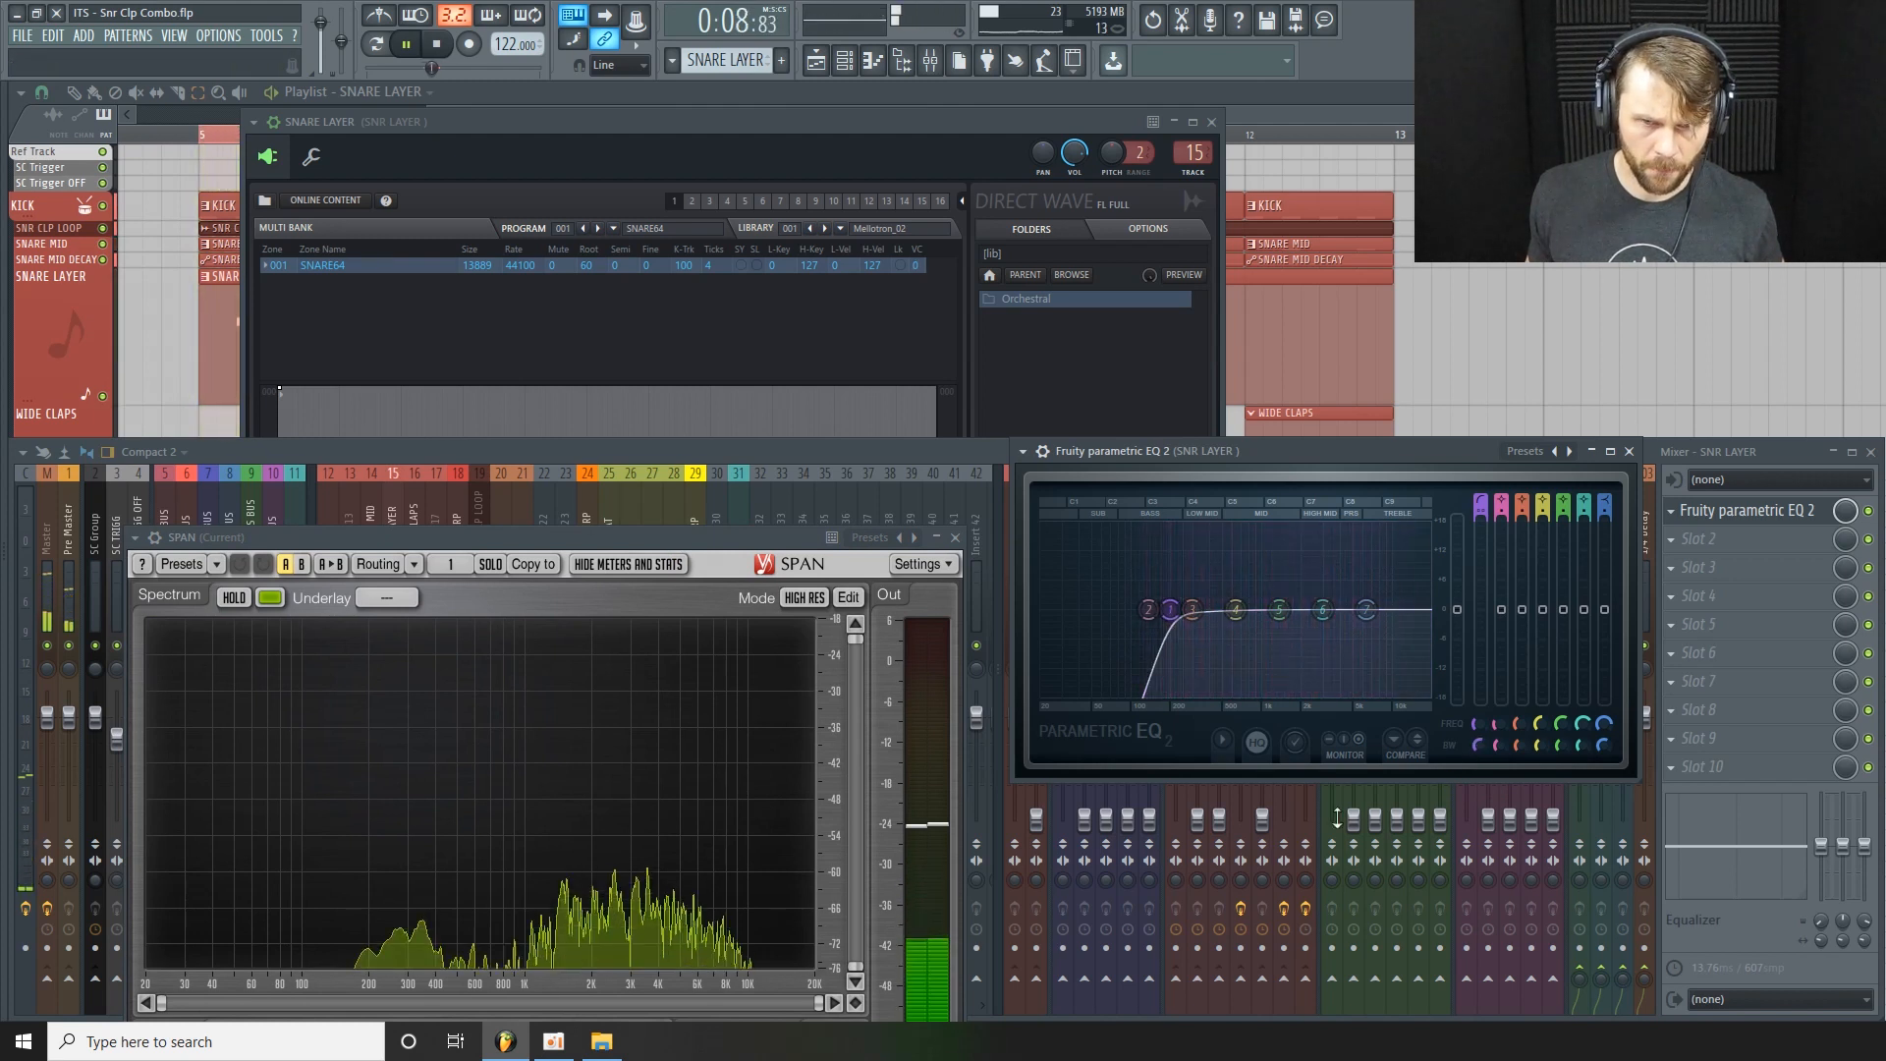
drag(640, 536, 641, 451)
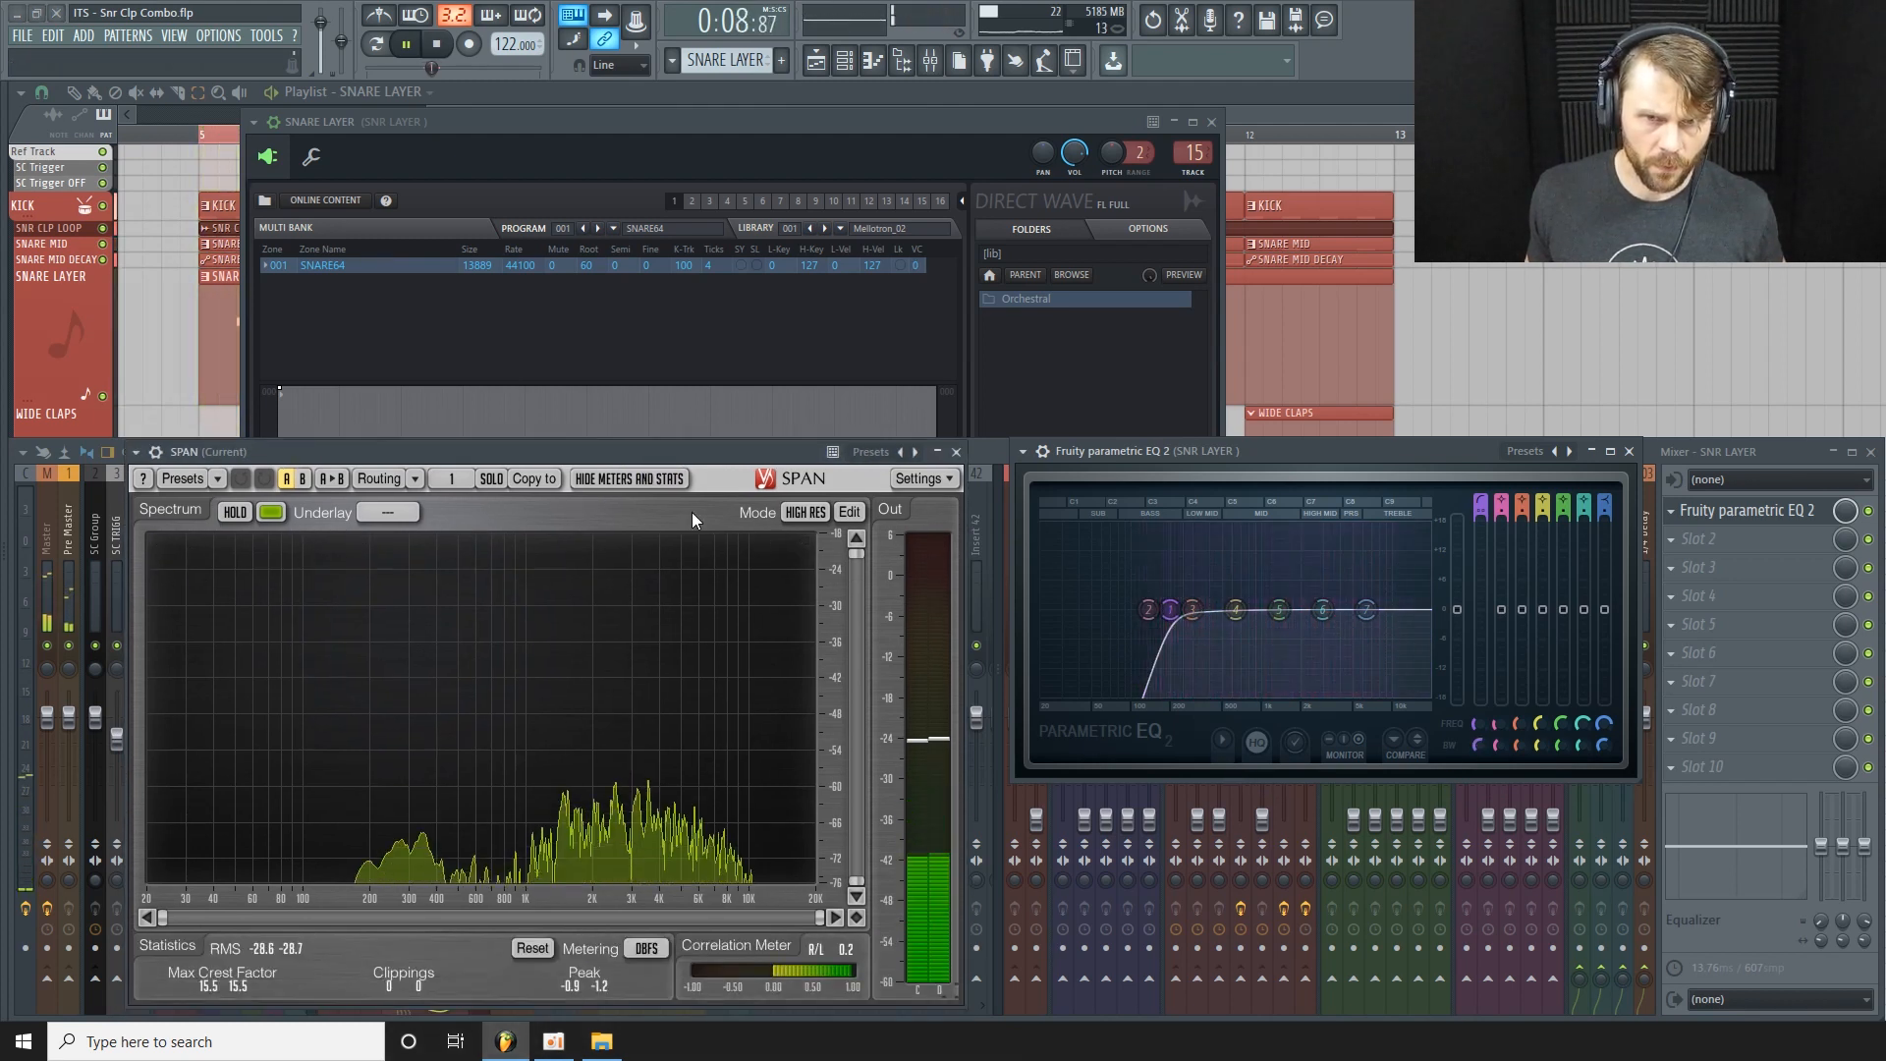
key(space)
Make EQ band 7 a low pass at 9593 Hz with about 57% bandwidth, and bypass the equalizer during playback to compare.
right_click(1369, 612)
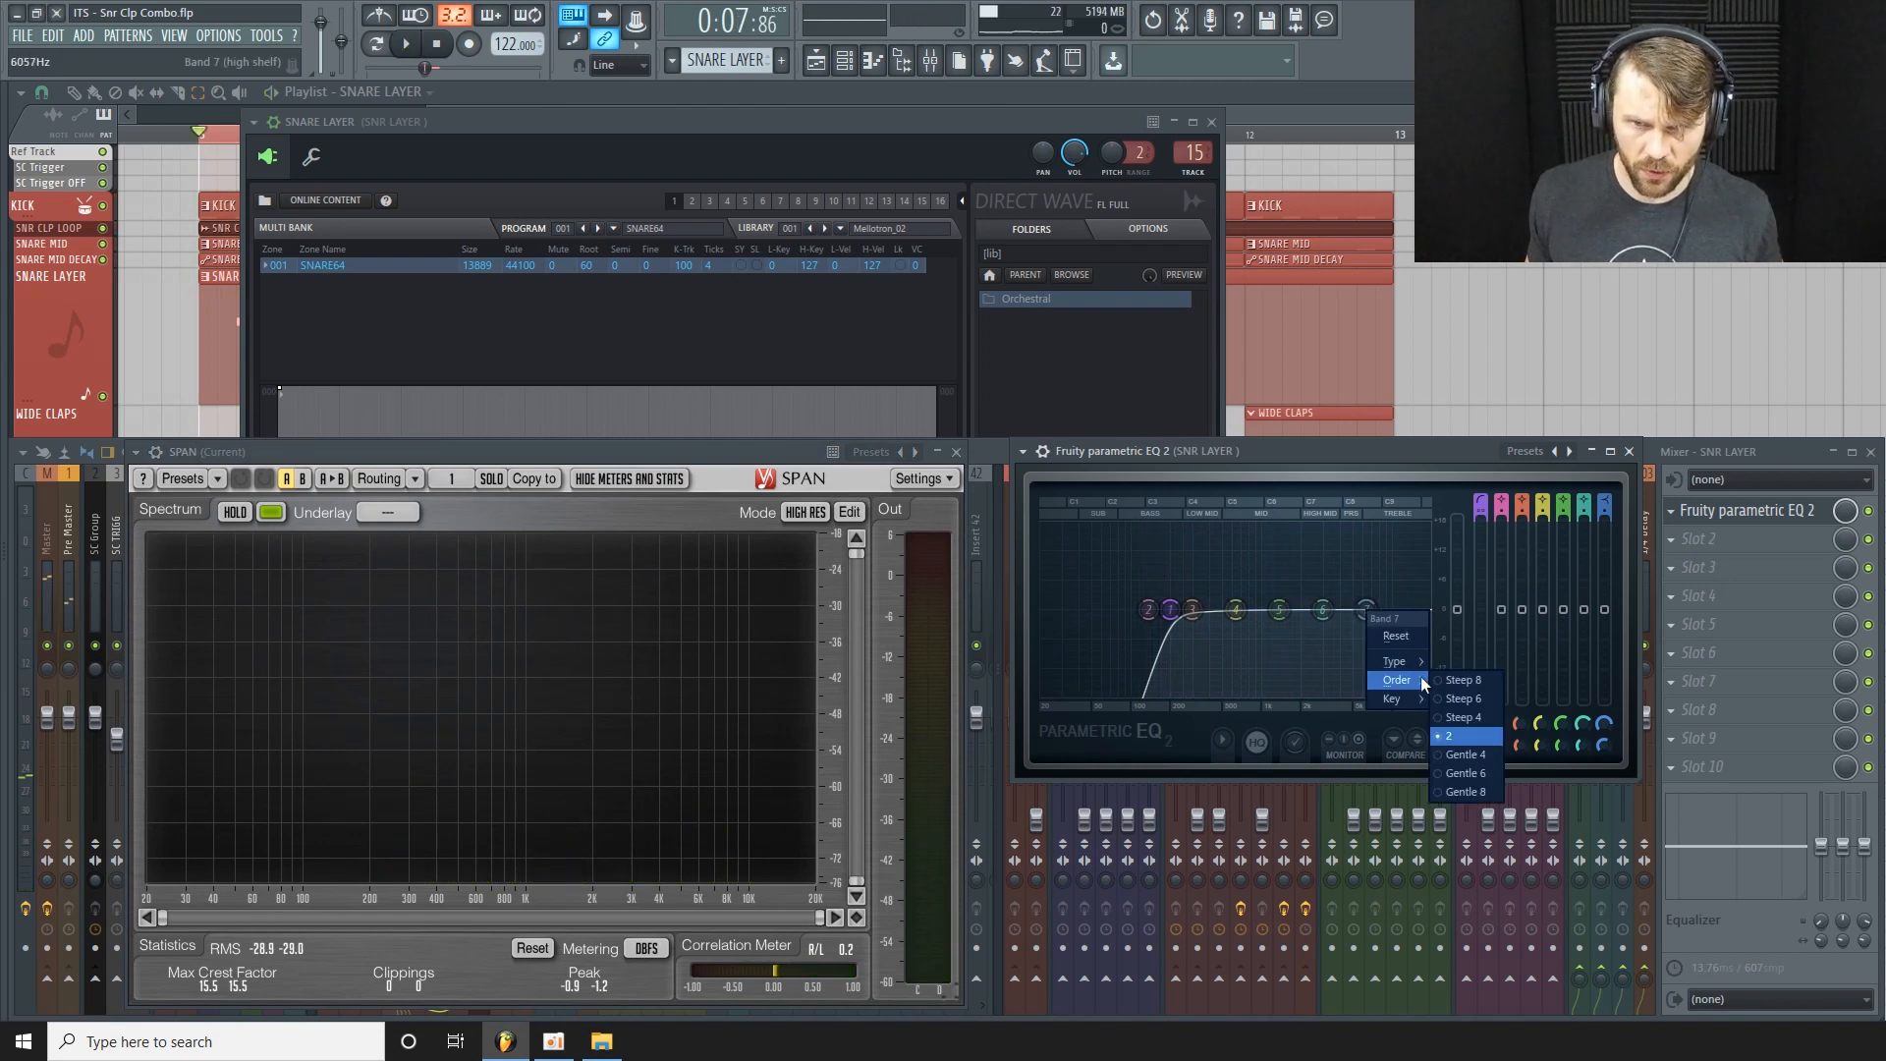
mouse_move(1418, 662)
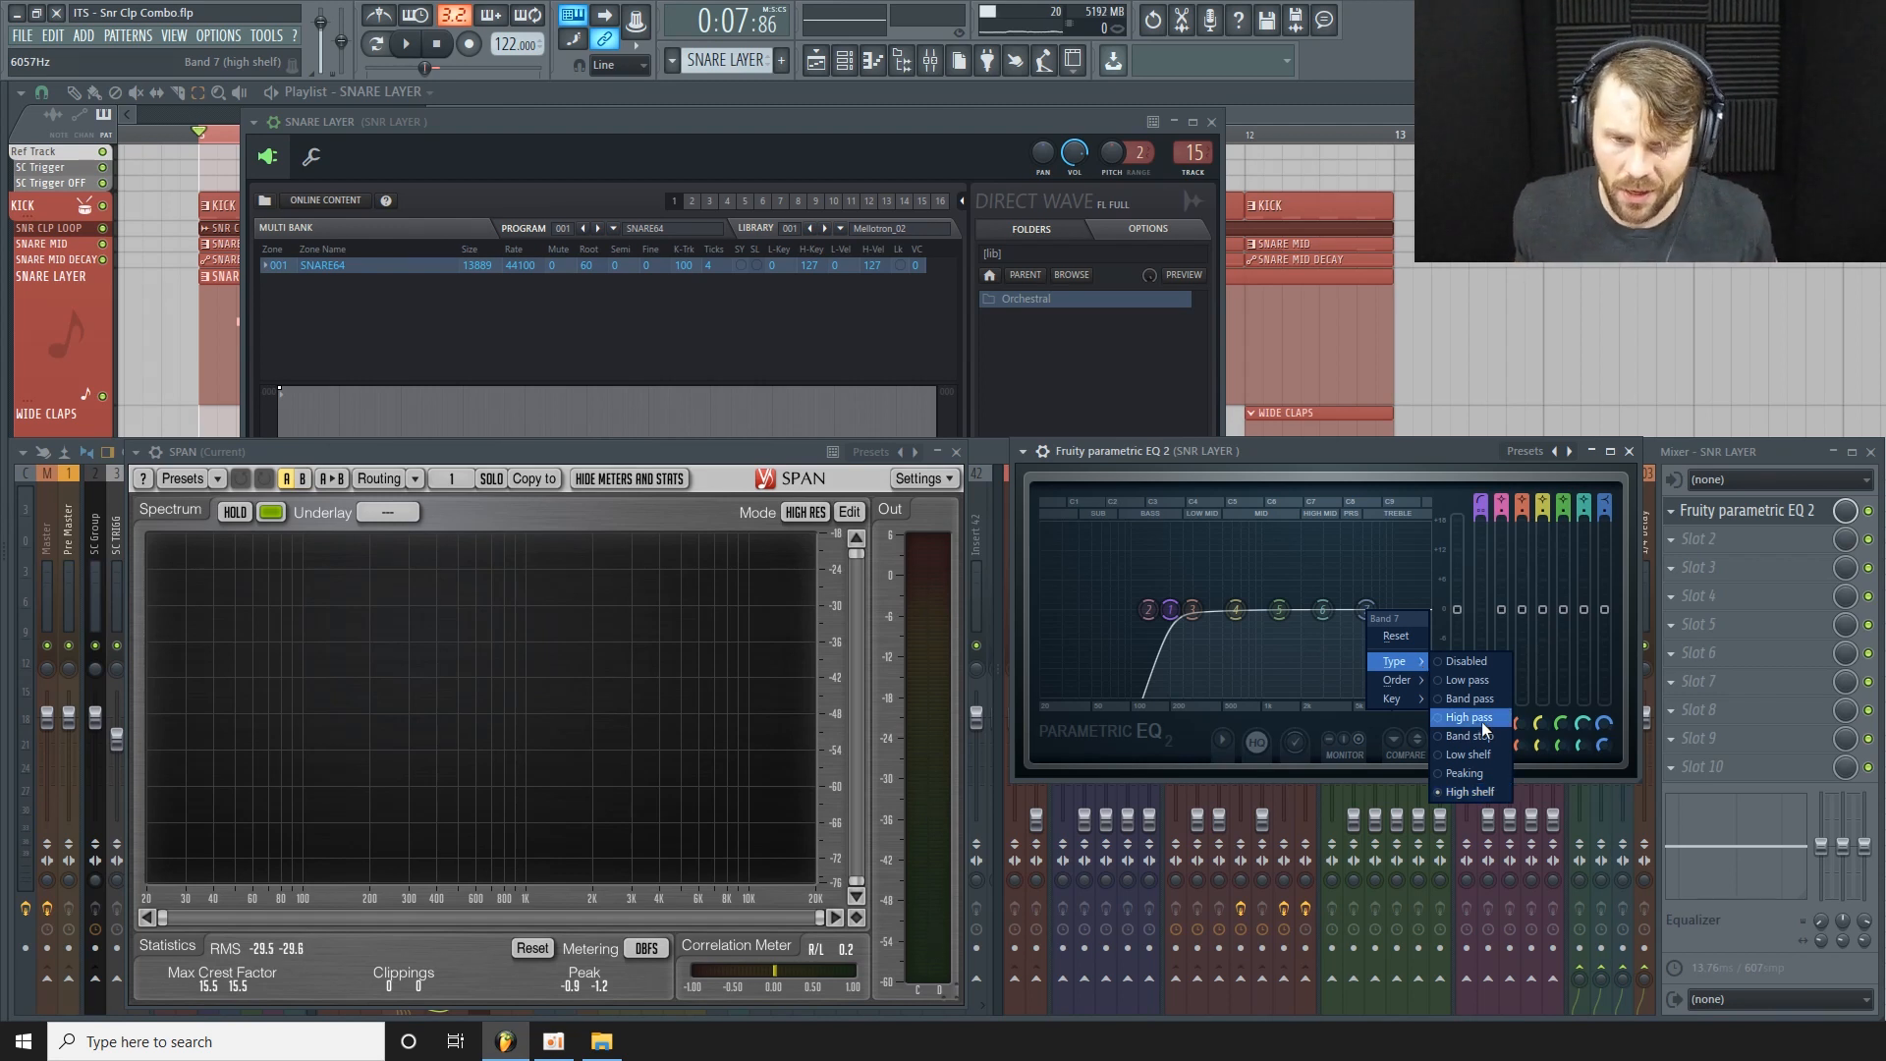
click(1490, 680)
drag(1607, 749, 1604, 721)
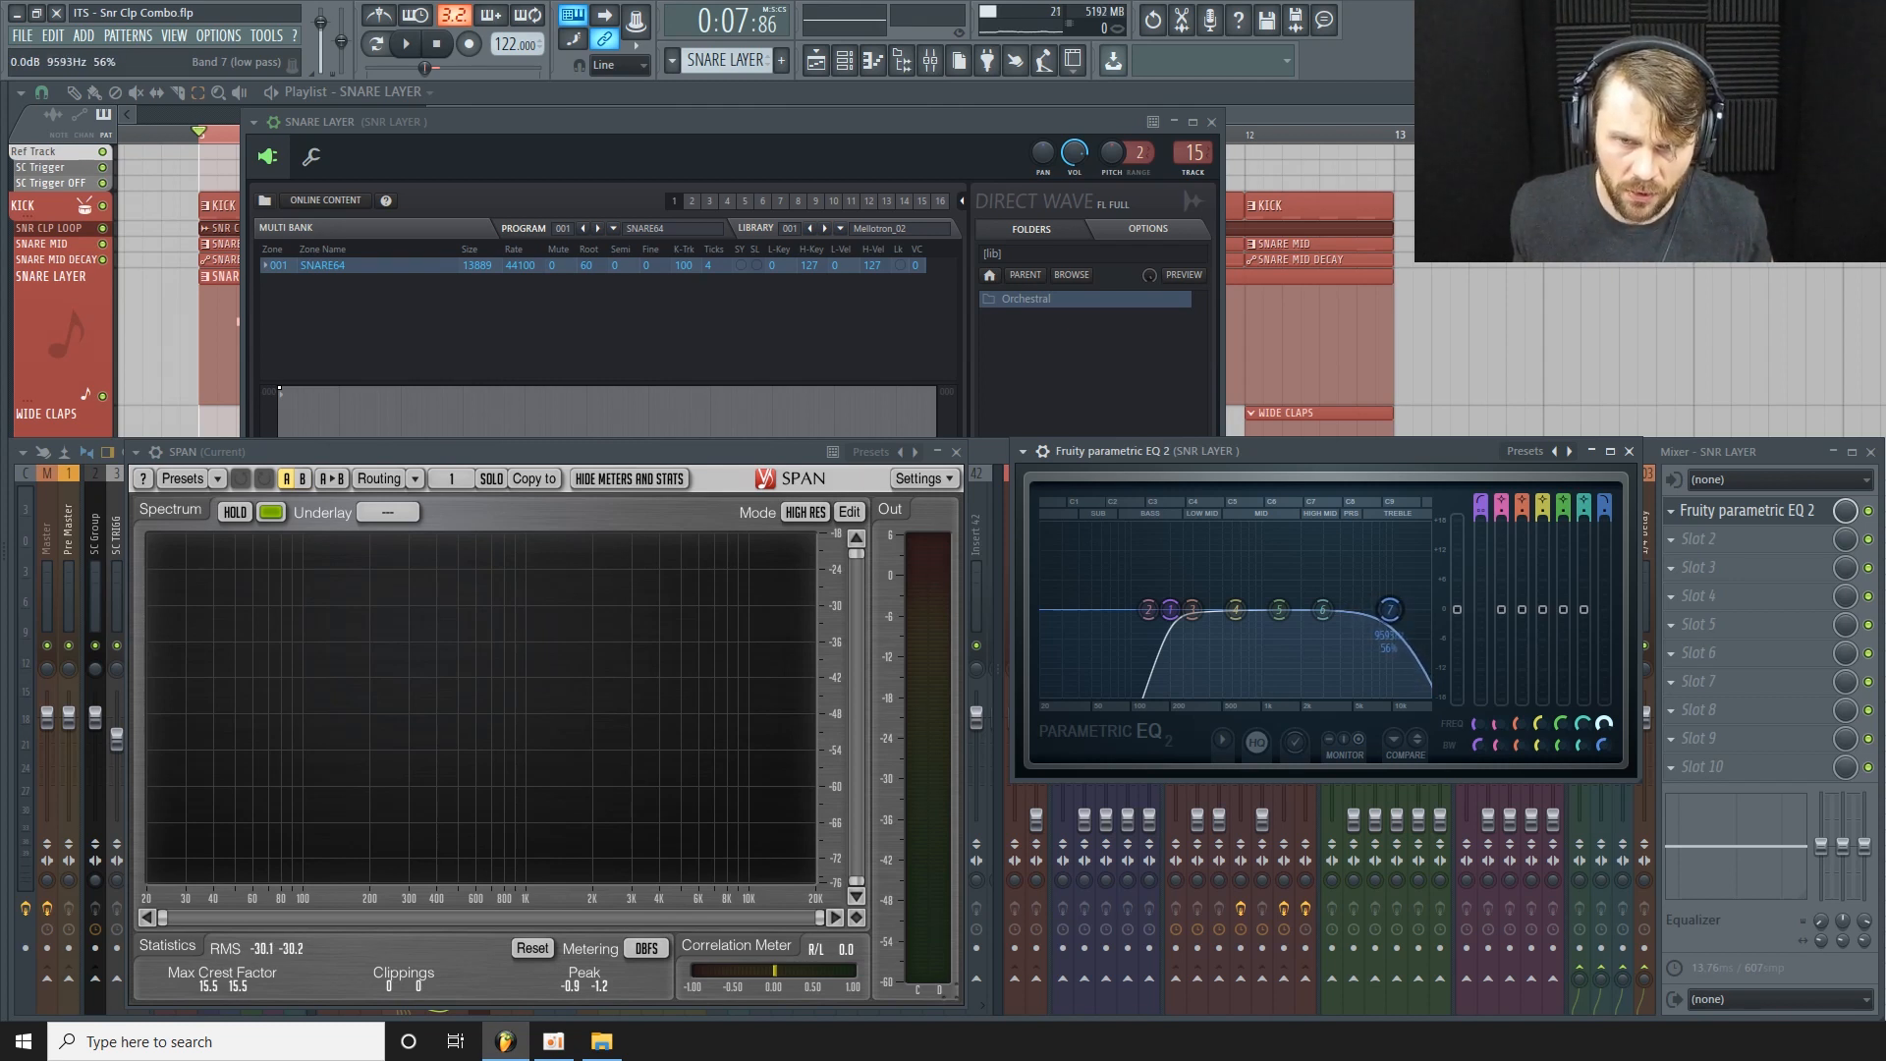
key(space)
drag(1602, 747, 1603, 745)
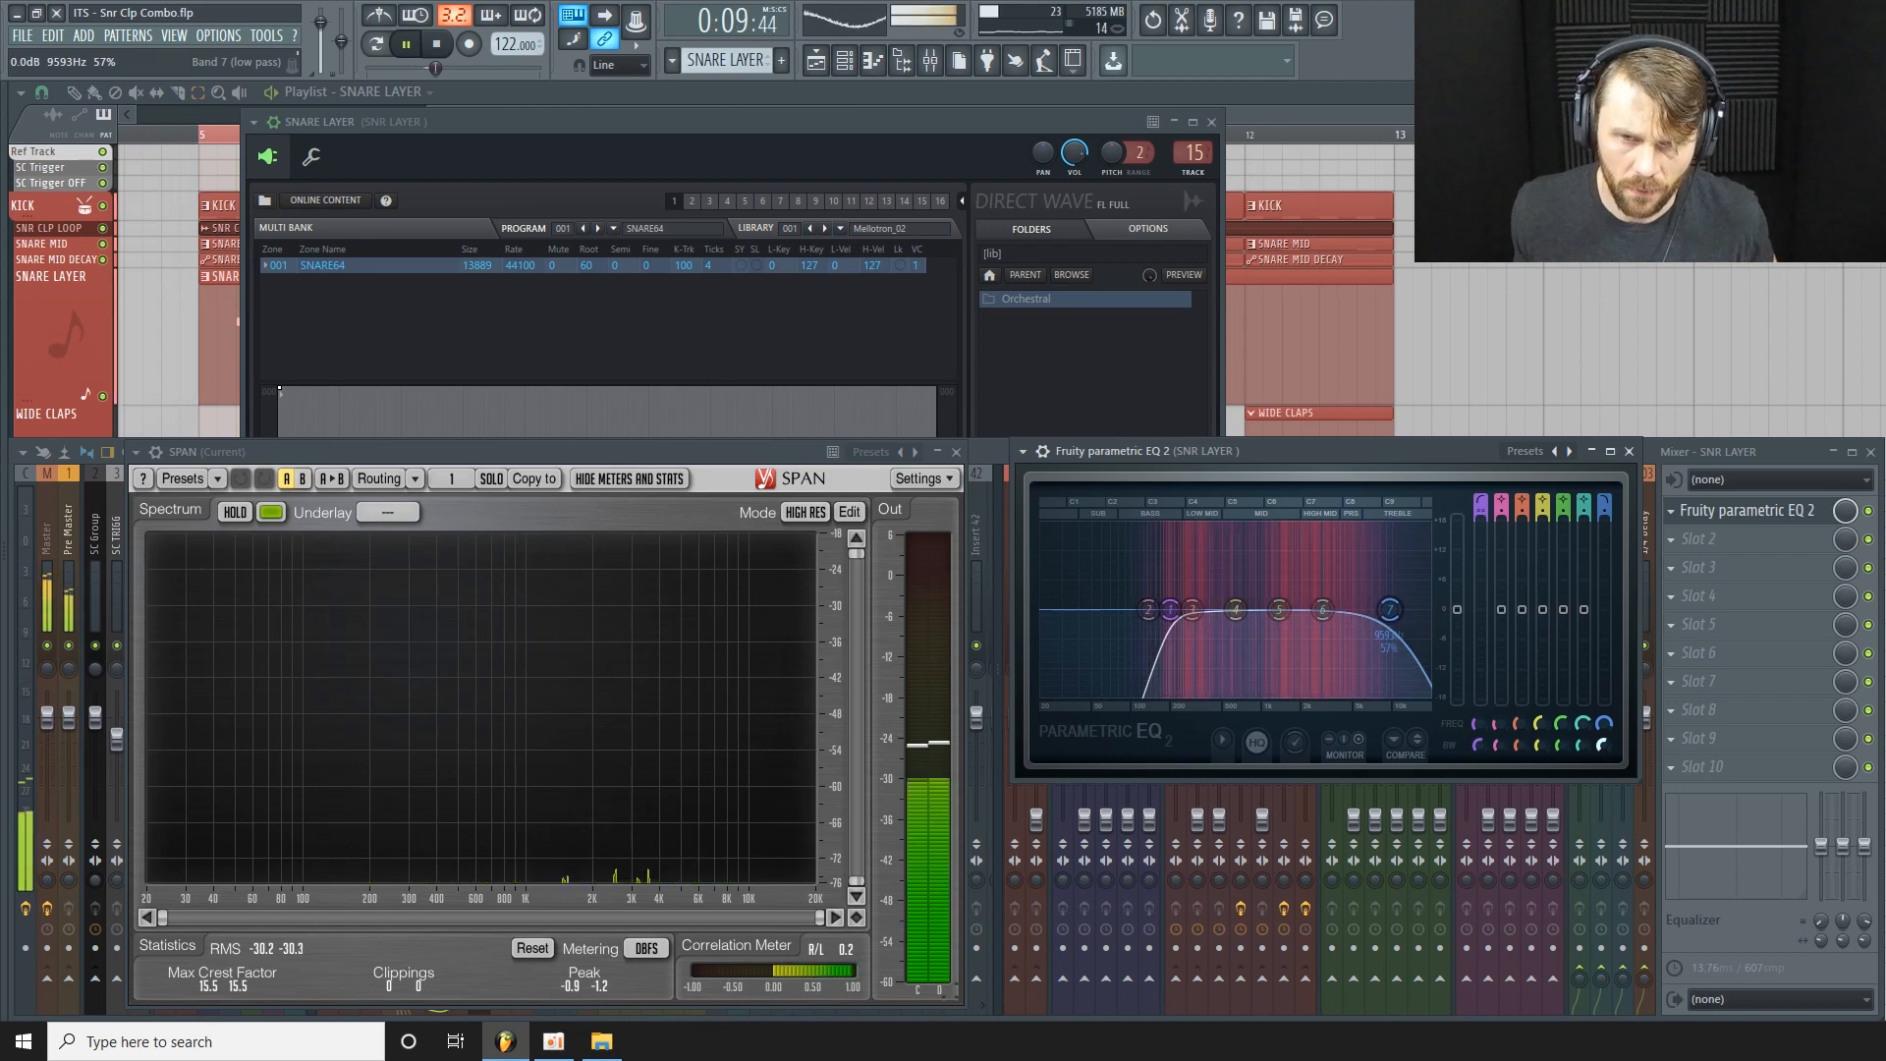
click(1869, 512)
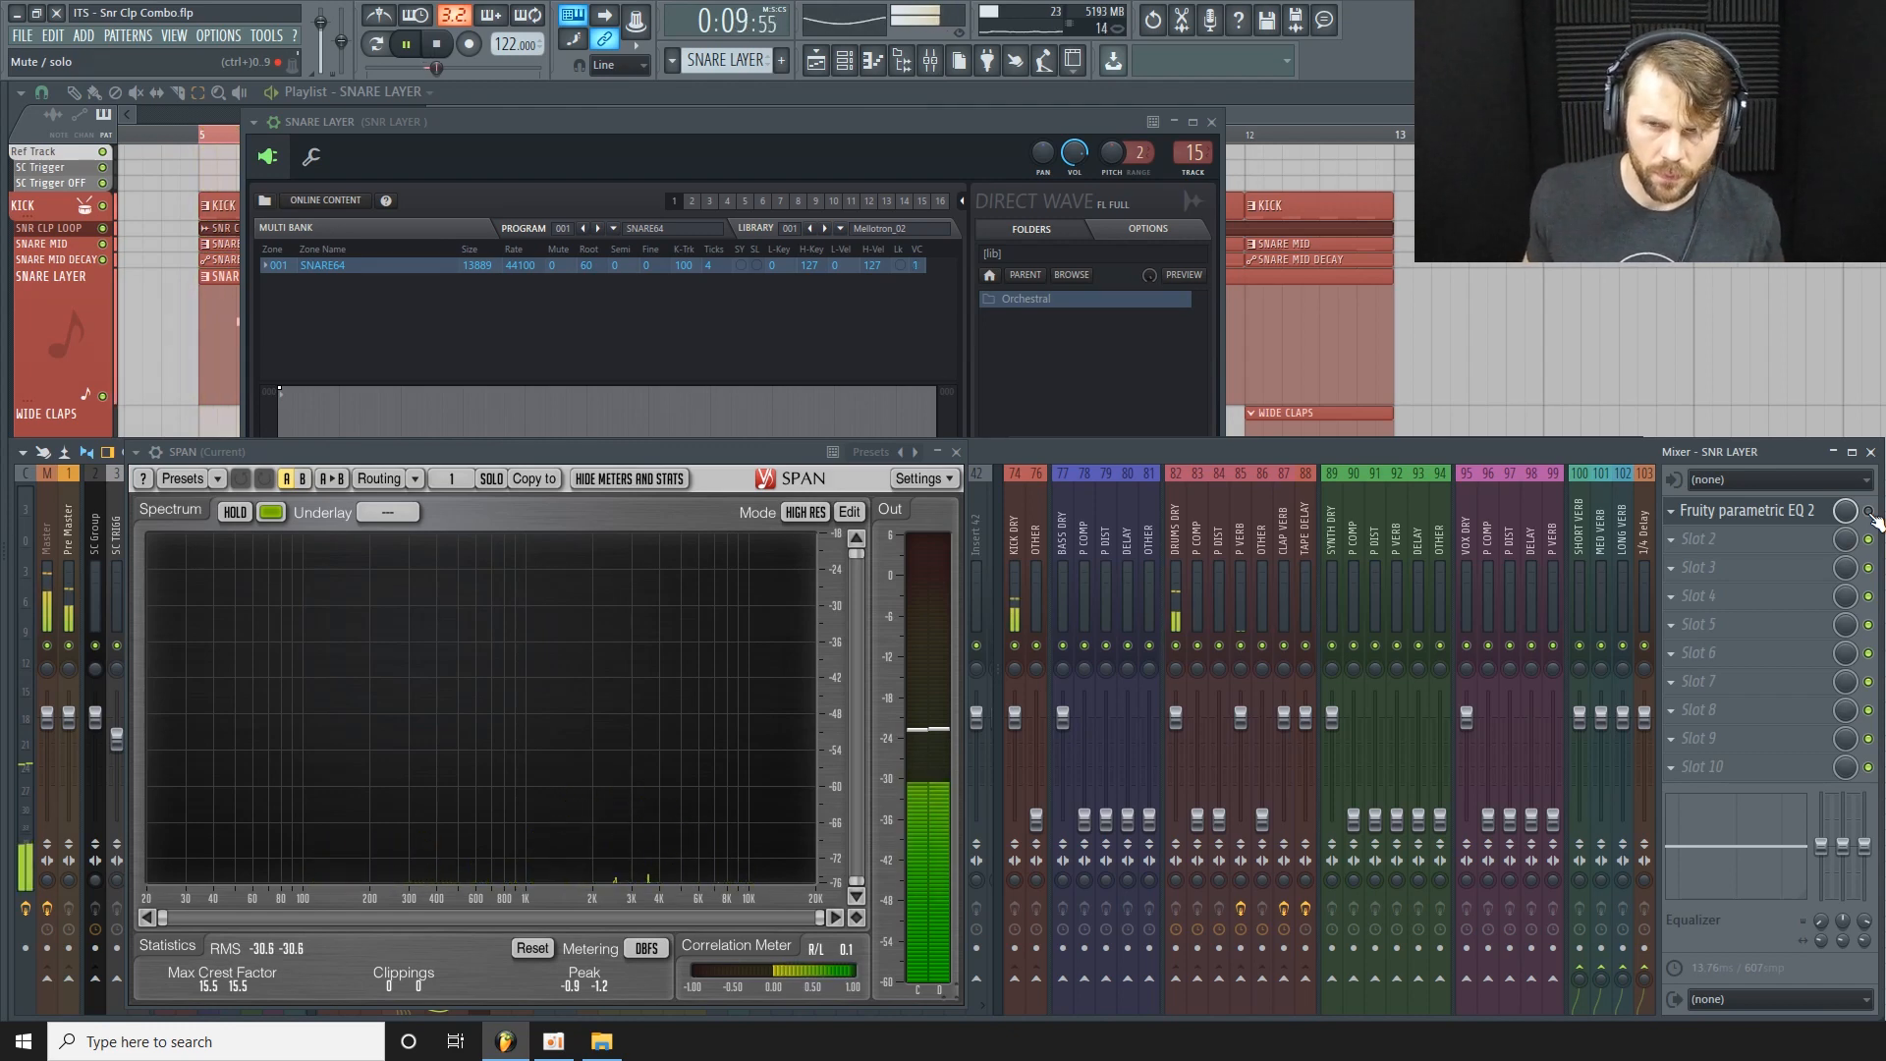
Select the SNARE MID mixer track and examine its spectrum in SPAN during playback.
drag(783, 450, 1102, 494)
click(369, 526)
key(space)
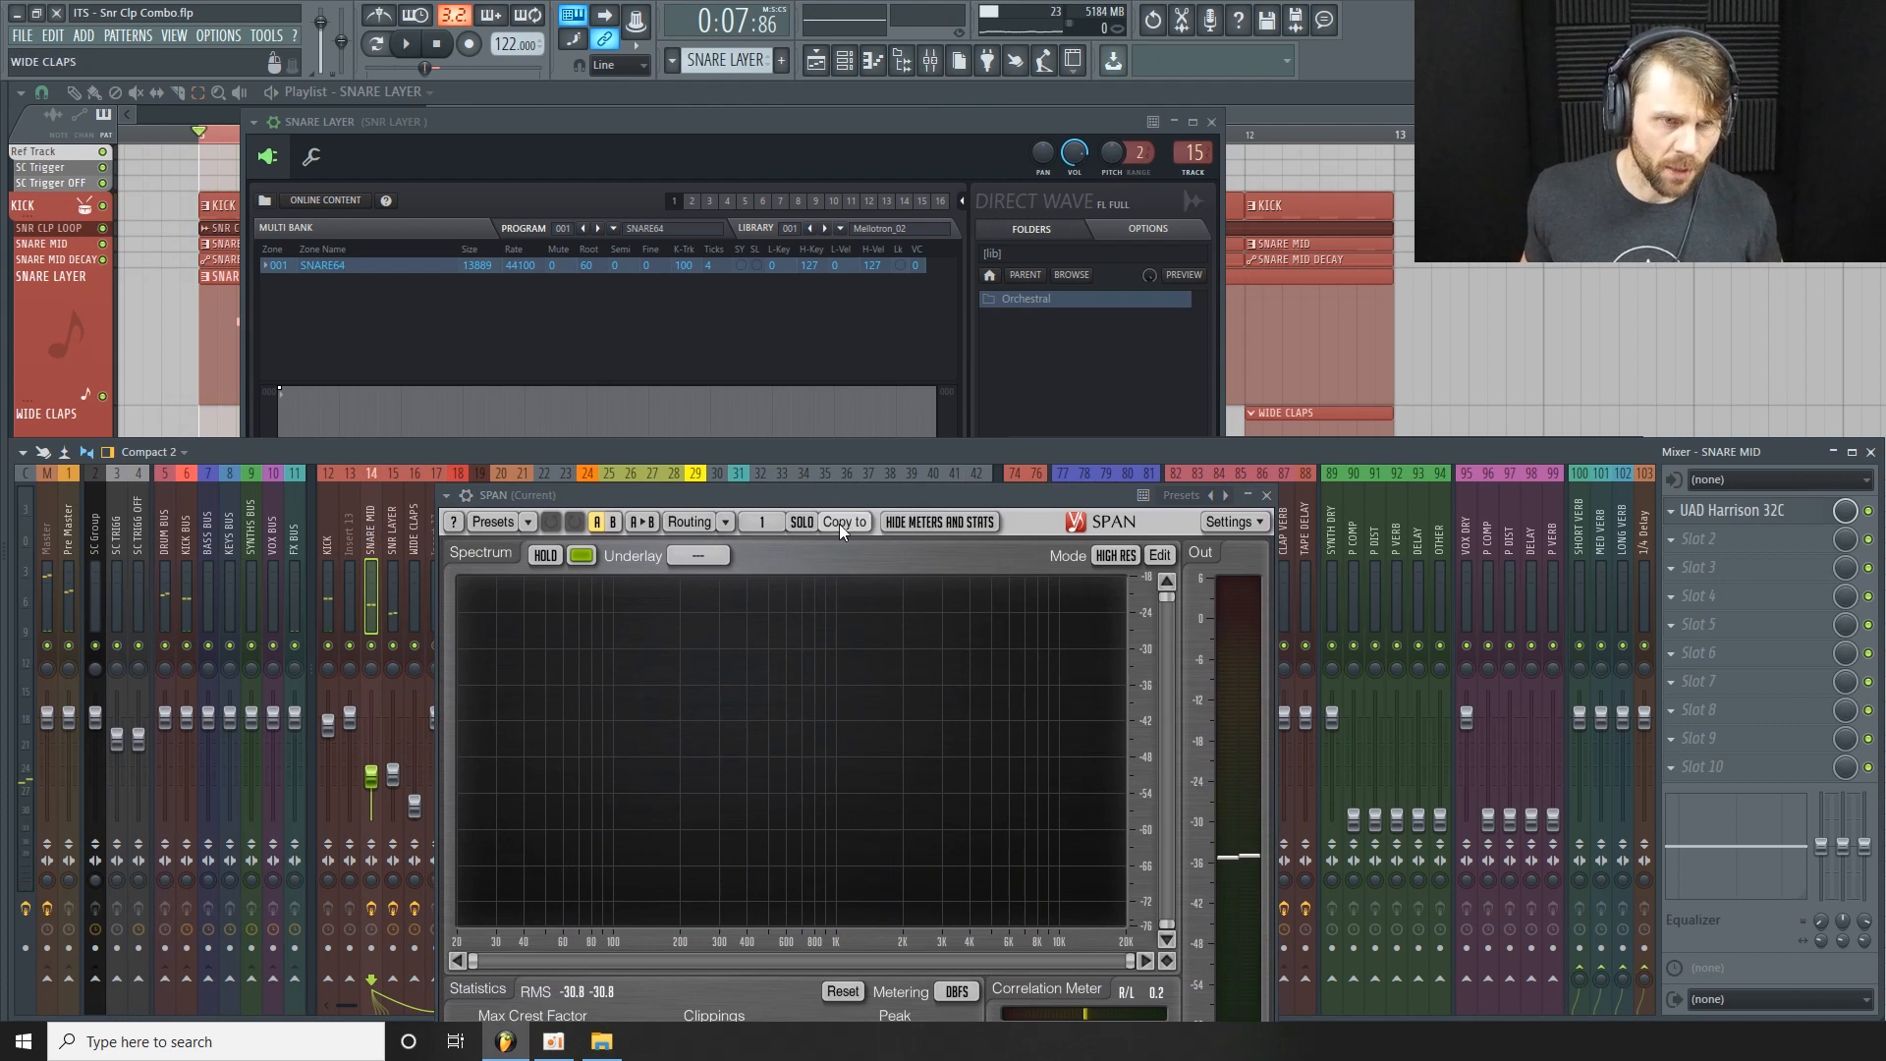
drag(774, 499, 793, 453)
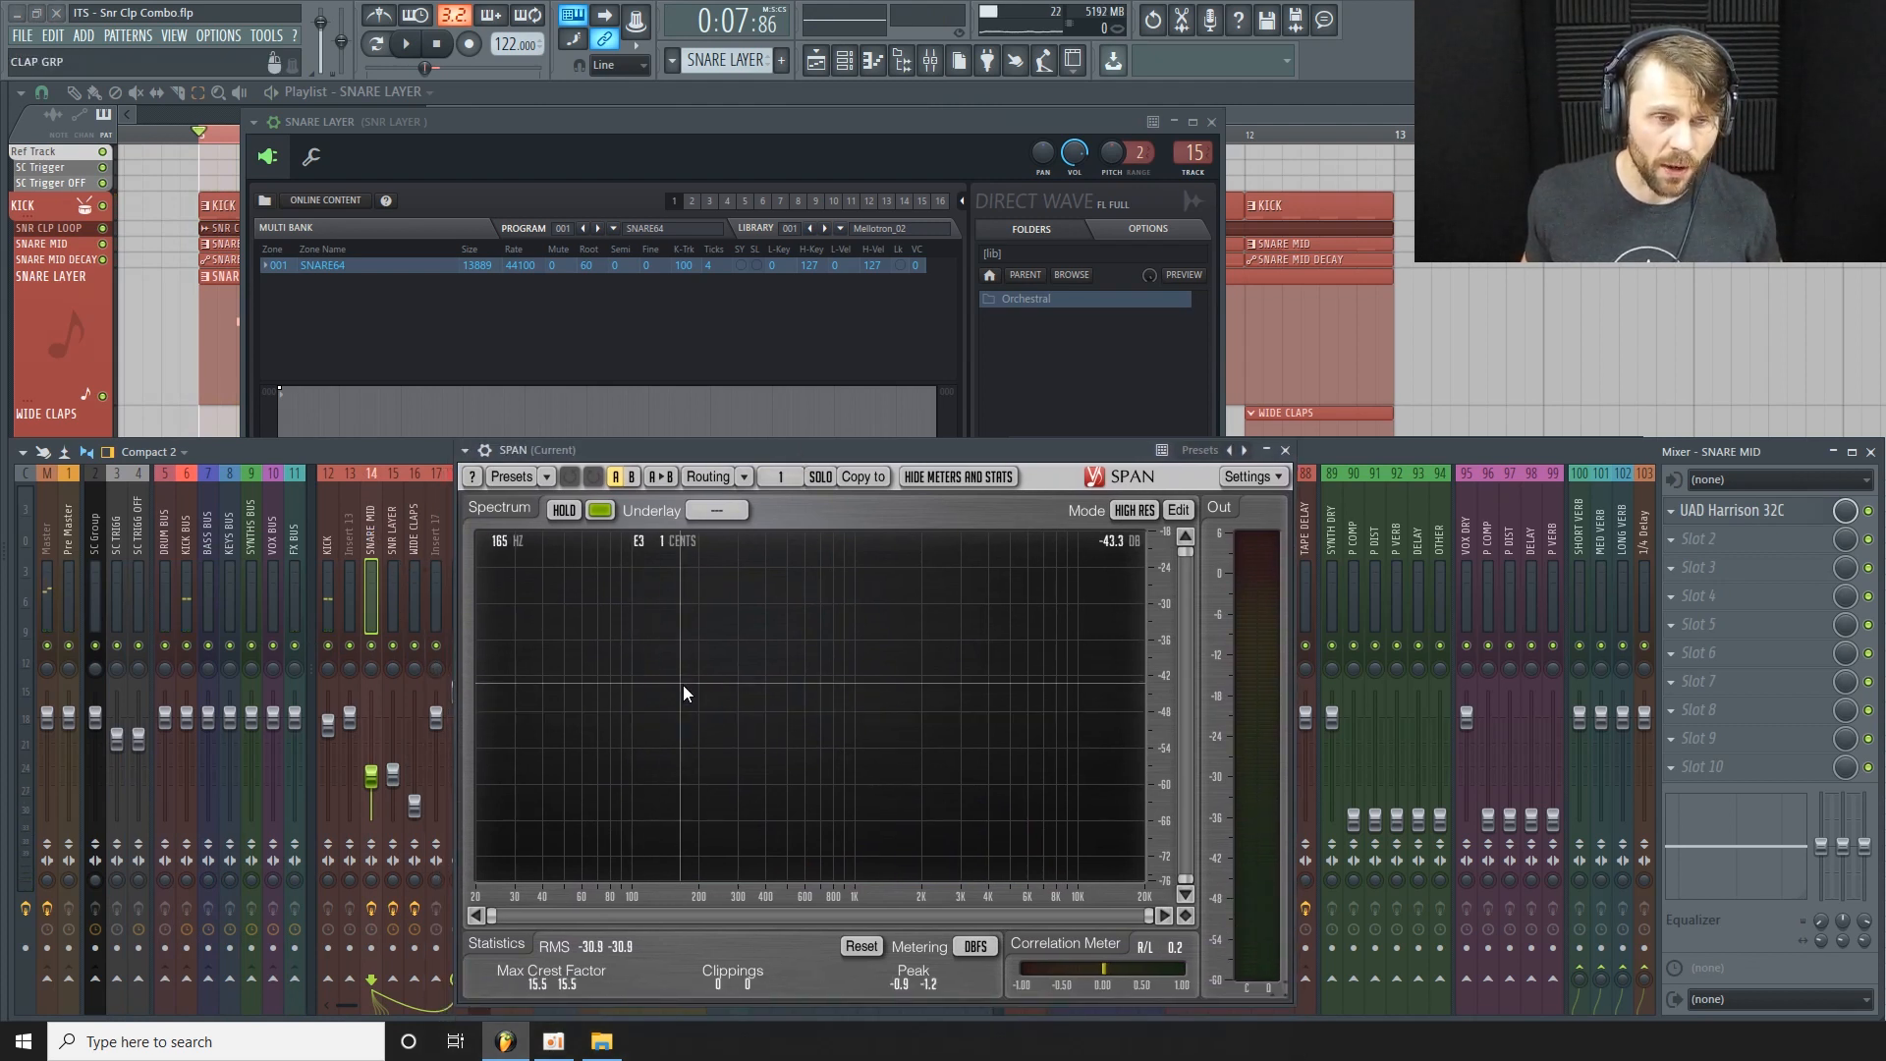
key(space)
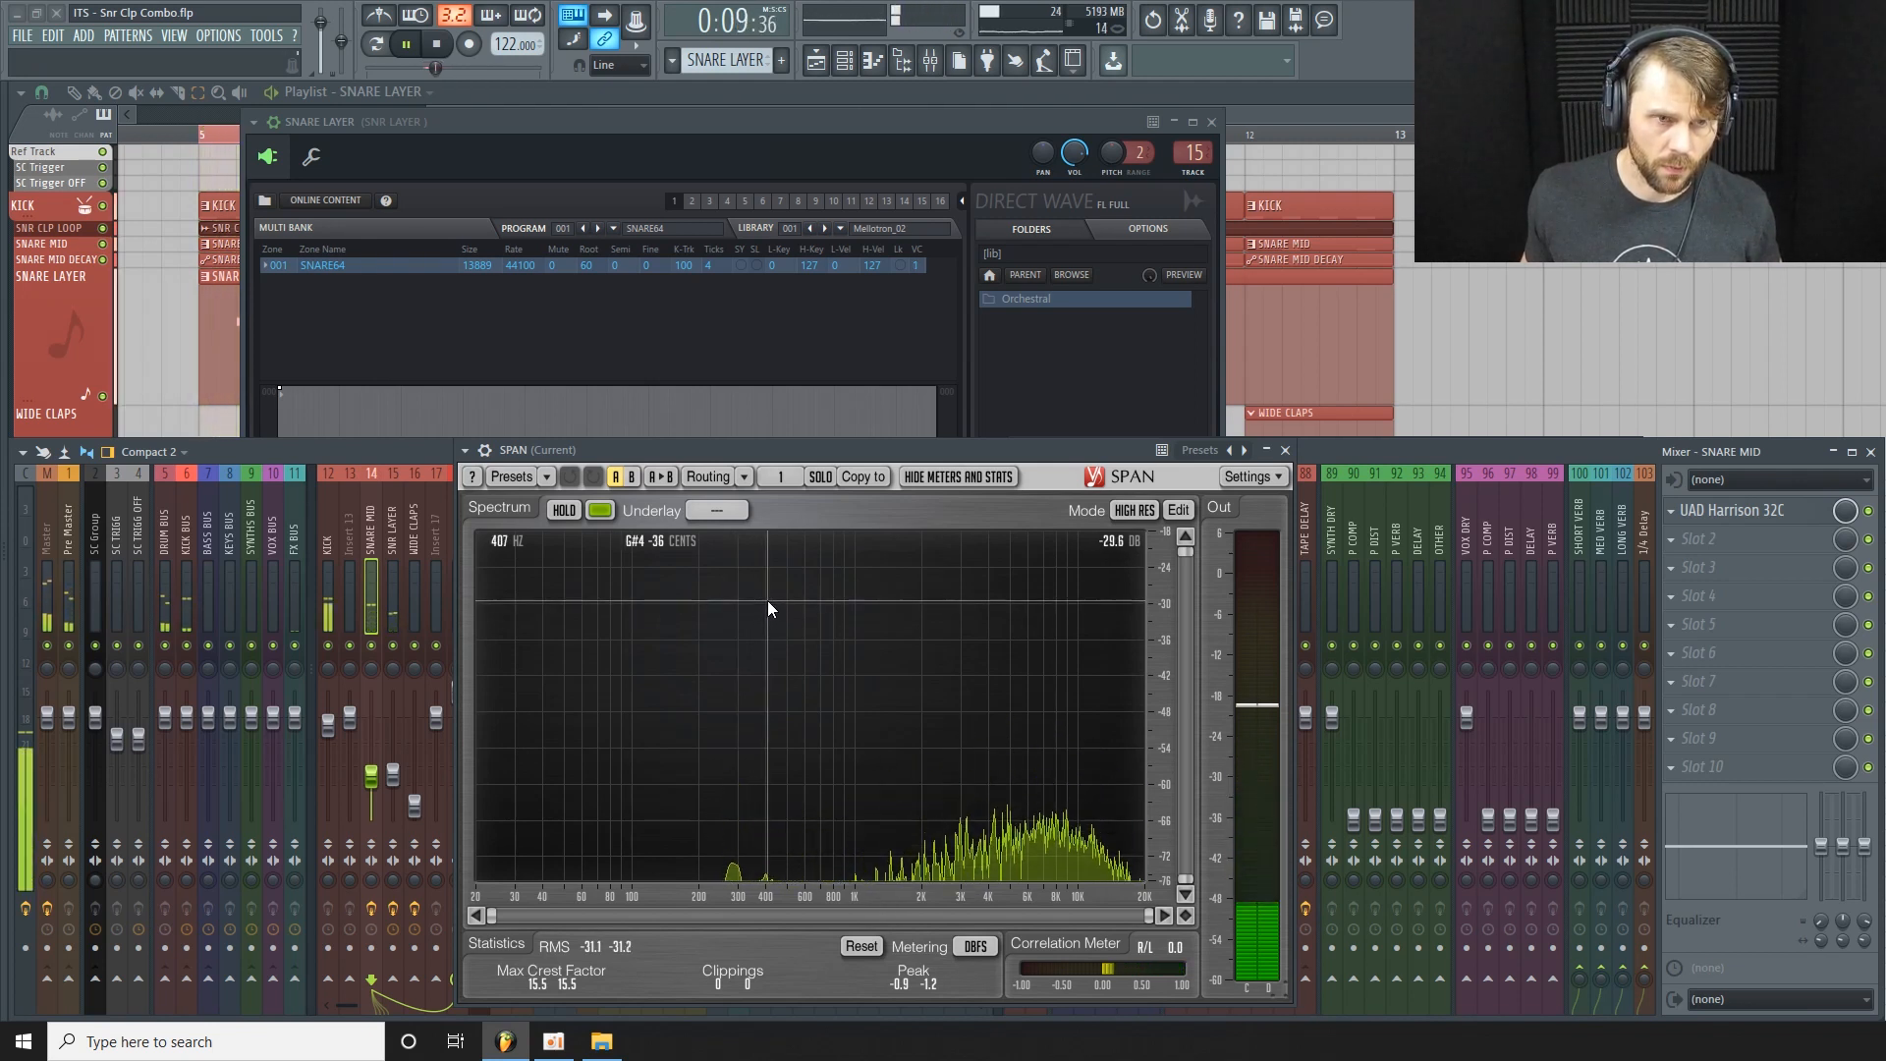
key(space)
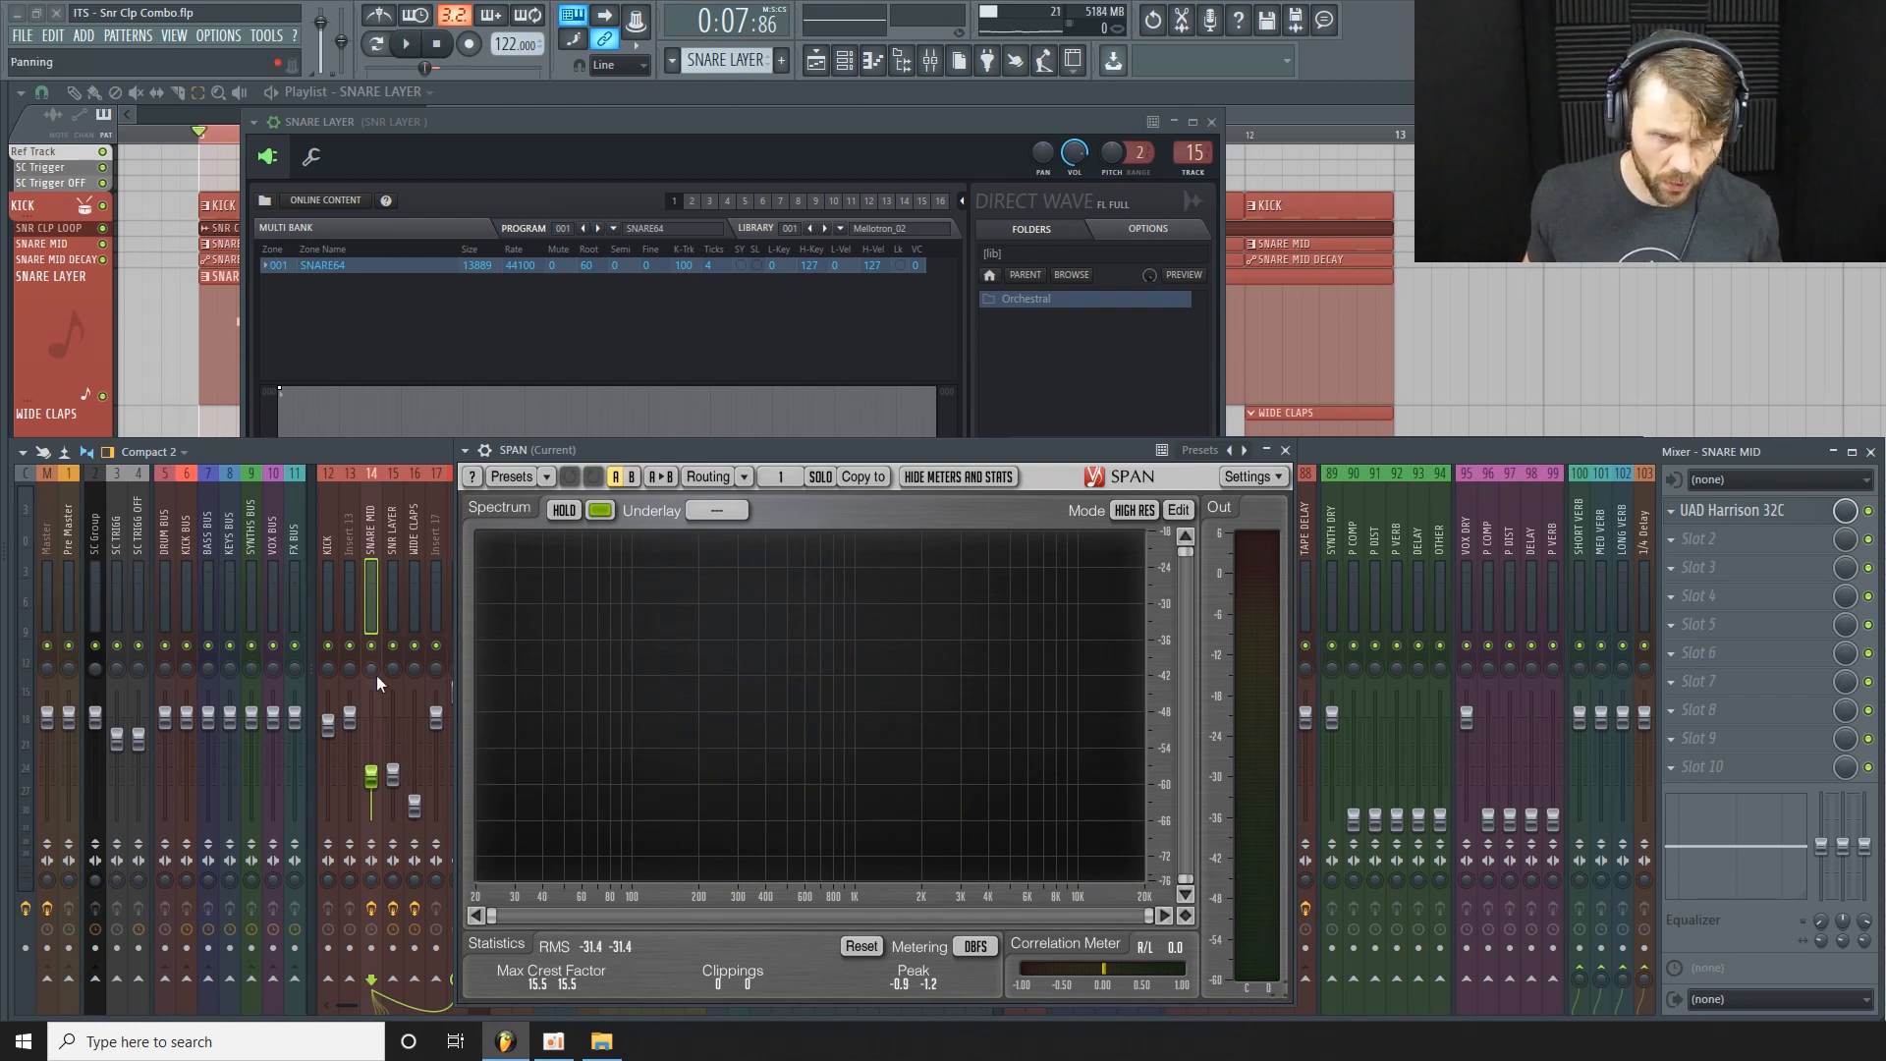
Reopen the SNR LAYER track's parametric EQ beside SPAN and audition the loop to examine the layer's spectrum.
click(393, 543)
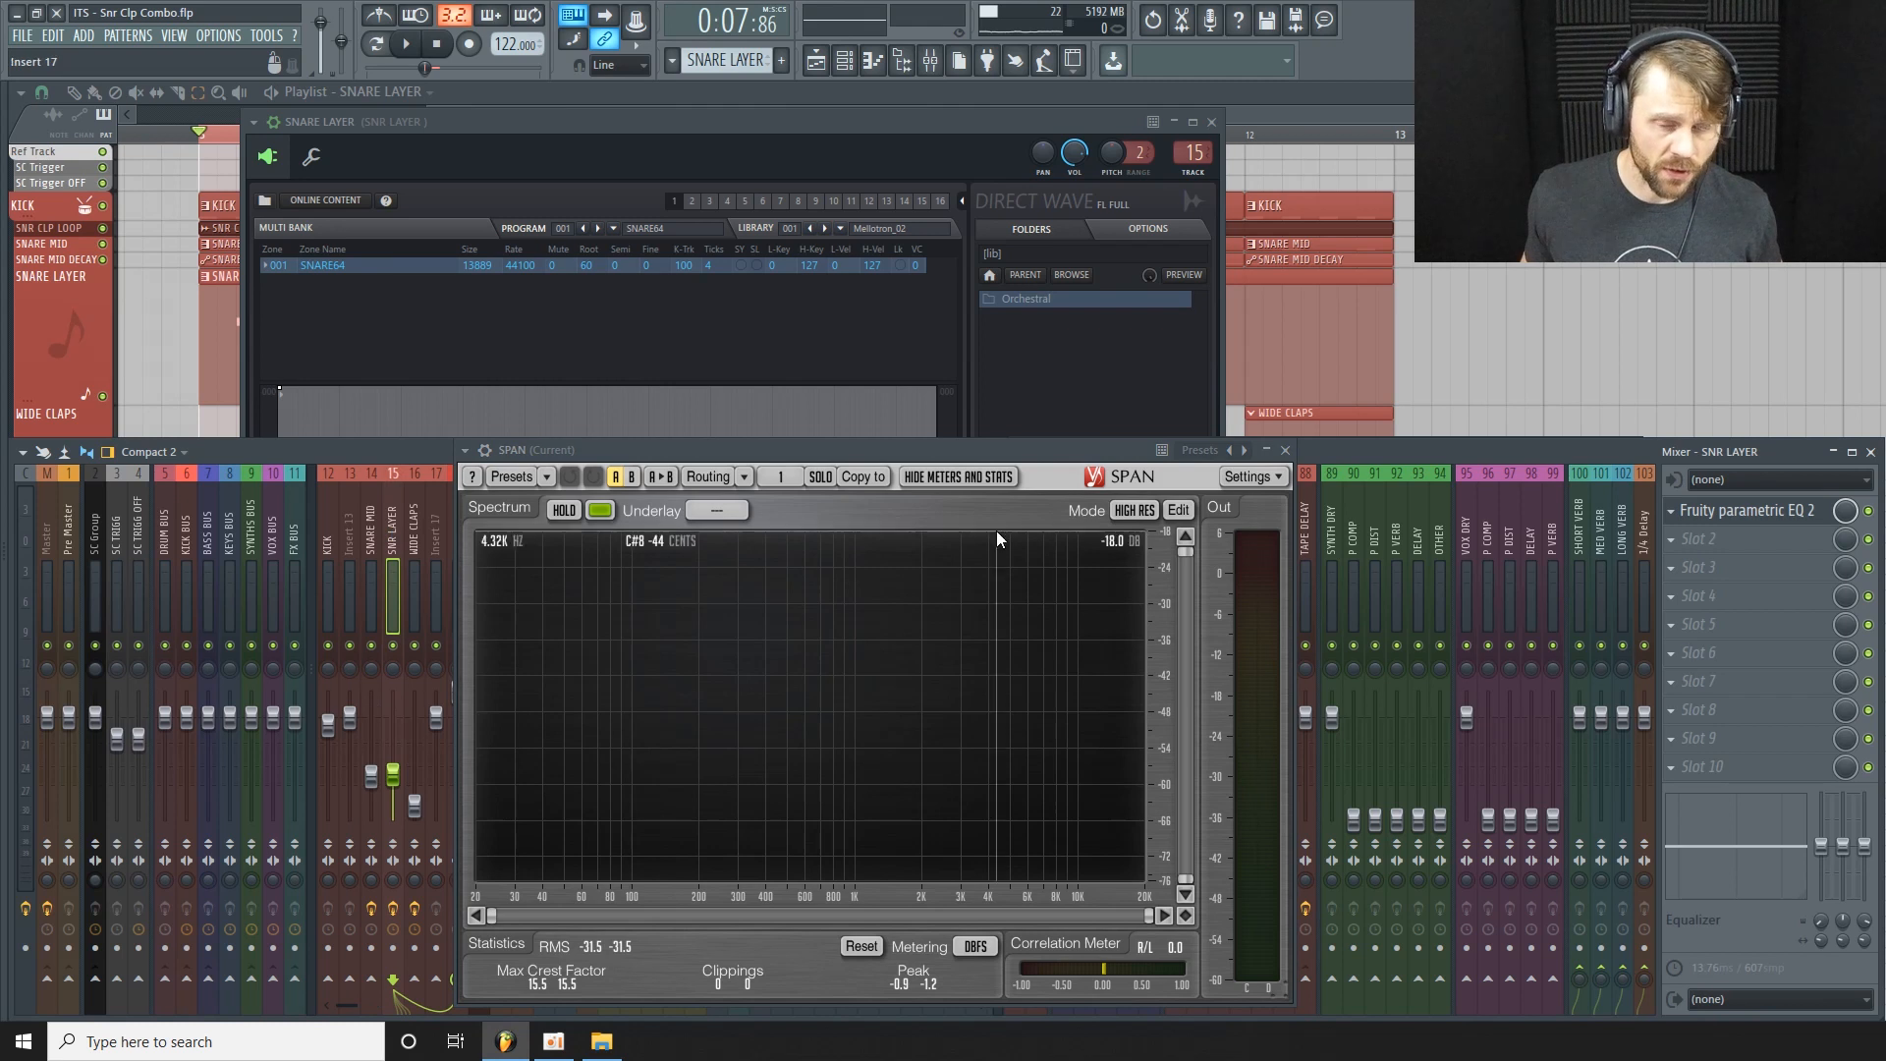
click(1768, 513)
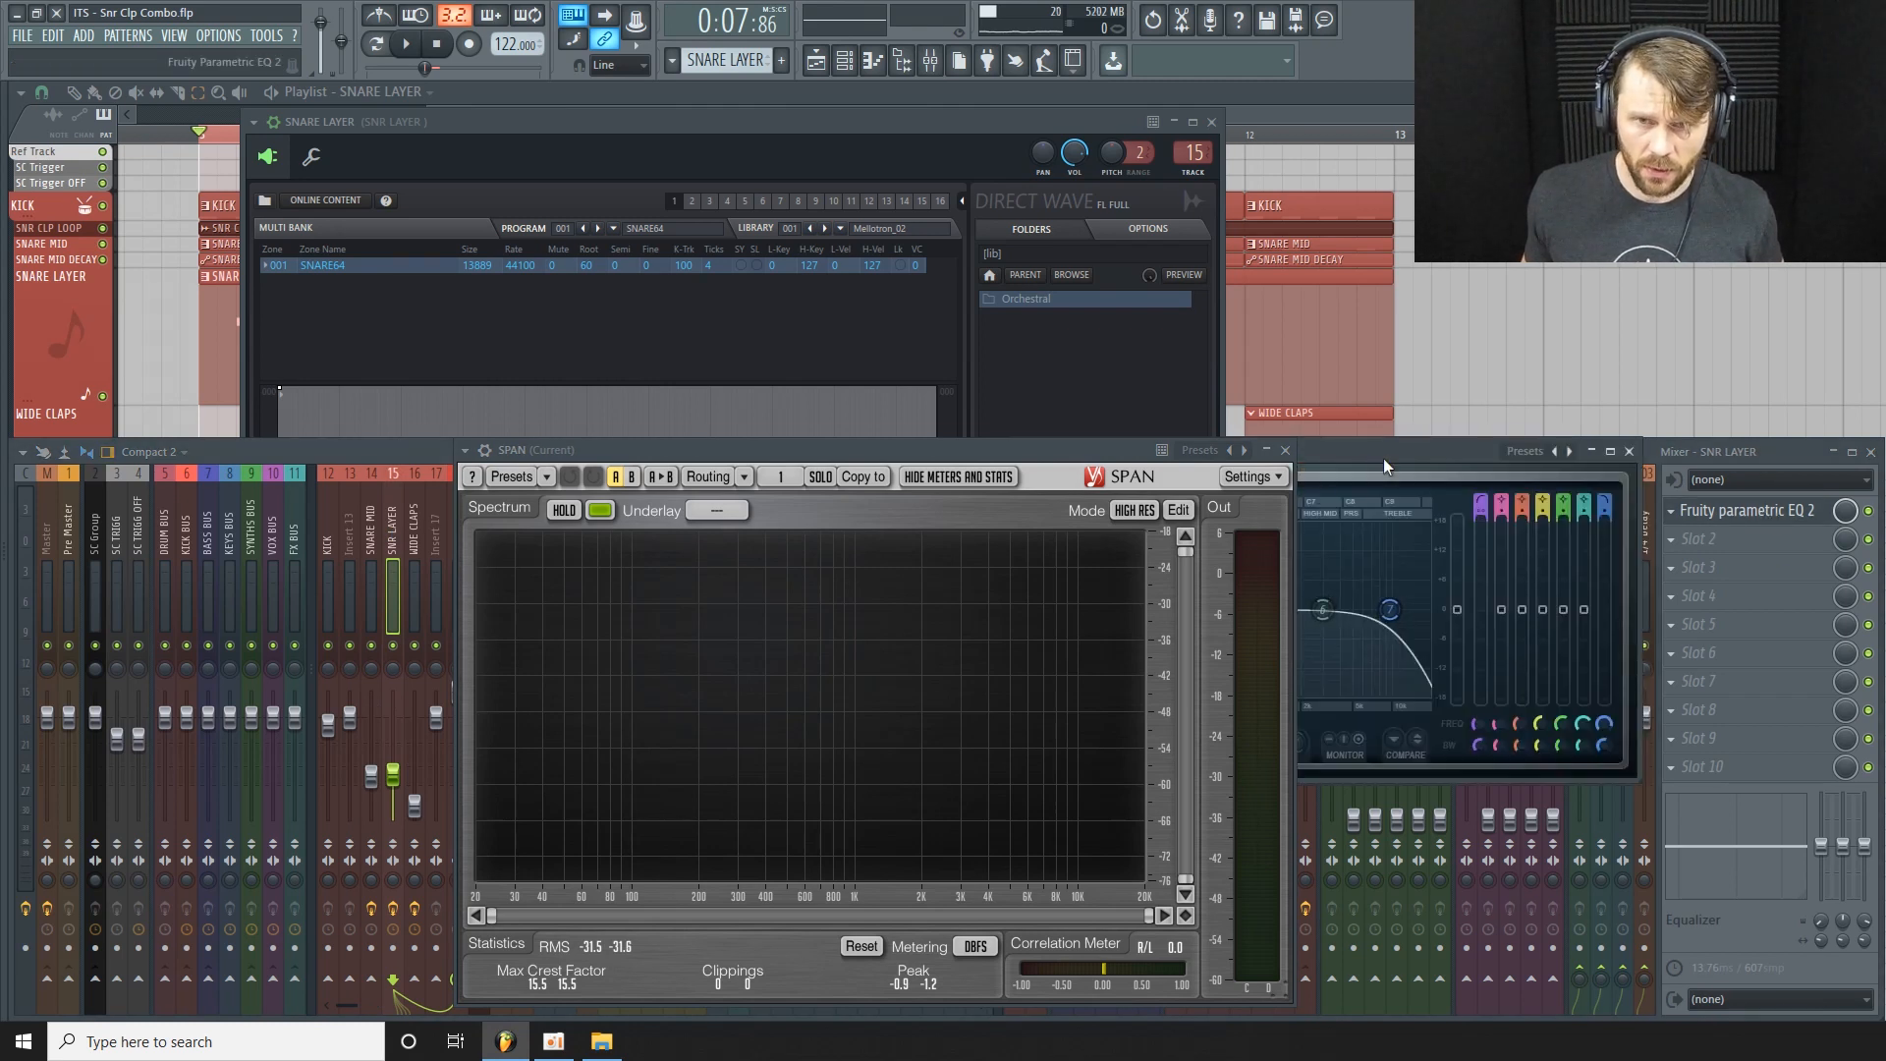
drag(1383, 457, 1426, 442)
drag(1038, 449, 776, 463)
drag(1336, 441, 1377, 439)
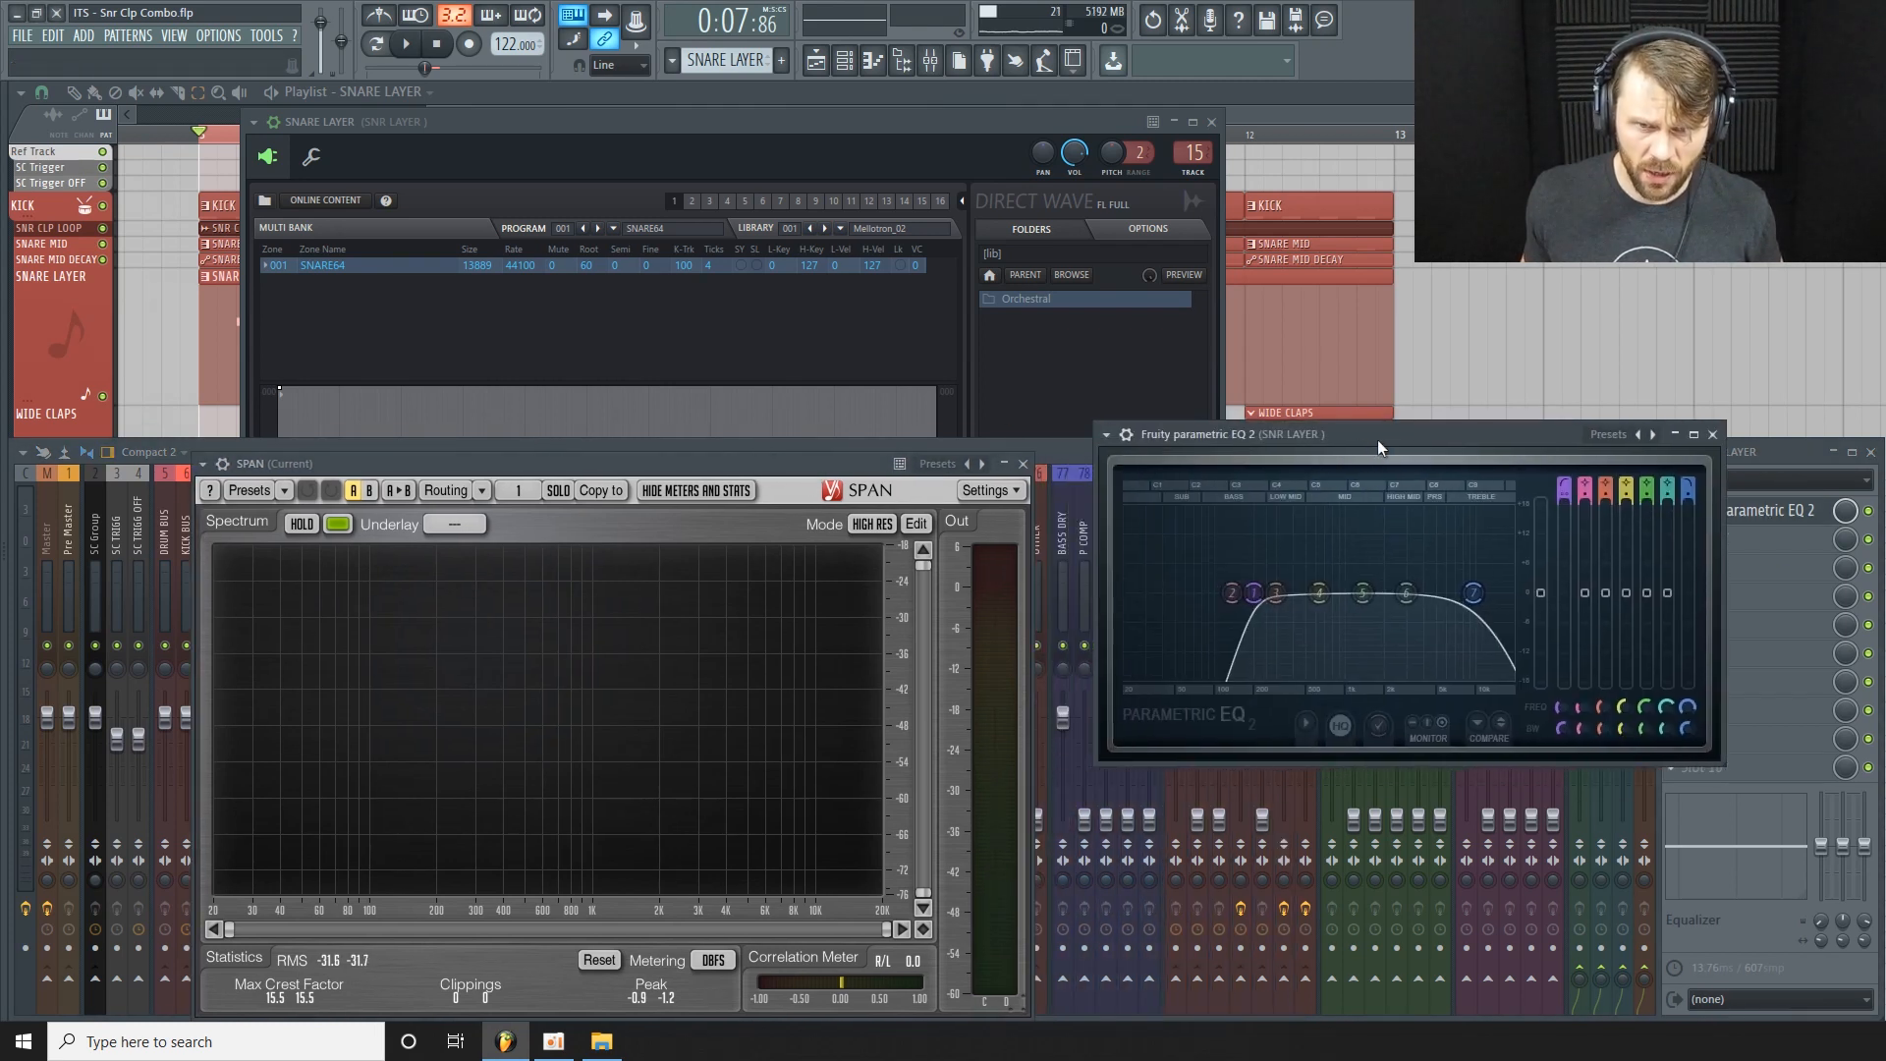
key(space)
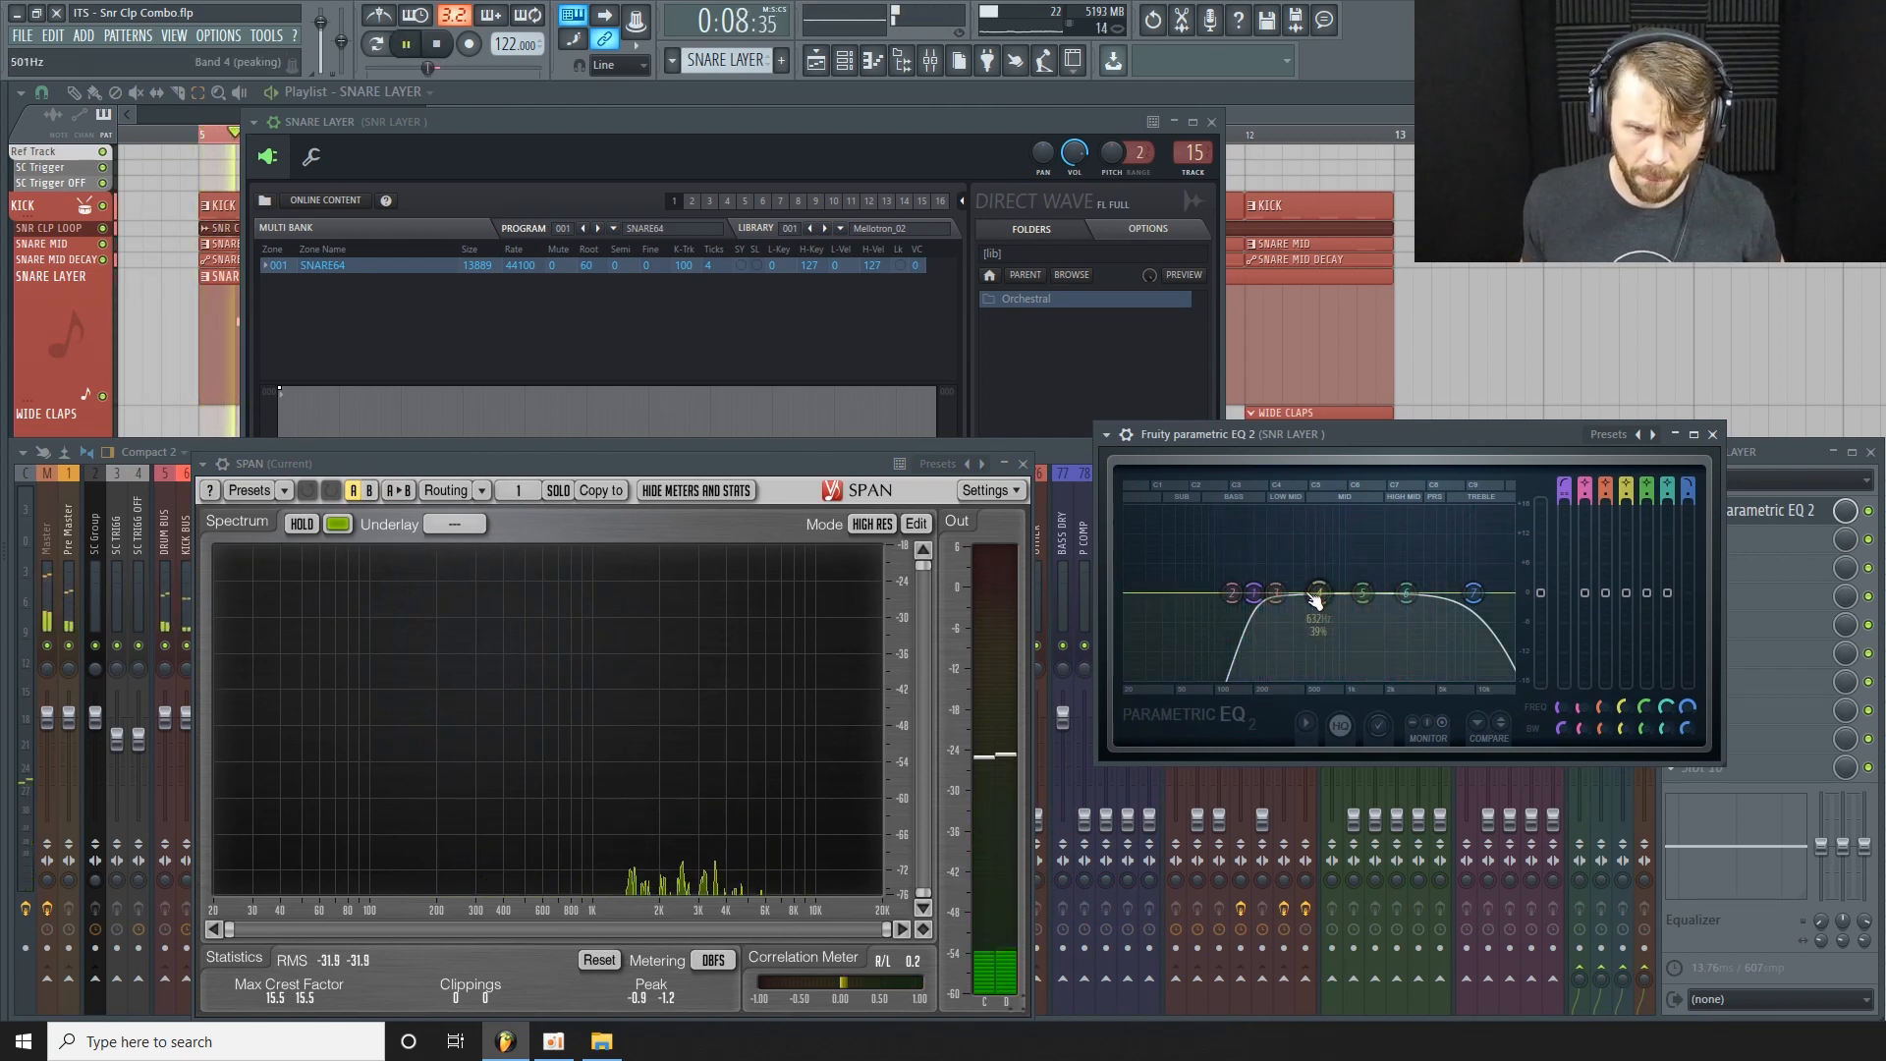
key(space)
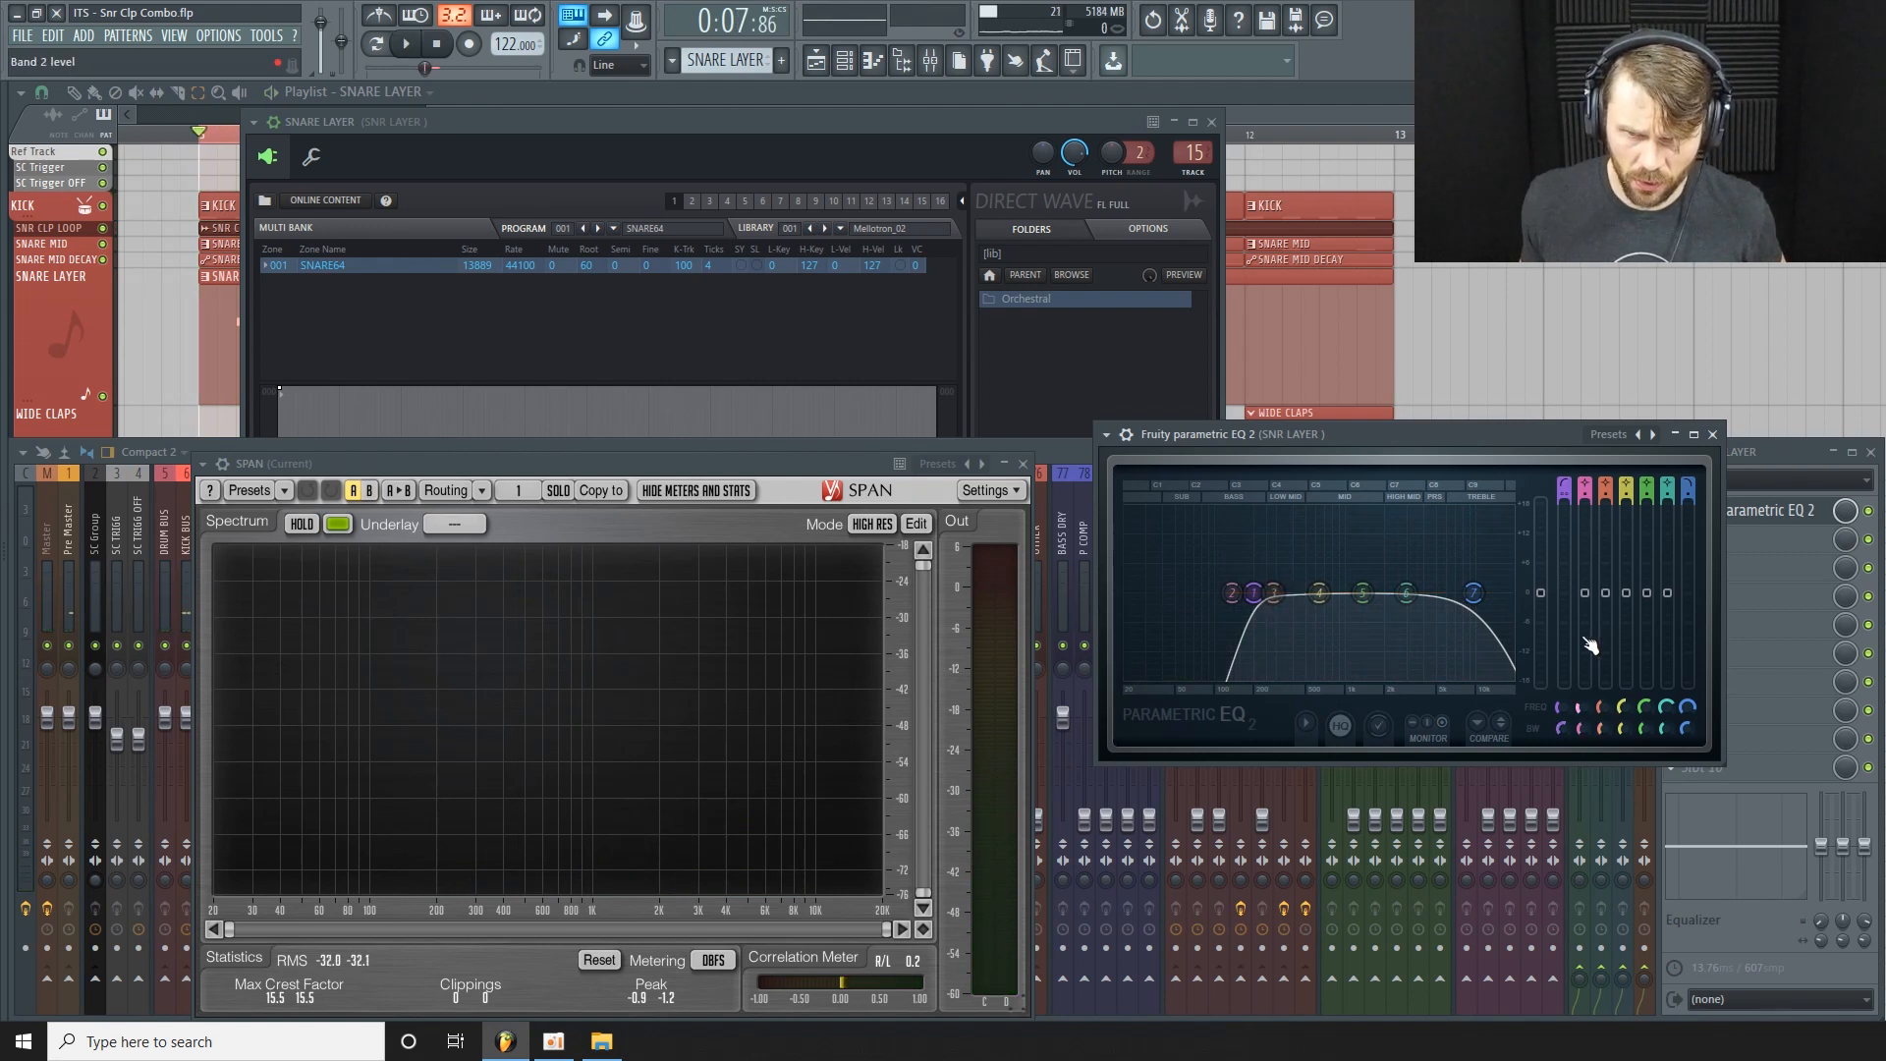
Cut EQ band 3 moderately and narrow its bandwidth to form a tight dip just above the high-pass cutoff.
drag(1607, 597, 1607, 604)
drag(1600, 728, 1600, 790)
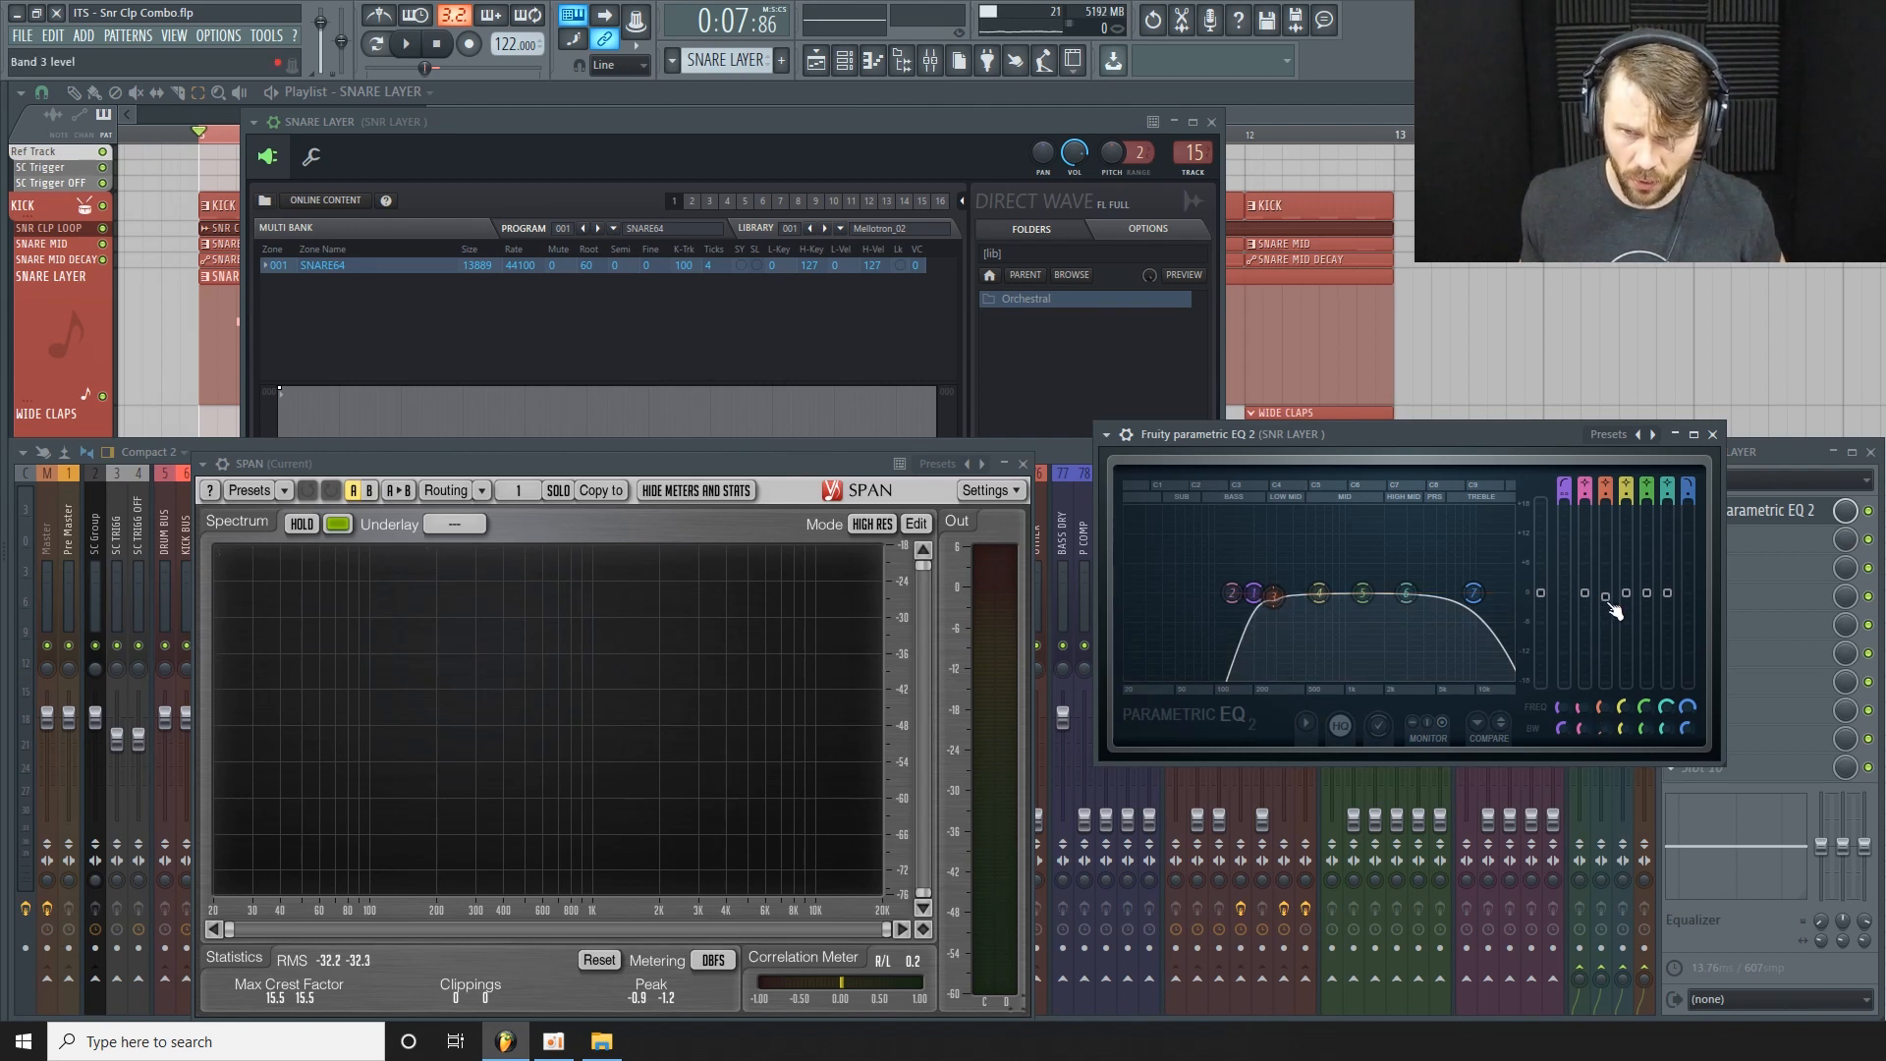
drag(1604, 593, 1605, 600)
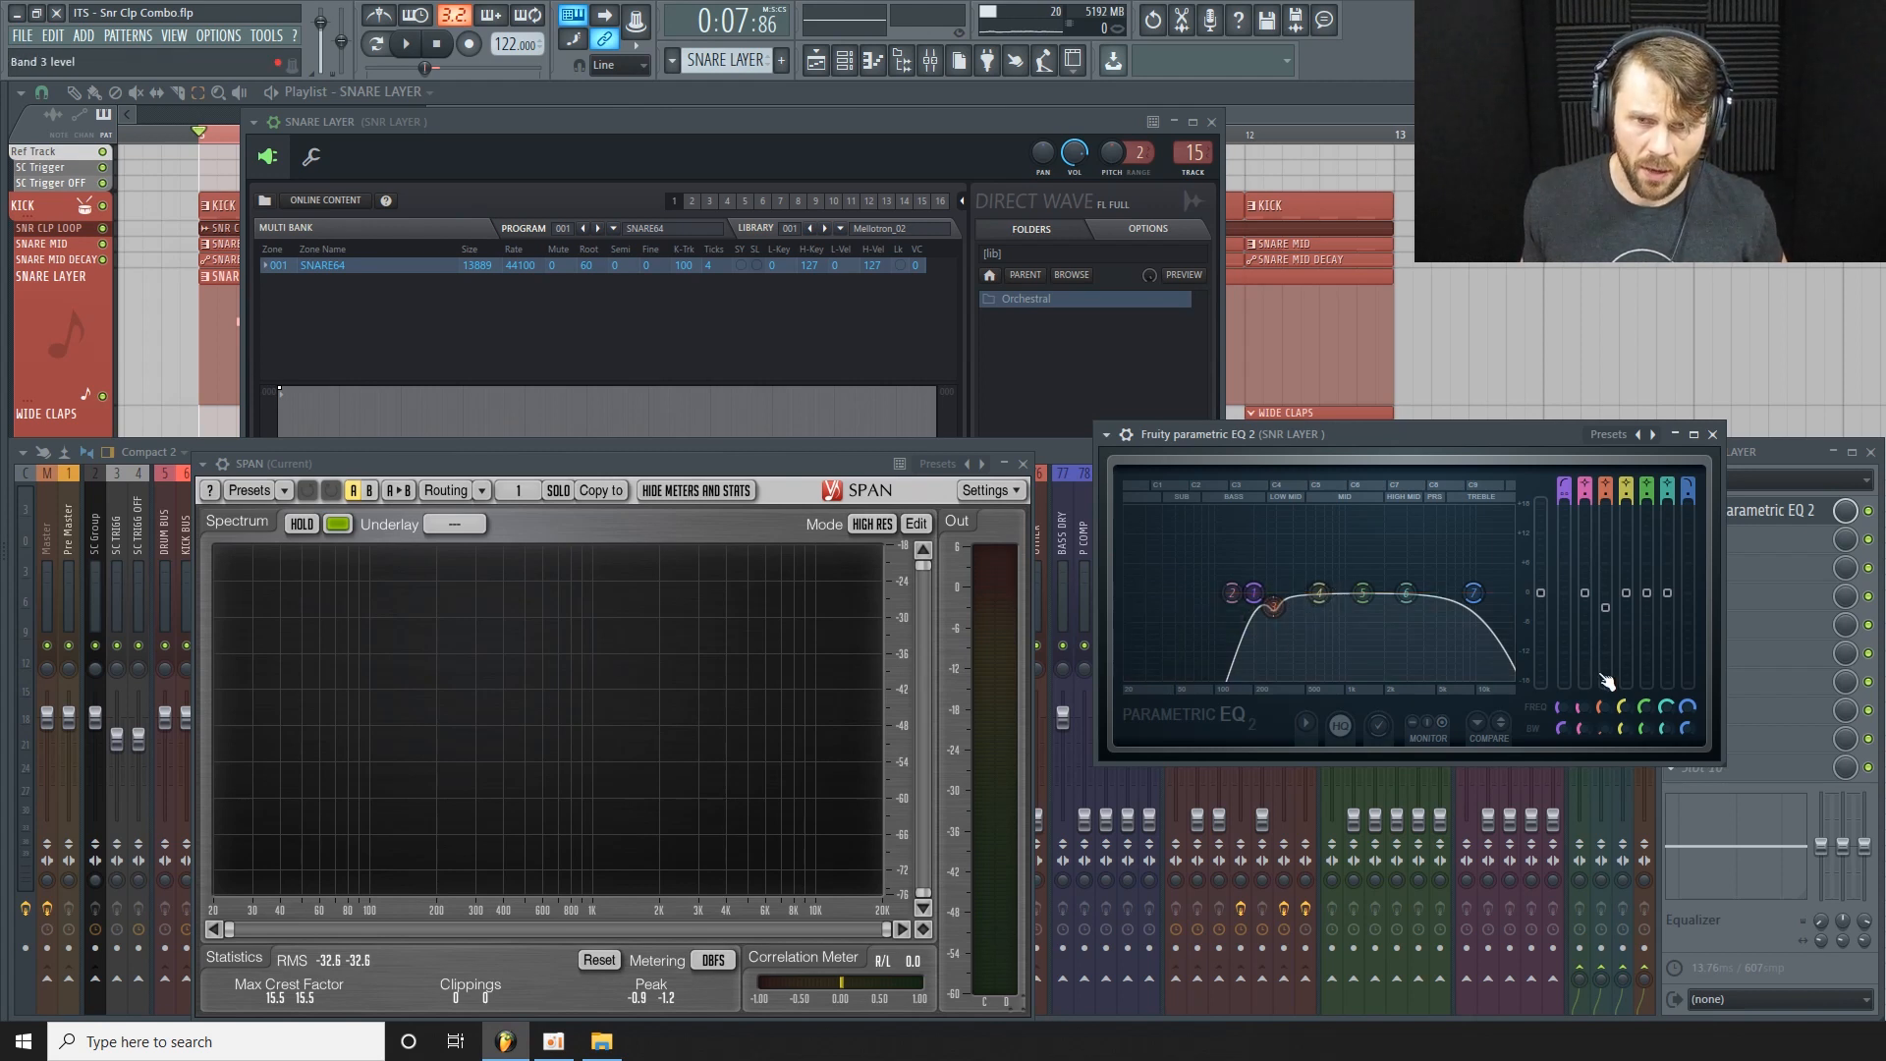
Move EQ band 4 down beside band 3 as a narrow, shallow cut, and audition the loop with the EQ window moved off the mixer.
drag(1626, 592, 1626, 577)
drag(1625, 729, 1623, 710)
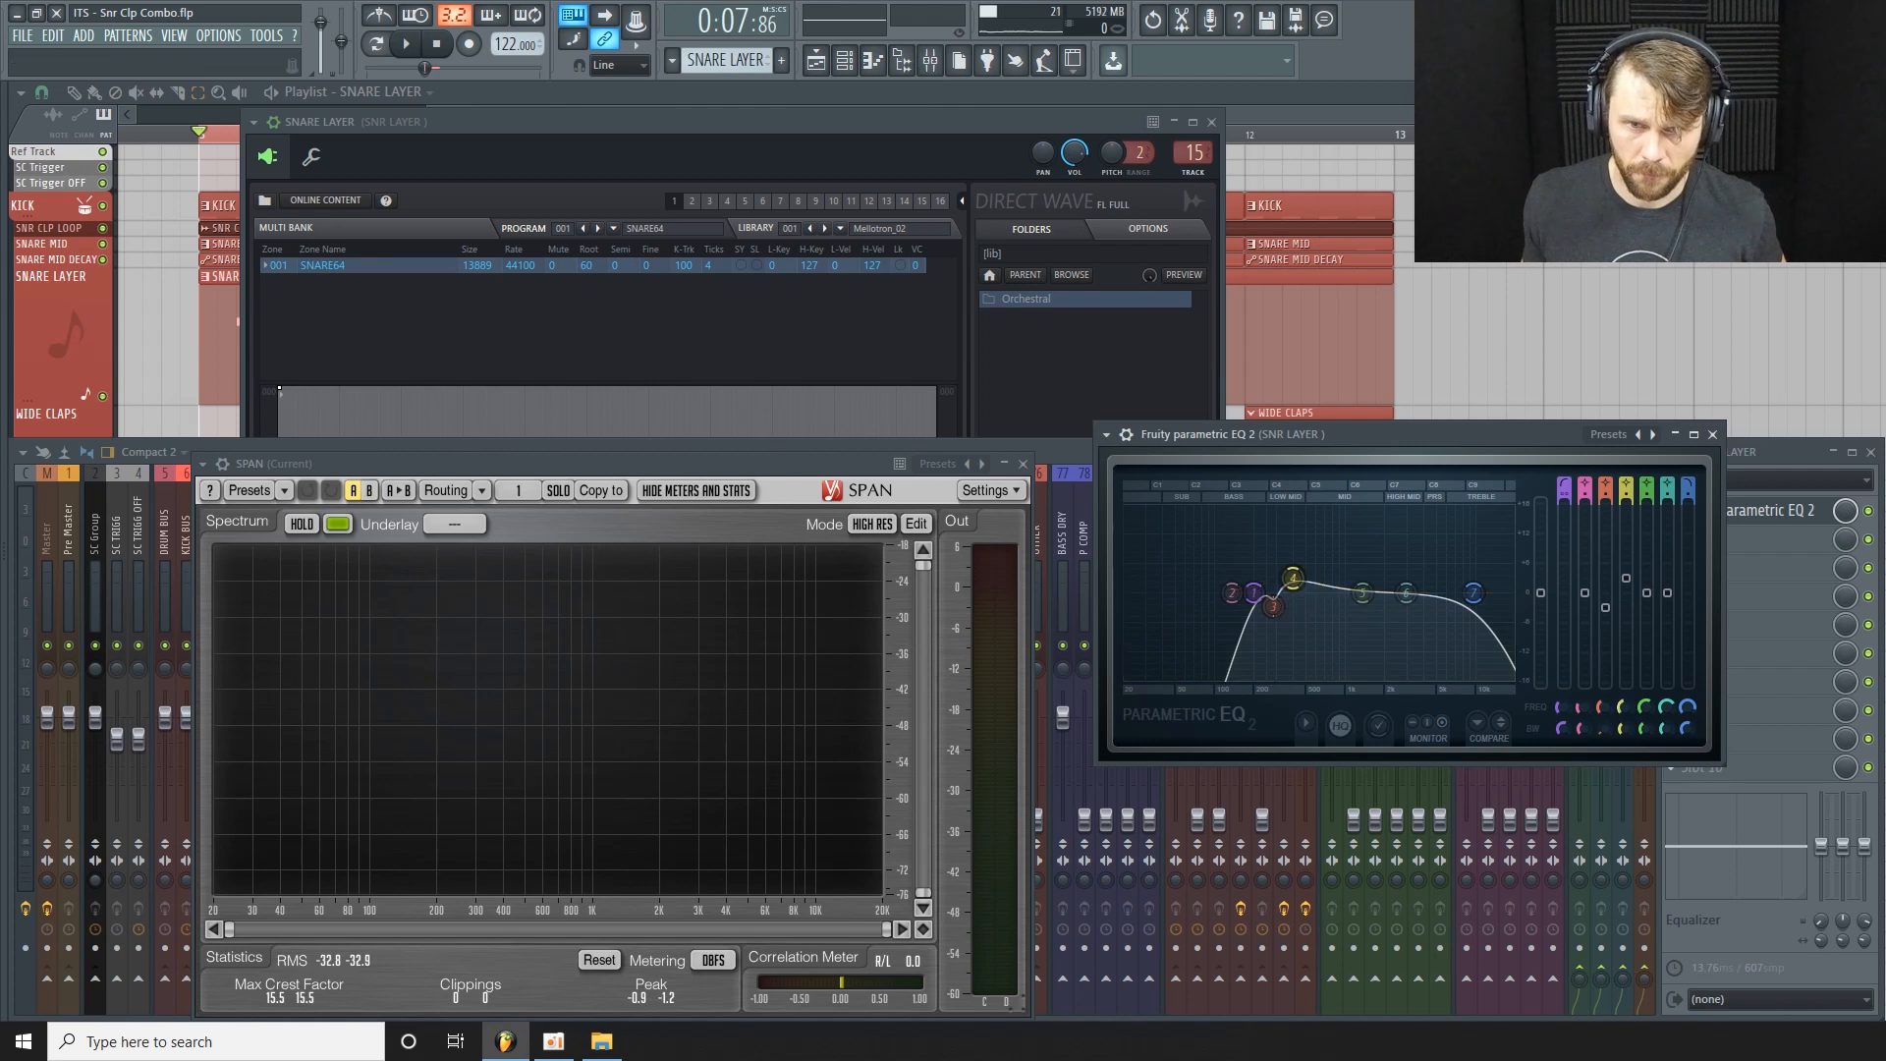
drag(1627, 580, 1627, 602)
drag(1623, 728, 1623, 756)
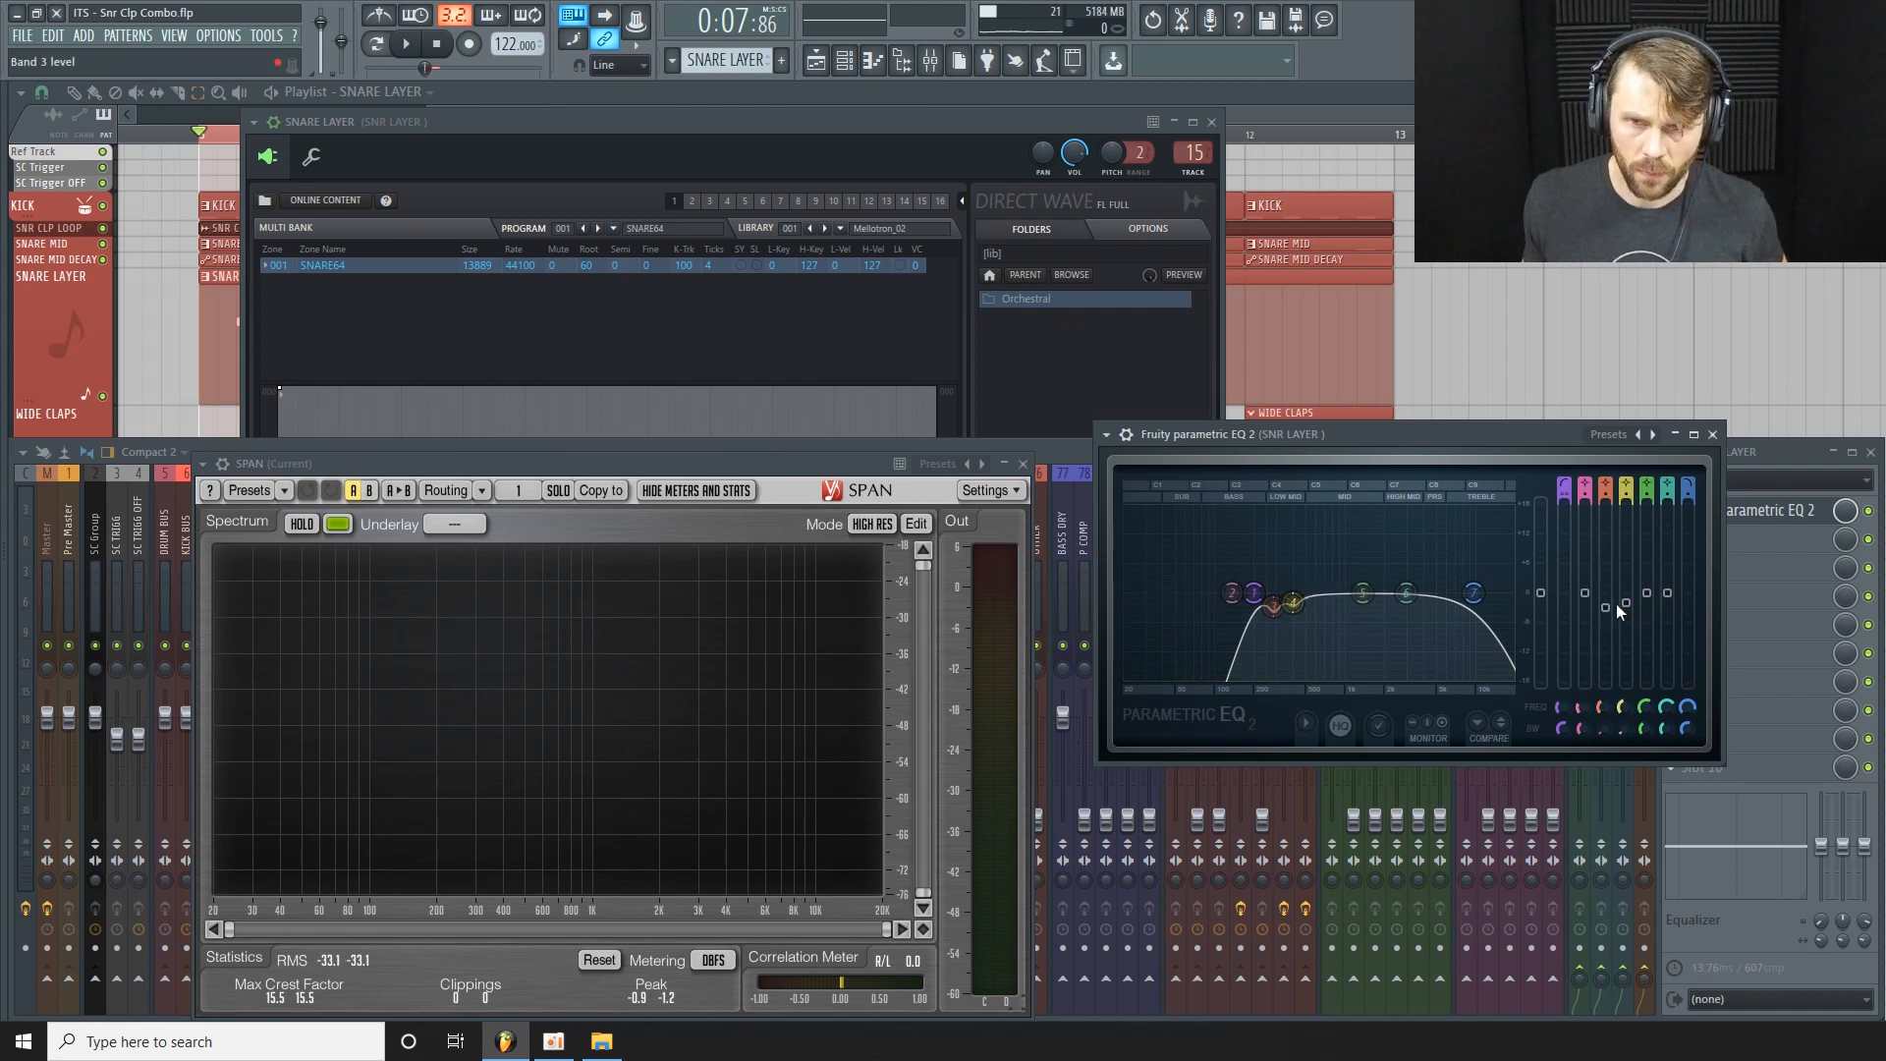
key(space)
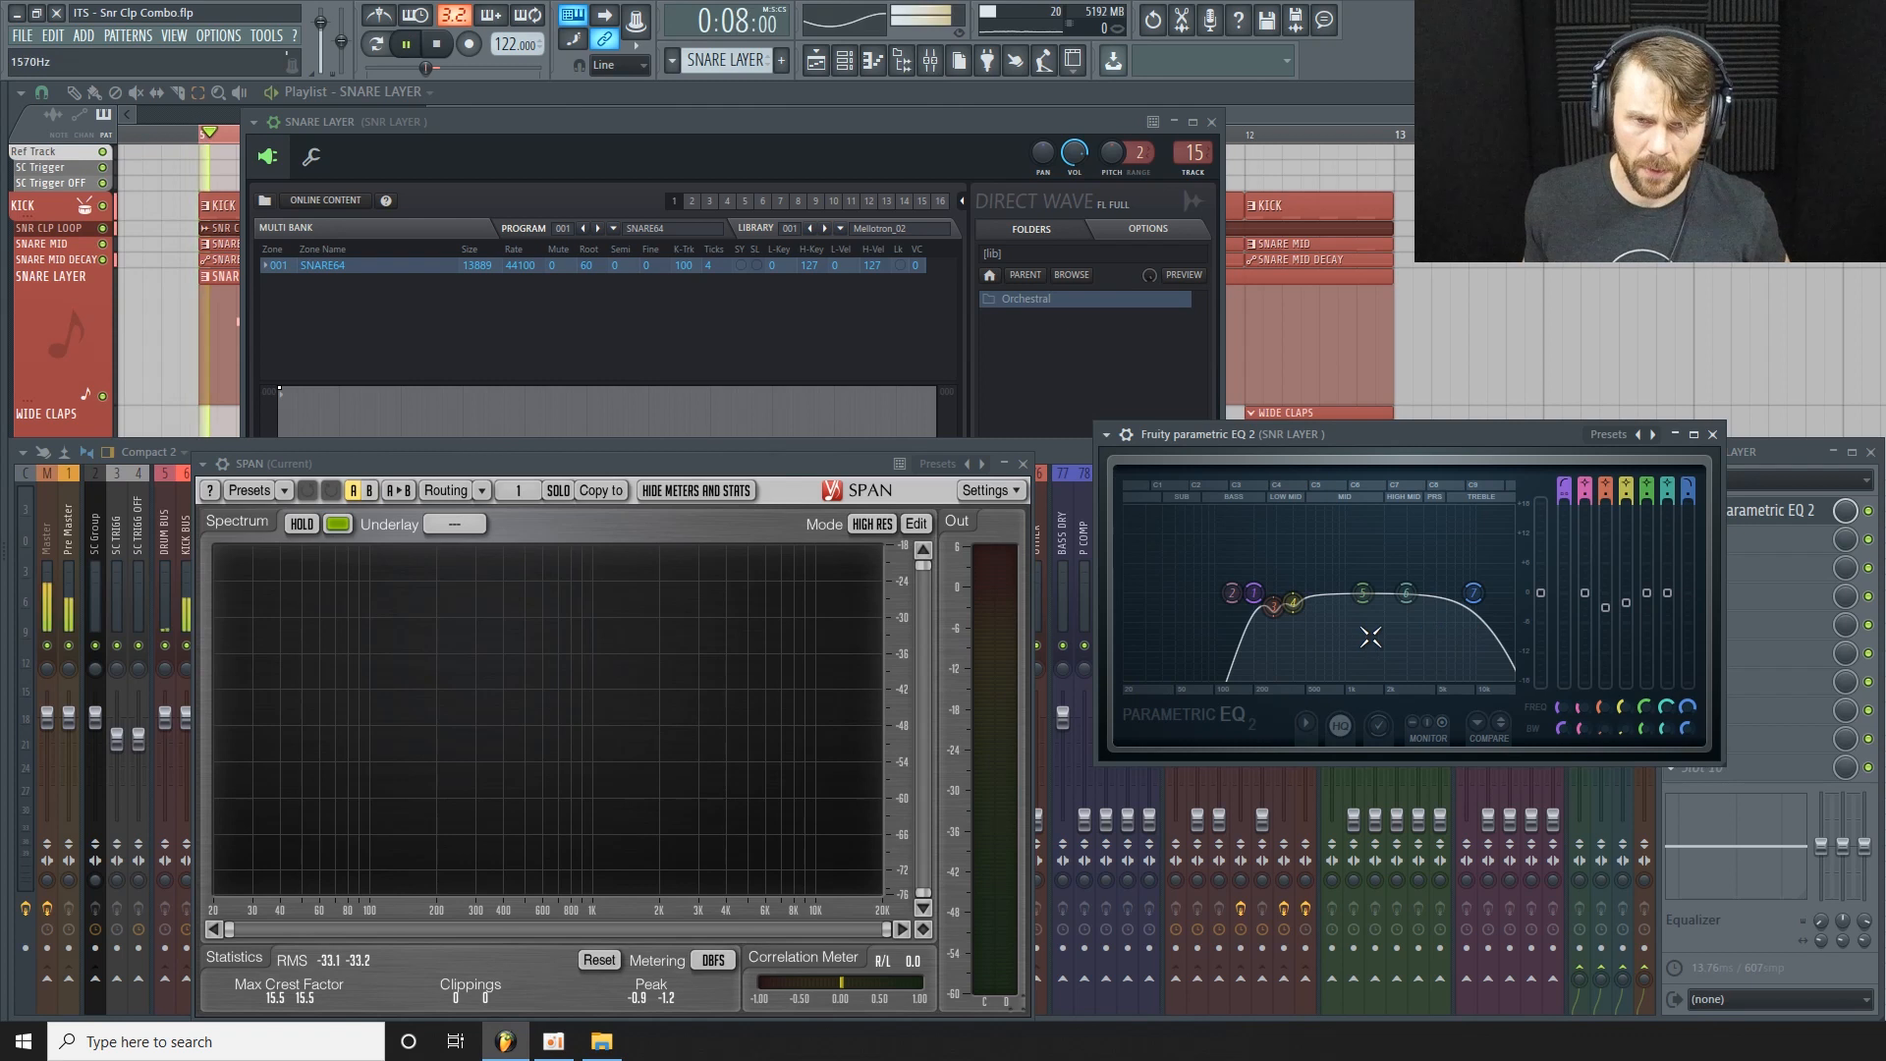
drag(1484, 438, 1377, 298)
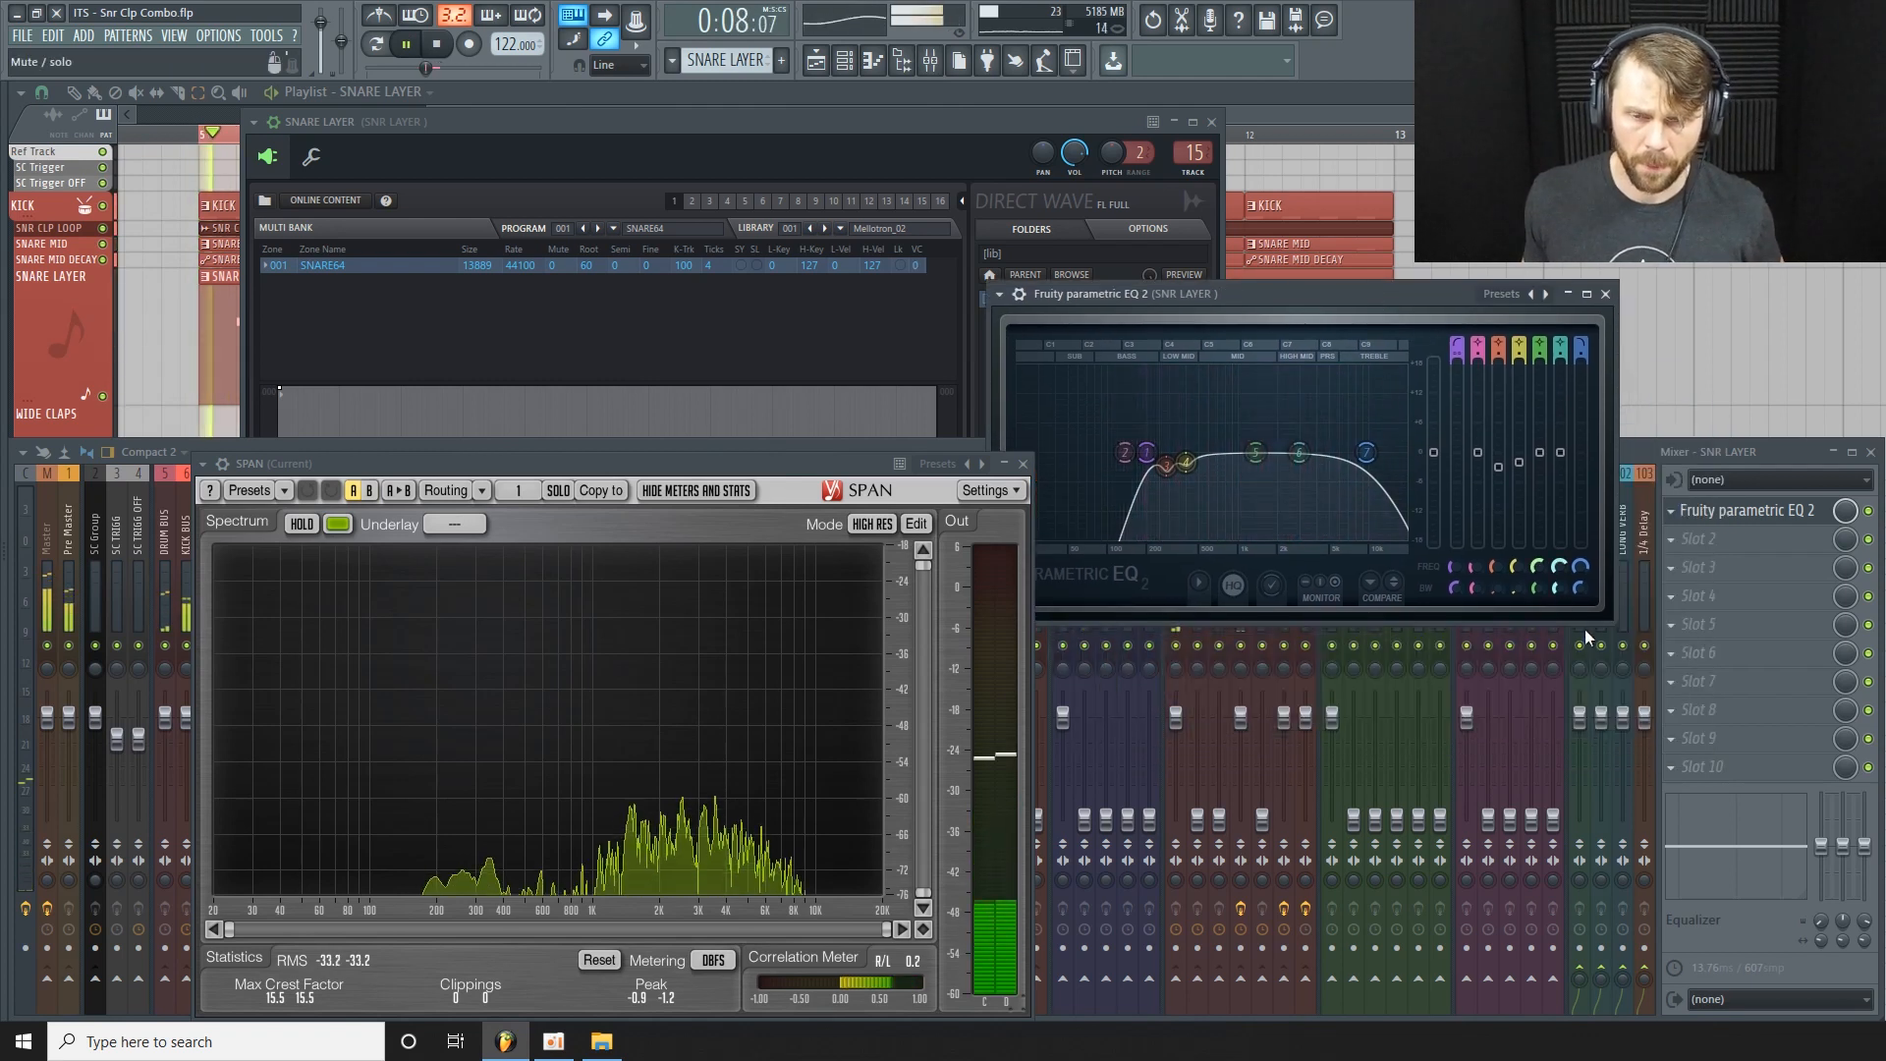
Audition the loop with the SNR LAYER parametric EQ toggled for comparison, close the EQ, and stop playback.
click(1869, 512)
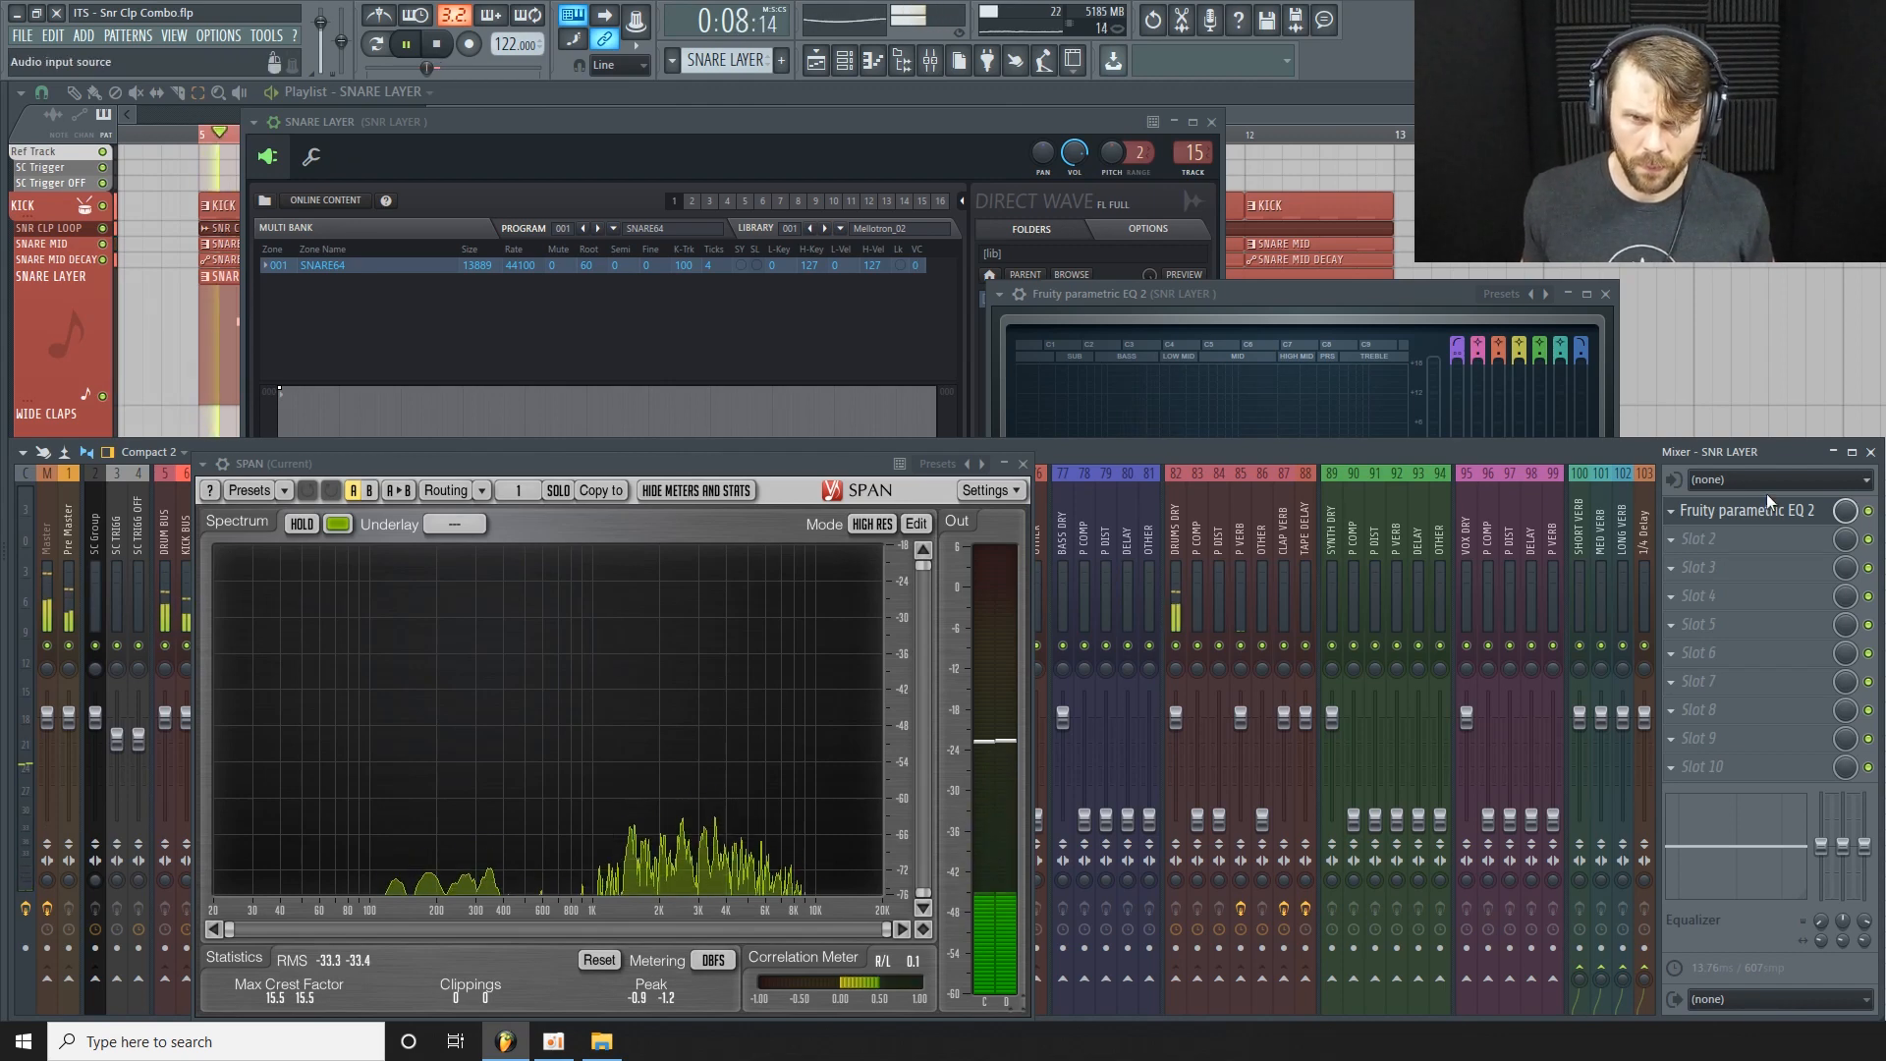
click(1375, 313)
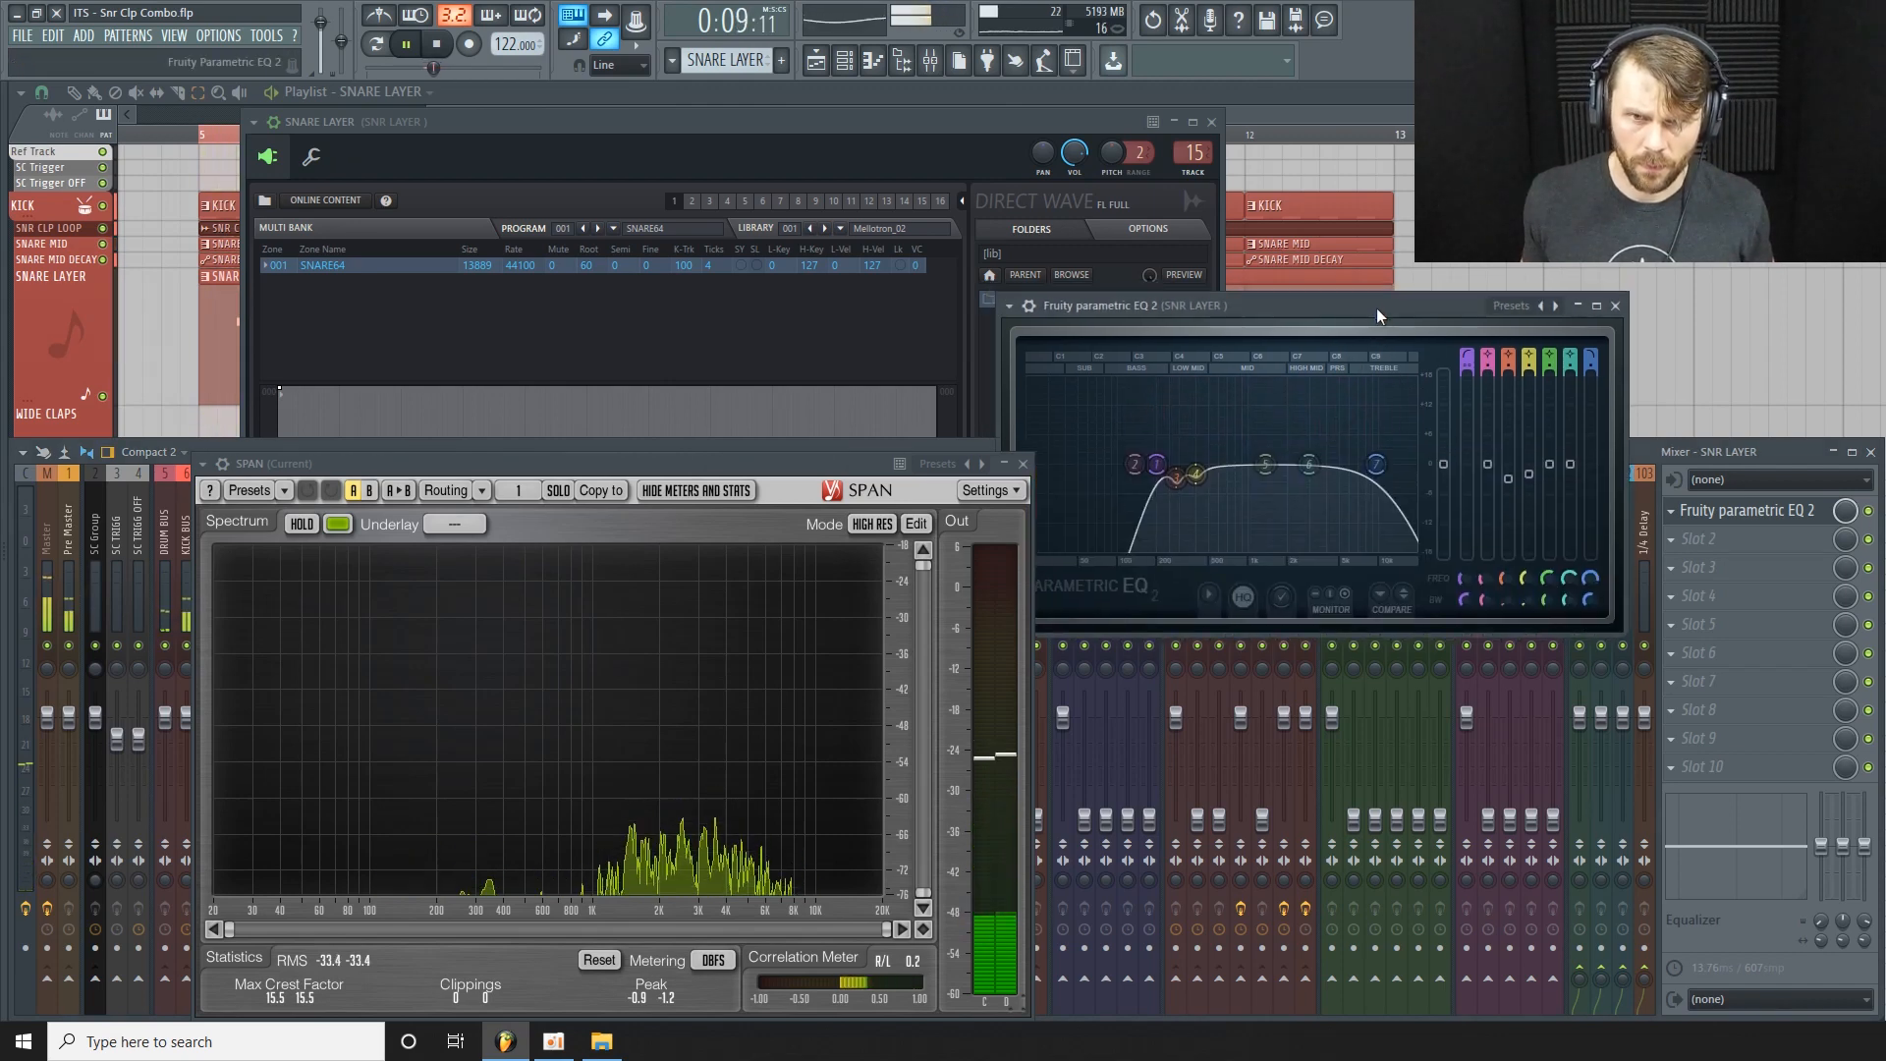
click(1605, 294)
key(space)
Open Ozone Imager from the Current mixer track, close SPAN, and examine the SNR LAYER track's stereo image during playback.
click(28, 560)
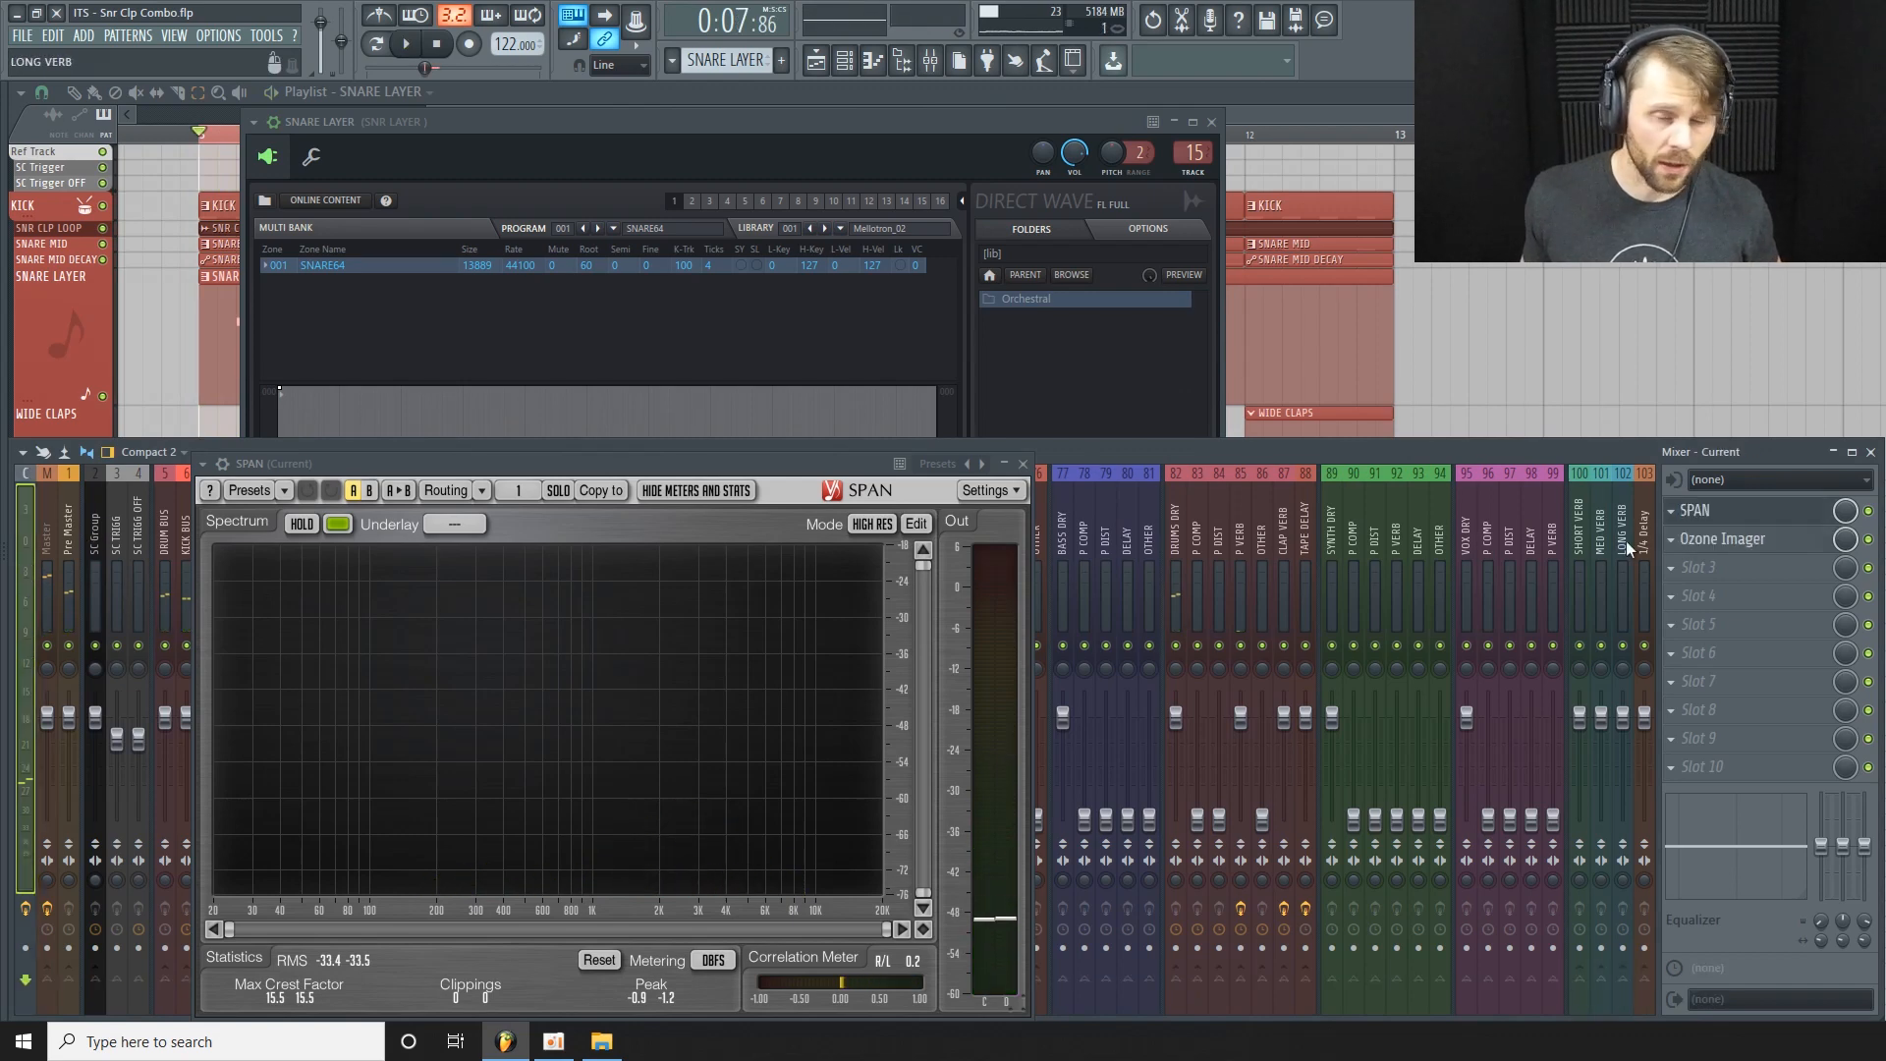
click(1774, 546)
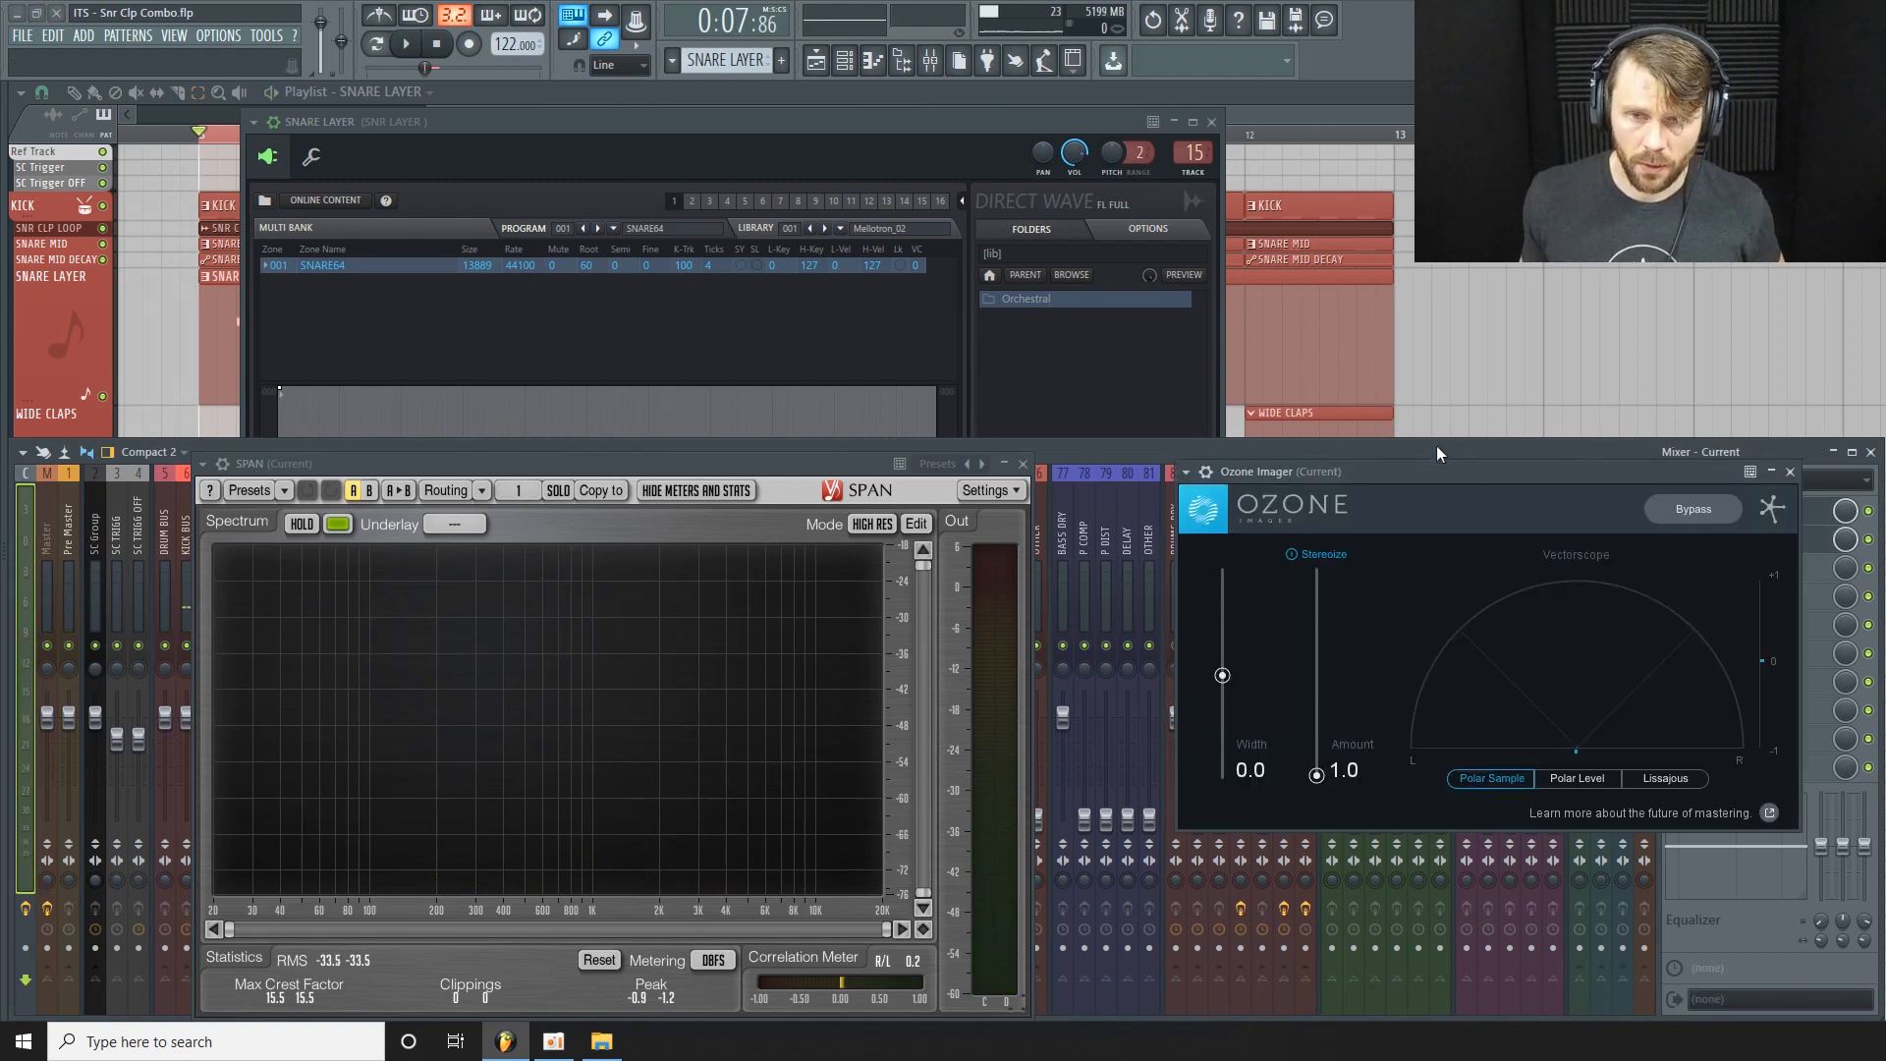
drag(1436, 468, 1391, 332)
click(1023, 464)
click(414, 544)
click(393, 550)
key(space)
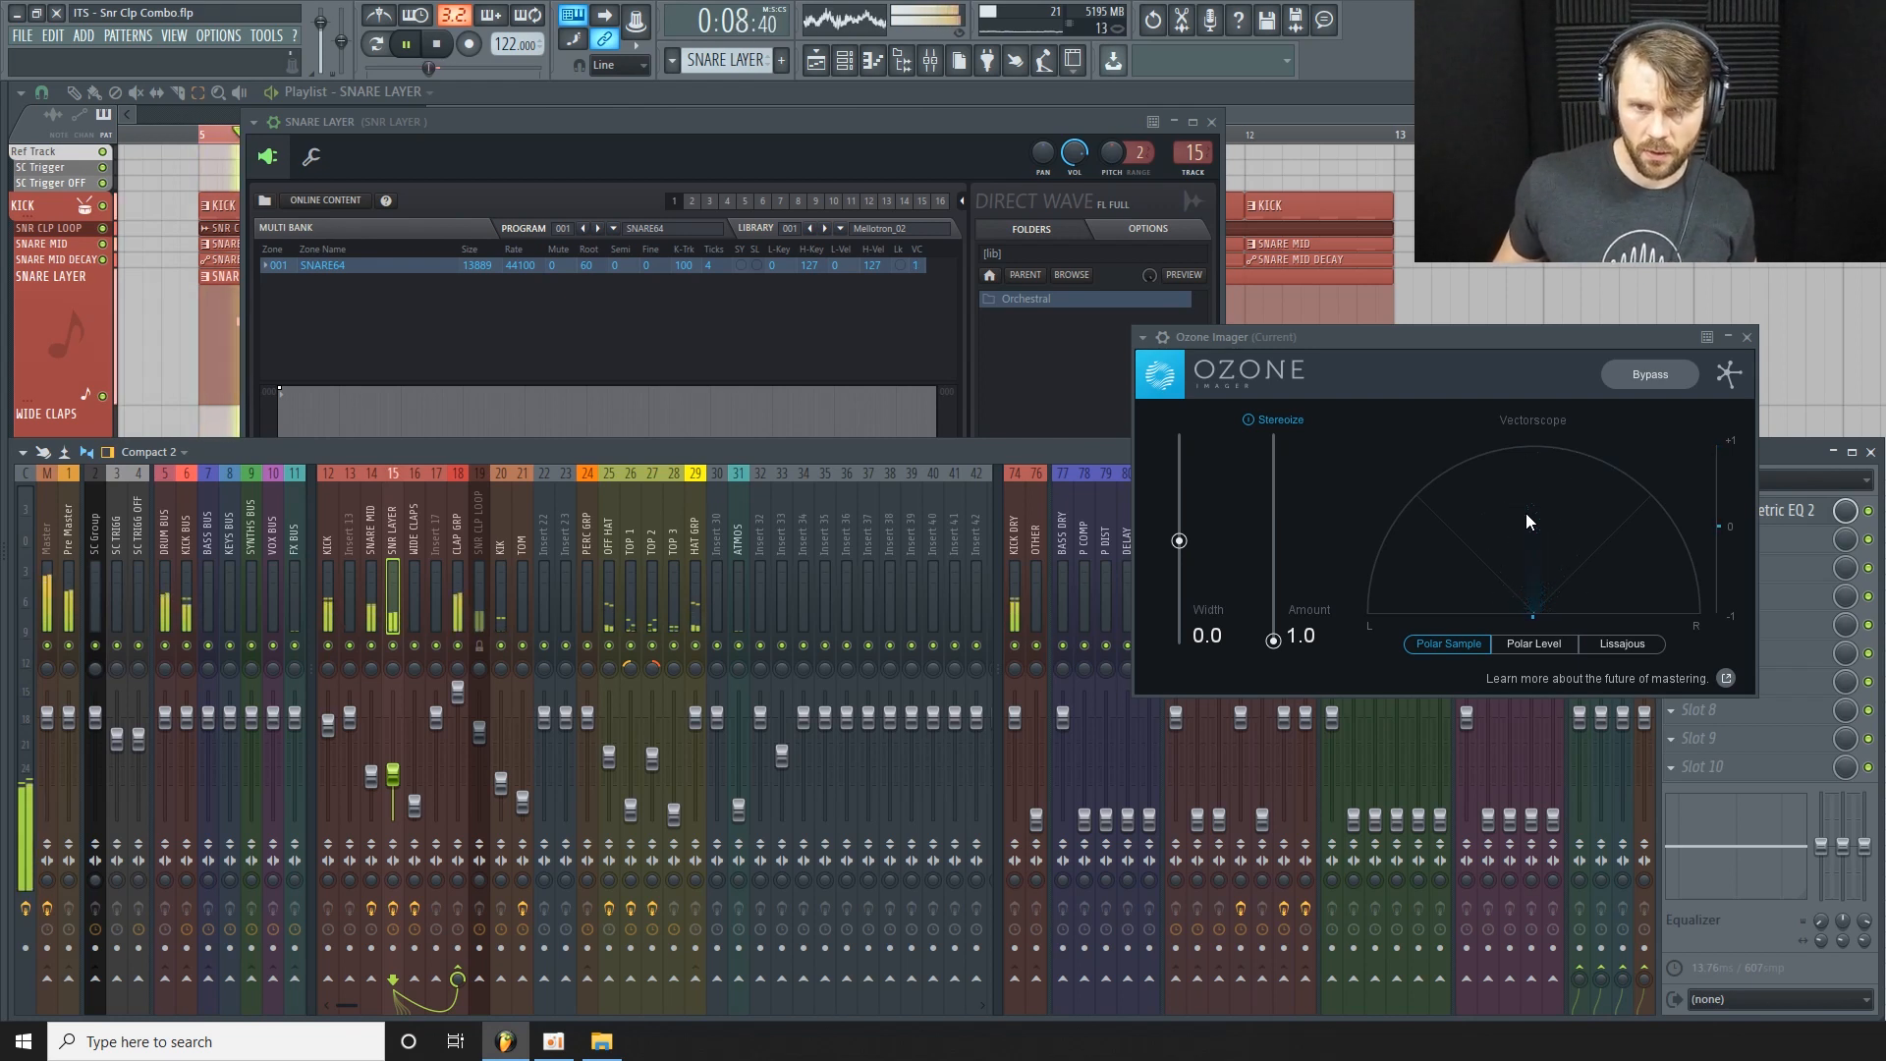
key(space)
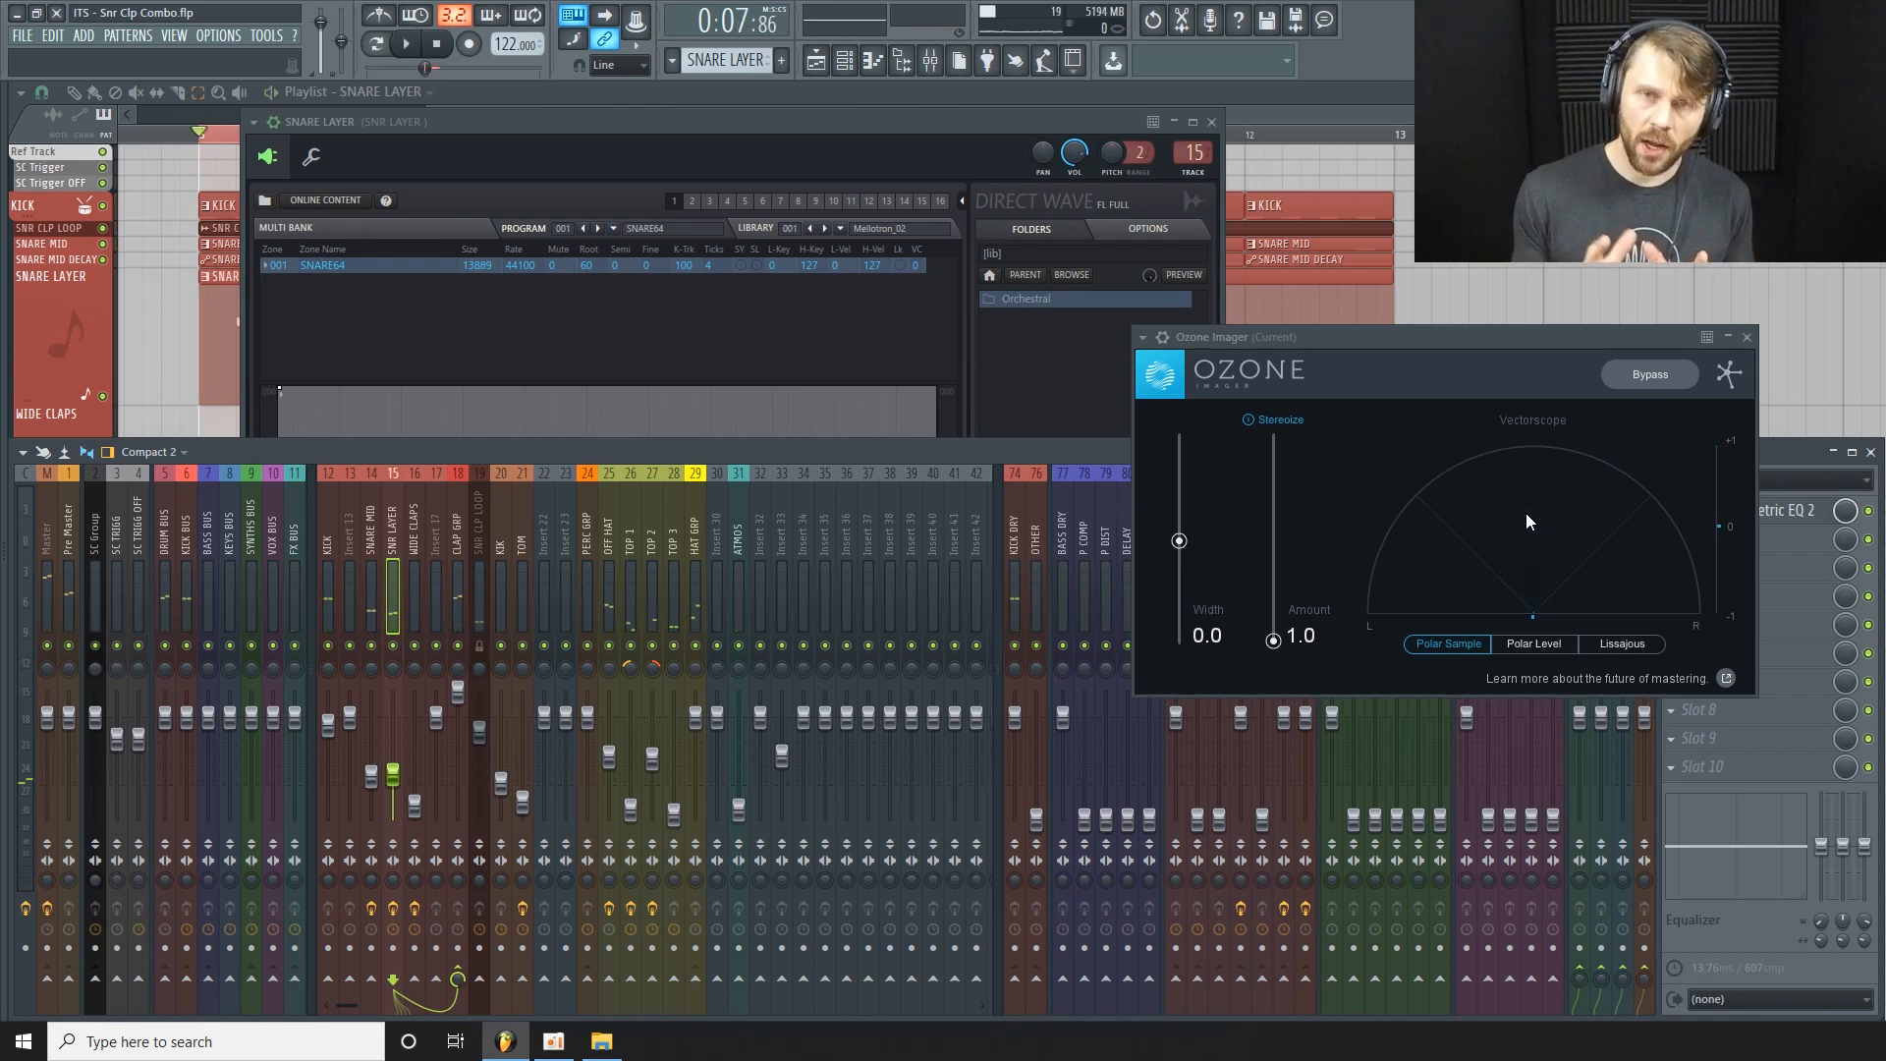
drag(1511, 338, 1502, 420)
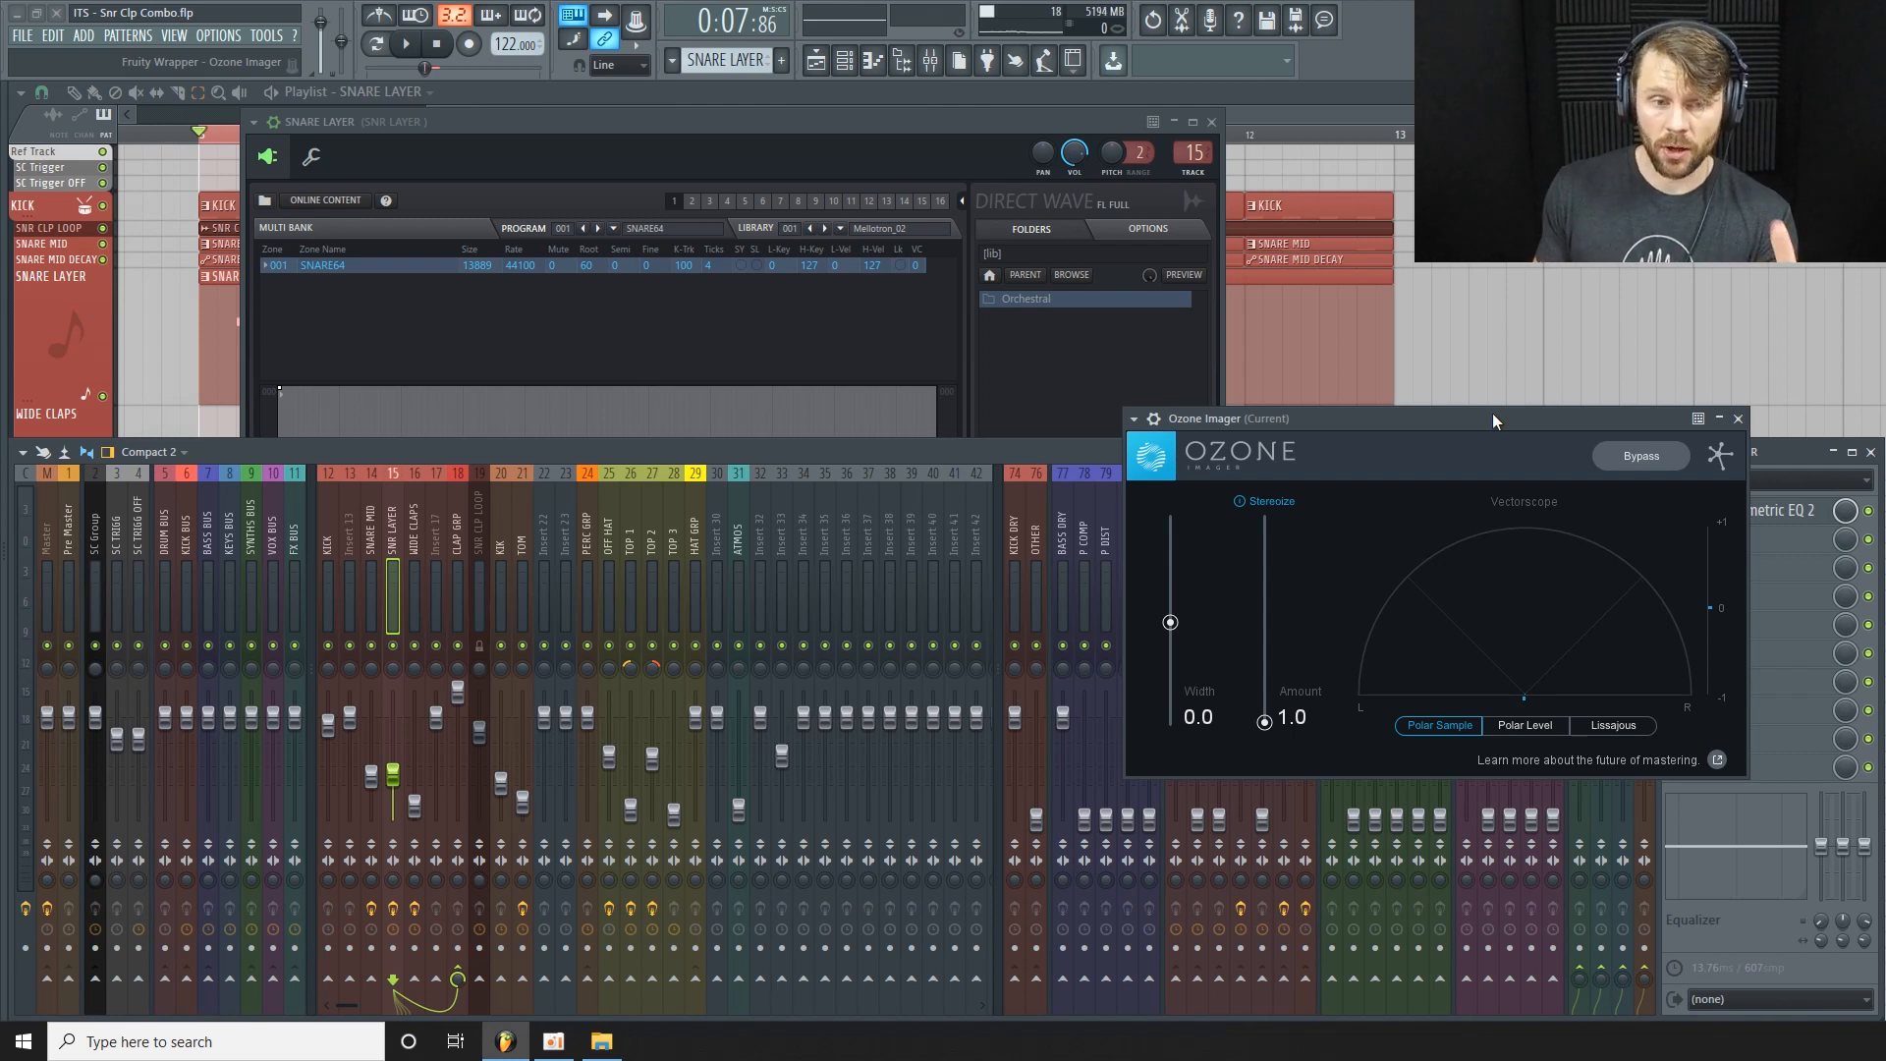
click(374, 552)
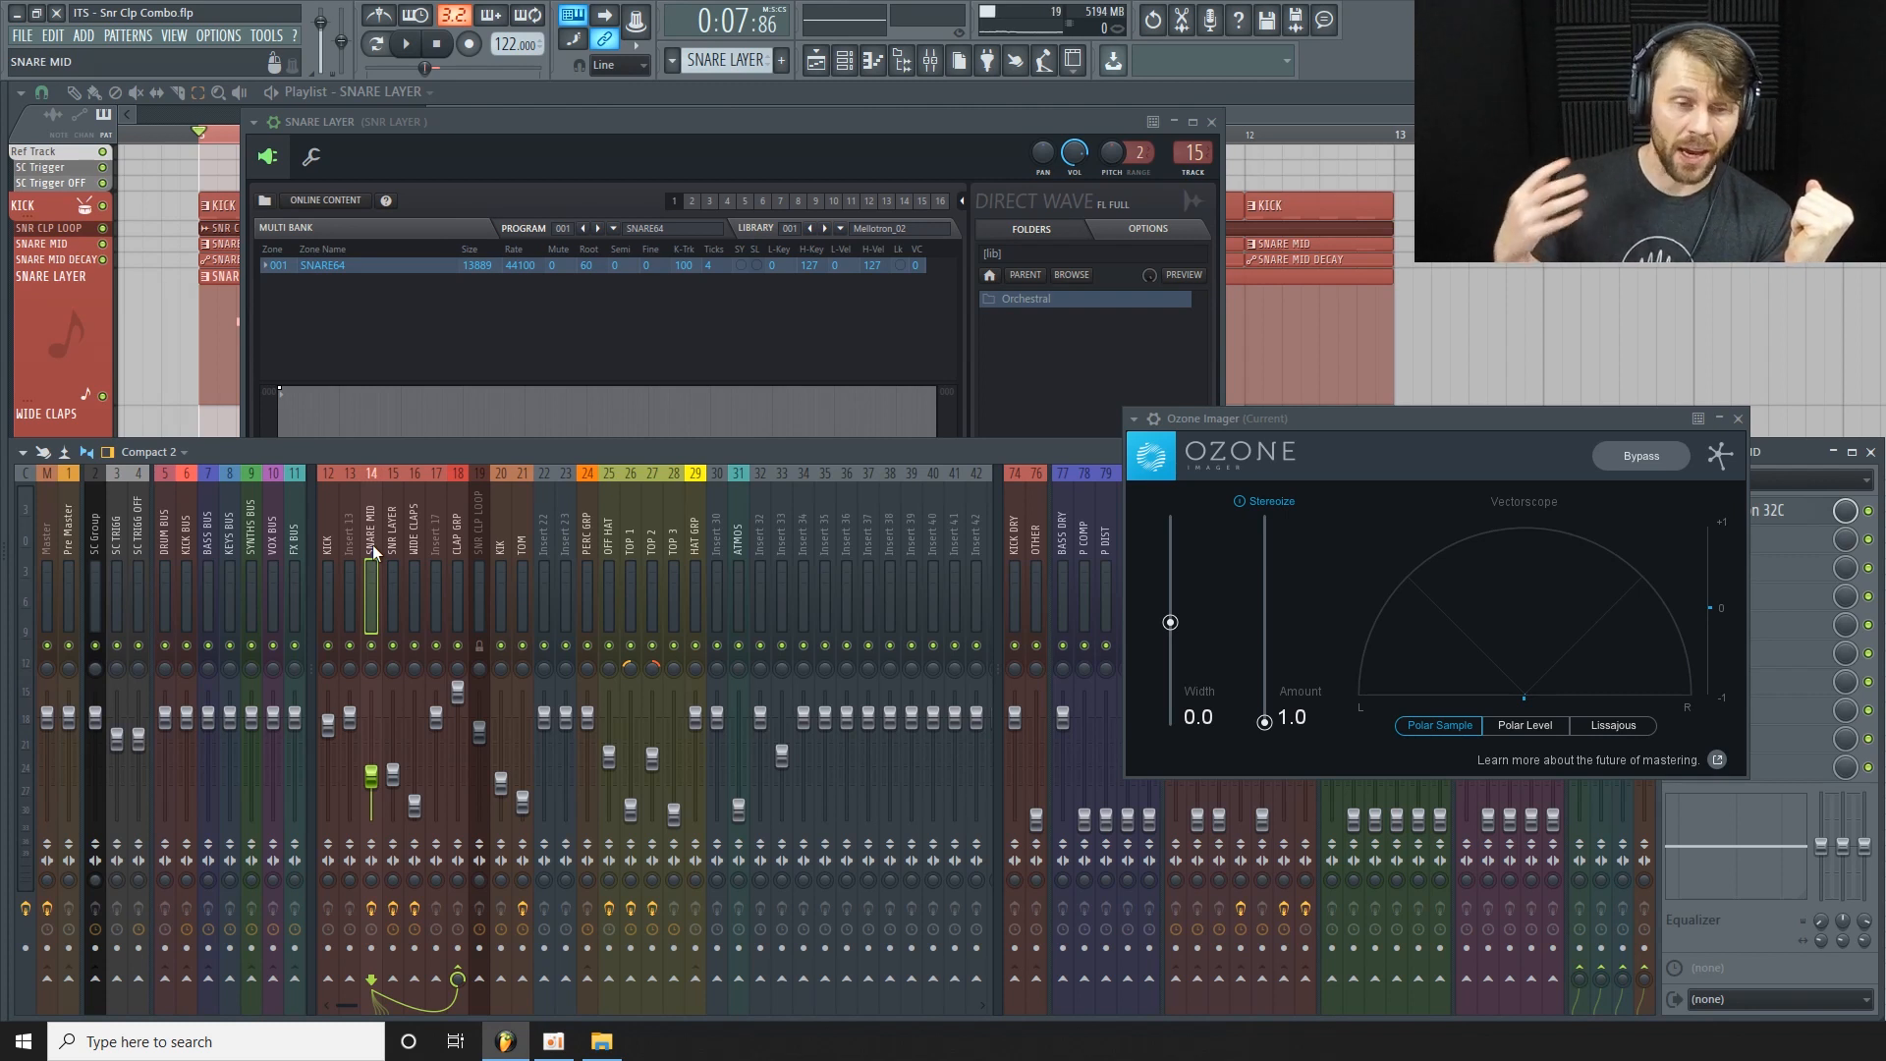
click(401, 536)
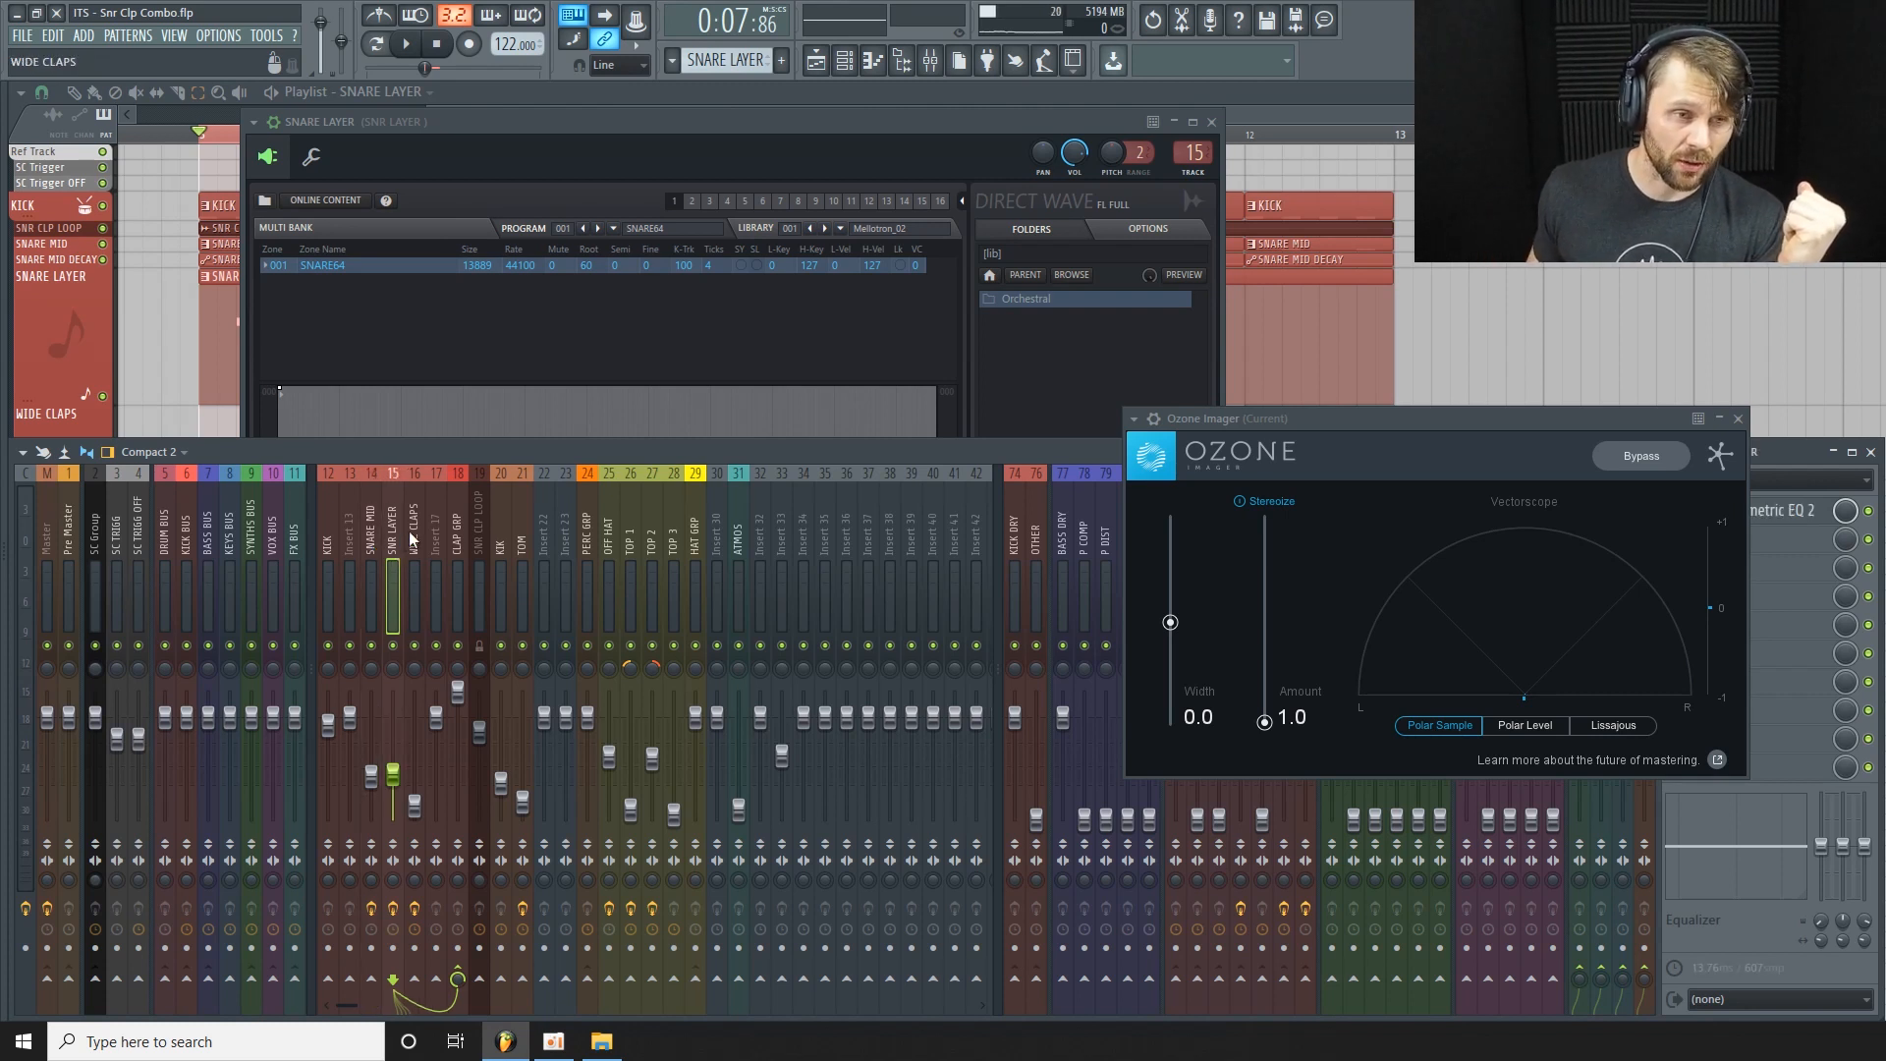
click(375, 550)
click(392, 542)
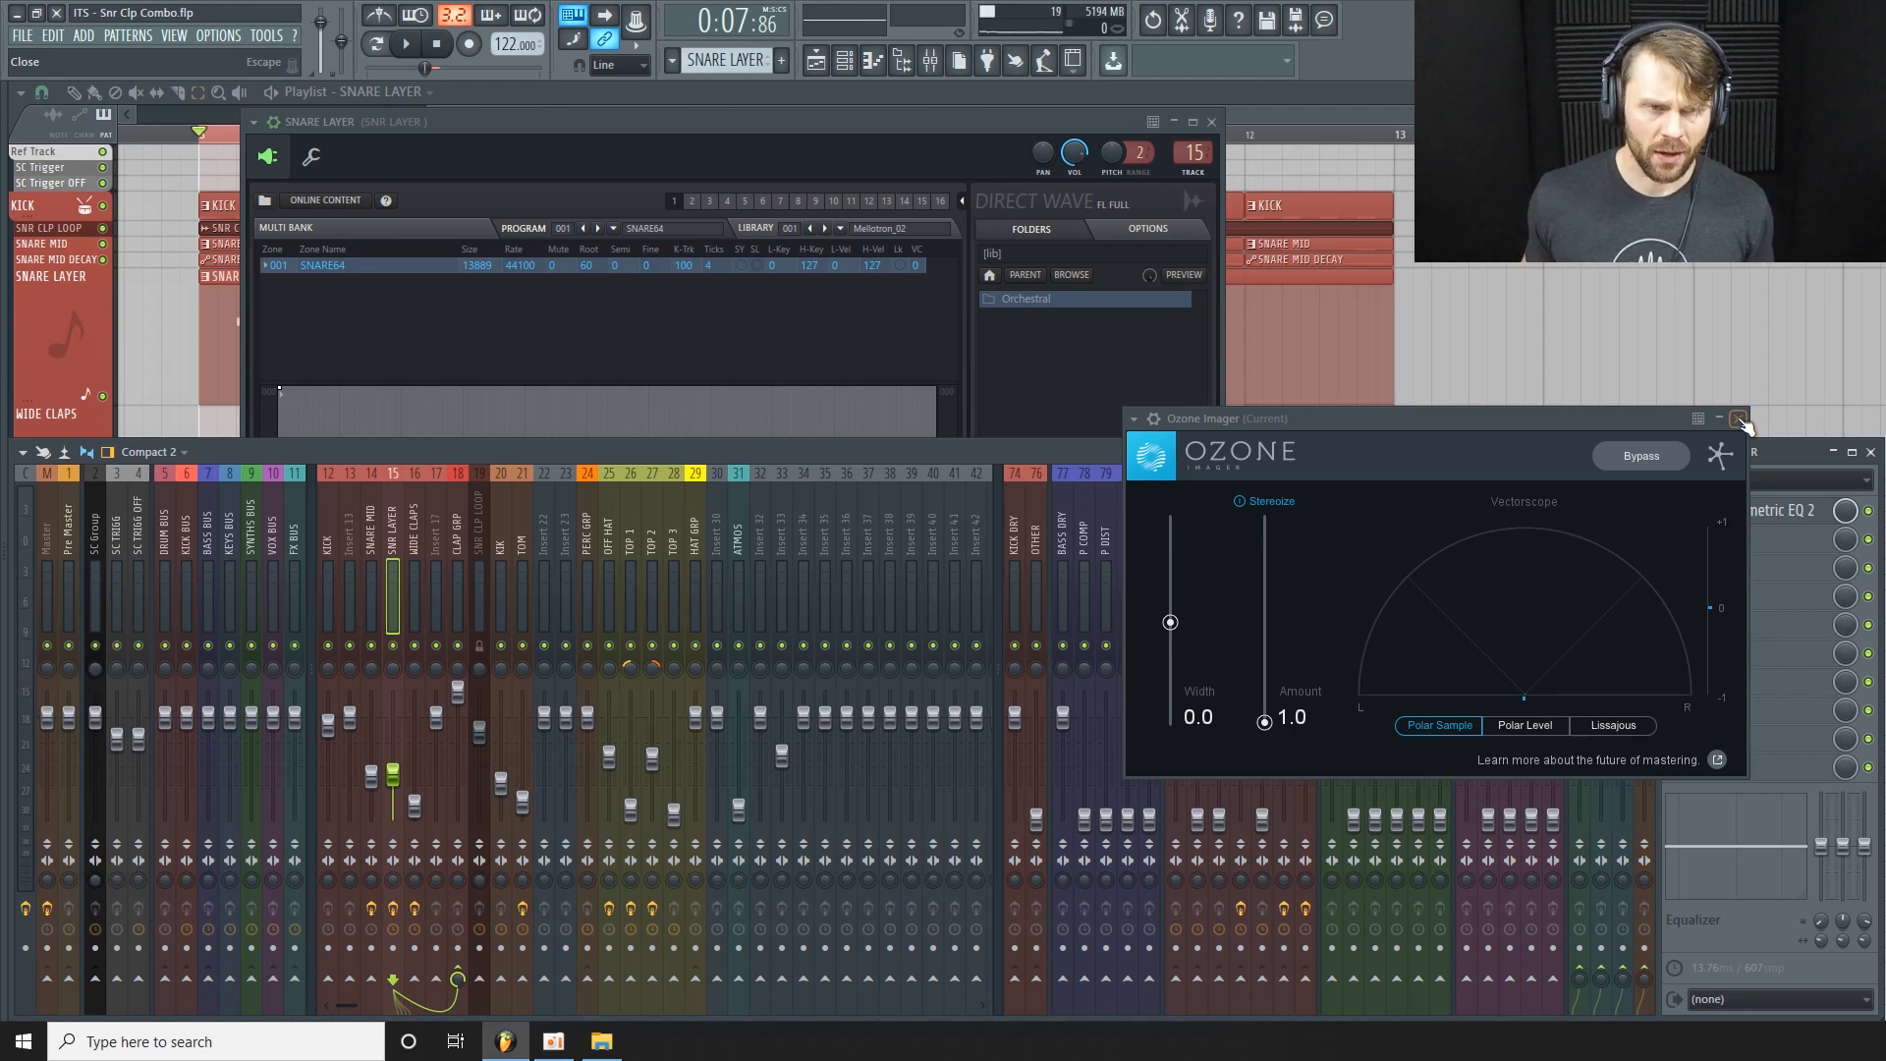
Show the SNARE64 sample waveform in SNARE LAYER's DirectWave and audition it against the Ozone Imager vectorscope.
click(881, 184)
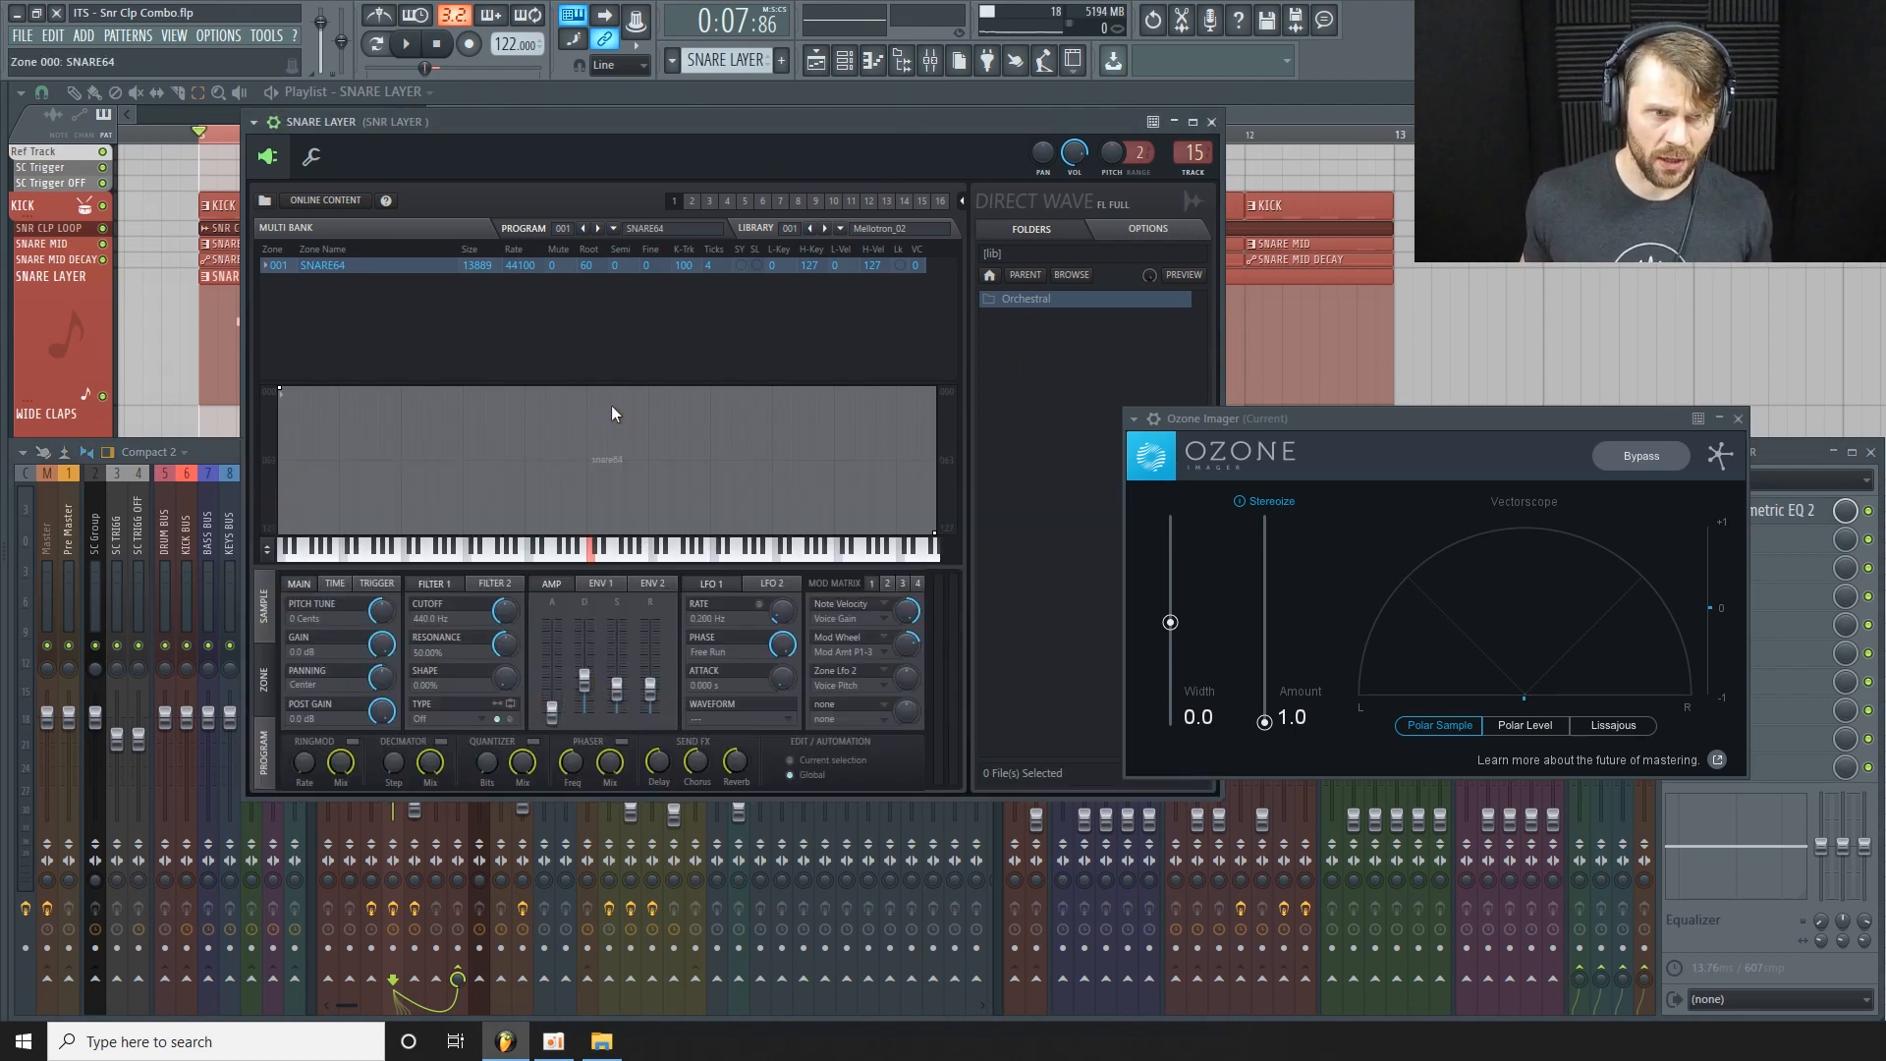
click(279, 615)
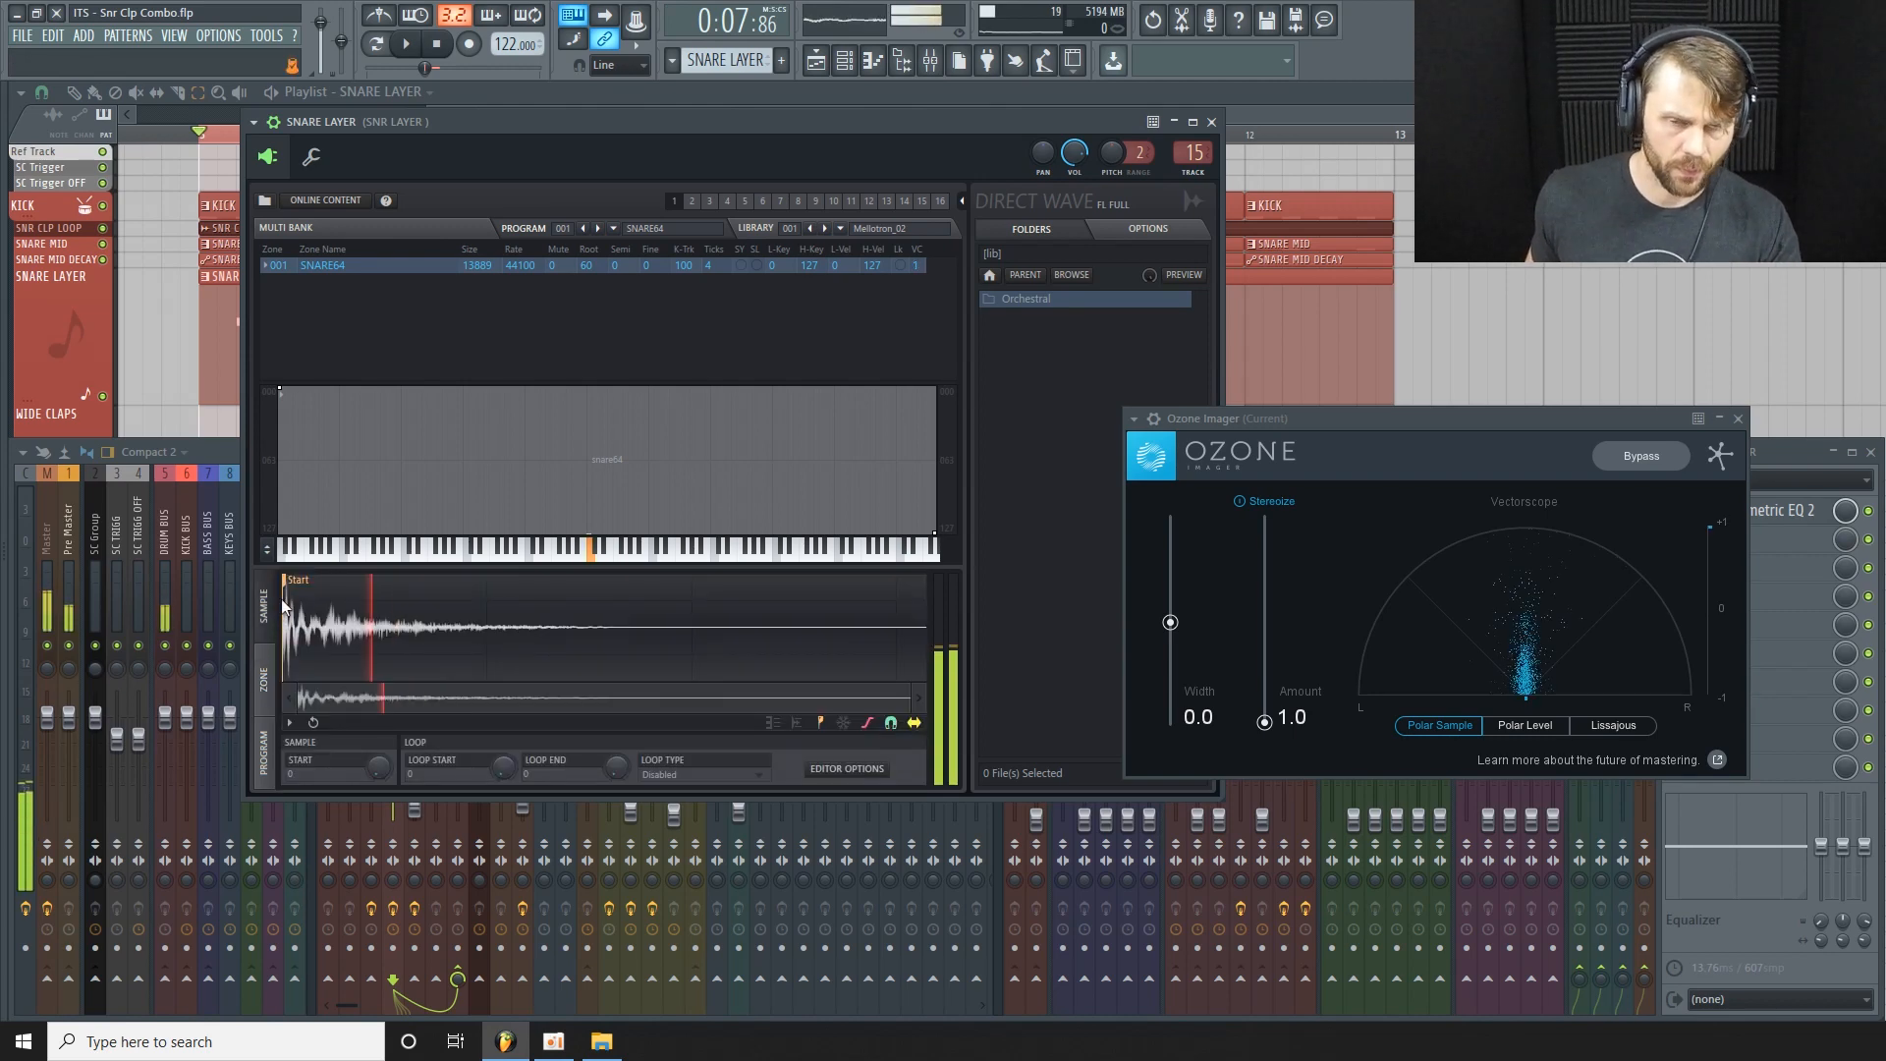
click(235, 458)
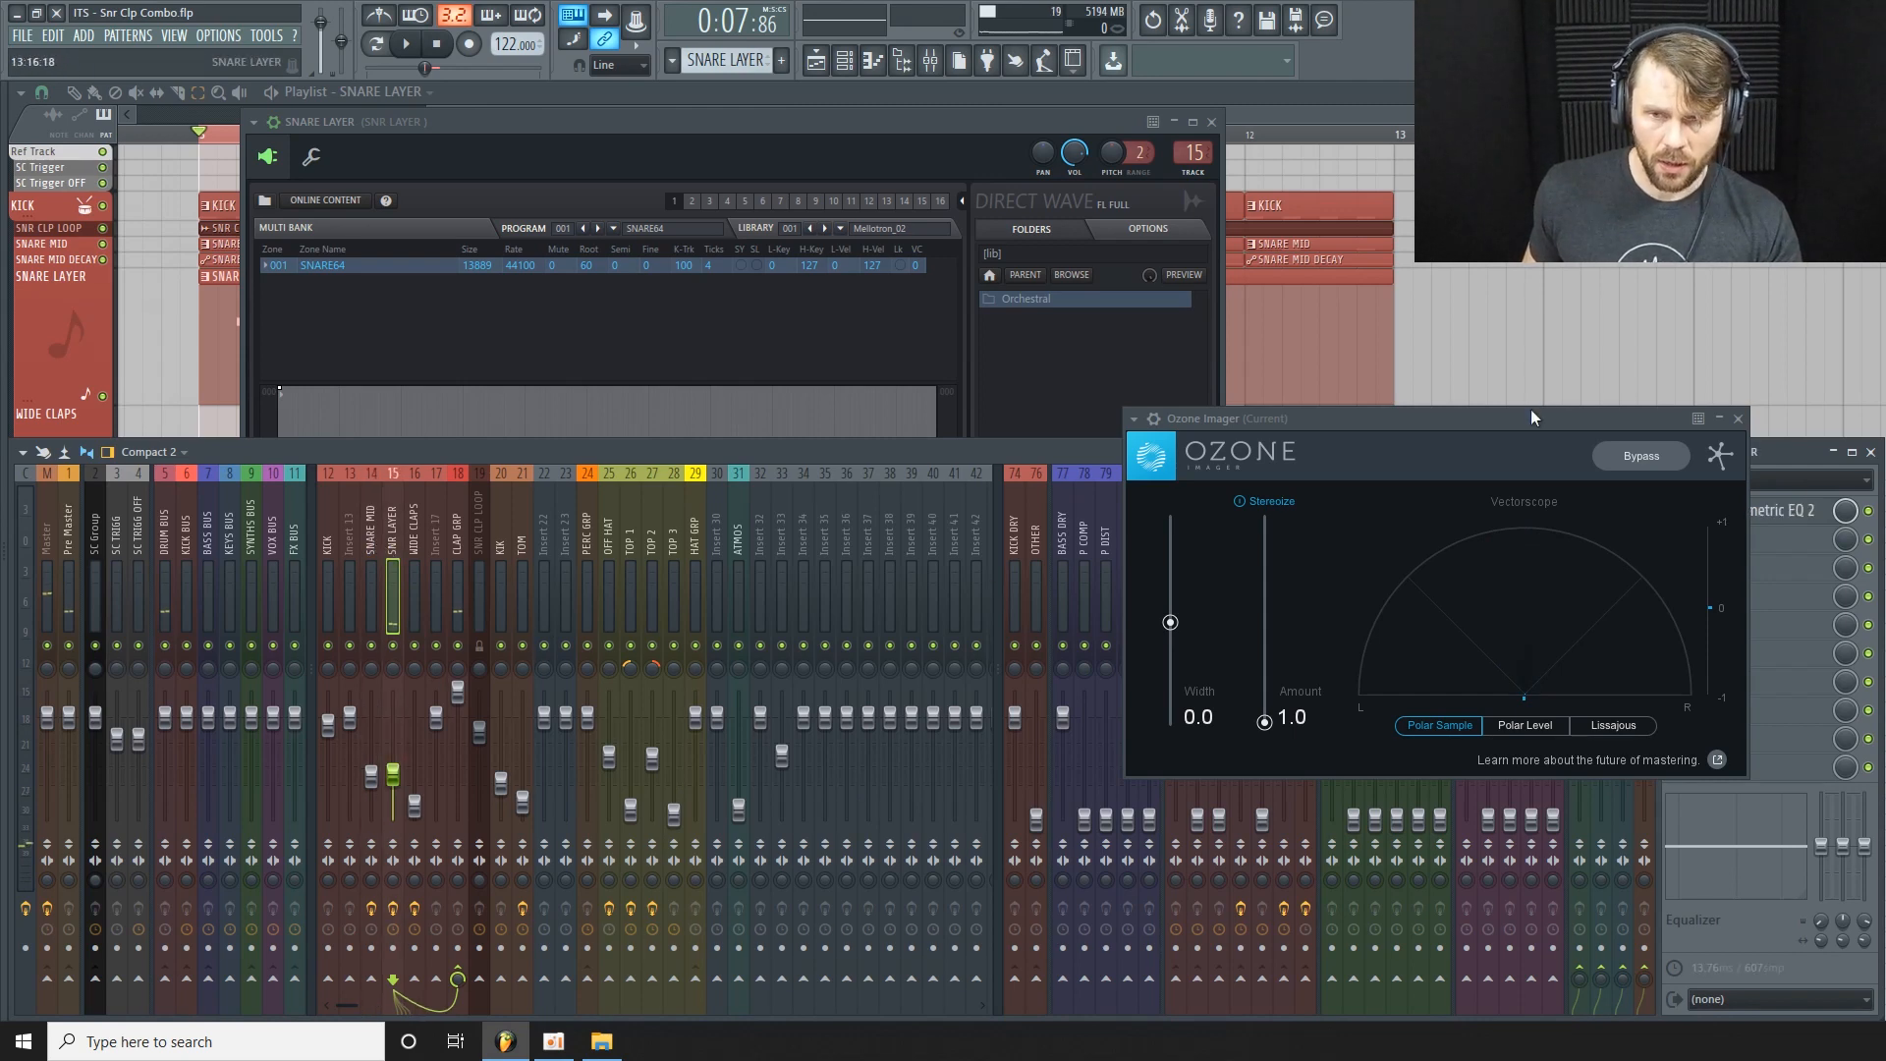
Close Ozone Imager and review the SNR LAYER track's parametric EQ curve.
drag(1547, 420, 1499, 283)
click(1688, 281)
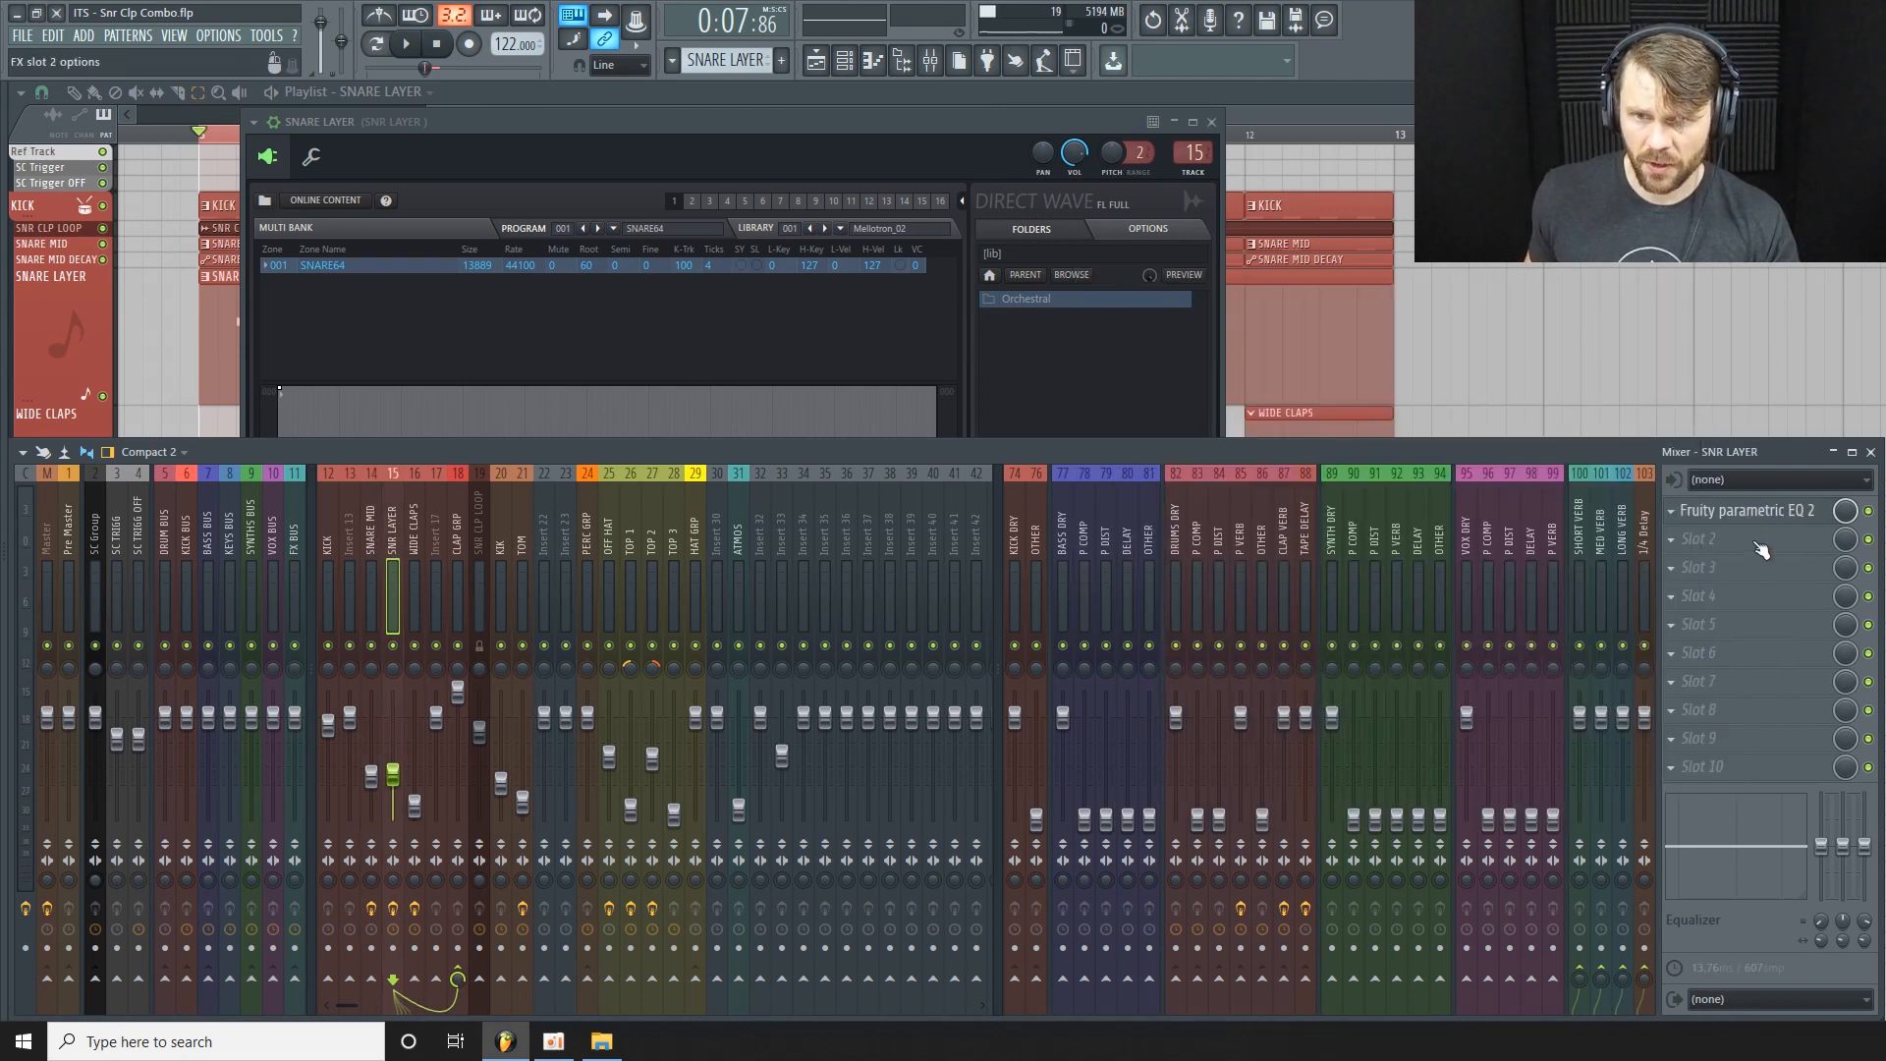
click(1768, 525)
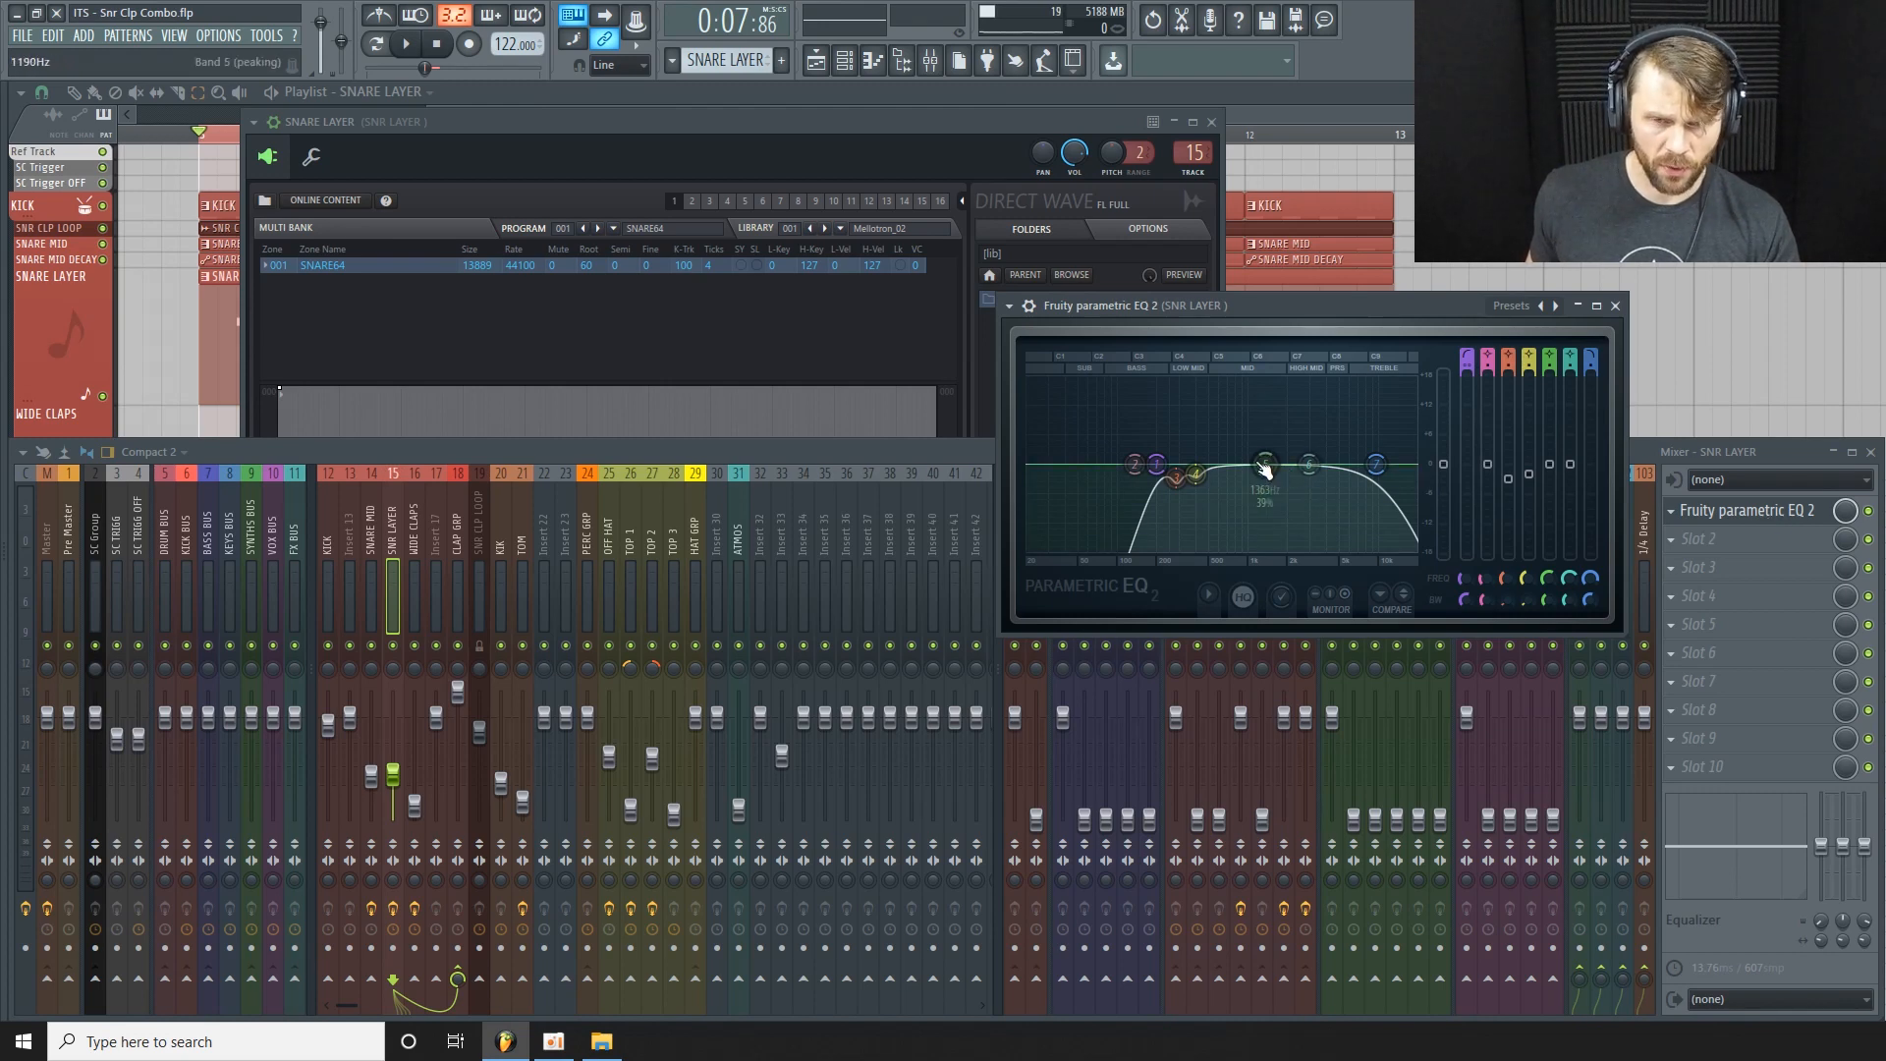
click(1615, 305)
Load UAD Pultec-Pro Legacy into effect slot 2 of the SNR LAYER track.
click(1714, 539)
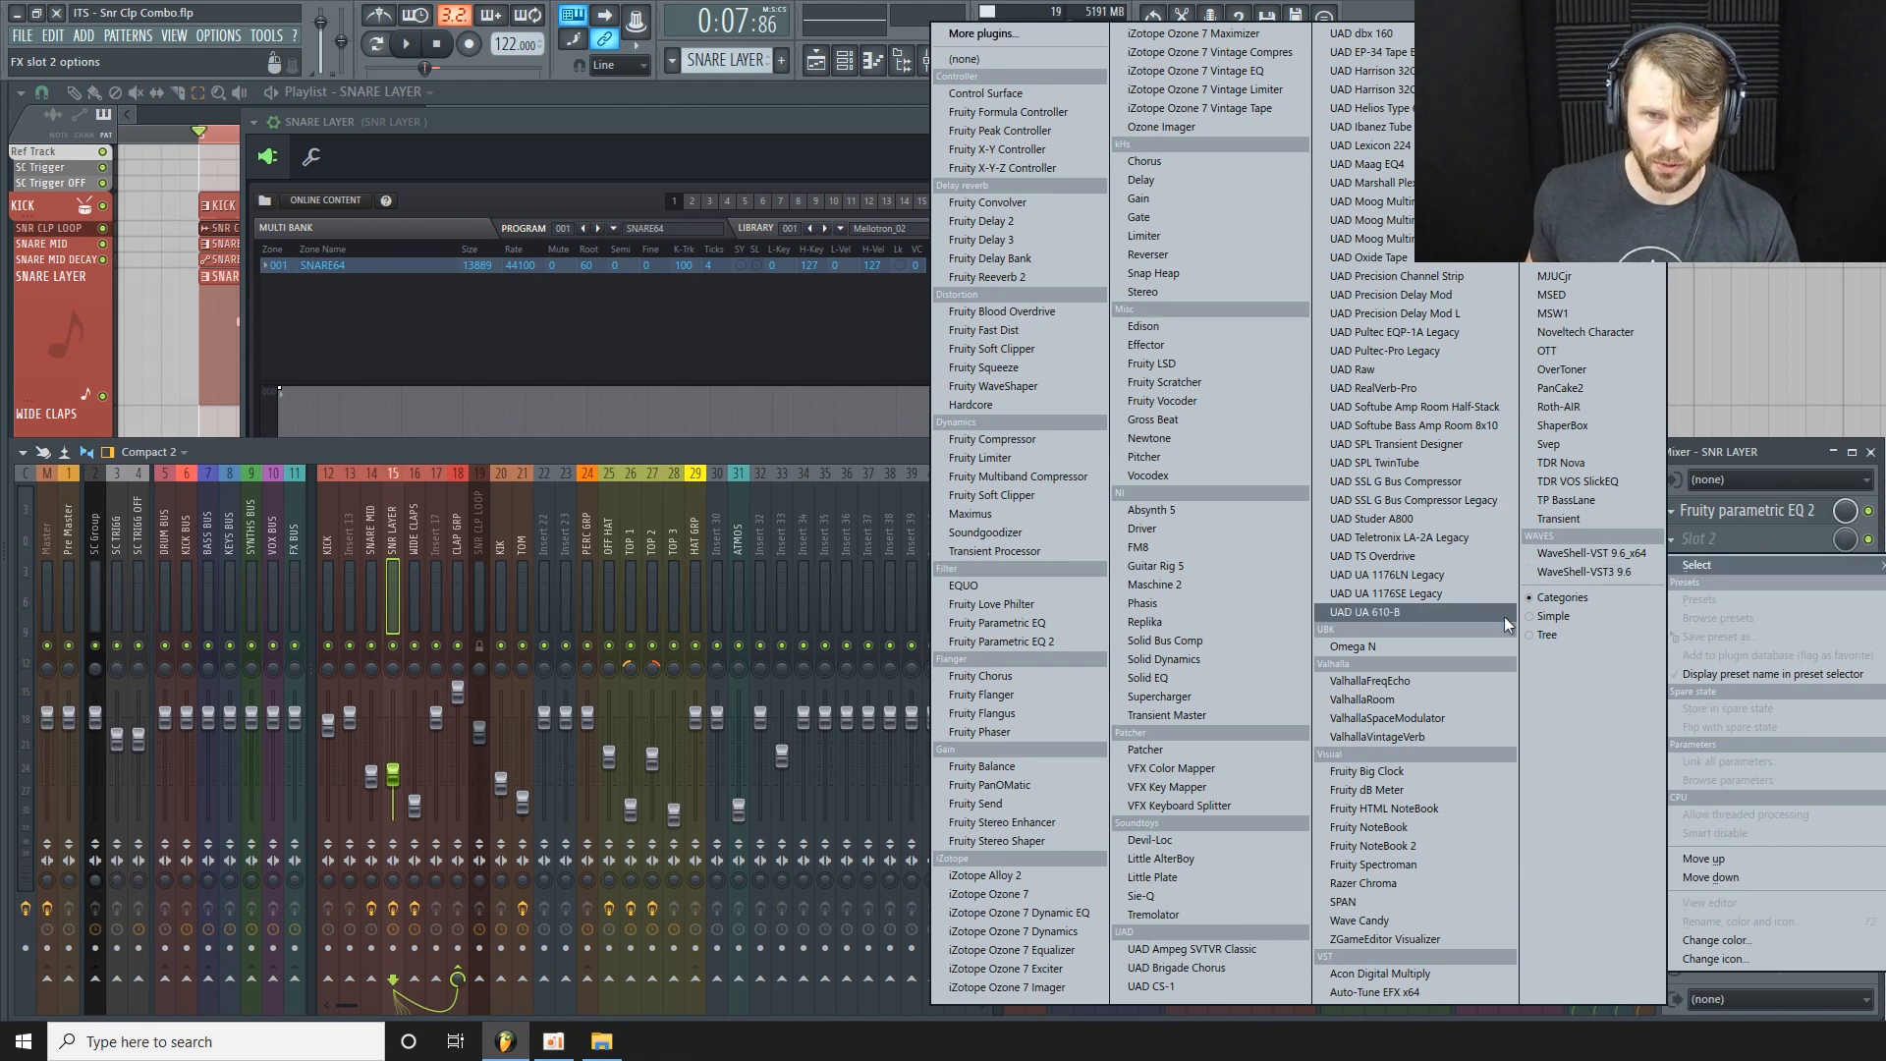
click(1453, 334)
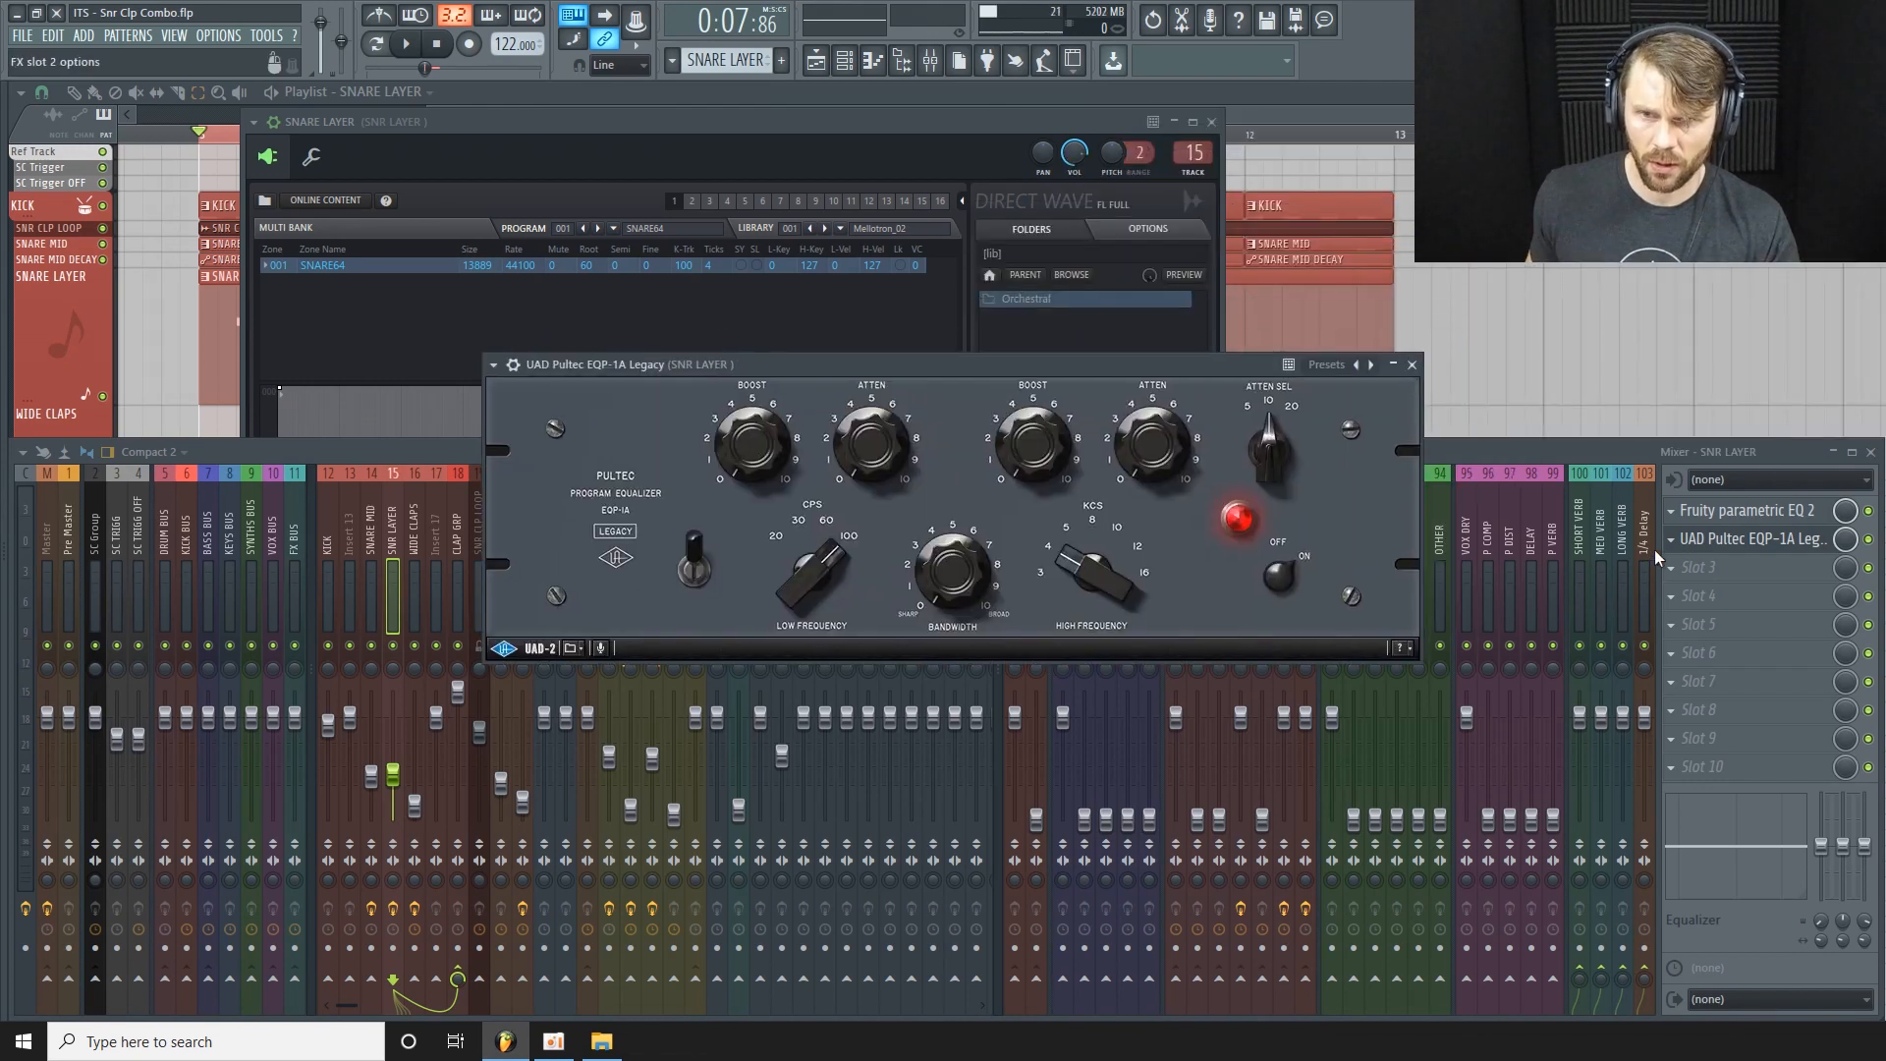
click(1671, 542)
mouse_move(1694, 562)
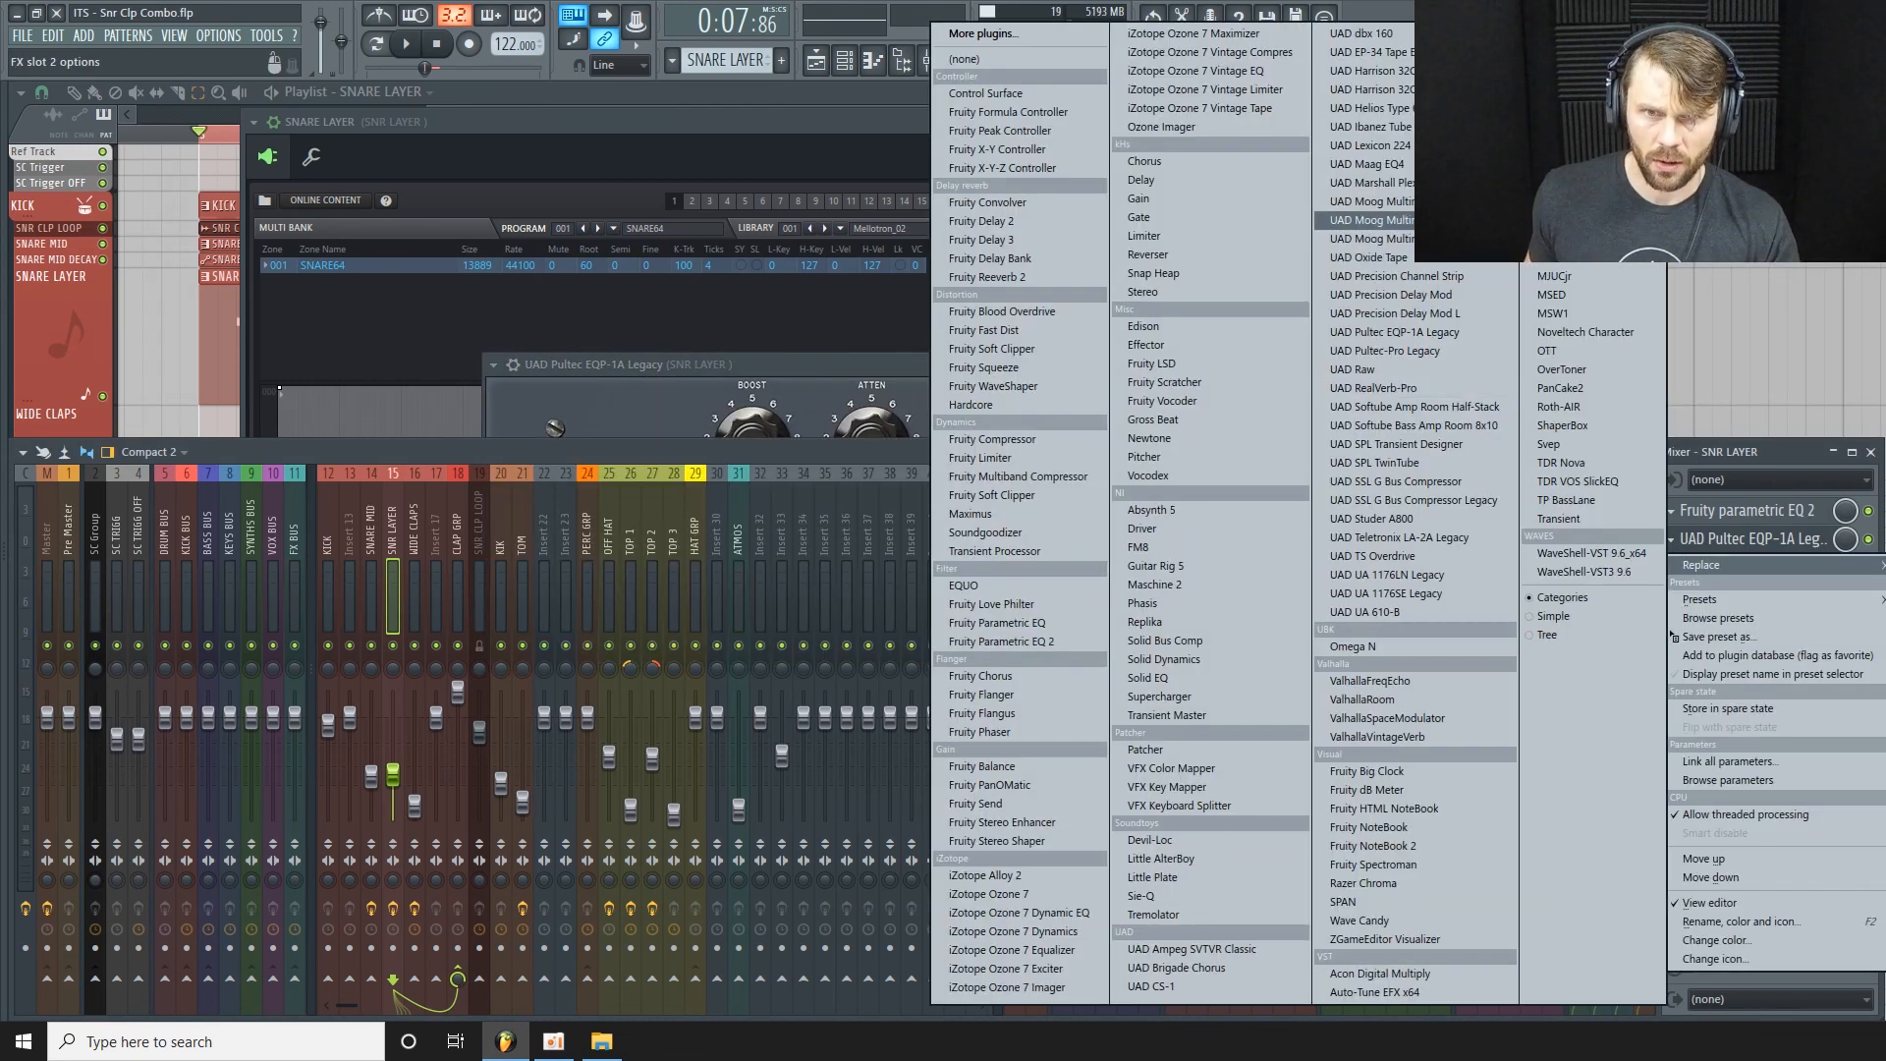
click(1434, 351)
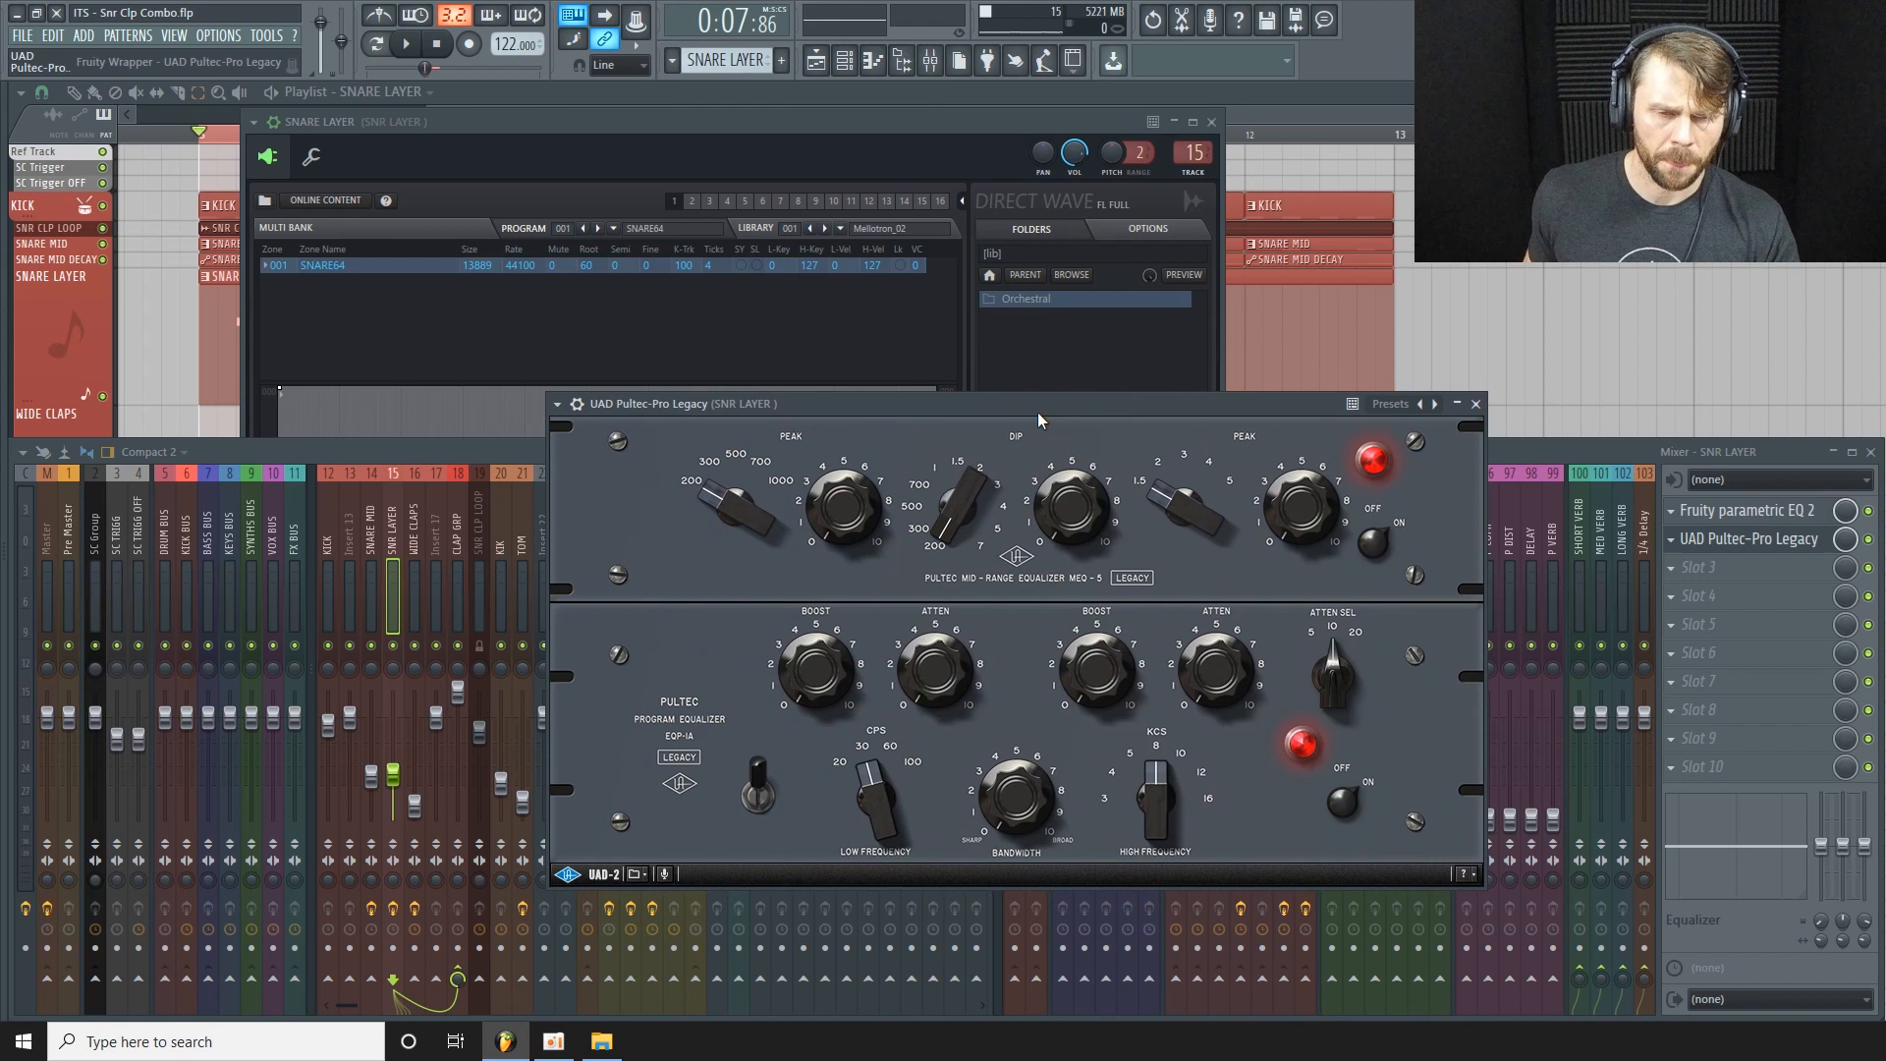
Sweep the Pultec's low-mid peak frequency during playback, settle on 700 CPS, and set the peak boost to 5.
drag(705, 500, 751, 389)
drag(837, 528, 871, 344)
drag(856, 459, 950, 423)
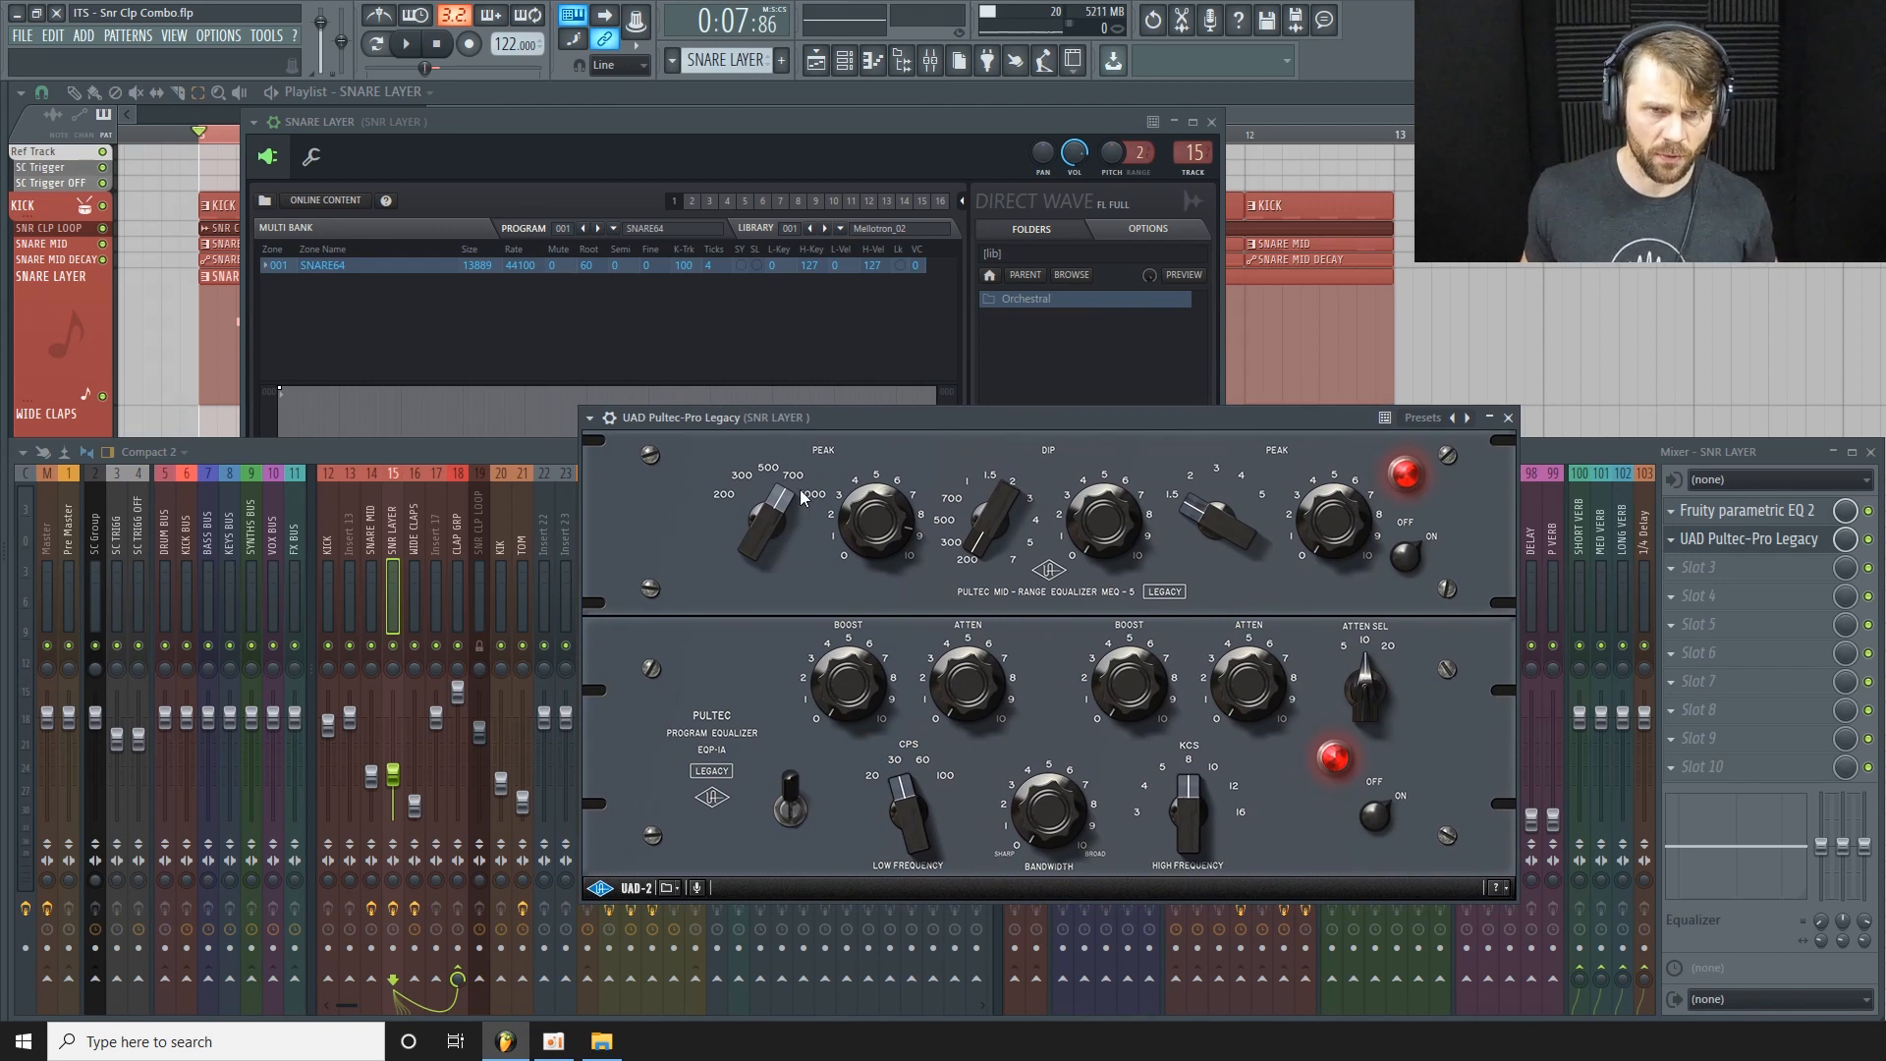
key(space)
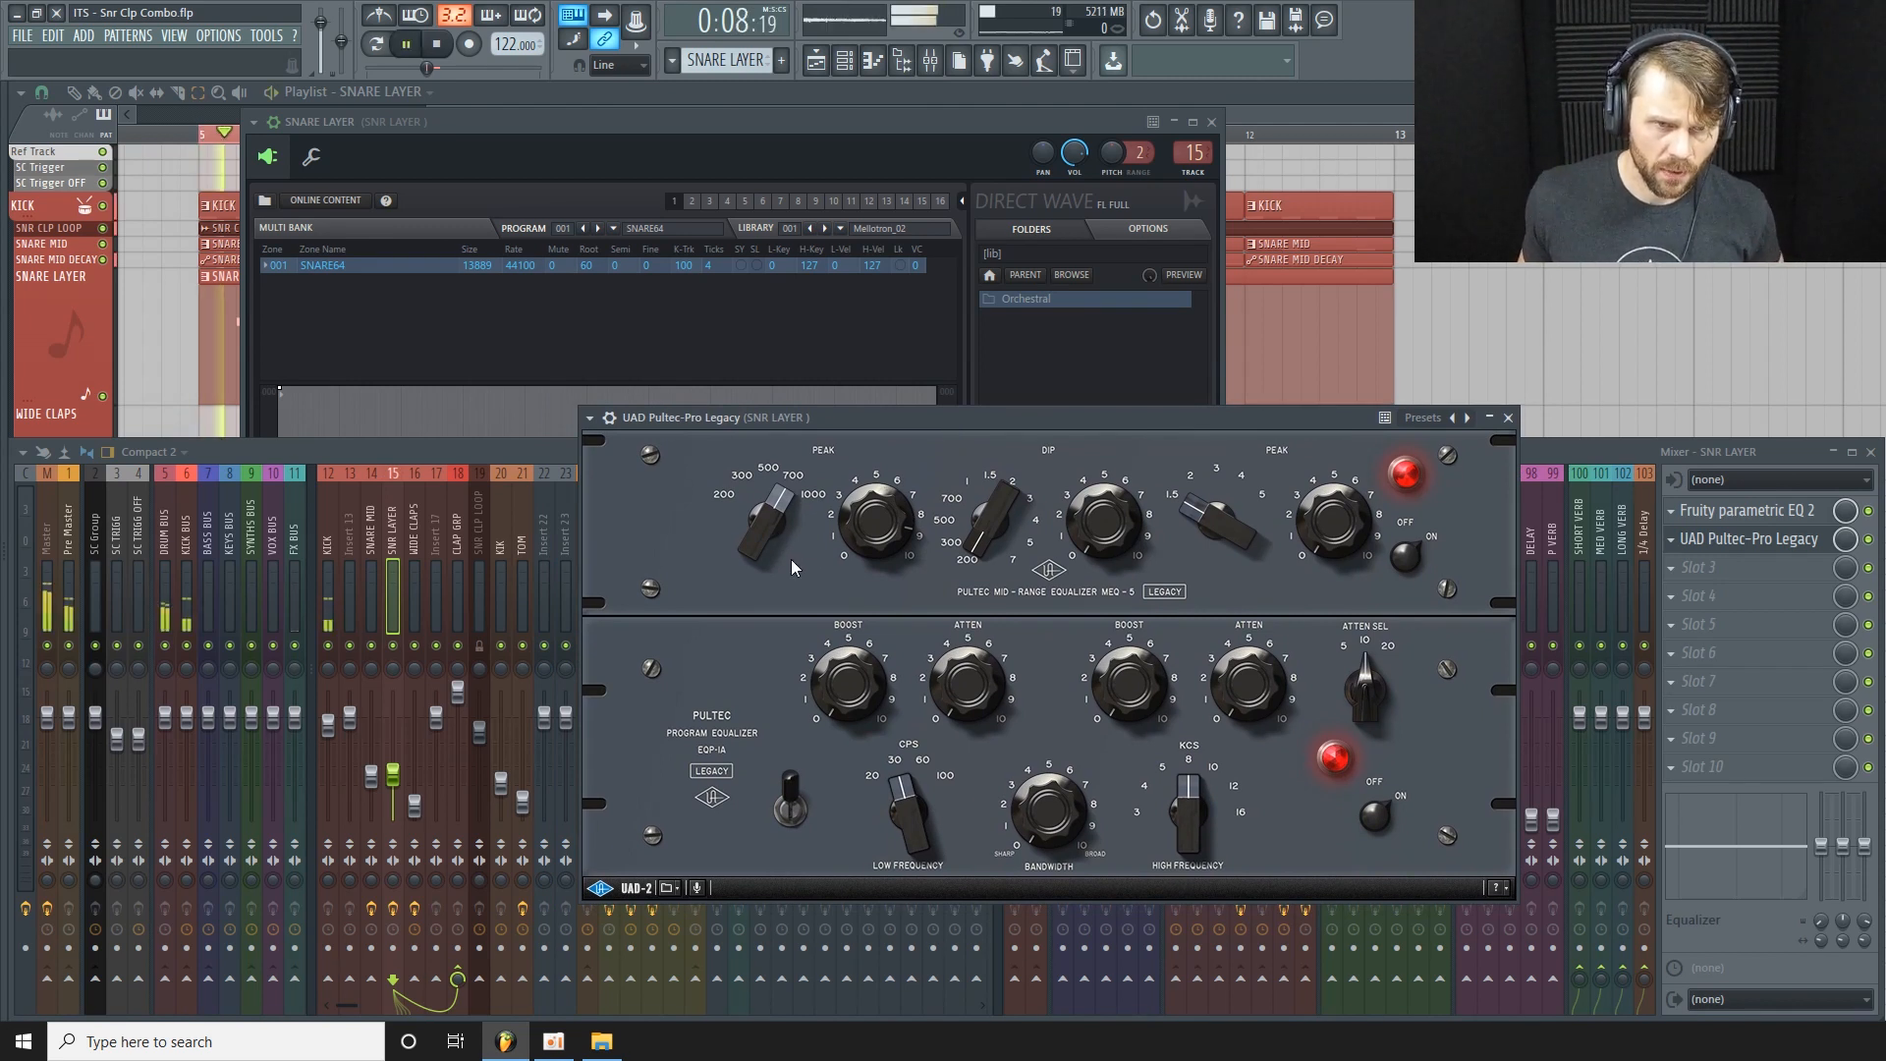
drag(783, 518, 744, 631)
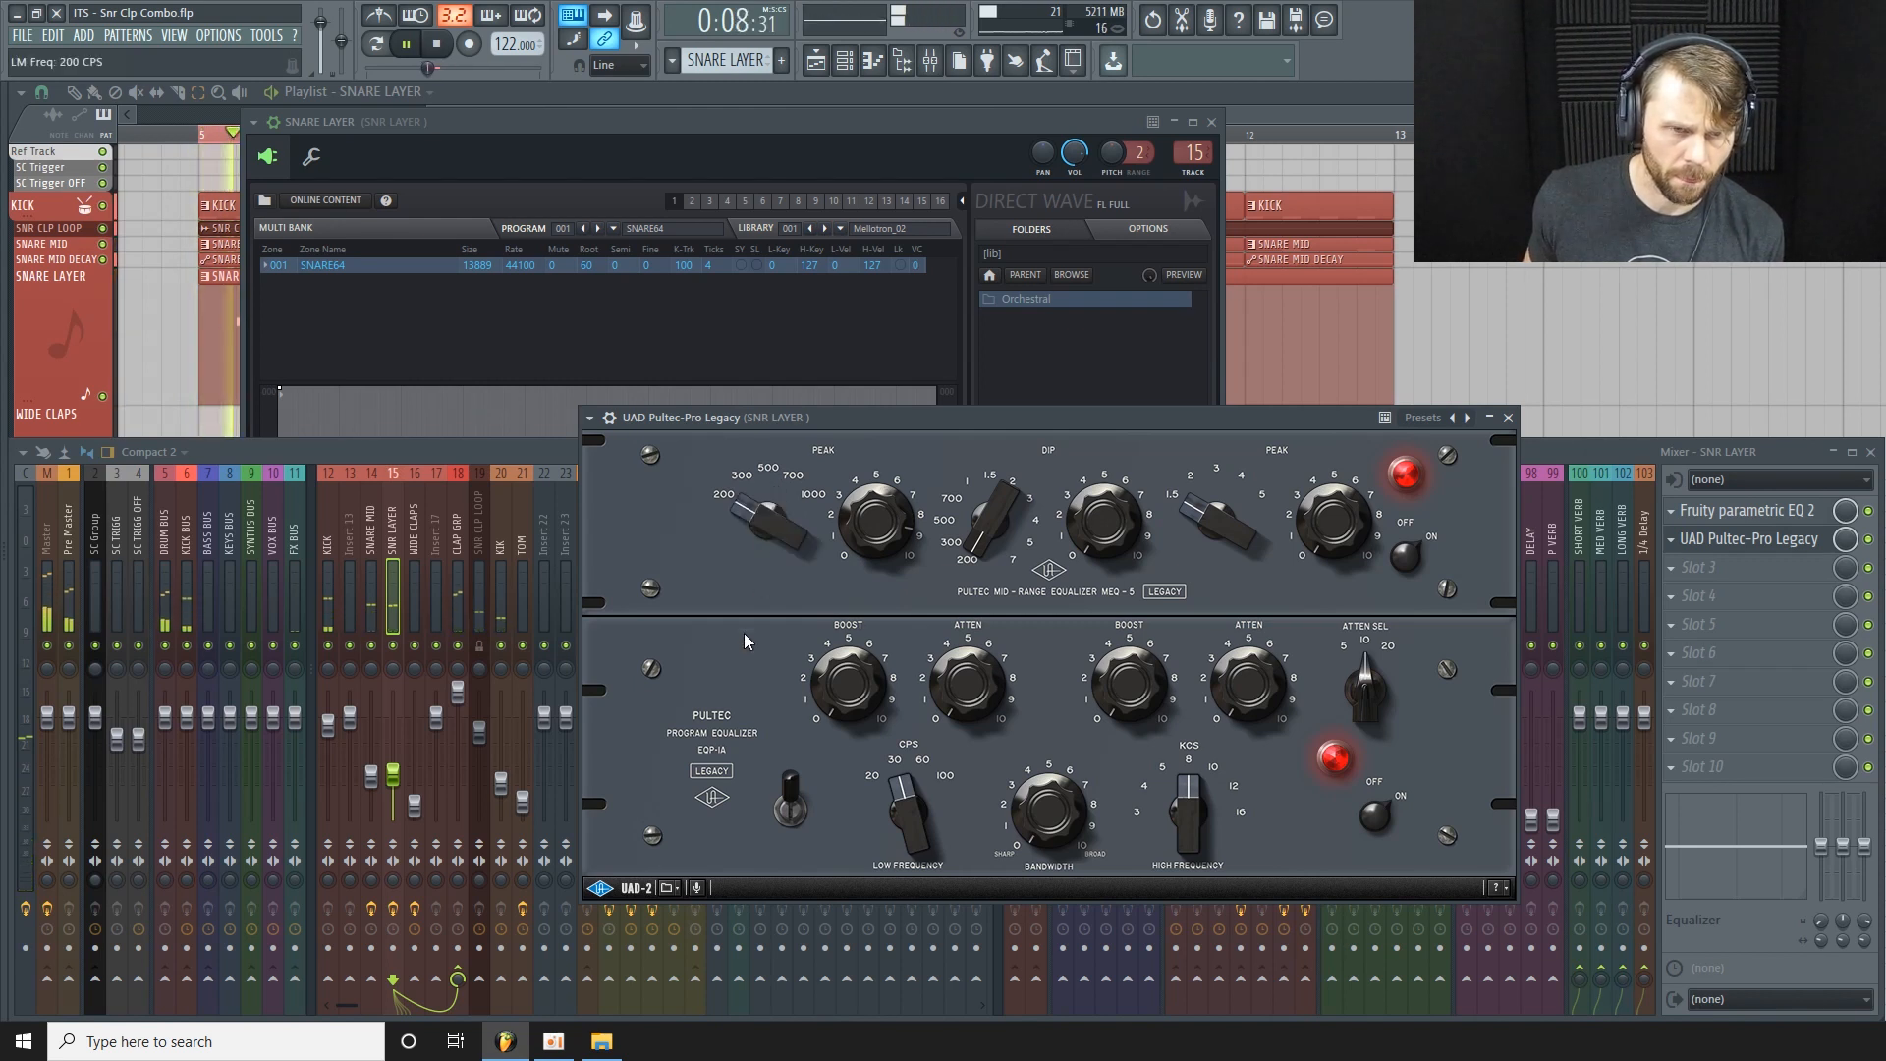
drag(778, 527, 793, 445)
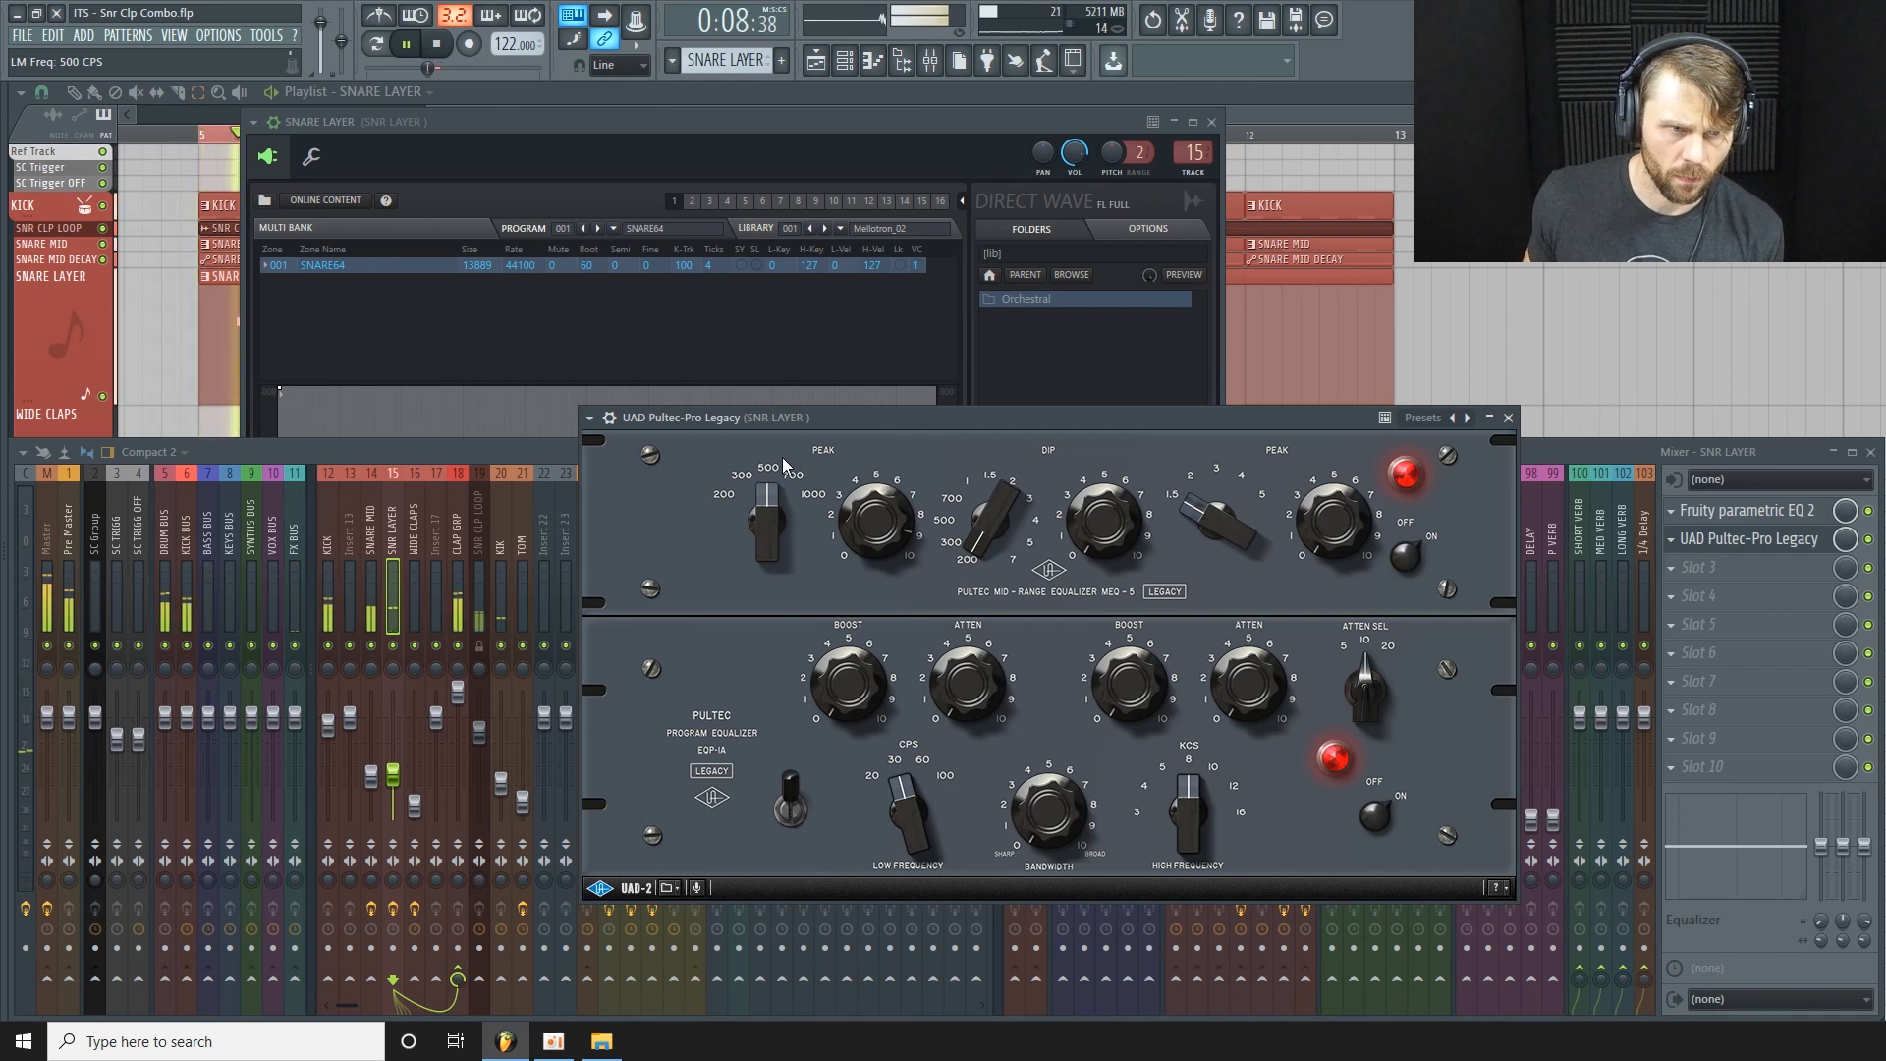
drag(772, 515, 779, 481)
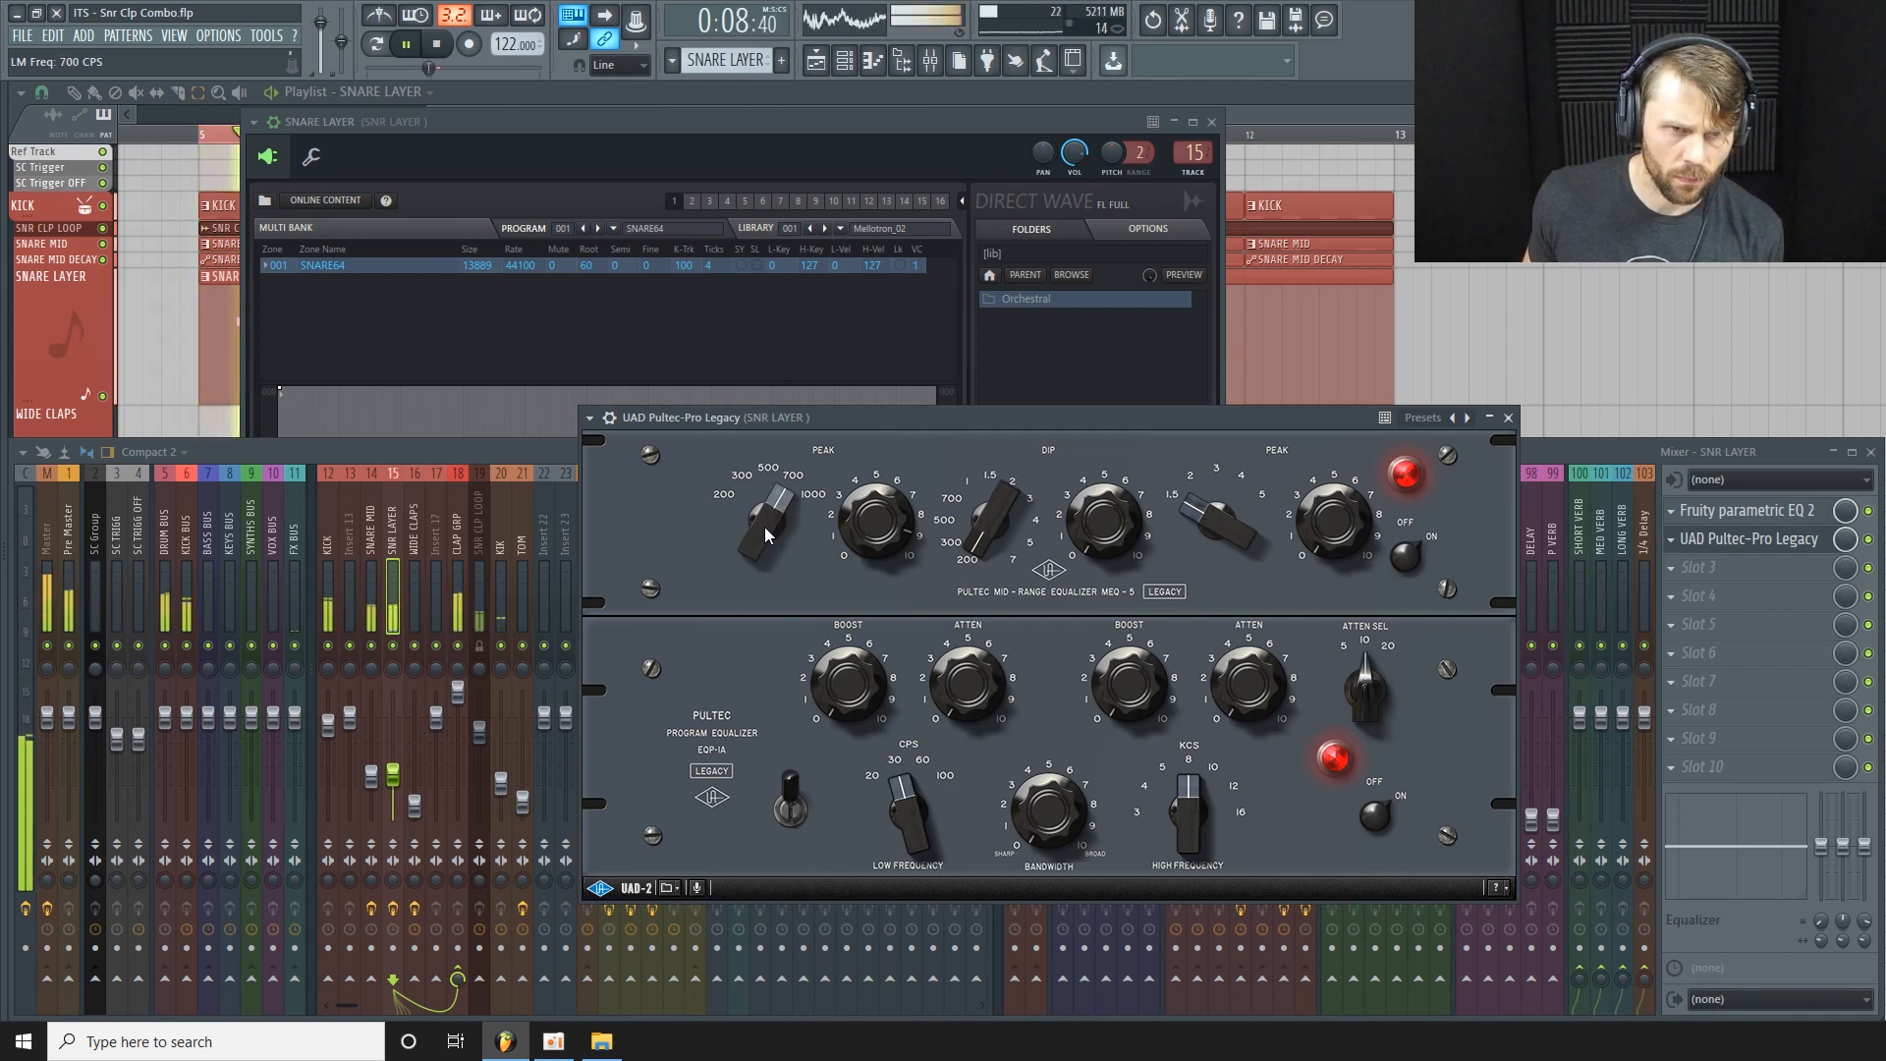
mouse_move(763, 527)
mouse_down()
mouse_move(769, 475)
mouse_move(765, 528)
mouse_up()
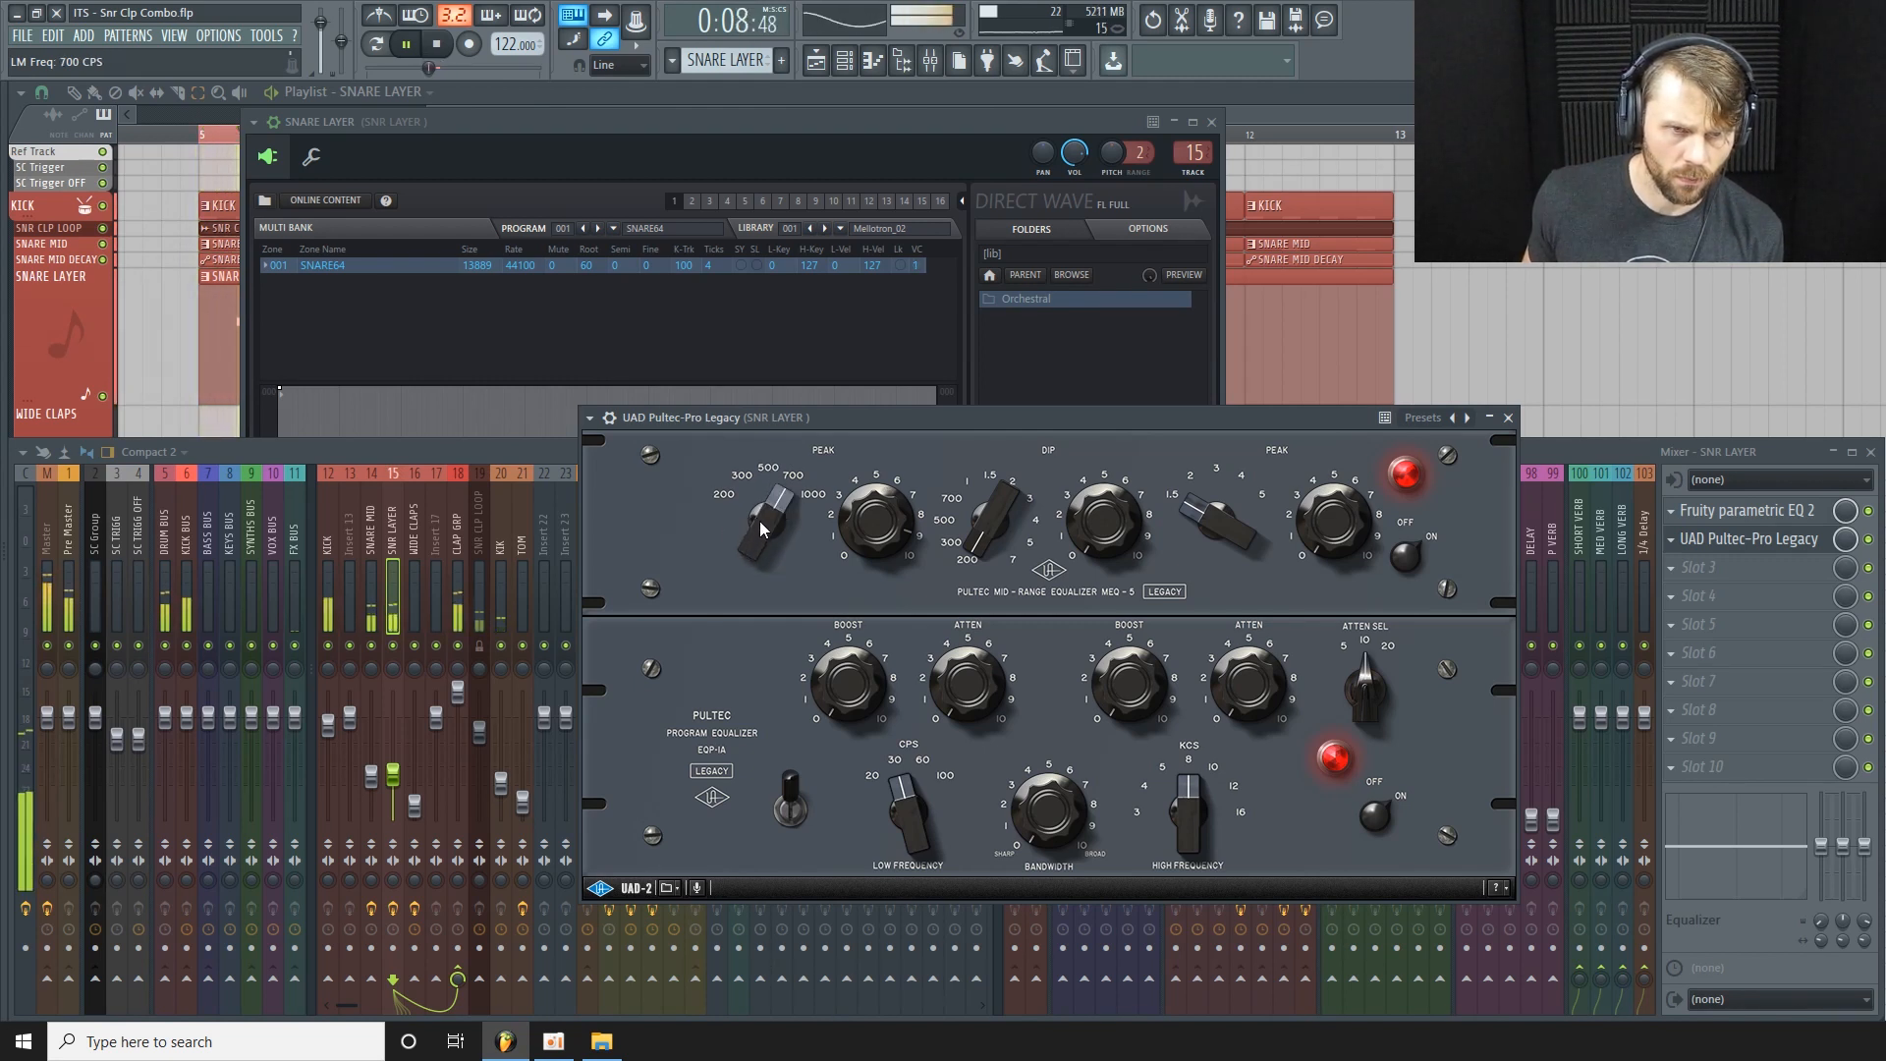
drag(868, 528, 863, 723)
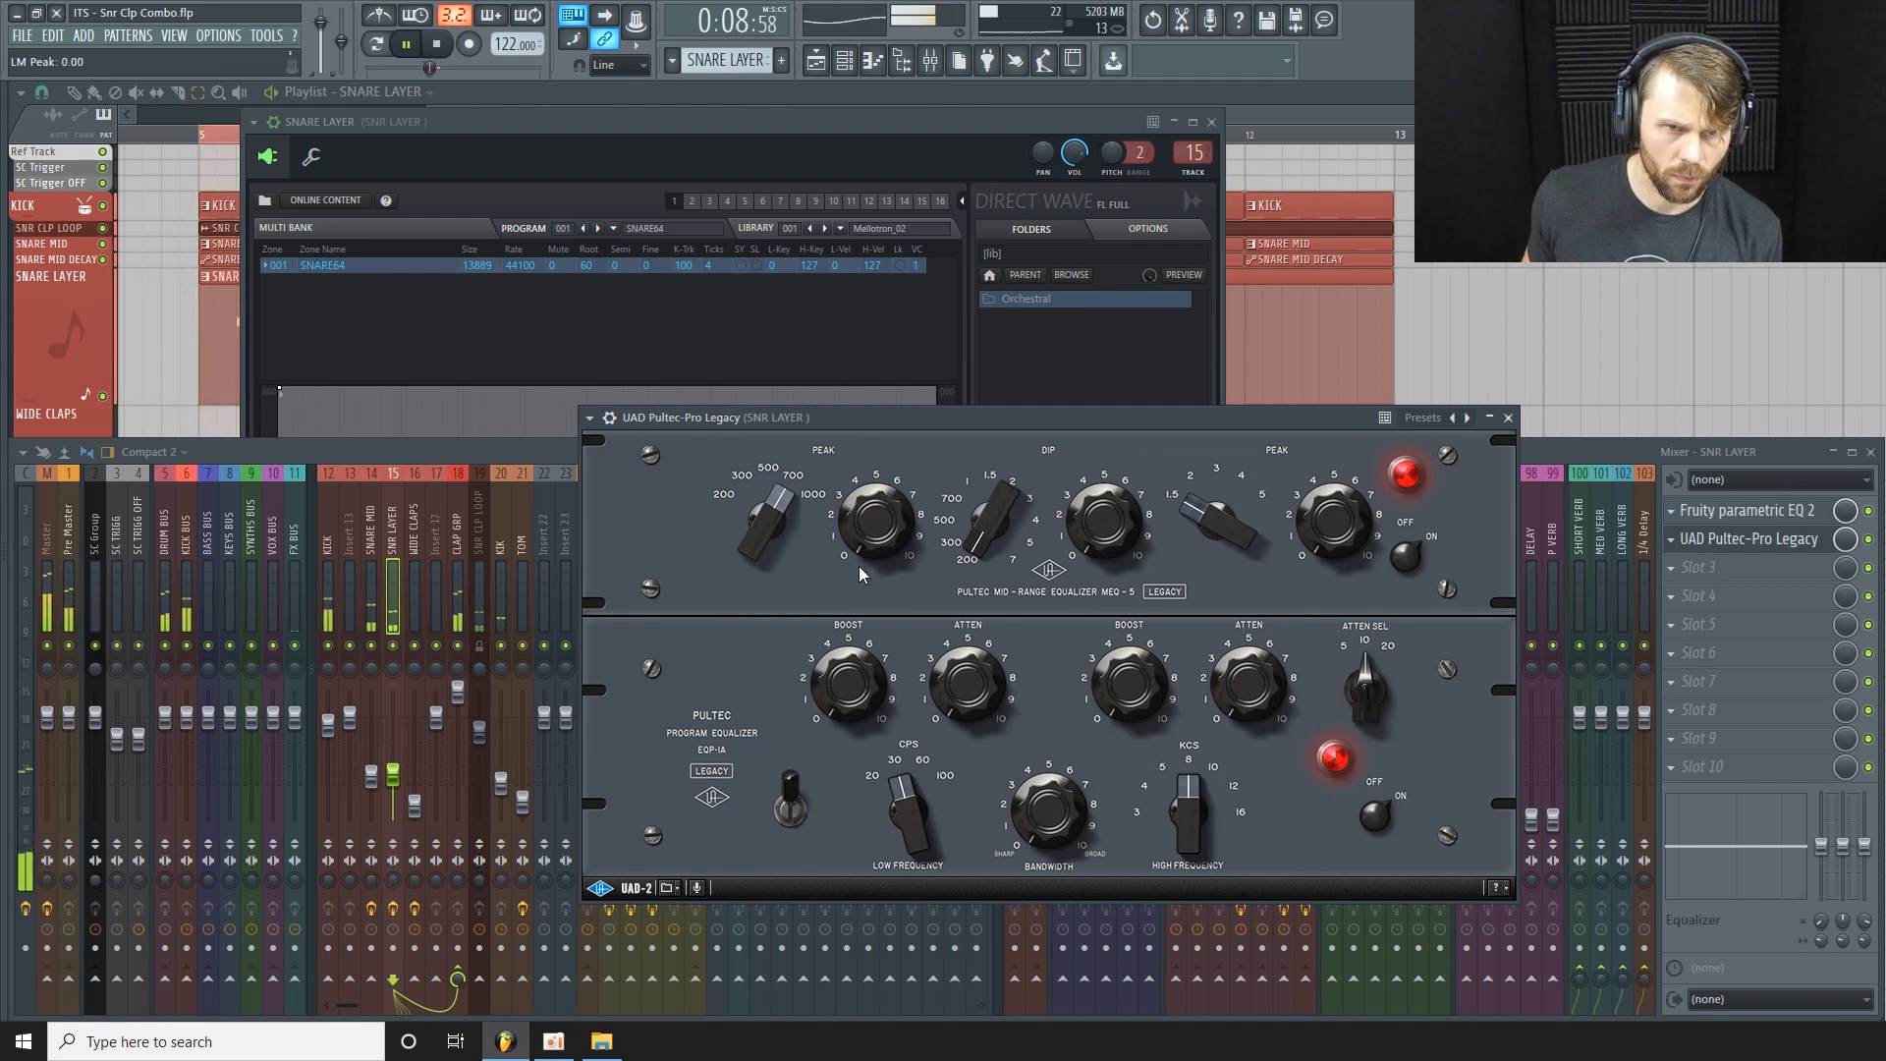
drag(877, 540, 892, 450)
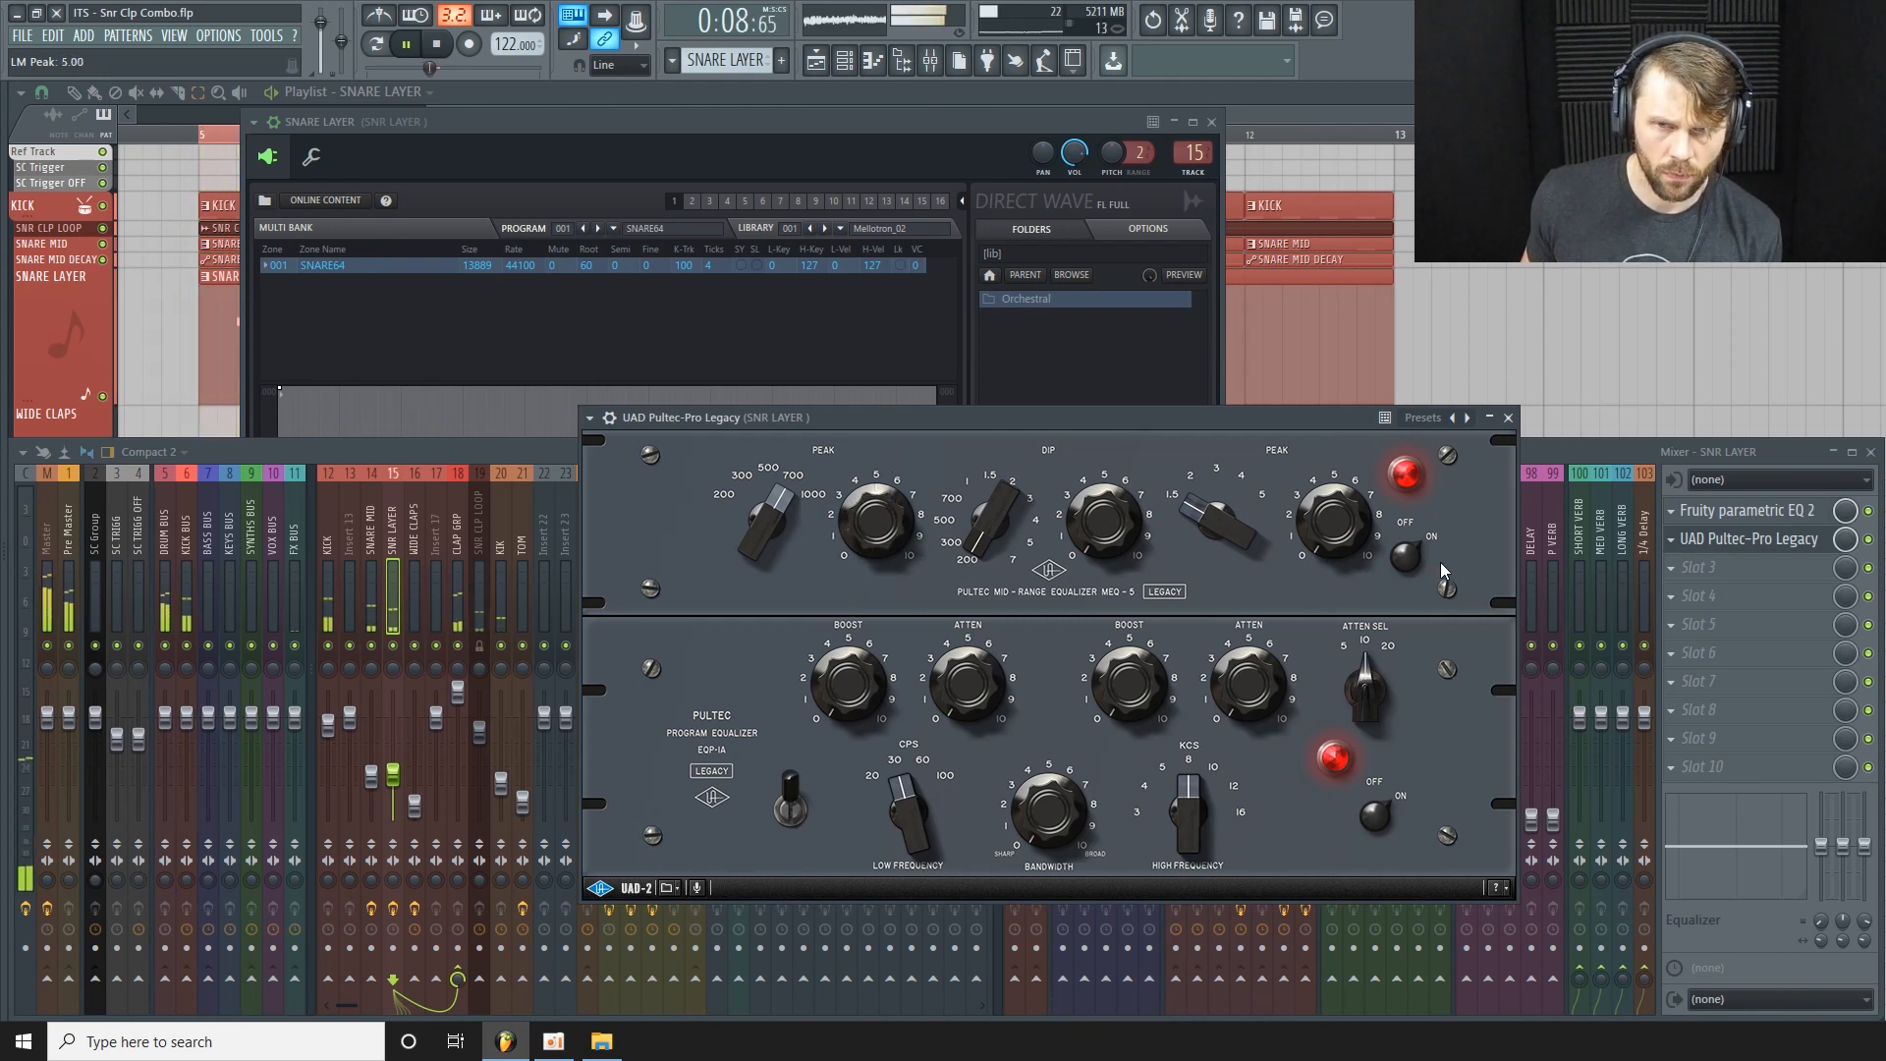
Compare the loop with the Pultec's MEQ section off and on, leave it on, and stop playback.
click(1411, 523)
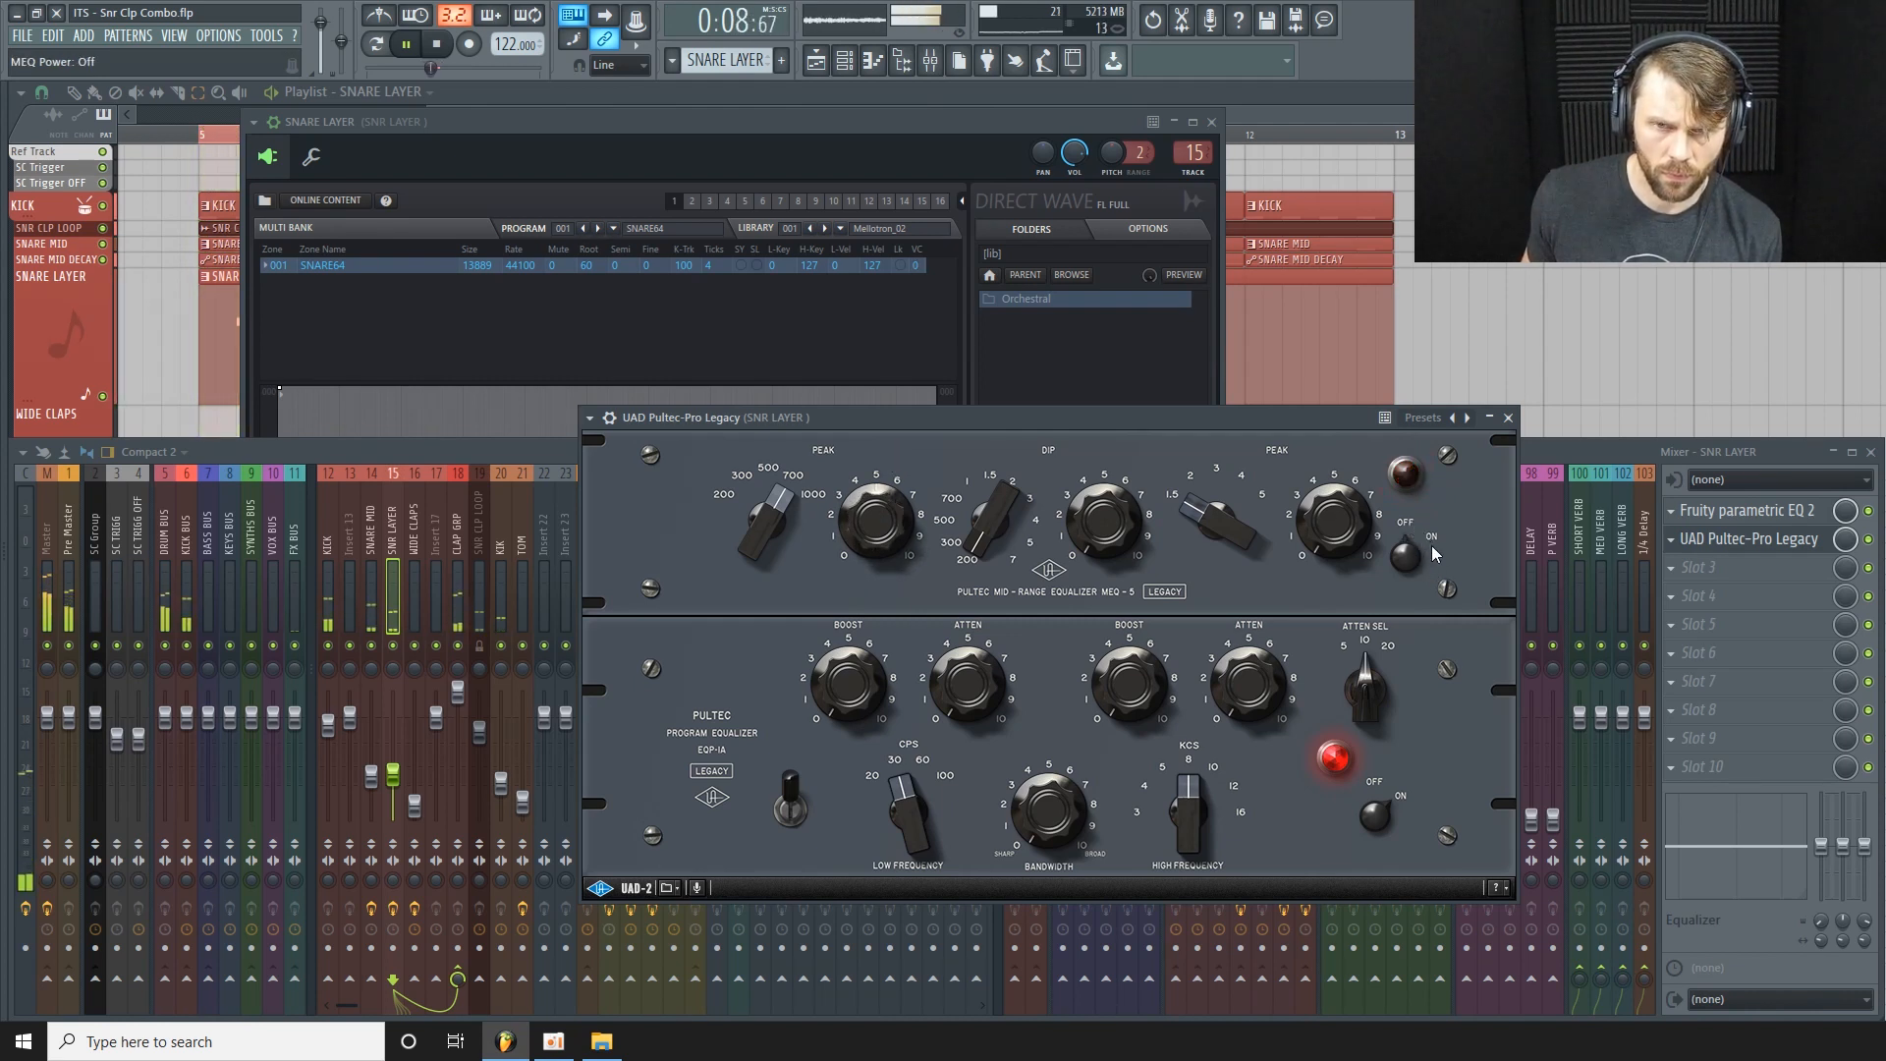
click(1431, 546)
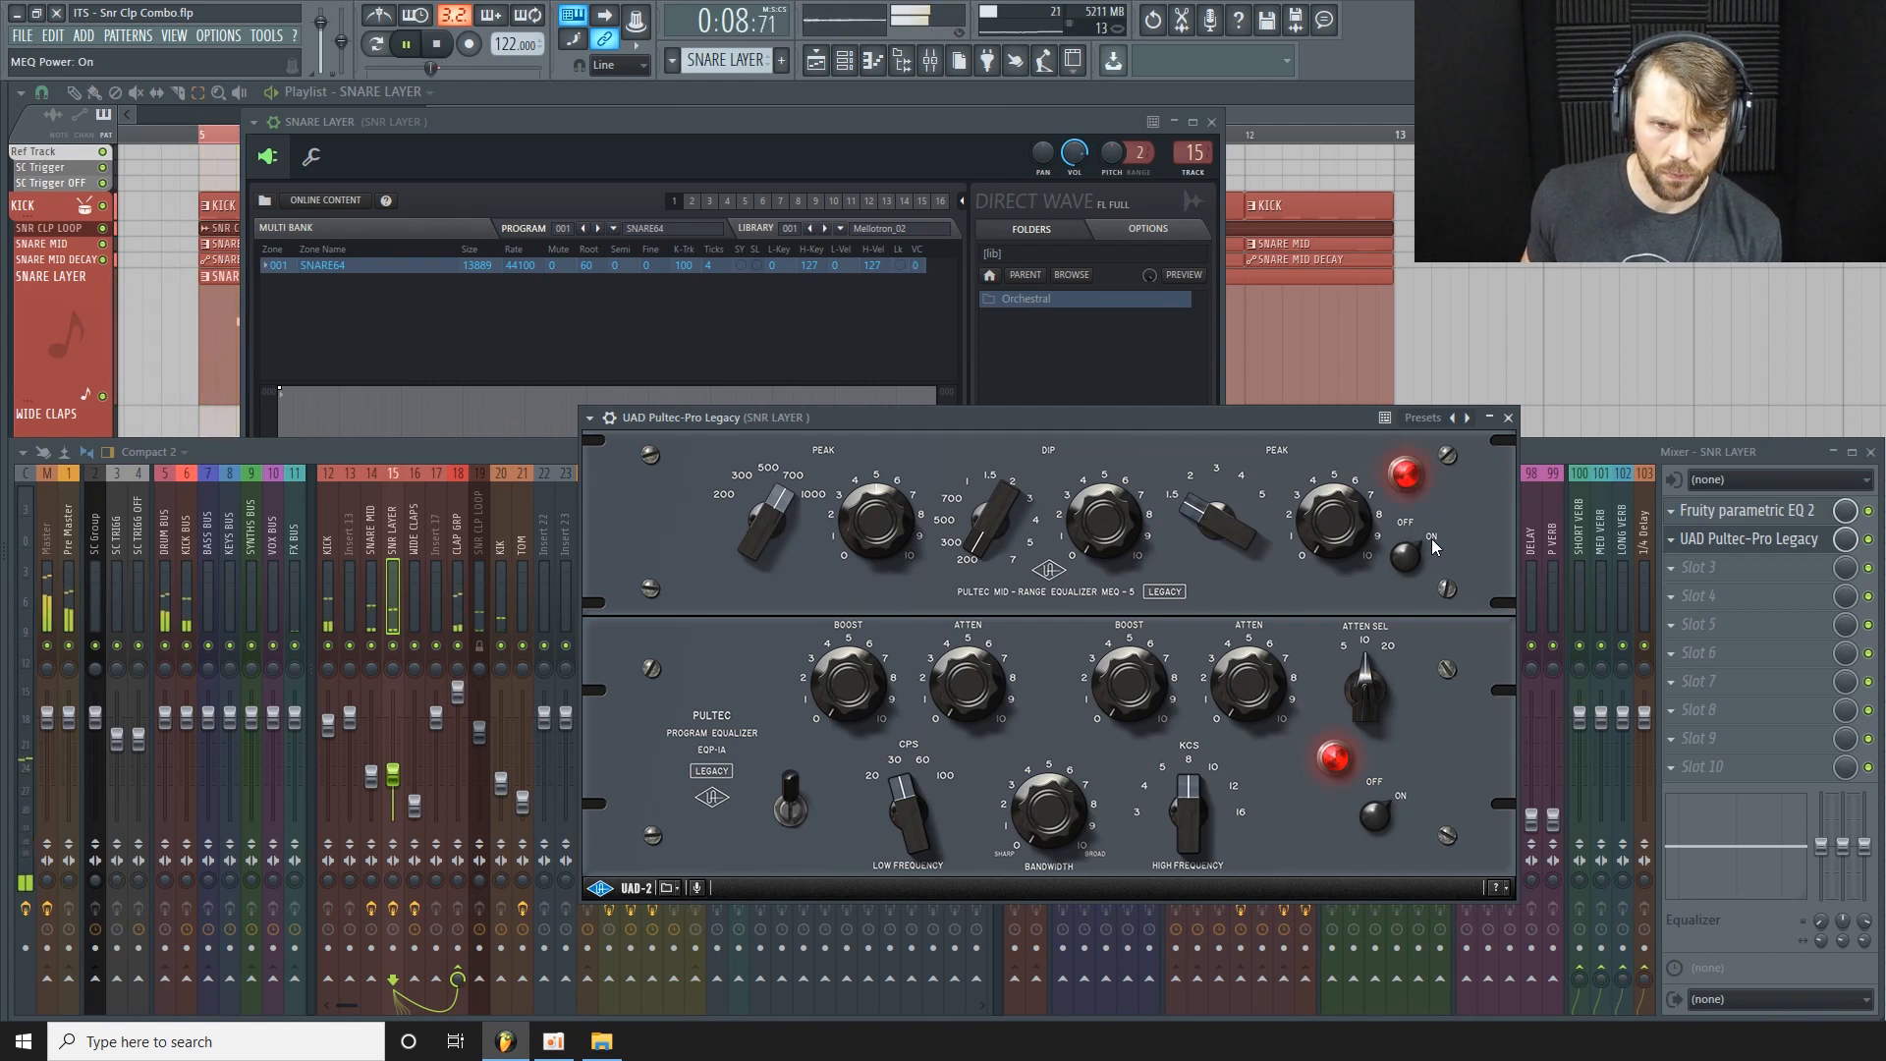
click(1414, 524)
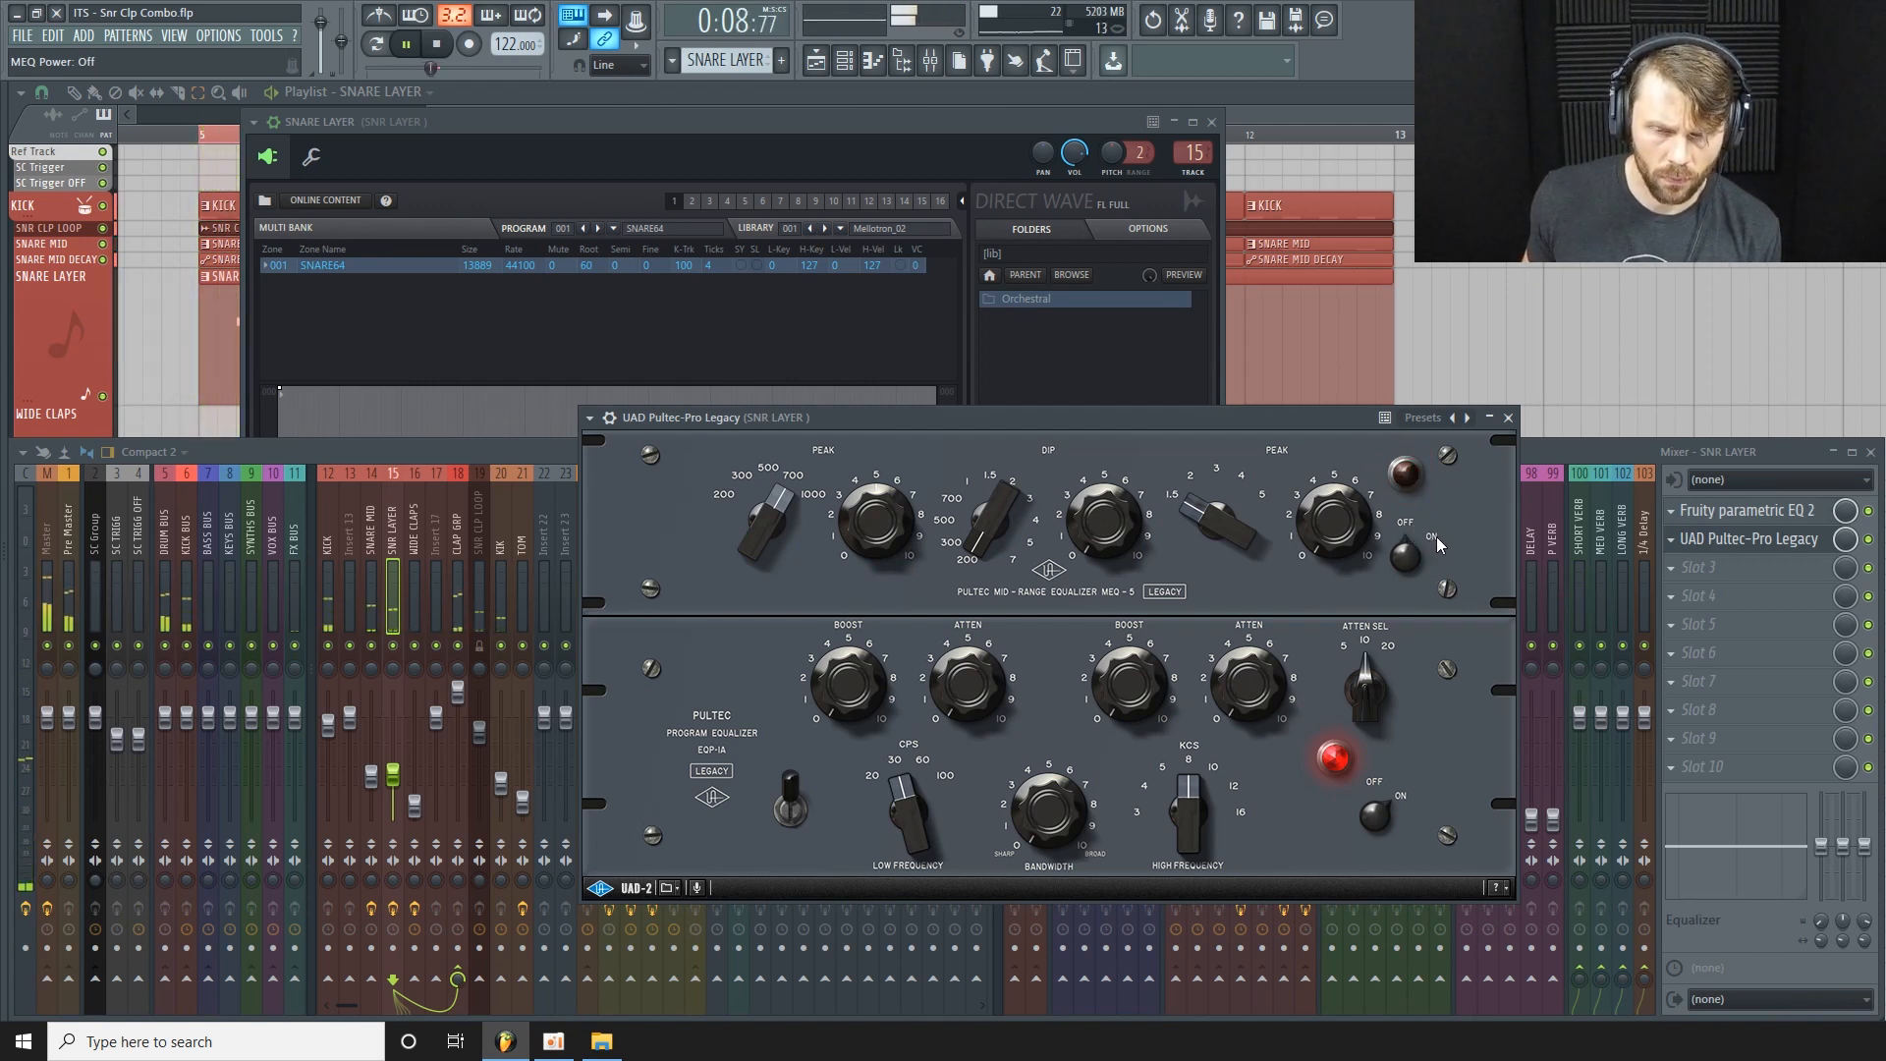
click(1434, 538)
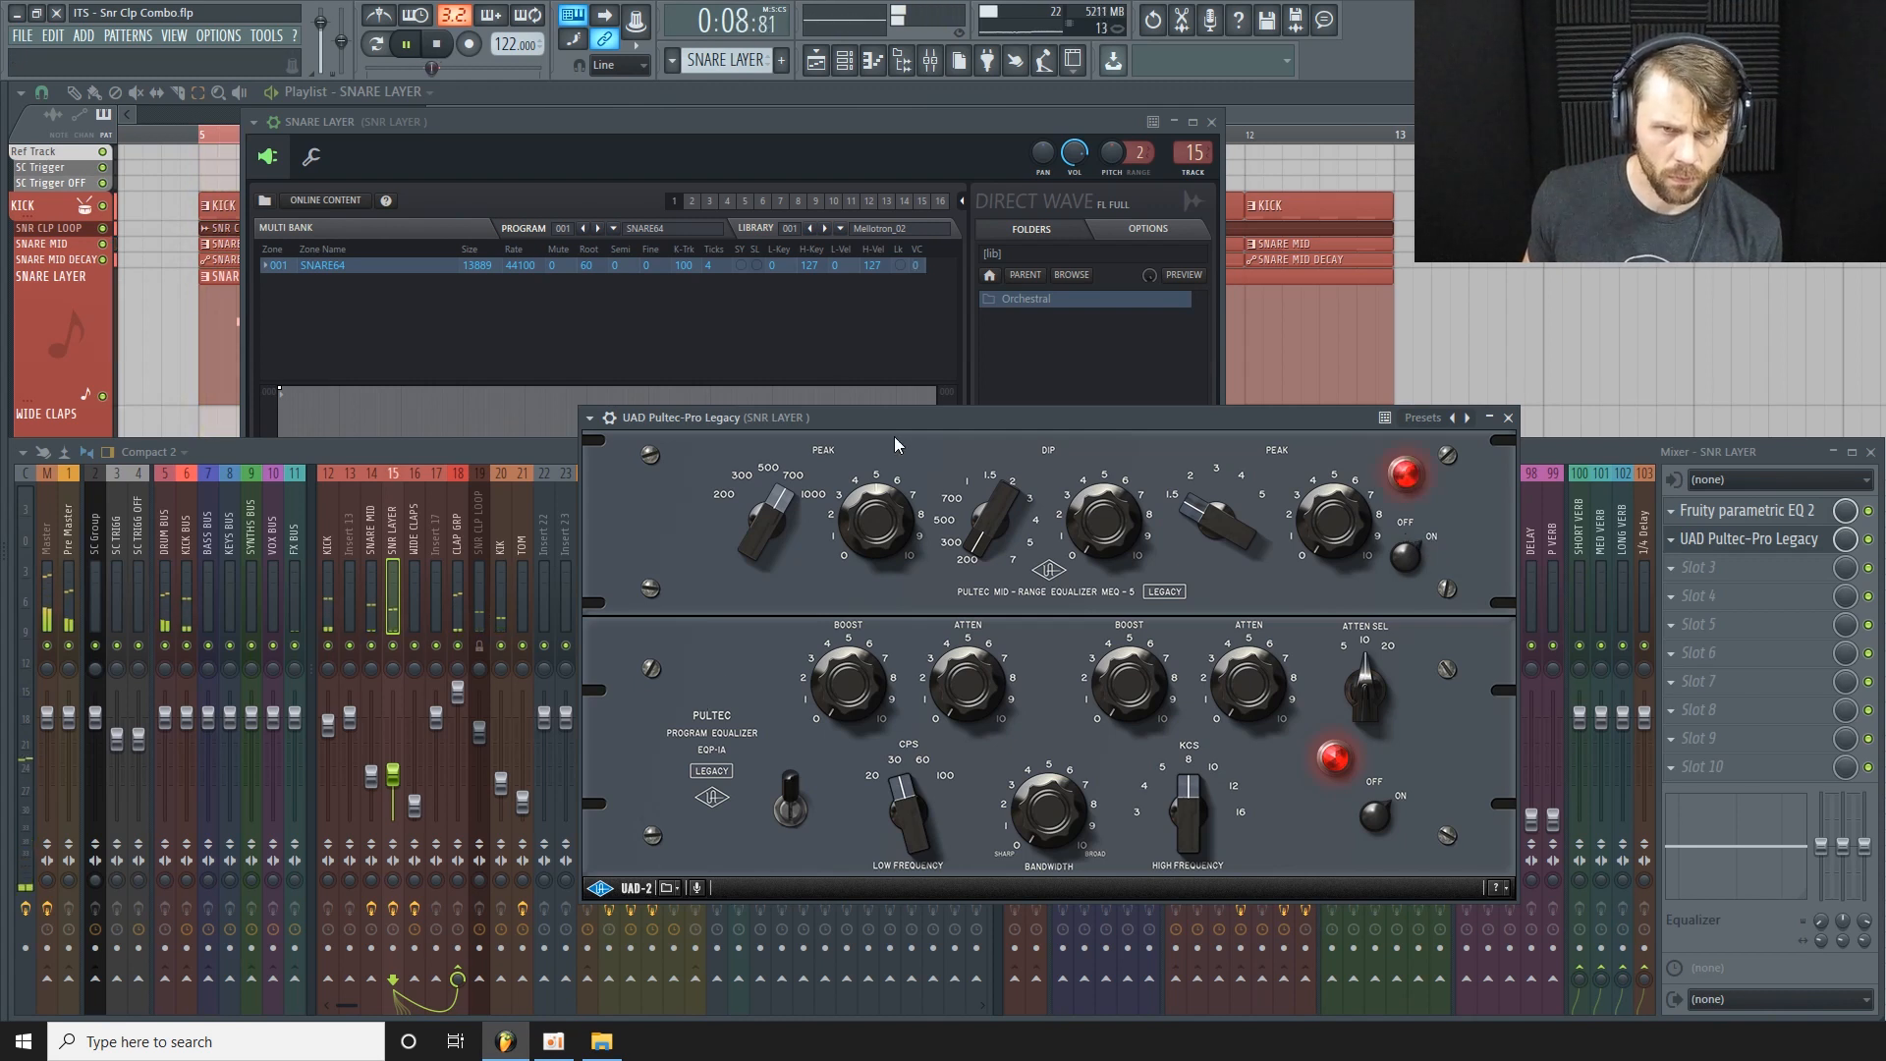
drag(1100, 420, 1044, 443)
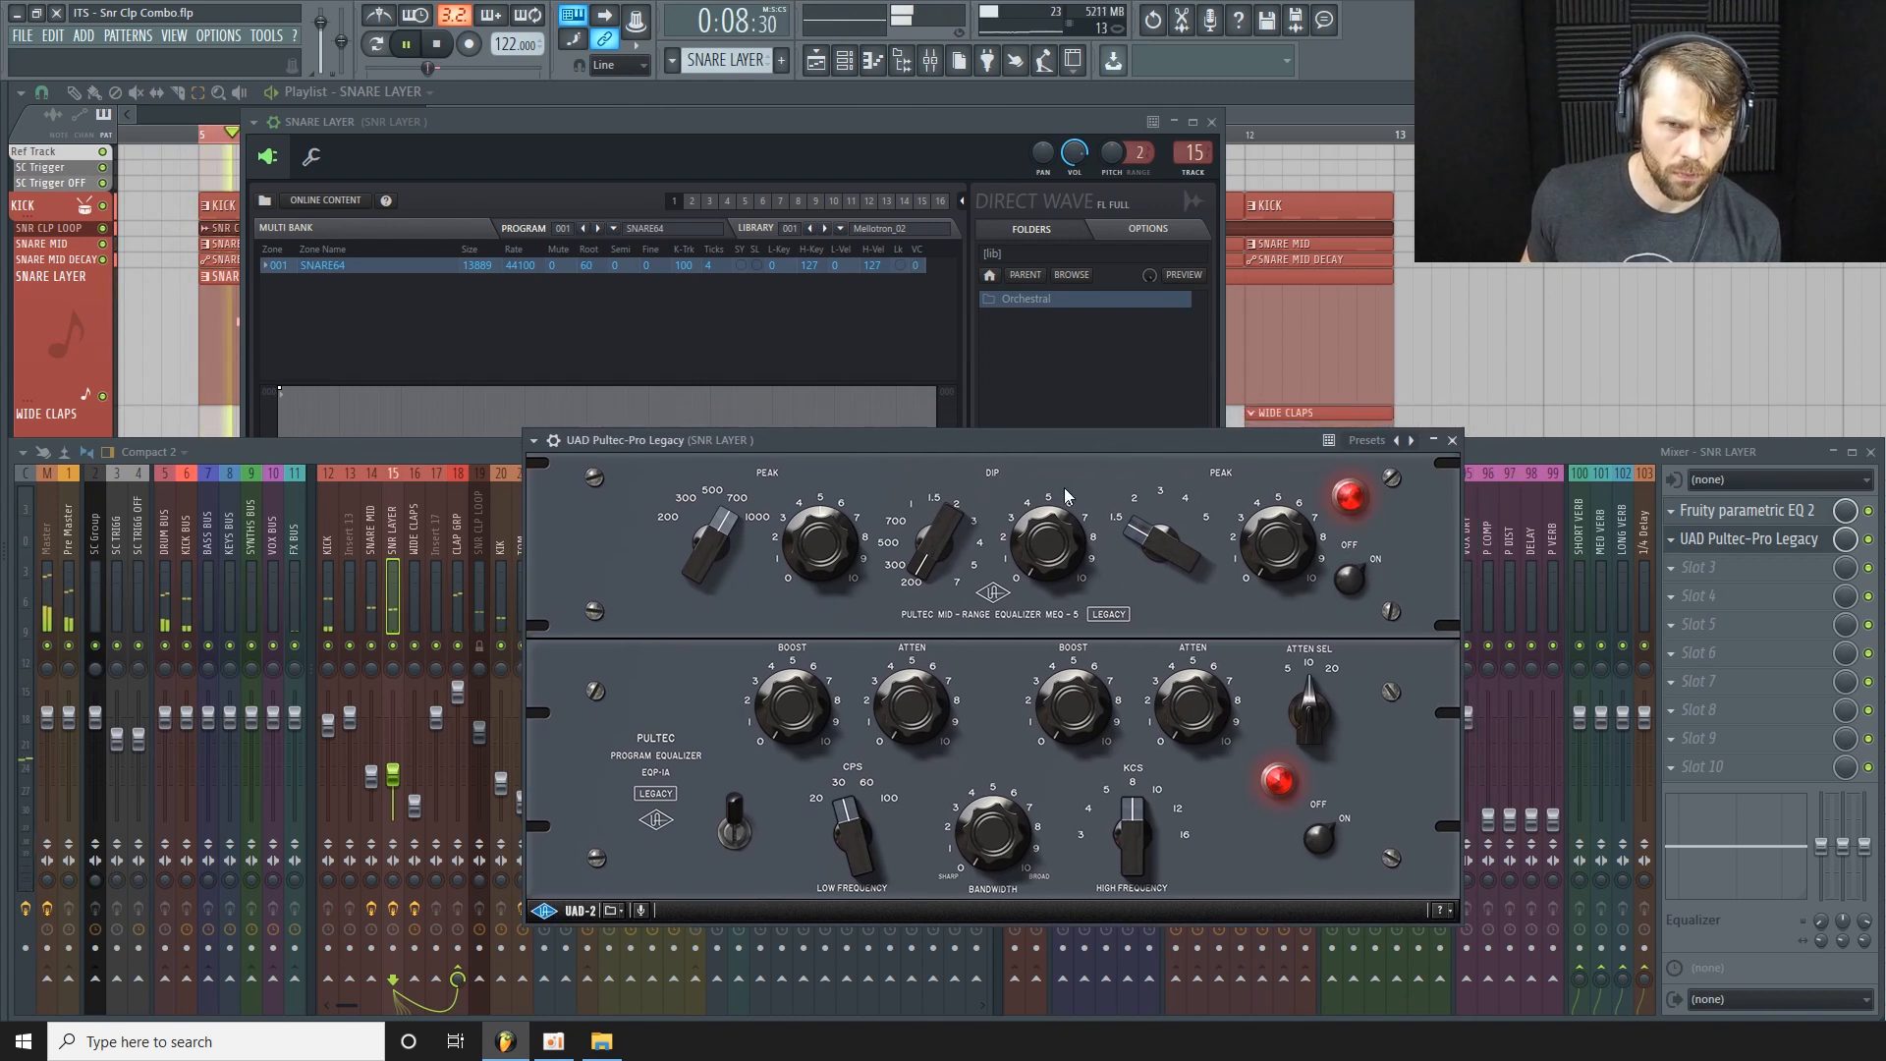
click(1352, 556)
click(1376, 573)
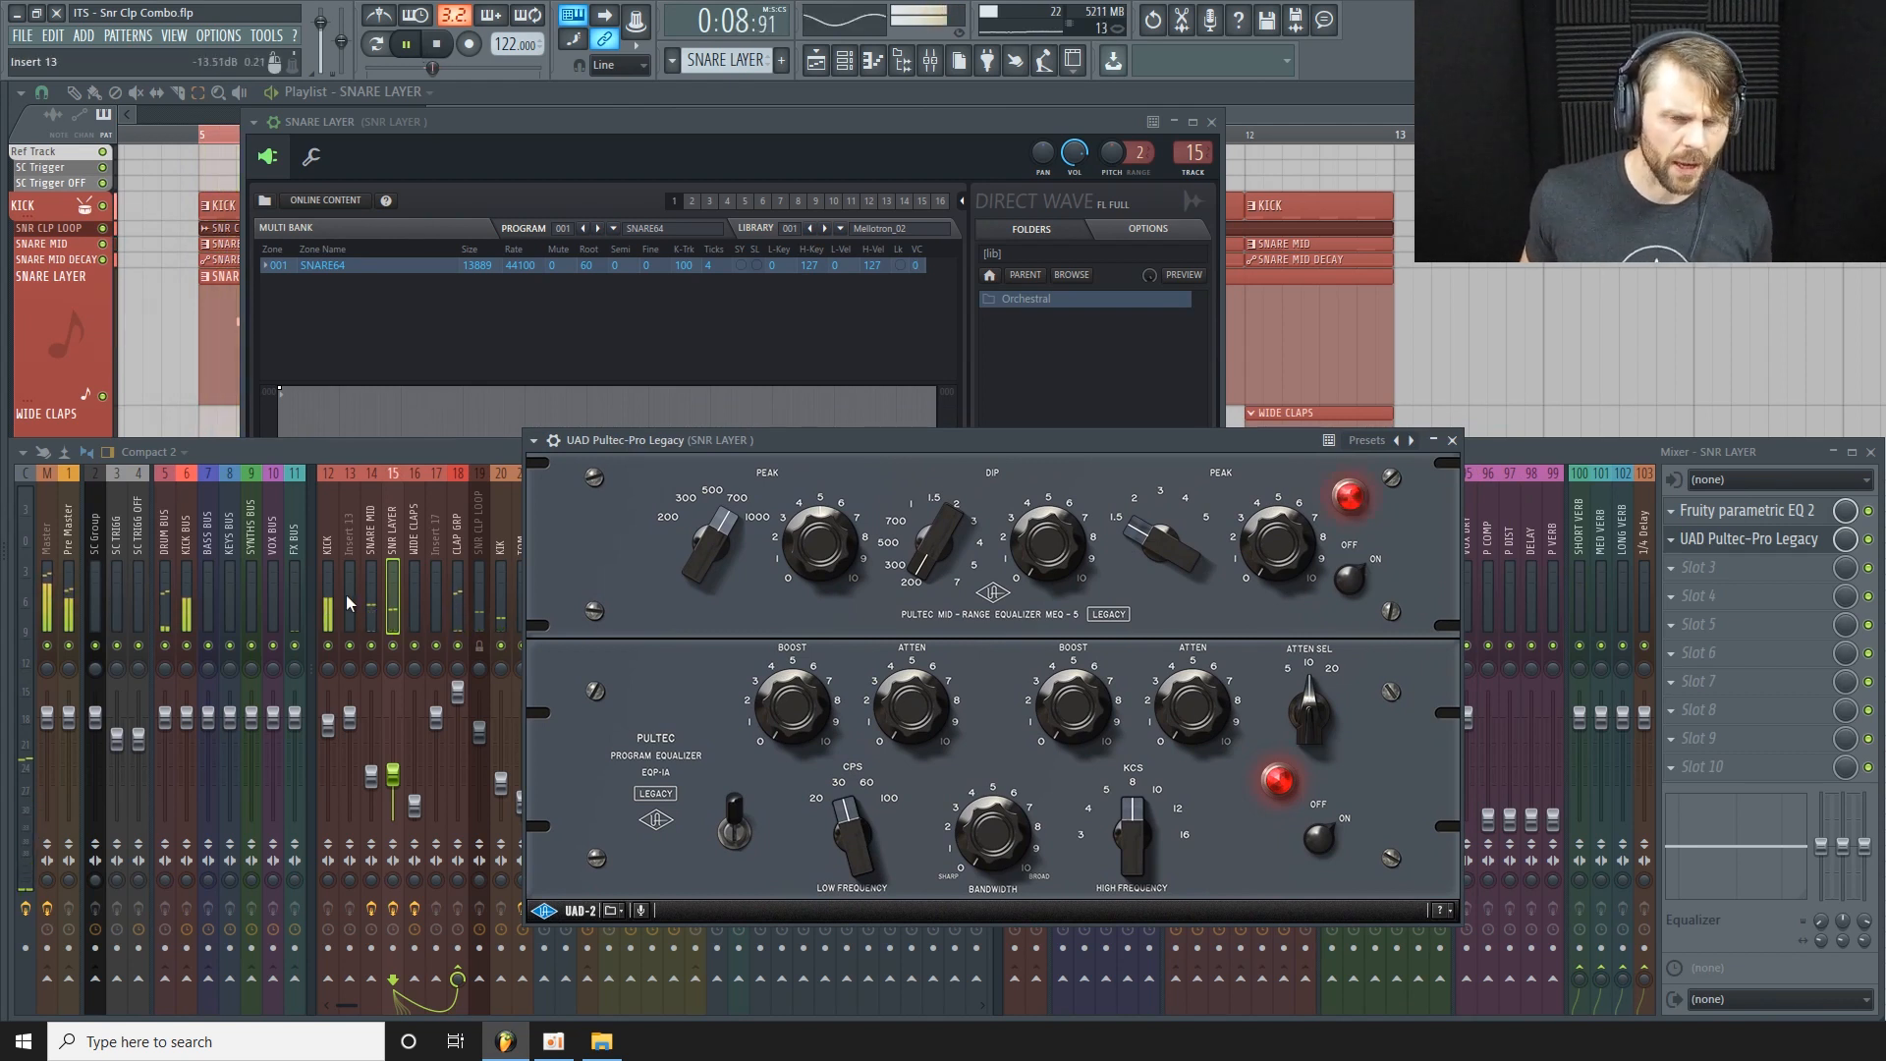
click(1346, 574)
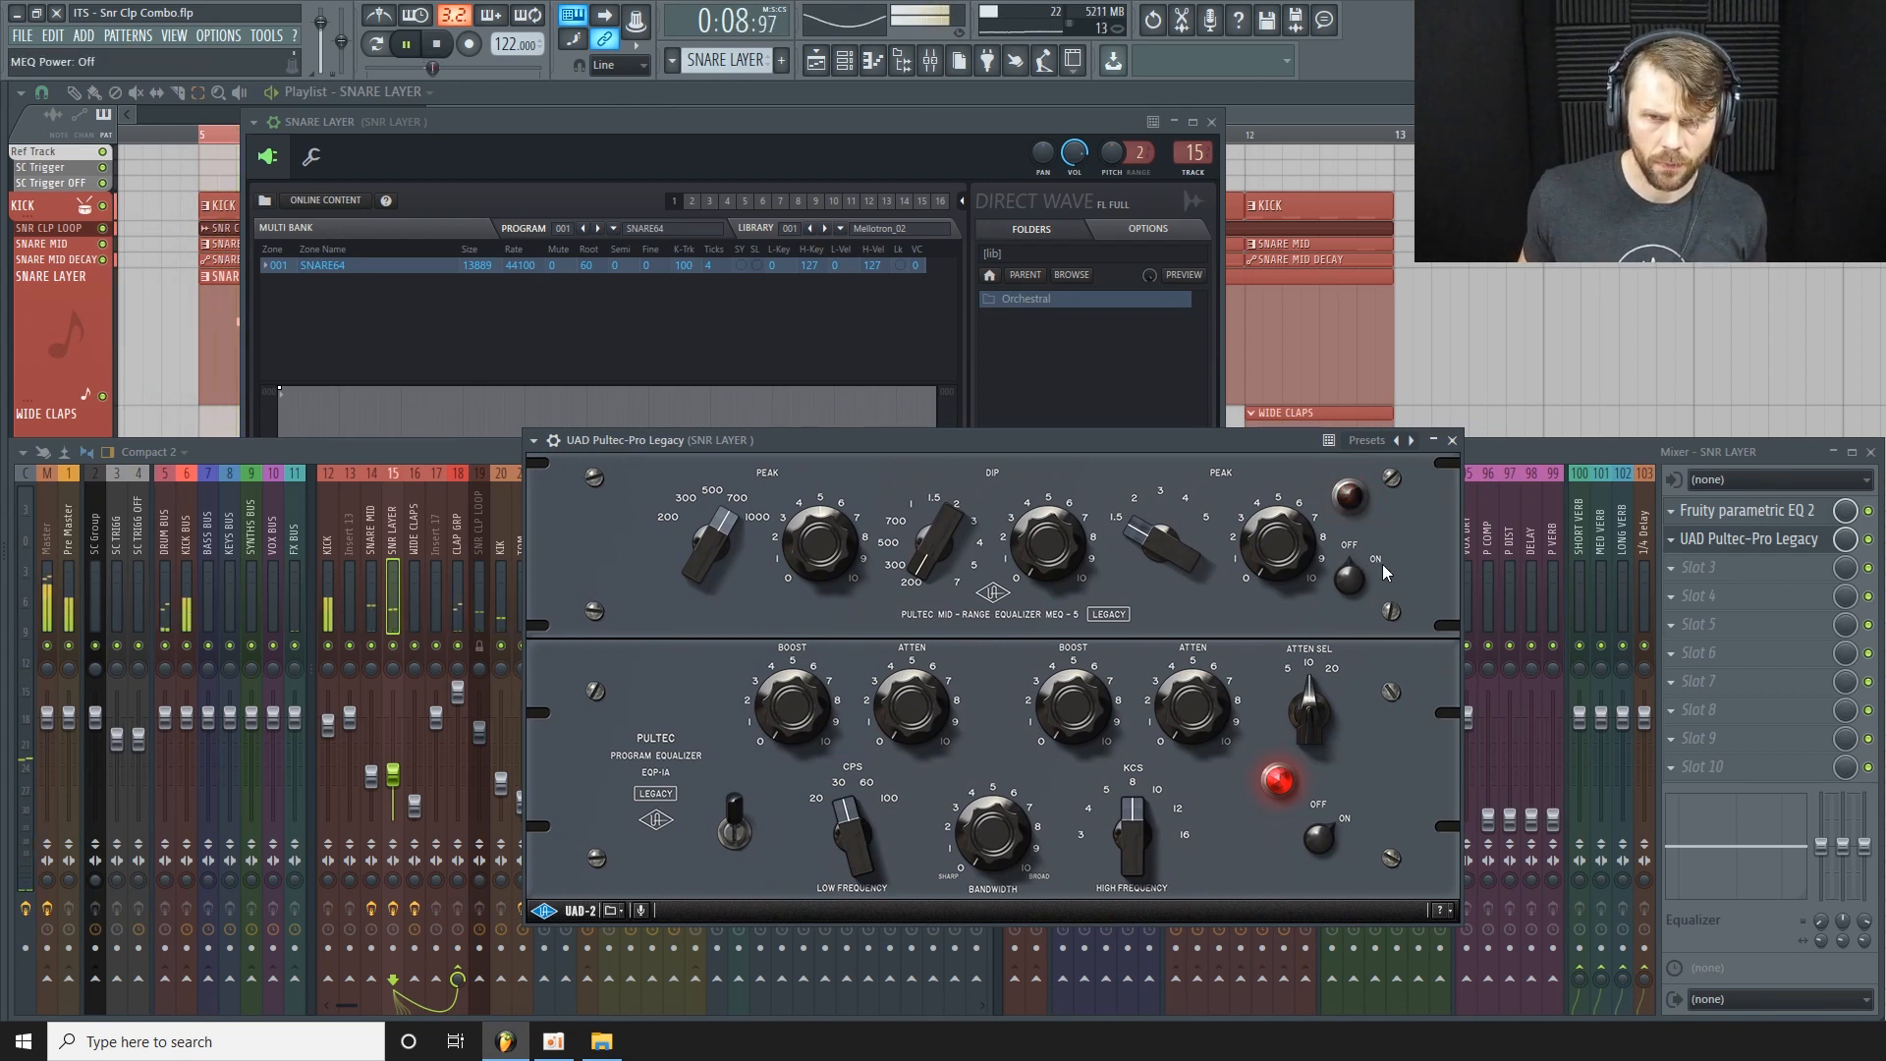
click(1381, 563)
key(space)
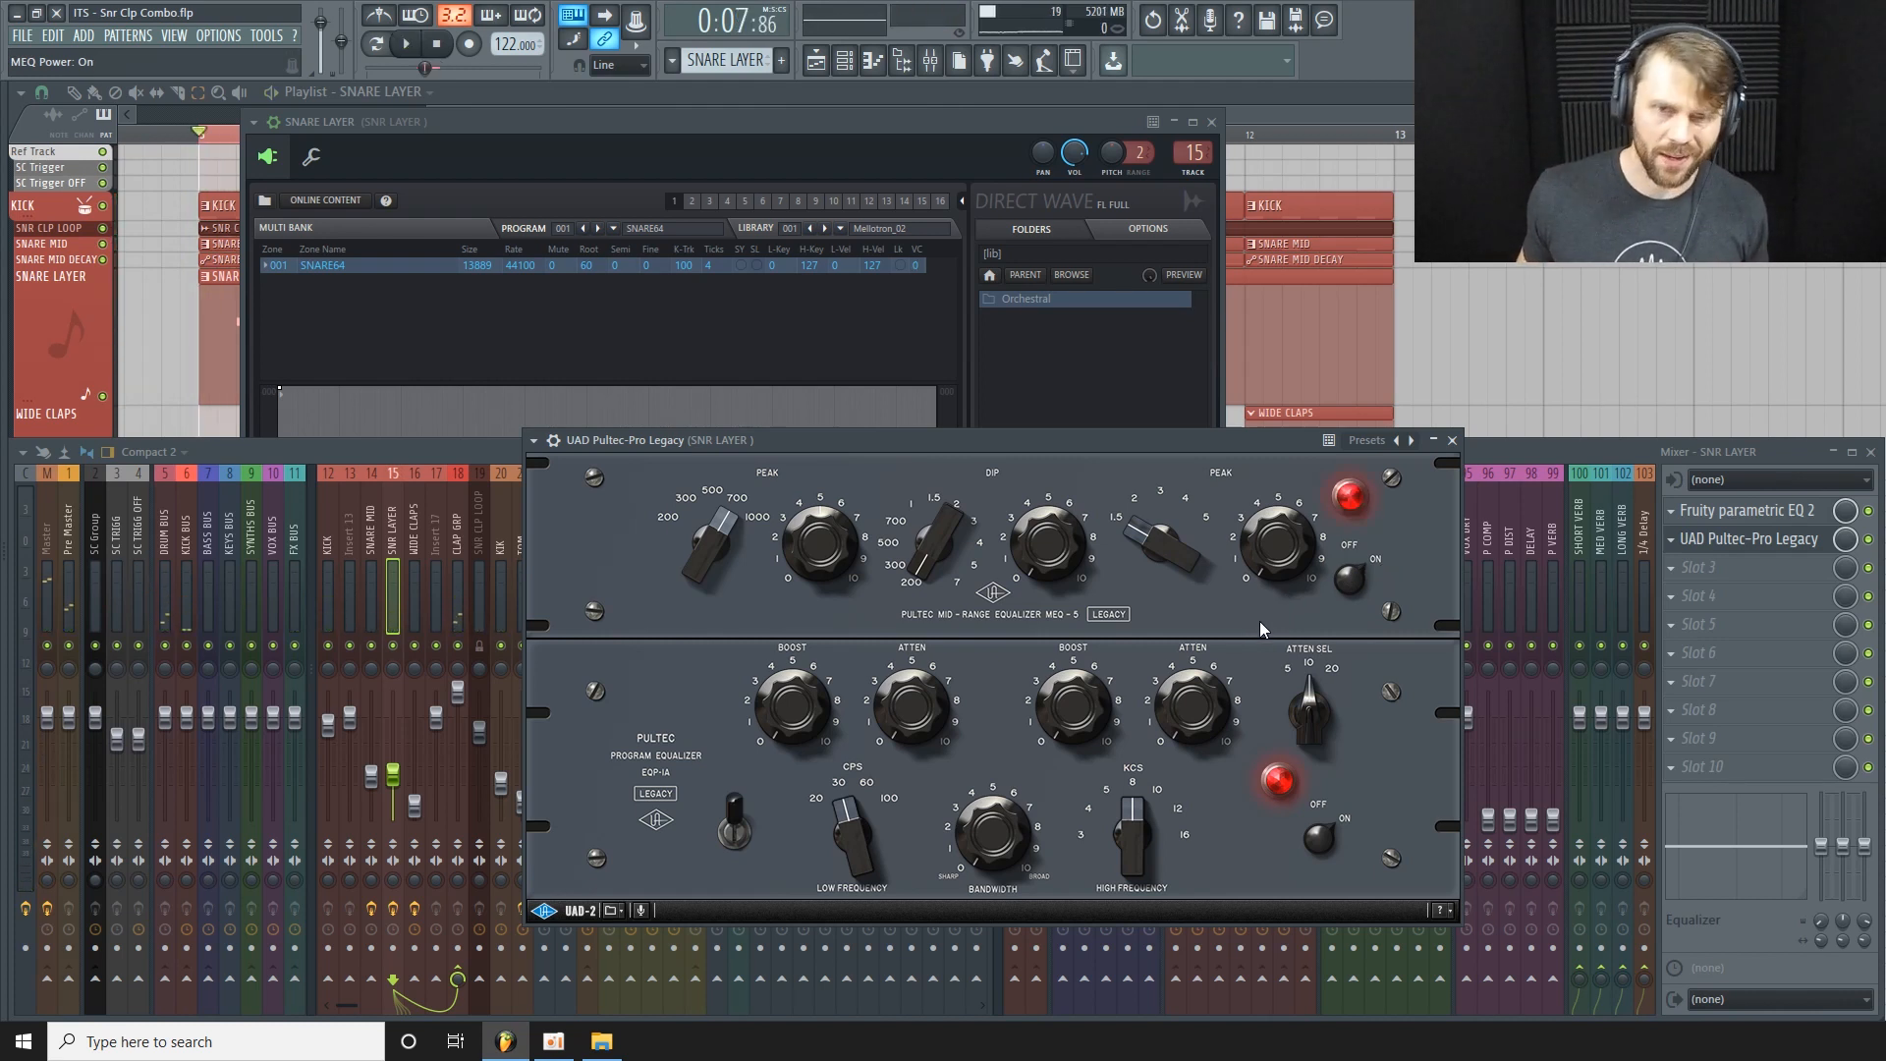
Close the Pultec EQ, open SPAN from the Current mixer track, and move the analyzer clear of the snare tracks.
click(1451, 440)
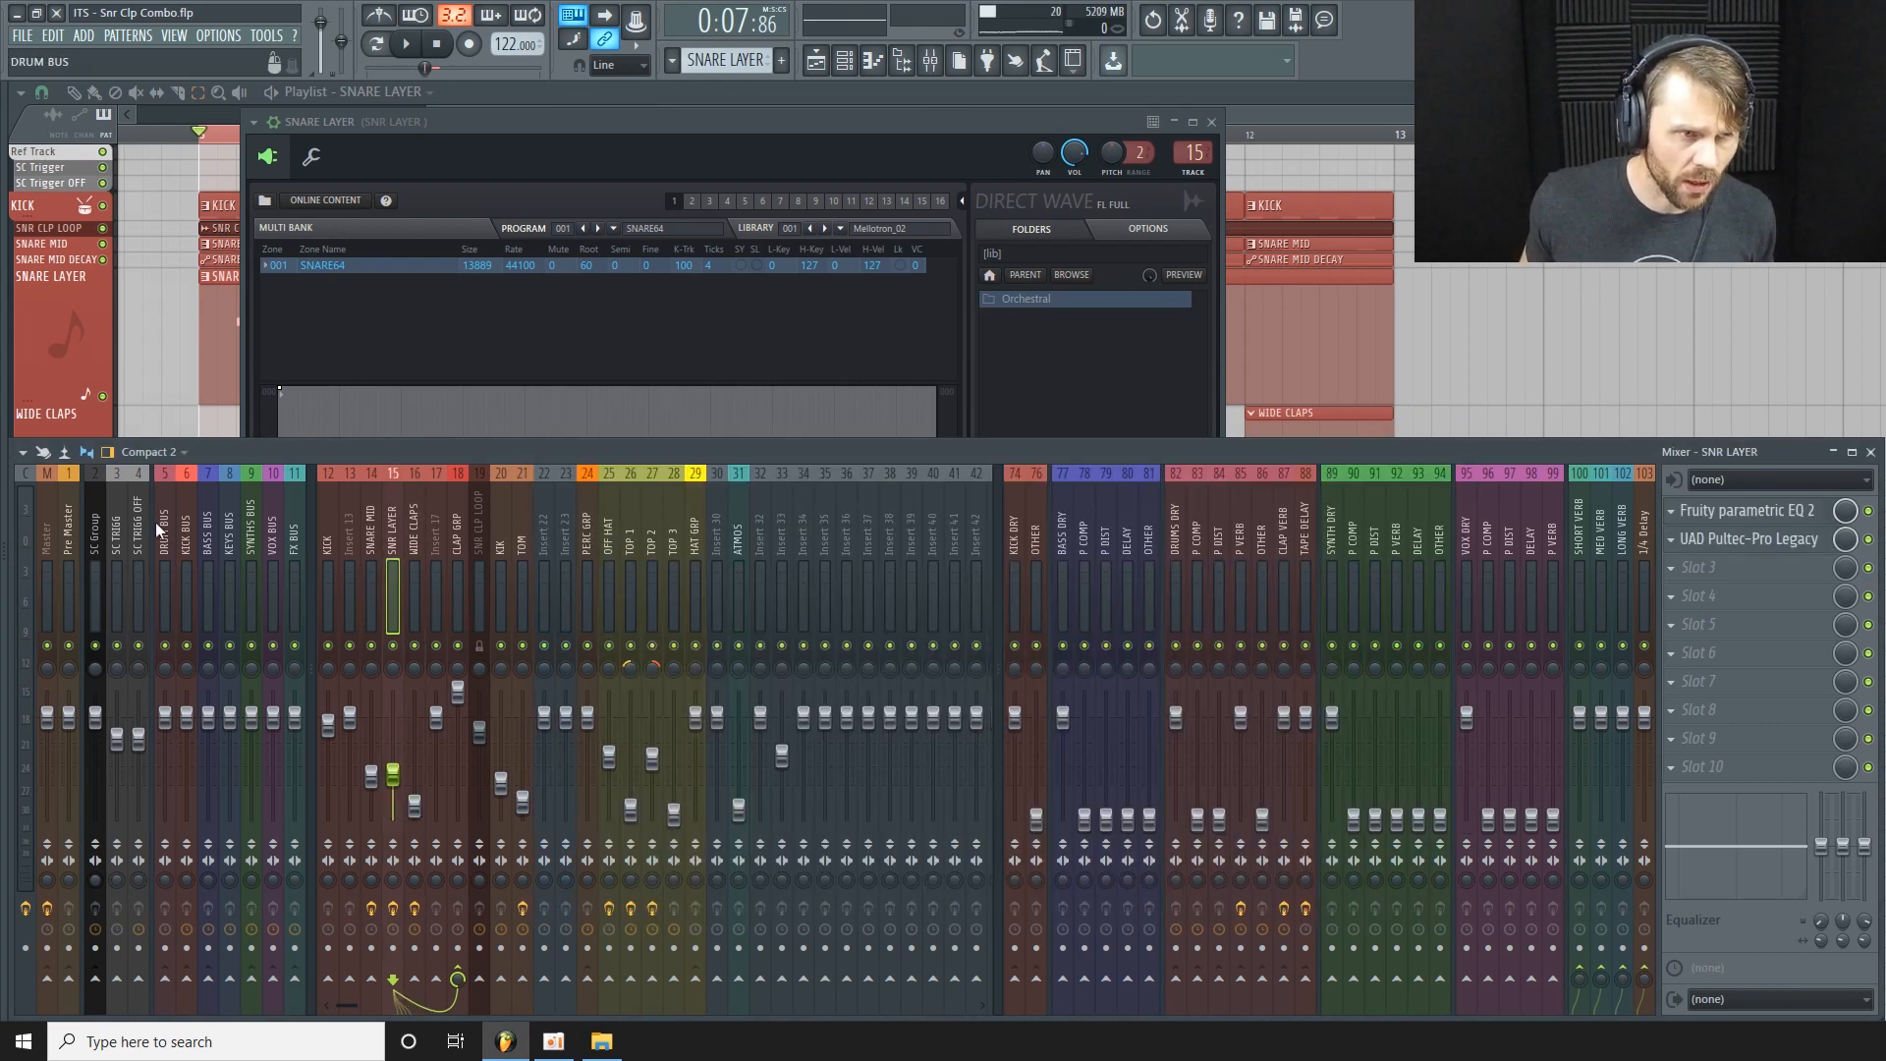
click(25, 548)
click(1758, 510)
drag(856, 463, 1296, 395)
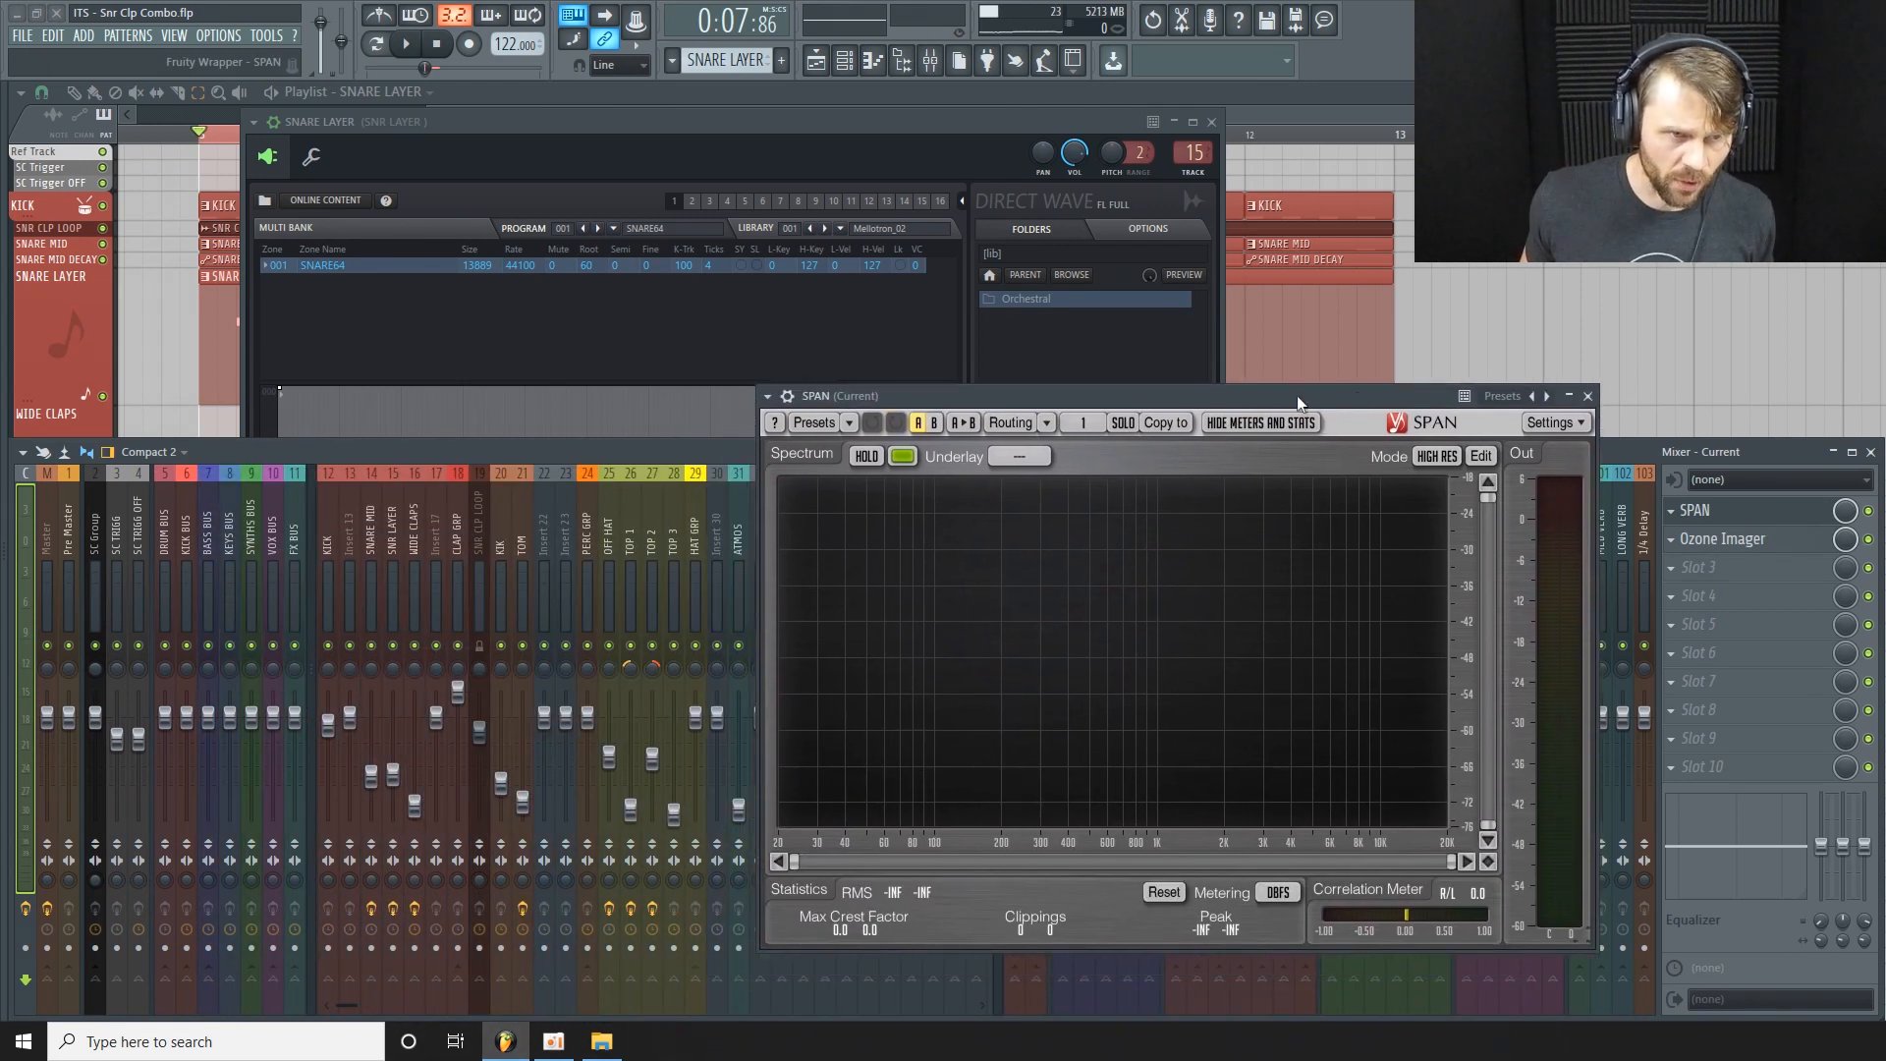
Examine the SNARE MID spectrum in SPAN during playback, then reselect the SNR LAYER track and close the analyzer.
click(373, 538)
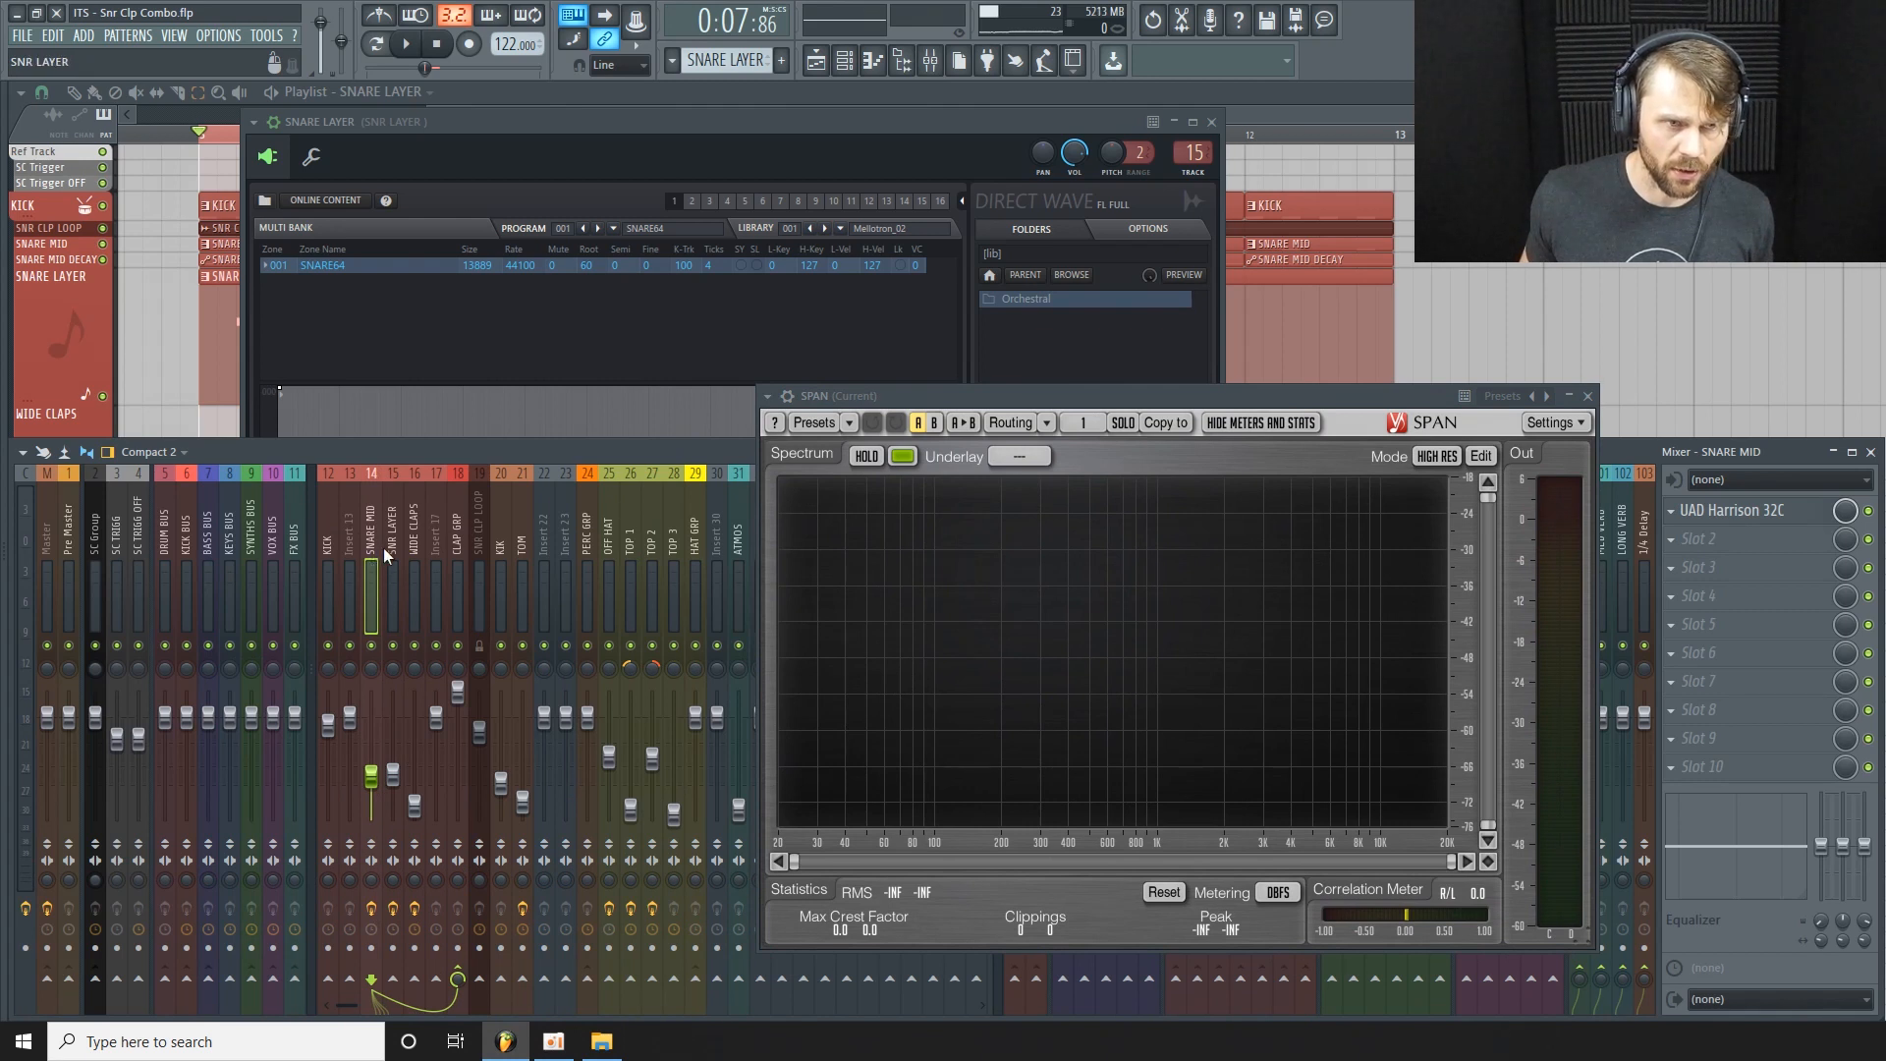
key(space)
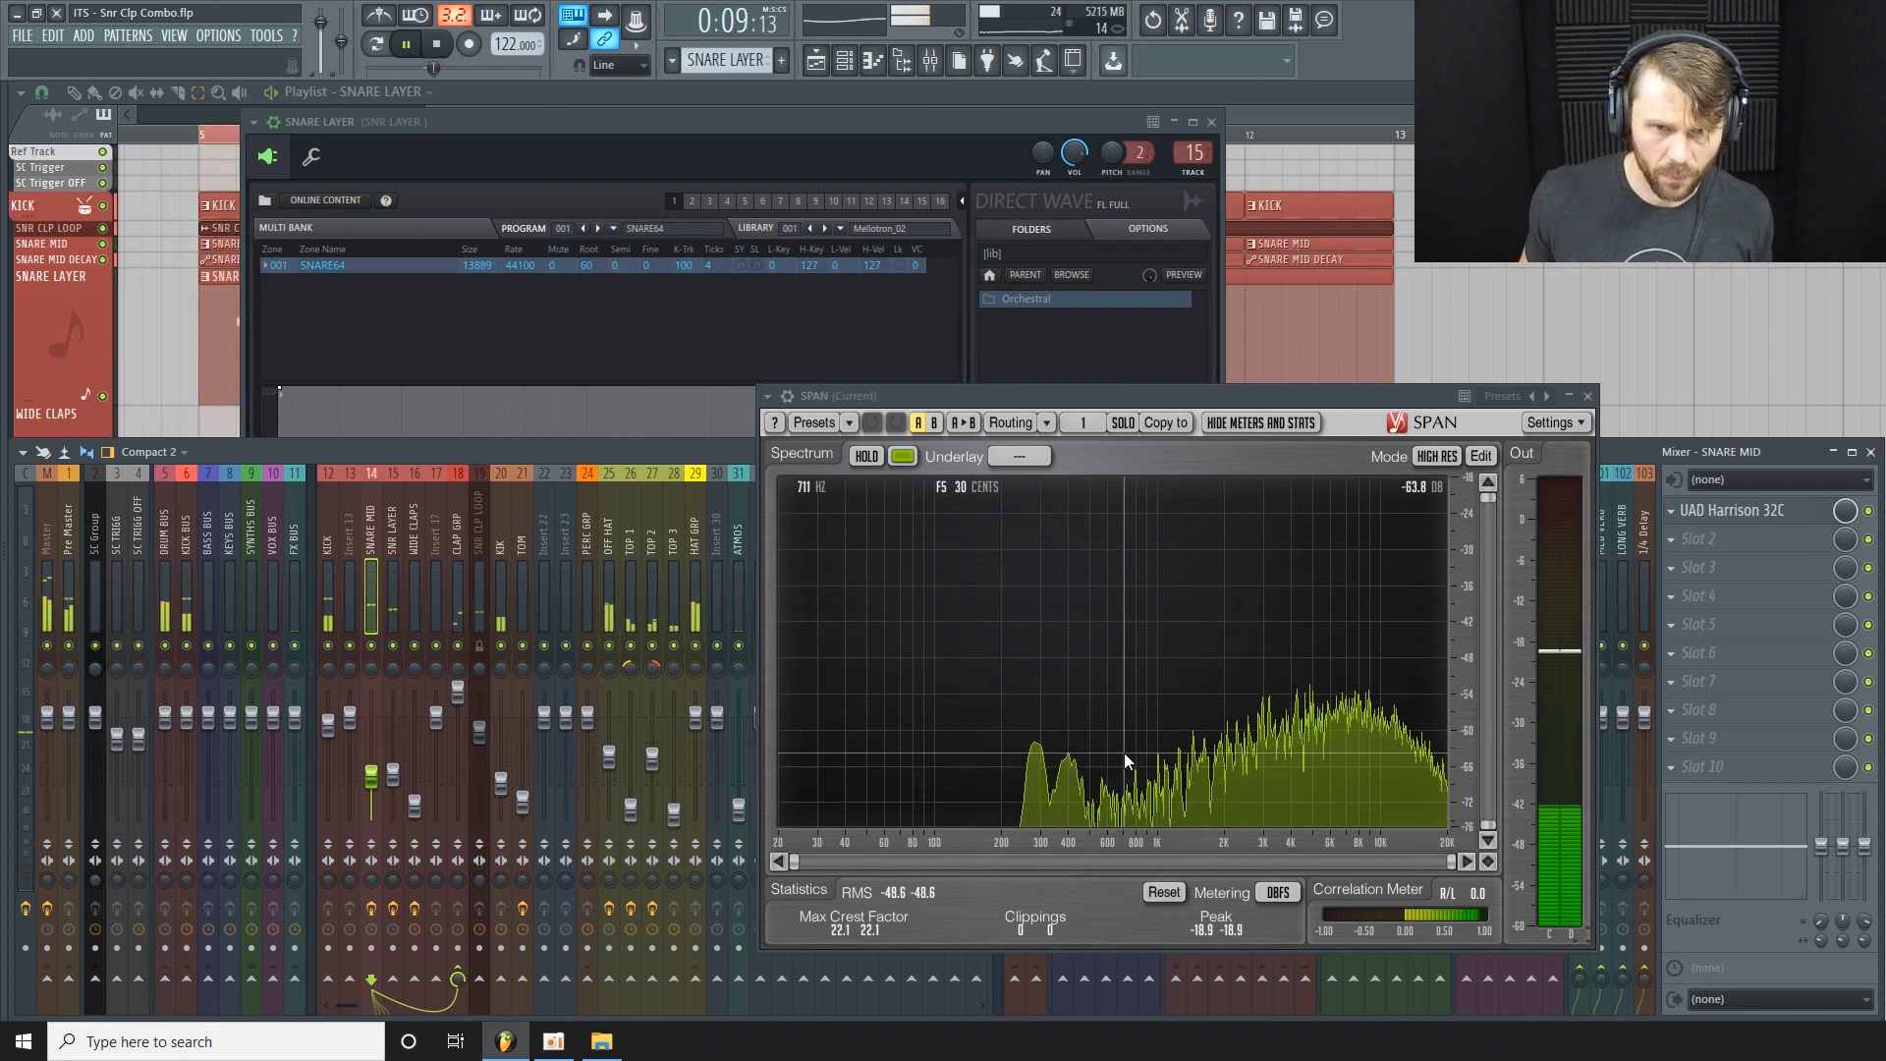
key(space)
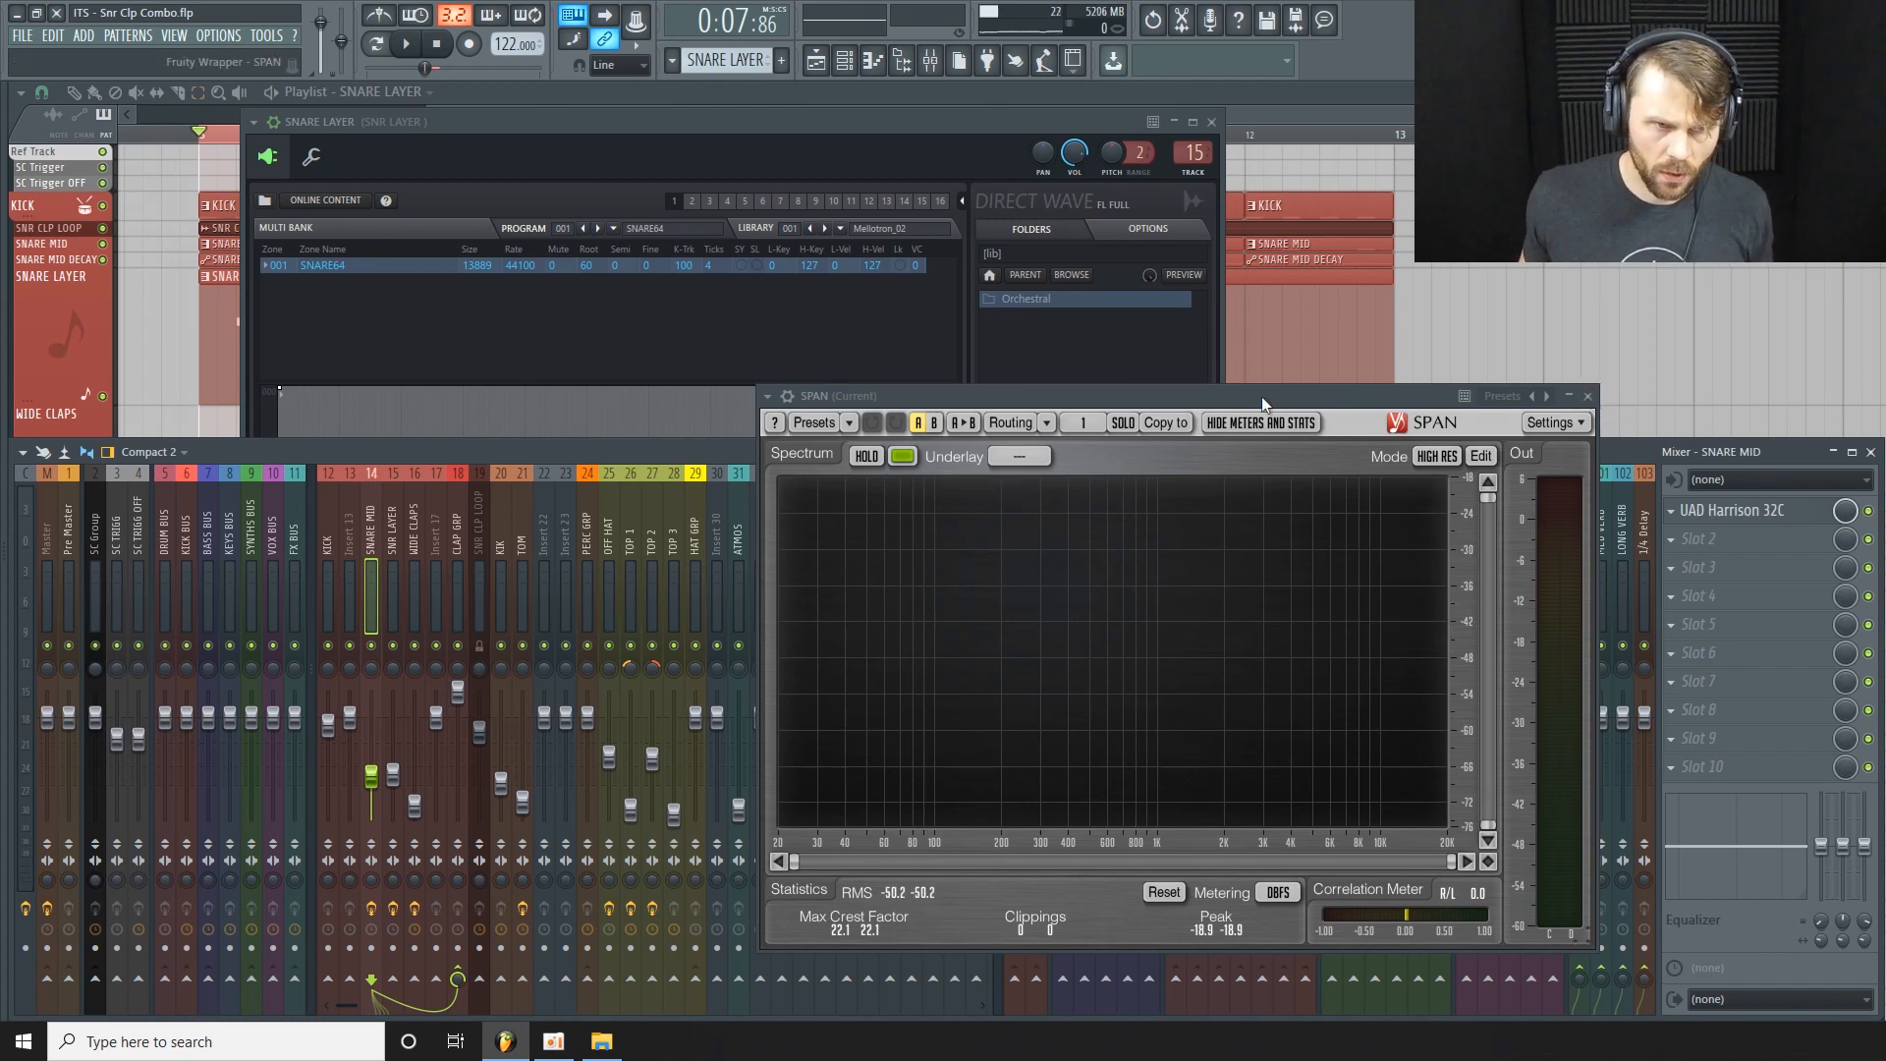
click(394, 545)
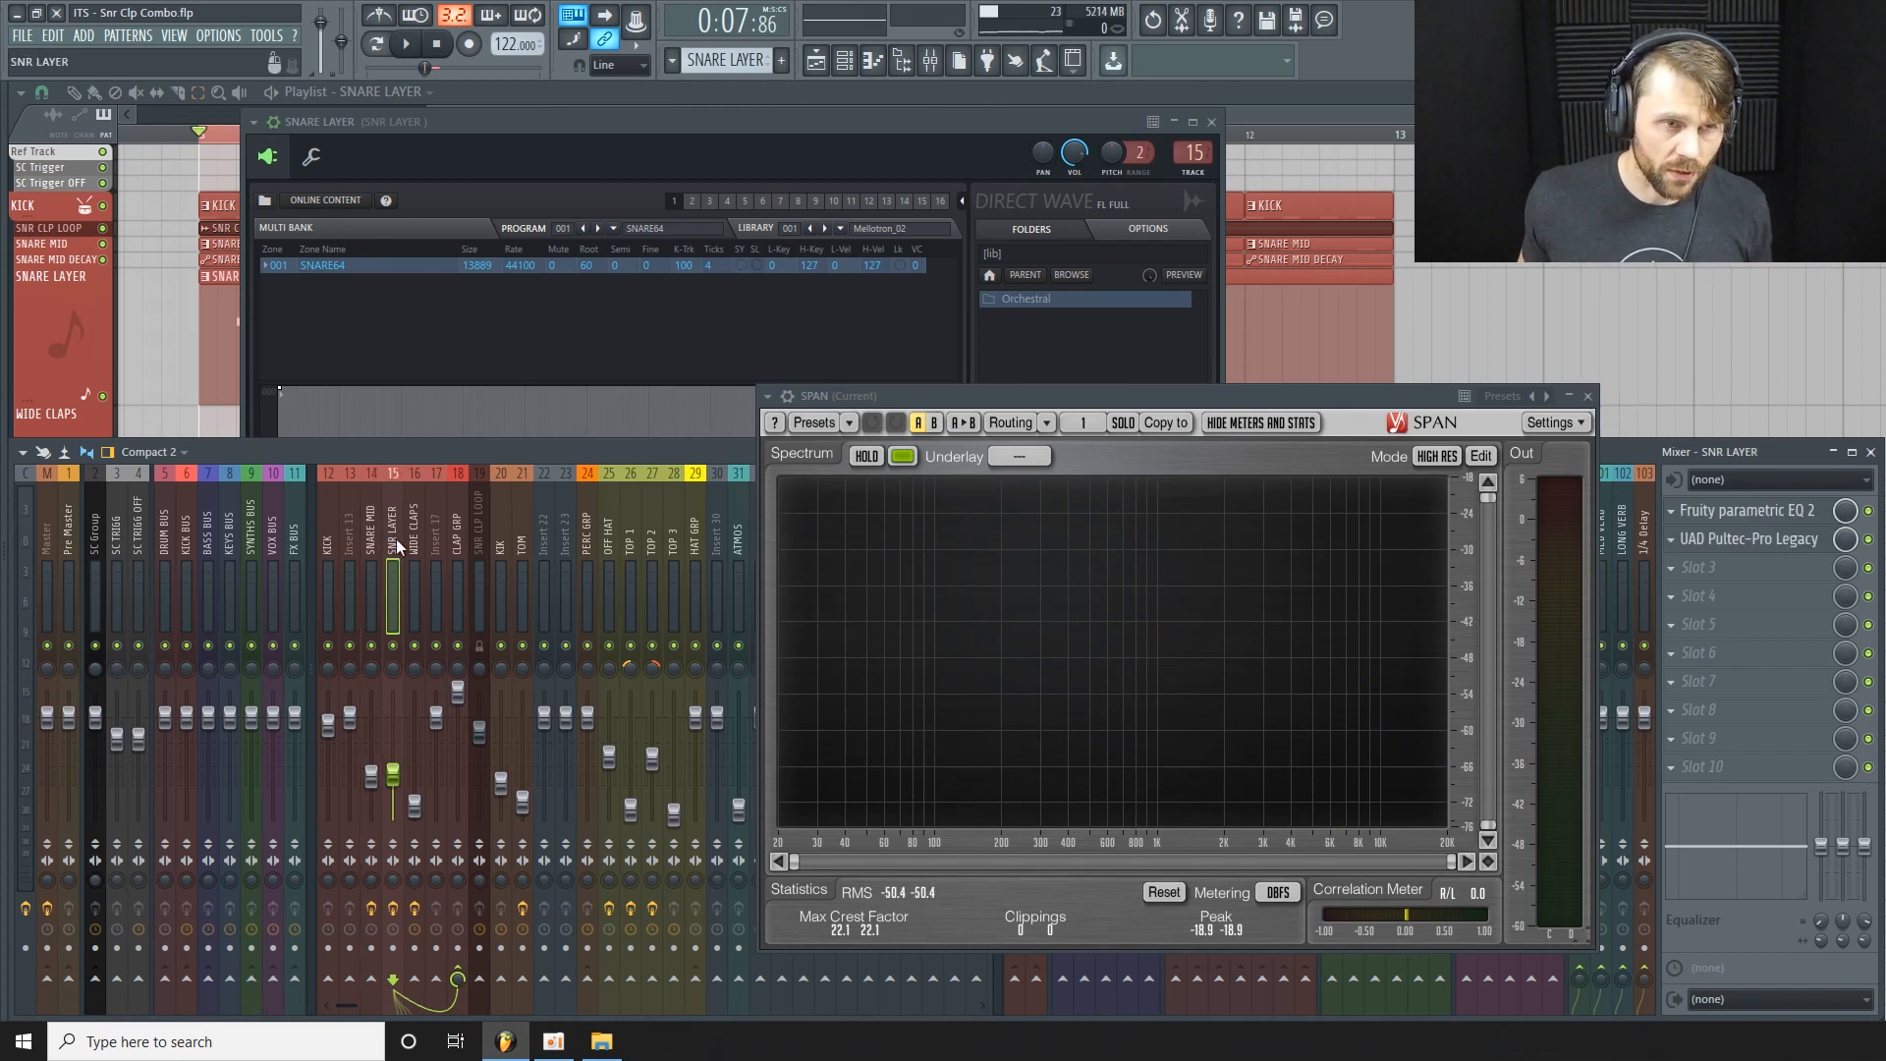
click(1587, 395)
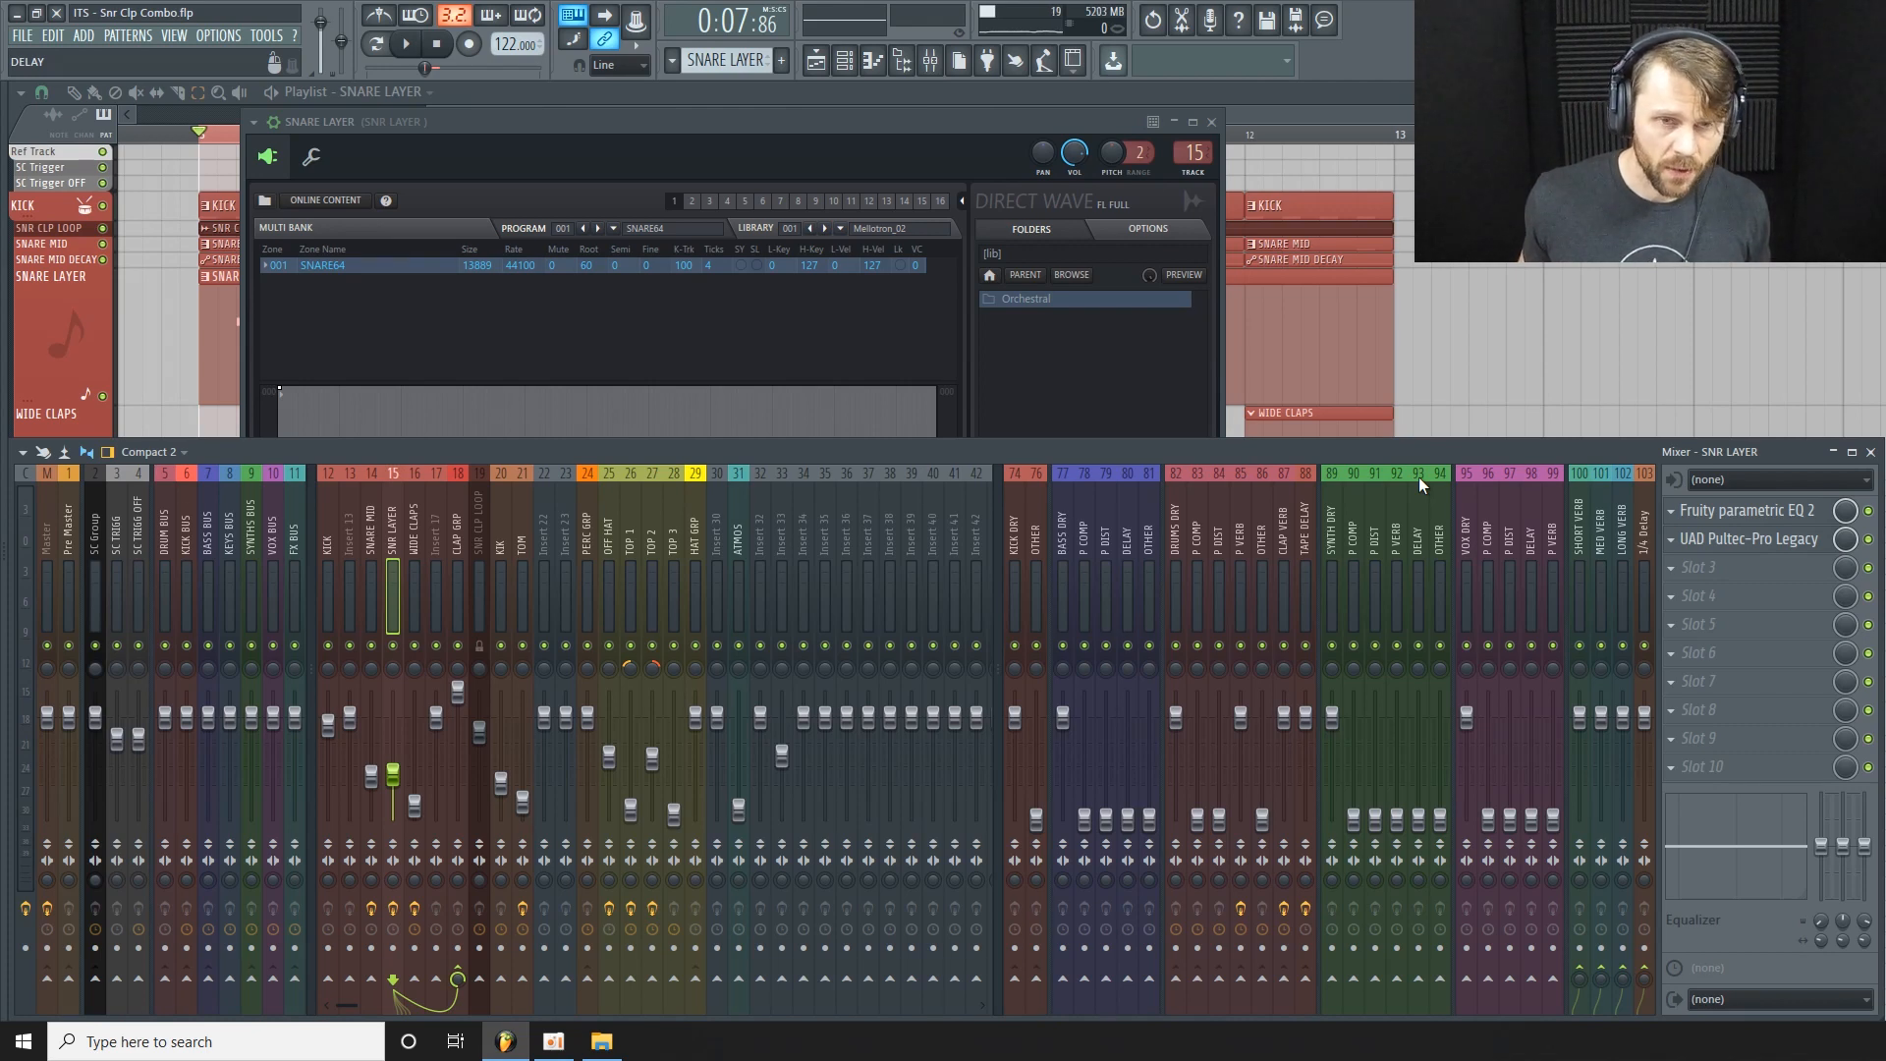
Open the SNARE LAYER channel's DirectWave sampler and show its zone settings.
click(1349, 119)
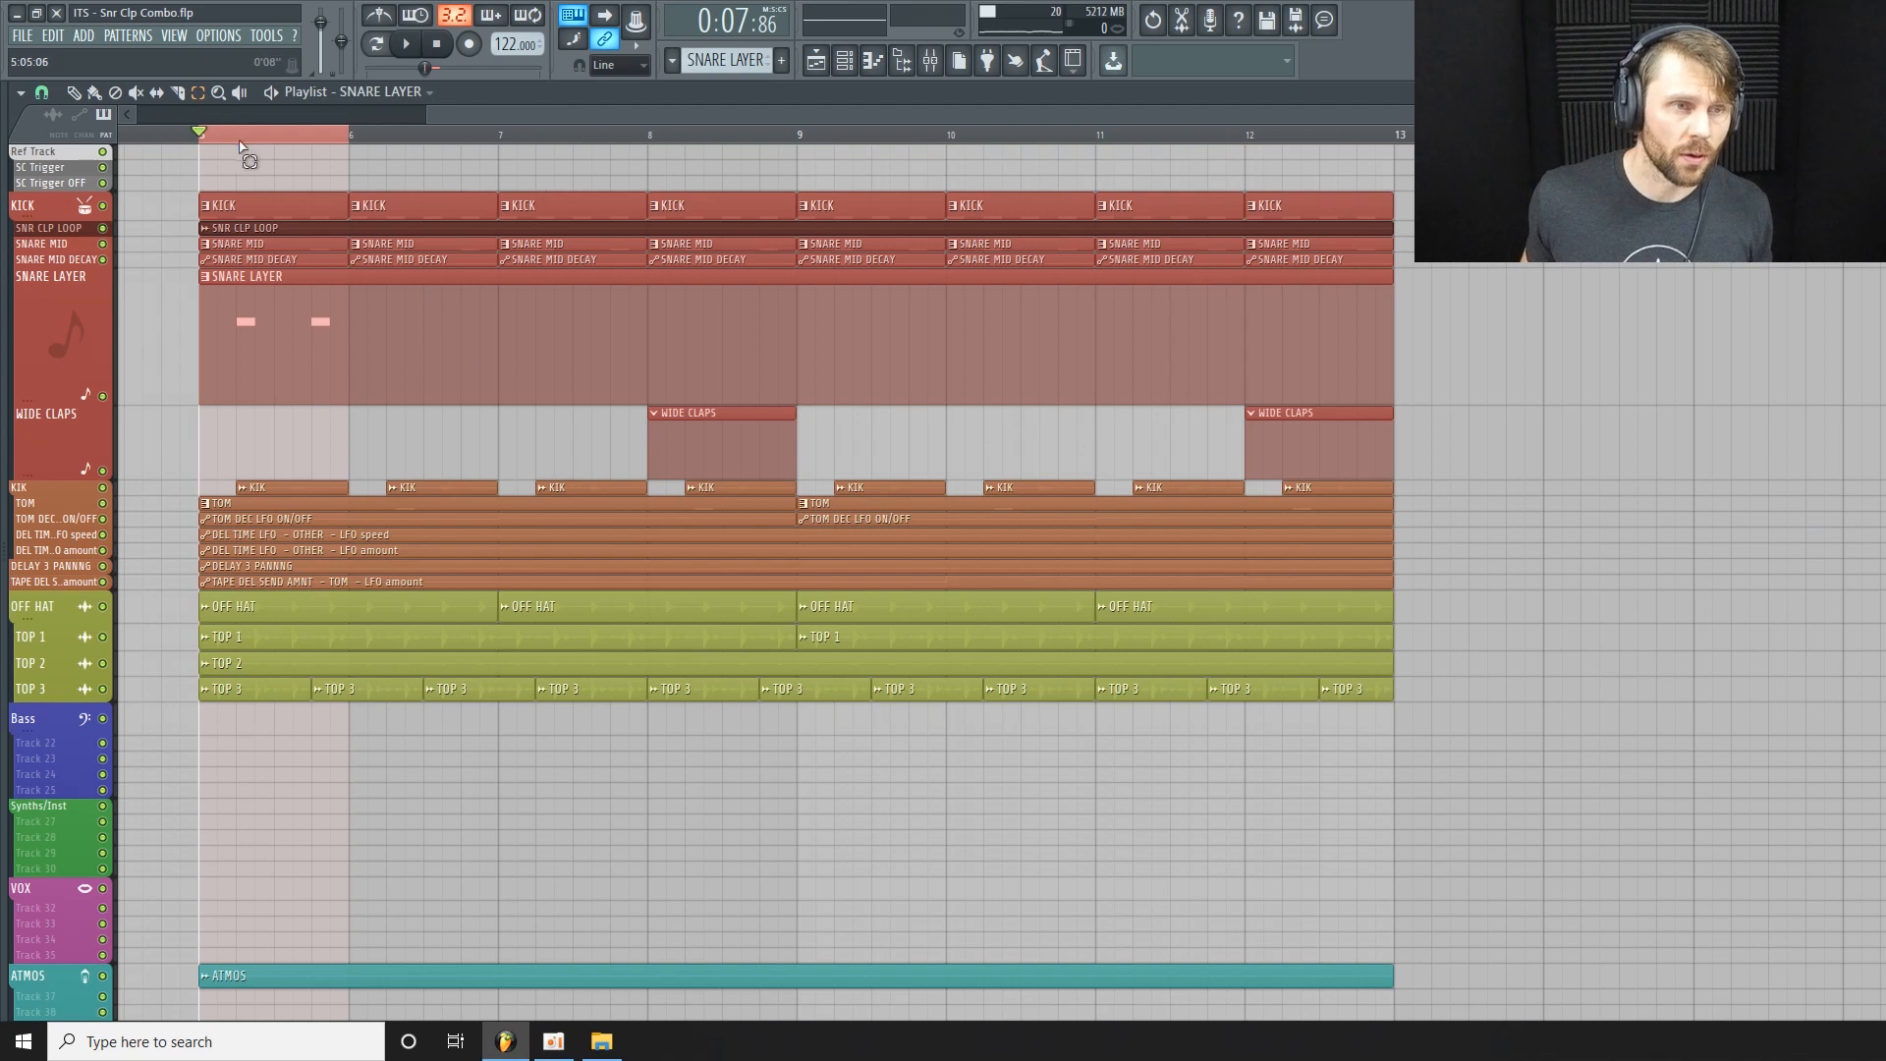
click(872, 60)
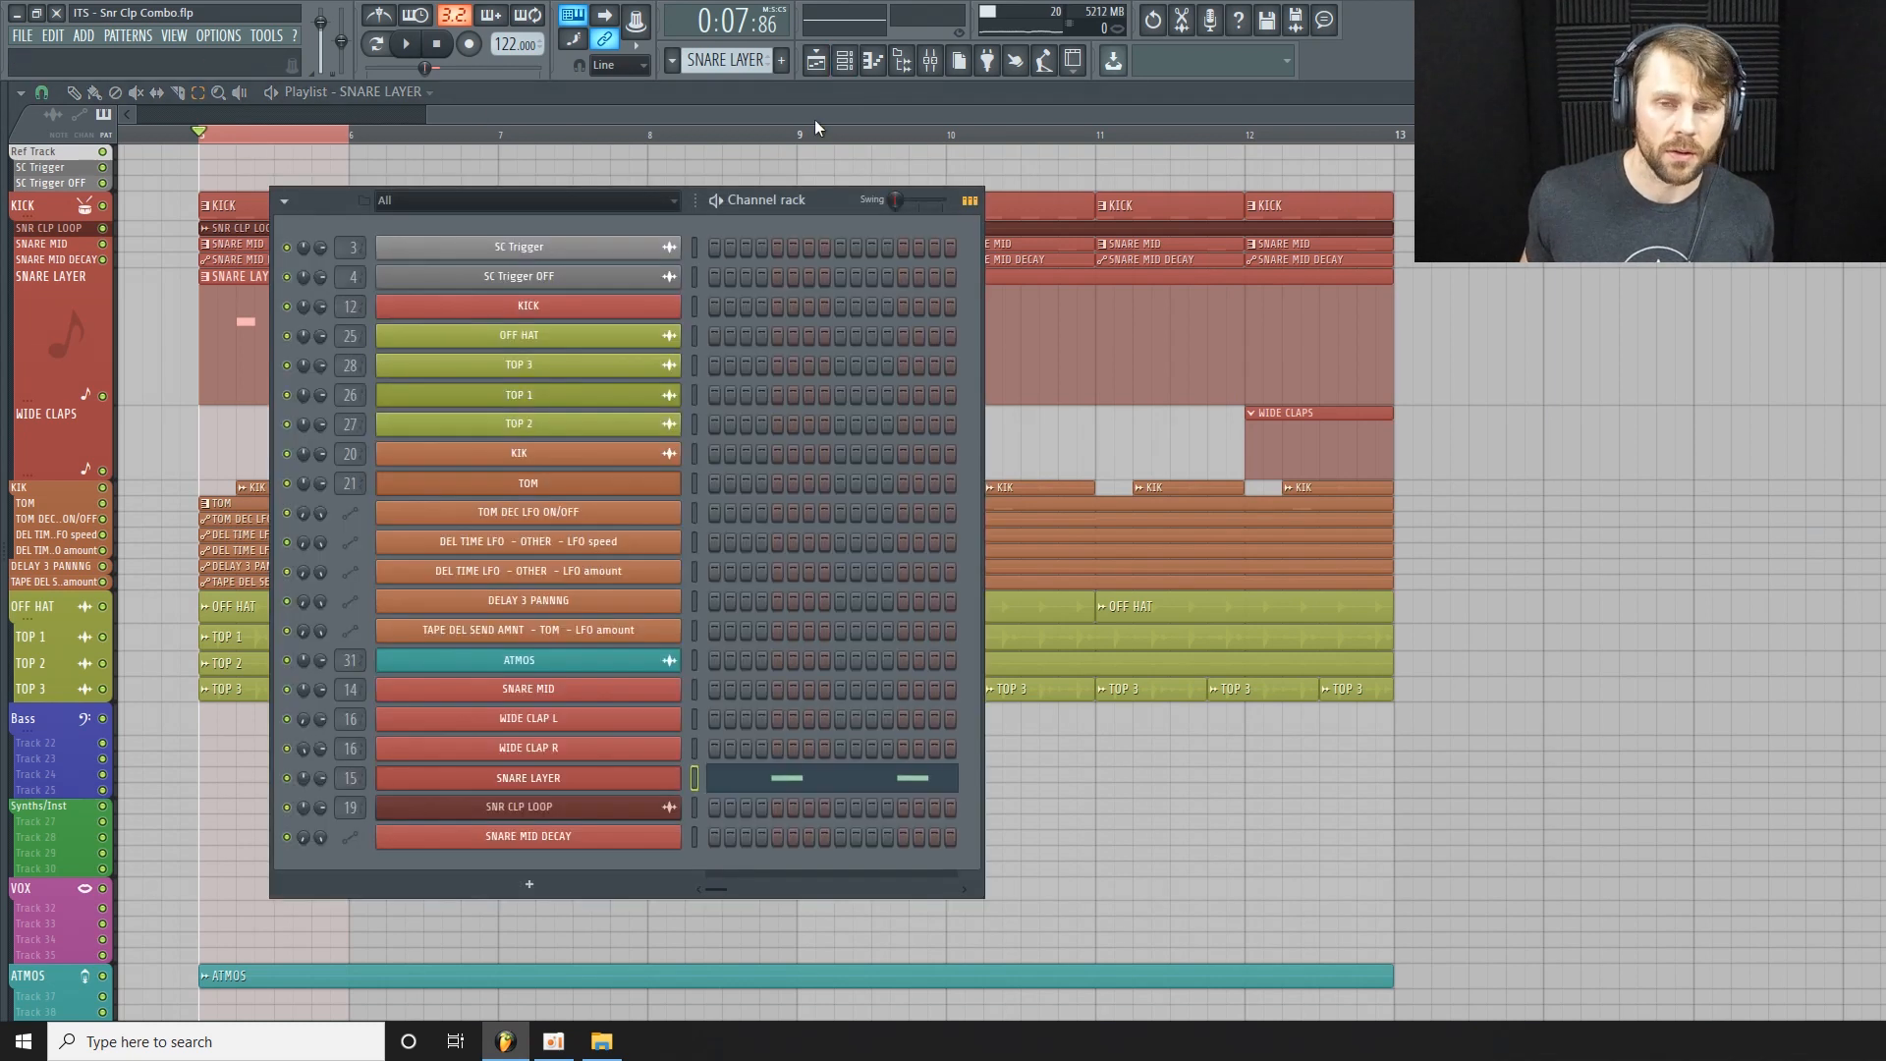
click(646, 780)
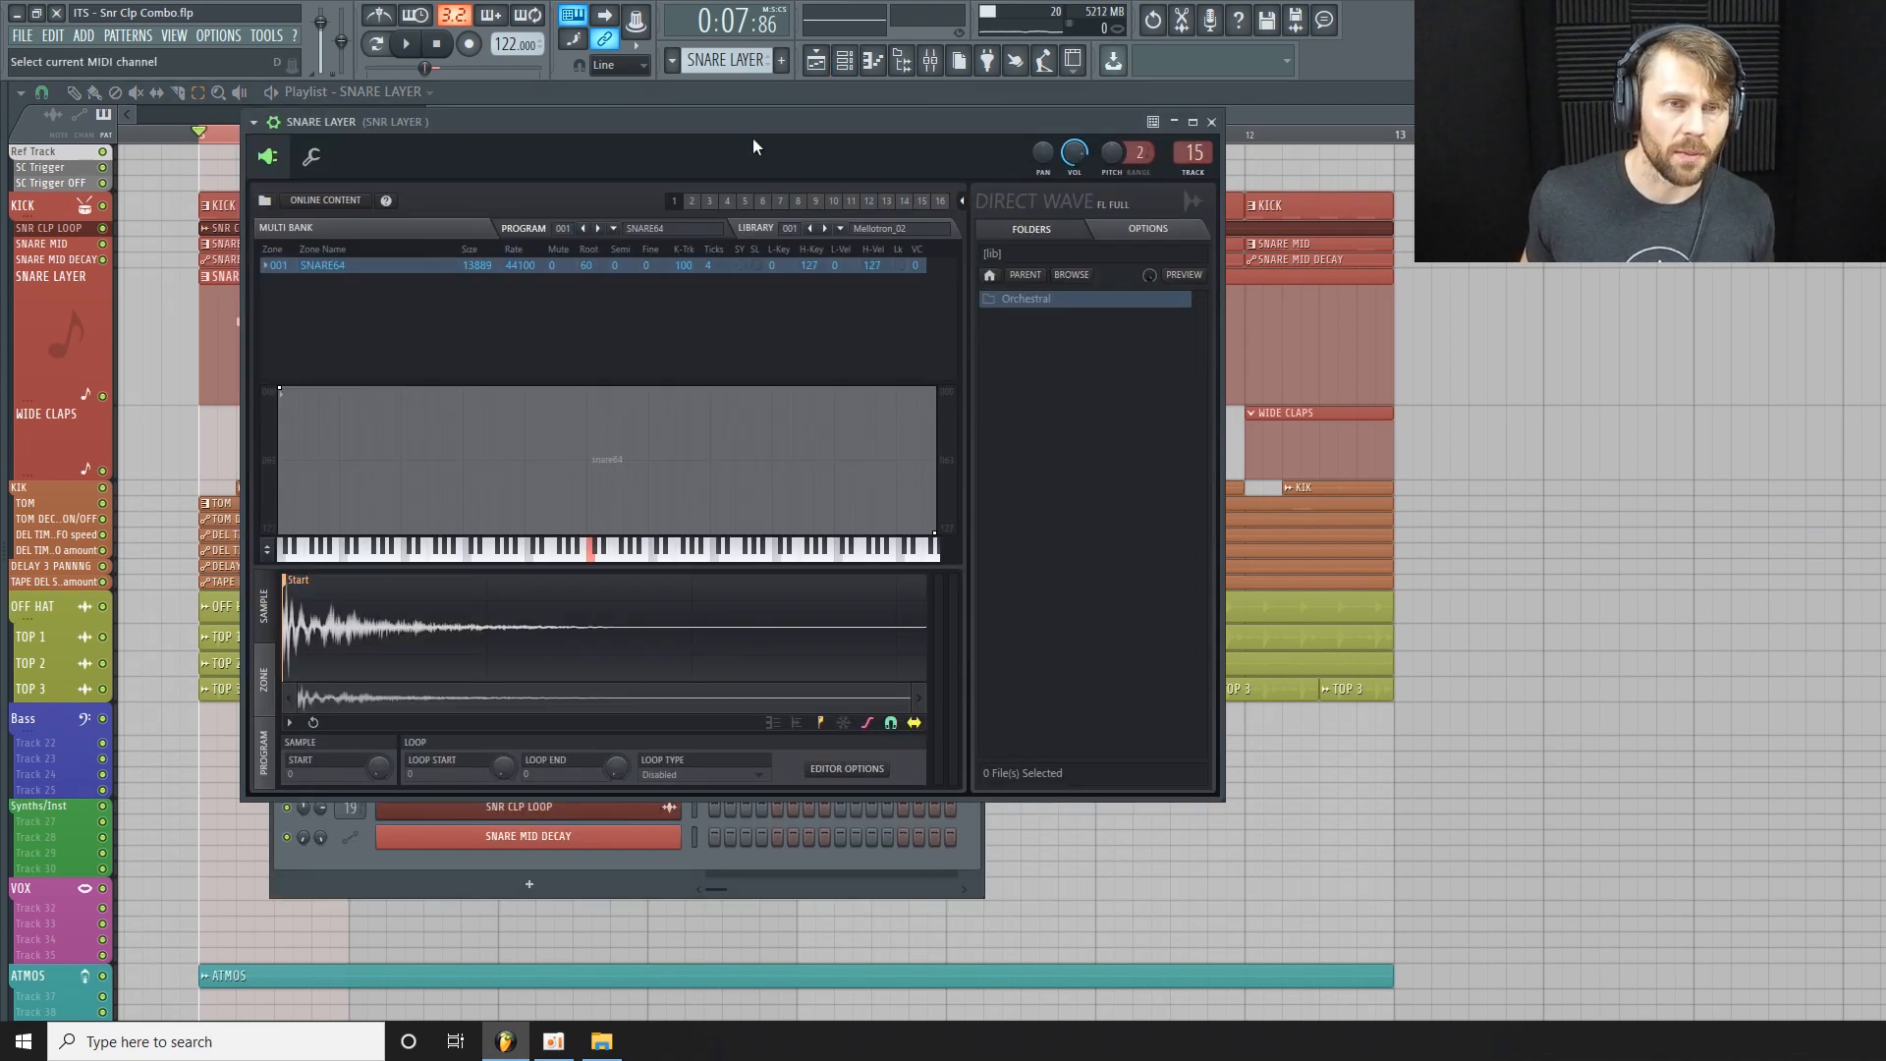
drag(753, 122, 727, 152)
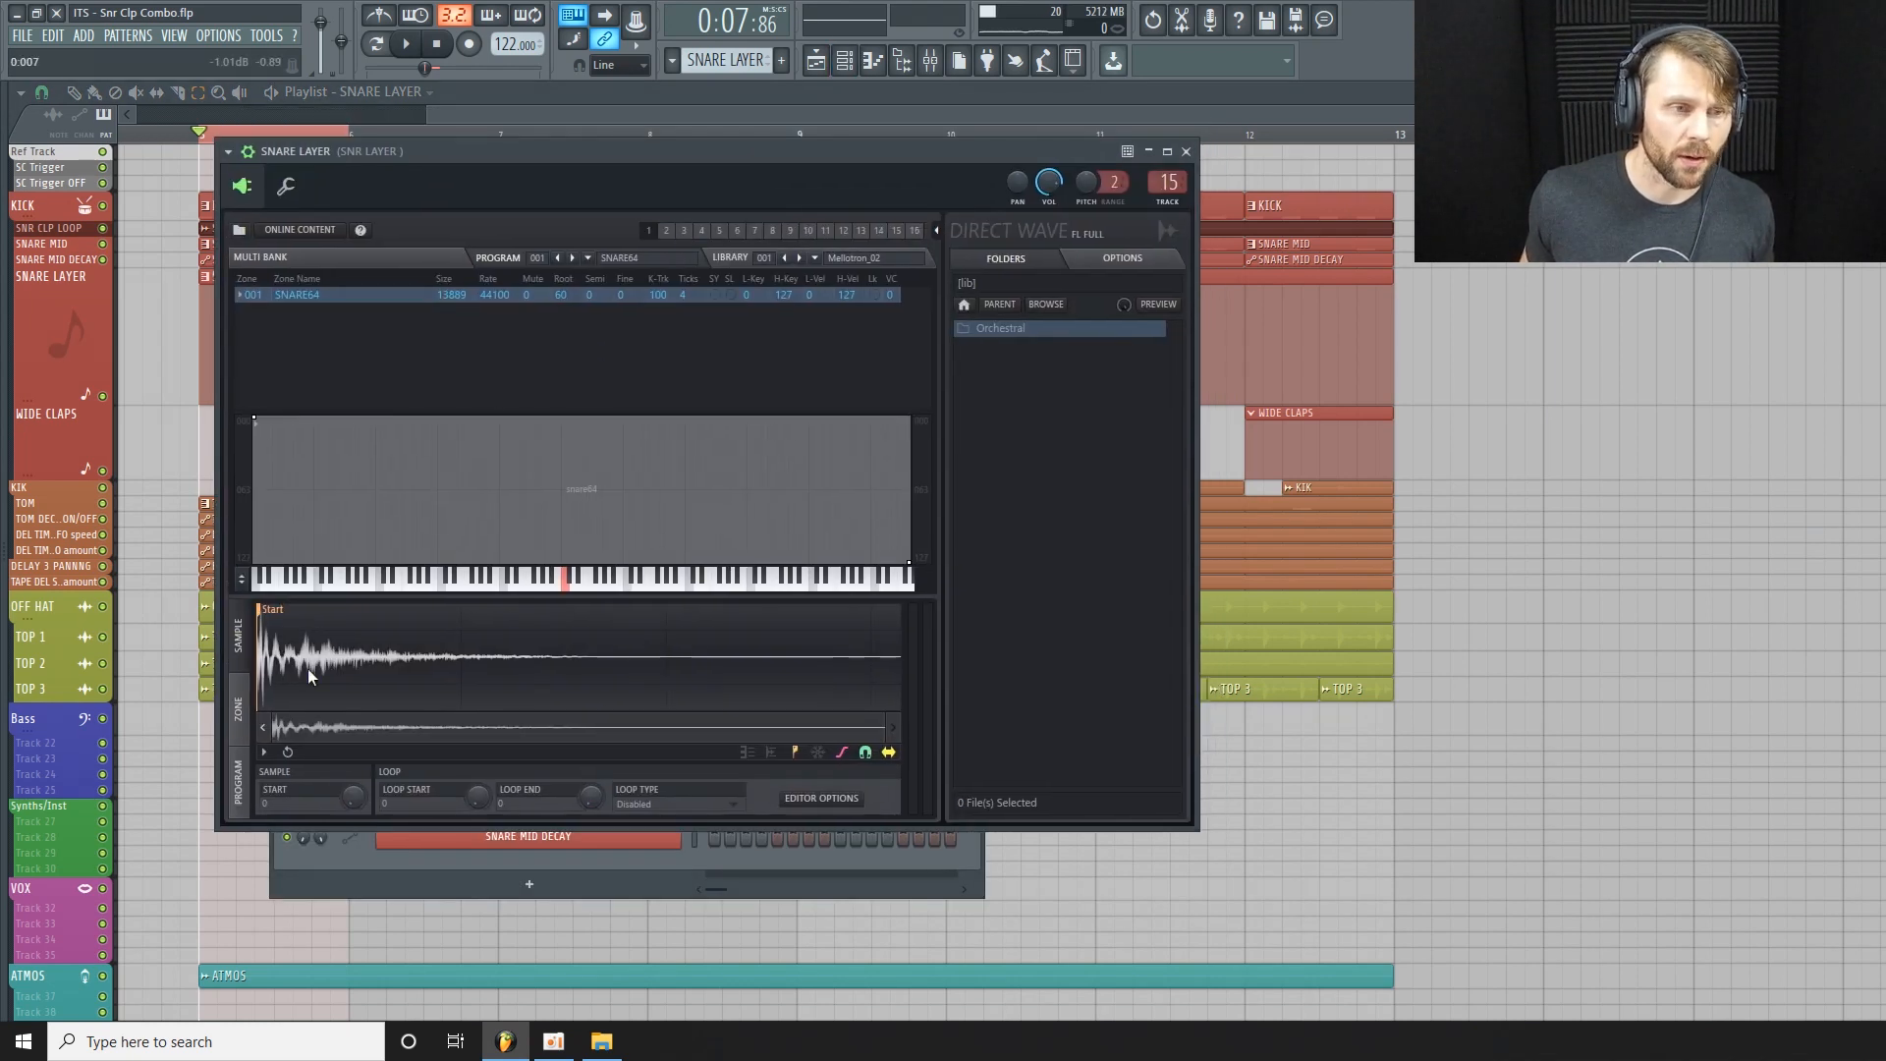
click(240, 725)
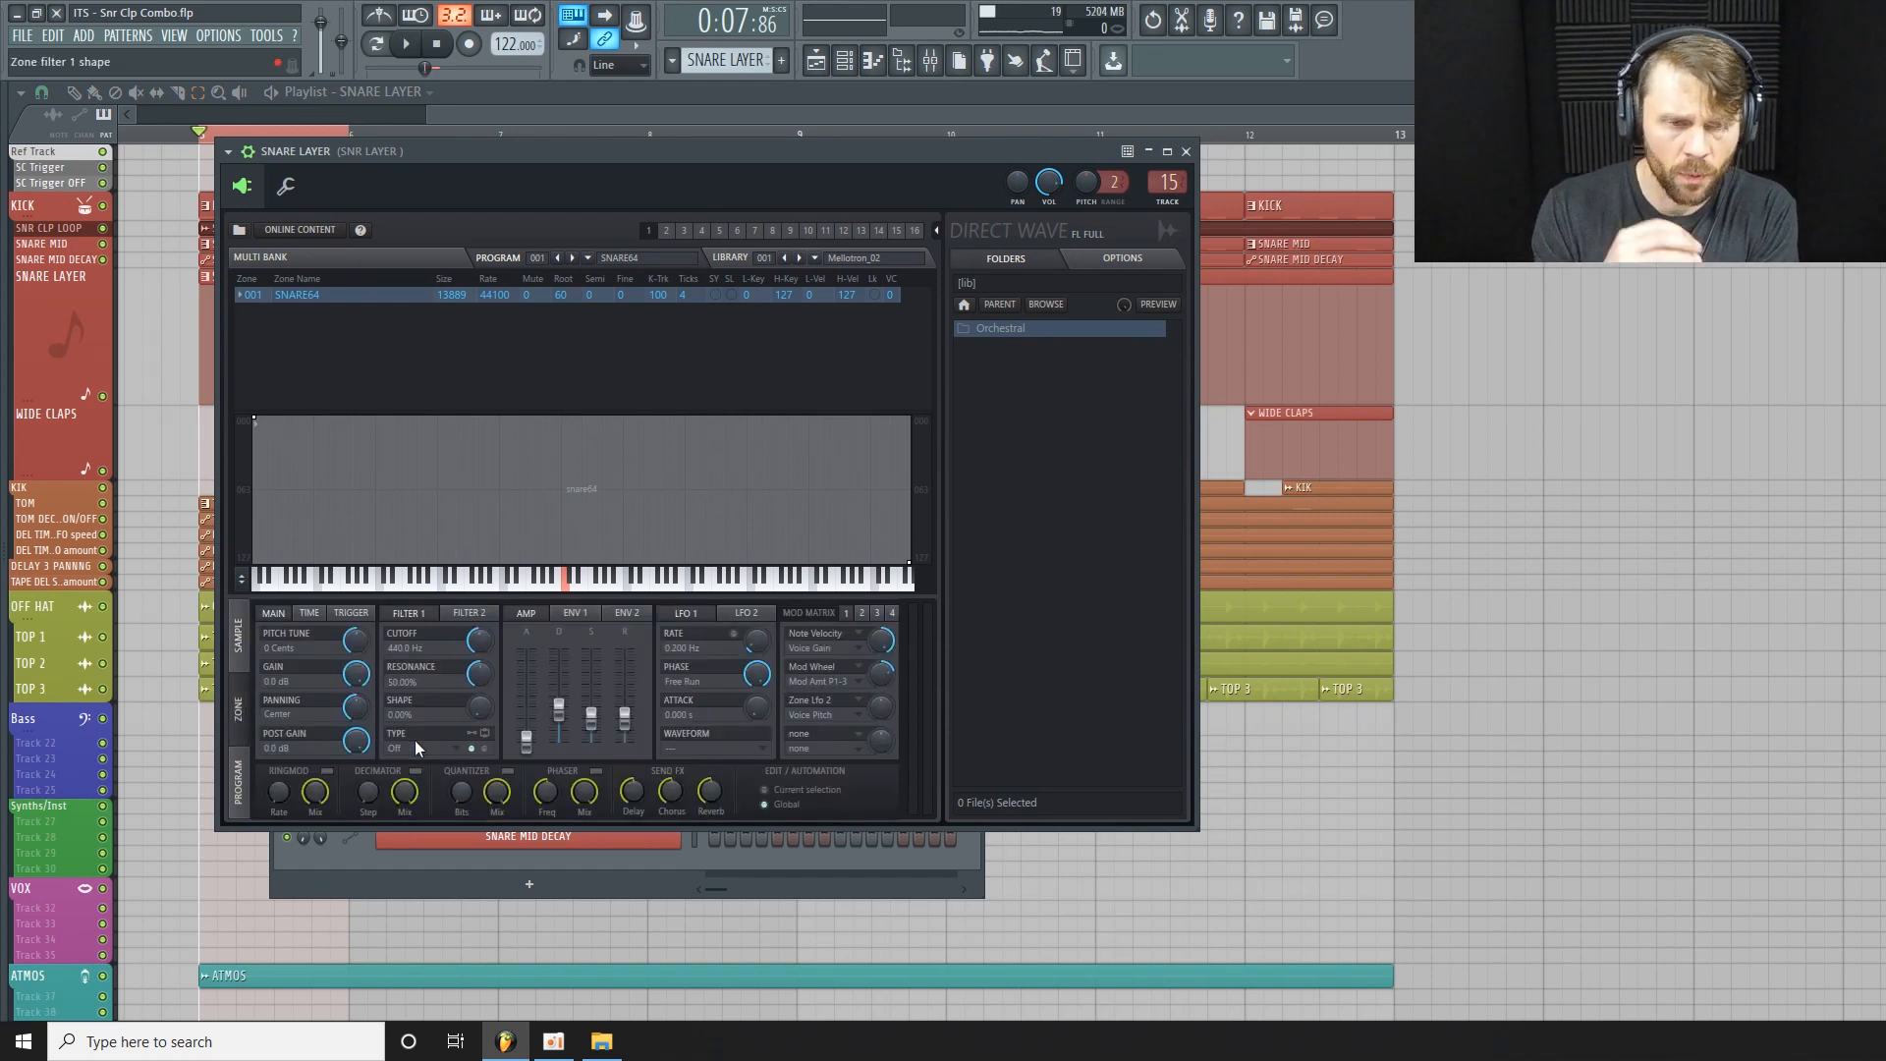
Reset the amounts of the first two mod matrix slots and set the second slot's source and destination to none.
right_click(883, 641)
click(924, 650)
right_click(885, 671)
click(908, 680)
click(853, 683)
click(846, 701)
click(834, 671)
click(856, 680)
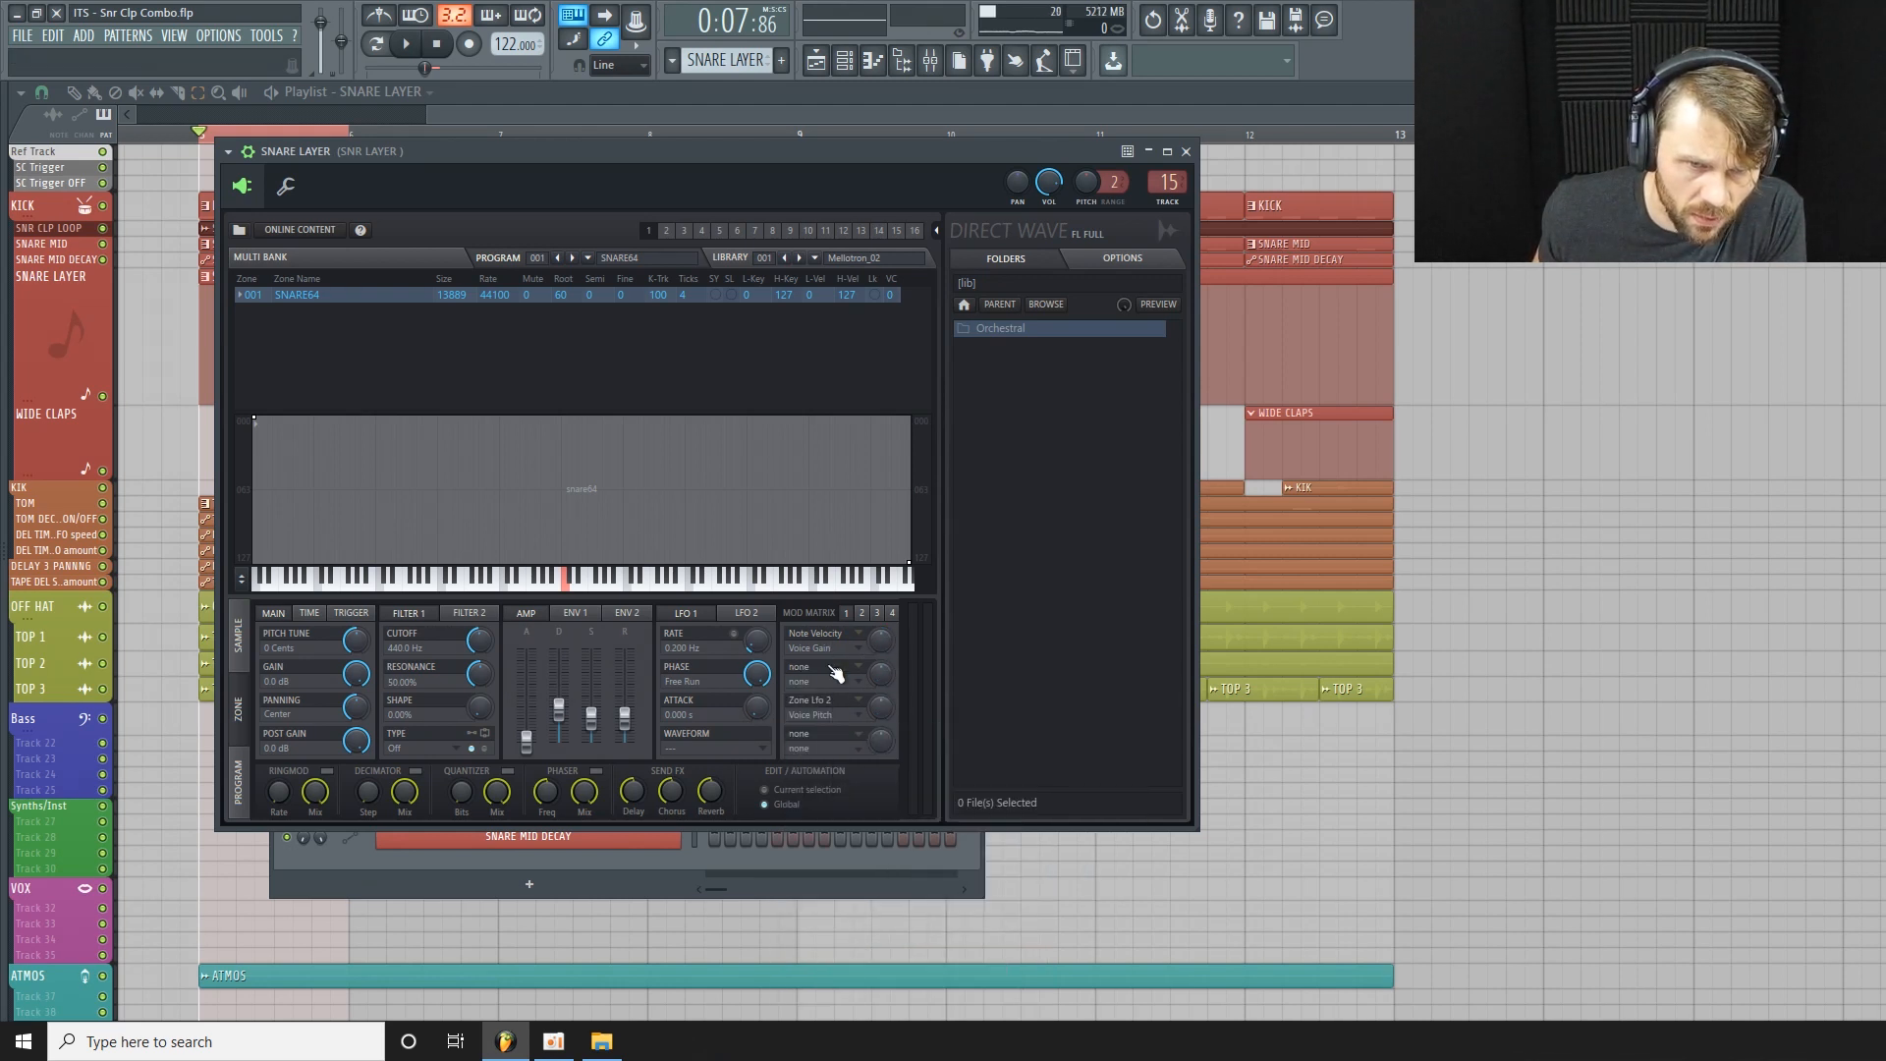
Route Note Velocity to Amp Env Att in the first mod matrix slot and try out its amount.
click(853, 649)
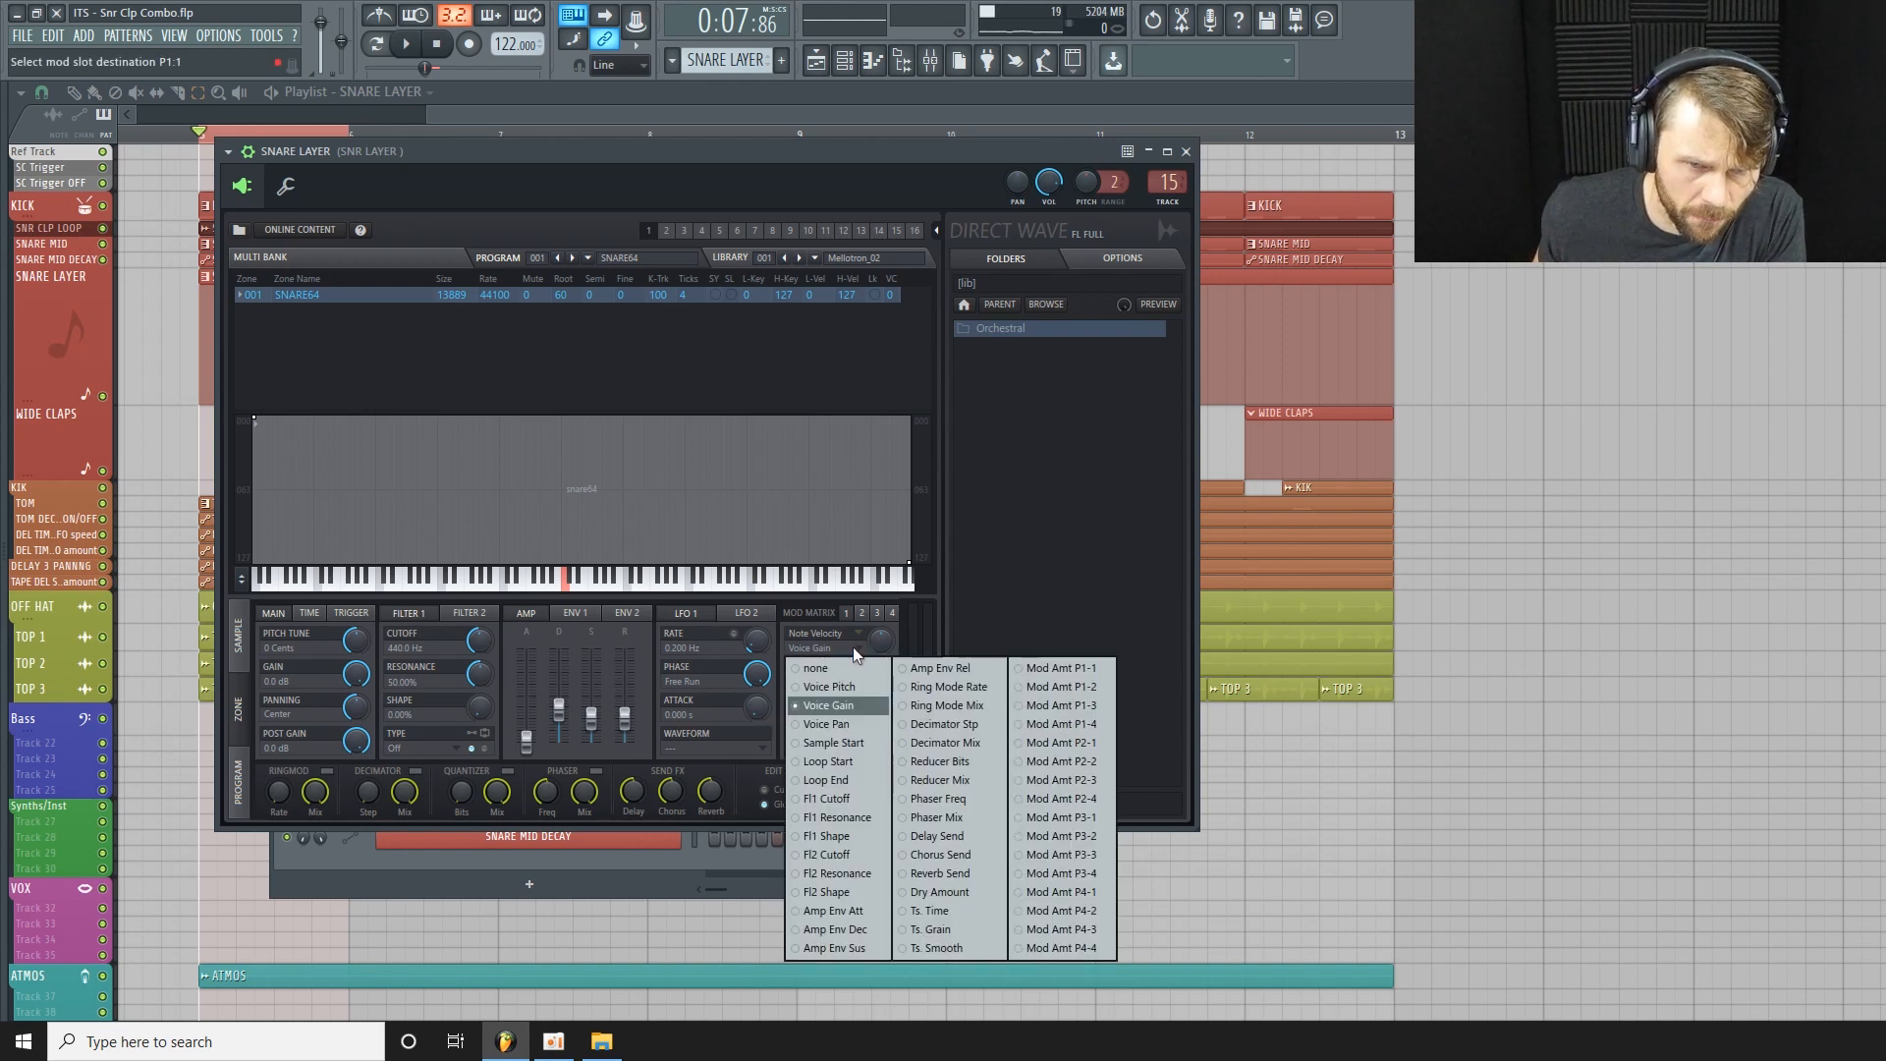
click(862, 910)
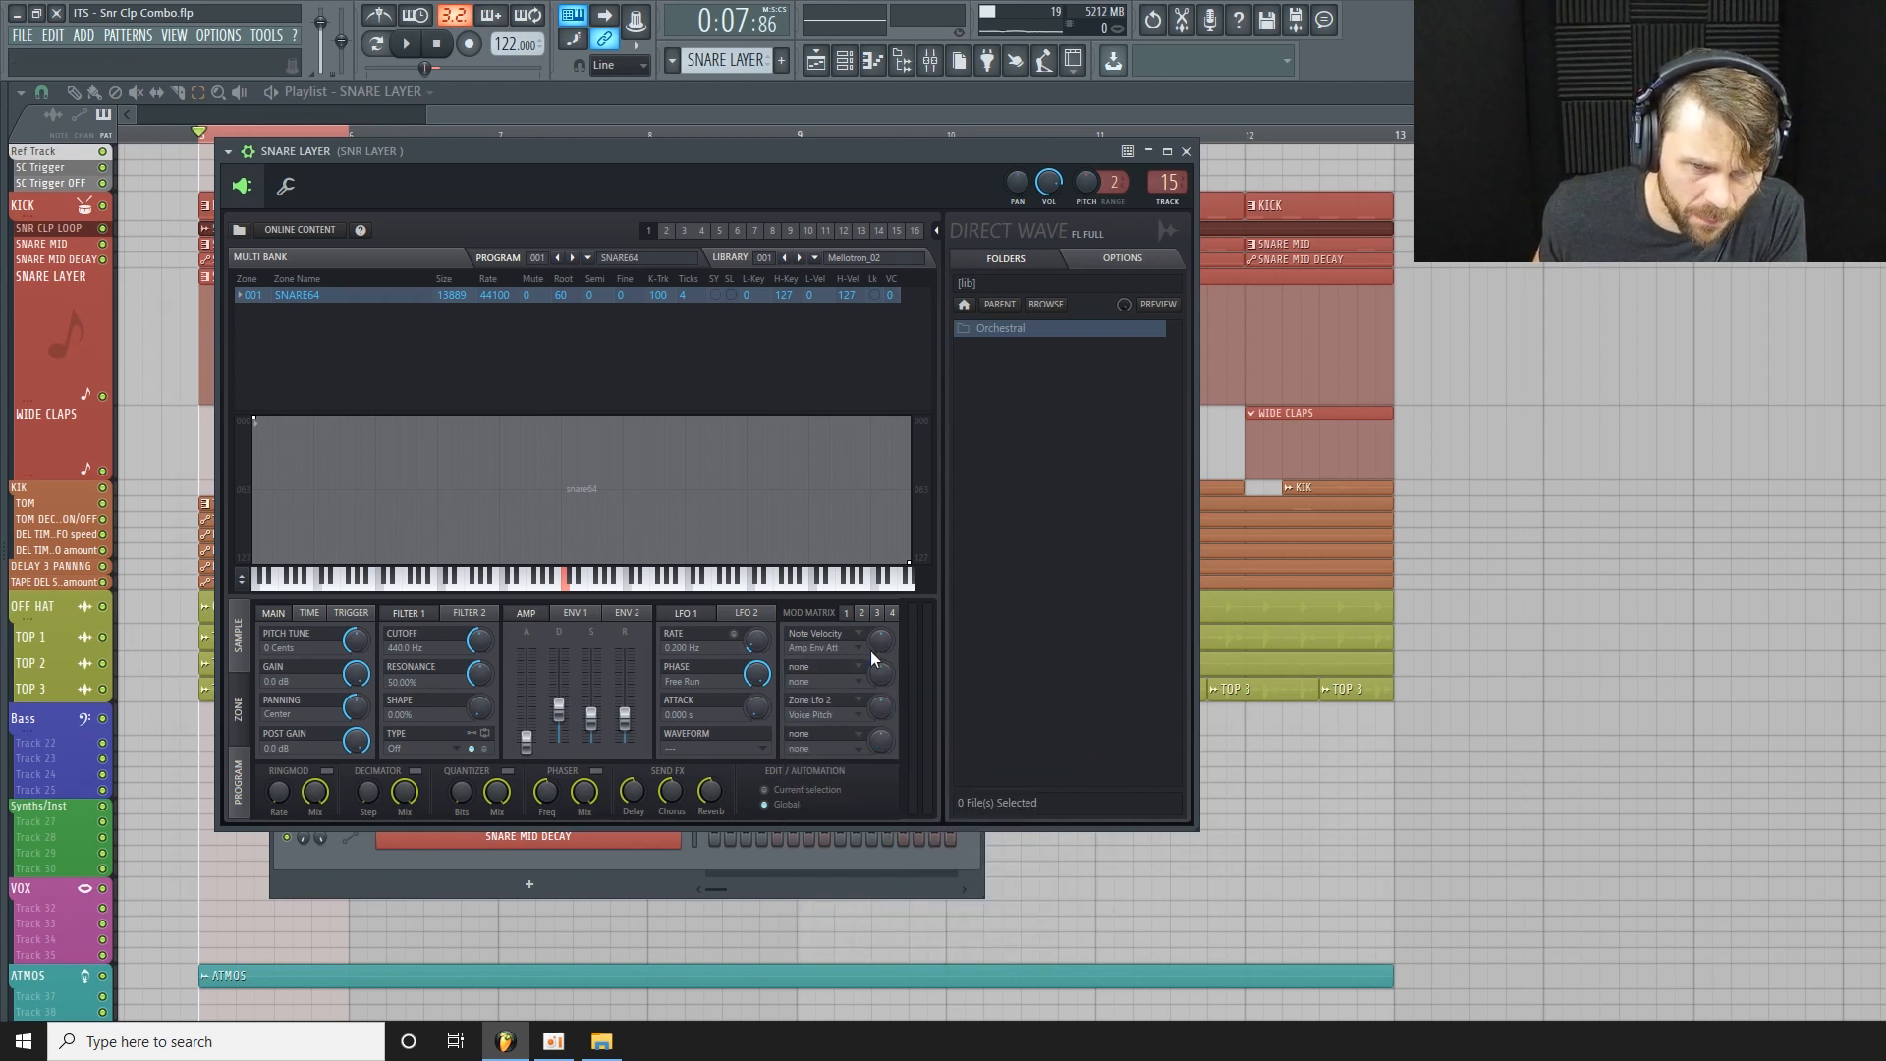
drag(880, 644, 880, 642)
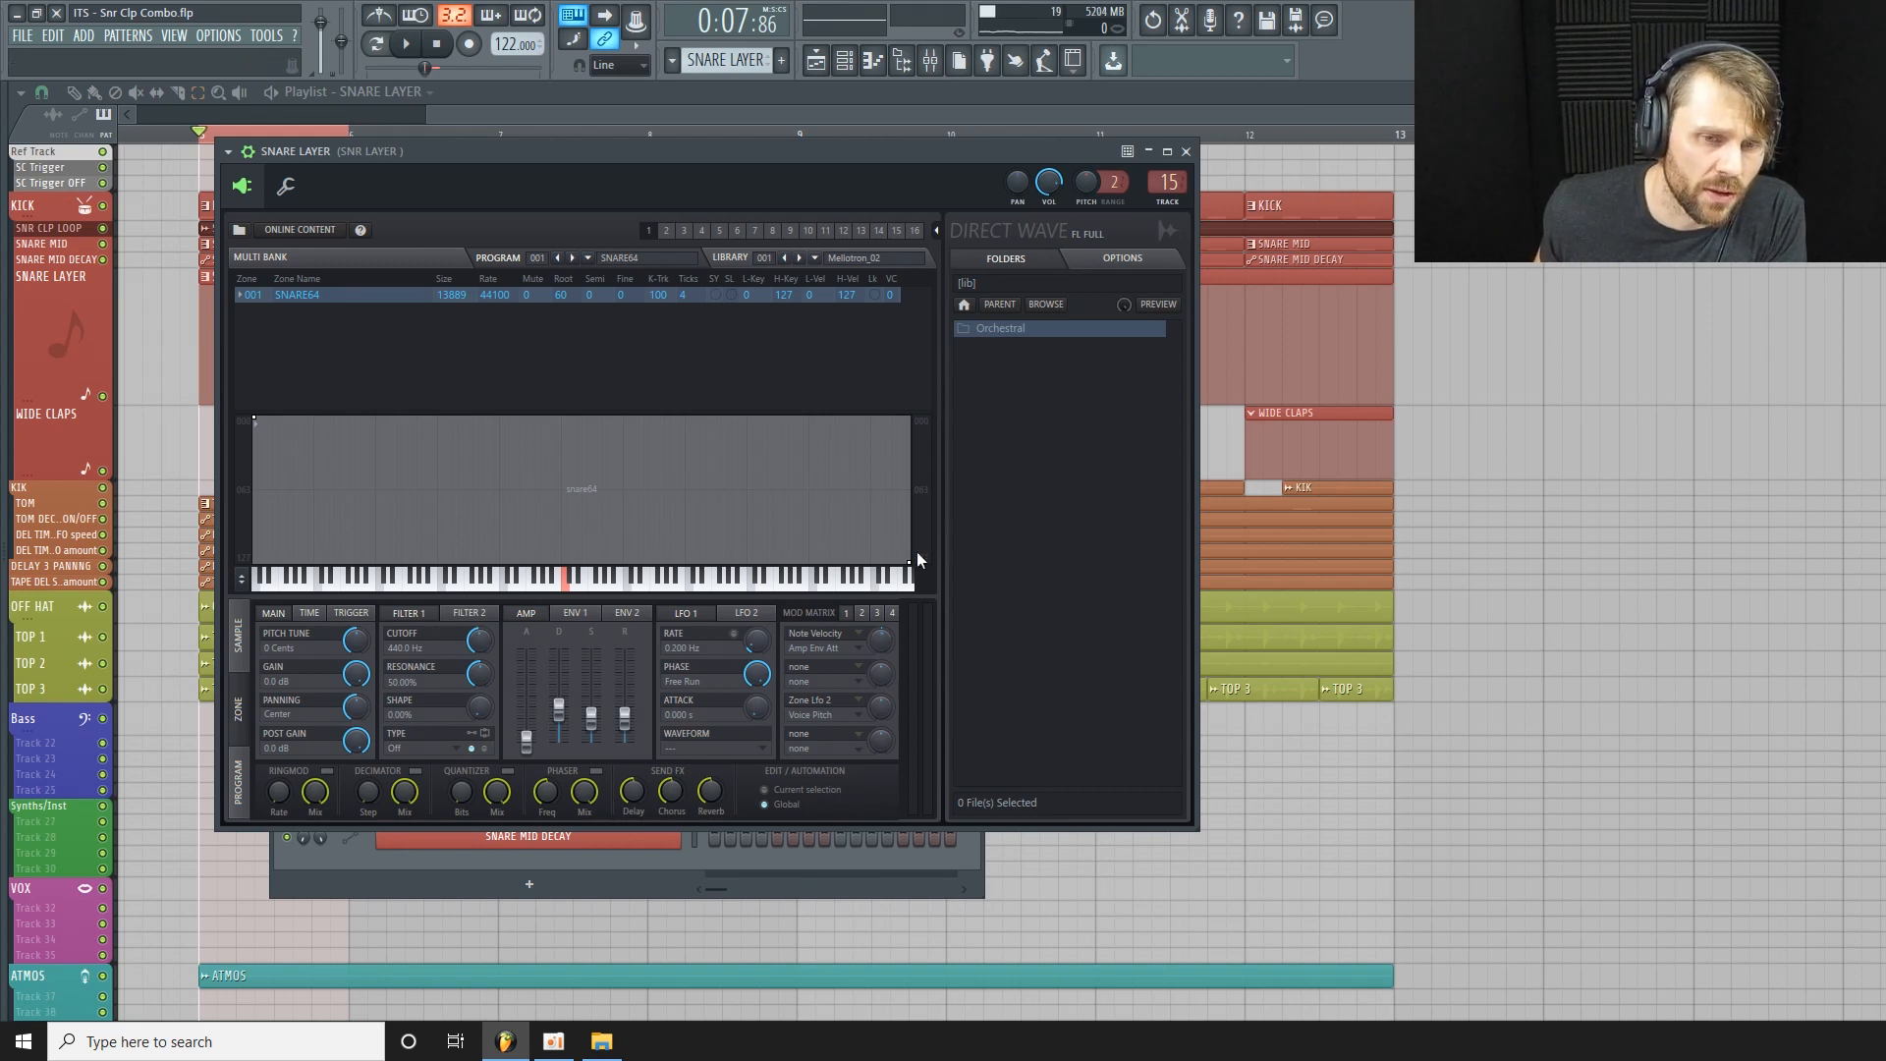
drag(727, 148, 835, 154)
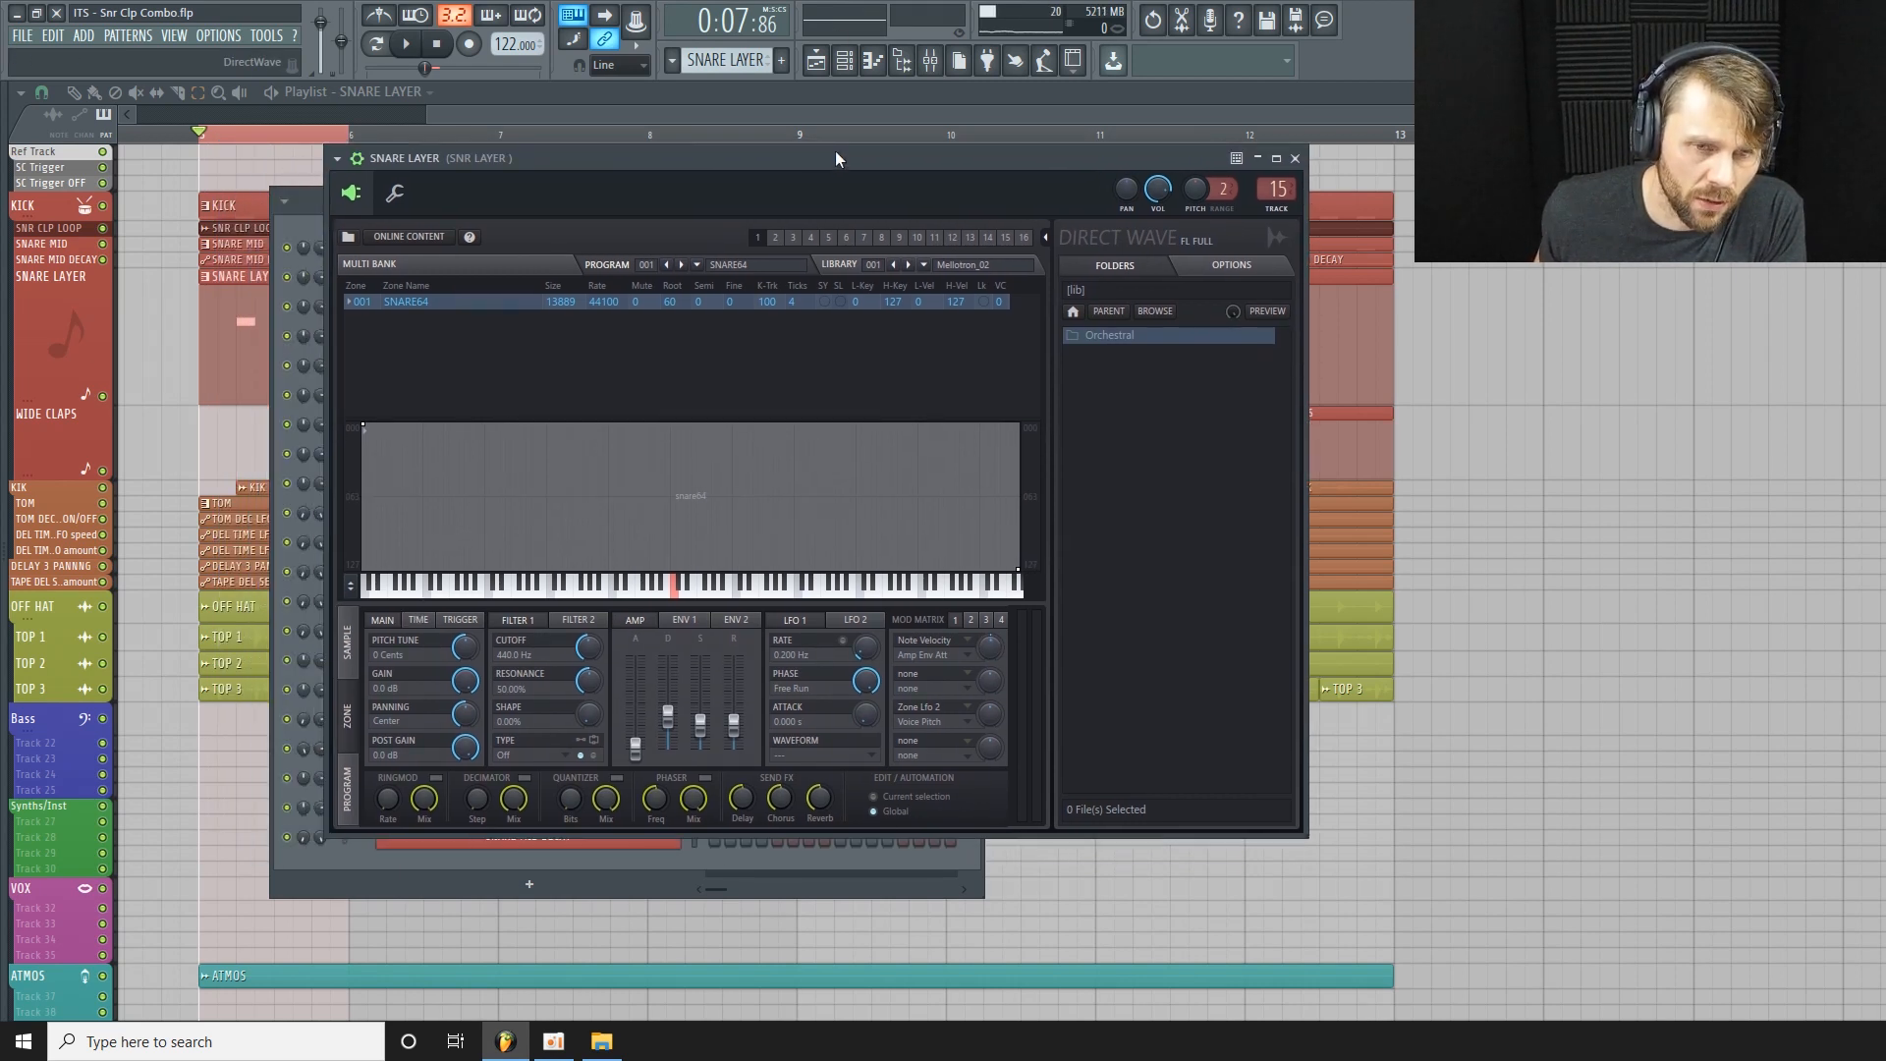
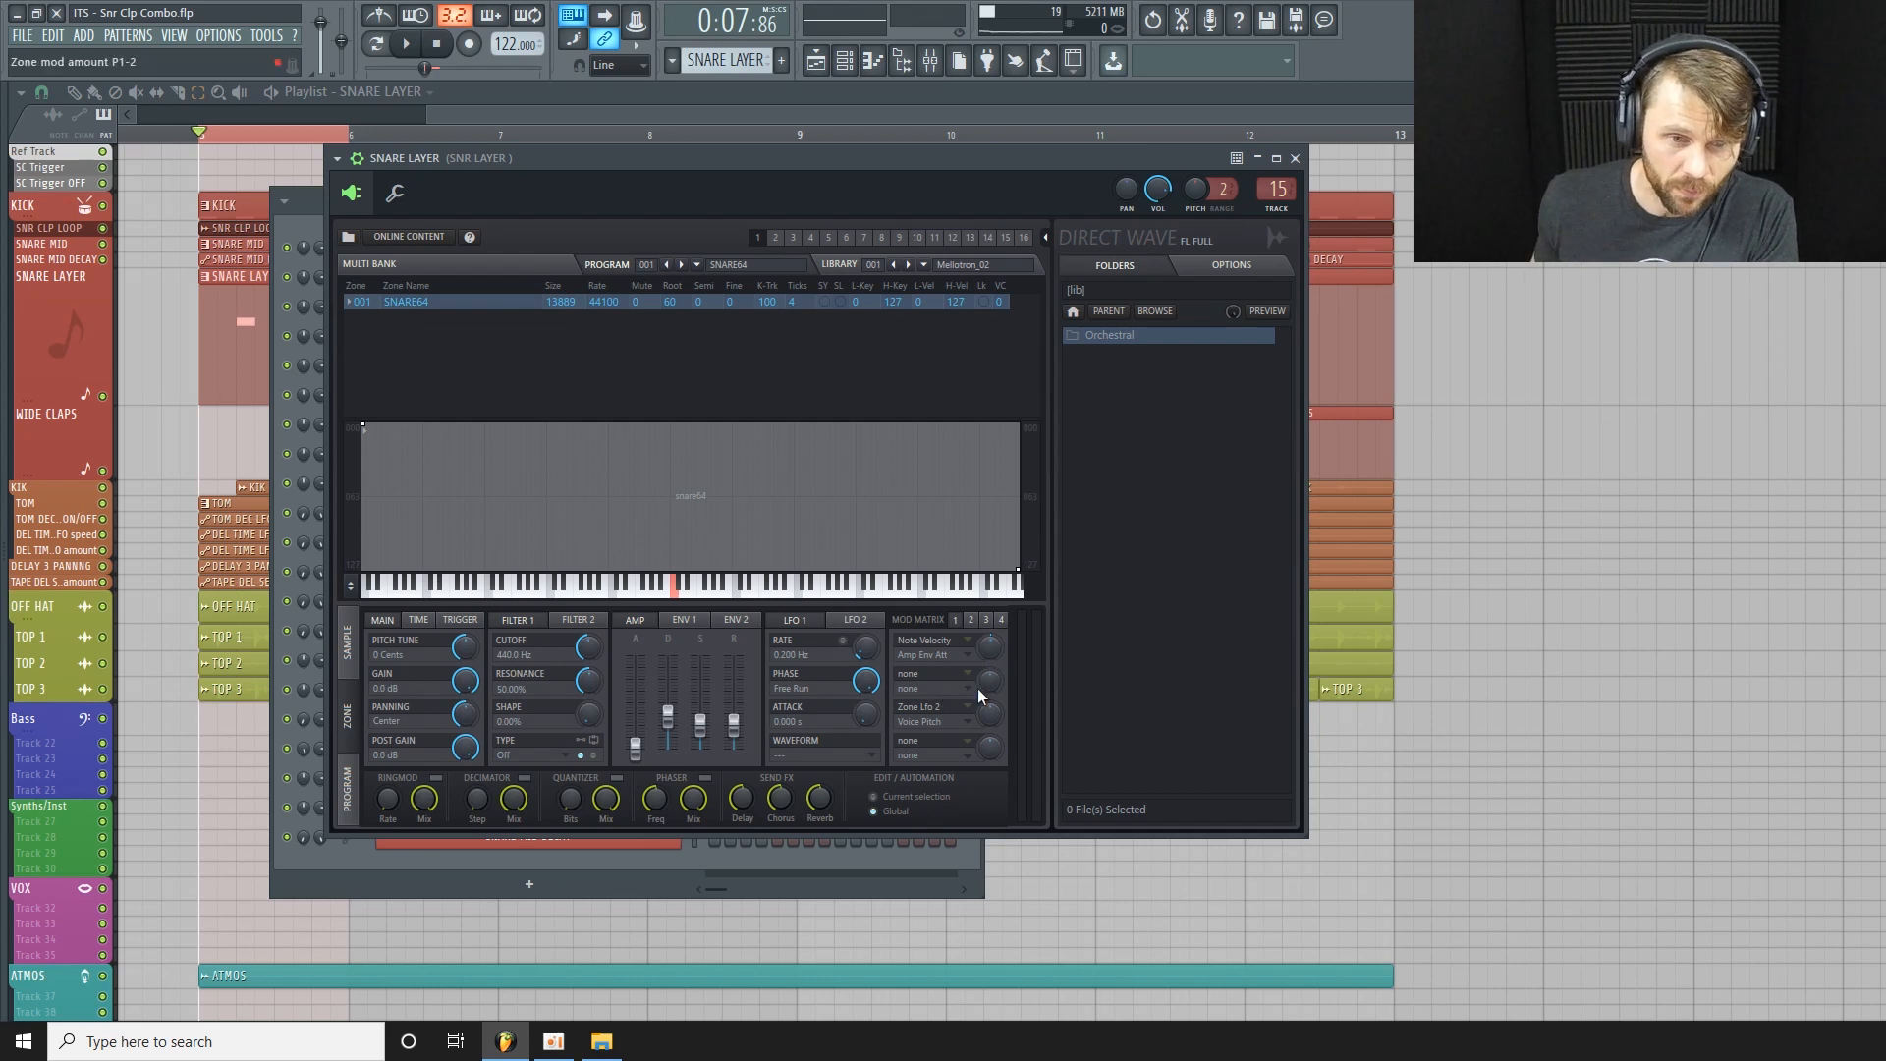
Route Note Velocity to Amp Env Dec in the second mod matrix slot and raise its modulation amount.
click(960, 674)
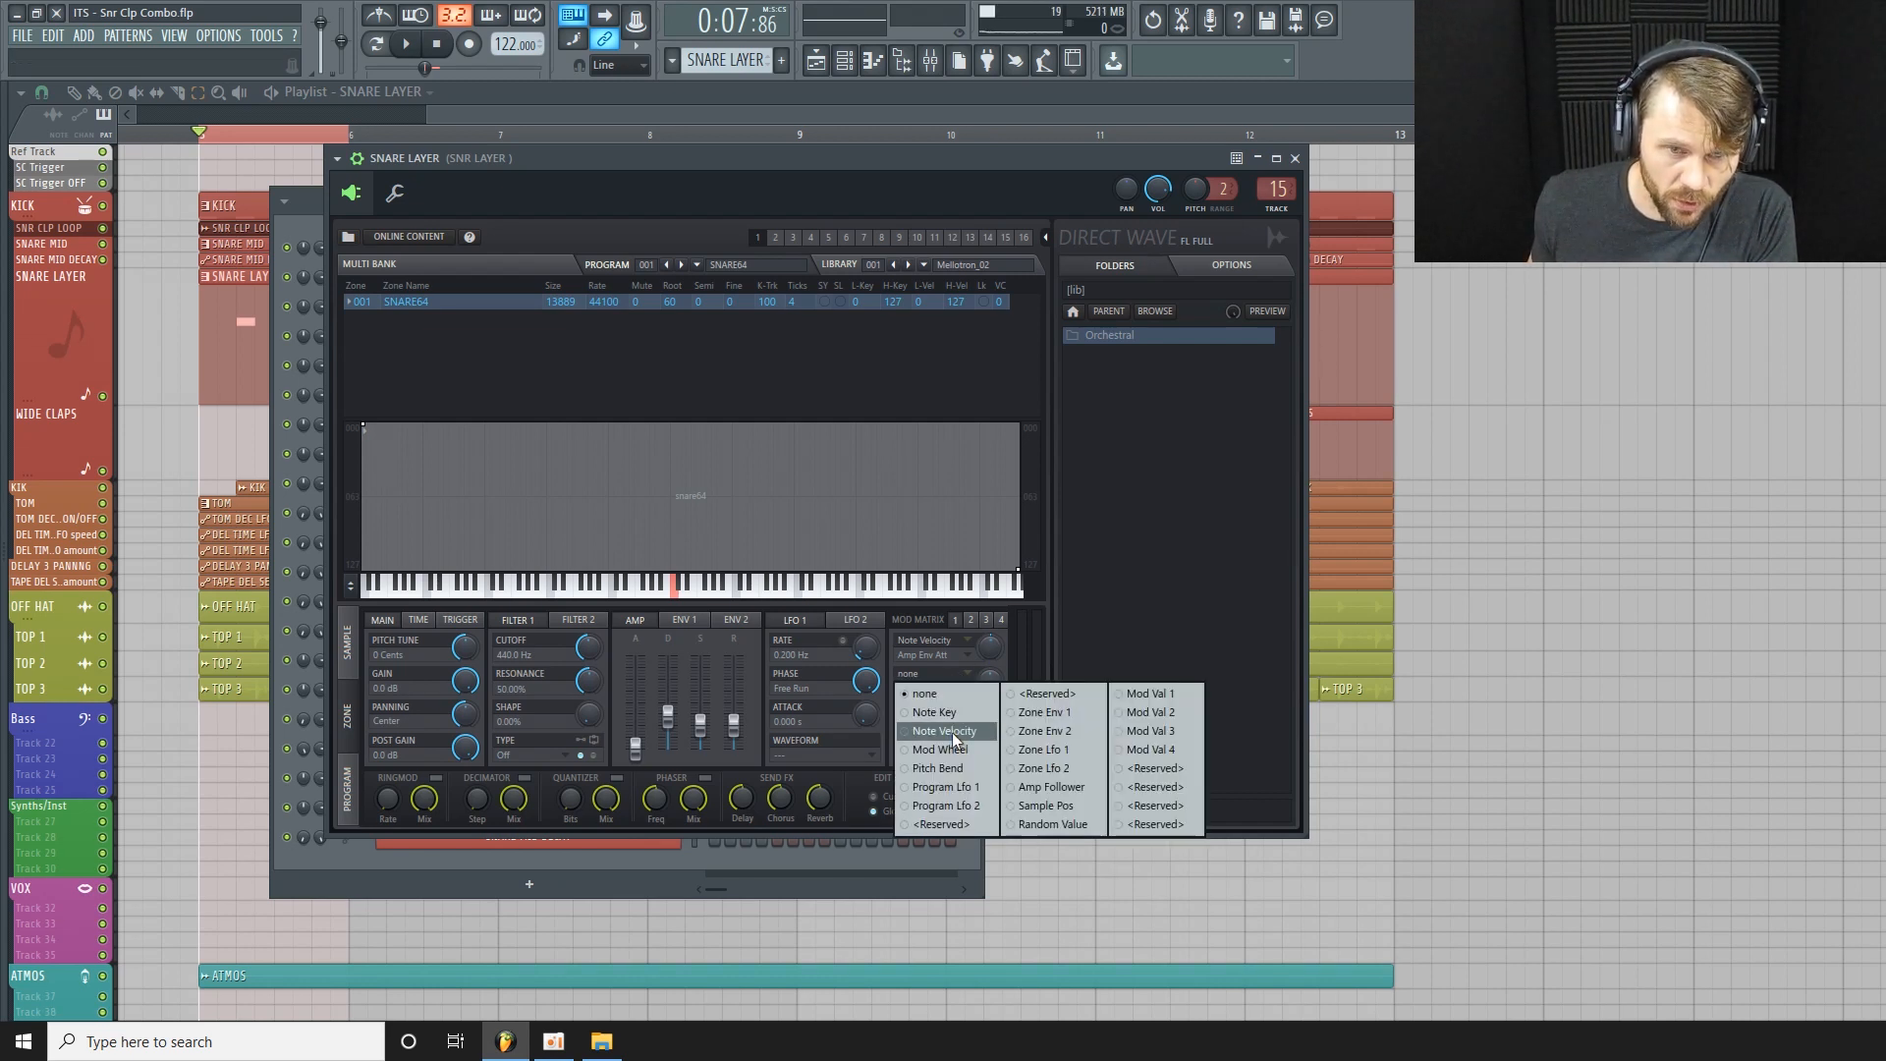
click(952, 731)
click(962, 690)
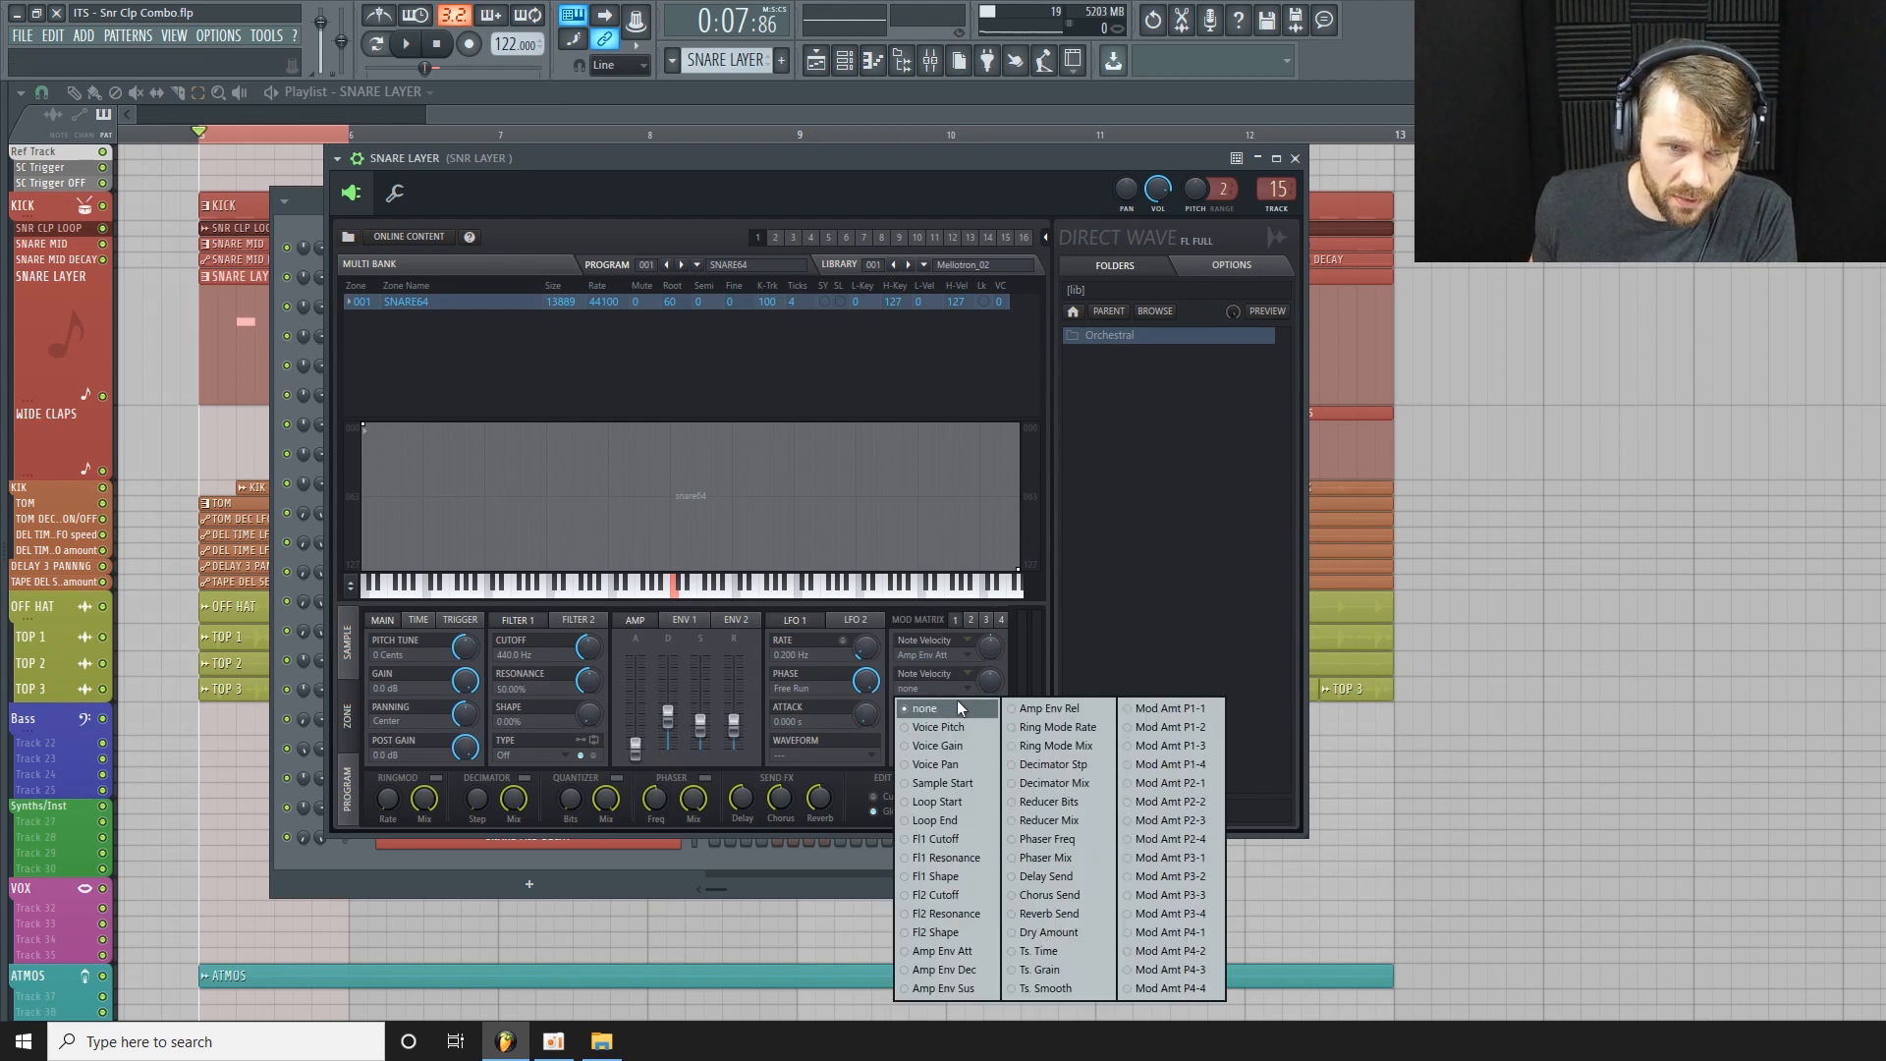
click(963, 970)
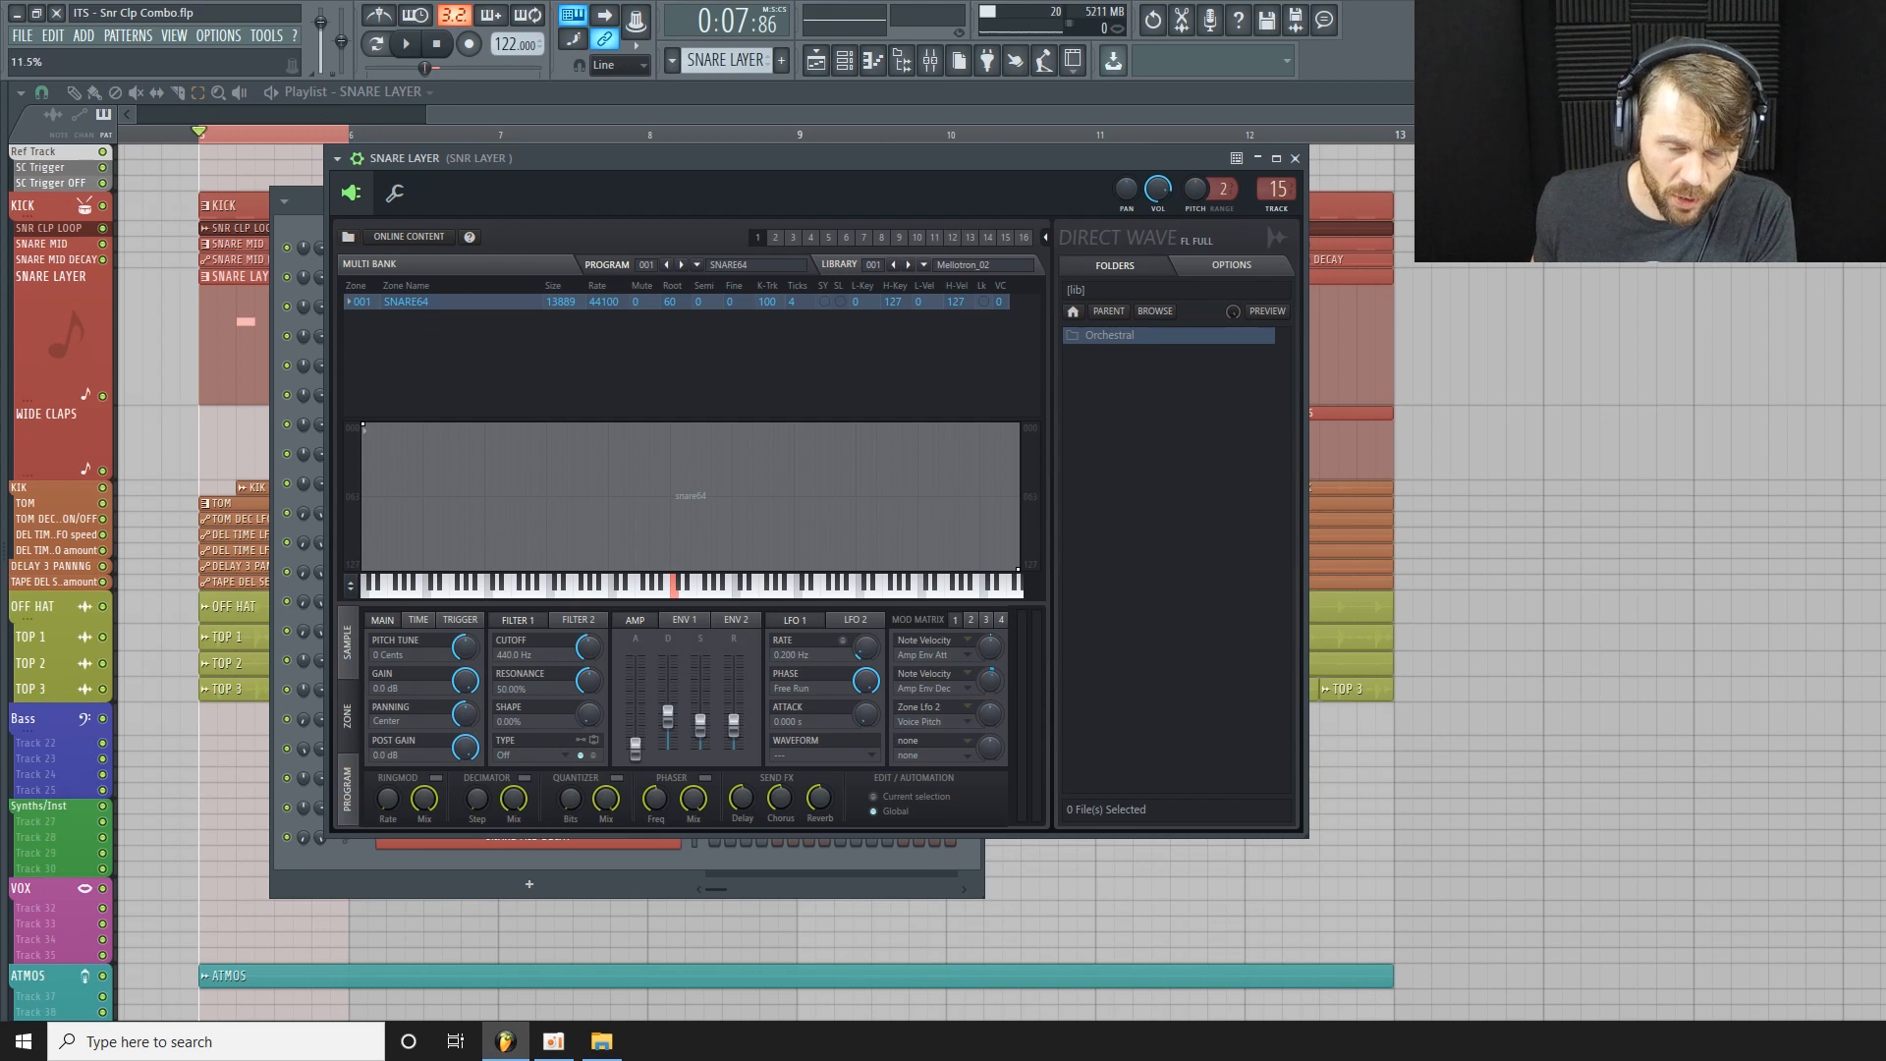
drag(994, 688, 994, 686)
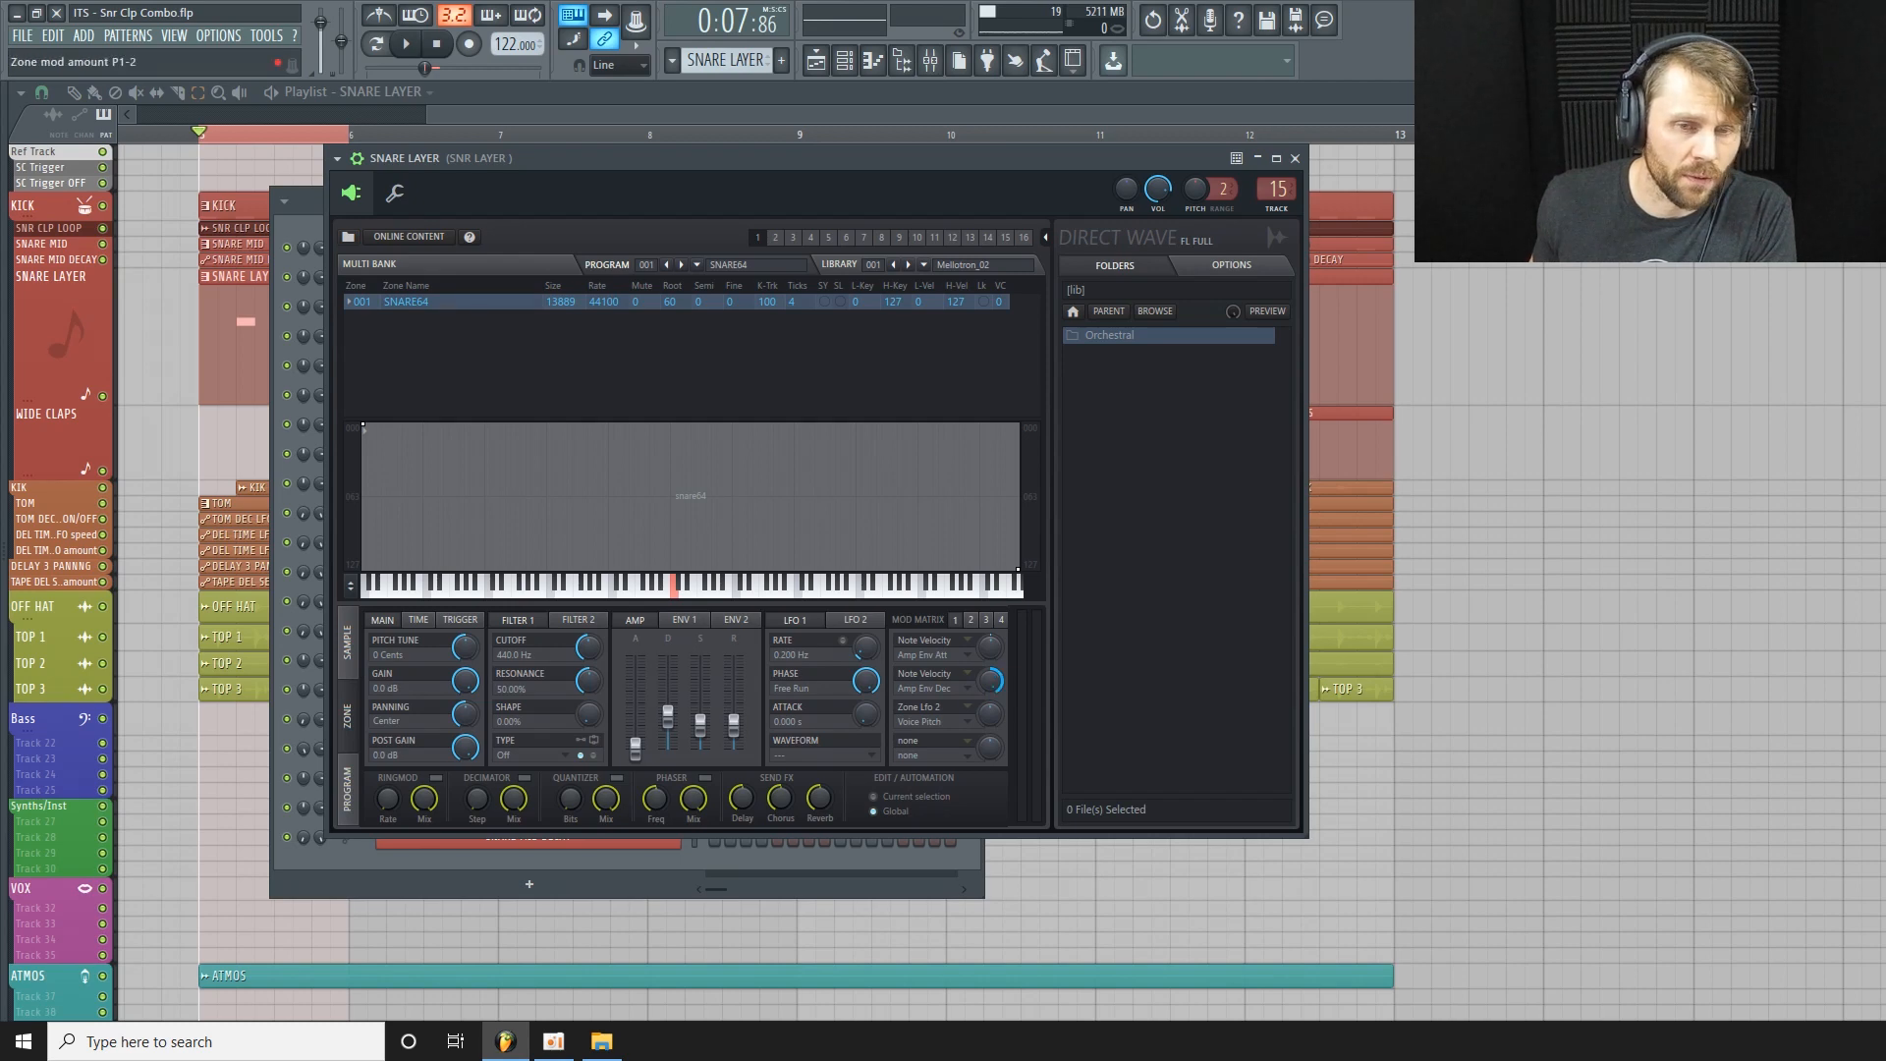
Open the SNARE LAYER pattern's notes in the piano roll.
click(844, 61)
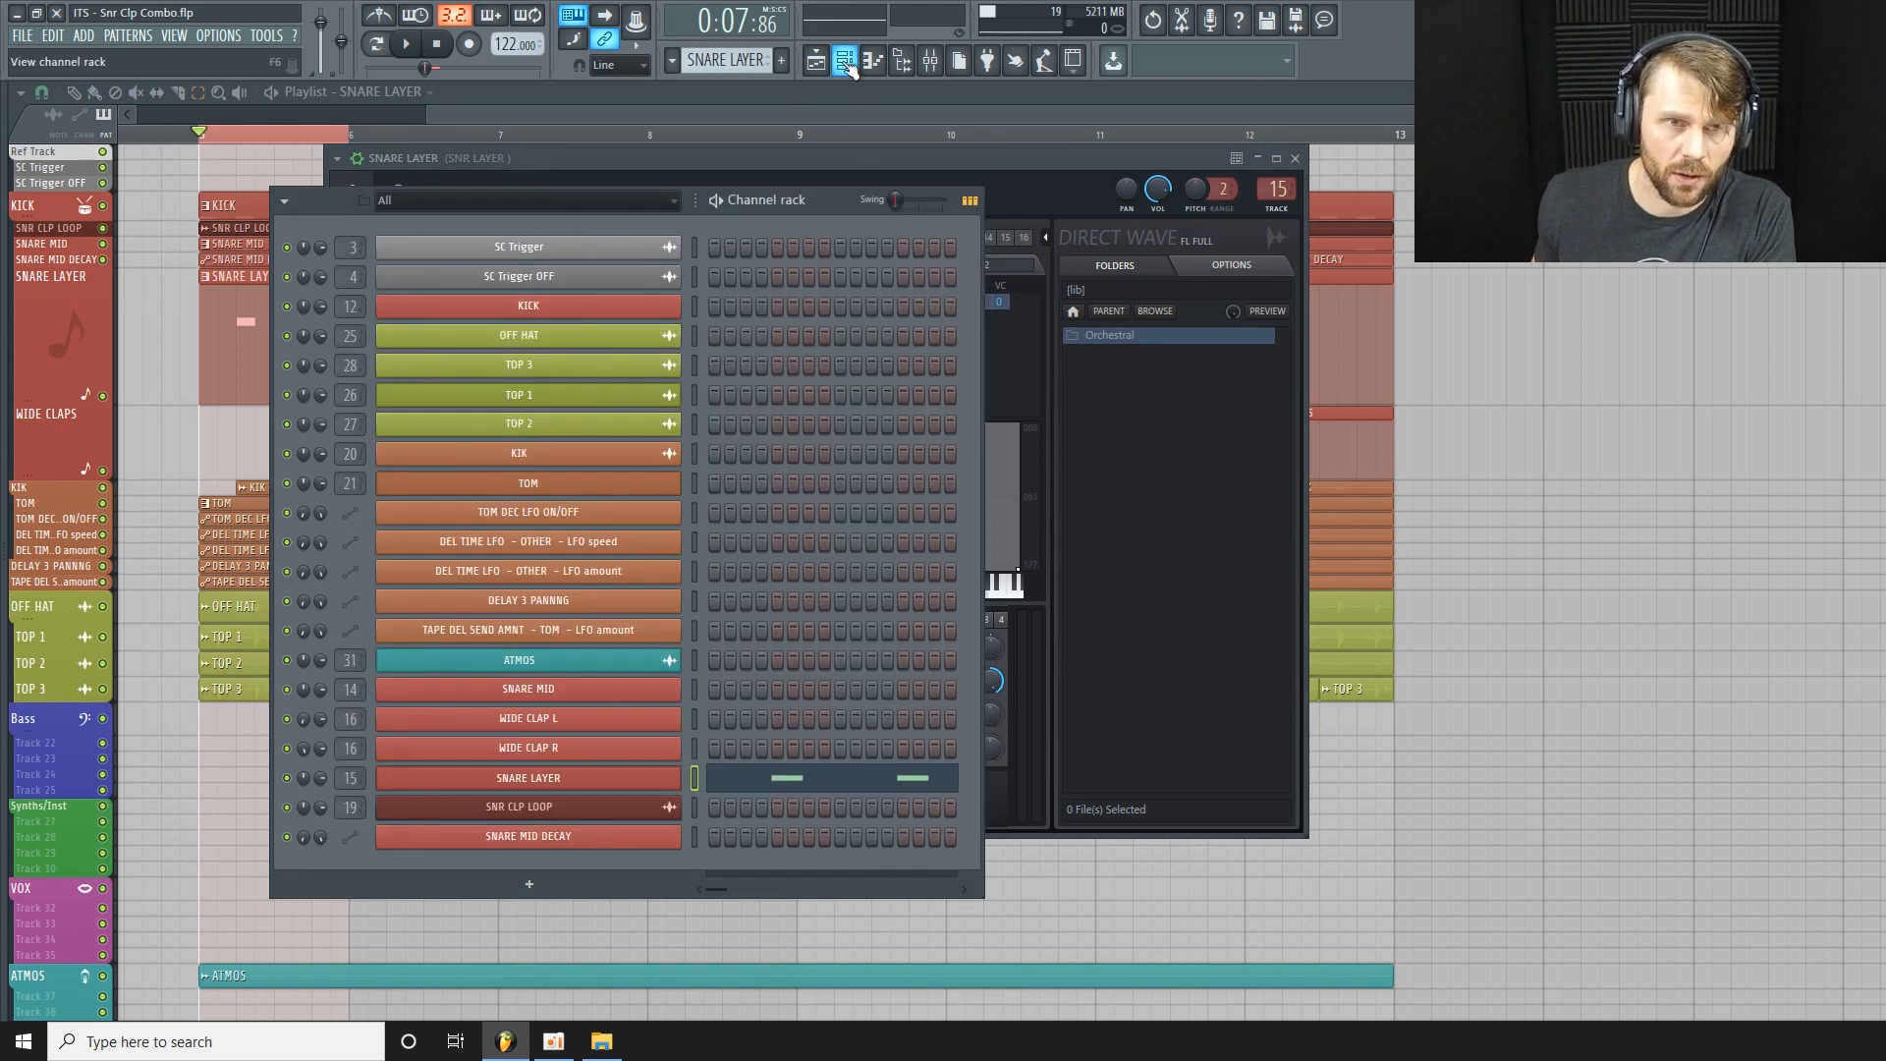
click(846, 63)
click(816, 62)
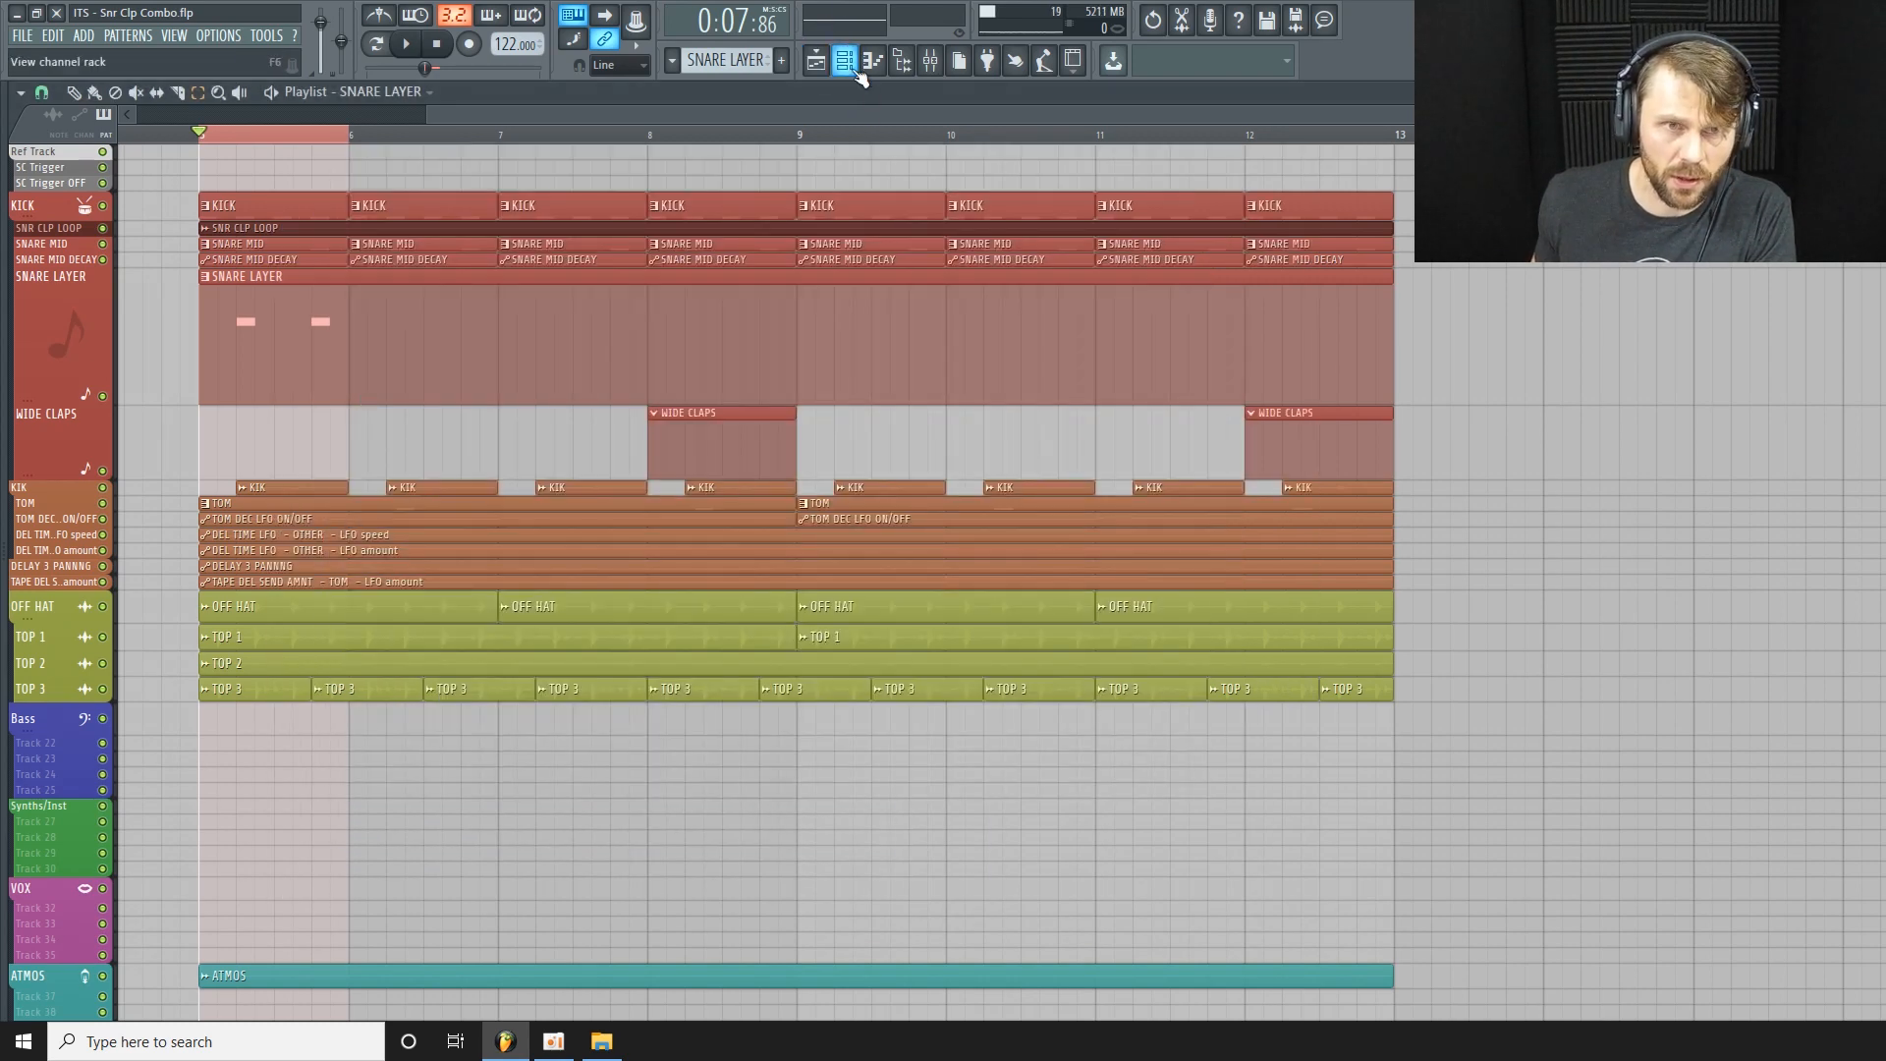
click(851, 66)
right_click(626, 782)
click(729, 780)
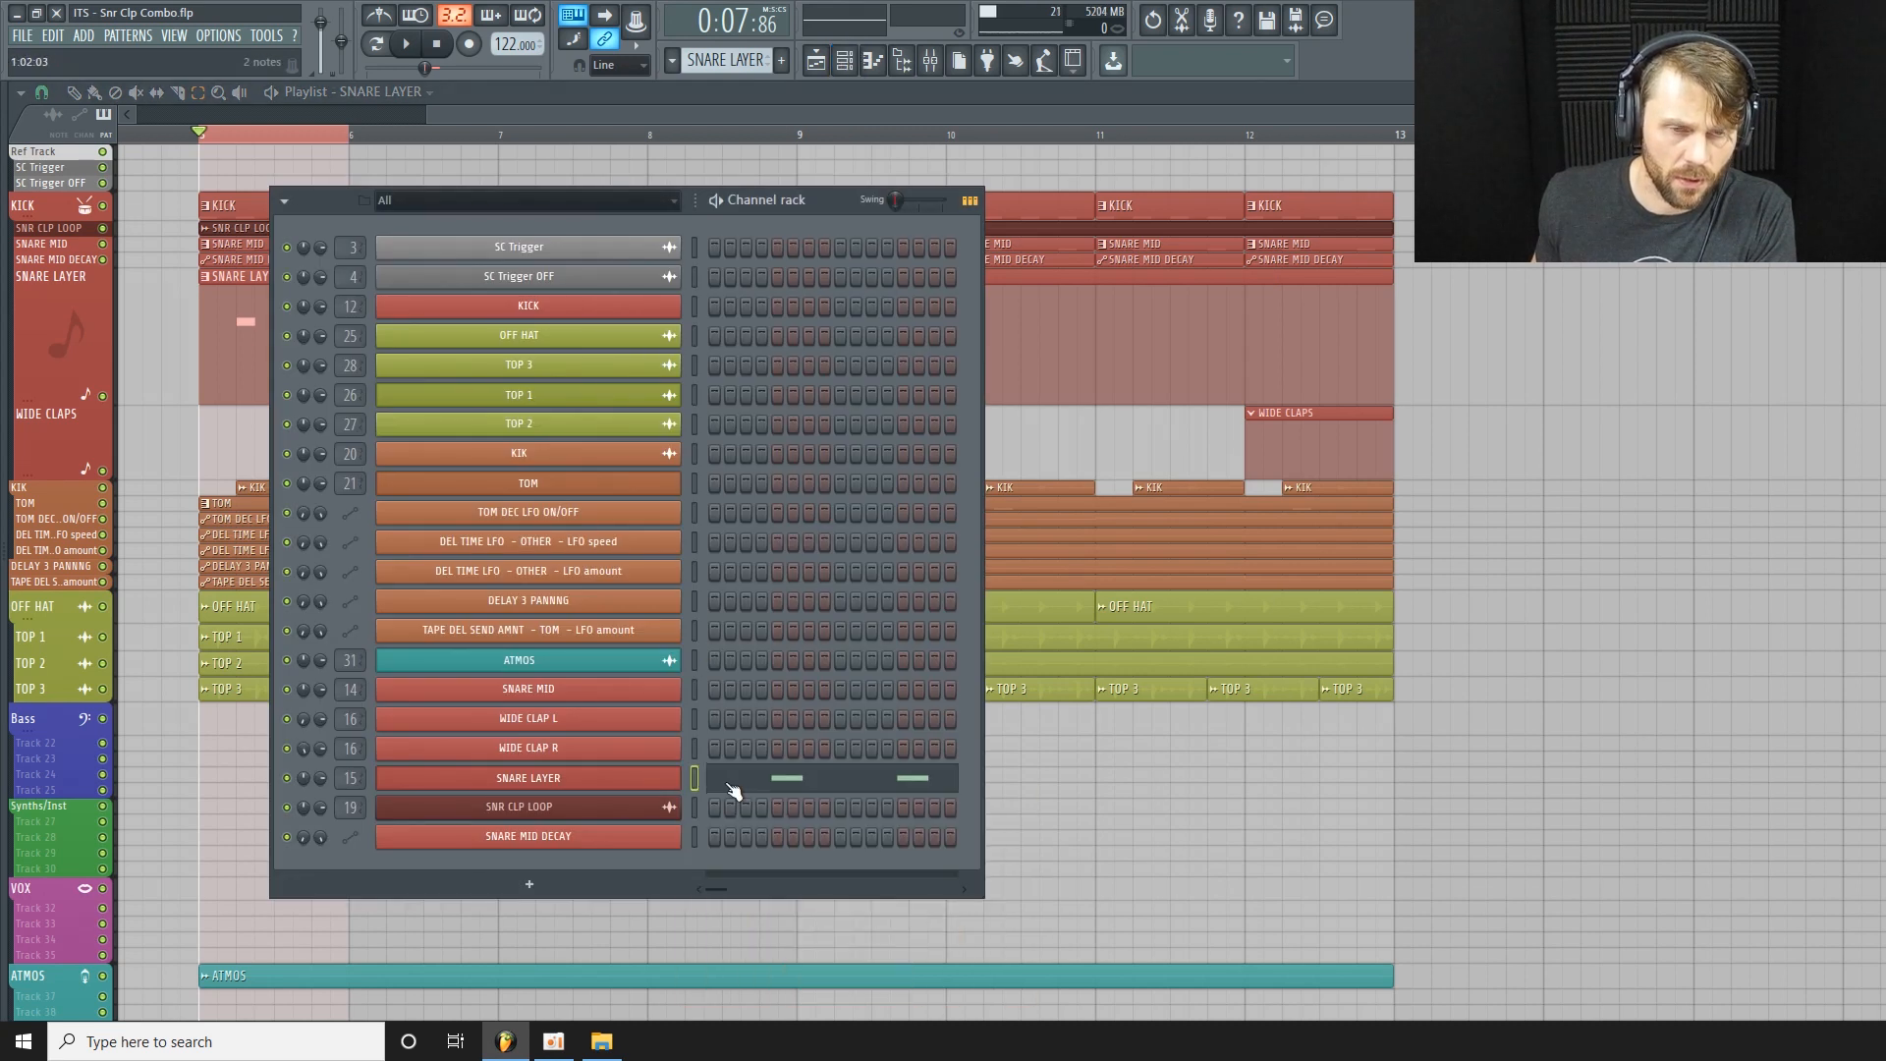
right_click(676, 784)
click(718, 794)
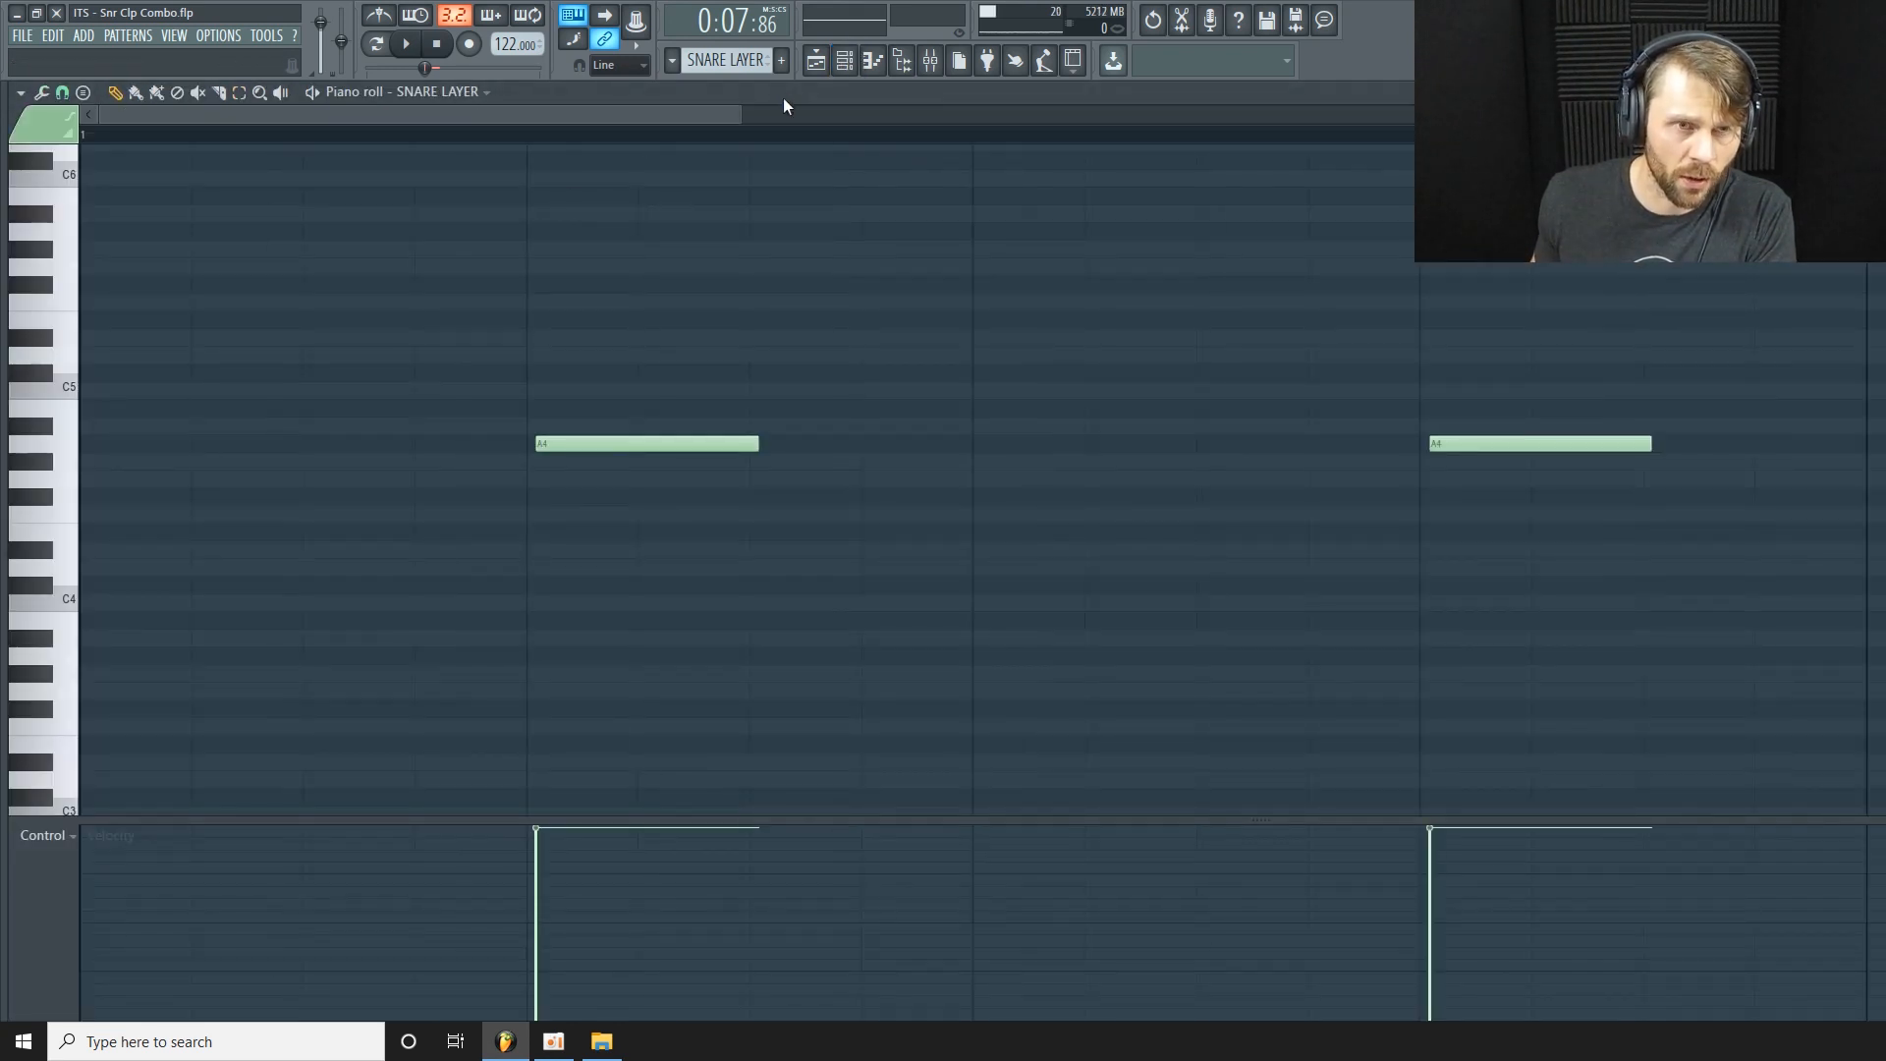
Enlarge the velocity lane of the SNARE LAYER pattern and lower the first snare note's velocity to 0%.
scroll(783, 110, down, 3)
scroll(863, 766, down, 3)
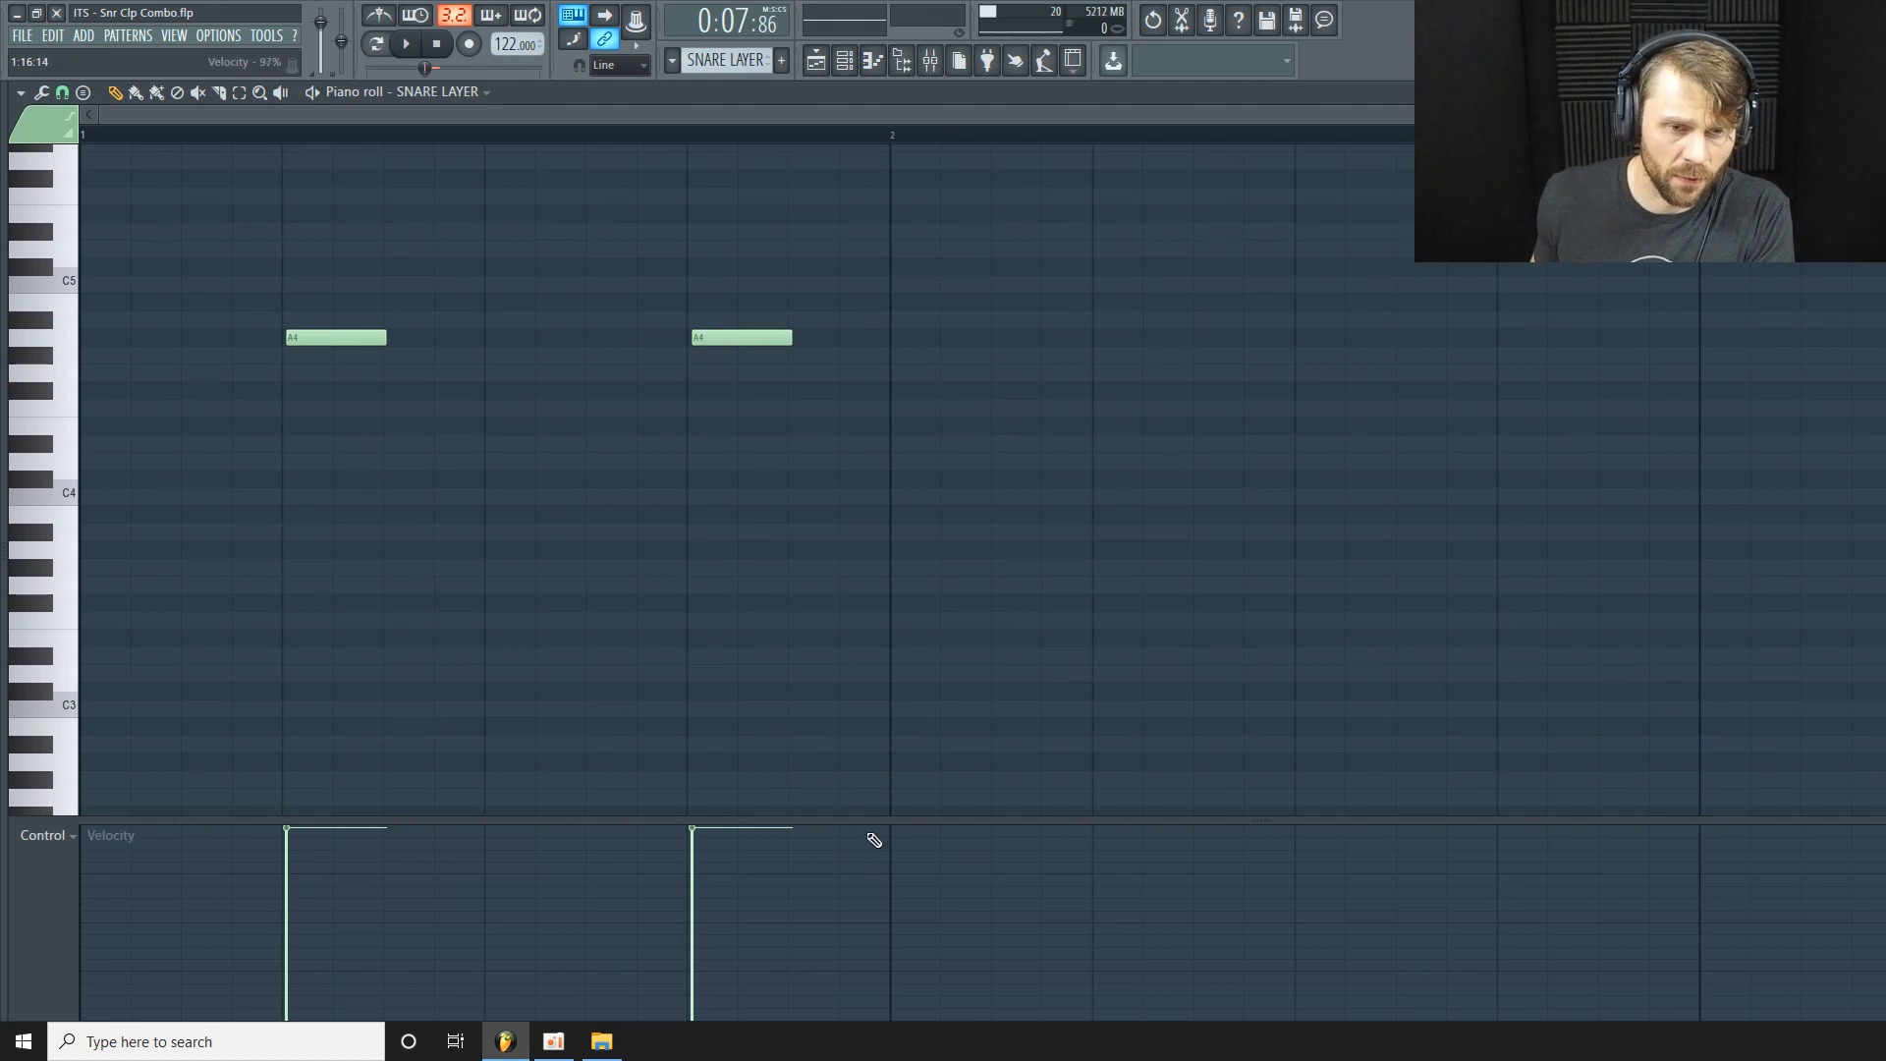
drag(433, 819, 338, 586)
drag(336, 665, 280, 1031)
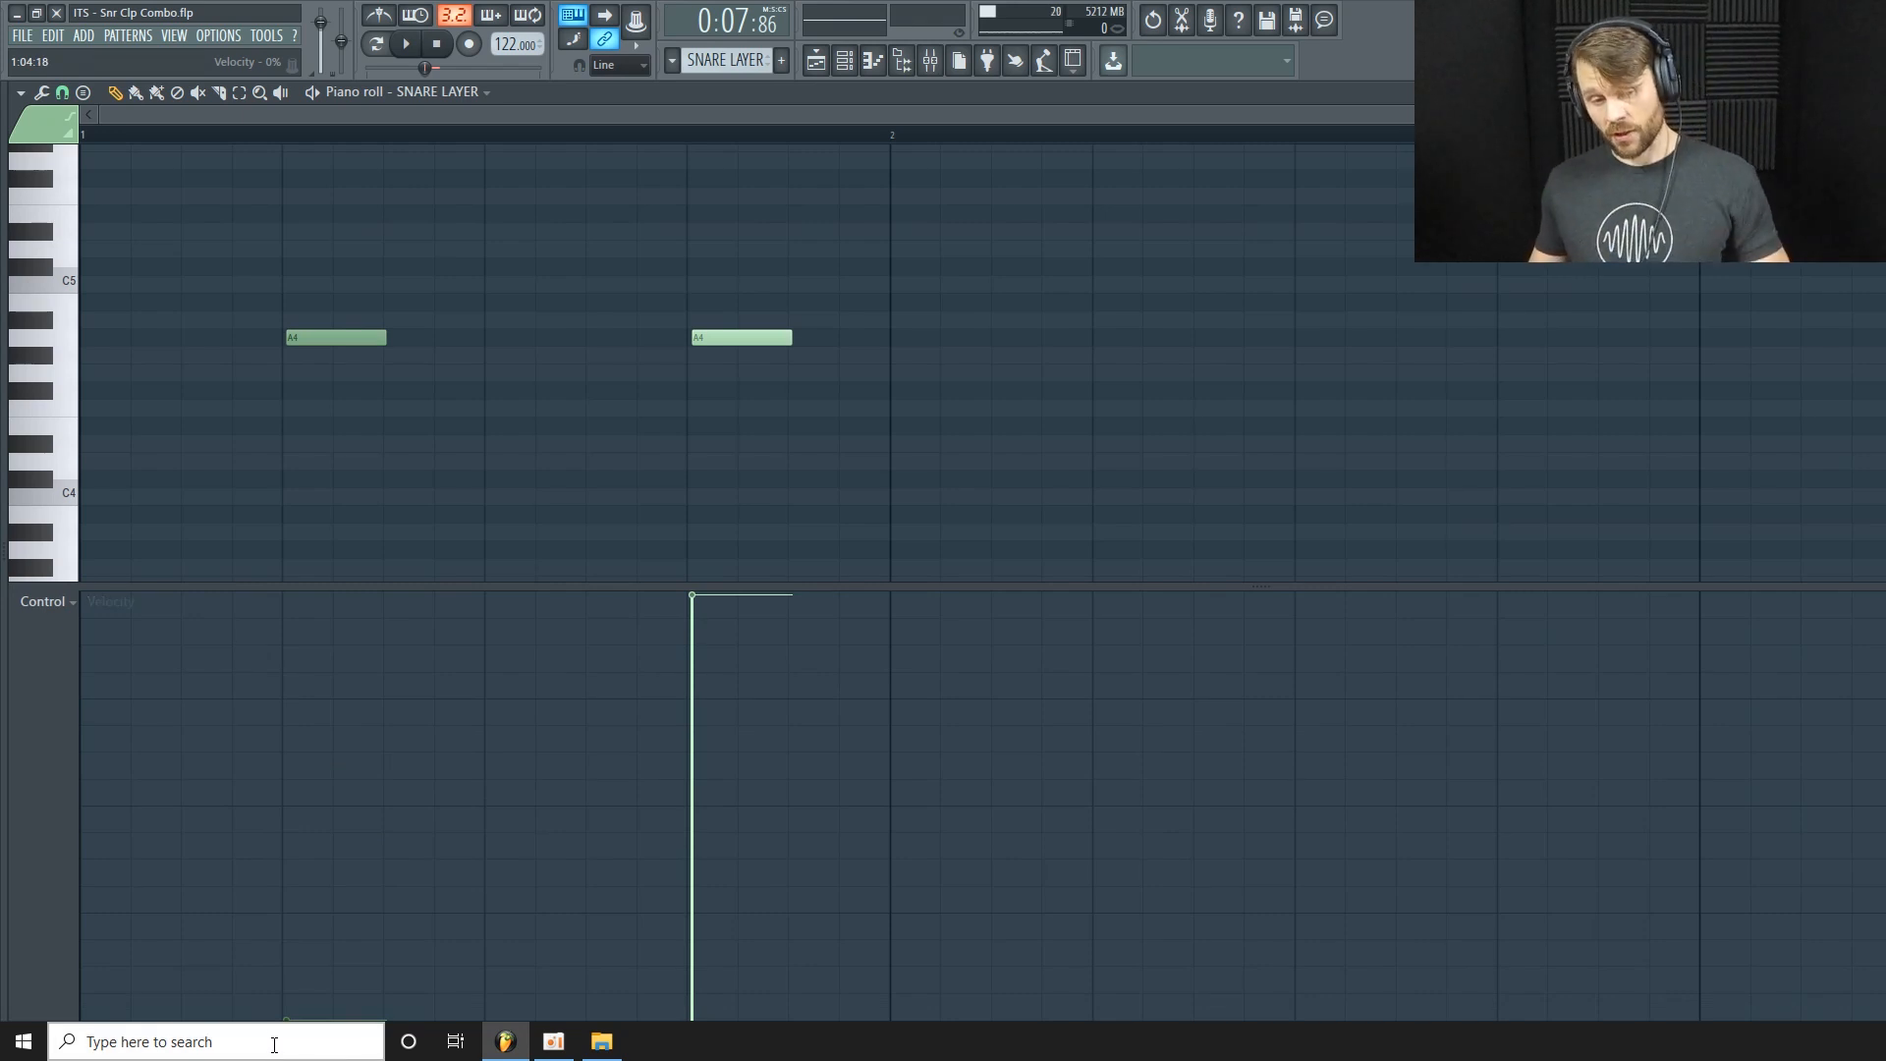
Play the pattern and solo the SNR LAYER mixer track to hear the velocity difference between the two snare notes.
key(space)
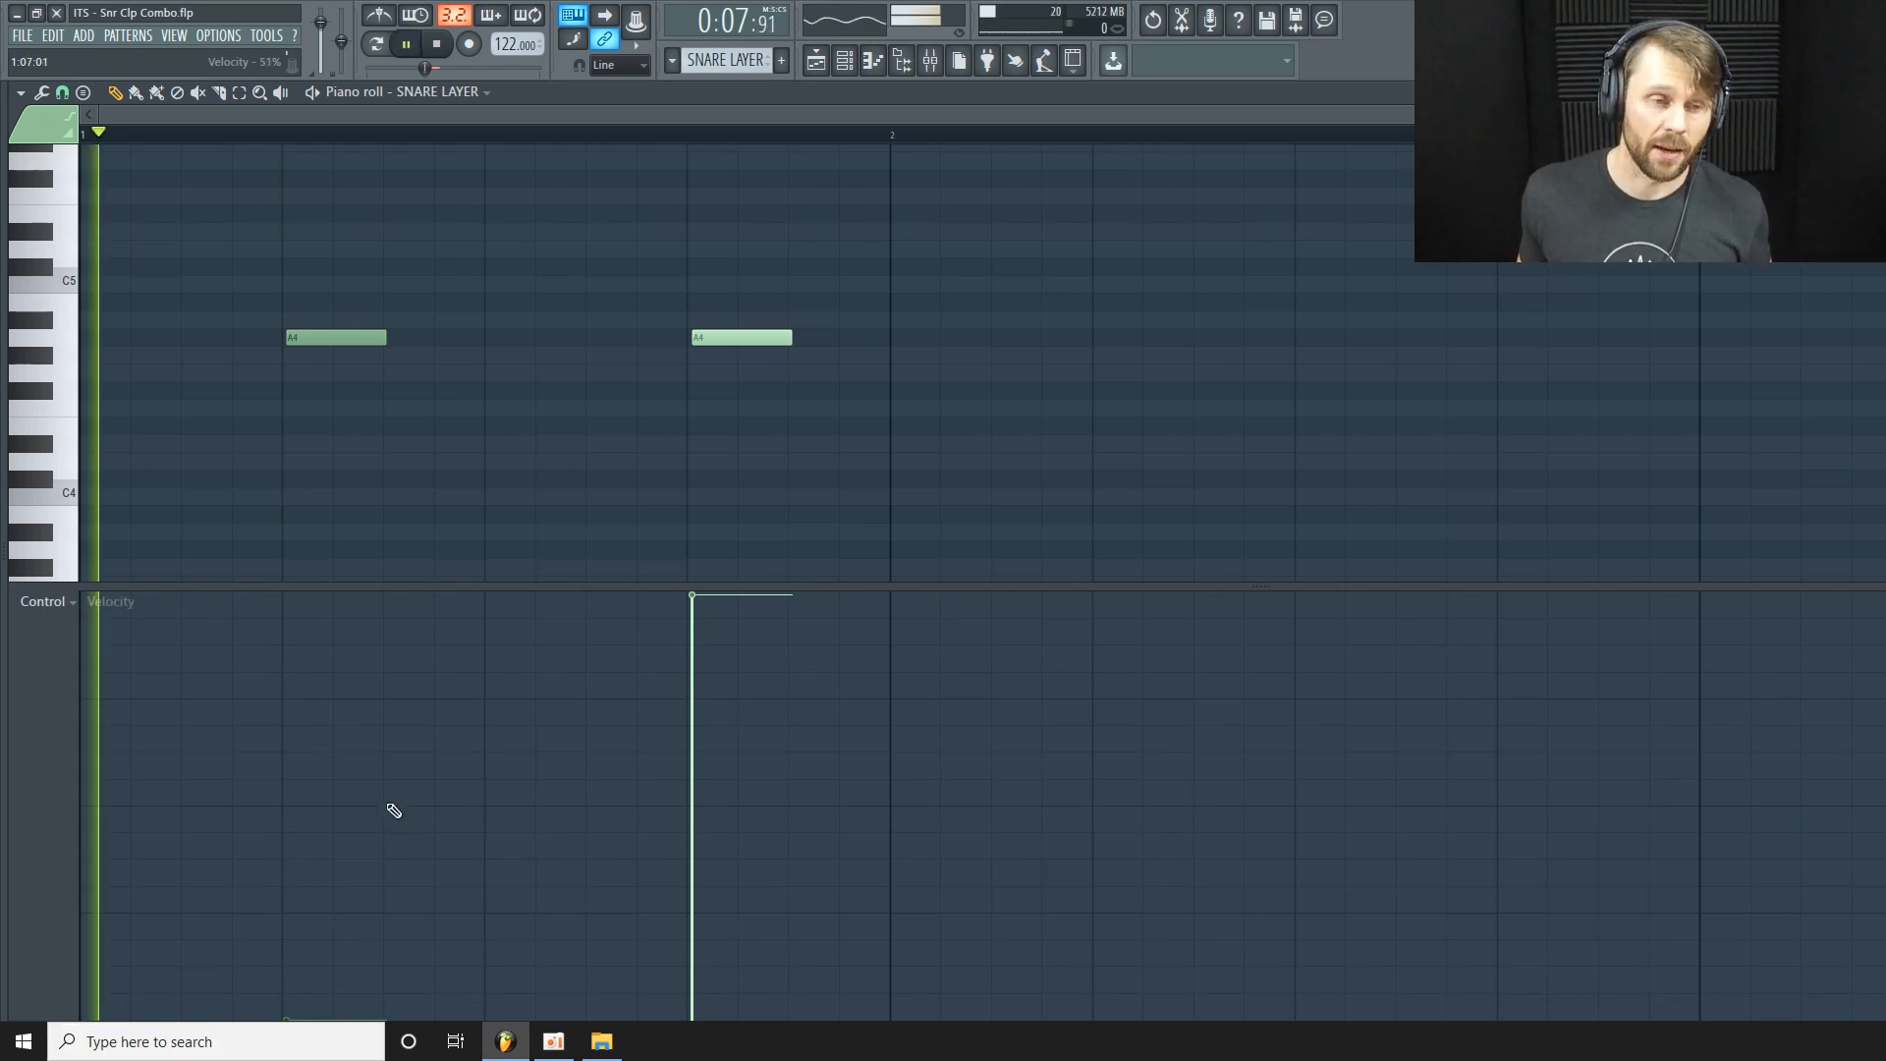
key(F9)
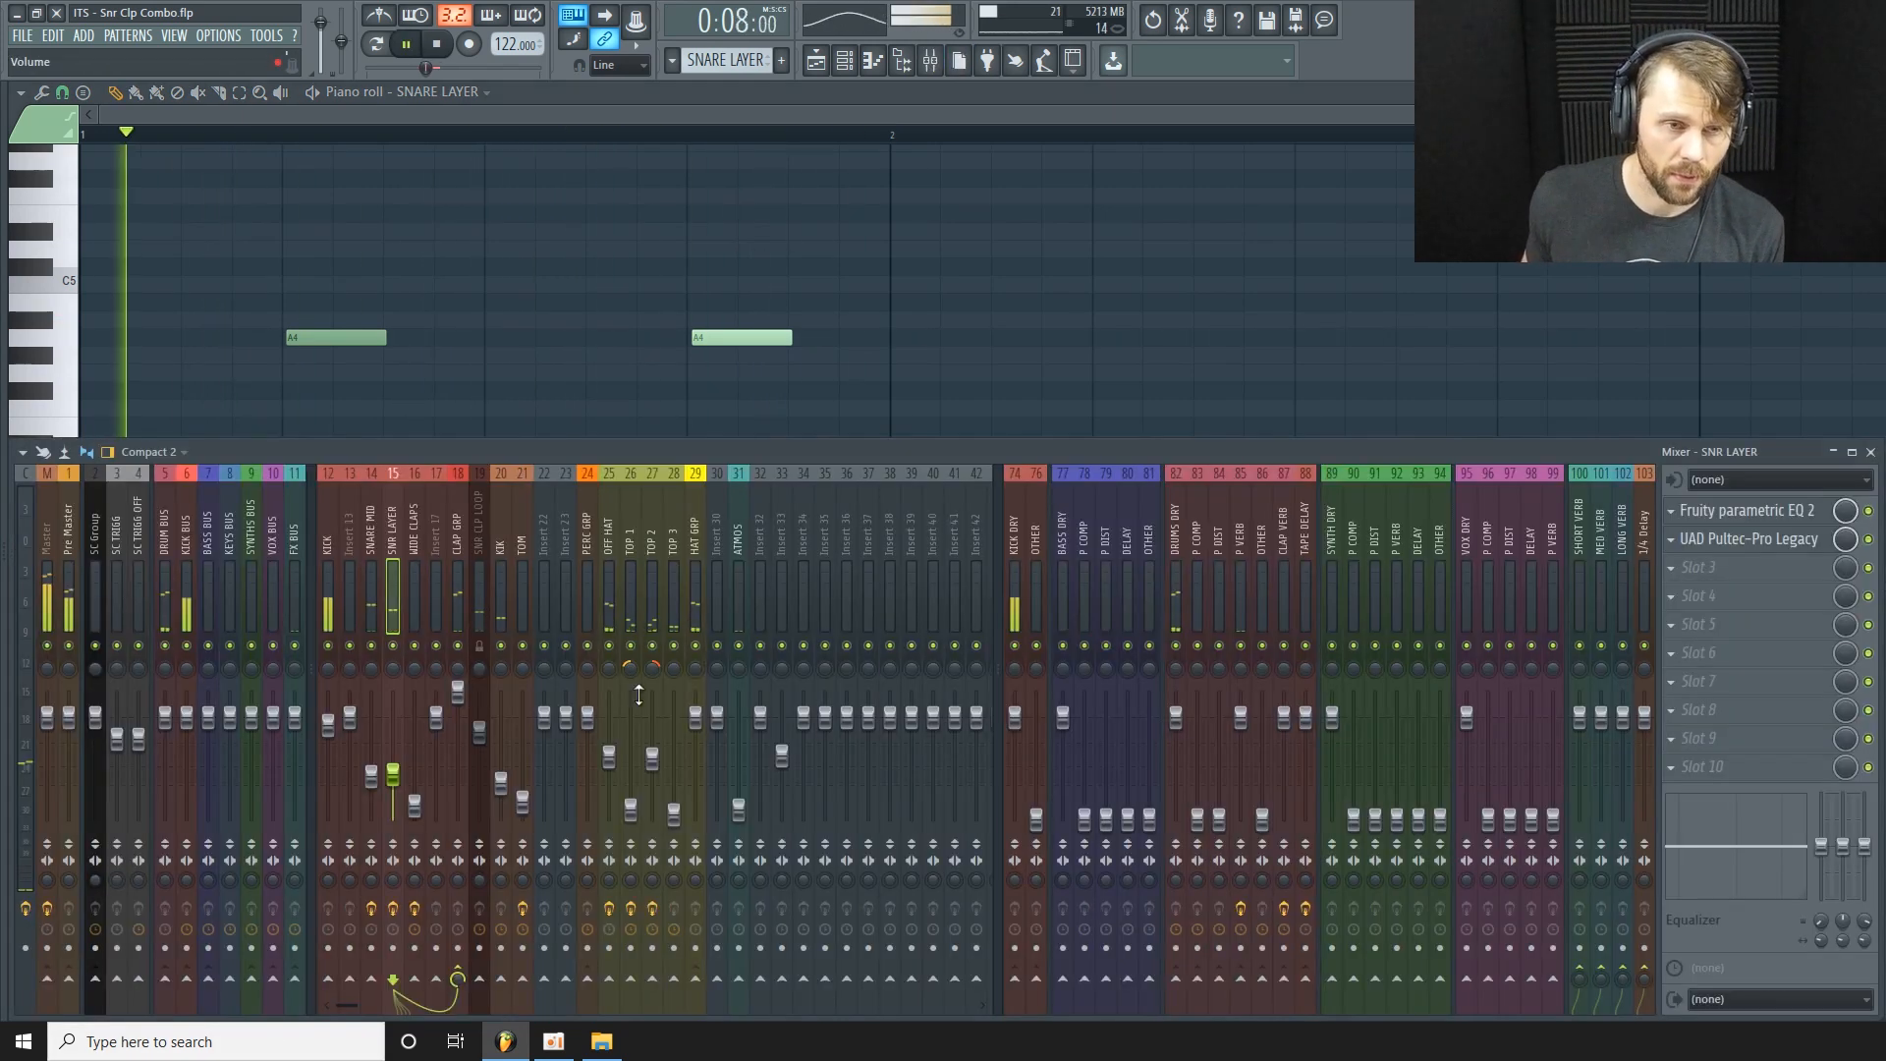
right_click(393, 645)
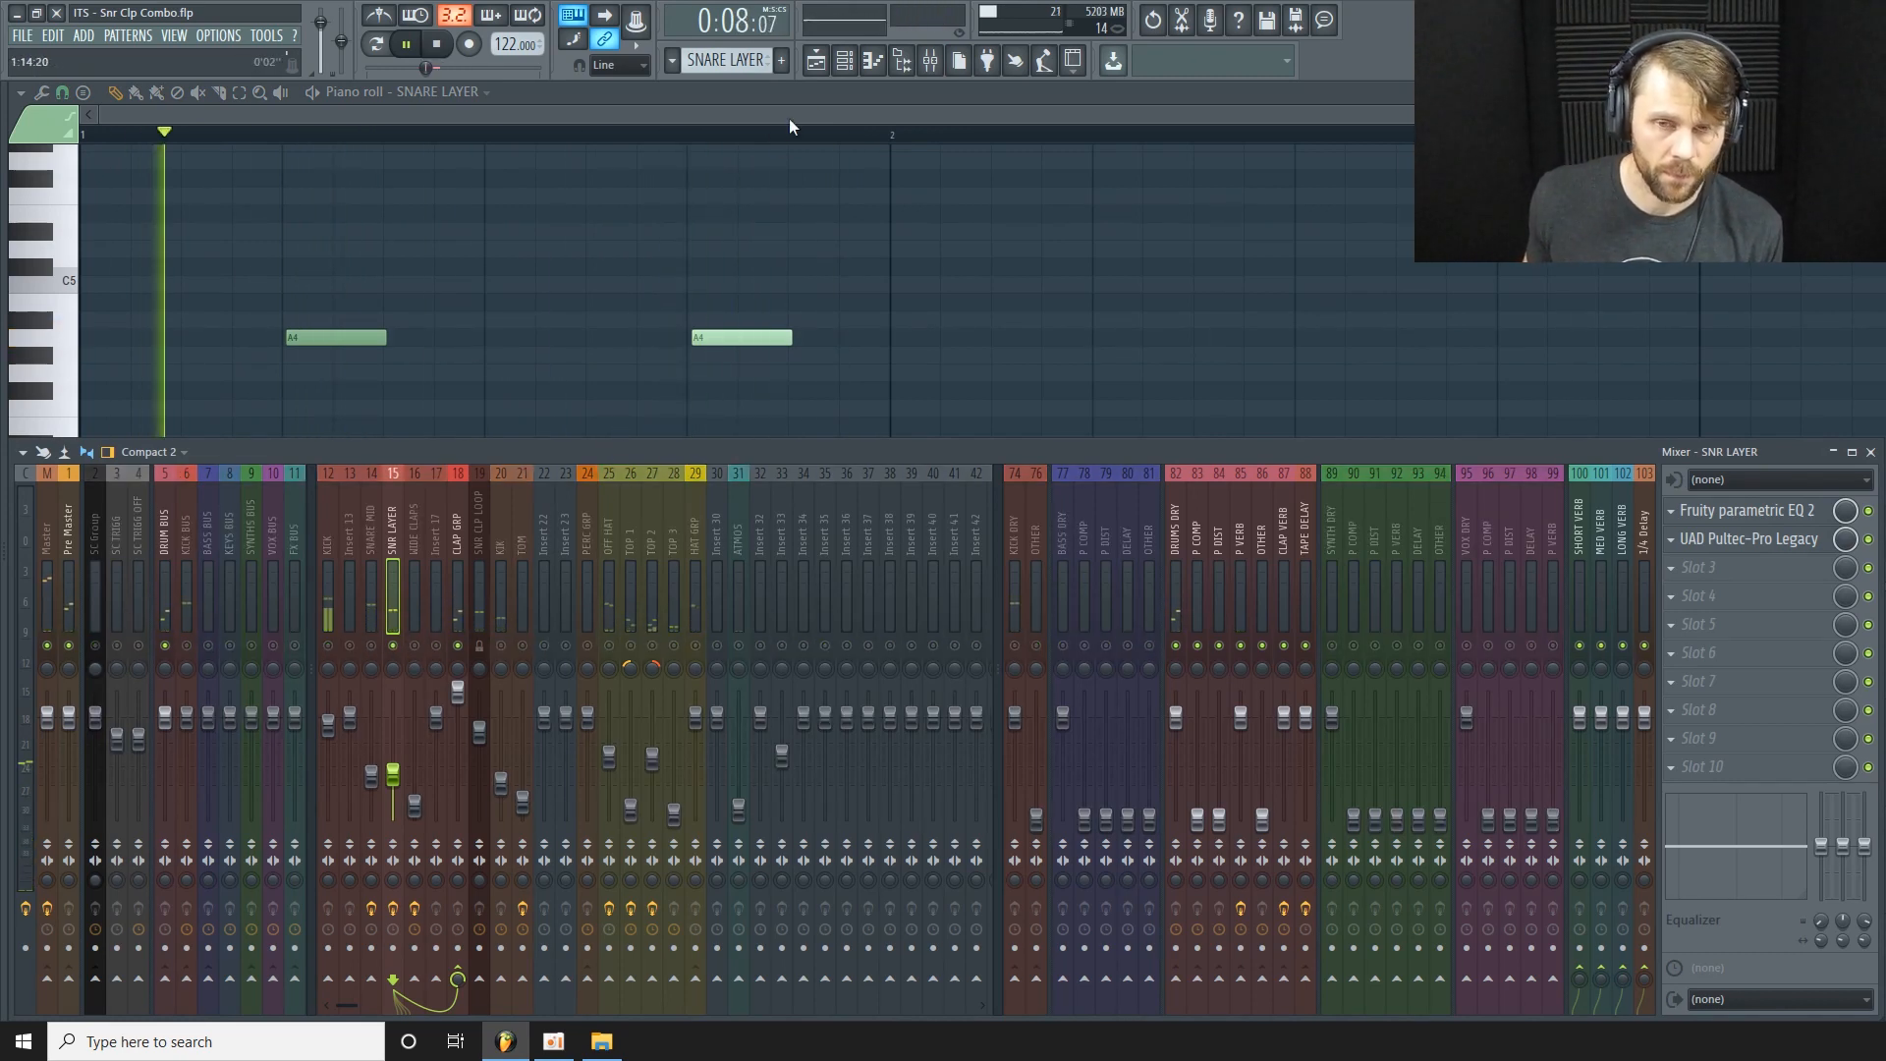
key(F9)
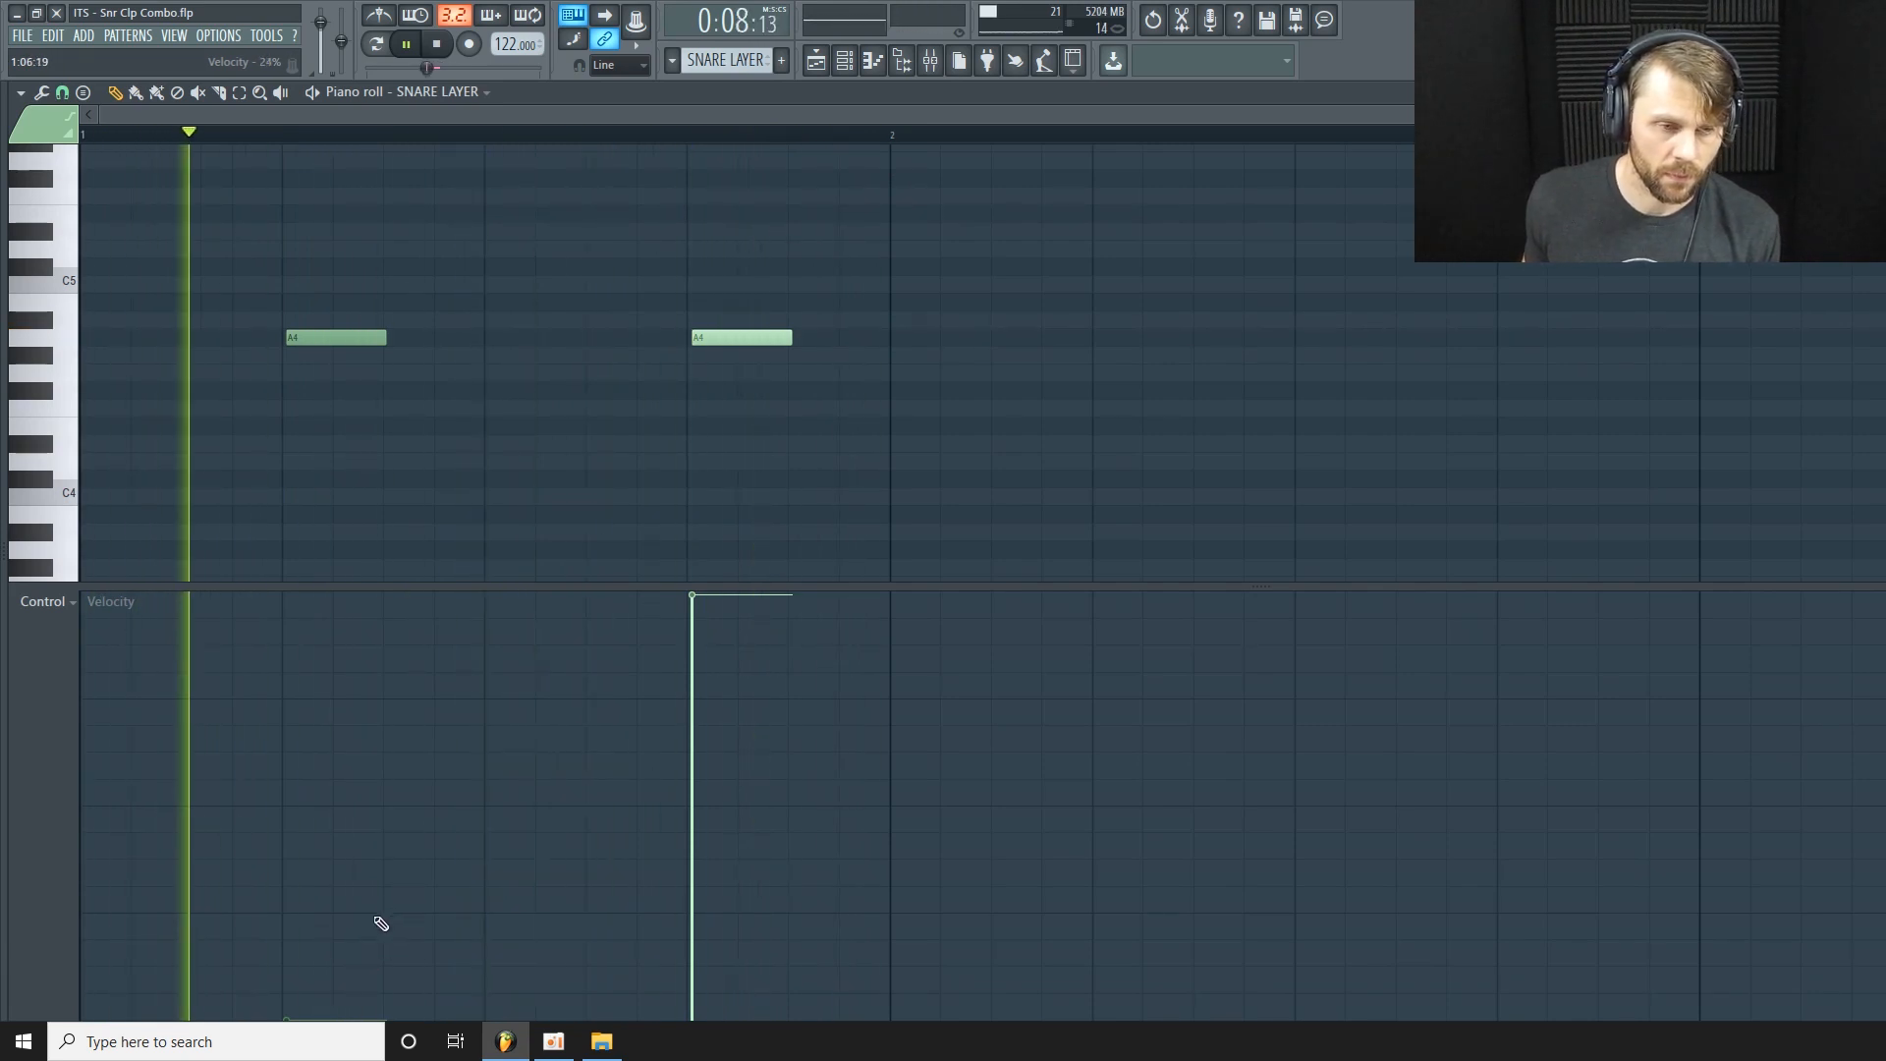
key(space)
Raise the first snare note's velocity to just under half.
drag(295, 1022, 295, 833)
click(884, 65)
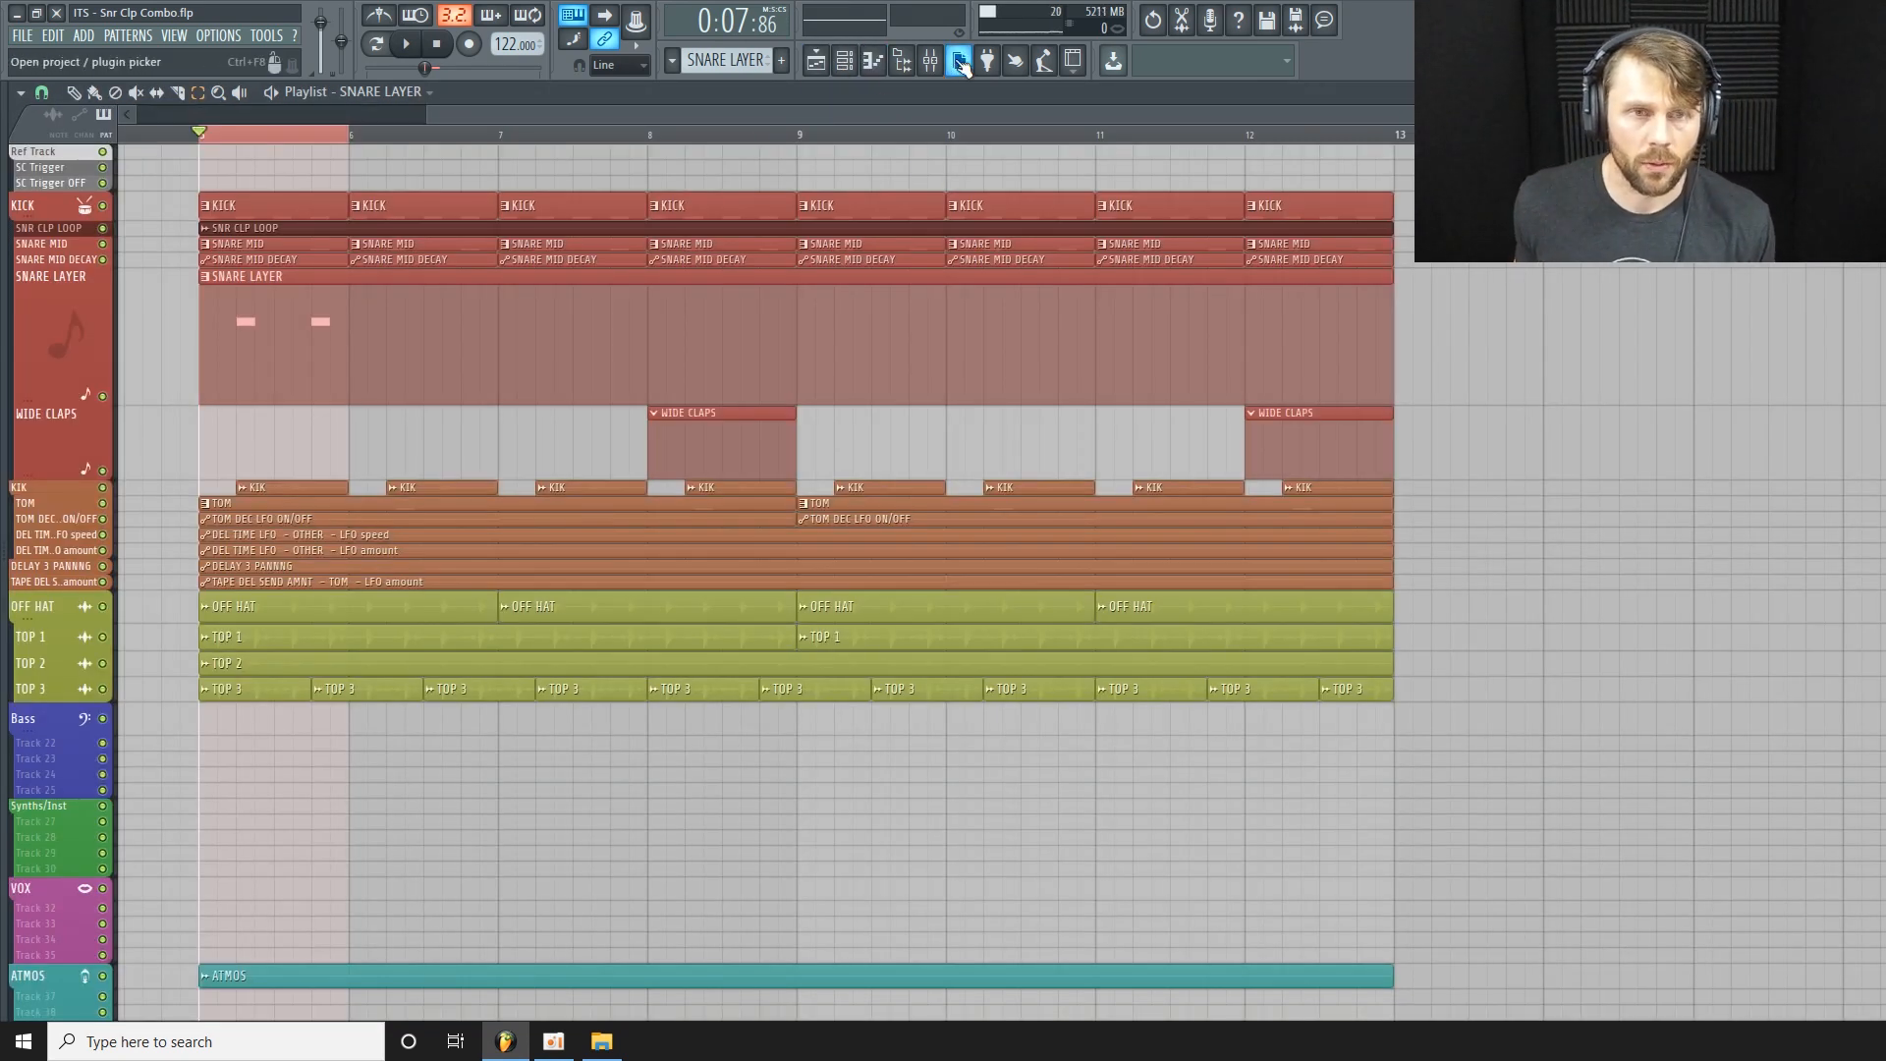
click(844, 61)
right_click(569, 784)
click(661, 783)
right_click(661, 784)
click(732, 778)
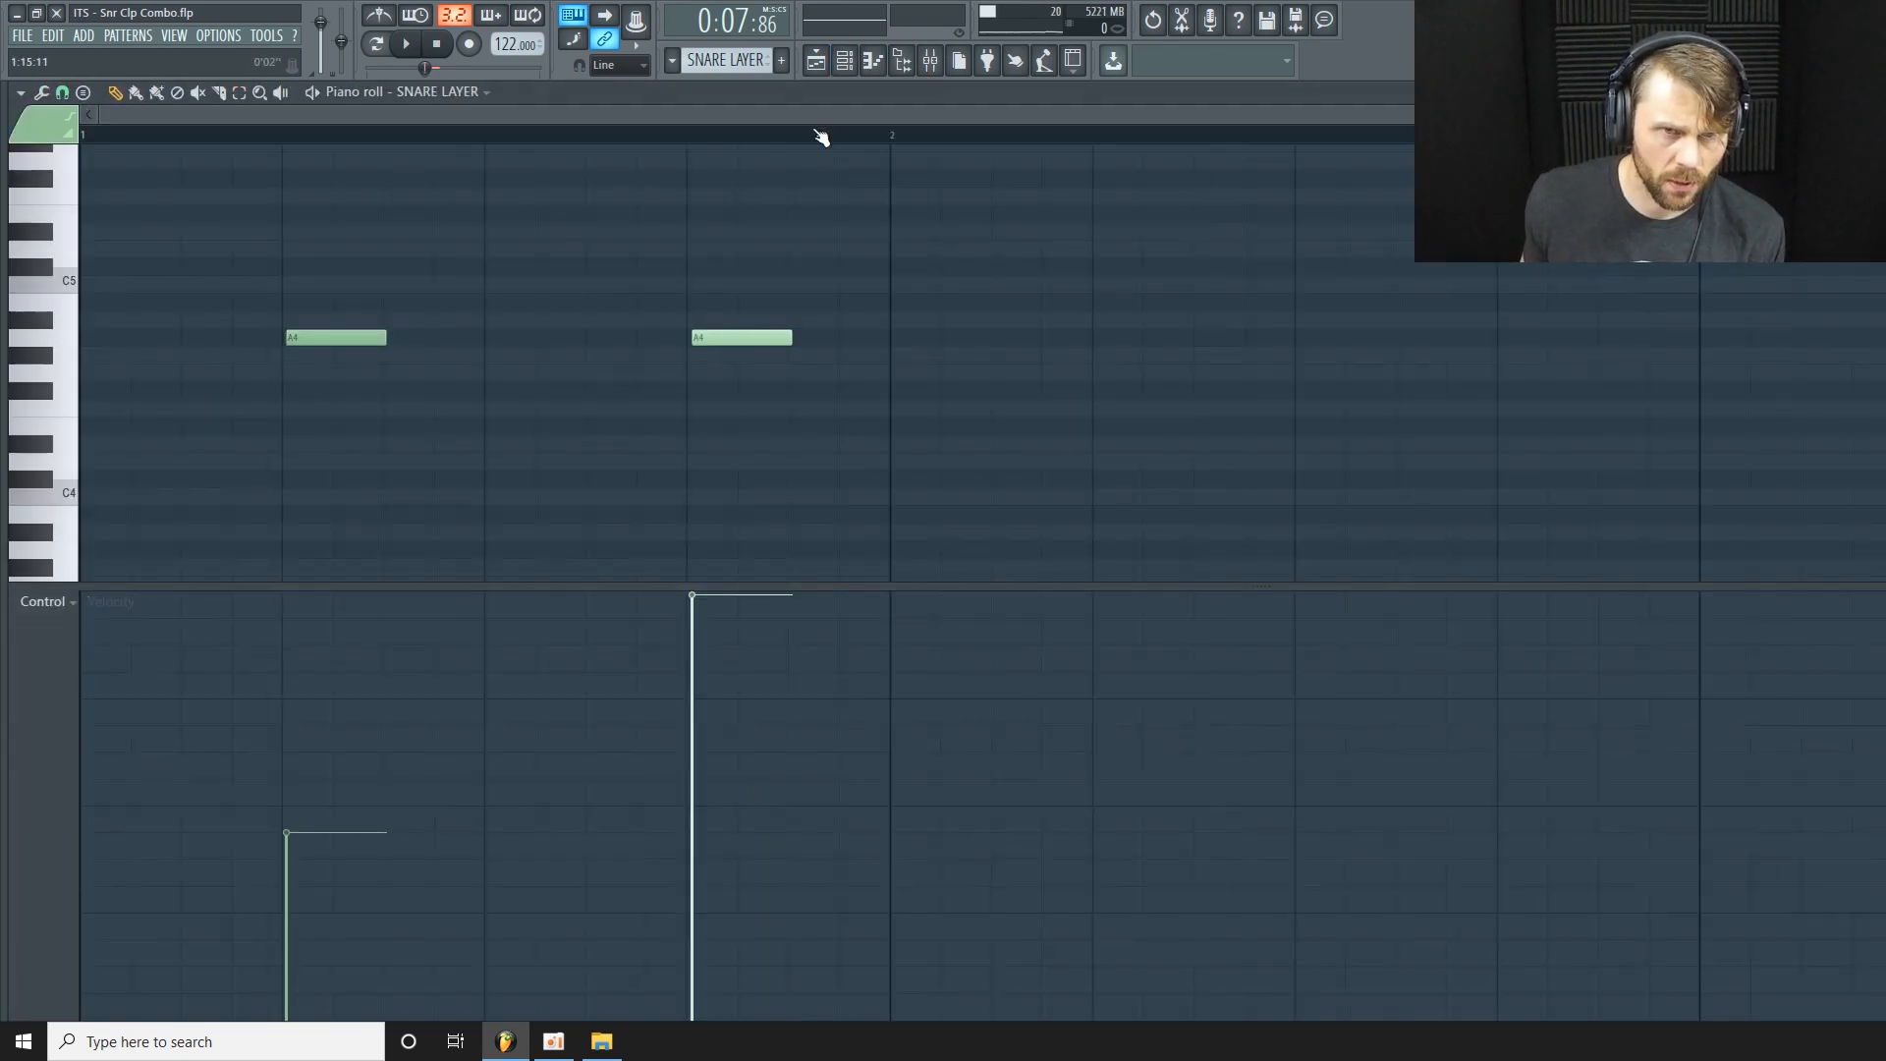
In the SNARE LAYER sampler, route Note Velocity to Amp Env Sus in the third mod matrix slot with an amount of 21.1%.
click(843, 61)
click(636, 781)
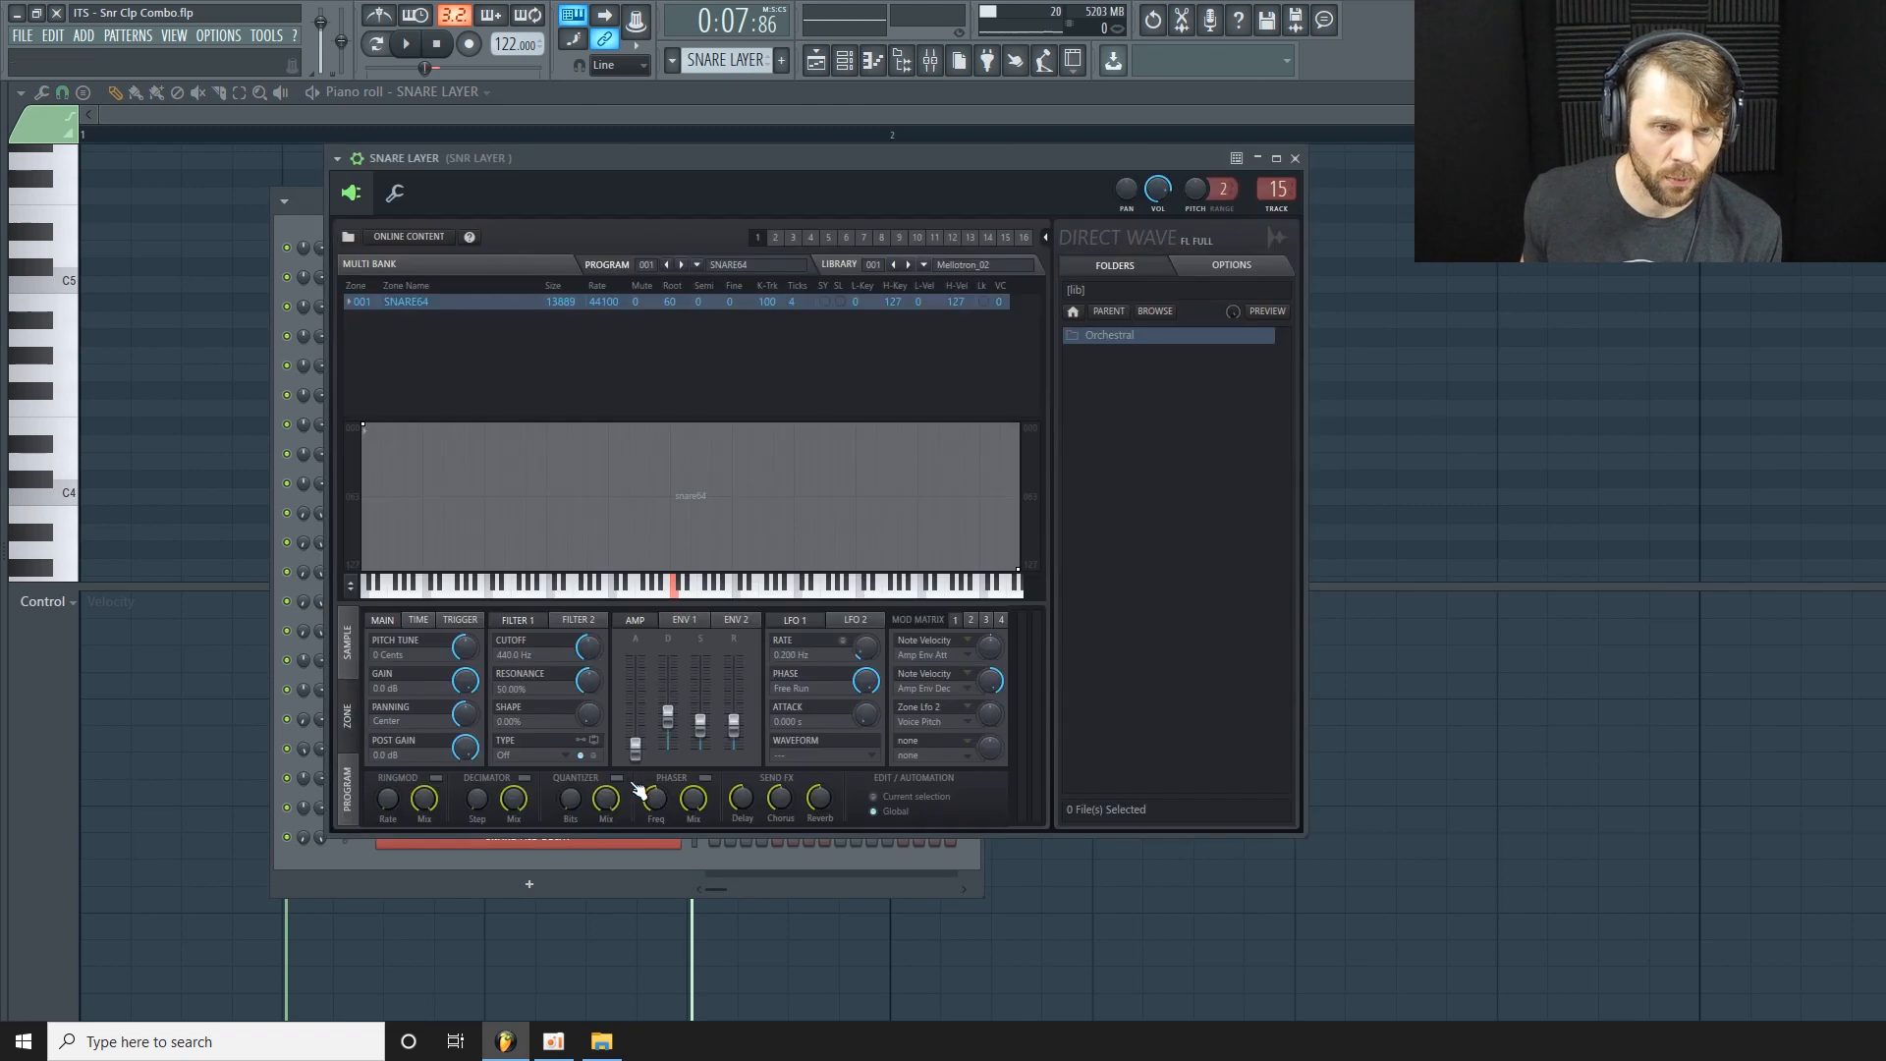
click(972, 712)
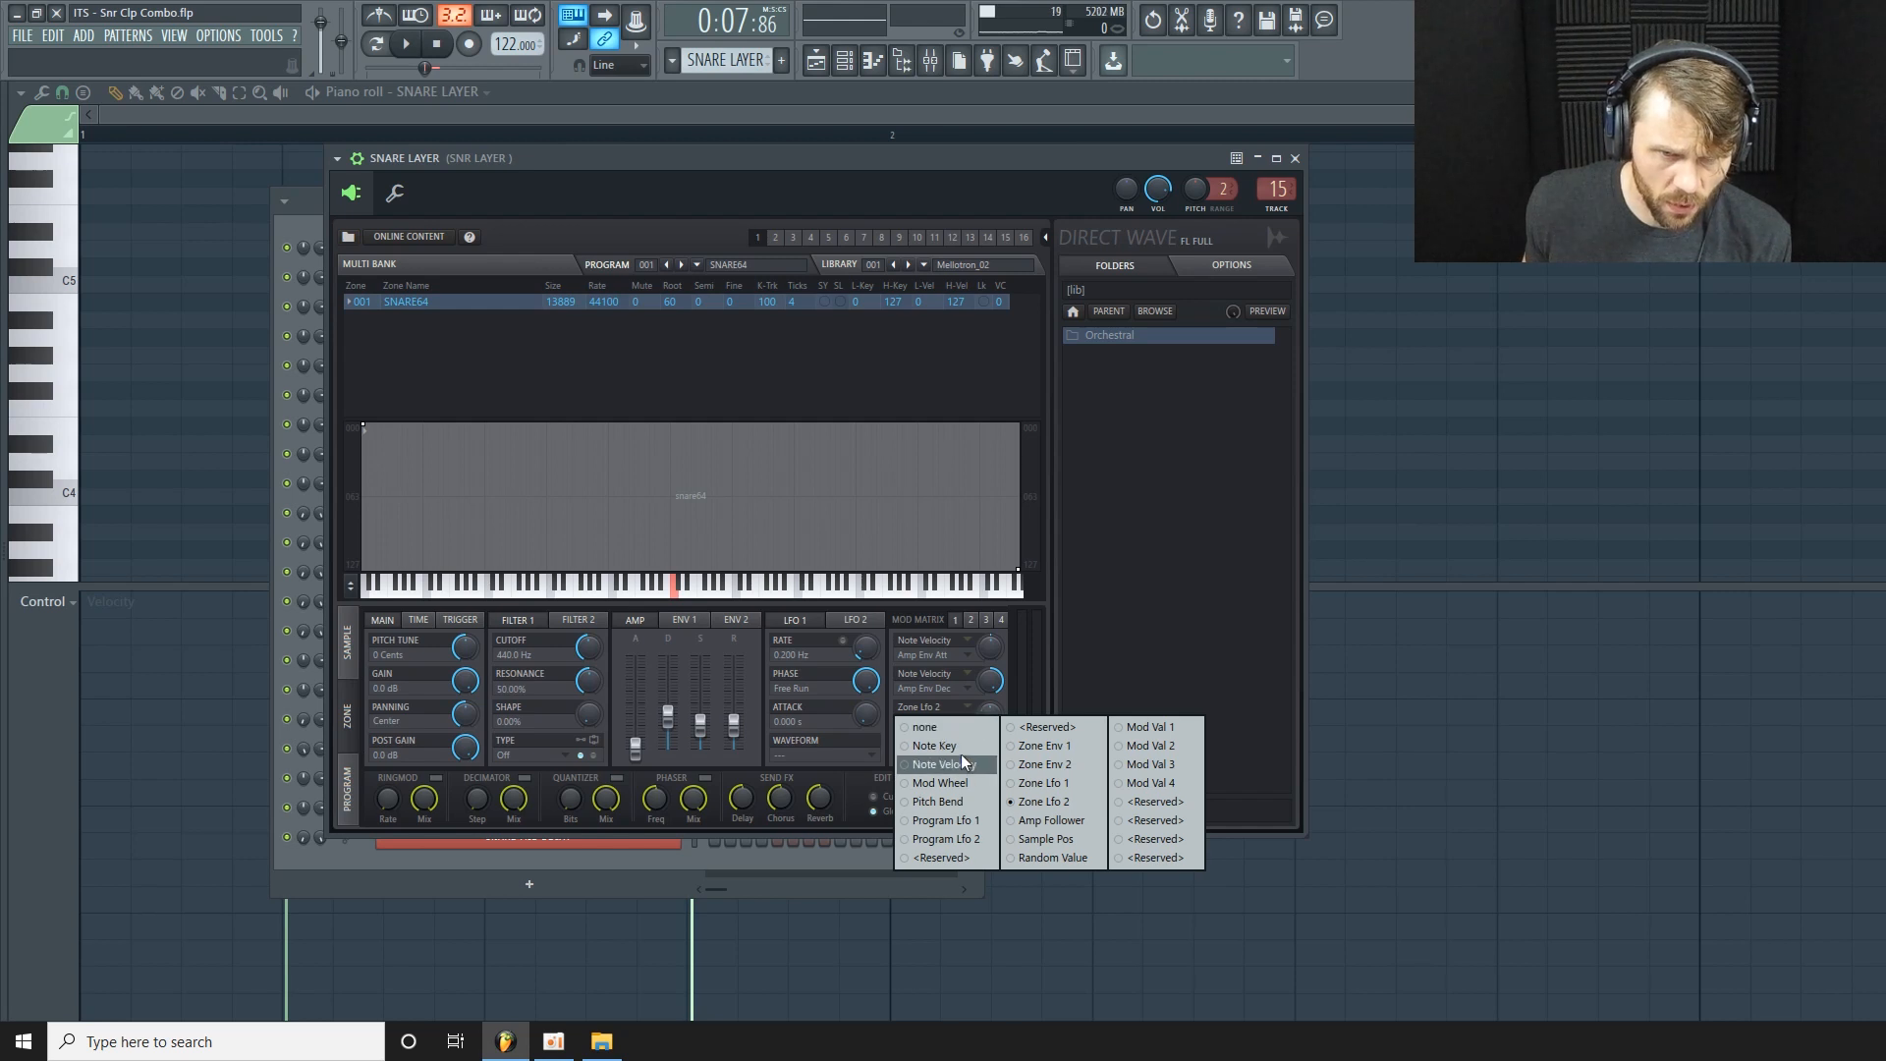
click(958, 765)
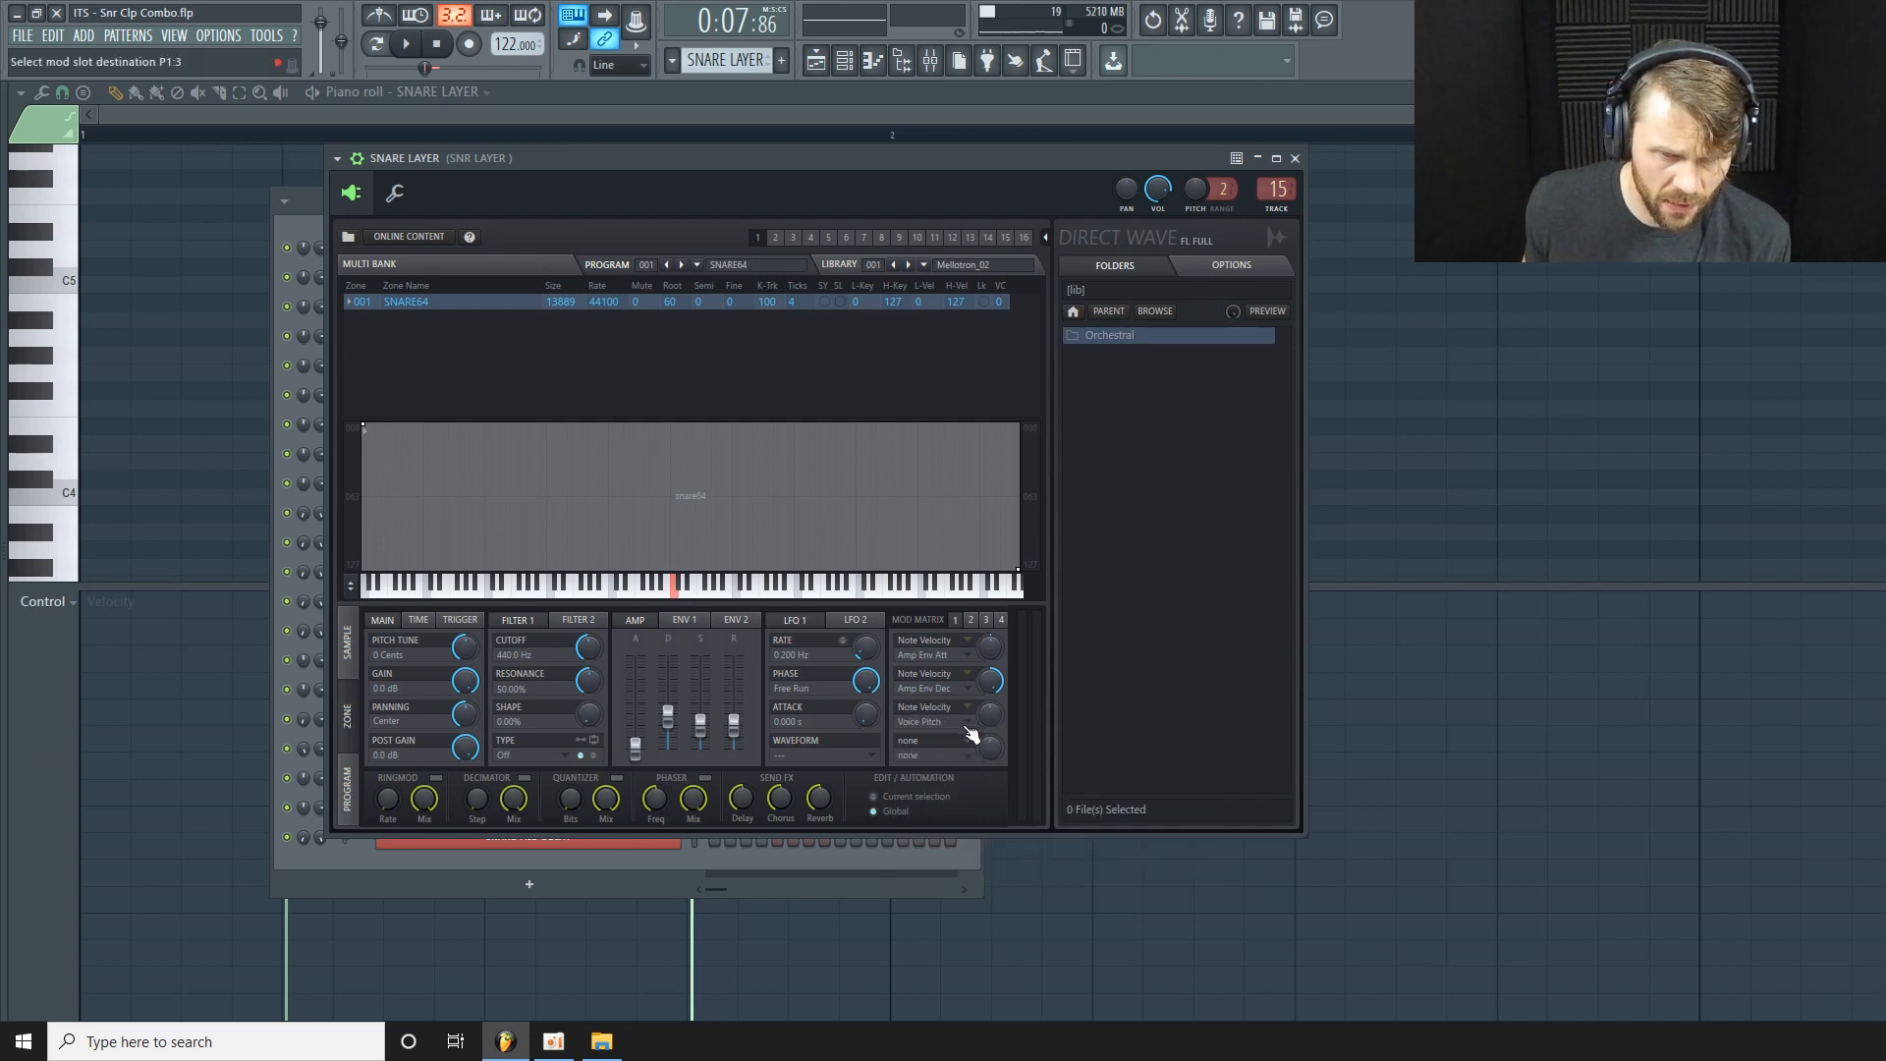
click(964, 724)
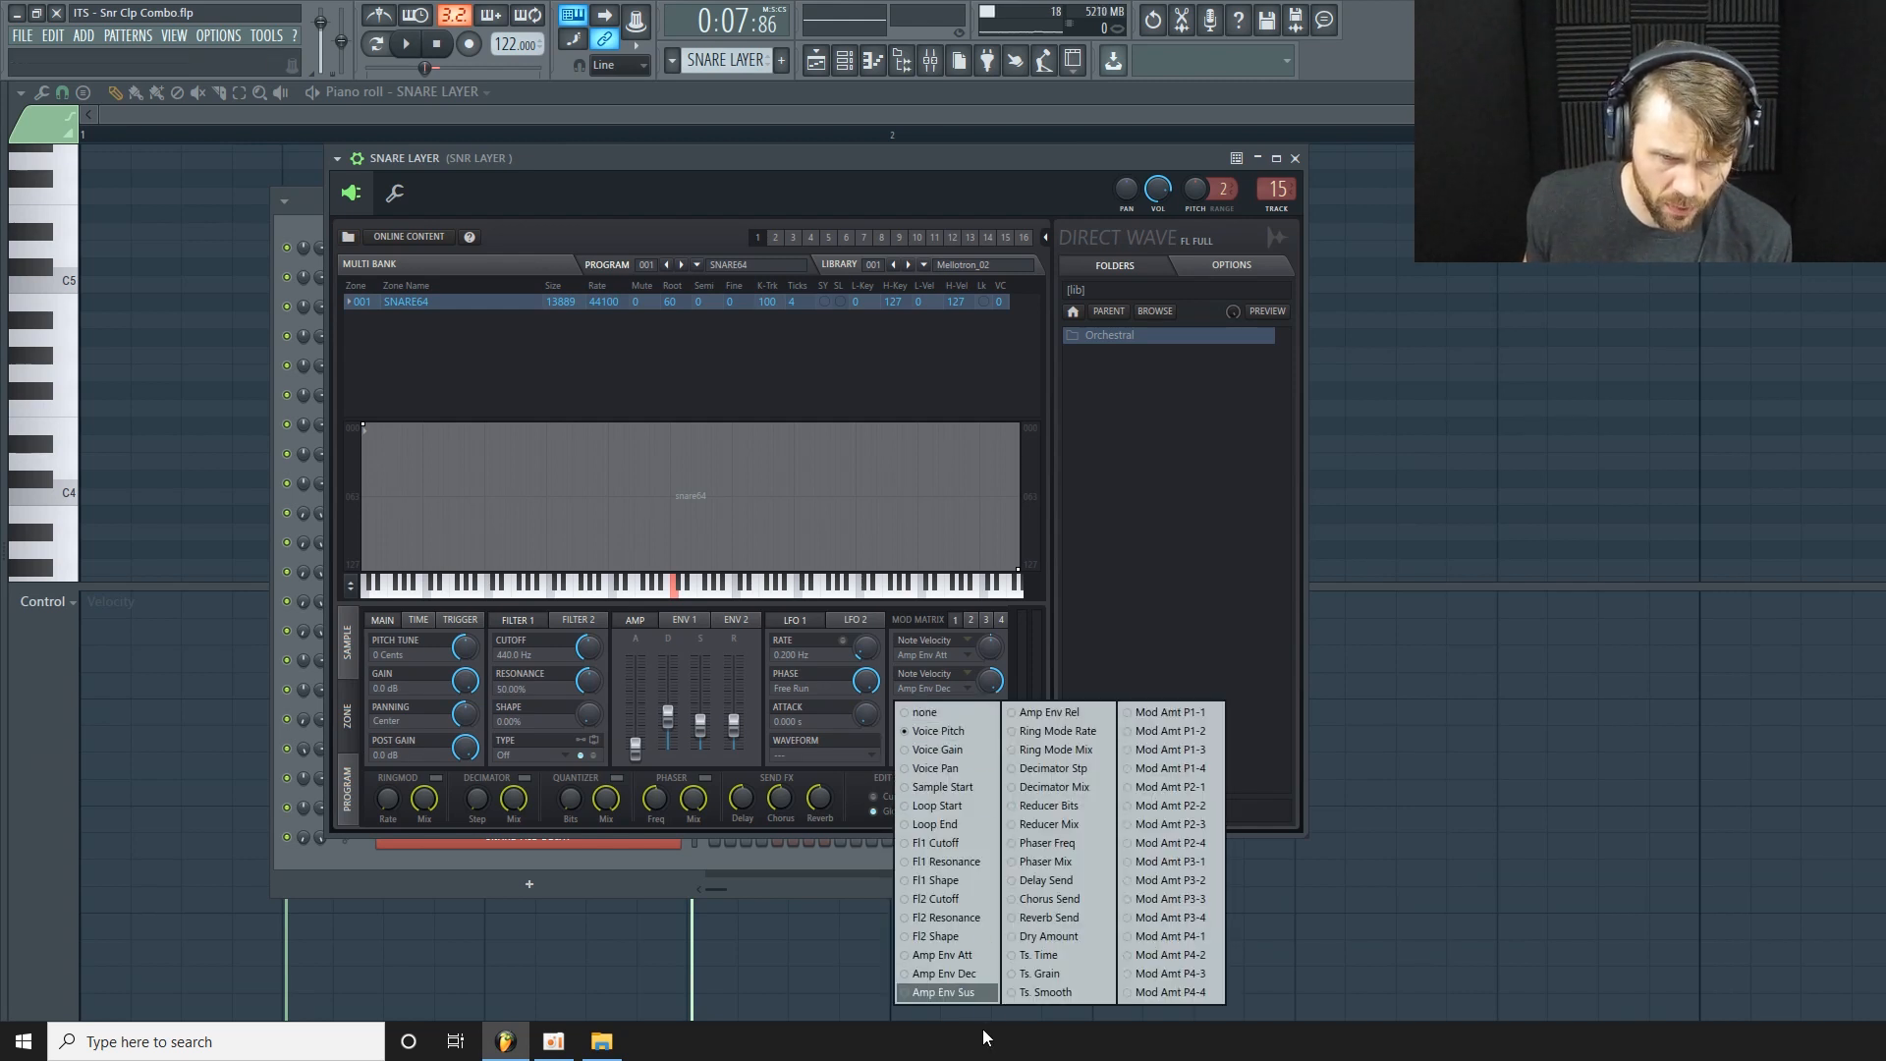
click(945, 992)
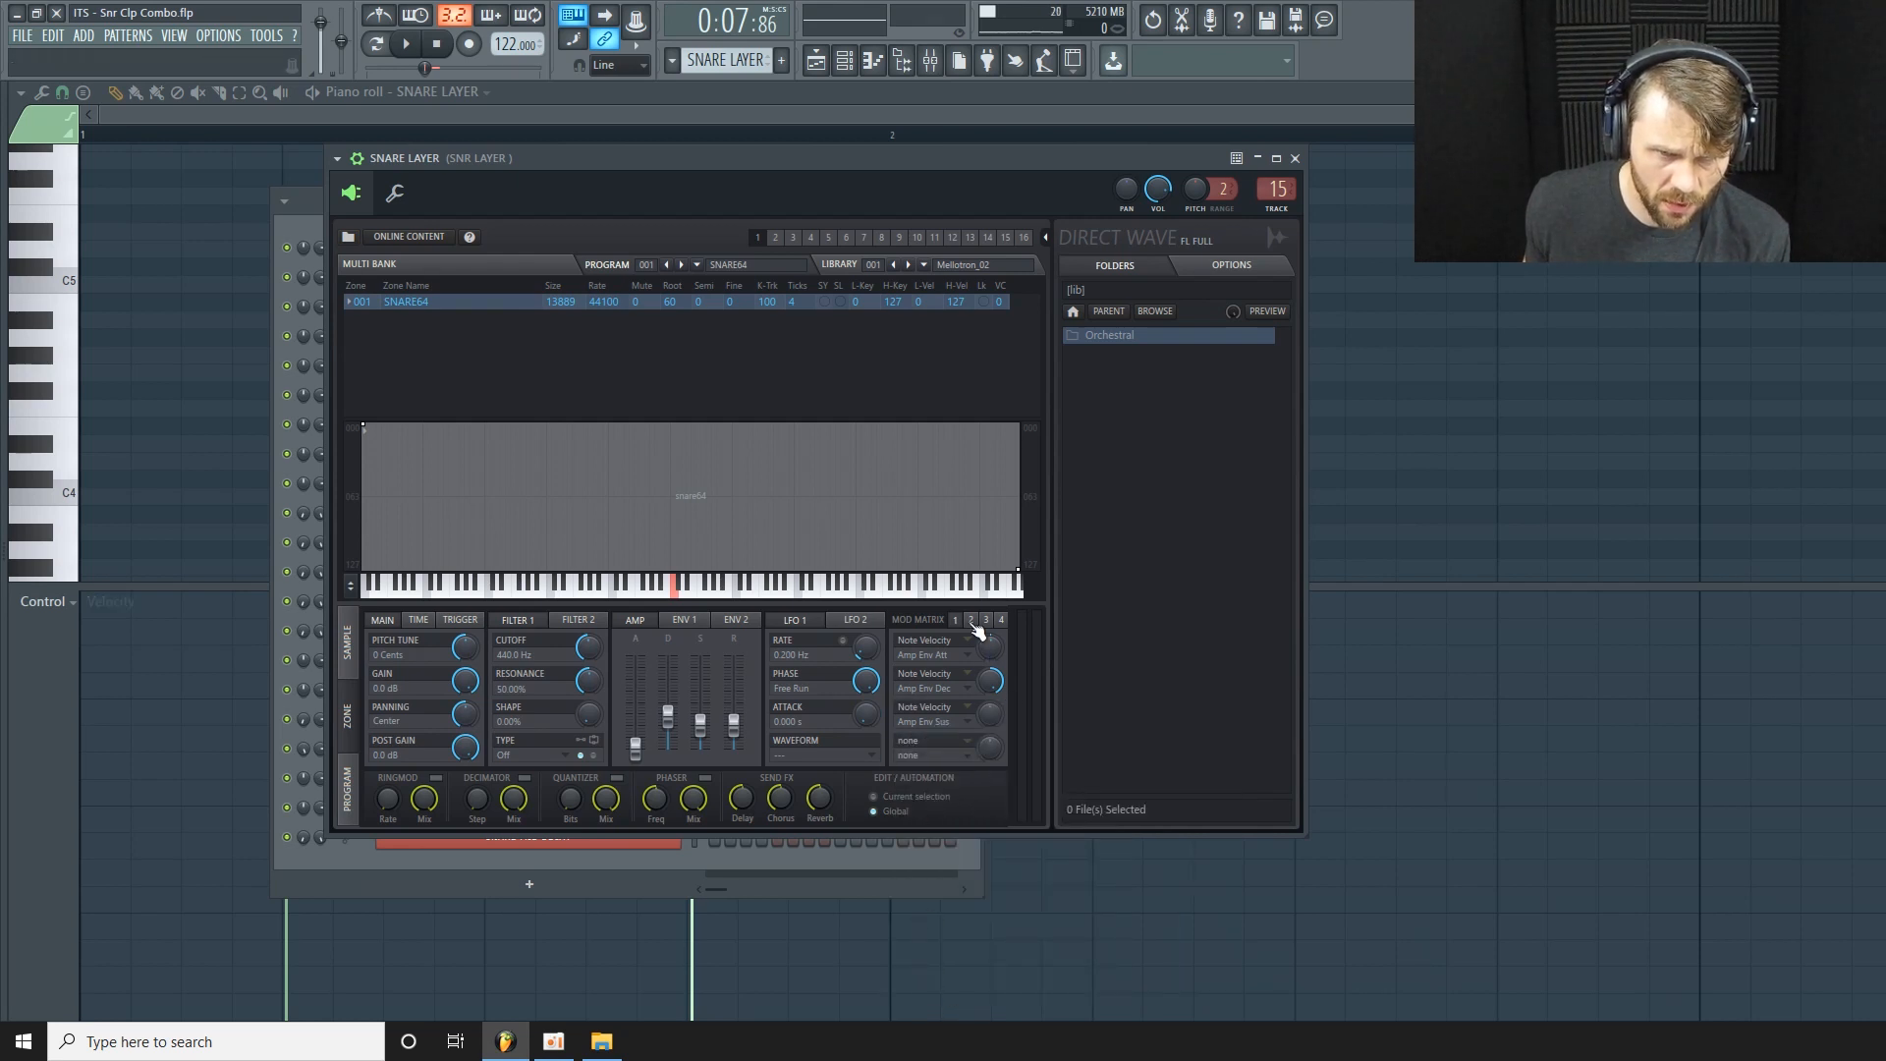
drag(993, 719, 993, 704)
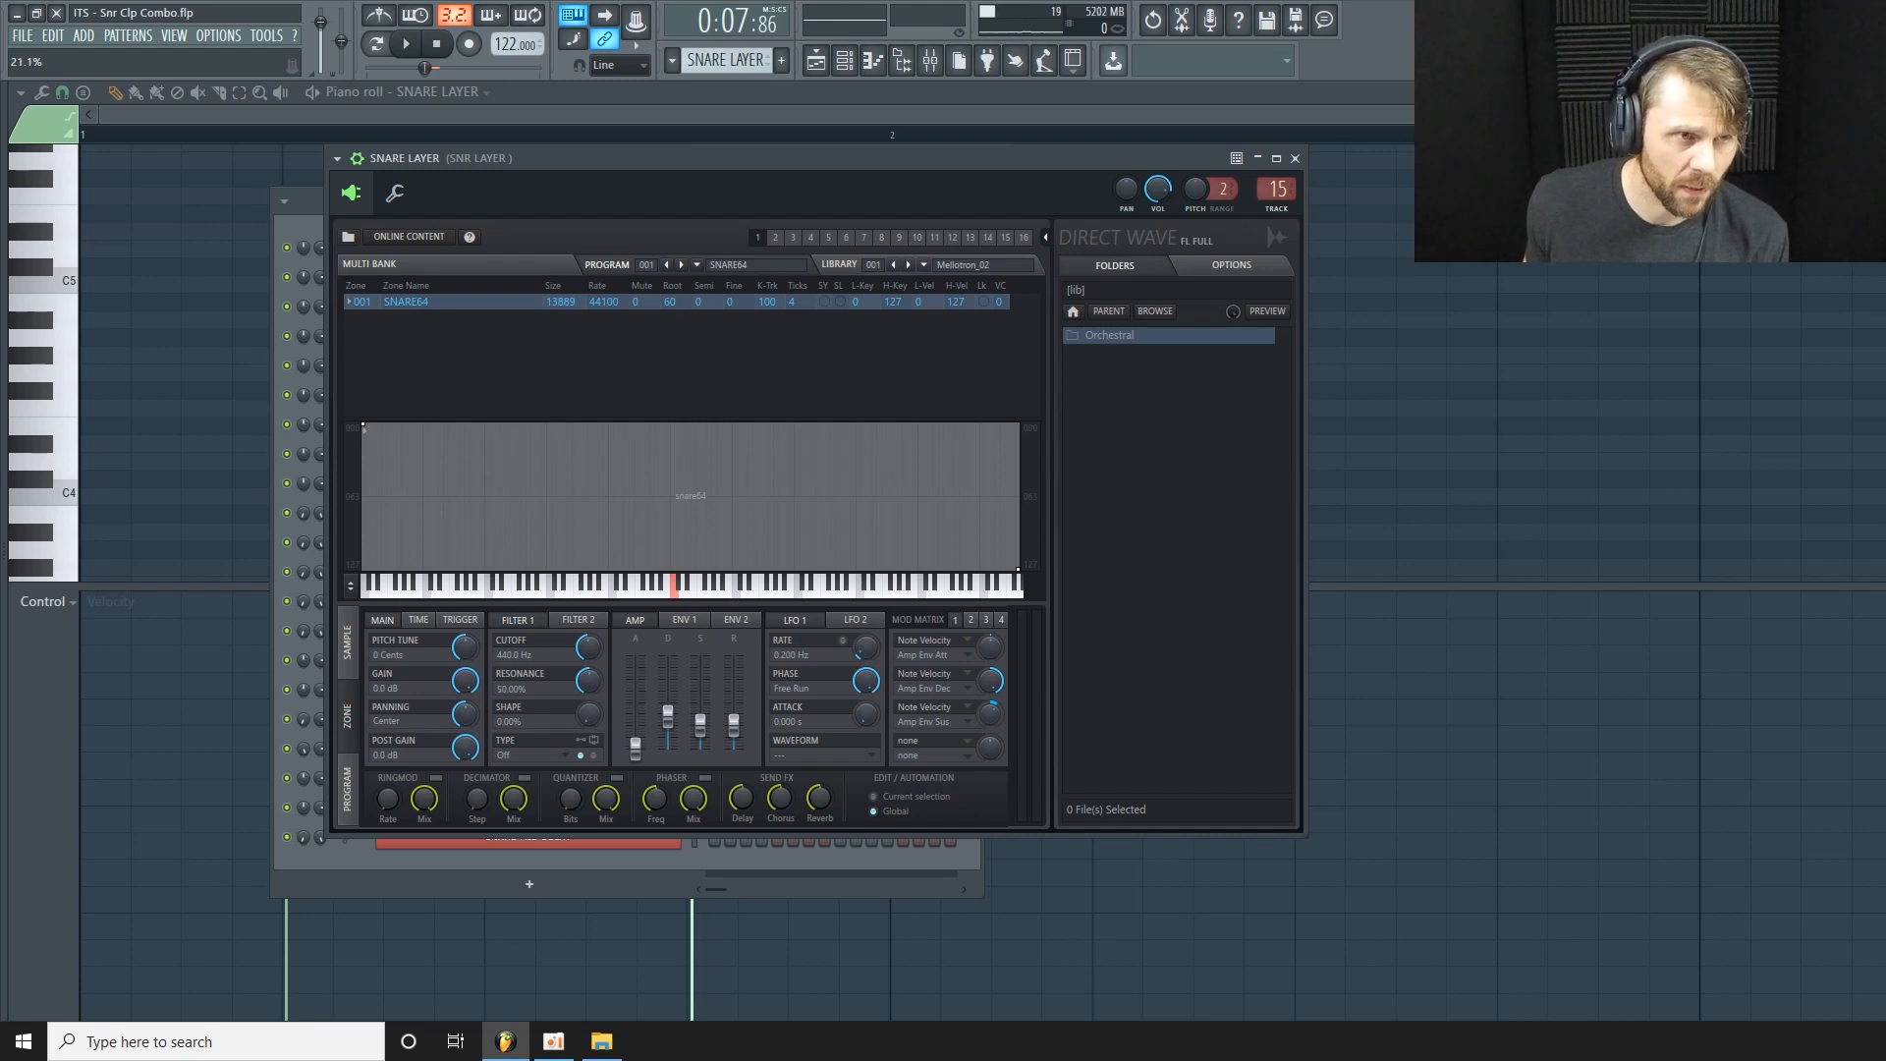
Route Note Velocity to Decimator Mix in the fourth mod matrix slot and enable the Decimator.
click(958, 742)
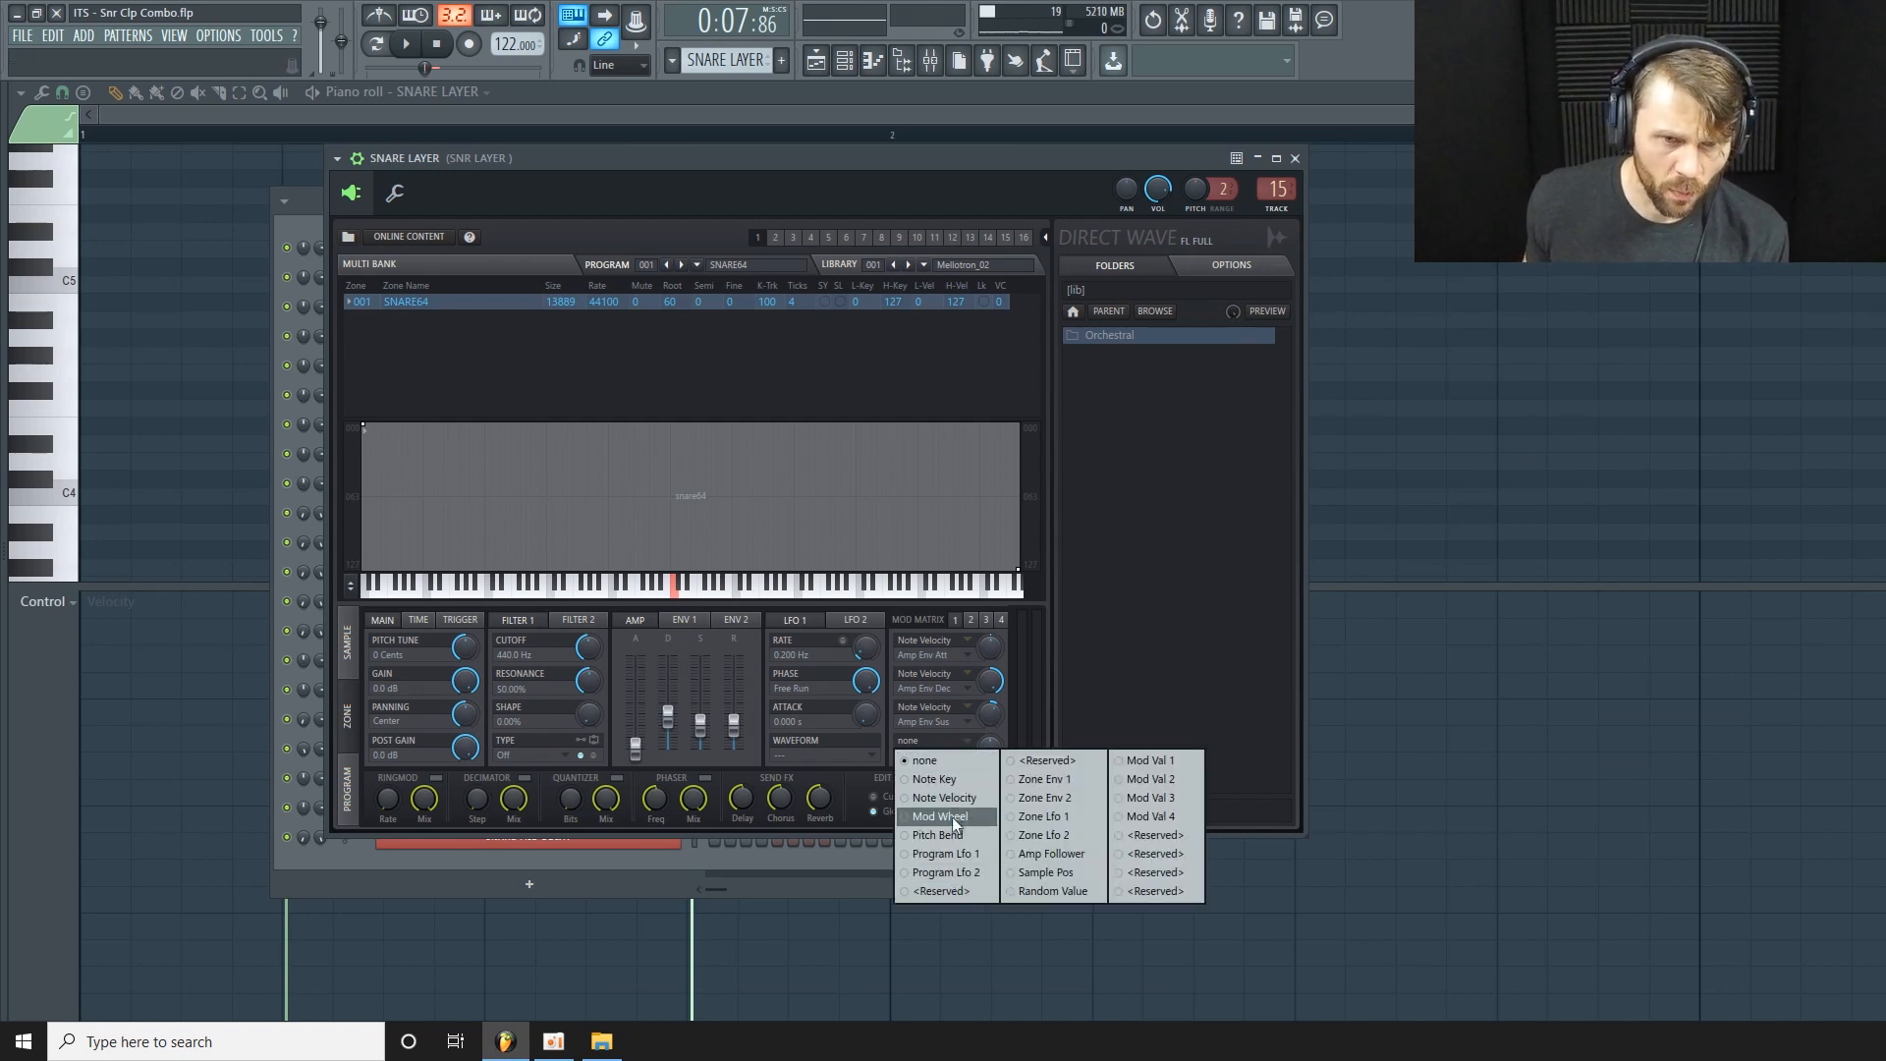
click(947, 792)
click(957, 754)
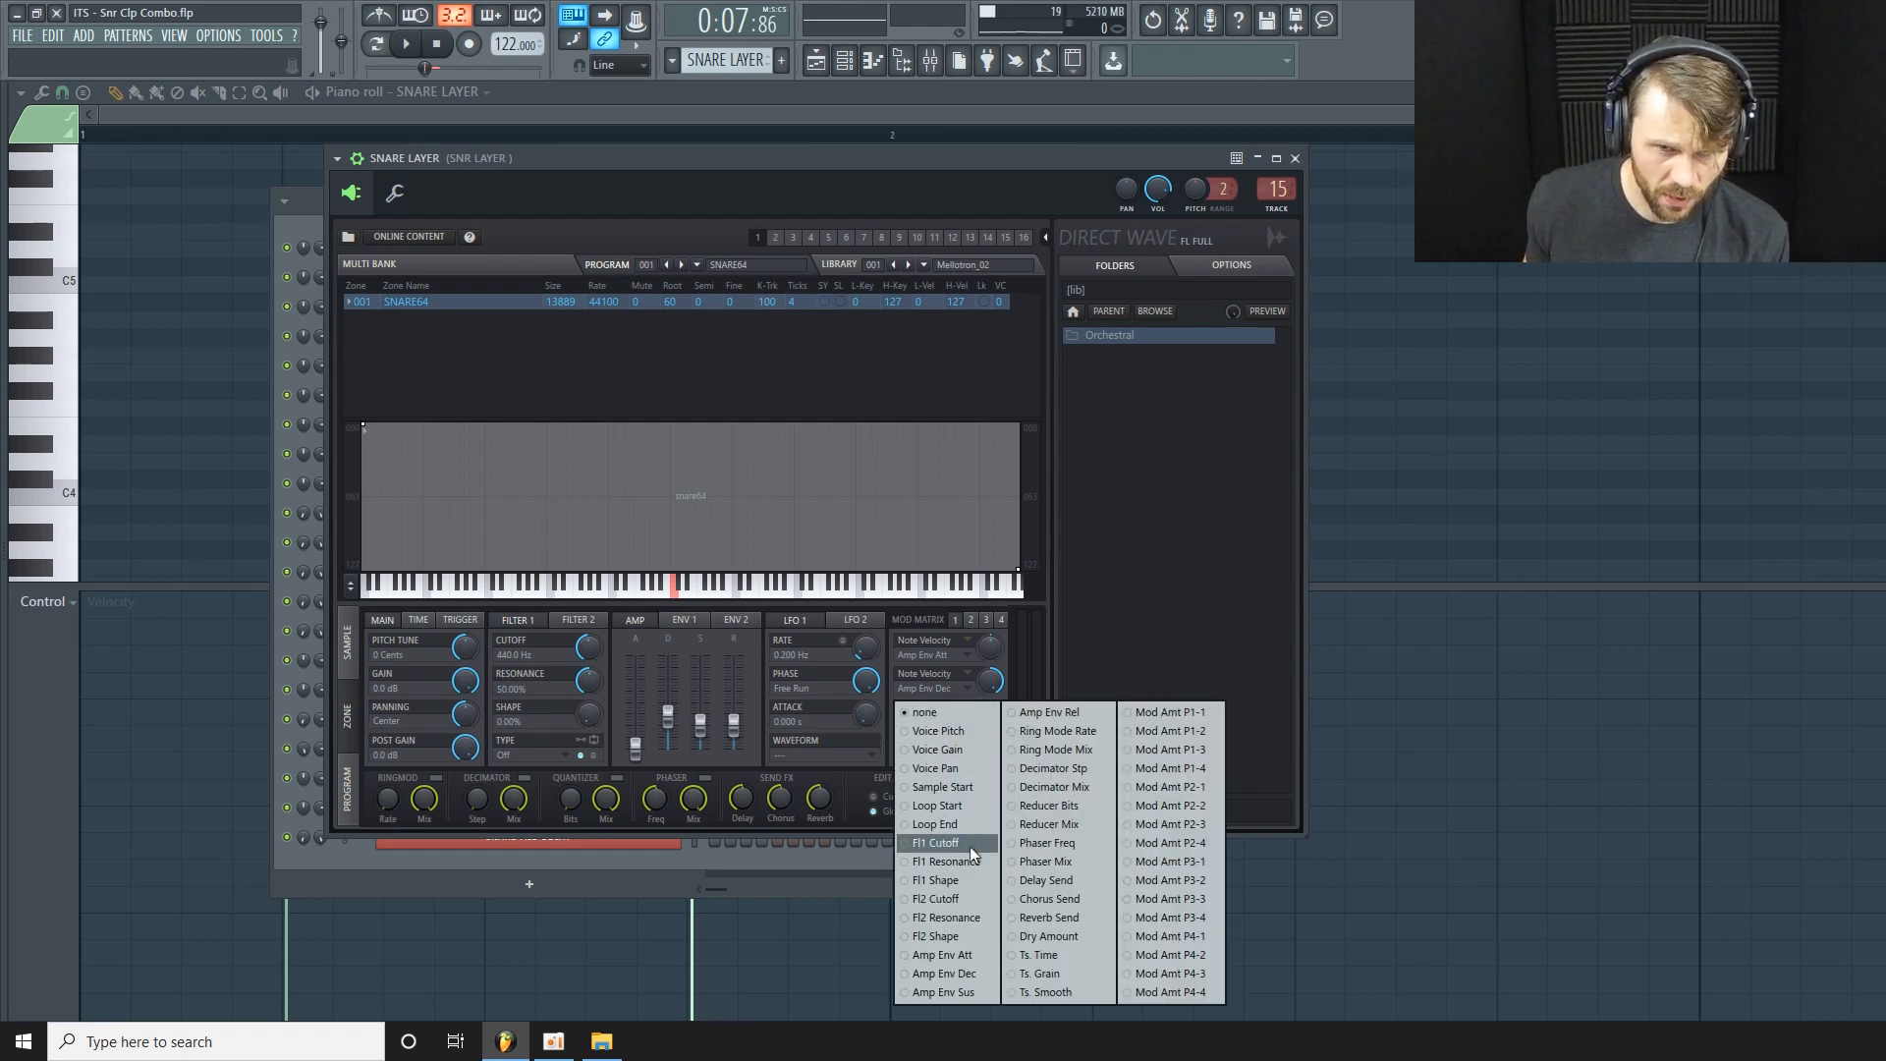
click(1089, 792)
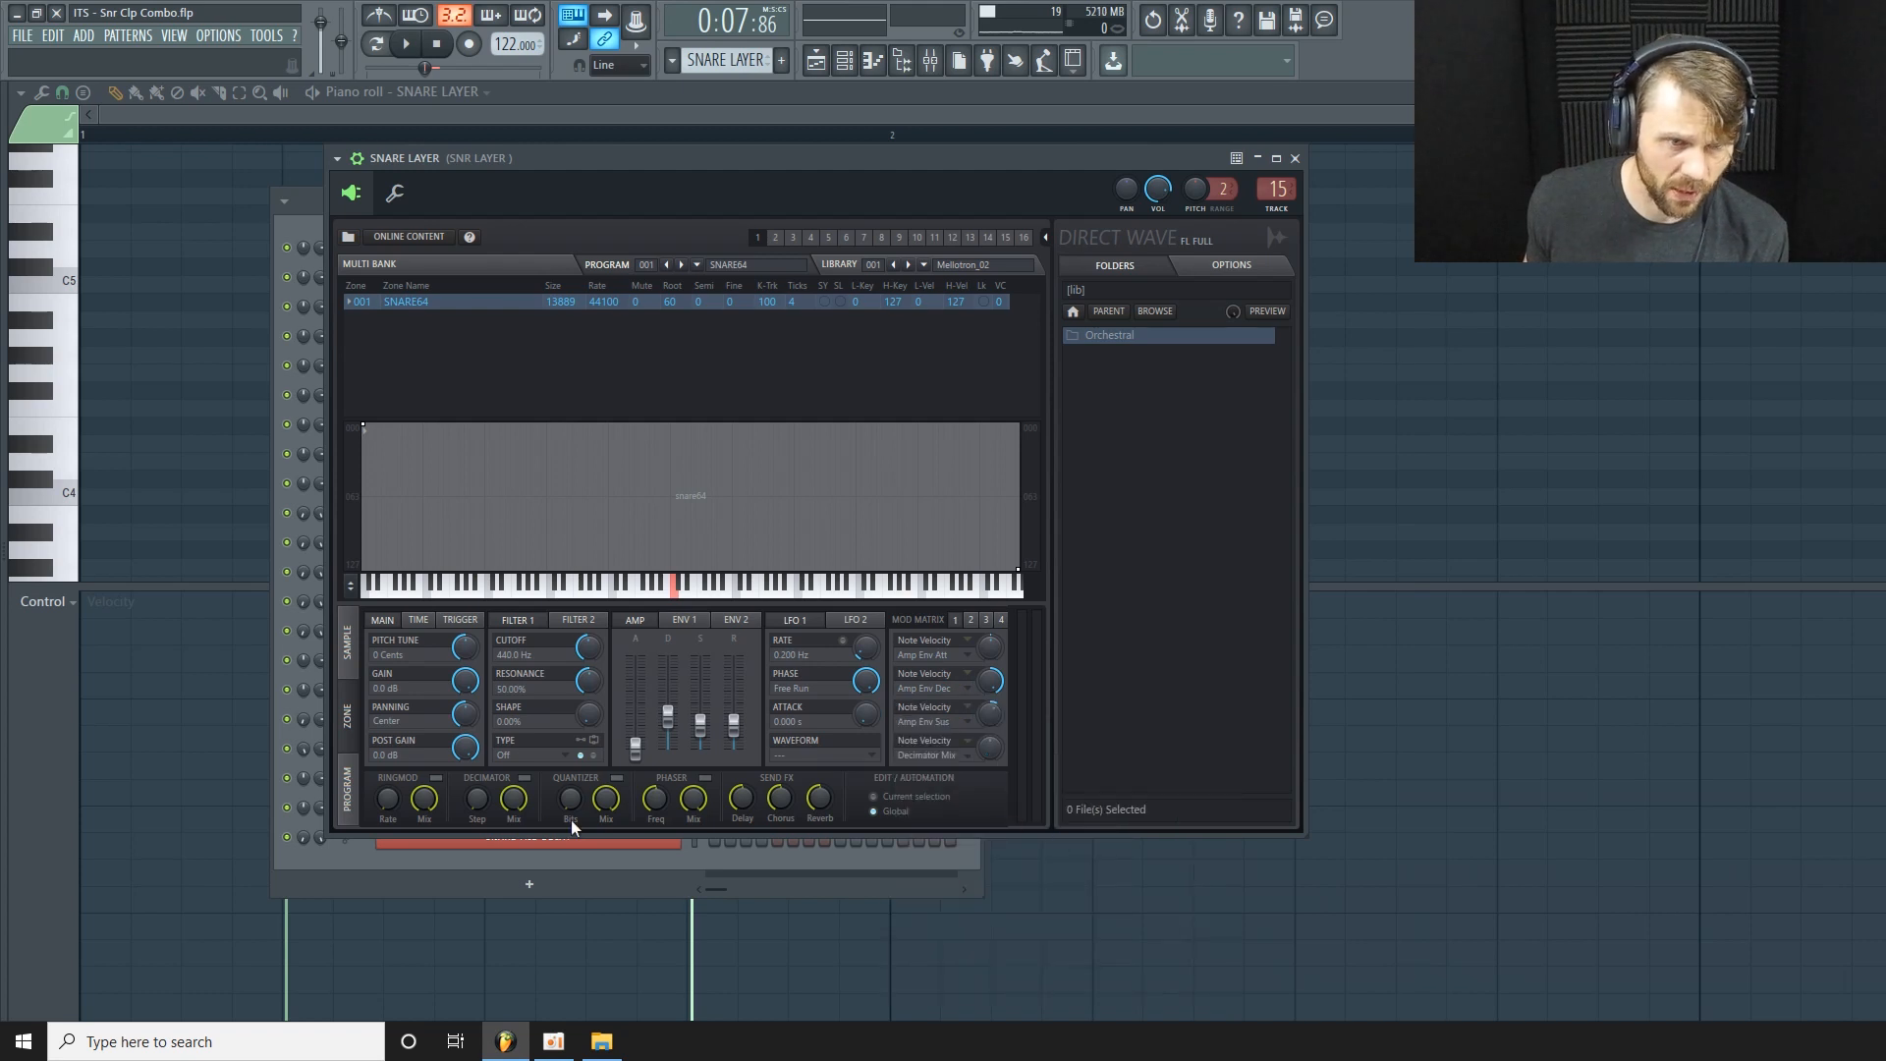
click(526, 778)
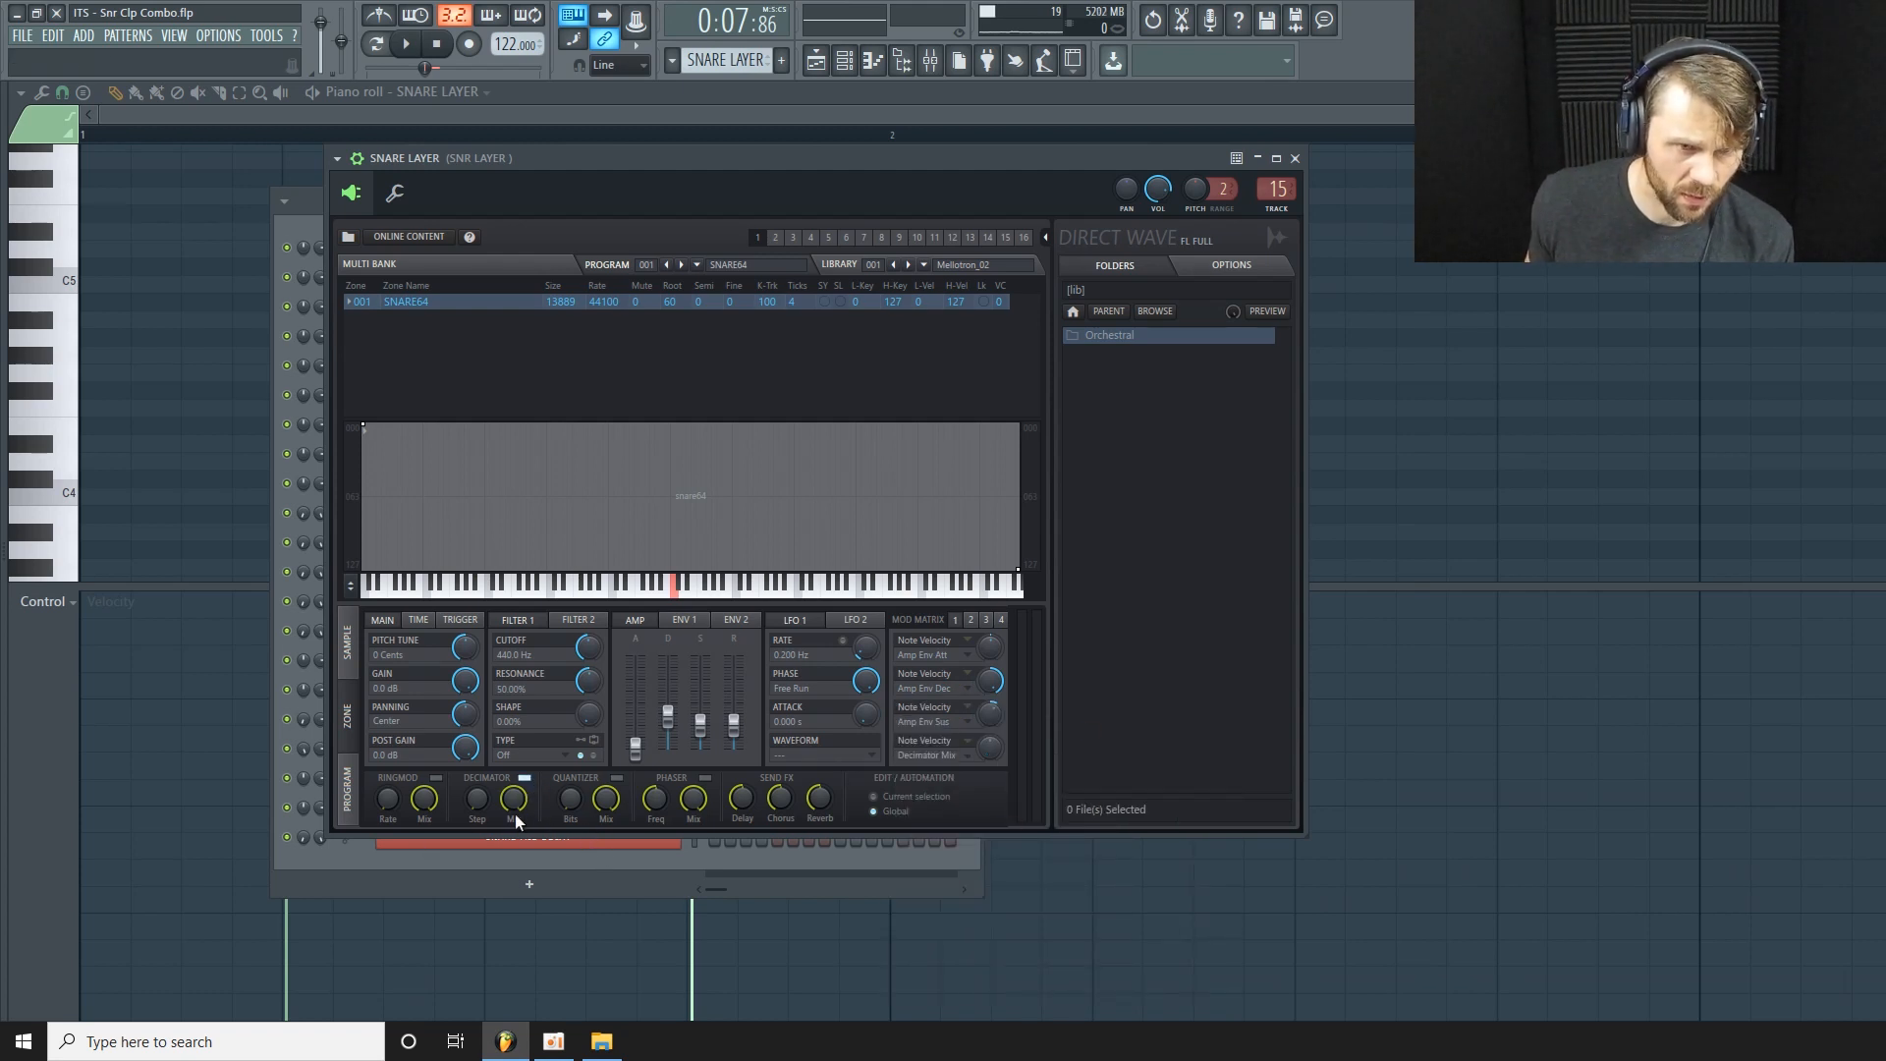
Turn up the Decimator Step during playback and raise the amount of the Note Velocity to Decimator Mix modulation.
key(space)
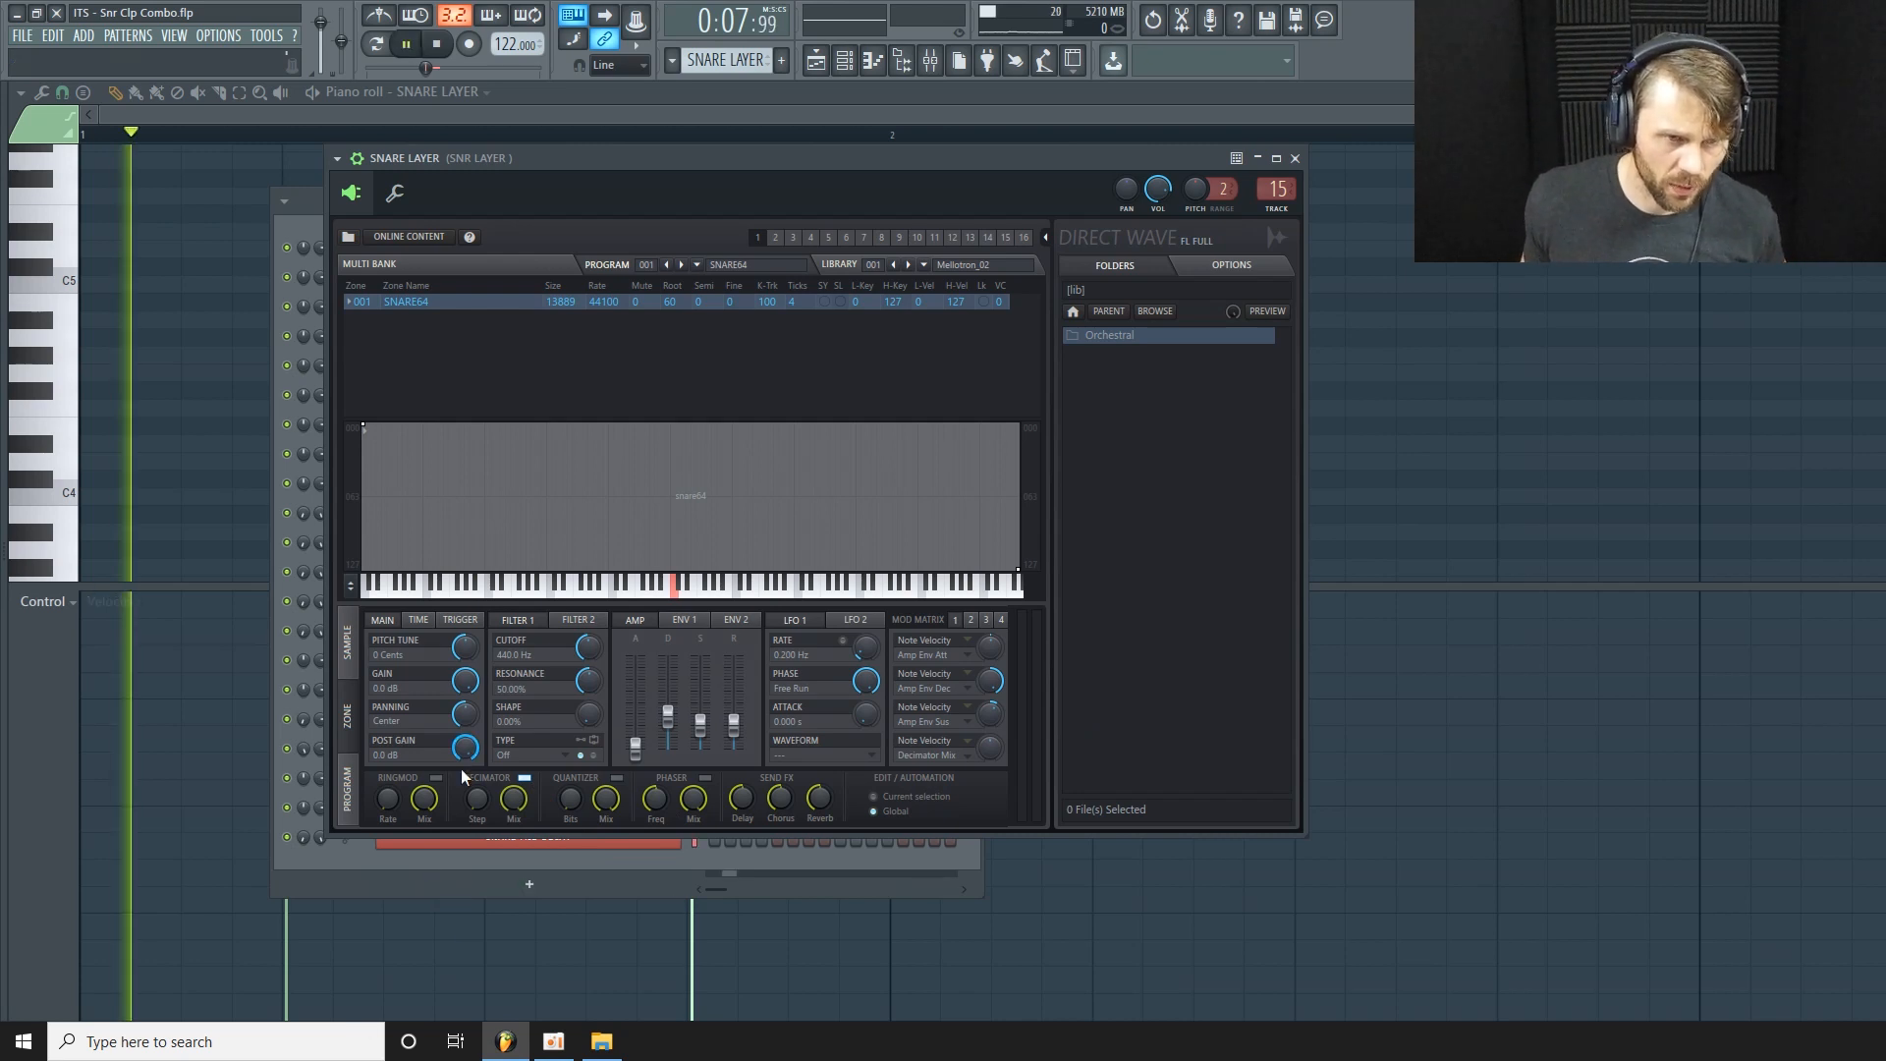
drag(476, 797, 476, 782)
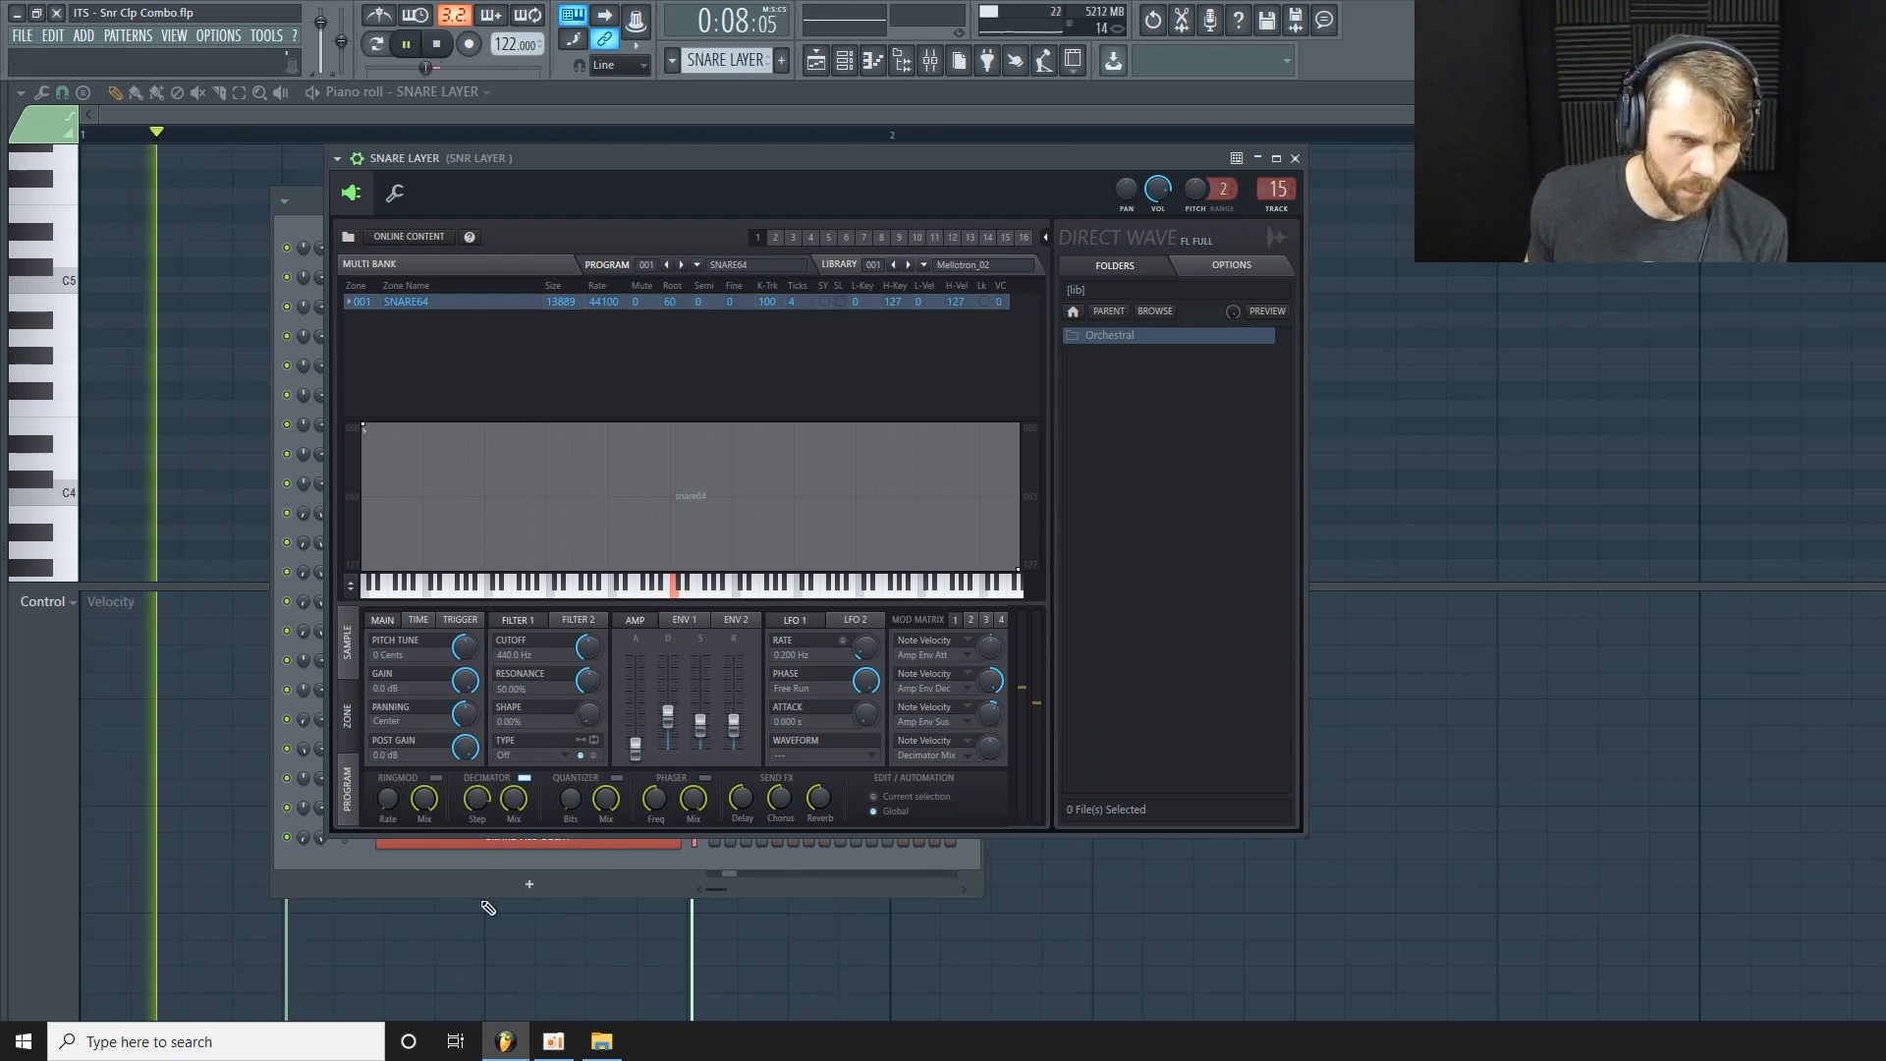
drag(478, 799, 479, 786)
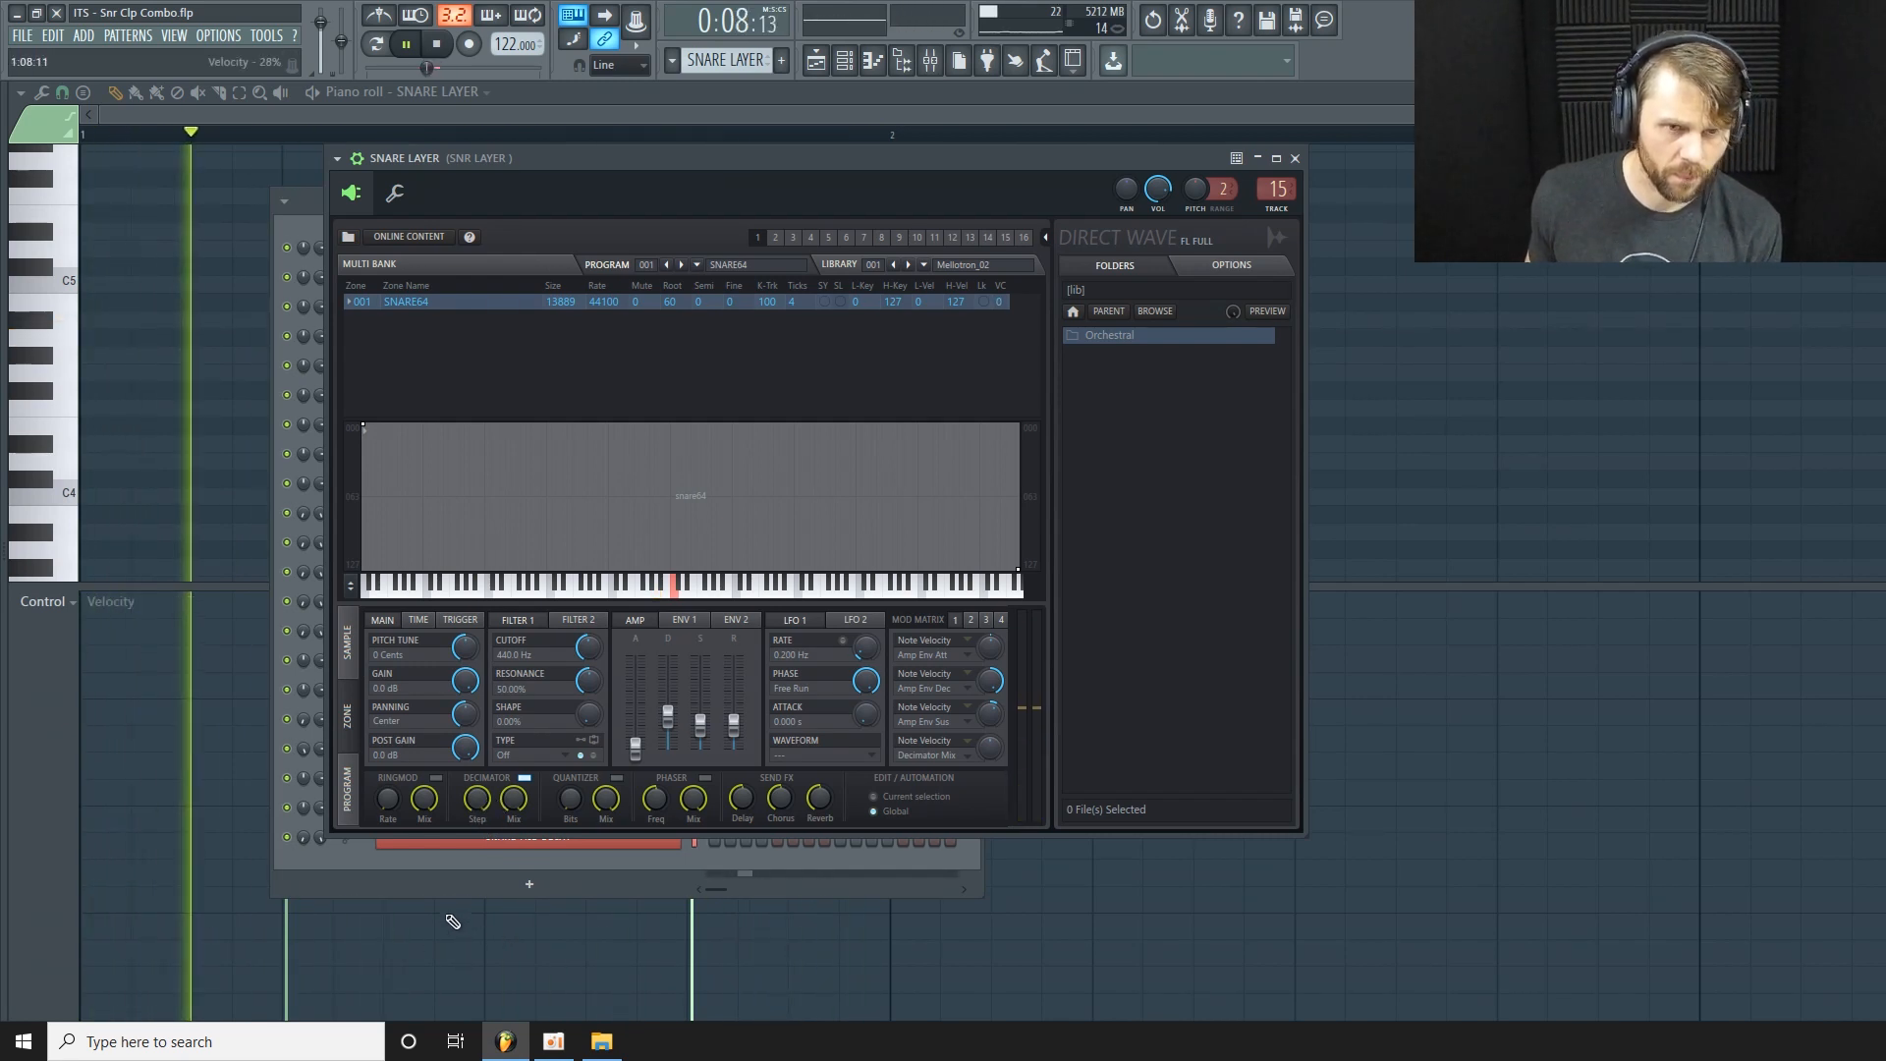
key(space)
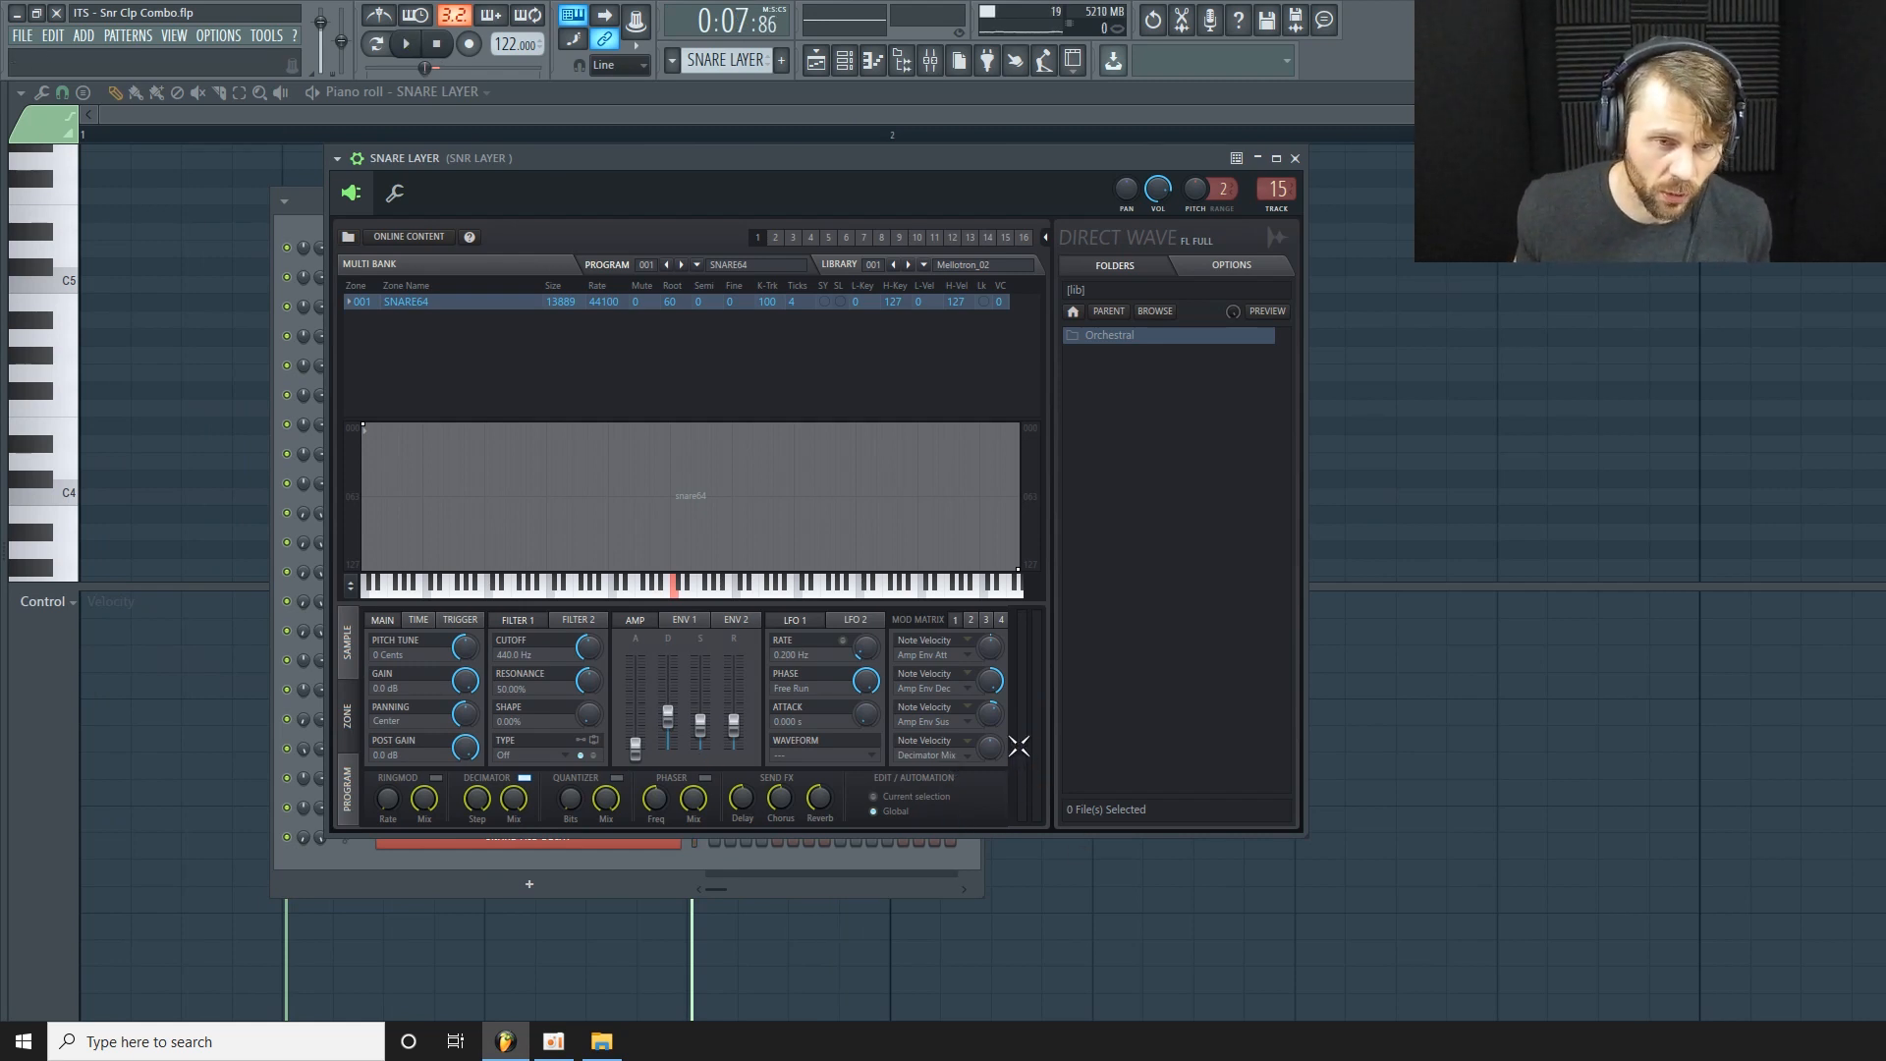
drag(994, 754, 994, 727)
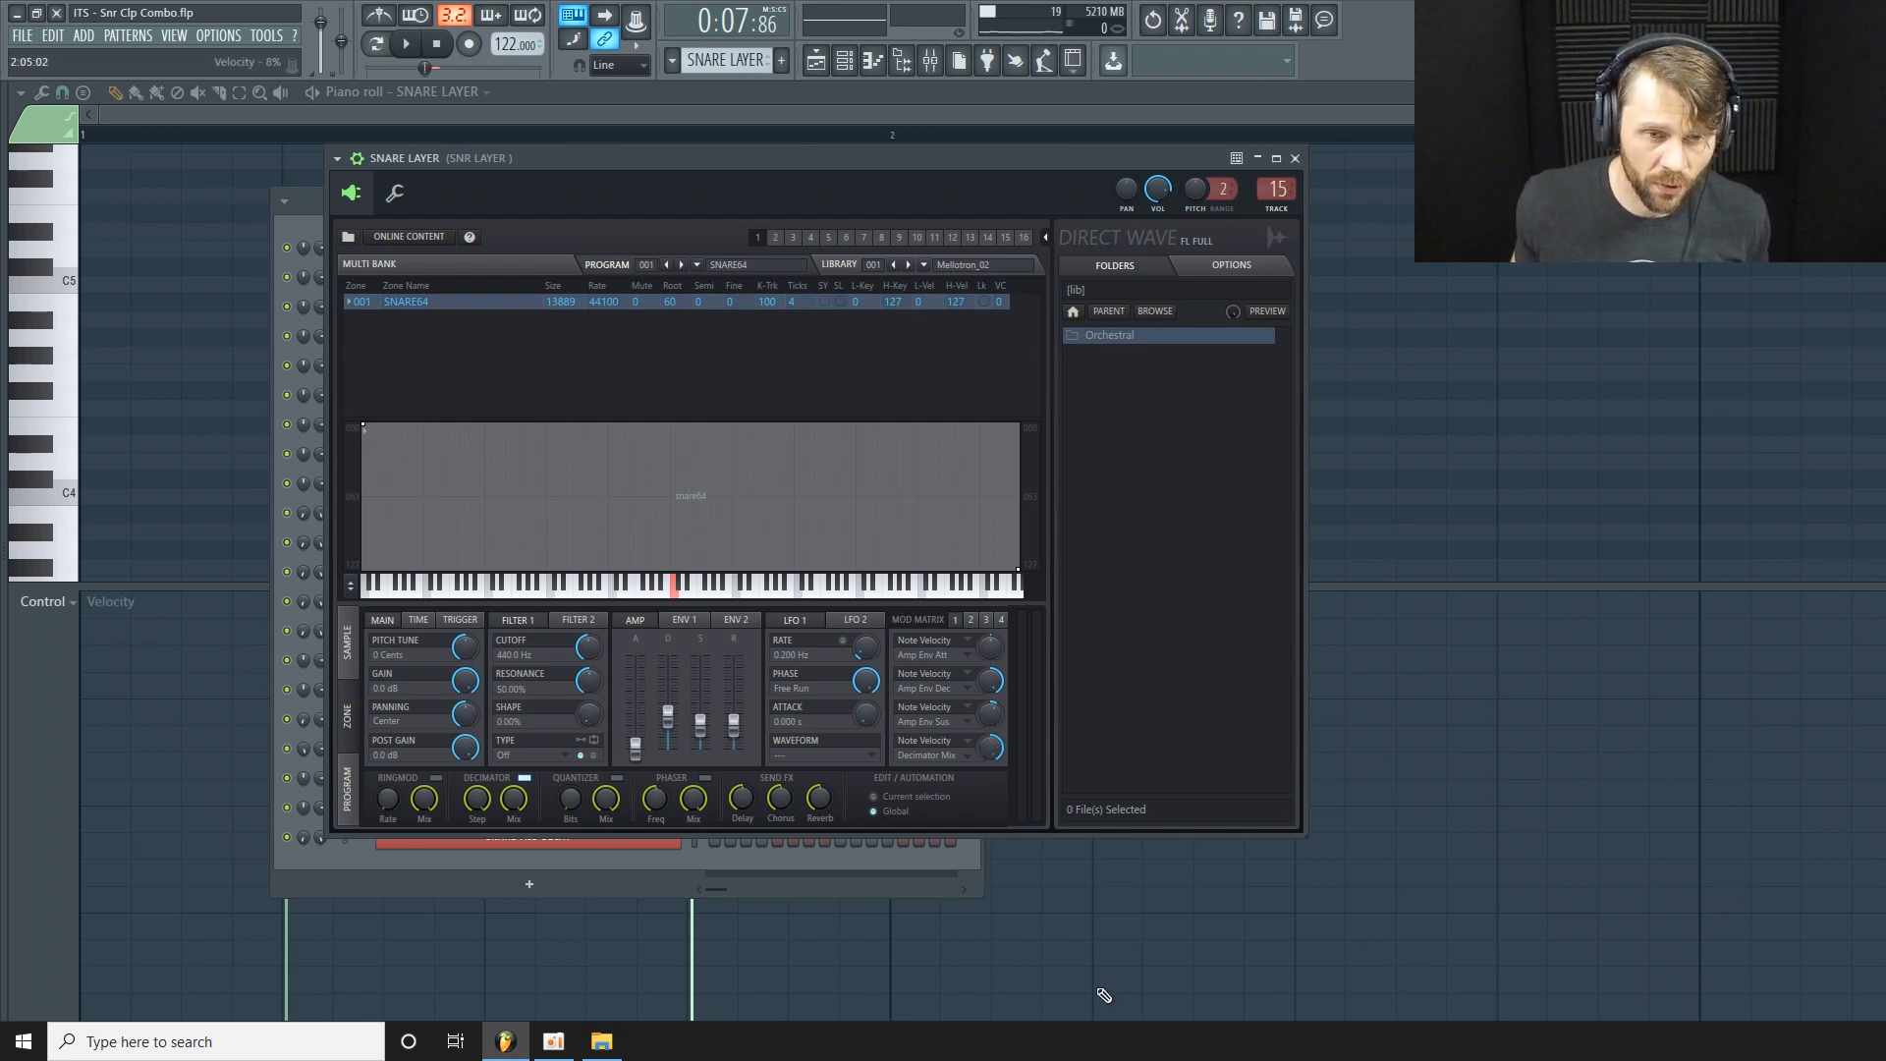
Lower the first snare note's velocity to about 11% and enlarge the velocity lane further.
click(439, 123)
drag(313, 887, 314, 1019)
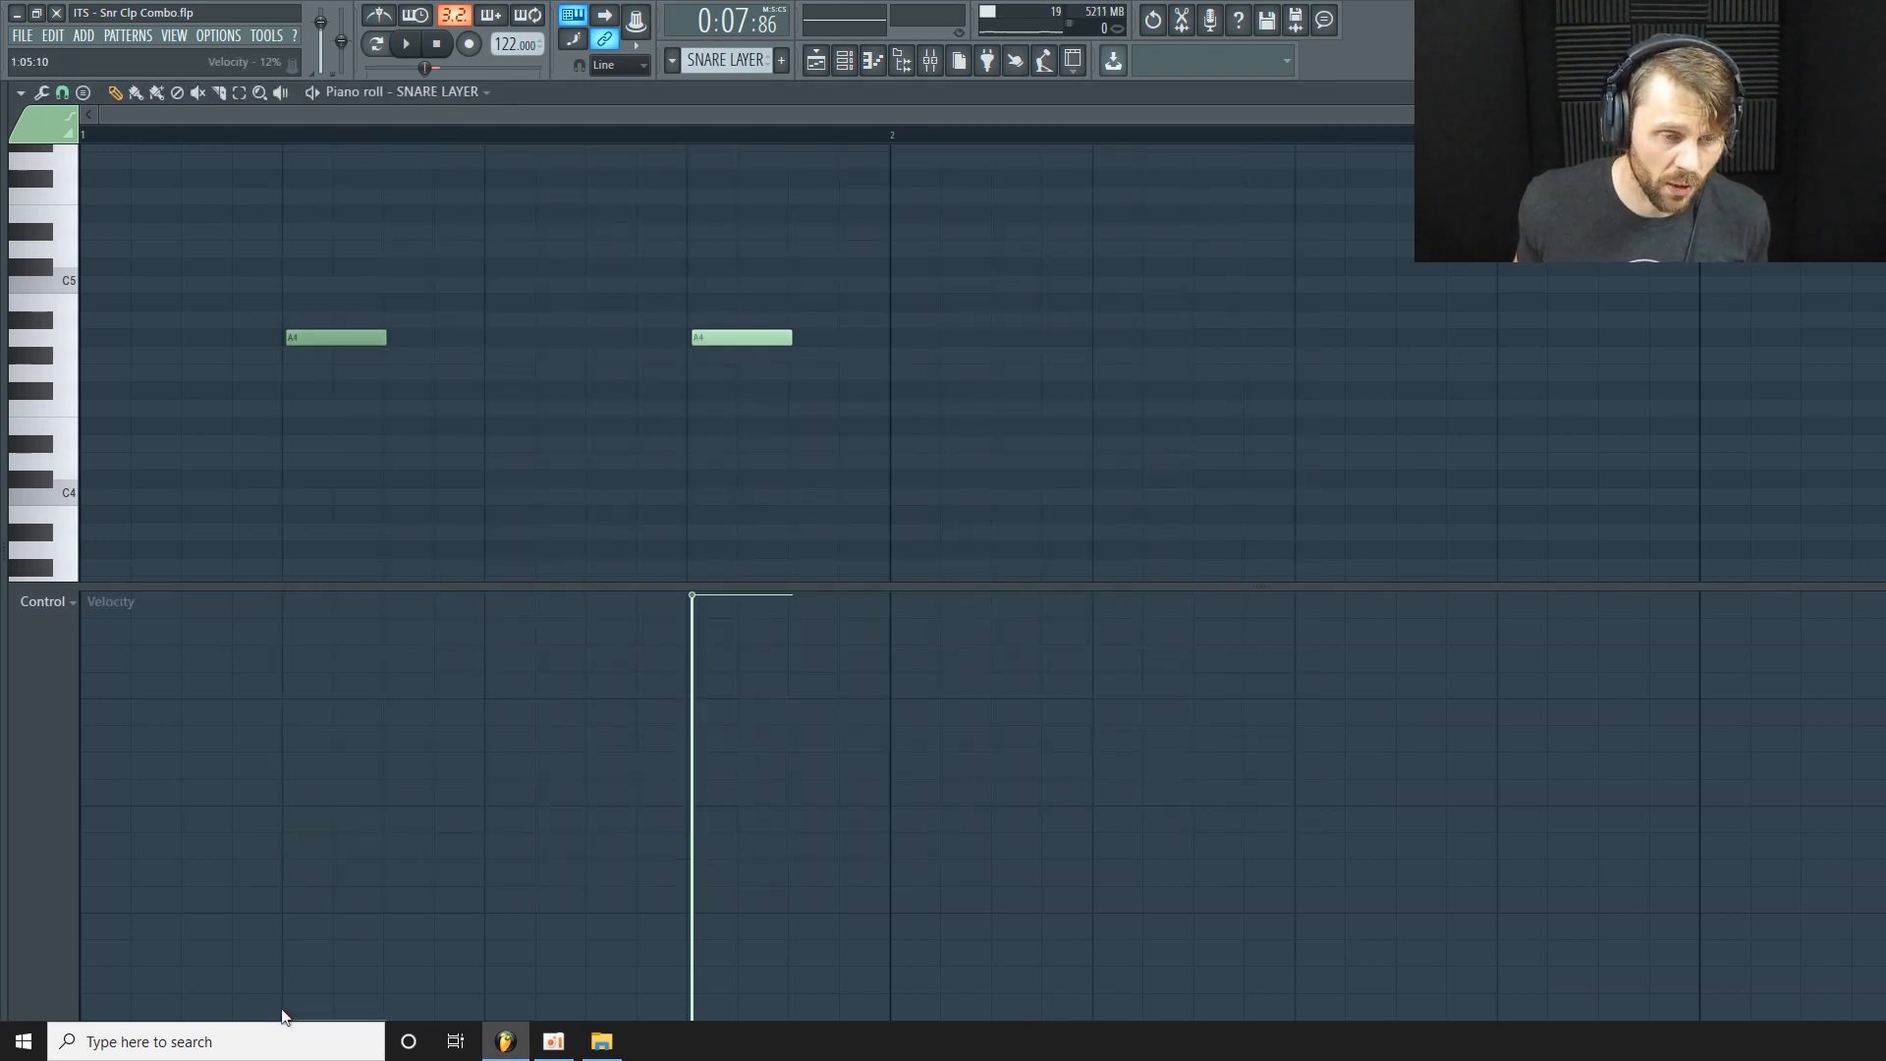
drag(615, 582, 617, 510)
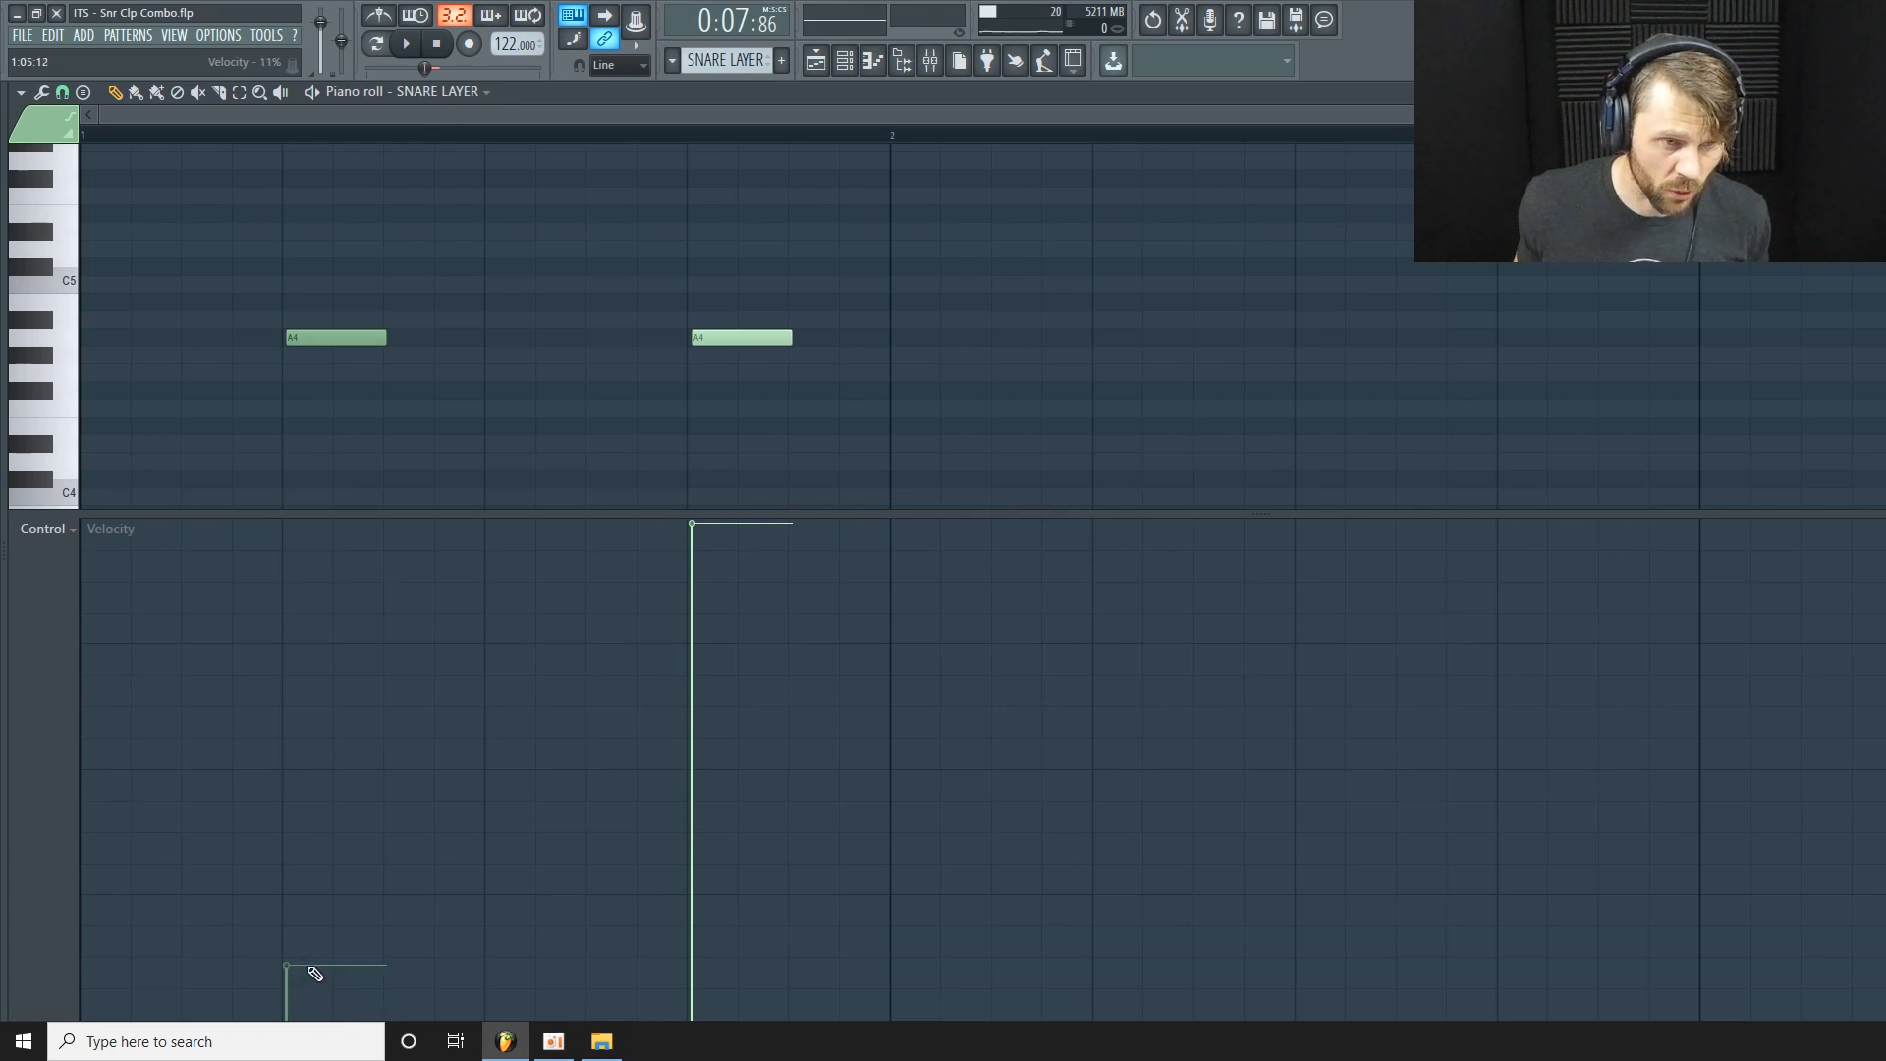
Compare the first snare note at different low velocities during playback and leave it at 0%.
key(space)
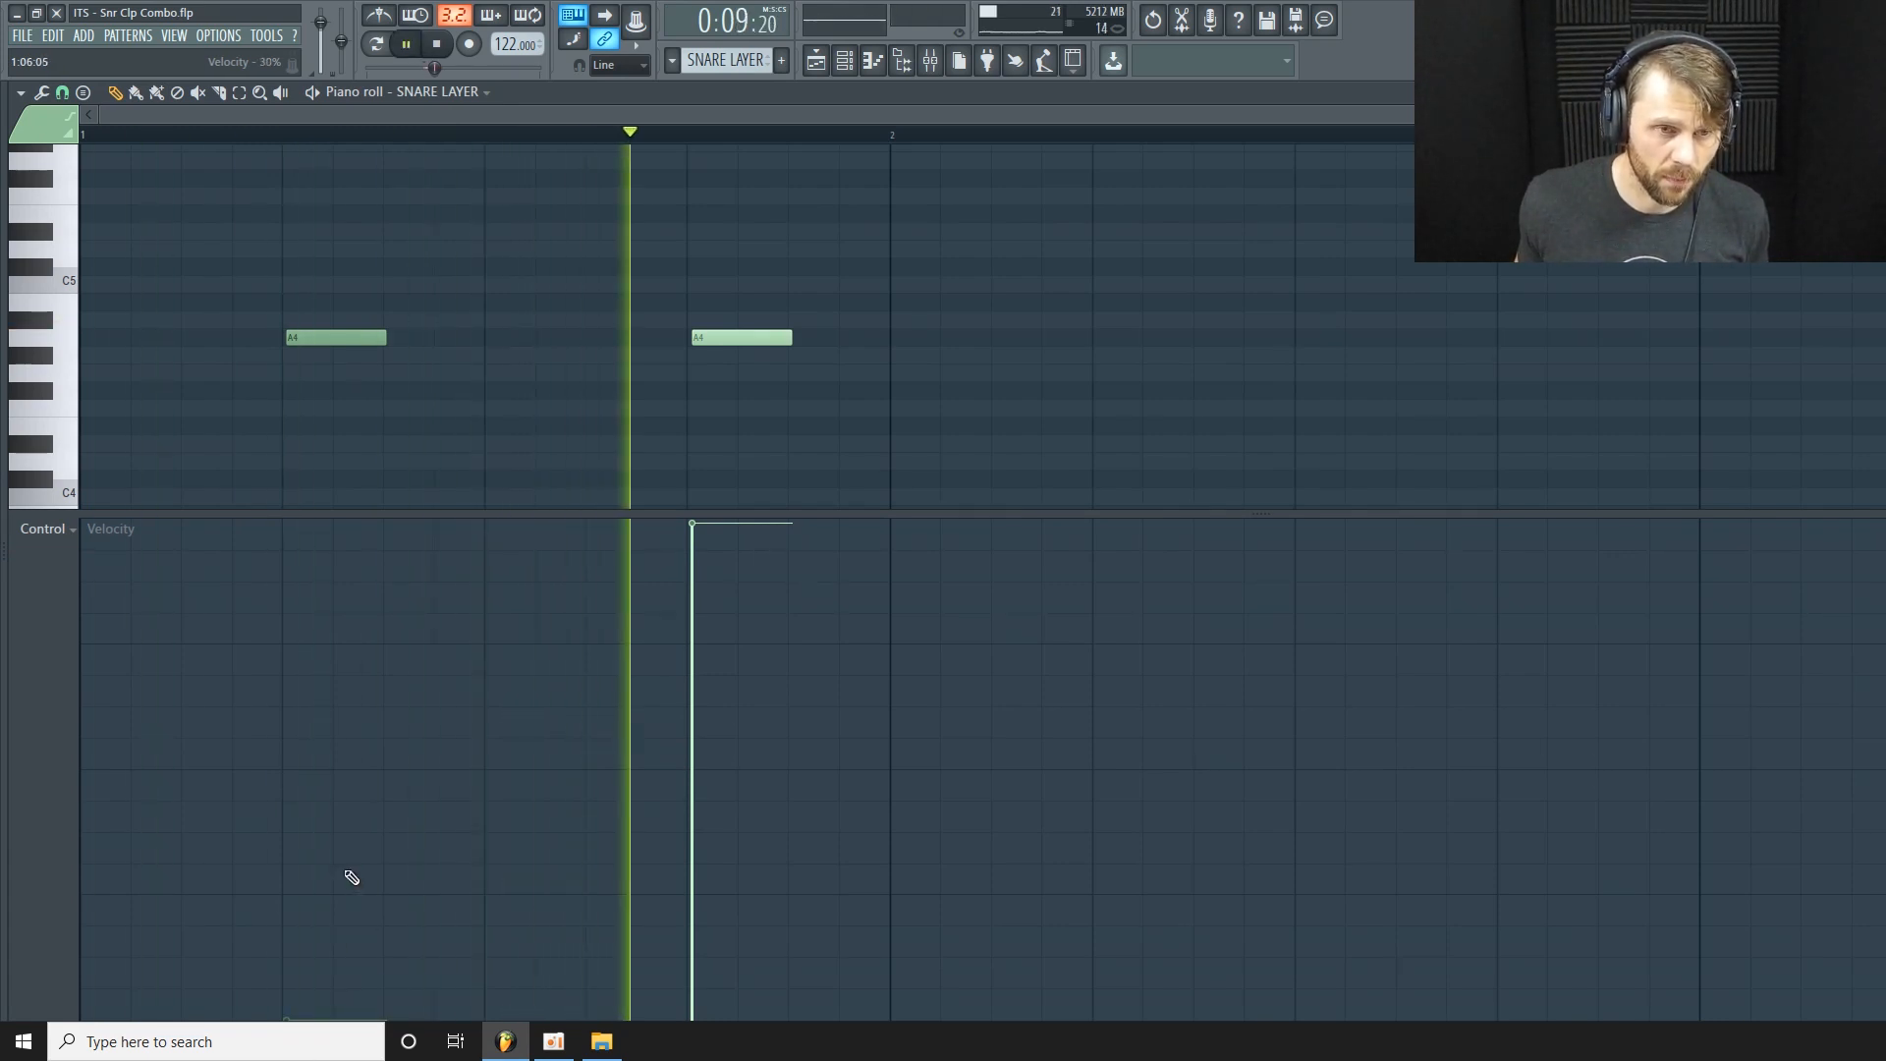
key(space)
key(space)
key(space)
click(320, 954)
key(space)
drag(317, 957, 268, 1051)
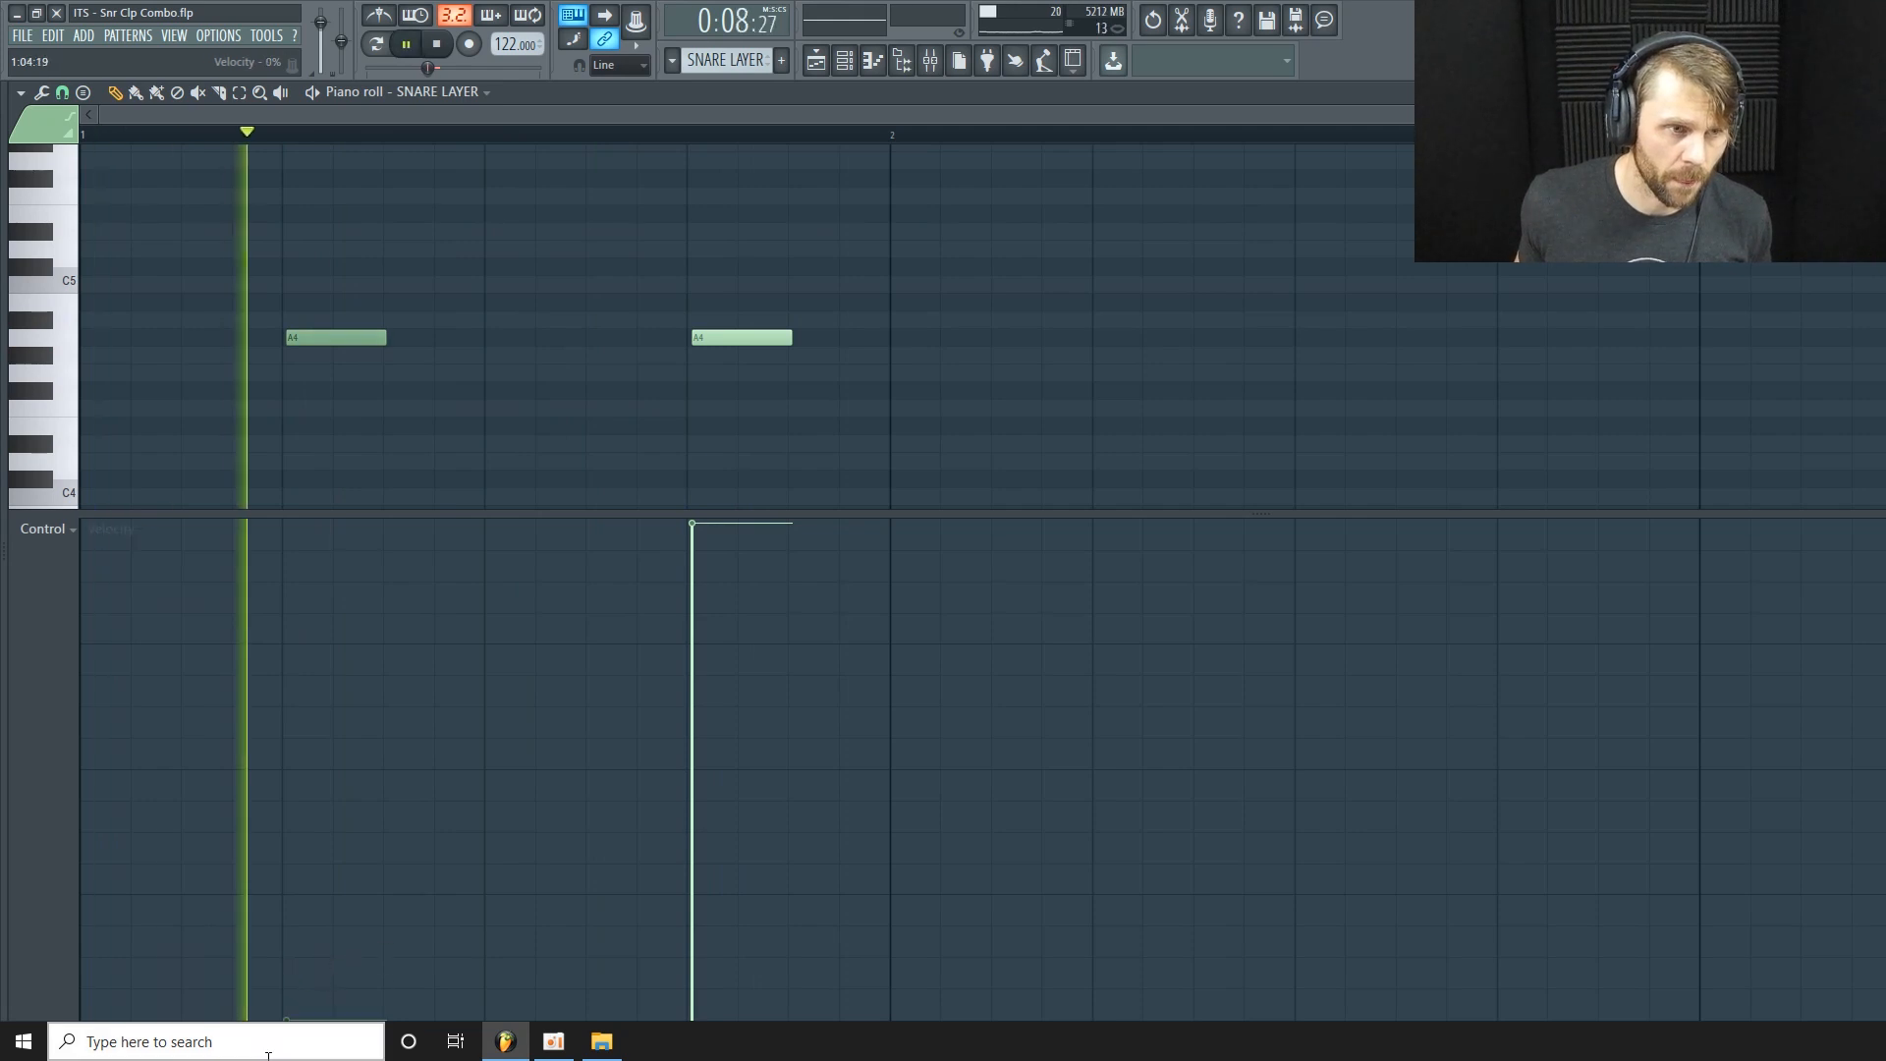
key(space)
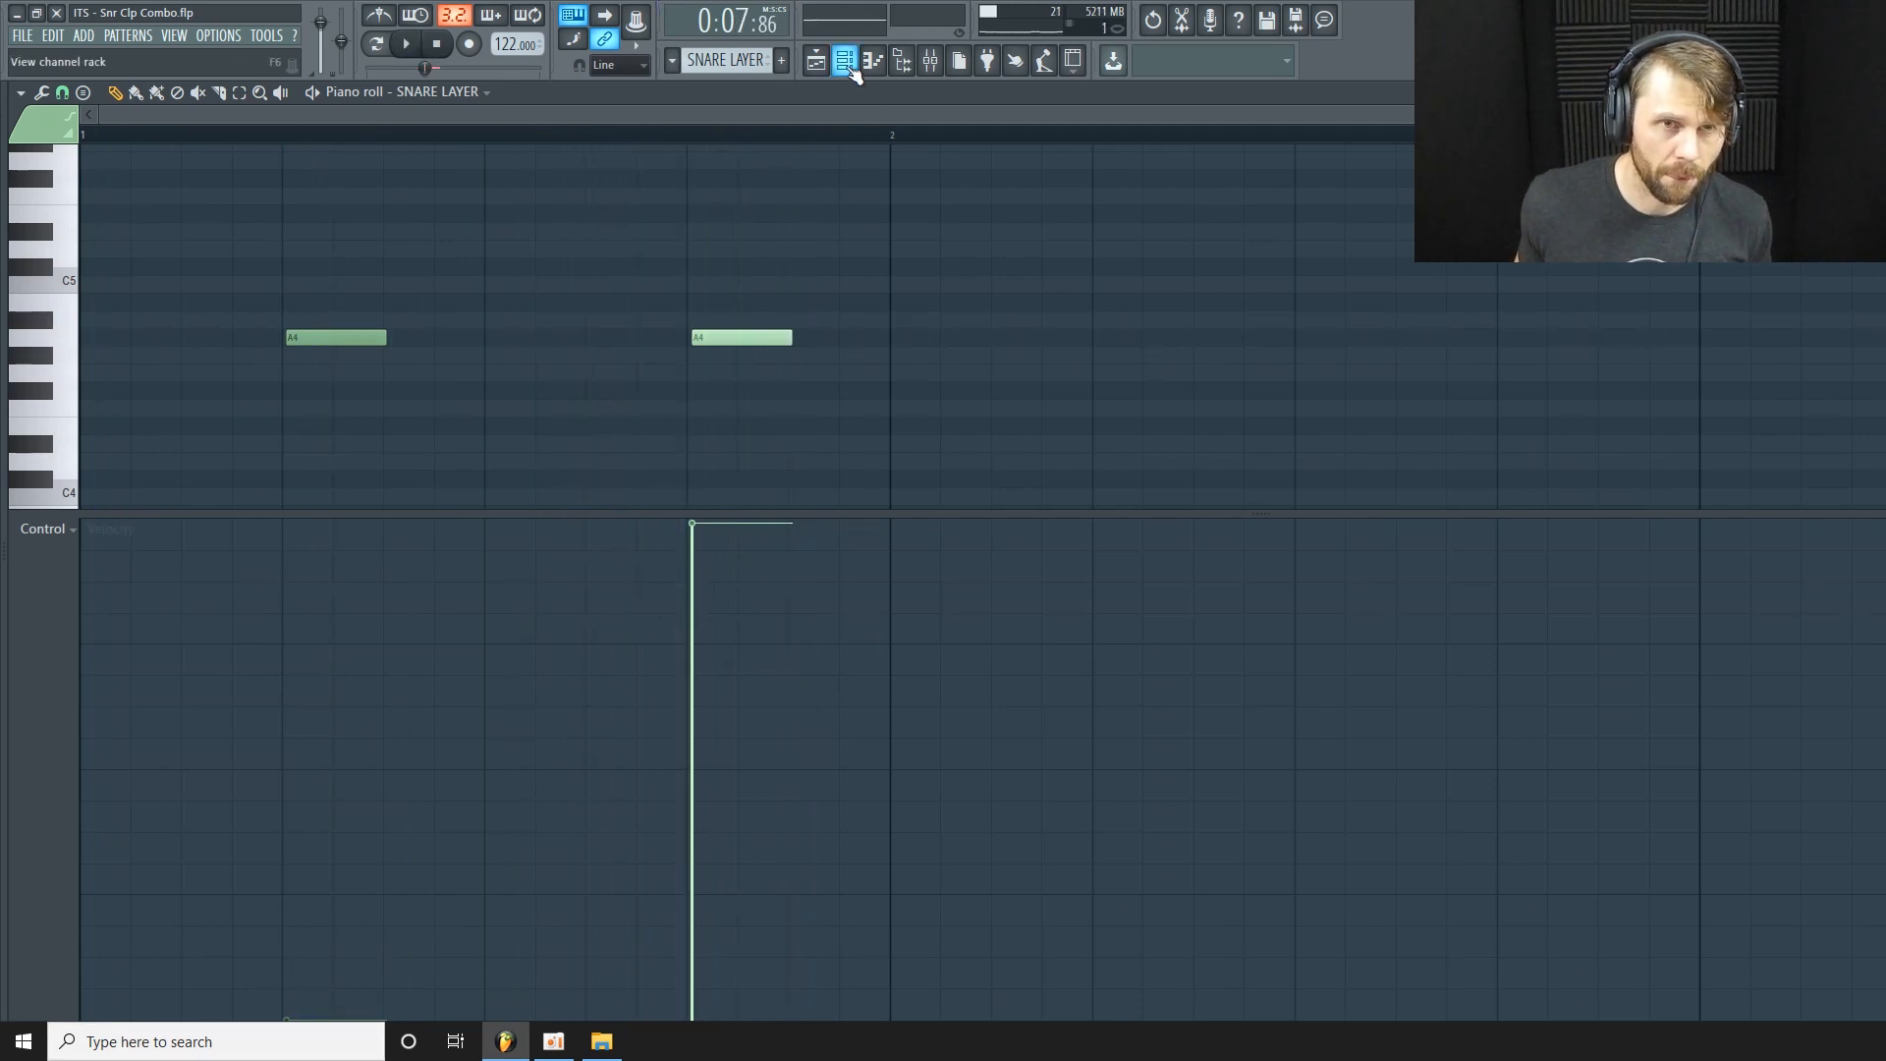
Reopen the SNARE LAYER sampler, turn the Decimator Mix down to its minimum and play the pattern to check it.
click(844, 61)
click(613, 786)
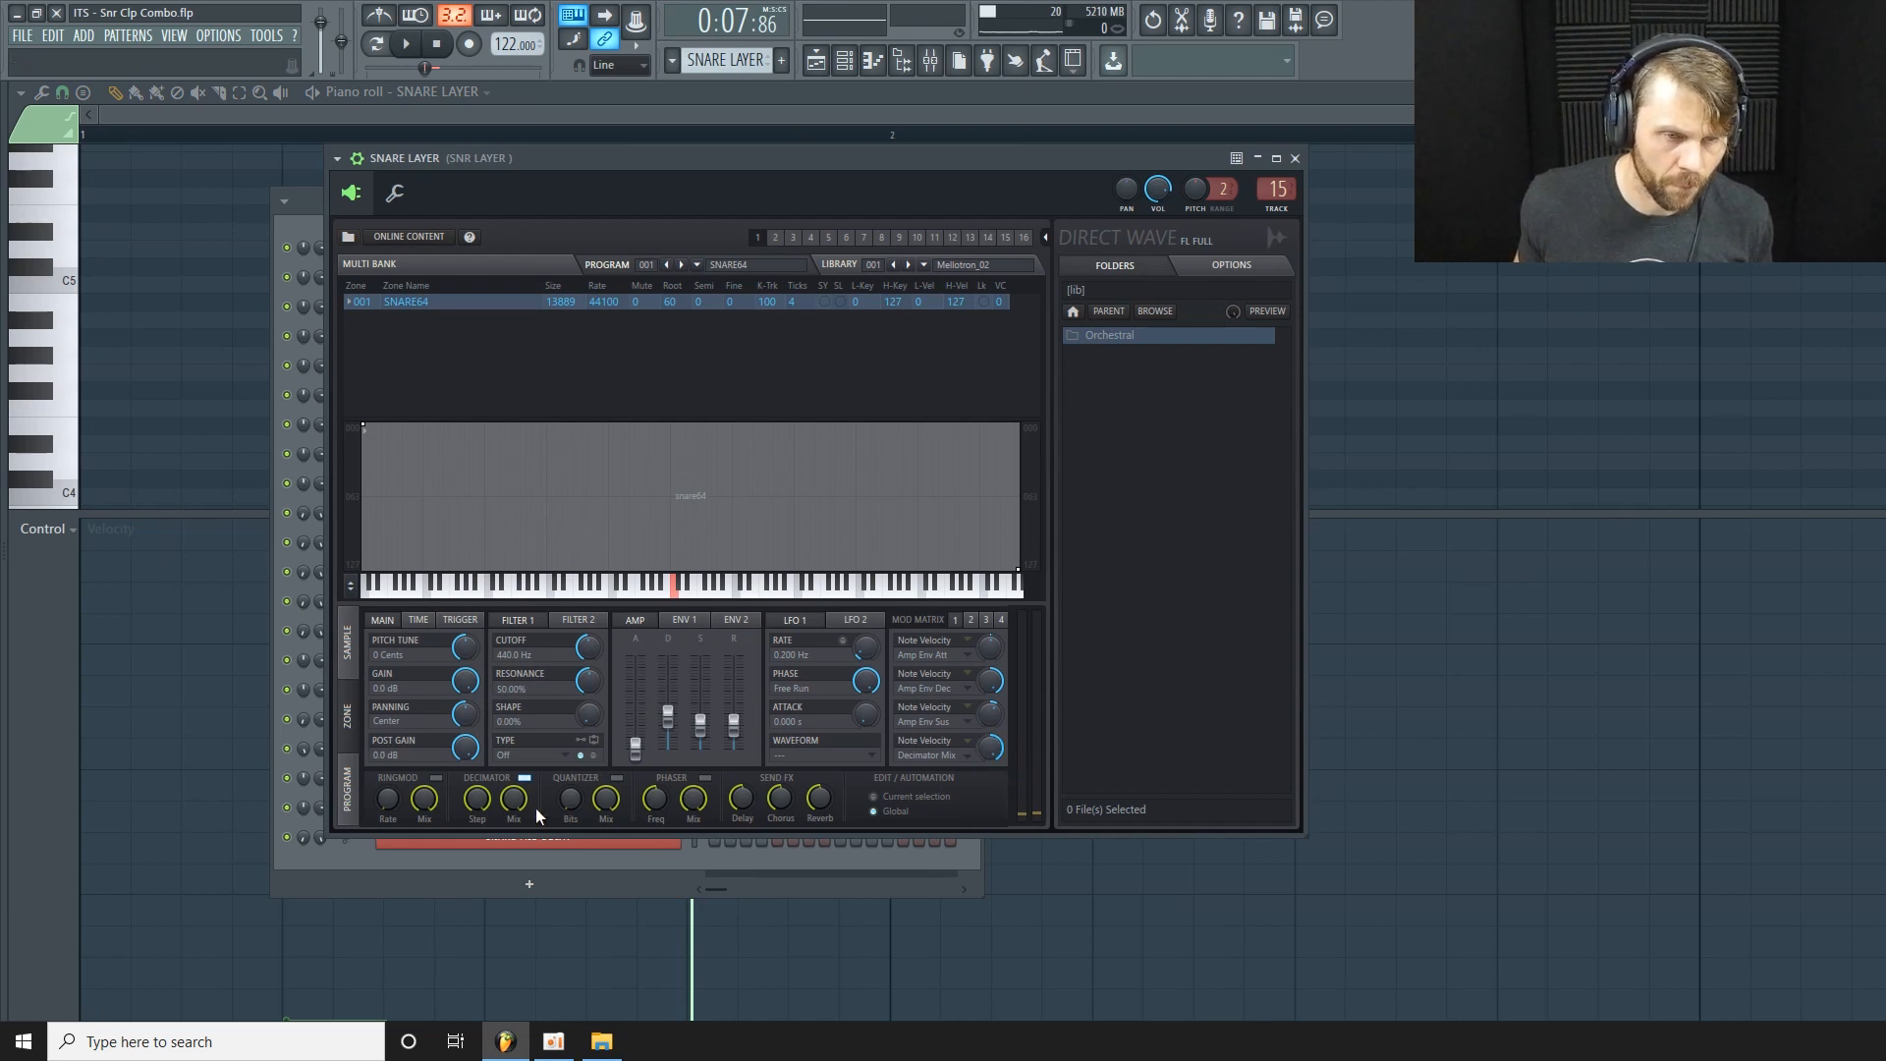
drag(518, 796, 517, 825)
key(space)
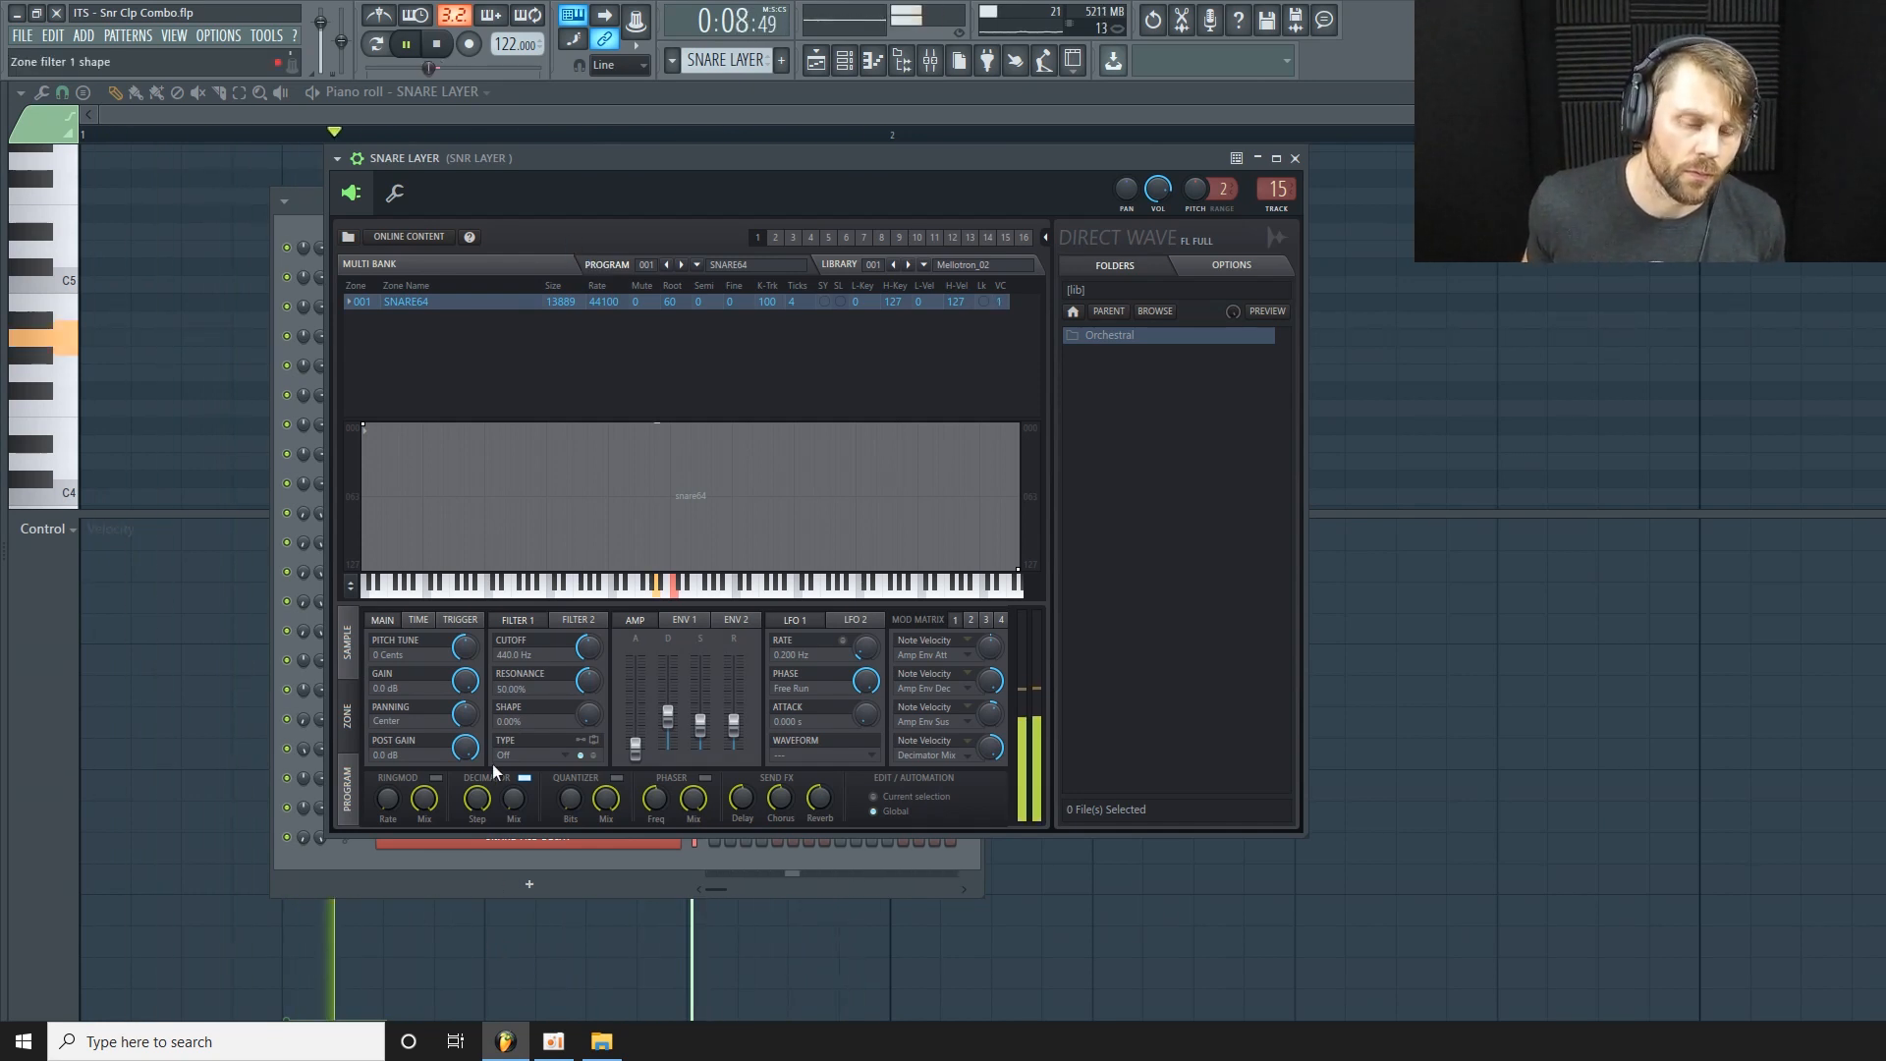
key(space)
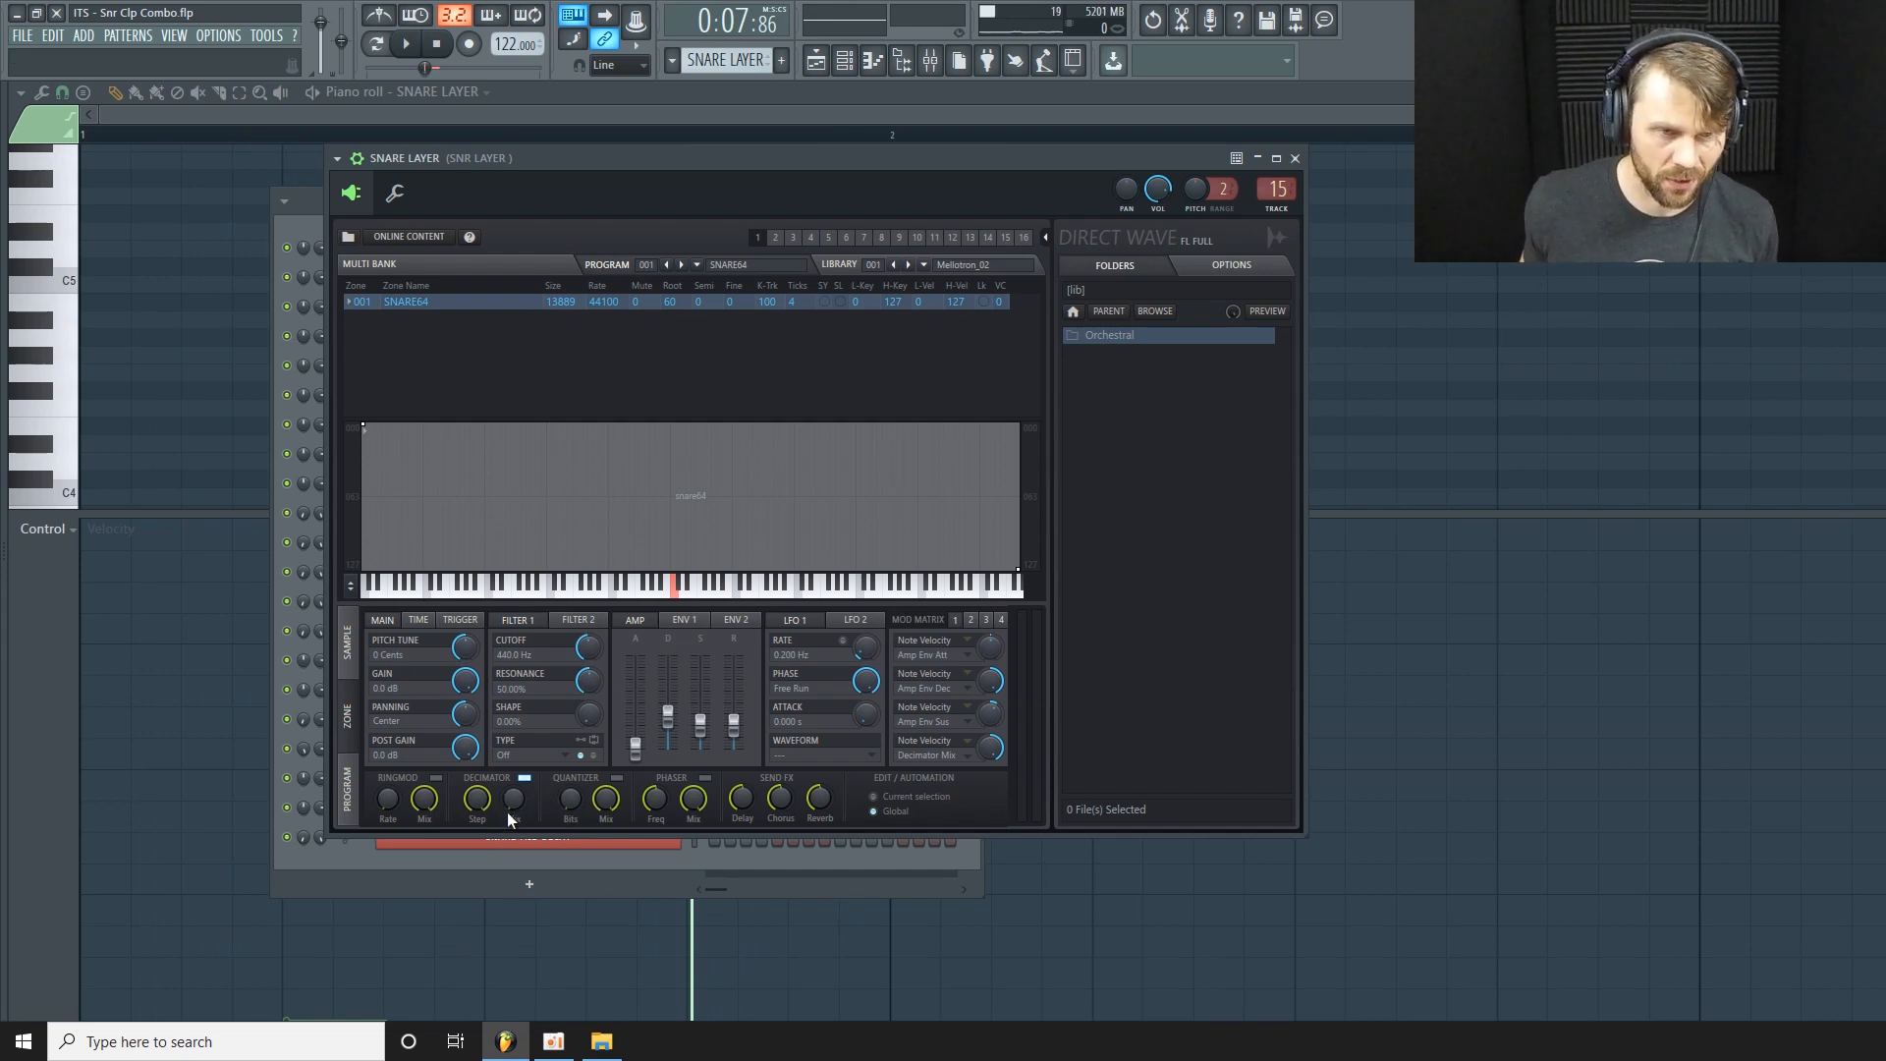
Lower the Decimator Step to 0.168 and listen to the pattern.
drag(482, 800, 482, 829)
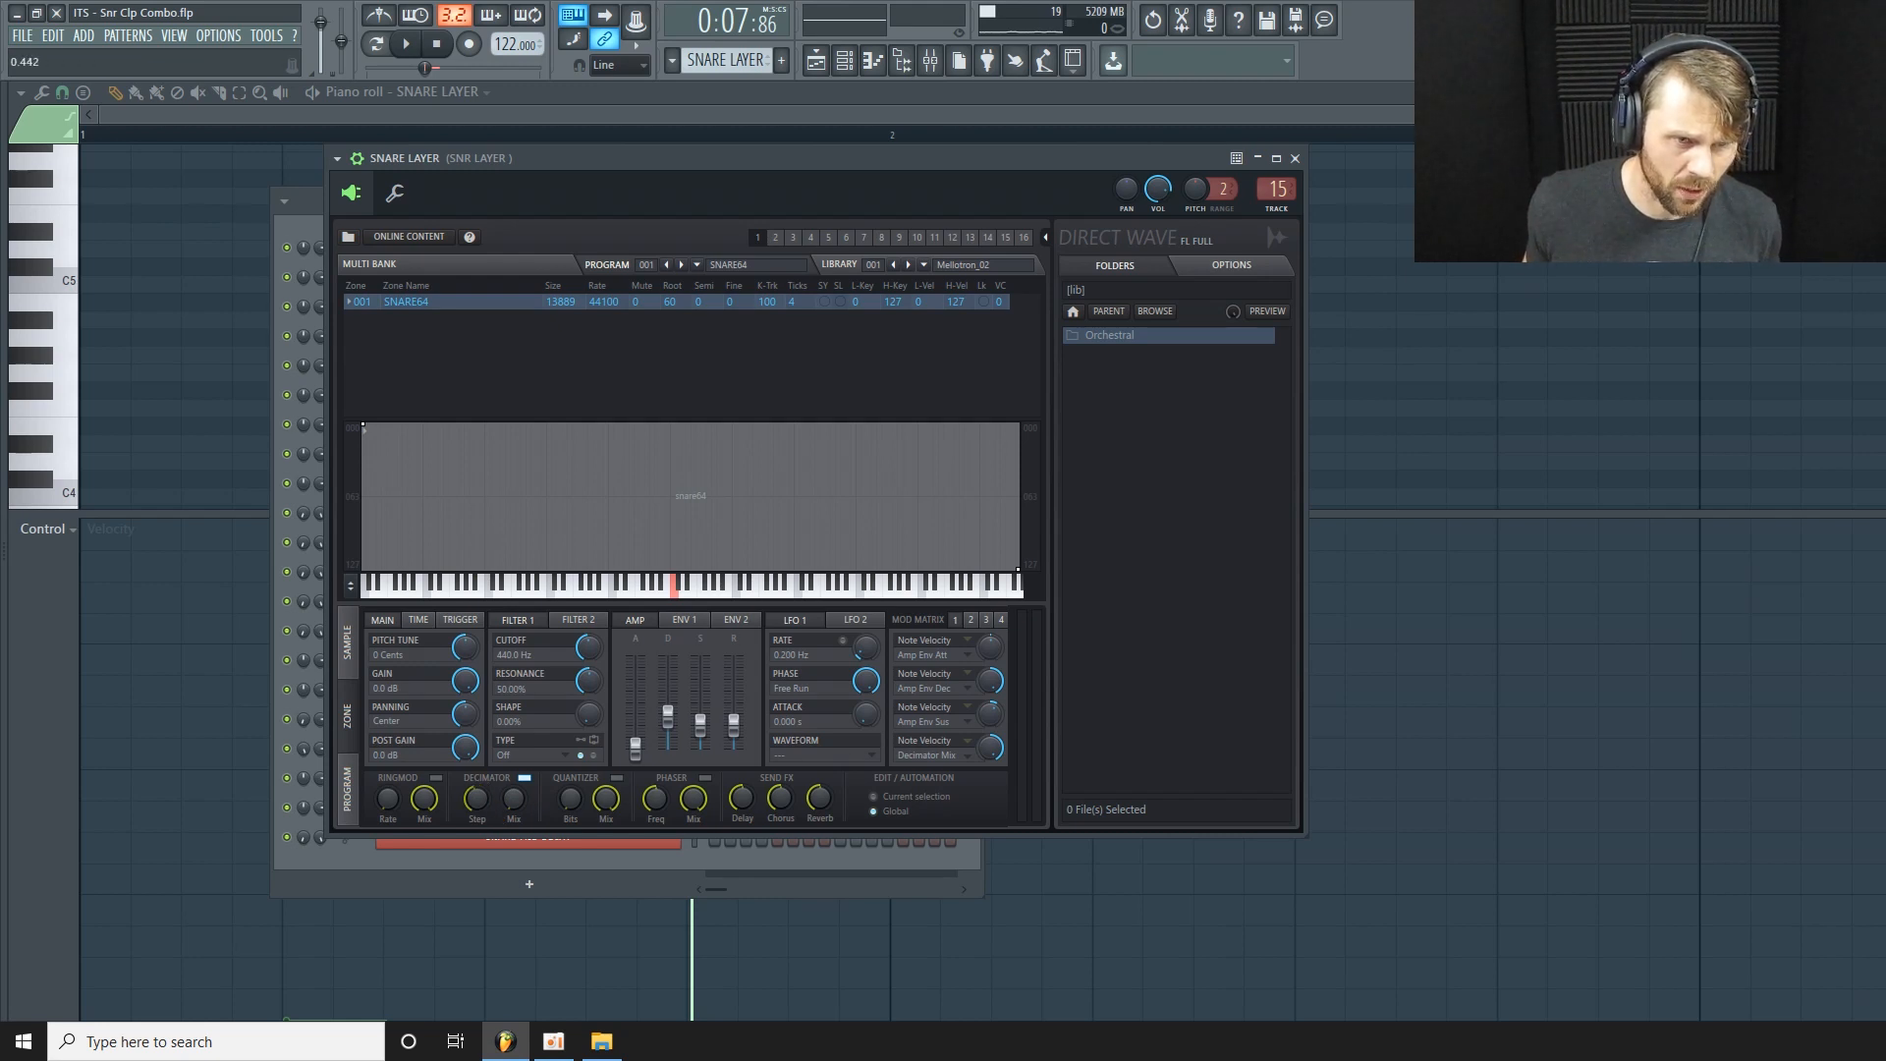
drag(478, 799, 478, 813)
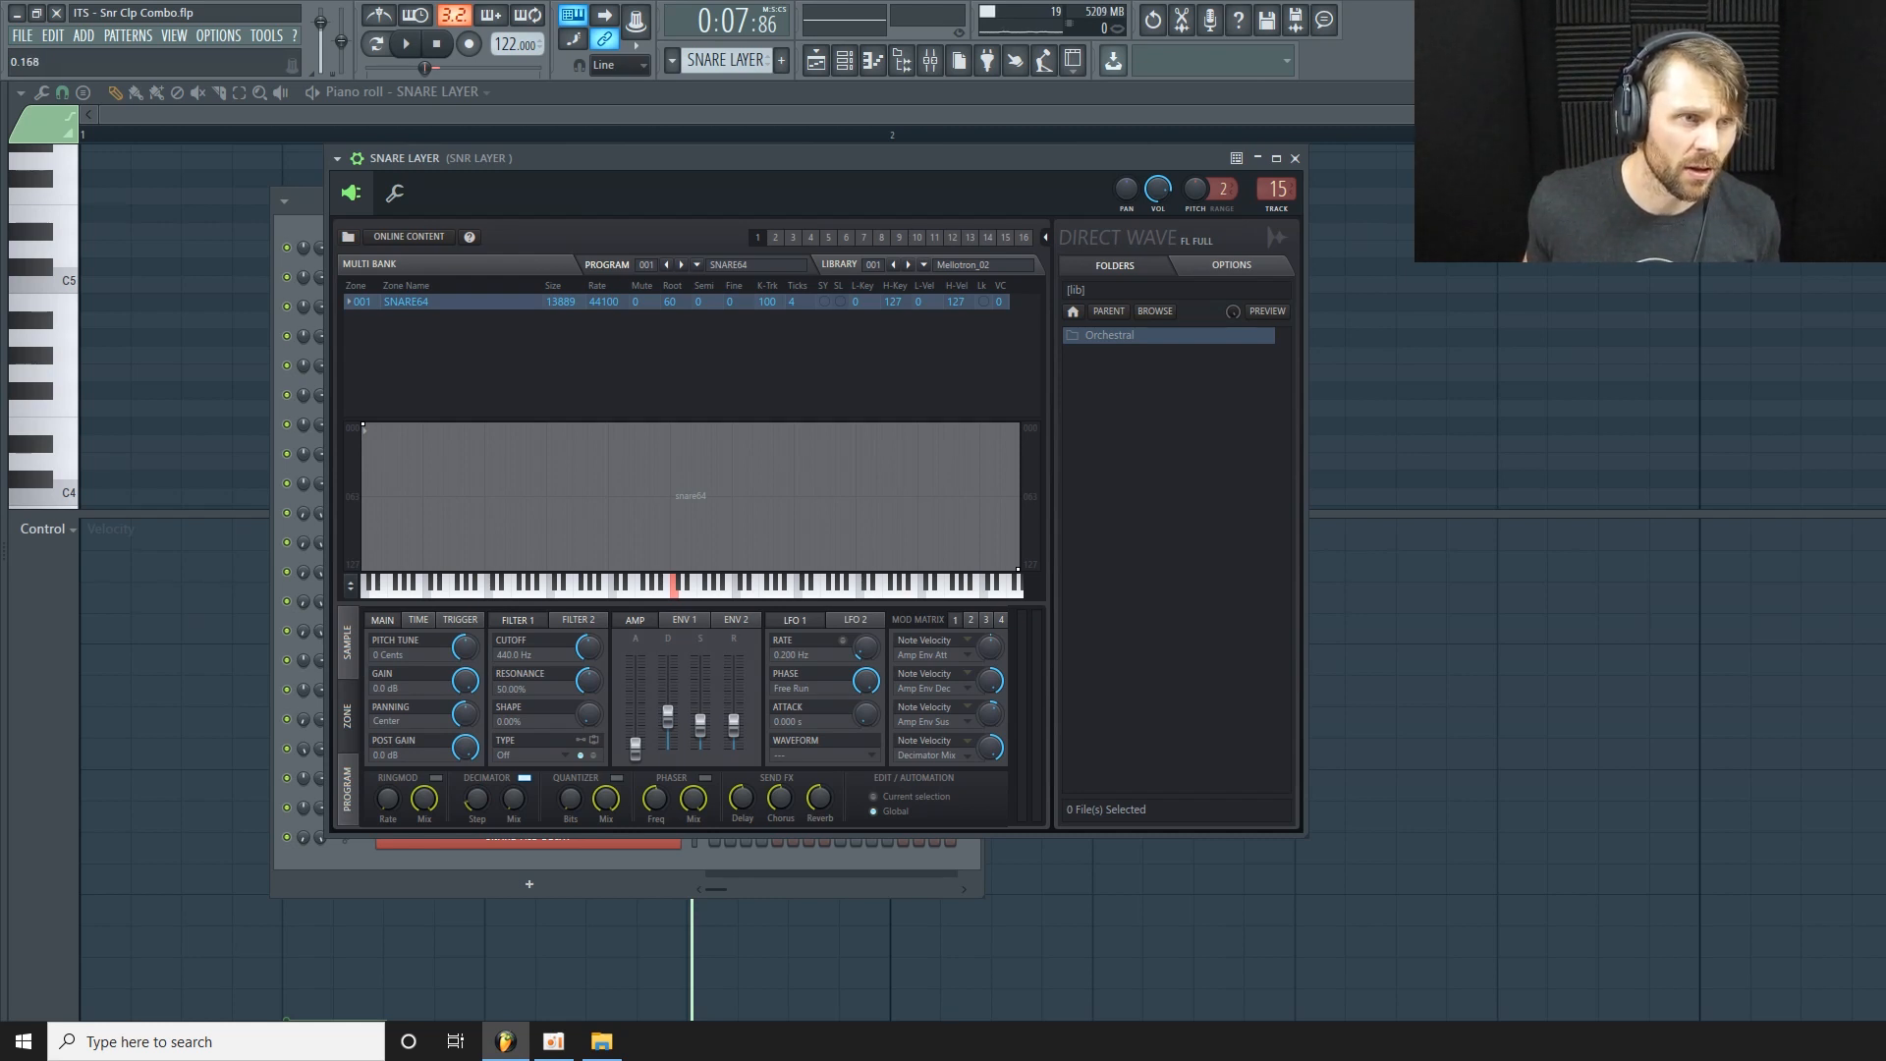
key(space)
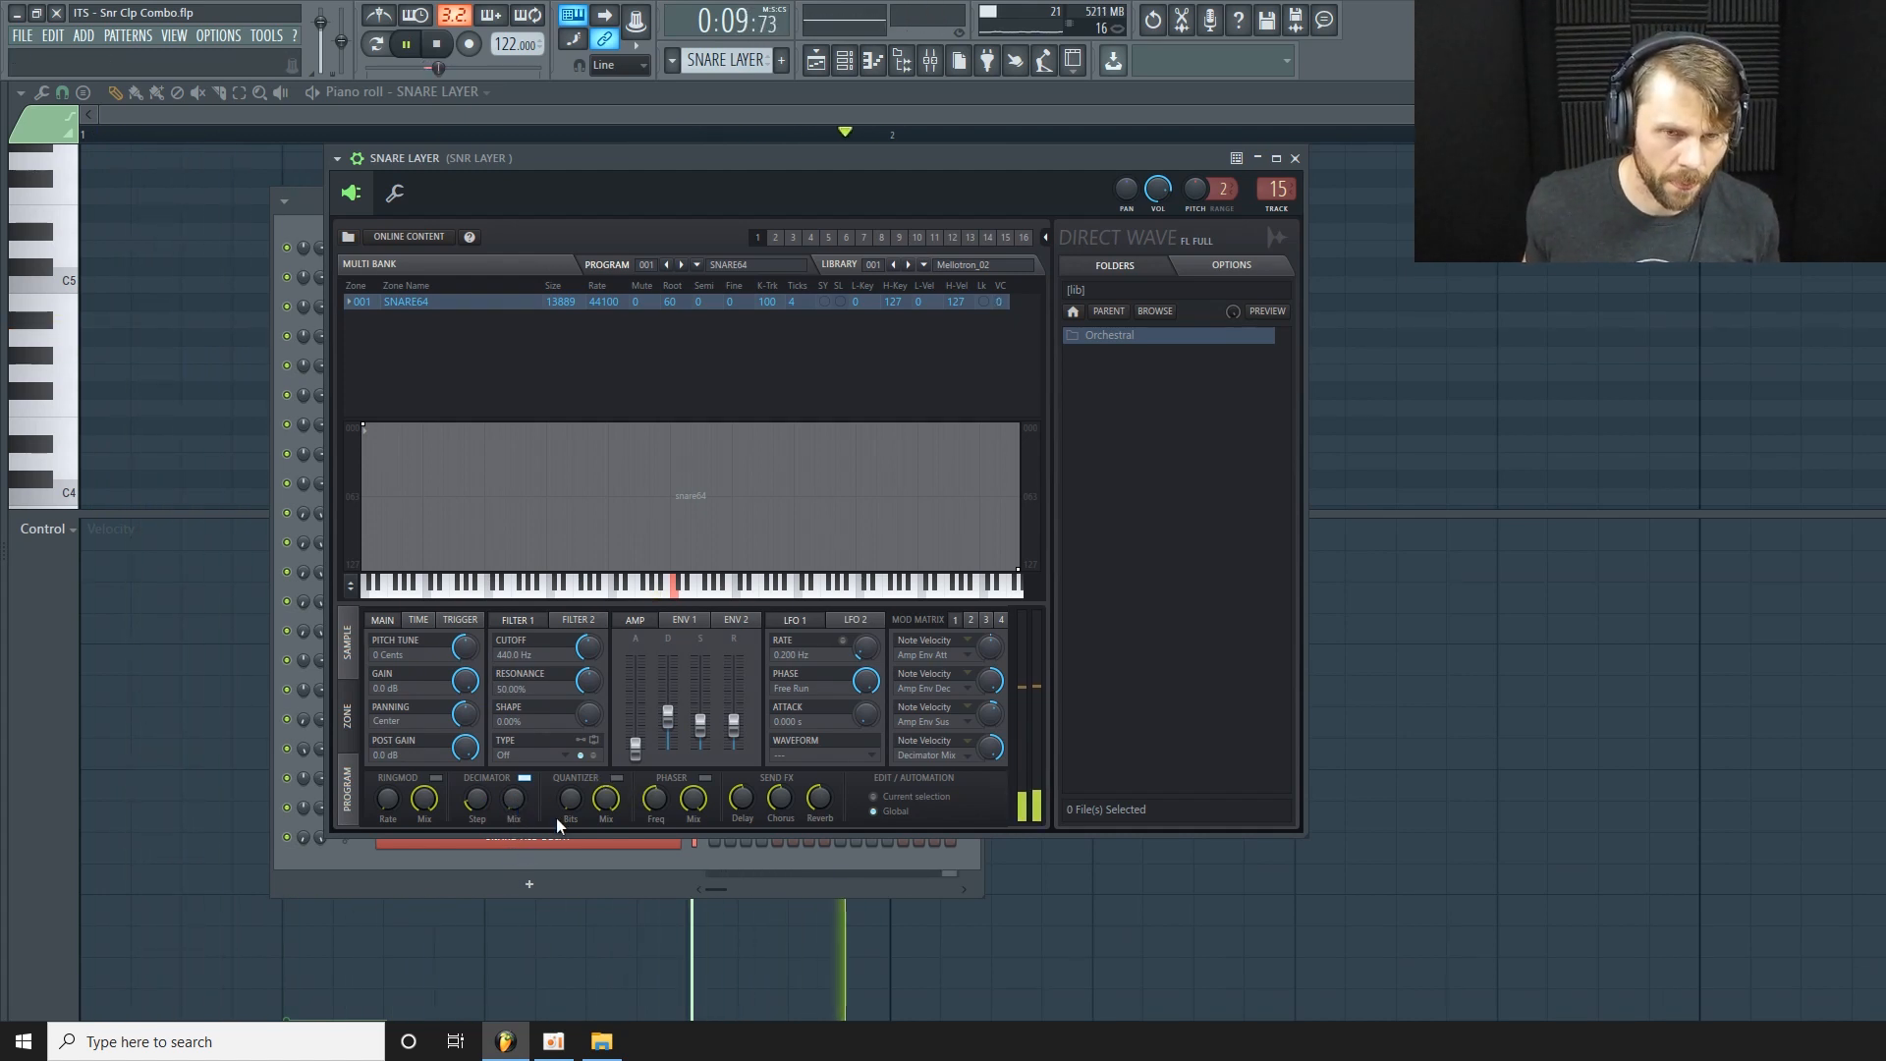
key(space)
Reduce the amount of the Note Velocity to Decimator Mix modulation in the fourth mod matrix slot.
drag(999, 746, 999, 678)
drag(992, 748, 1015, 805)
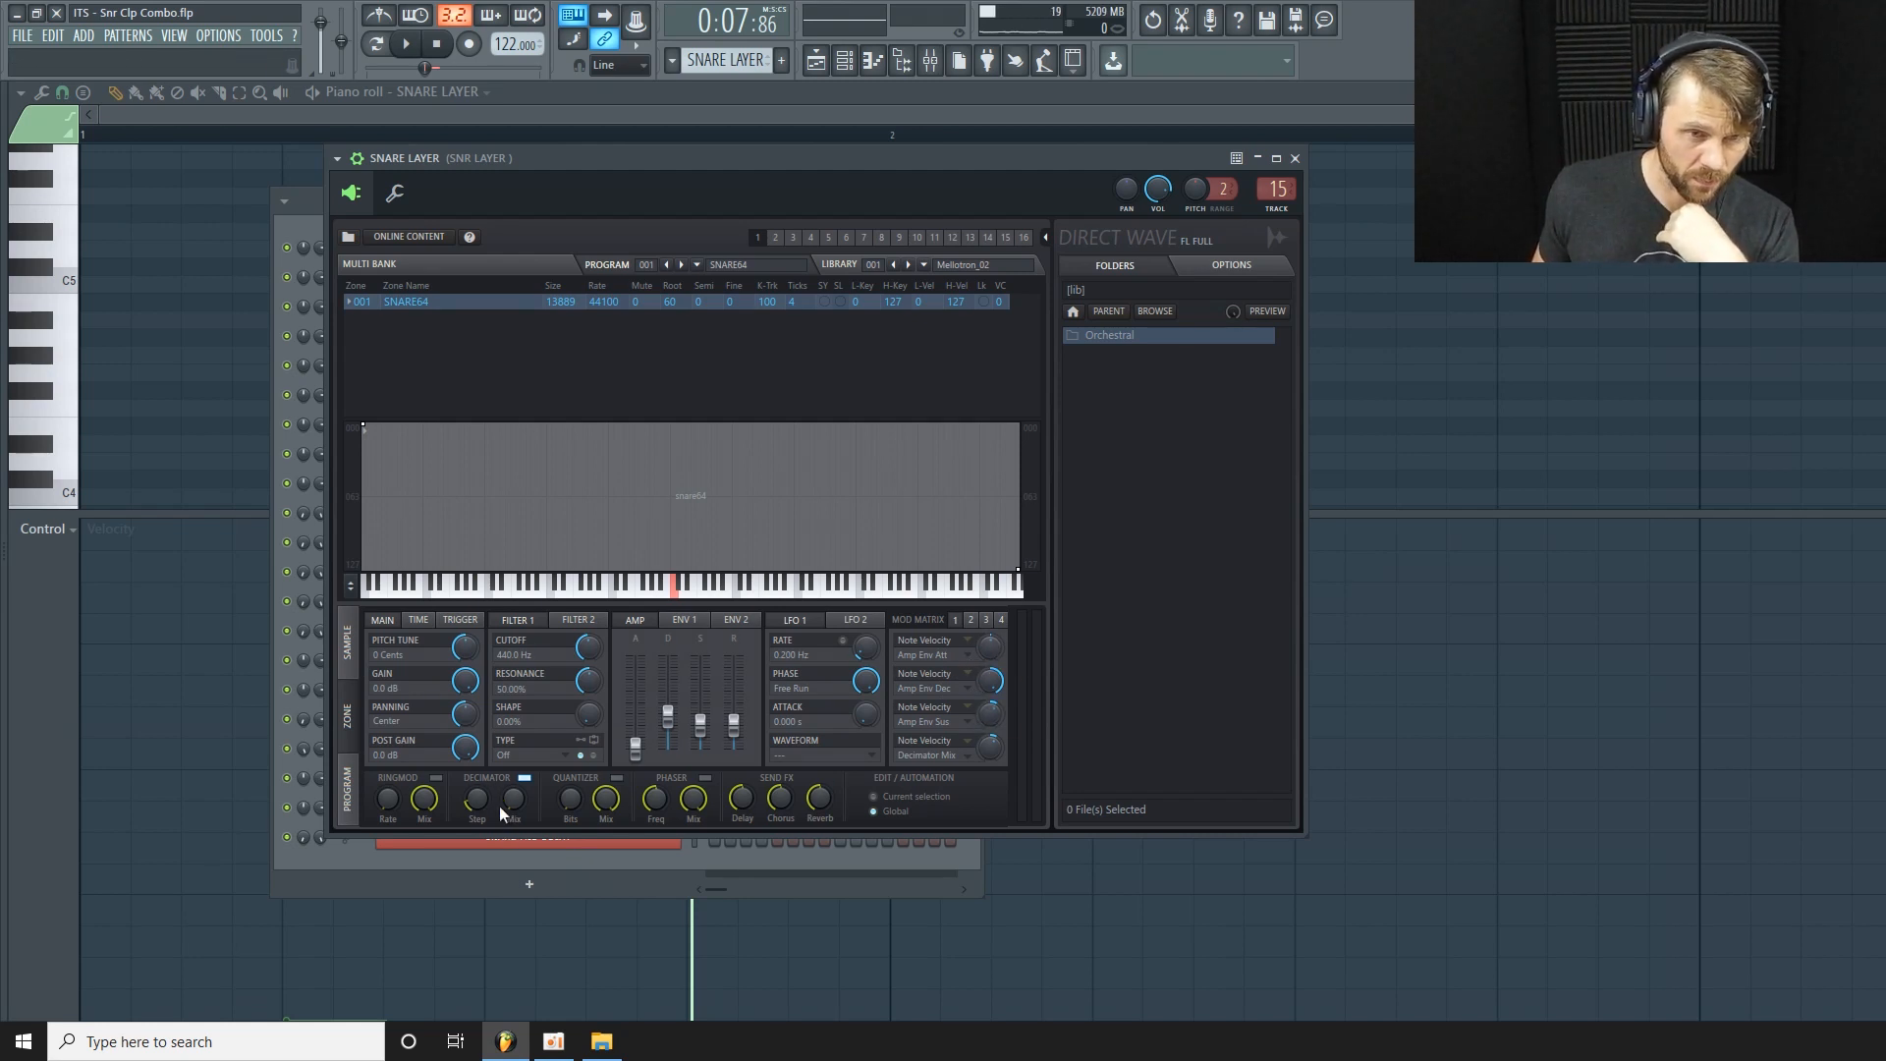
Play the snare pattern from the piano roll, stop it, and raise the first note's velocity slightly above zero.
click(451, 104)
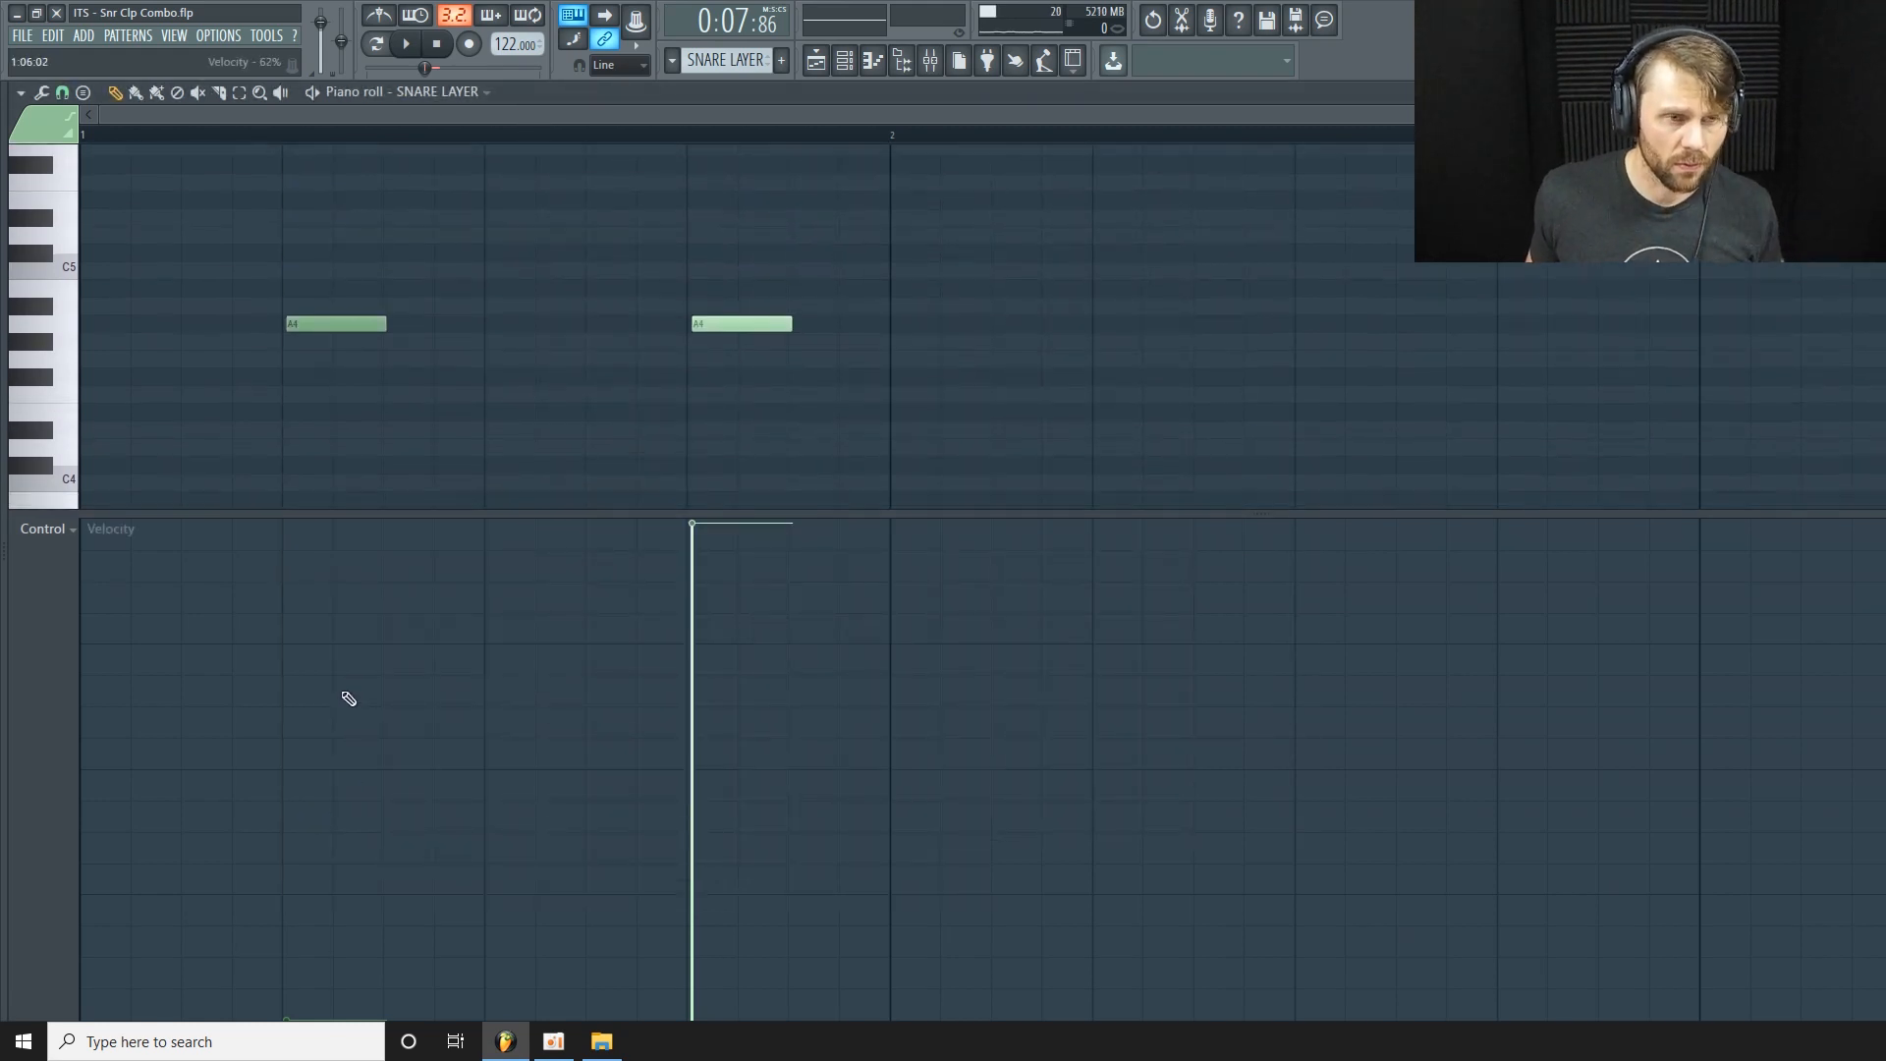
key(space)
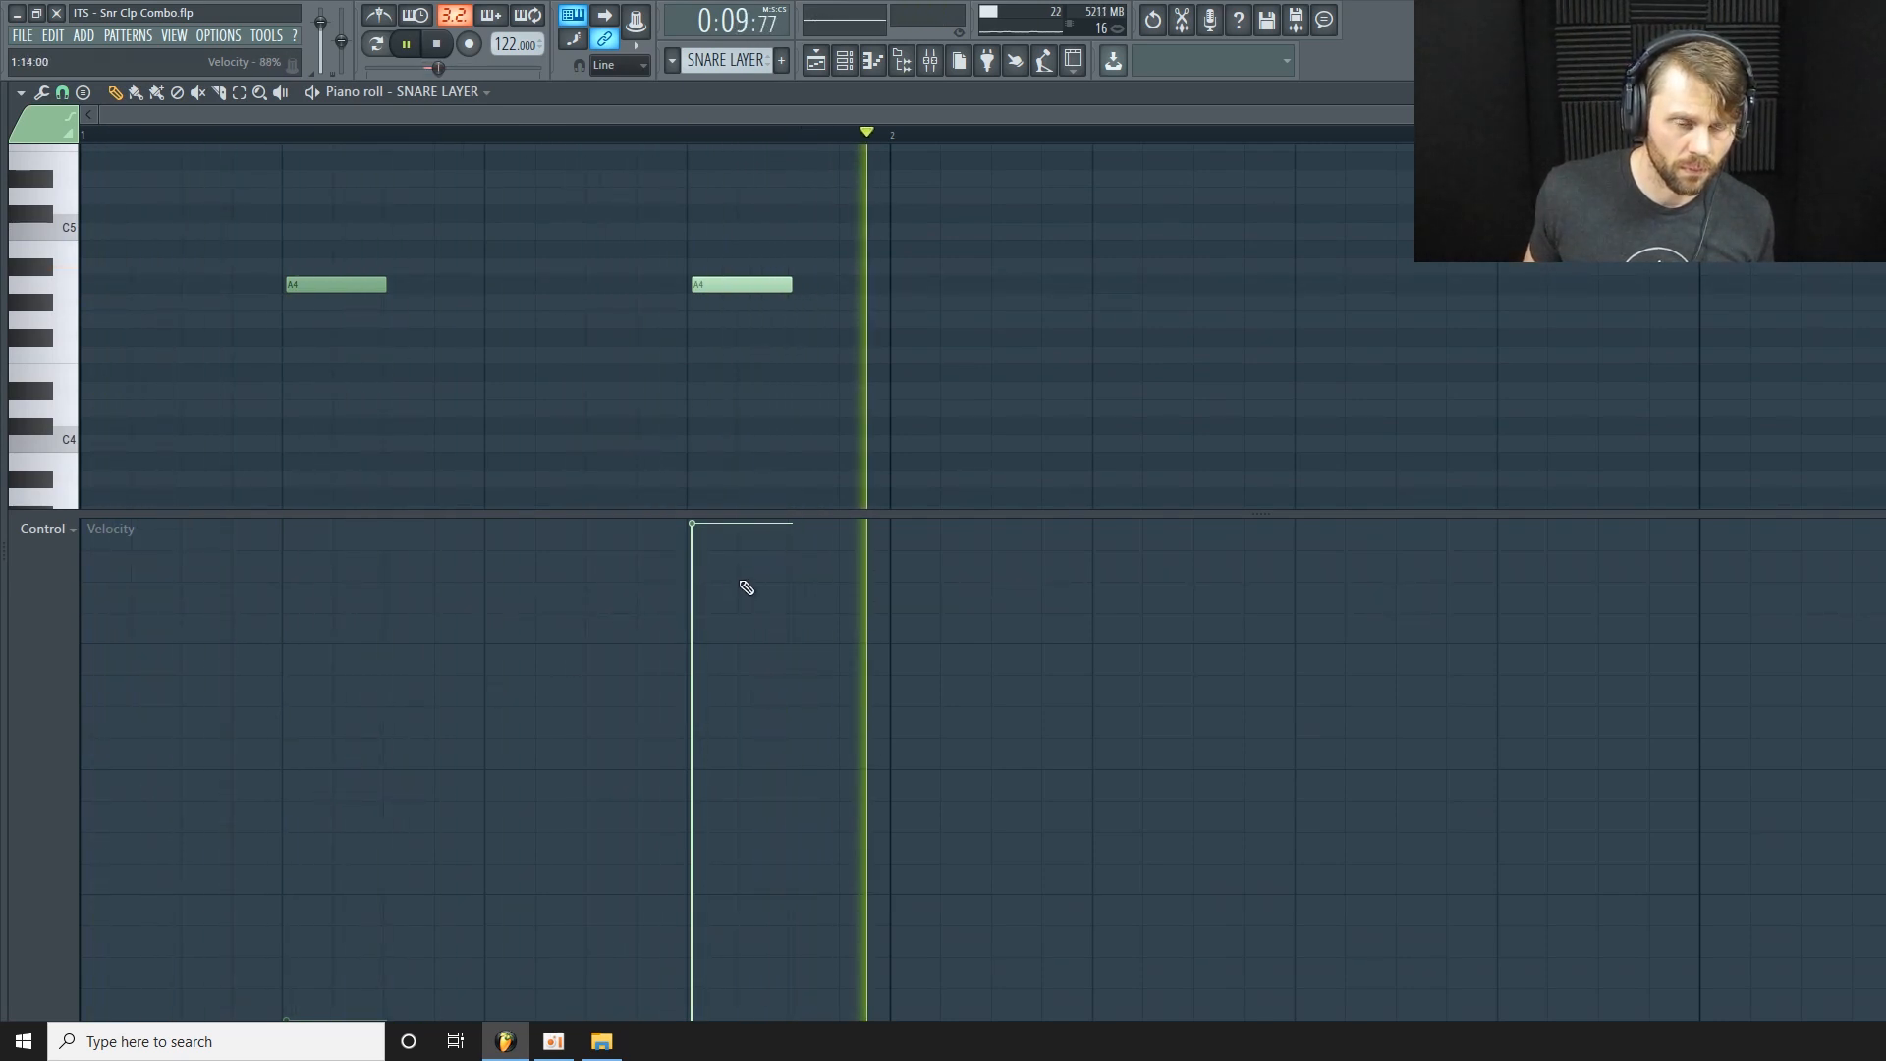
key(space)
click(336, 884)
click(331, 938)
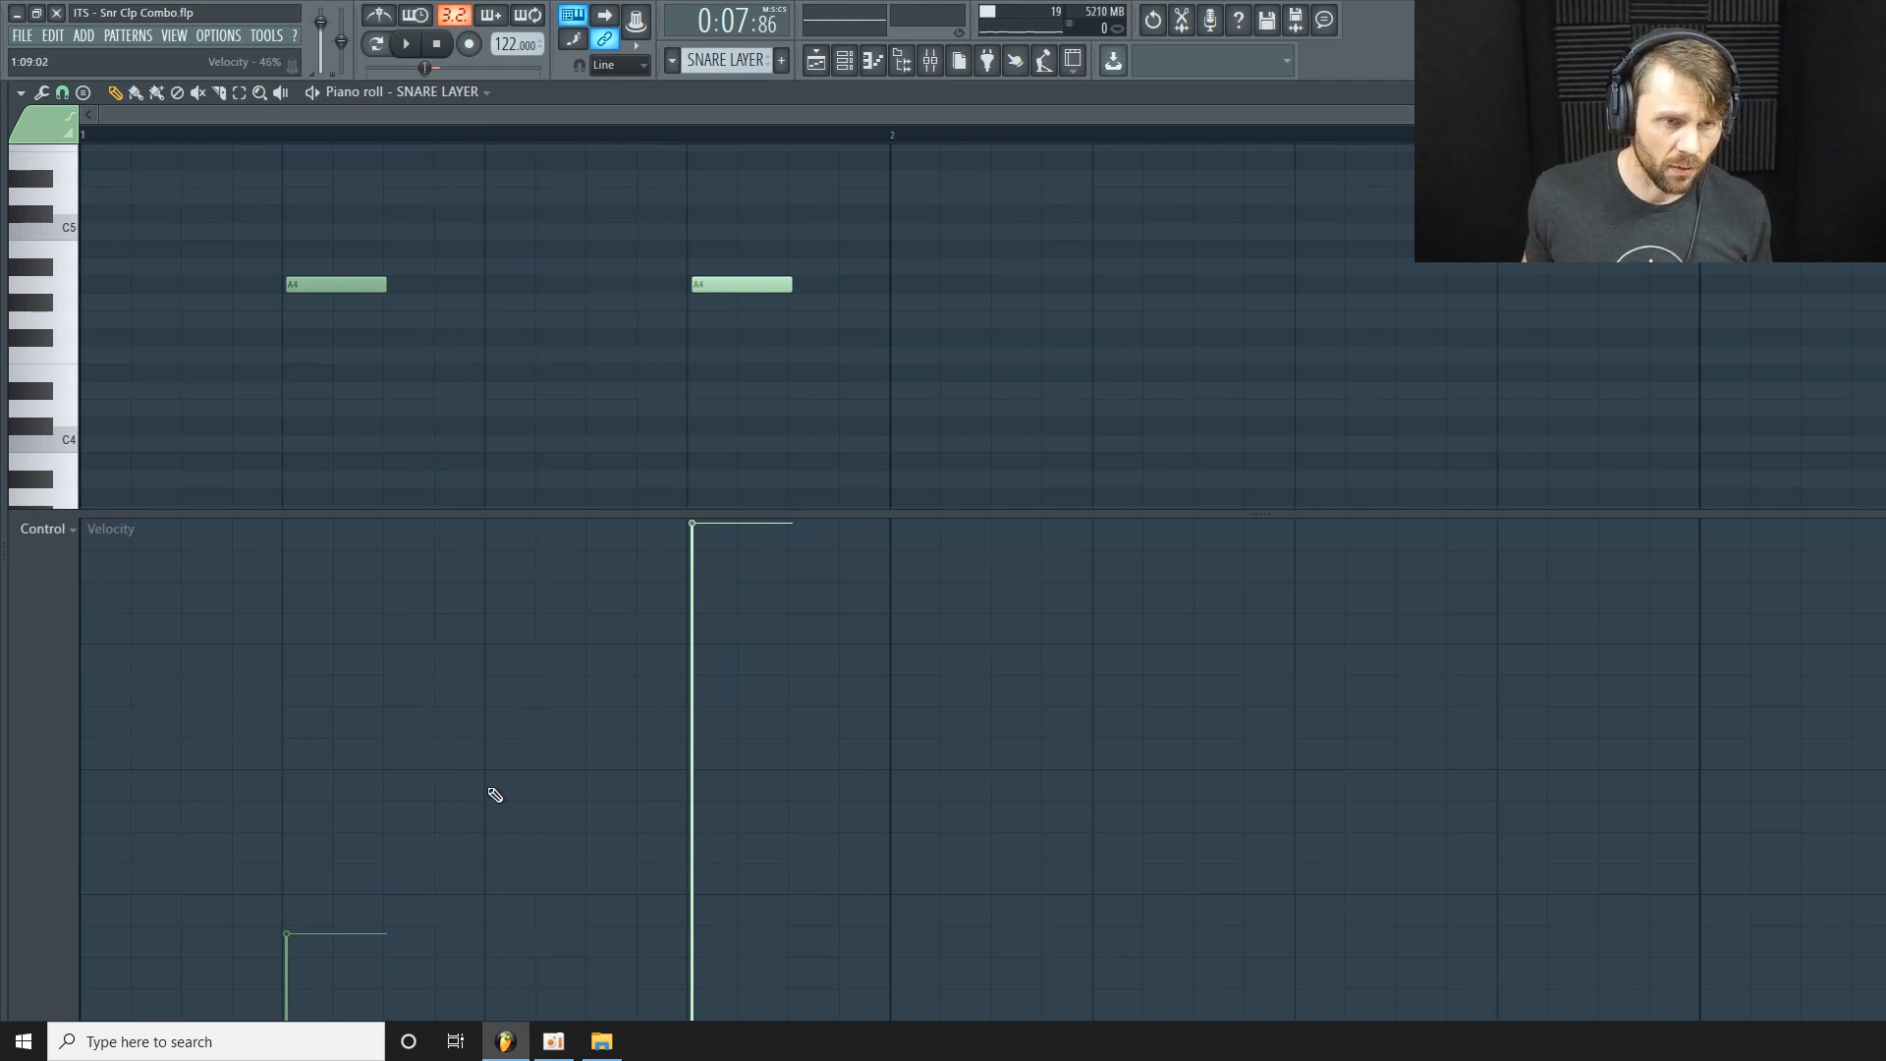
Open the SNARE LAYER channel's piano roll from the channel rack and enlarge its note area.
click(845, 61)
click(817, 62)
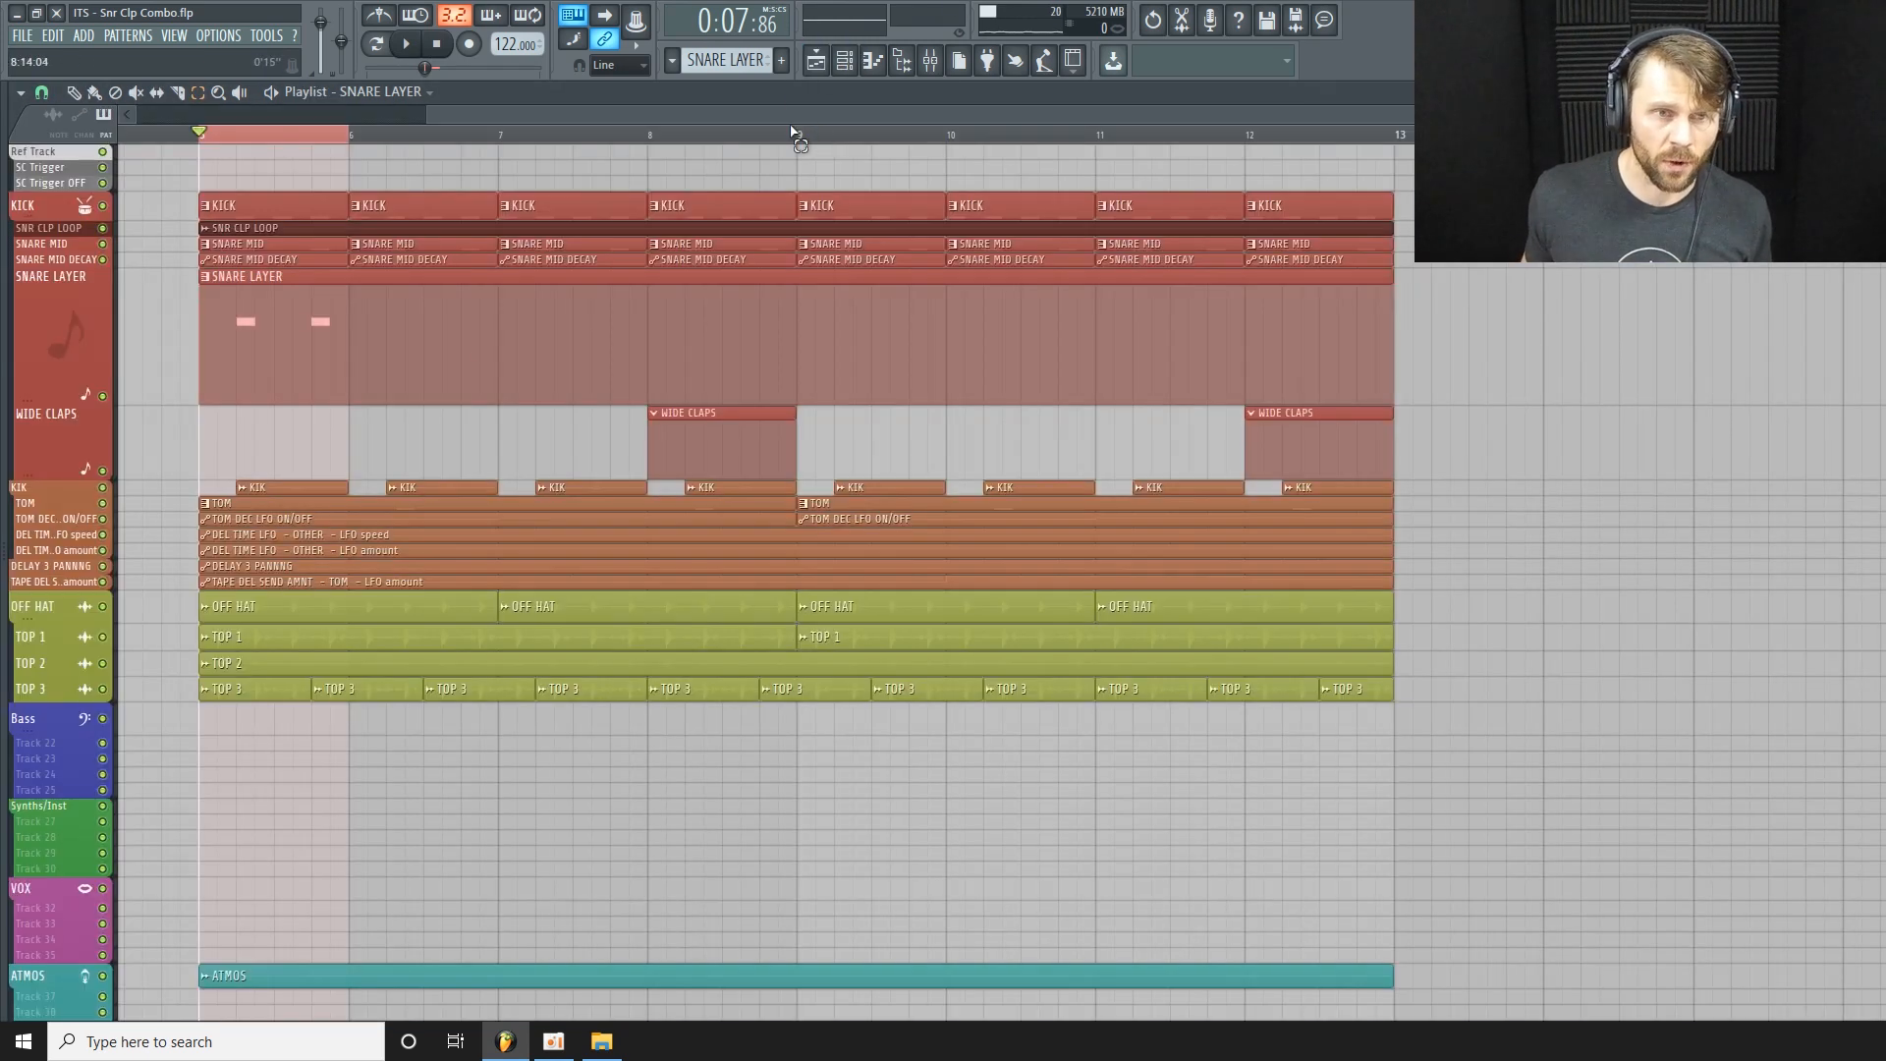
click(844, 61)
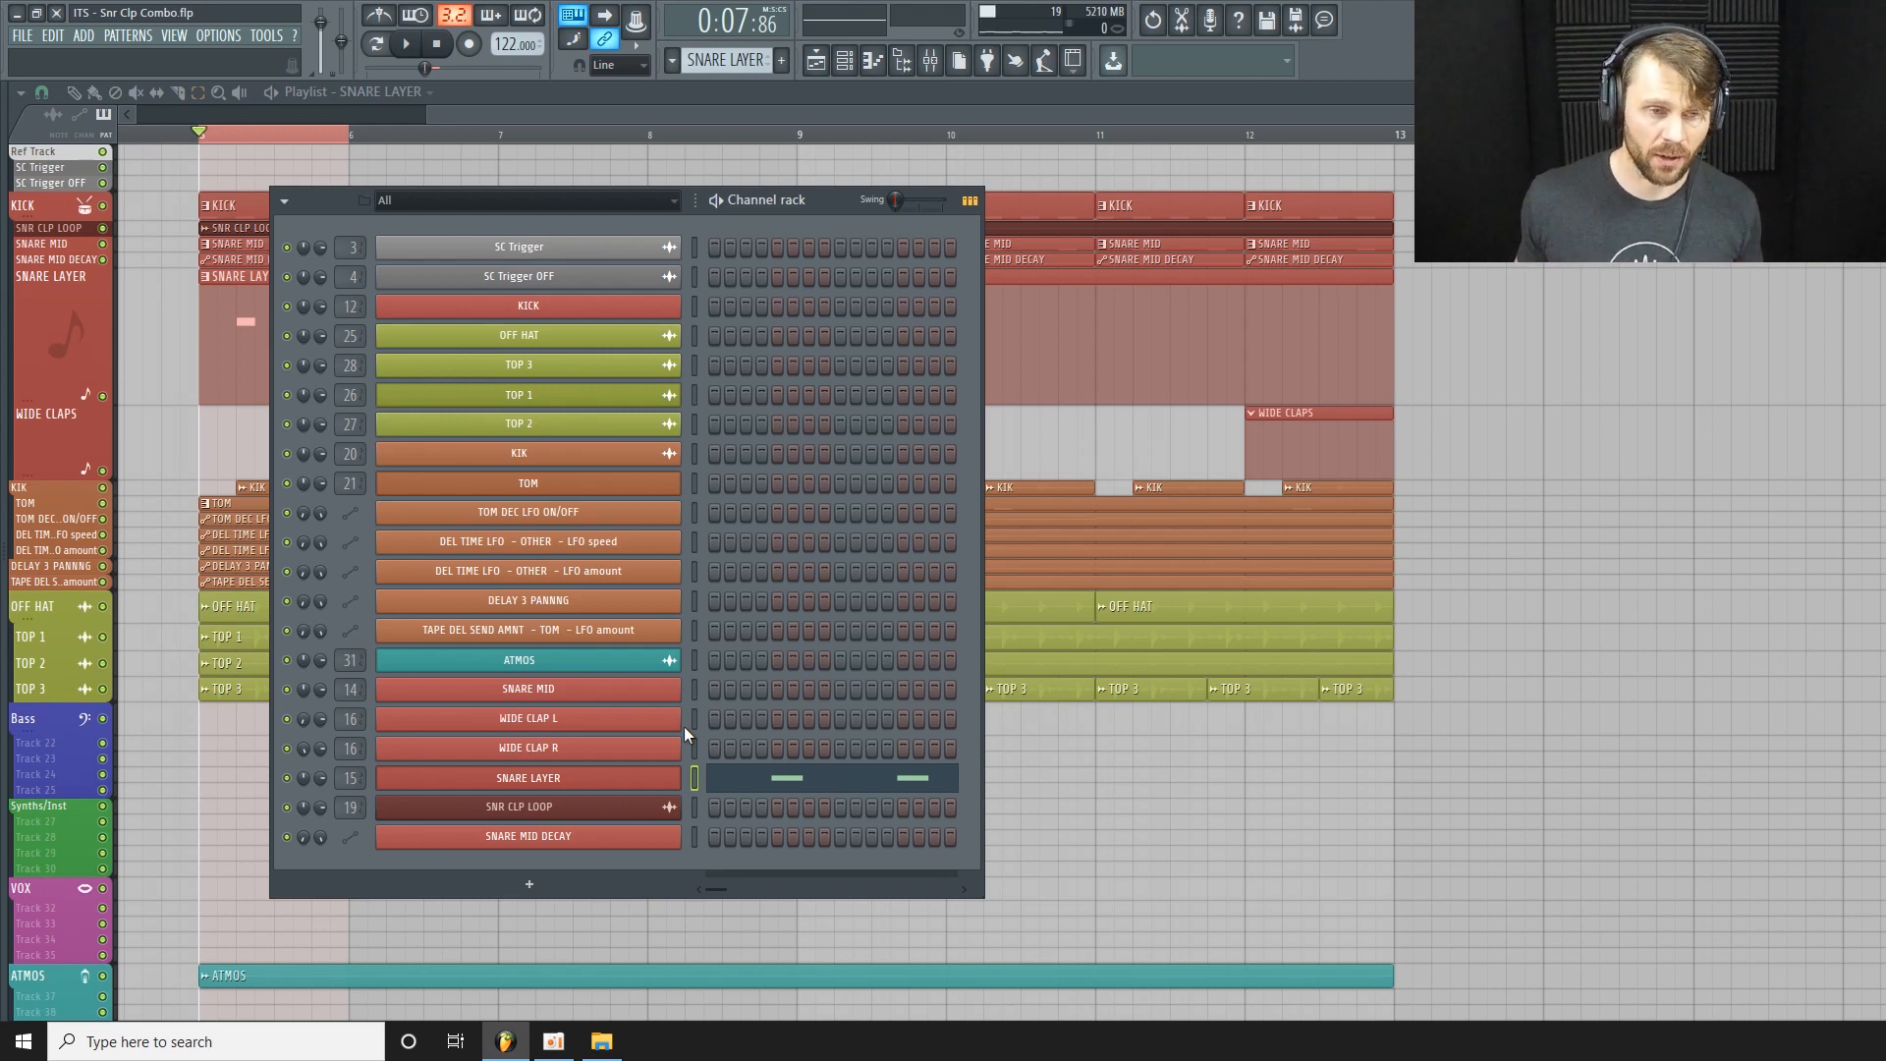
right_click(618, 778)
click(674, 777)
right_click(682, 772)
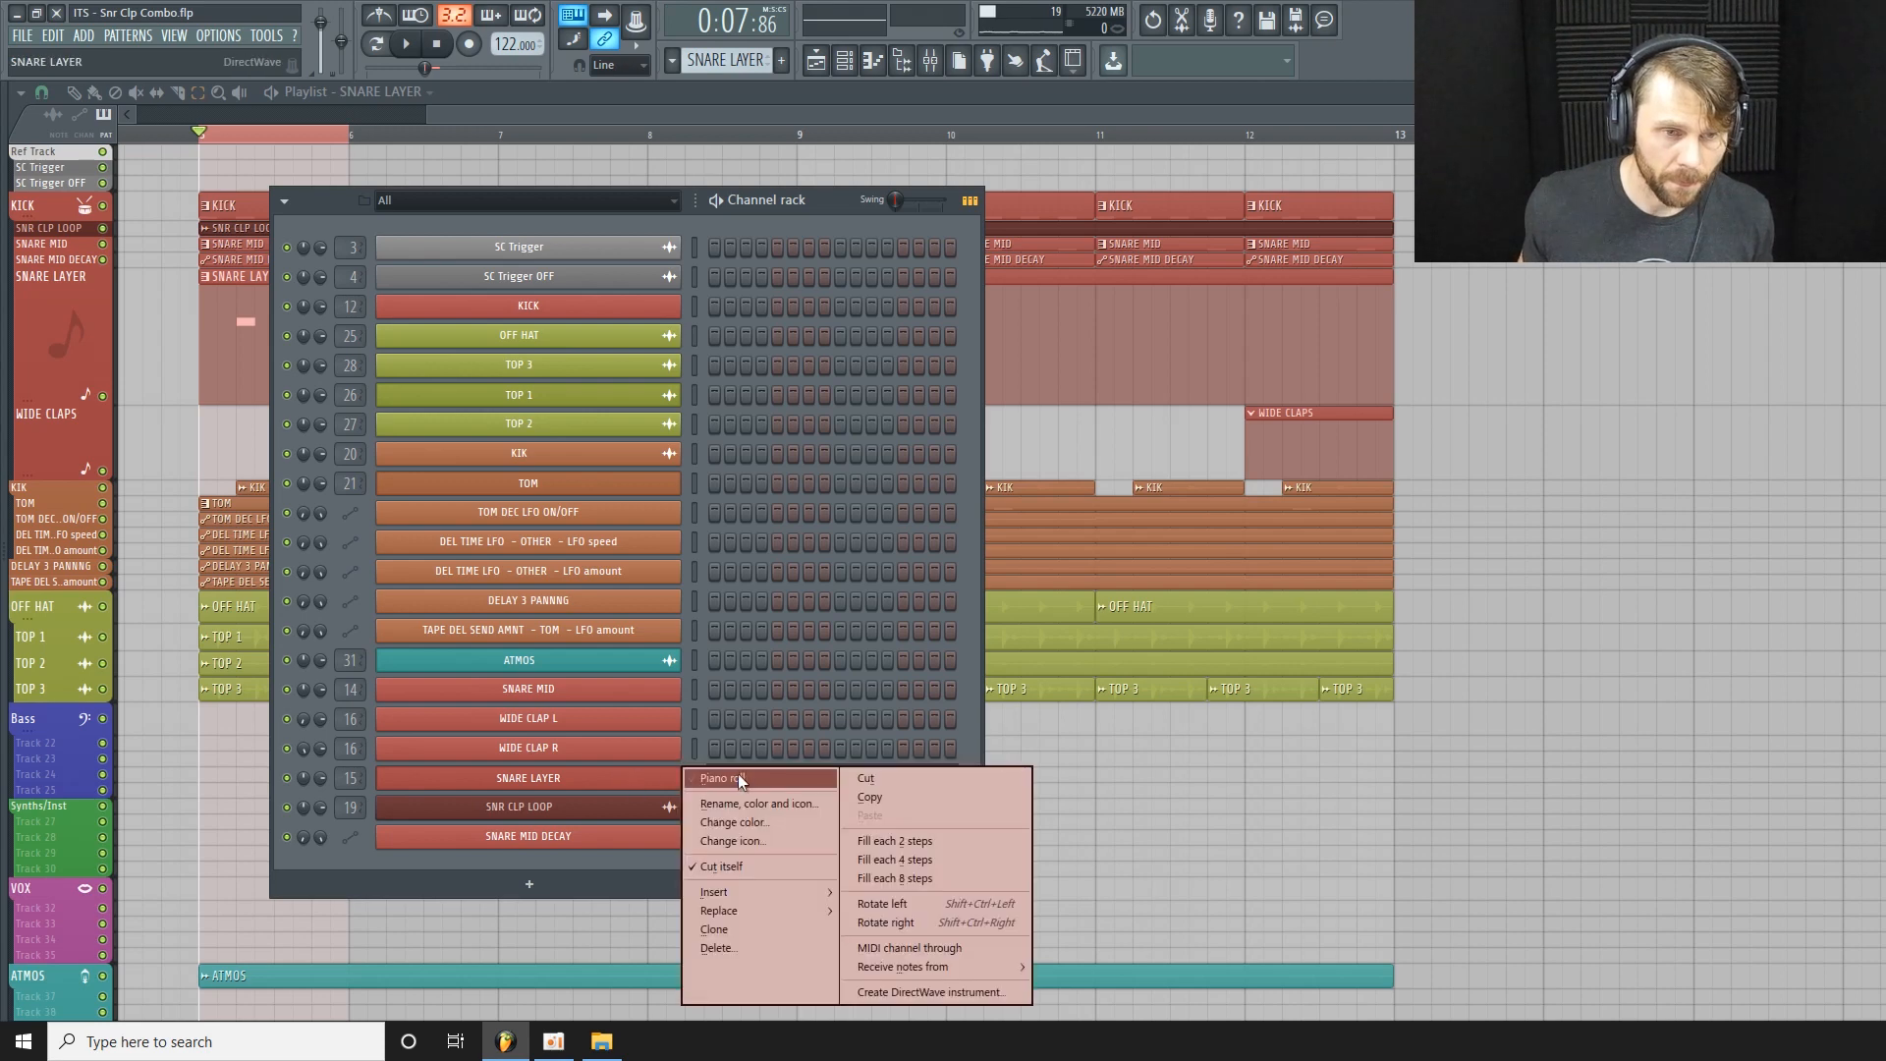
click(712, 779)
drag(1432, 115, 1846, 115)
drag(1071, 515, 952, 767)
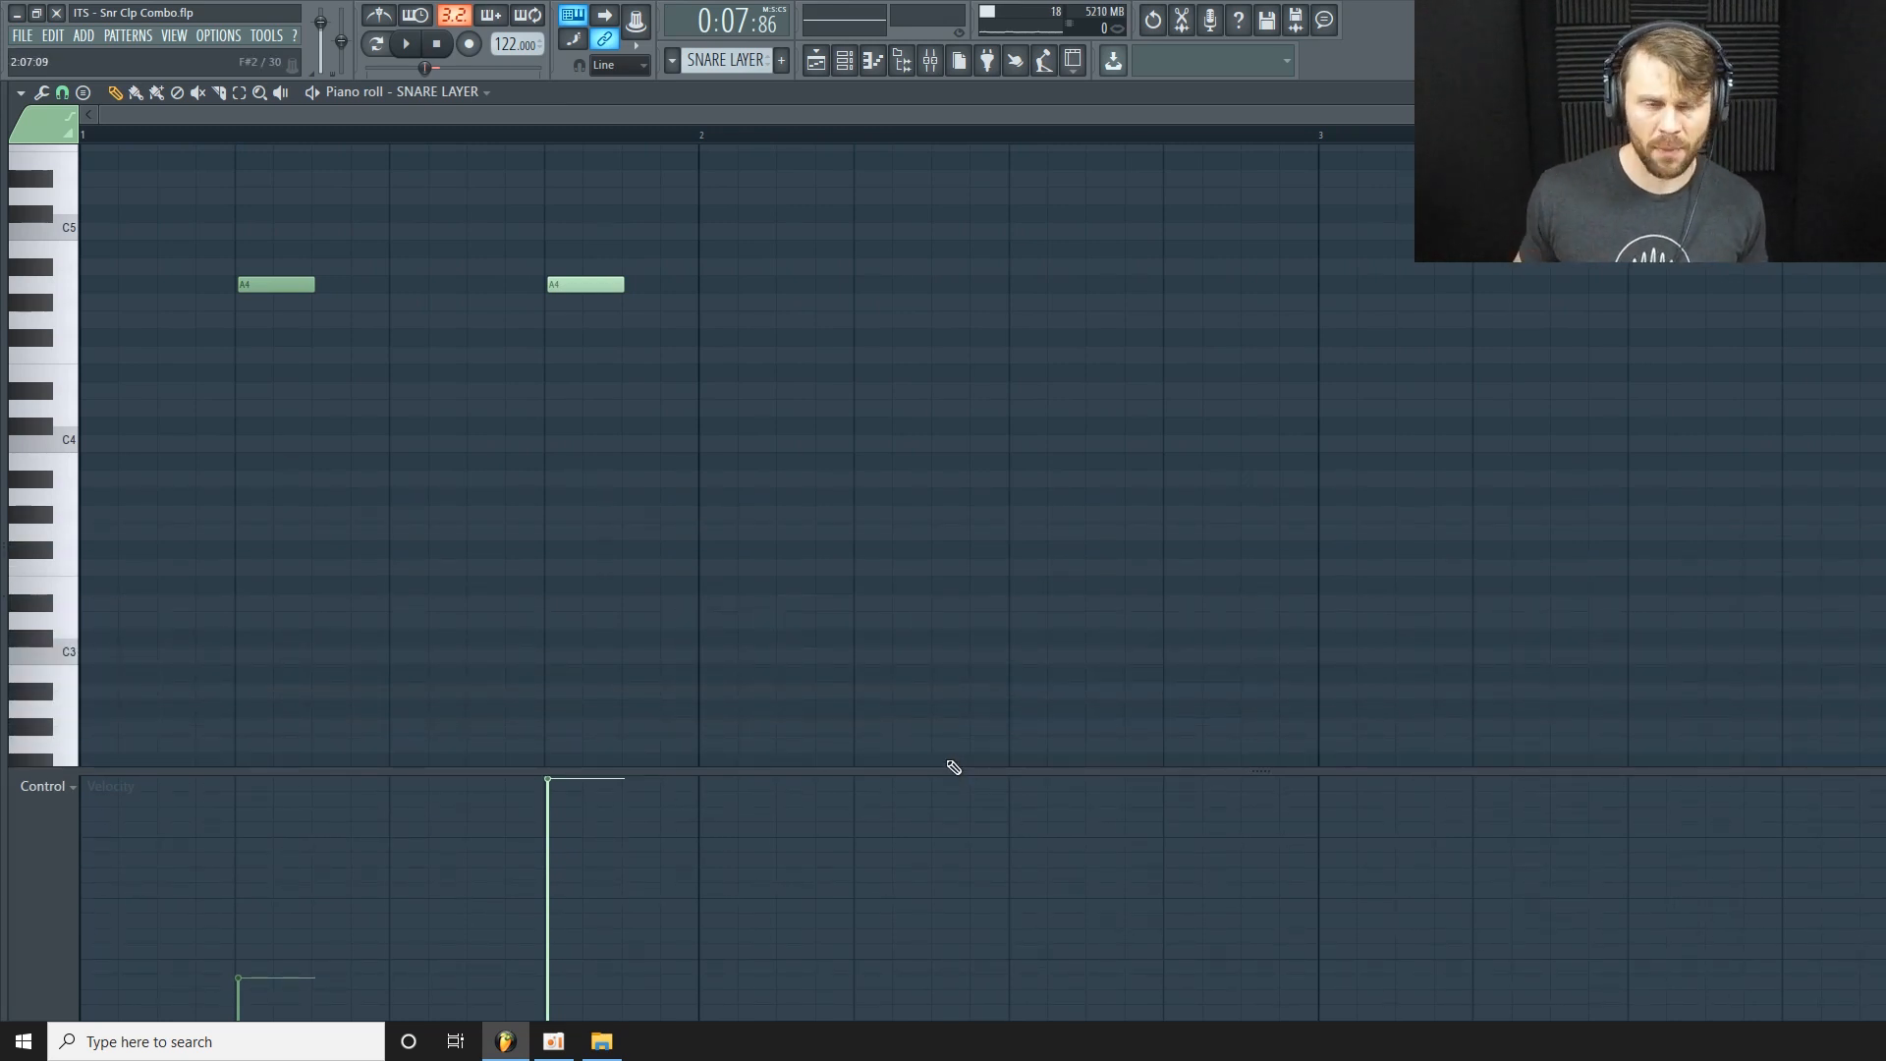
Select the first bar with its two snare notes and duplicate it until the pattern fills at least eight bars.
click(238, 91)
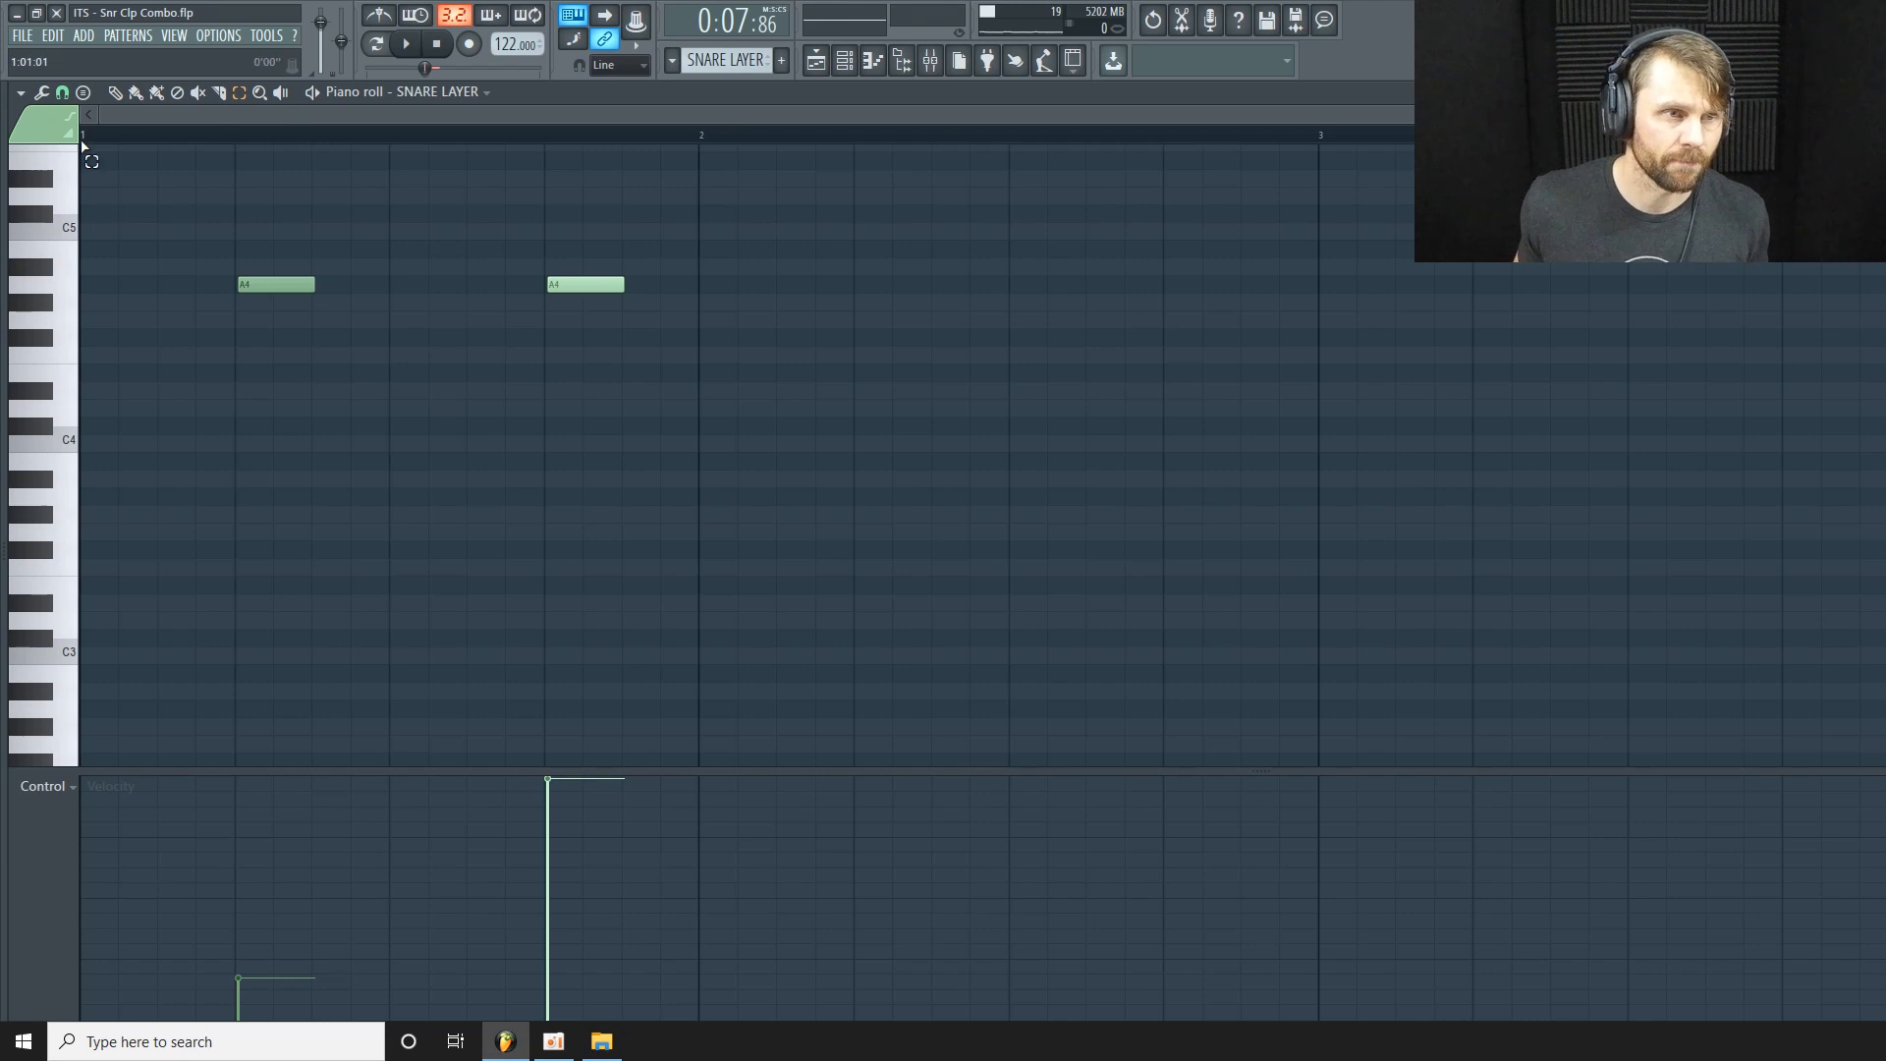
drag(85, 144, 687, 221)
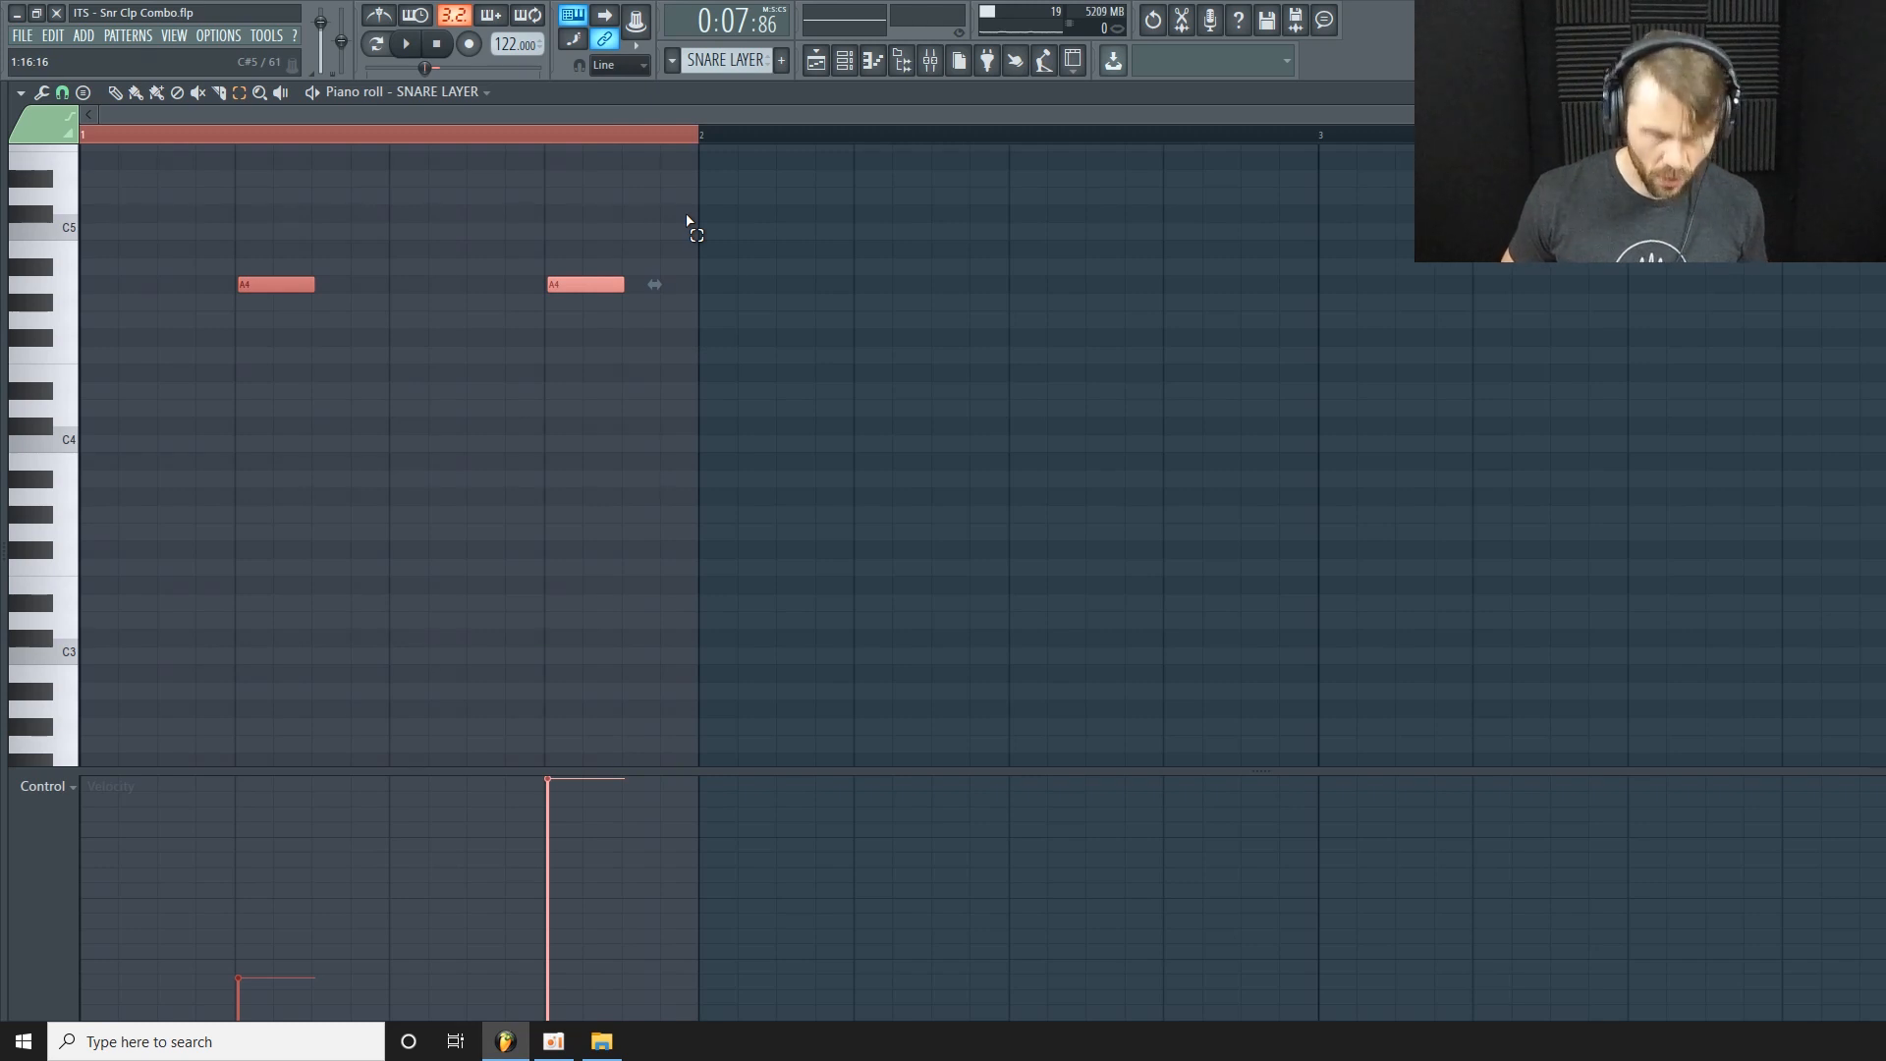
key(ctrl+b)
key(ctrl+b)
key(ctrl+b)
key(ctrl+b)
key(ctrl+b)
key(ctrl+b)
key(ctrl+b)
key(ctrl+b)
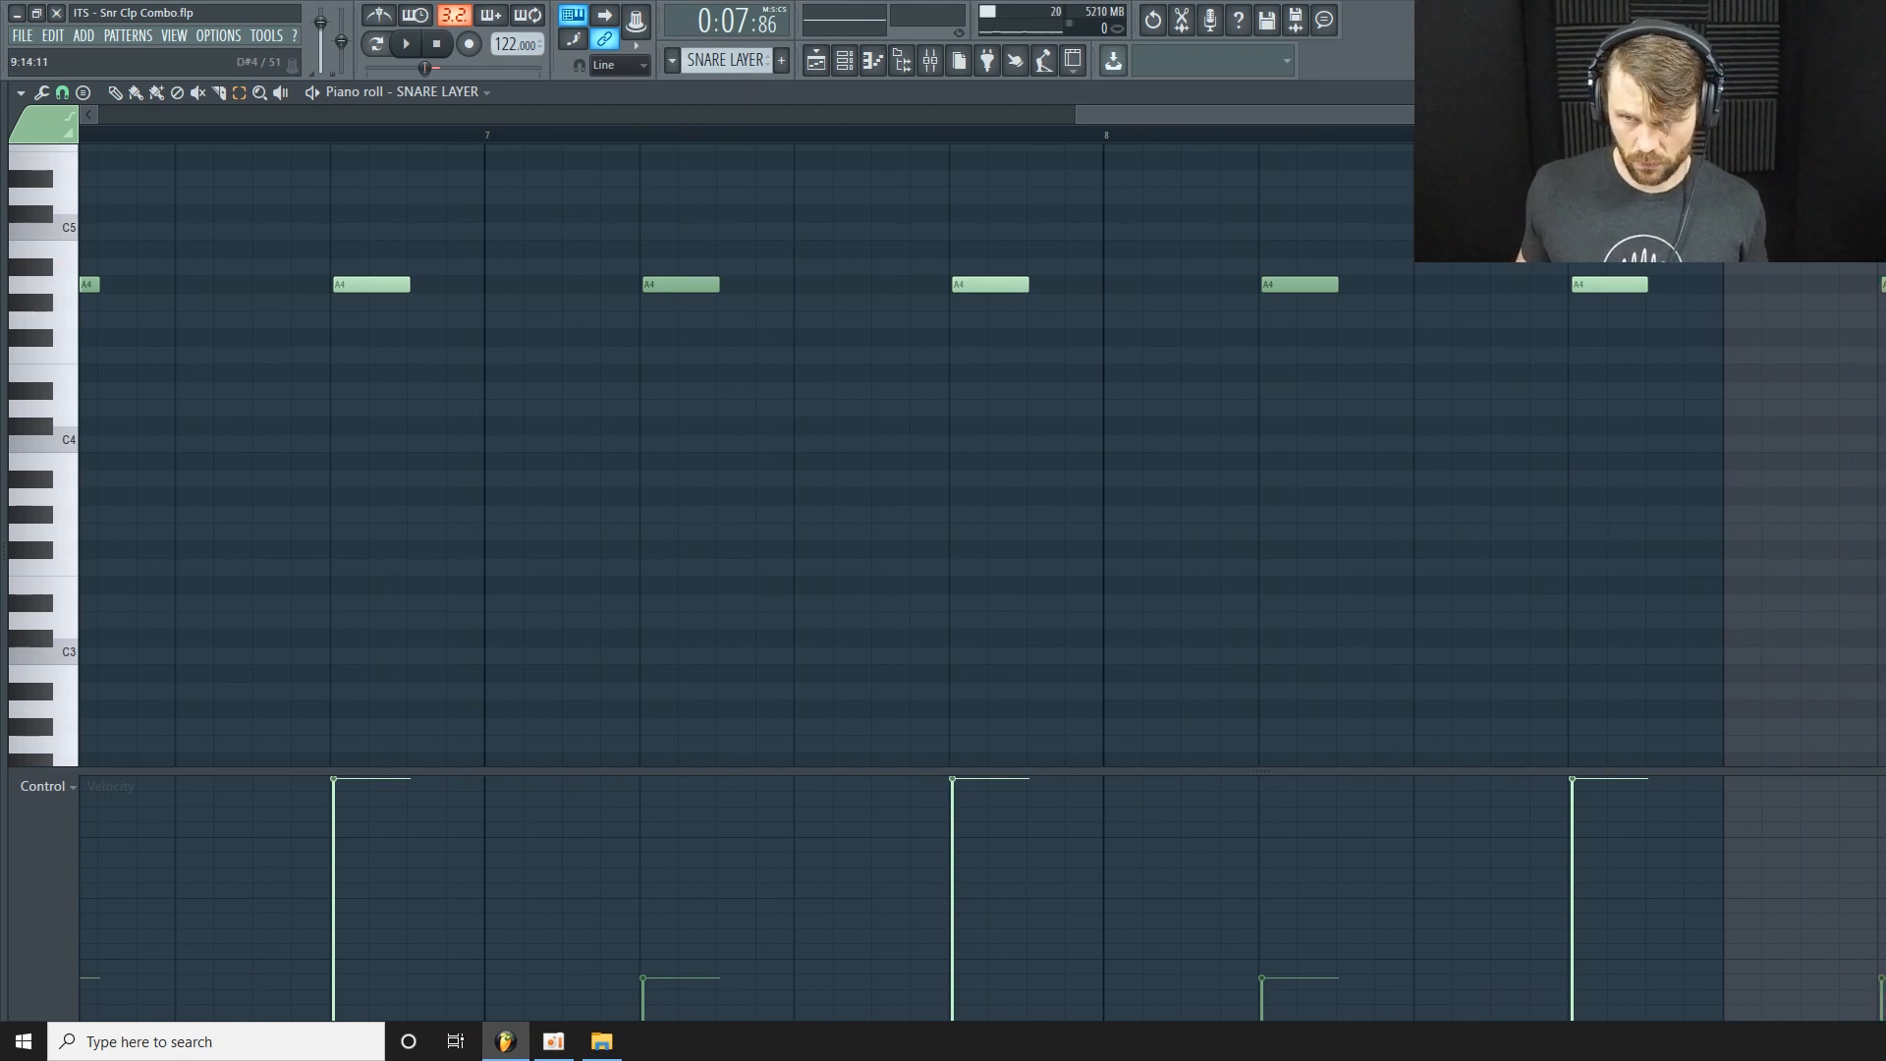
Delete the surplus snare note after bar 8 and fit all eight bars in view.
drag(1885, 267, 1880, 305)
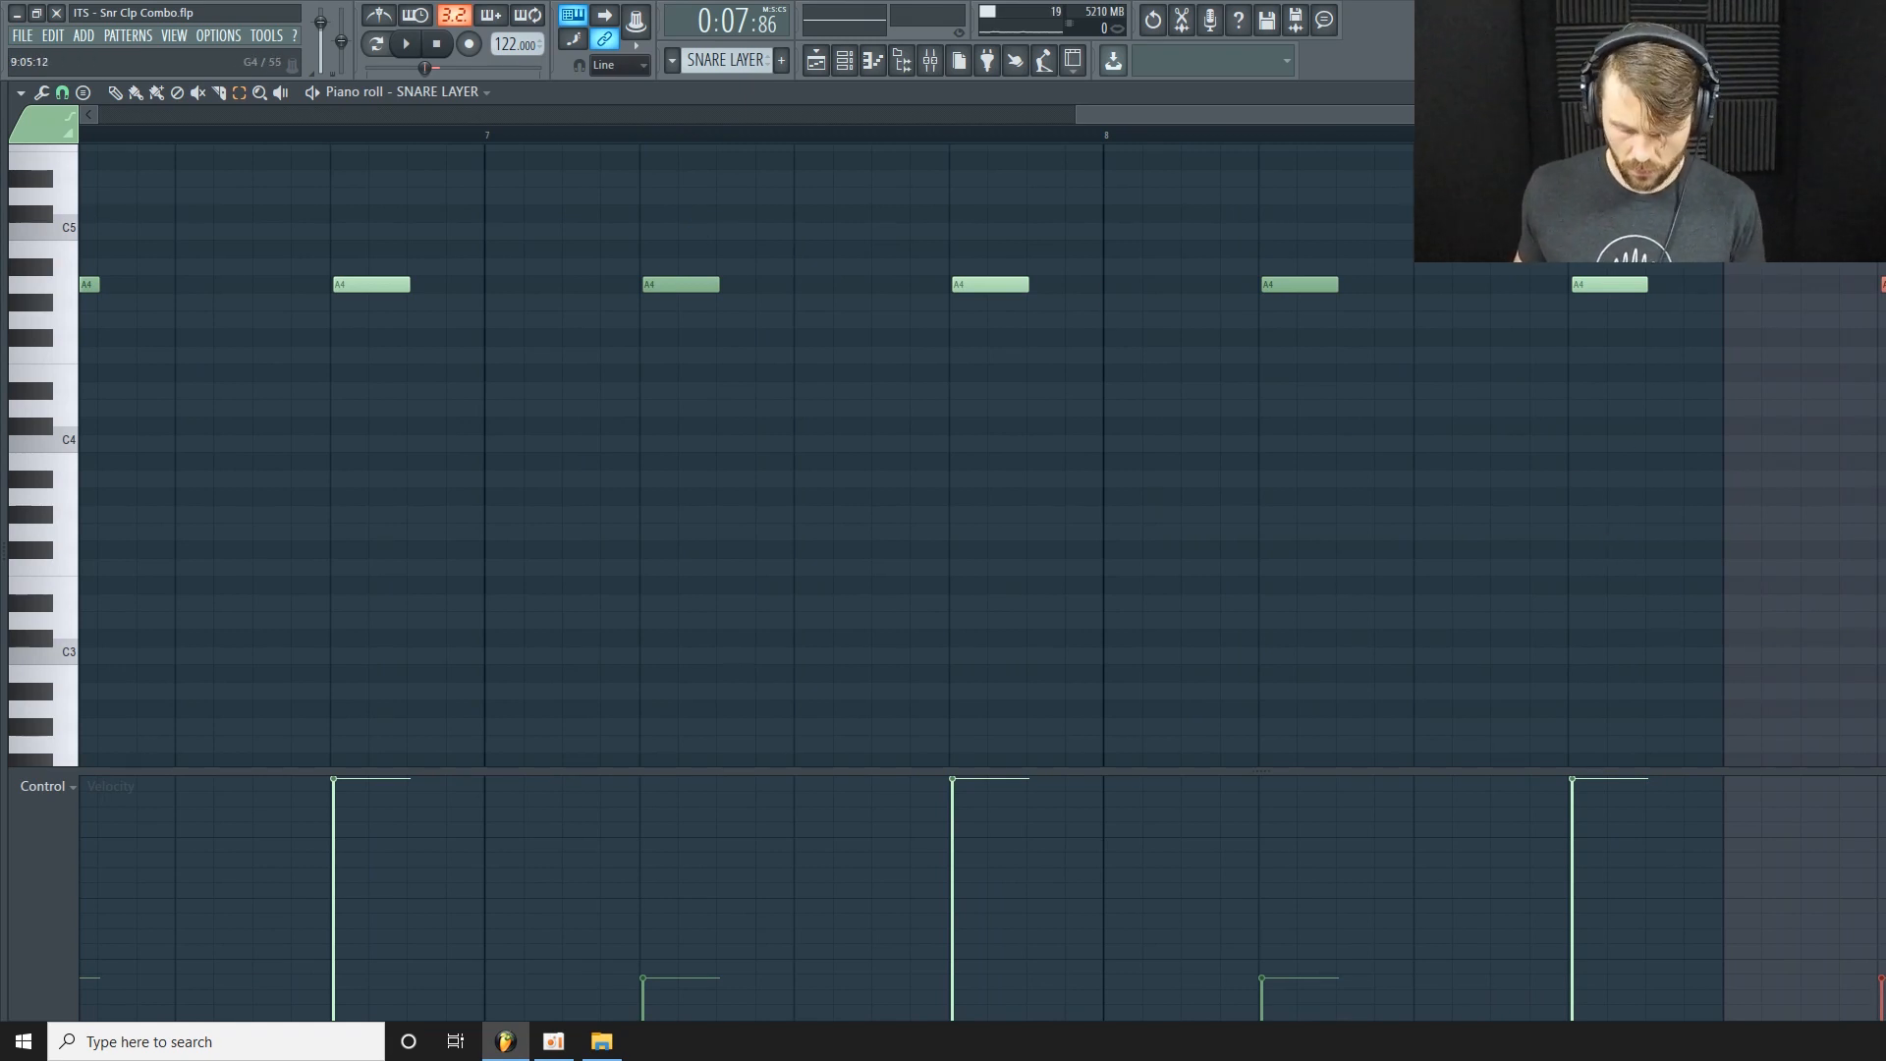
drag(1235, 117, 257, 115)
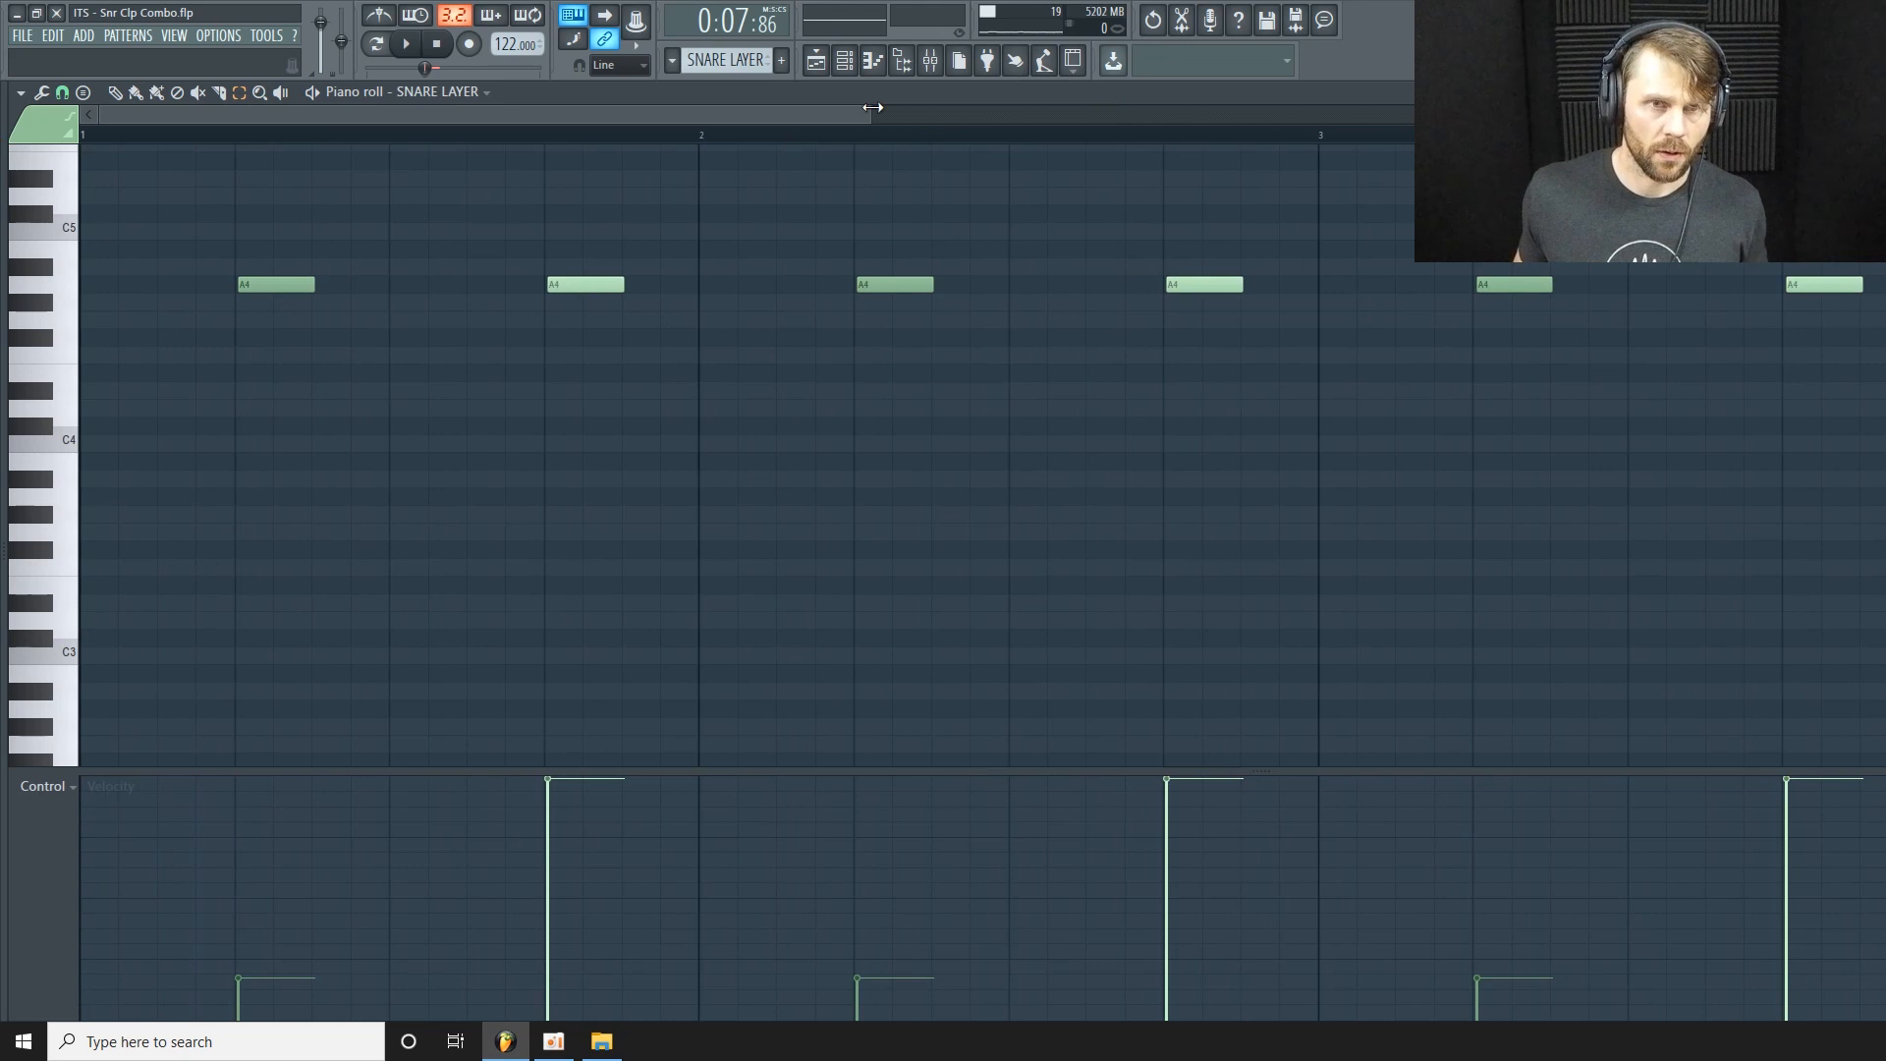
drag(868, 115, 1395, 116)
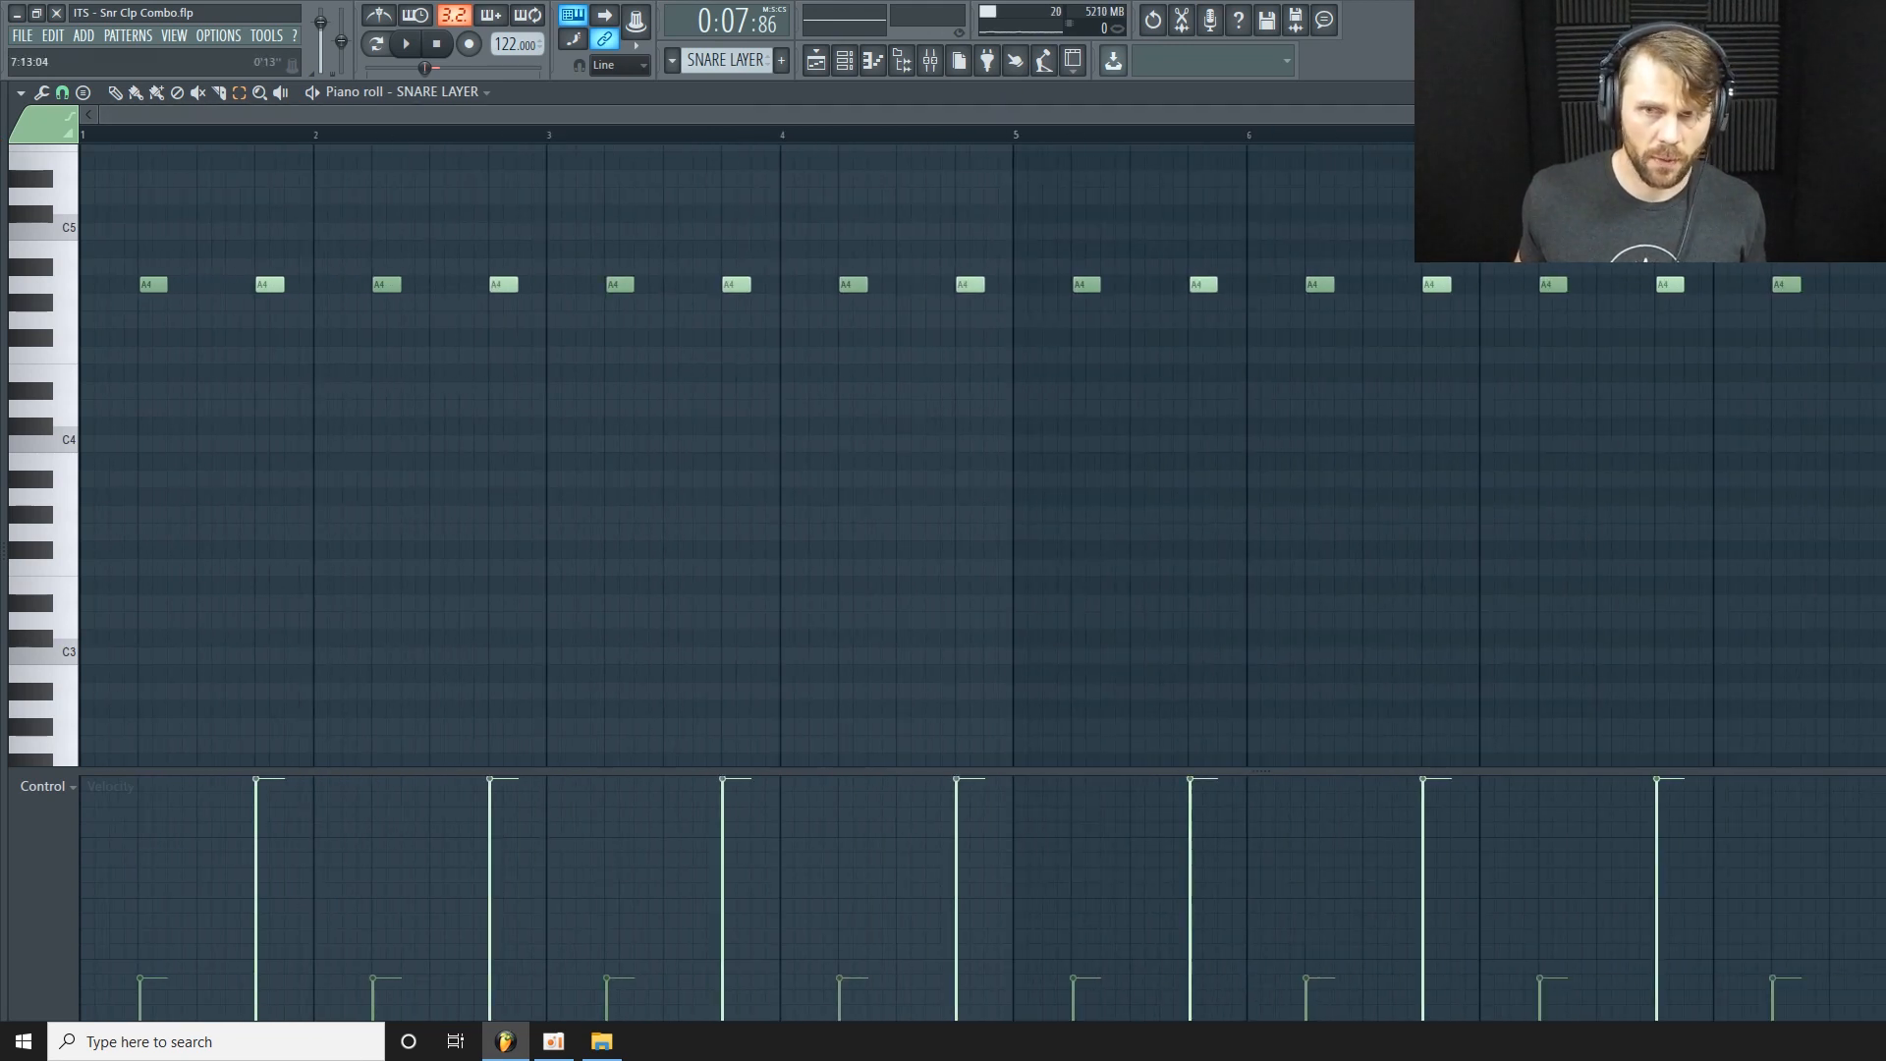
drag(1620, 116, 1768, 116)
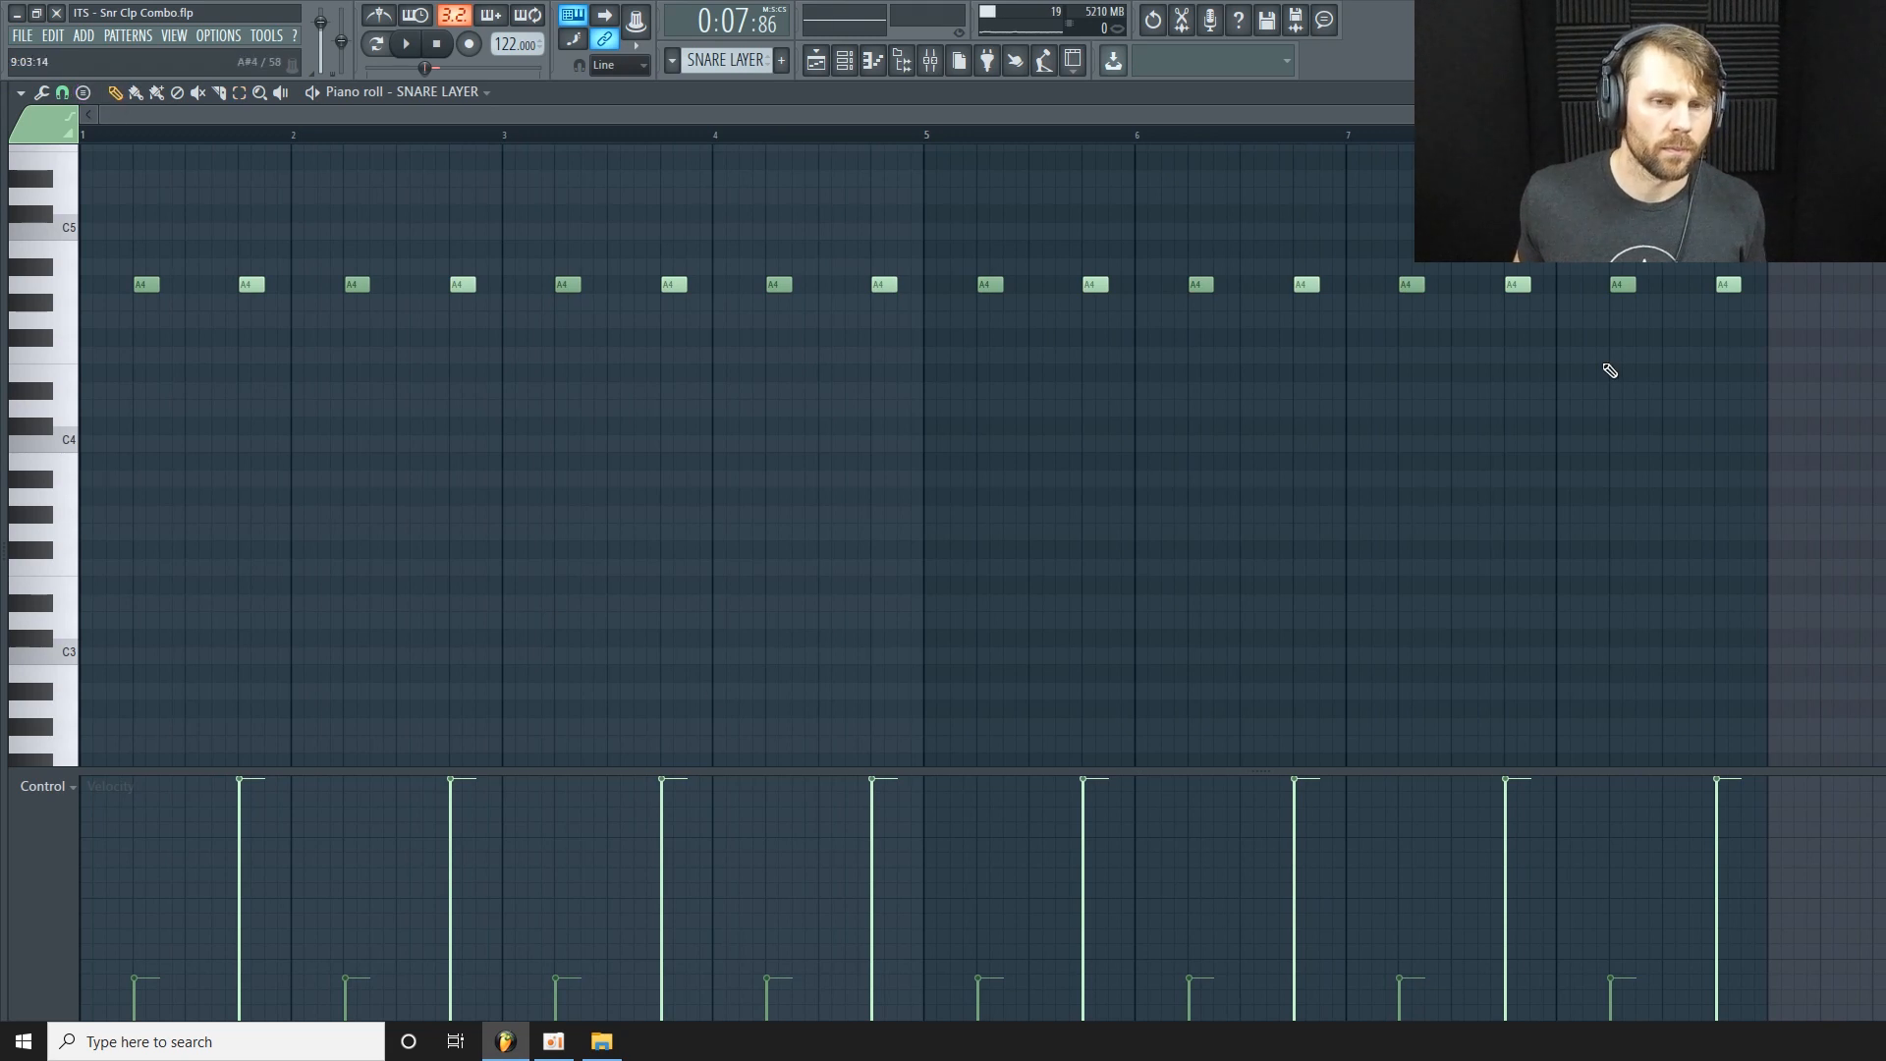
Enlarge the velocity lane and give the snare notes in bars 1 to 3 varied velocities.
drag(1210, 765, 1178, 539)
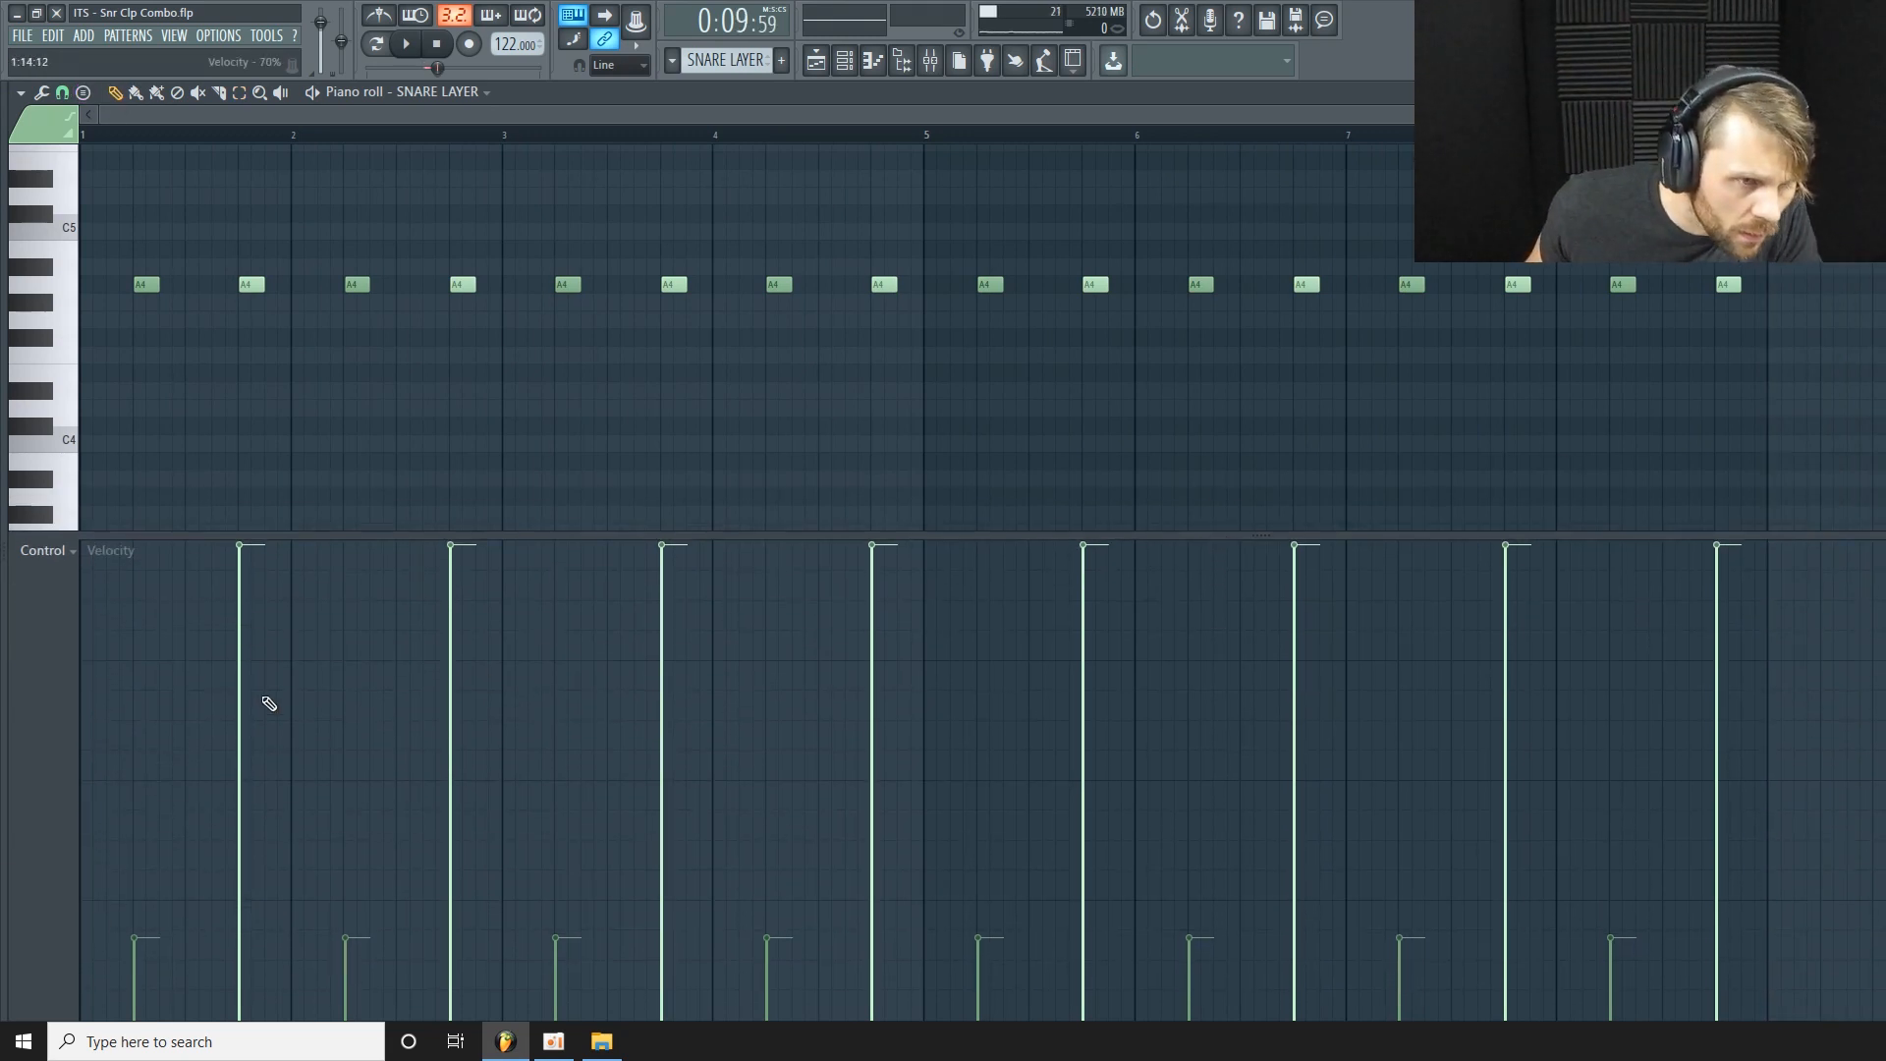
drag(295, 536, 295, 574)
drag(137, 980, 137, 835)
drag(367, 960, 258, 638)
drag(447, 641, 434, 794)
drag(536, 940, 552, 866)
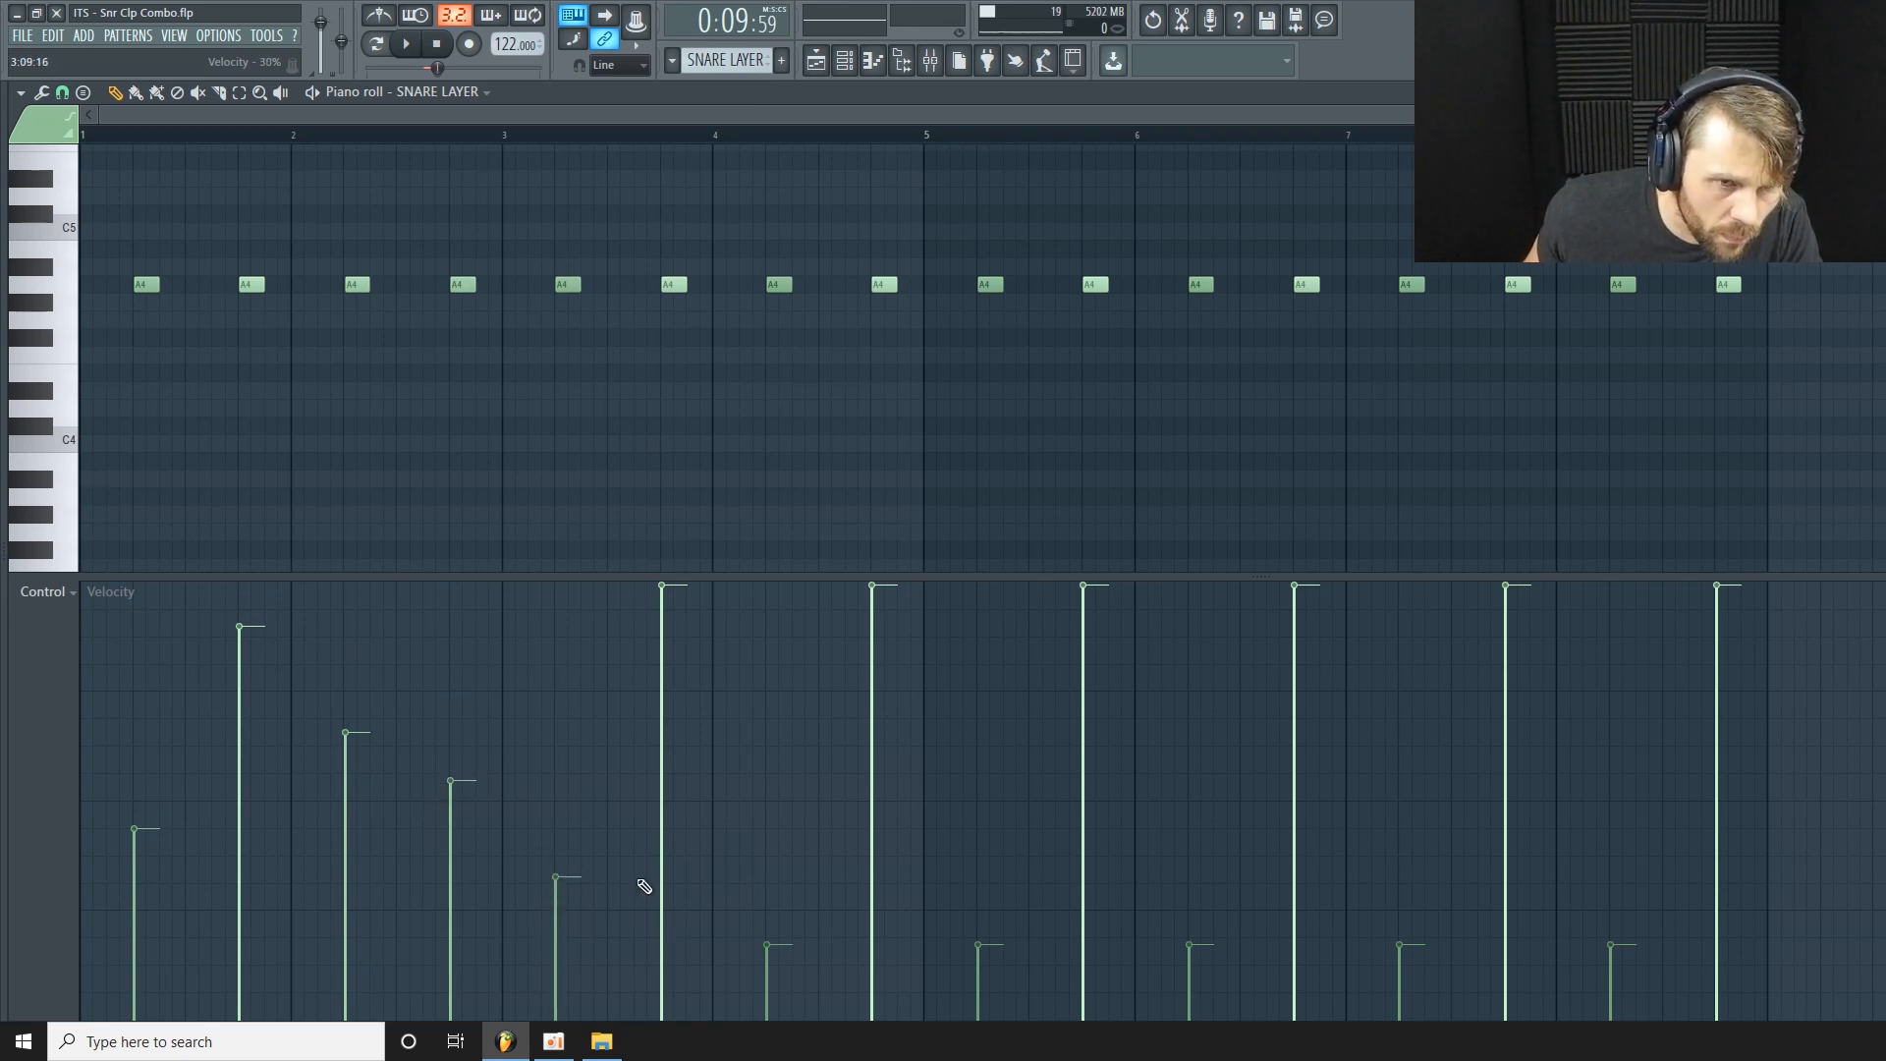
drag(675, 671, 616, 847)
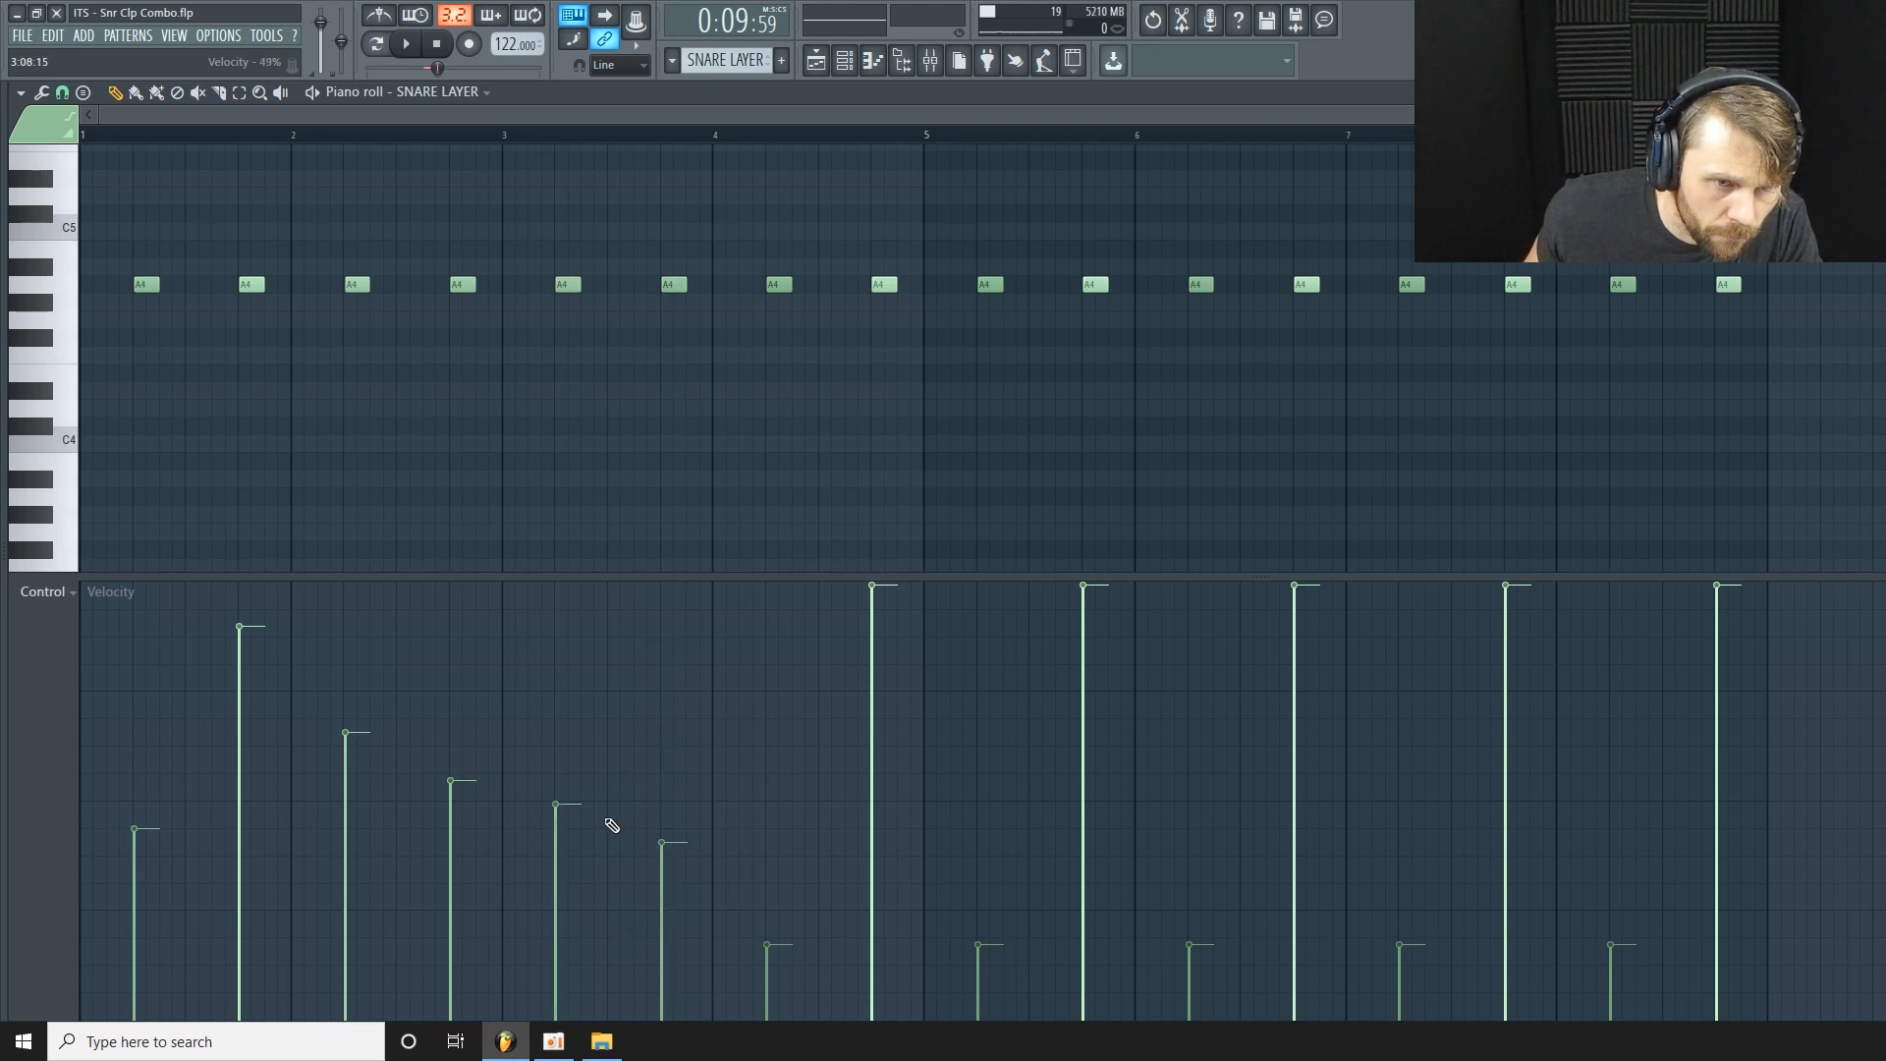
drag(616, 752, 616, 717)
Vary the velocities of the snare notes in bars 4 to 8, with a very soft last hit in bar 4.
mouse_move(752, 932)
mouse_down()
mouse_move(861, 707)
mouse_move(862, 740)
mouse_up()
drag(855, 846, 852, 1009)
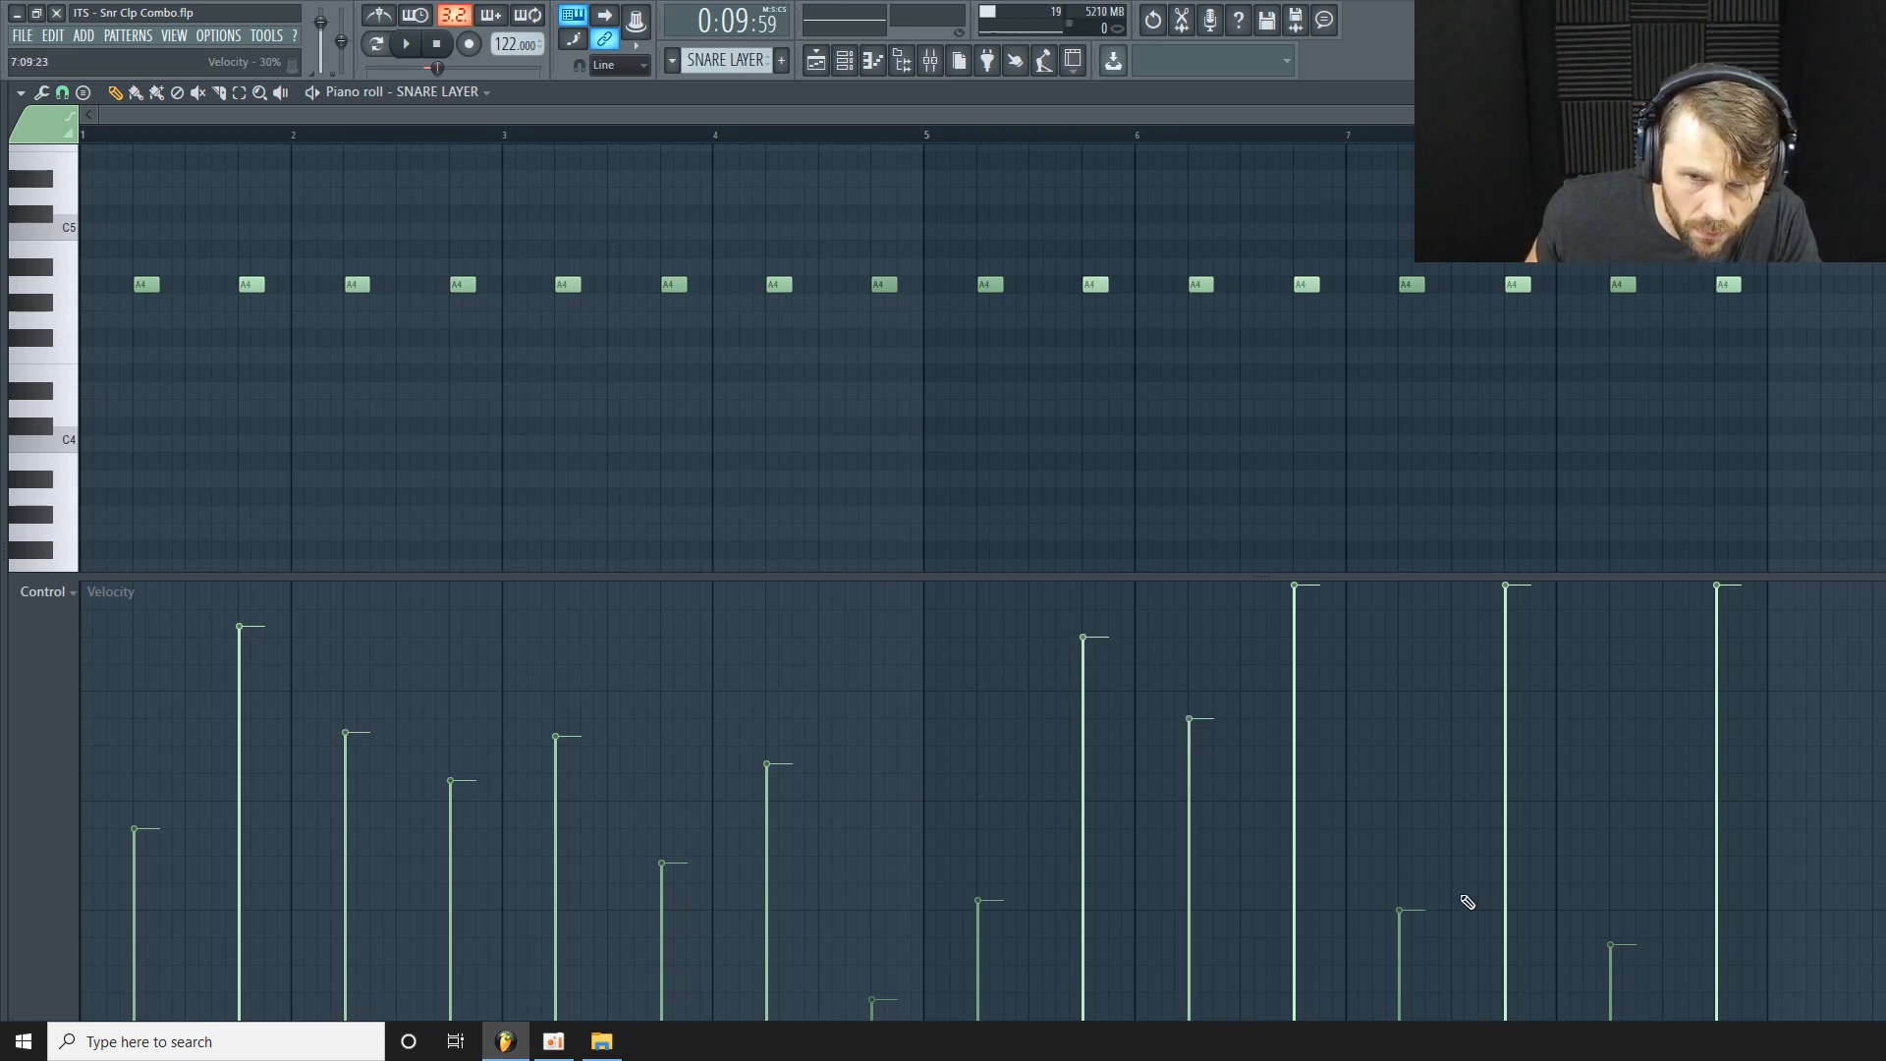
drag(1504, 613, 1494, 770)
drag(1738, 599, 1726, 781)
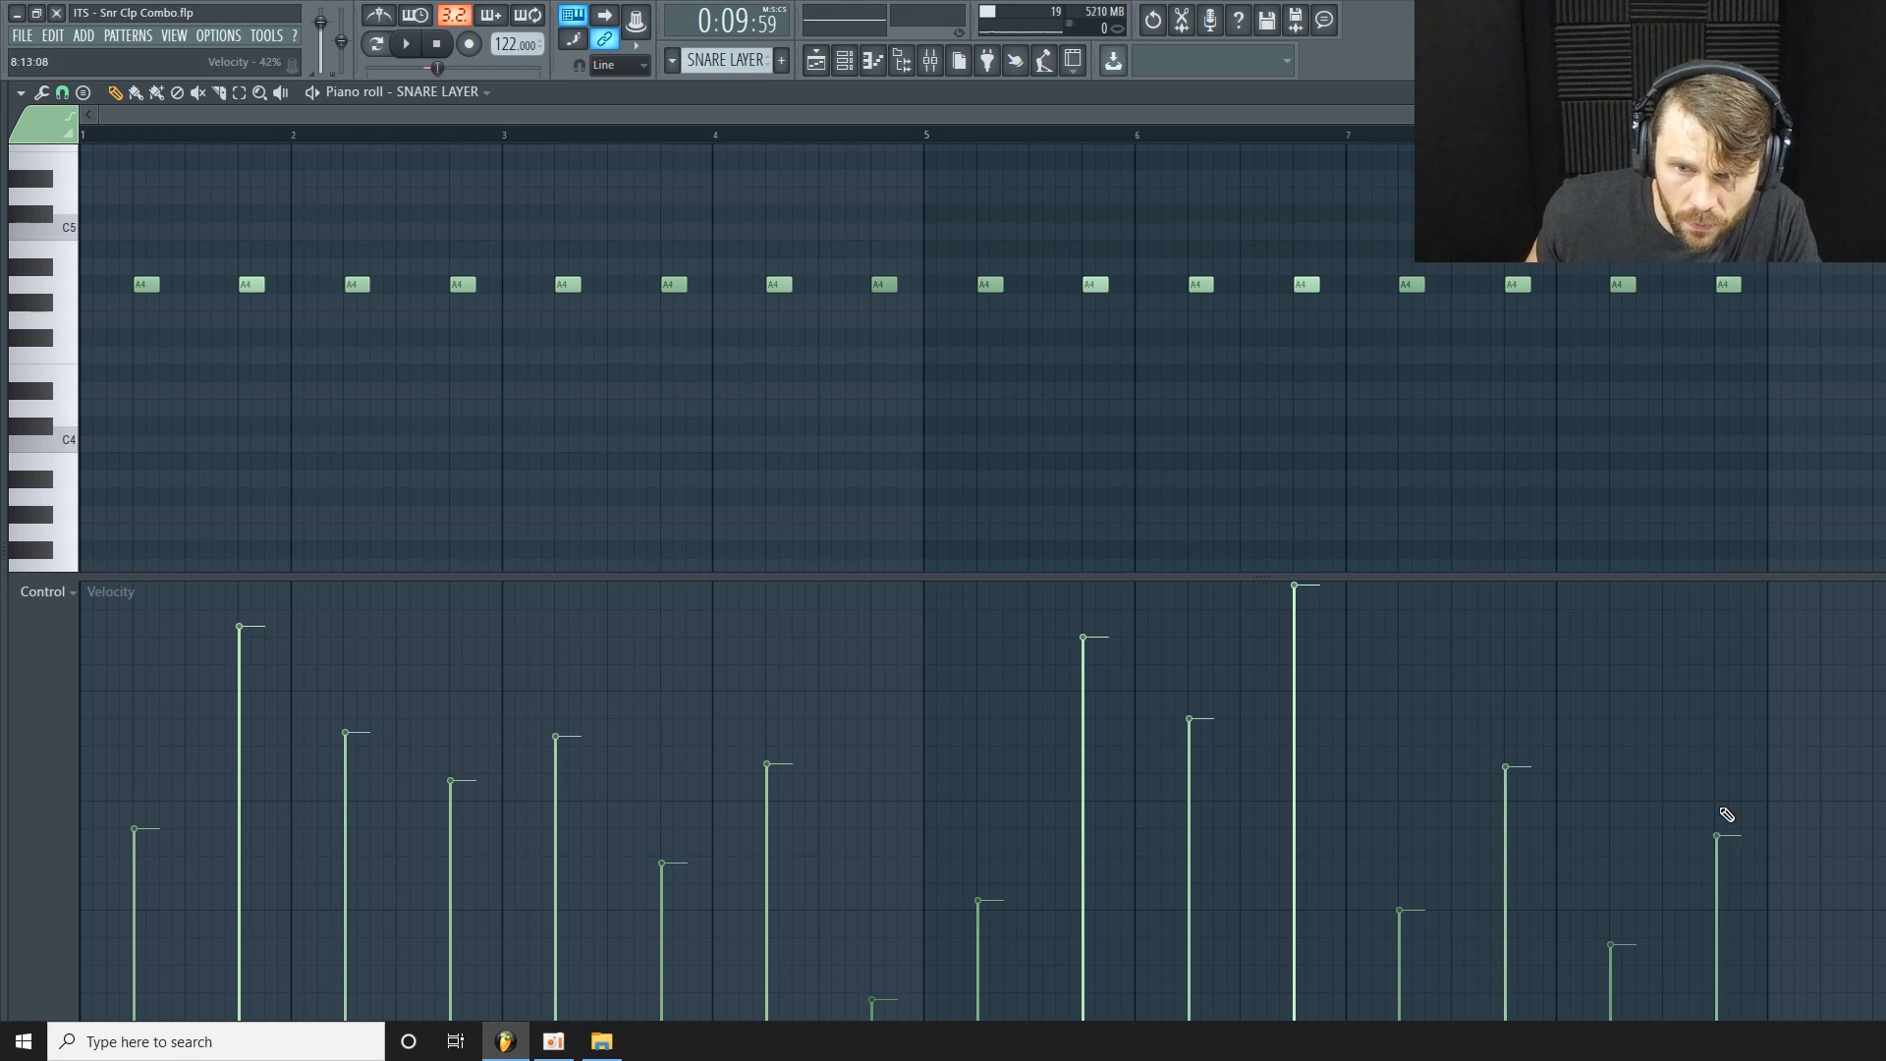
drag(1638, 935, 1635, 714)
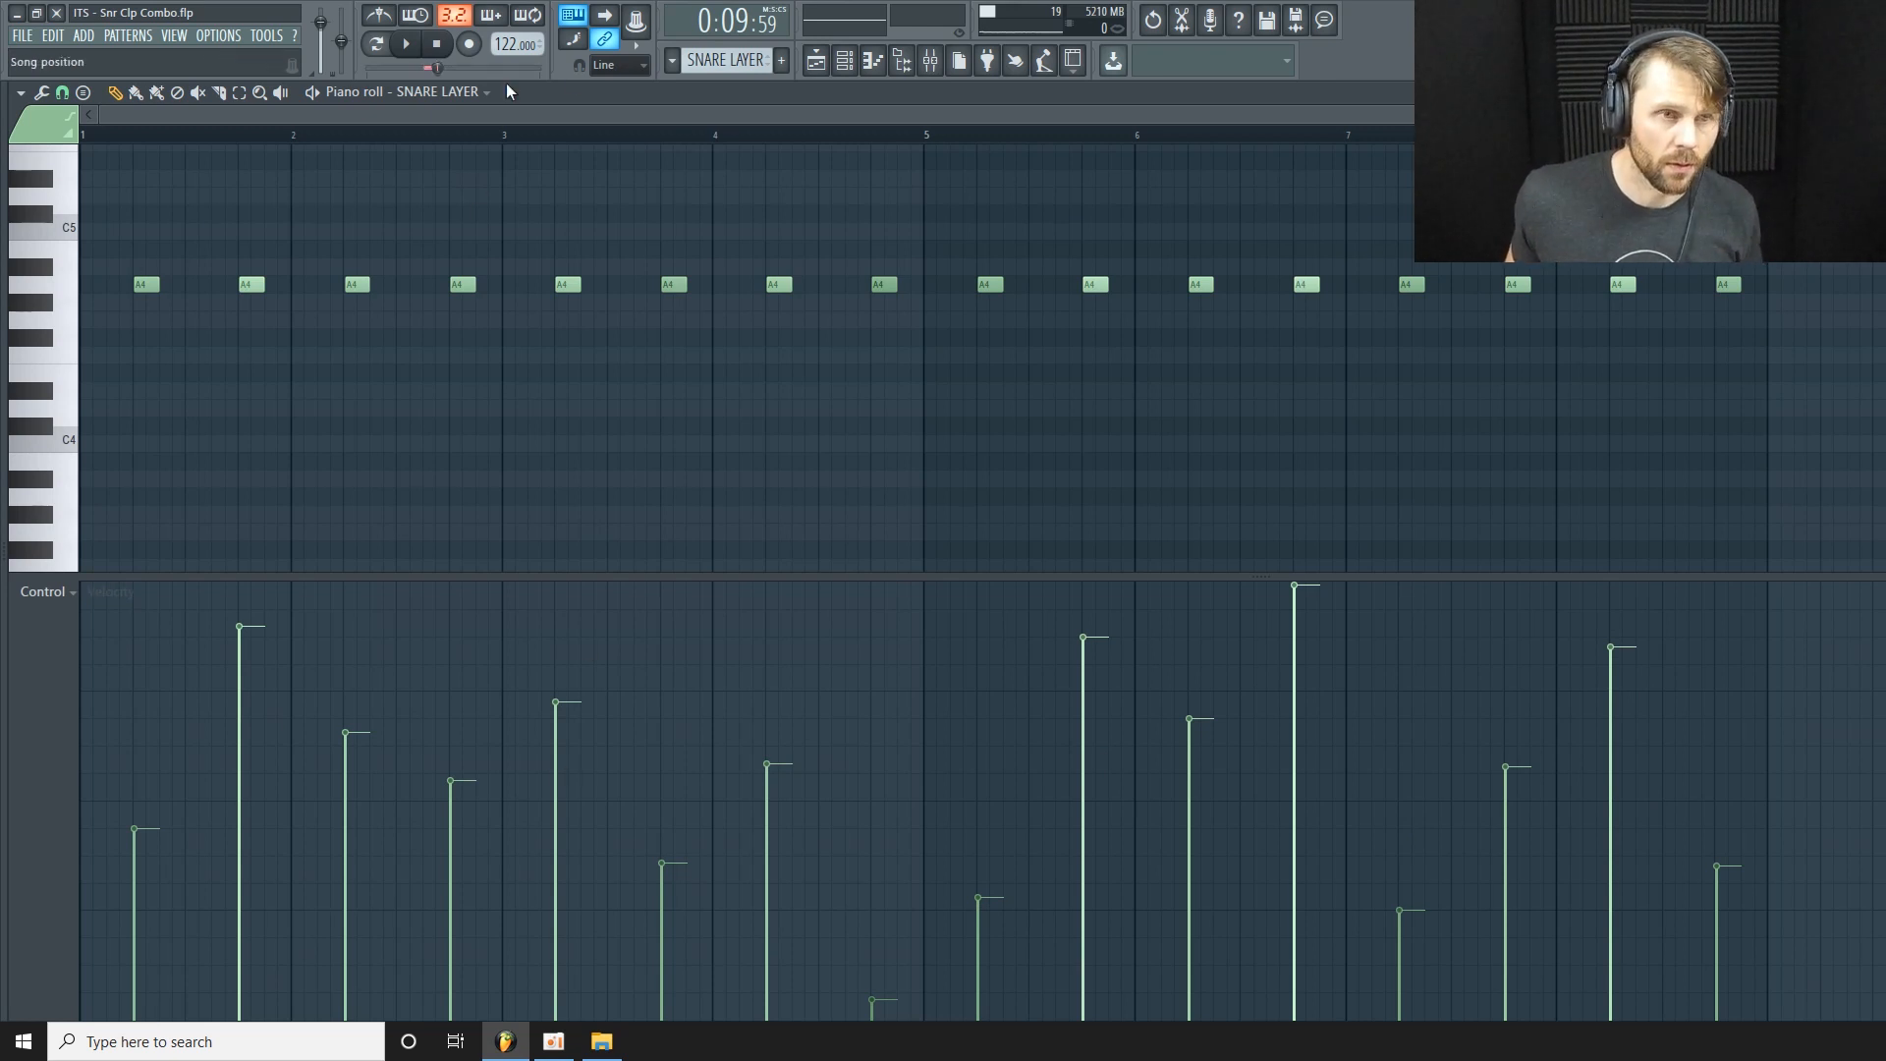
Extend the playlist's time selection to cover bars 5 to 12.
click(815, 61)
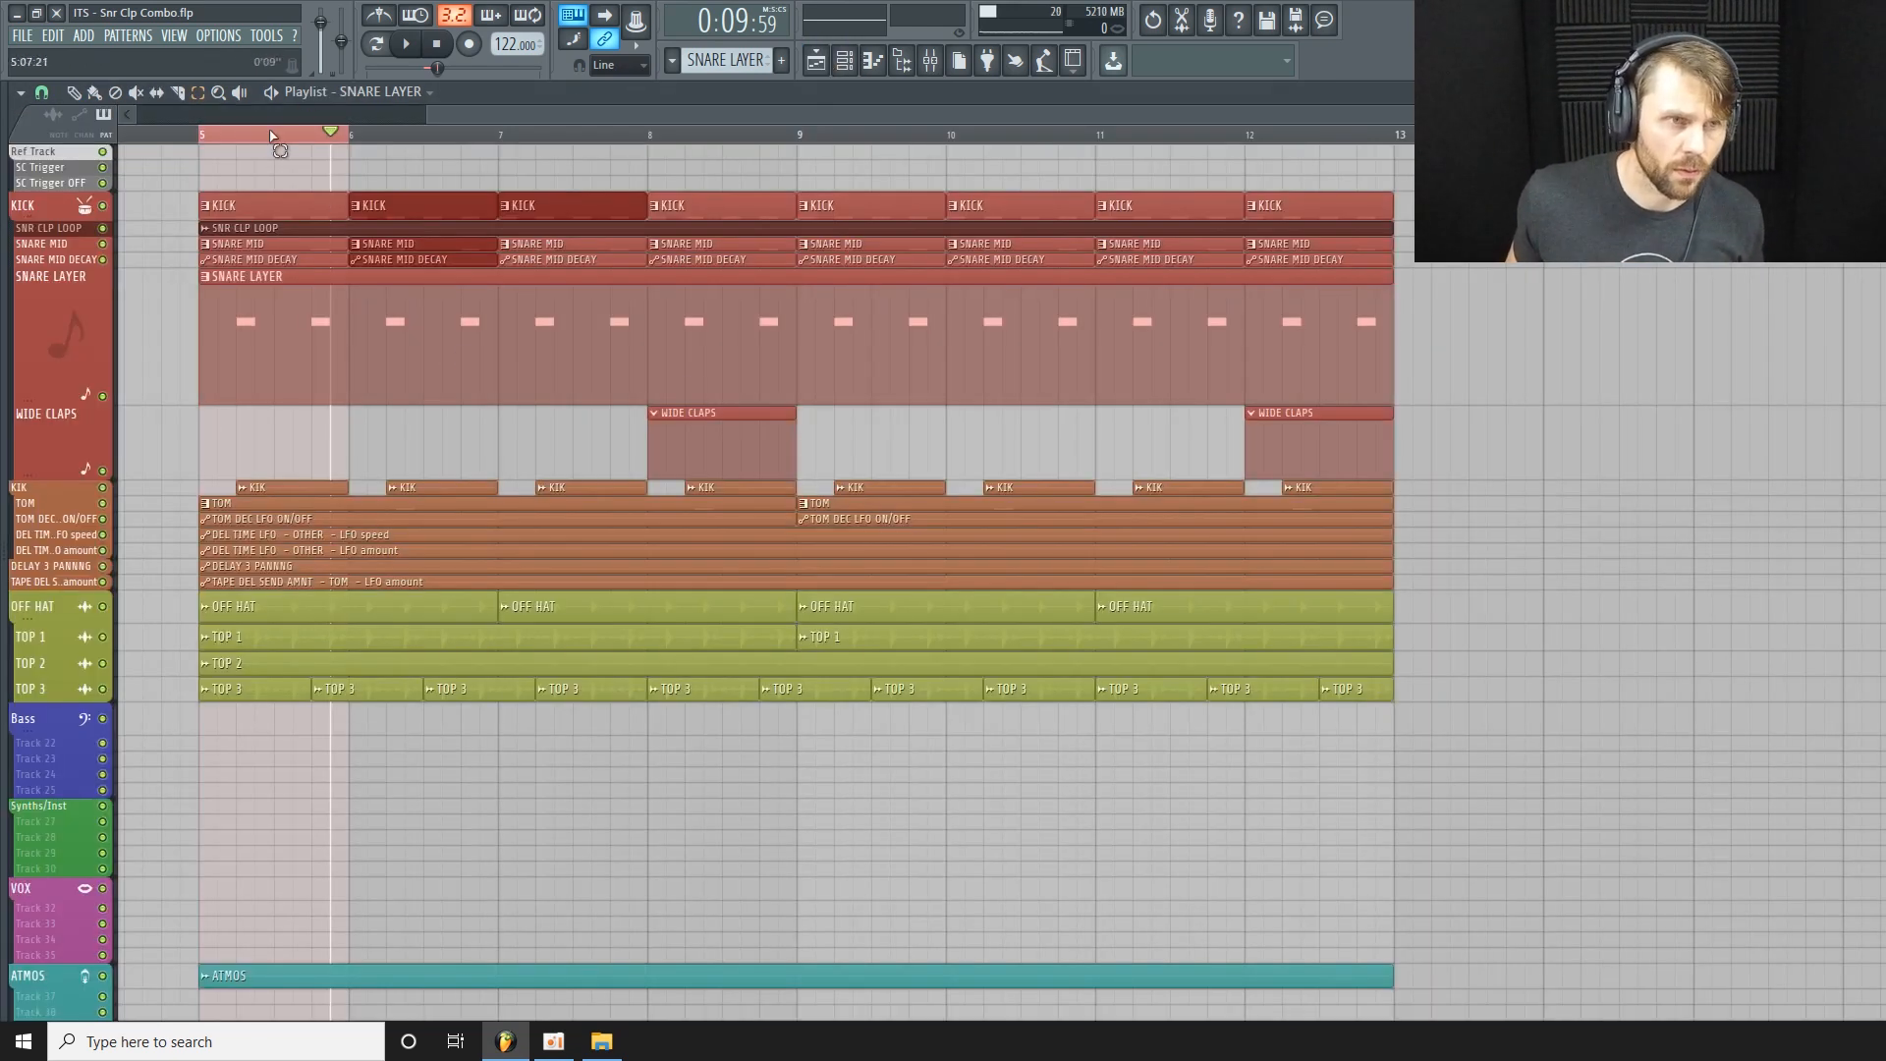
ctrl+click(226, 143)
drag(204, 143, 1488, 329)
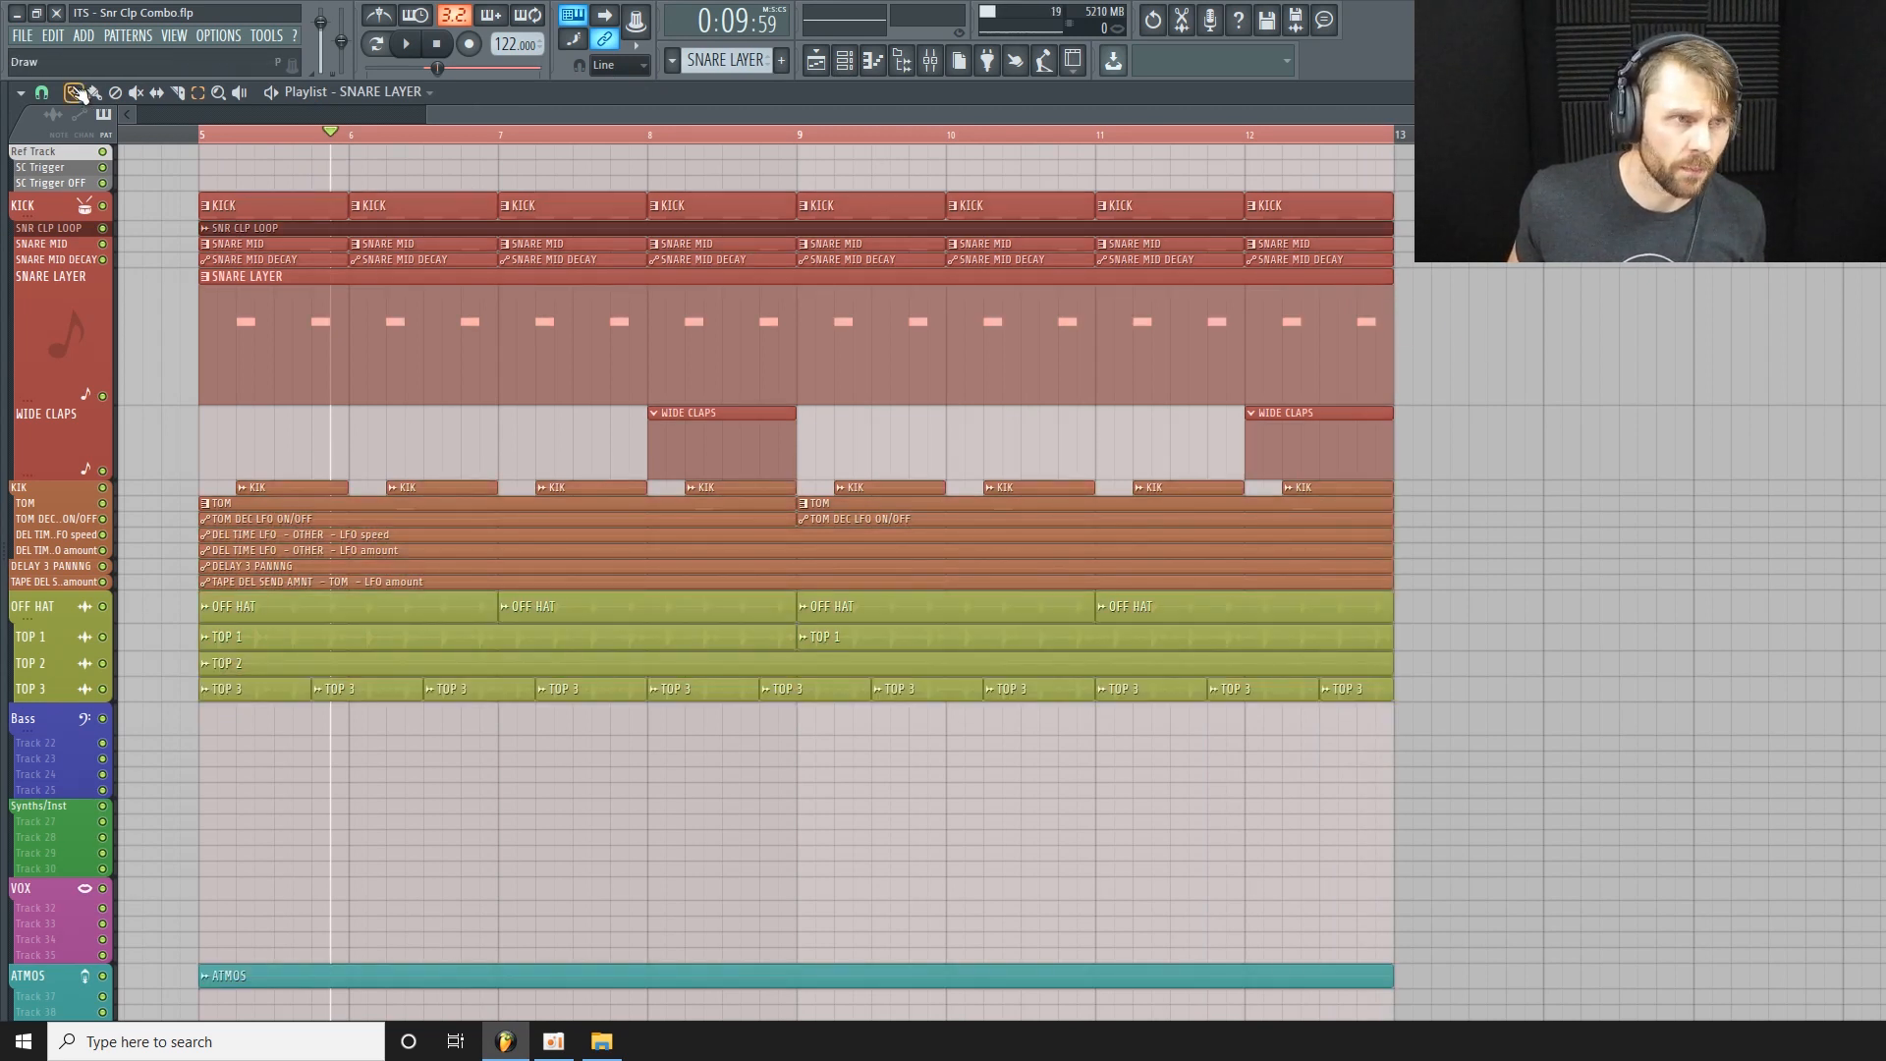
scroll(321, 140, up, 8)
scroll(205, 137, down, 1)
Check the SNR LAYER mixer track and reopen the SNARE LAYER channel's piano roll.
click(930, 61)
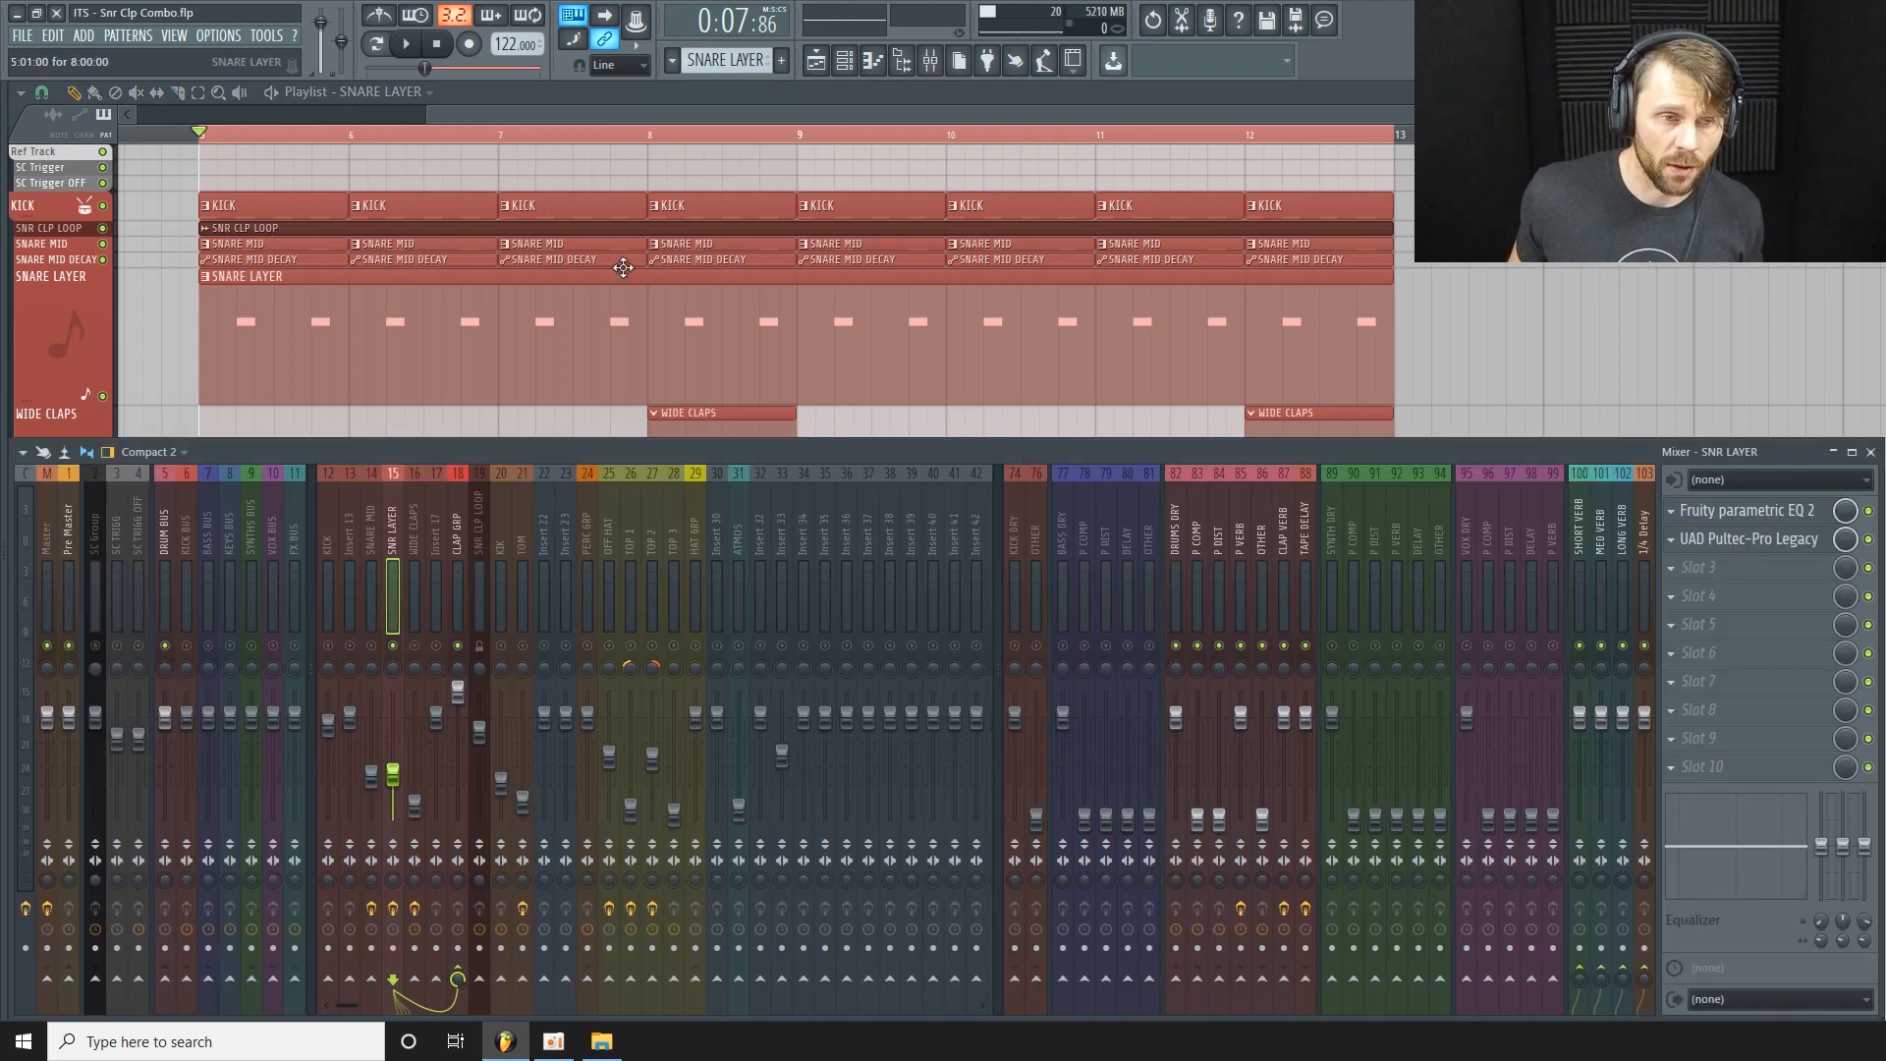
click(873, 51)
right_click(639, 782)
click(727, 780)
right_click(646, 784)
click(766, 776)
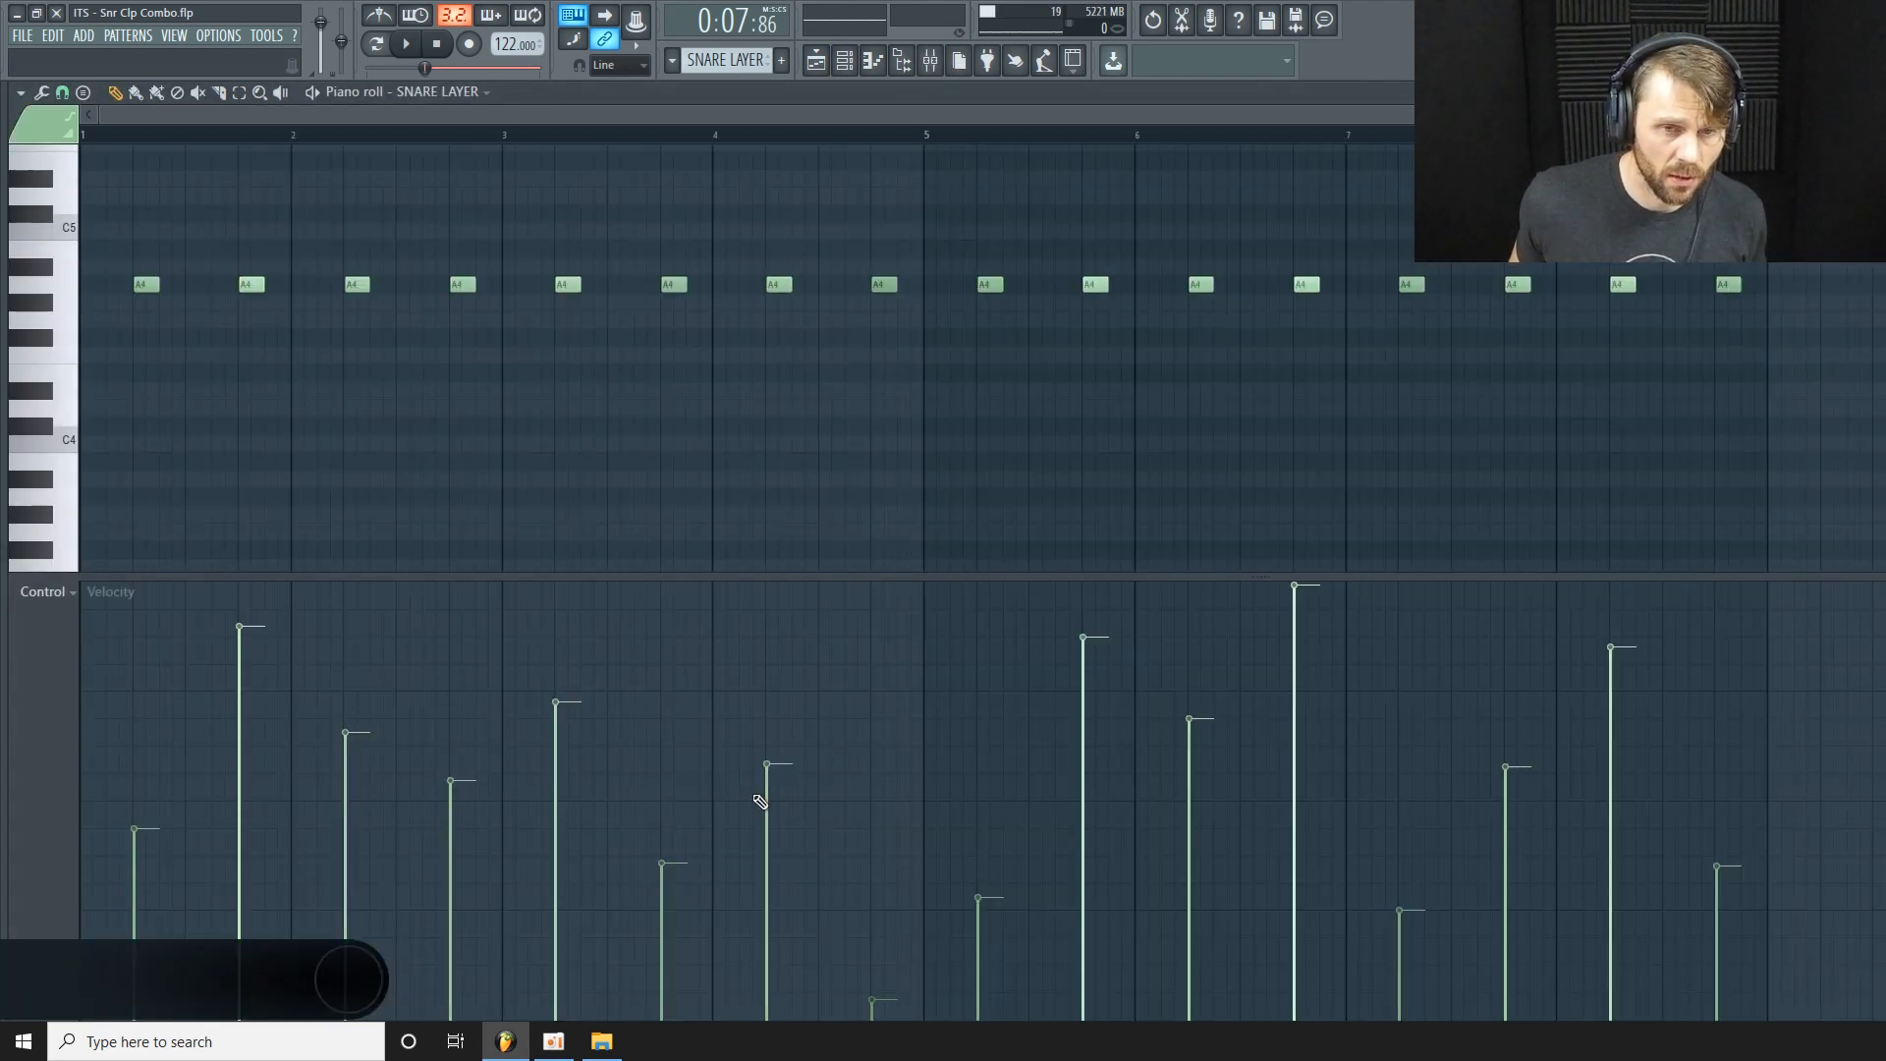
Show note pan in an enlarged control lane and pan most of the snare notes slightly off centre in varying directions.
click(73, 593)
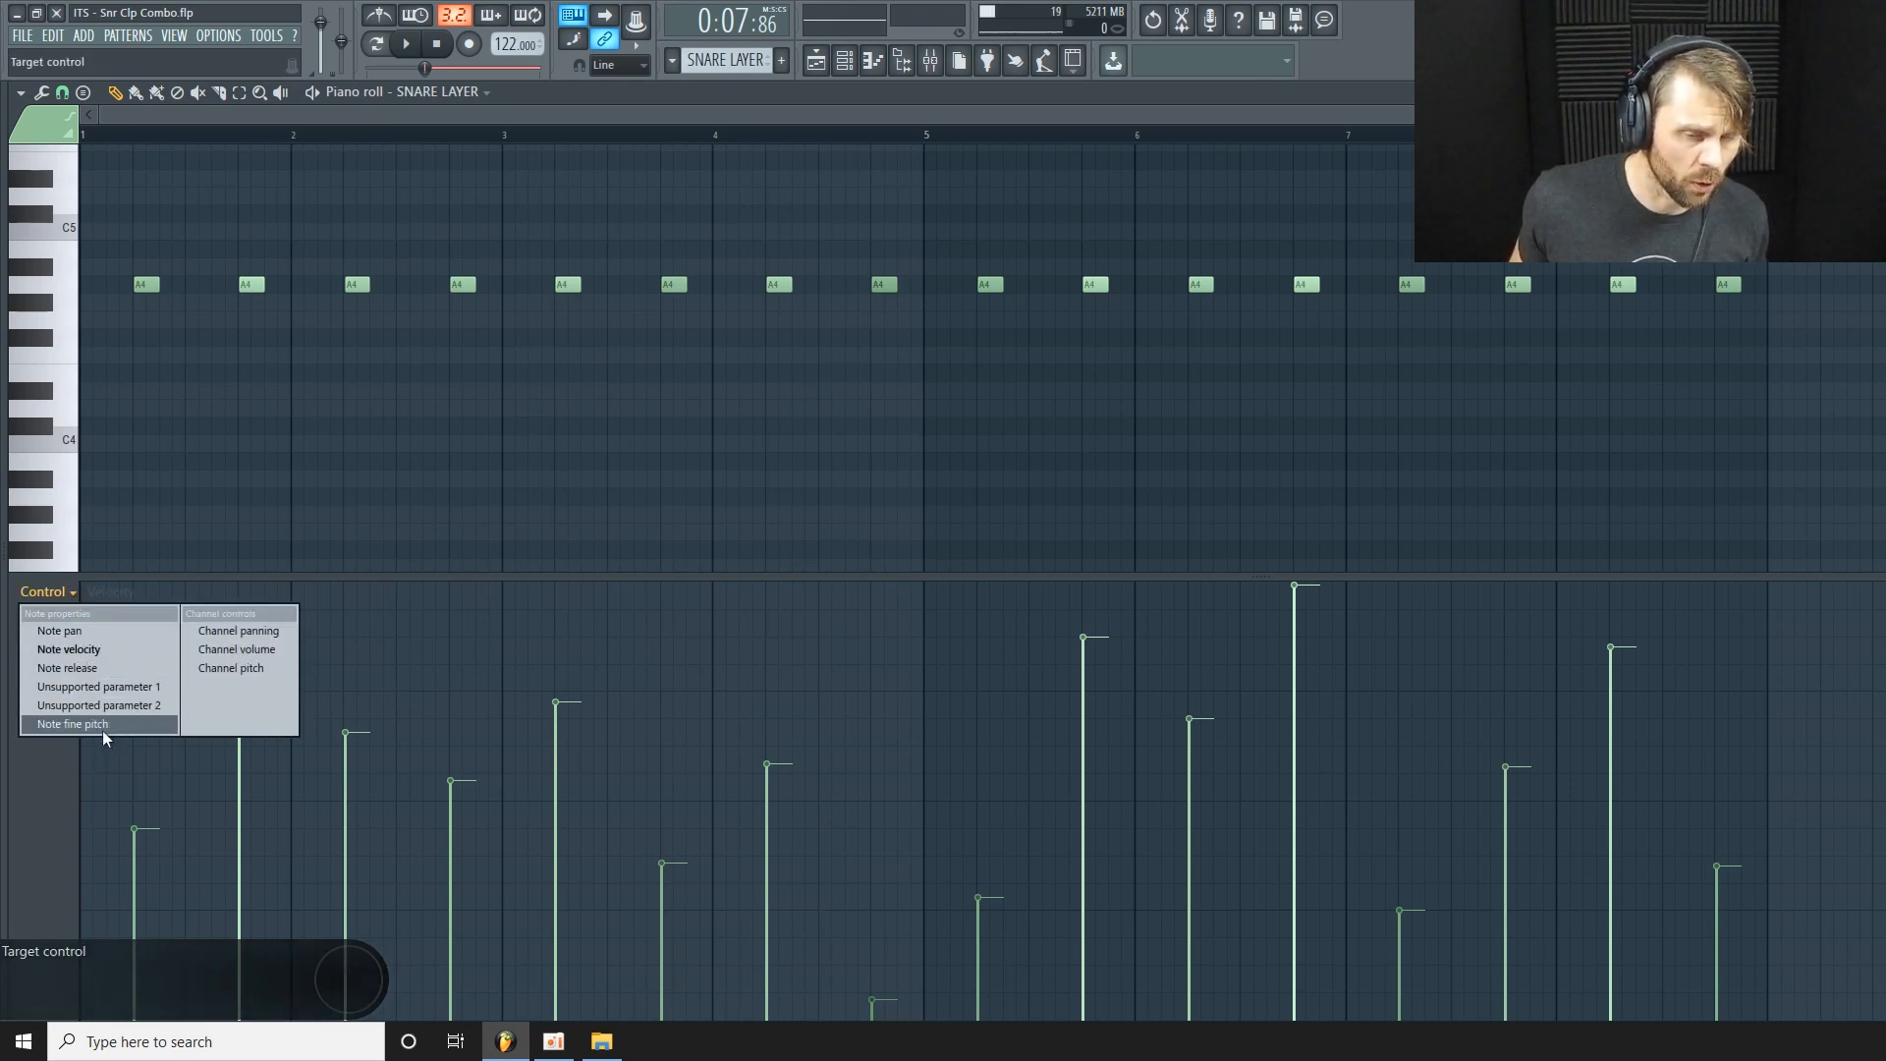
click(85, 632)
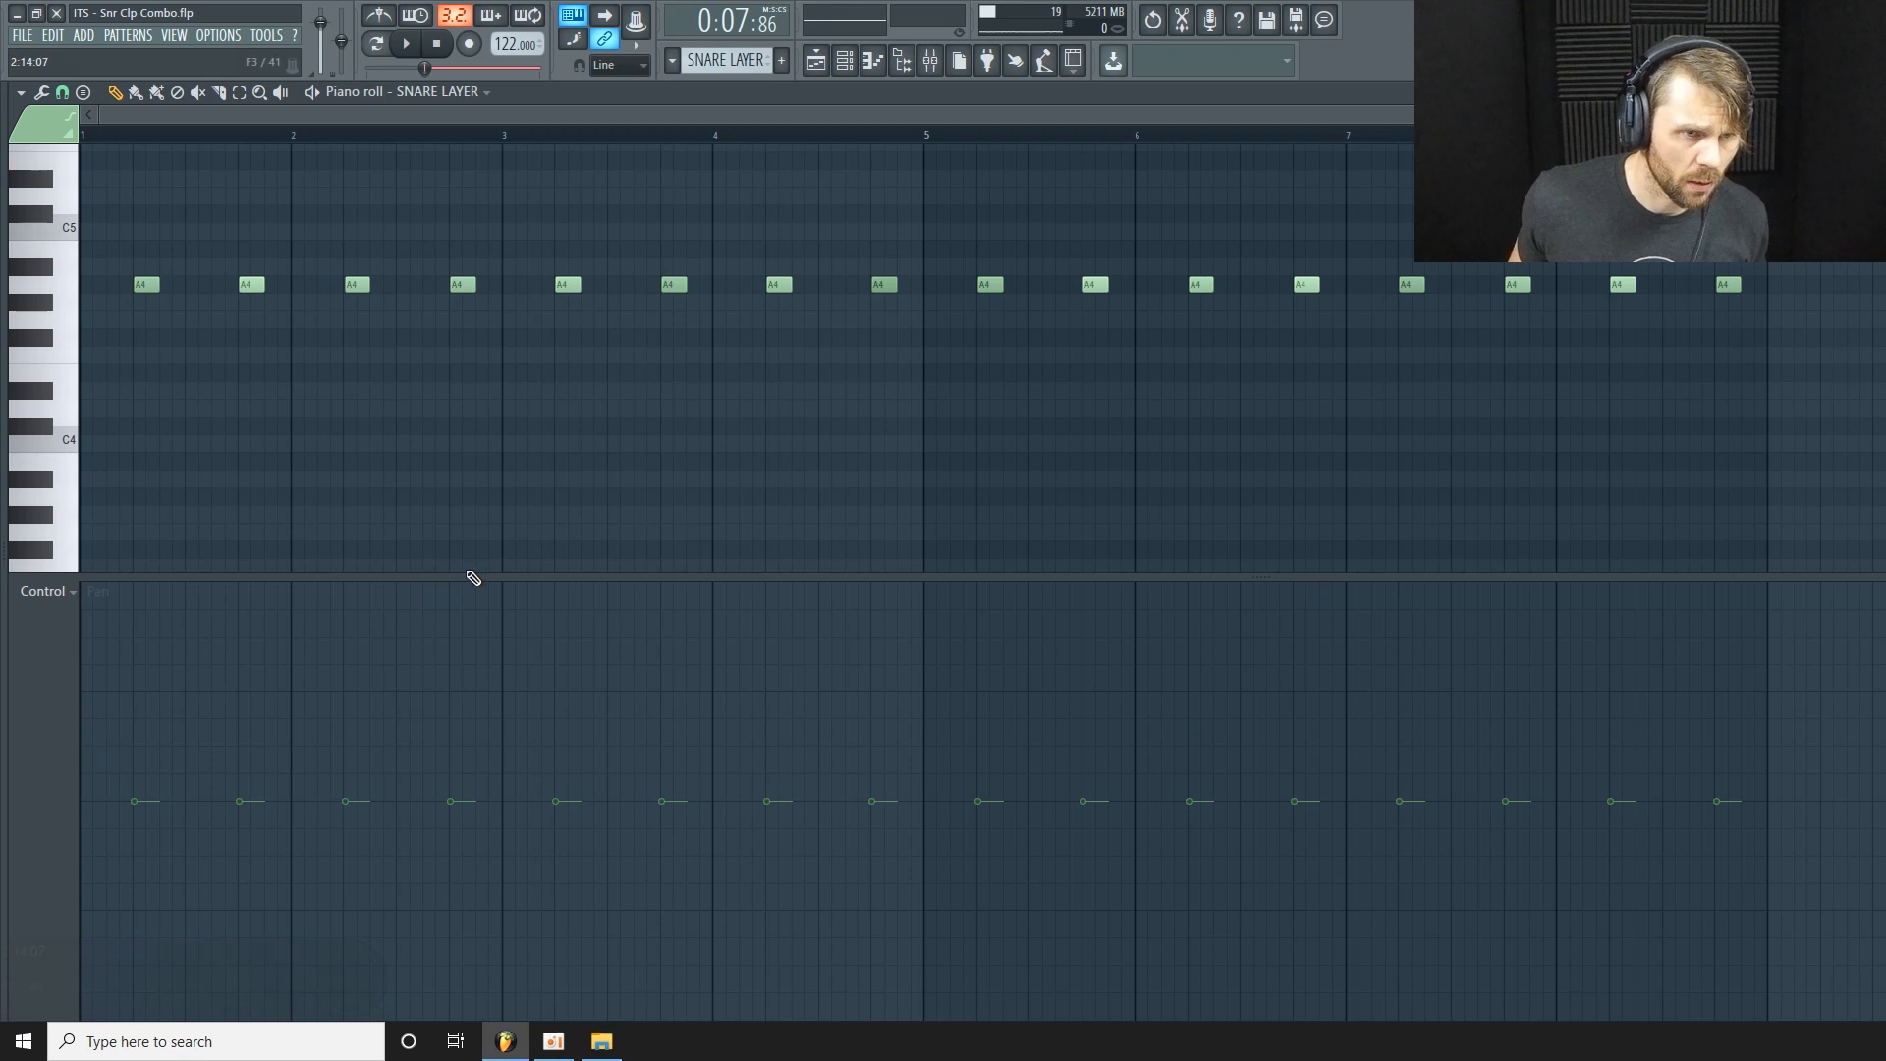
drag(455, 572, 464, 467)
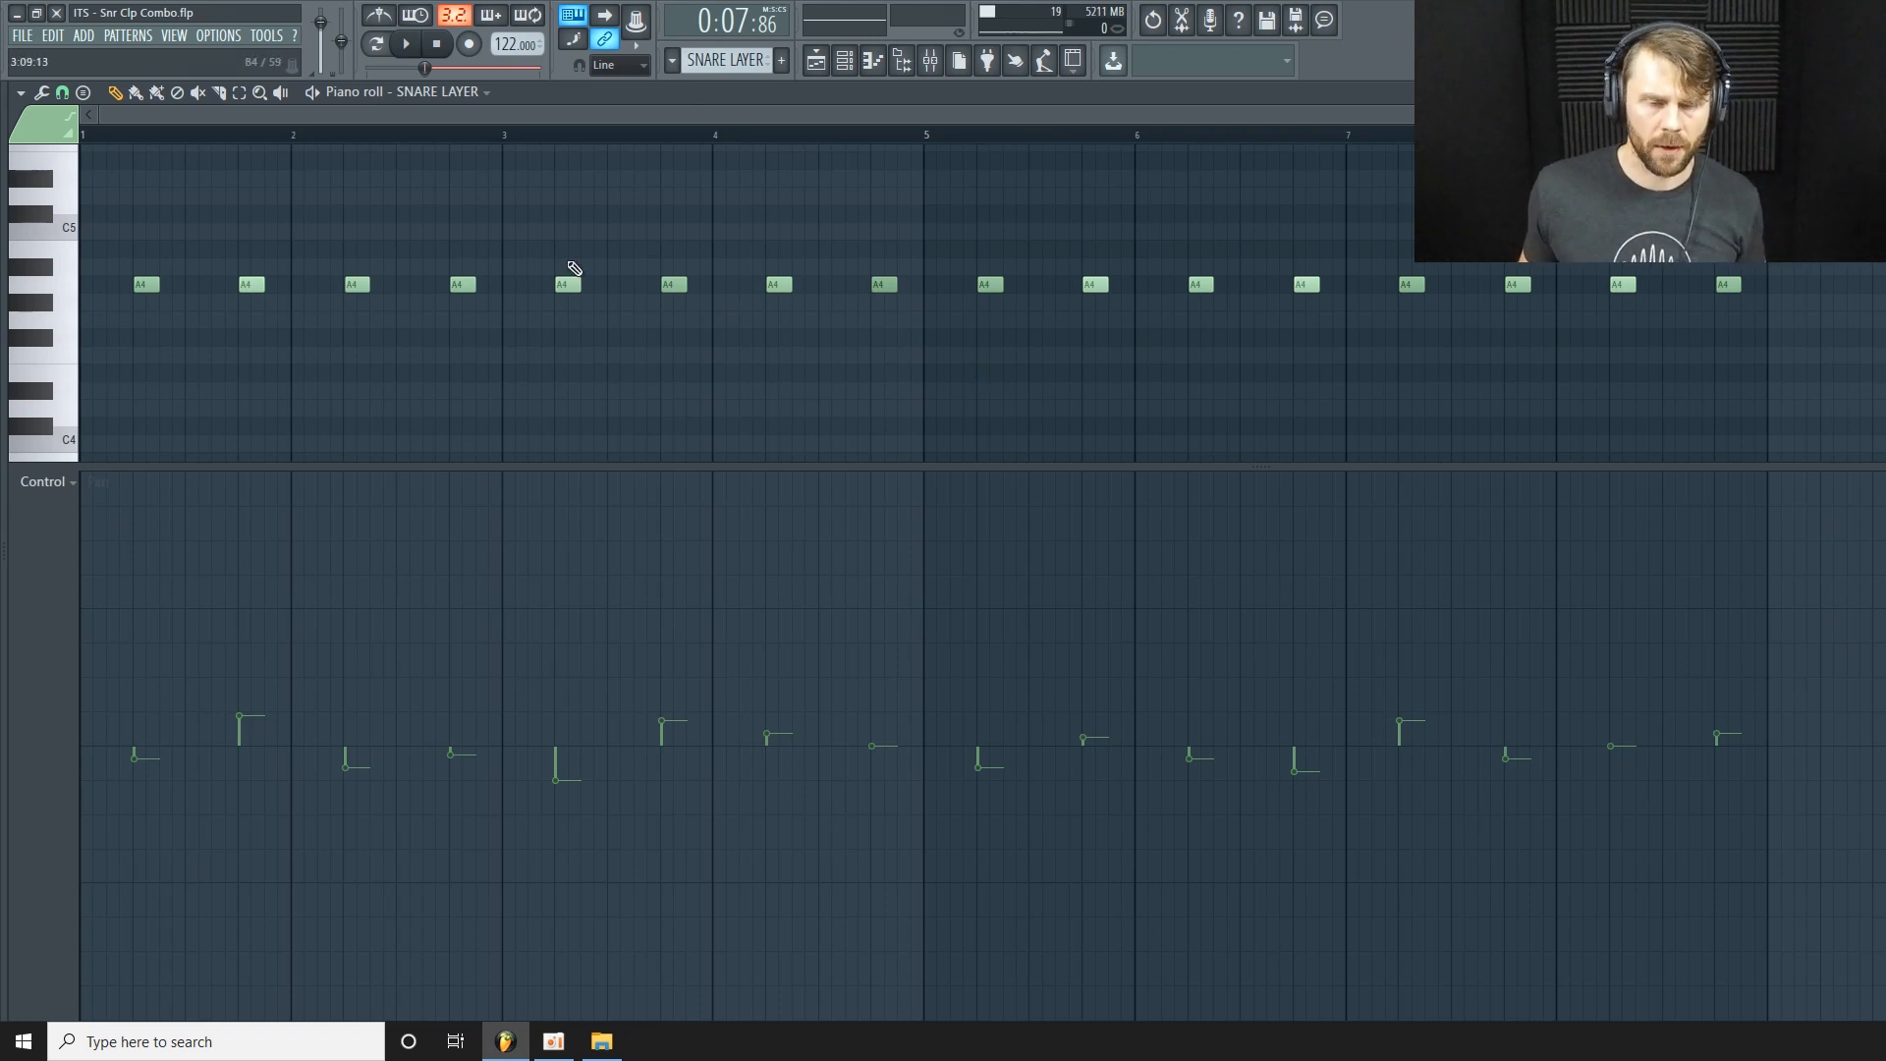
Show note velocity again, and solo the SNARE LAYER track in the playlist to play the full pattern.
click(74, 484)
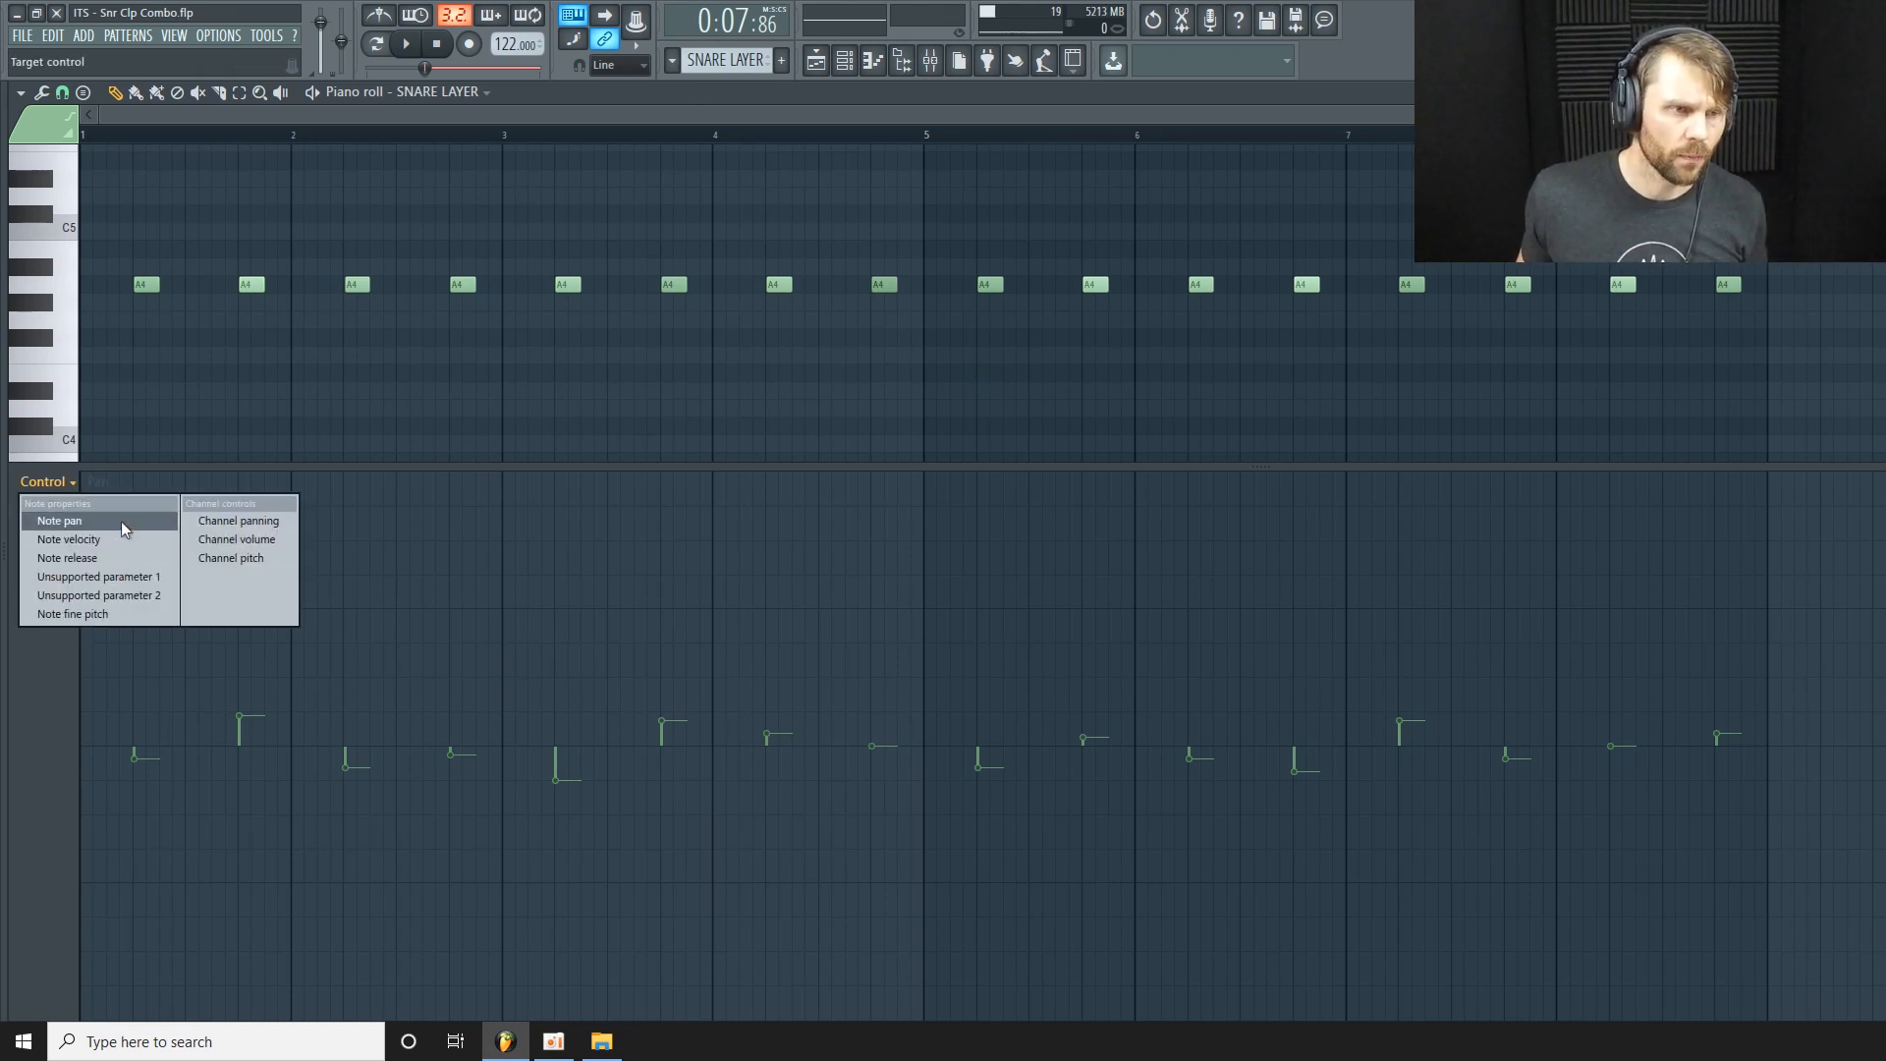
click(102, 539)
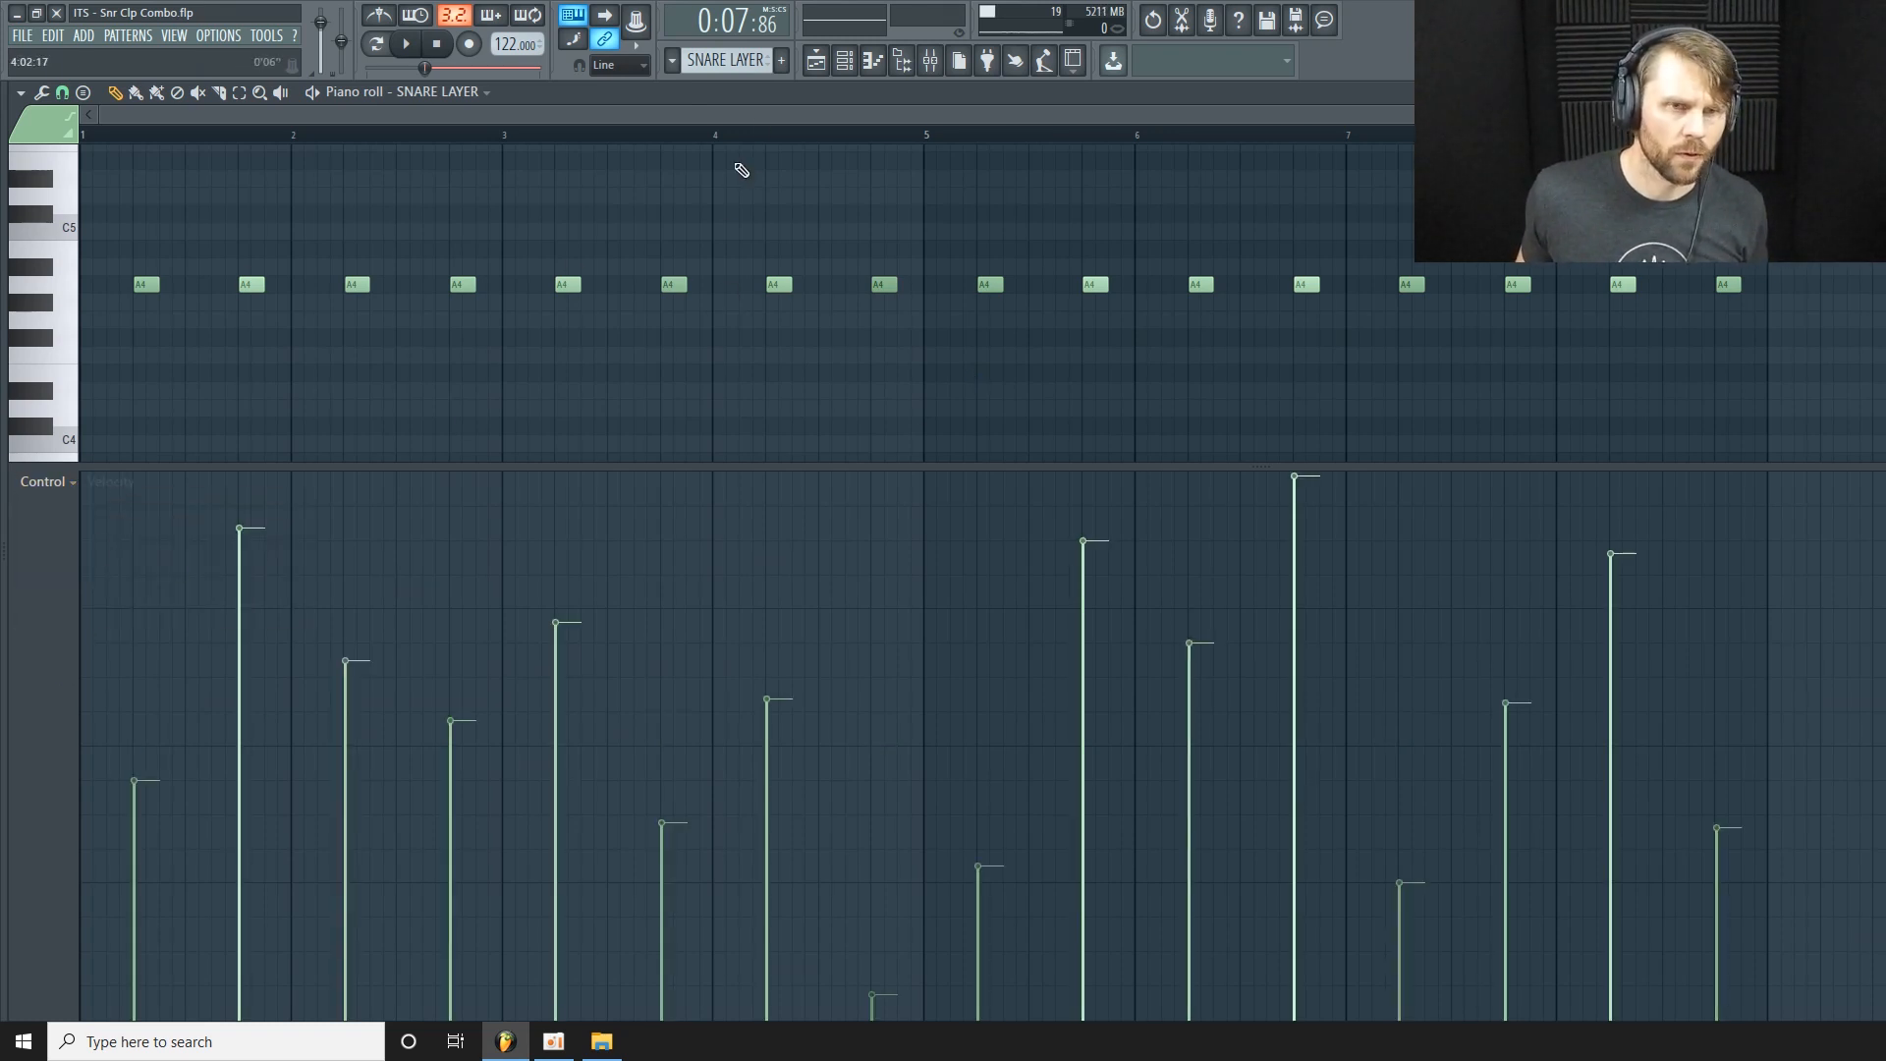
click(852, 71)
click(817, 63)
right_click(103, 396)
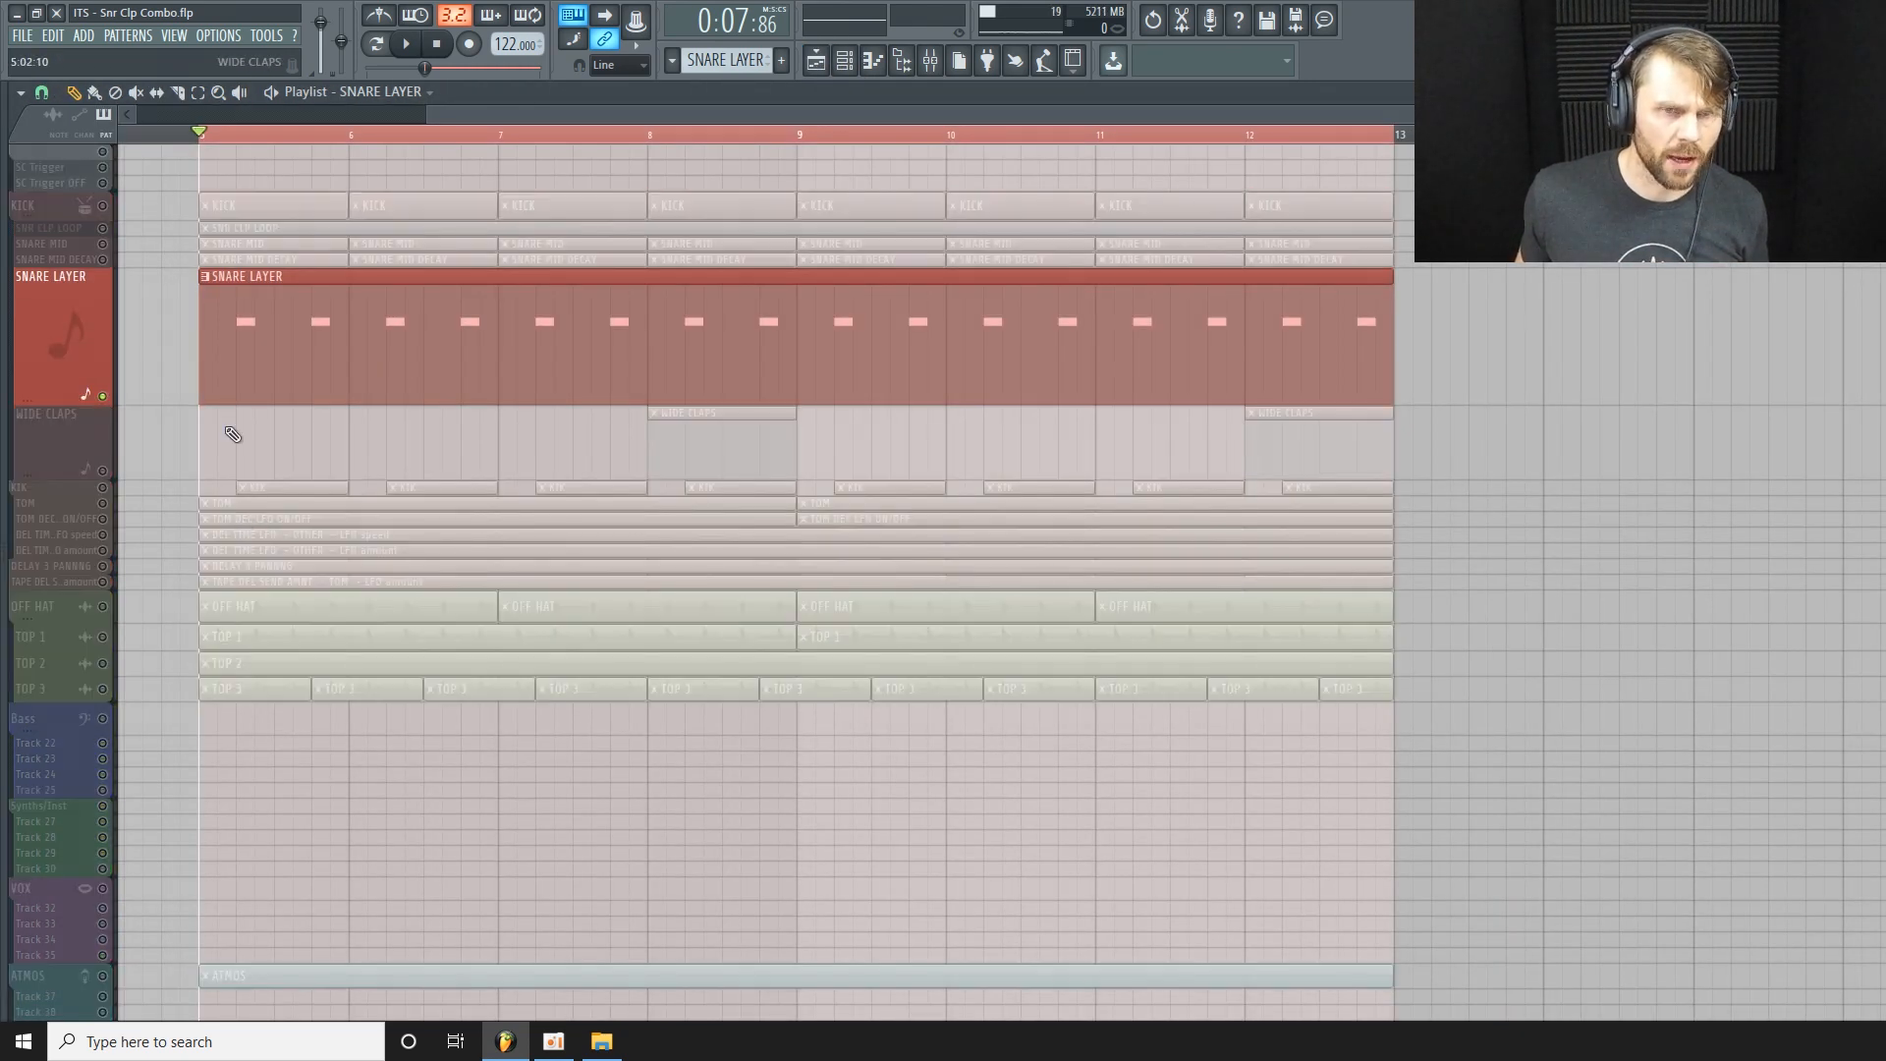
drag(55, 407, 60, 423)
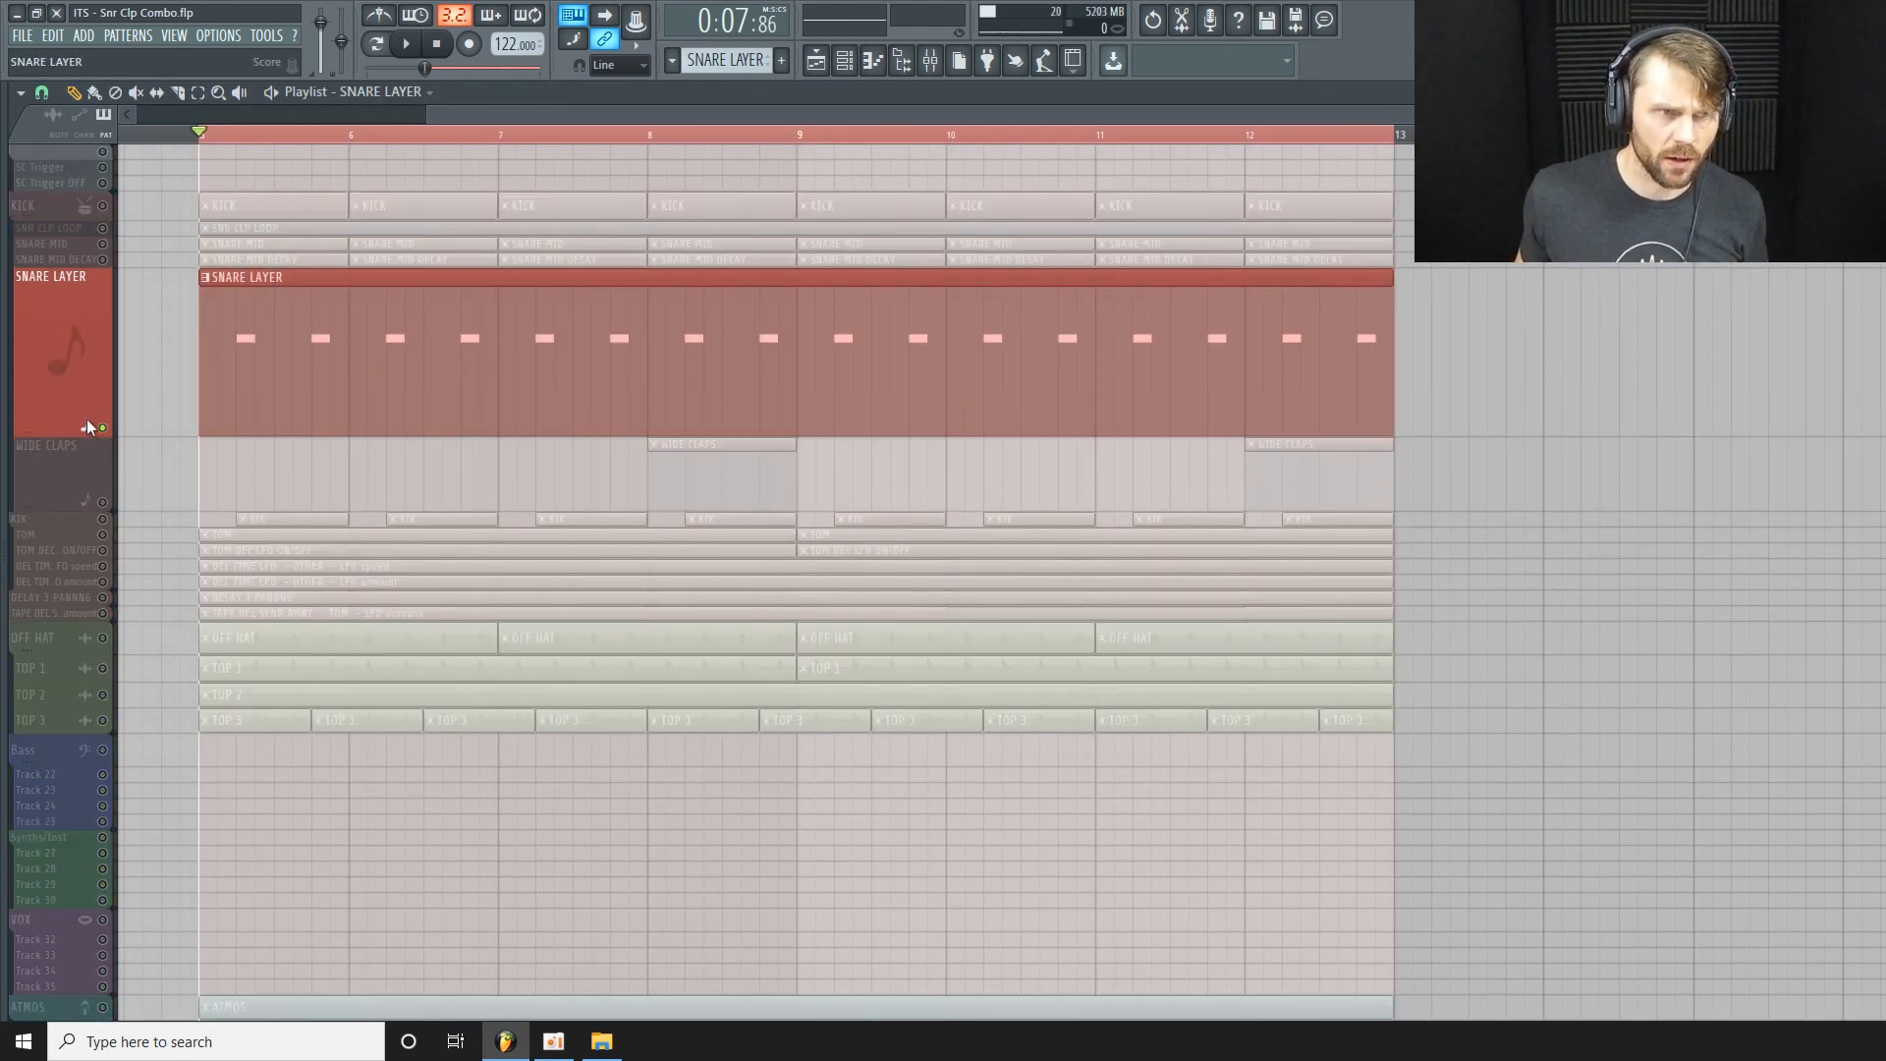
key(space)
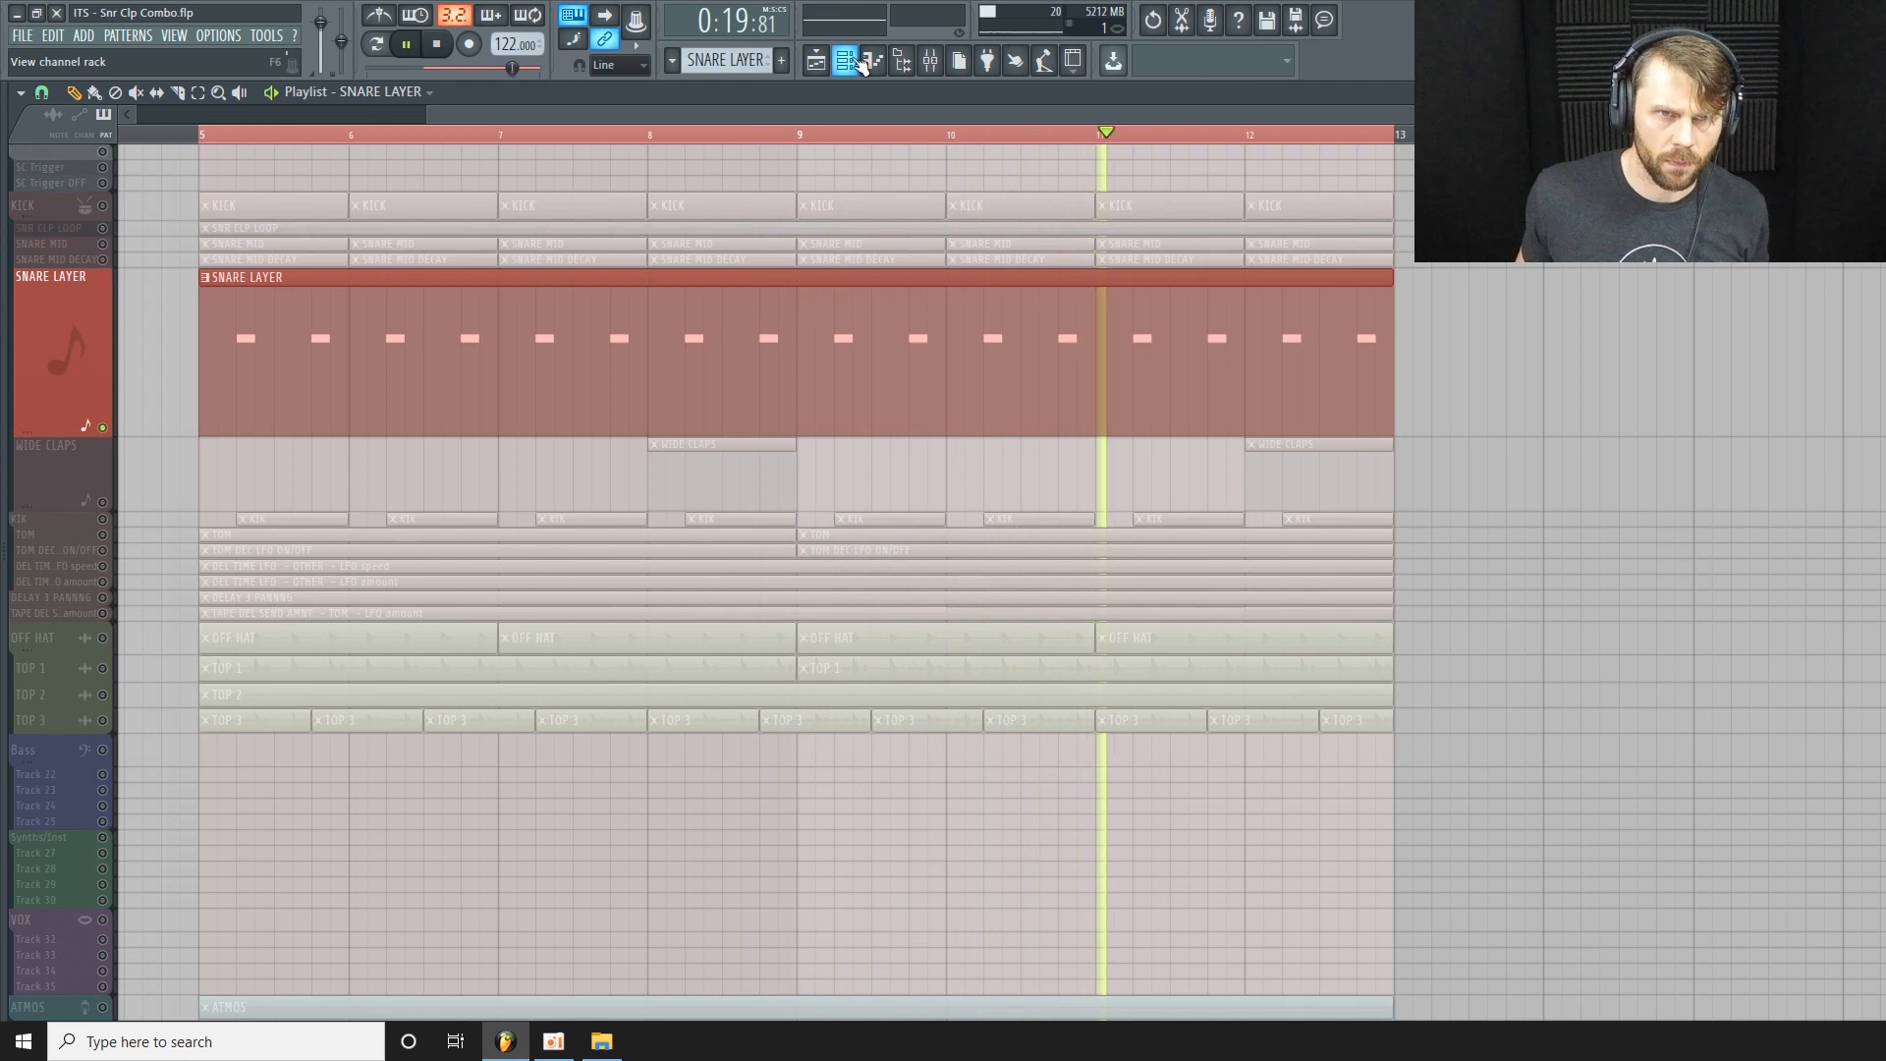
During playback, raise bar 4's soft last snare slightly and lower the velocities of bar 5's last, bar 6's first and bar 7's last notes.
key(F6)
right_click(674, 778)
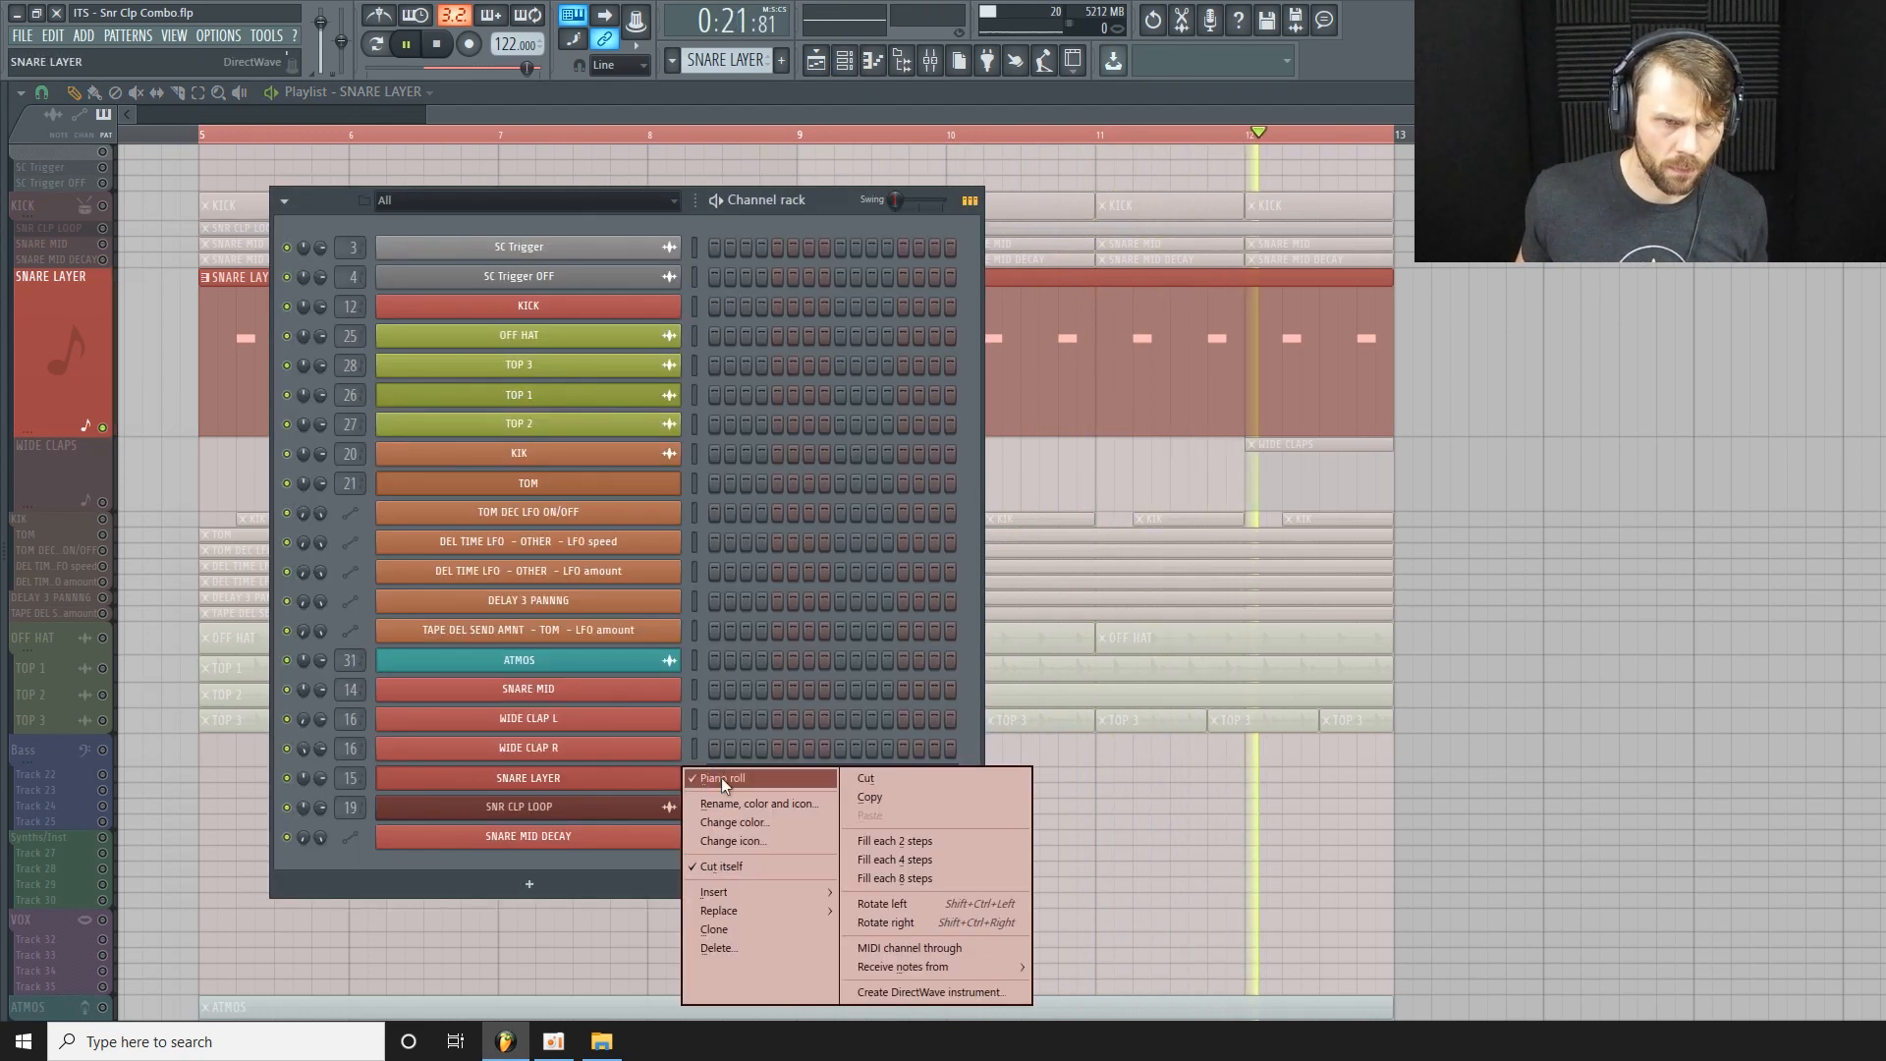
click(726, 782)
drag(873, 994, 873, 981)
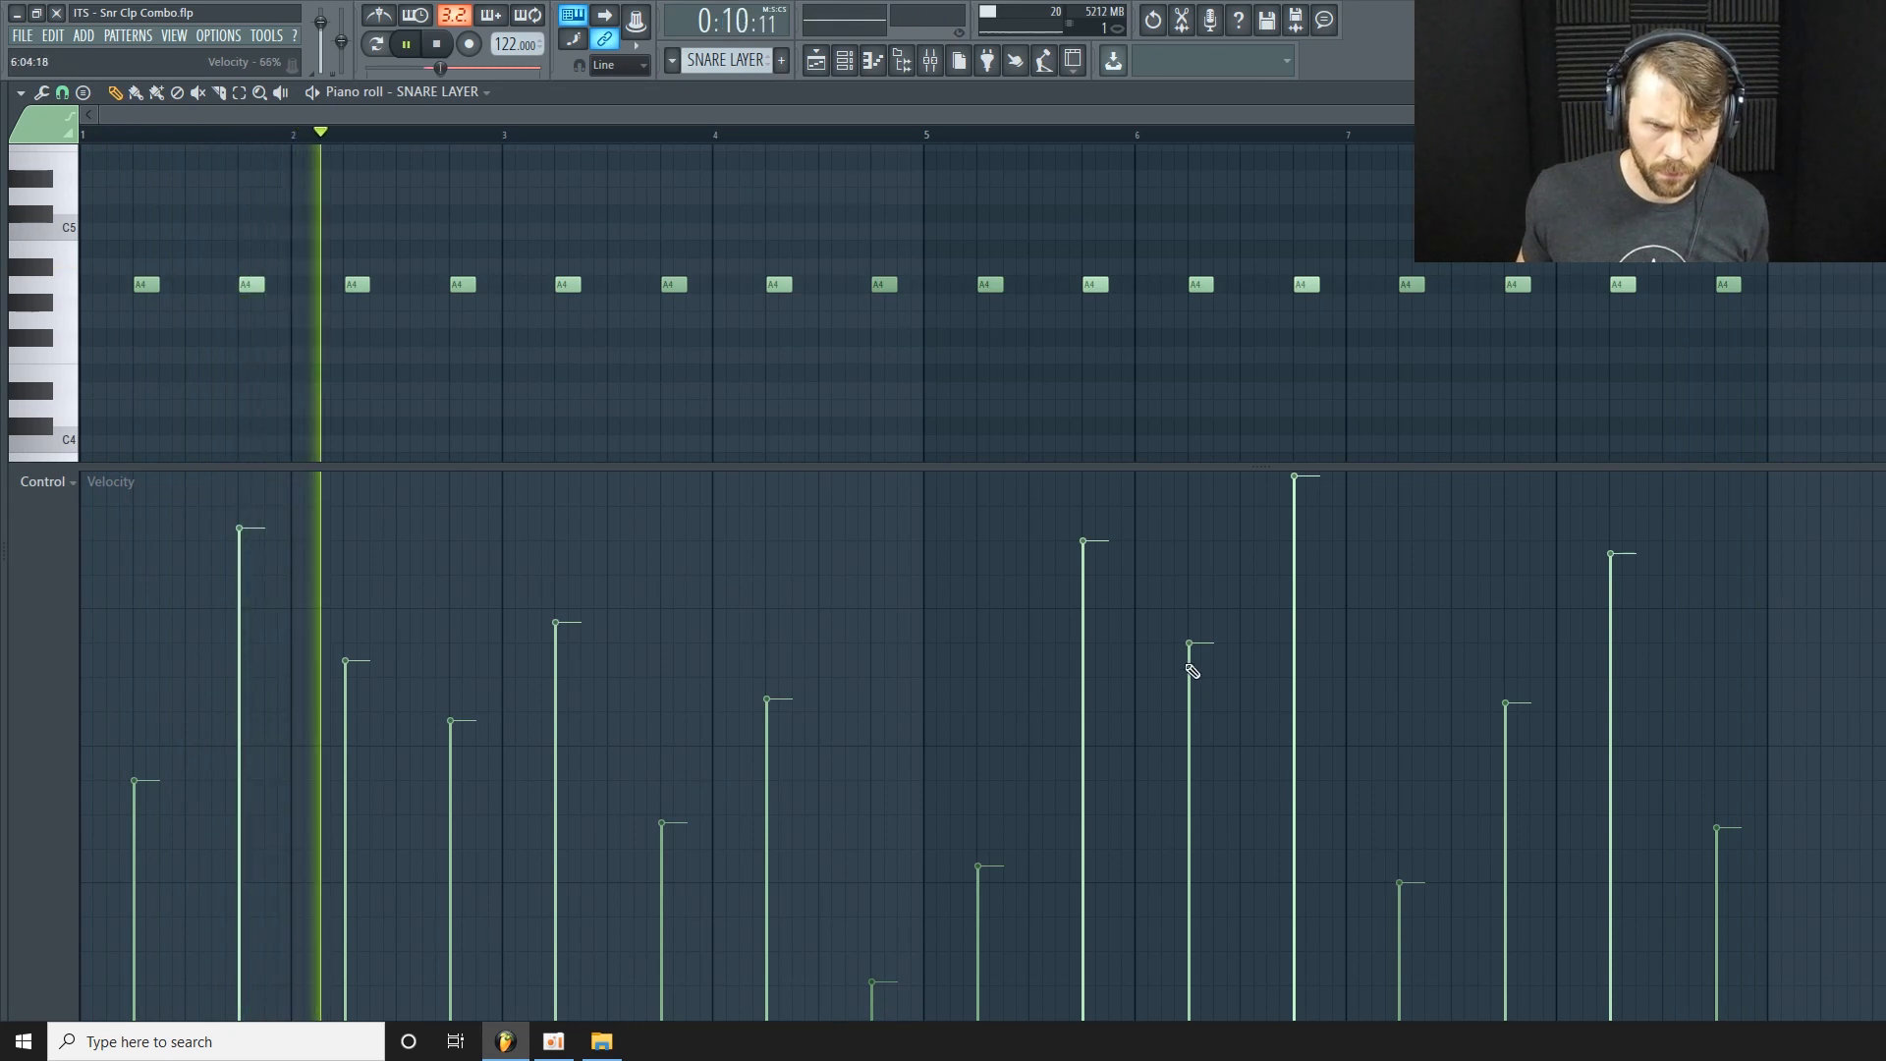
drag(1191, 653, 1176, 815)
drag(1515, 726, 1507, 763)
drag(1089, 547, 1072, 630)
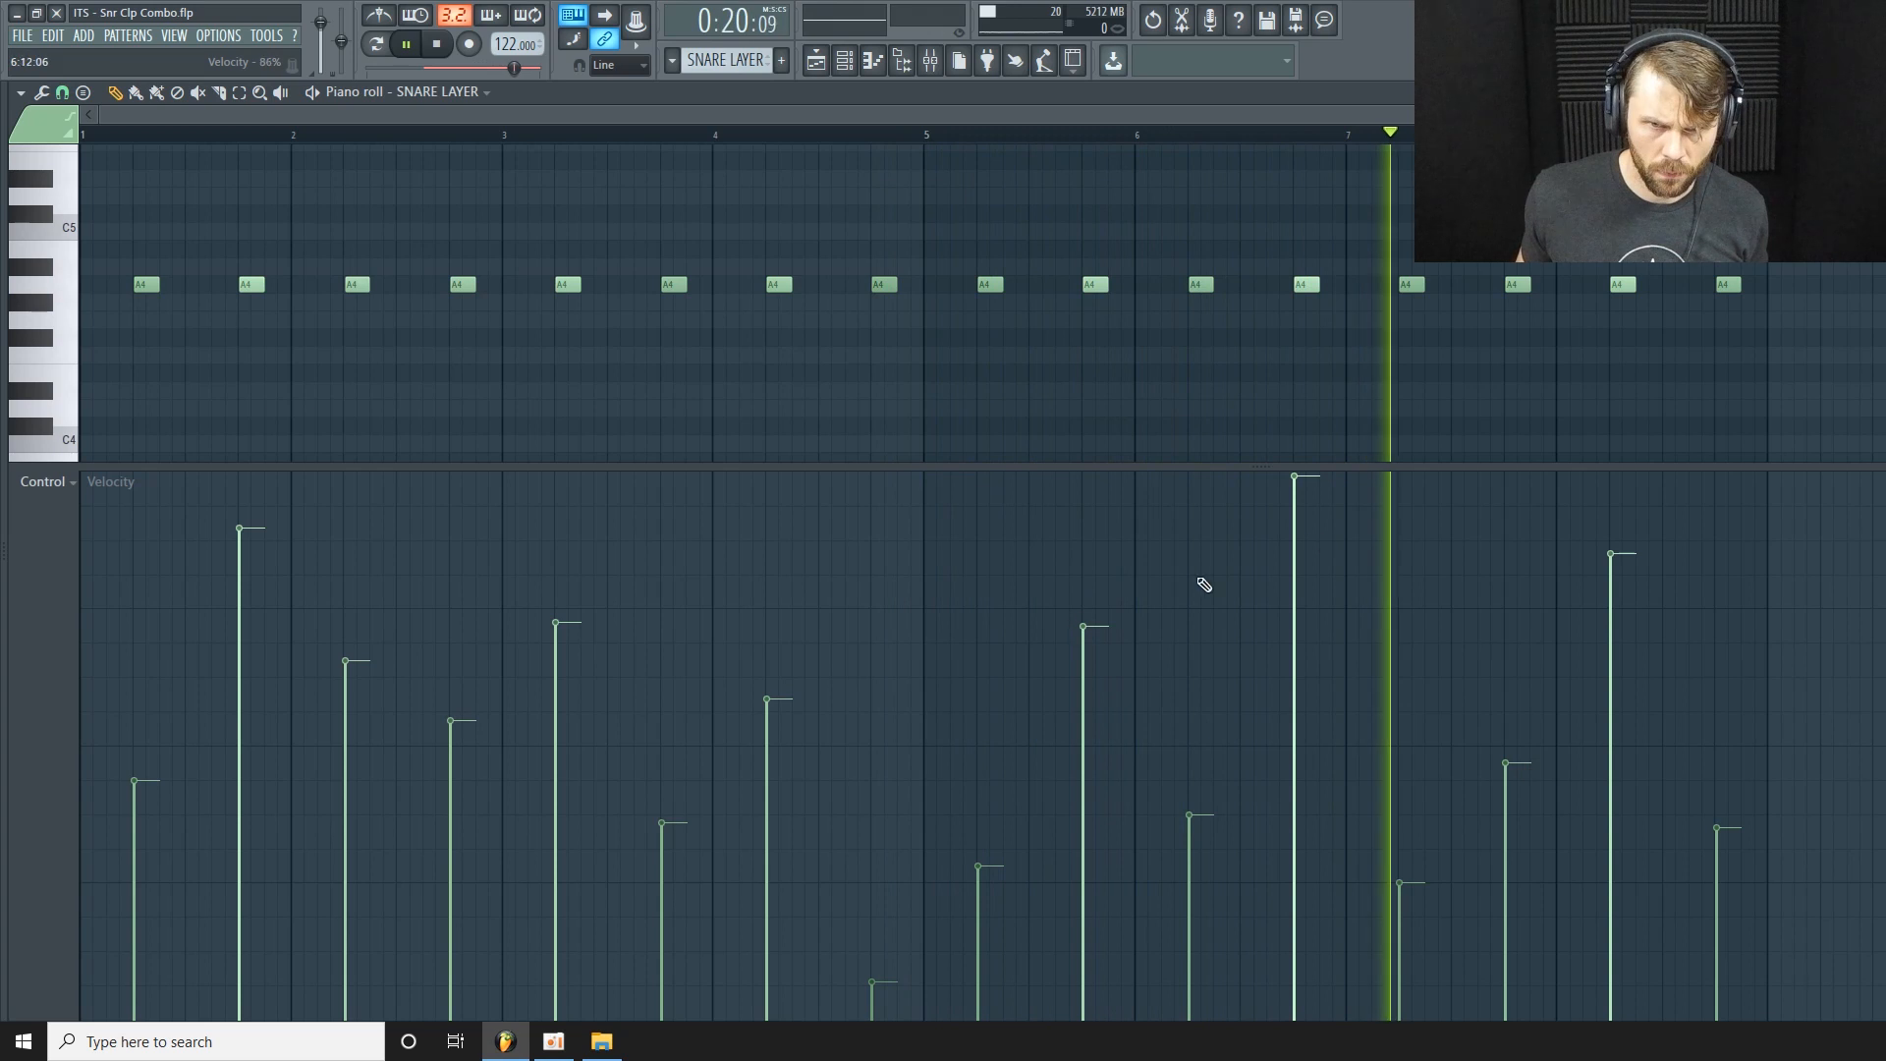
Lower the velocities of bar 1's first, bar 2's last, bar 3's last, bar 4's first, bars 5 to 7's last and bar 8's first notes.
drag(1313, 484, 1309, 510)
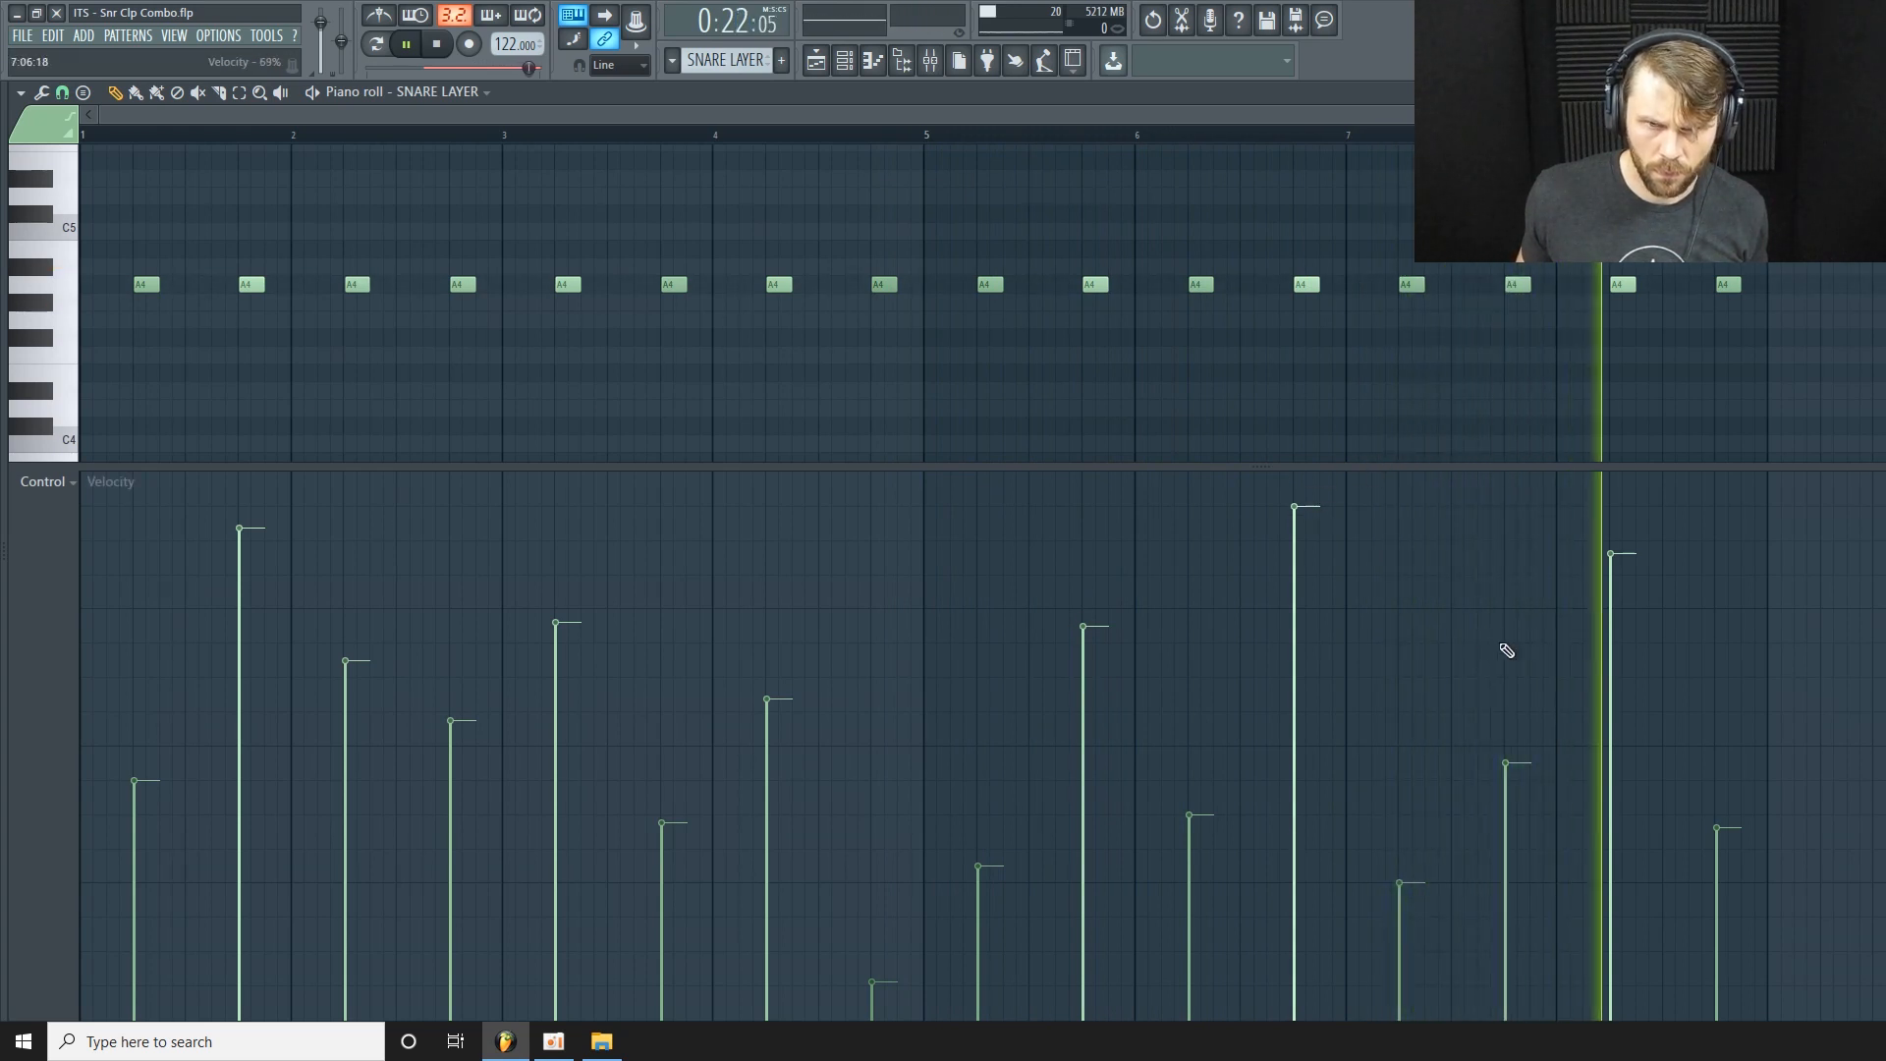
drag(1087, 625, 1087, 656)
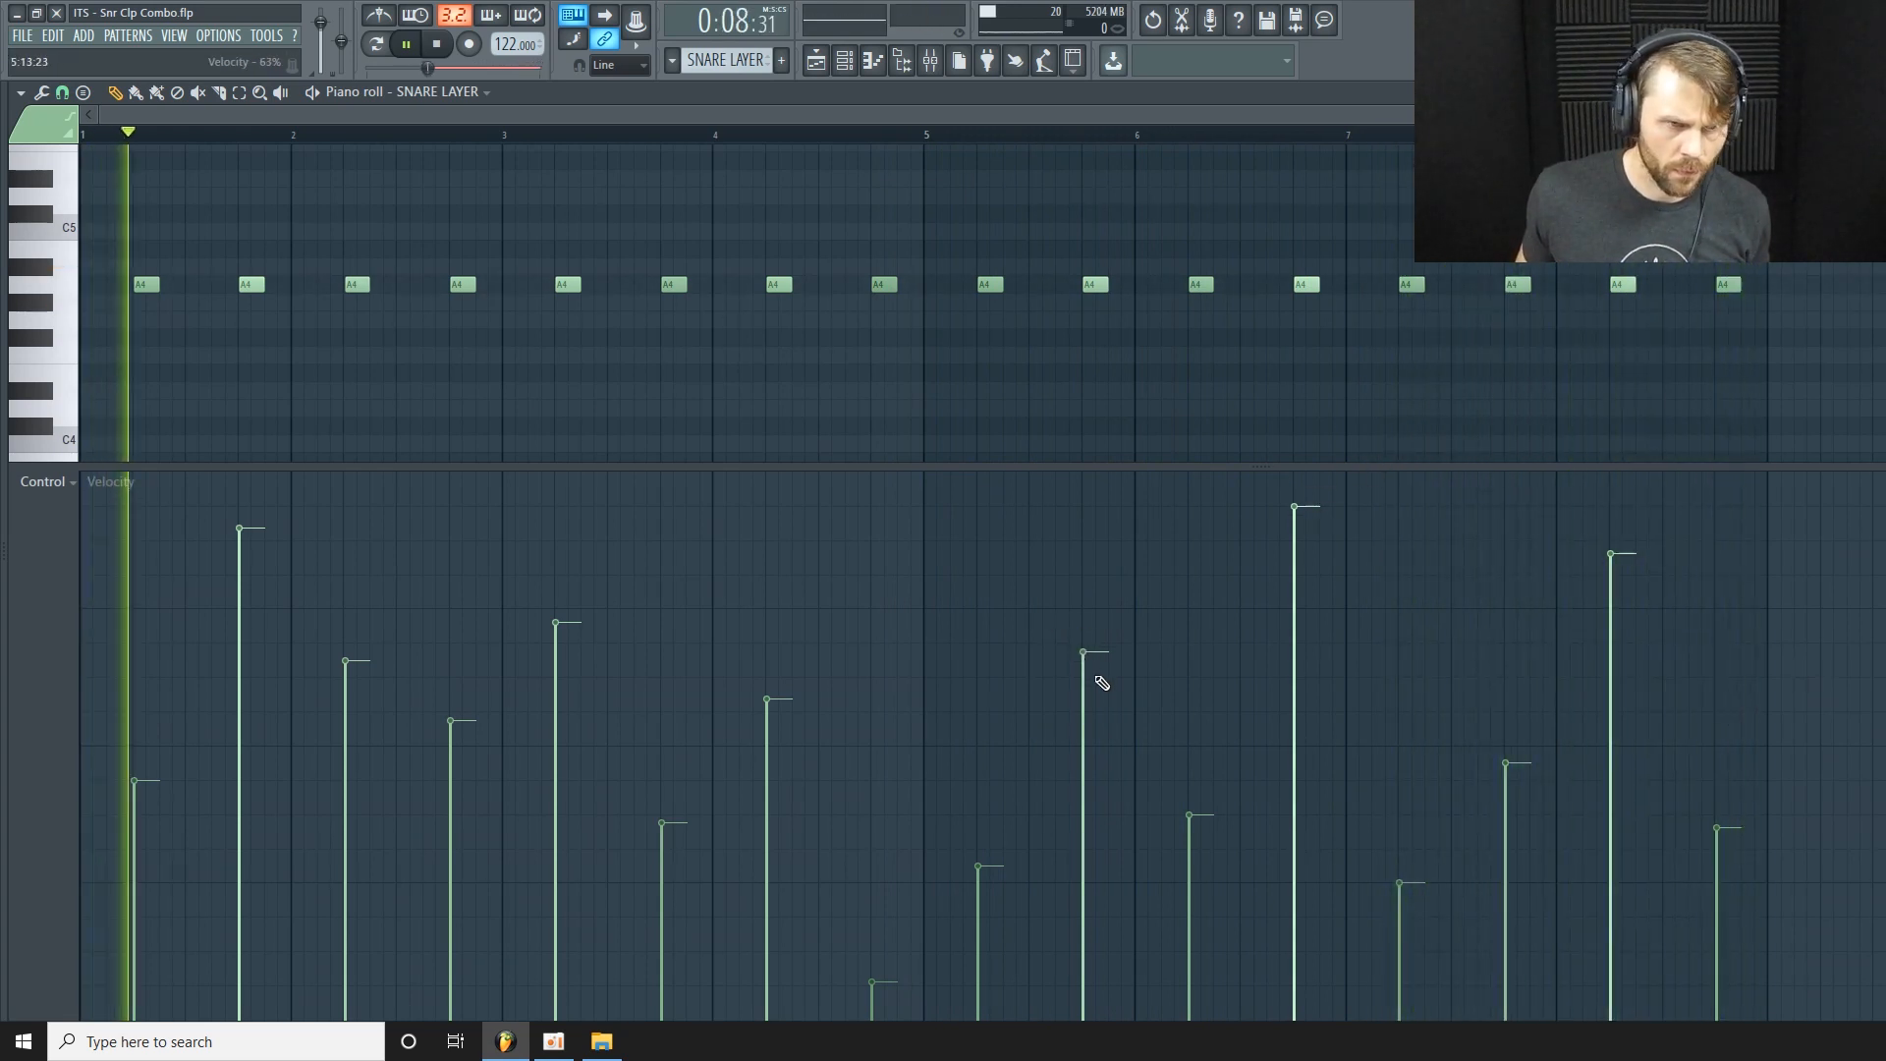
drag(148, 789, 150, 789)
drag(451, 722, 452, 786)
click(663, 827)
drag(1082, 656, 1084, 729)
mouse_move(769, 709)
mouse_down()
mouse_move(770, 736)
mouse_move(772, 720)
mouse_up()
click(1085, 736)
click(1510, 780)
drag(1612, 589, 1608, 724)
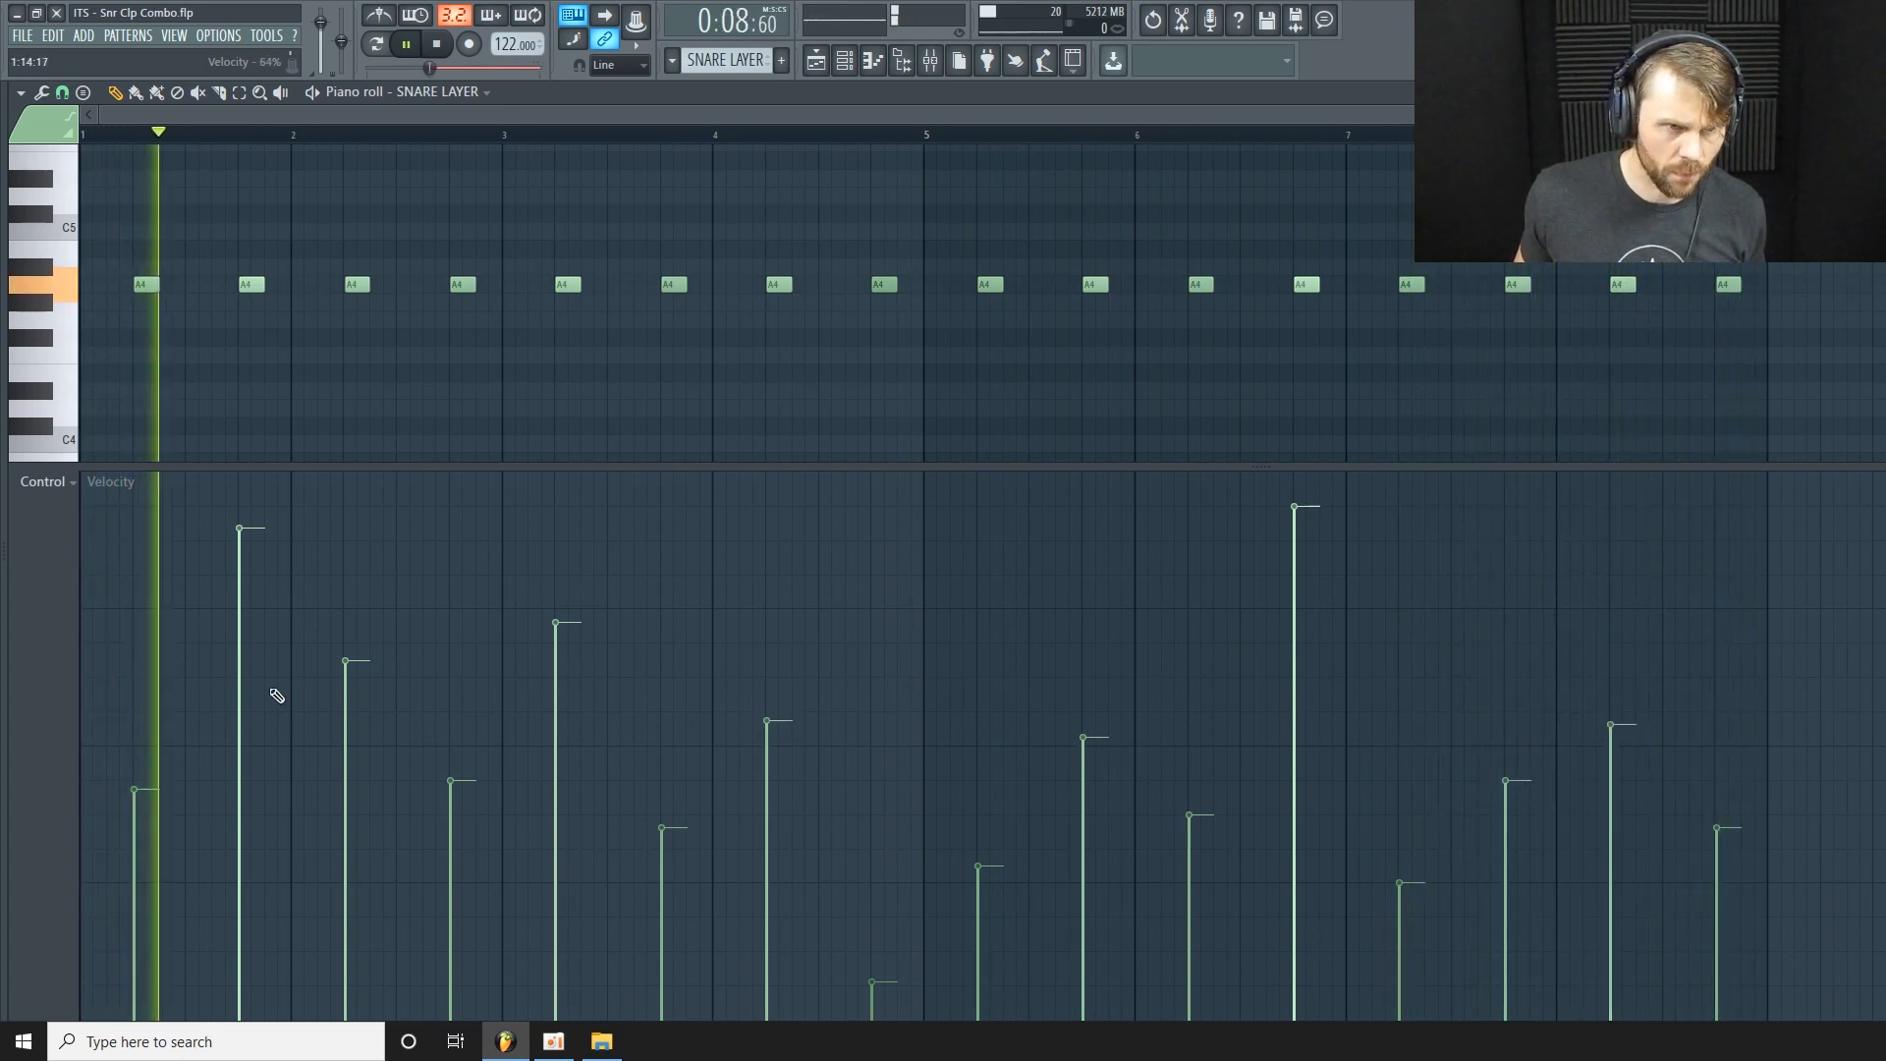
Lower the velocities of both snare notes in bar 2 and the first snare note in bar 3.
click(346, 686)
mouse_move(451, 787)
mouse_down()
mouse_move(455, 858)
mouse_move(455, 825)
mouse_up()
click(349, 722)
drag(561, 636, 555, 691)
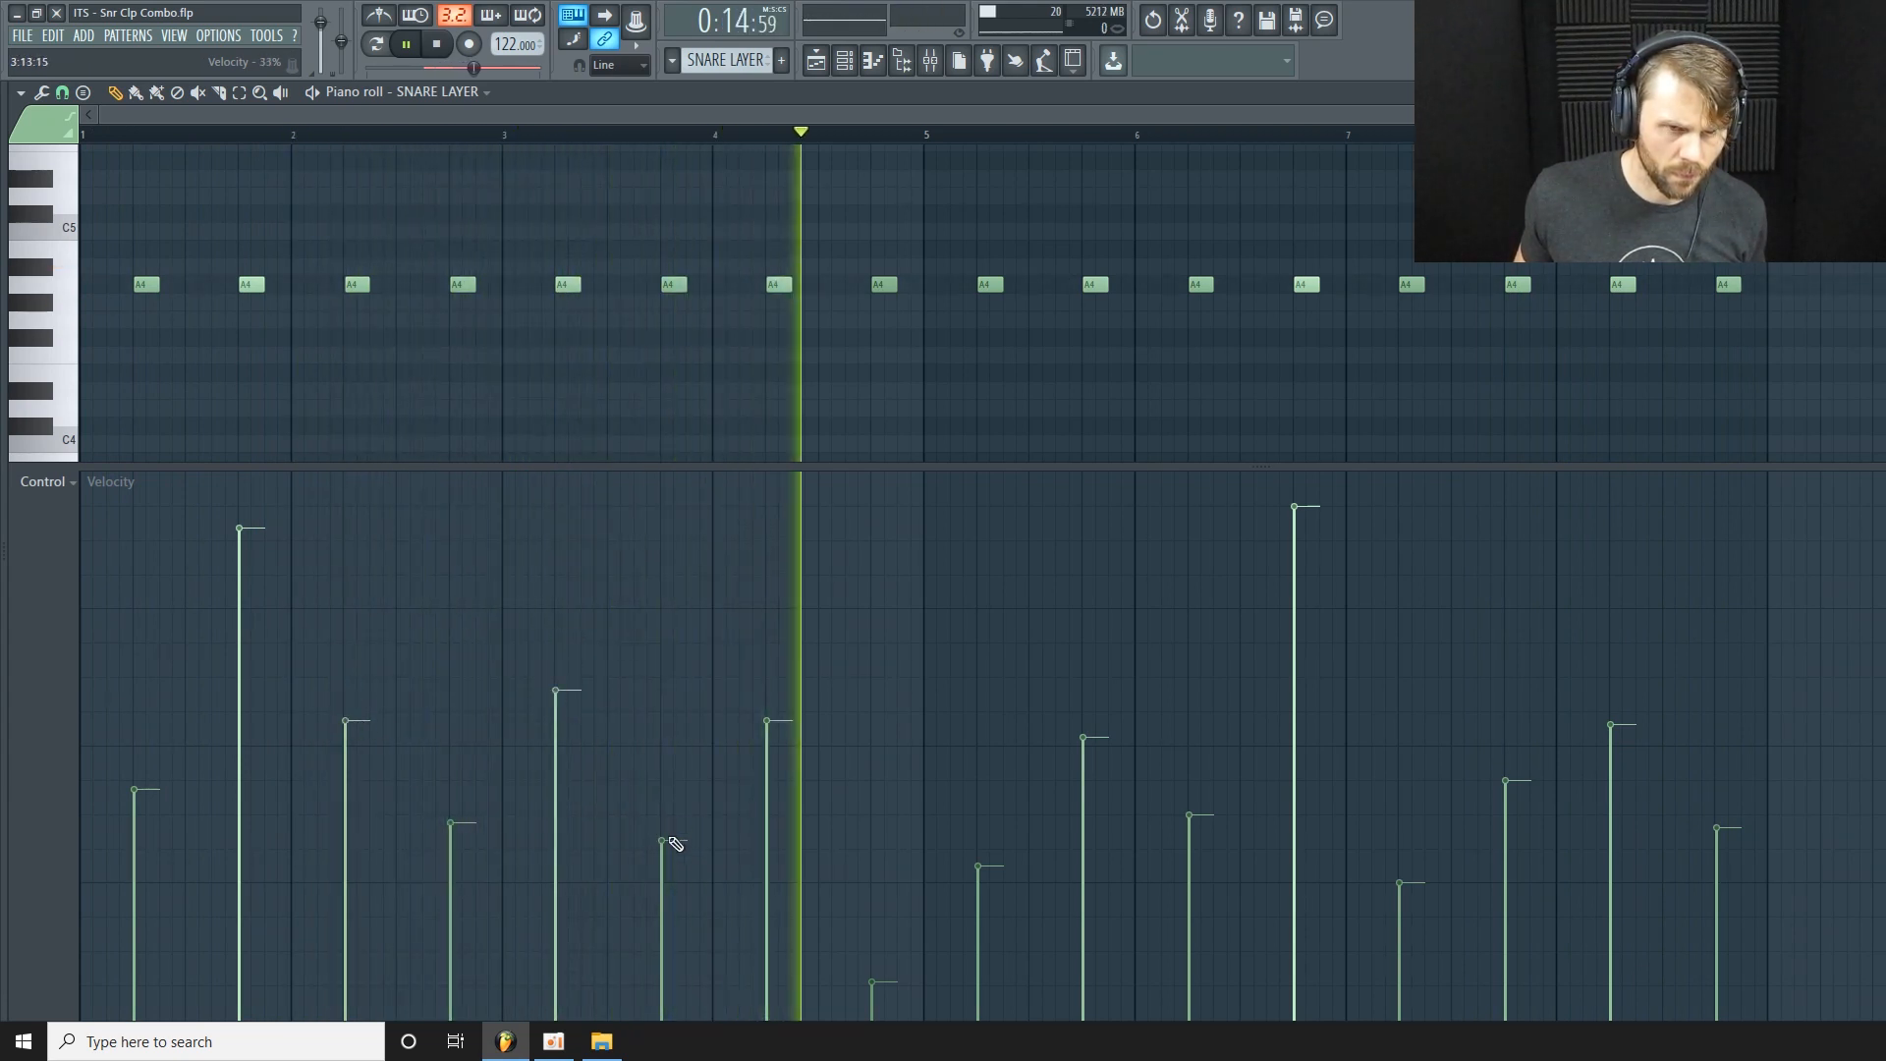
Raise the velocities of bar 3's and bar 4's last notes, and slightly lower bar 6's first, bar 7's first and bar 8's last.
drag(665, 840, 673, 786)
drag(874, 985, 880, 970)
click(1406, 887)
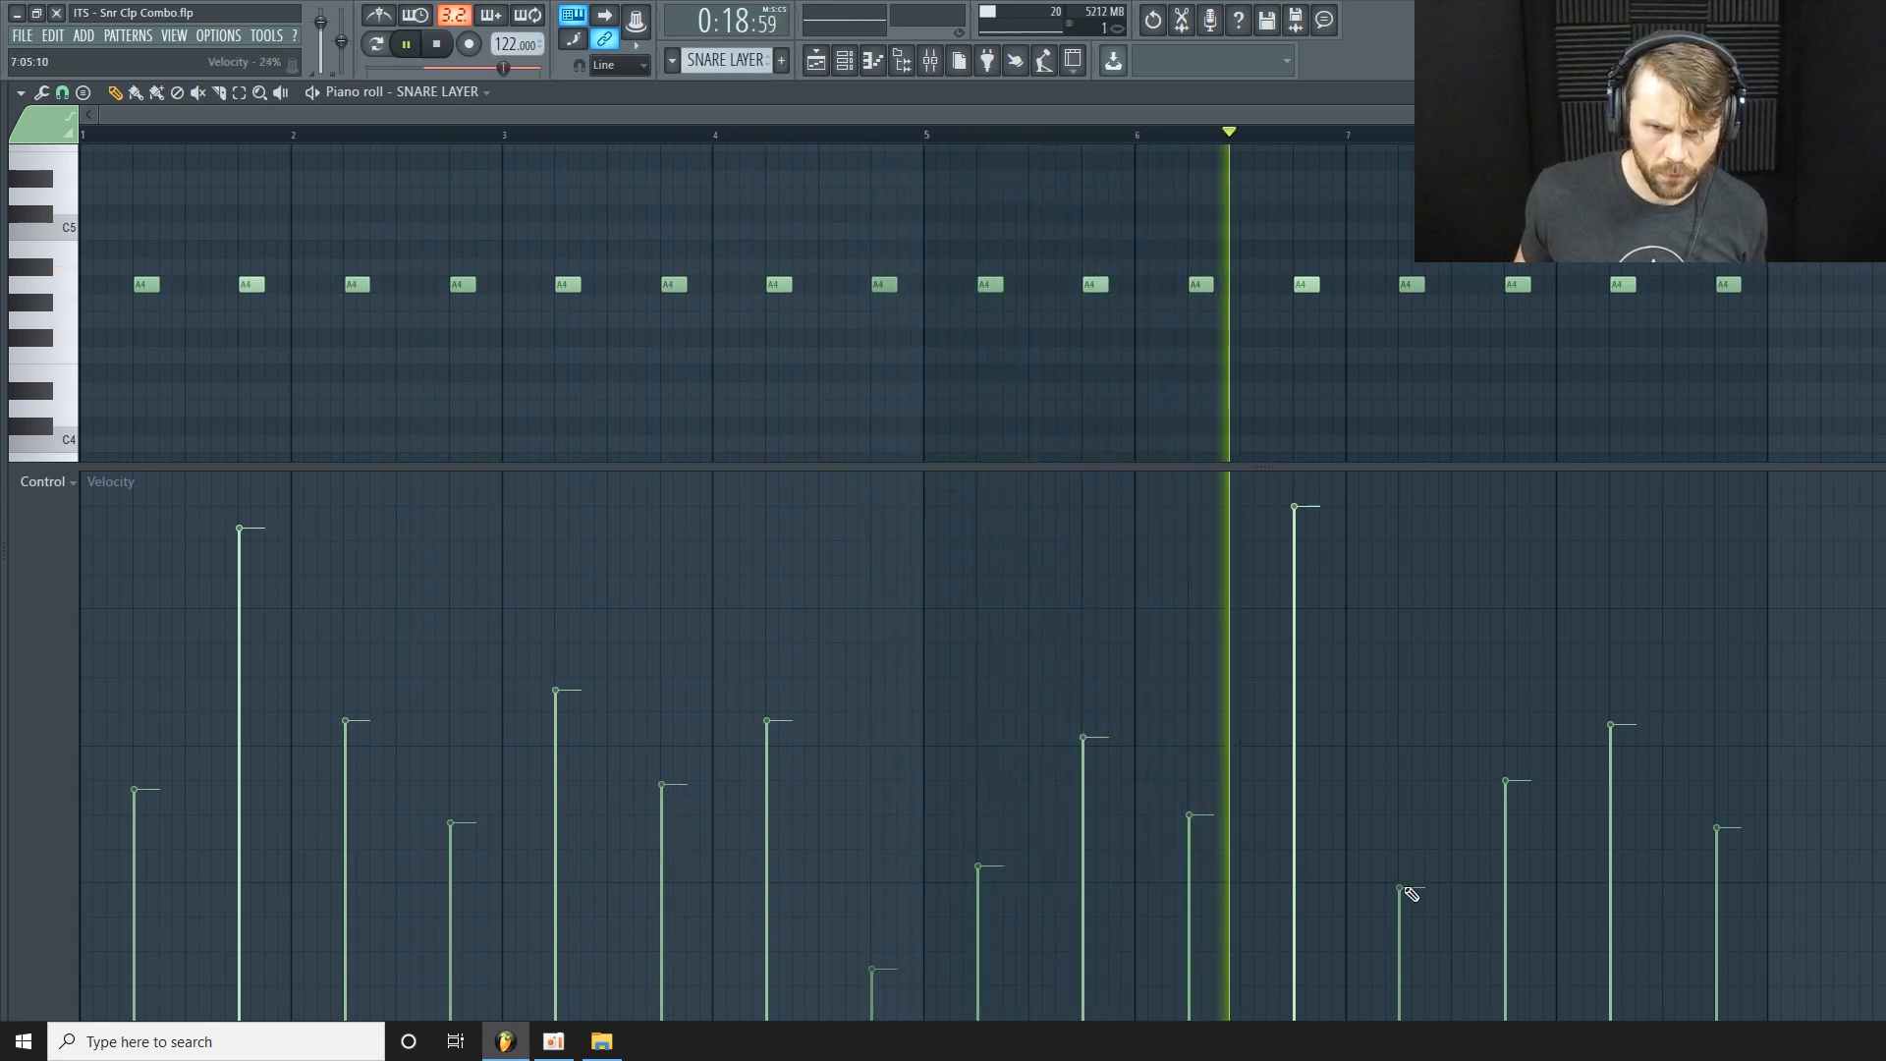
click(1191, 827)
drag(1719, 828, 1736, 856)
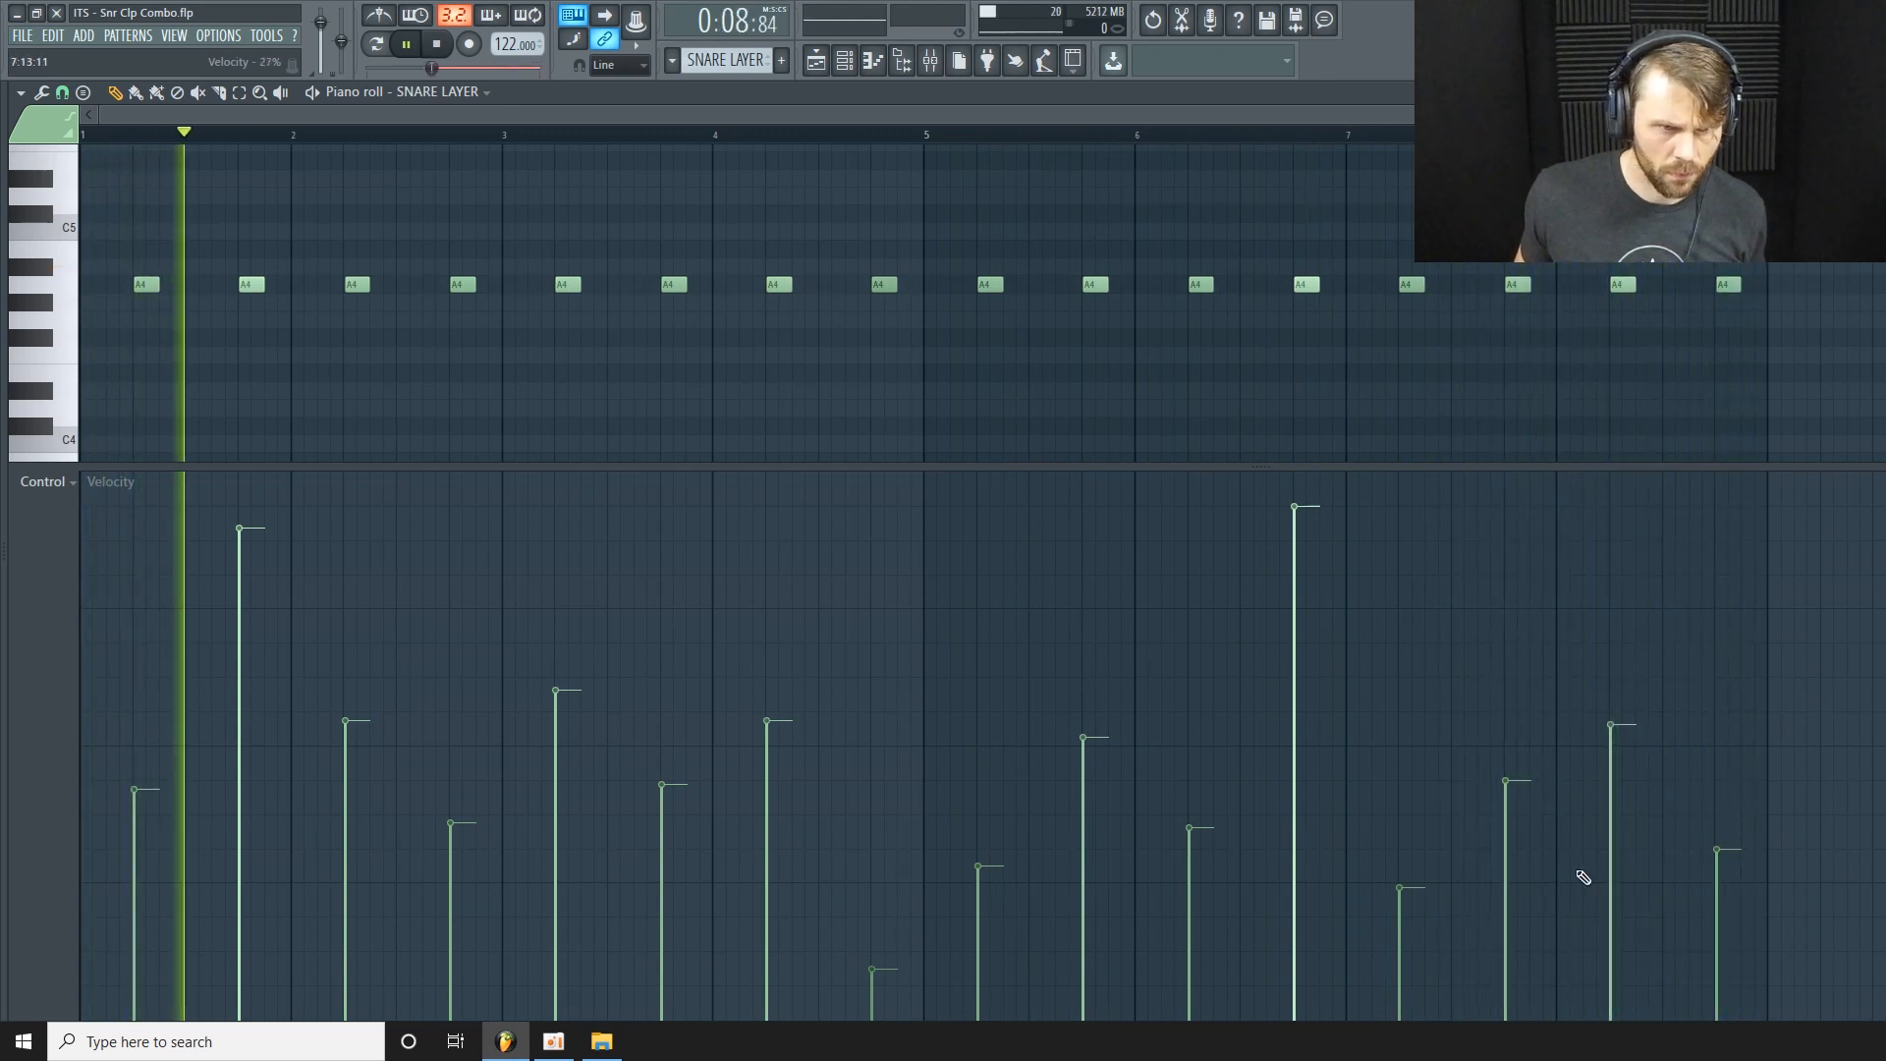
Lower bar 1's first note slightly, raise bar 4's soft last note in two small increments, and stop playback.
drag(135, 794, 138, 796)
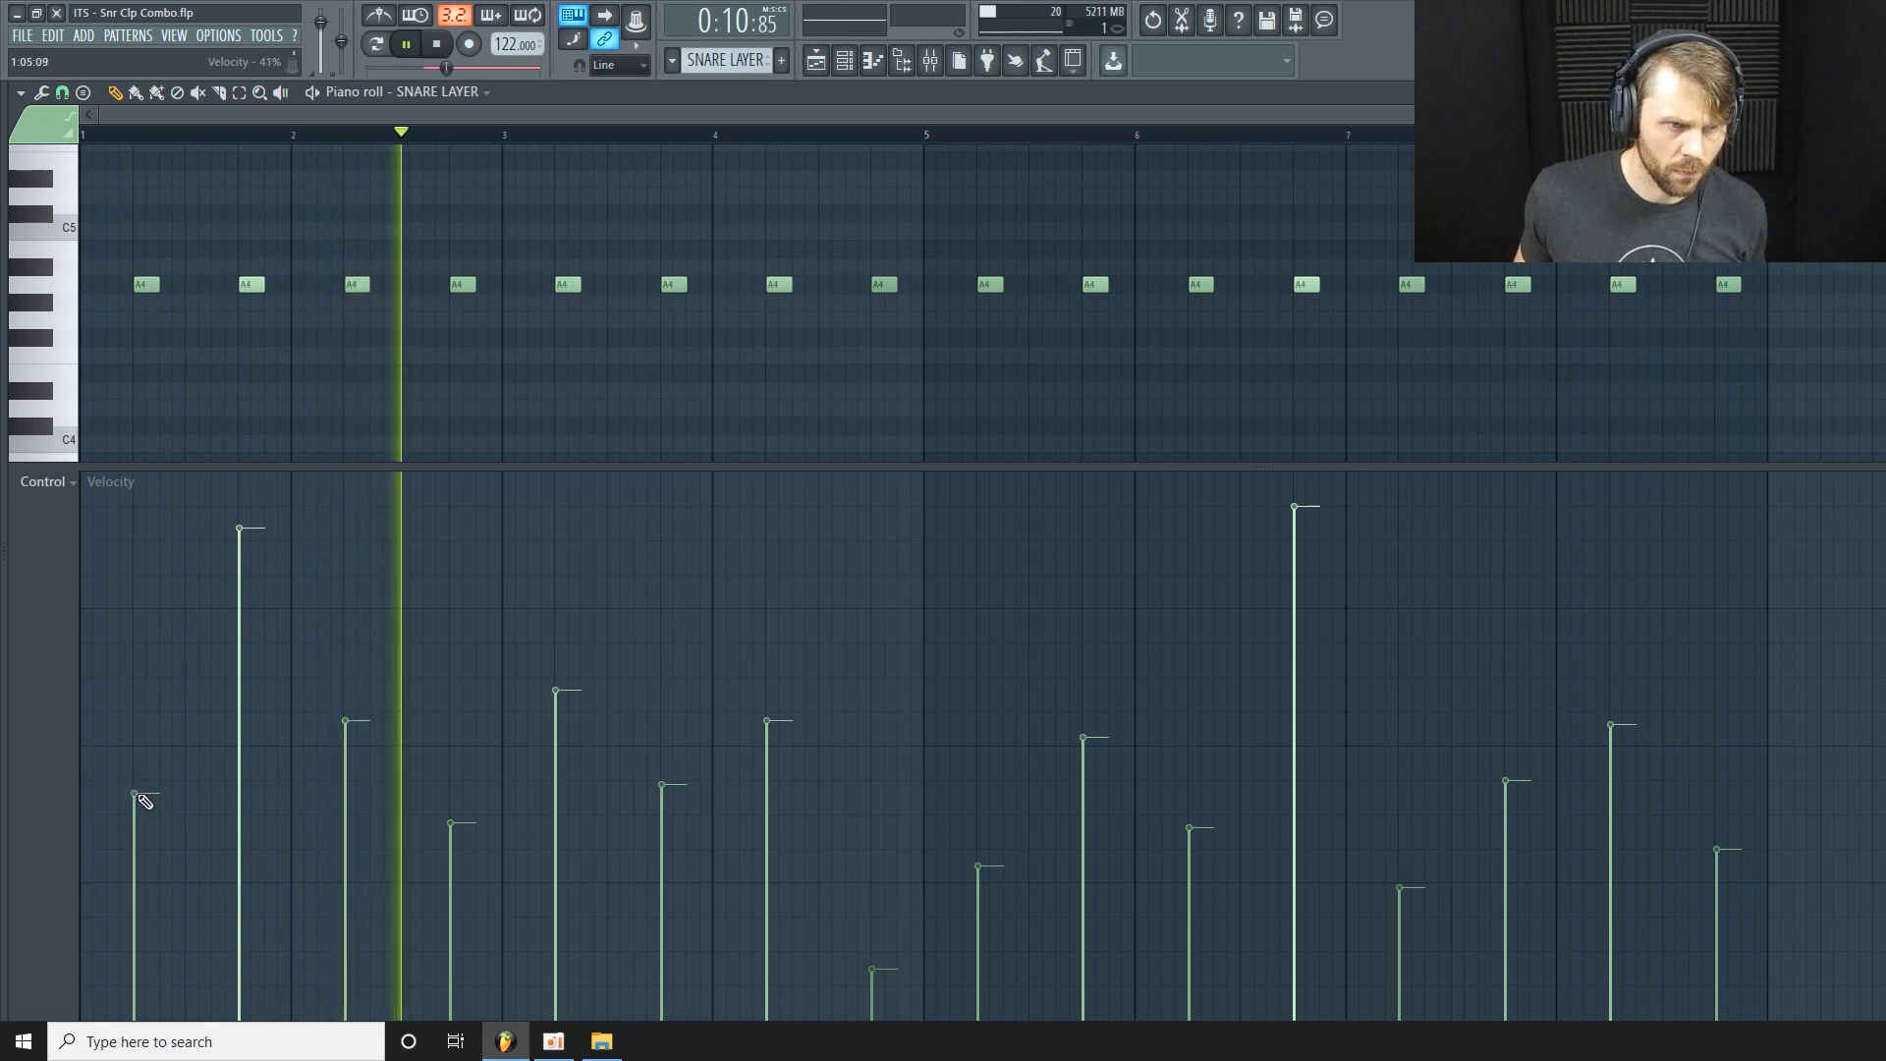
drag(877, 964, 885, 951)
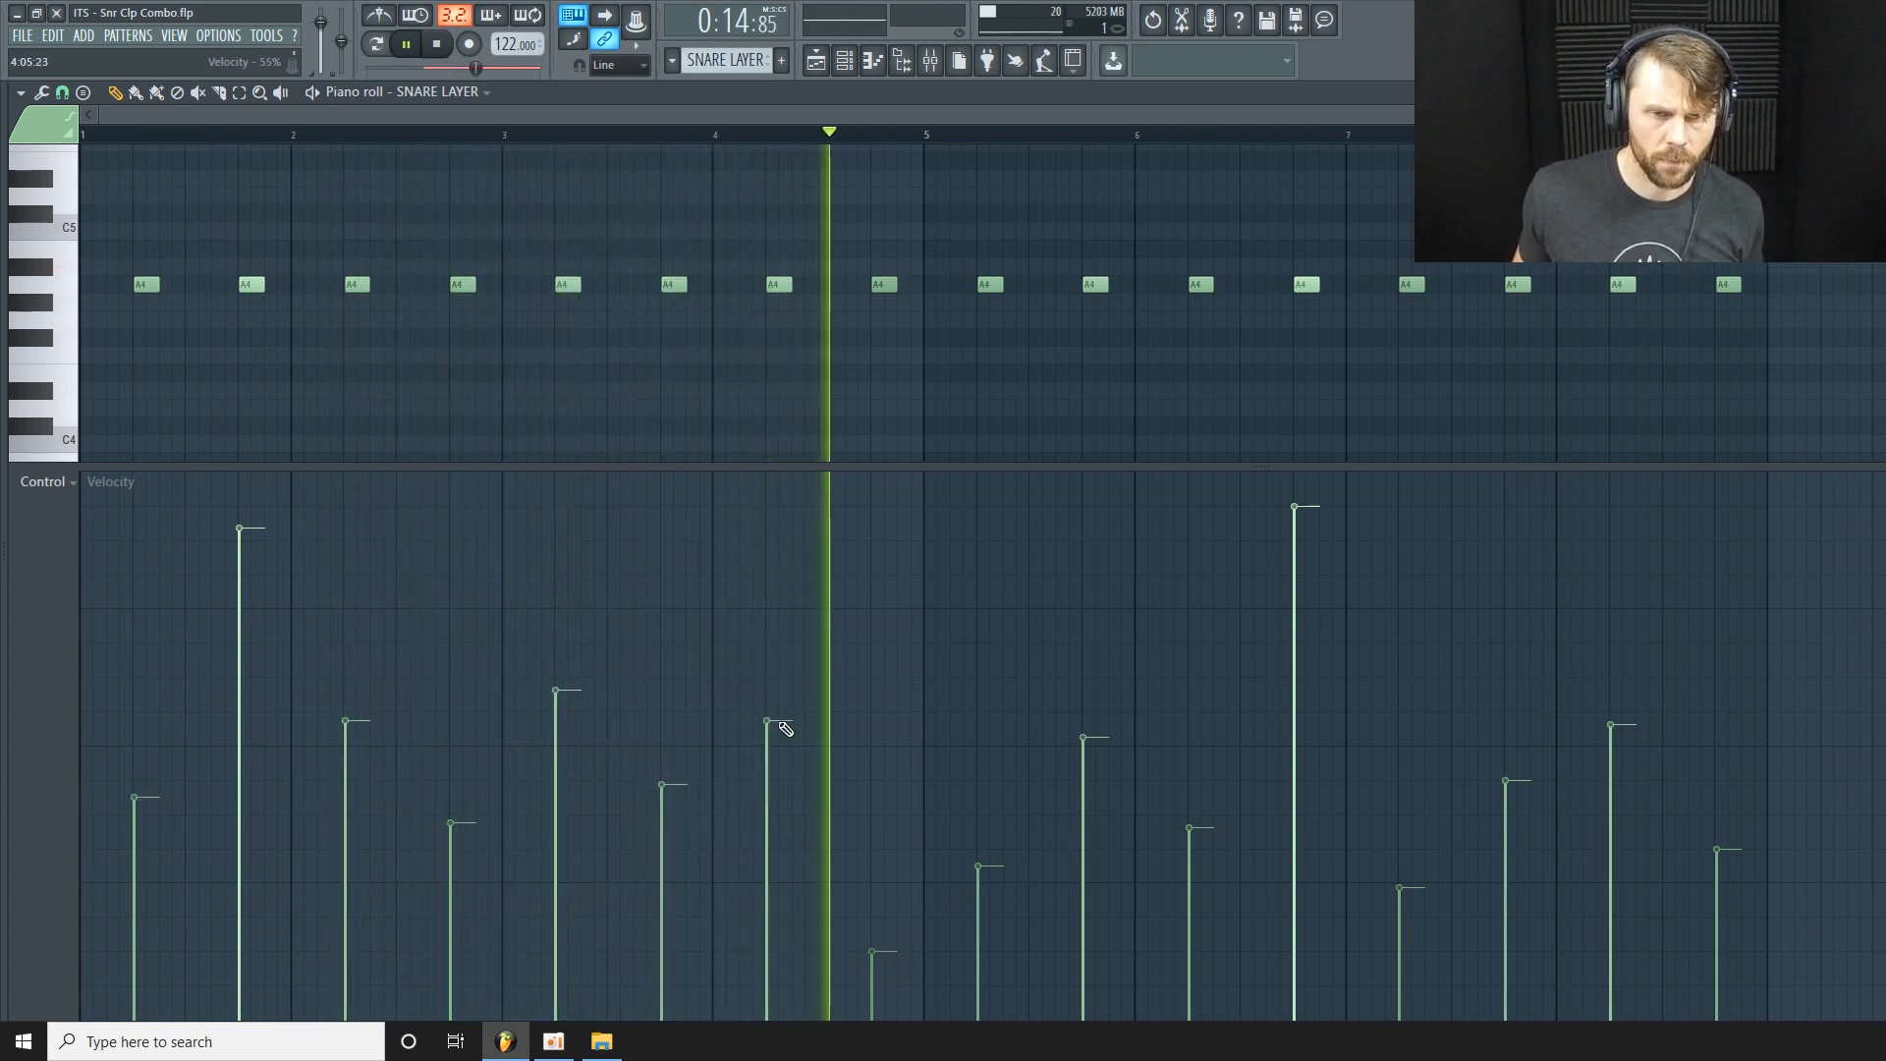
drag(887, 956, 887, 938)
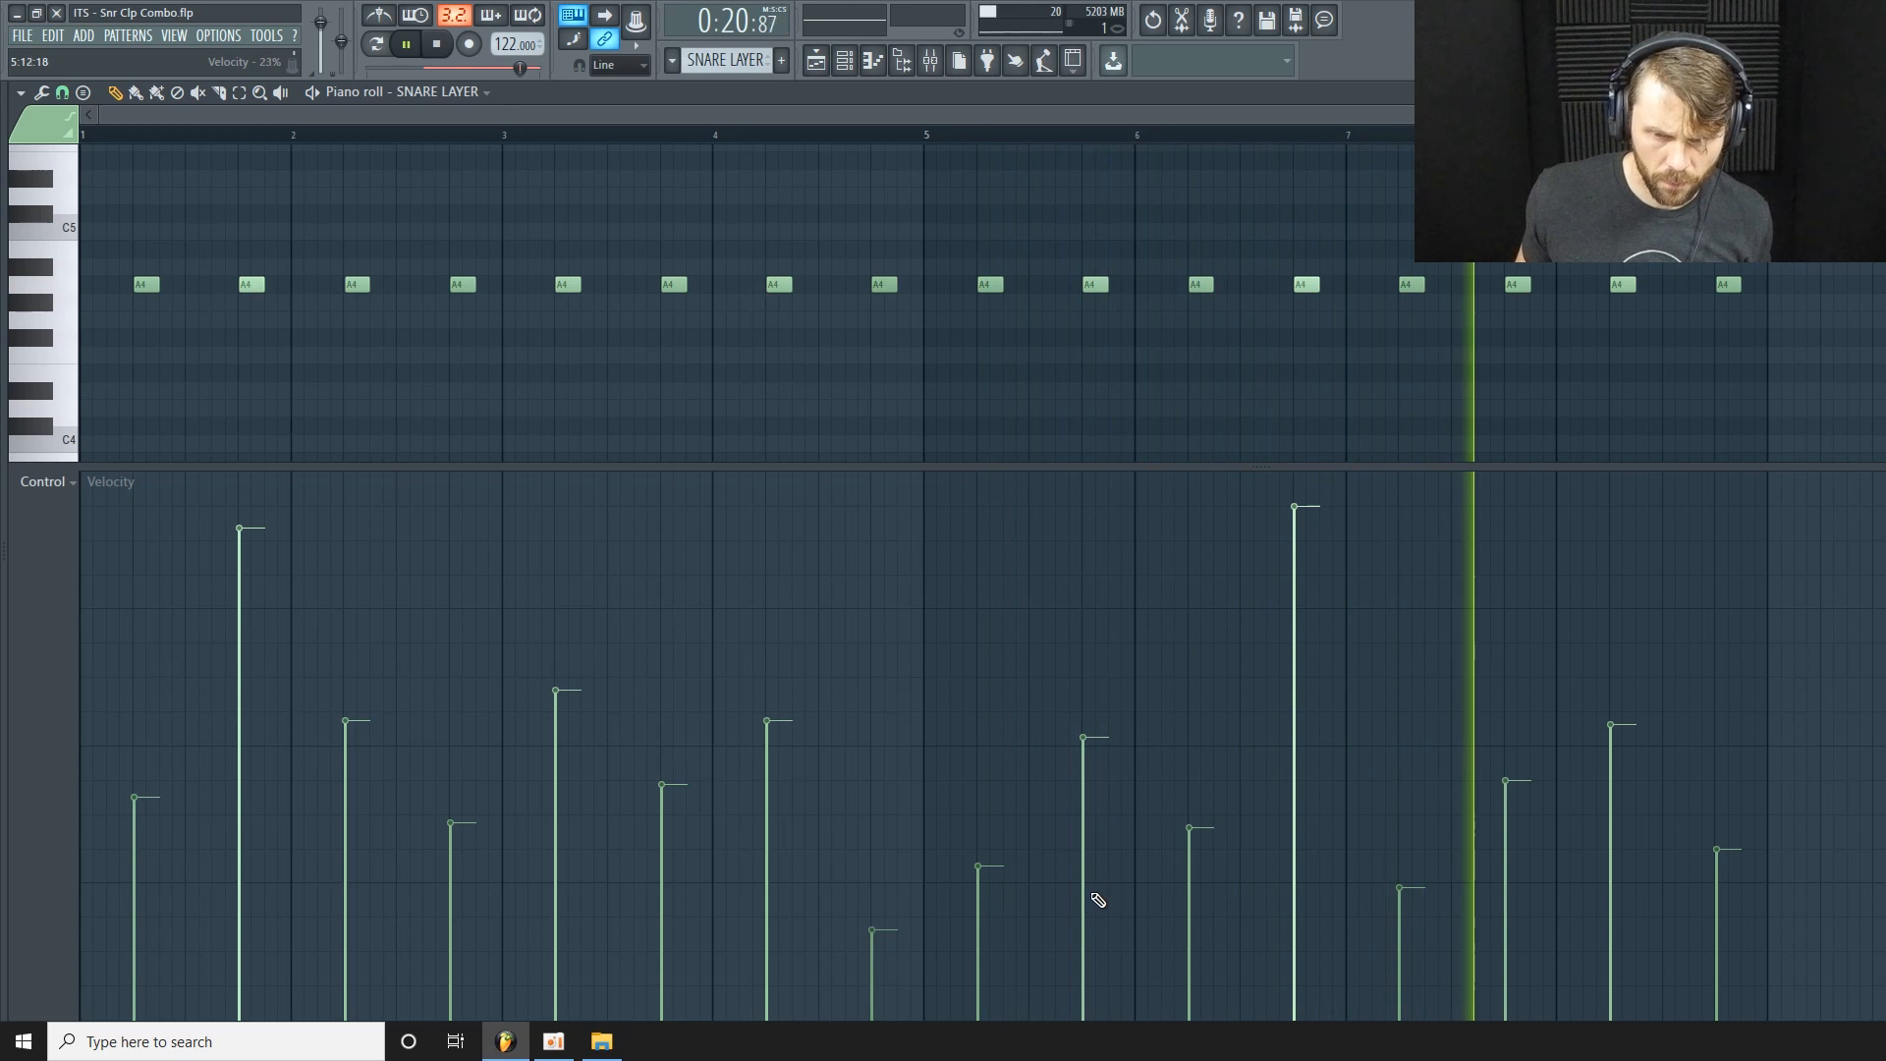
key(space)
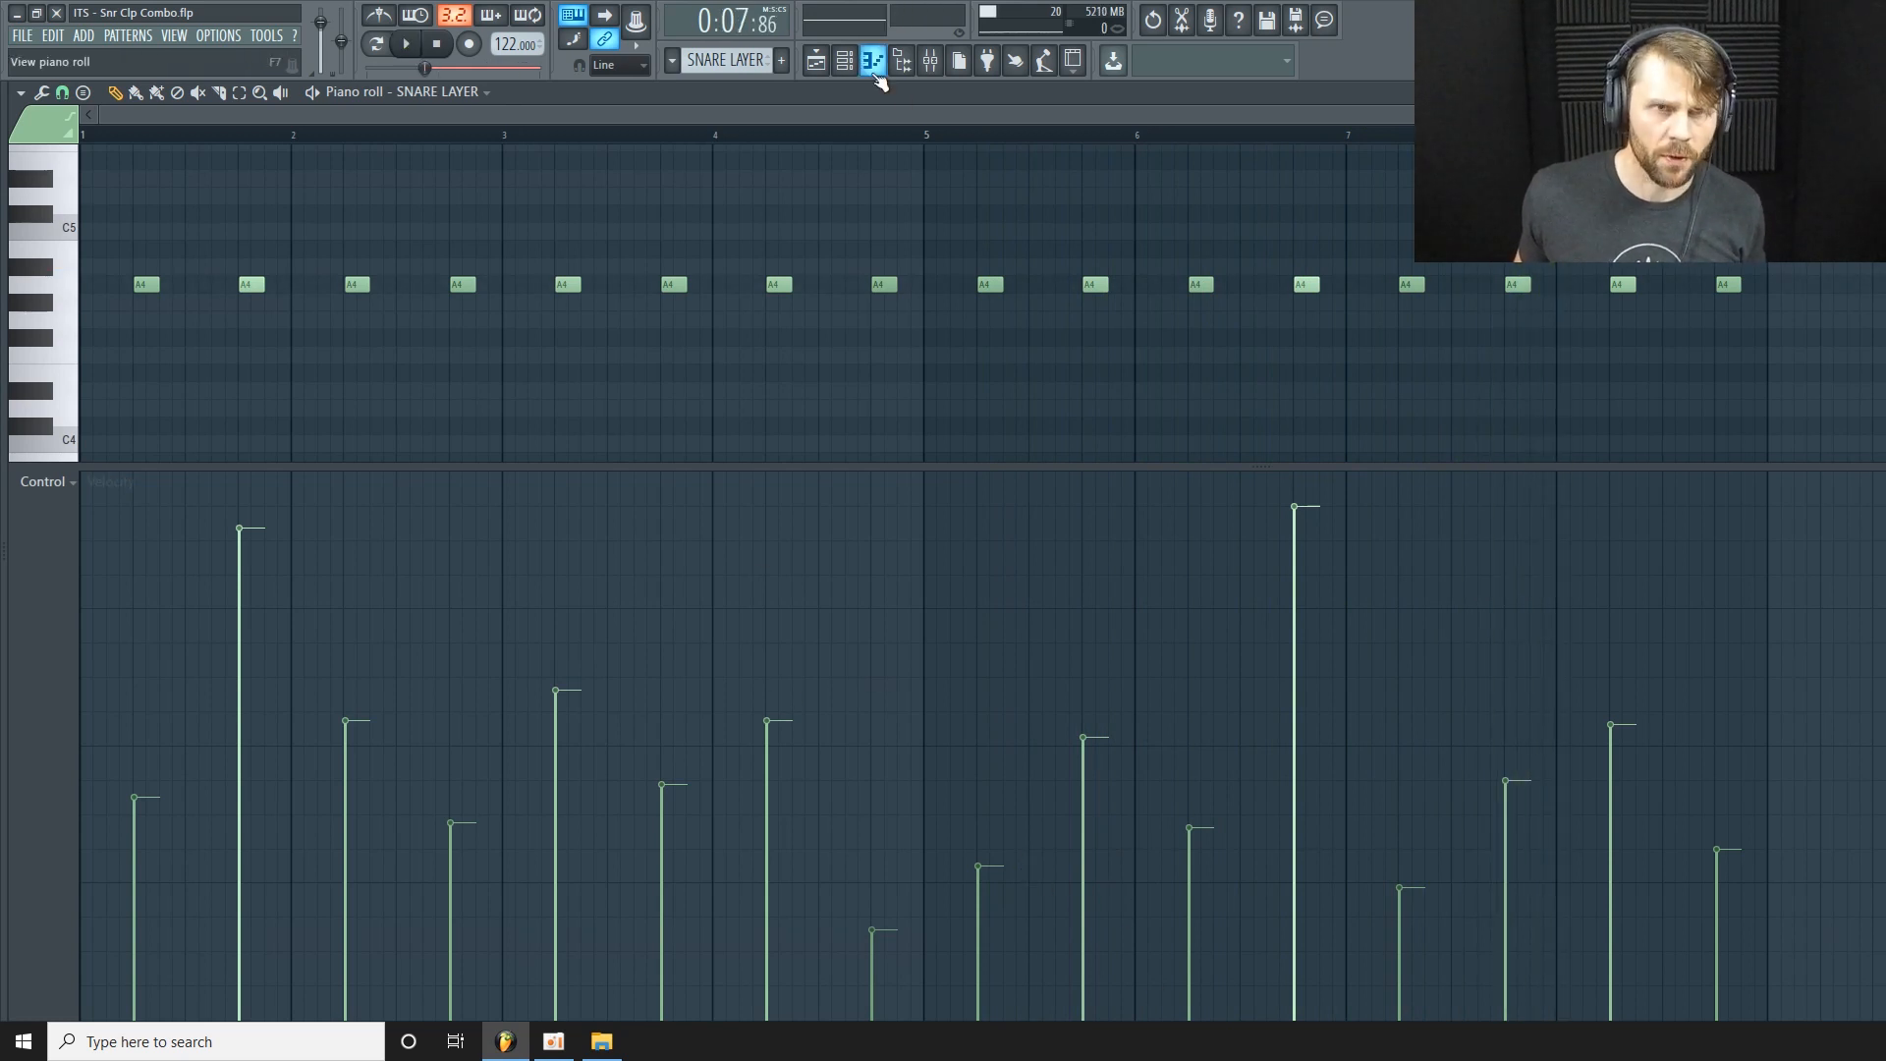
Return to the playlist, shrink the SNARE LAYER track to a thin row and unsolo it to restore all tracks.
click(844, 62)
click(822, 67)
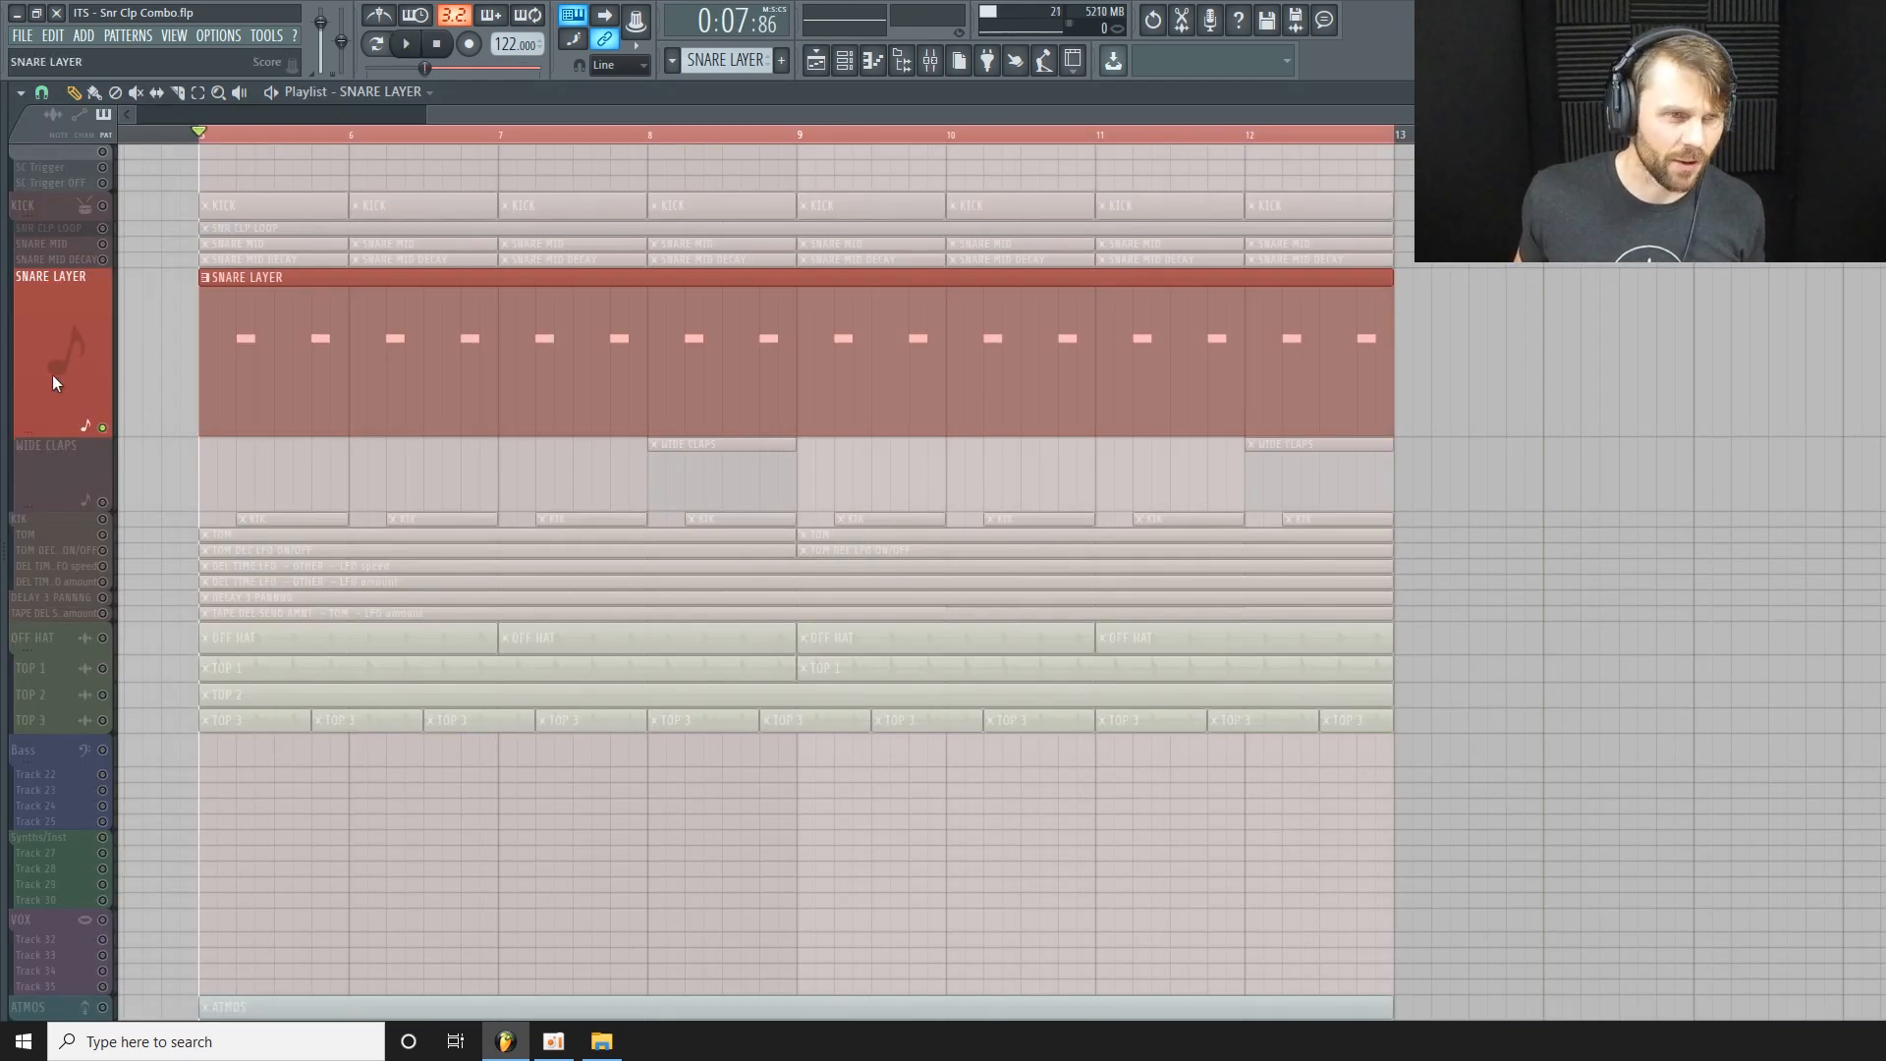
drag(47, 433, 49, 427)
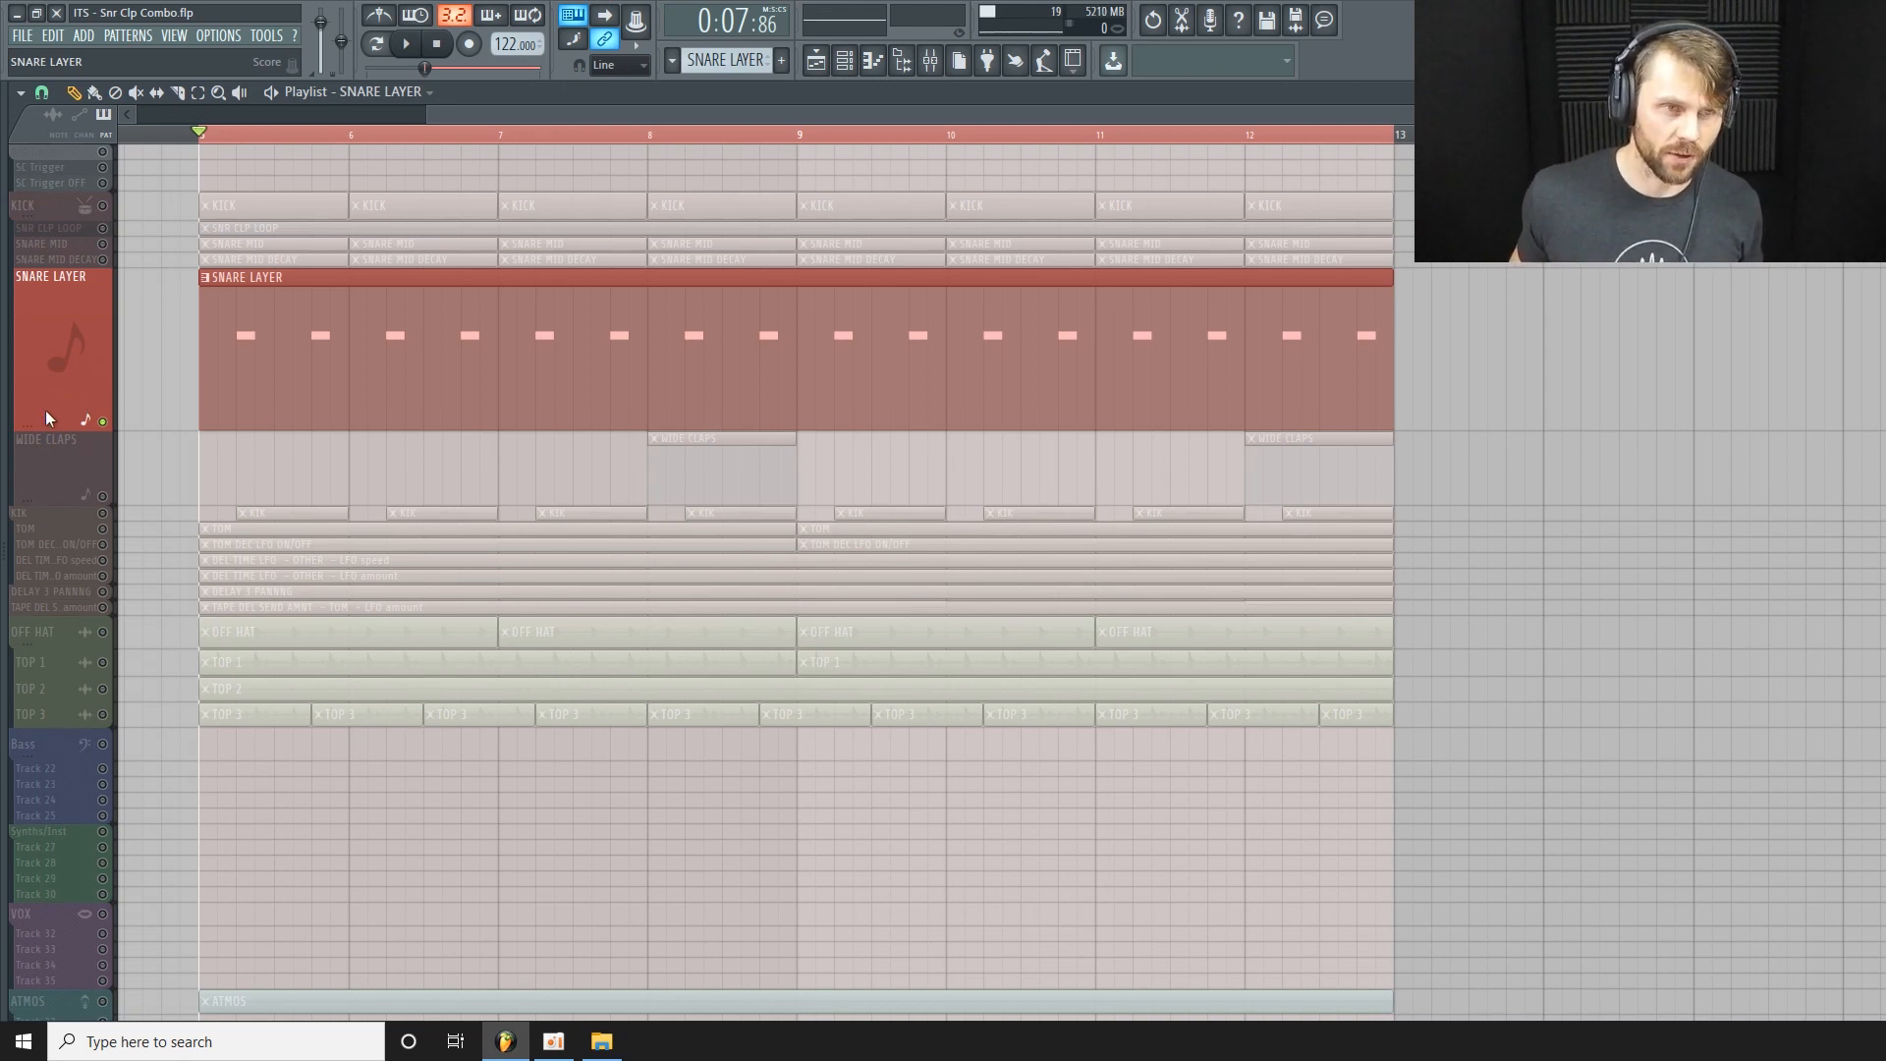
drag(42, 429, 49, 280)
mouse_move(58, 347)
mouse_down()
mouse_move(89, 395)
mouse_move(90, 349)
mouse_up()
right_click(109, 396)
right_click(109, 396)
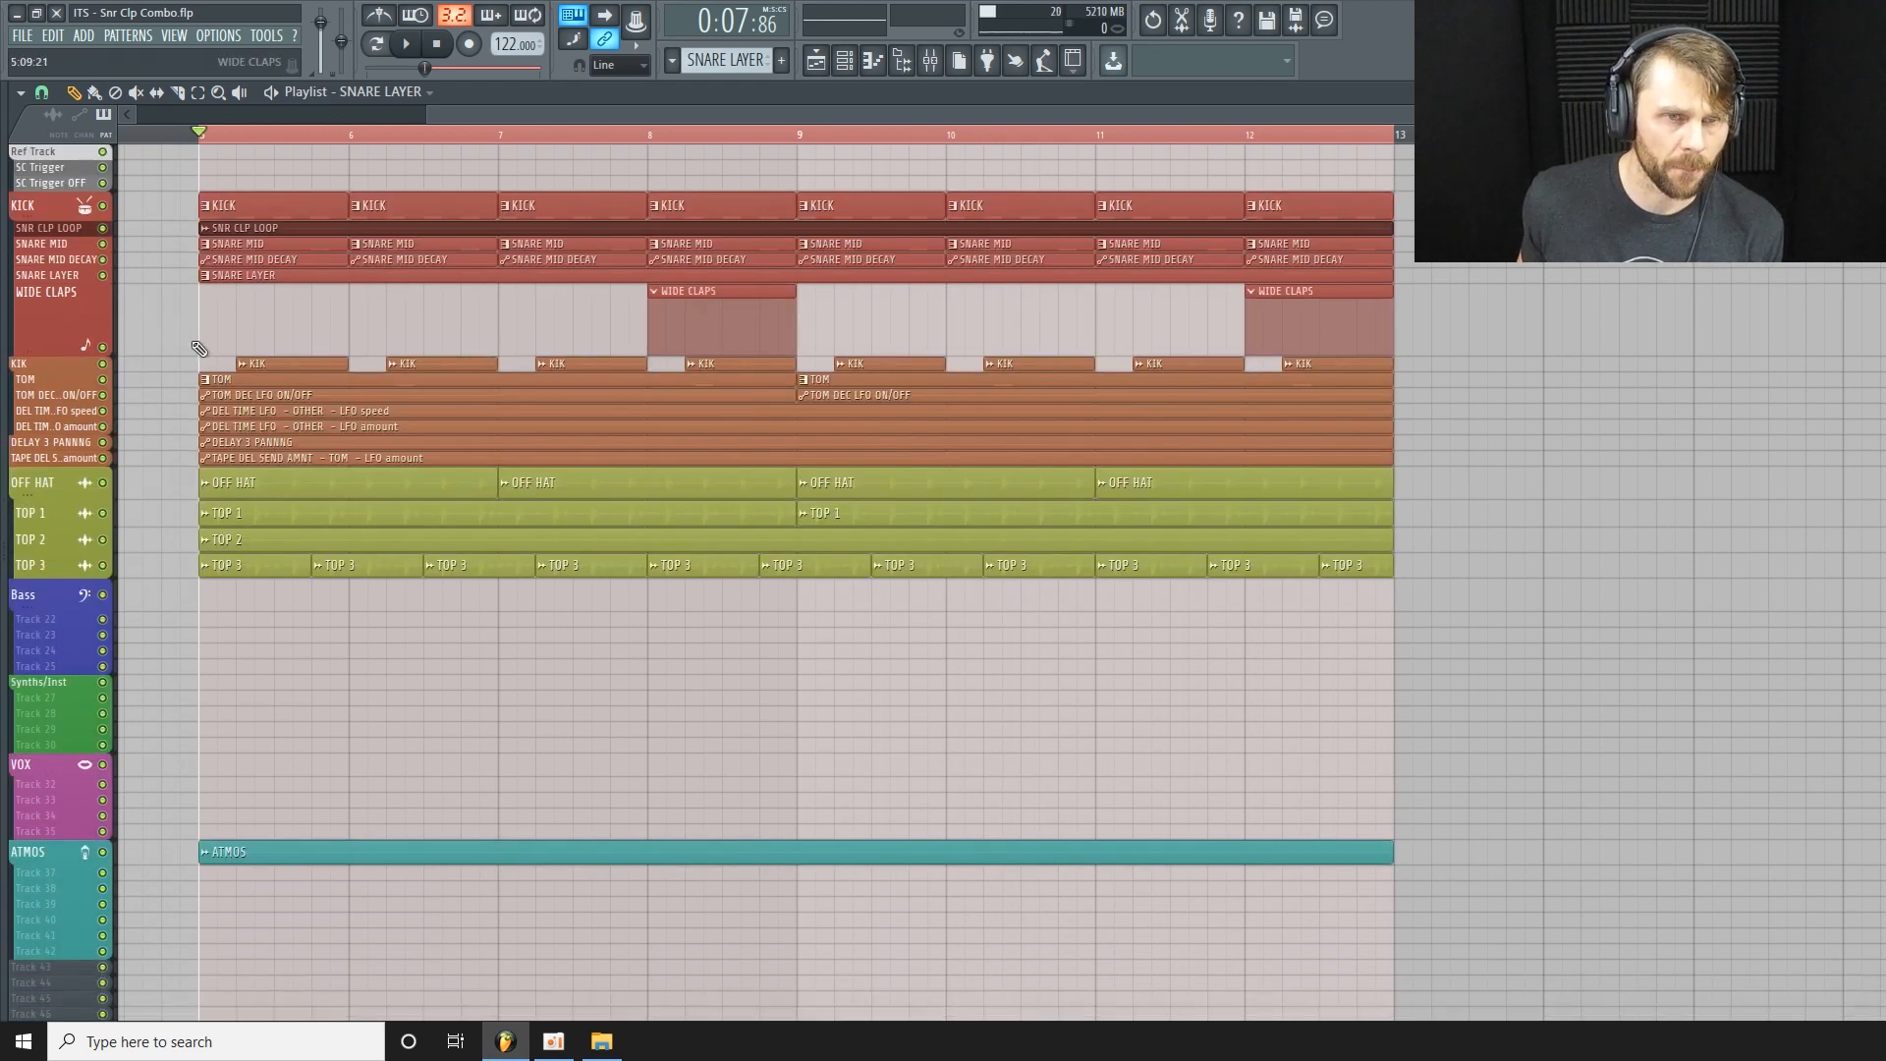
During full-mix playback, lower the mixer faders of SNARE MID to -16.8 dB and SNR LAYER to slightly below -19.3 dB.
key(F6)
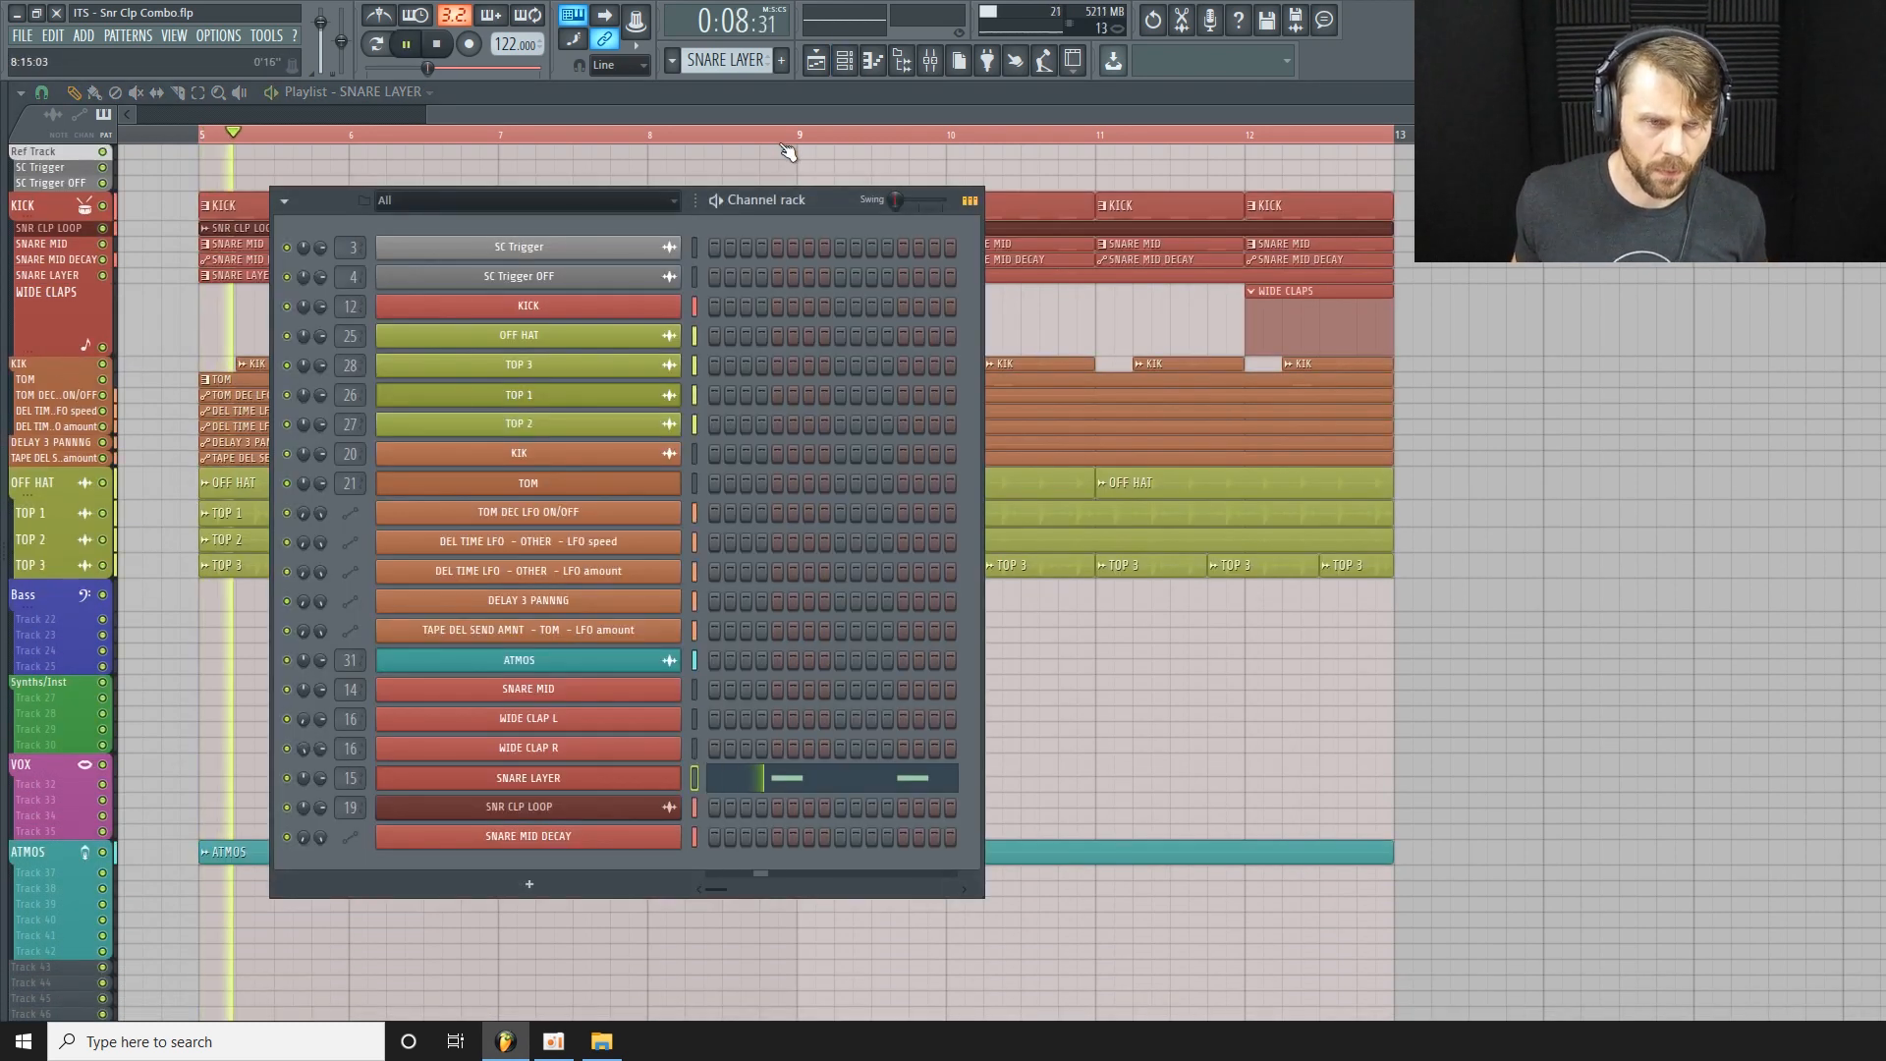
click(872, 61)
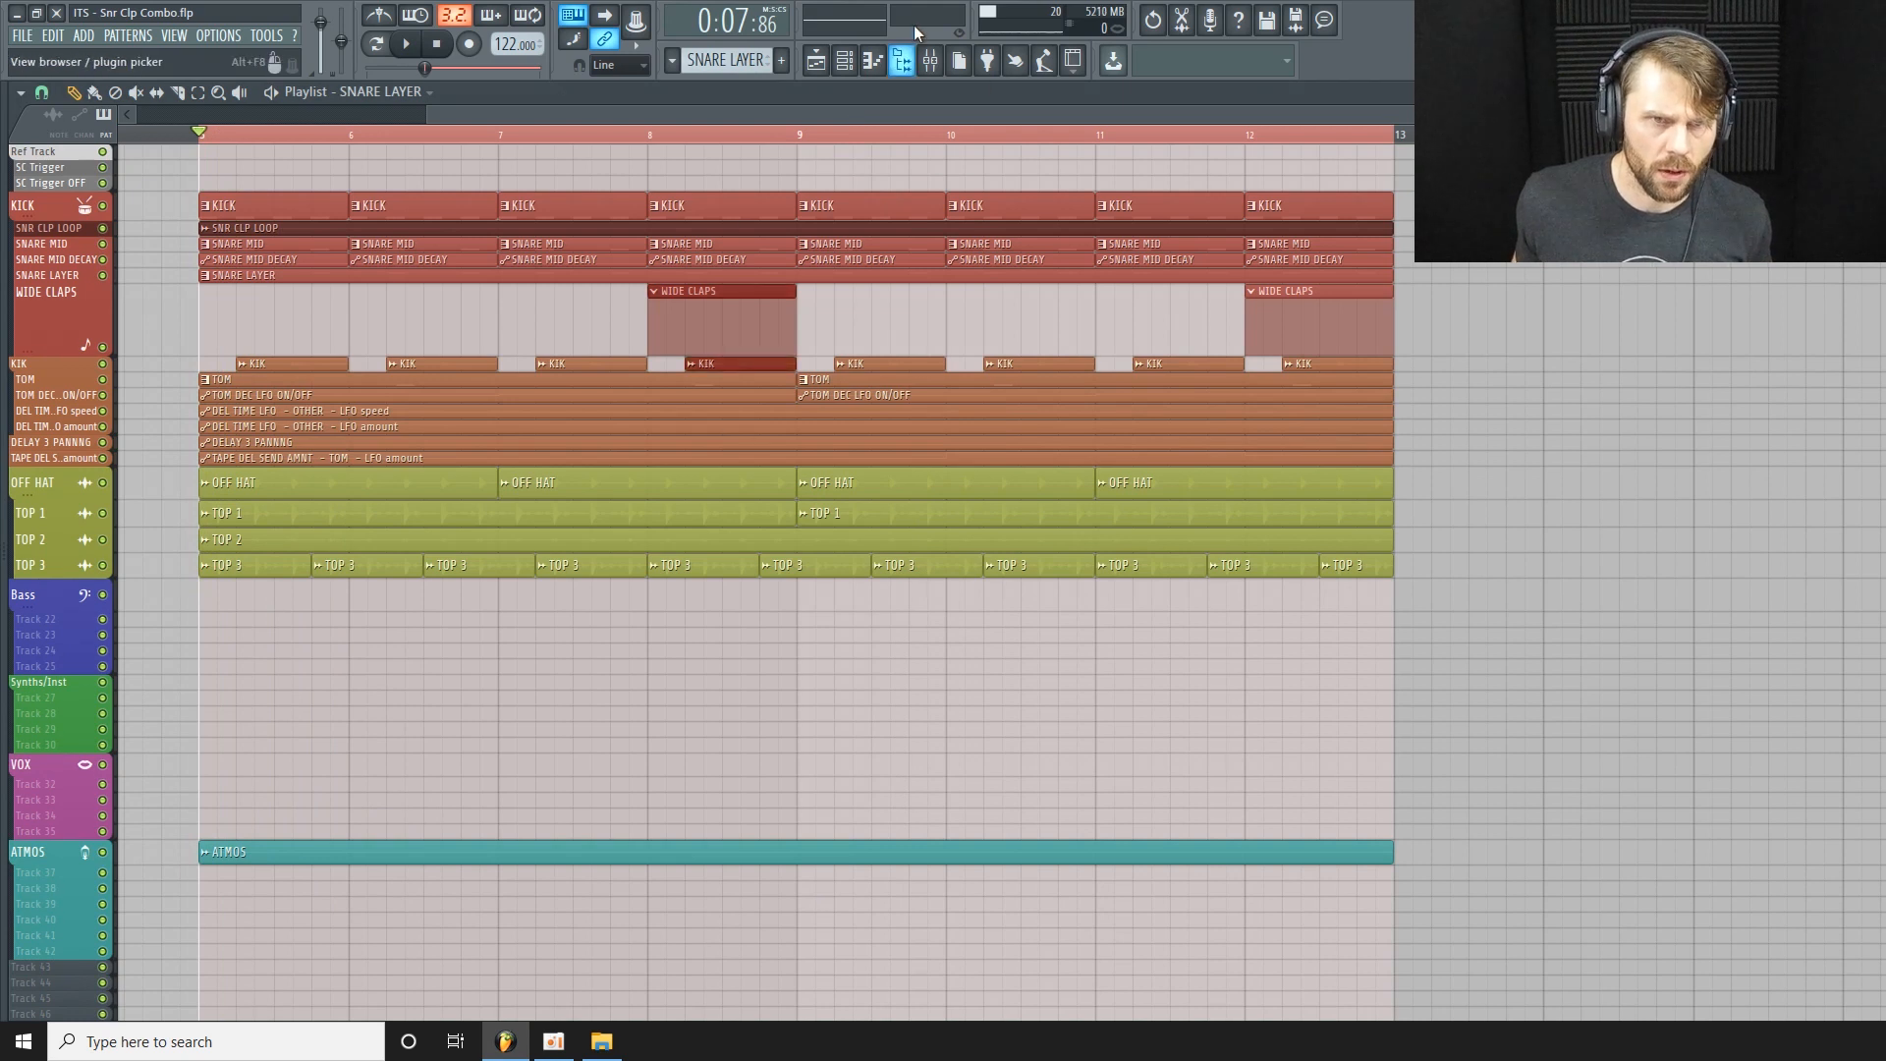
key(F6)
key(F9)
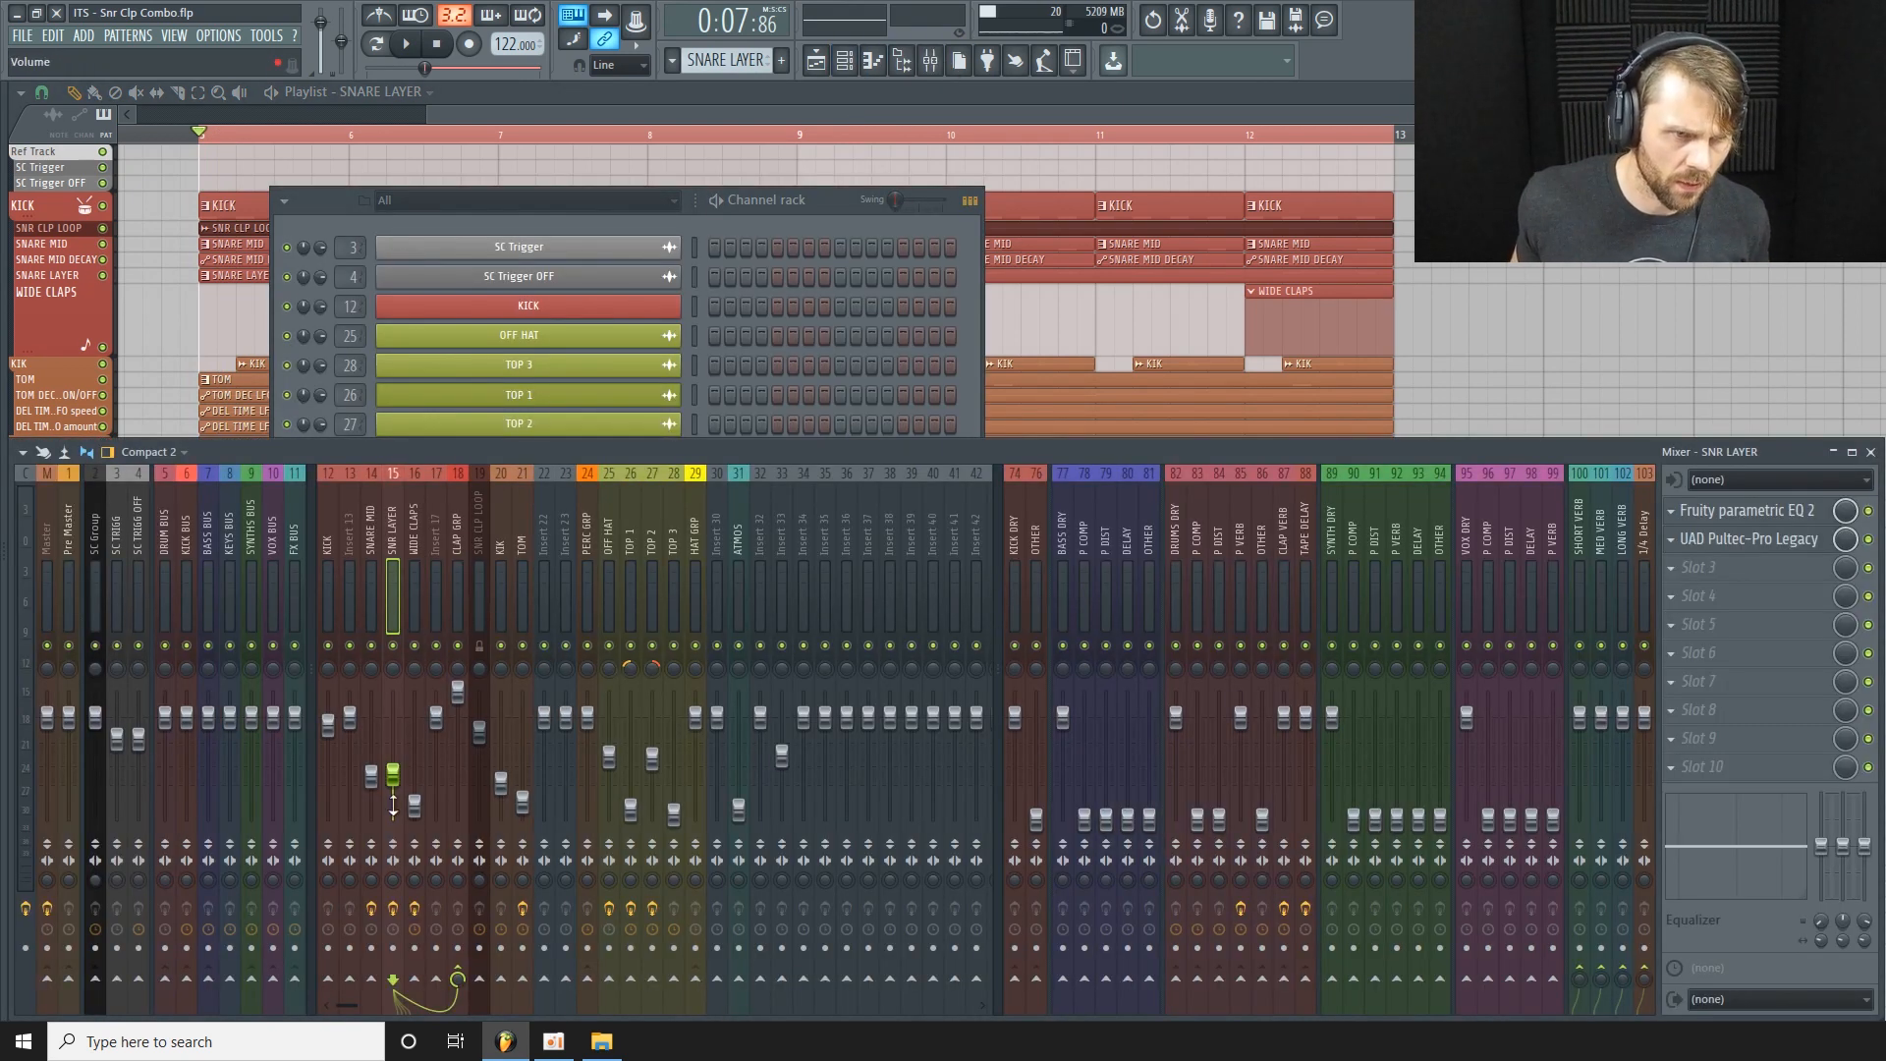
click(374, 546)
key(space)
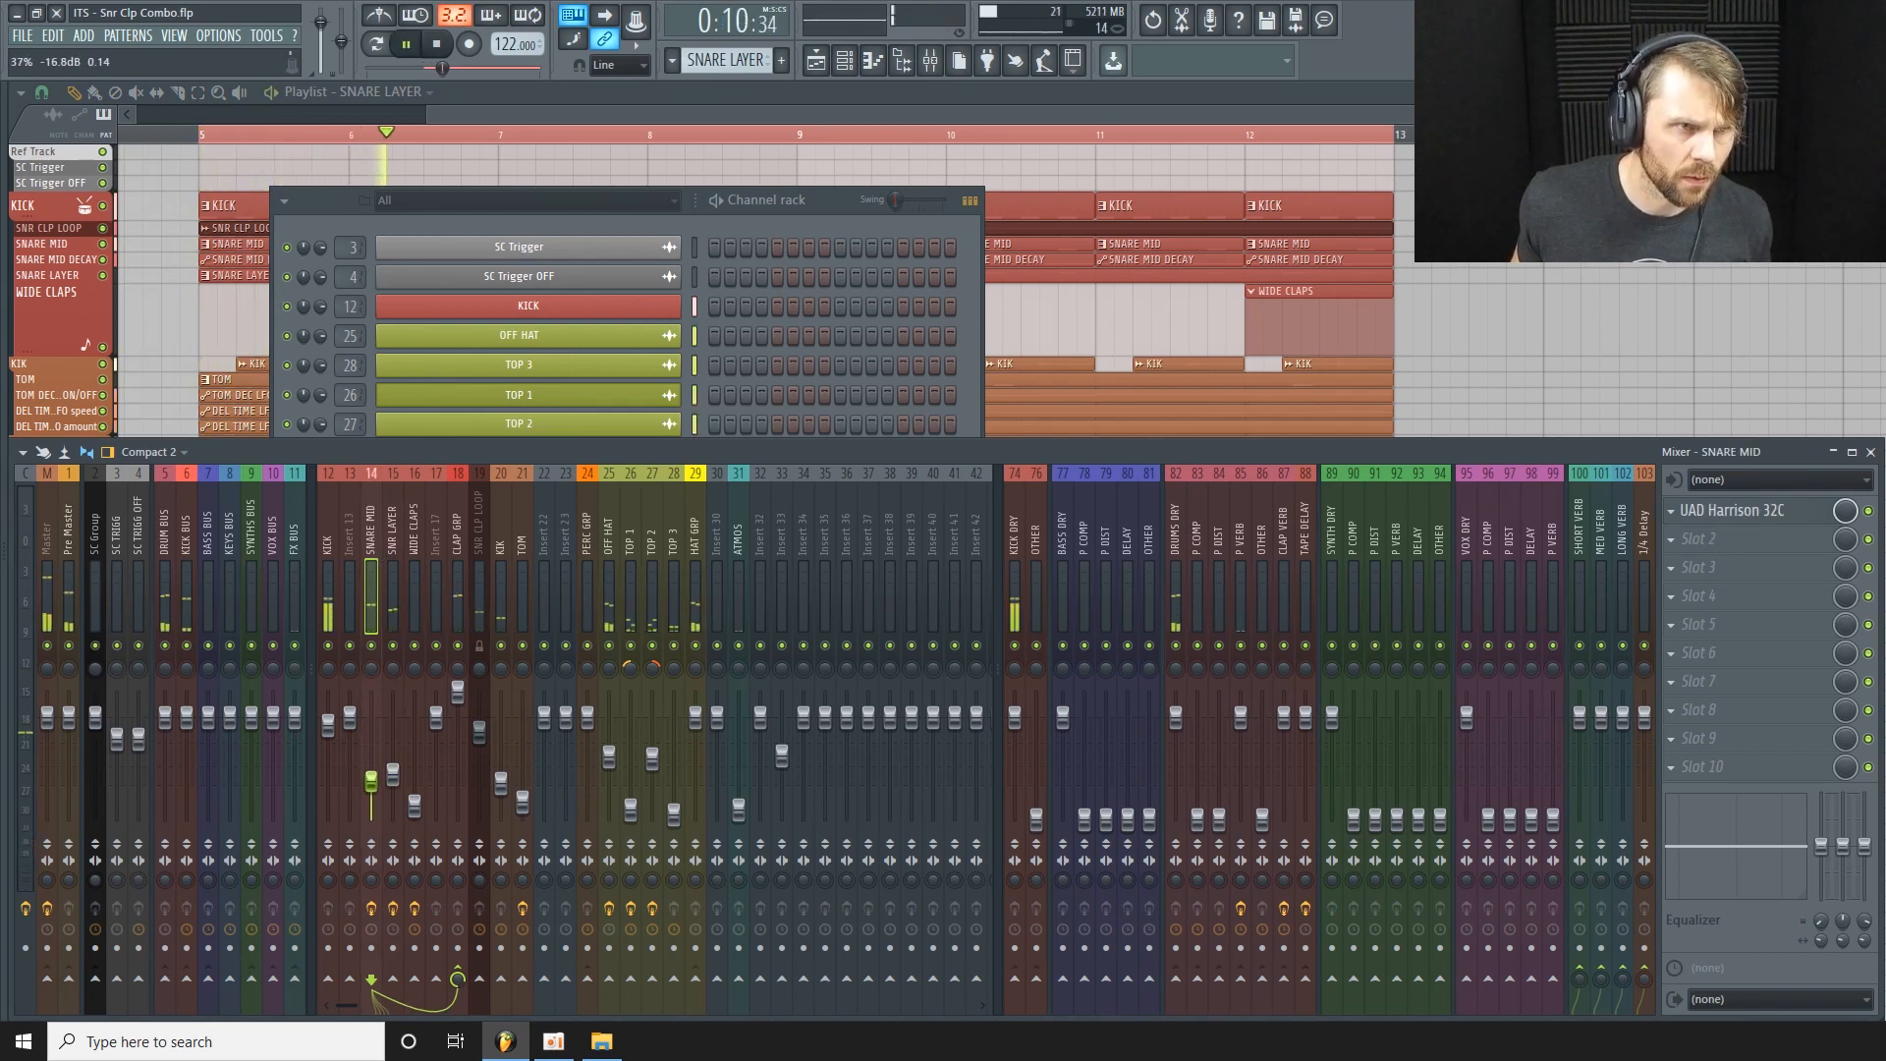
click(394, 525)
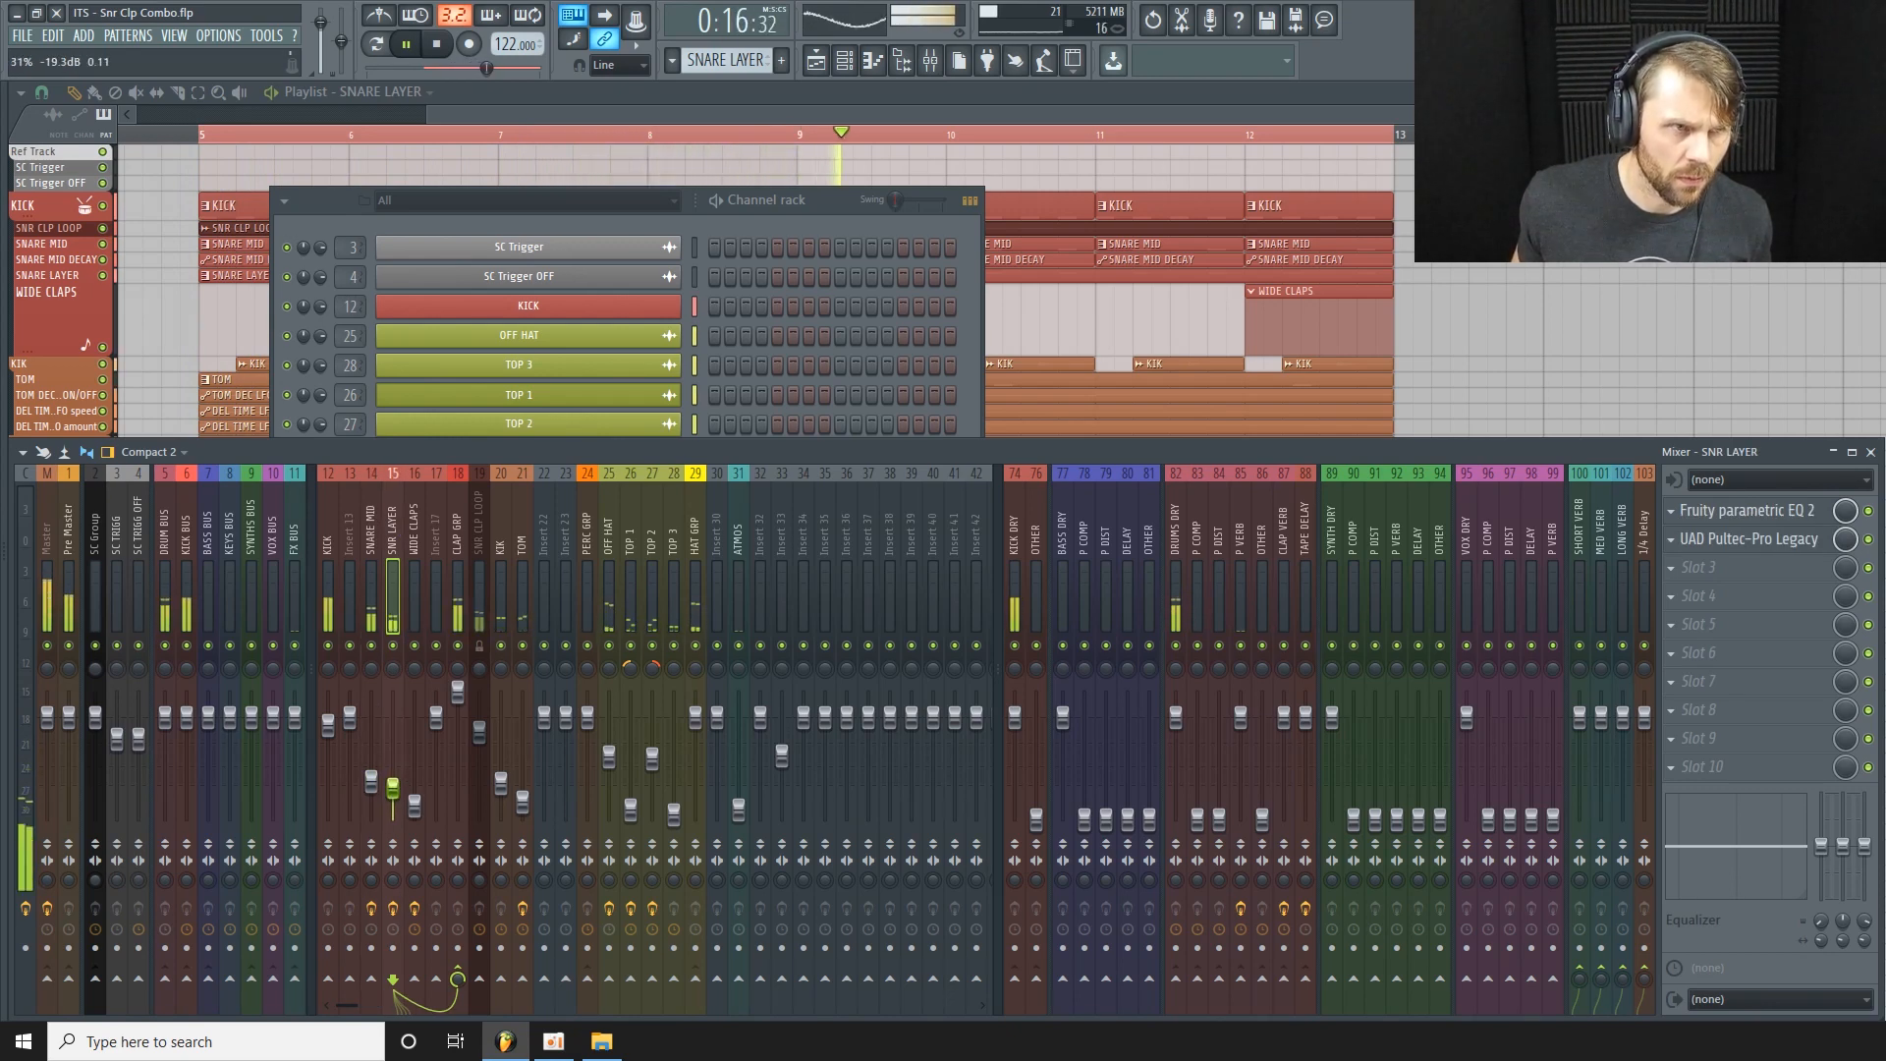
drag(393, 791, 394, 796)
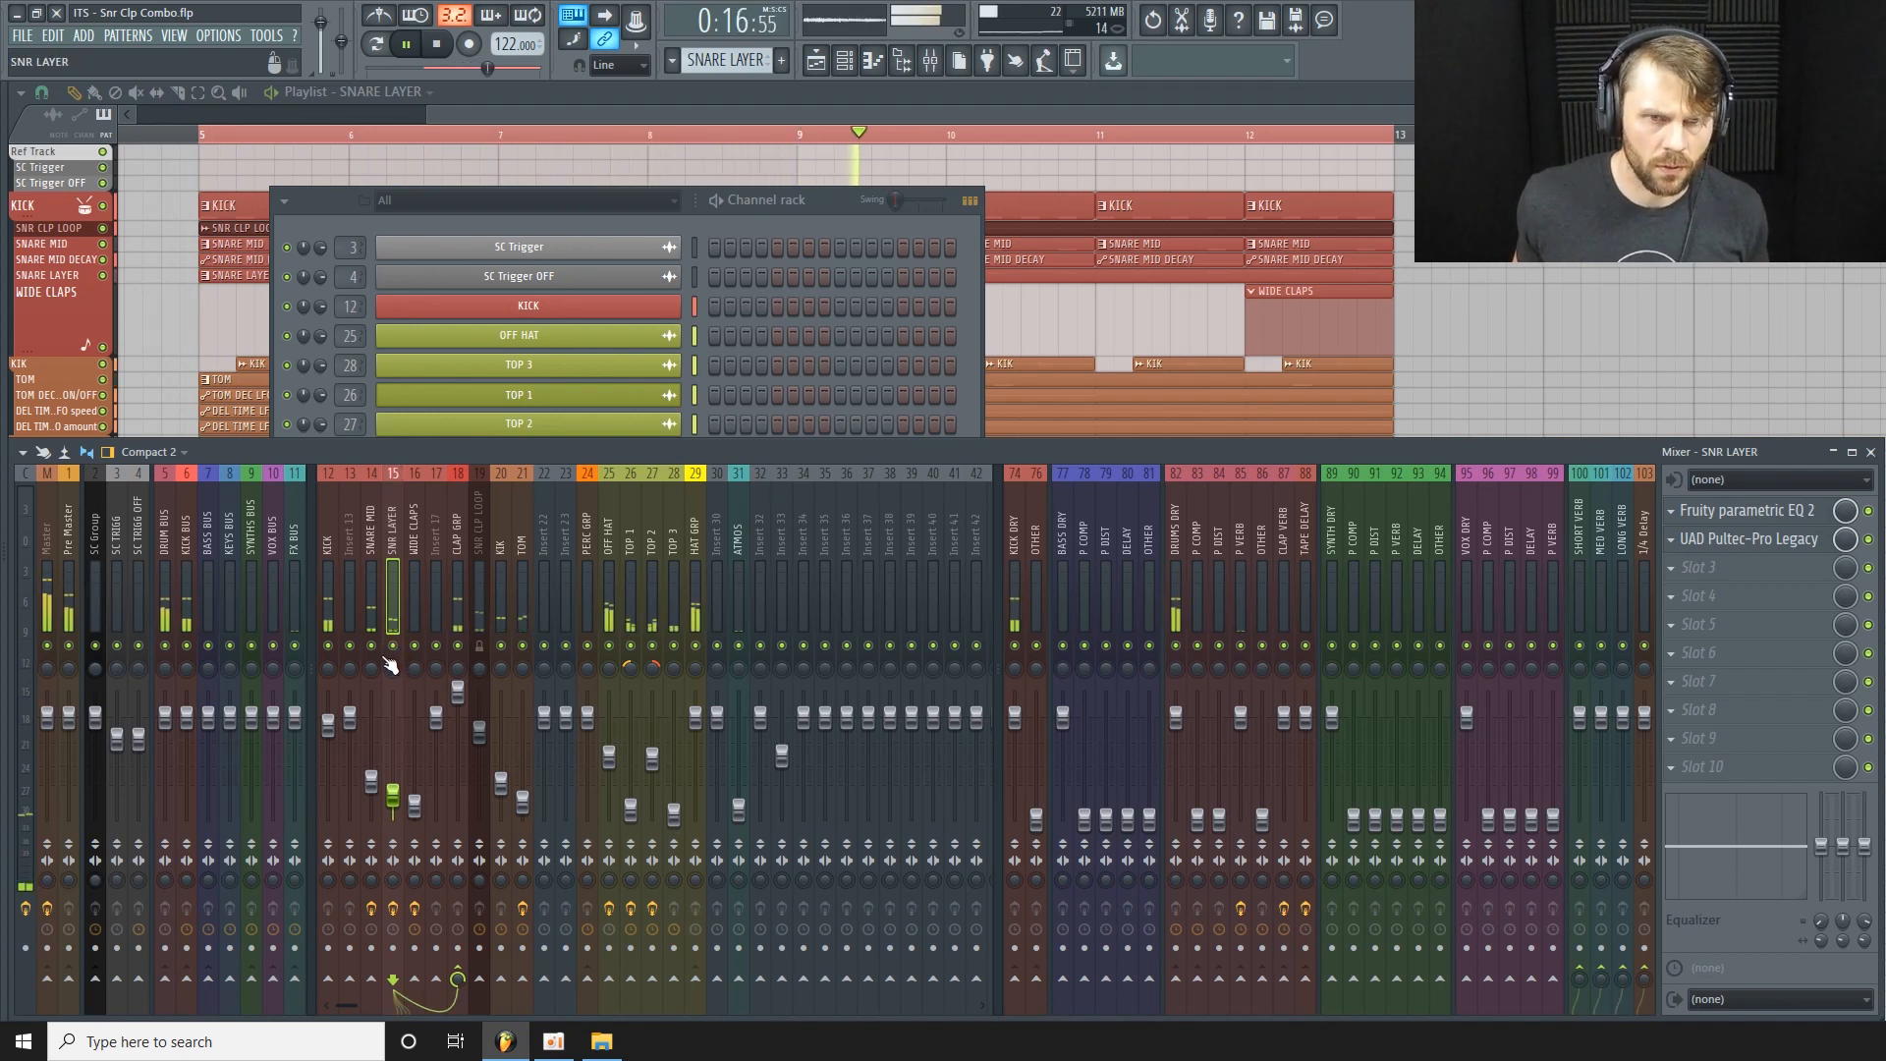
Reposition the channel rack and reopen the SNARE LAYER channel's piano roll while the full mix plays.
drag(311, 202, 389, 182)
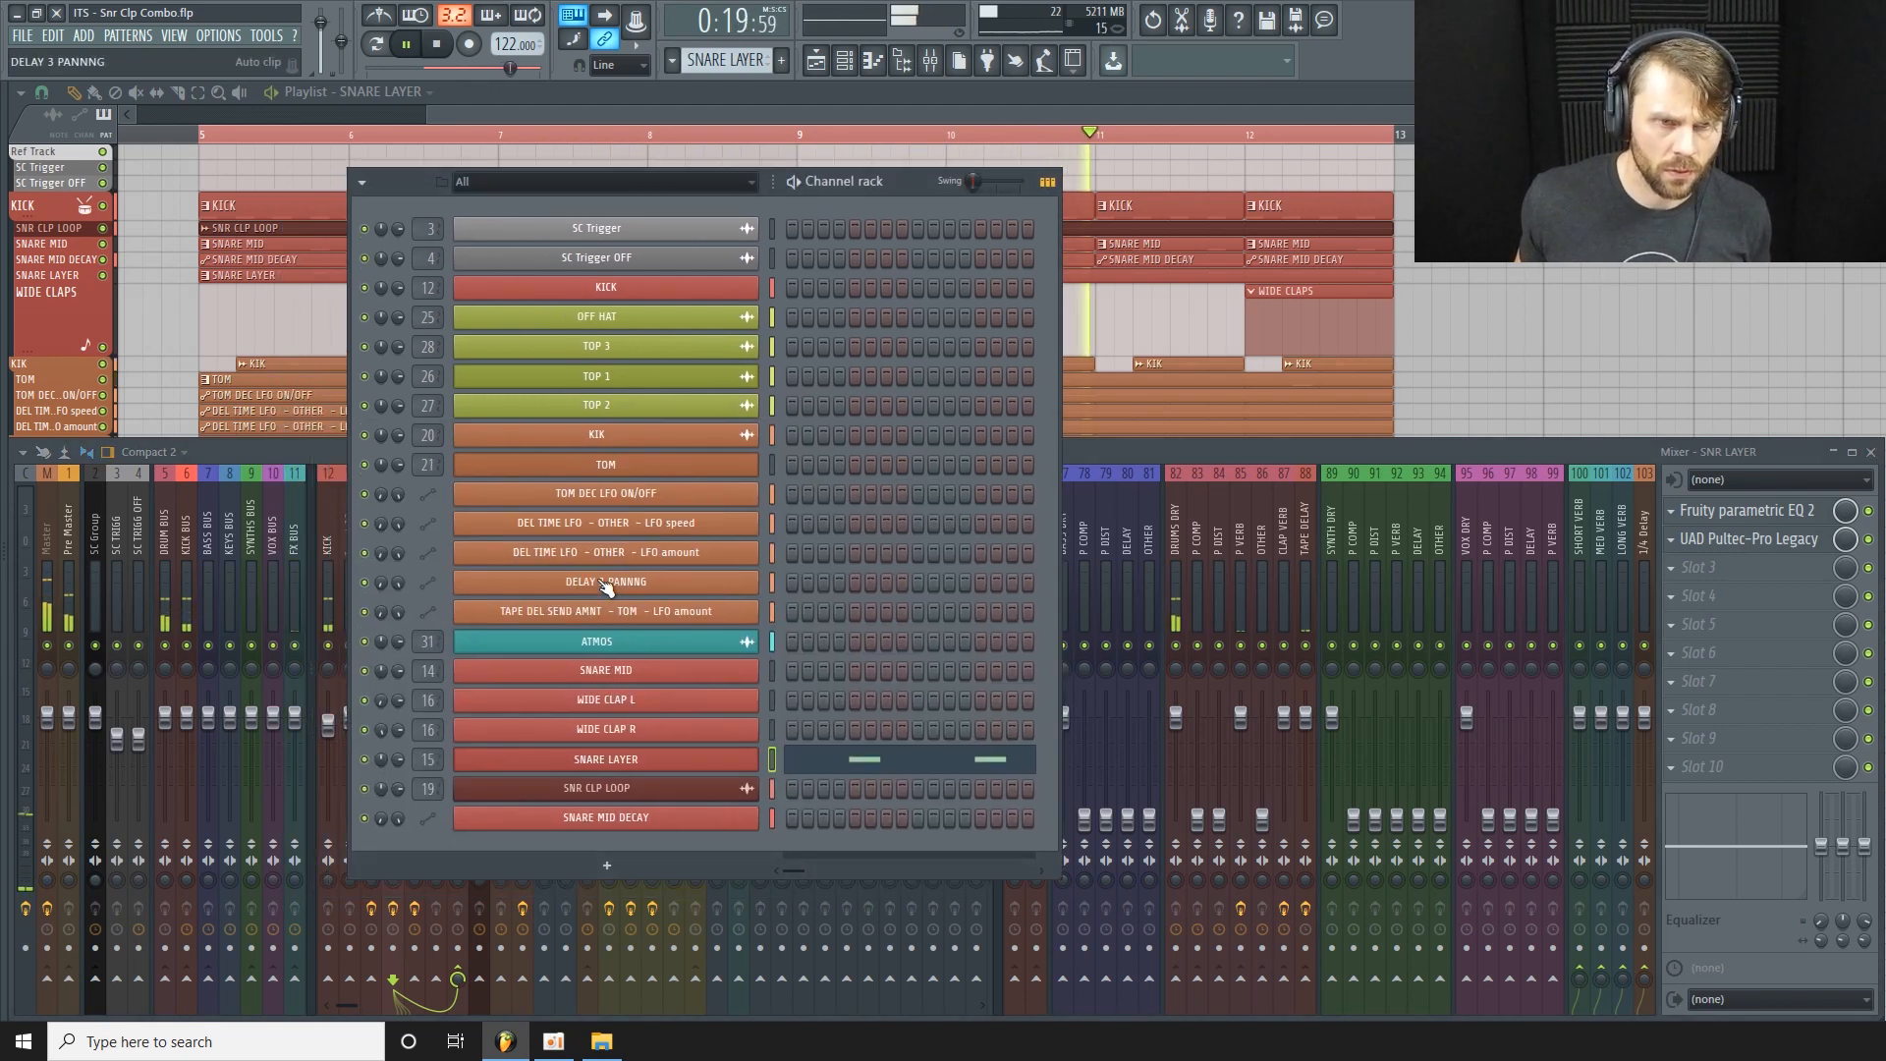
right_click(719, 765)
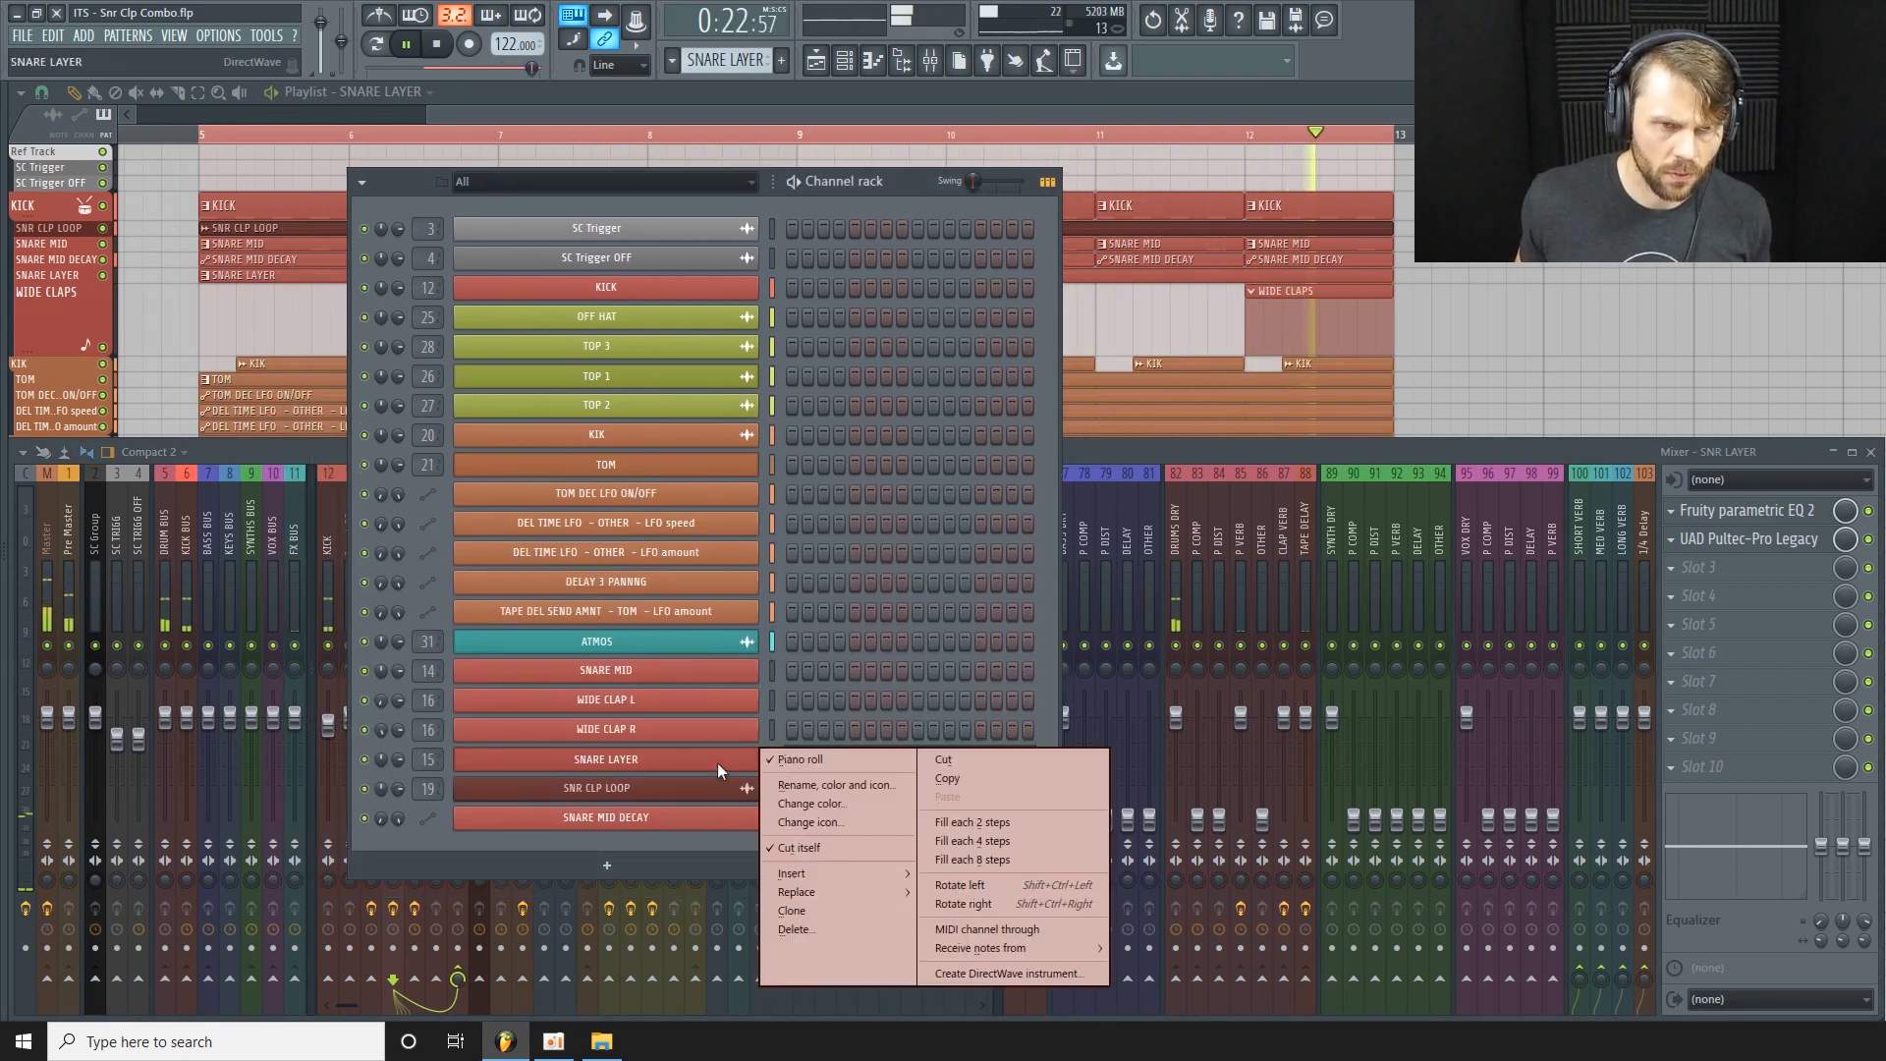
right_click(712, 757)
click(845, 762)
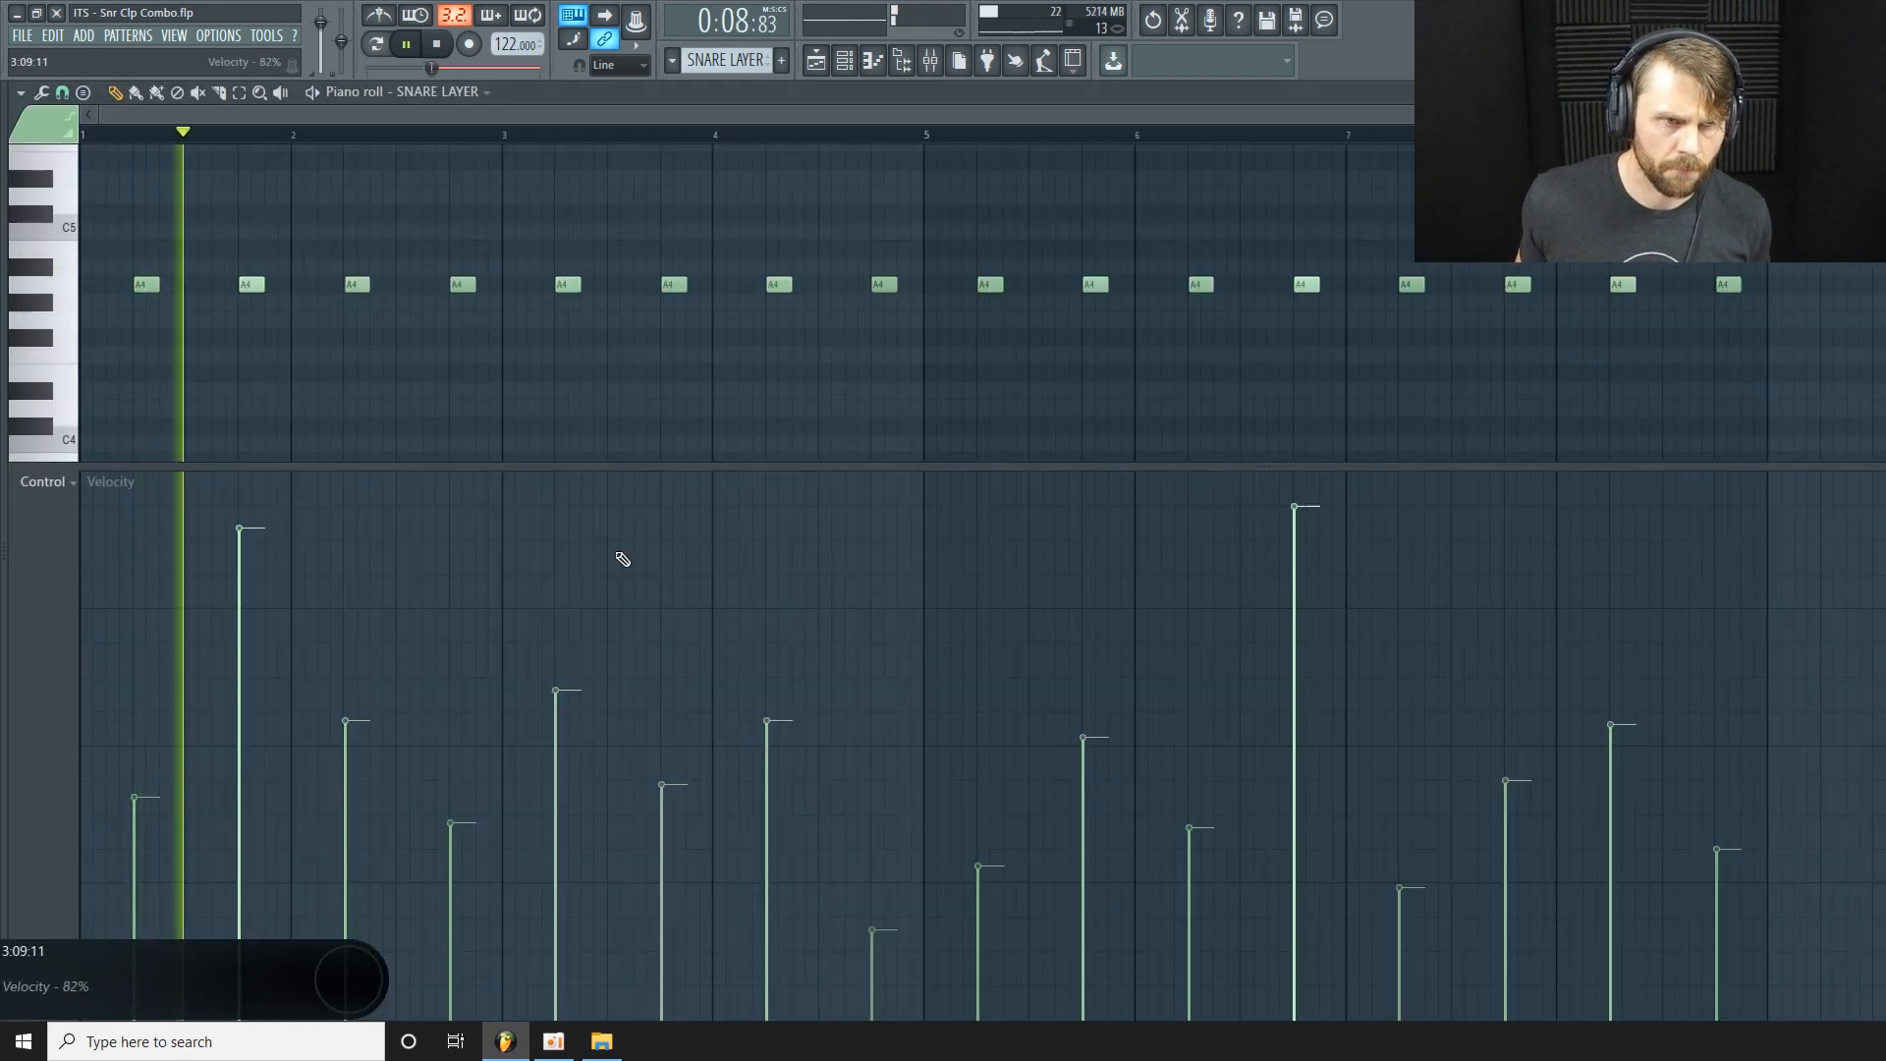
Lower the velocities of bar 1's loud last note and the first notes of bars 2 and 3 to roughly mid level.
drag(240, 535, 261, 665)
drag(556, 693, 546, 786)
drag(357, 724, 350, 770)
drag(242, 665, 252, 741)
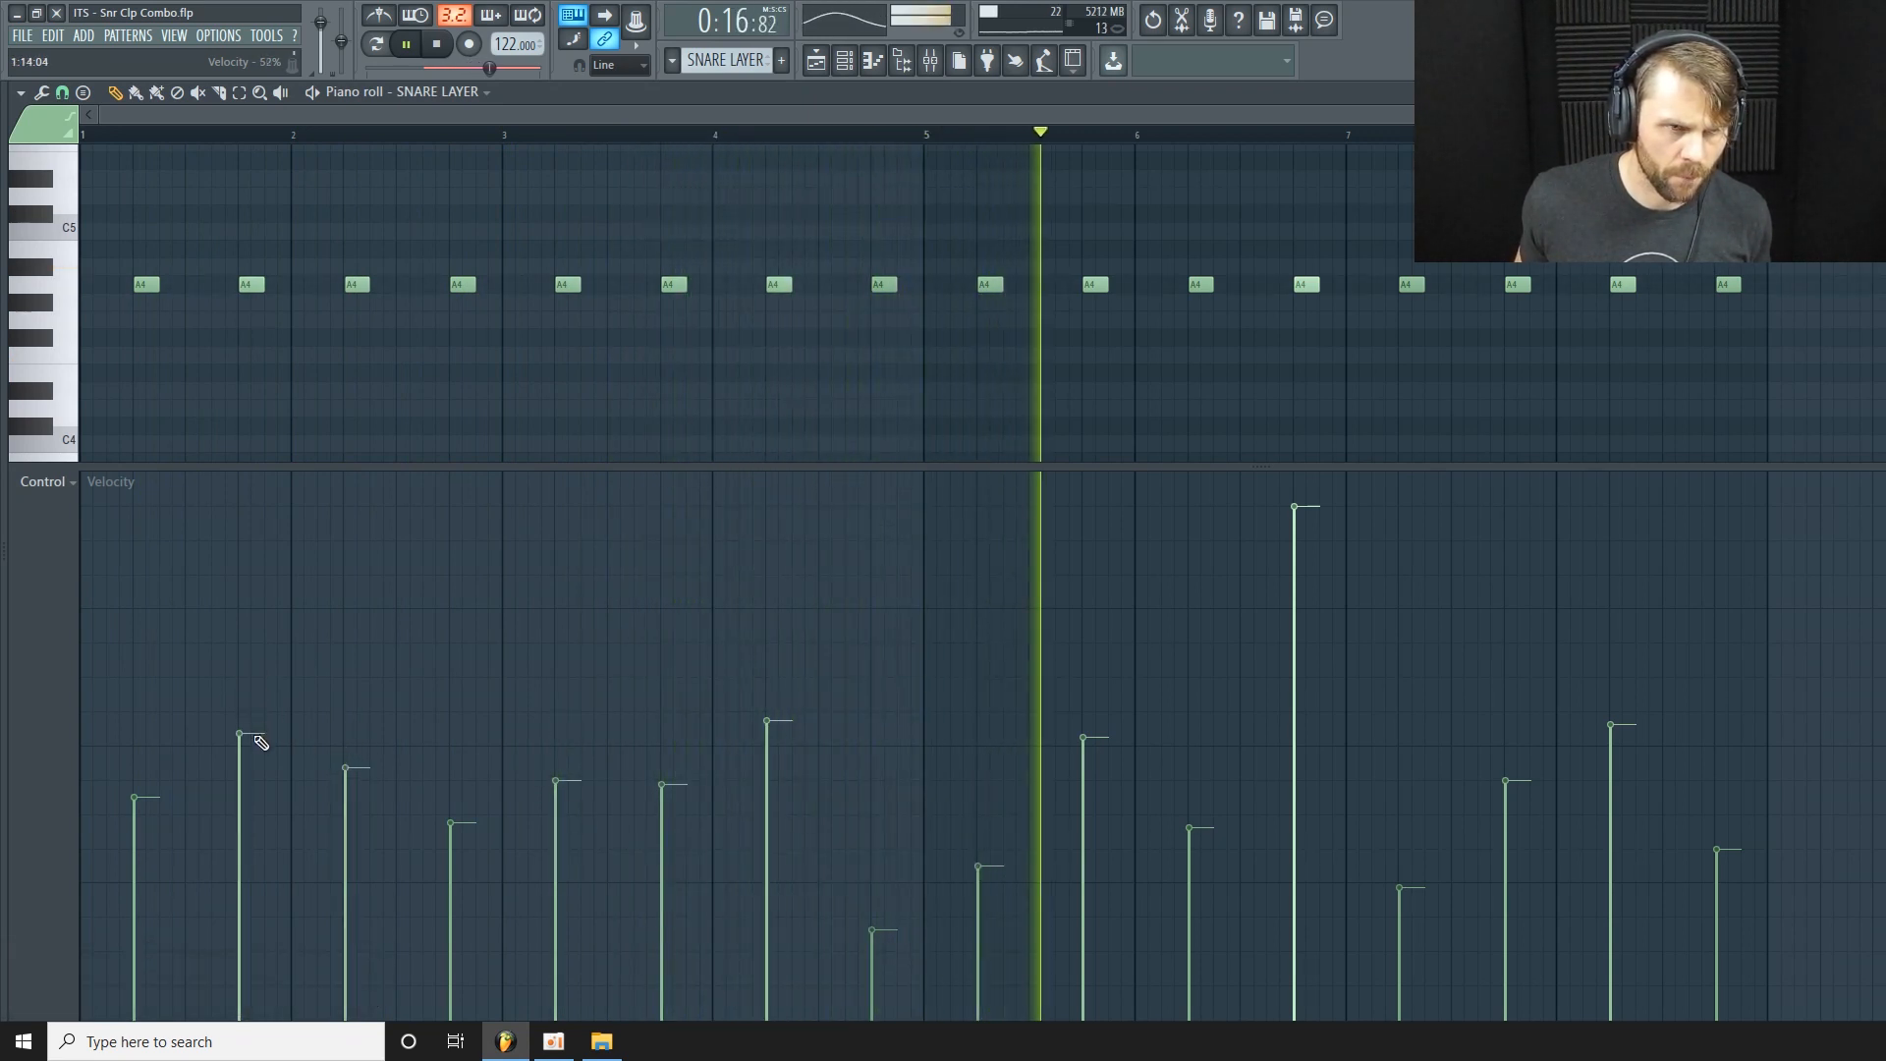
Lower the velocities of bar 4's first, bar 5's last, bar 6's loud last and bar 8's first notes.
drag(1083, 737, 1082, 759)
drag(767, 722, 770, 745)
drag(1082, 759, 1086, 776)
drag(1312, 523, 1267, 792)
drag(1616, 762, 1611, 844)
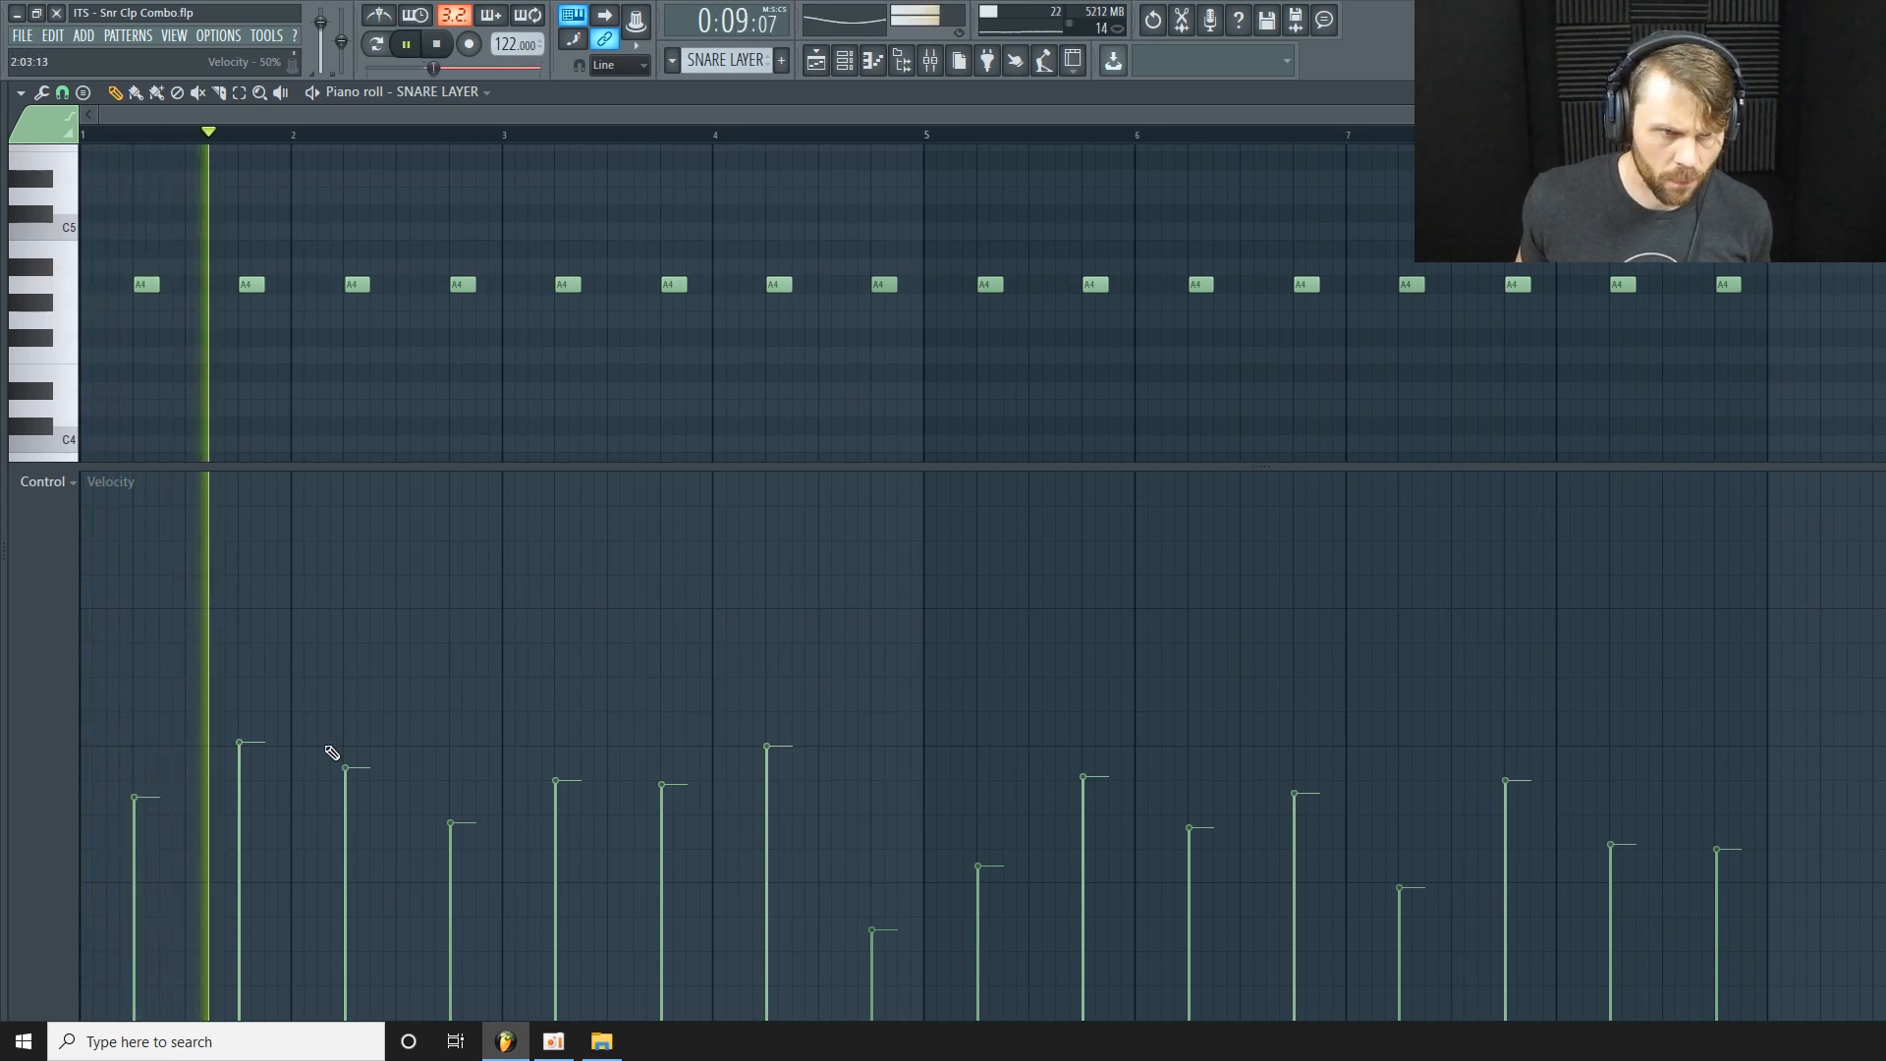
Fine-tune bar 1's first note velocity, and slightly lower bar 1's last, bar 2's first and both of bar 3's notes.
drag(137, 796, 139, 783)
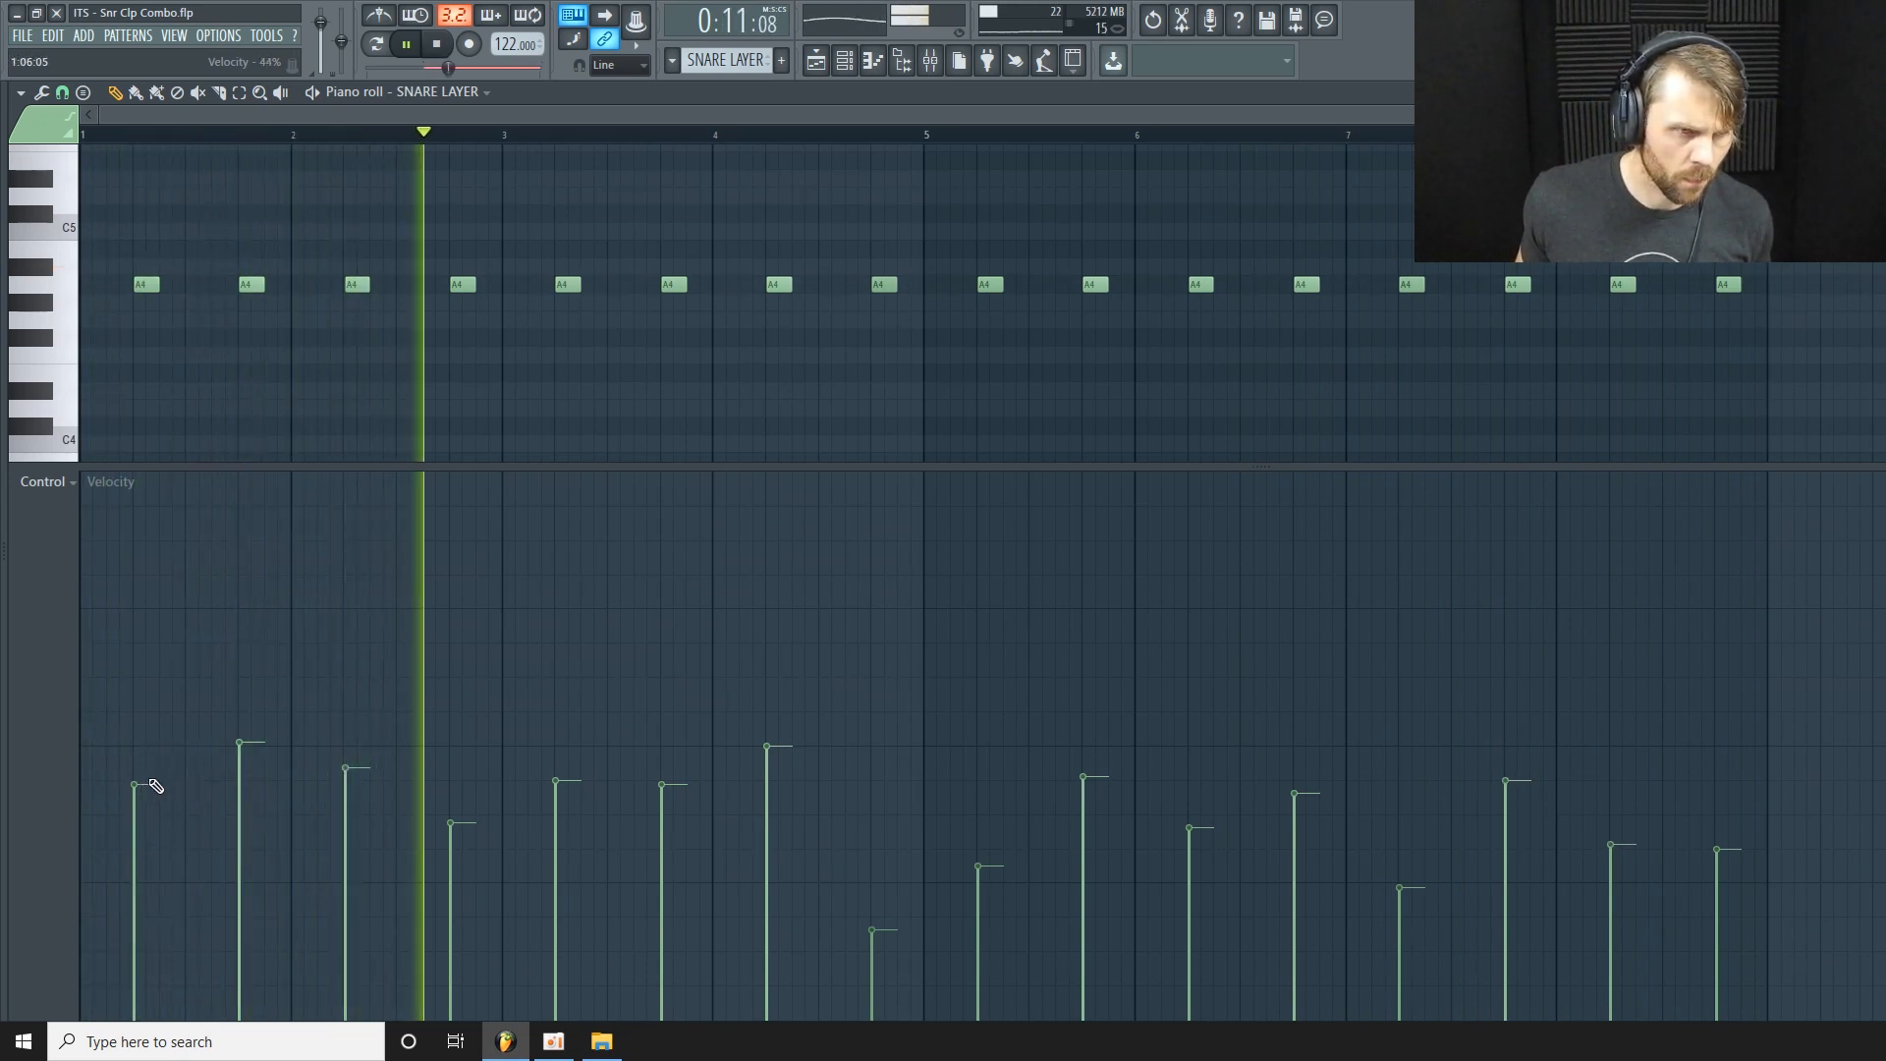
scroll(310, 786, down, 1)
click(560, 789)
mouse_move(566, 794)
mouse_down()
mouse_move(560, 808)
mouse_move(665, 808)
mouse_up()
click(666, 818)
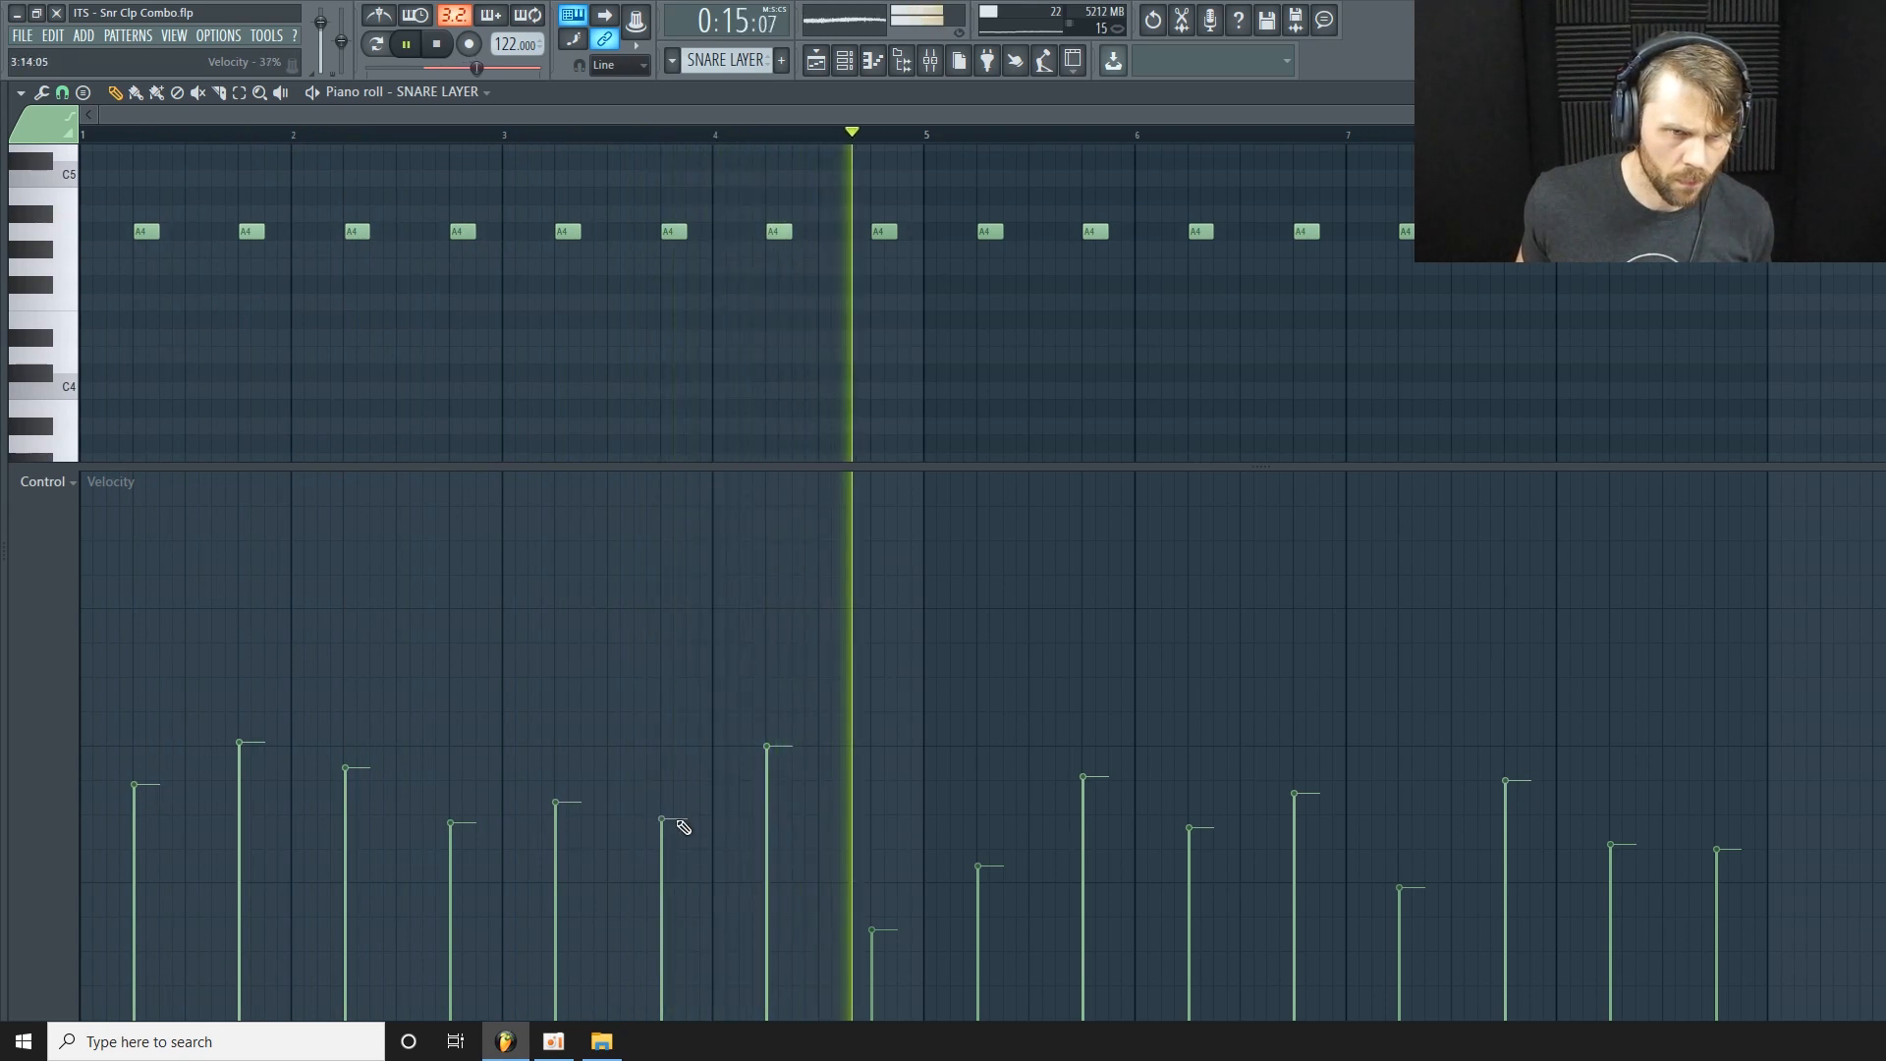
click(347, 776)
click(241, 767)
click(162, 792)
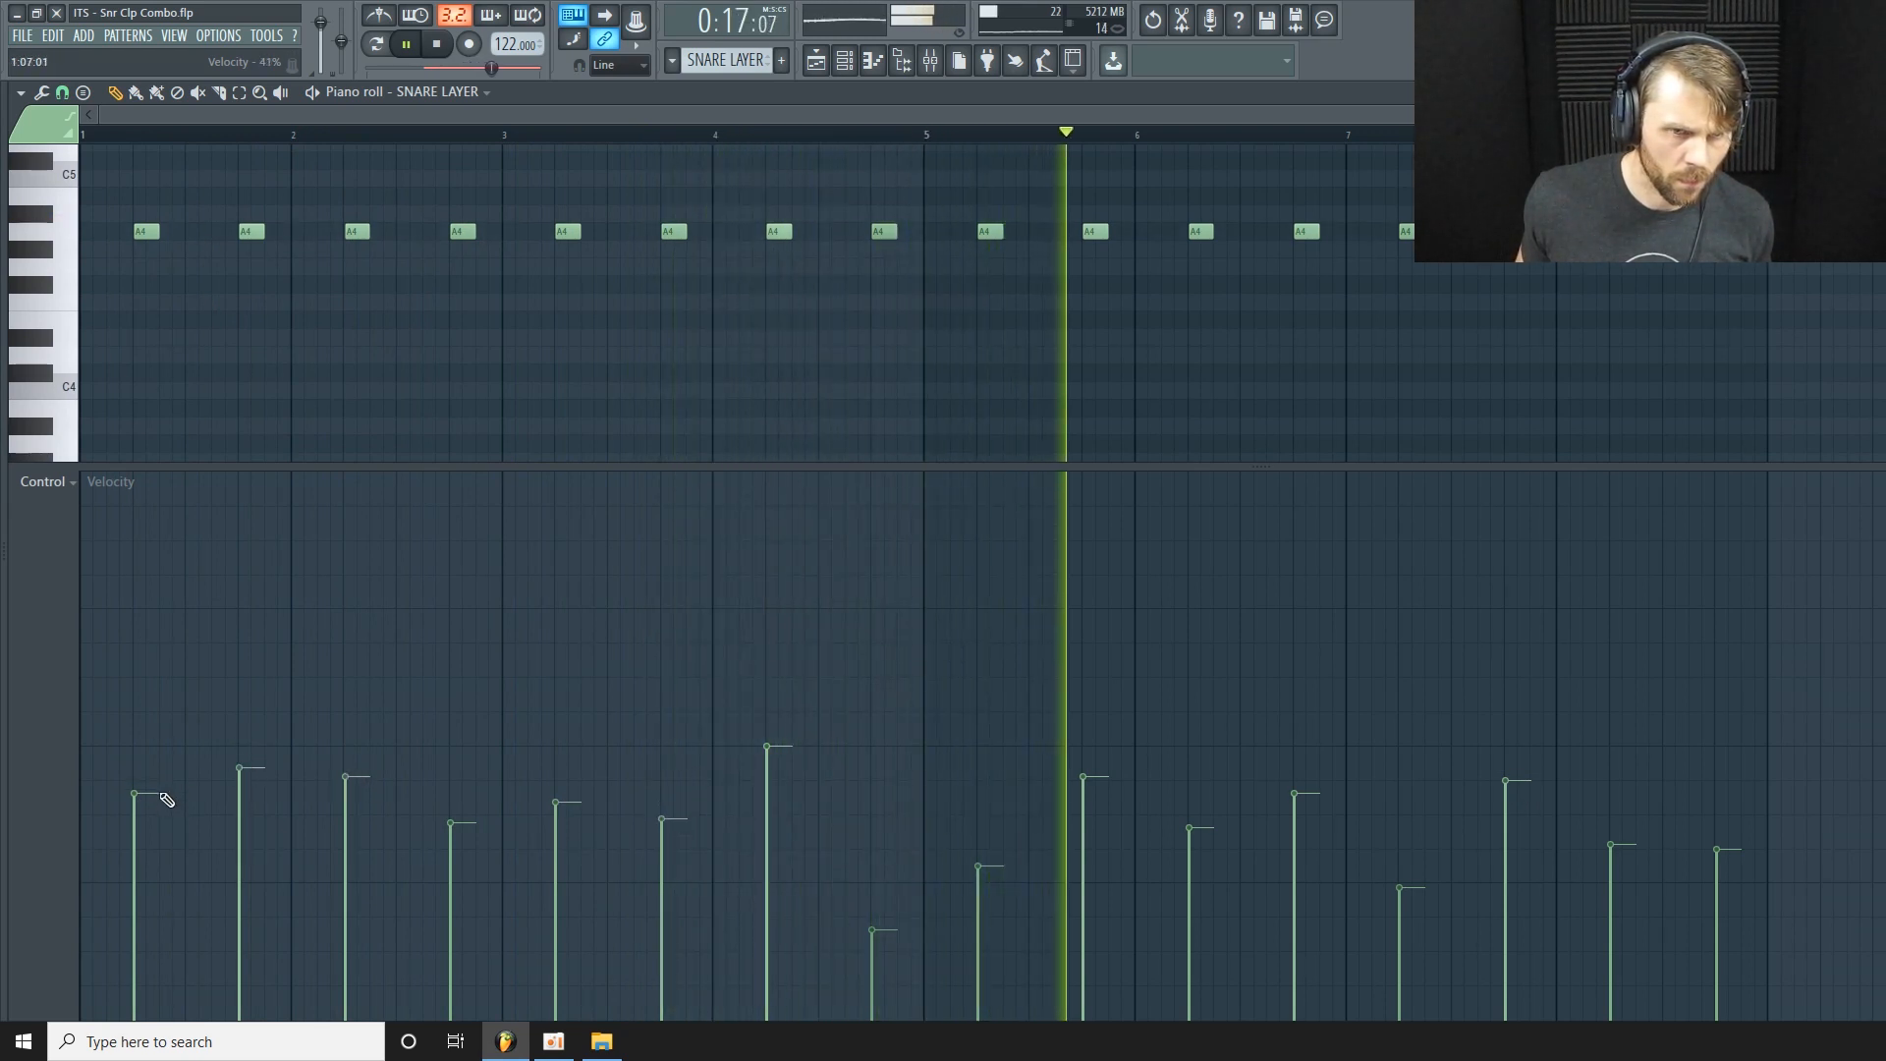
Slightly lower the velocities of bar 4's first, bar 5's last, both of bar 6's and bar 7's last notes.
drag(767, 775, 776, 798)
click(770, 781)
click(1092, 795)
click(1201, 849)
click(1311, 803)
click(1502, 830)
Nudge down the velocities of both bar 1 notes, the first notes of bars 2 and 4, and the last notes of bars 5 and 6.
click(349, 783)
click(245, 776)
click(138, 805)
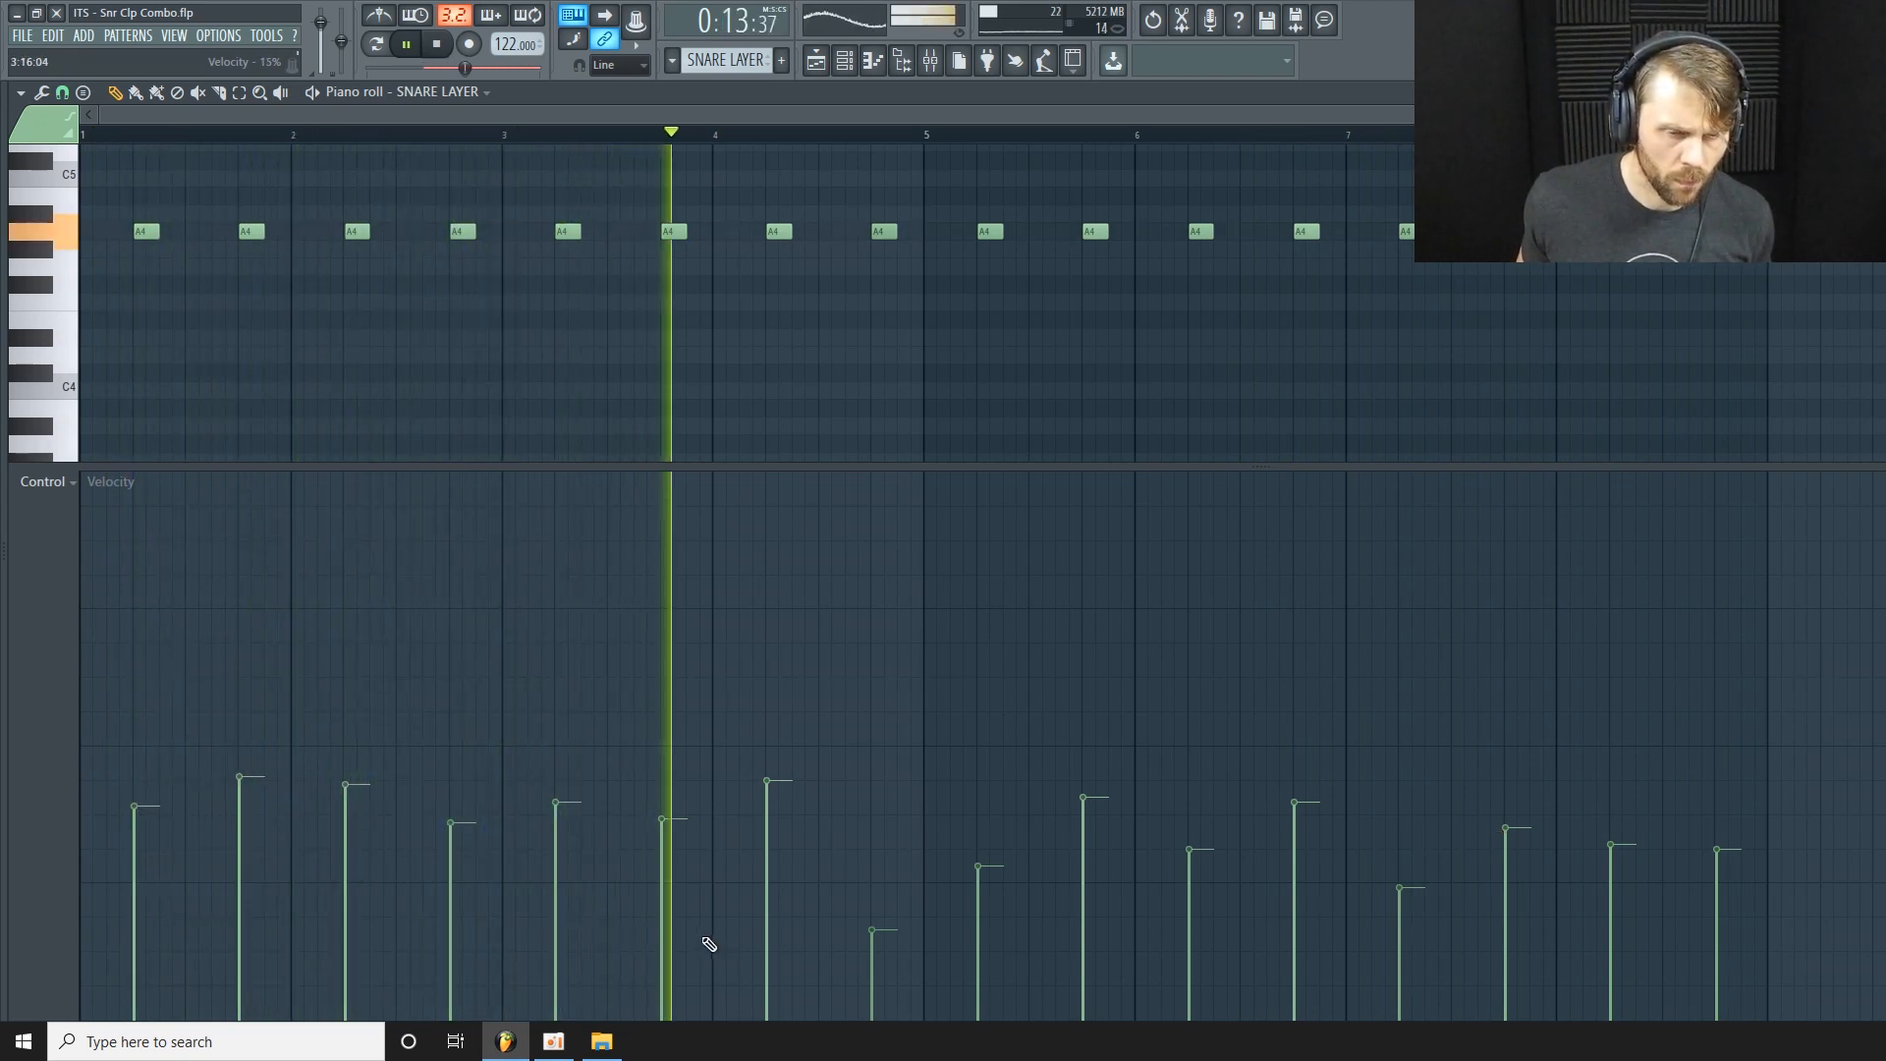
click(770, 793)
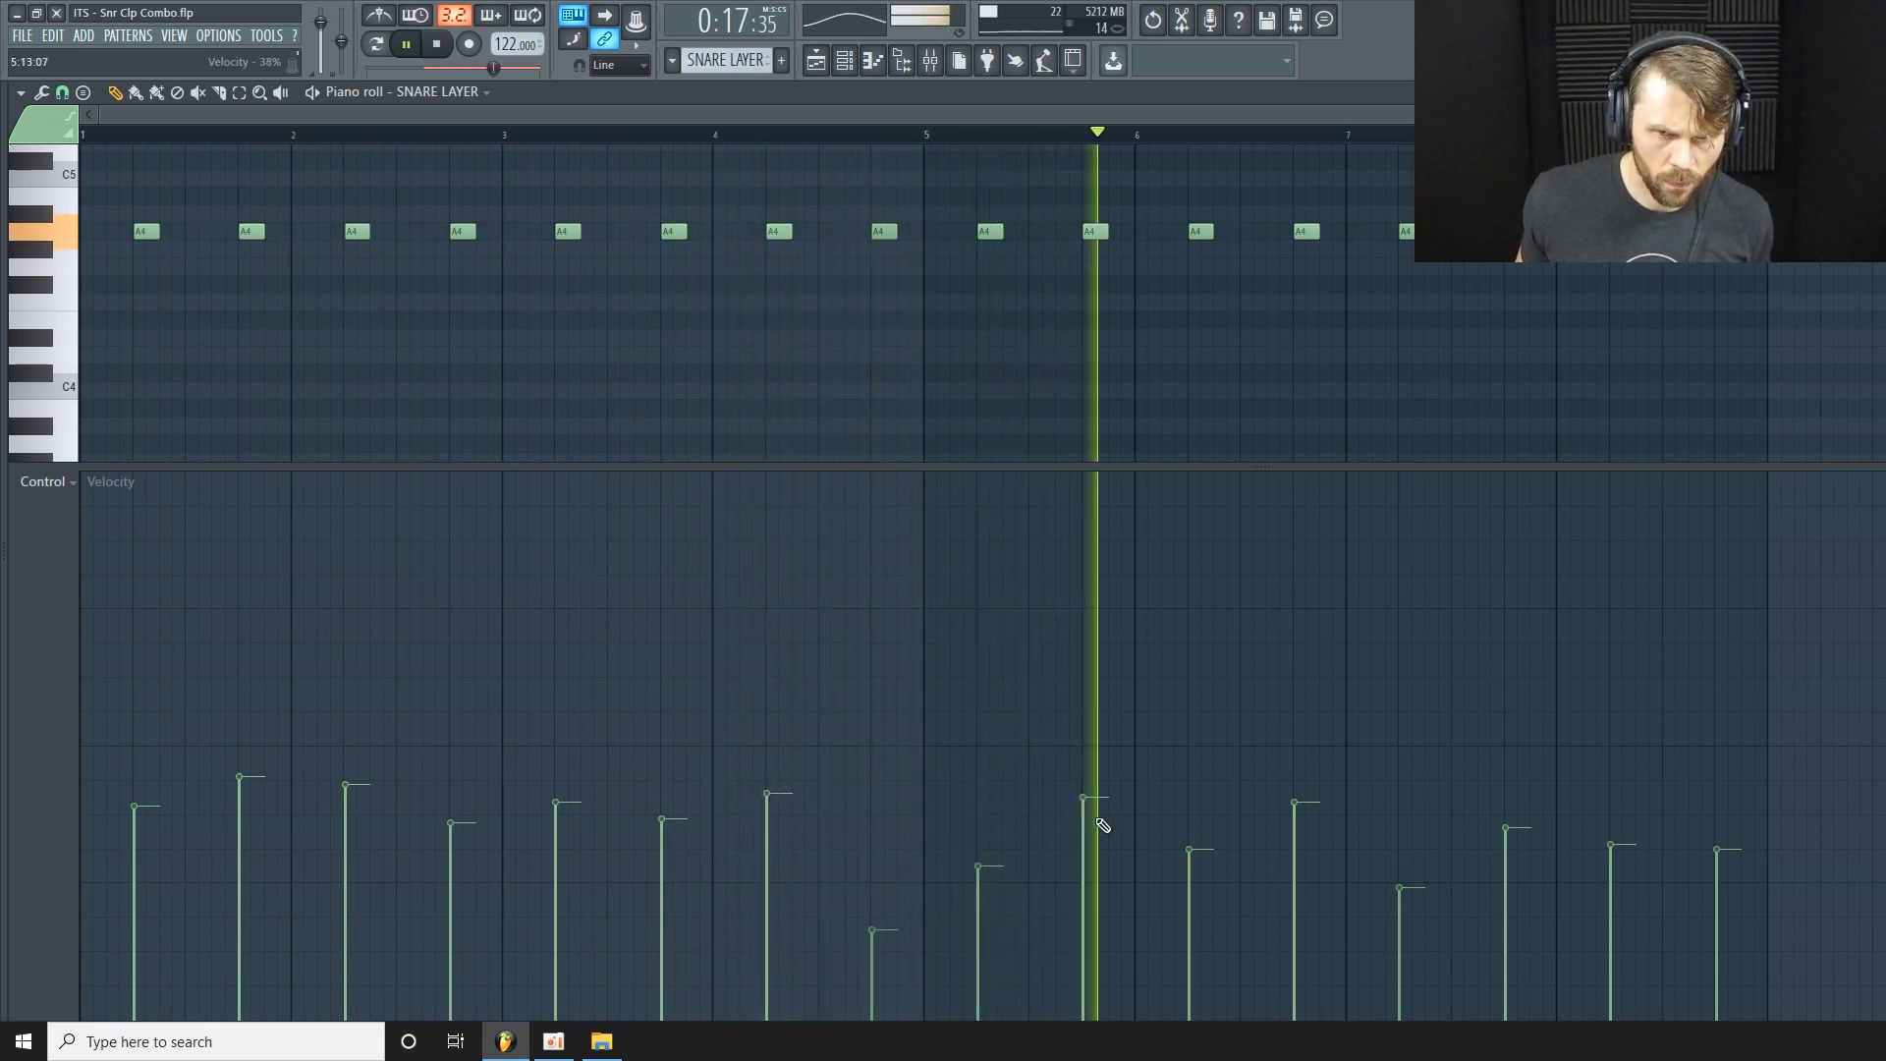
click(770, 802)
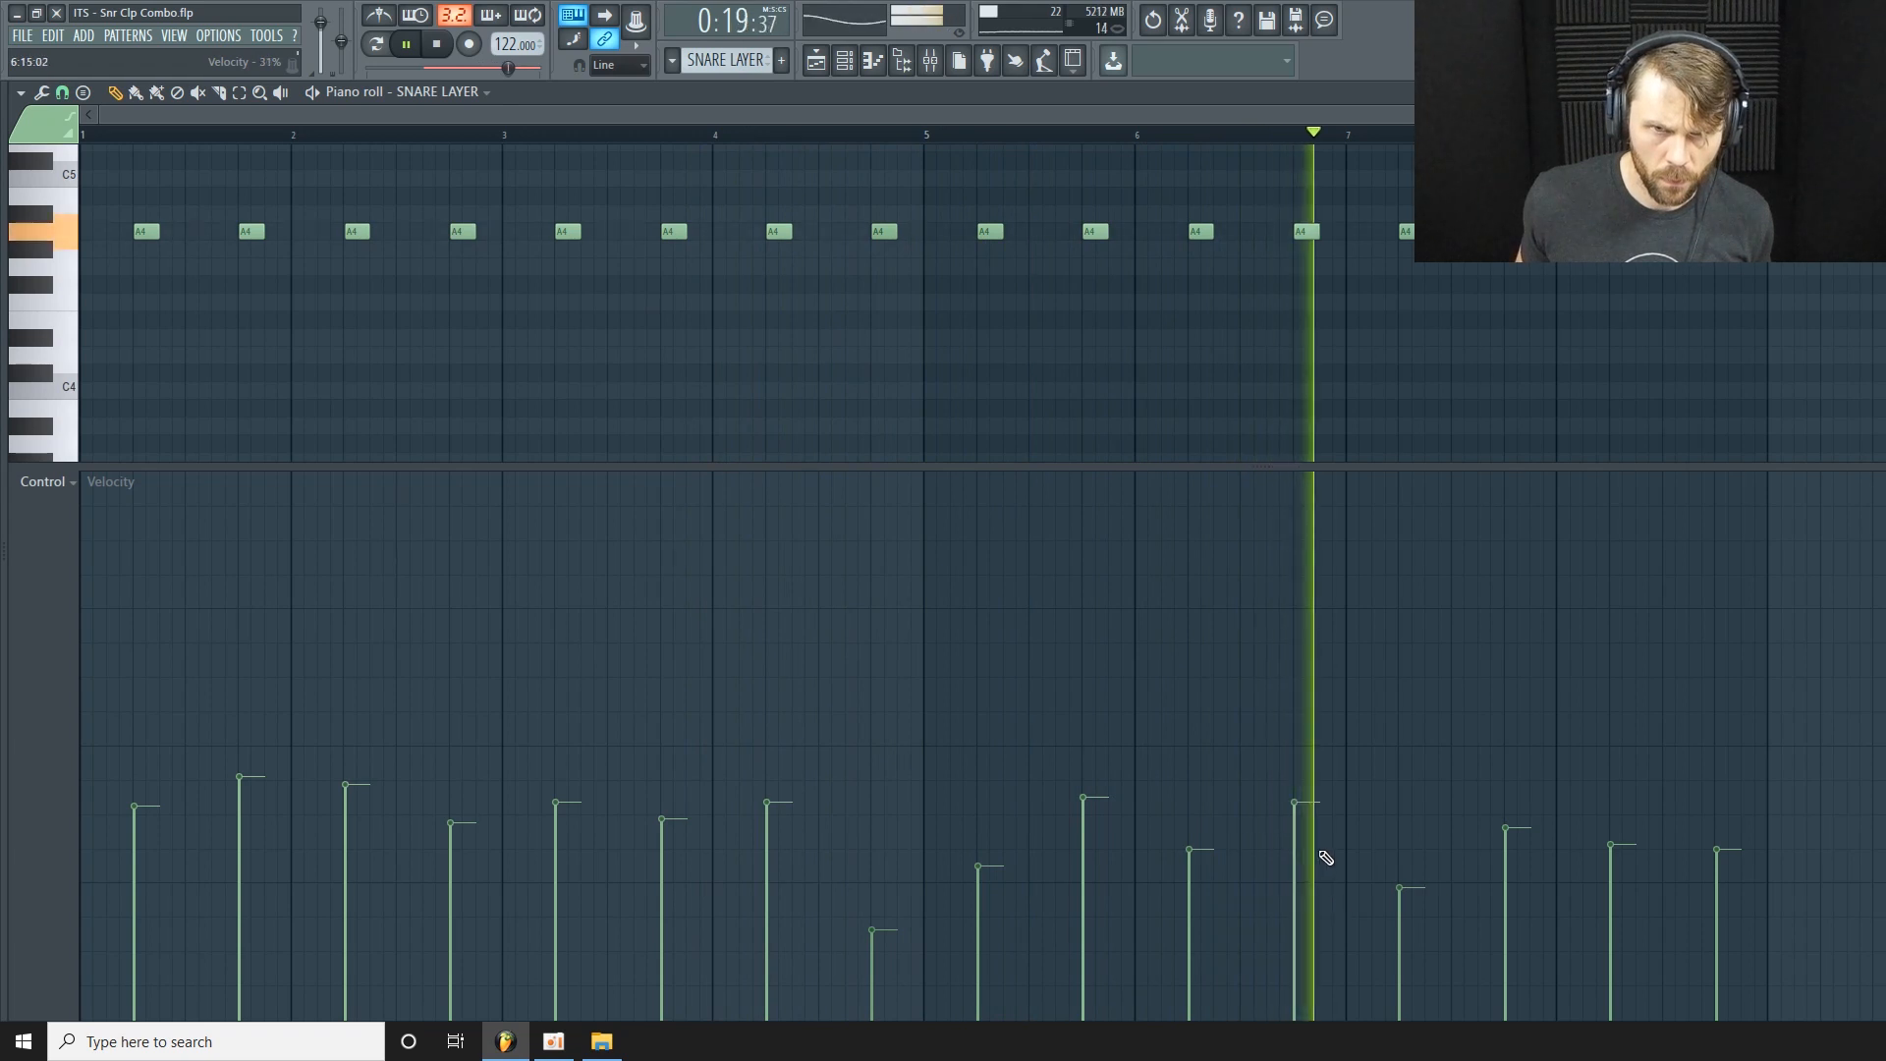
click(1303, 807)
click(1091, 811)
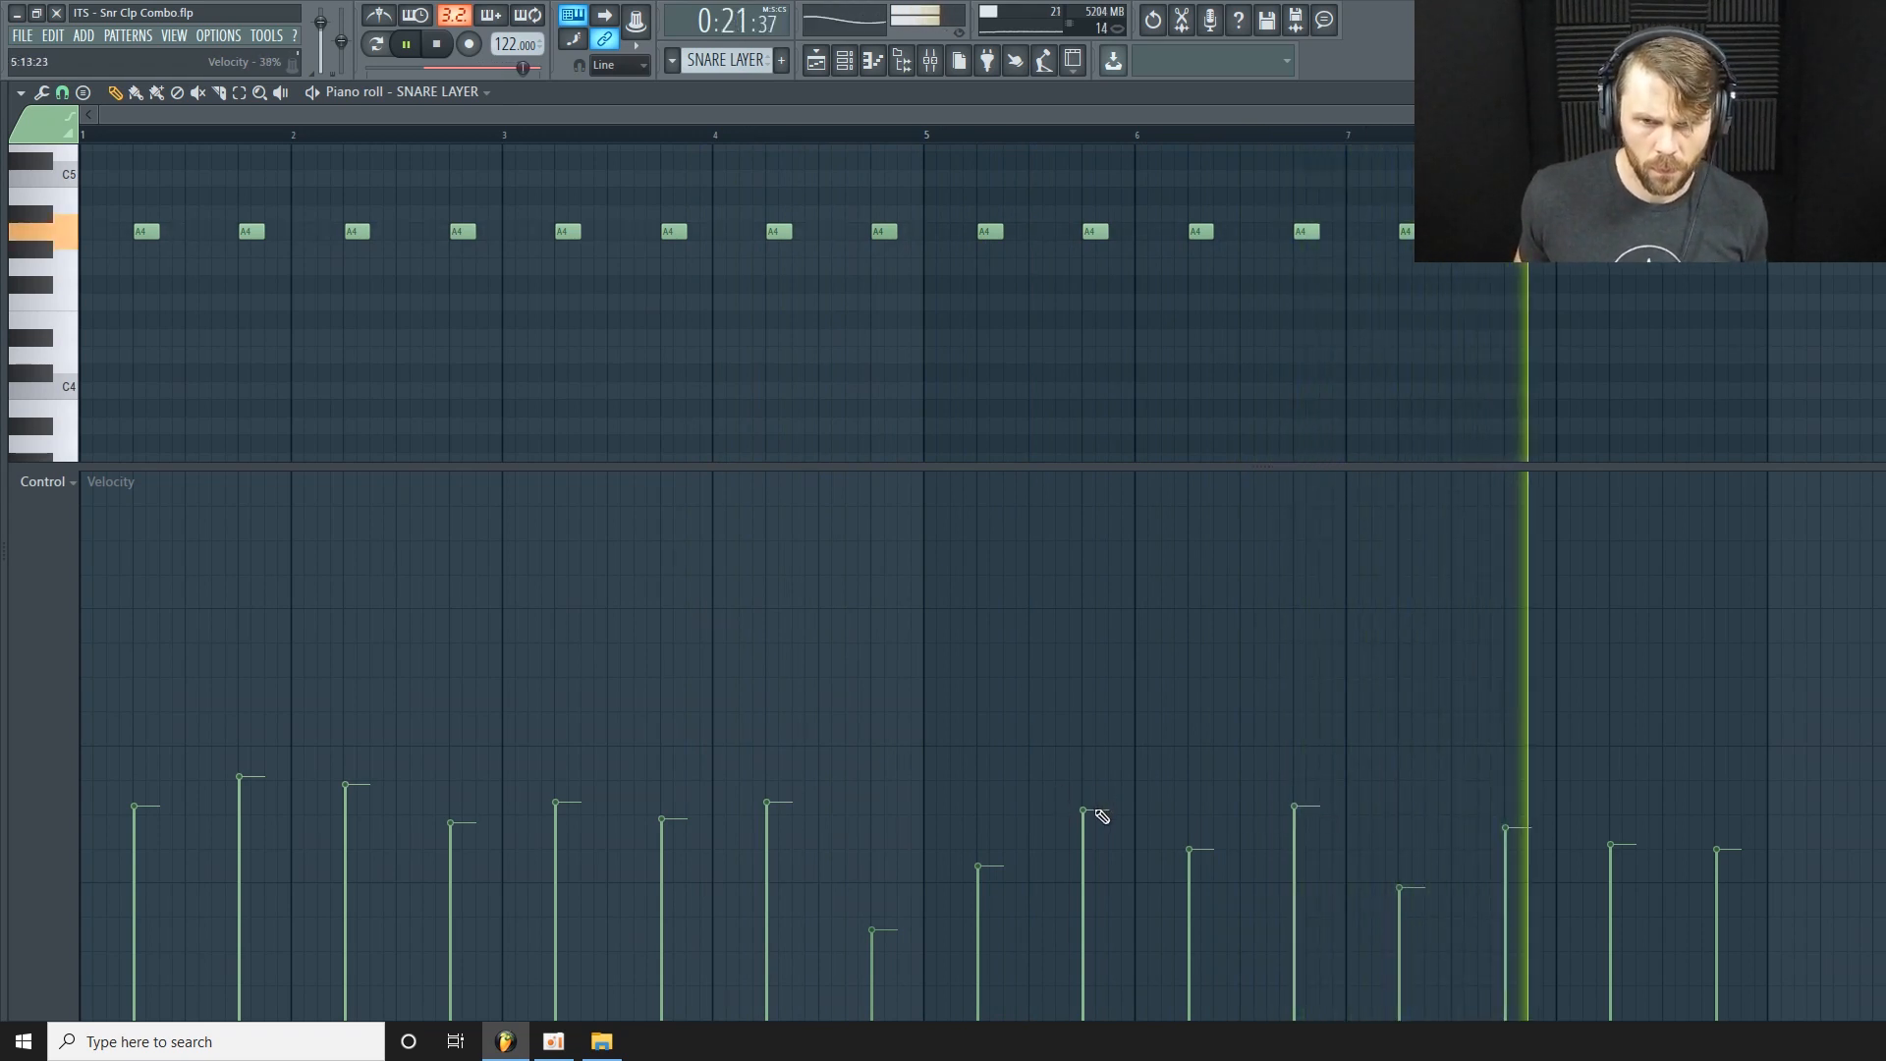
Lower the velocities of bar 8's last, bar 2's first and both of bar 1's notes, and stop playback after listening.
click(1727, 866)
click(1725, 874)
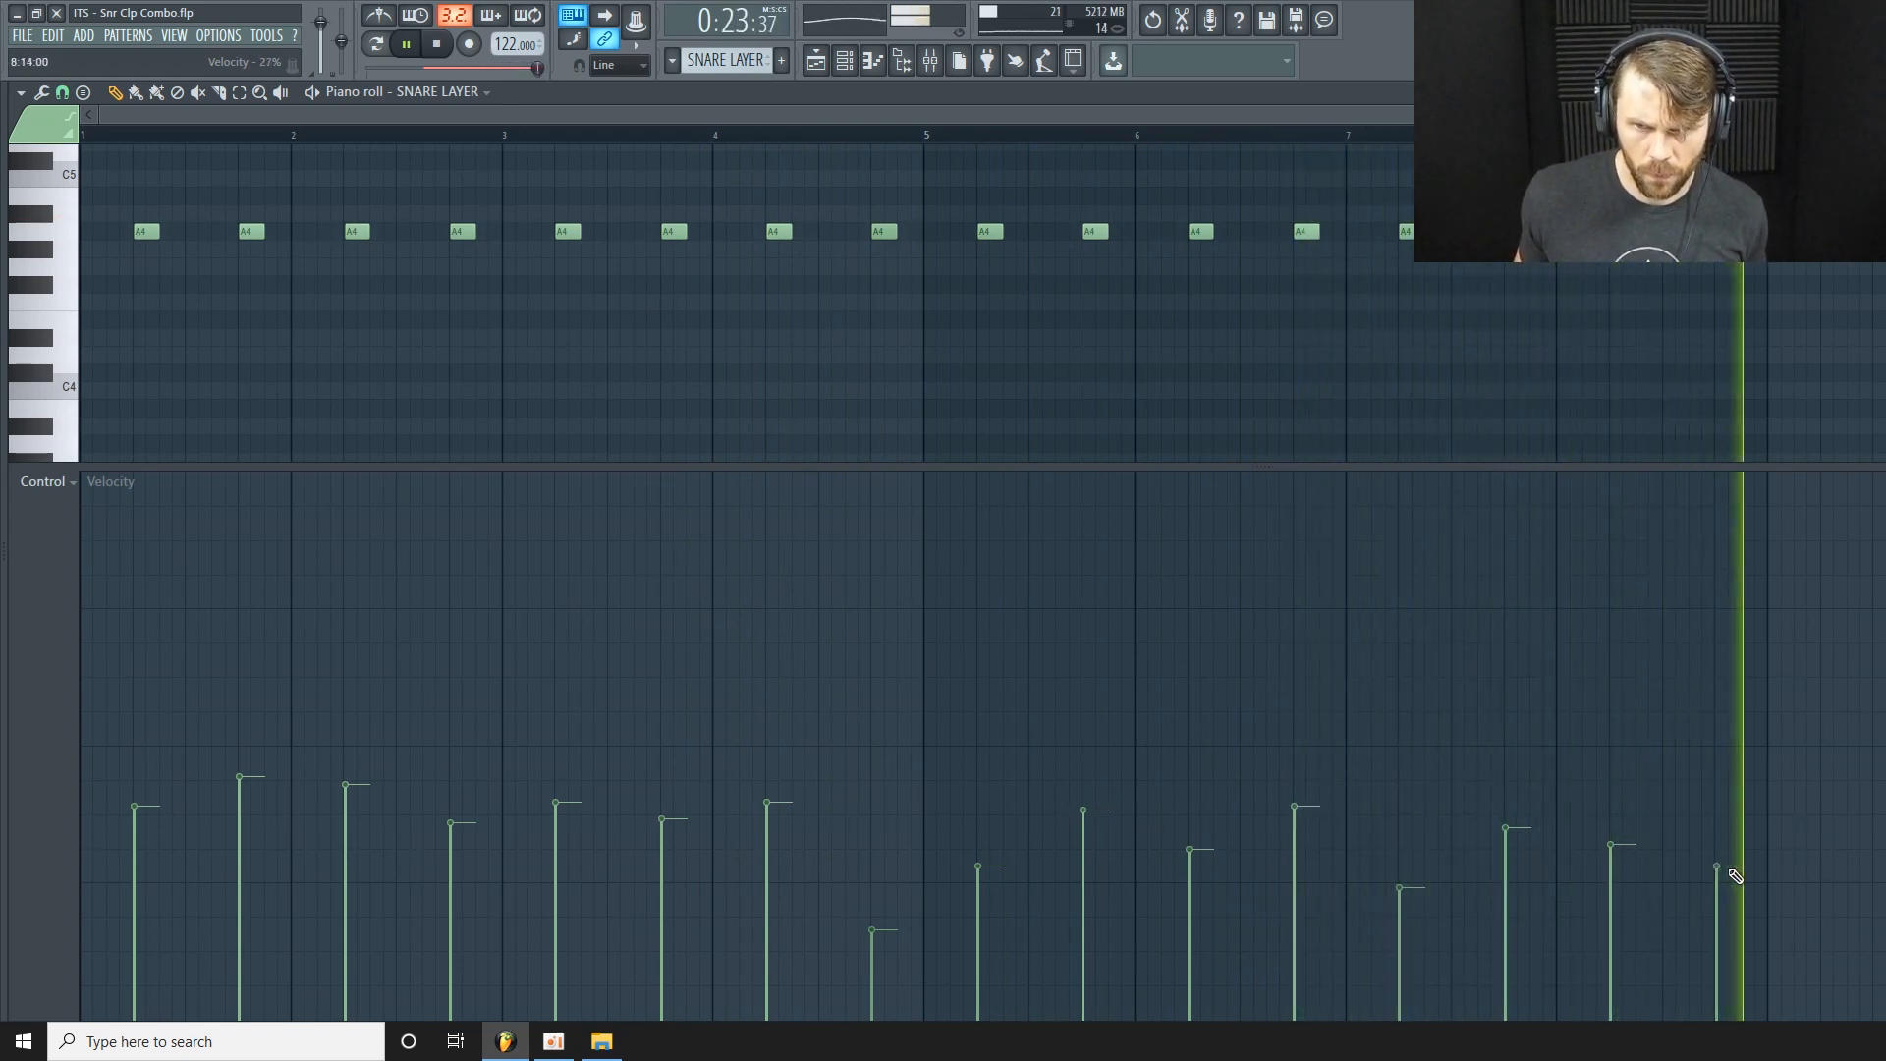
click(137, 843)
click(342, 793)
click(344, 856)
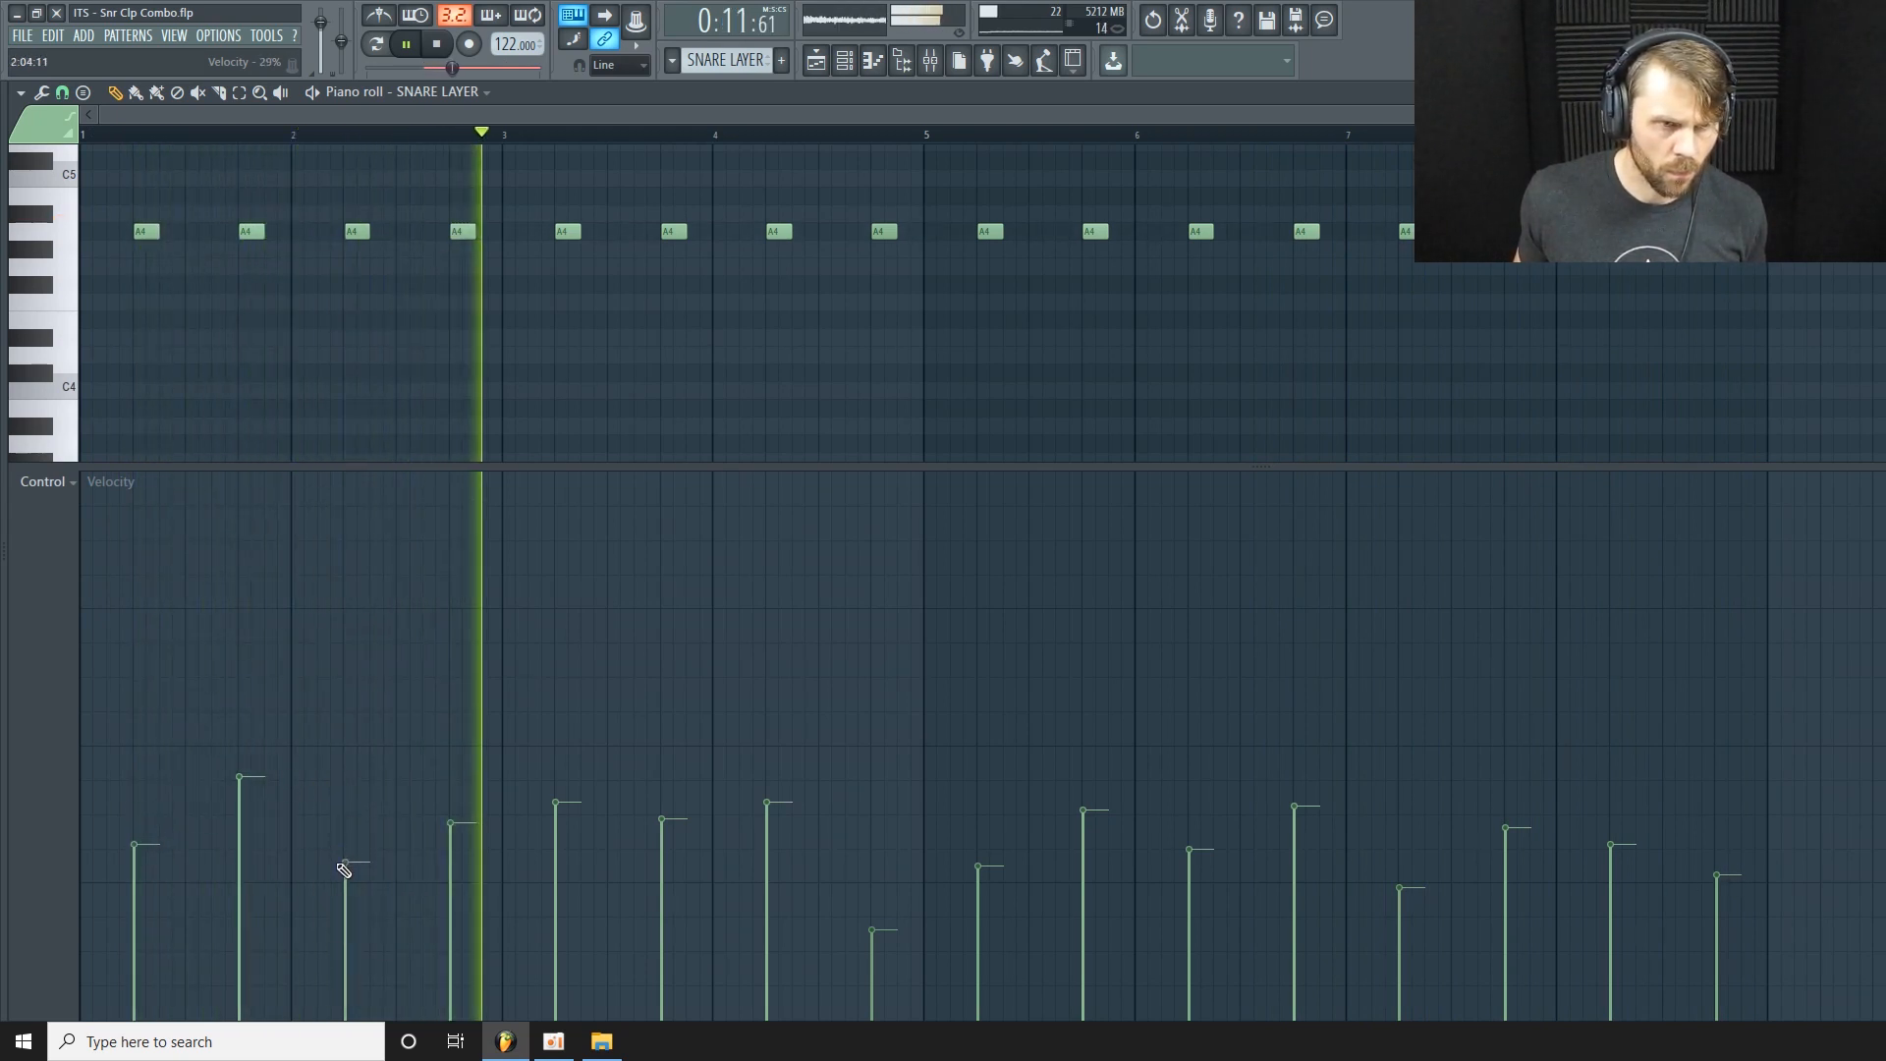
click(245, 796)
click(252, 802)
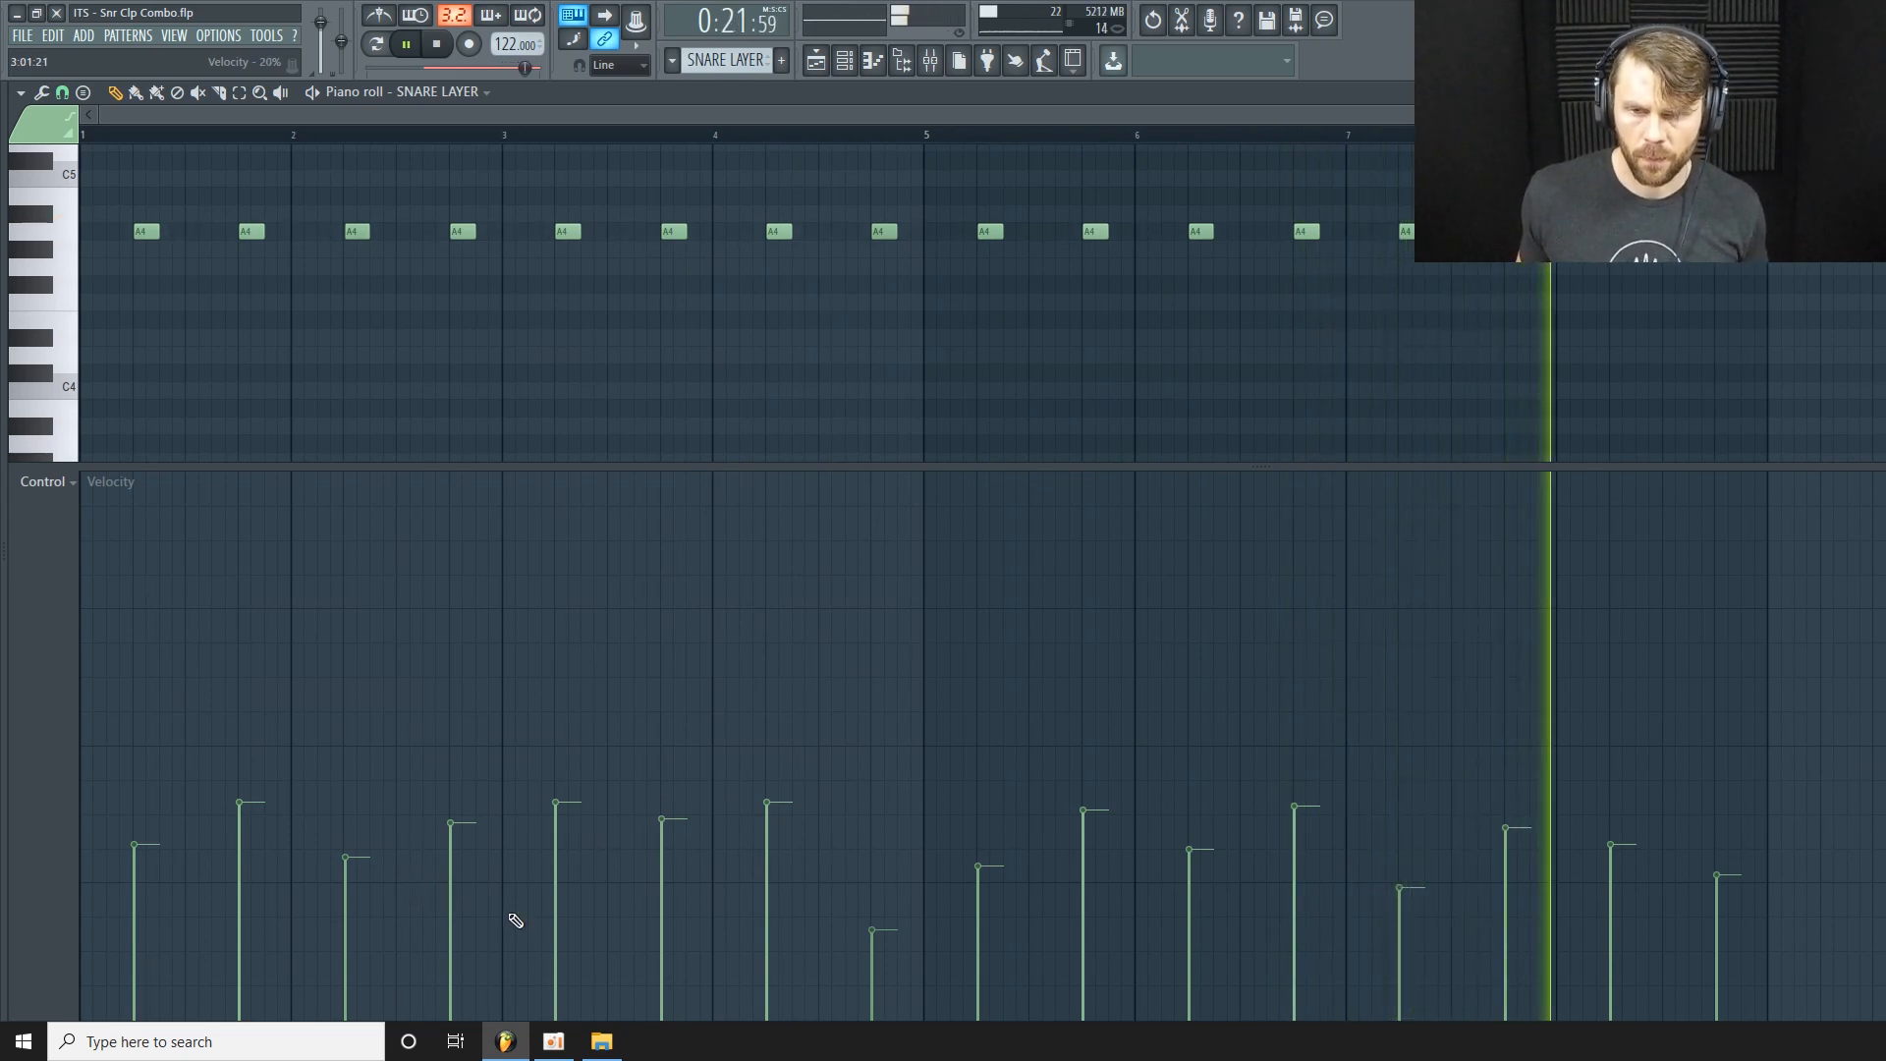
key(space)
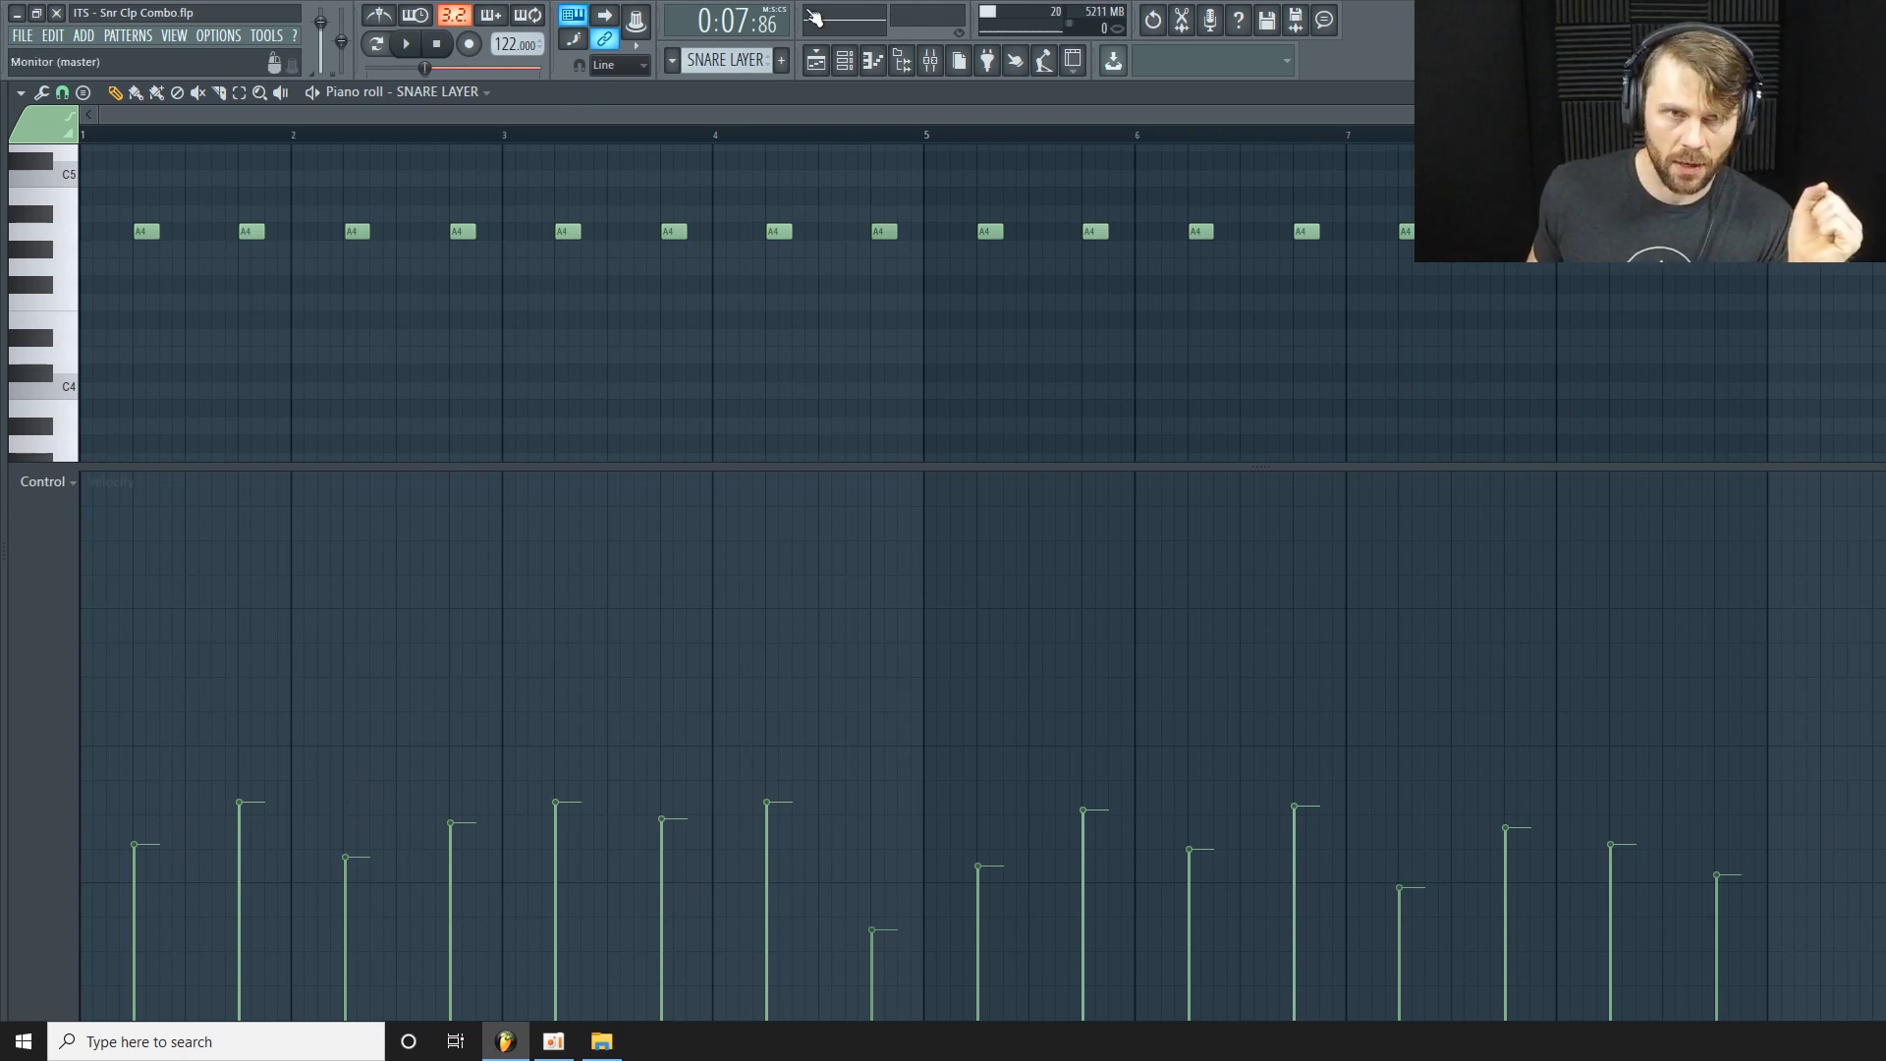
Enlarge the WIDE CLAPS track in the playlist and make WIDE CLAPS the active pattern.
click(817, 62)
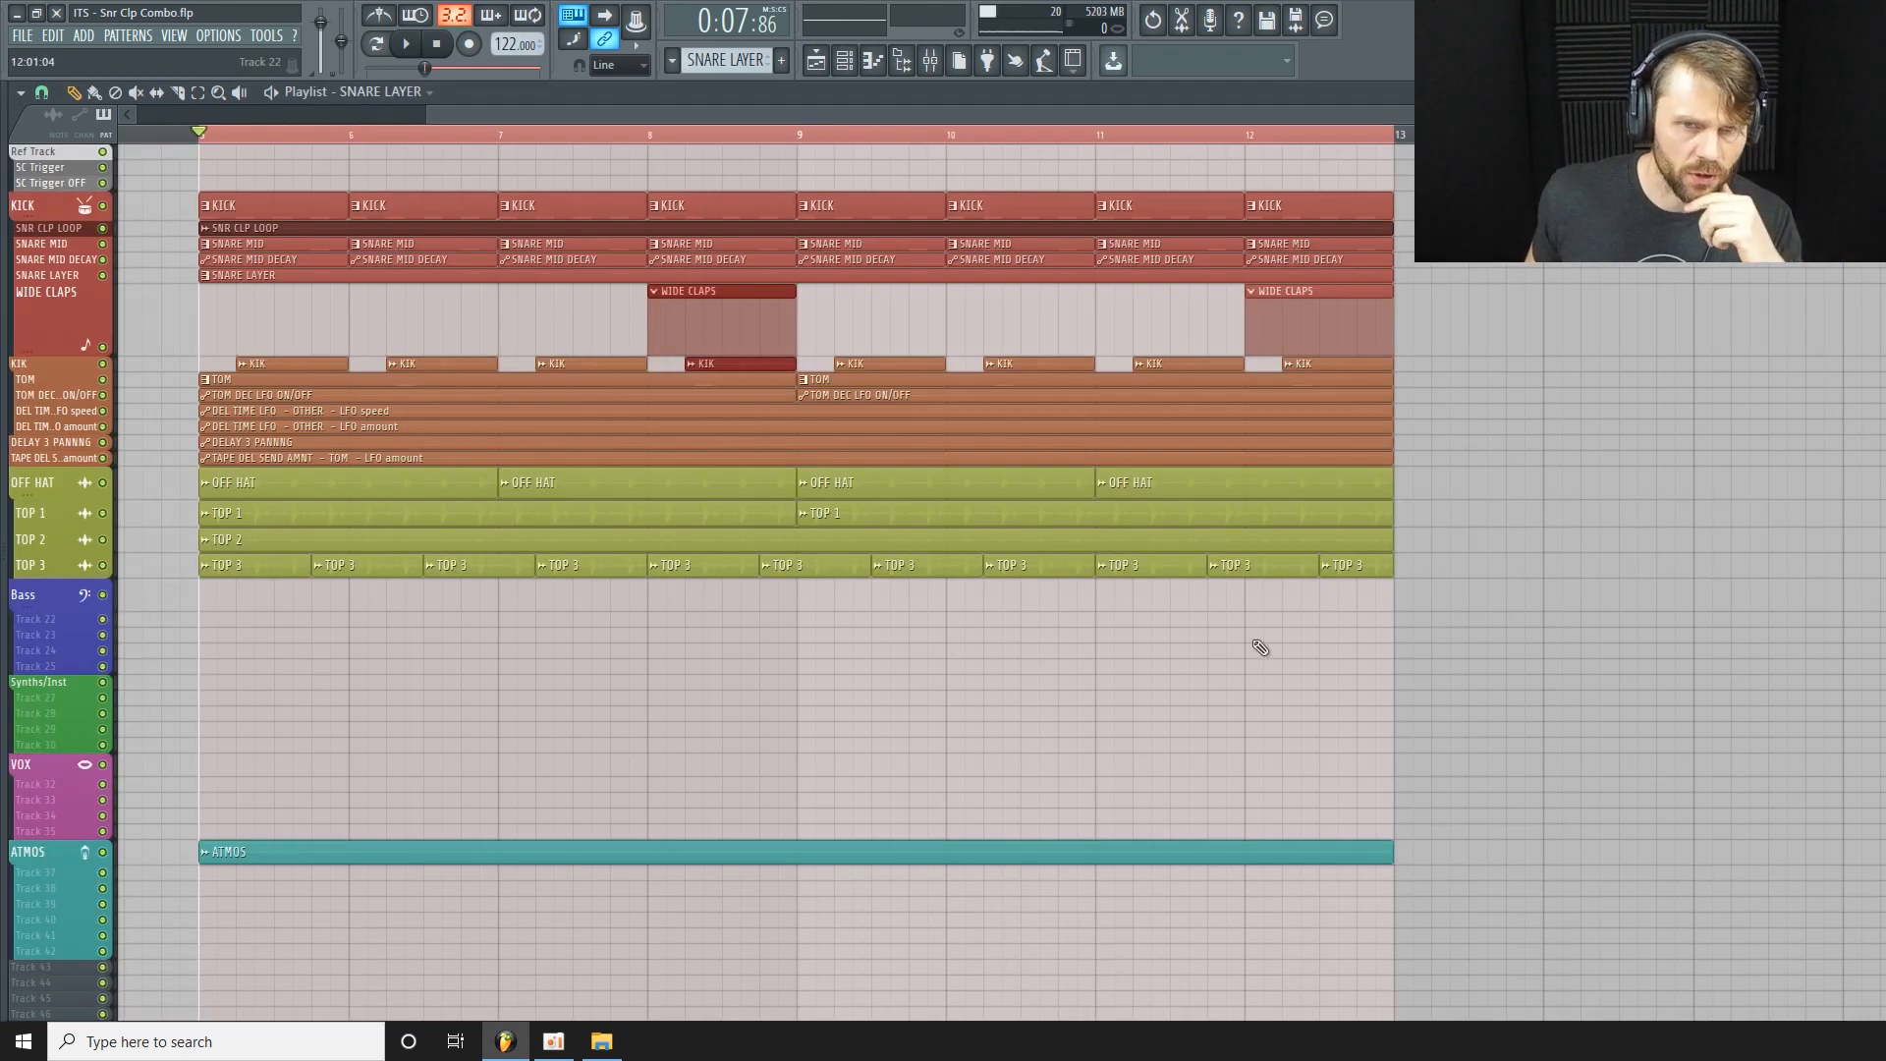
drag(76, 351, 76, 388)
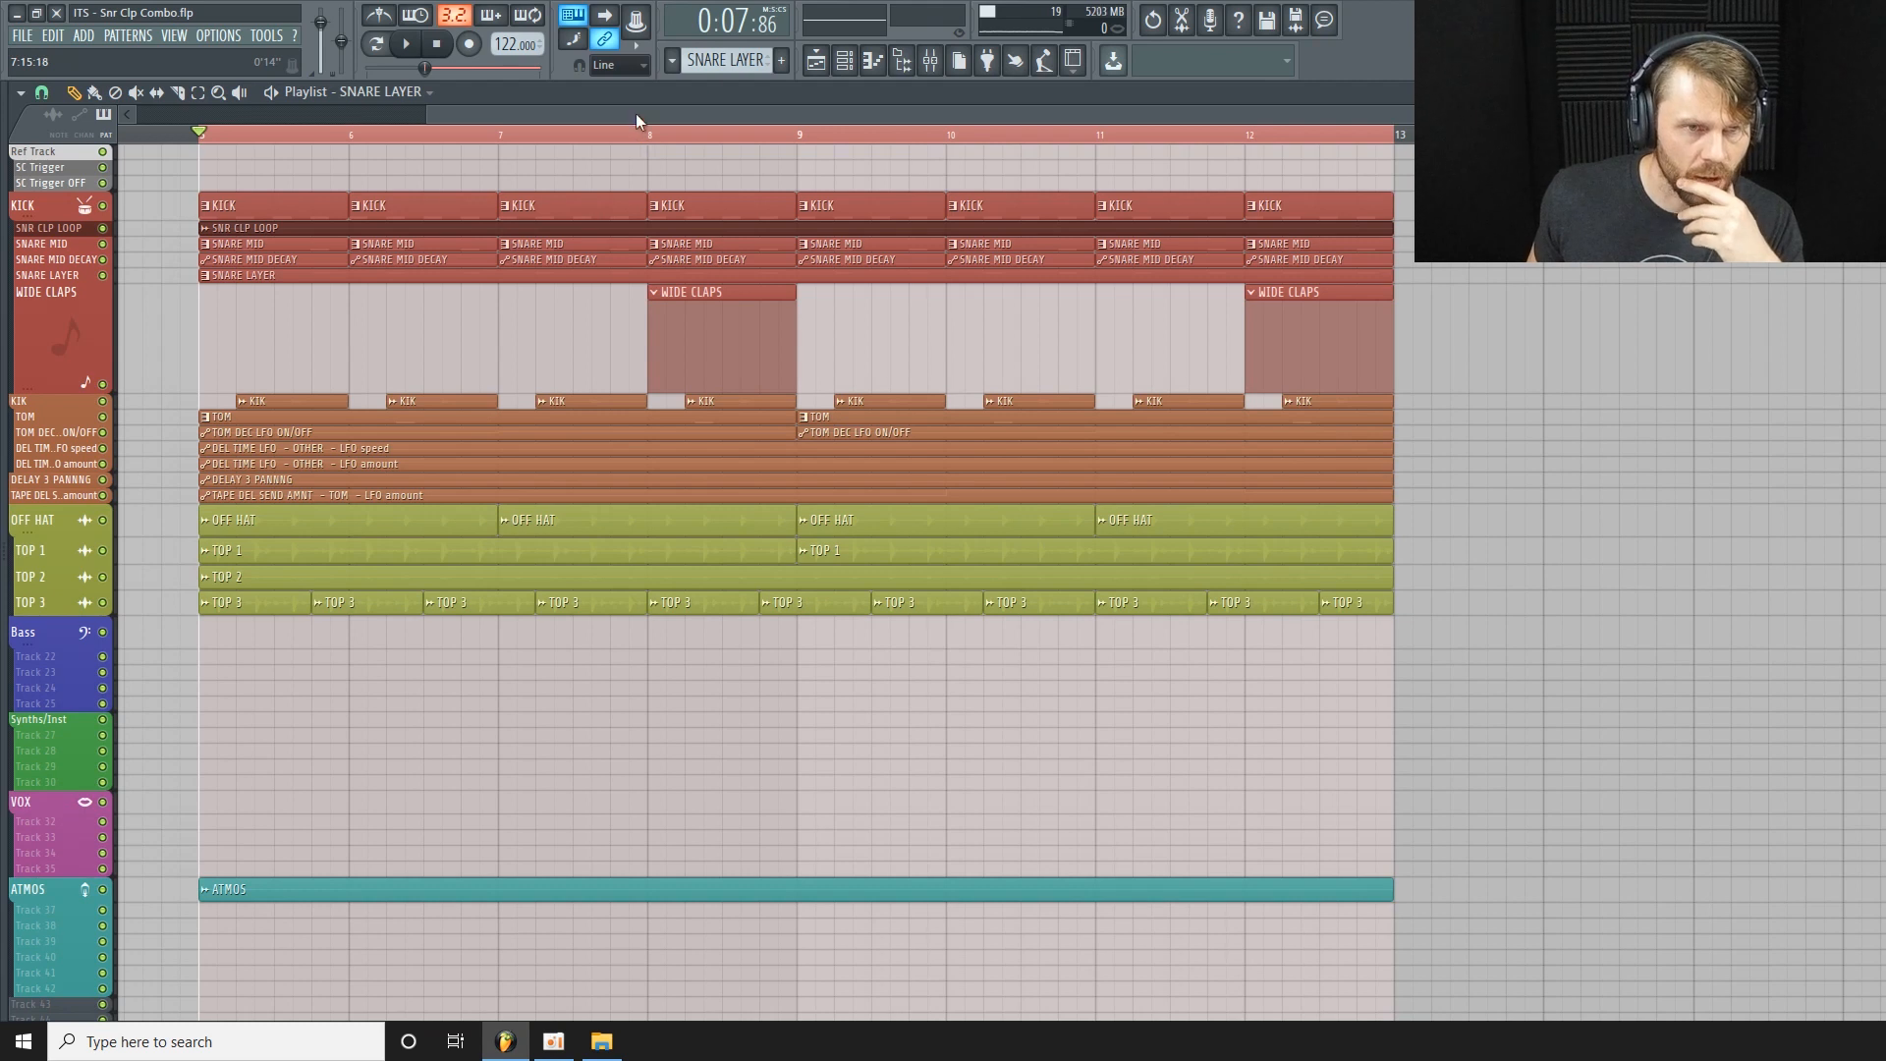
click(843, 61)
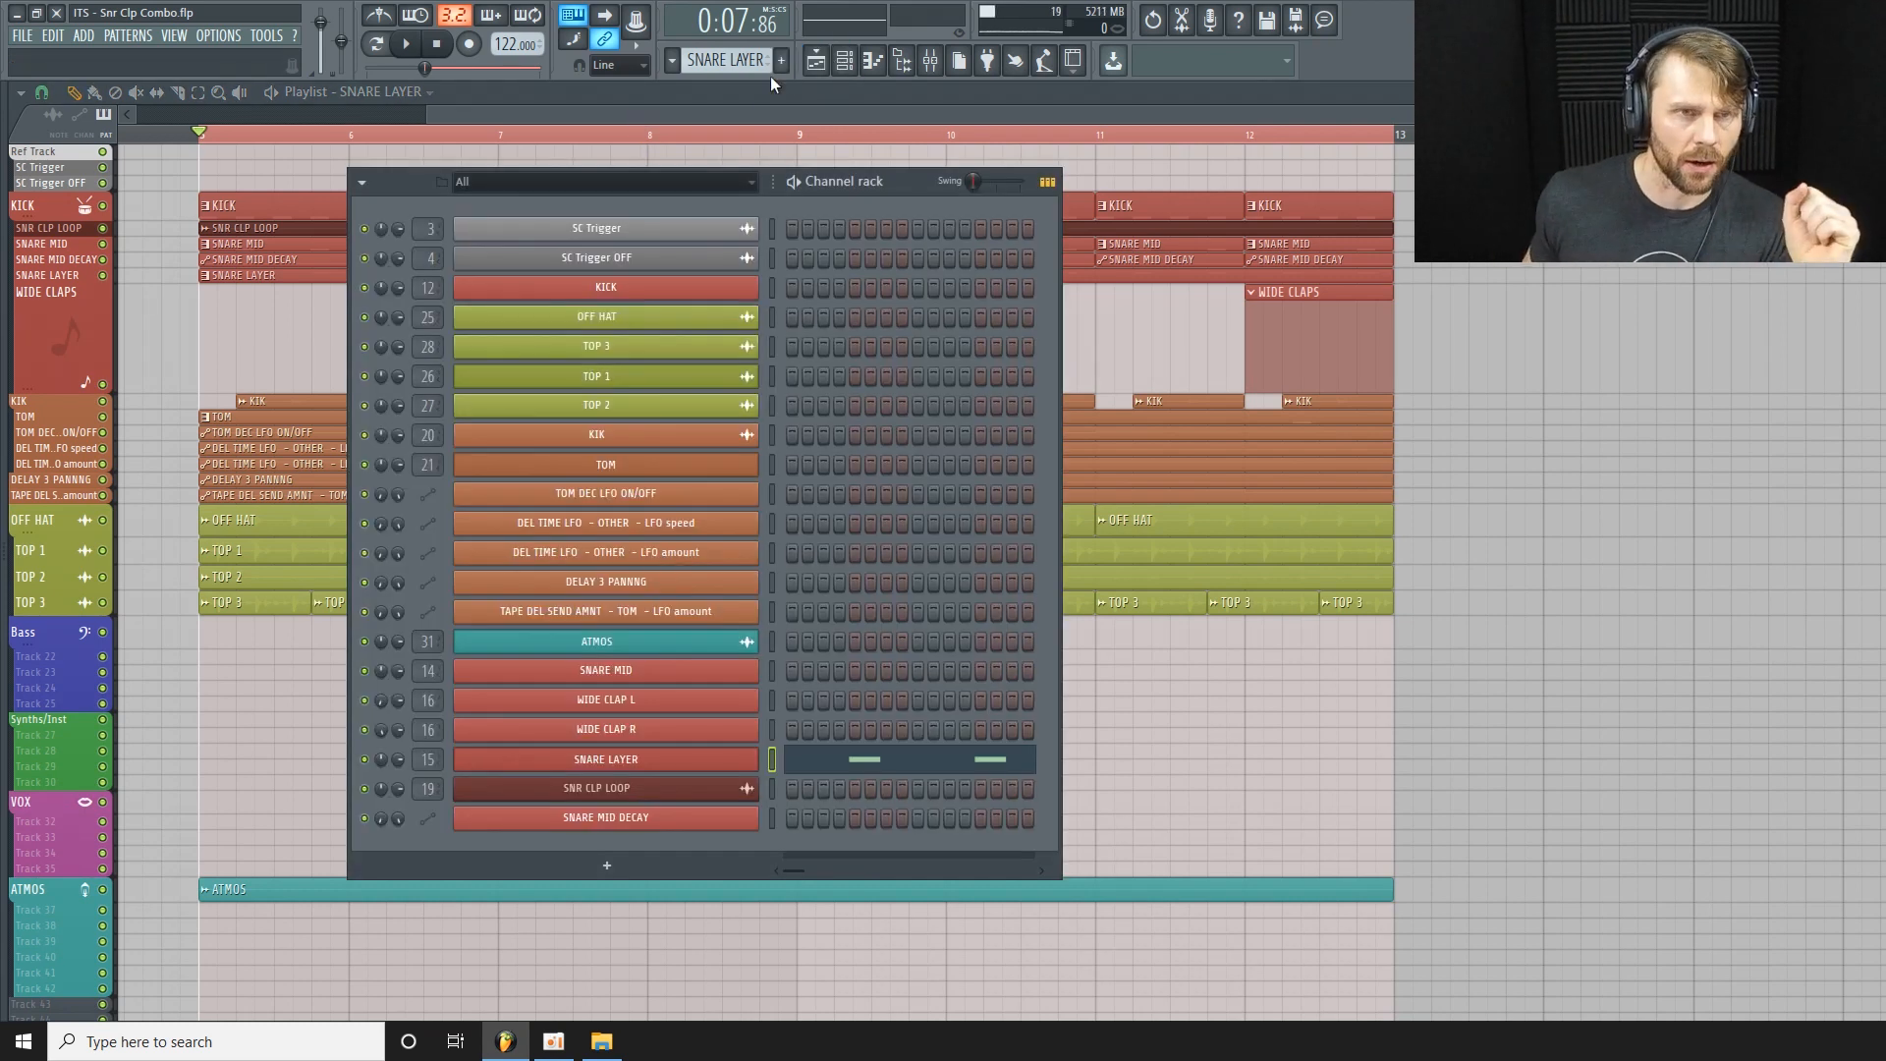
scroll(732, 56, down, 1)
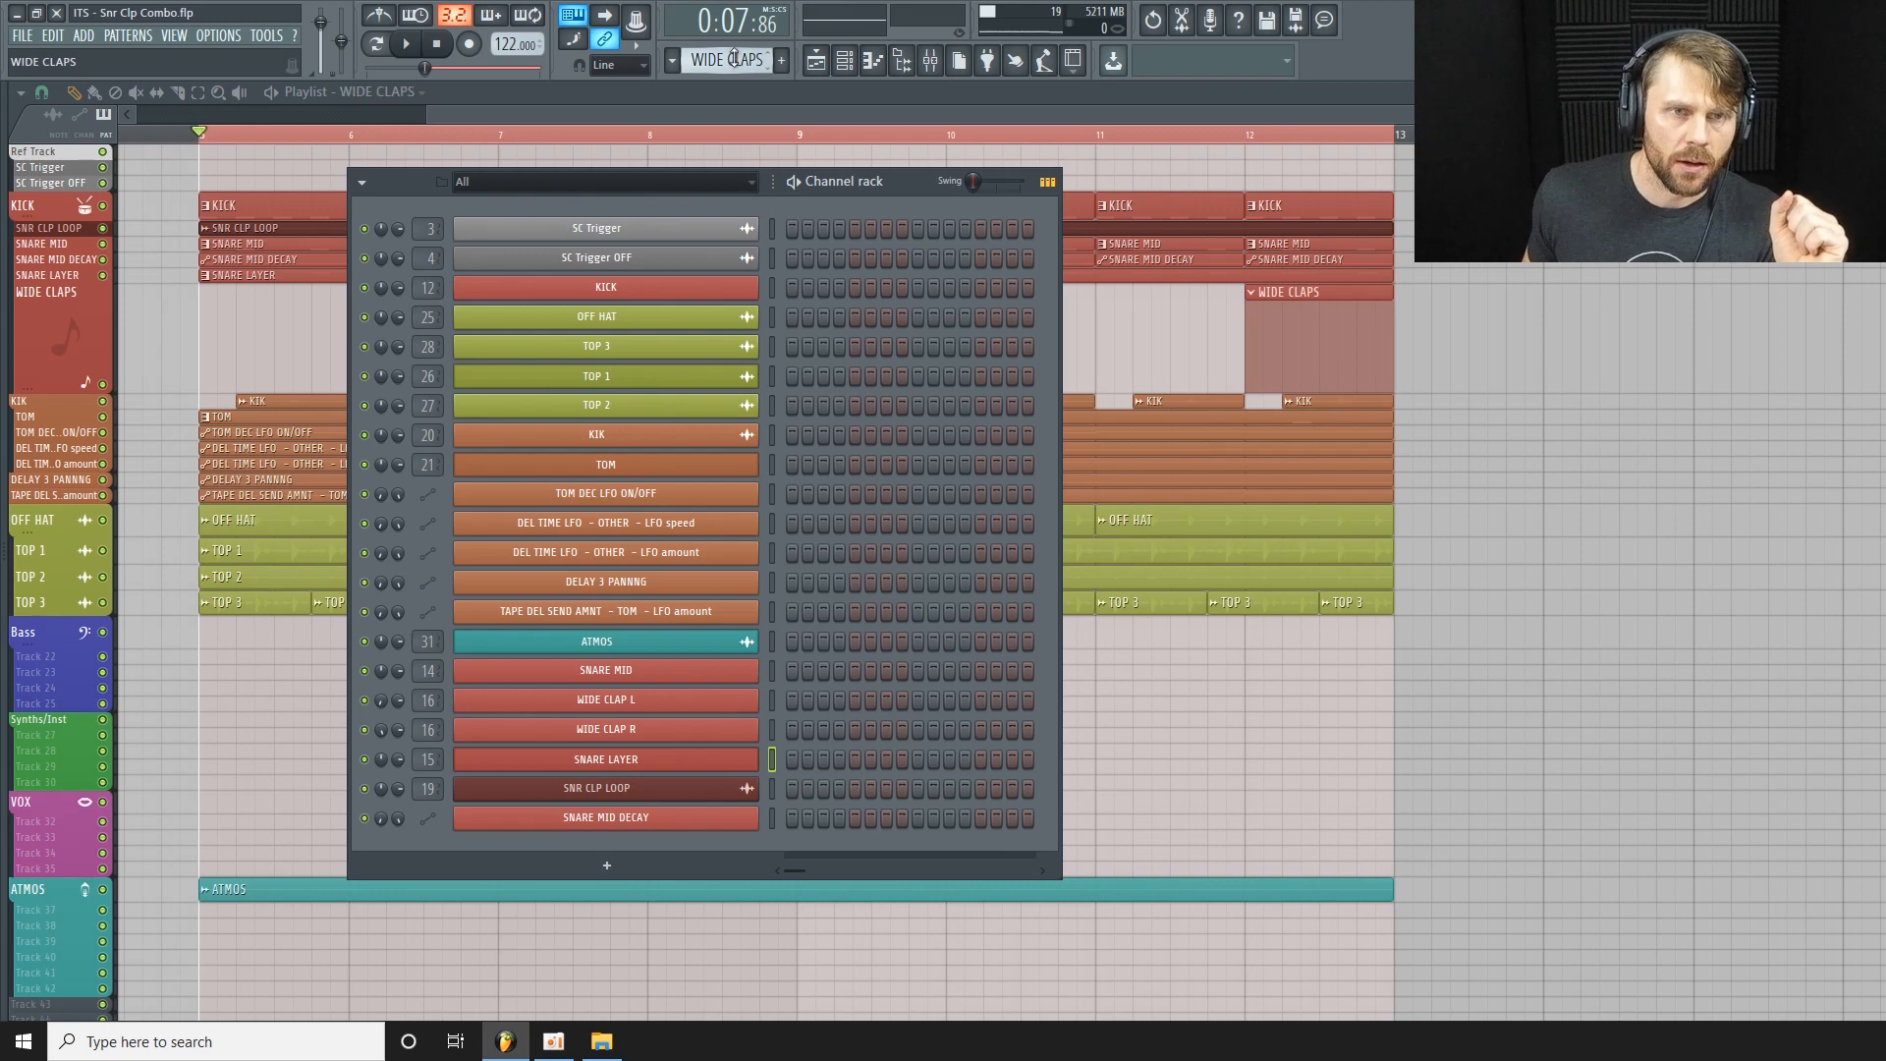
Examine the sample waveforms, settings and panning of the WIDE CLAP L and WIDE CLAP R channels.
click(681, 705)
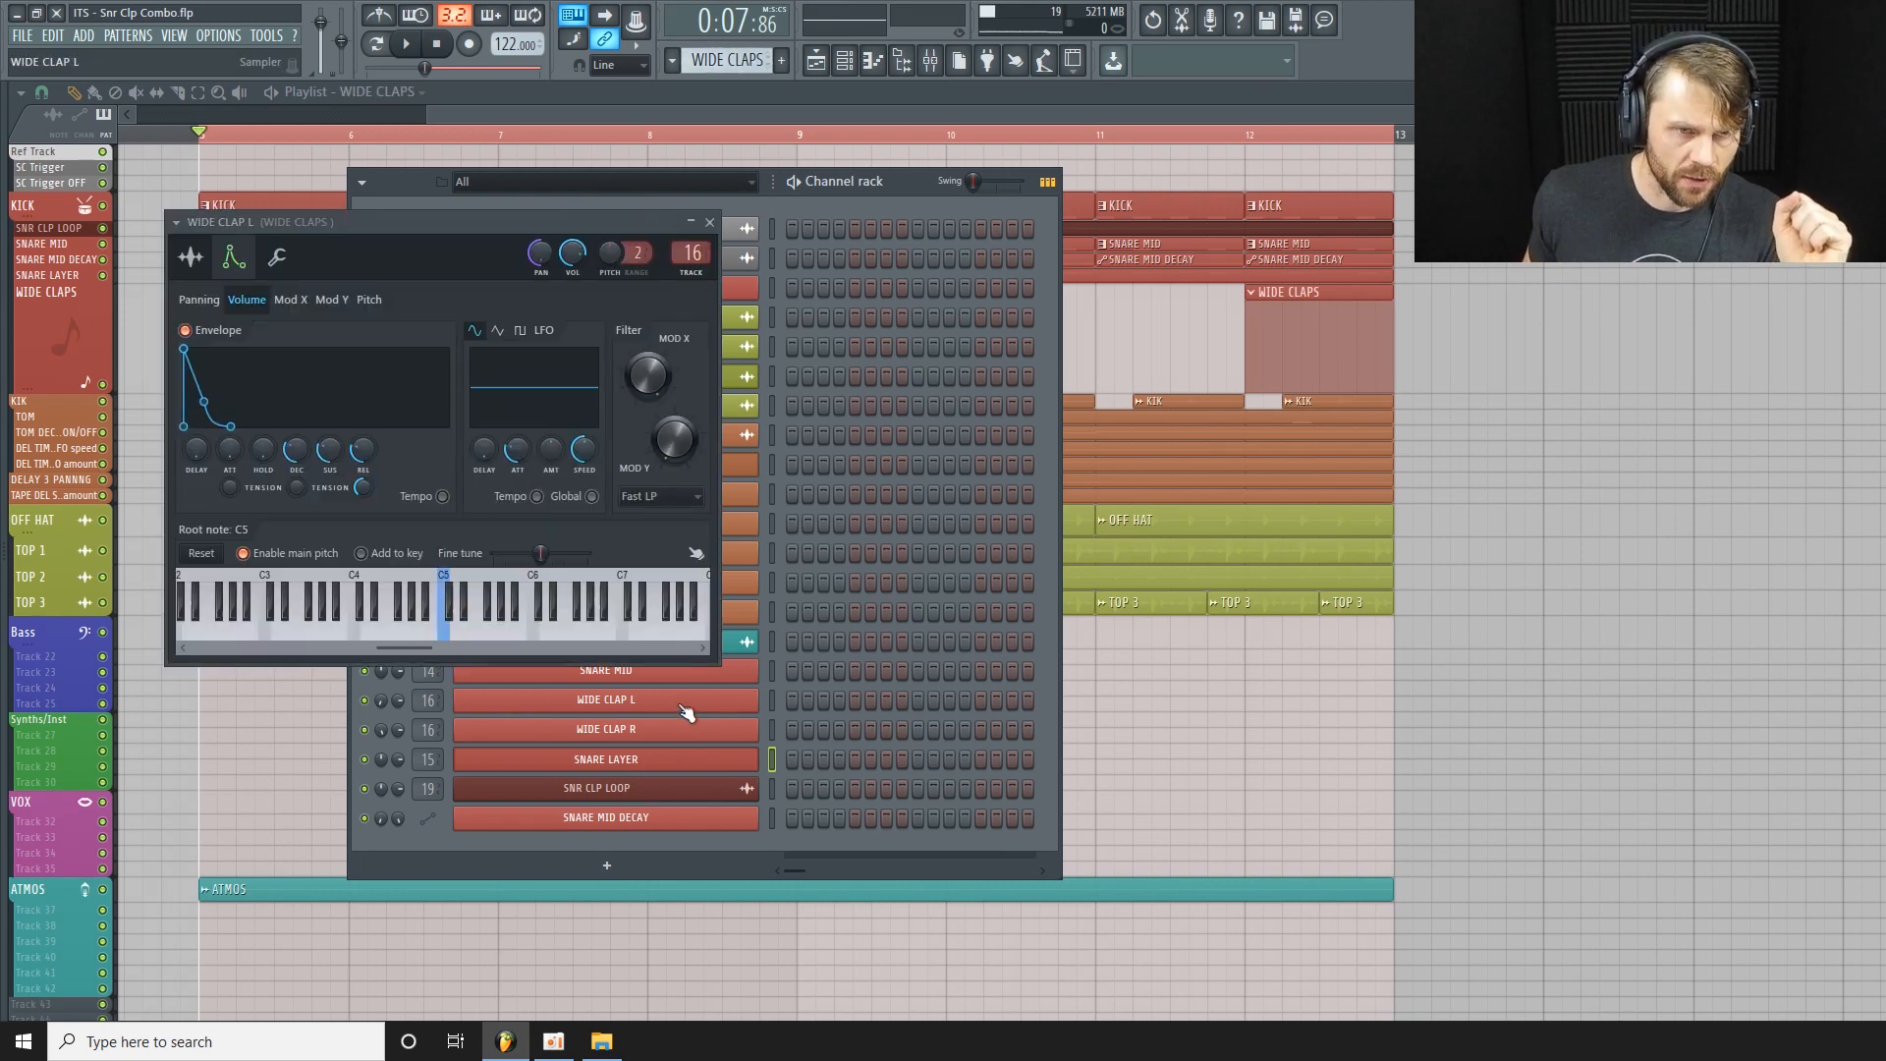
click(196, 263)
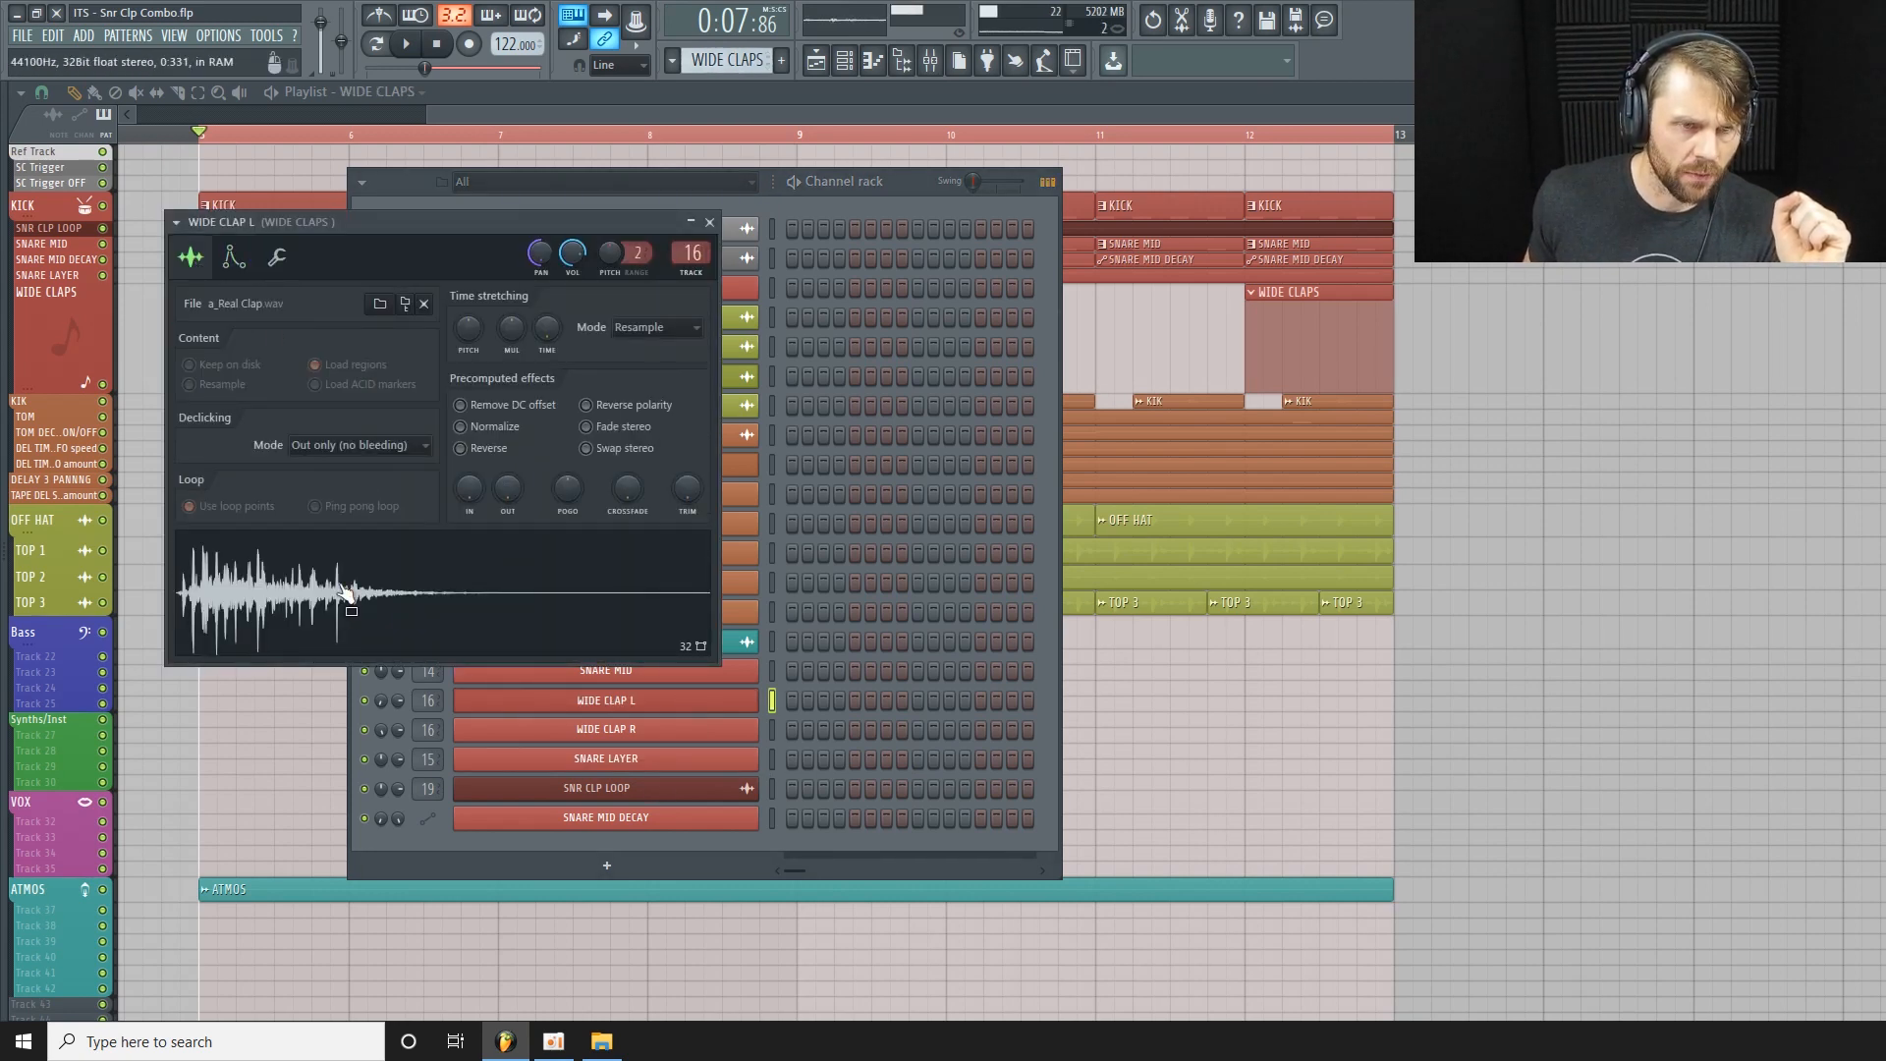
drag(414, 236, 480, 231)
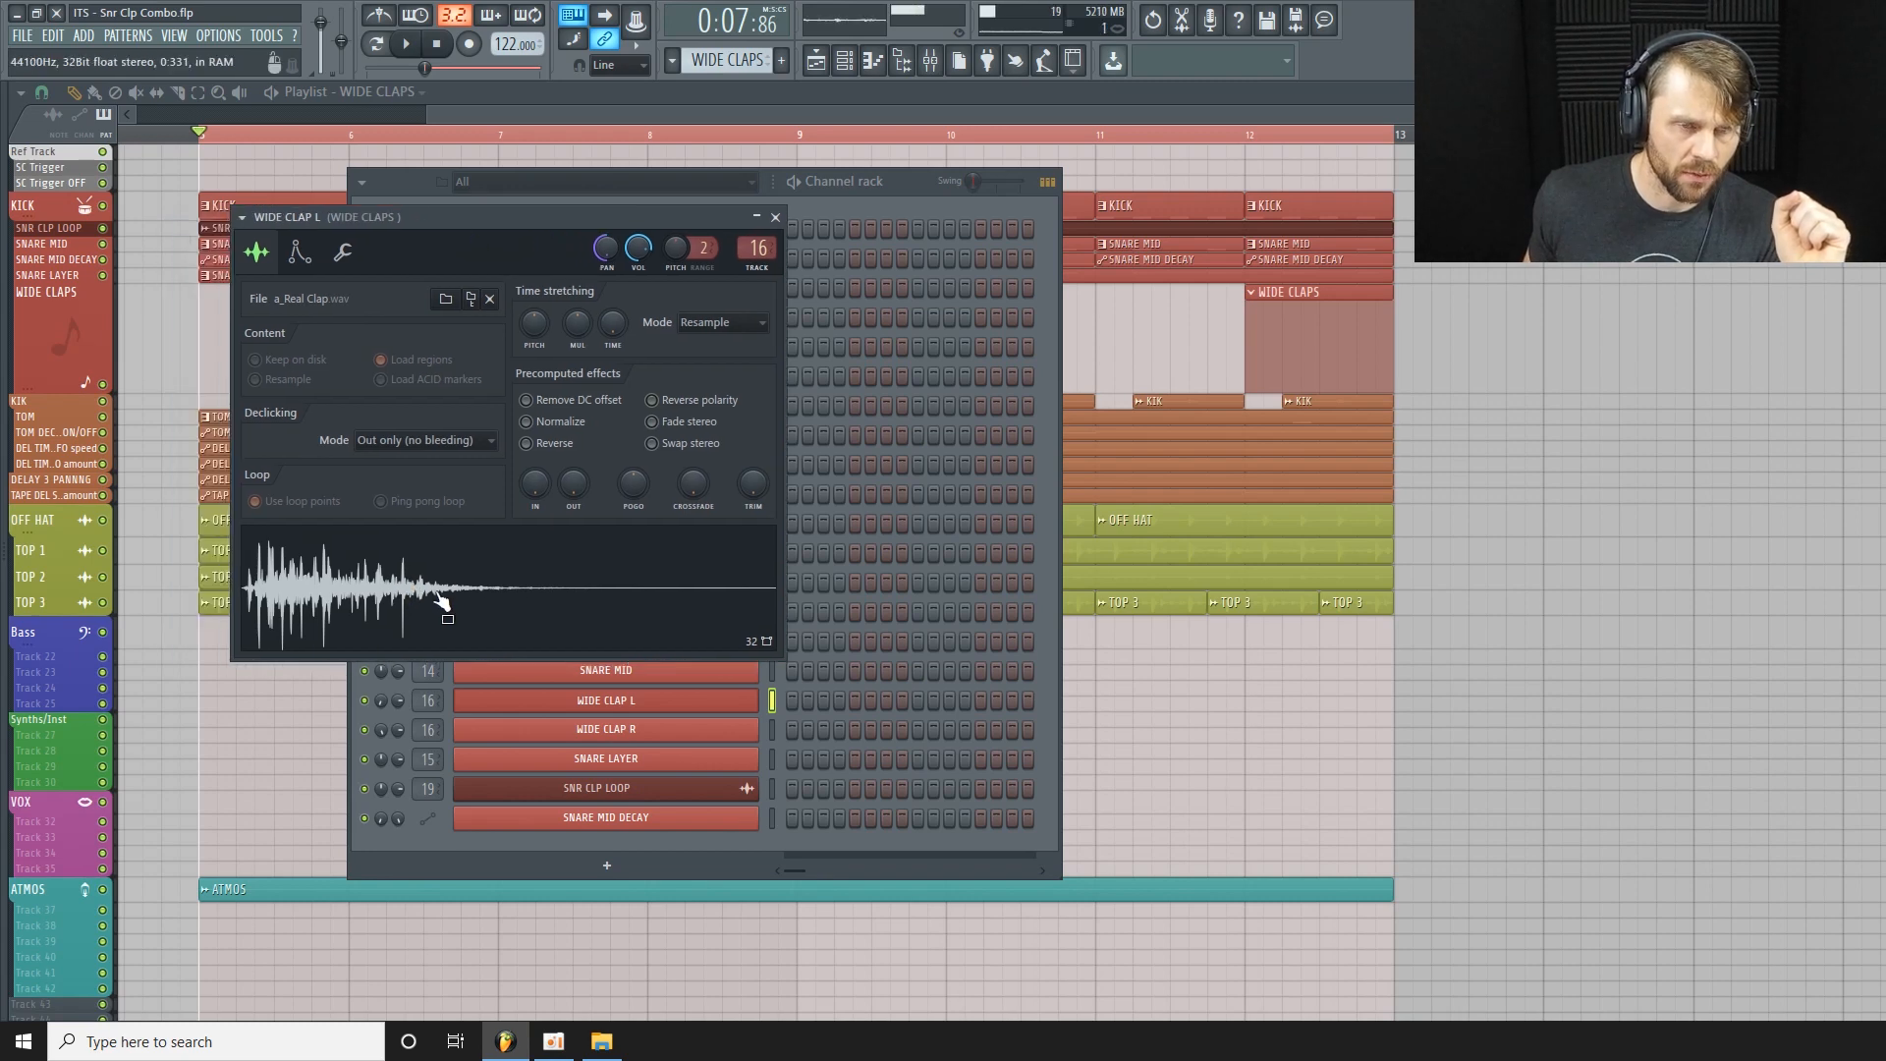
click(921, 195)
click(646, 737)
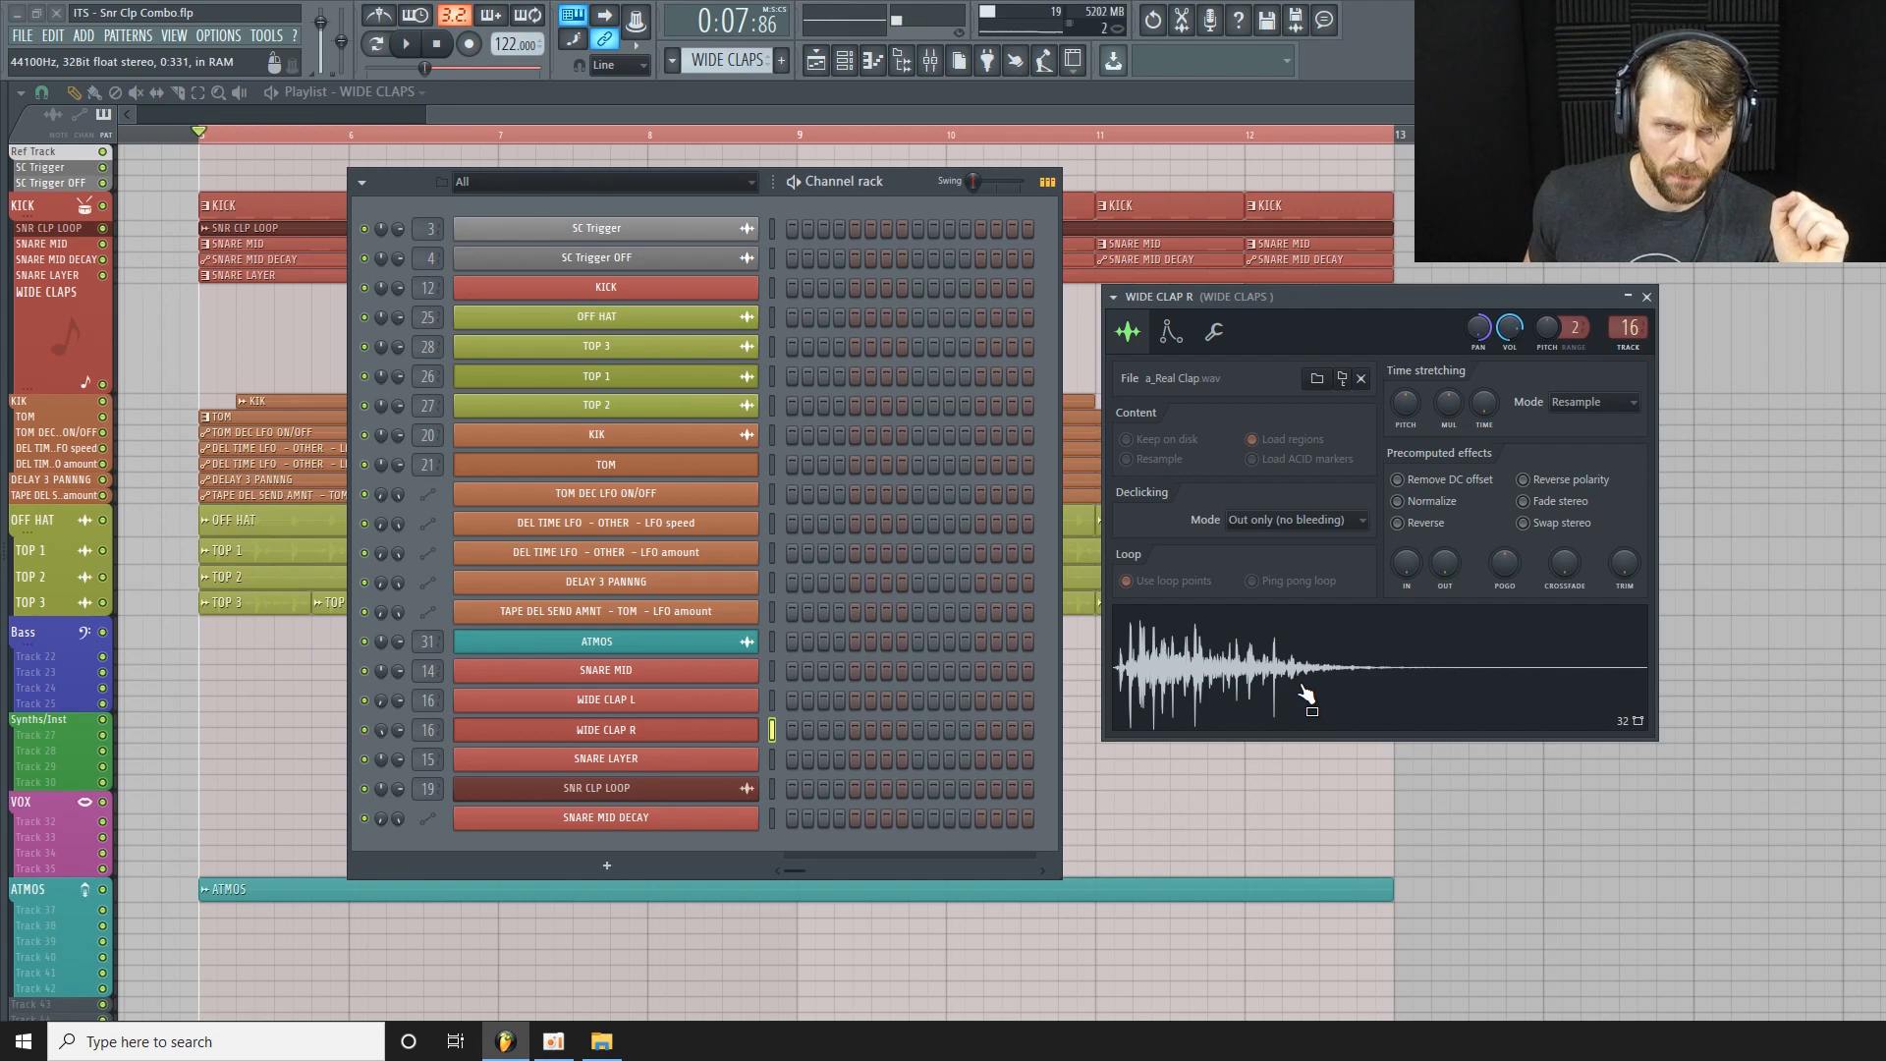
drag(1435, 343, 1293, 435)
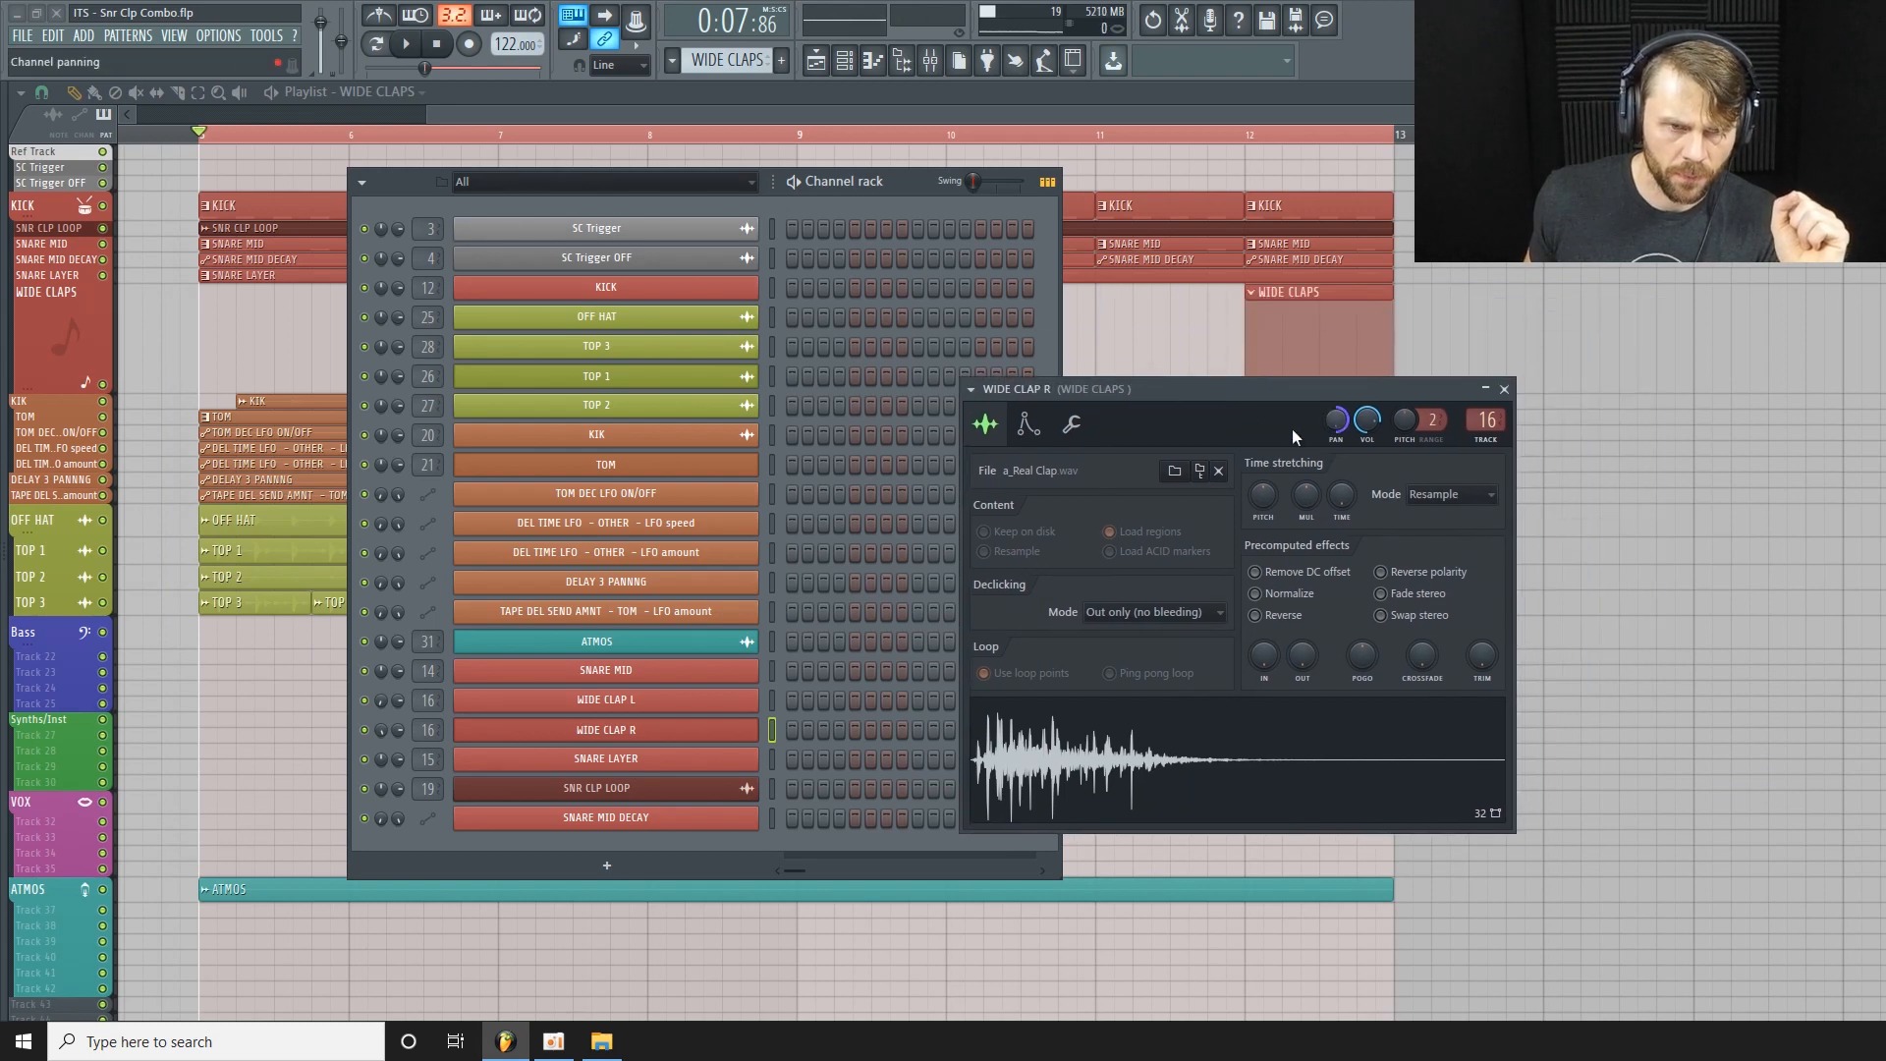
click(1500, 391)
Inspect the Decay and Sustain controls of the Control Surface on the WIDE CLAPS mixer track.
click(938, 54)
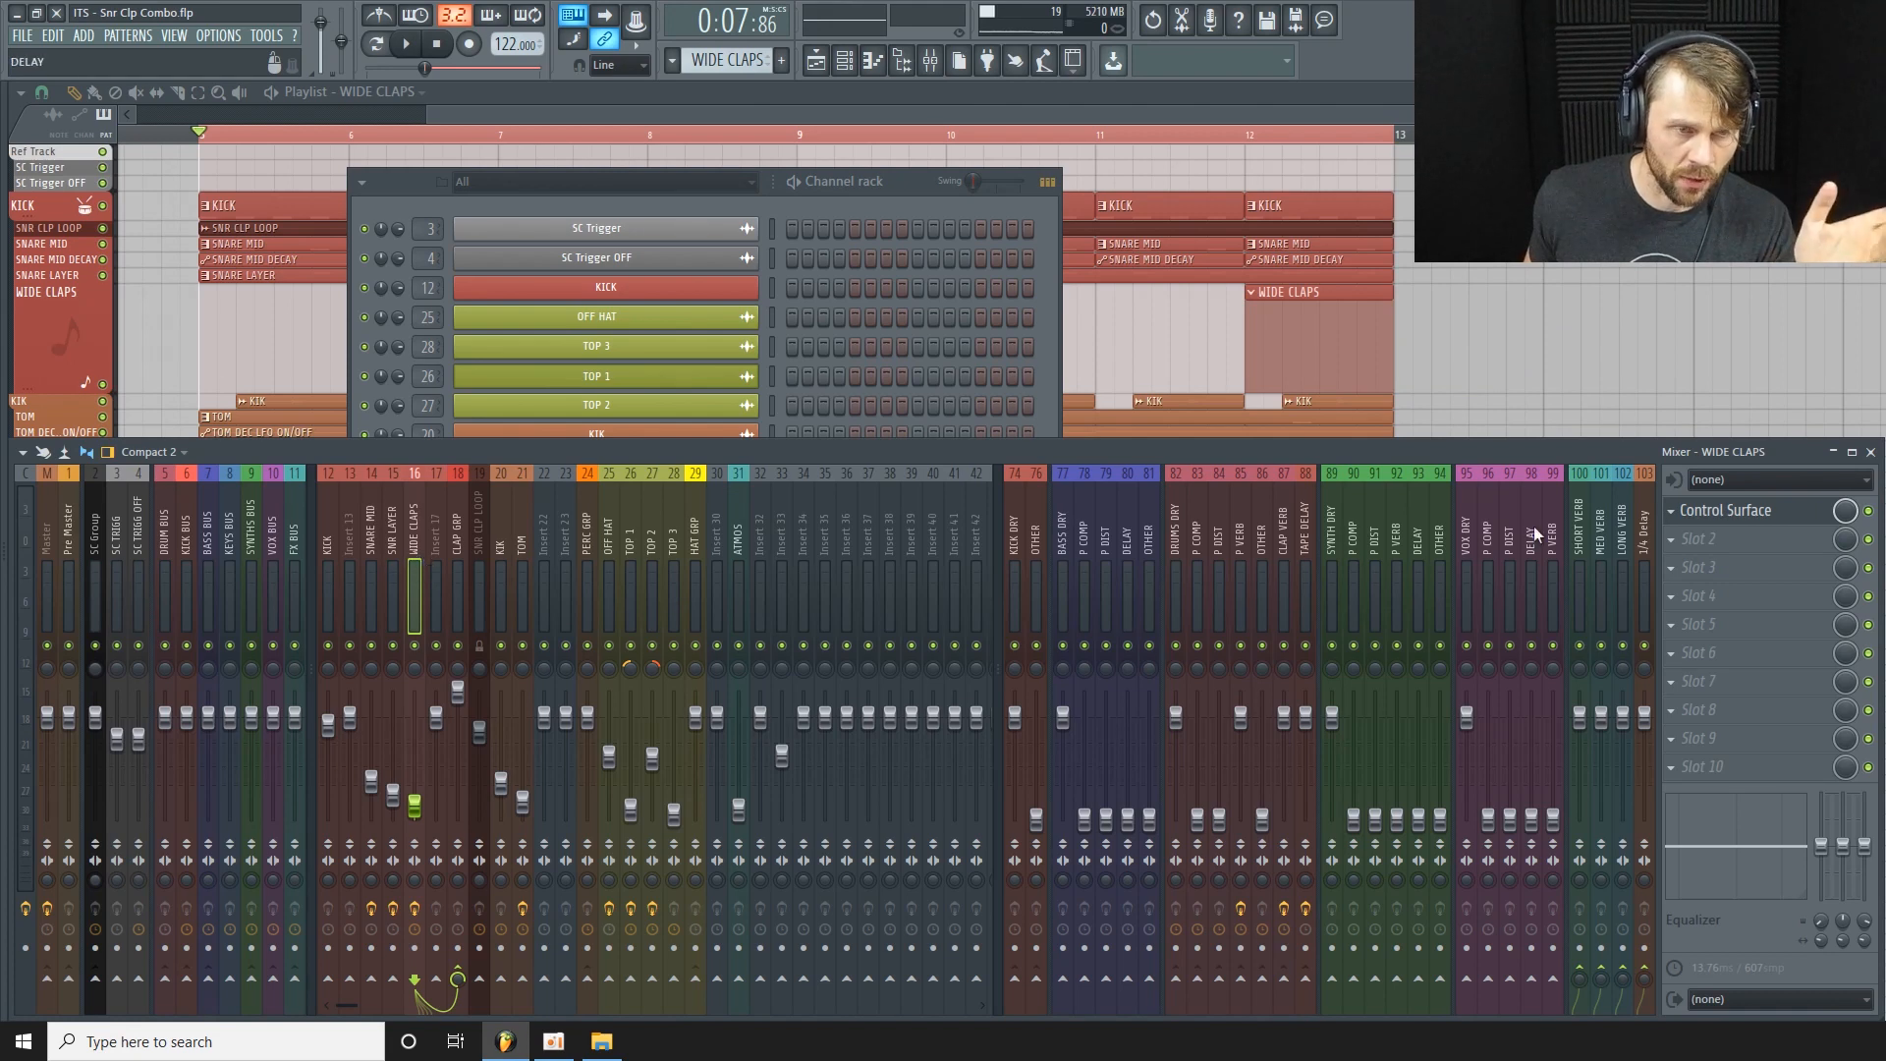
click(1729, 509)
drag(1572, 268, 1313, 290)
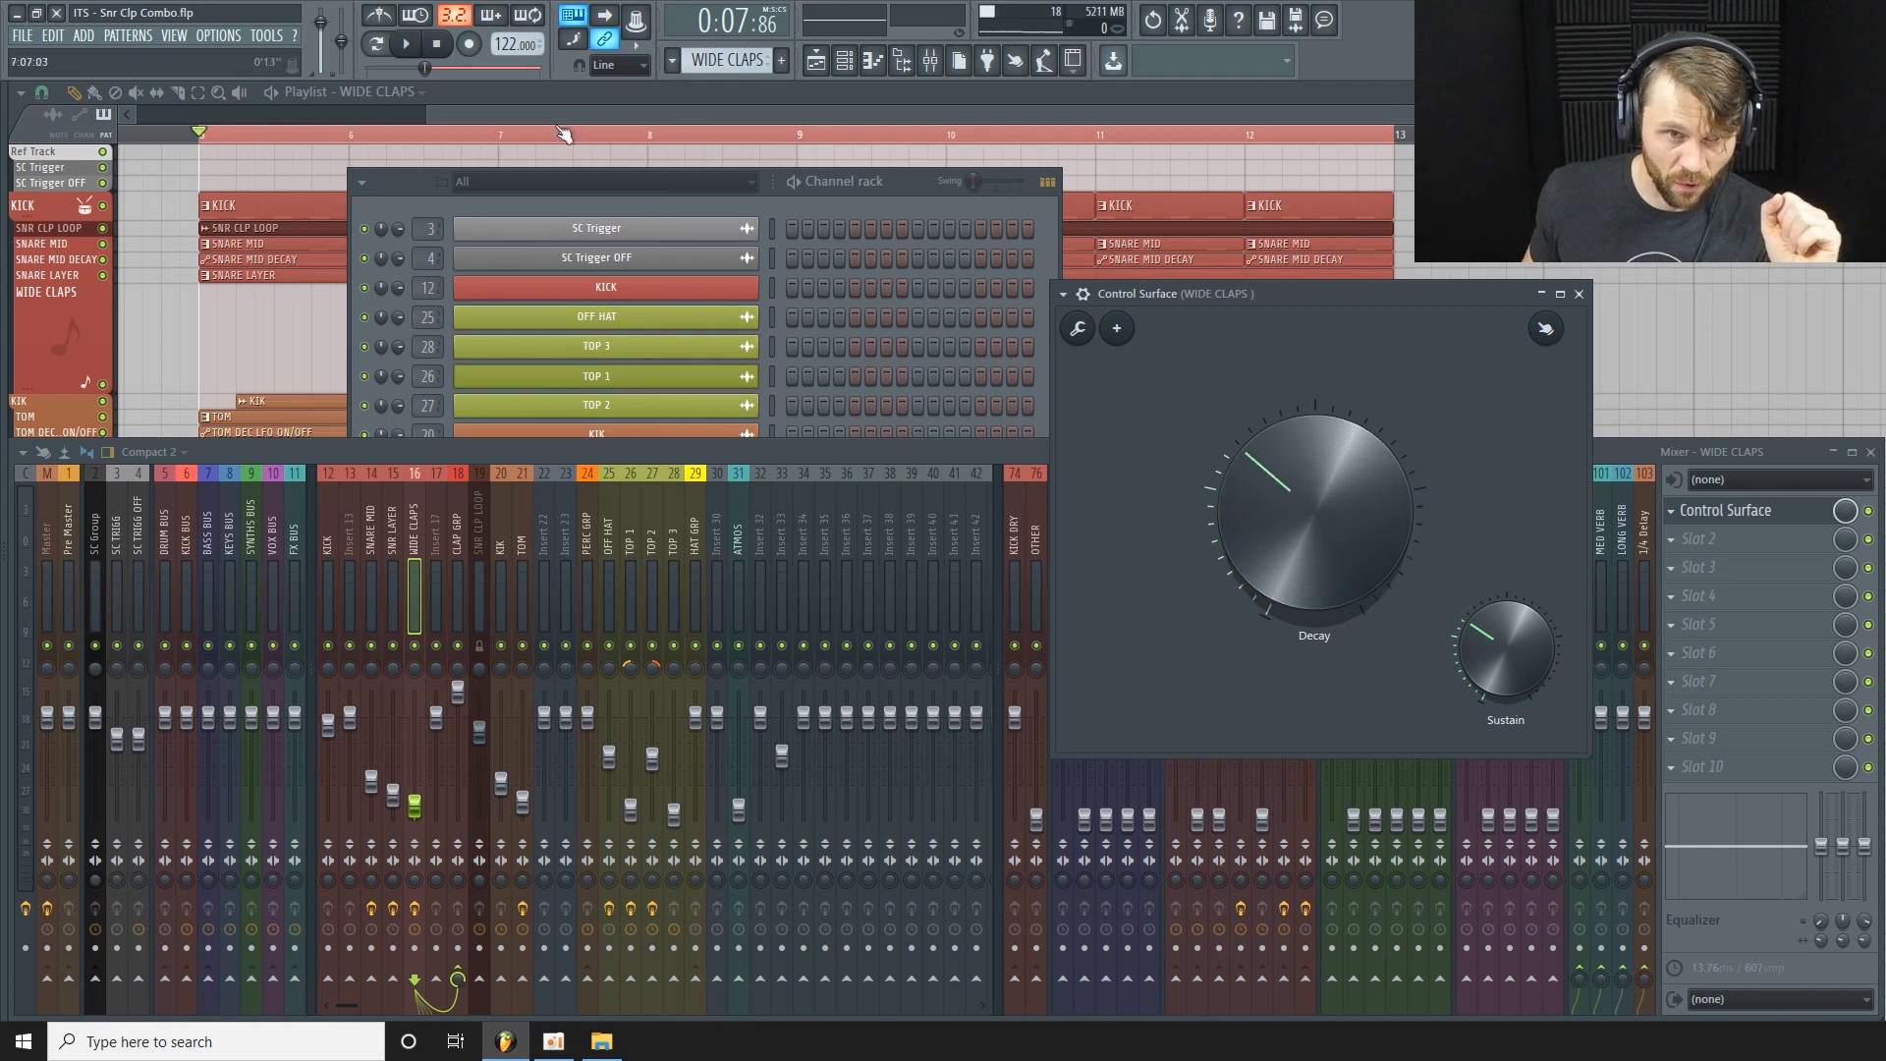
drag(426, 184, 355, 201)
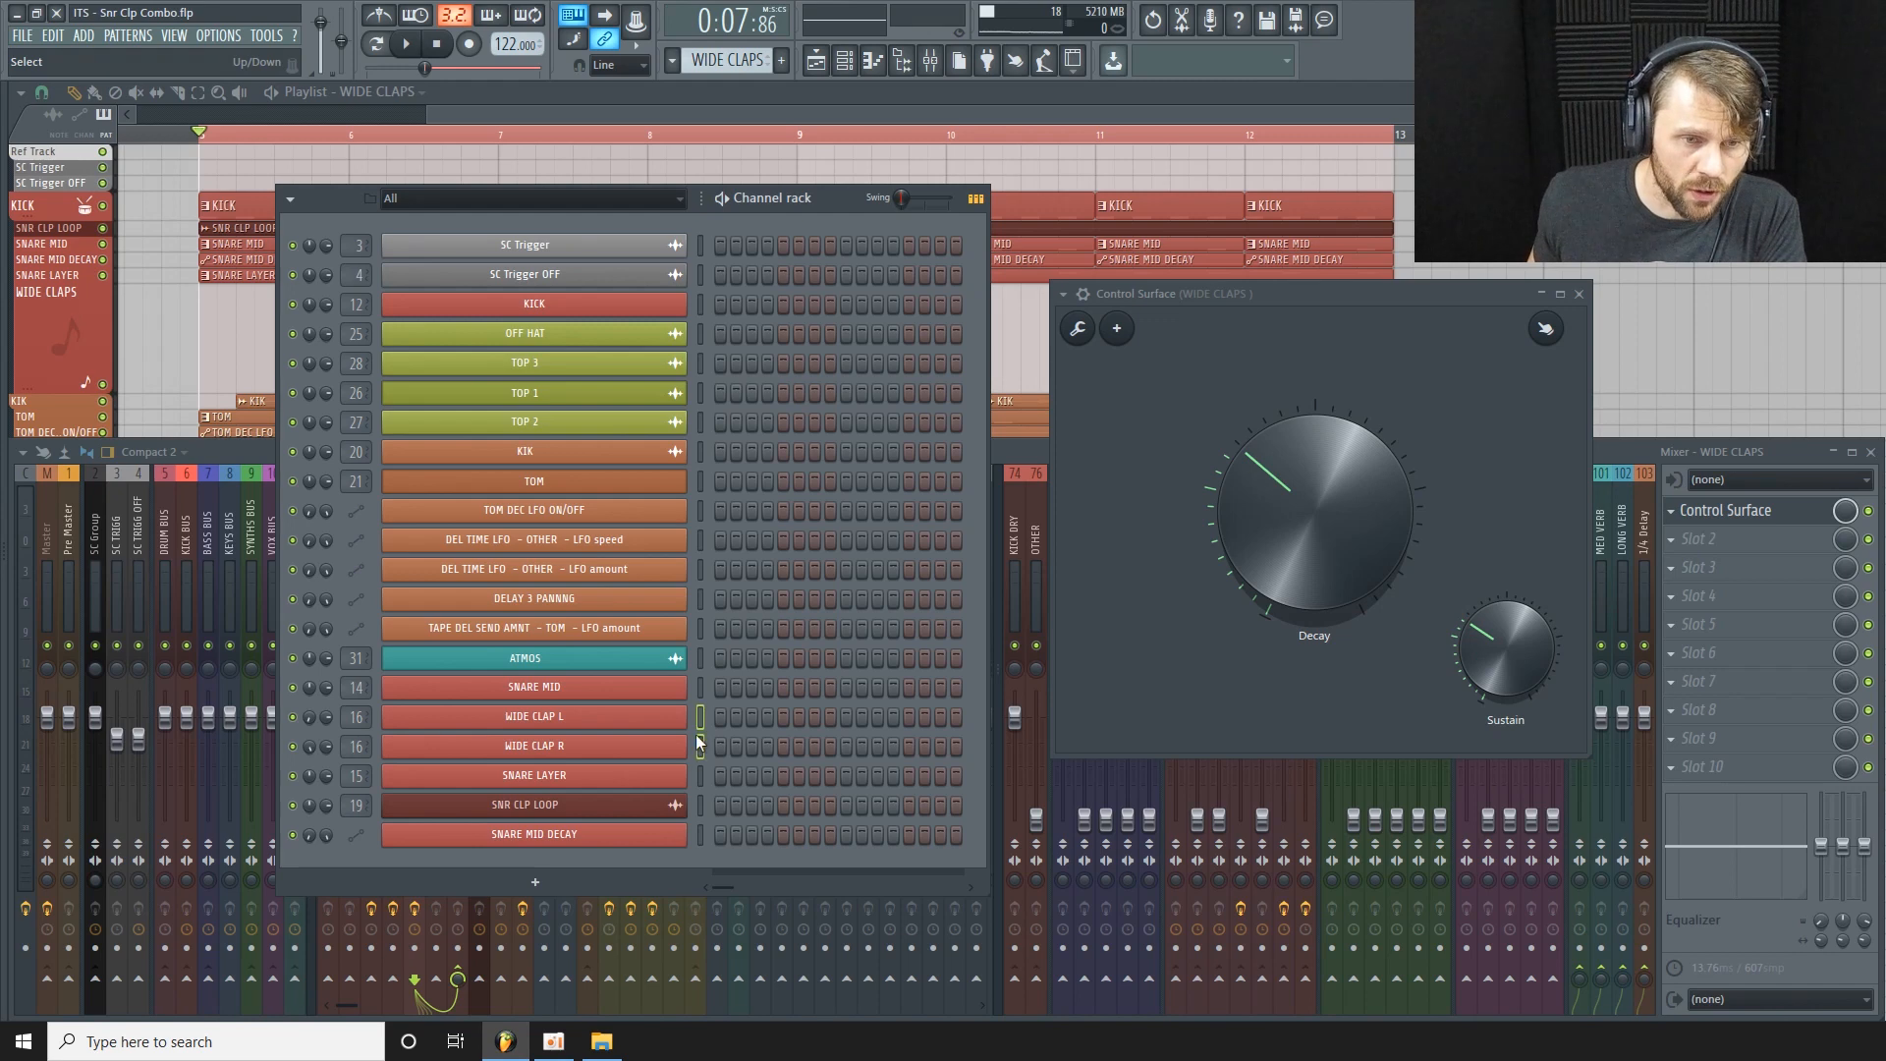
Make the WIDE CLAPS playlist track slightly taller and select bar 8 as the playback loop.
double_click(977, 96)
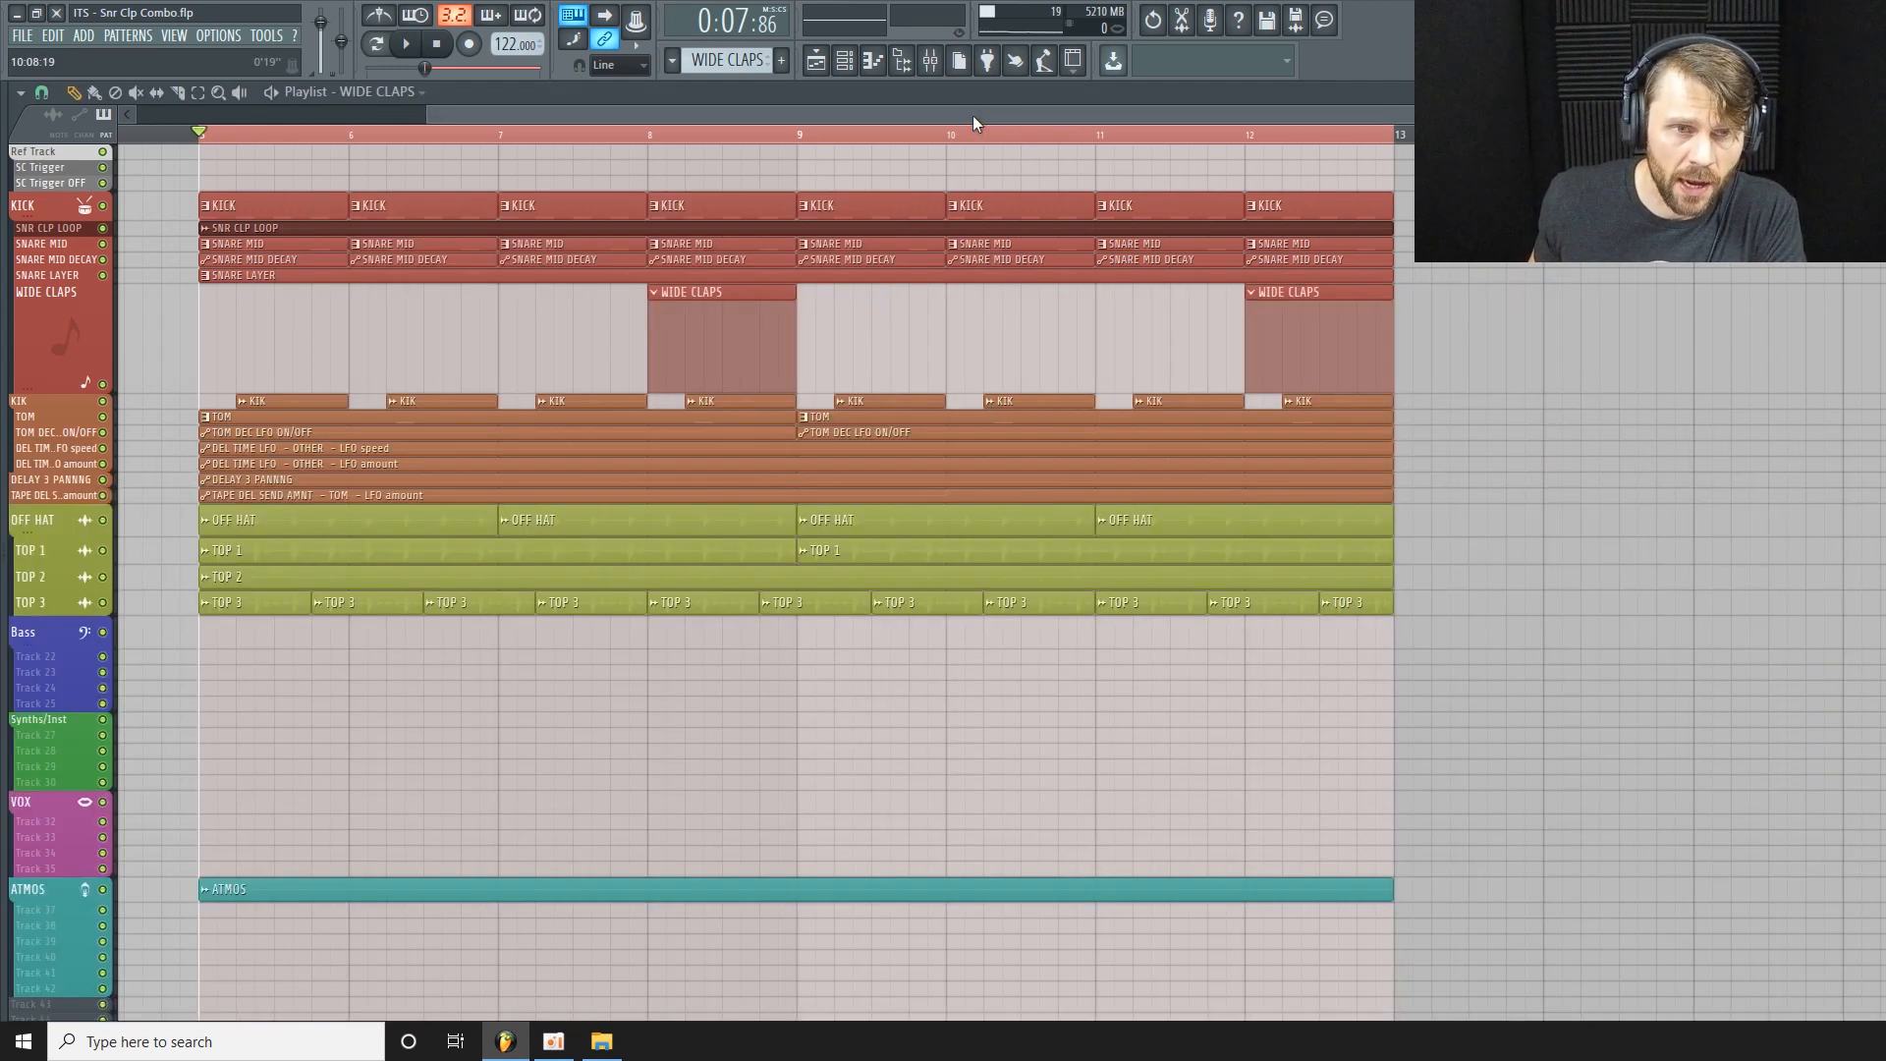
drag(8, 398, 8, 417)
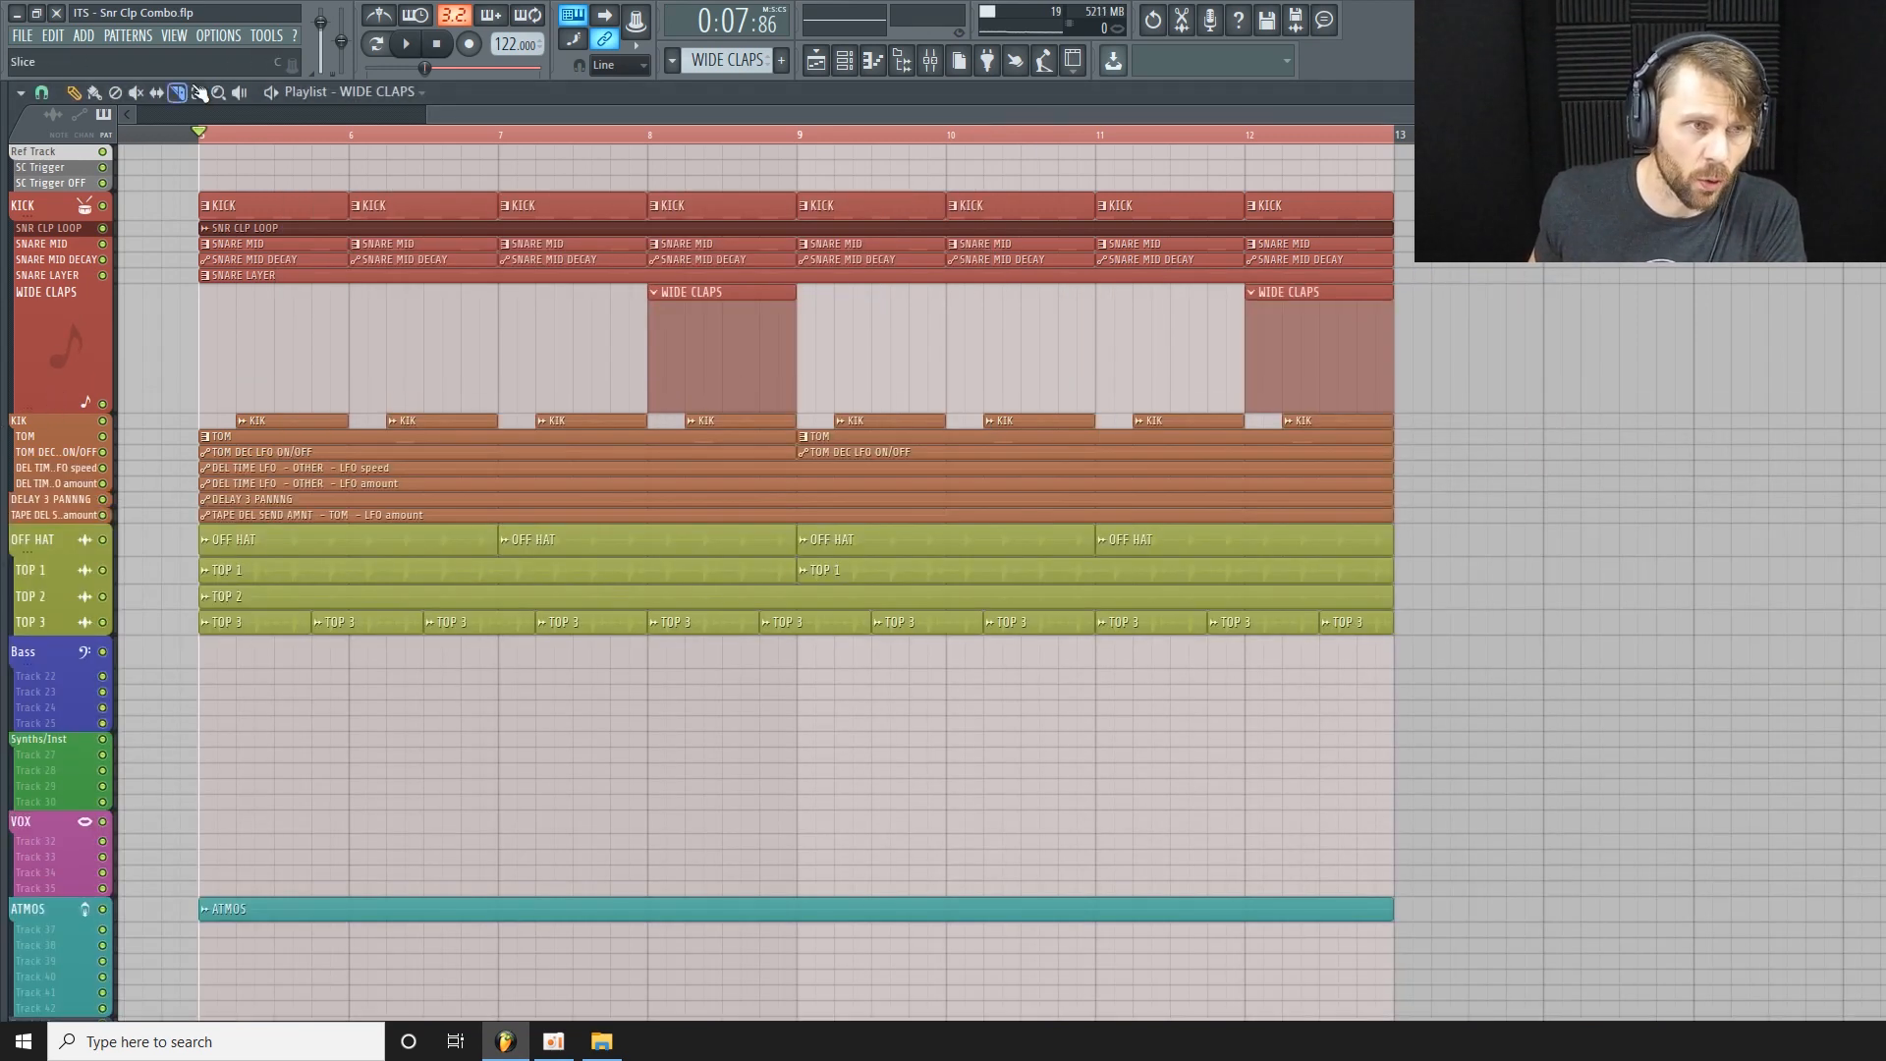
drag(649, 134, 798, 138)
click(815, 393)
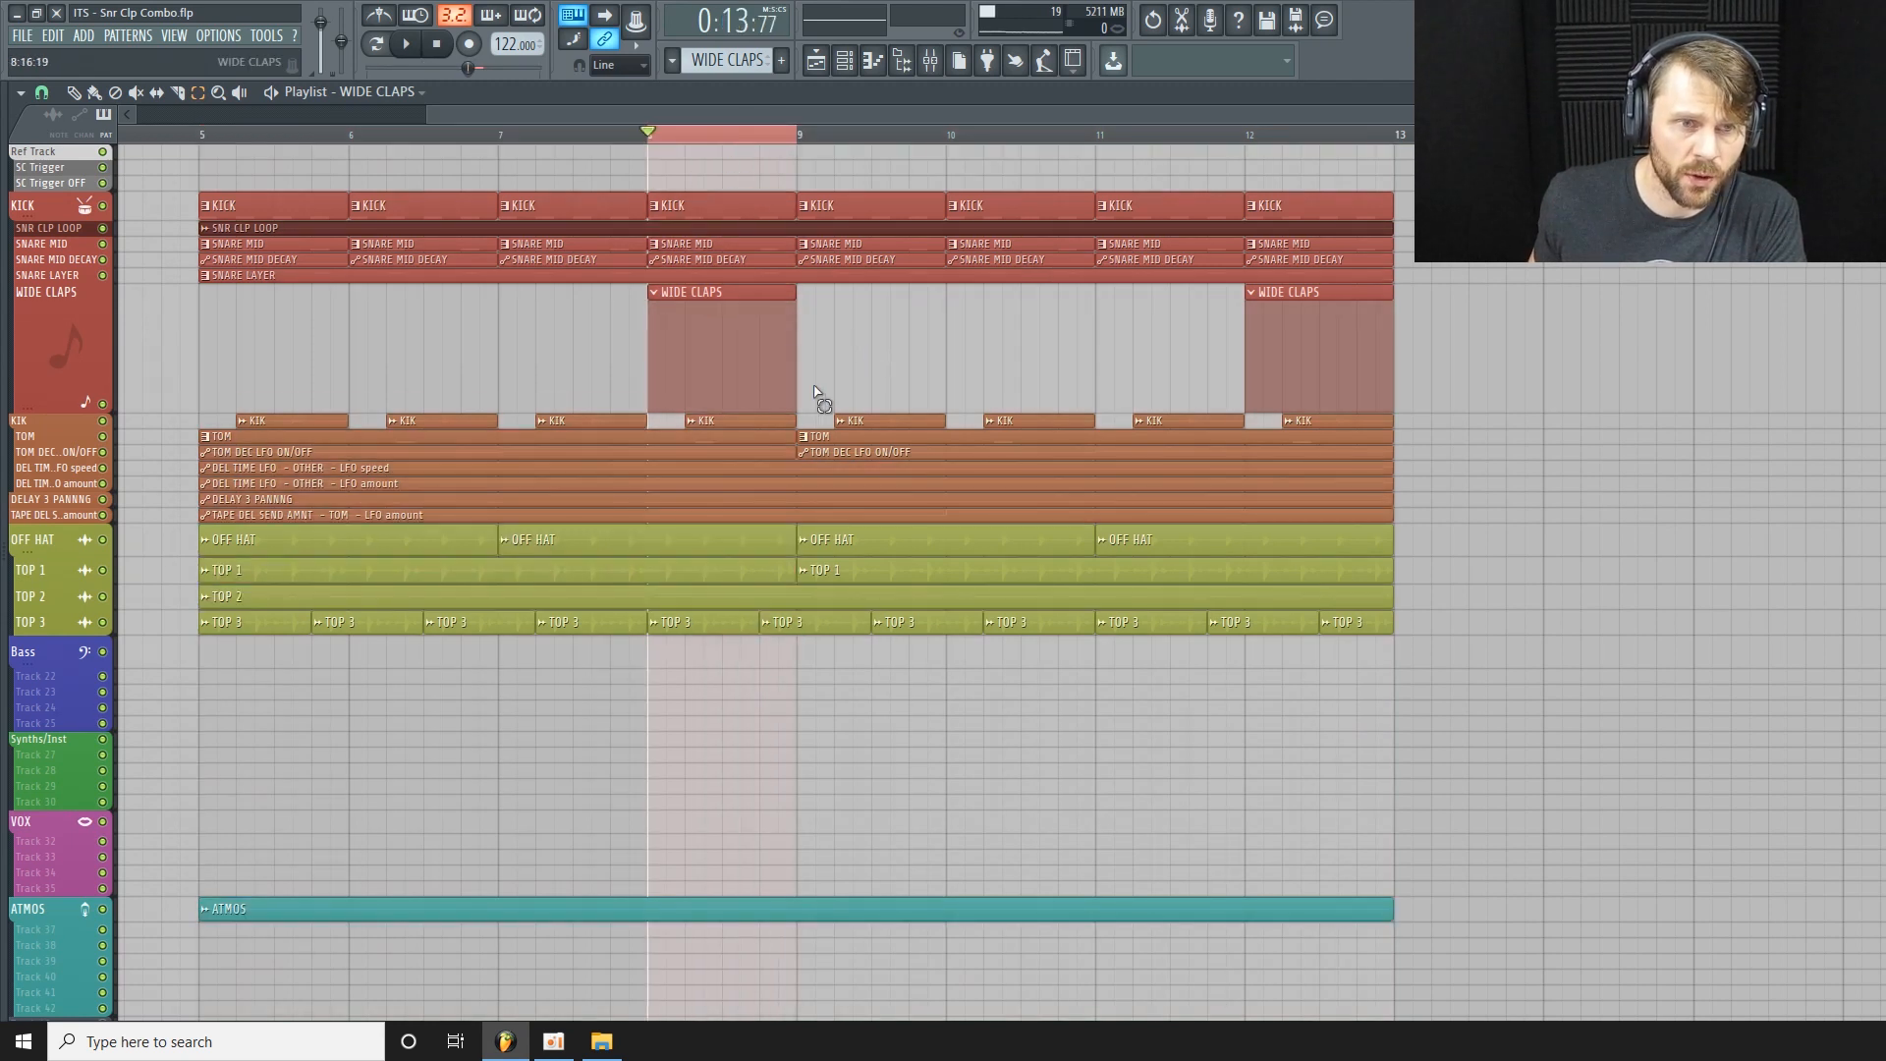
Open the piano roll for WIDE CLAP L, choose Cell snapping, and resize the velocity lane.
click(929, 60)
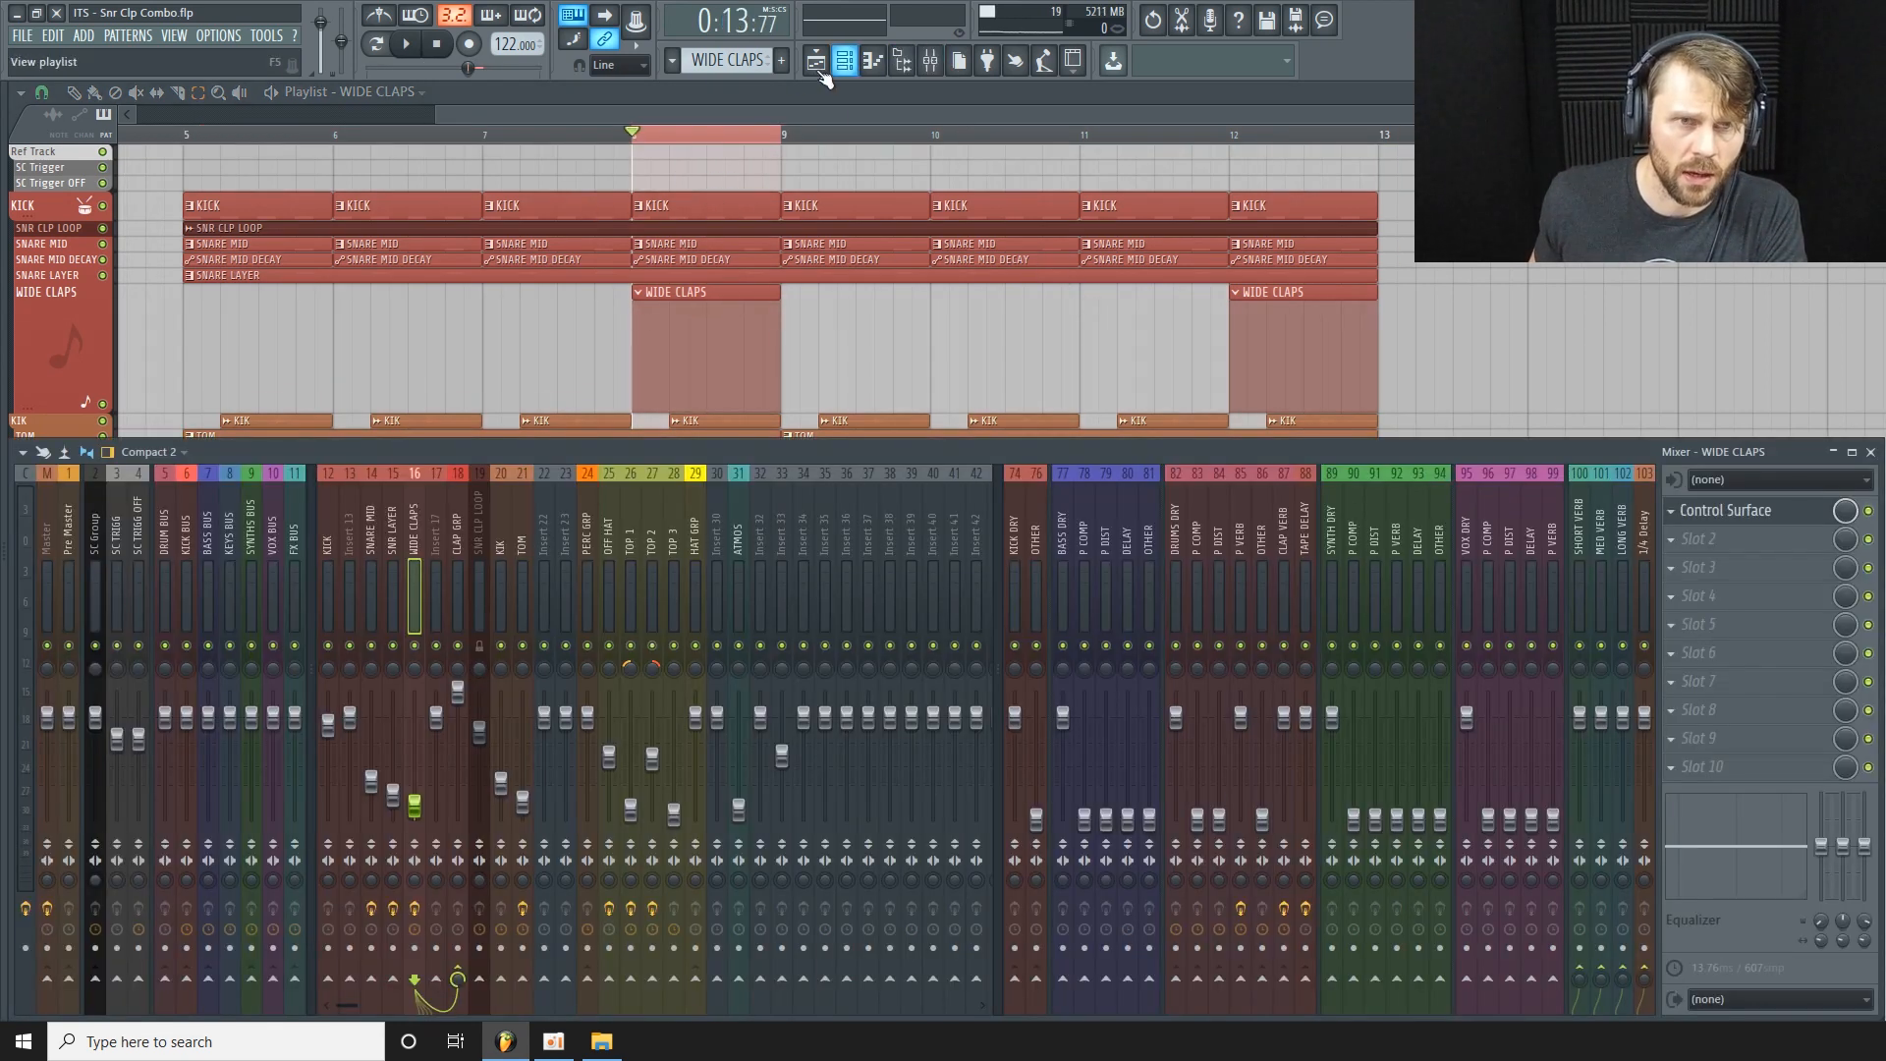
click(856, 62)
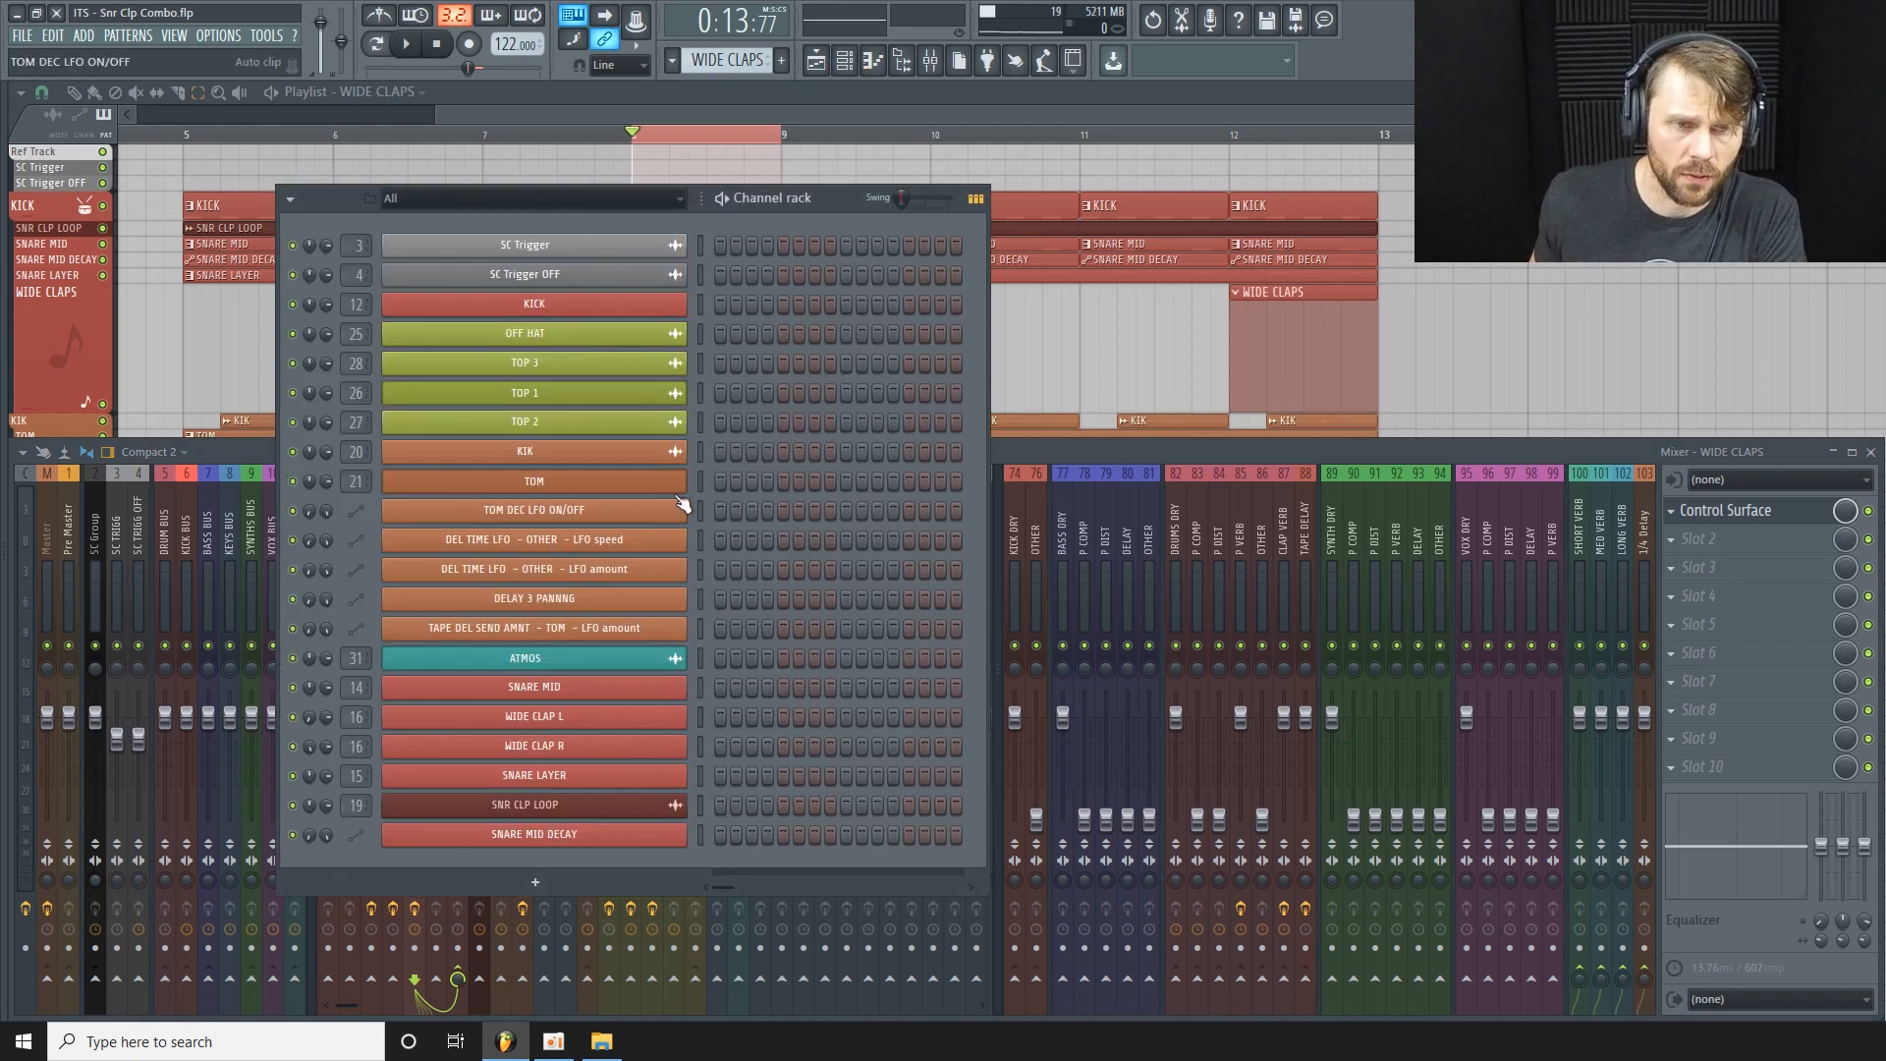
right_click(637, 727)
click(717, 720)
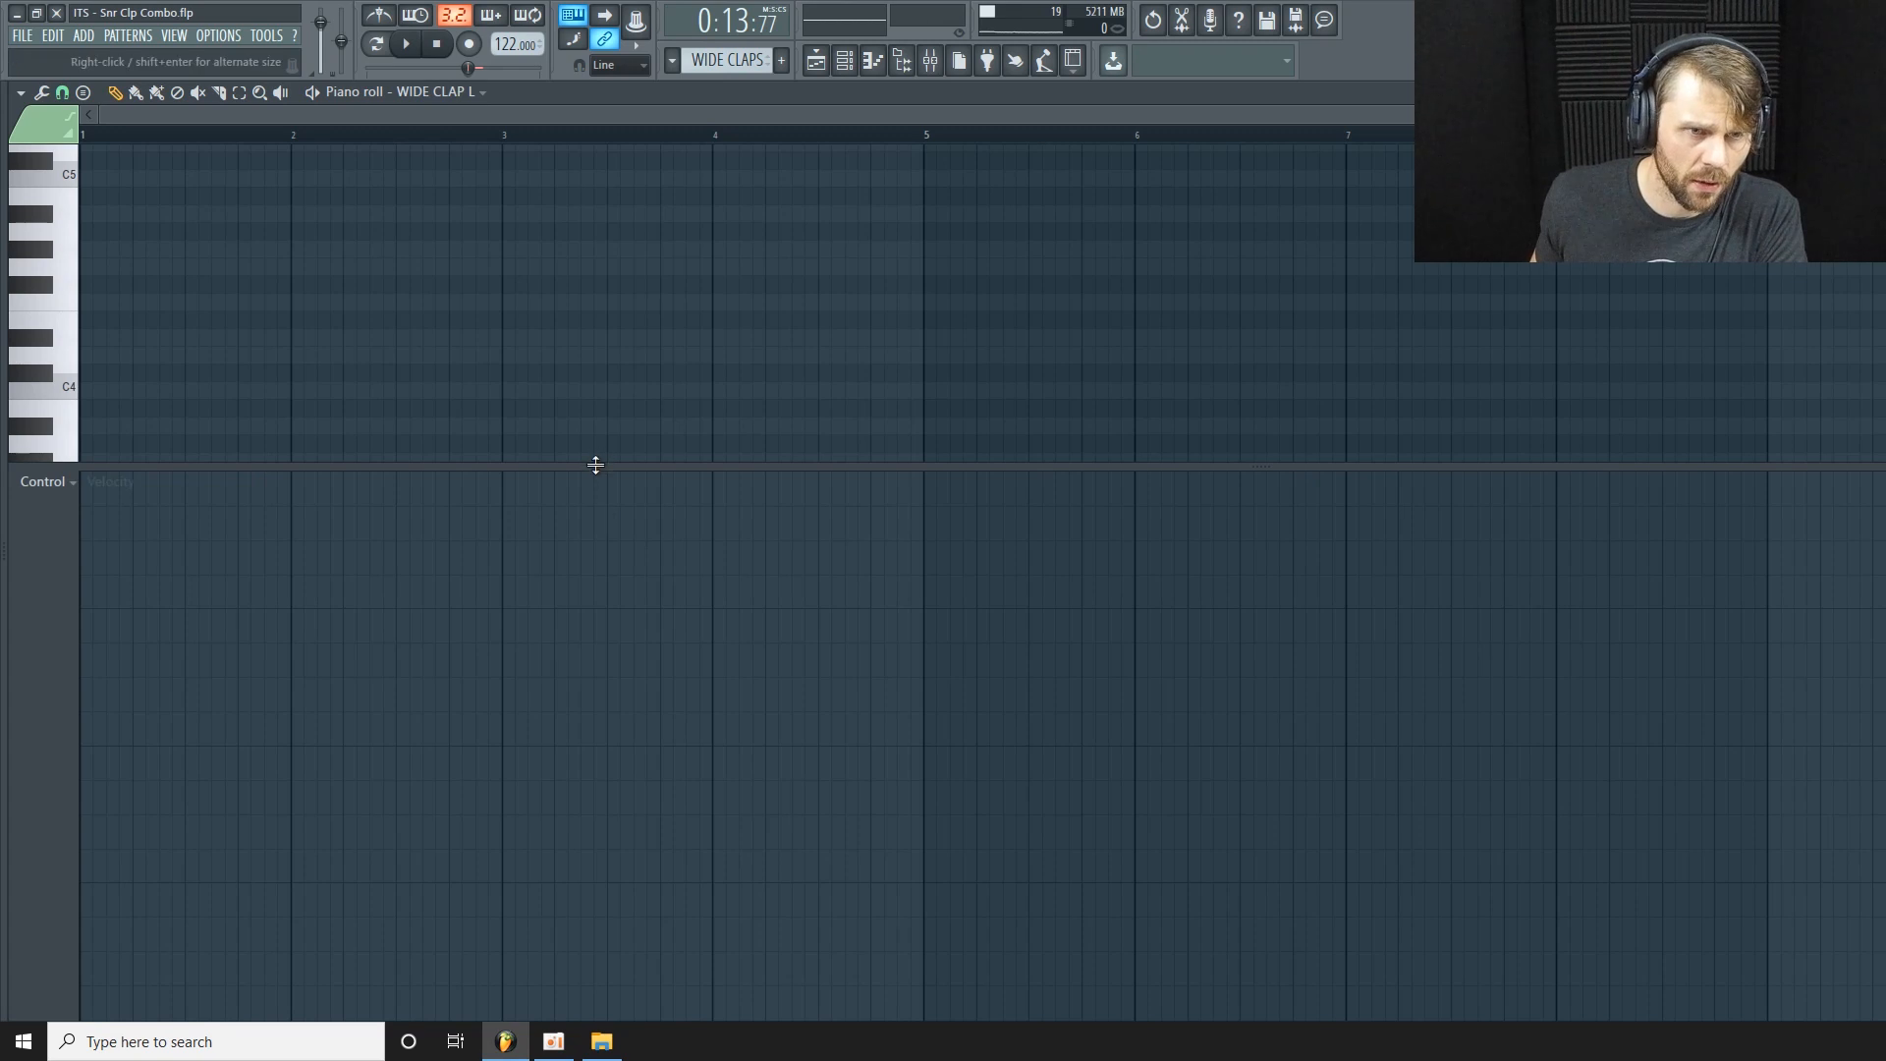
drag(595, 464, 496, 951)
click(62, 91)
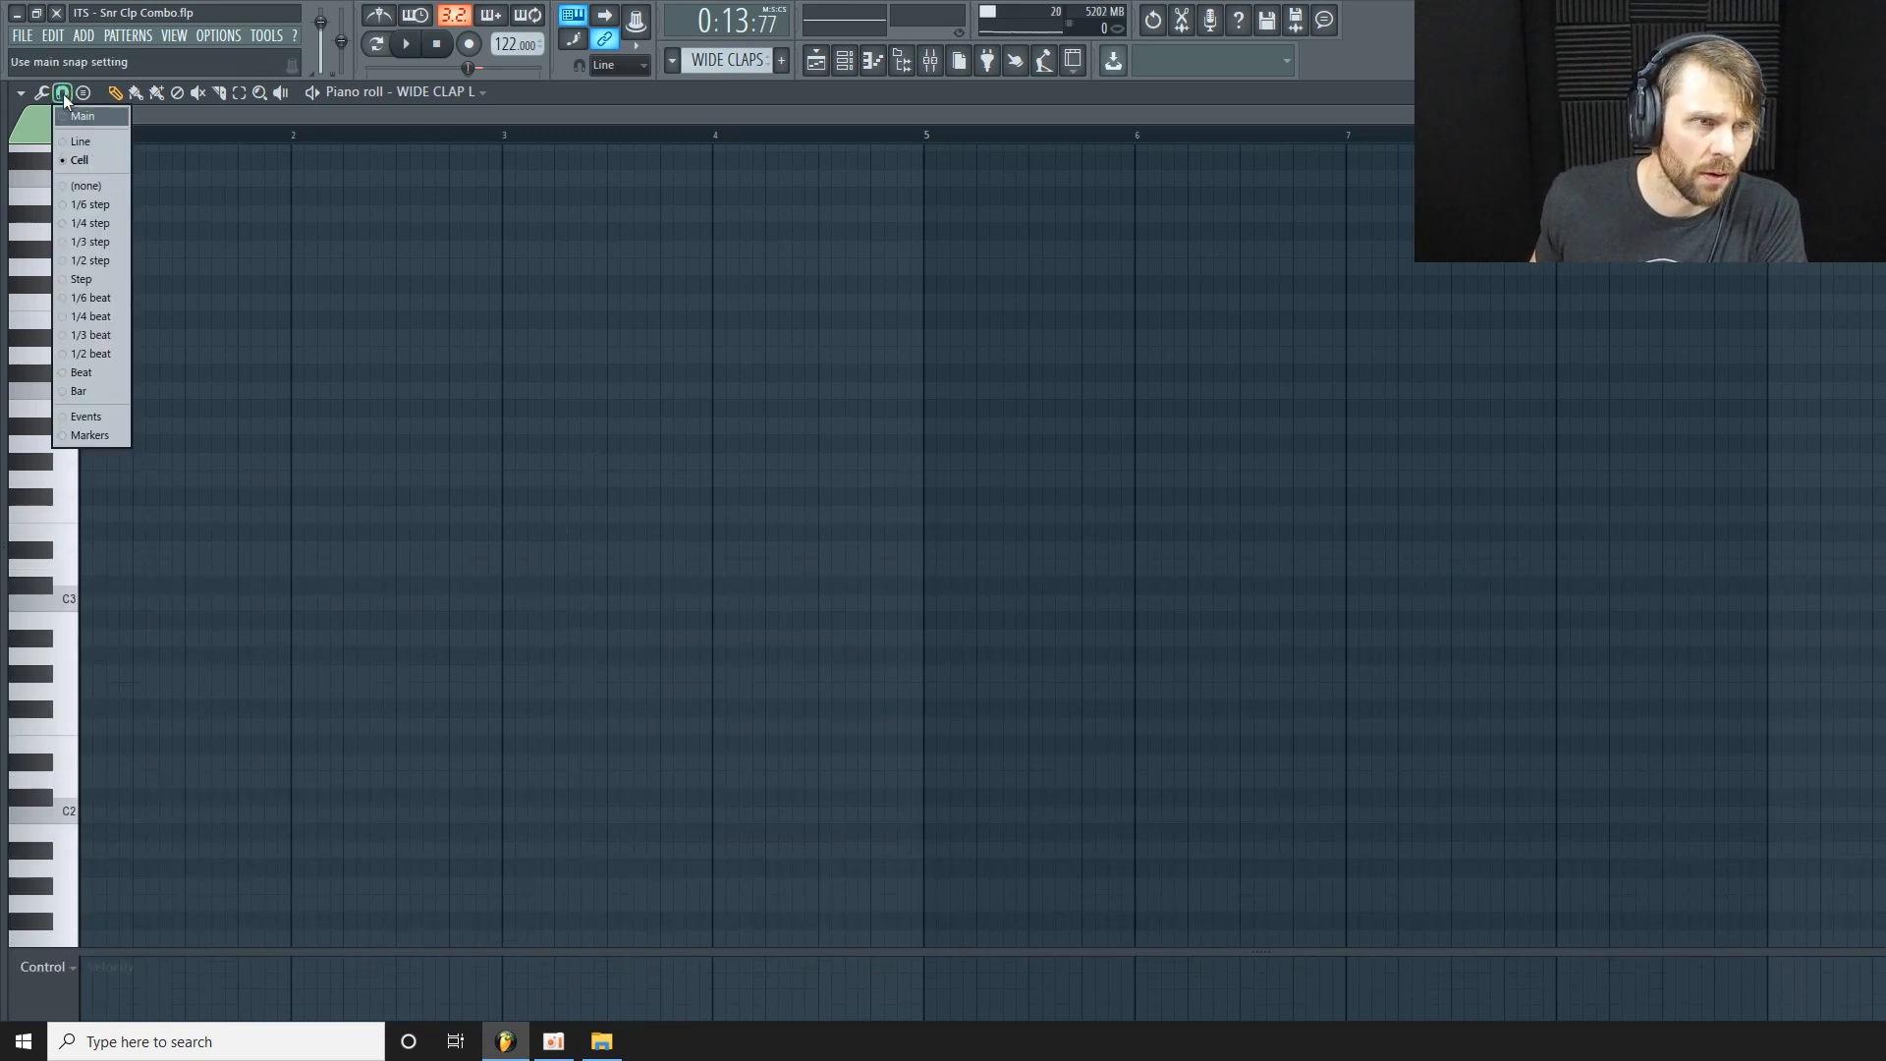
click(75, 163)
drag(425, 953, 481, 751)
scroll(721, 116, up, 4)
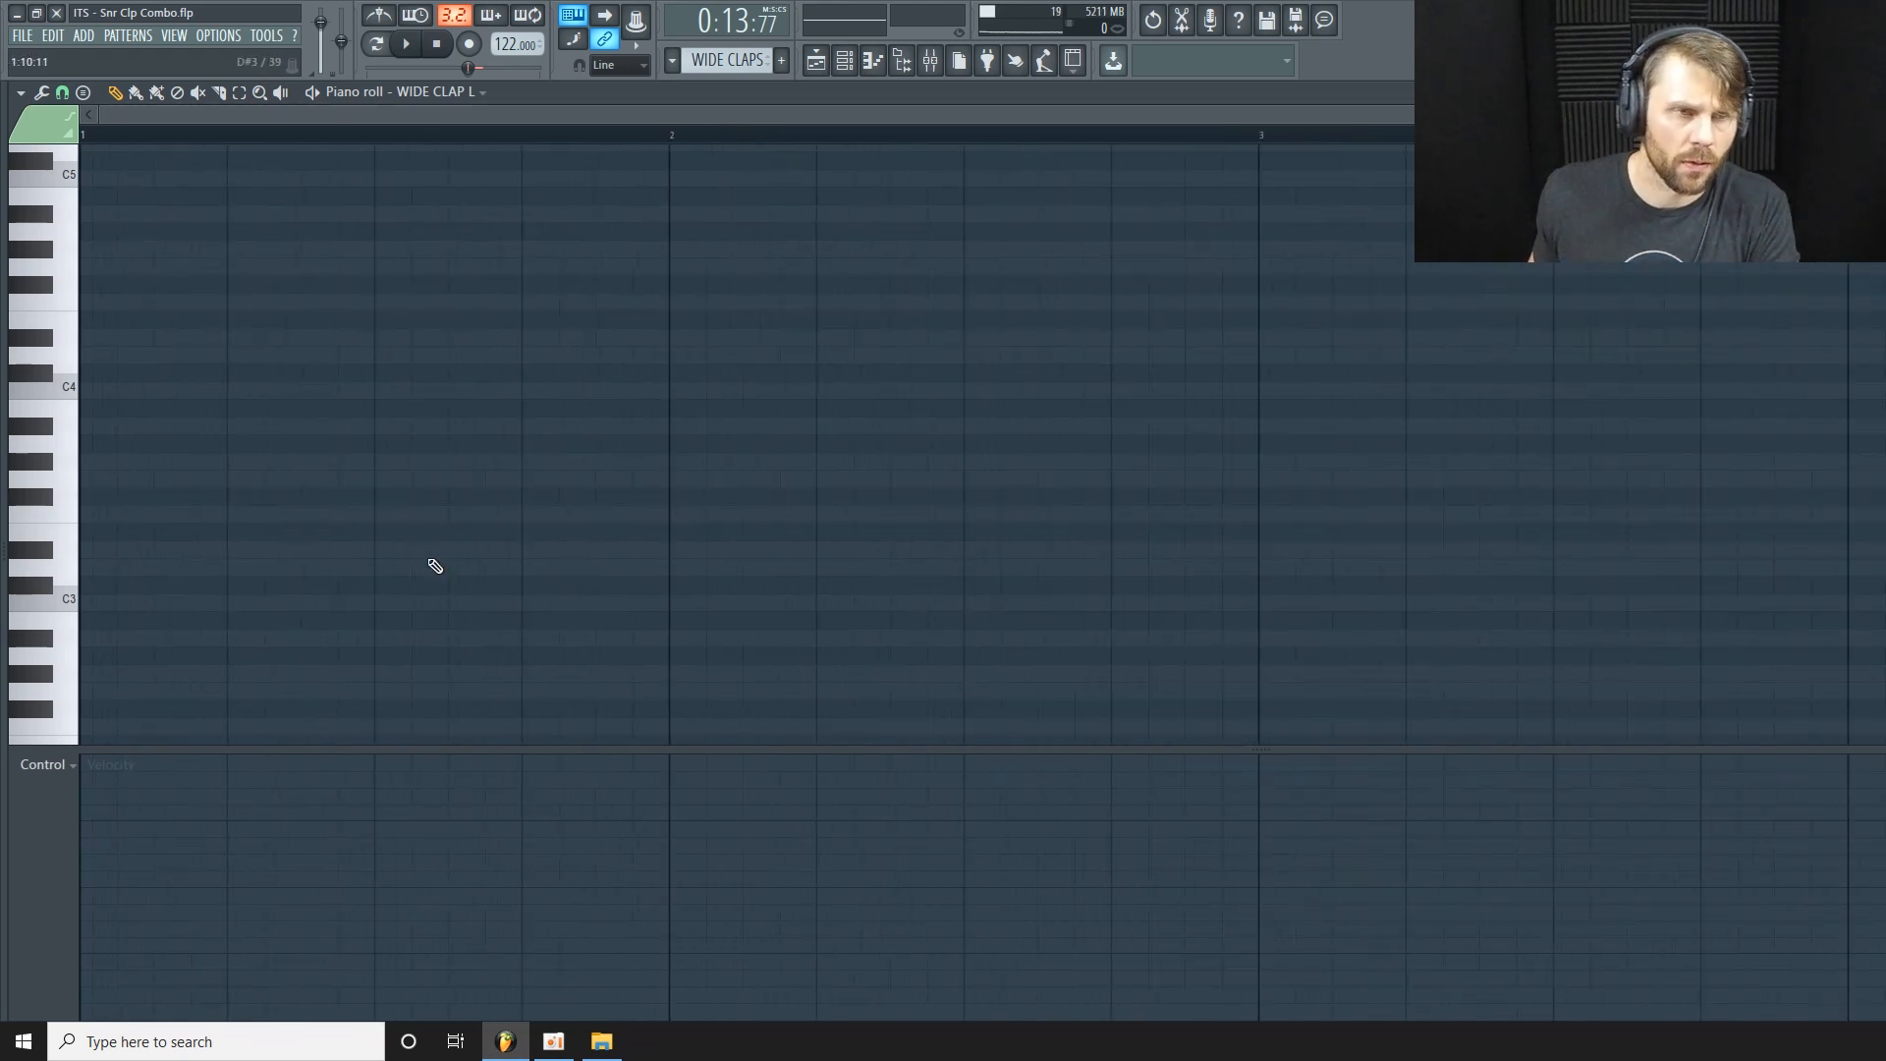
During playback, add a one-step C5 note on beat 4 of bar 1 for WIDE CLAP L at full velocity.
key(space)
drag(300, 748, 287, 796)
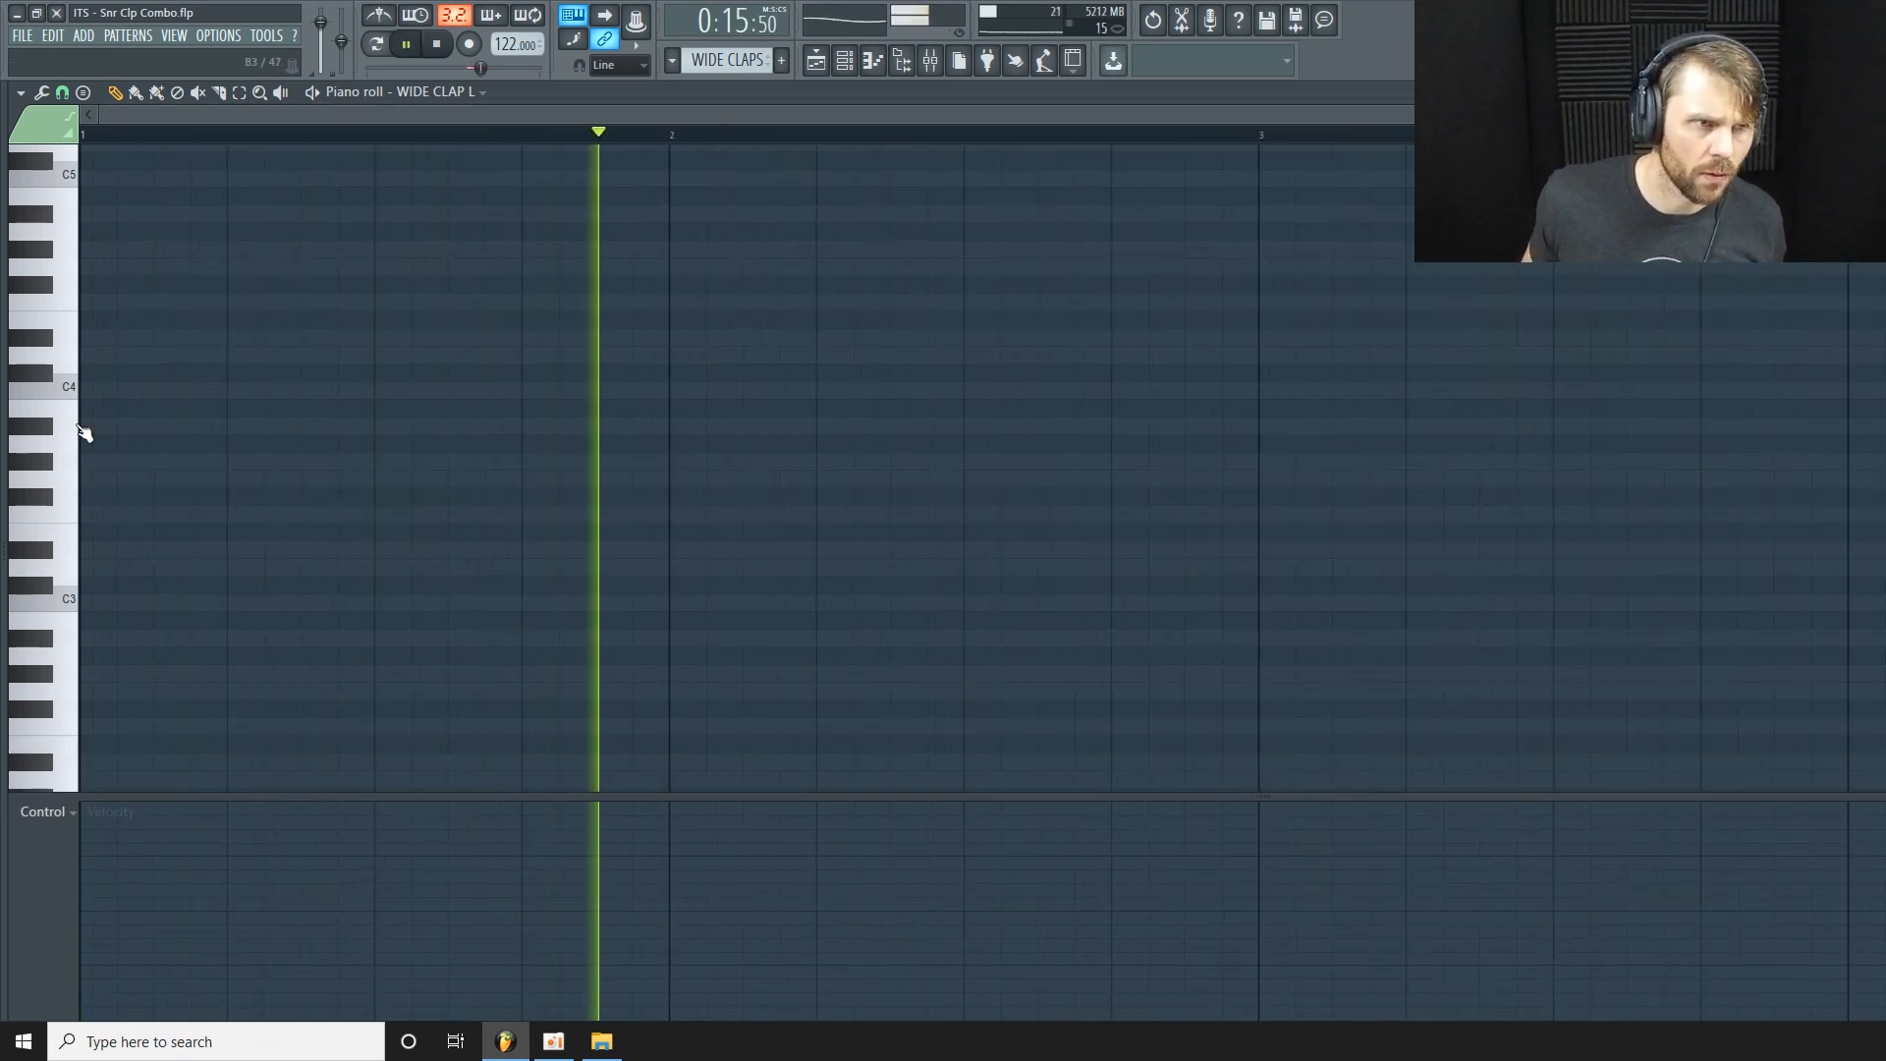
scroll(253, 507, up, 3)
click(580, 337)
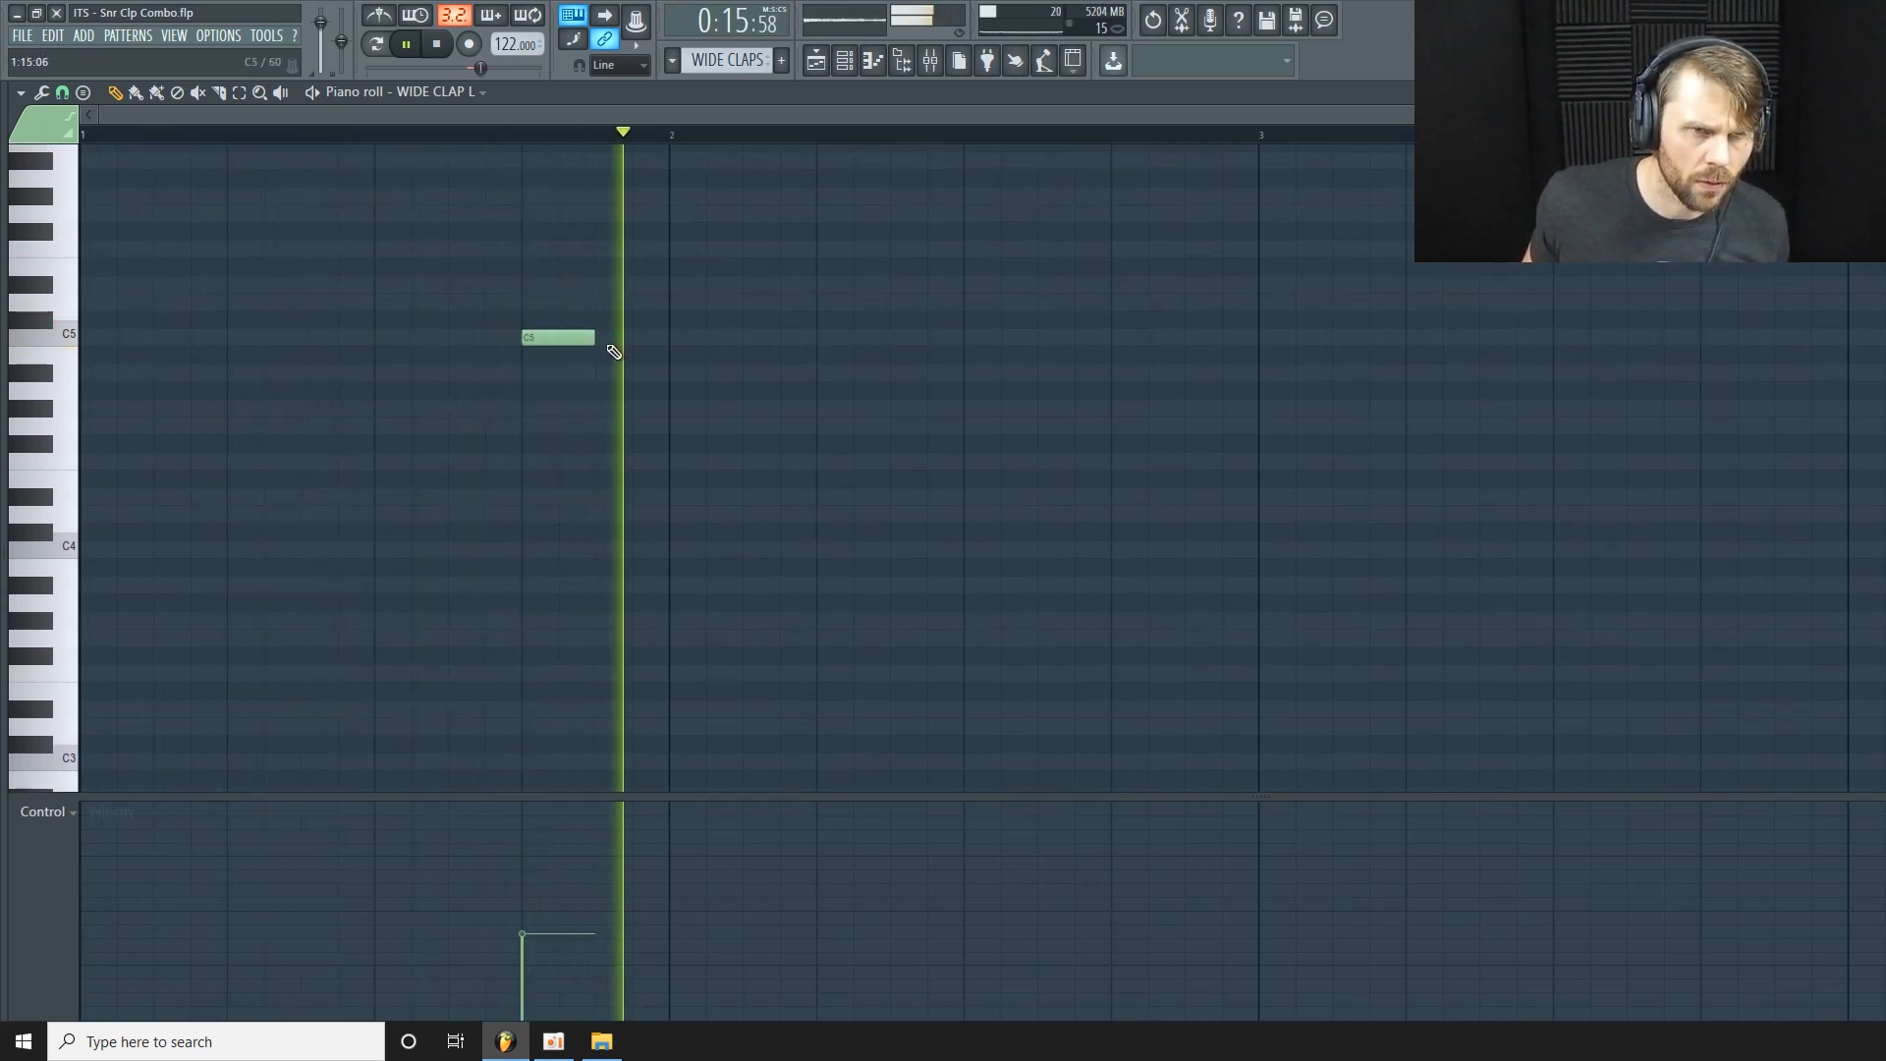
drag(593, 337, 557, 337)
drag(556, 792, 556, 744)
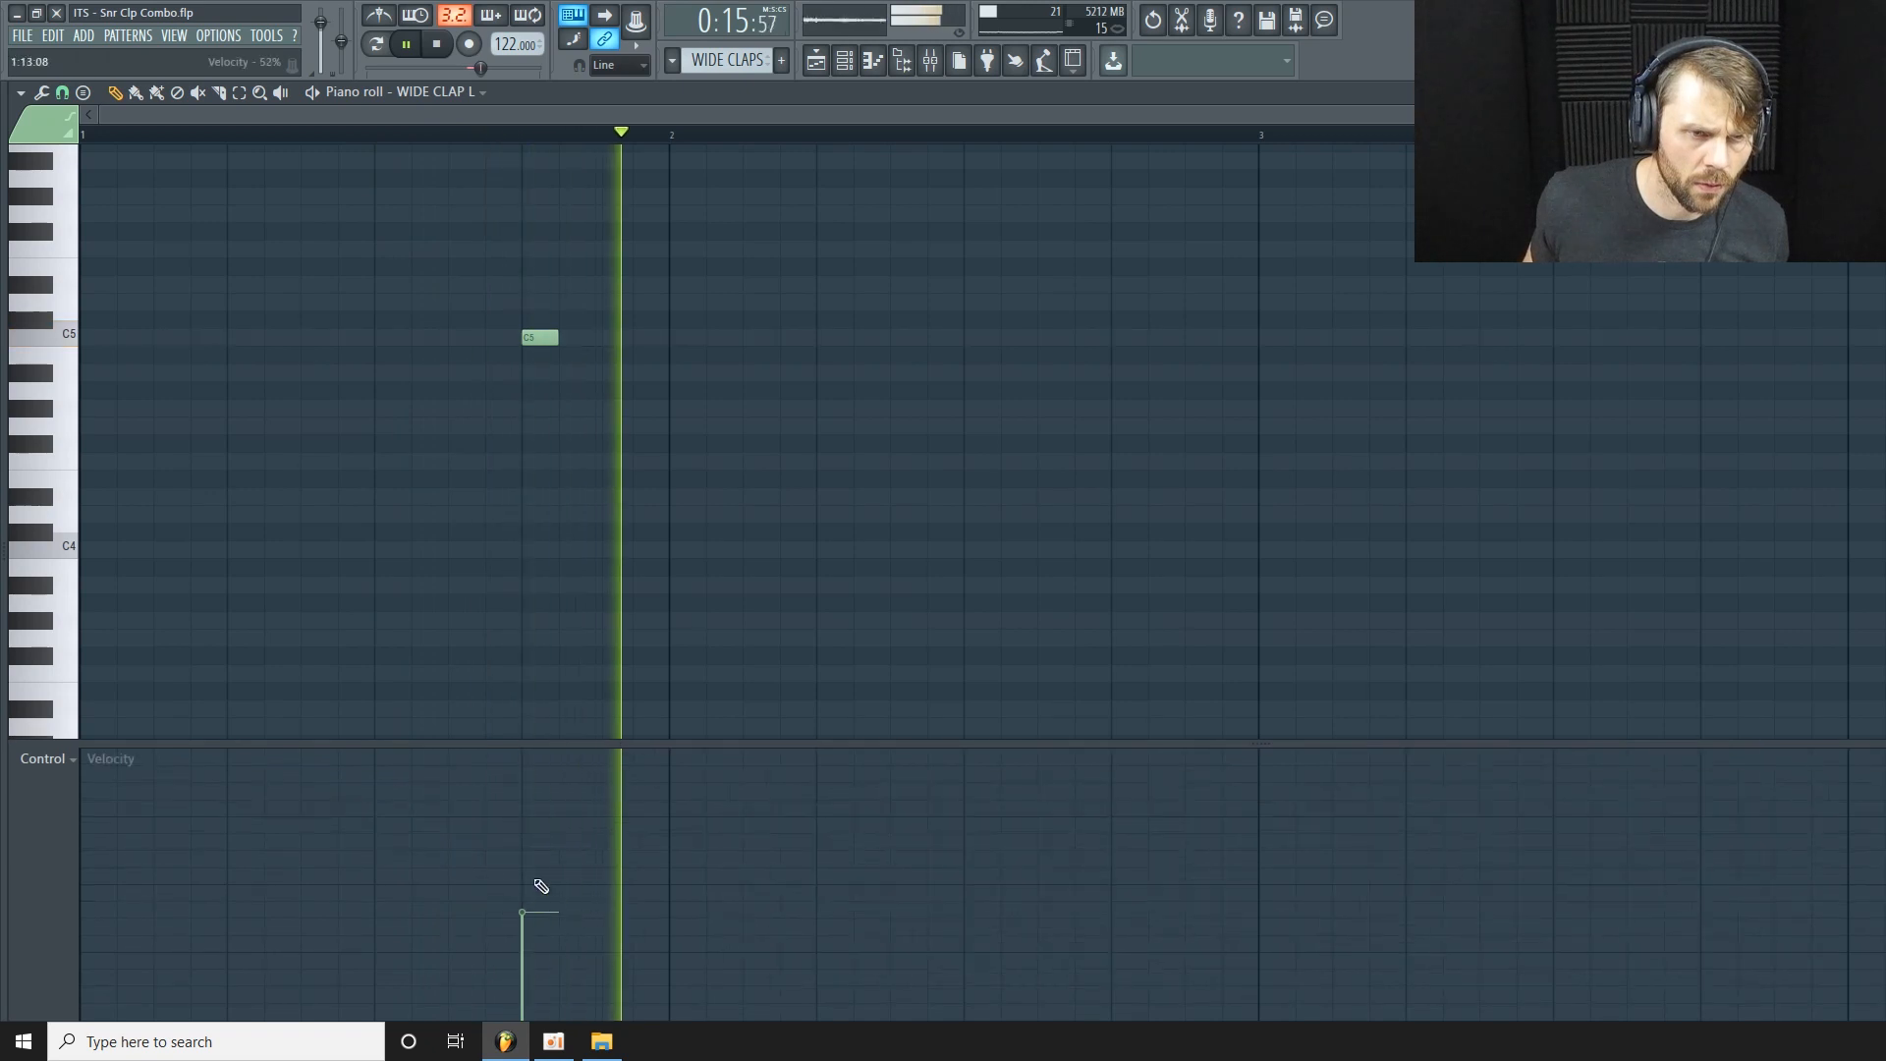
drag(539, 888, 551, 758)
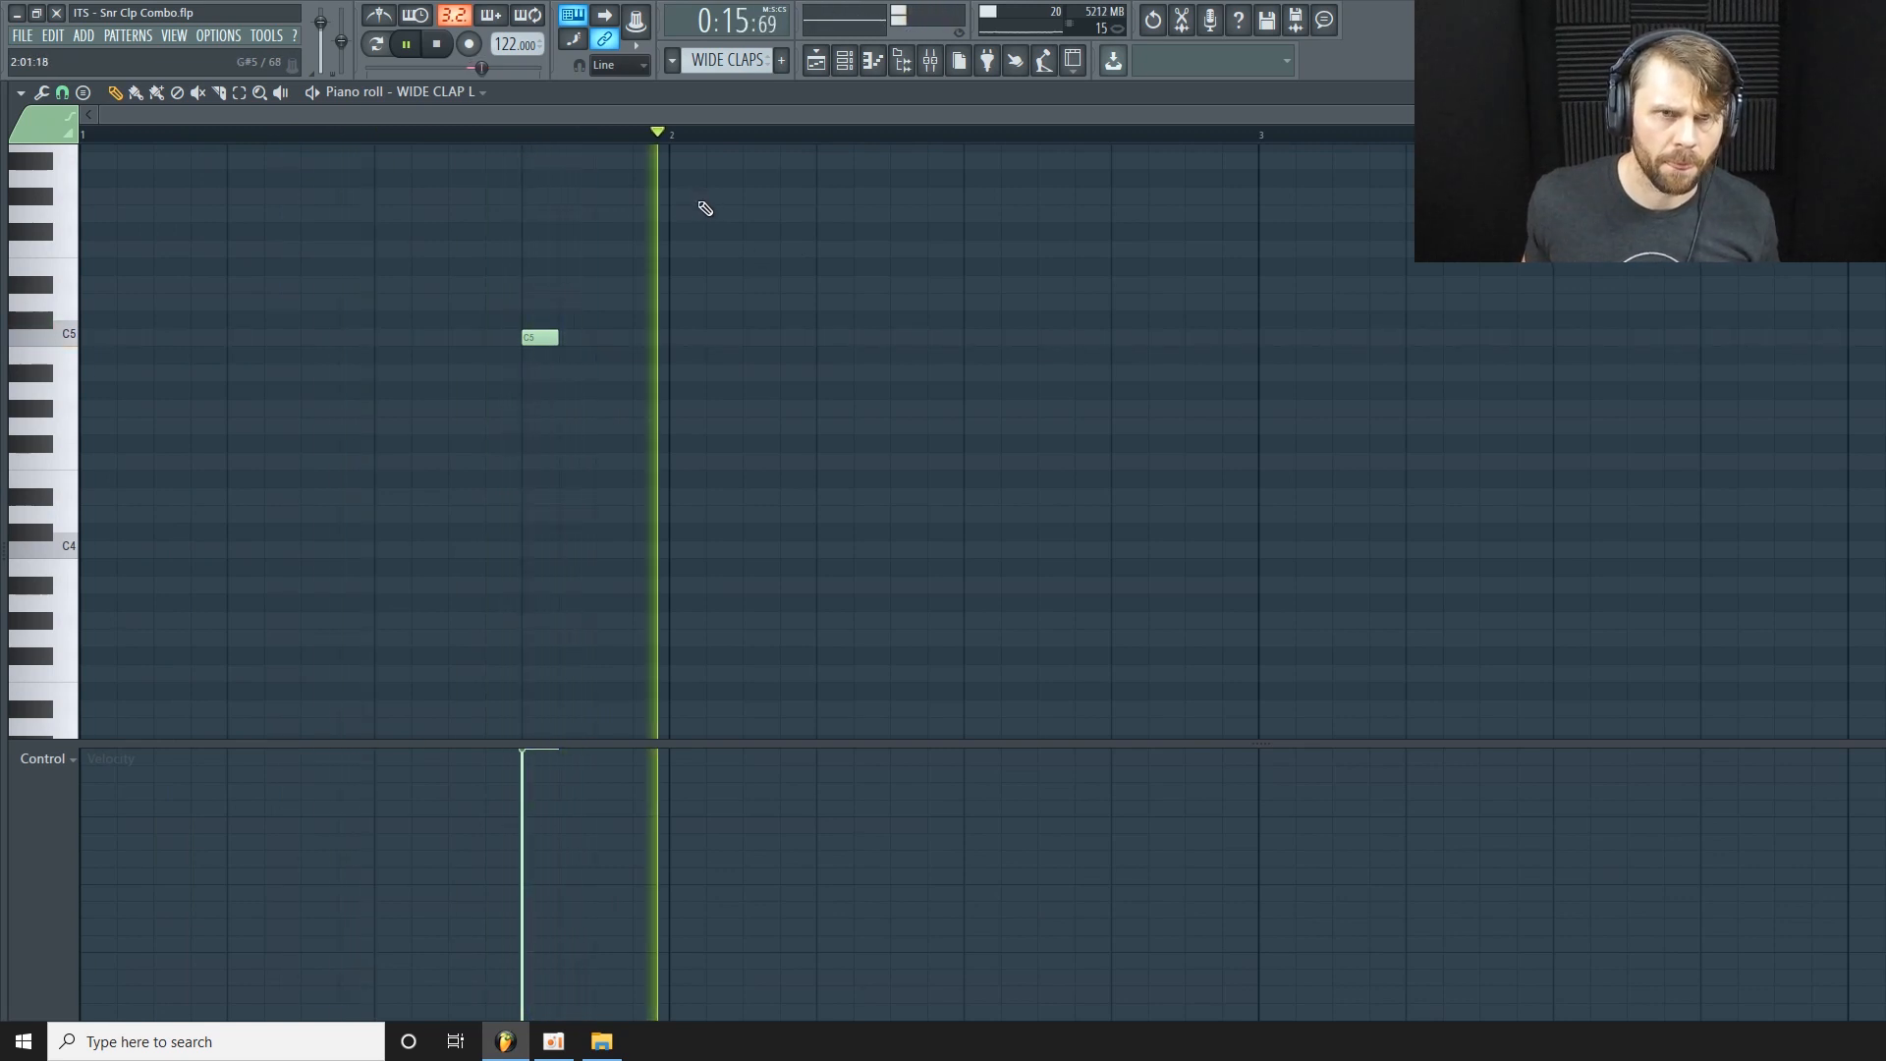
key(space)
Add a matching one-step, full-velocity C5 note on beat 4 of bar 1 for WIDE CLAP R.
click(816, 60)
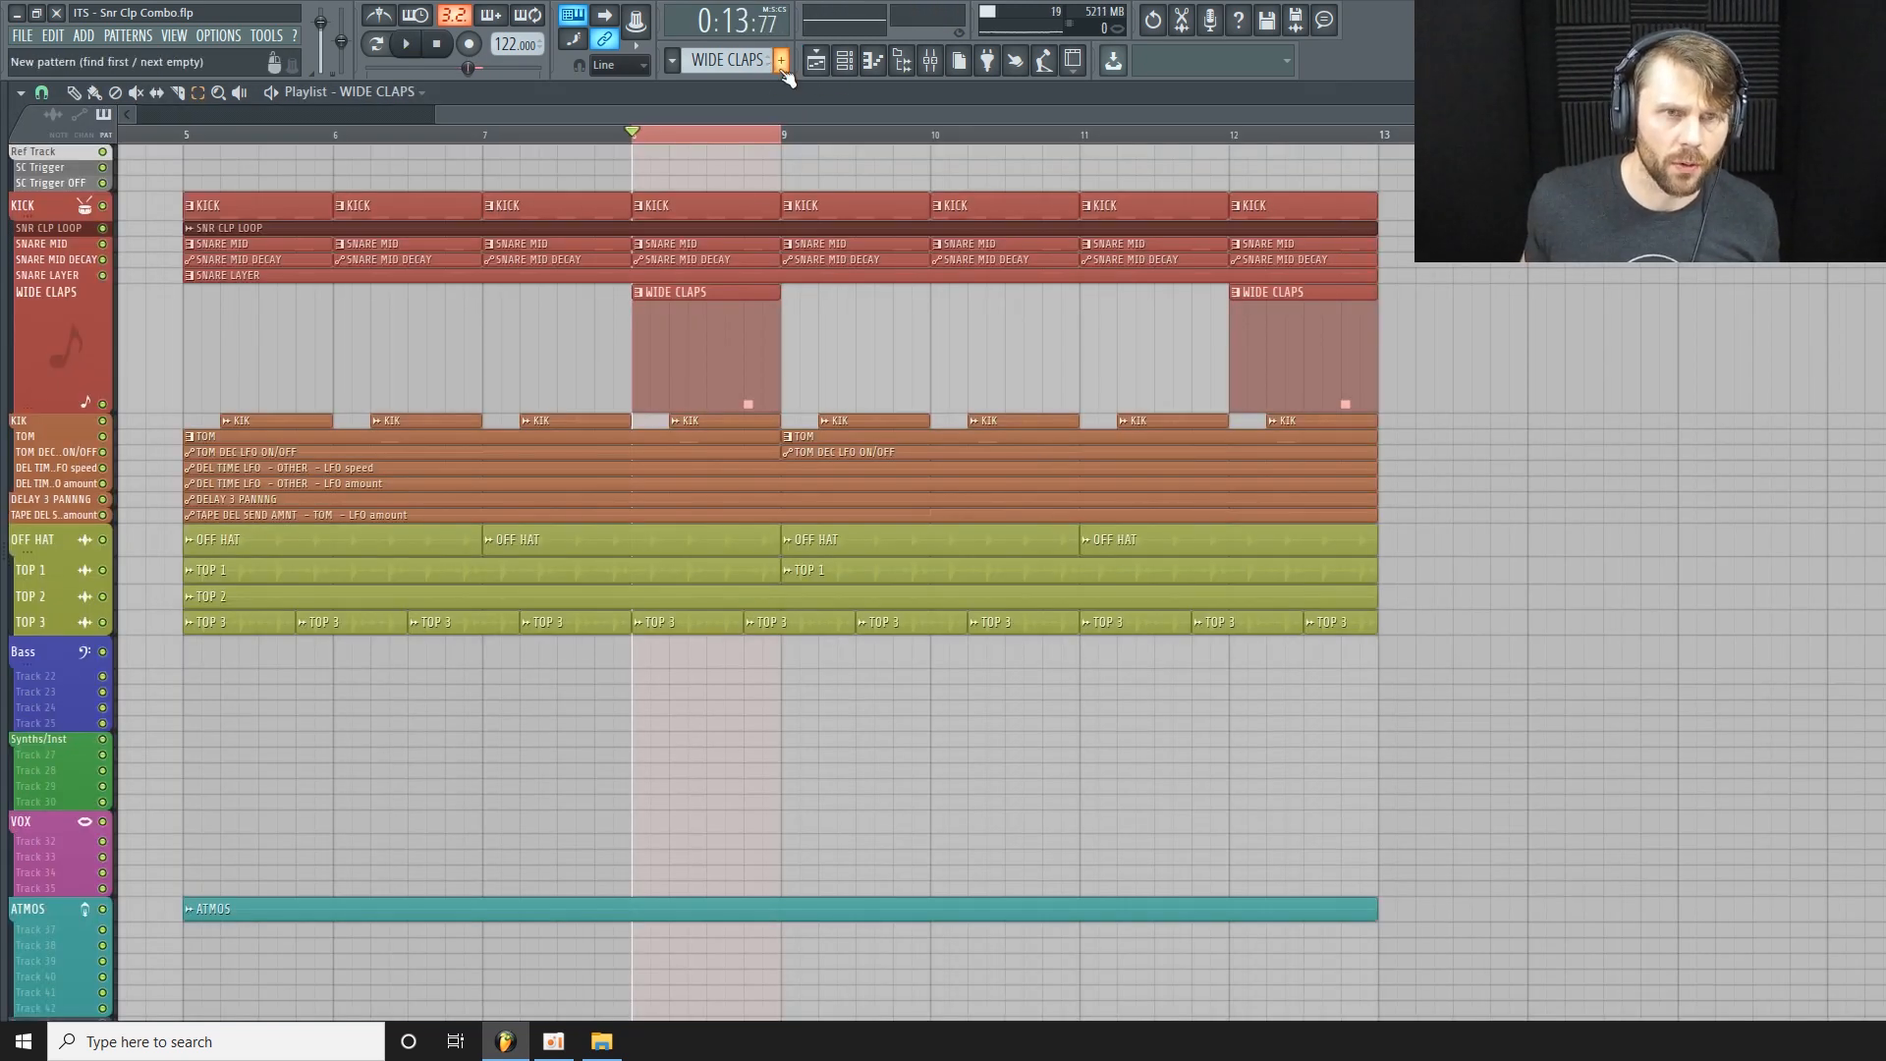
click(920, 358)
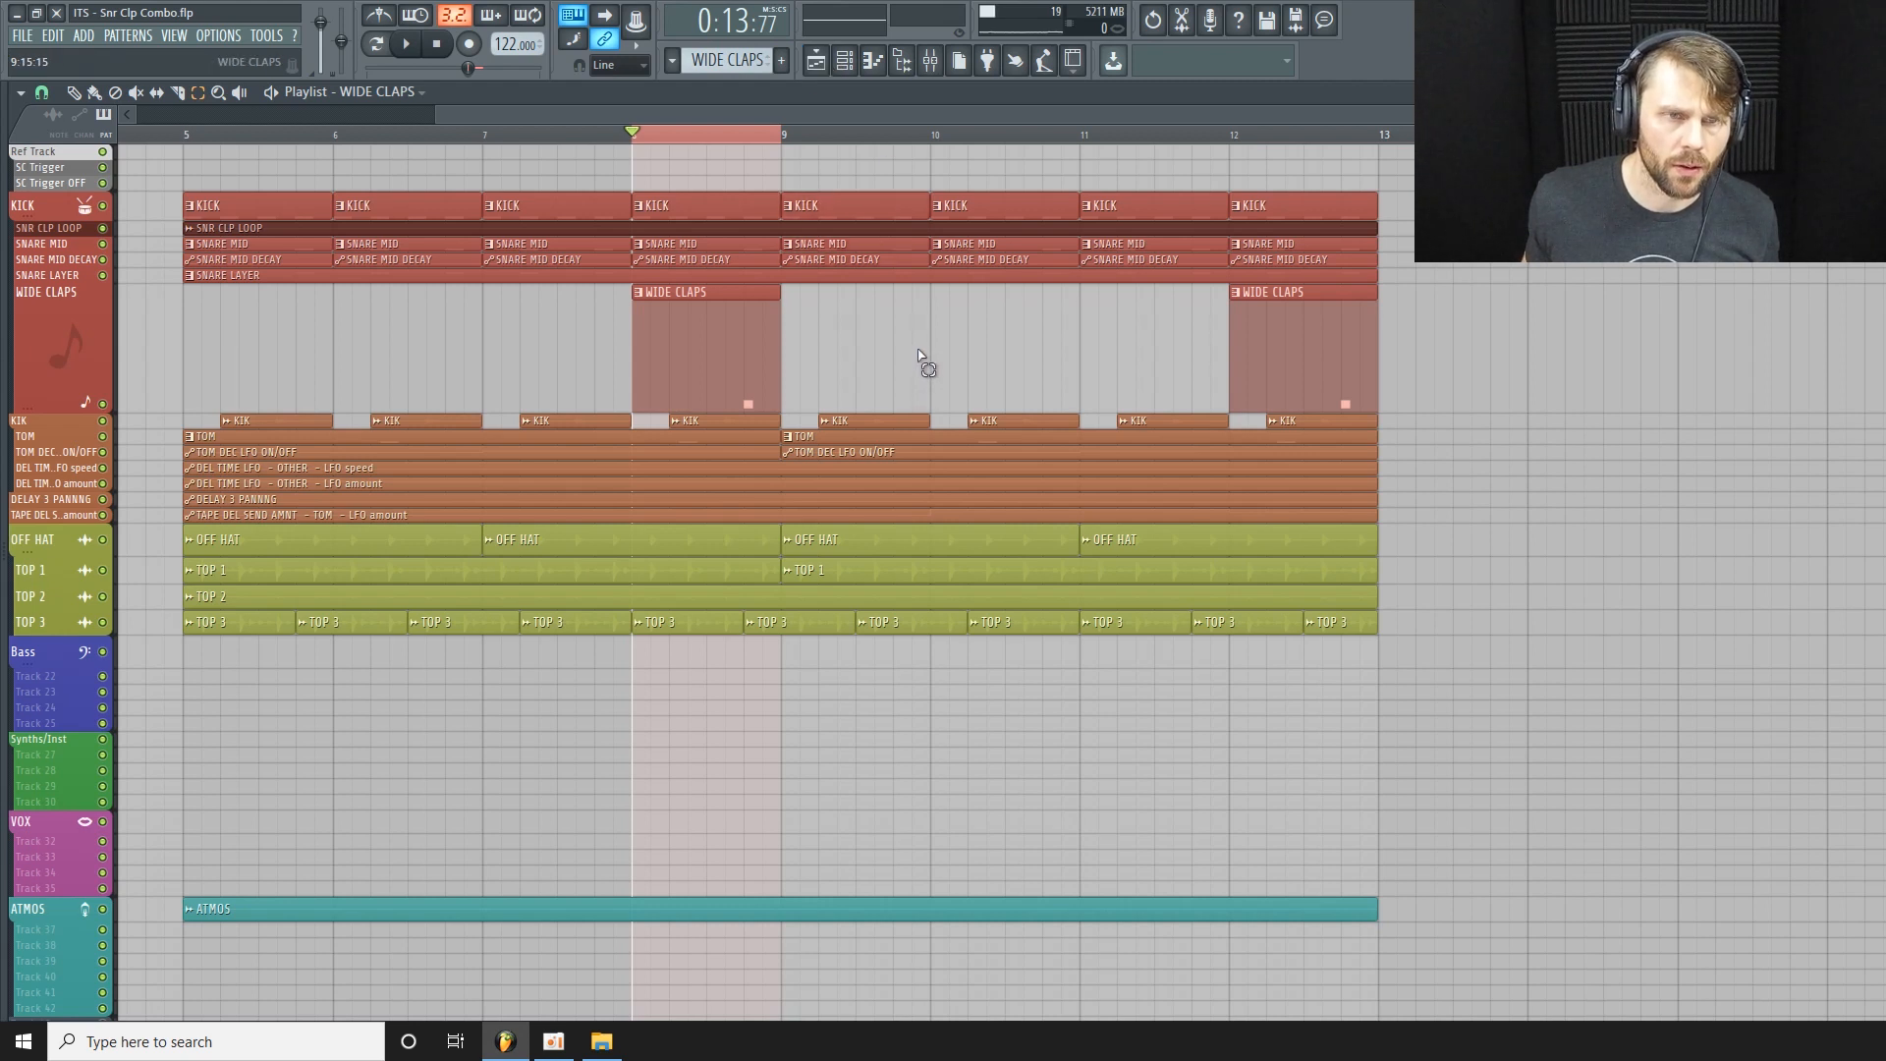
click(830, 62)
click(816, 62)
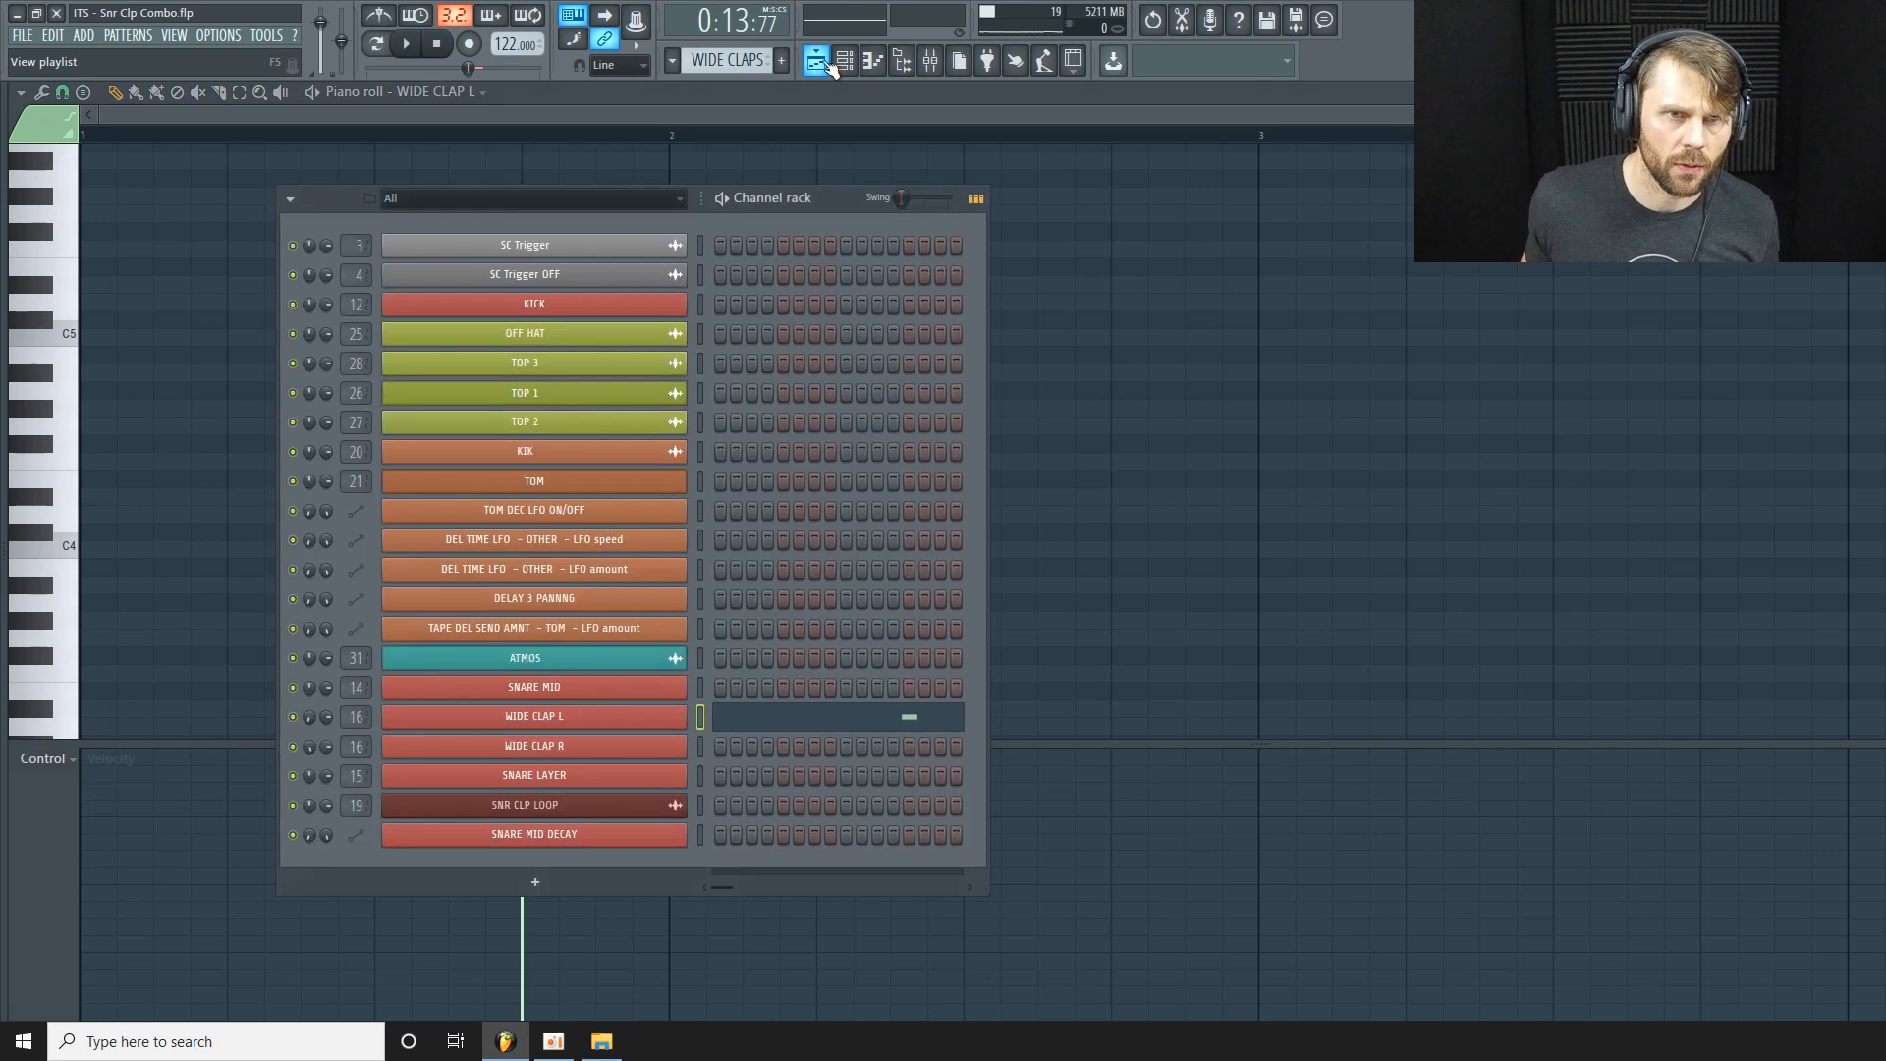
click(845, 62)
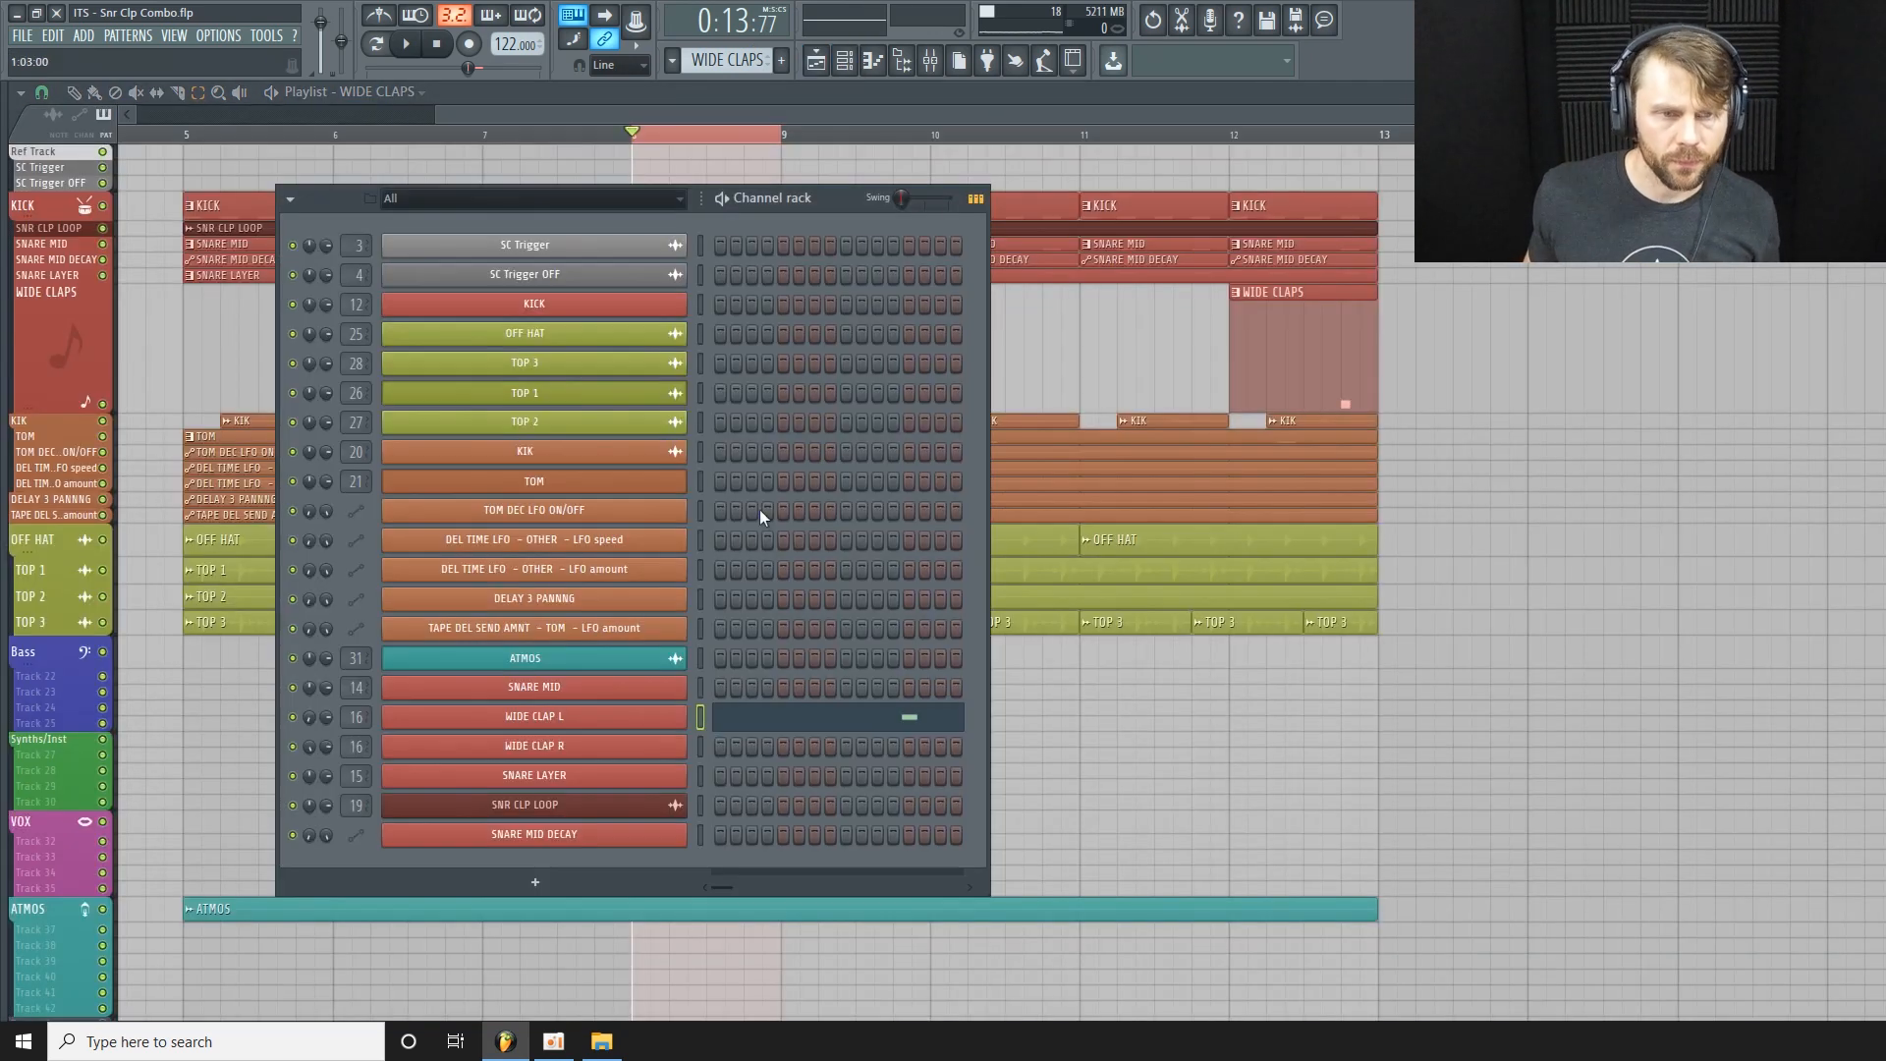
right_click(685, 738)
click(727, 747)
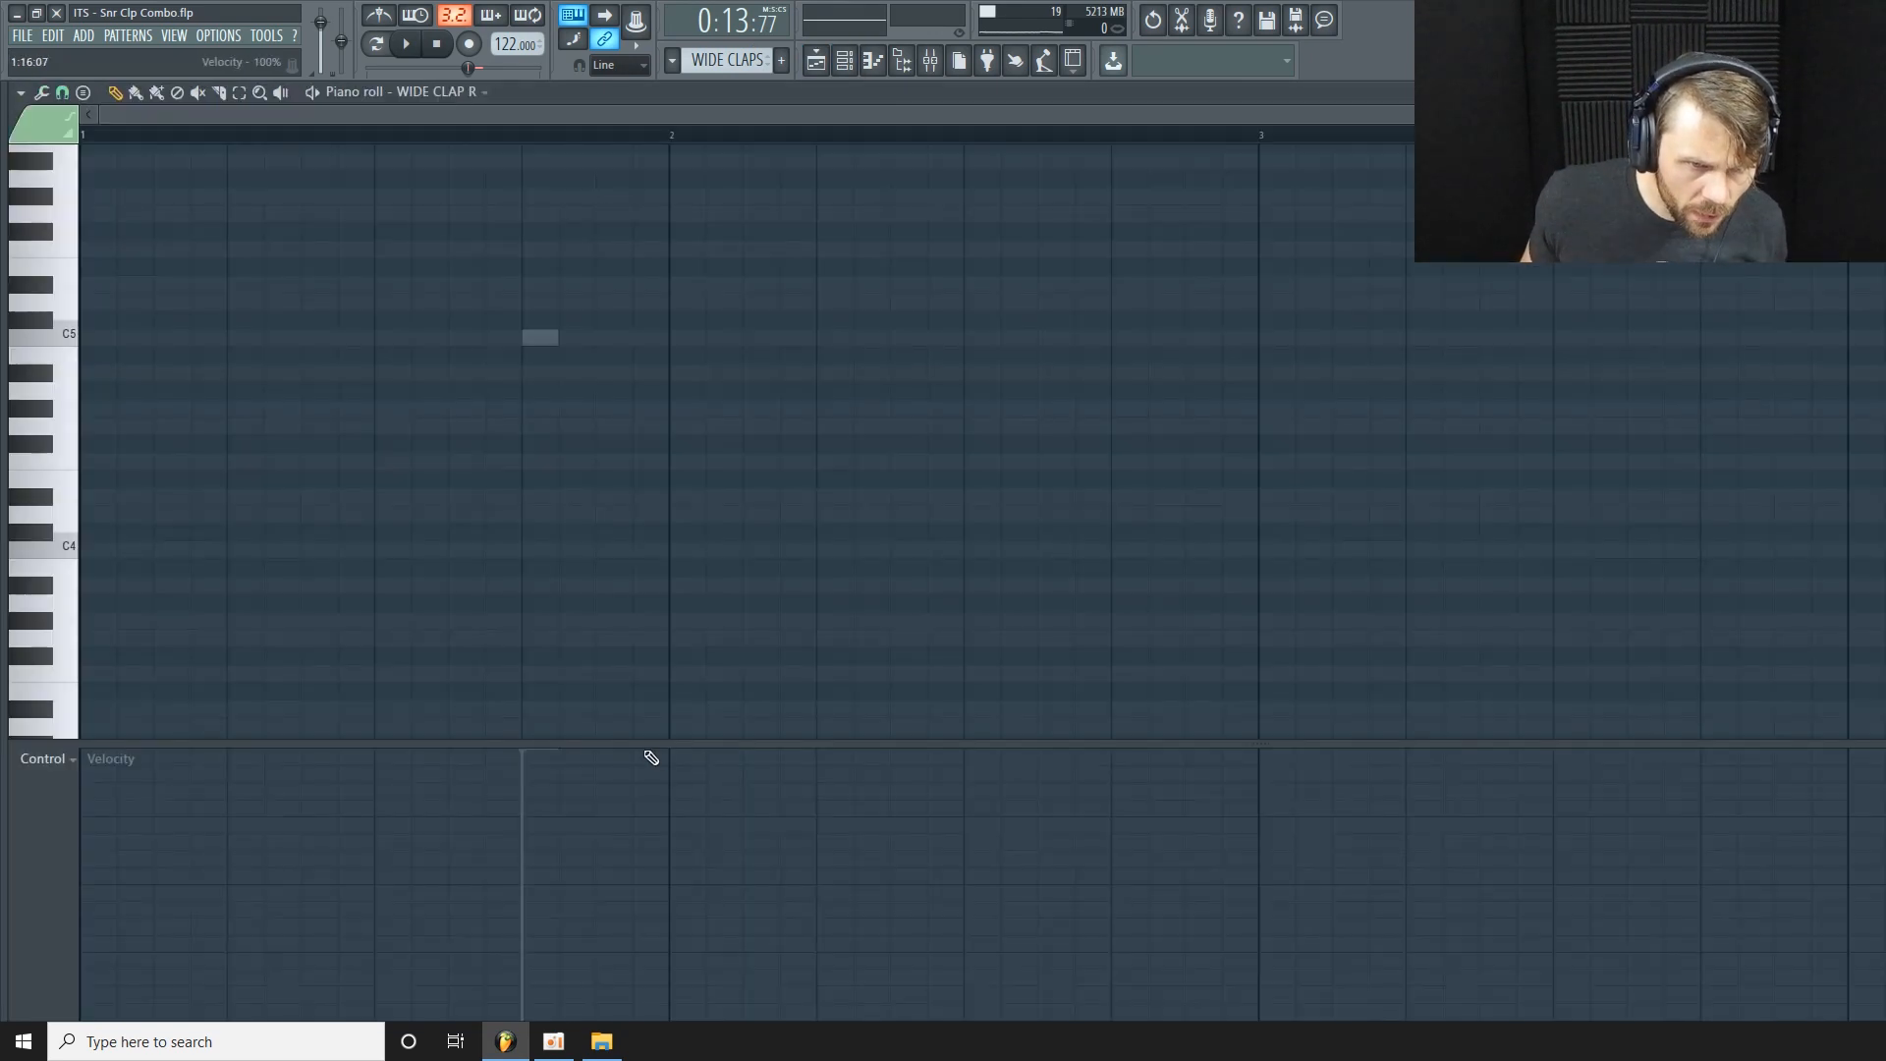
click(541, 341)
Play the bar 8 loop to audition the left and right claps together, and stop playback.
key(space)
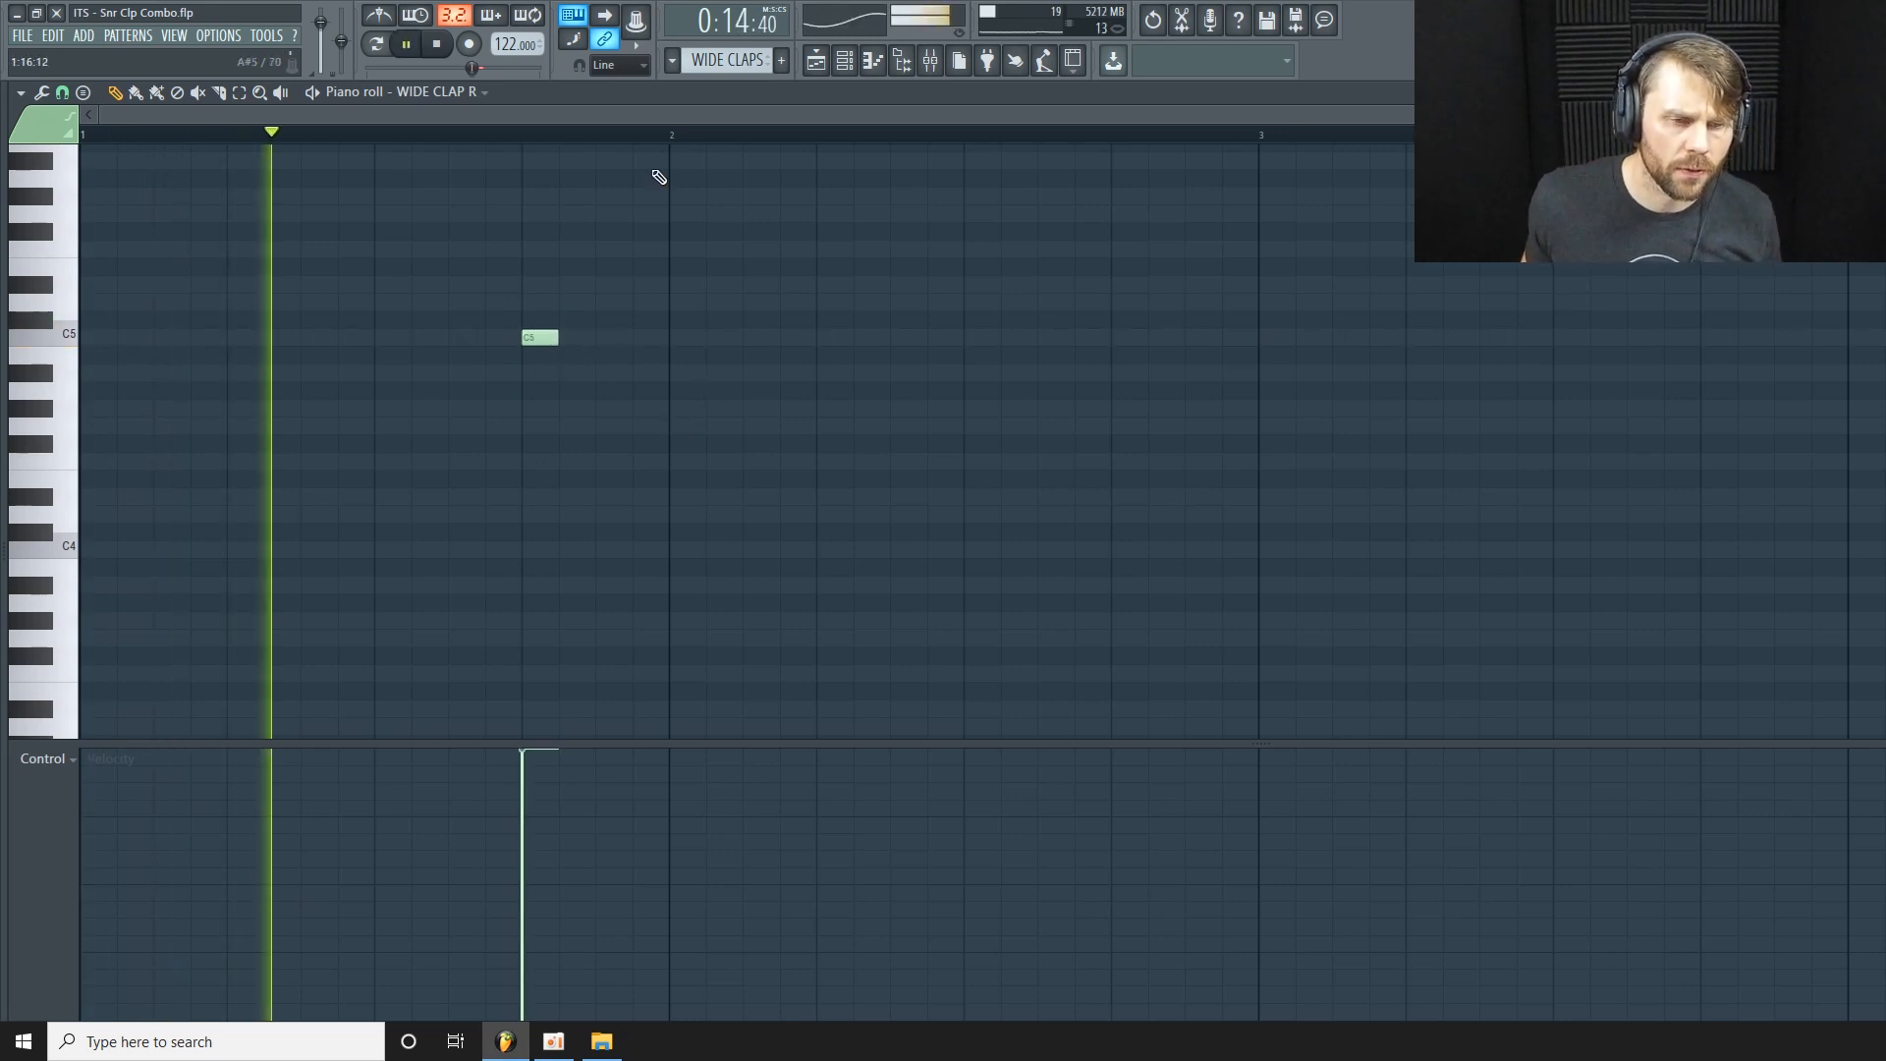
drag(797, 746, 794, 763)
drag(1866, 115, 1417, 115)
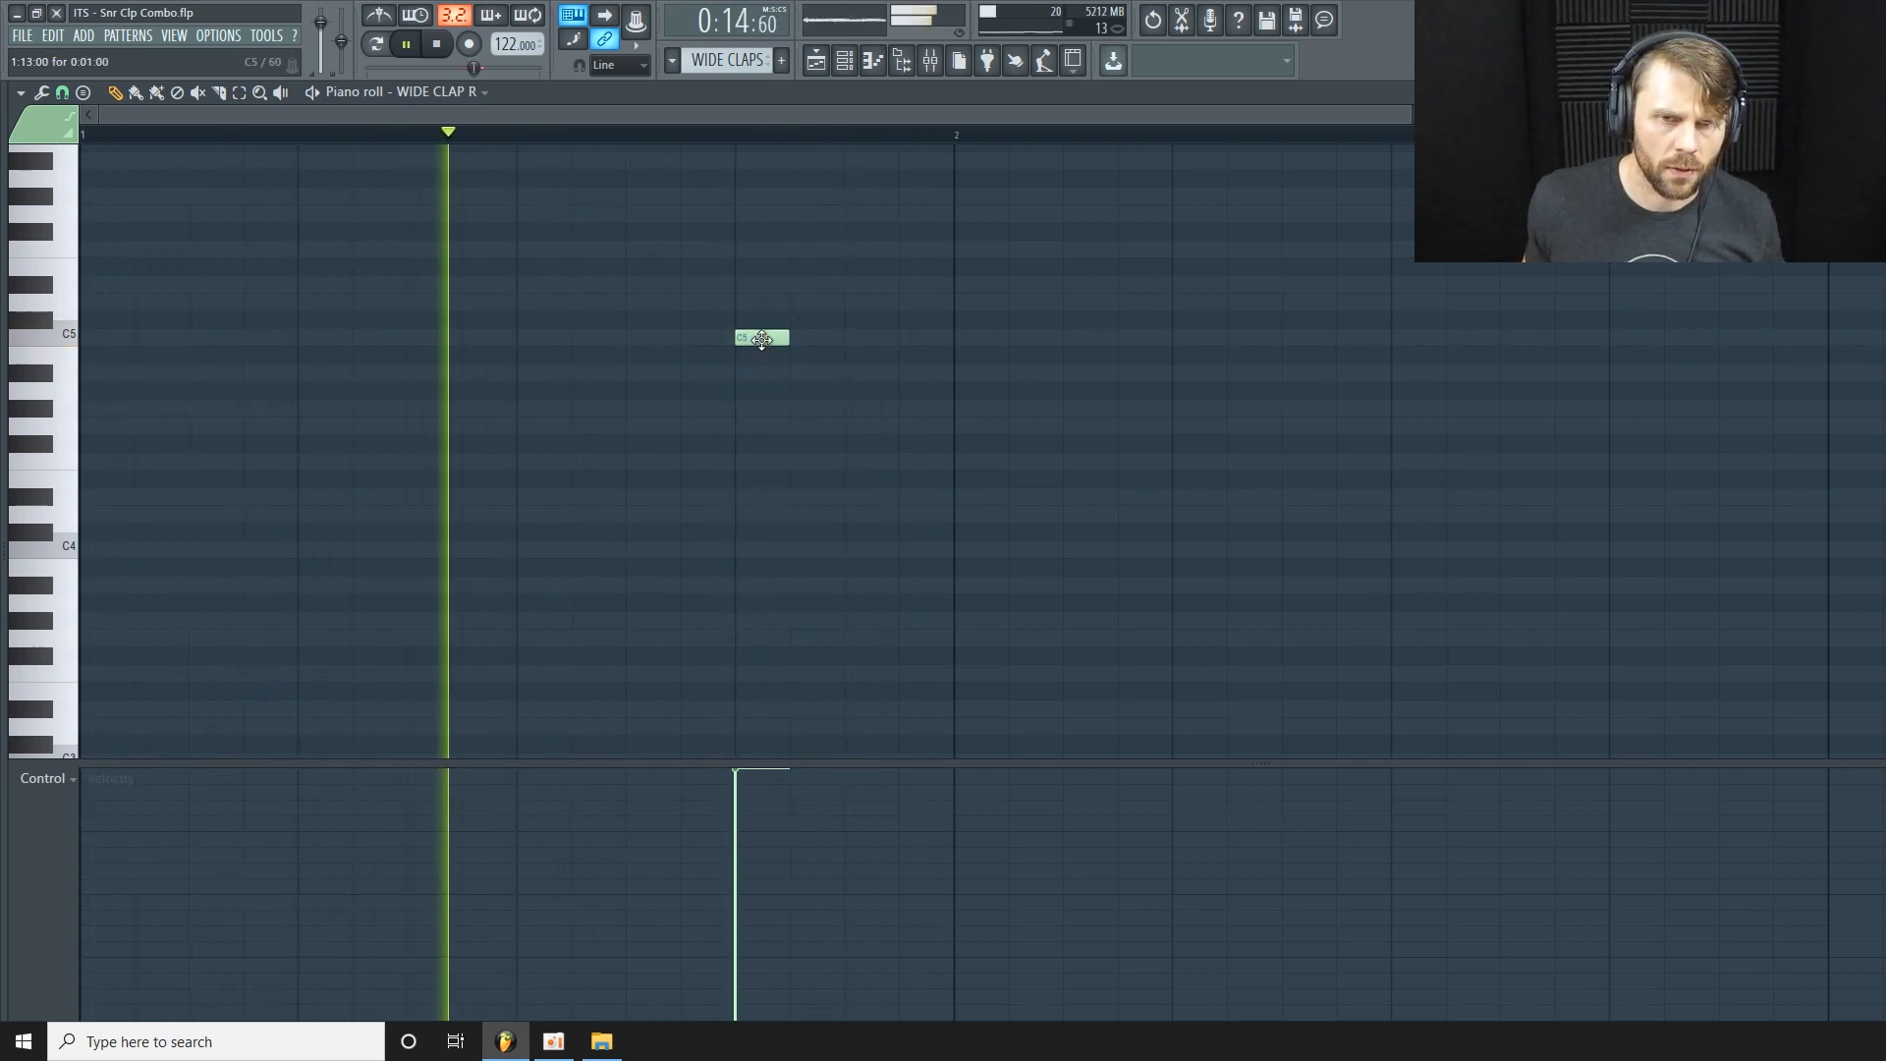
key(space)
mouse_move(763, 371)
mouse_down()
mouse_move(753, 383)
mouse_move(807, 344)
mouse_move(766, 344)
mouse_up()
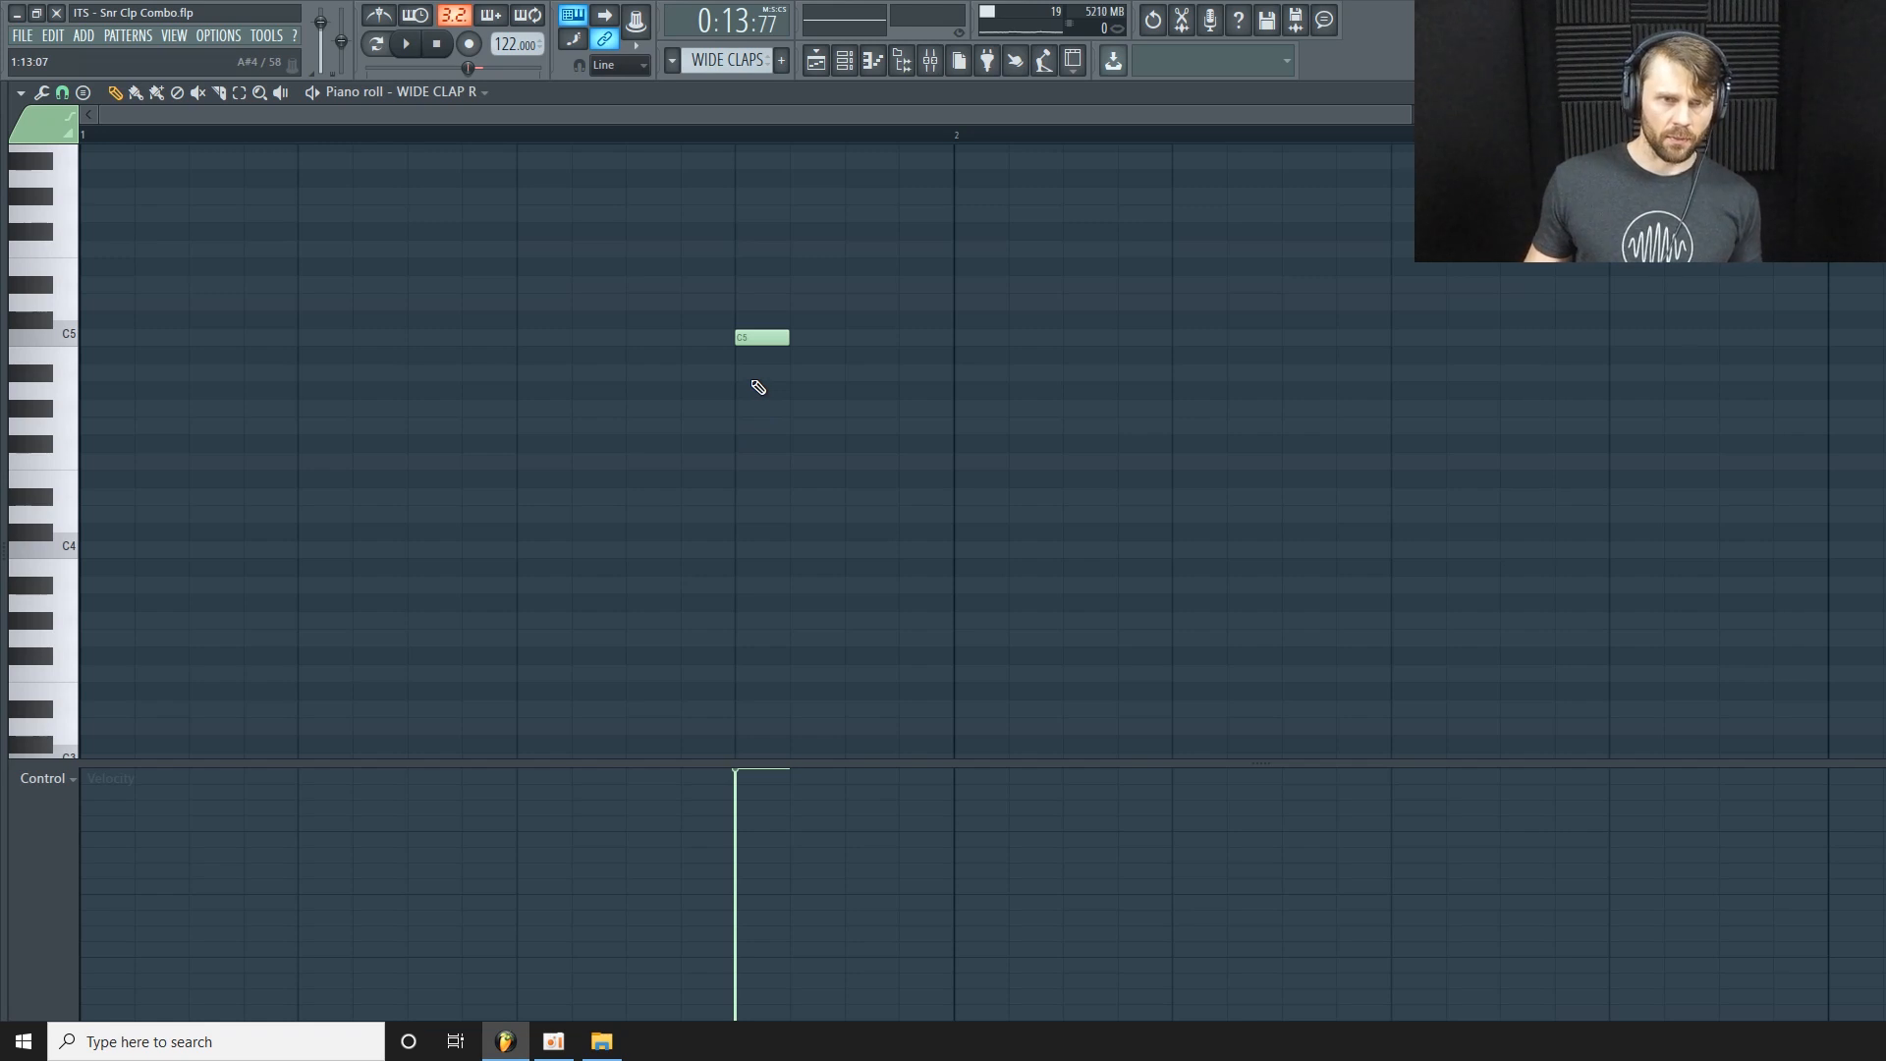
Raise the WIDE CLAP L note to C#5, comparing it with C5 during playback.
click(845, 62)
right_click(618, 725)
click(736, 720)
drag(764, 324, 764, 321)
key(space)
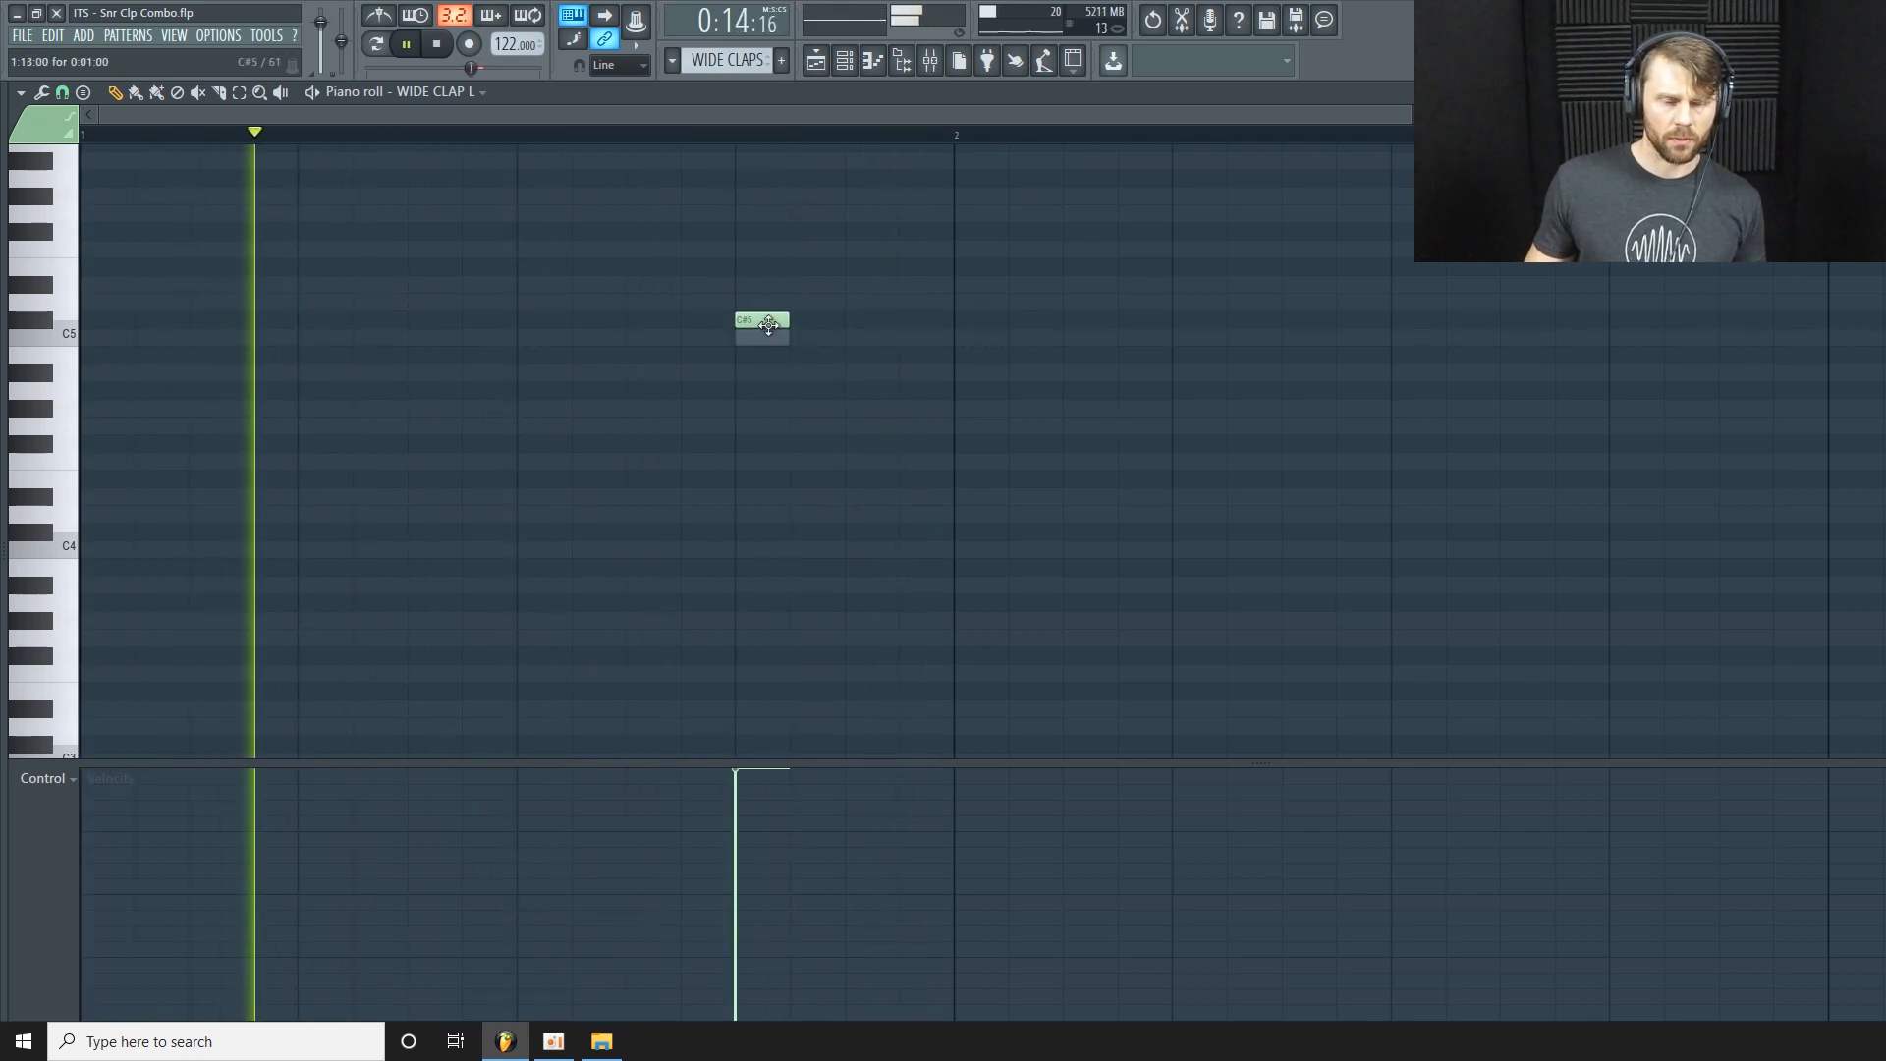
drag(768, 325, 768, 342)
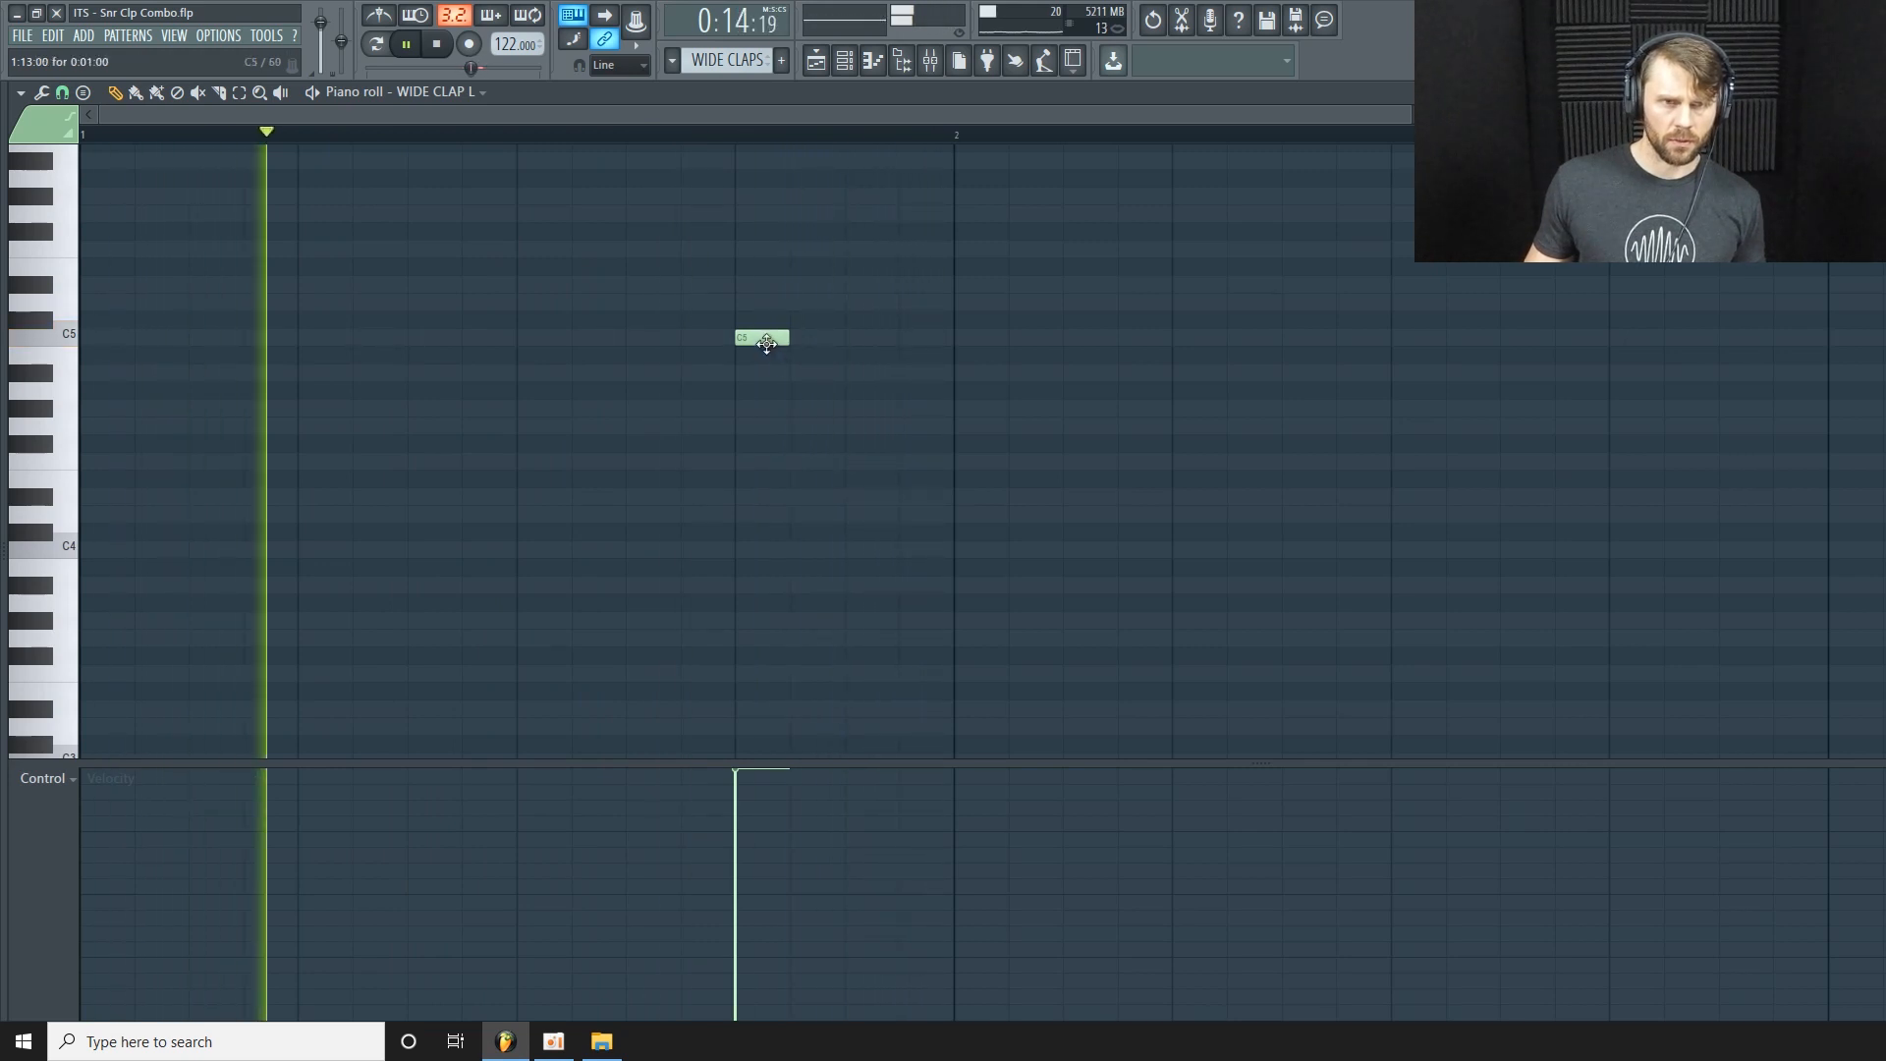
drag(766, 337, 766, 319)
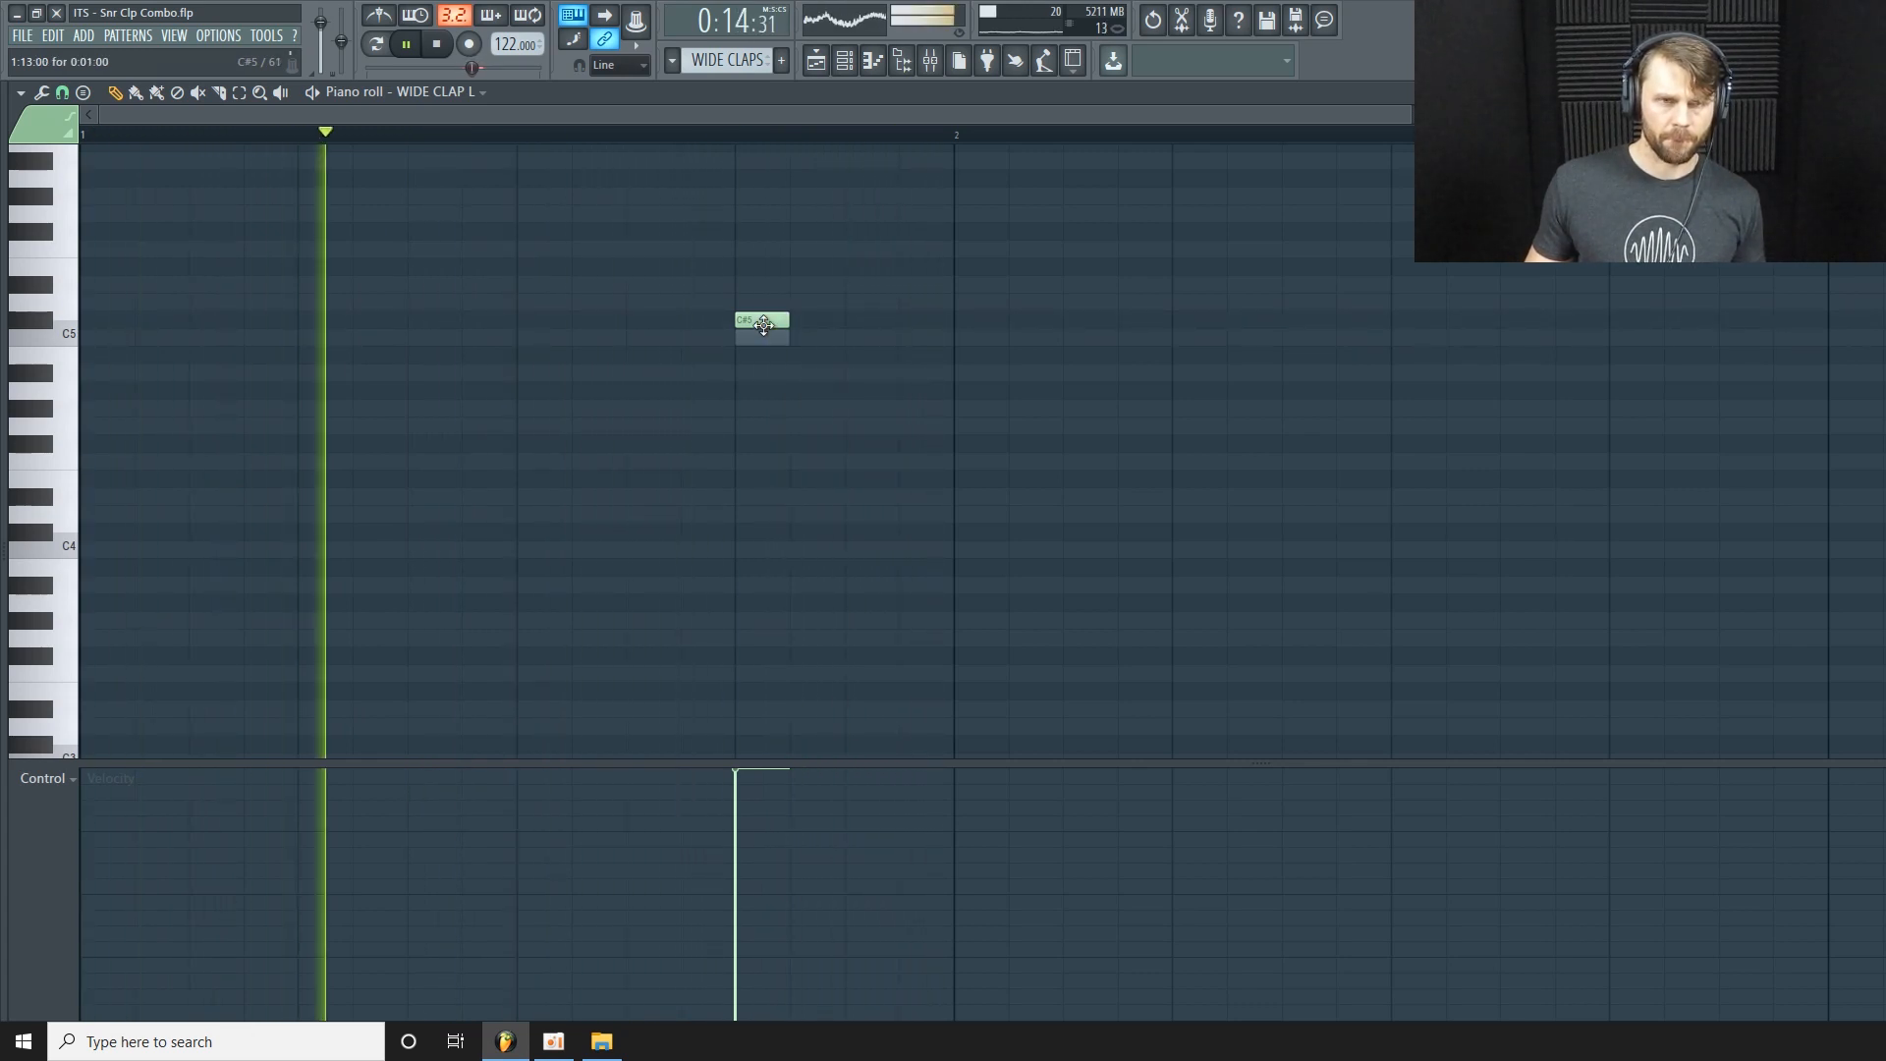
Audition the WIDE CLAP L note at C5 once more, return it to C#5 and stop playback.
drag(764, 325, 760, 342)
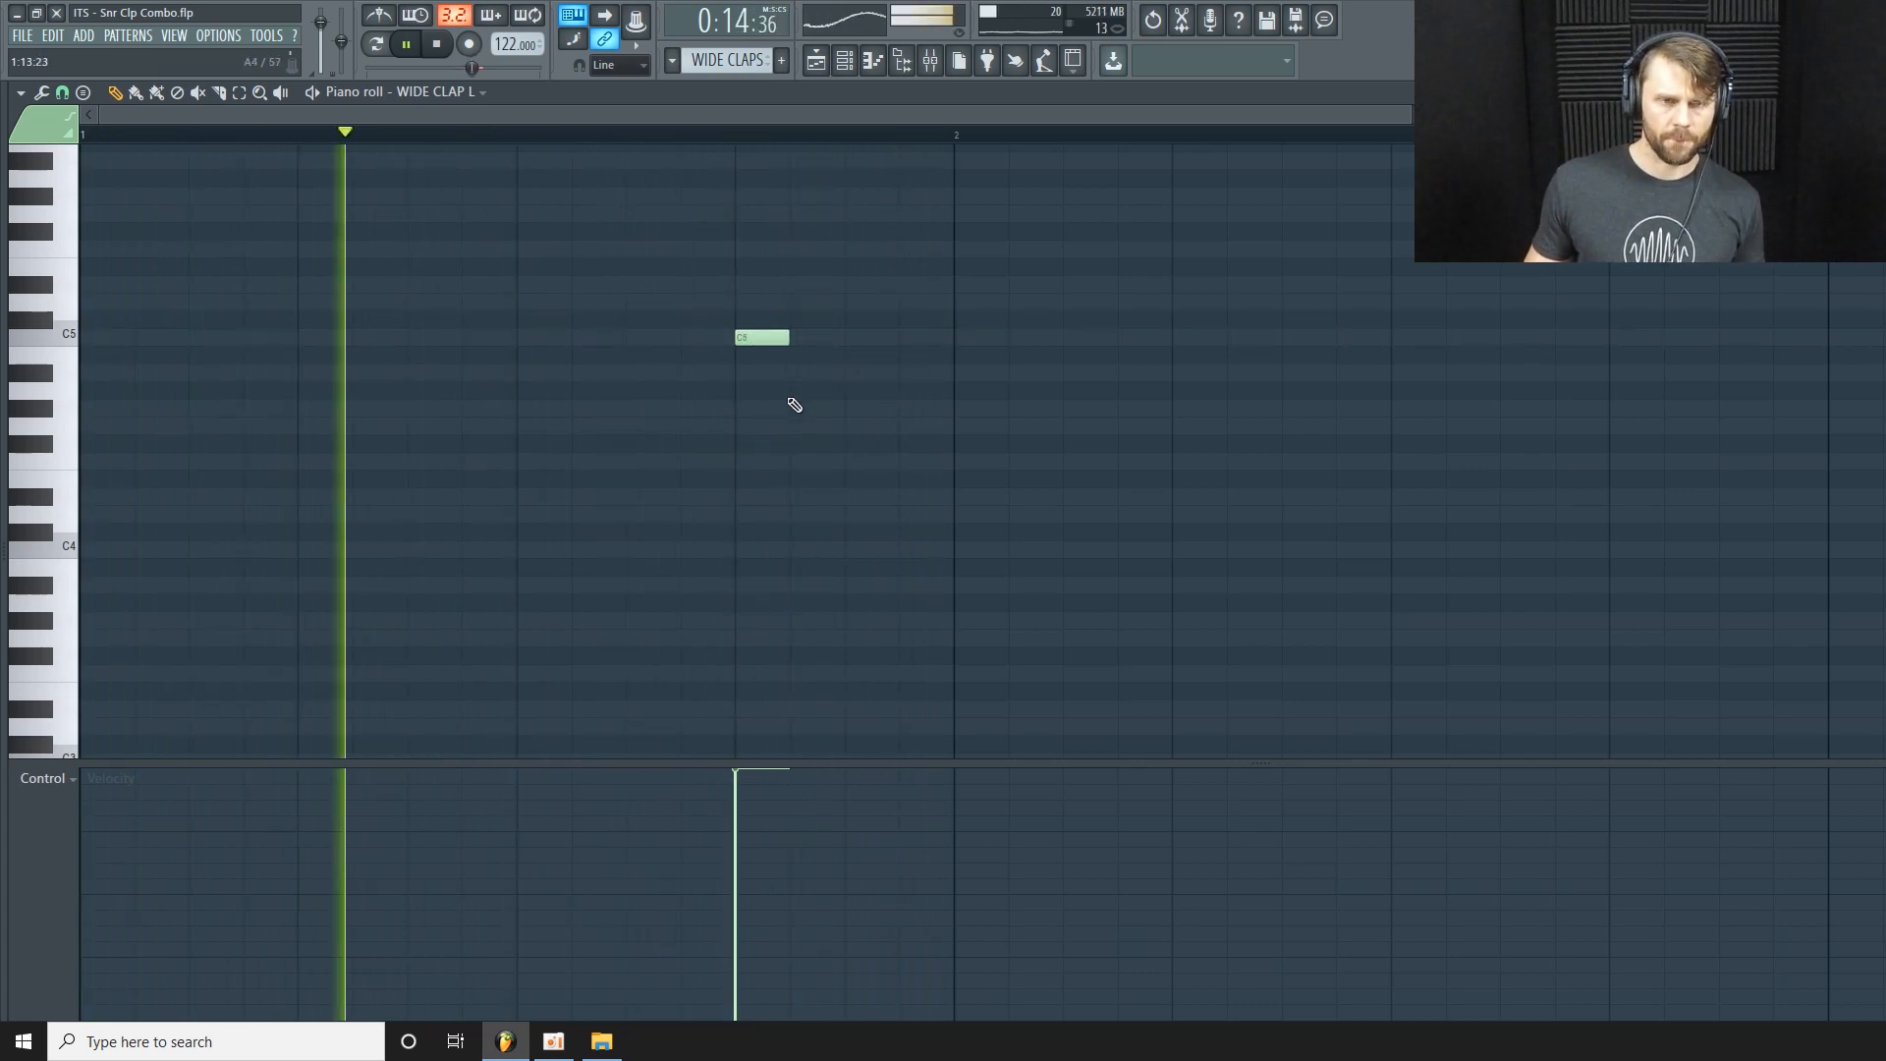
drag(760, 341, 761, 323)
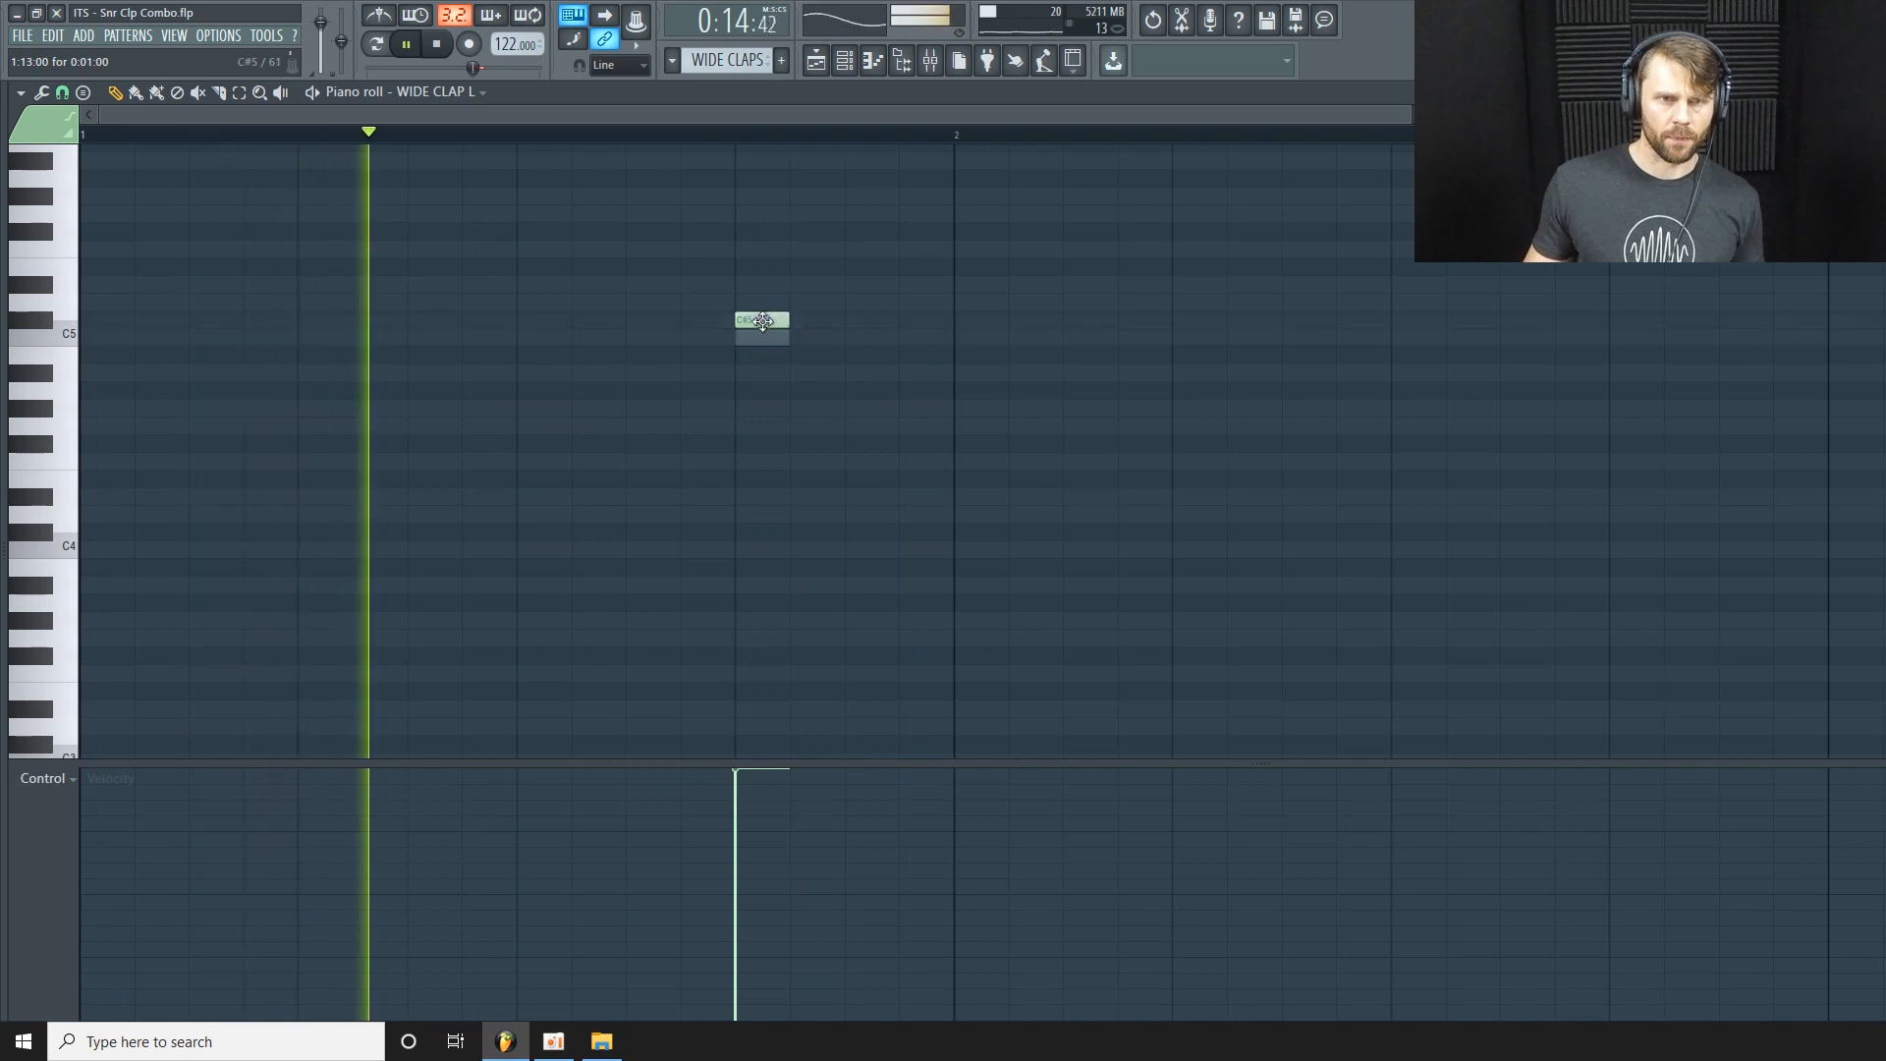
key(space)
Switch the piano roll to a finer snap and nudge the WIDE CLAP L note slightly ahead of beat 4.
drag(1323, 115, 1284, 122)
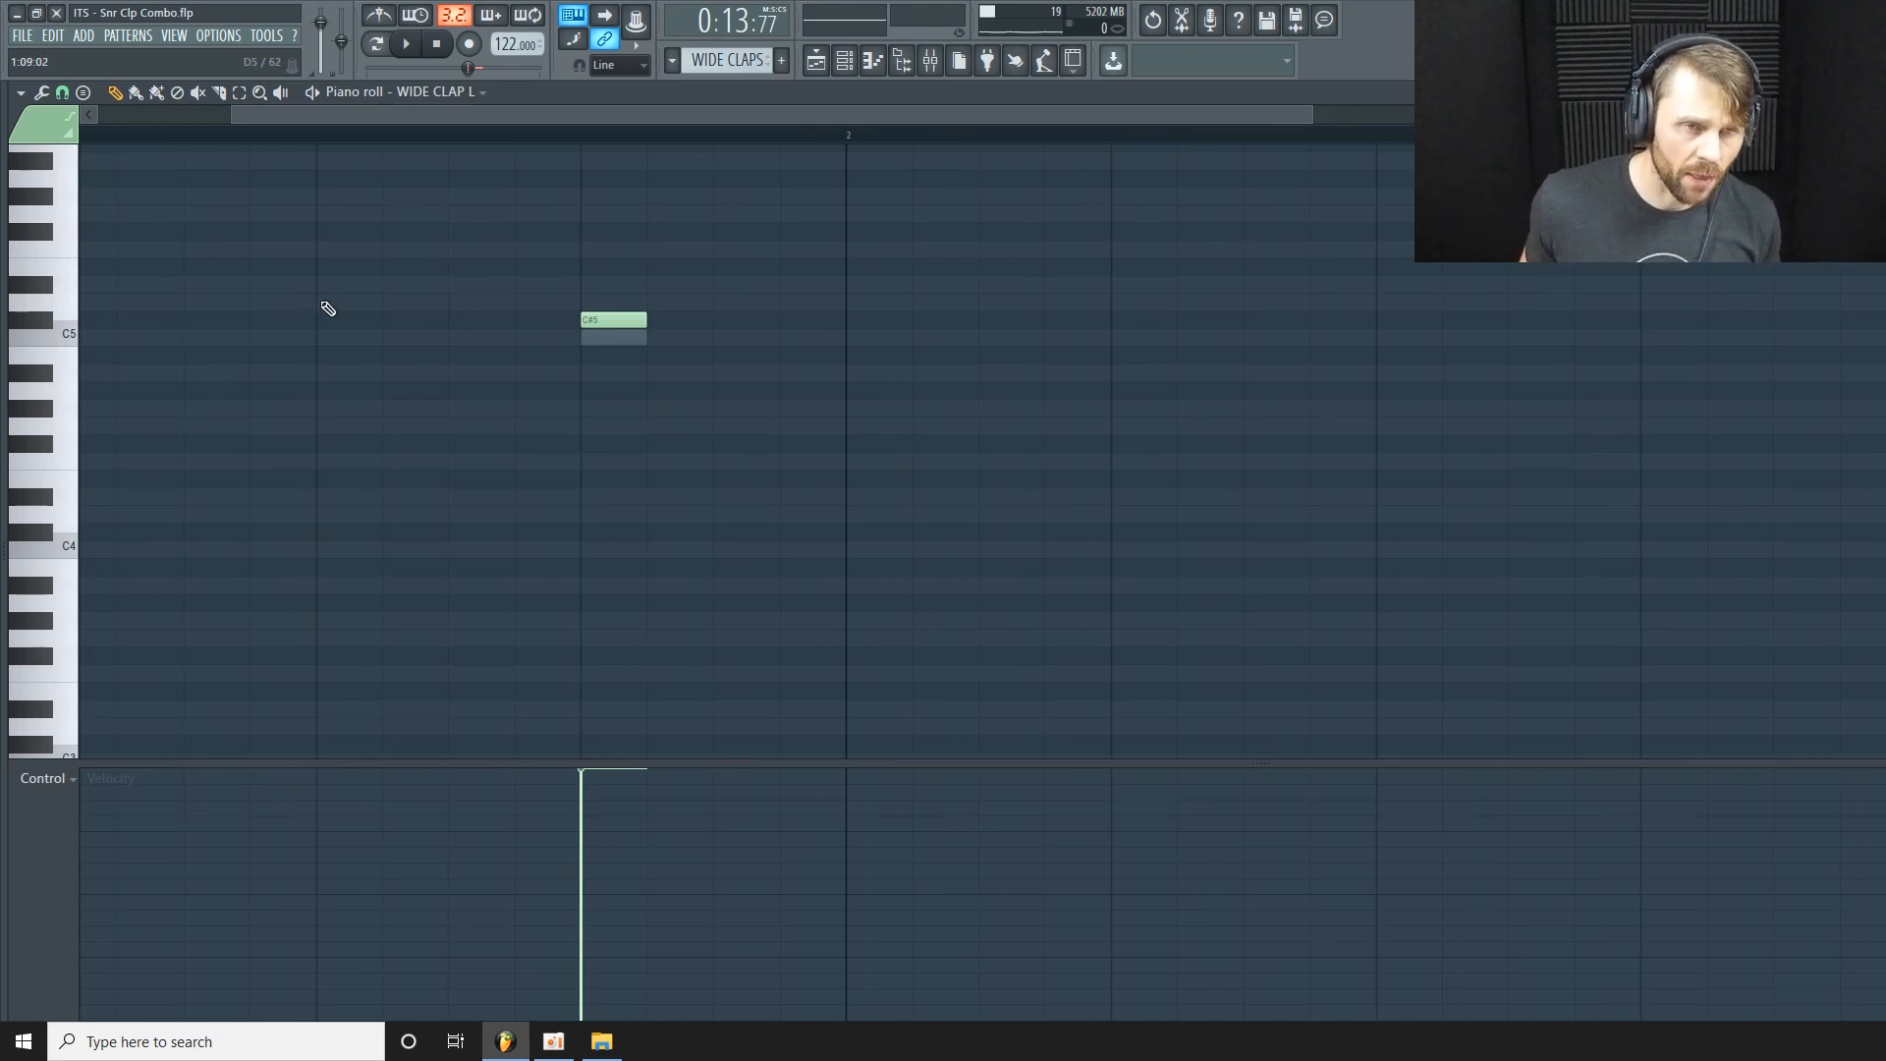
drag(649, 314, 473, 372)
drag(1318, 116, 1265, 112)
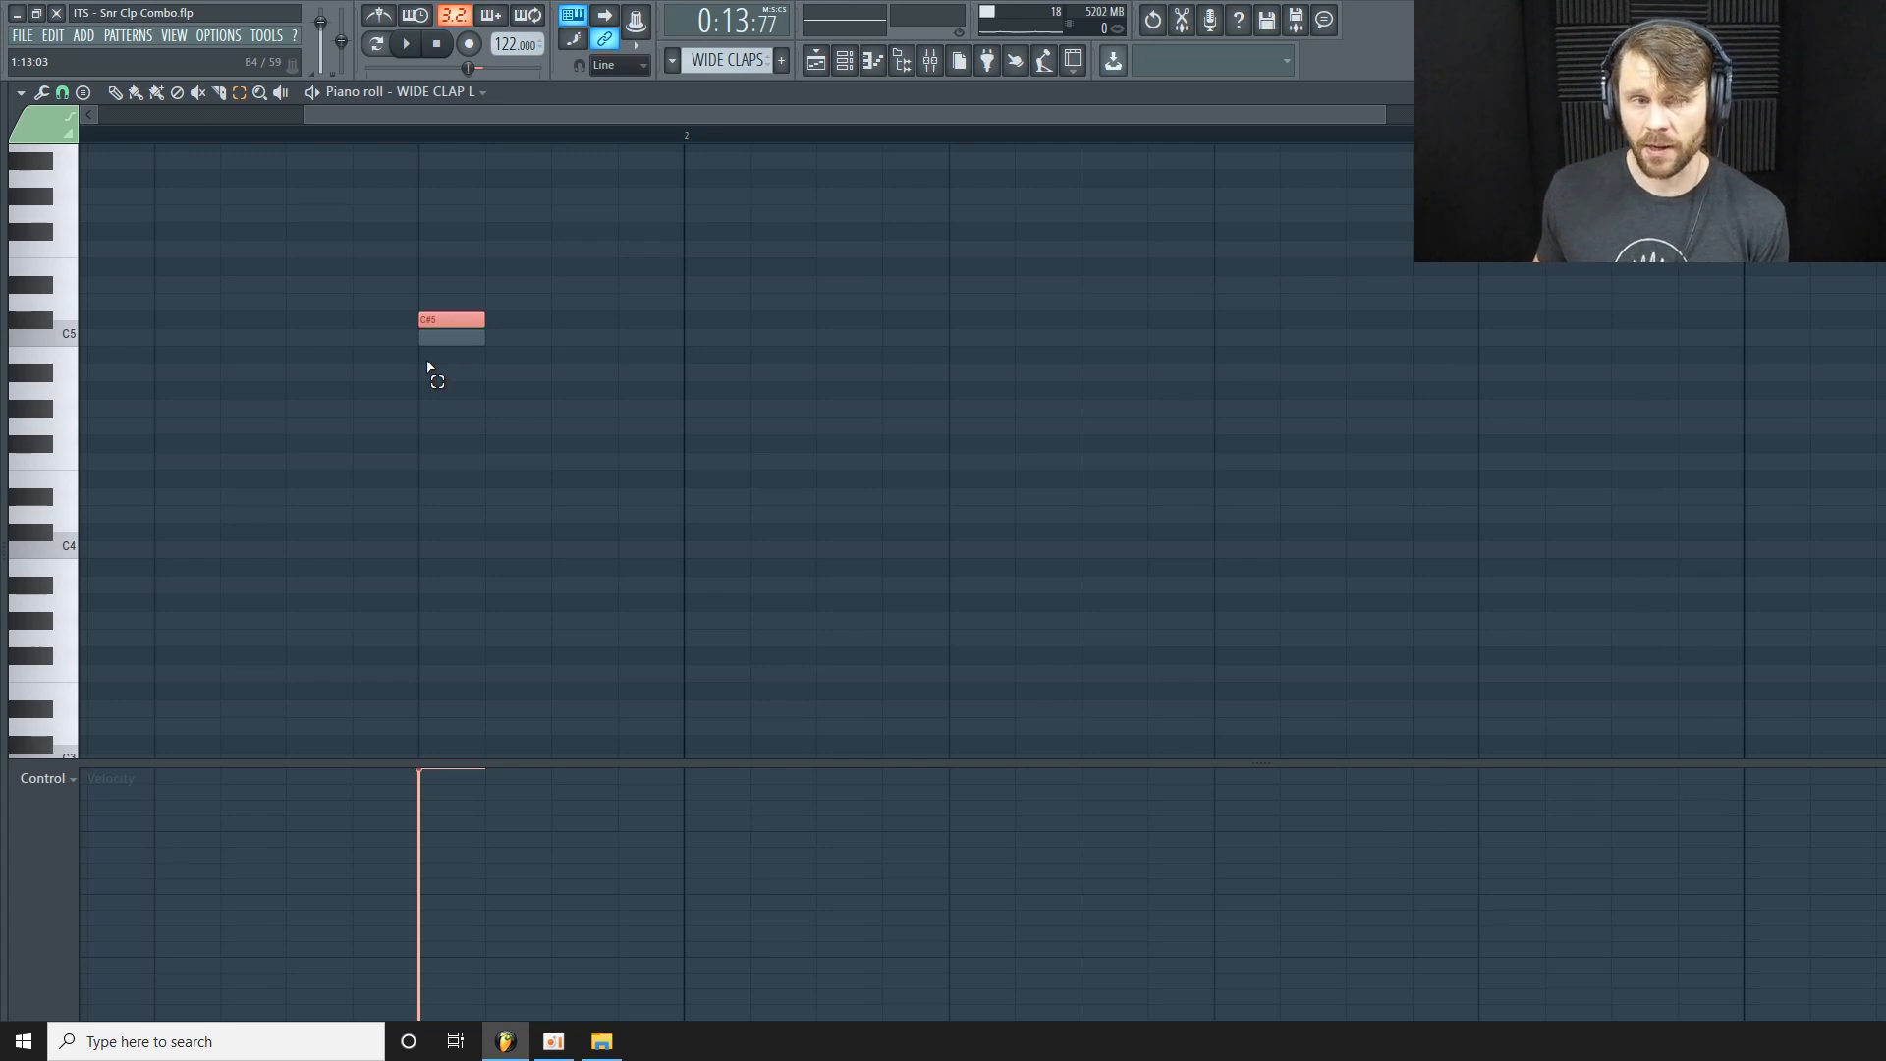
drag(1380, 111, 922, 186)
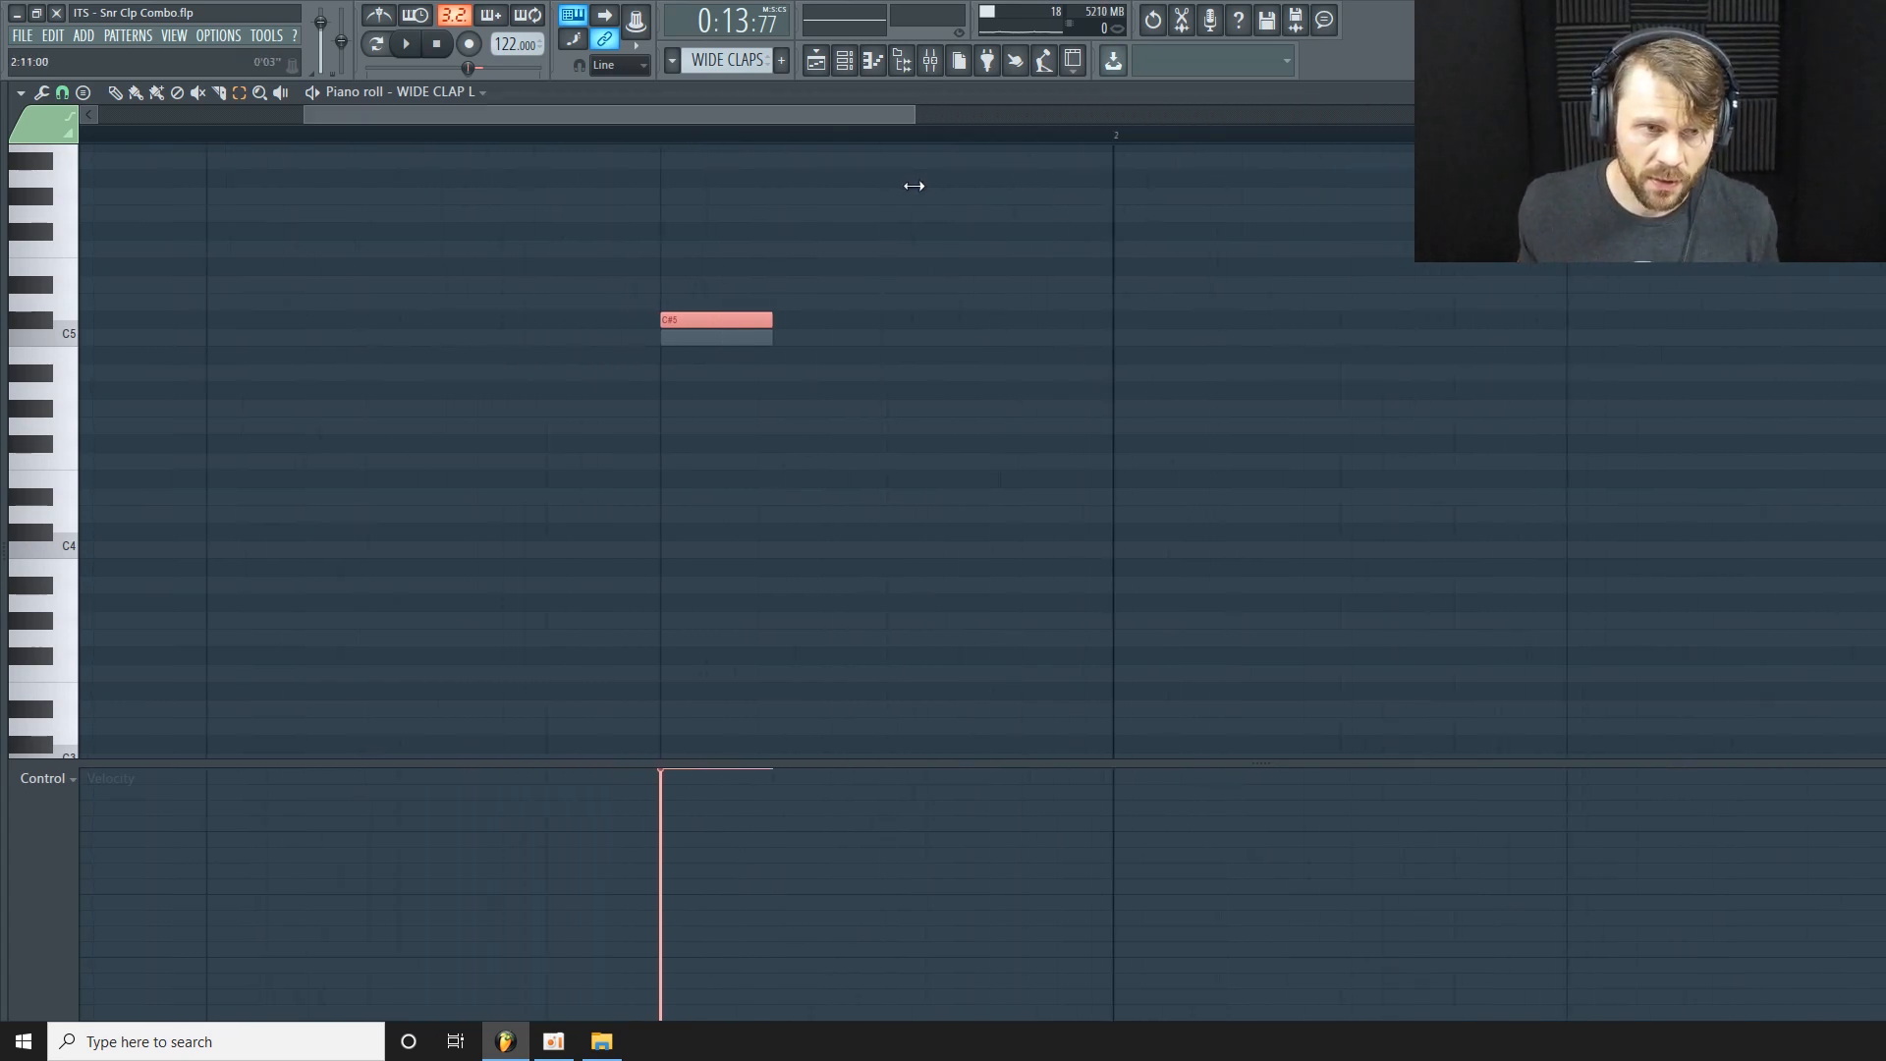
drag(901, 765, 894, 792)
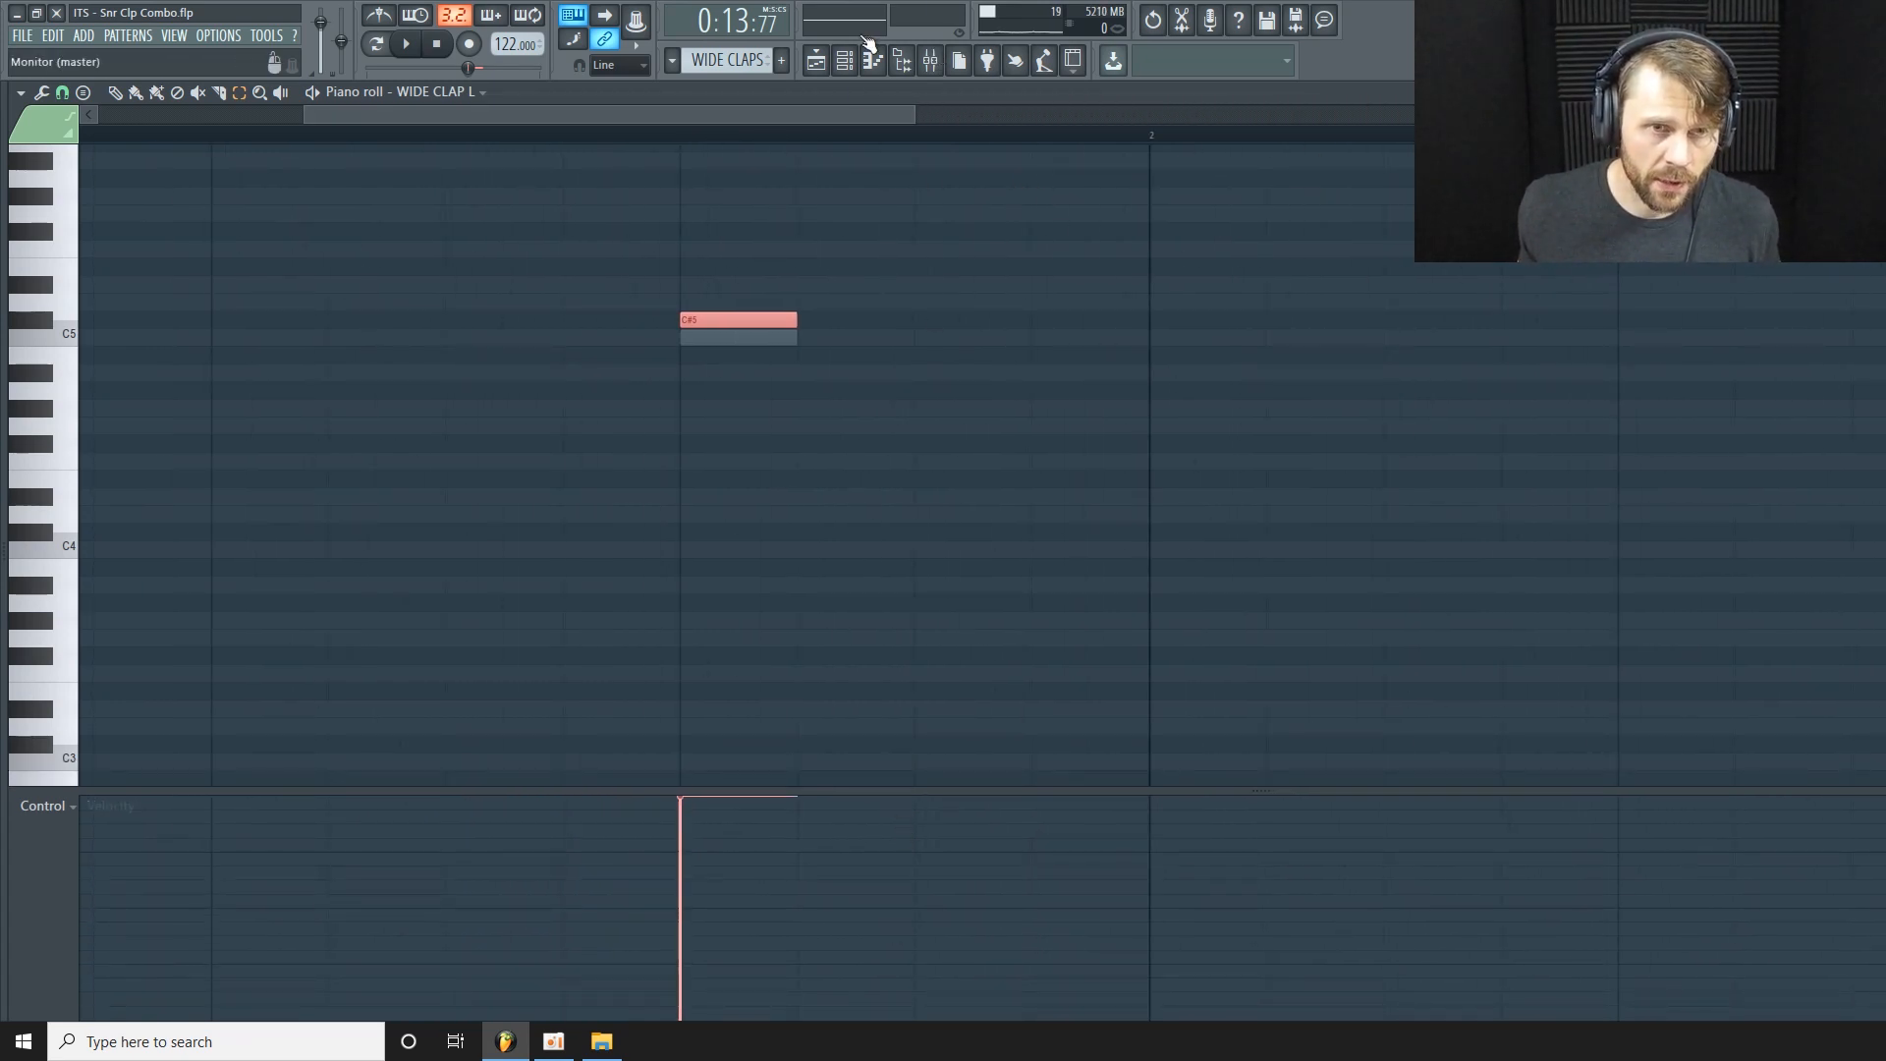
drag(865, 115, 910, 122)
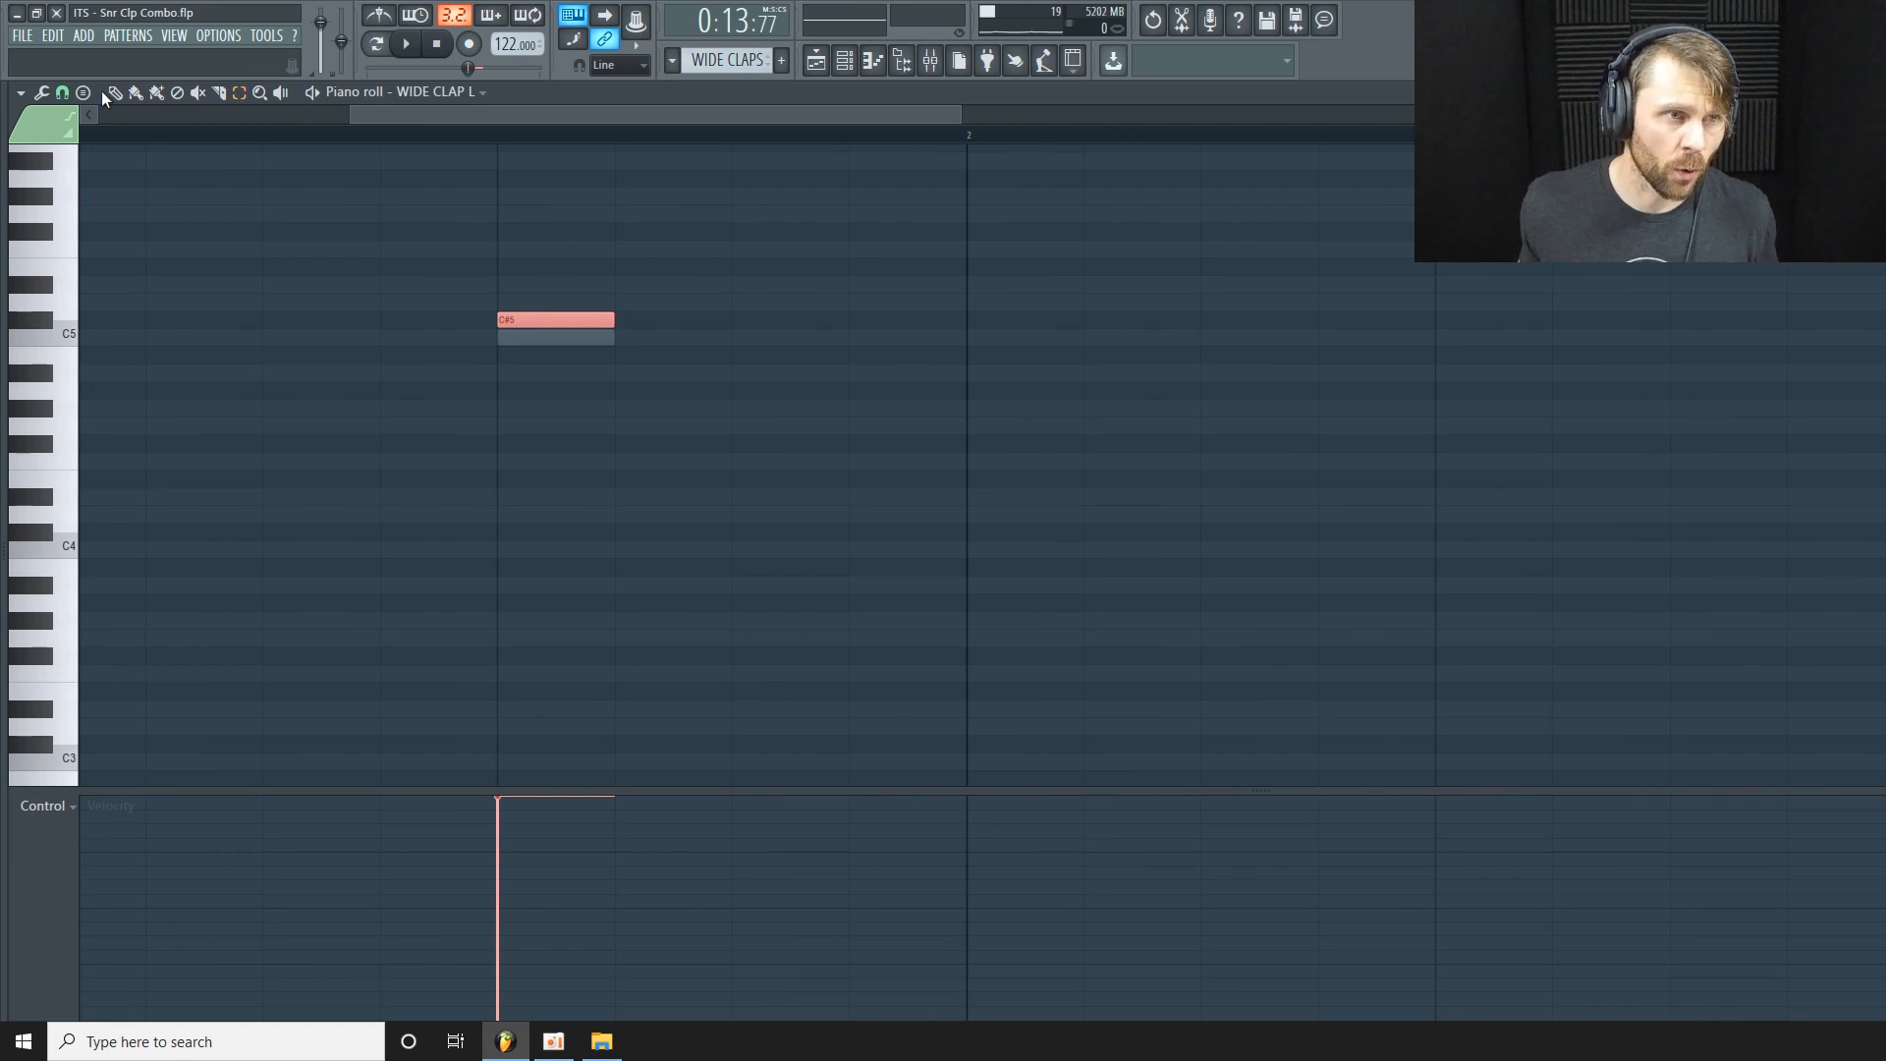
click(62, 92)
click(80, 188)
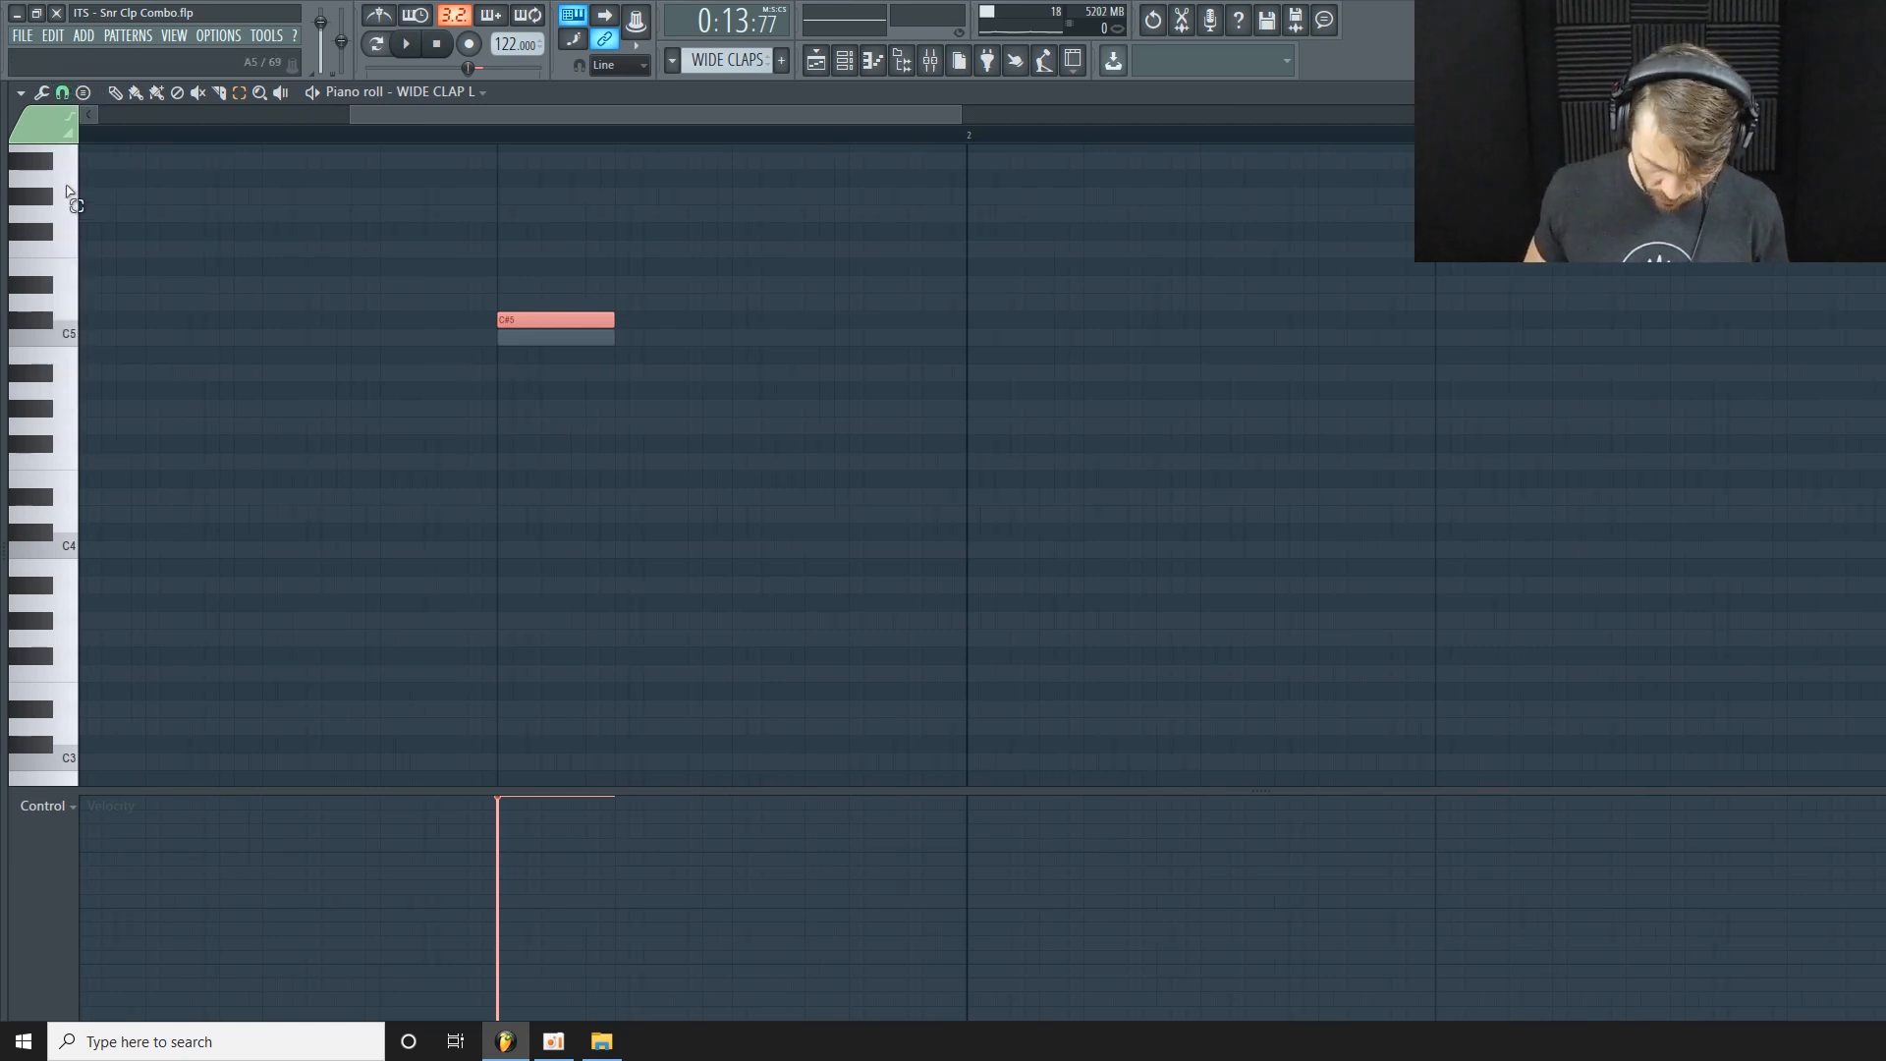
key(shift+Left)
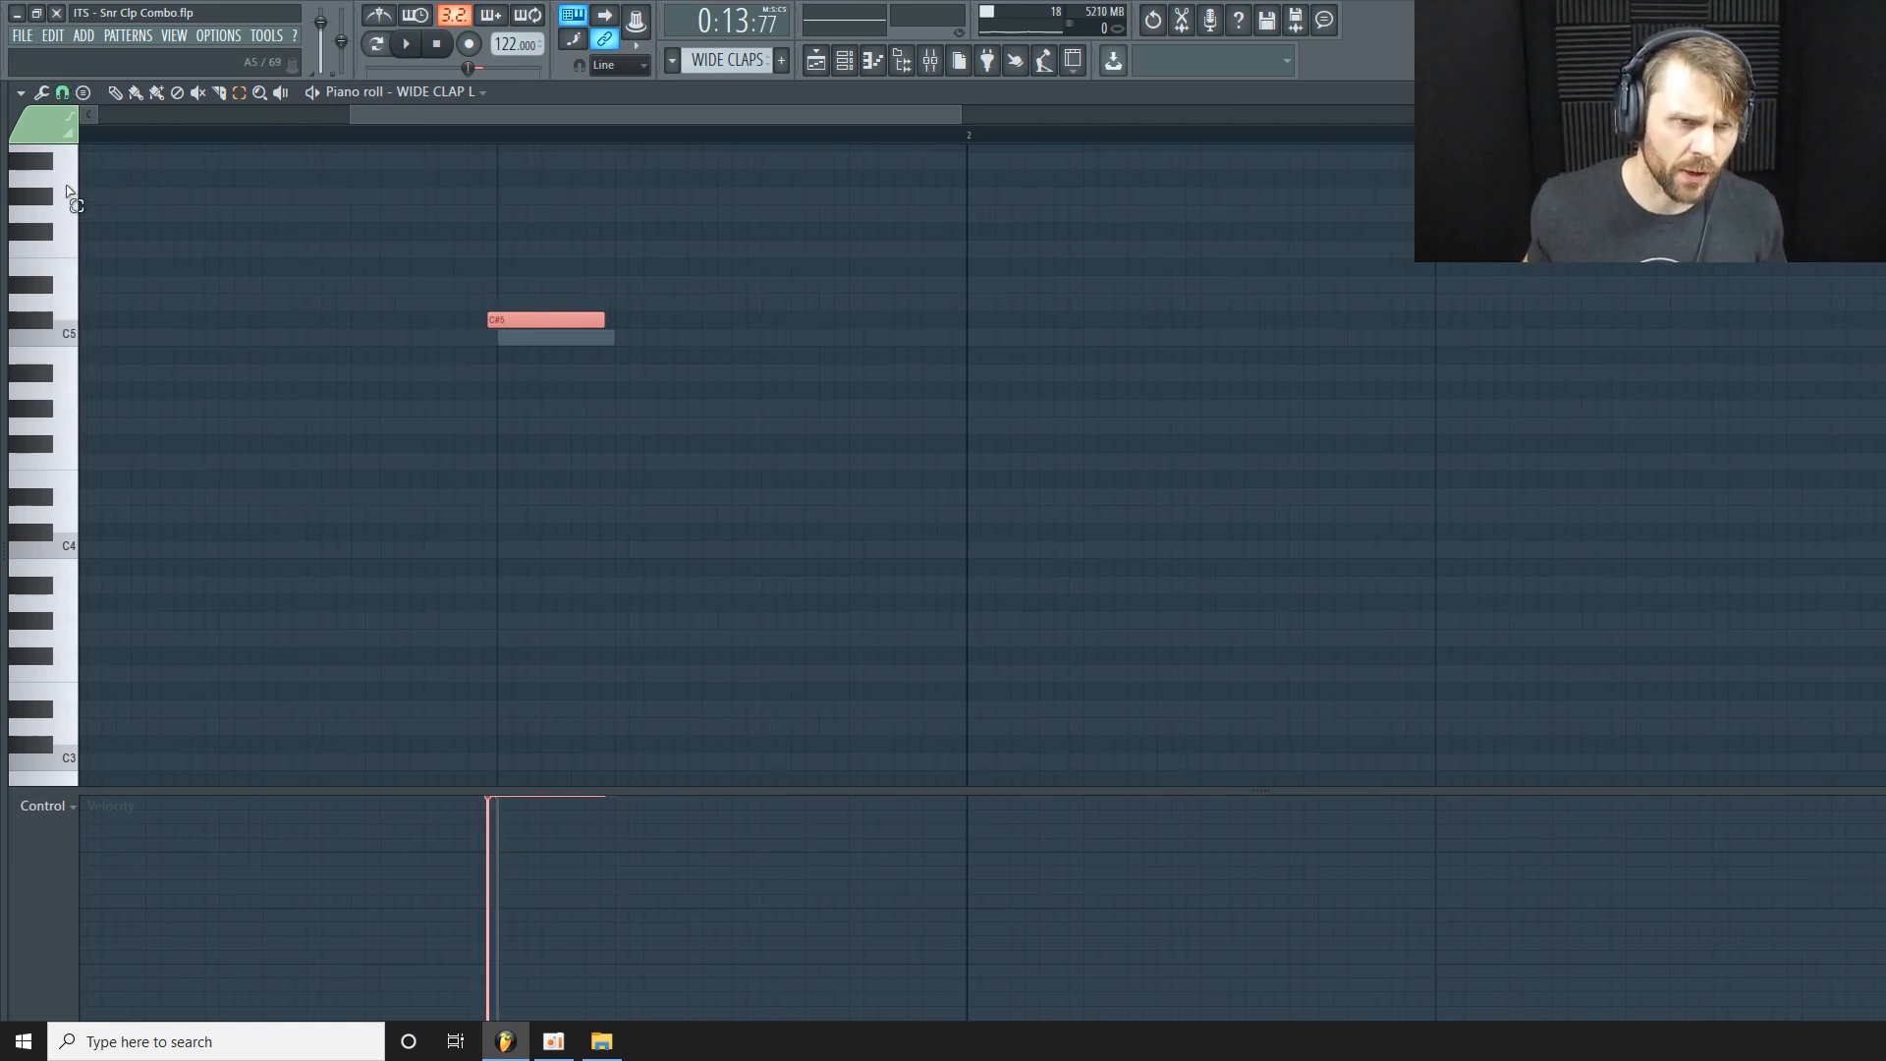
Deselect the note and play the bar 8 loop to audition the earlier left clap.
click(587, 248)
key(space)
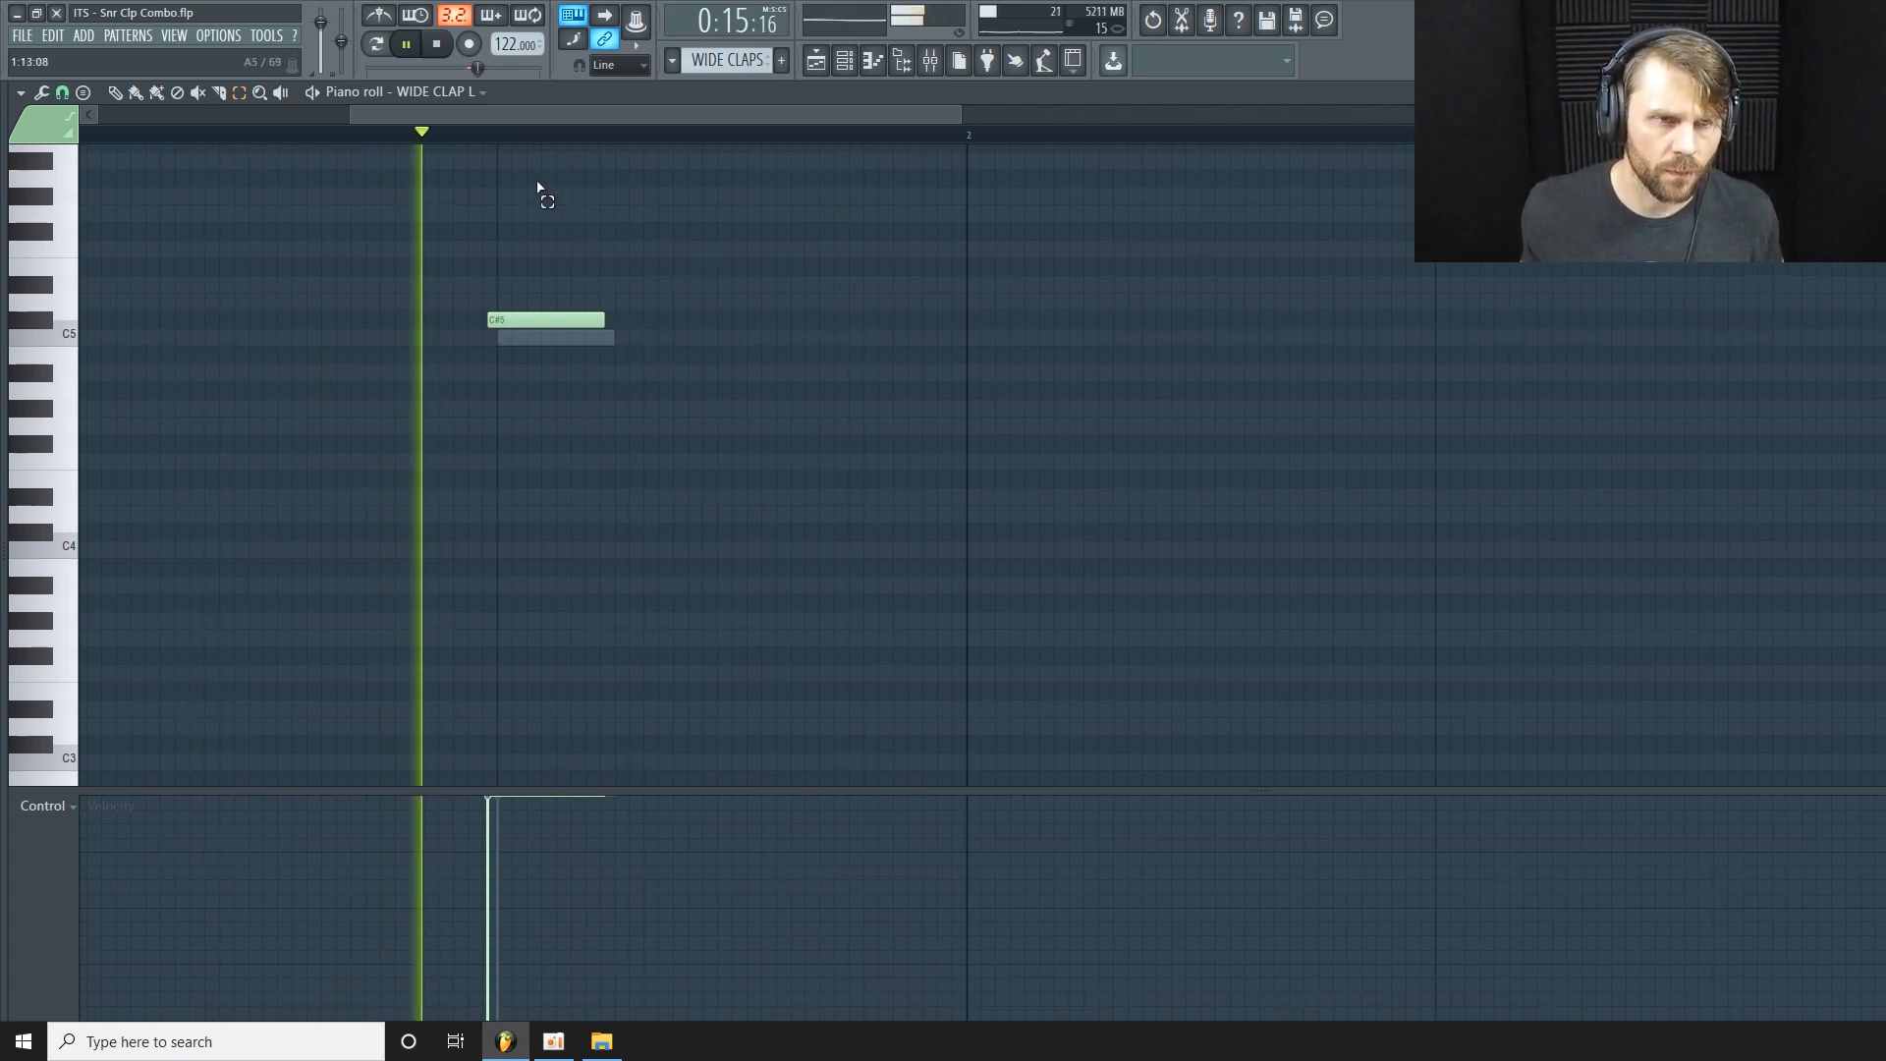
key(space)
Open the WIDE CLAP R piano roll and nudge its C5 note slightly ahead of beat 4, less than the left clap.
click(845, 62)
key(F5)
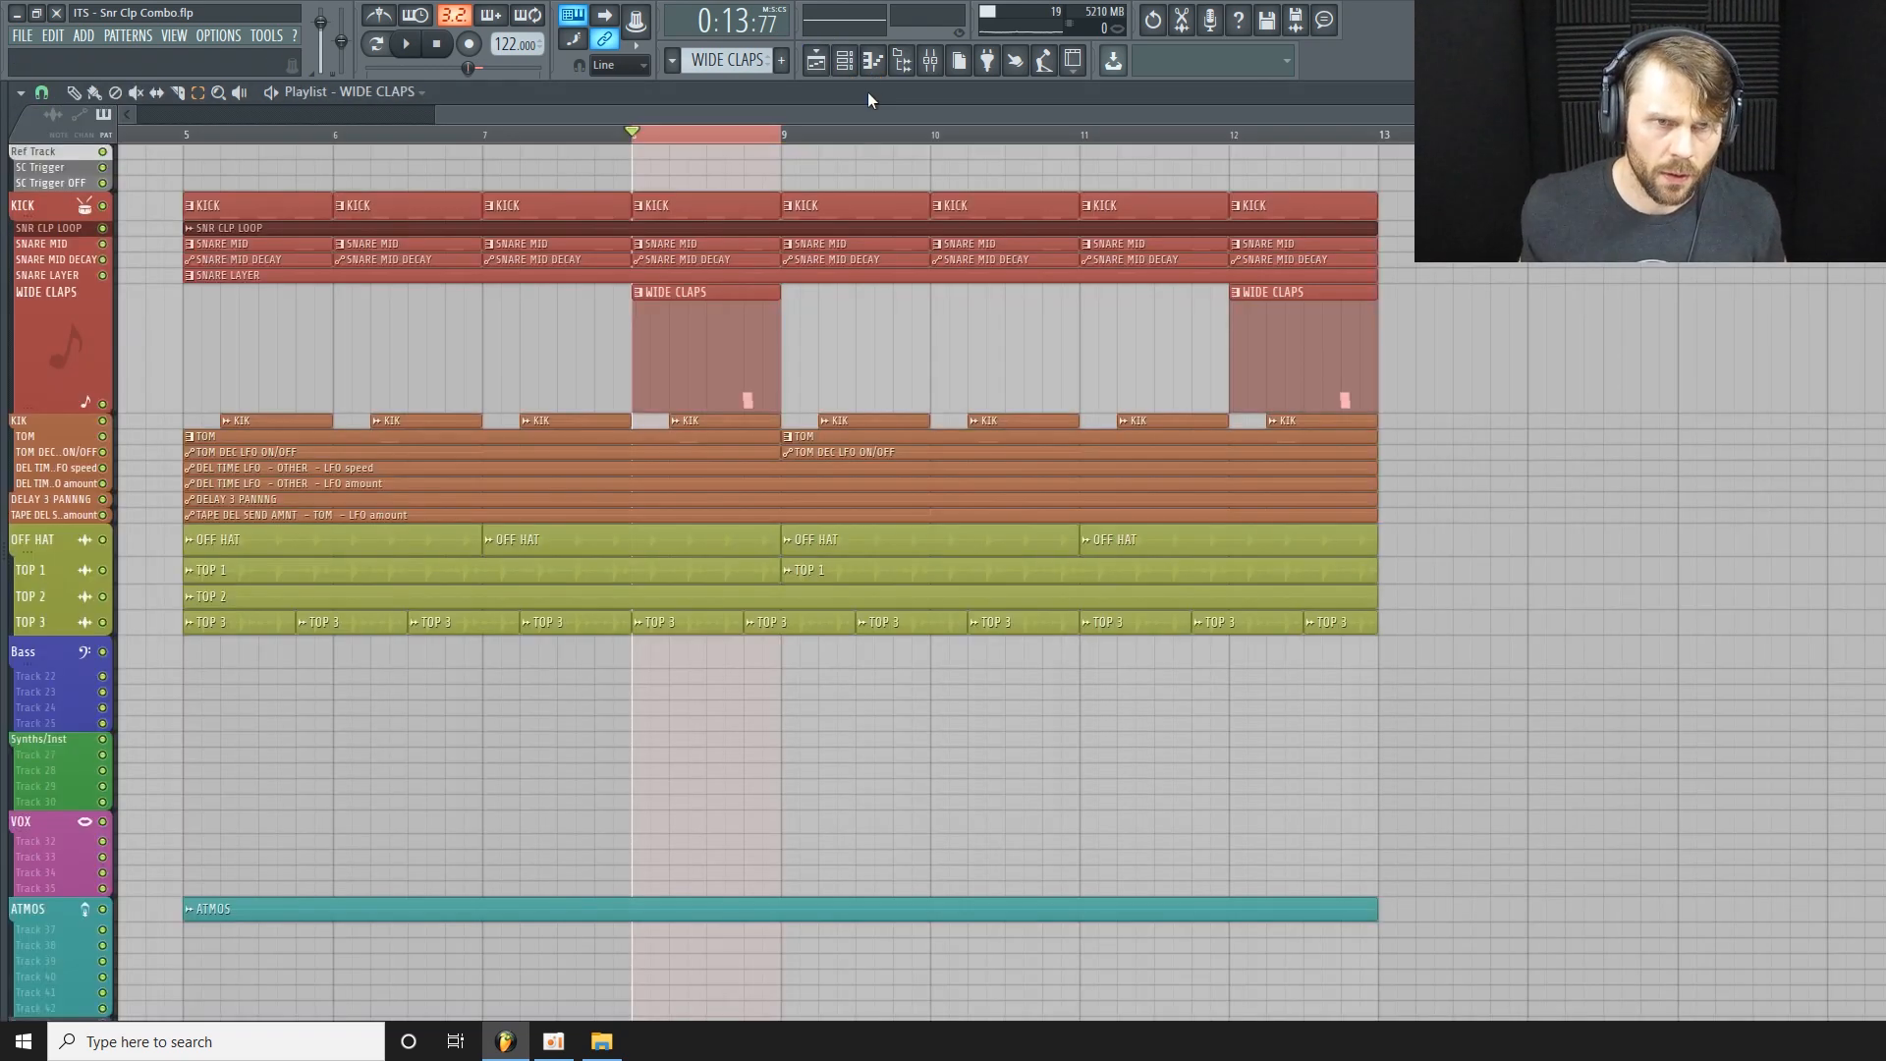
click(850, 61)
right_click(589, 751)
click(745, 747)
drag(630, 401, 578, 328)
drag(961, 114, 675, 116)
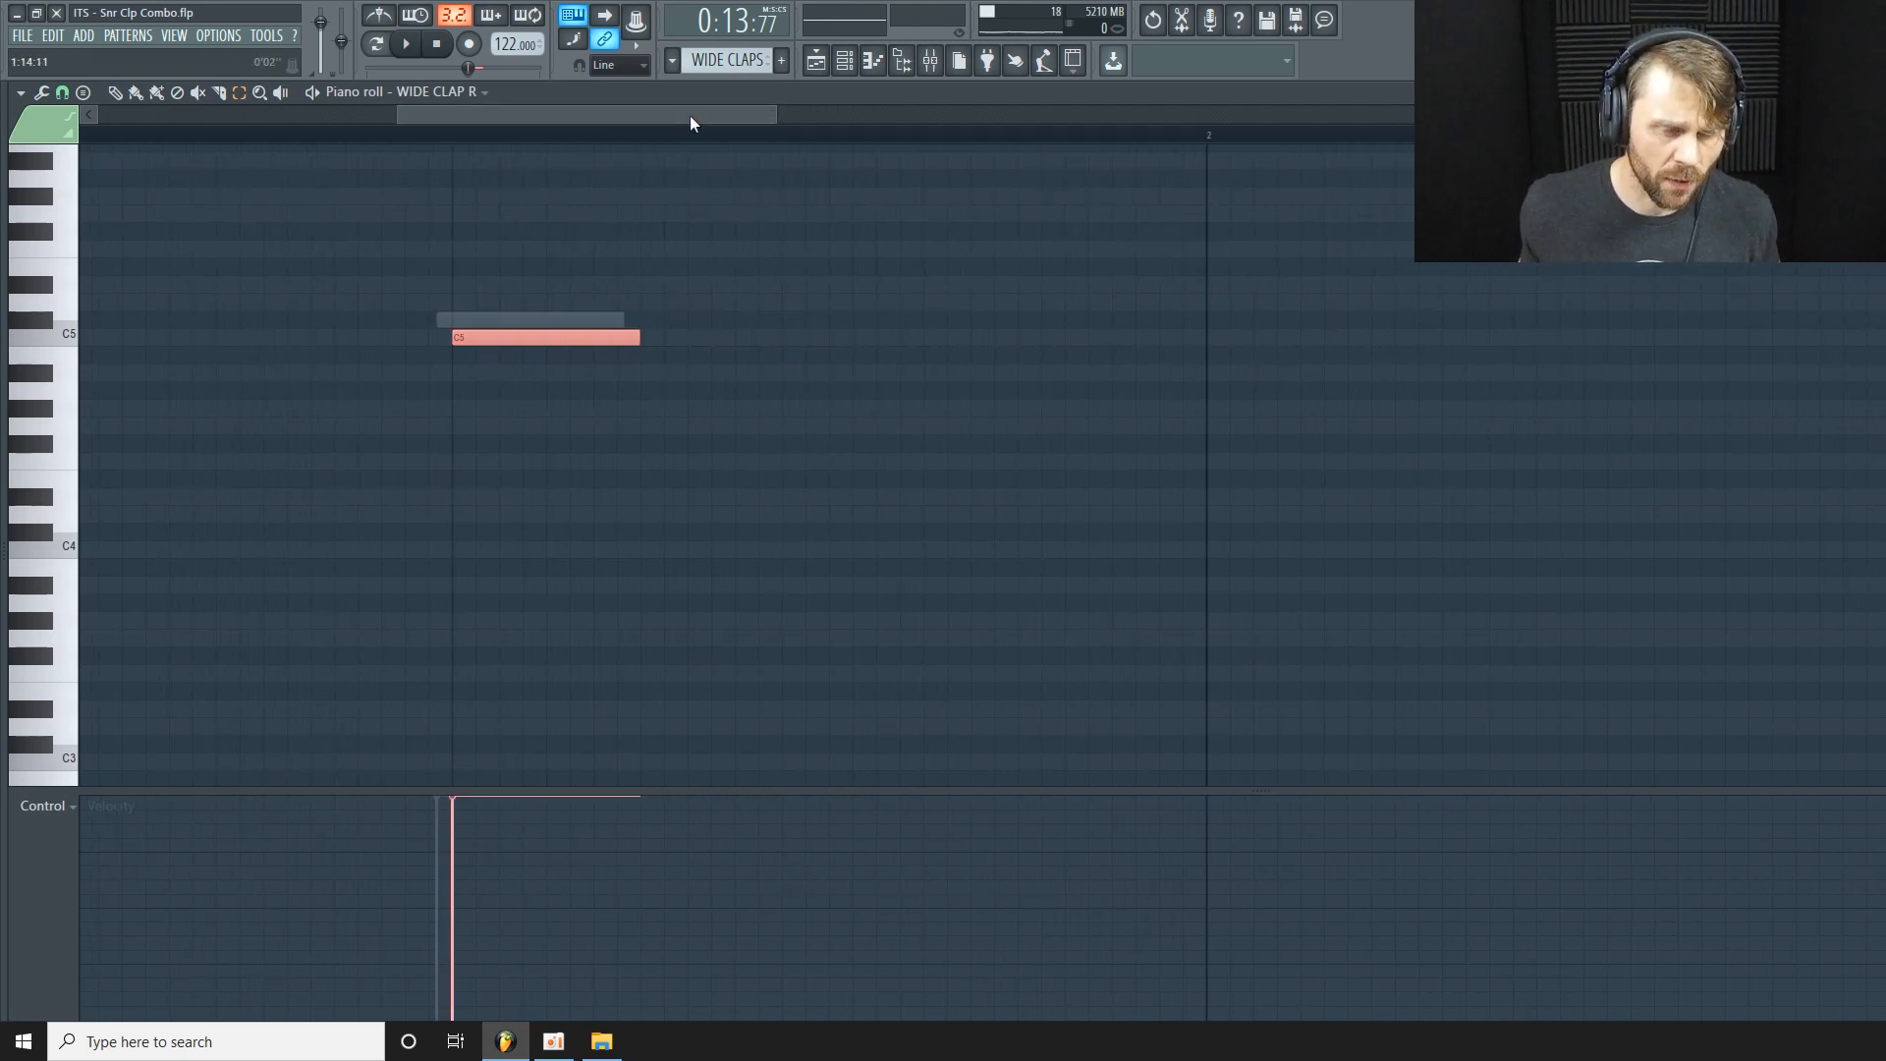
key(shift+Left)
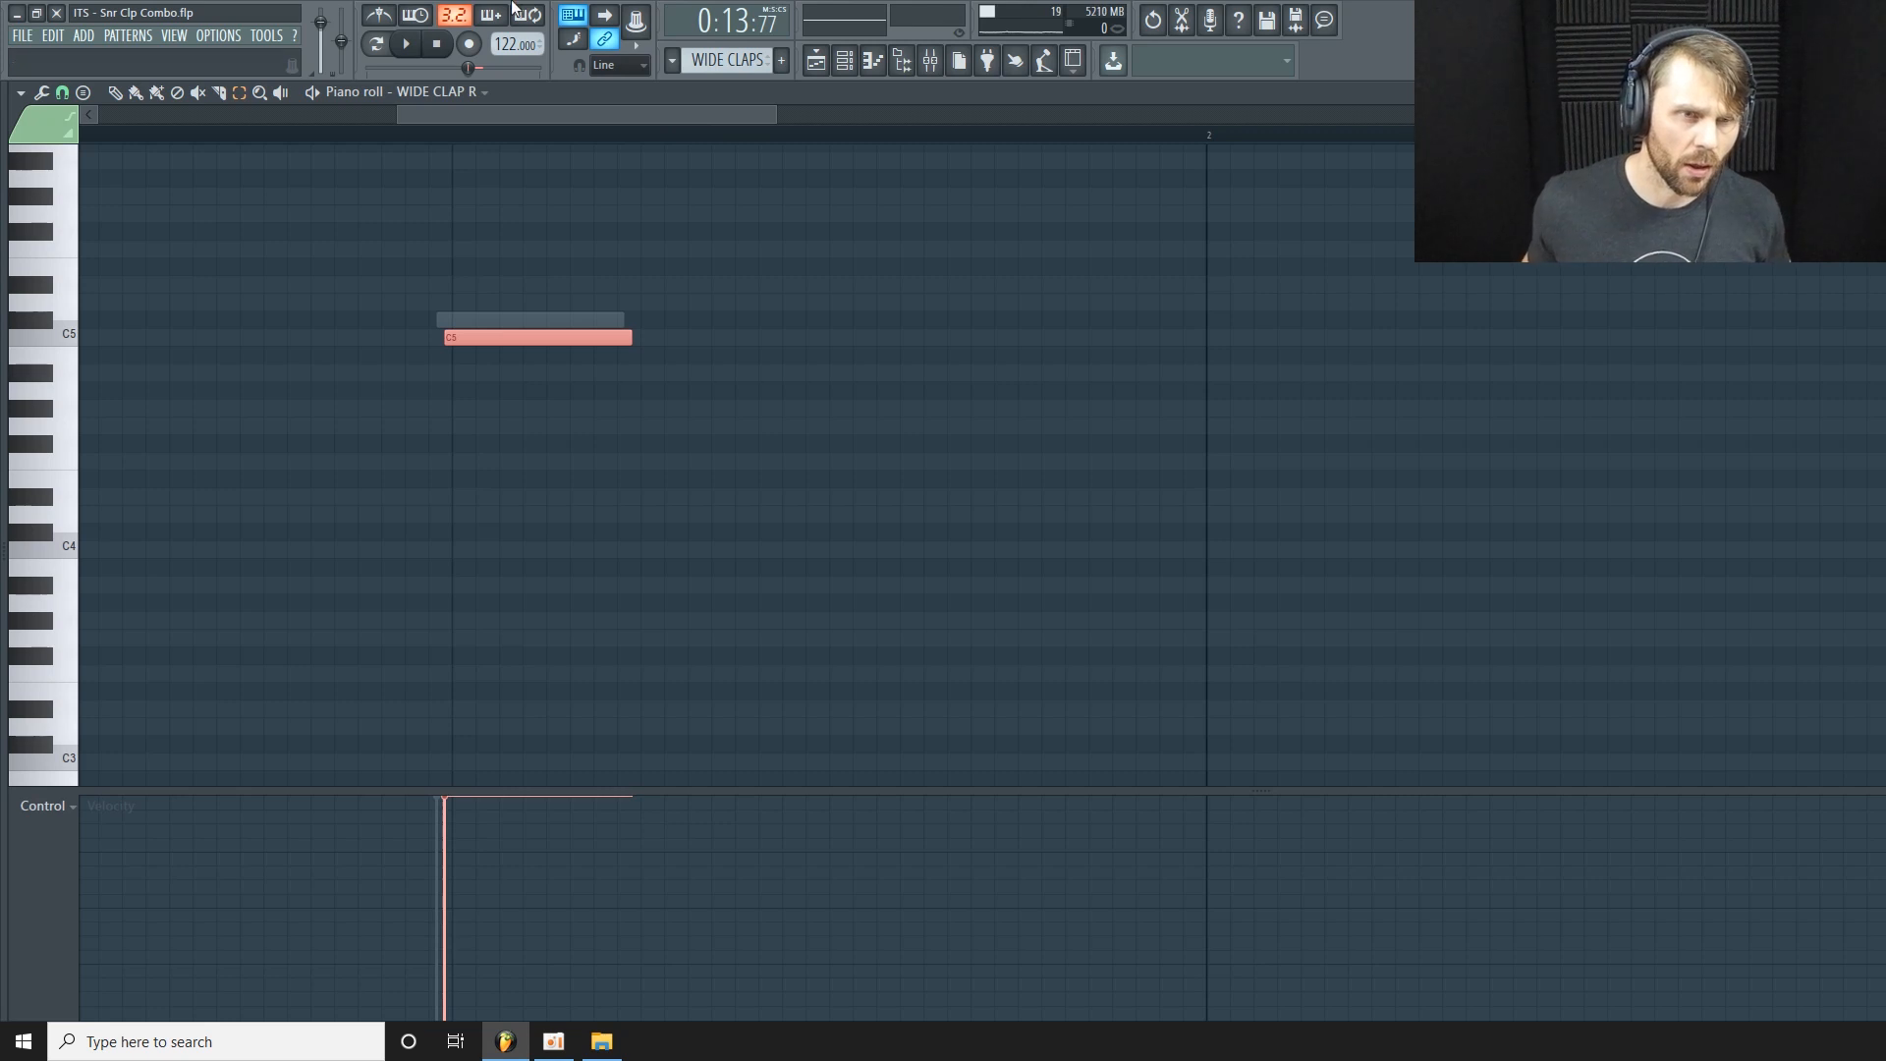
click(741, 335)
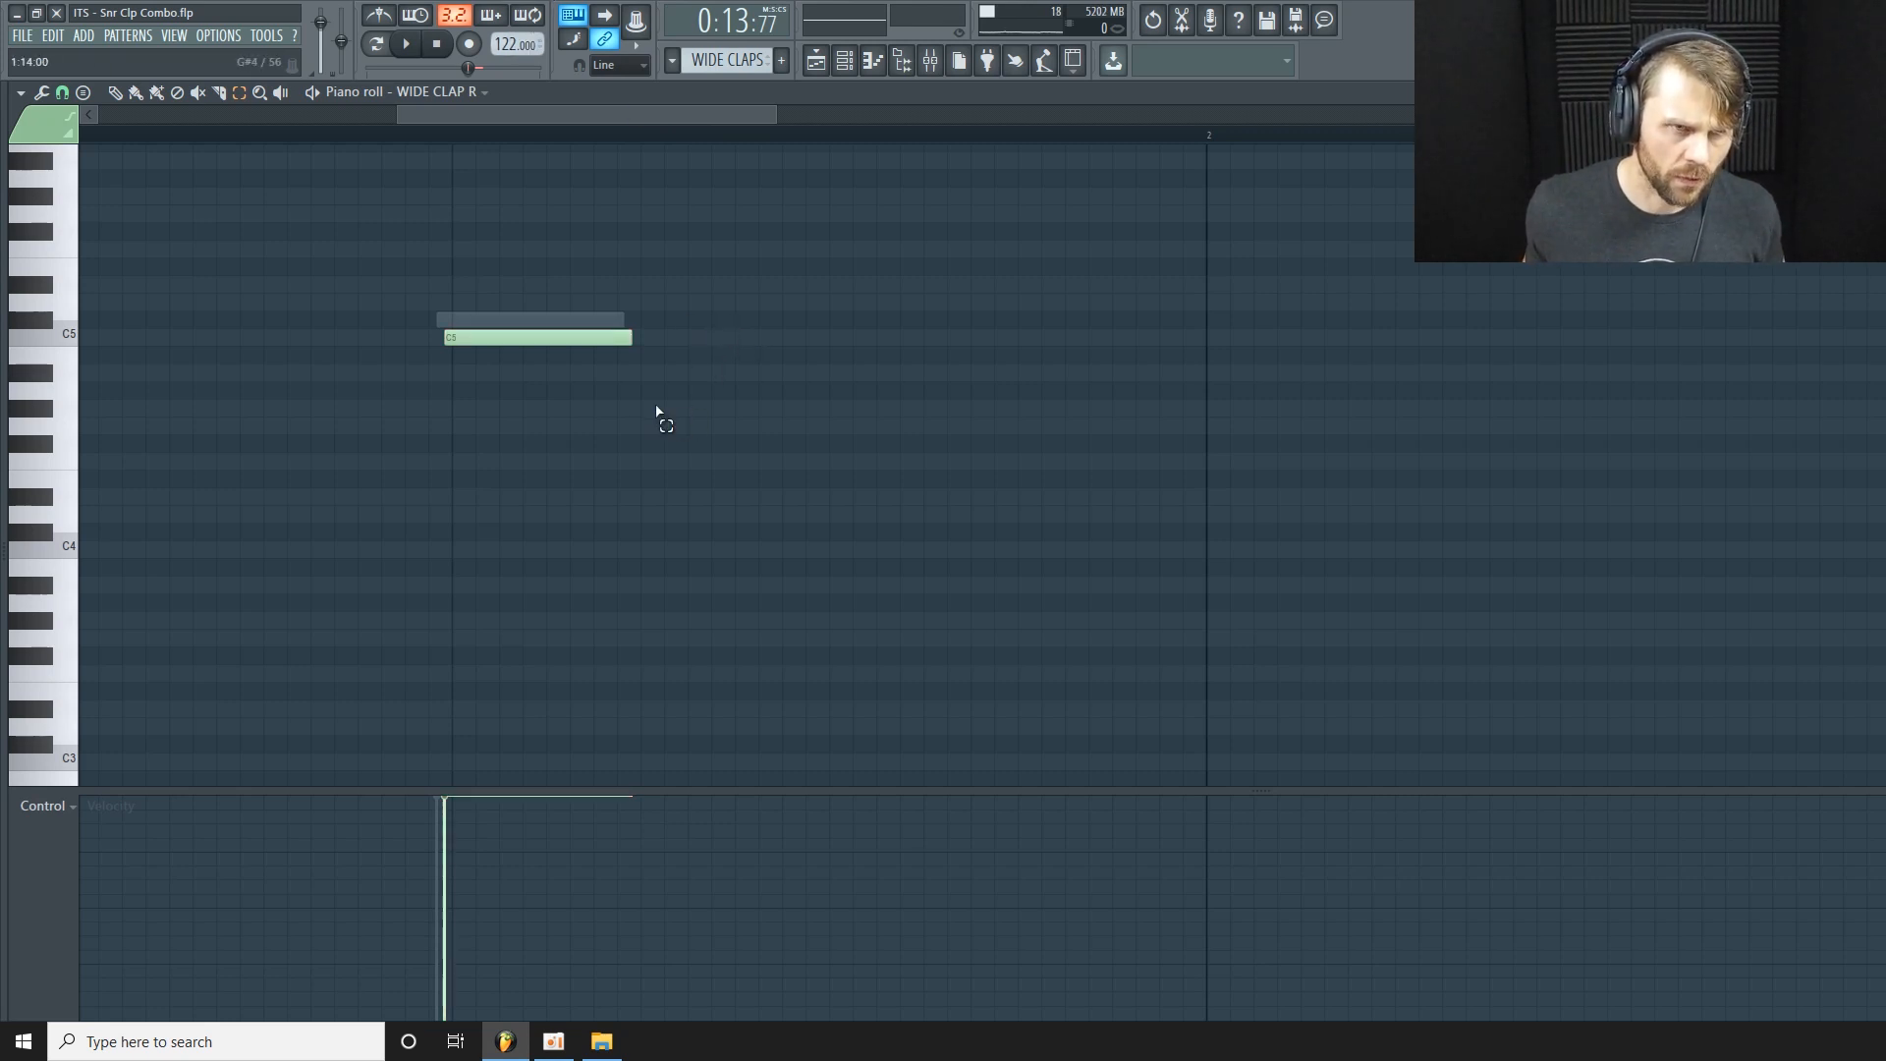
During playback, compare the WIDE CLAP R note aligned with the left clap against its slightly later position, keeping the later one.
click(612, 342)
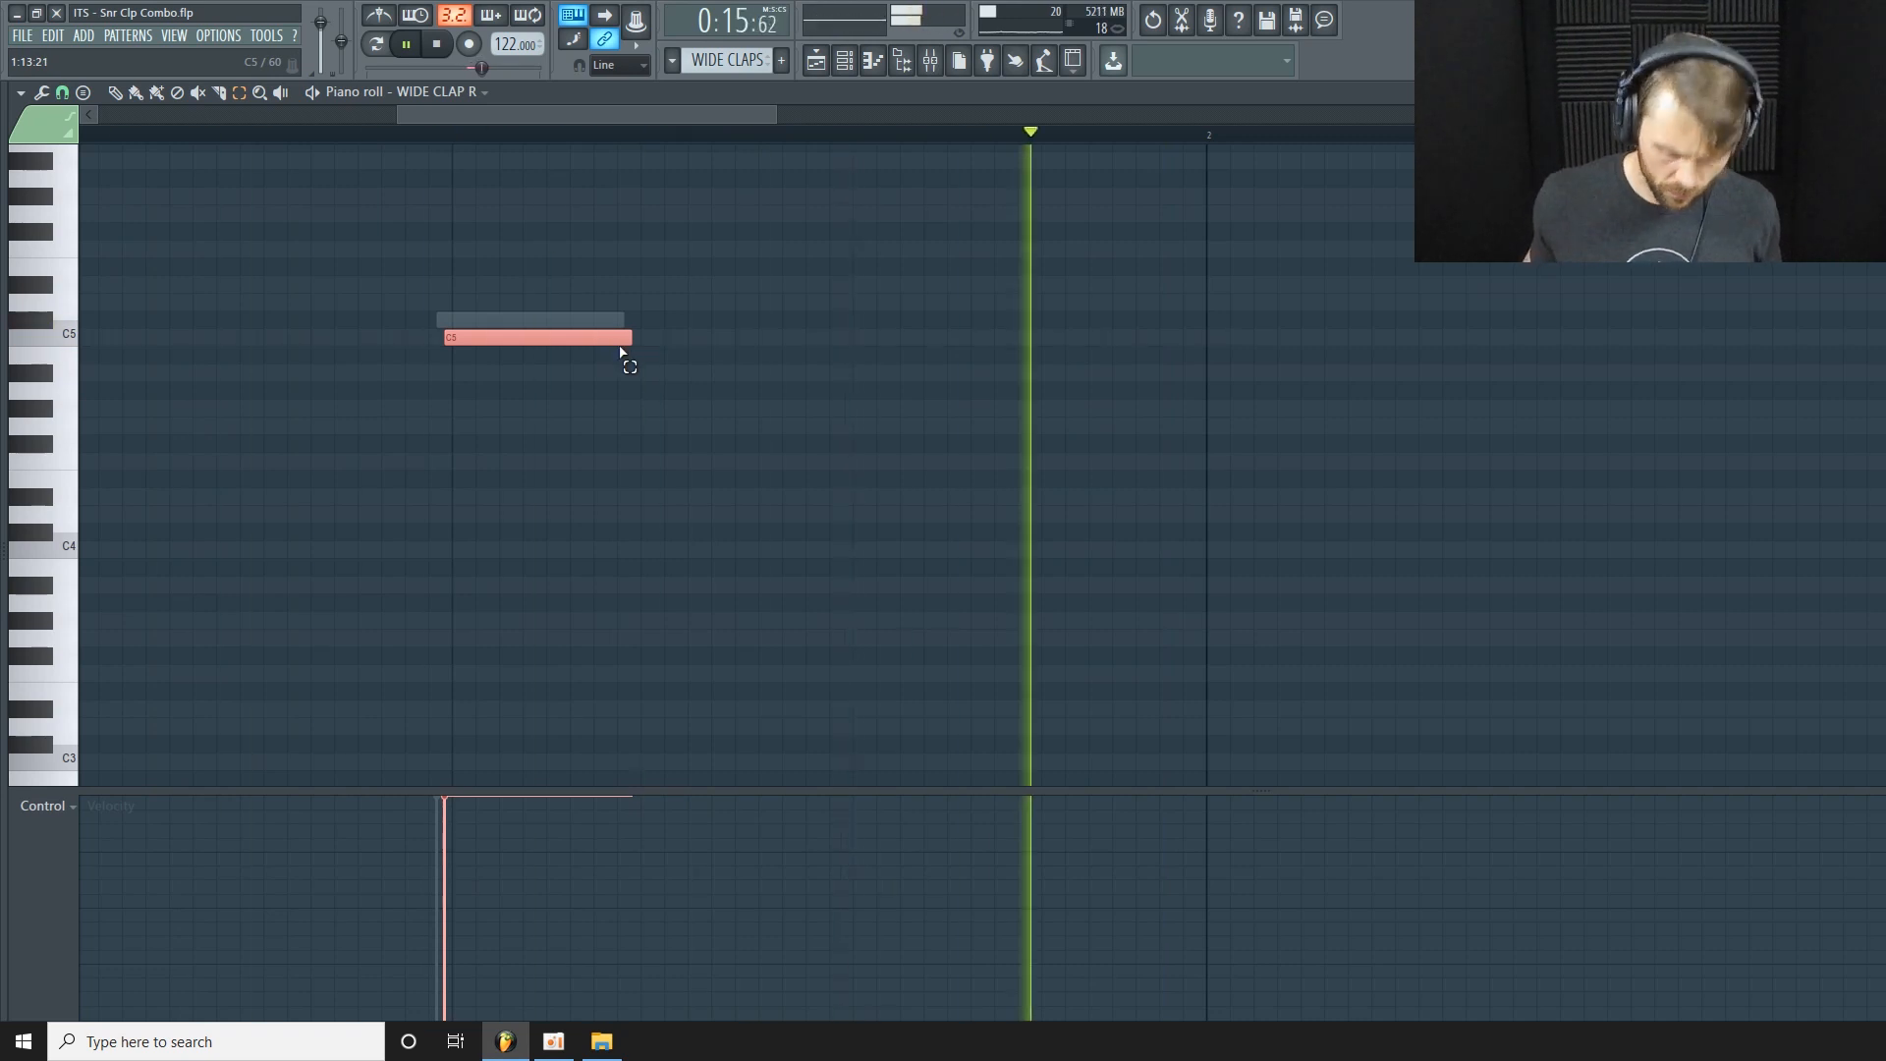
key(ctrl+z)
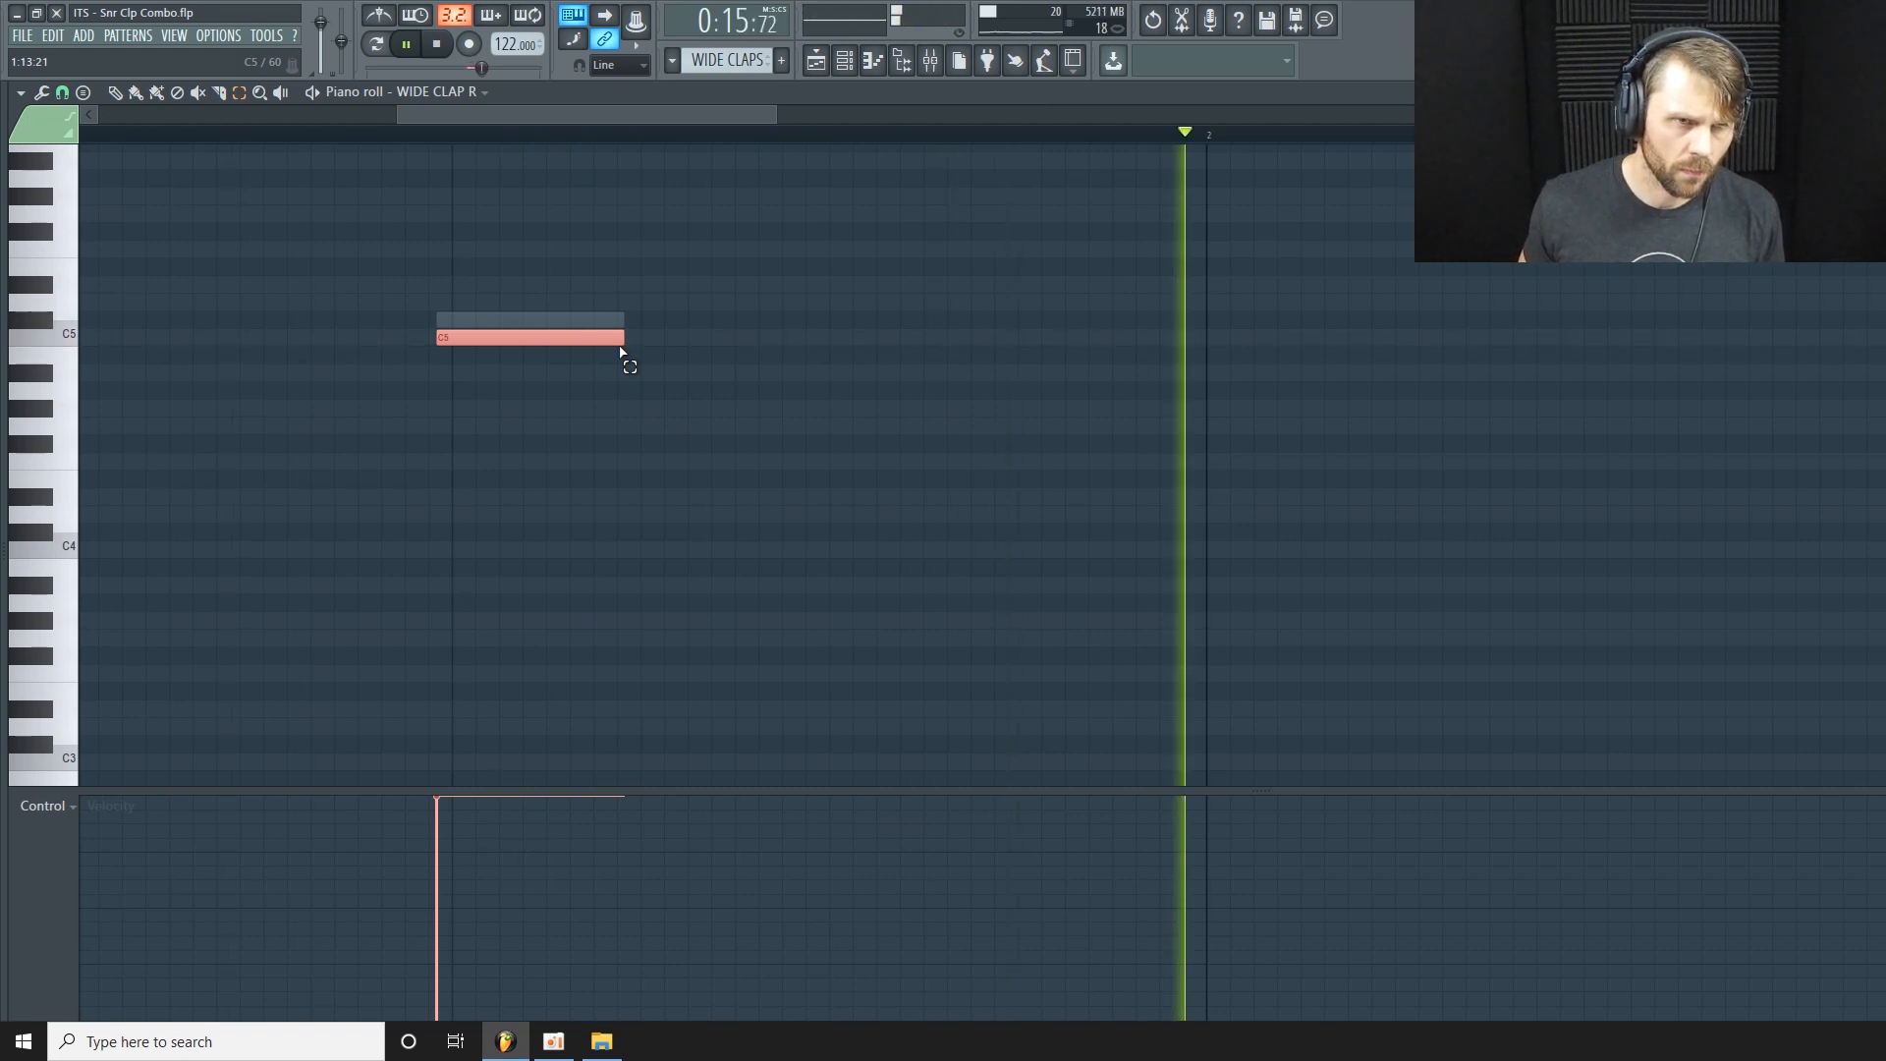
key(ctrl+z)
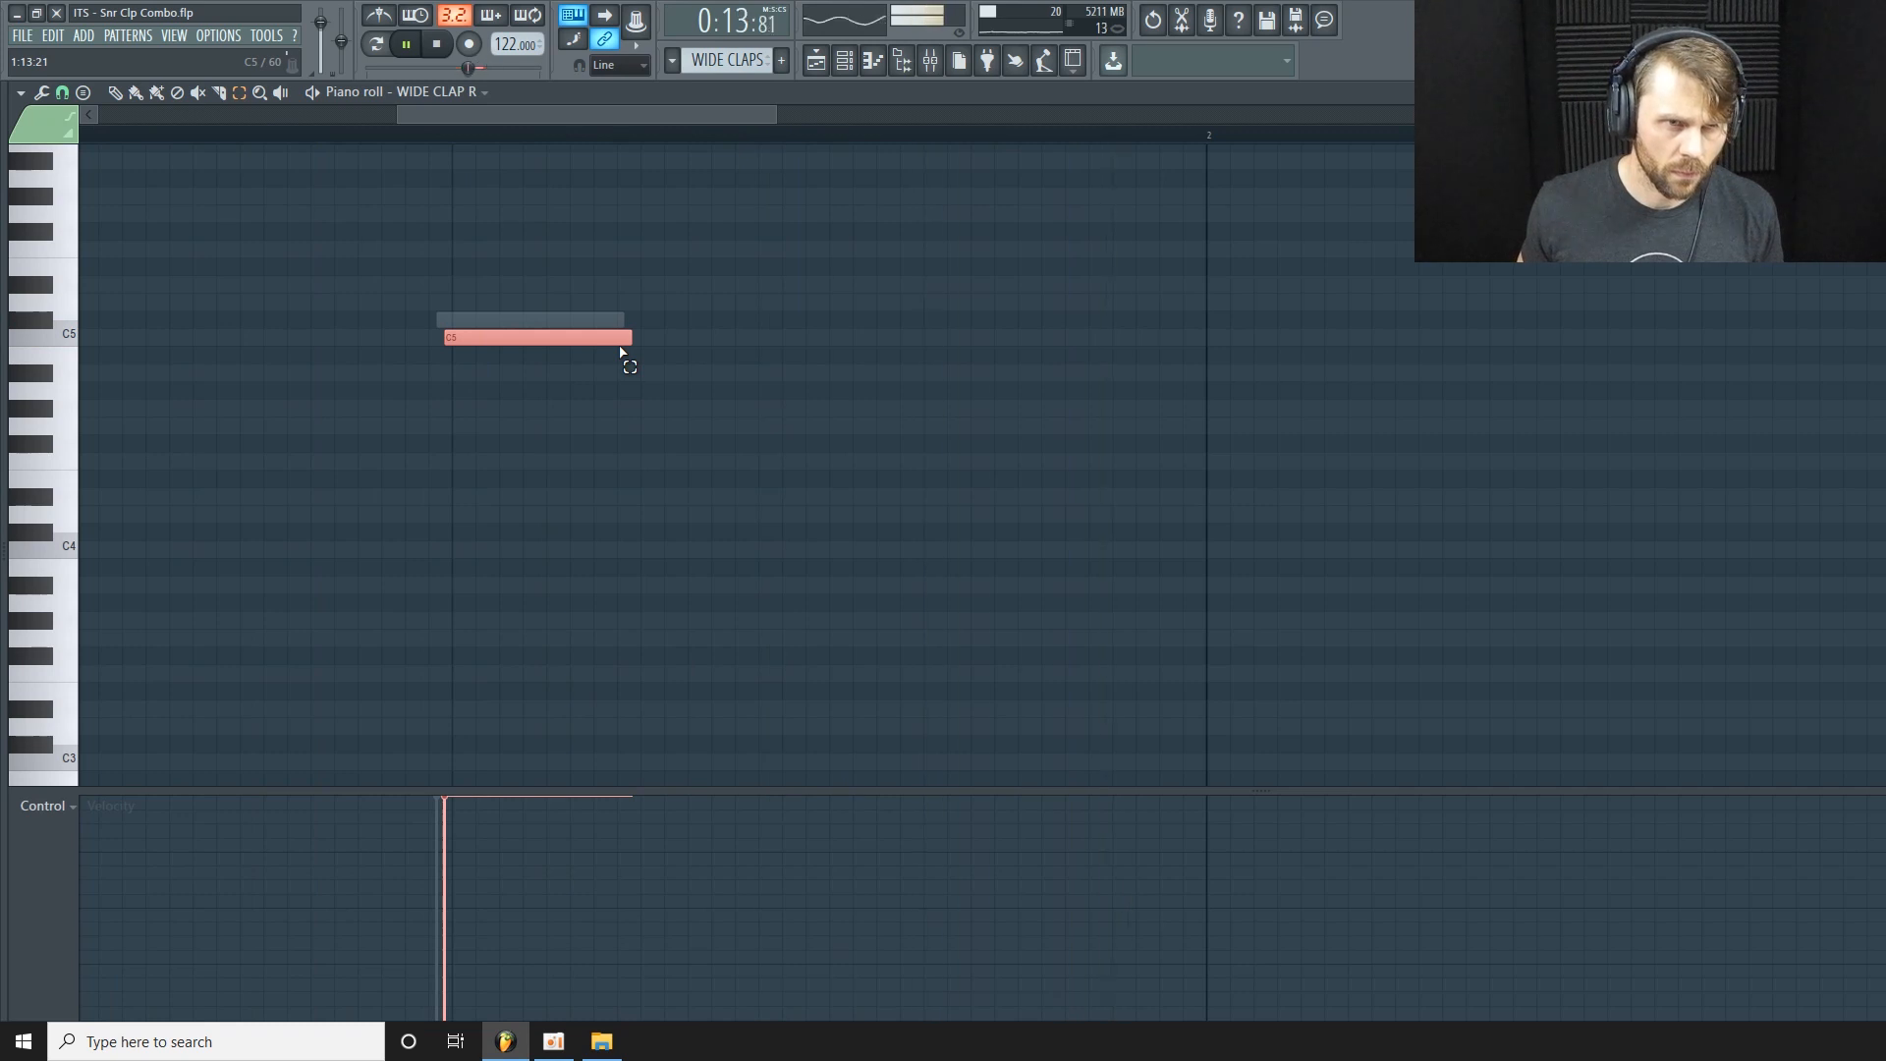
key(ctrl+z)
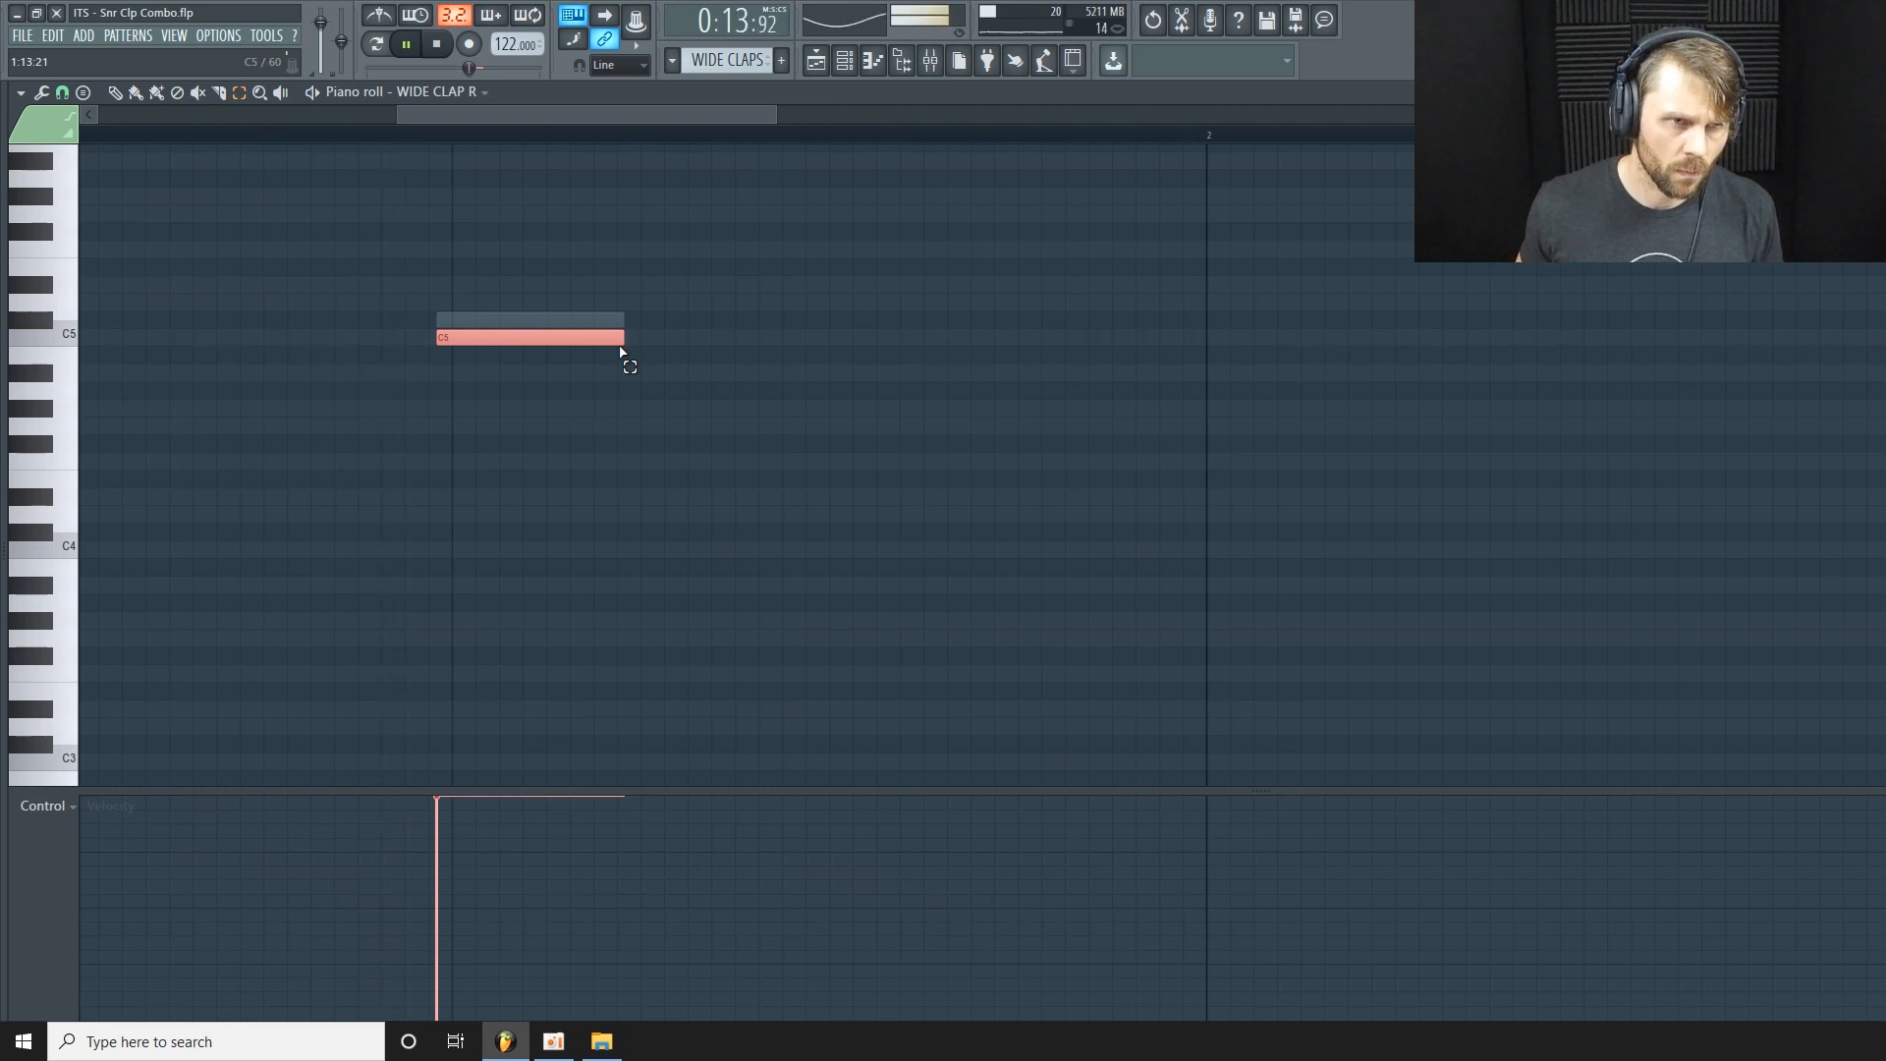
key(ctrl+z)
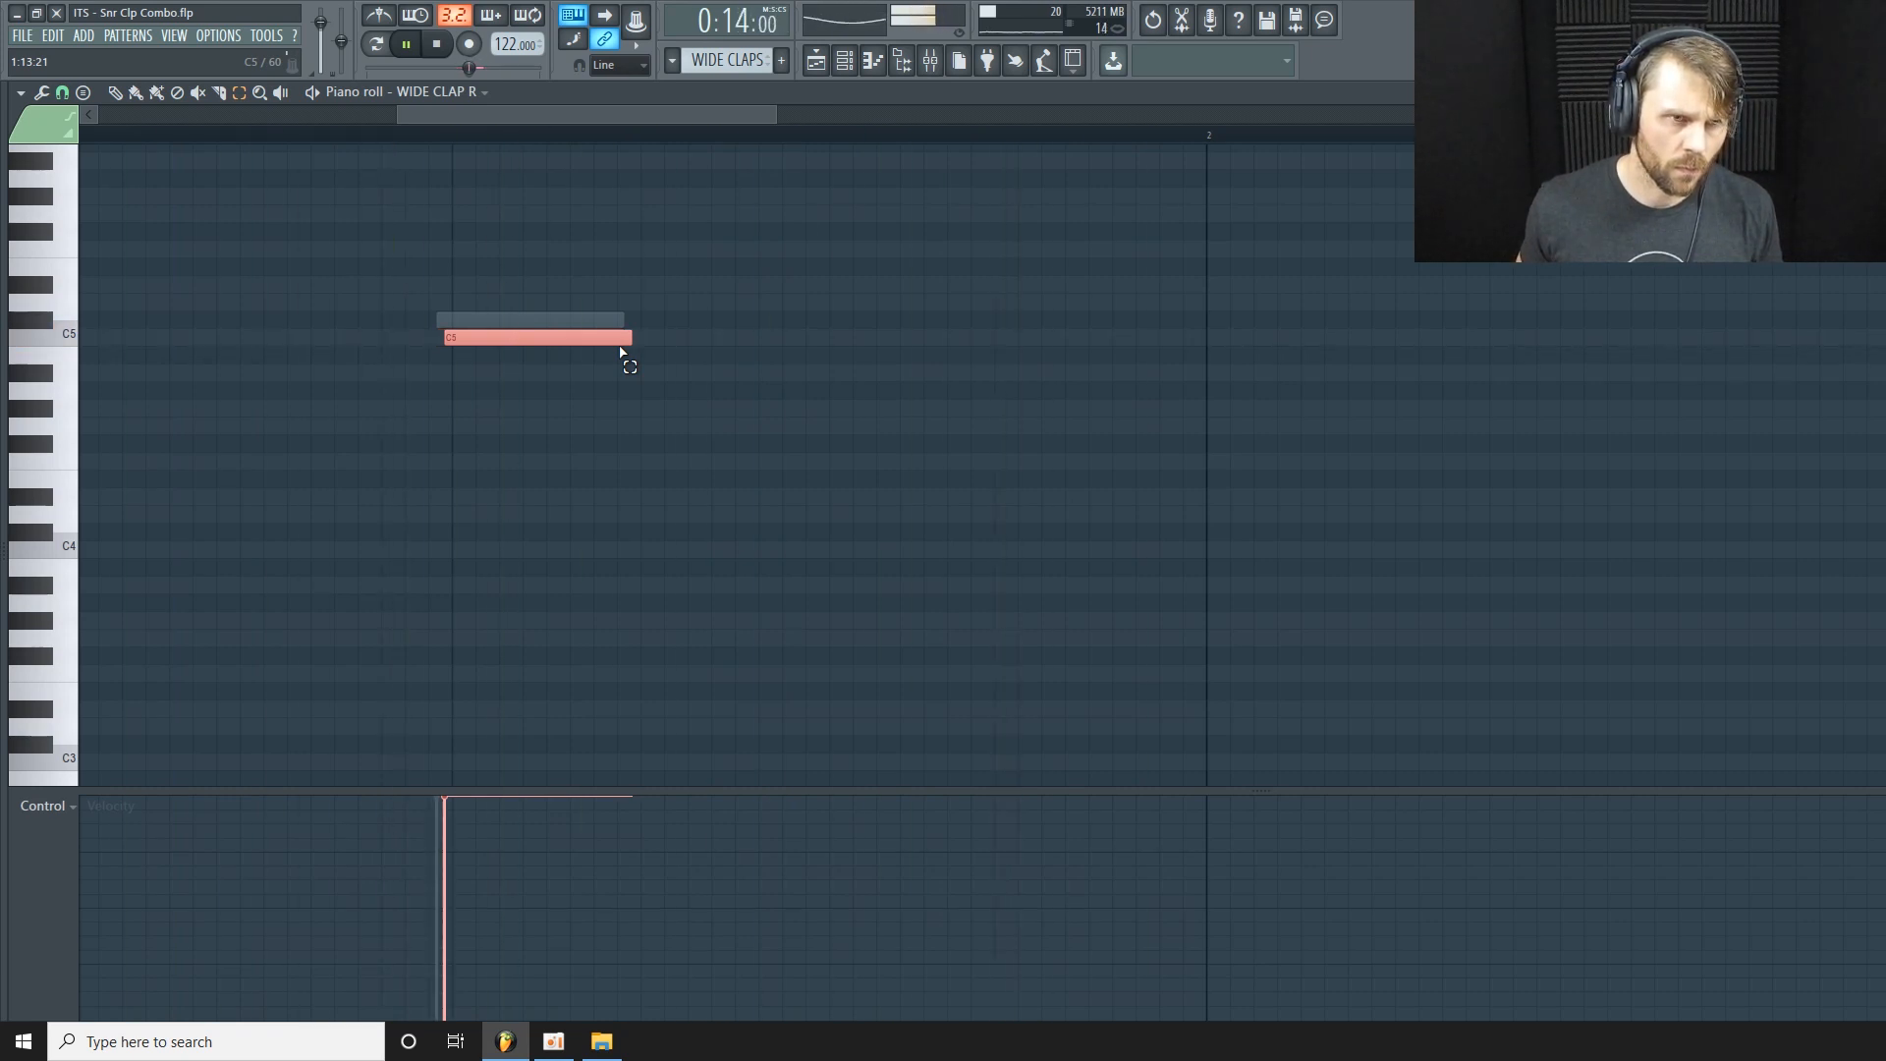
key(space)
click(703, 362)
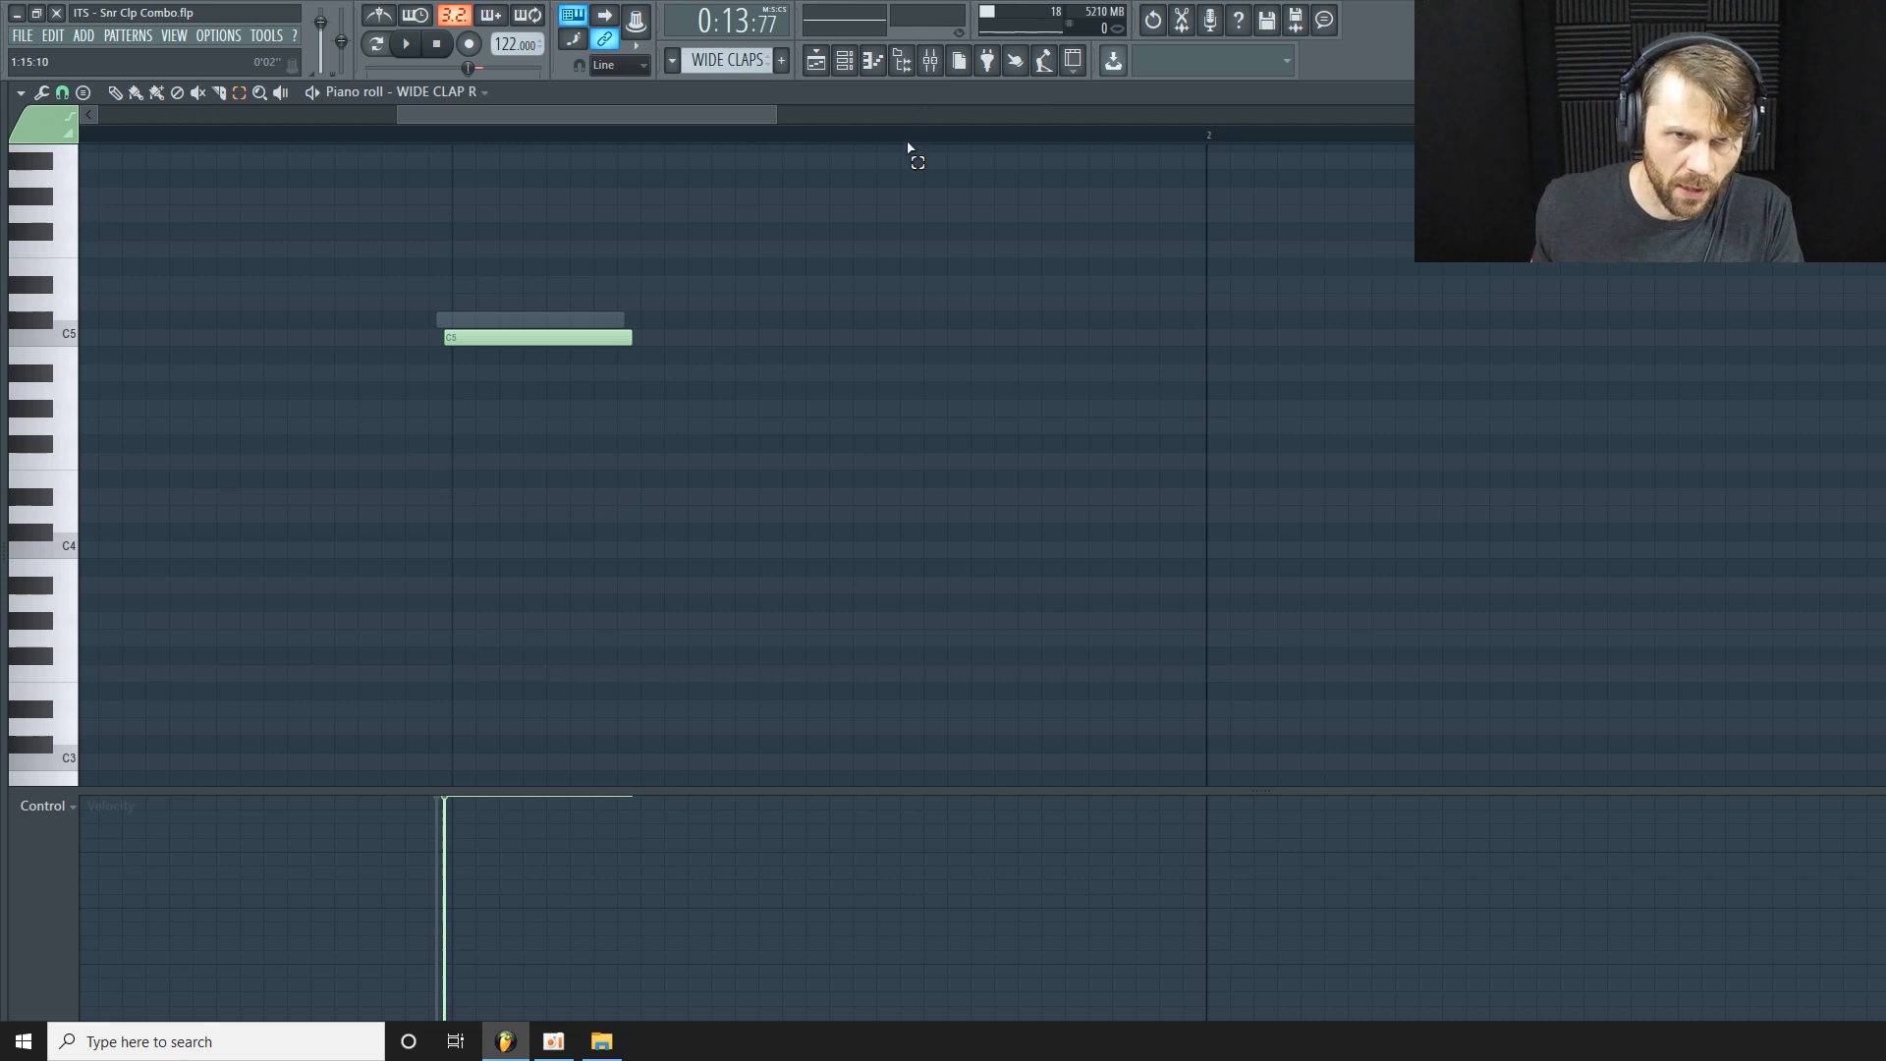
Open the Control Surface on the WIDE CLAPS mixer track and fine-tune its Decay during playback.
click(931, 63)
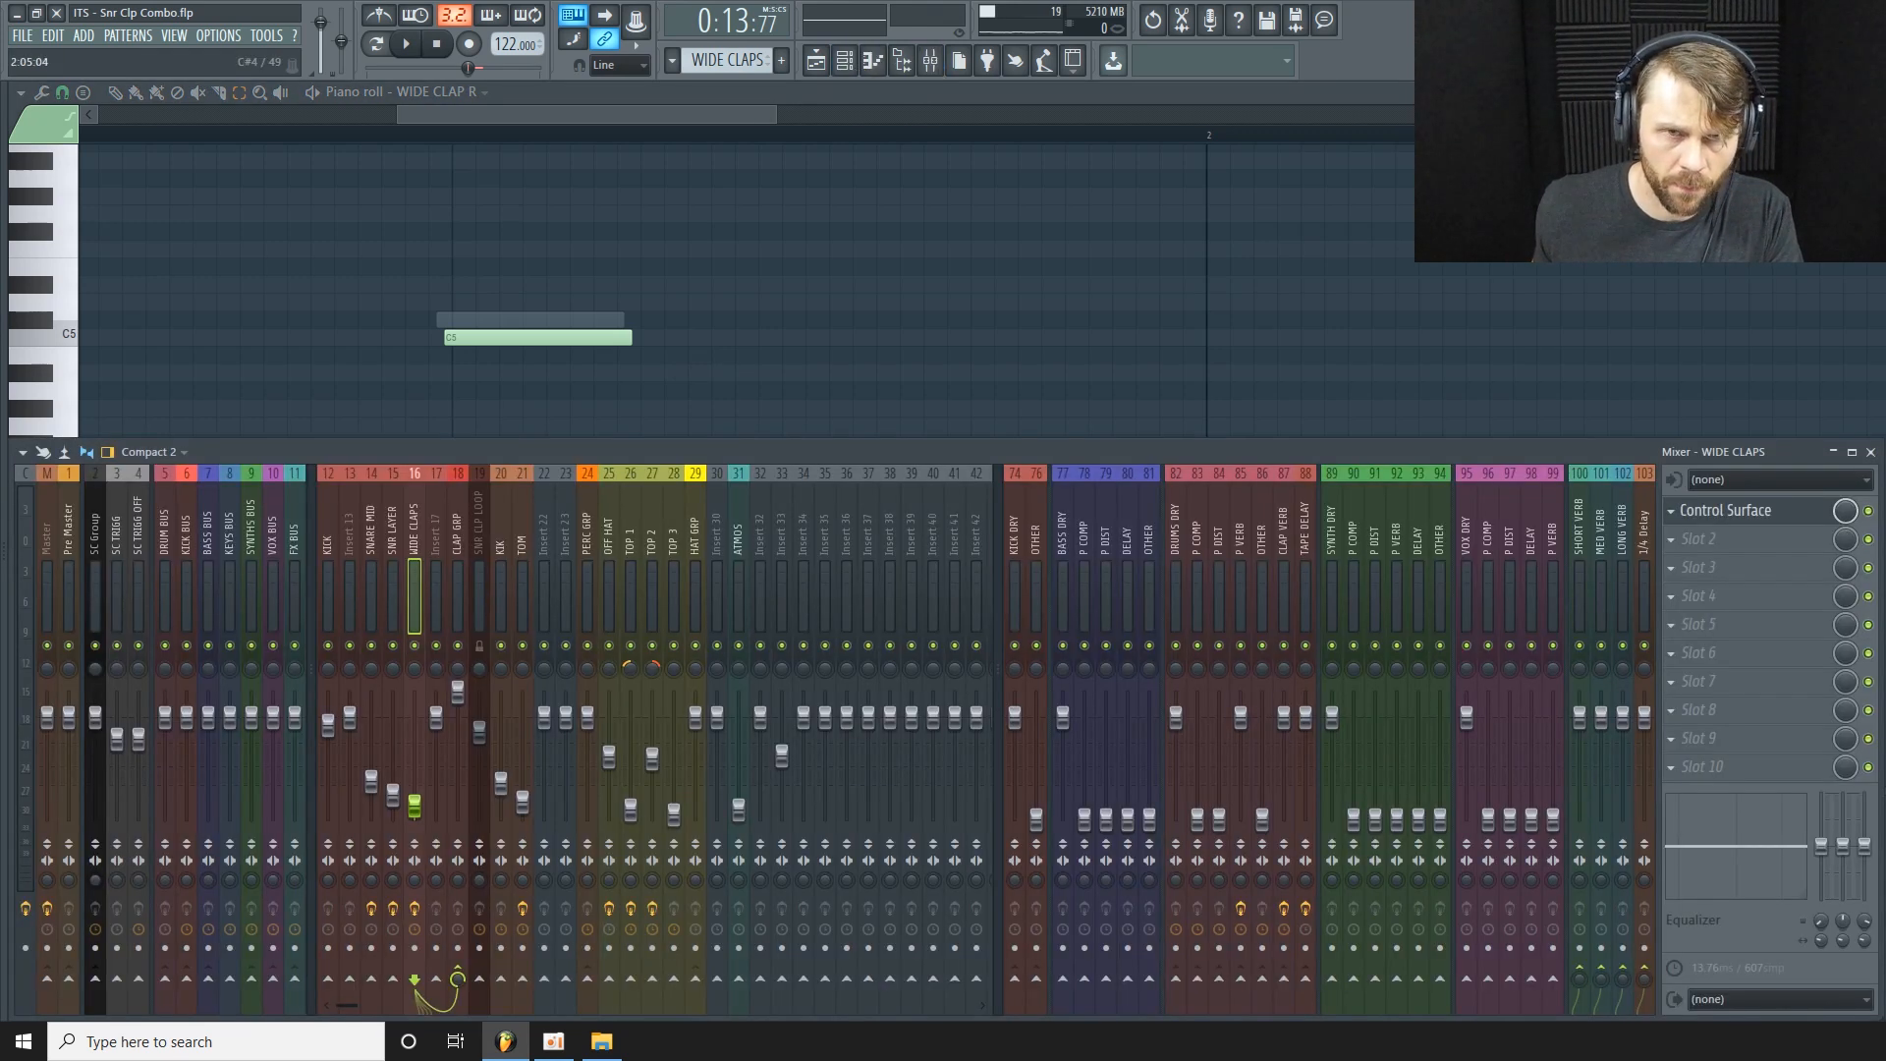
click(1768, 512)
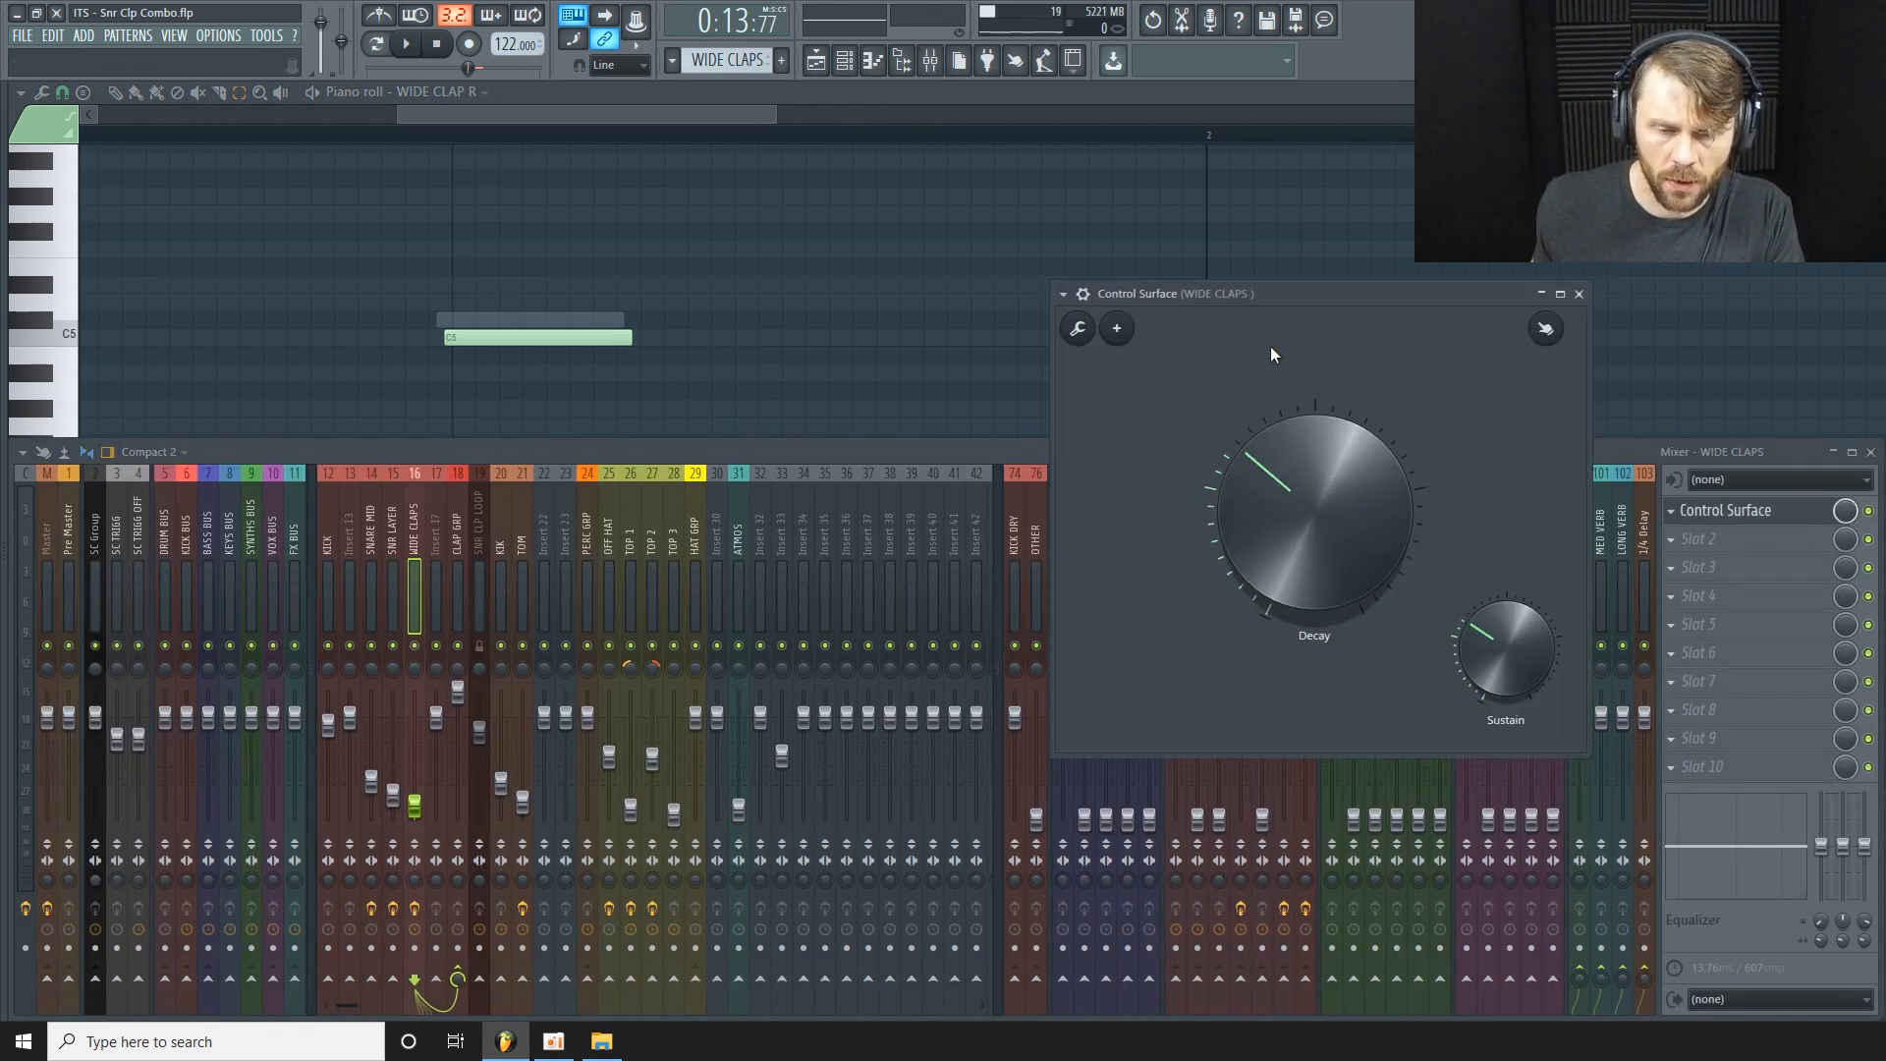
drag(1364, 291, 1286, 281)
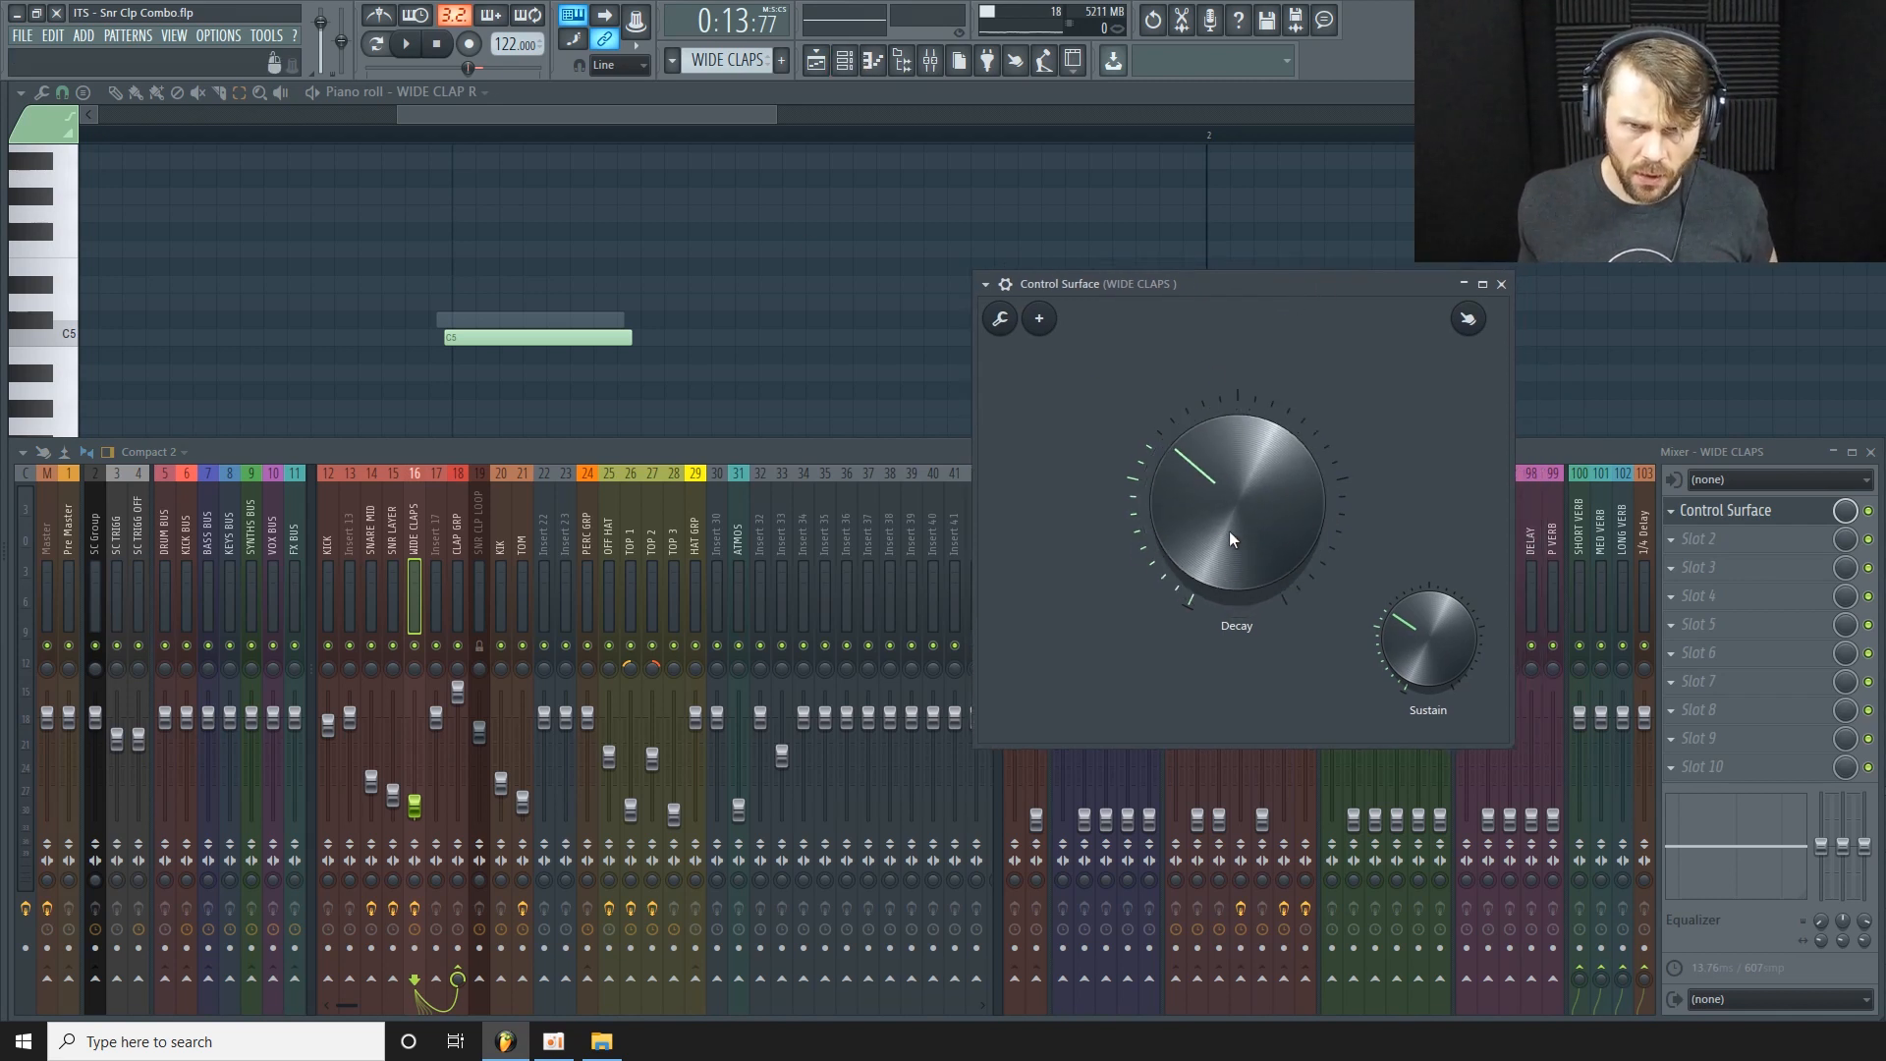
mouse_move(1236, 503)
mouse_down()
mouse_move(1237, 380)
mouse_move(1237, 495)
mouse_up()
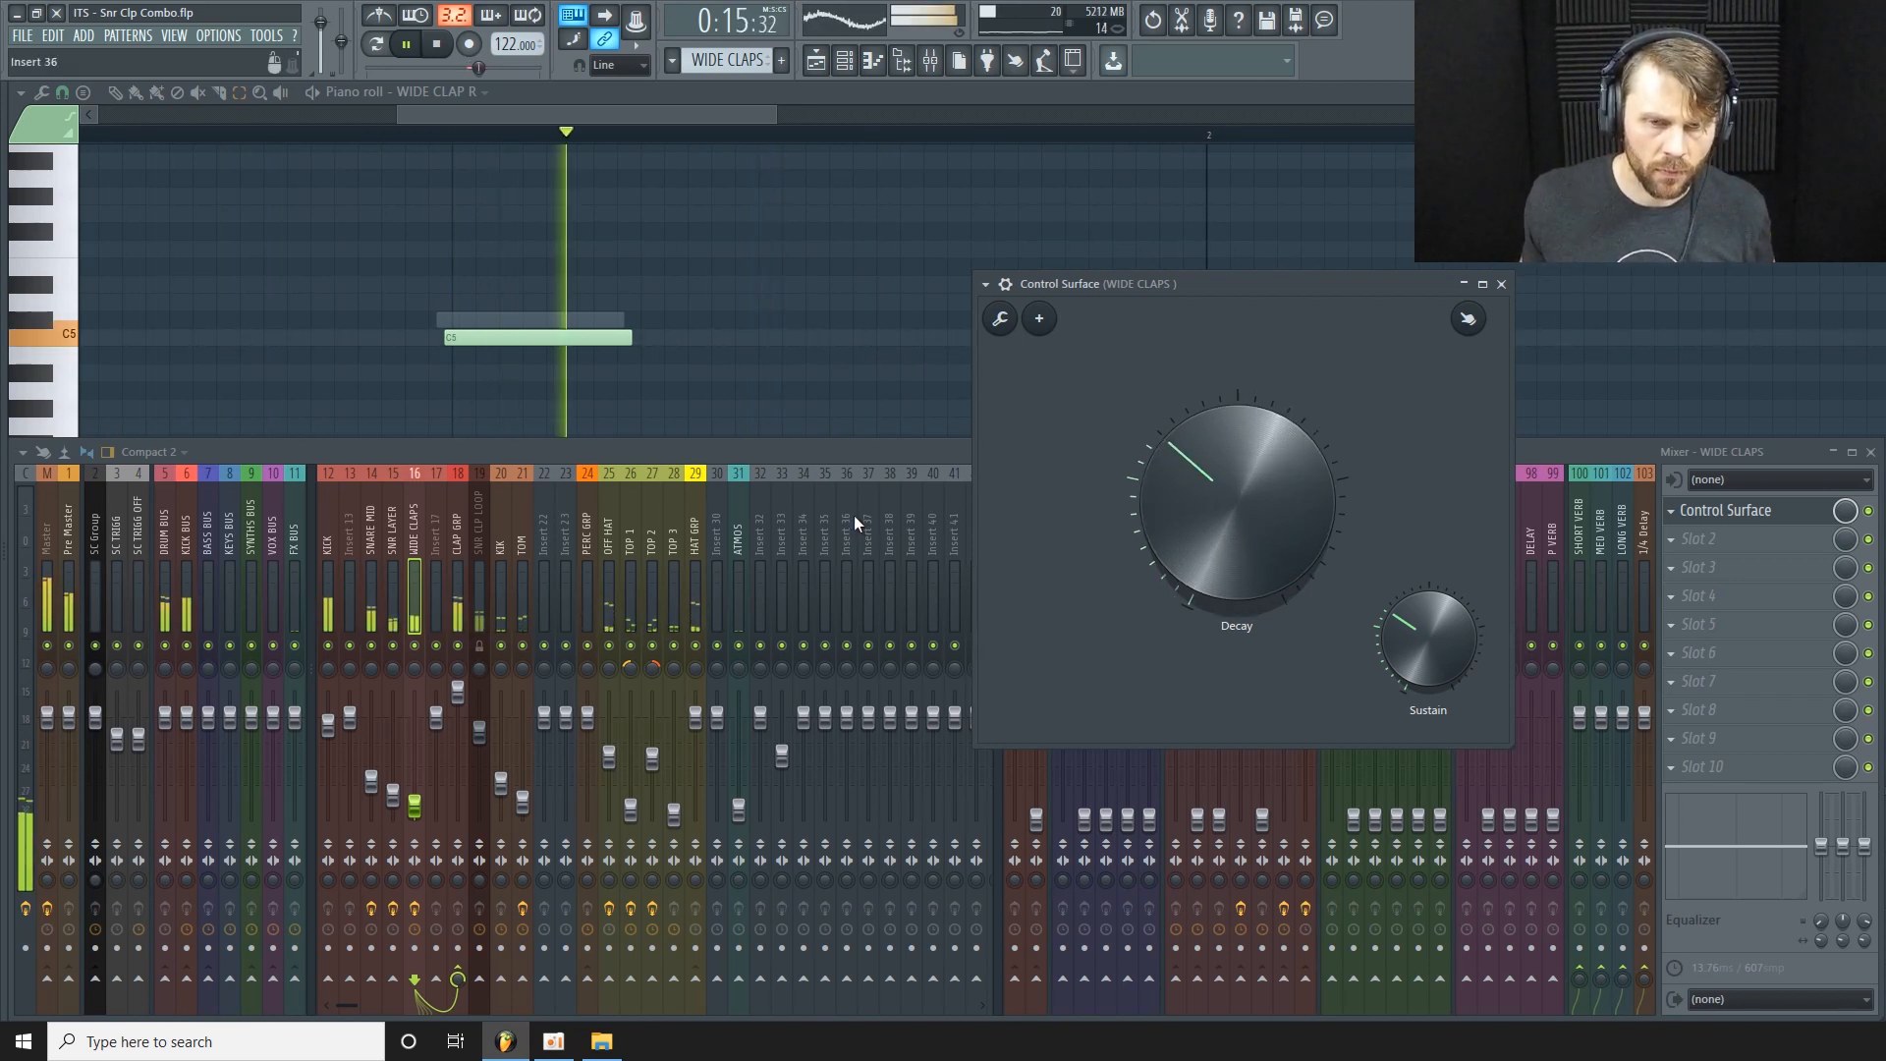
key(space)
Open the SPAN analyzer on the Current mixer track and select the WIDE CLAPS track to monitor it.
click(180, 597)
click(71, 571)
click(26, 570)
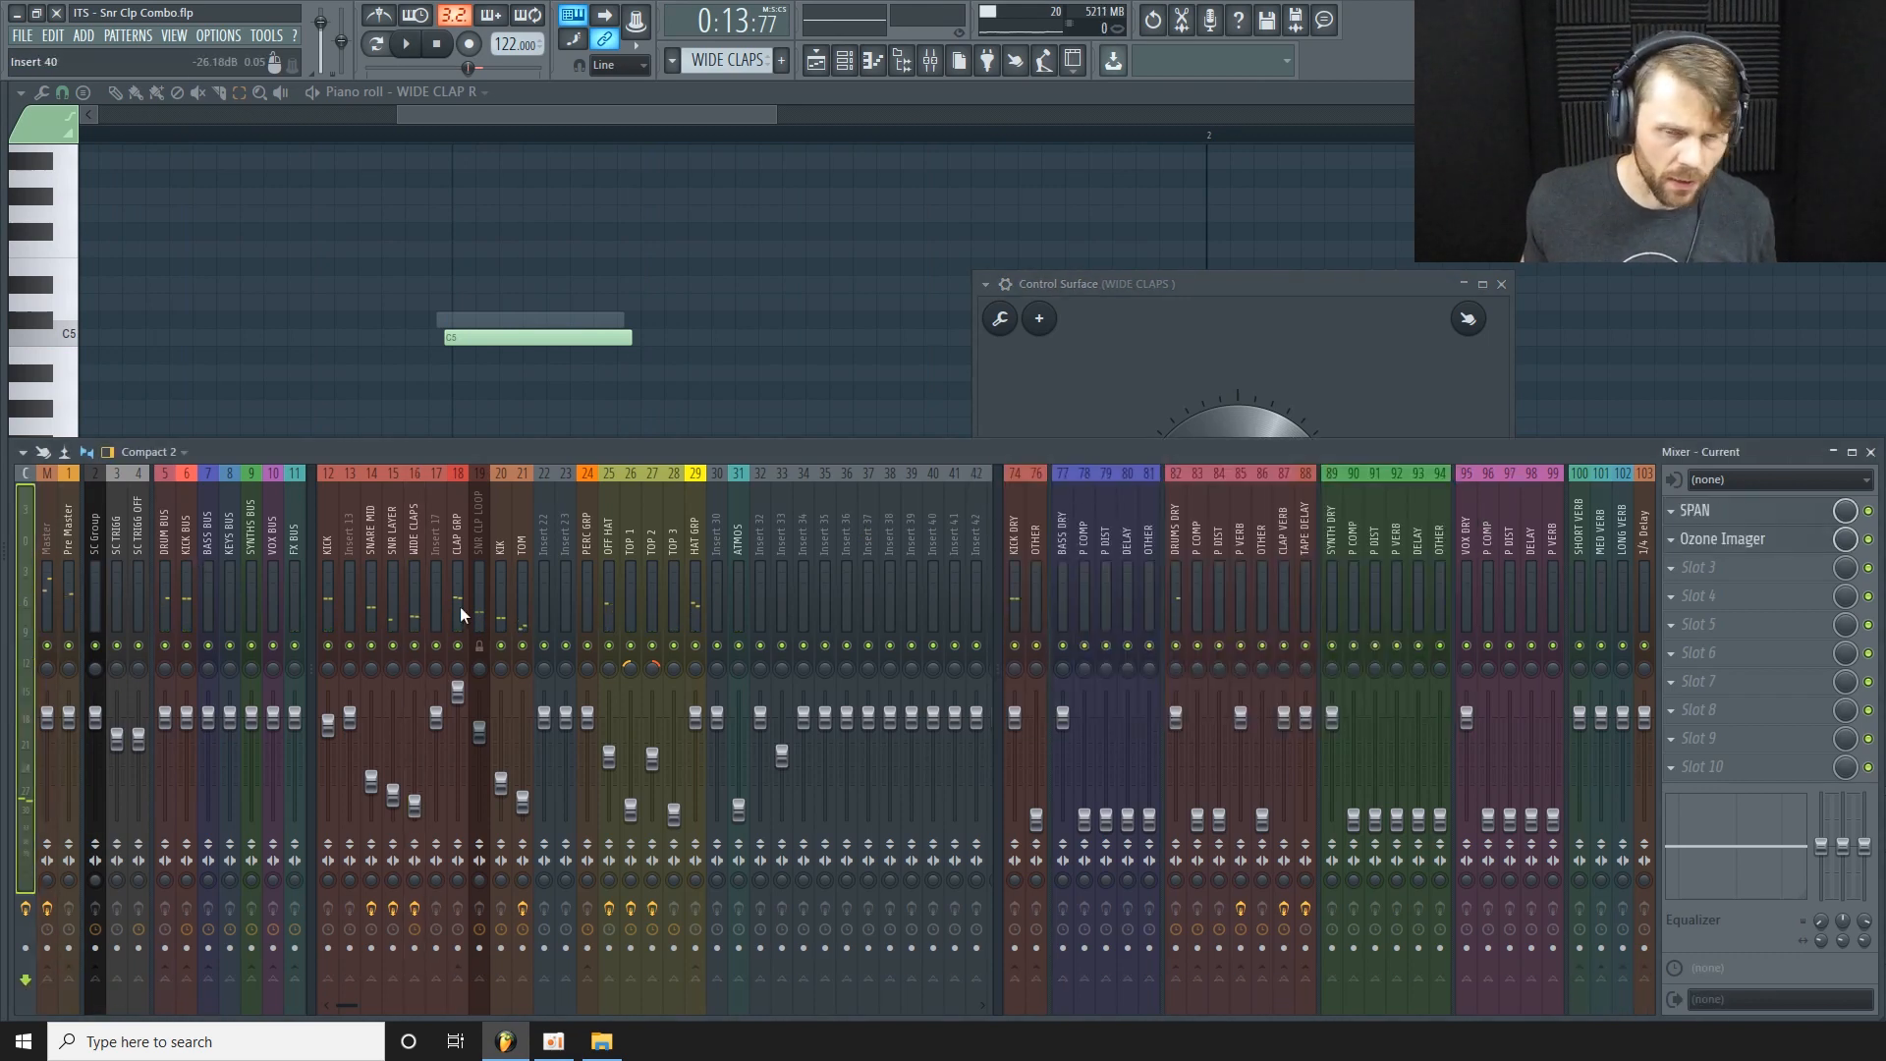
click(1825, 511)
drag(1324, 422, 1340, 379)
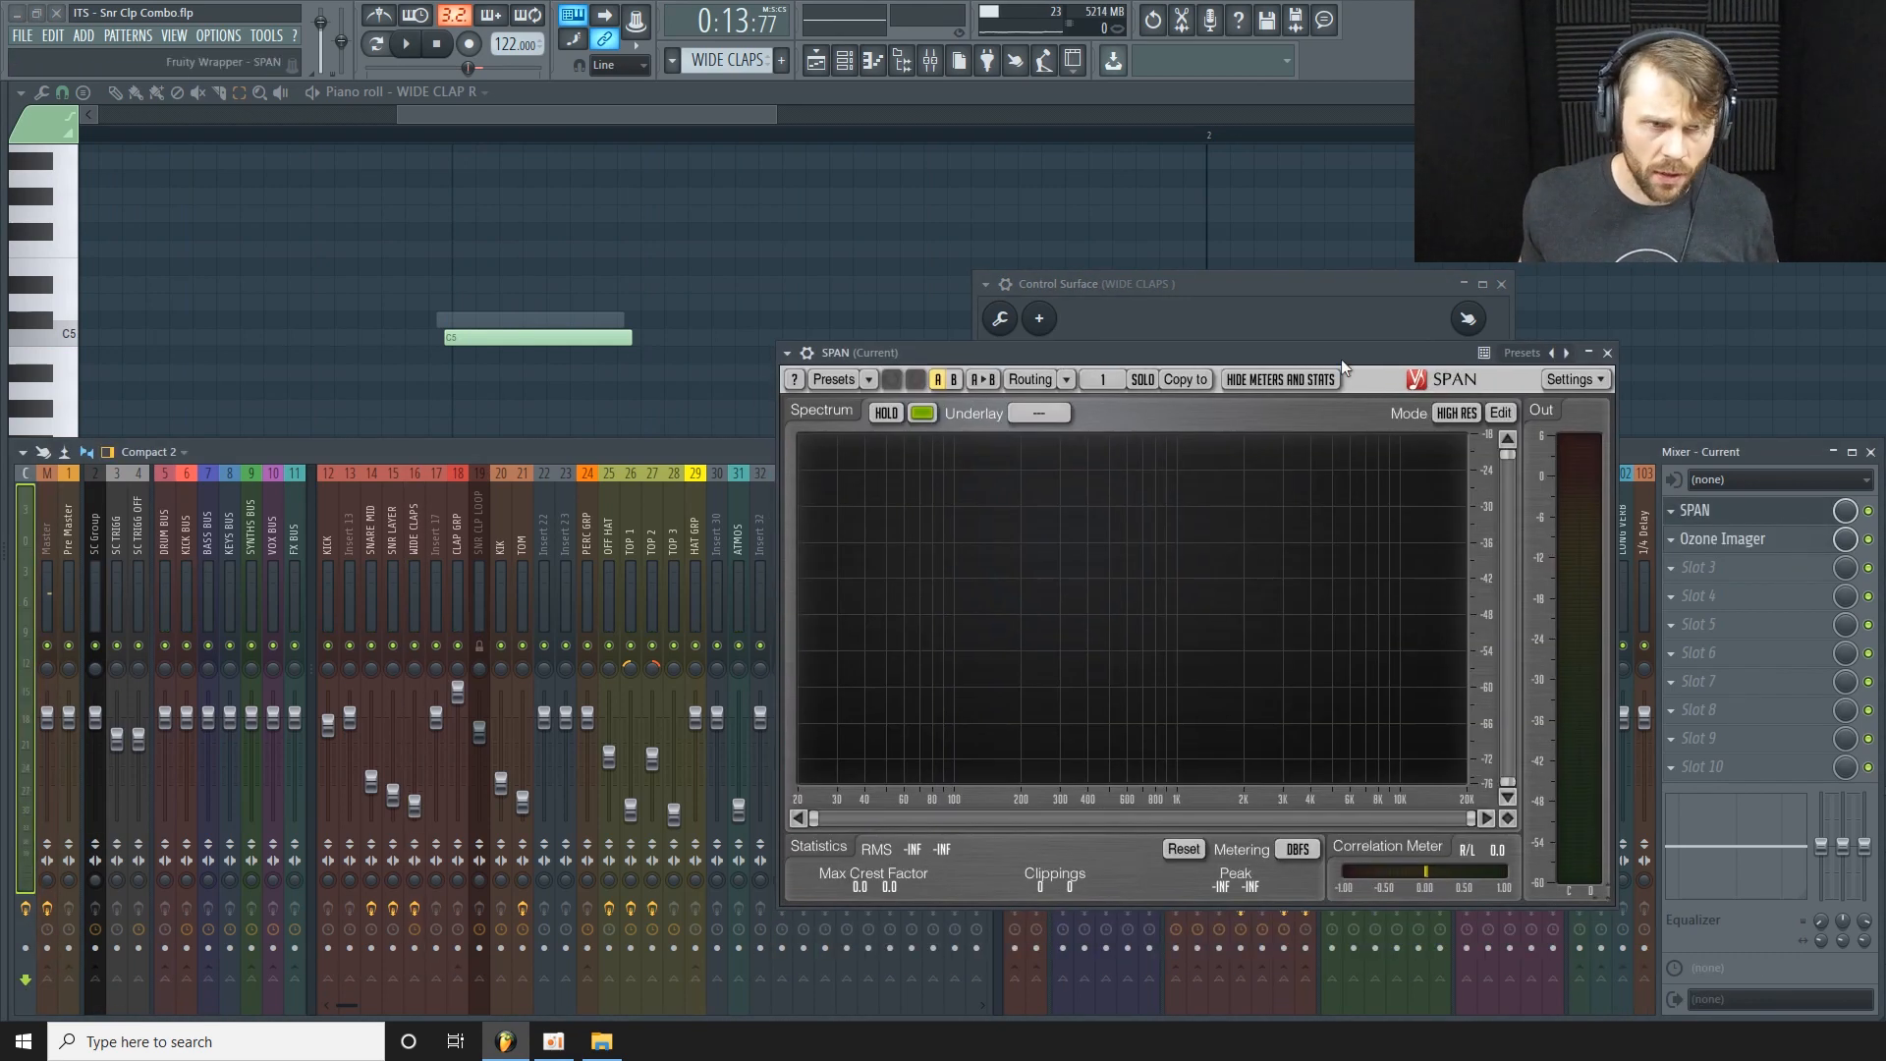
click(436, 546)
click(415, 546)
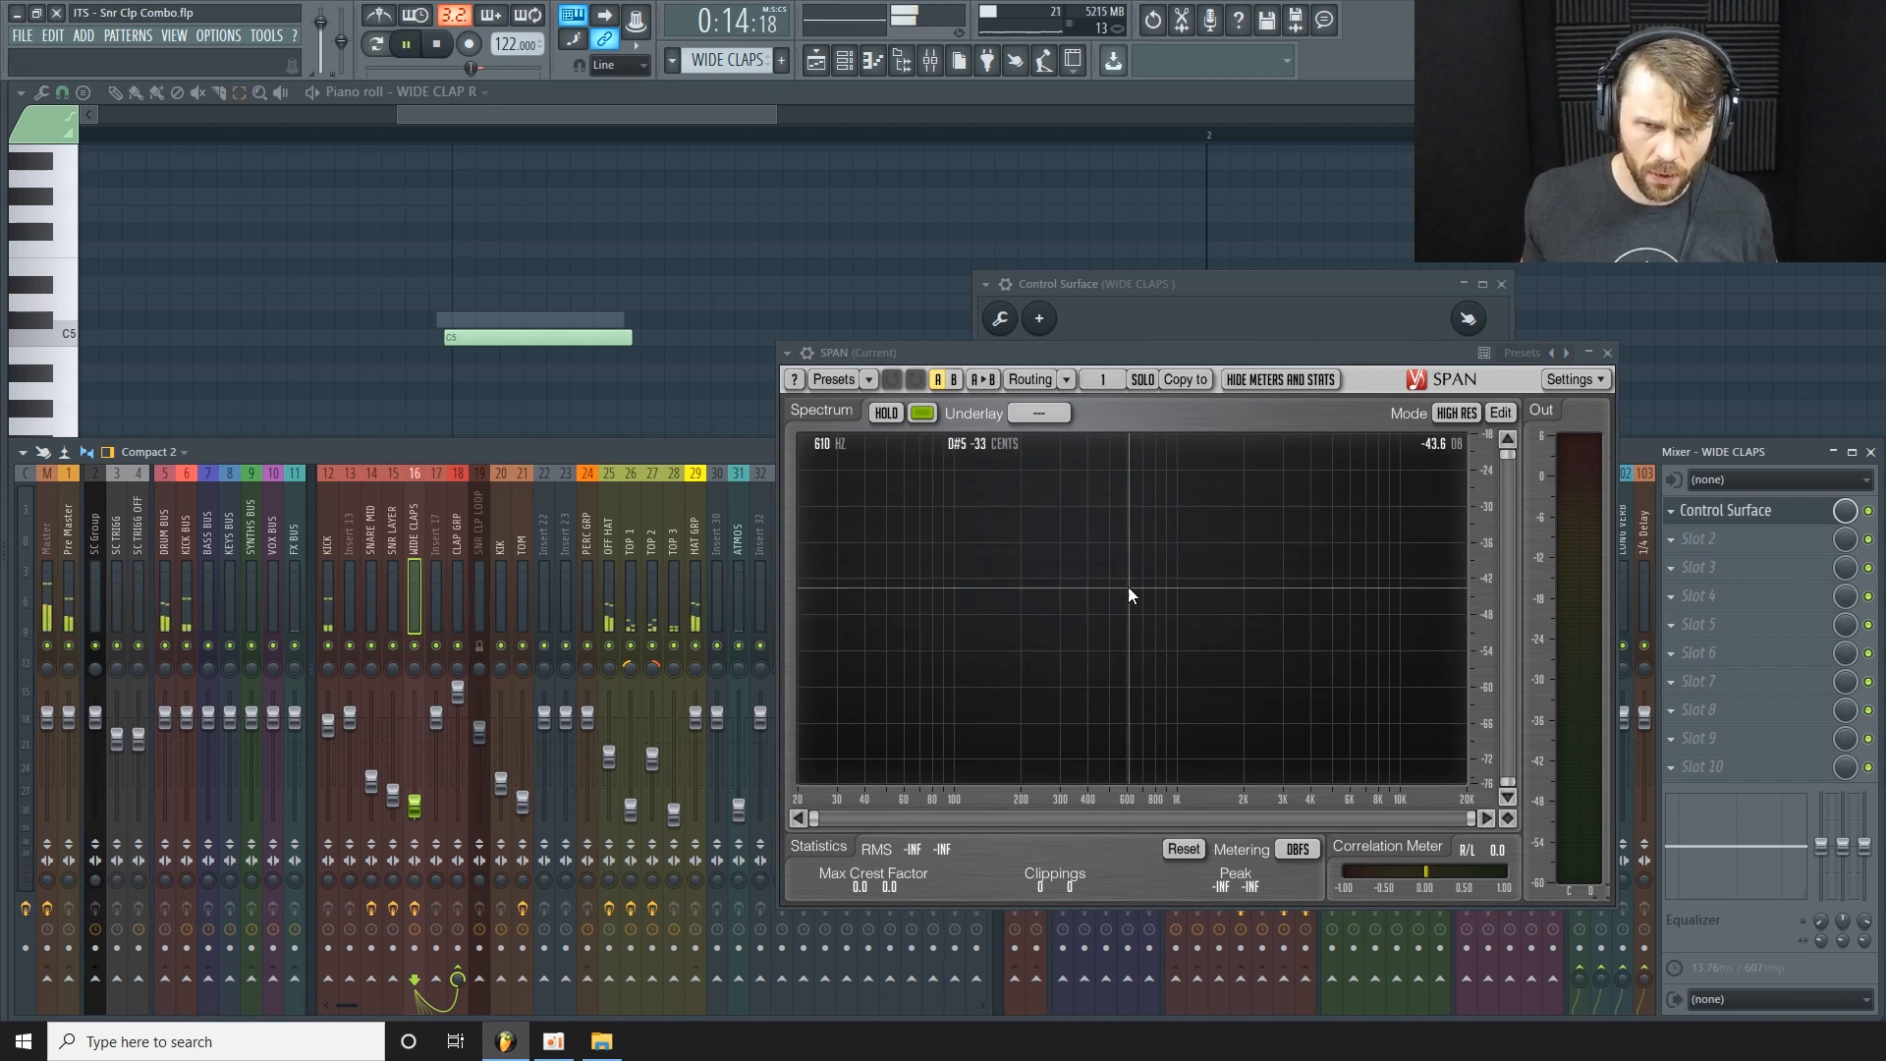
Play the loop and examine the frequency spectrum of WIDE CLAPS in SPAN with and without spectrum hold.
key(space)
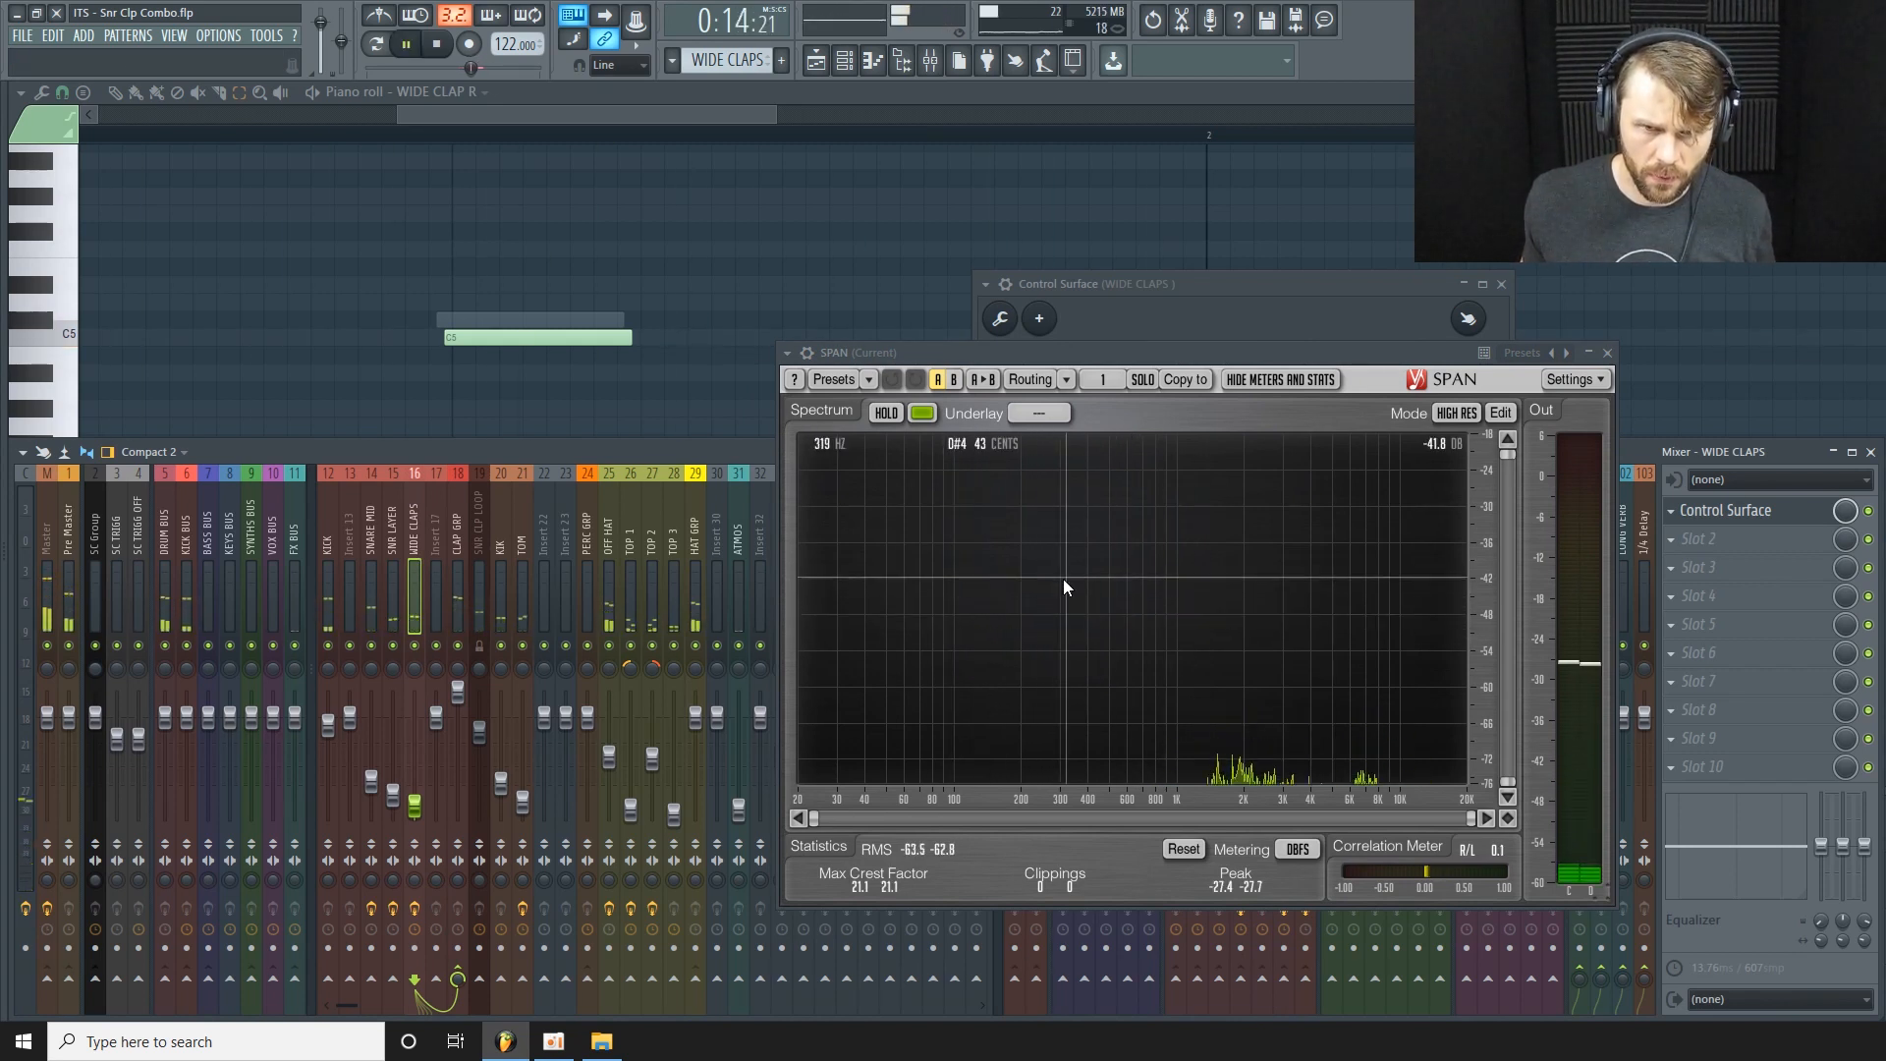
click(885, 414)
key(space)
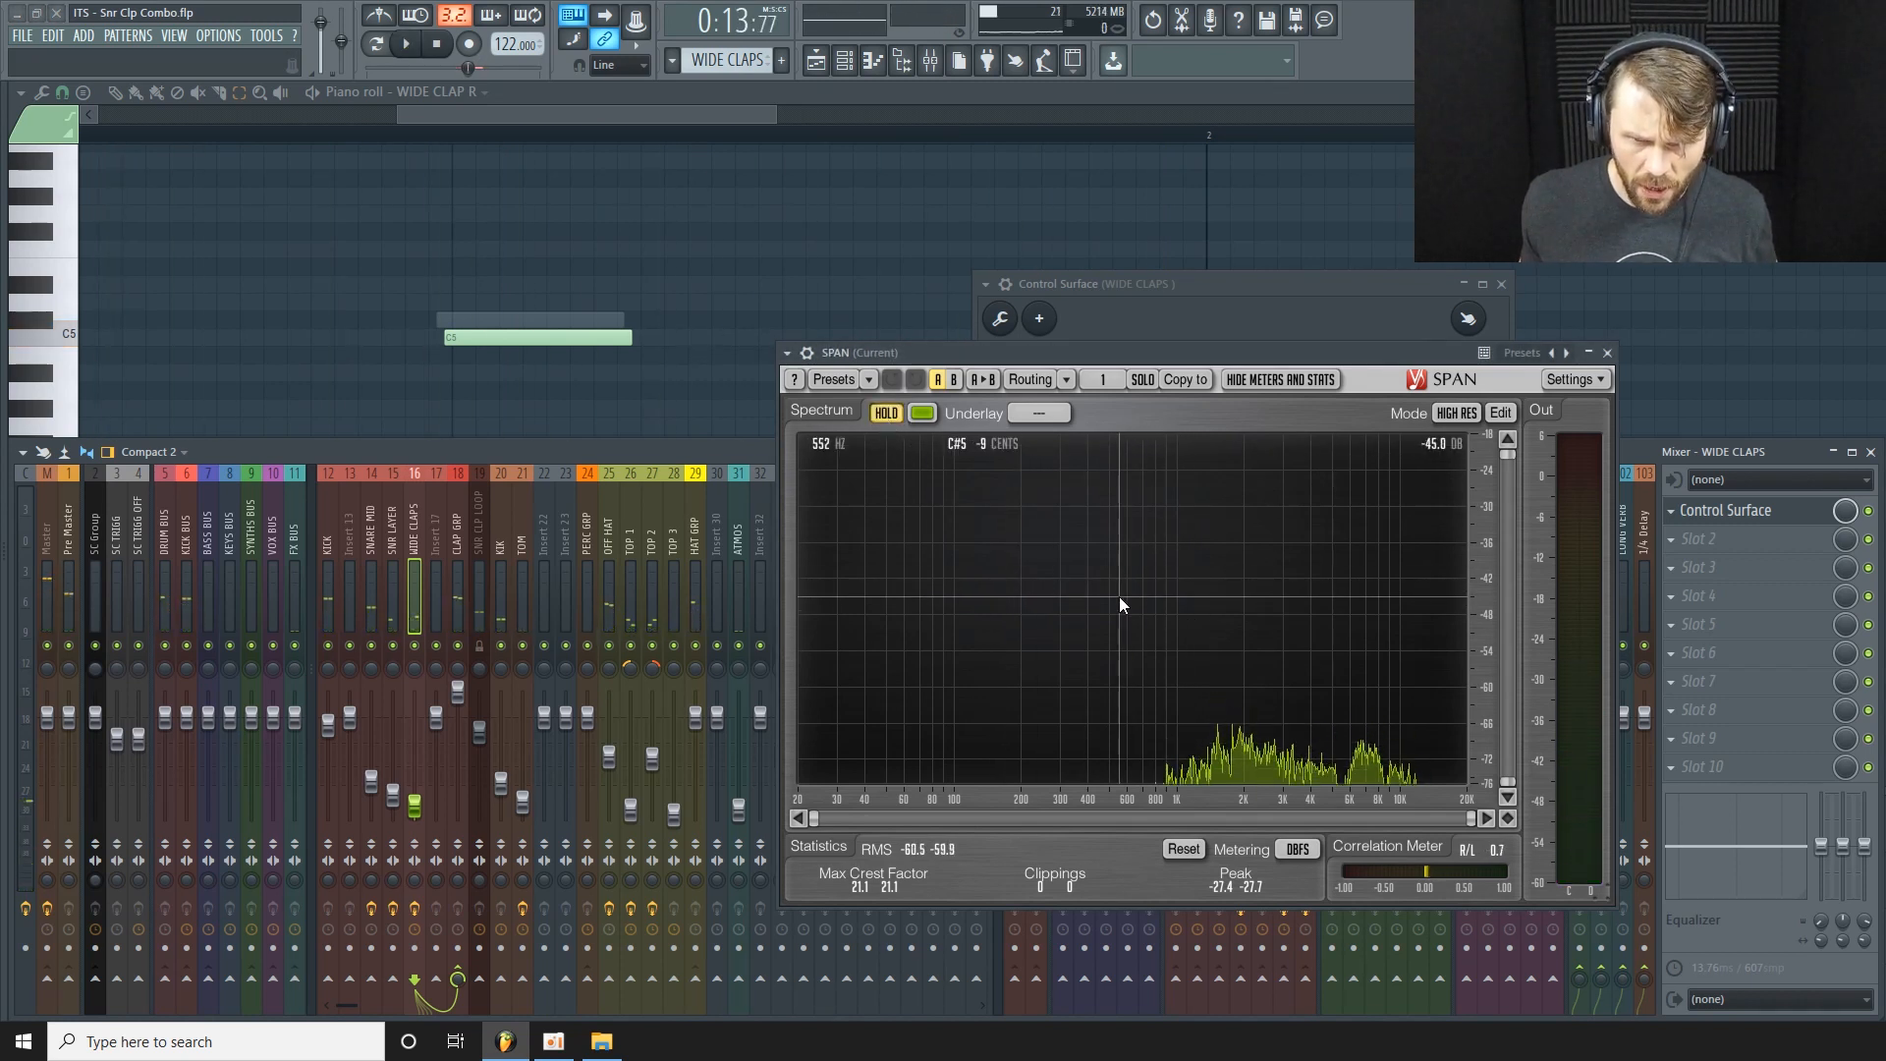
click(889, 417)
key(space)
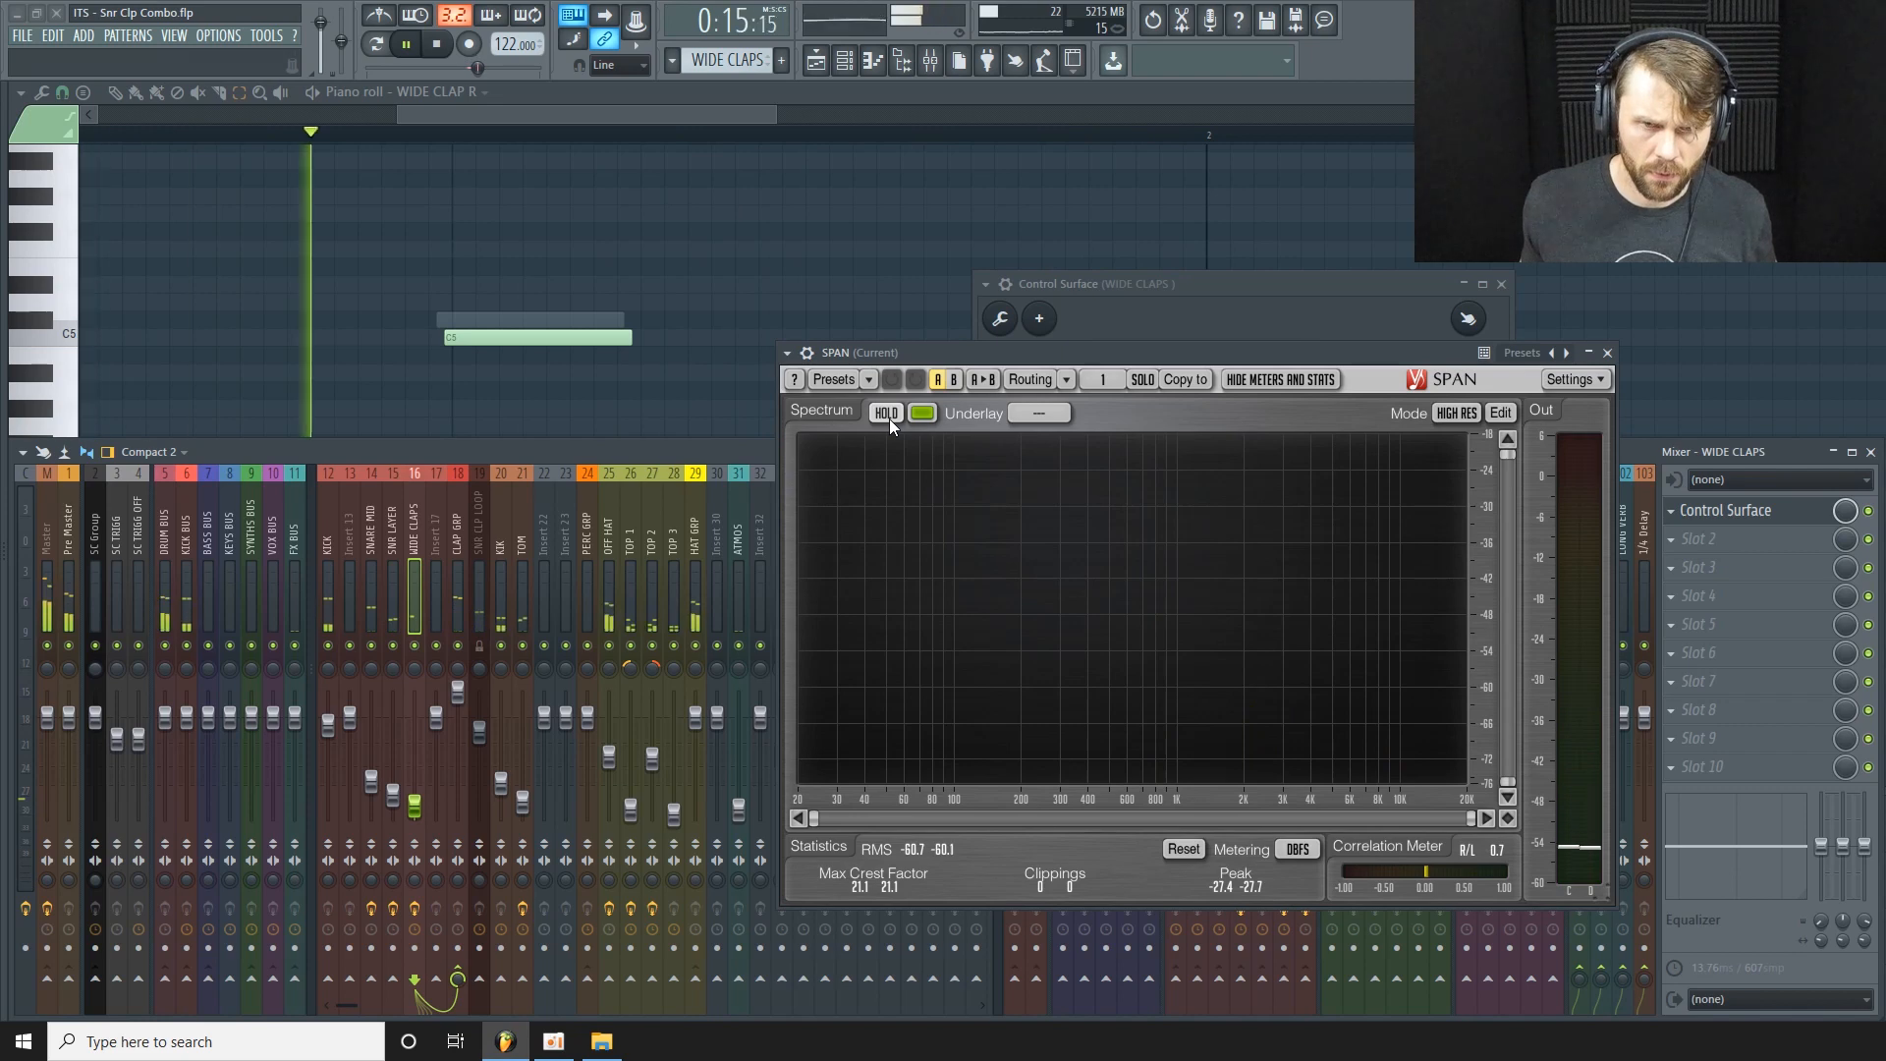
key(space)
Load the UAD Harrison 32C EQ into effect slot 2 of the WIDE CLAPS track.
click(1675, 539)
mouse_move(1701, 568)
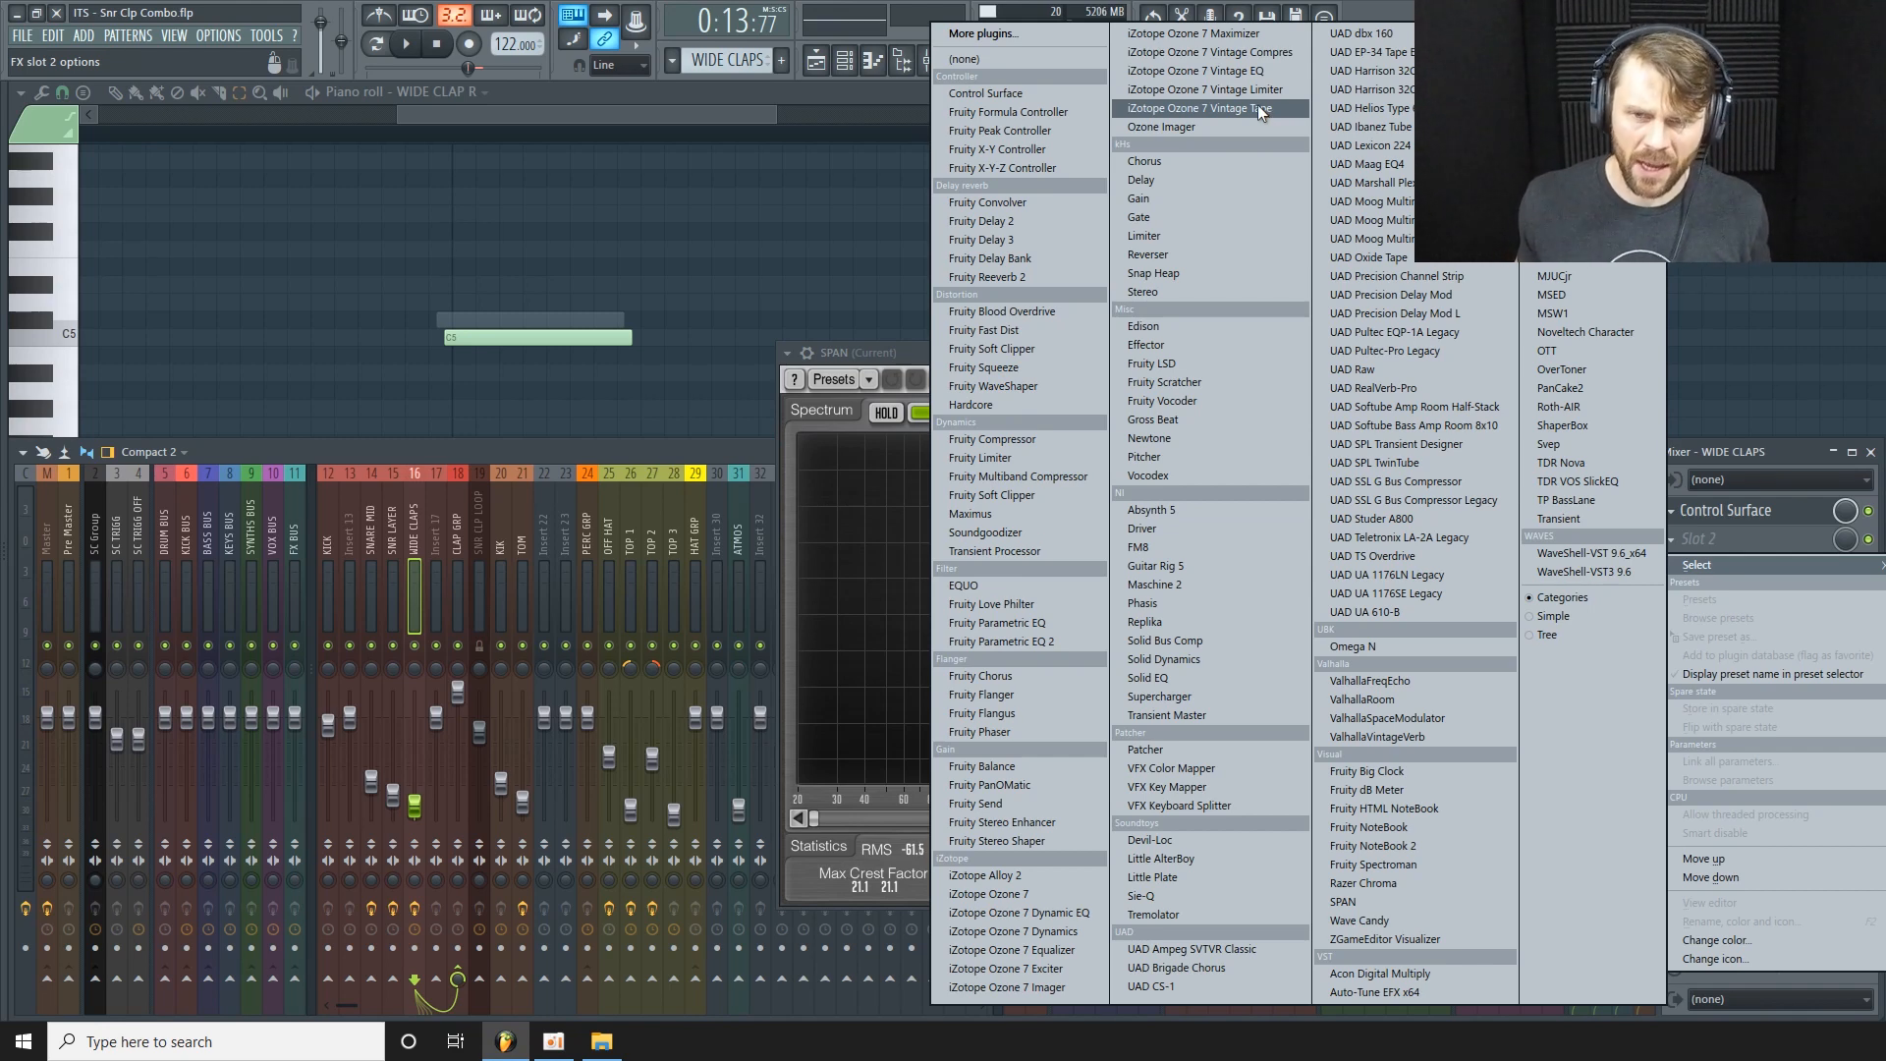
click(1366, 71)
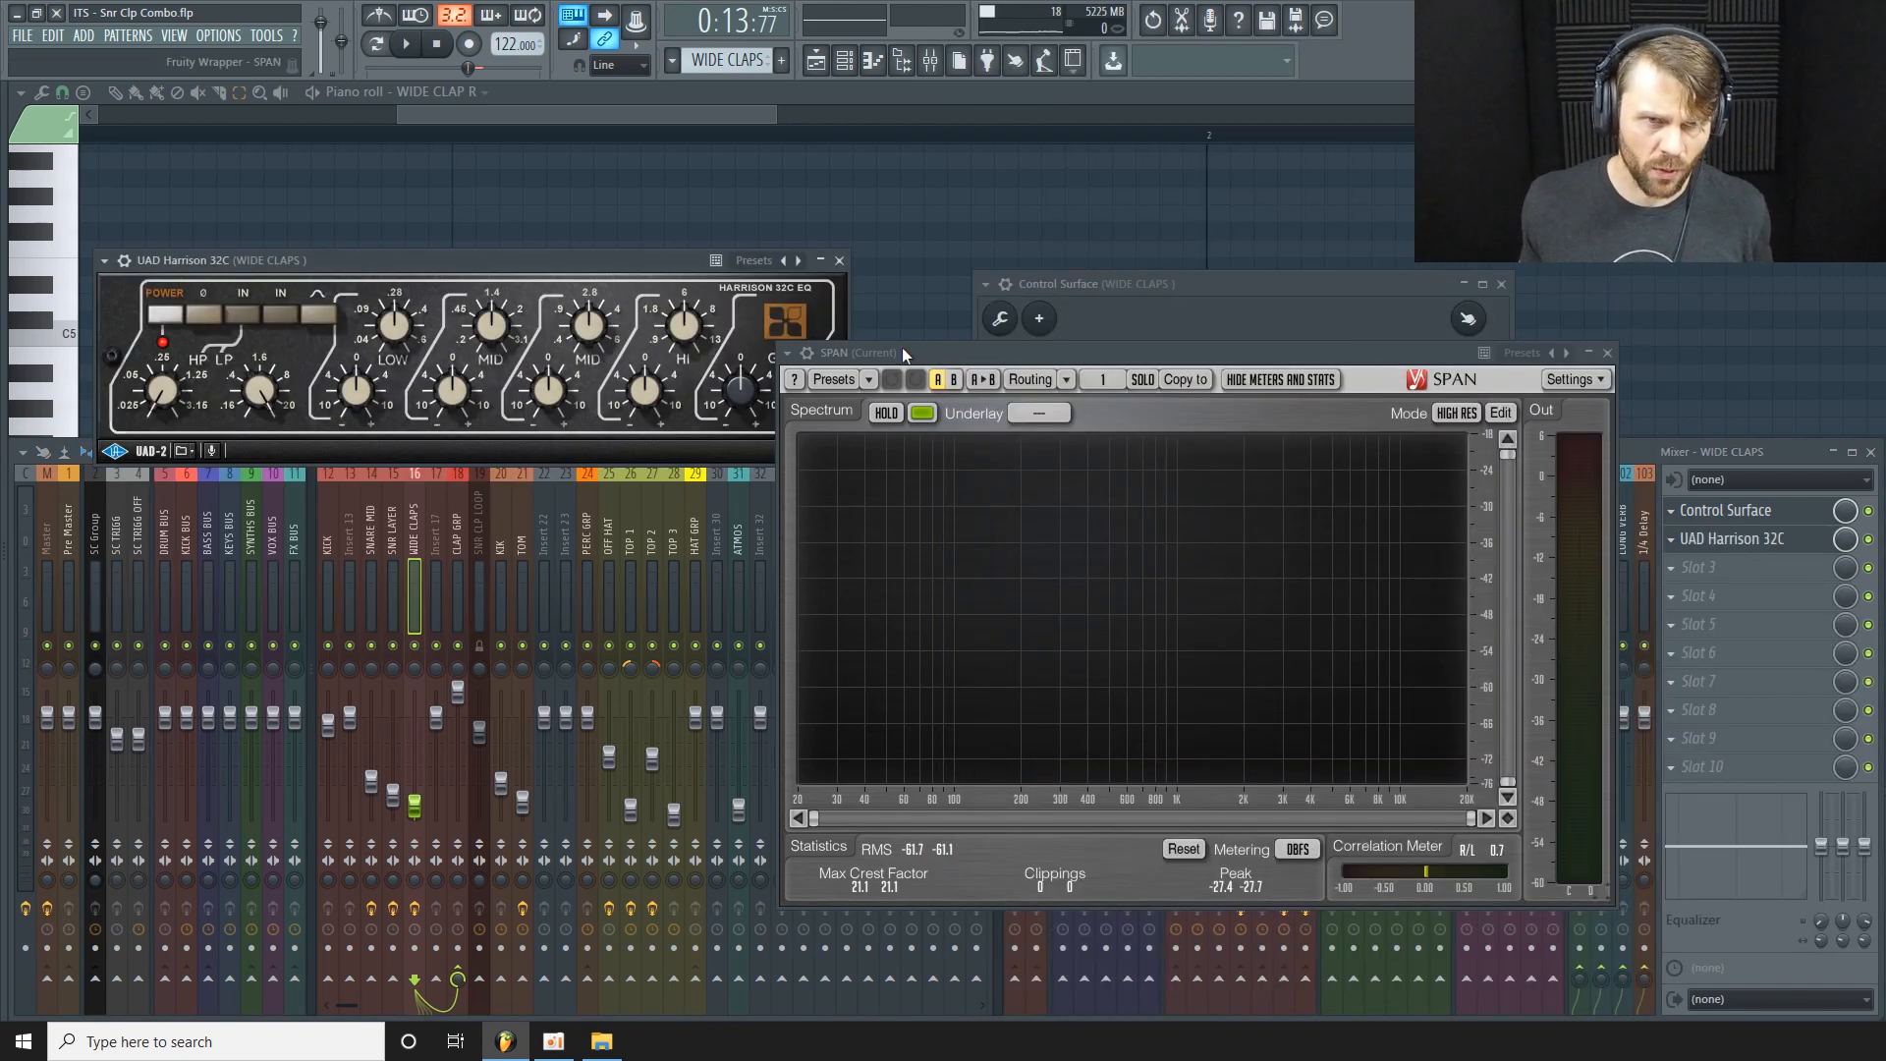
Arrange the EQ and SPAN windows side by side and set the EQ's high-pass frequency to 595 Hz.
drag(986, 353, 998, 357)
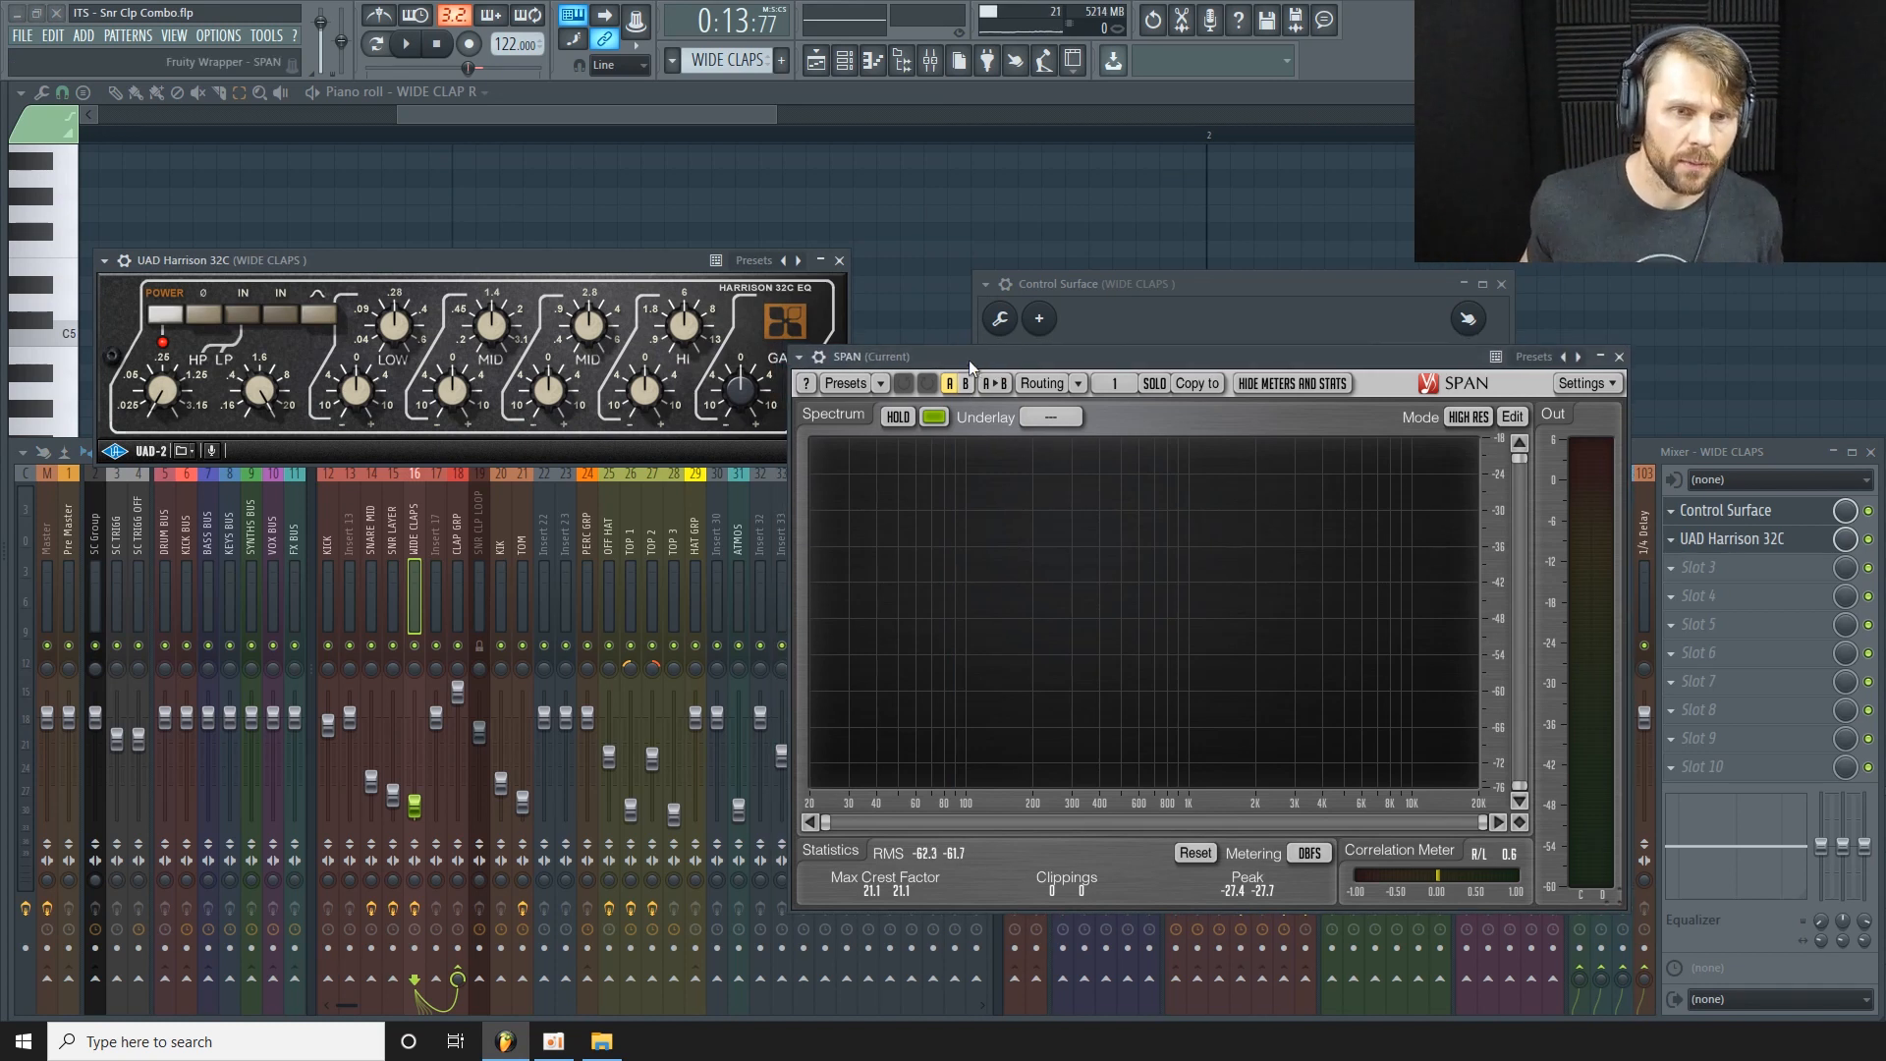
drag(969, 362, 1024, 364)
drag(381, 249, 394, 244)
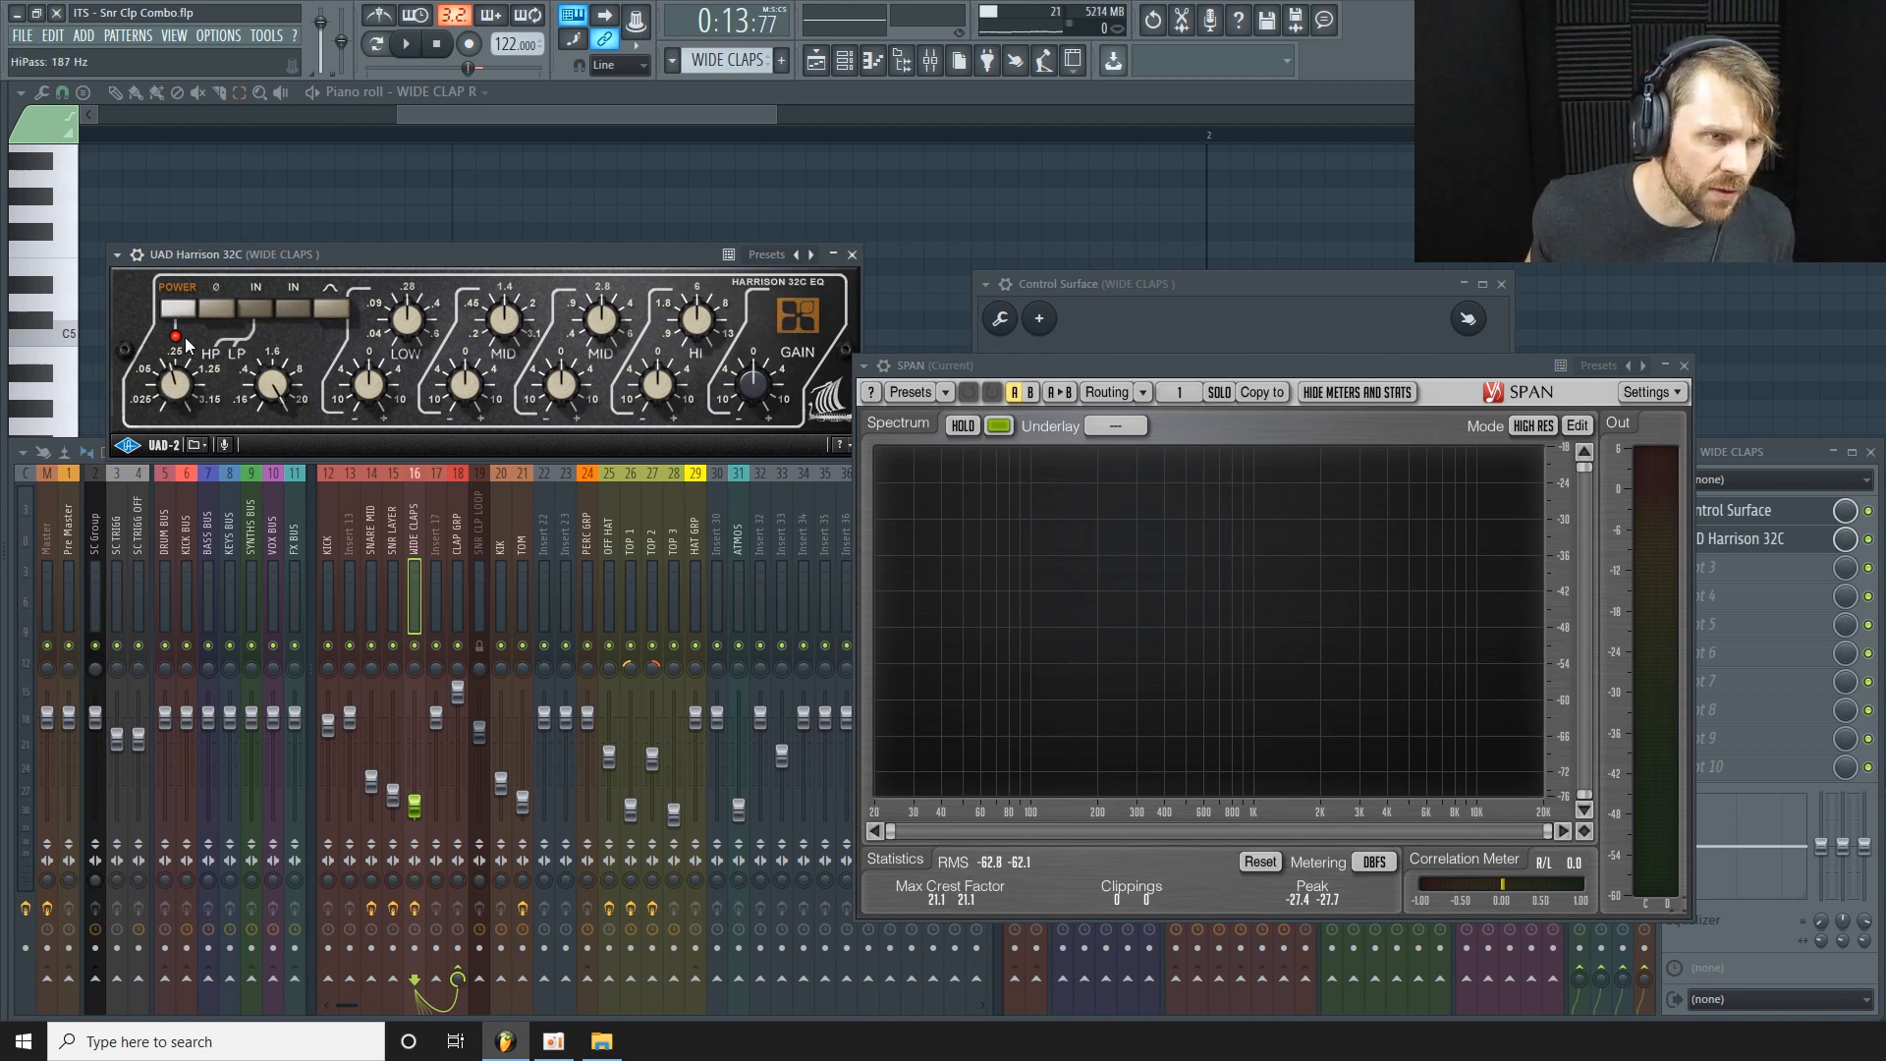
drag(192, 314, 193, 309)
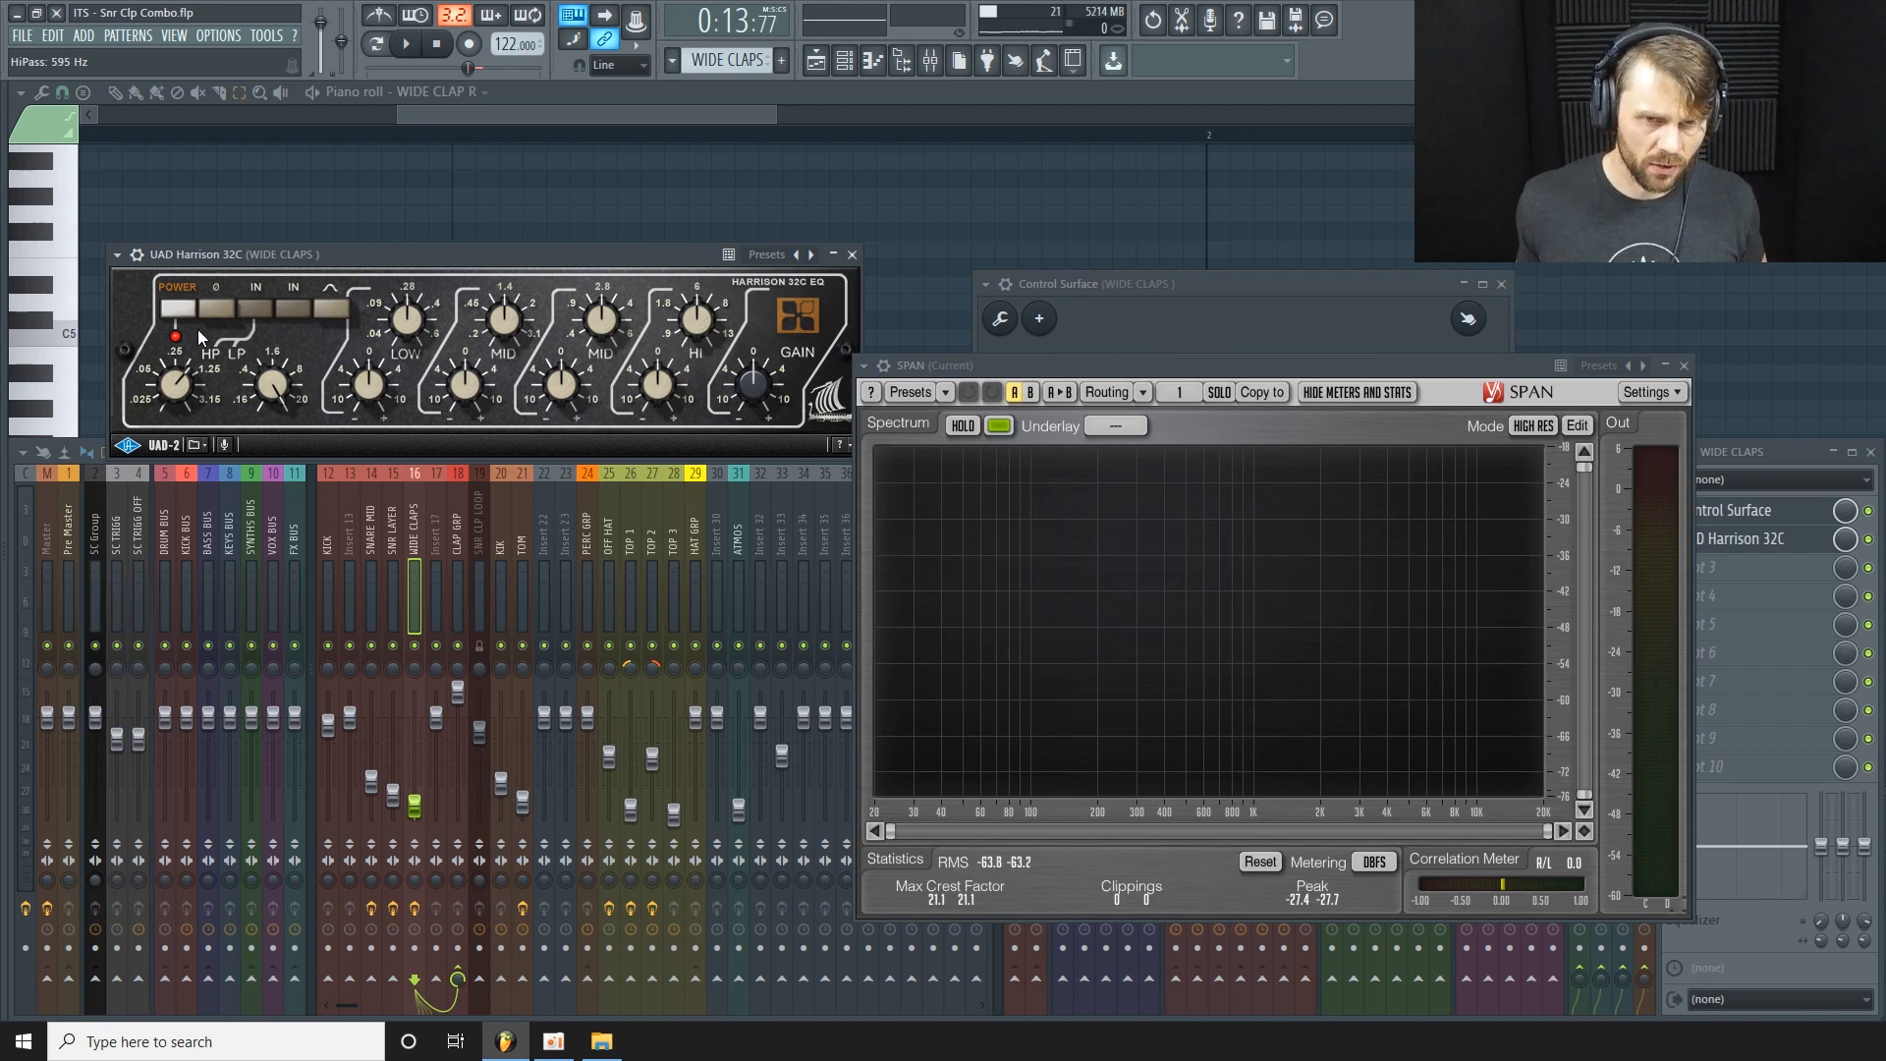
Play the loop, close the SPAN and Harrison 32C windows, and slightly lower the WIDE CLAPS mixer fader.
key(space)
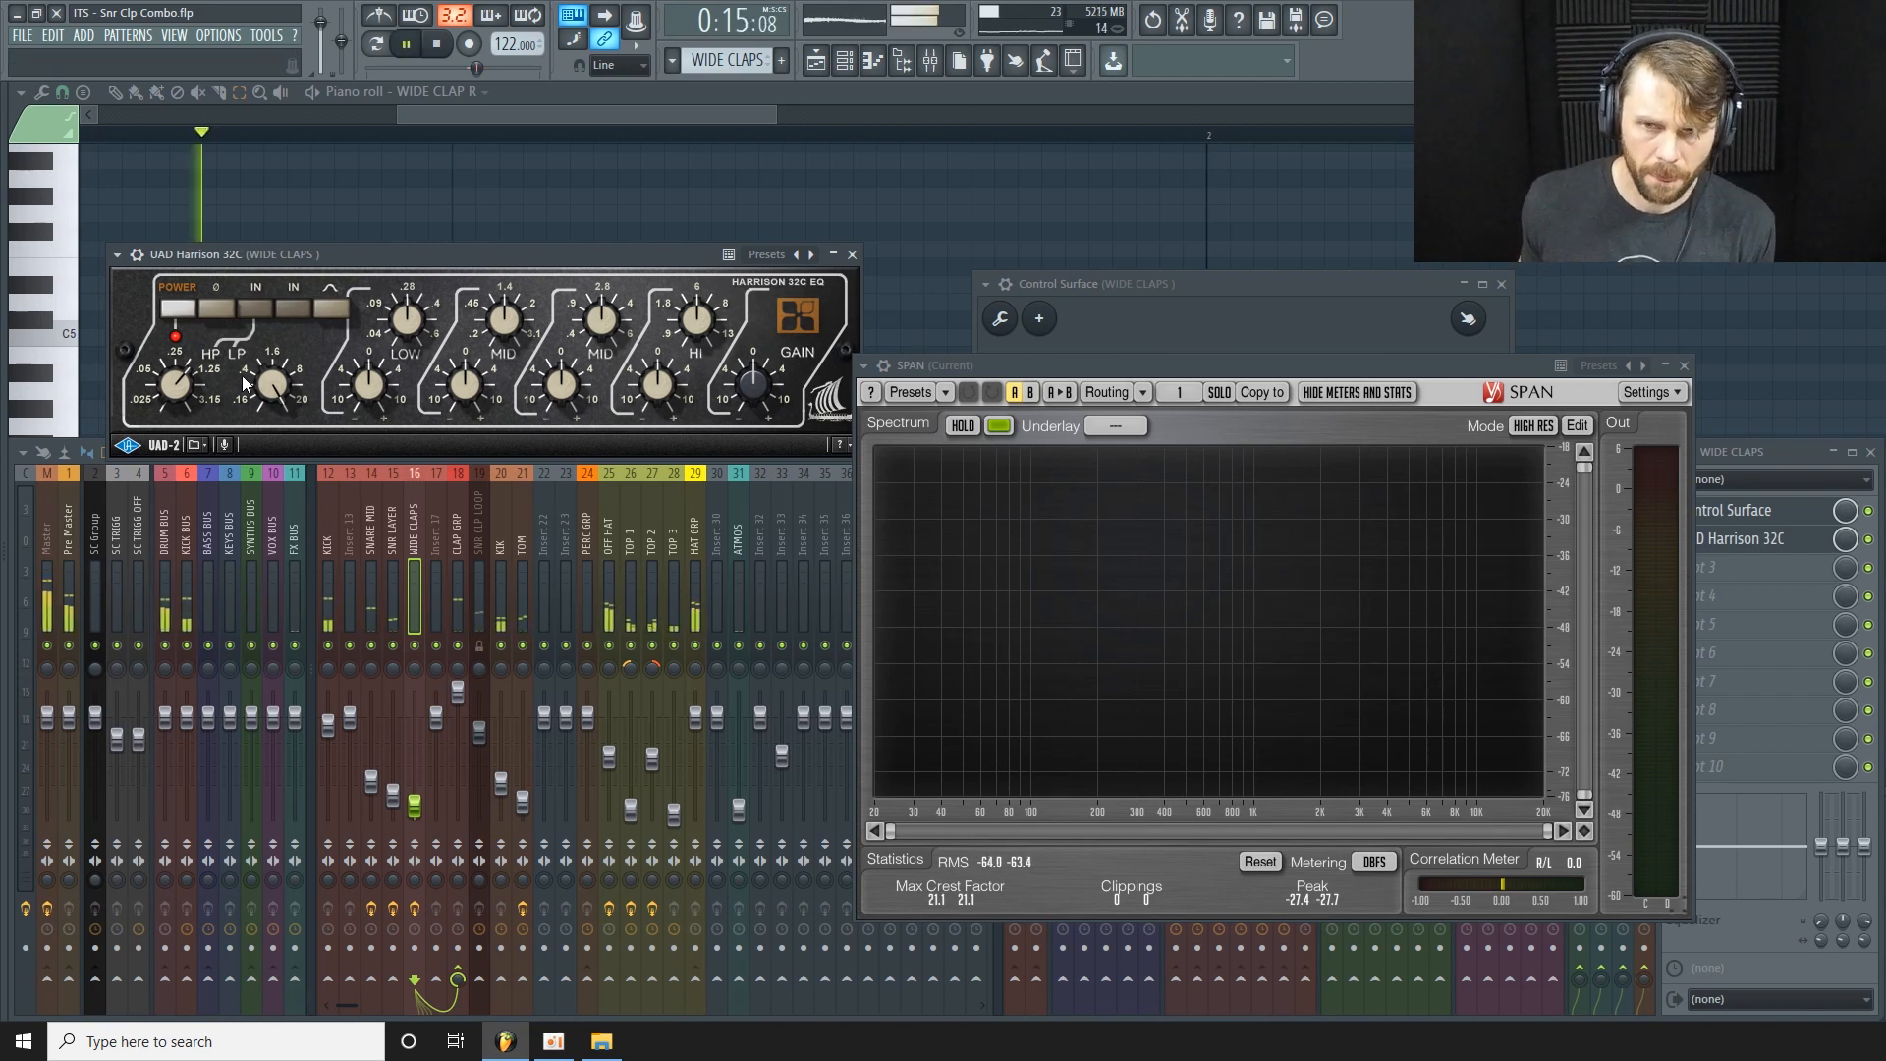
click(1686, 366)
click(852, 255)
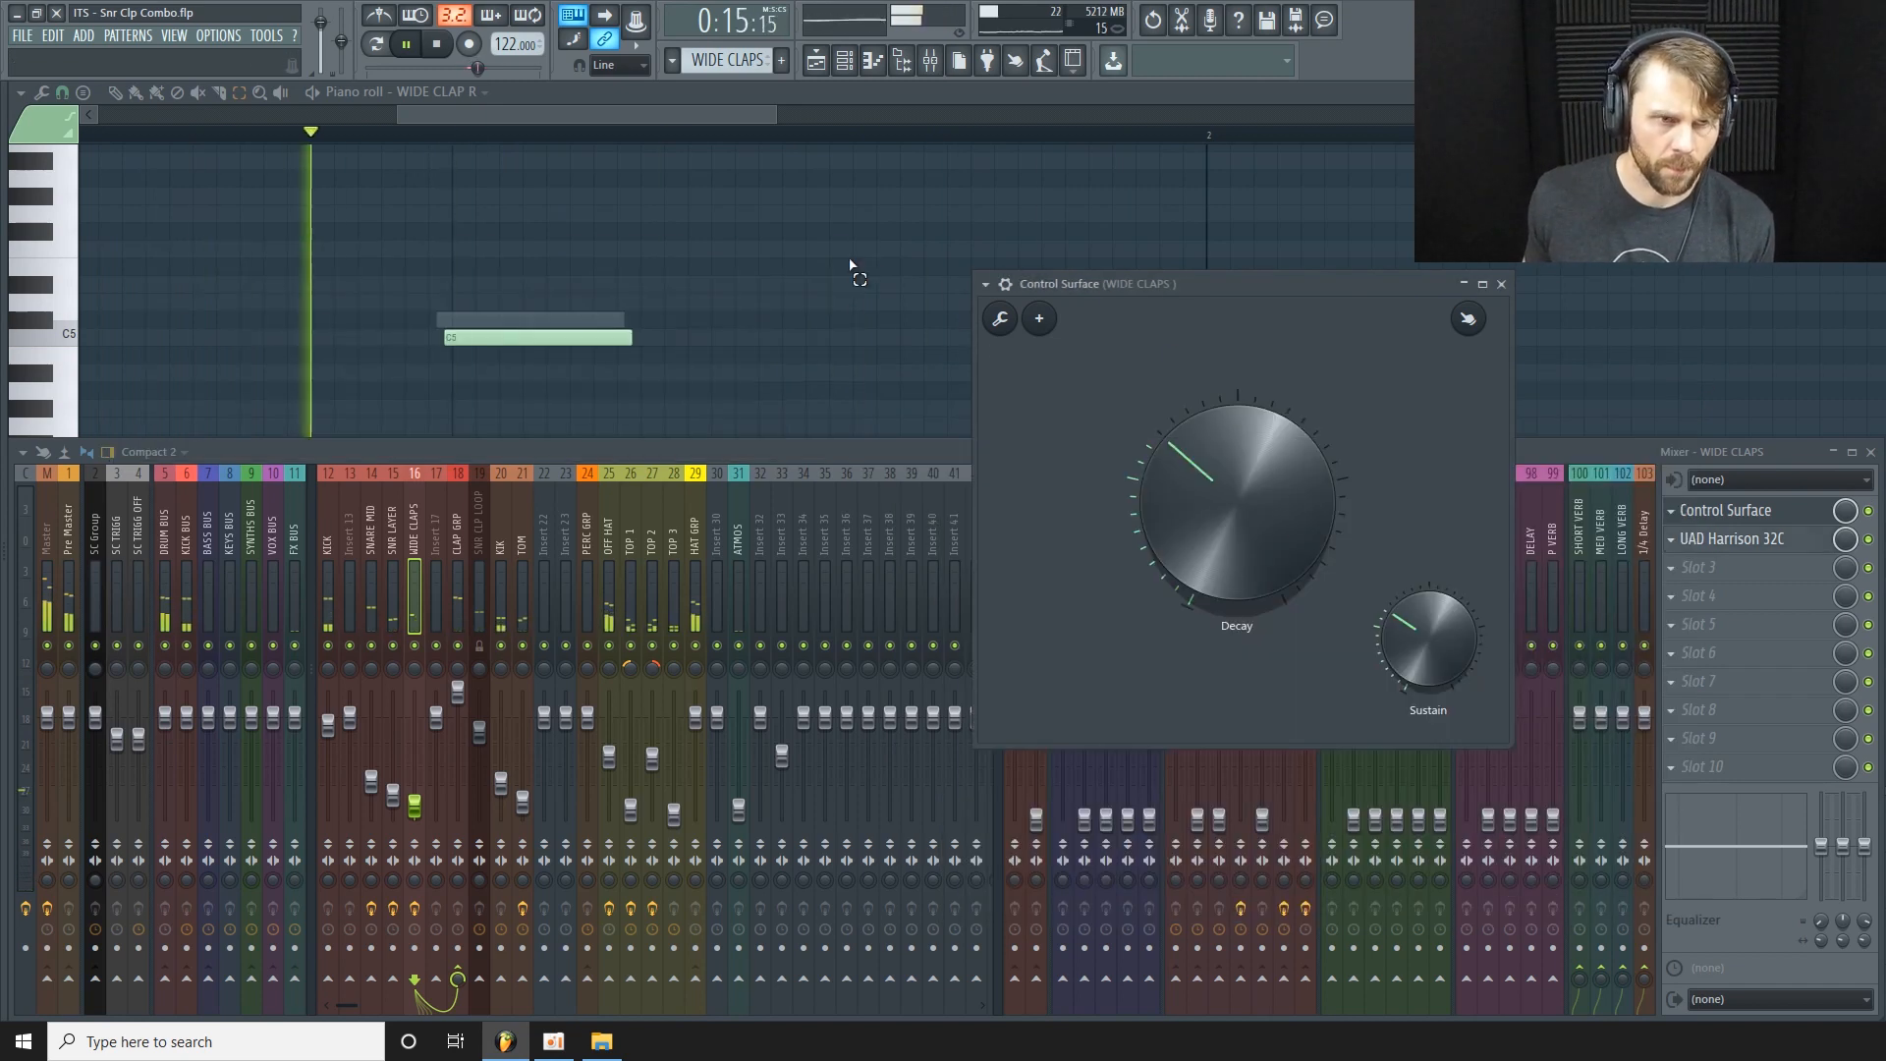
click(423, 804)
drag(415, 805, 415, 806)
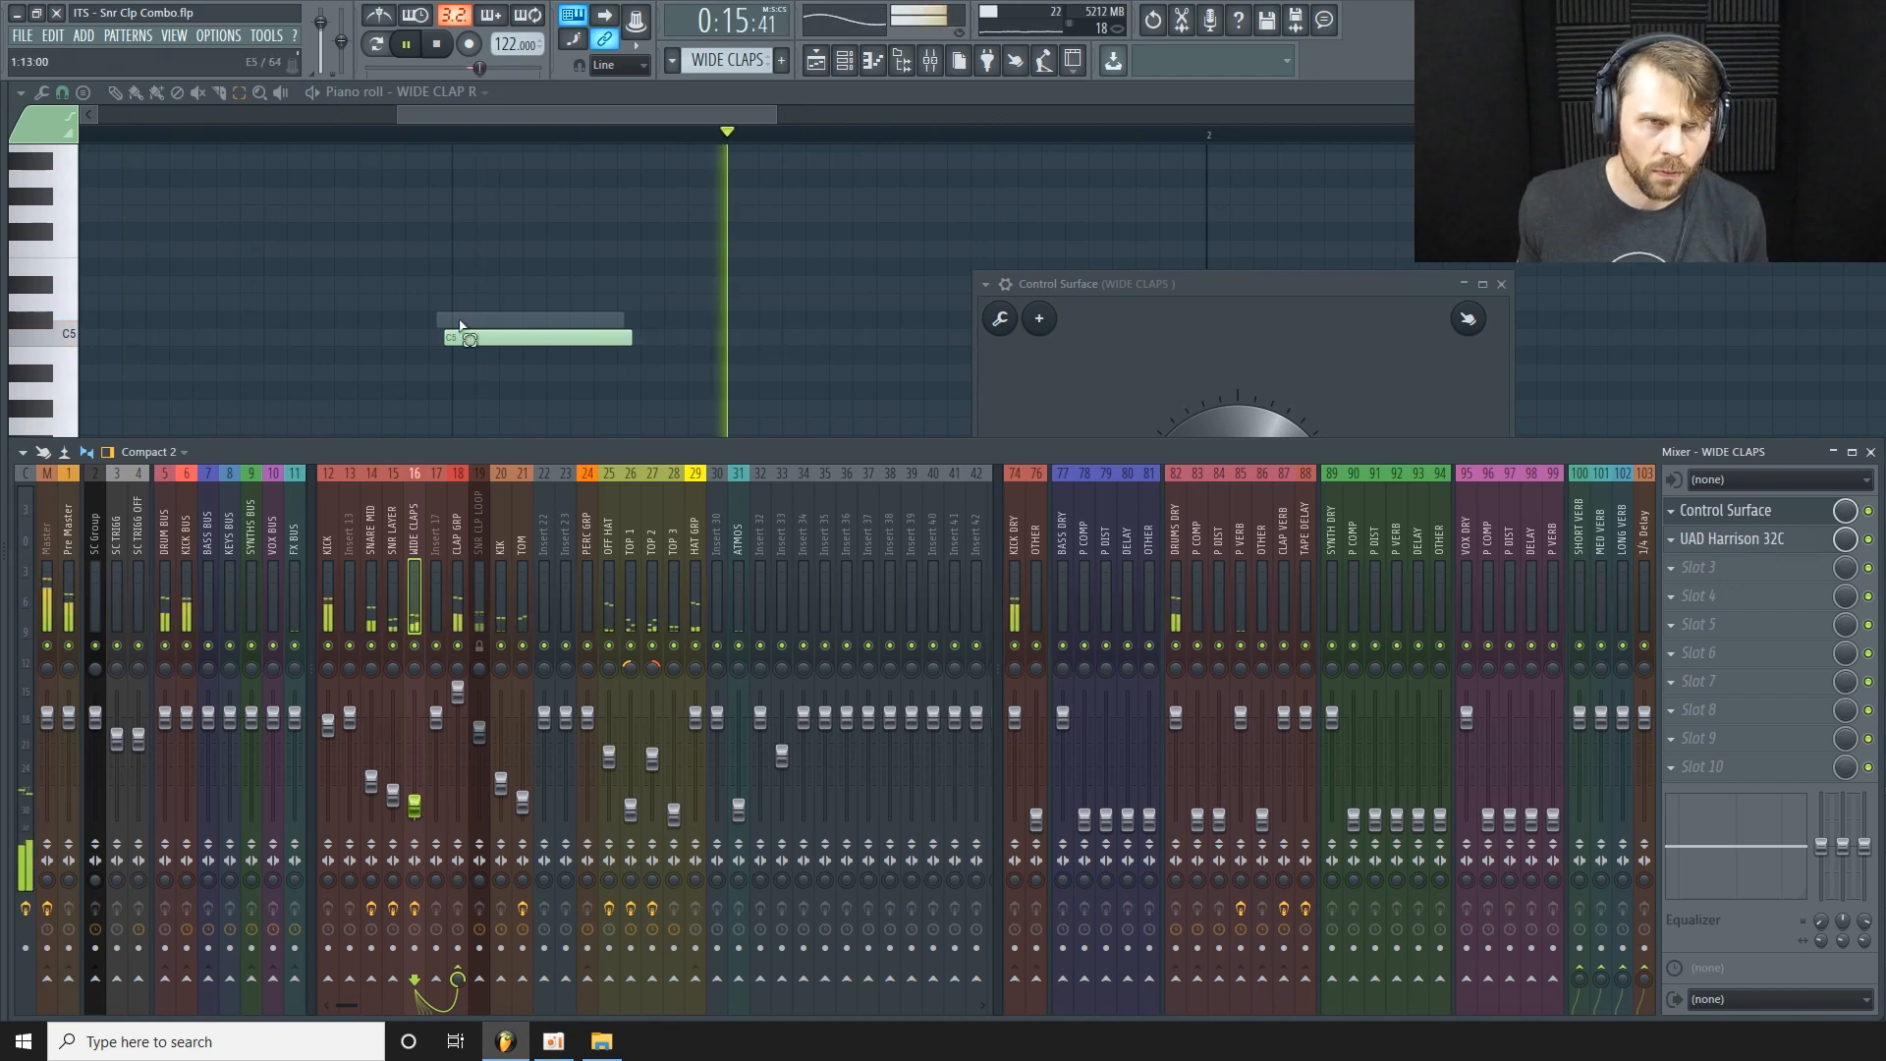
Stop playback and bring up the Playlist arrangement in place of the piano roll and mixer.
key(space)
click(844, 61)
click(818, 62)
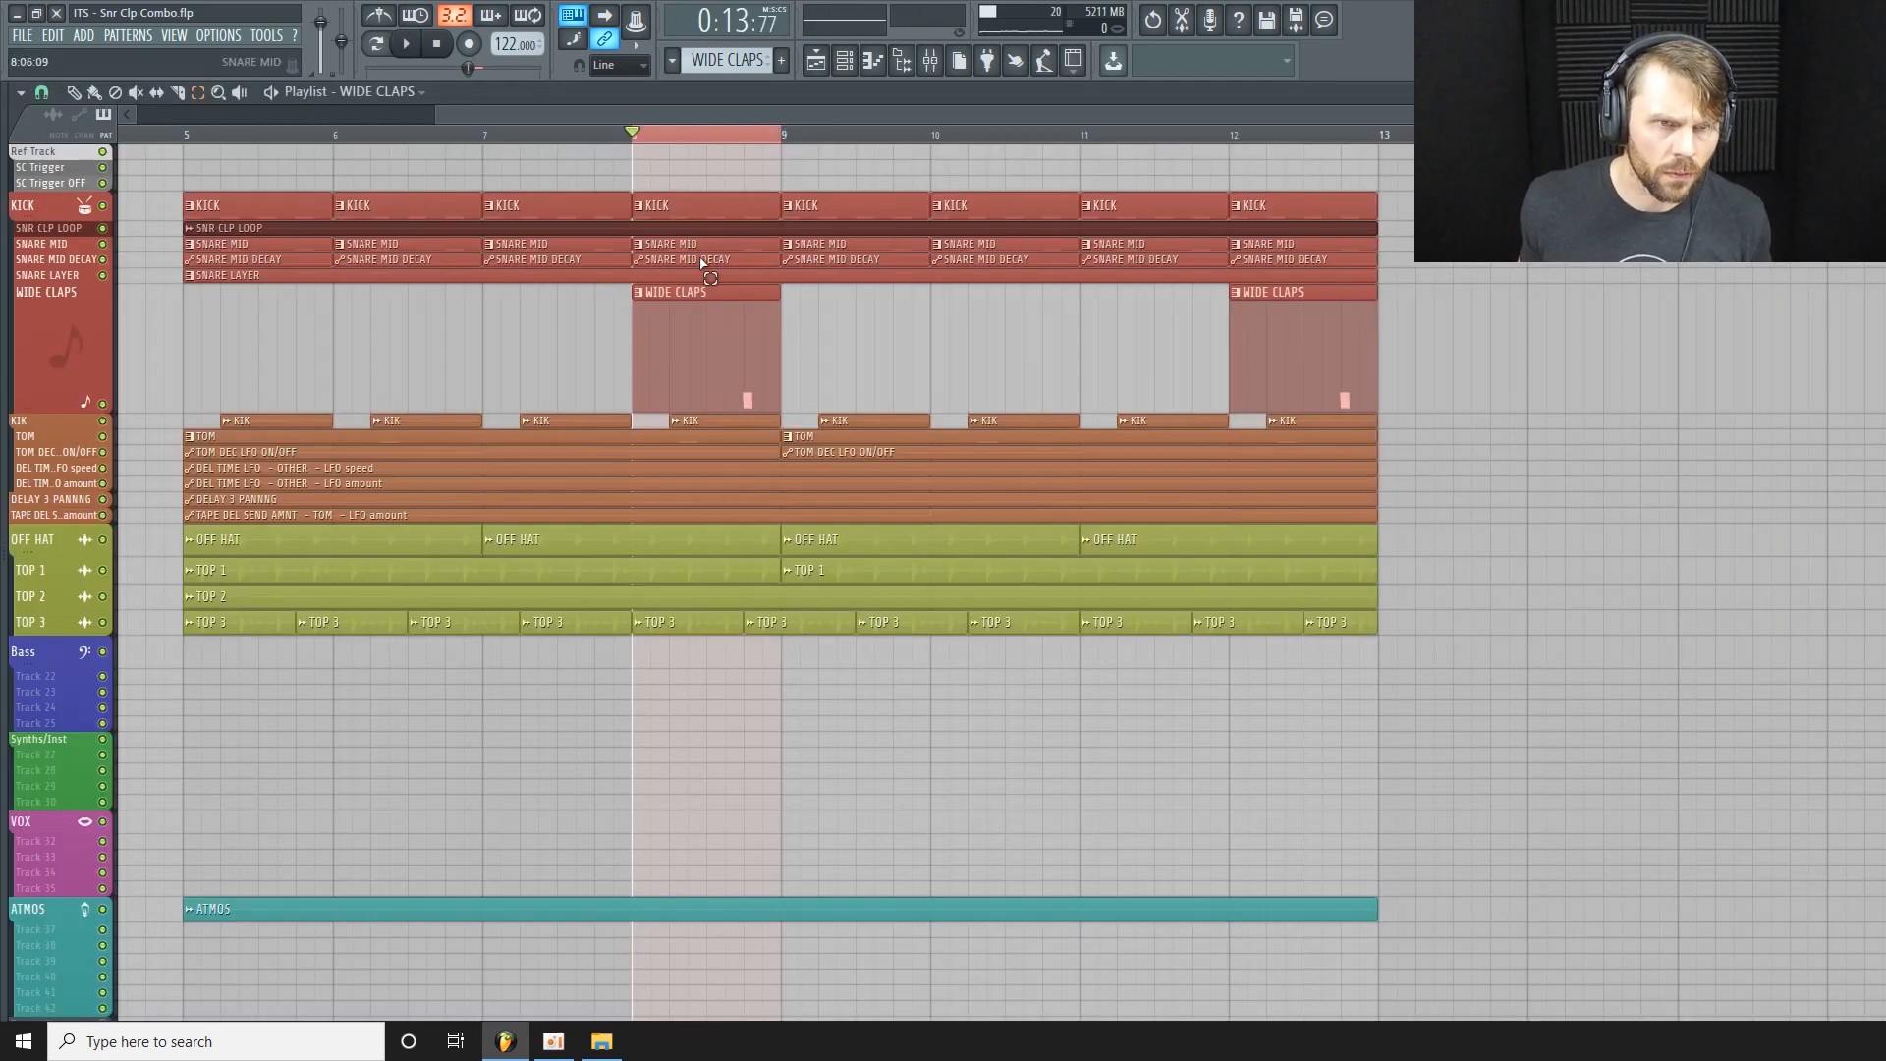
drag(52, 406, 56, 438)
click(1517, 299)
Play the loop and briefly check the Harrison 32C EQ on the WIDE CLAPS mixer track.
key(space)
key(F6)
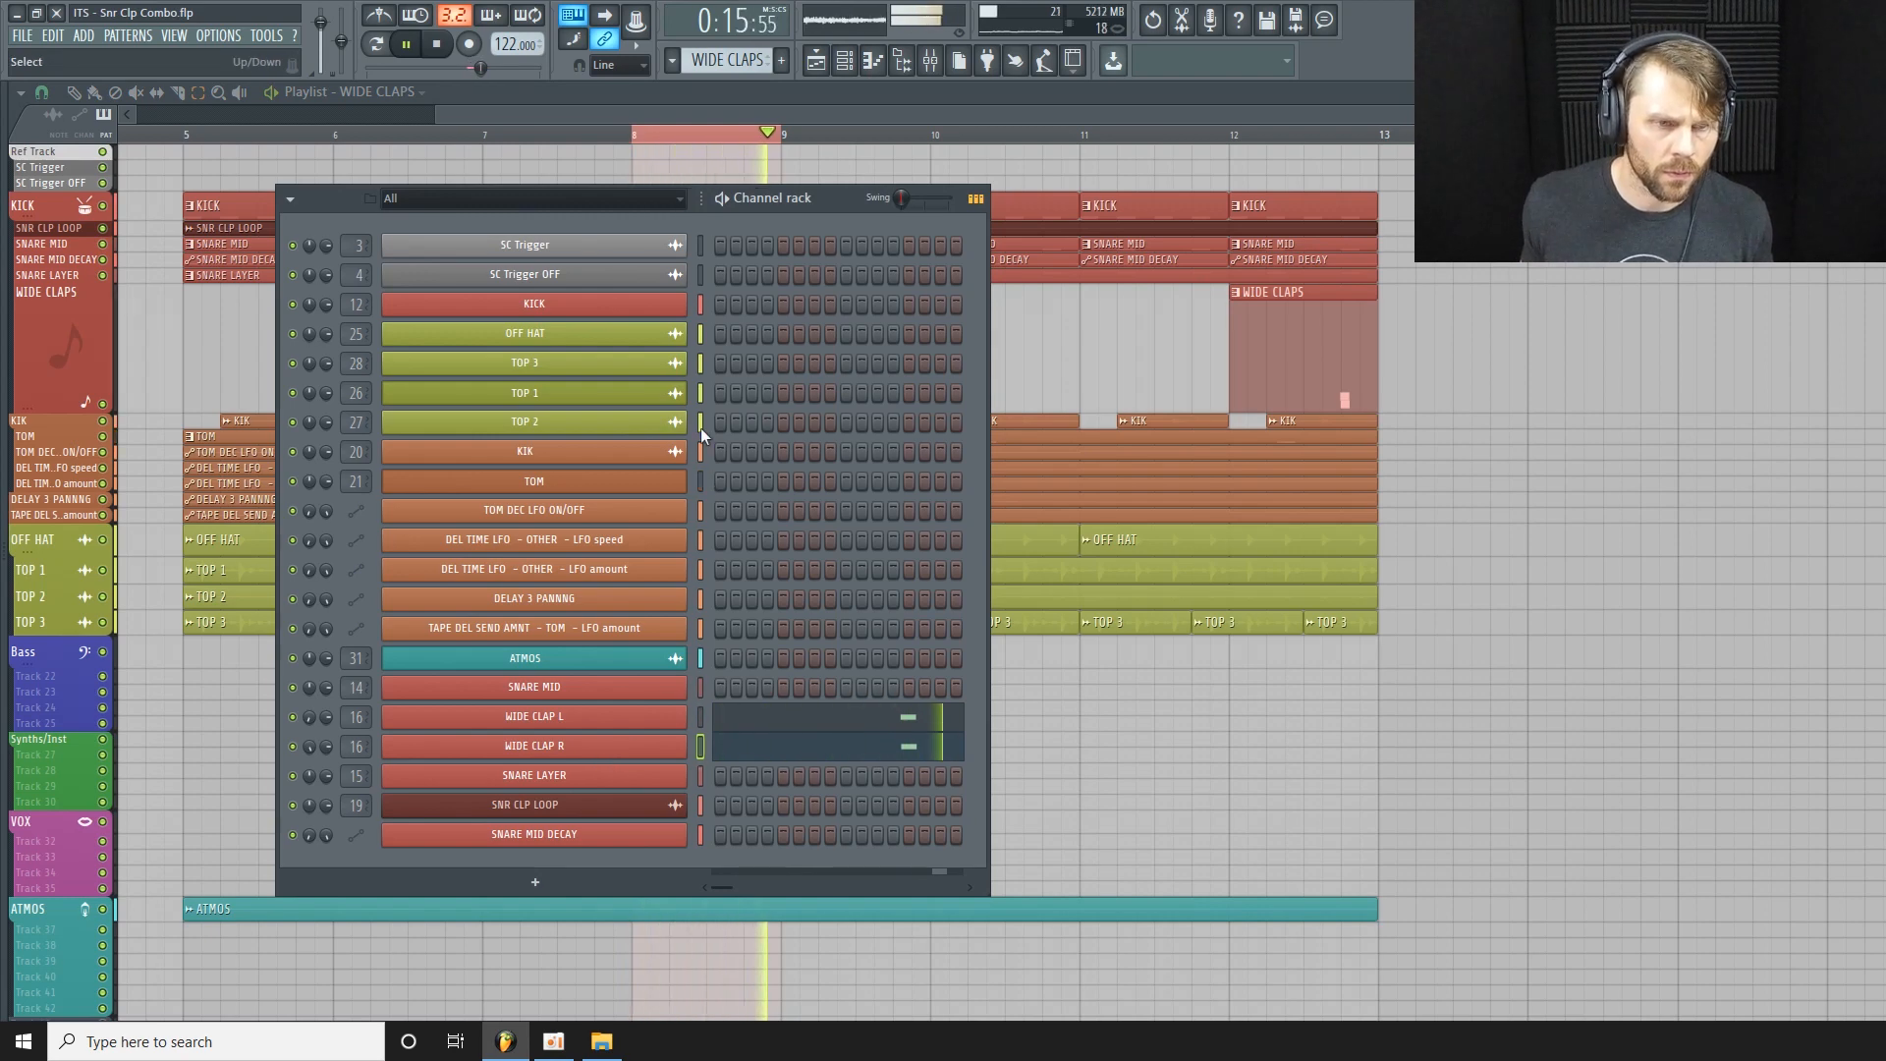
key(F9)
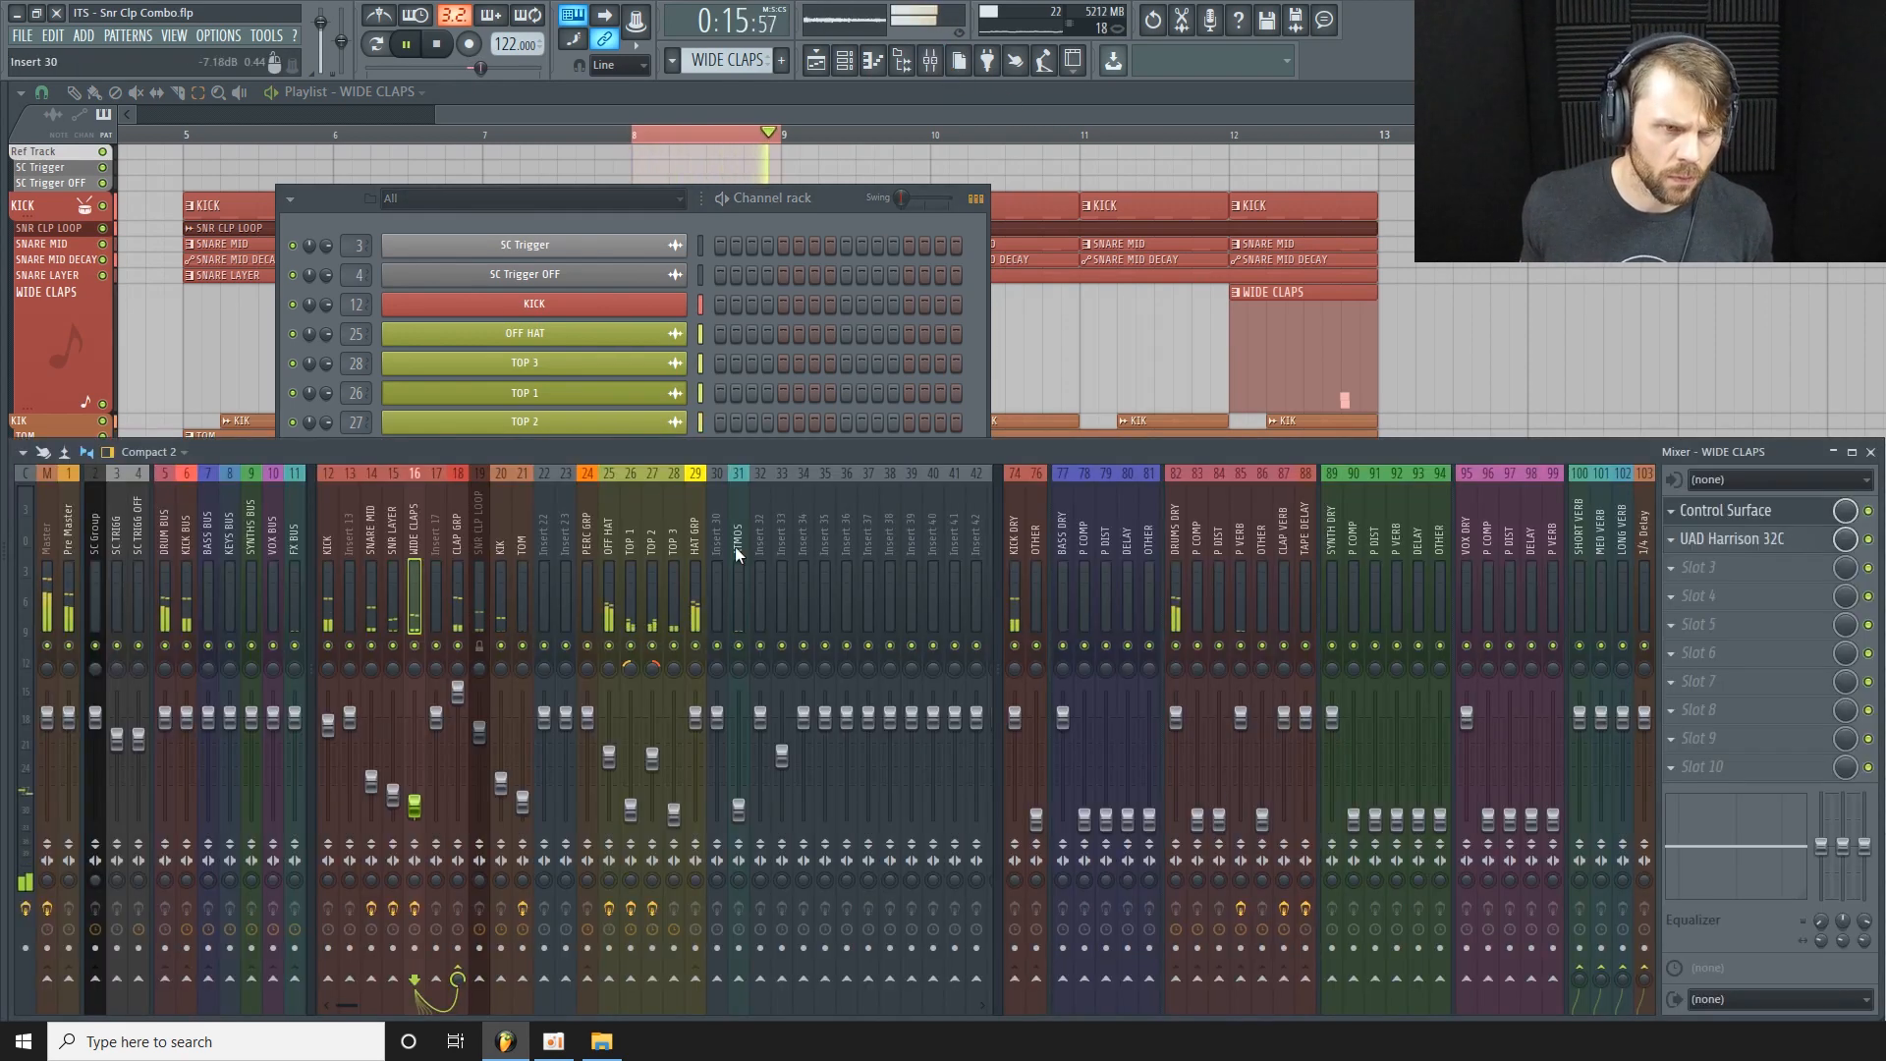
click(1803, 552)
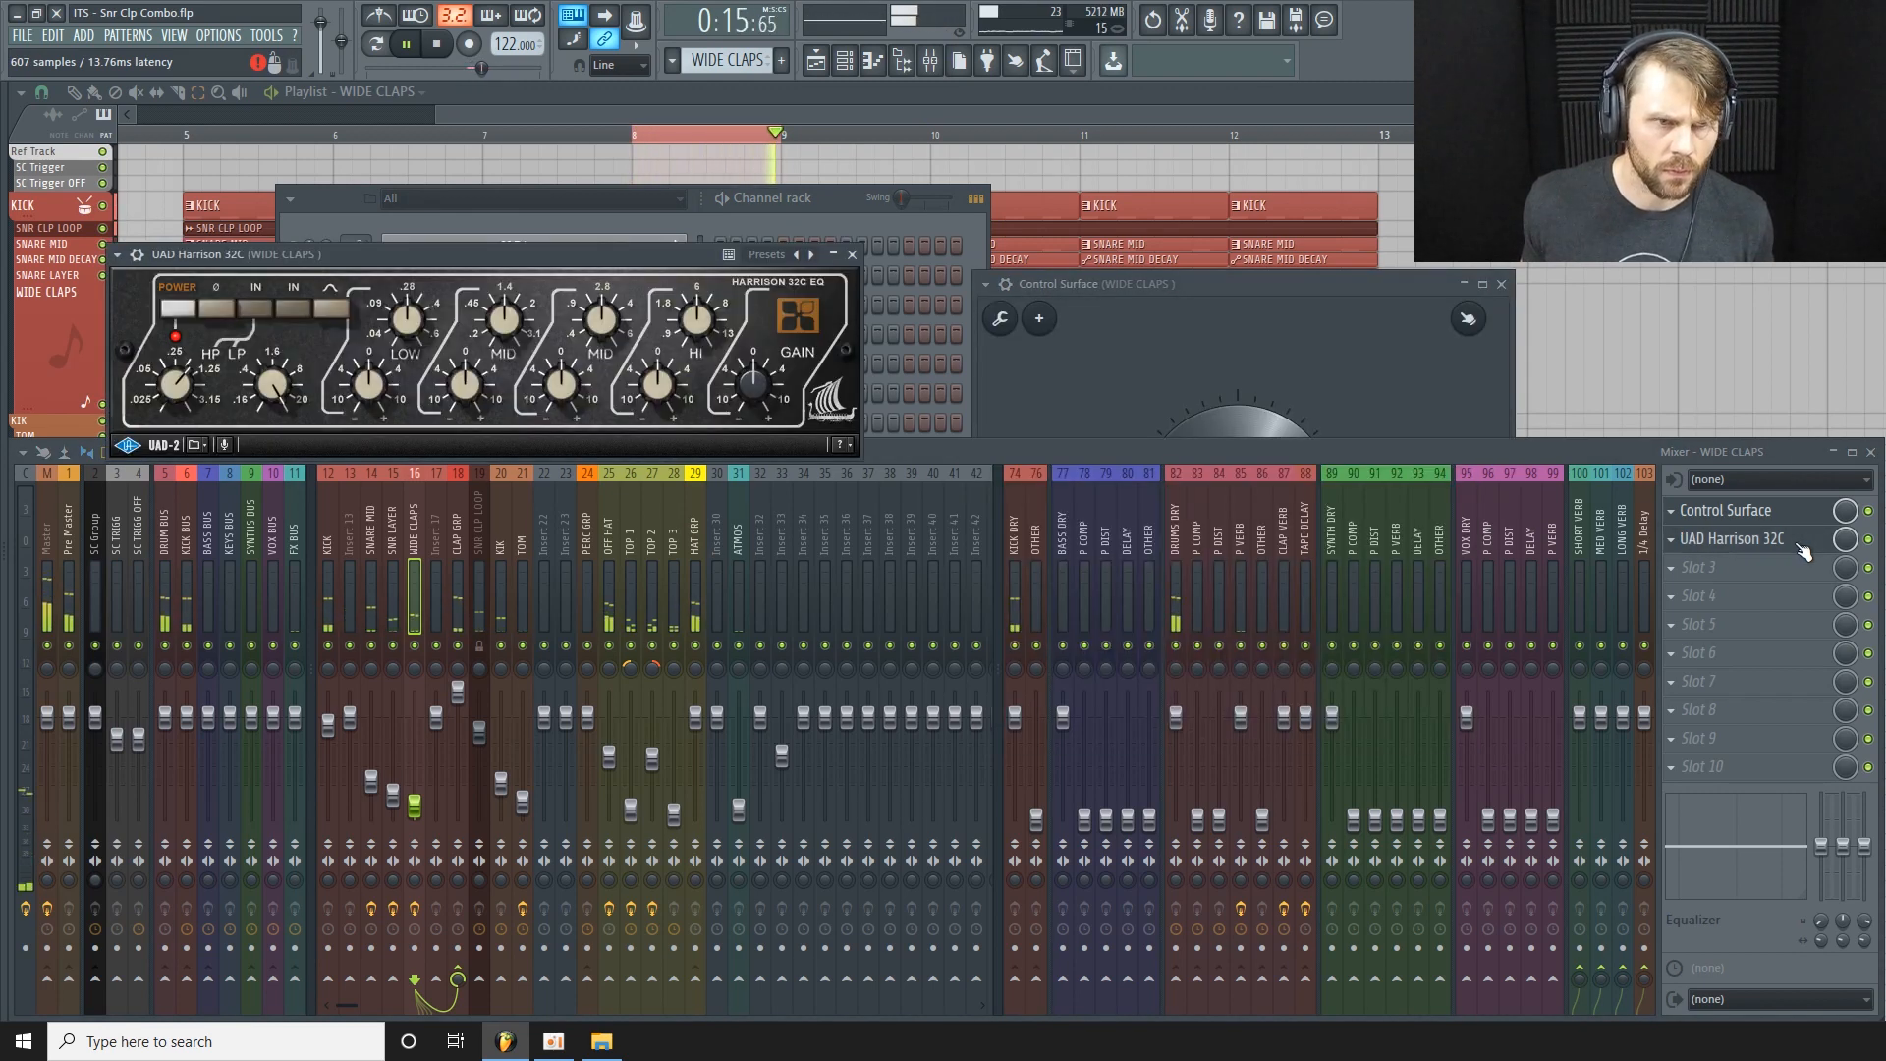
click(1803, 552)
Inspect the sampler settings of the WIDE CLAP L and WIDE CLAP R channels.
click(847, 61)
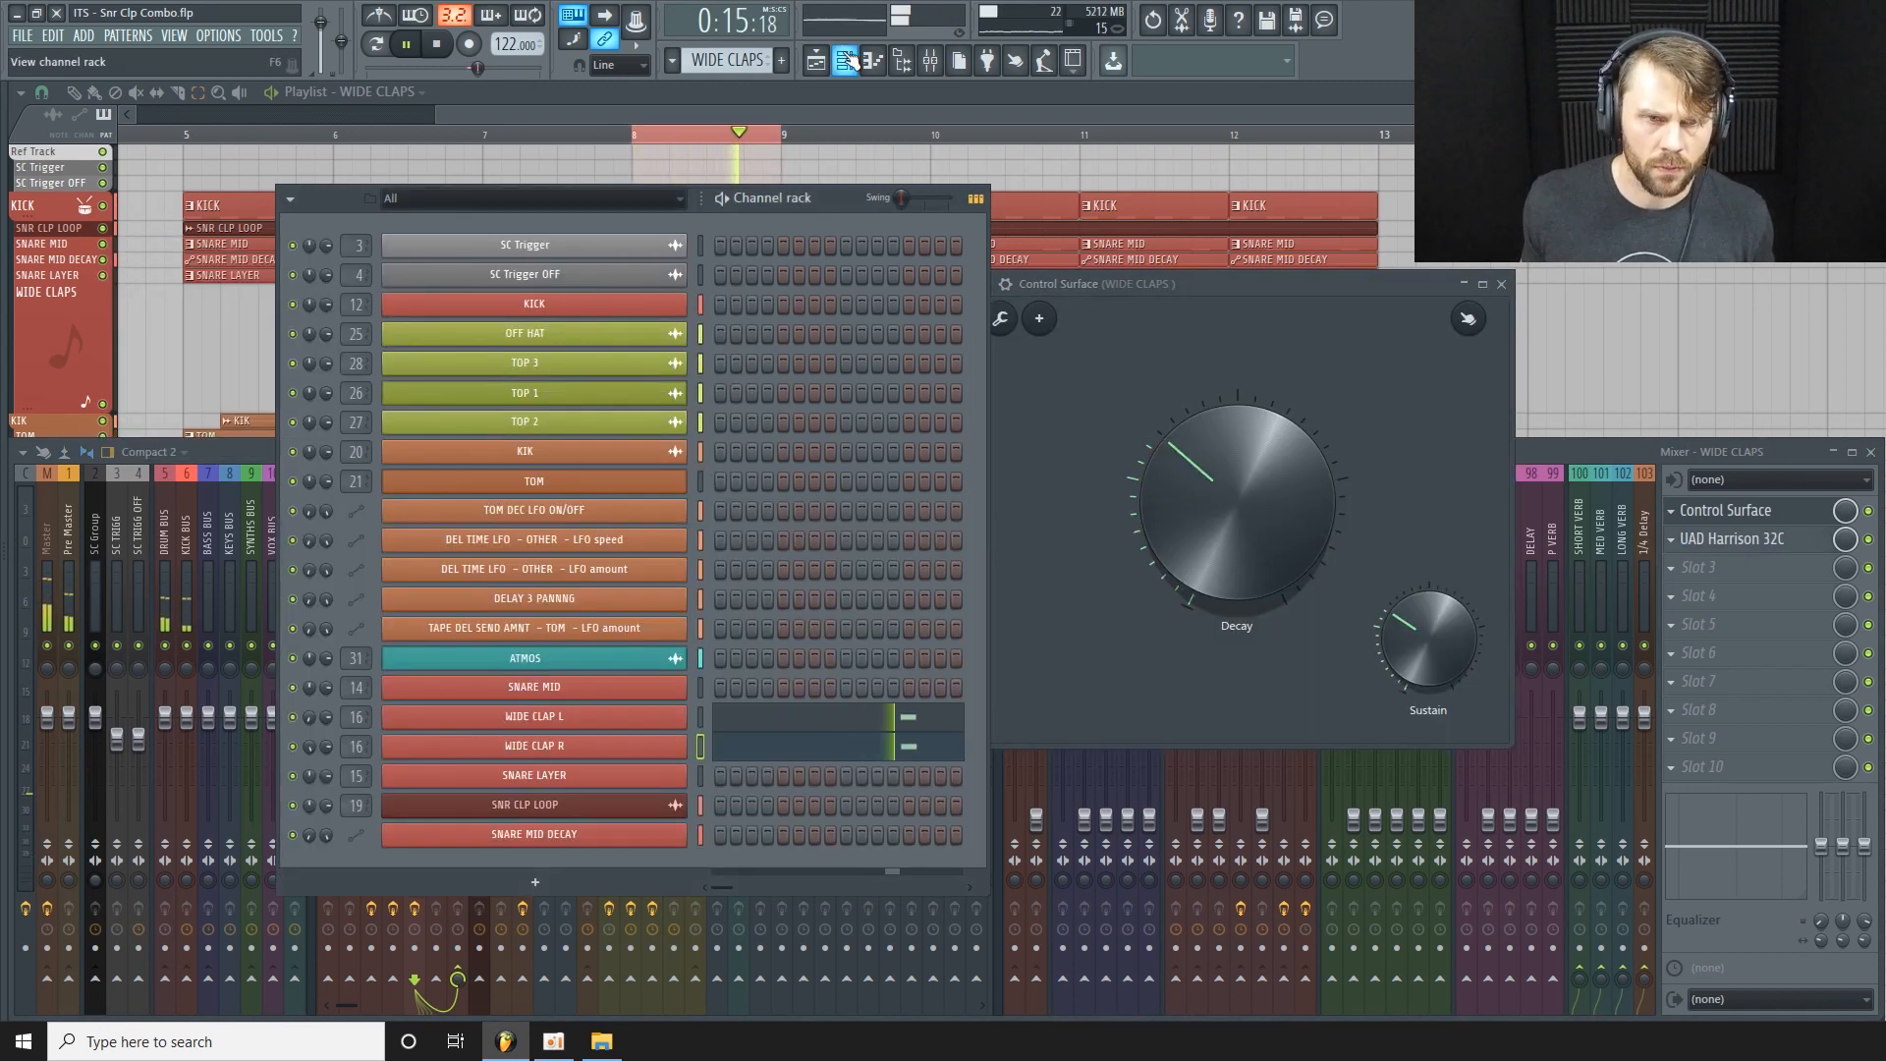
click(586, 724)
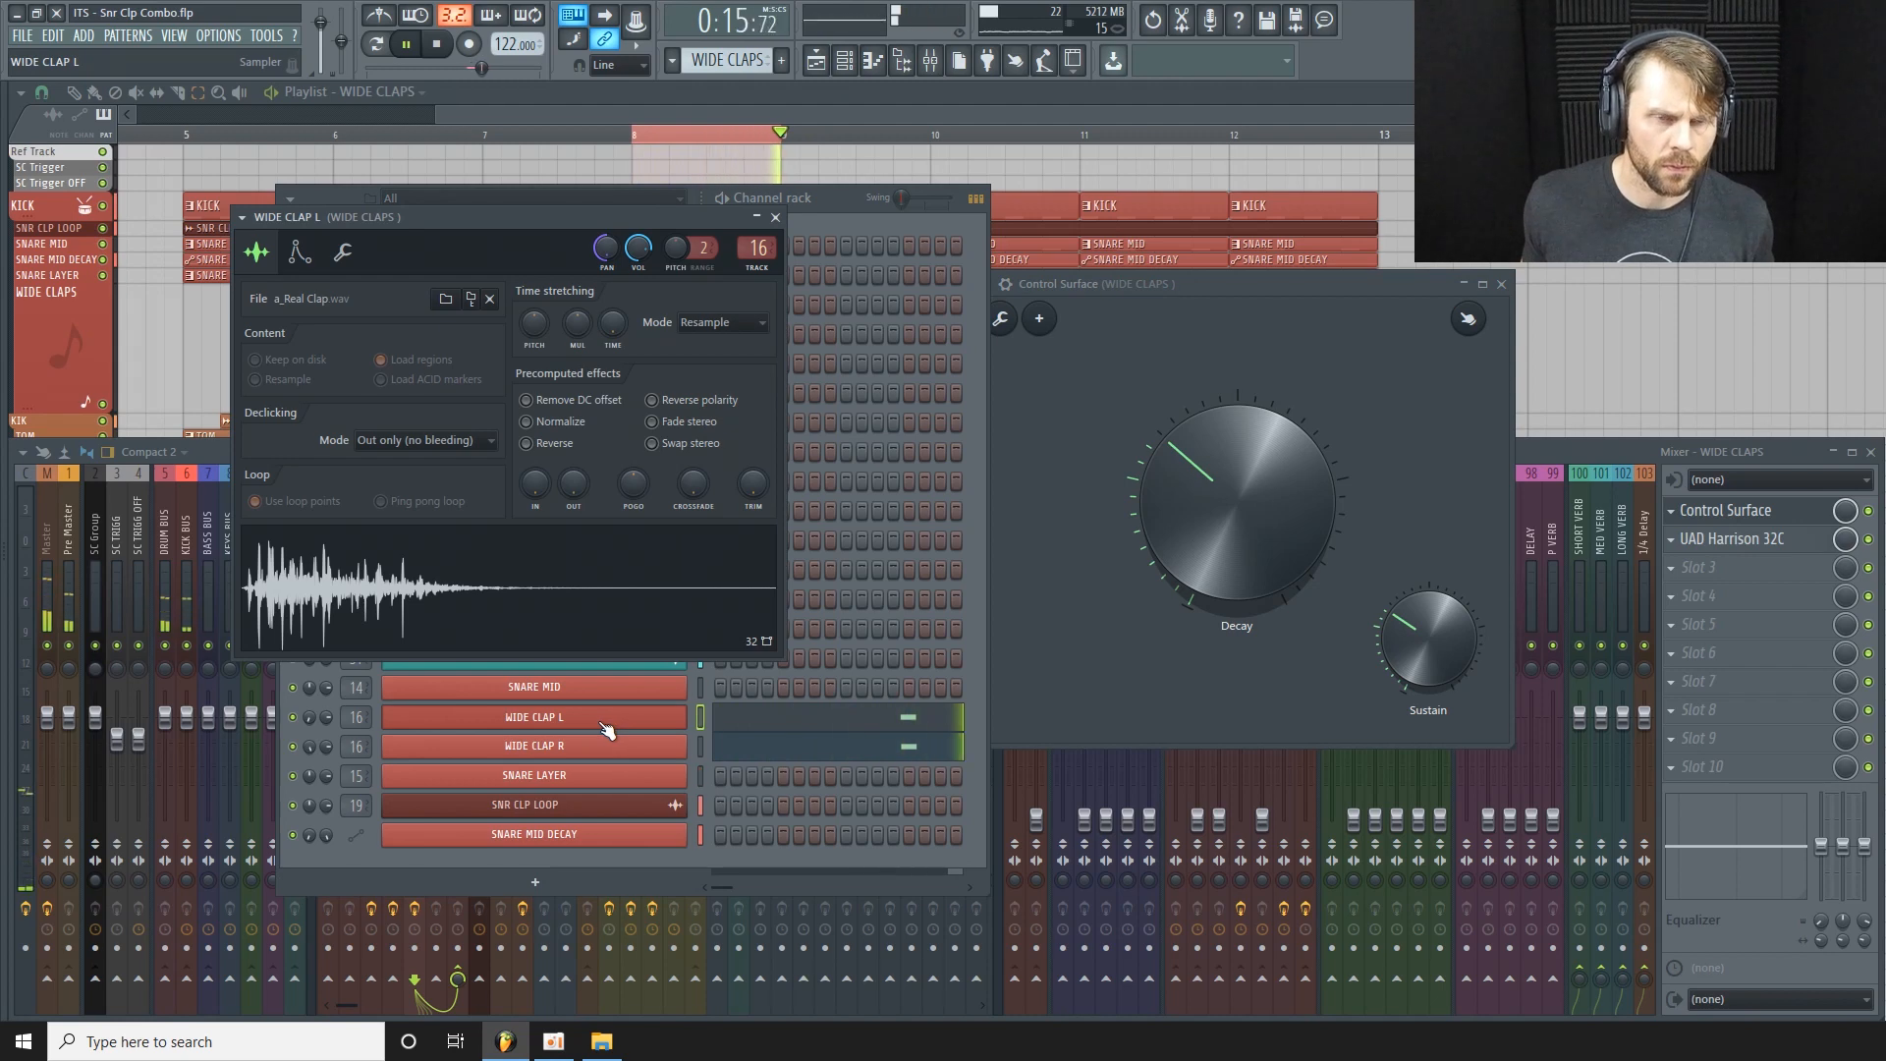
right_click(640, 250)
click(697, 264)
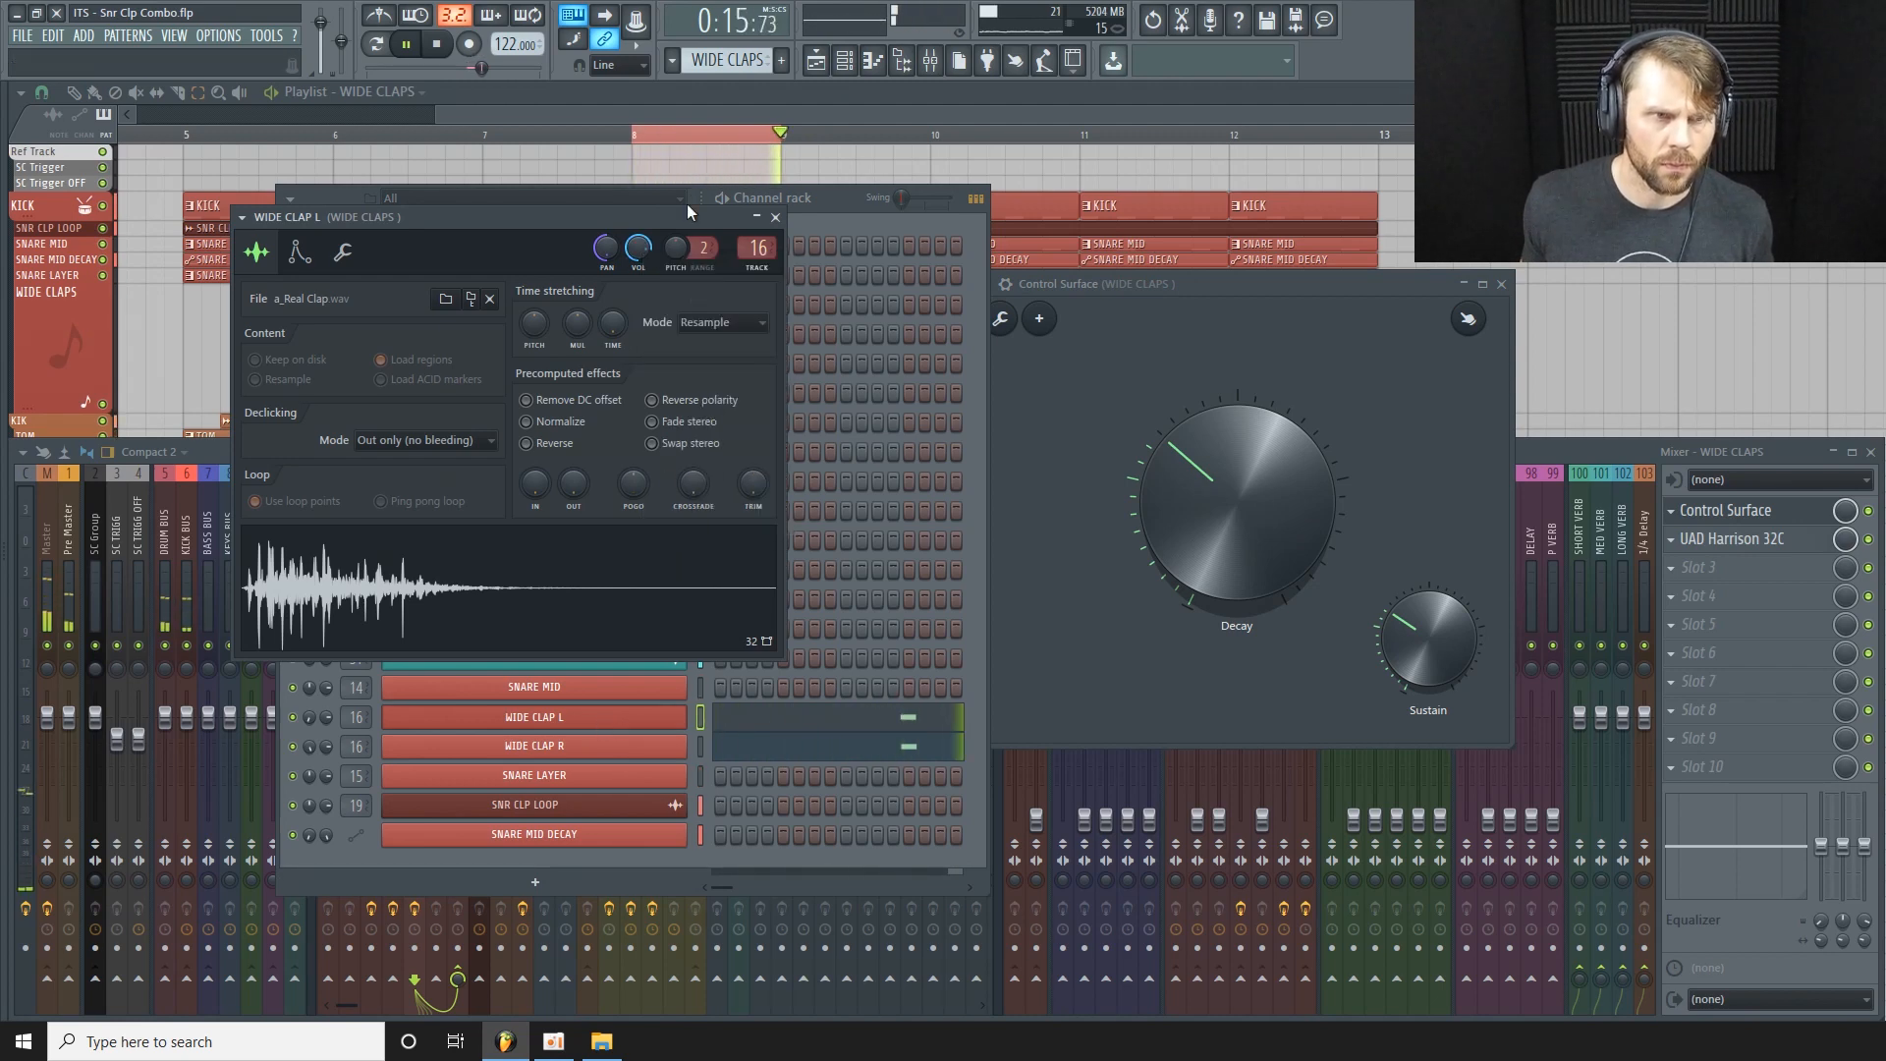
click(775, 217)
click(623, 747)
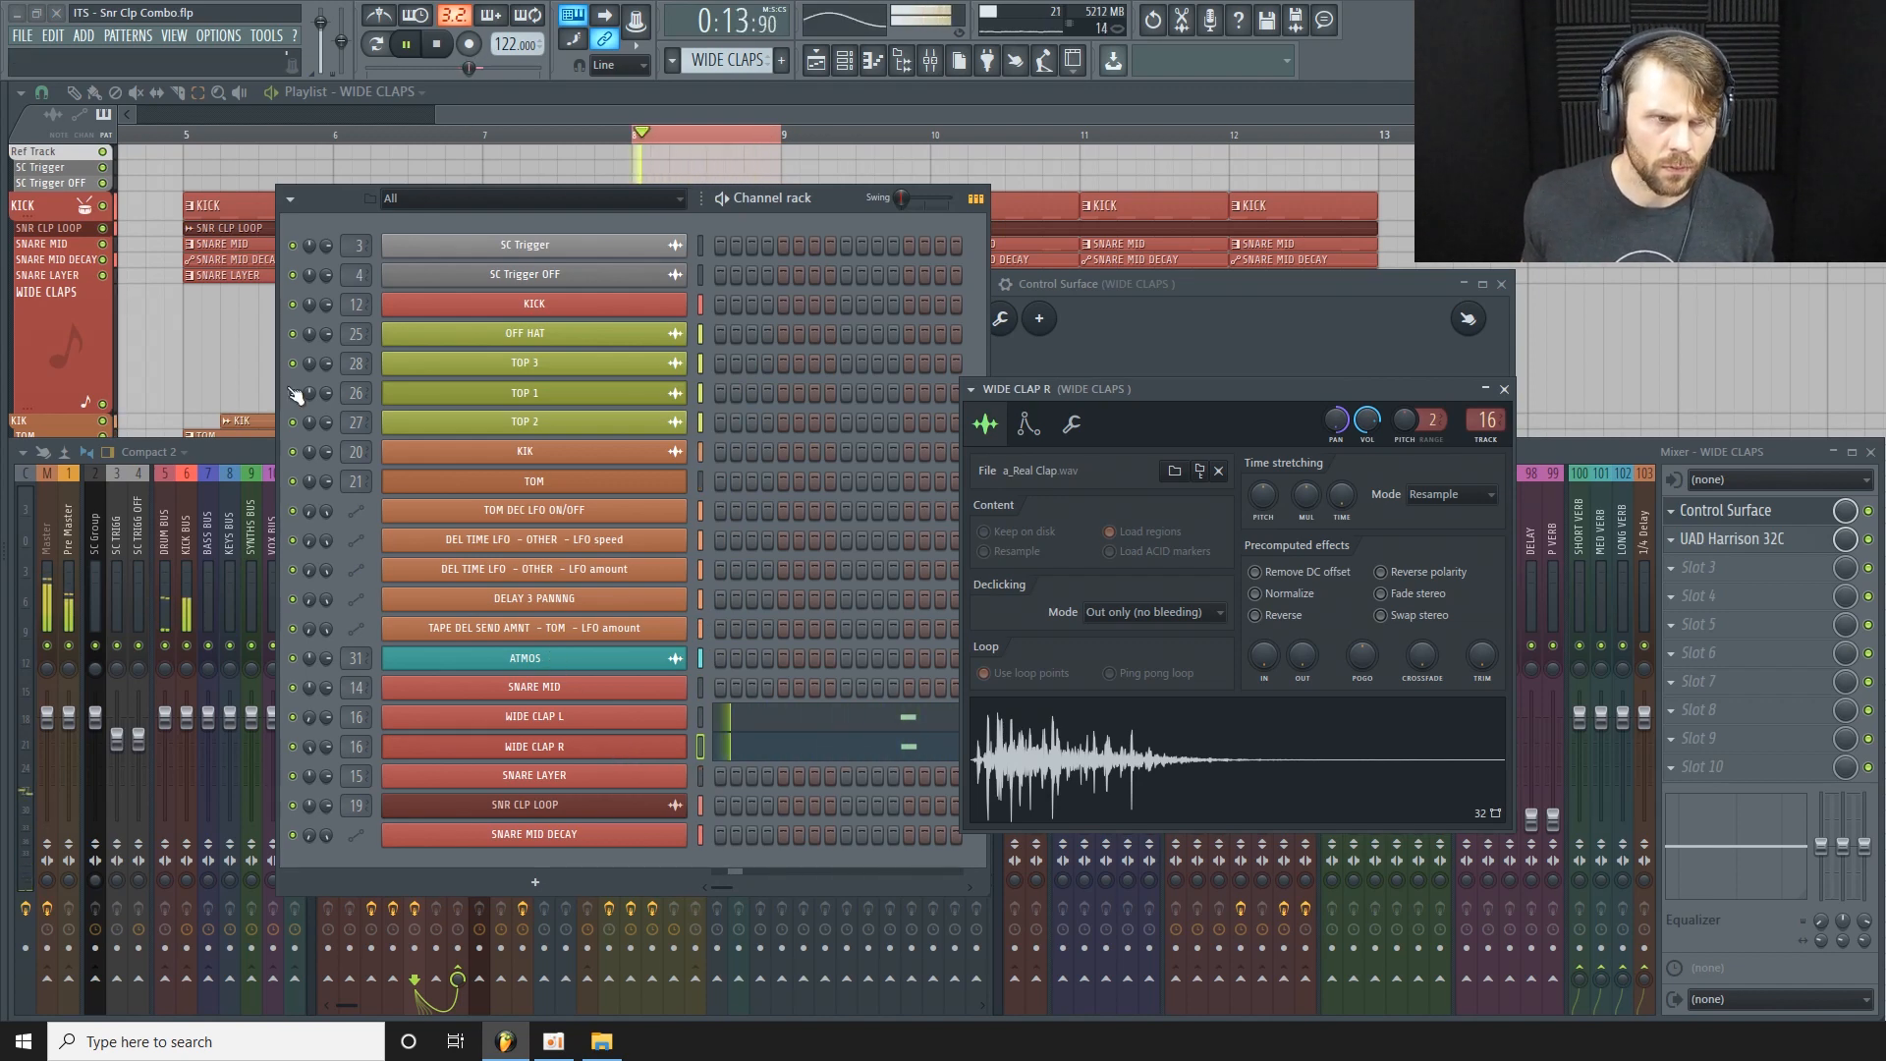
Fine-tune the WIDE CLAPS mixer fader to about -30.8 dB while the loop plays.
click(233, 444)
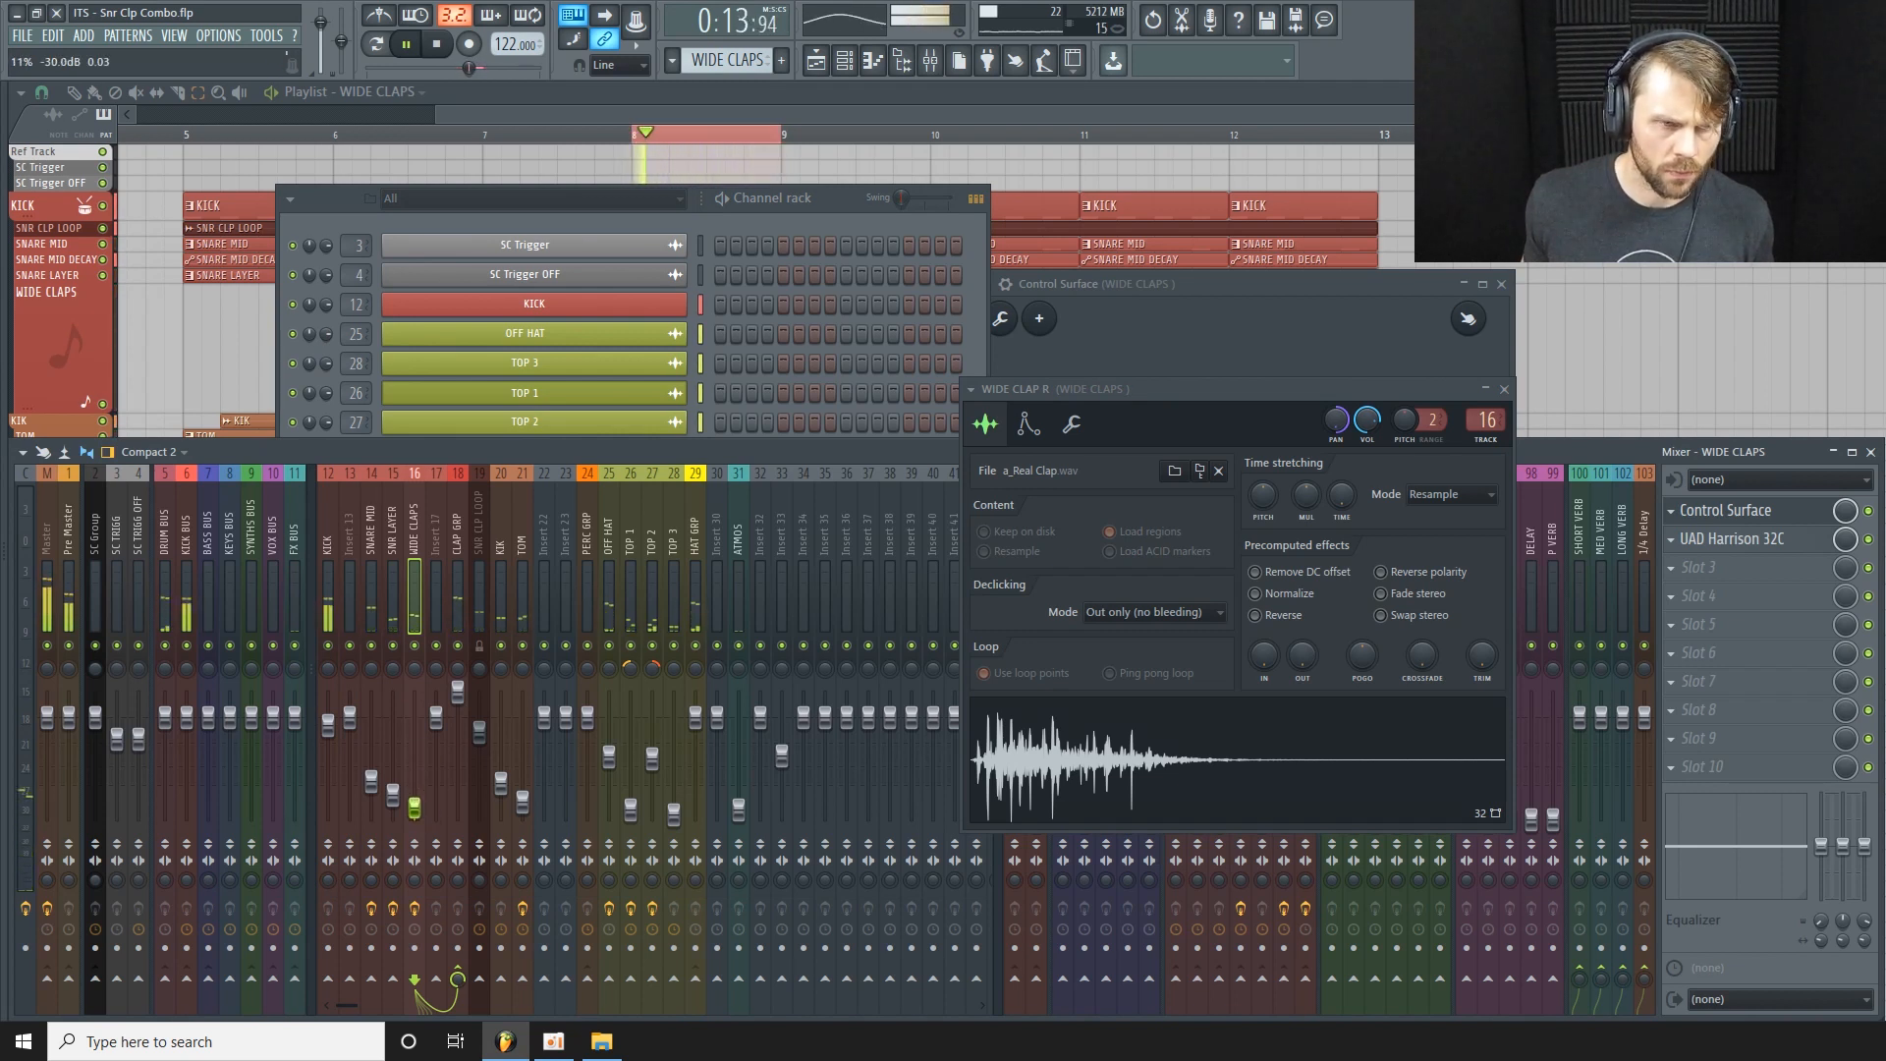
drag(415, 807, 414, 810)
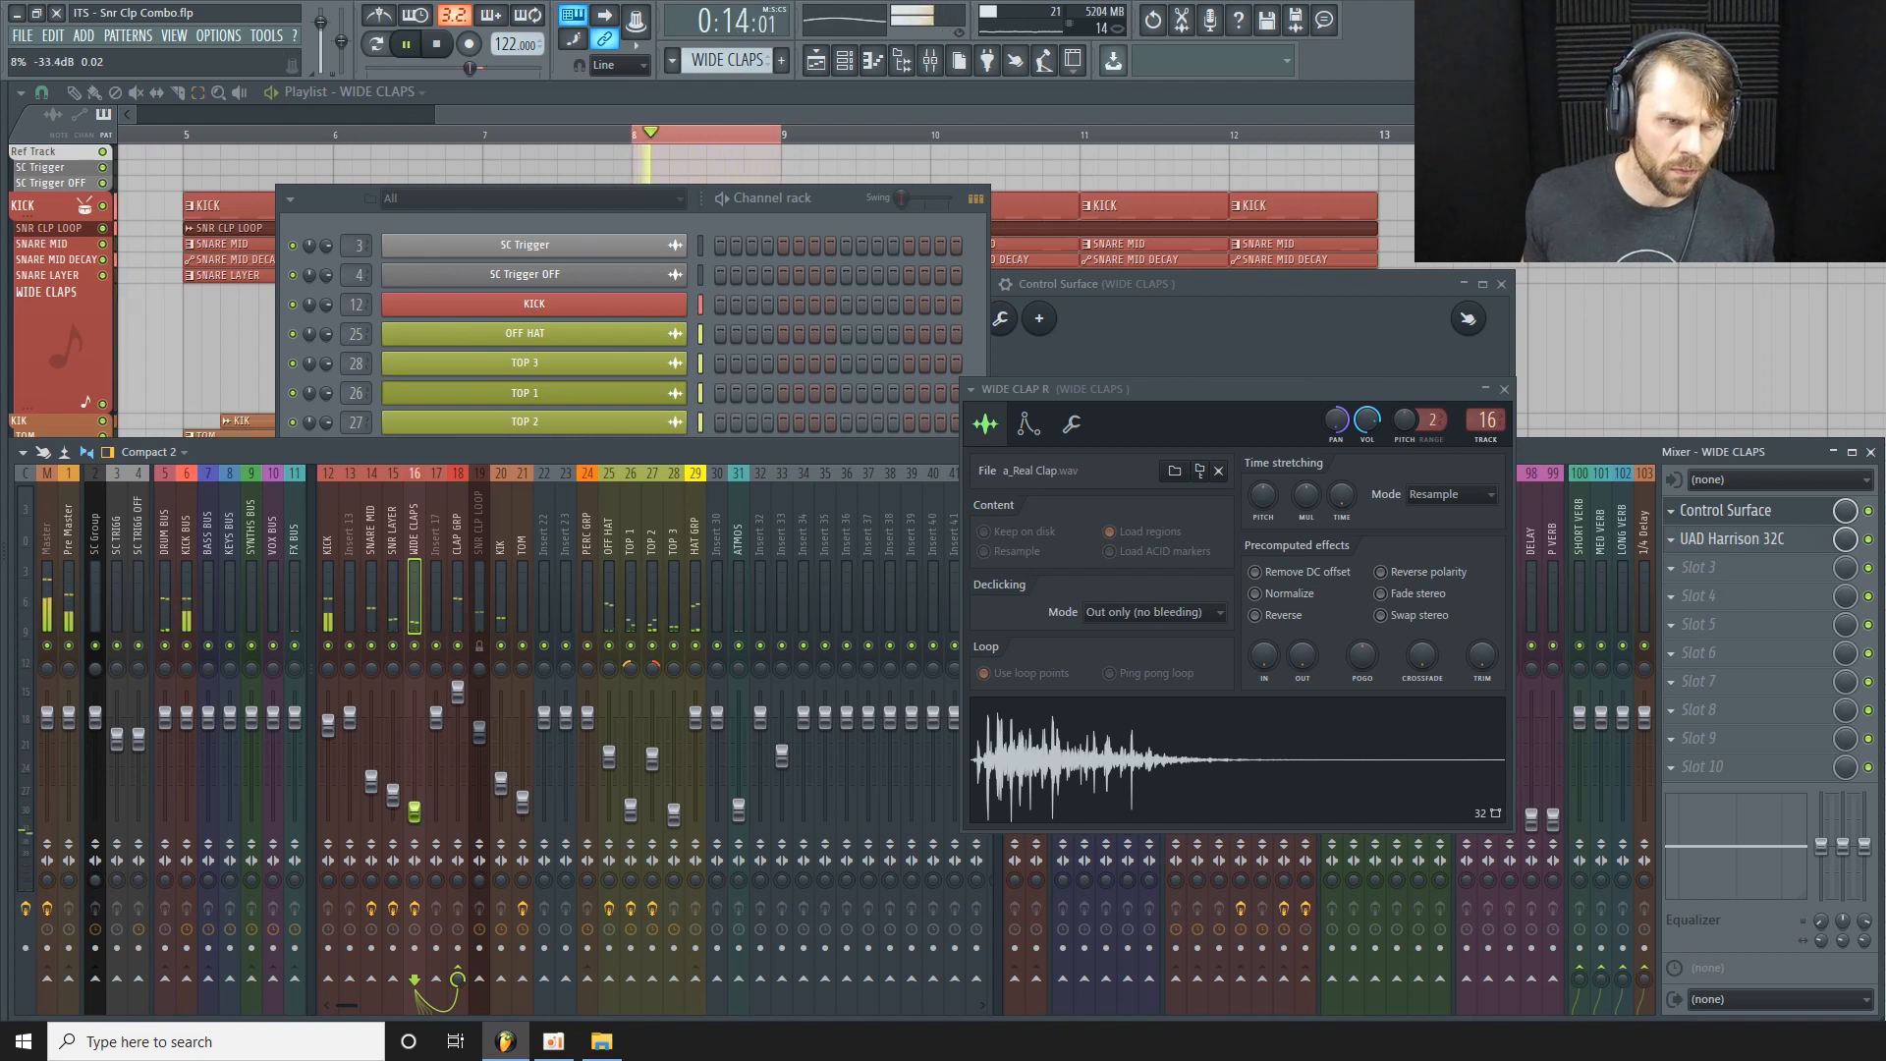
drag(421, 812, 415, 811)
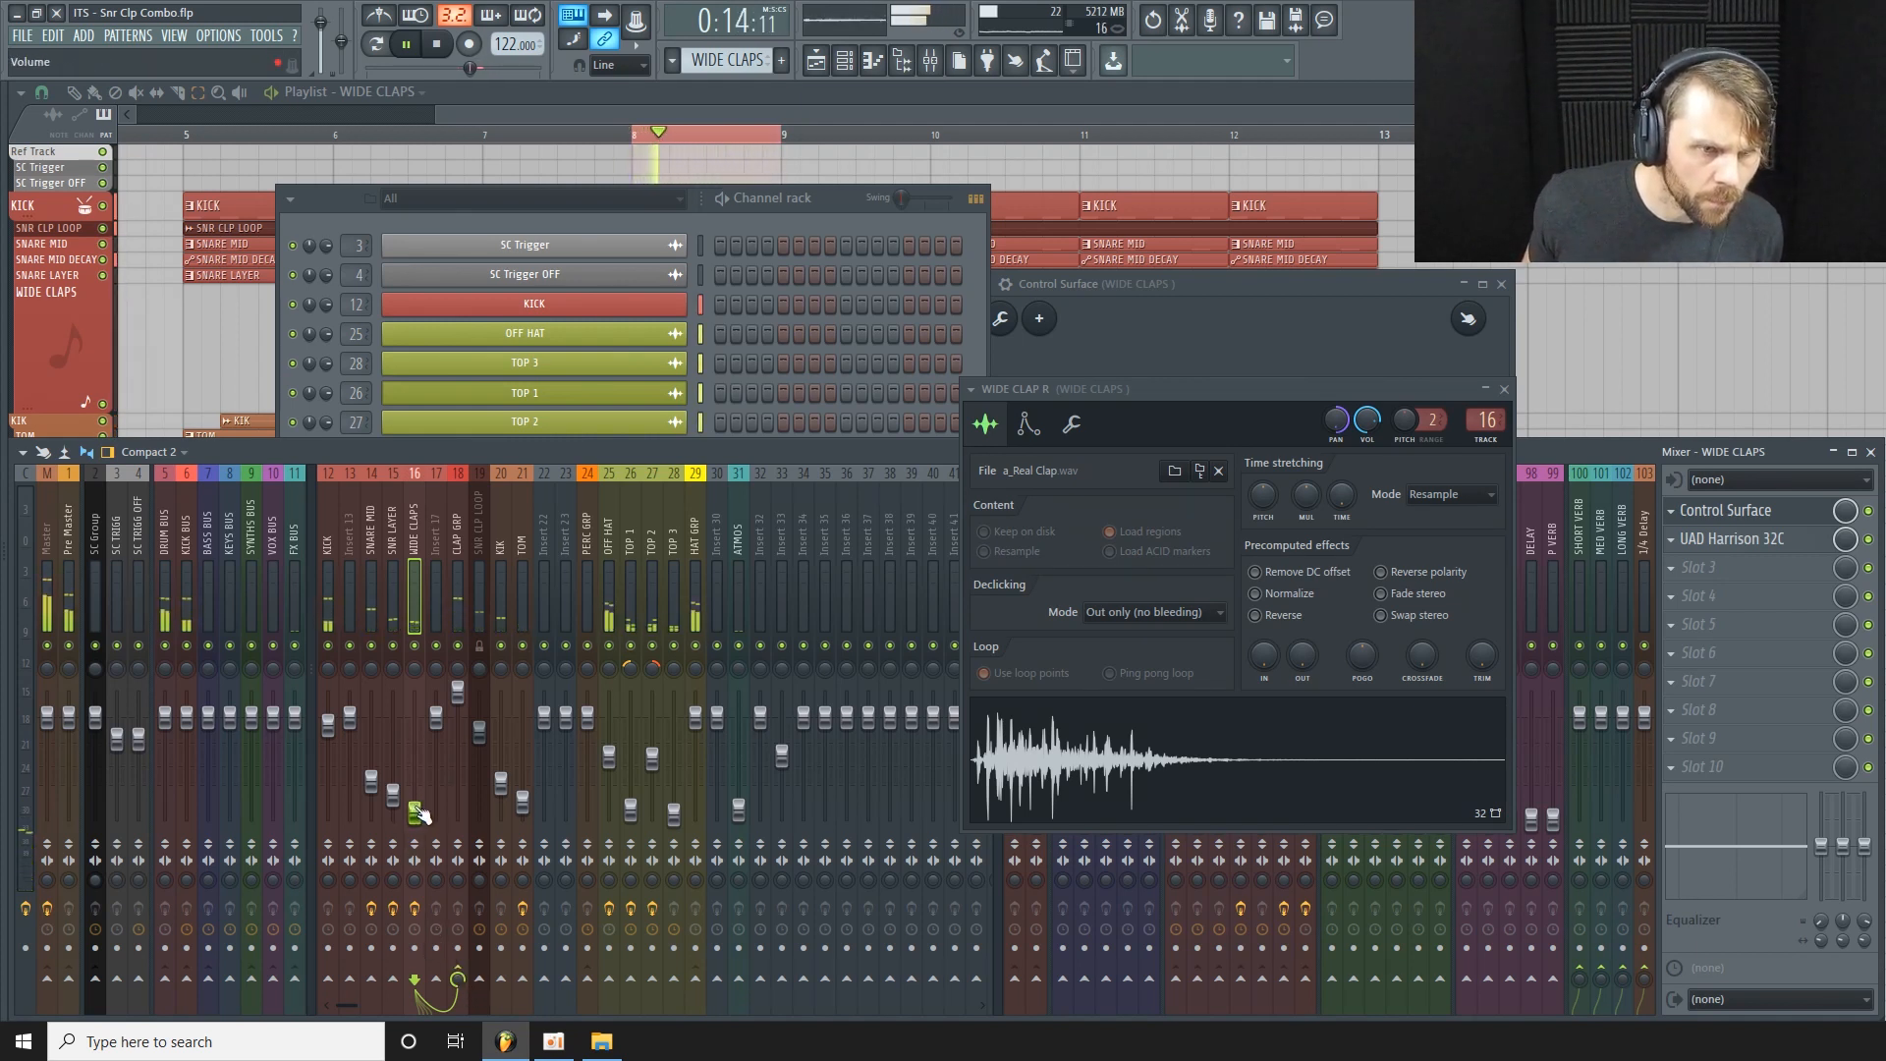
drag(414, 813, 415, 811)
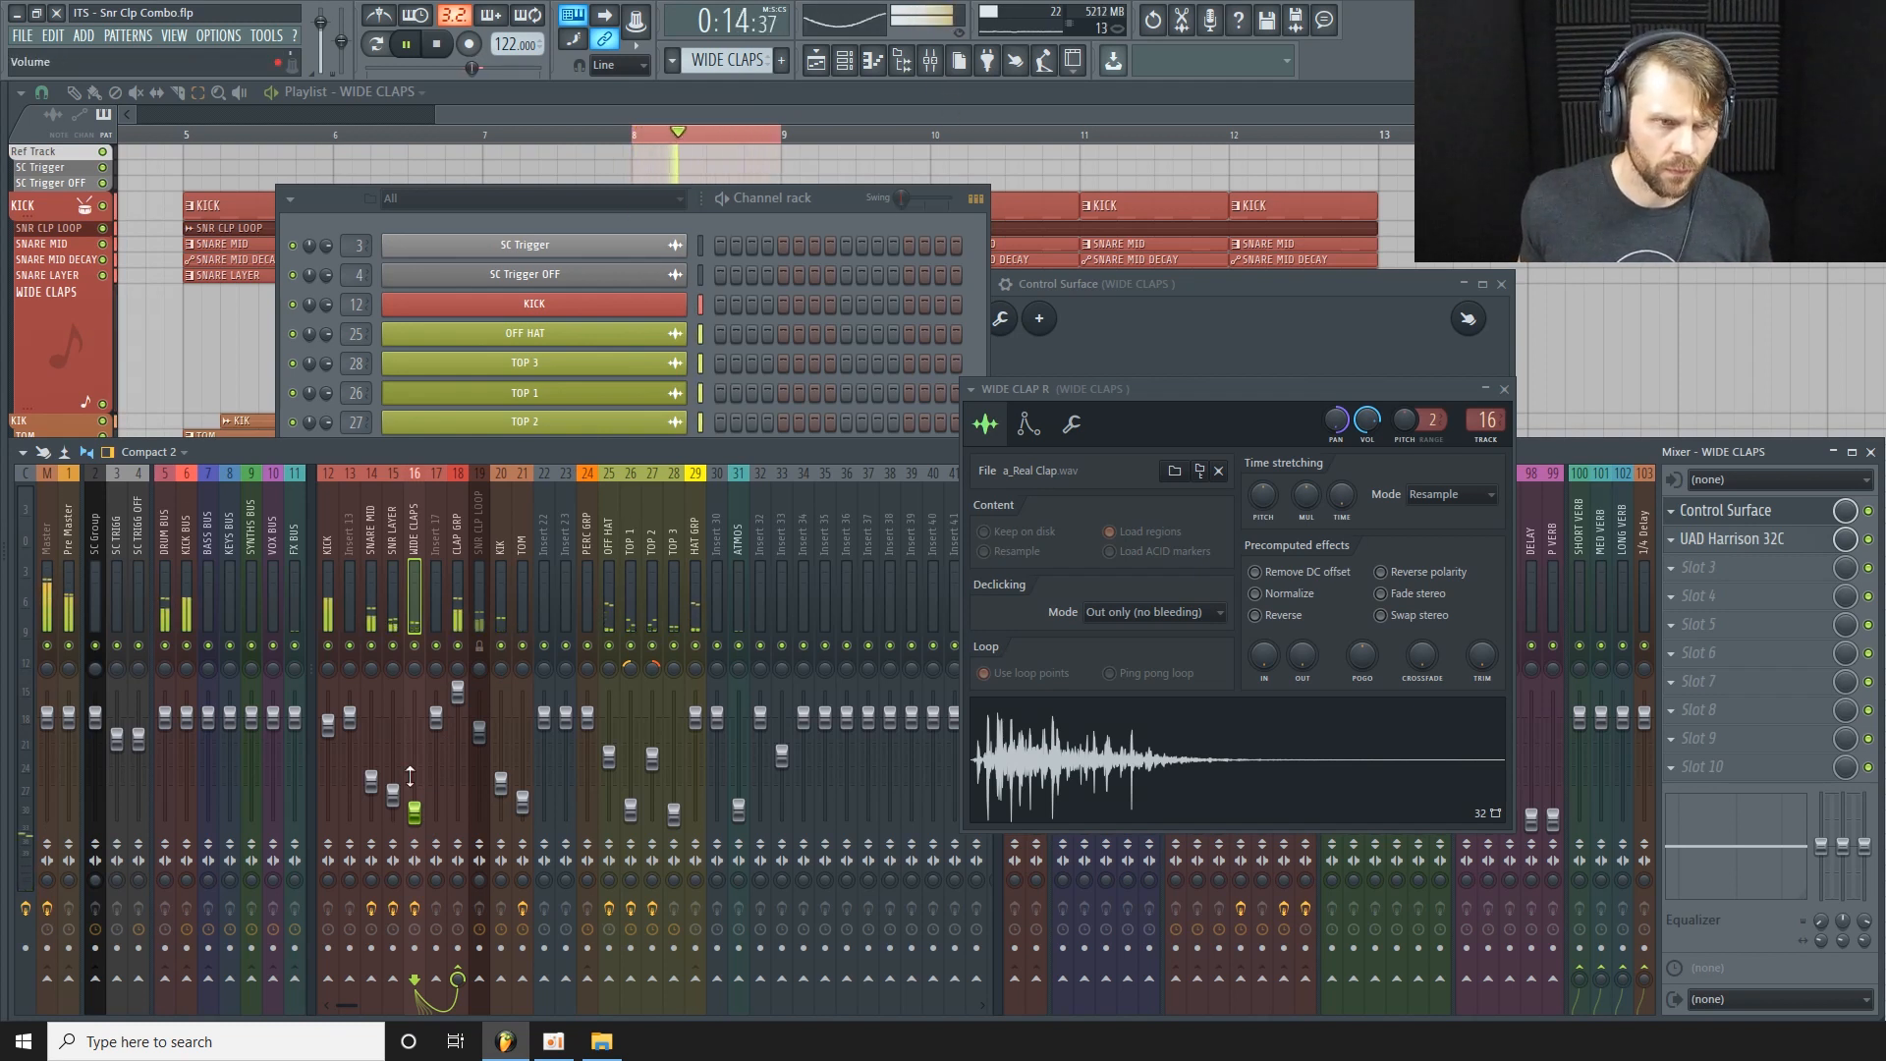
drag(414, 812, 414, 810)
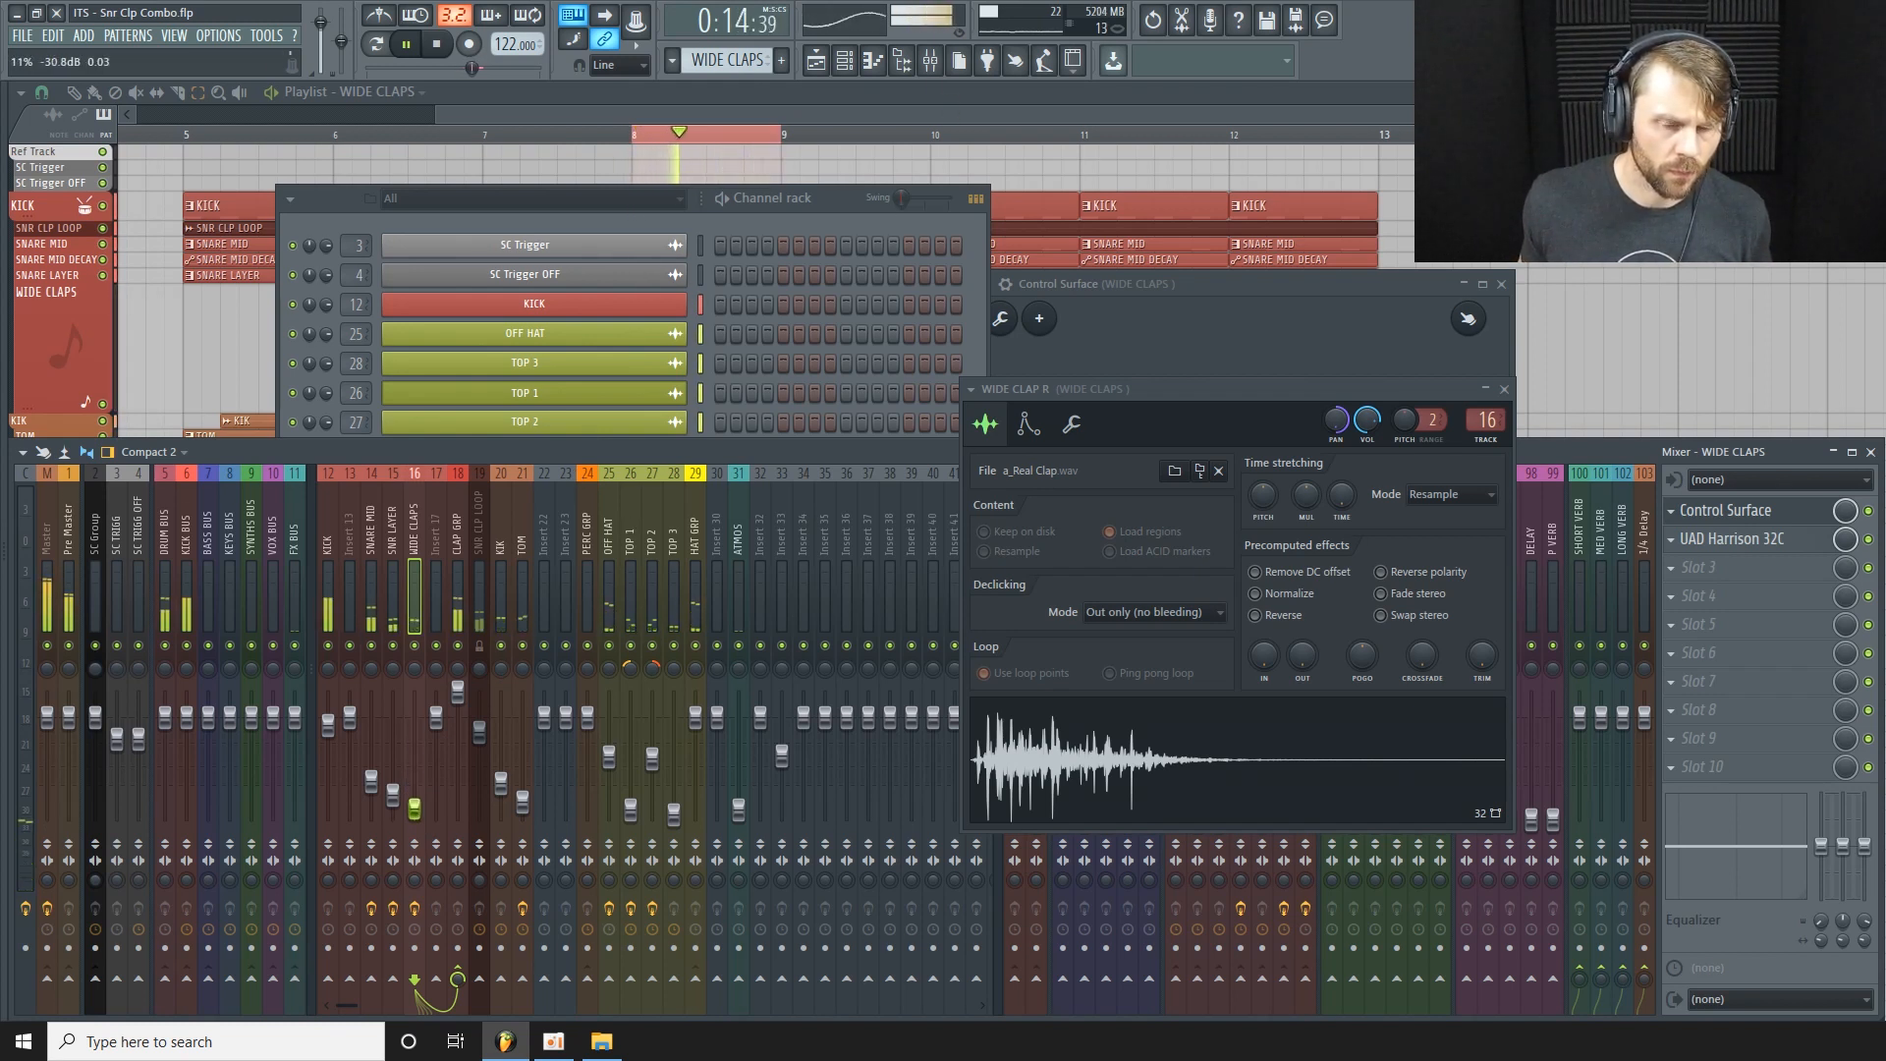
Stop playback, close the WIDE CLAP R channel settings and return to the Playlist with no clips selected.
key(space)
drag(1056, 115, 1020, 115)
click(1504, 389)
click(903, 420)
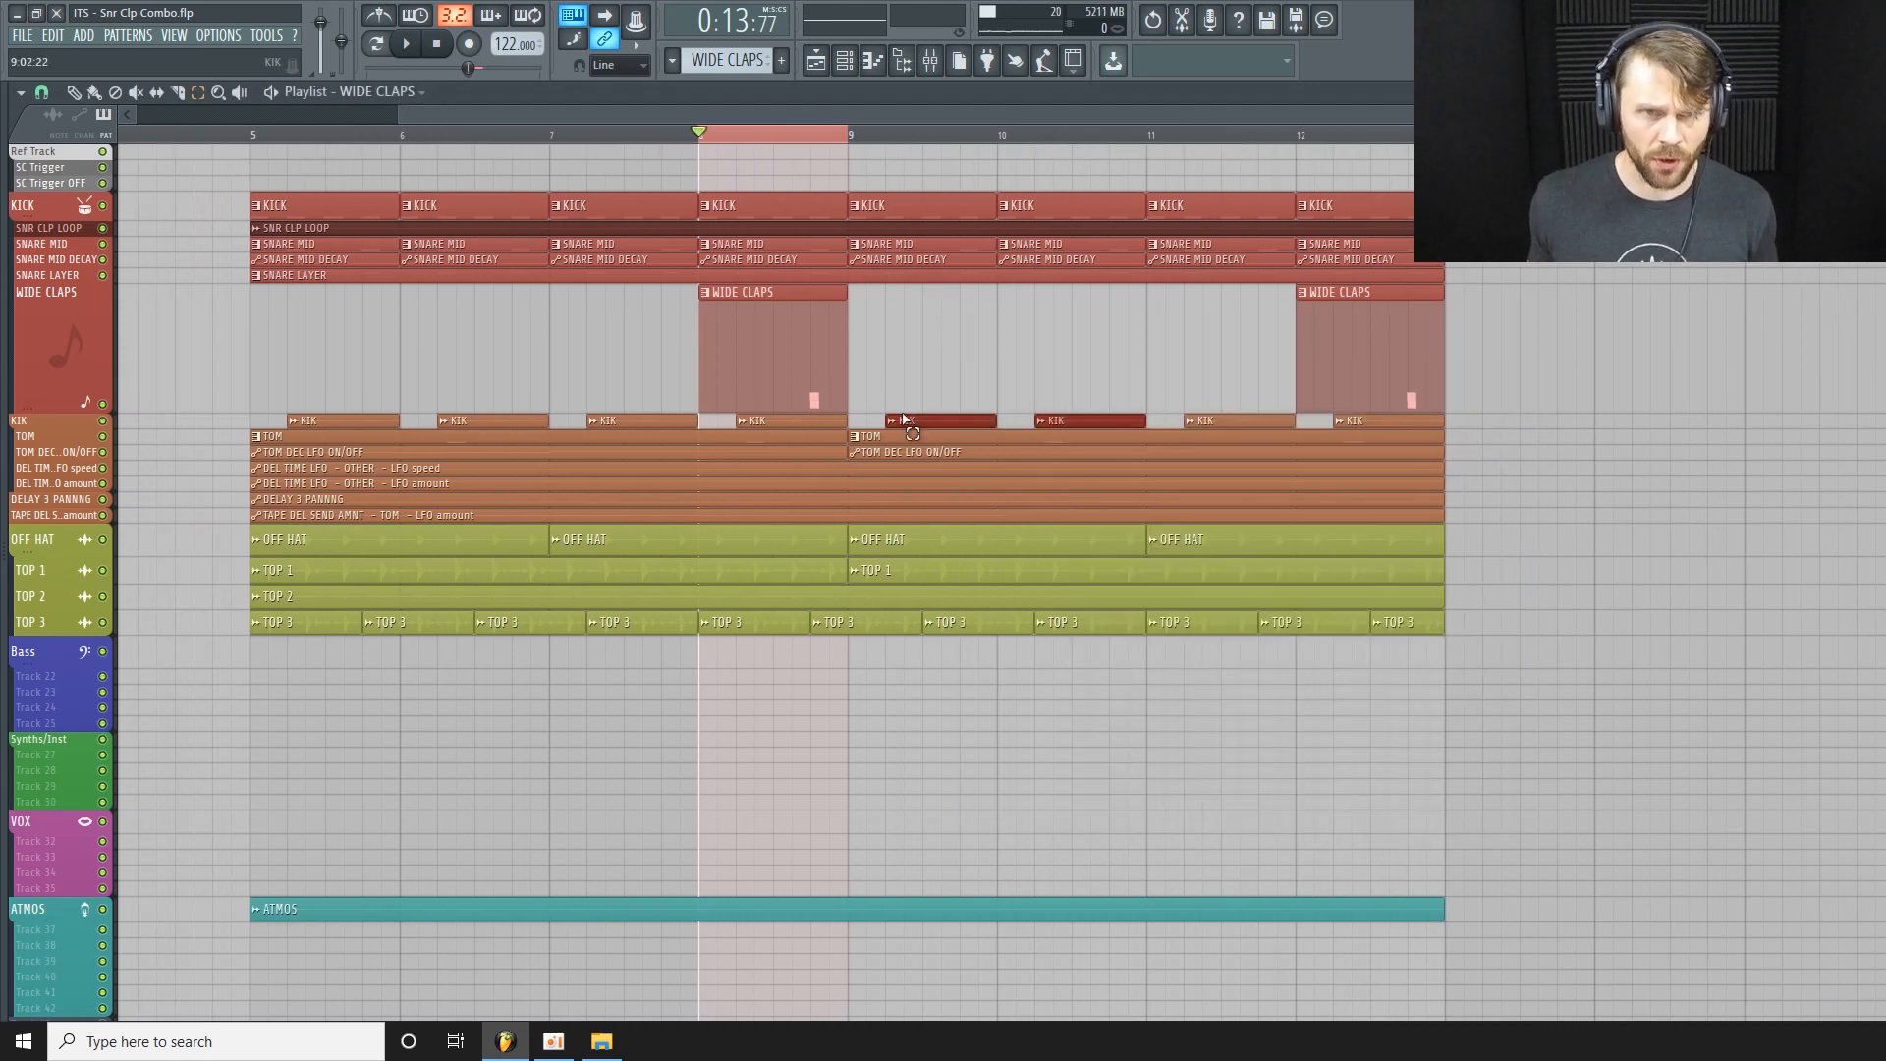
click(1616, 367)
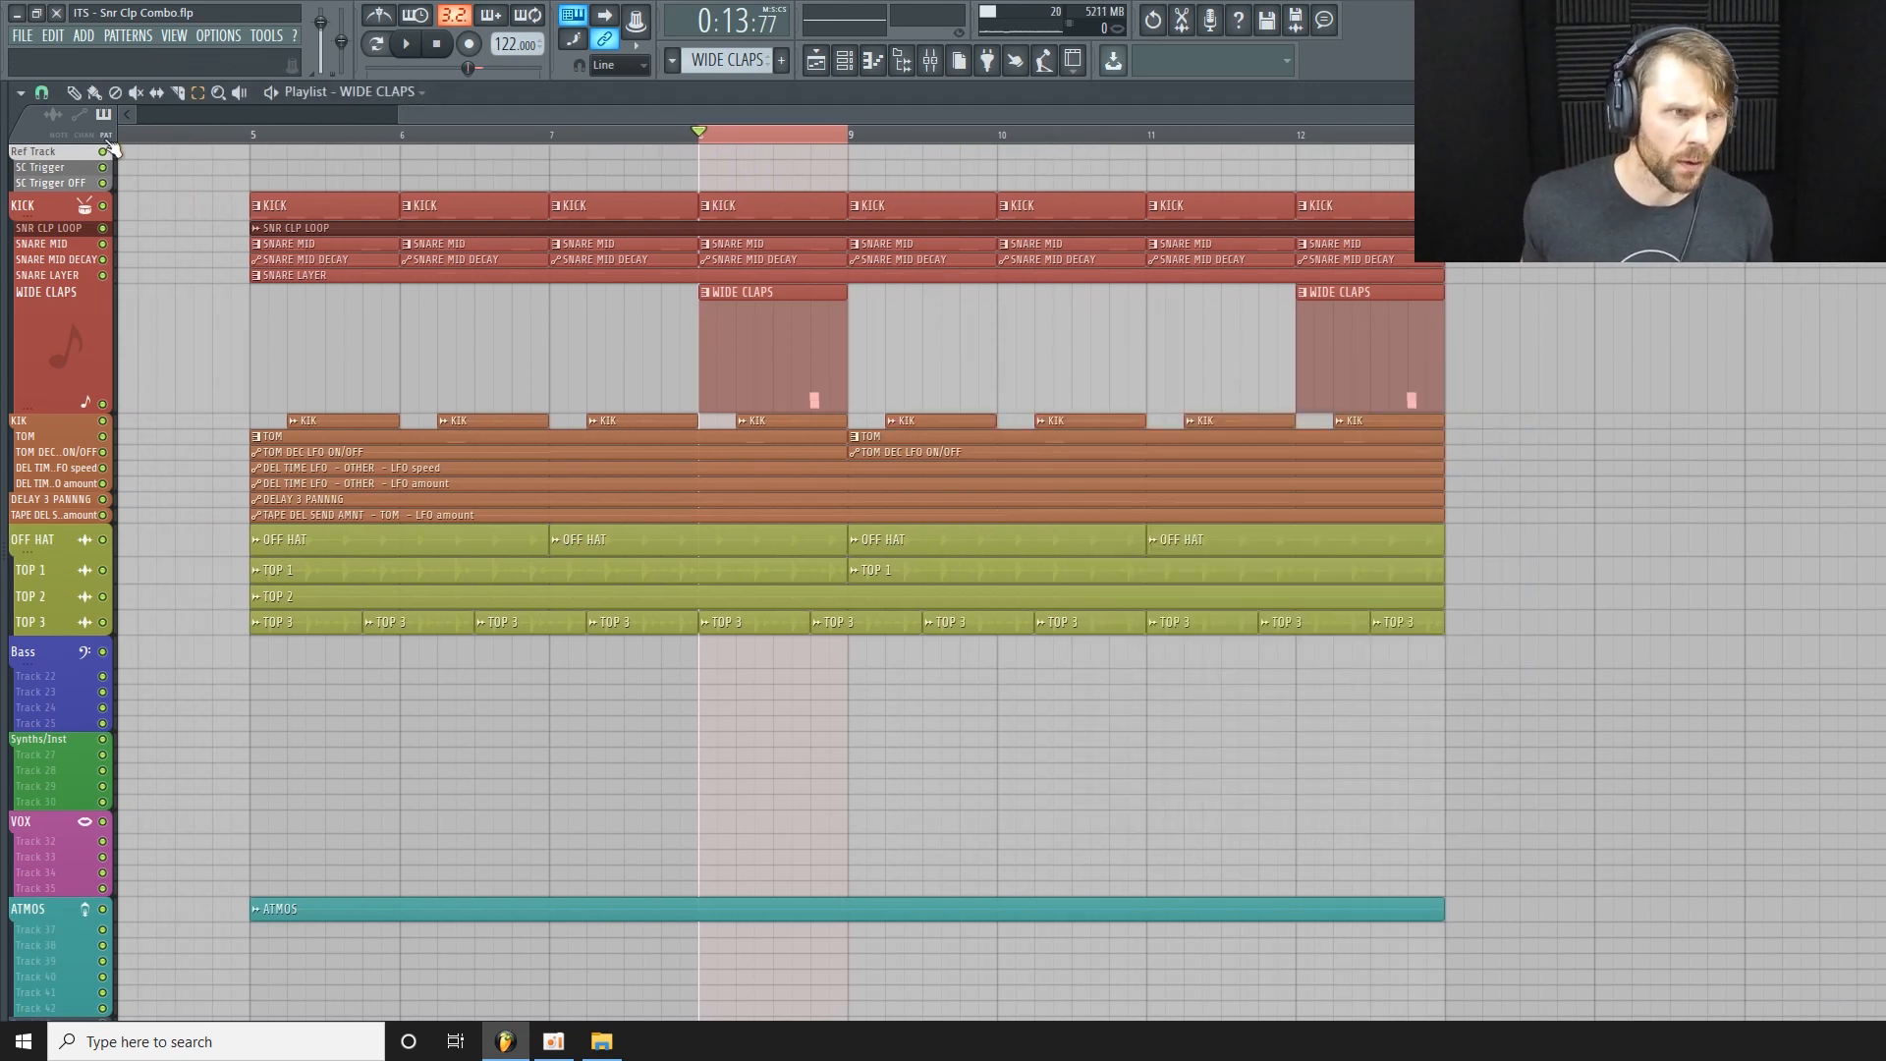
Reduce the height of the WIDE CLAPS track in the Playlist and fit bars 5 to 13 in view.
mouse_move(70, 403)
mouse_down()
mouse_move(70, 337)
mouse_move(71, 373)
mouse_up()
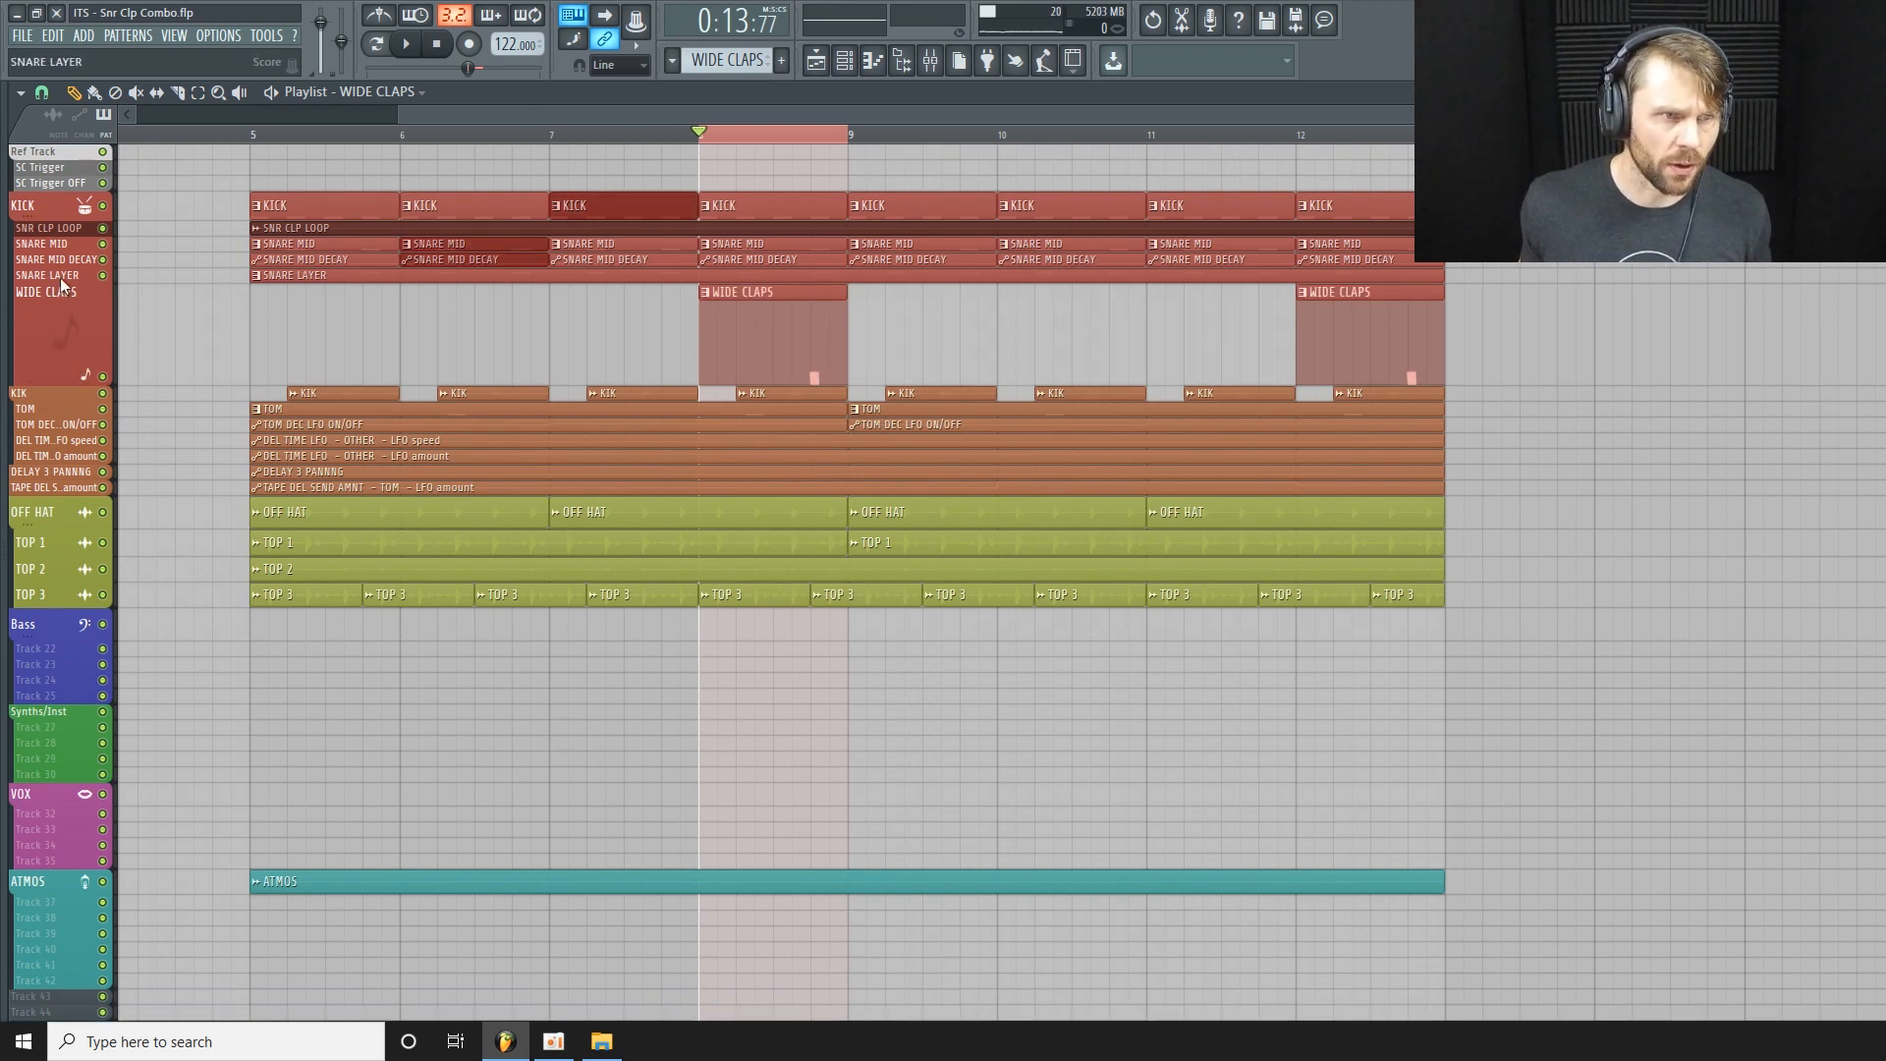
mouse_move(69, 284)
mouse_down()
mouse_move(69, 400)
mouse_move(56, 276)
mouse_up()
drag(13, 388, 58, 340)
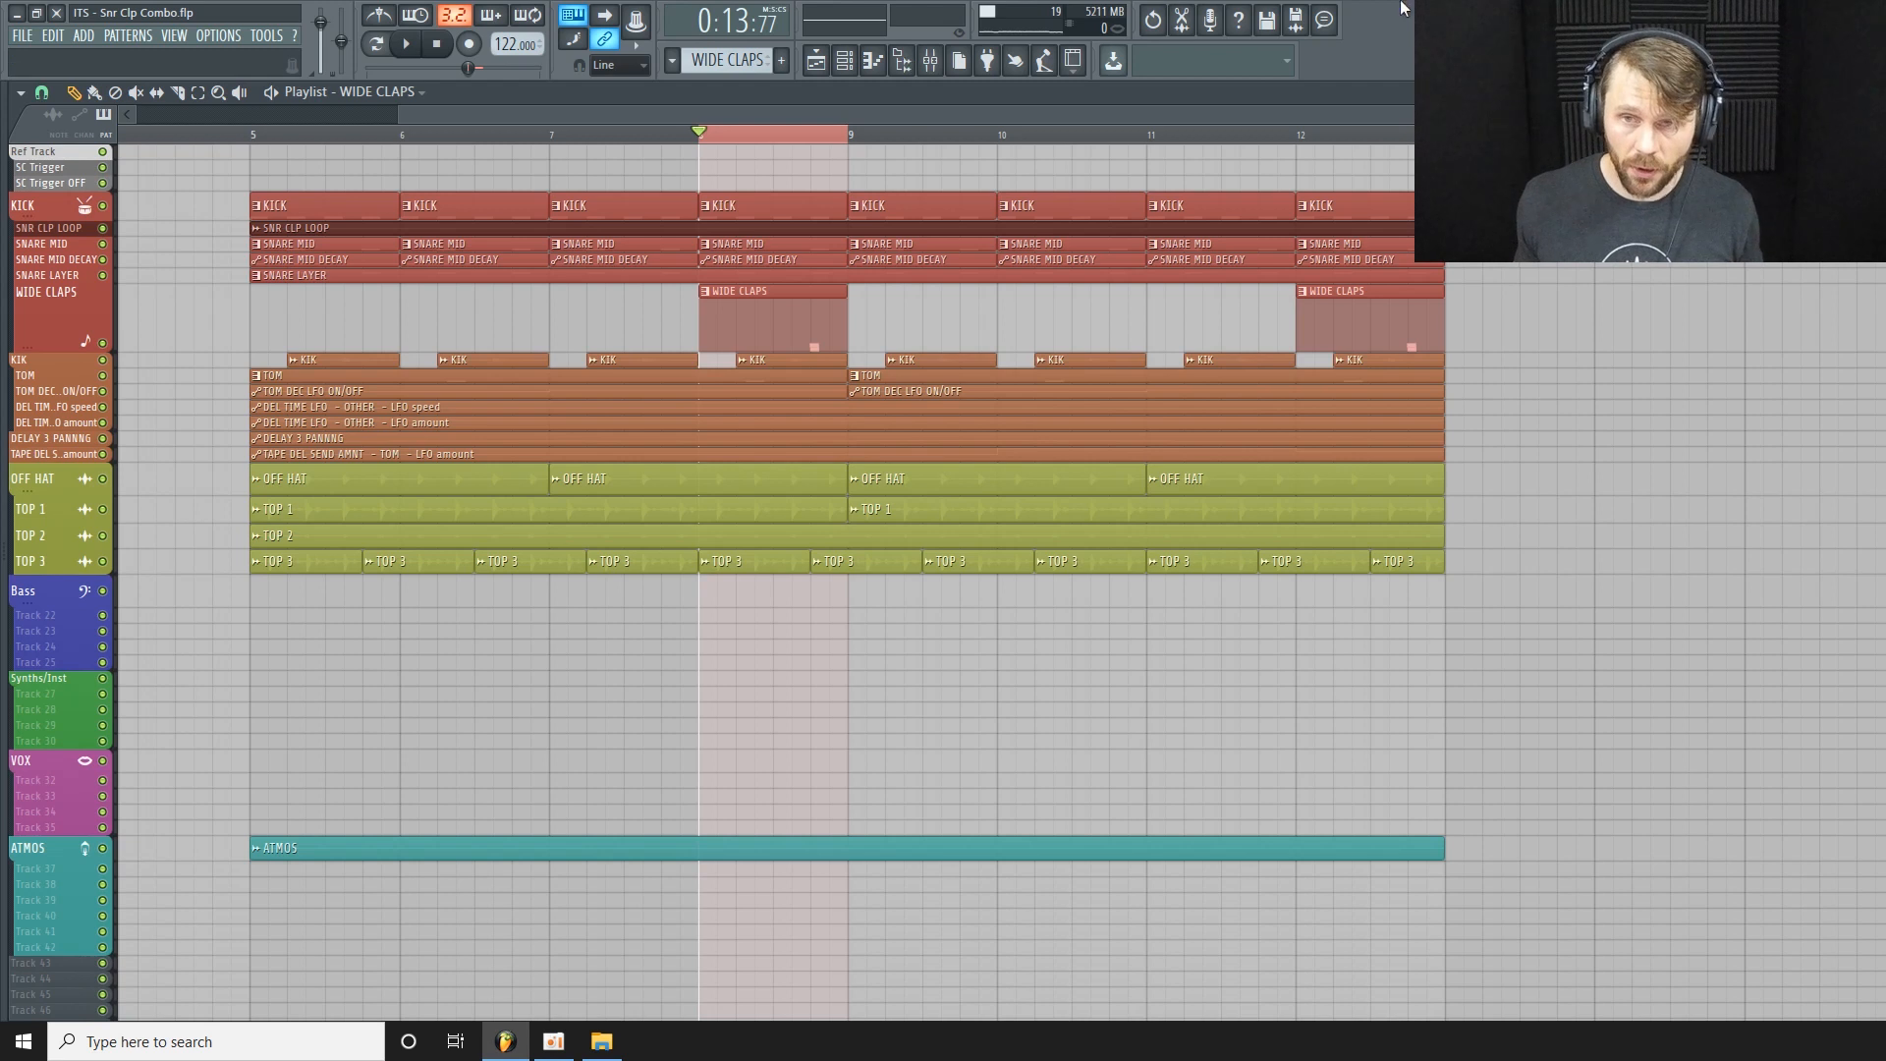
drag(1841, 114, 1869, 114)
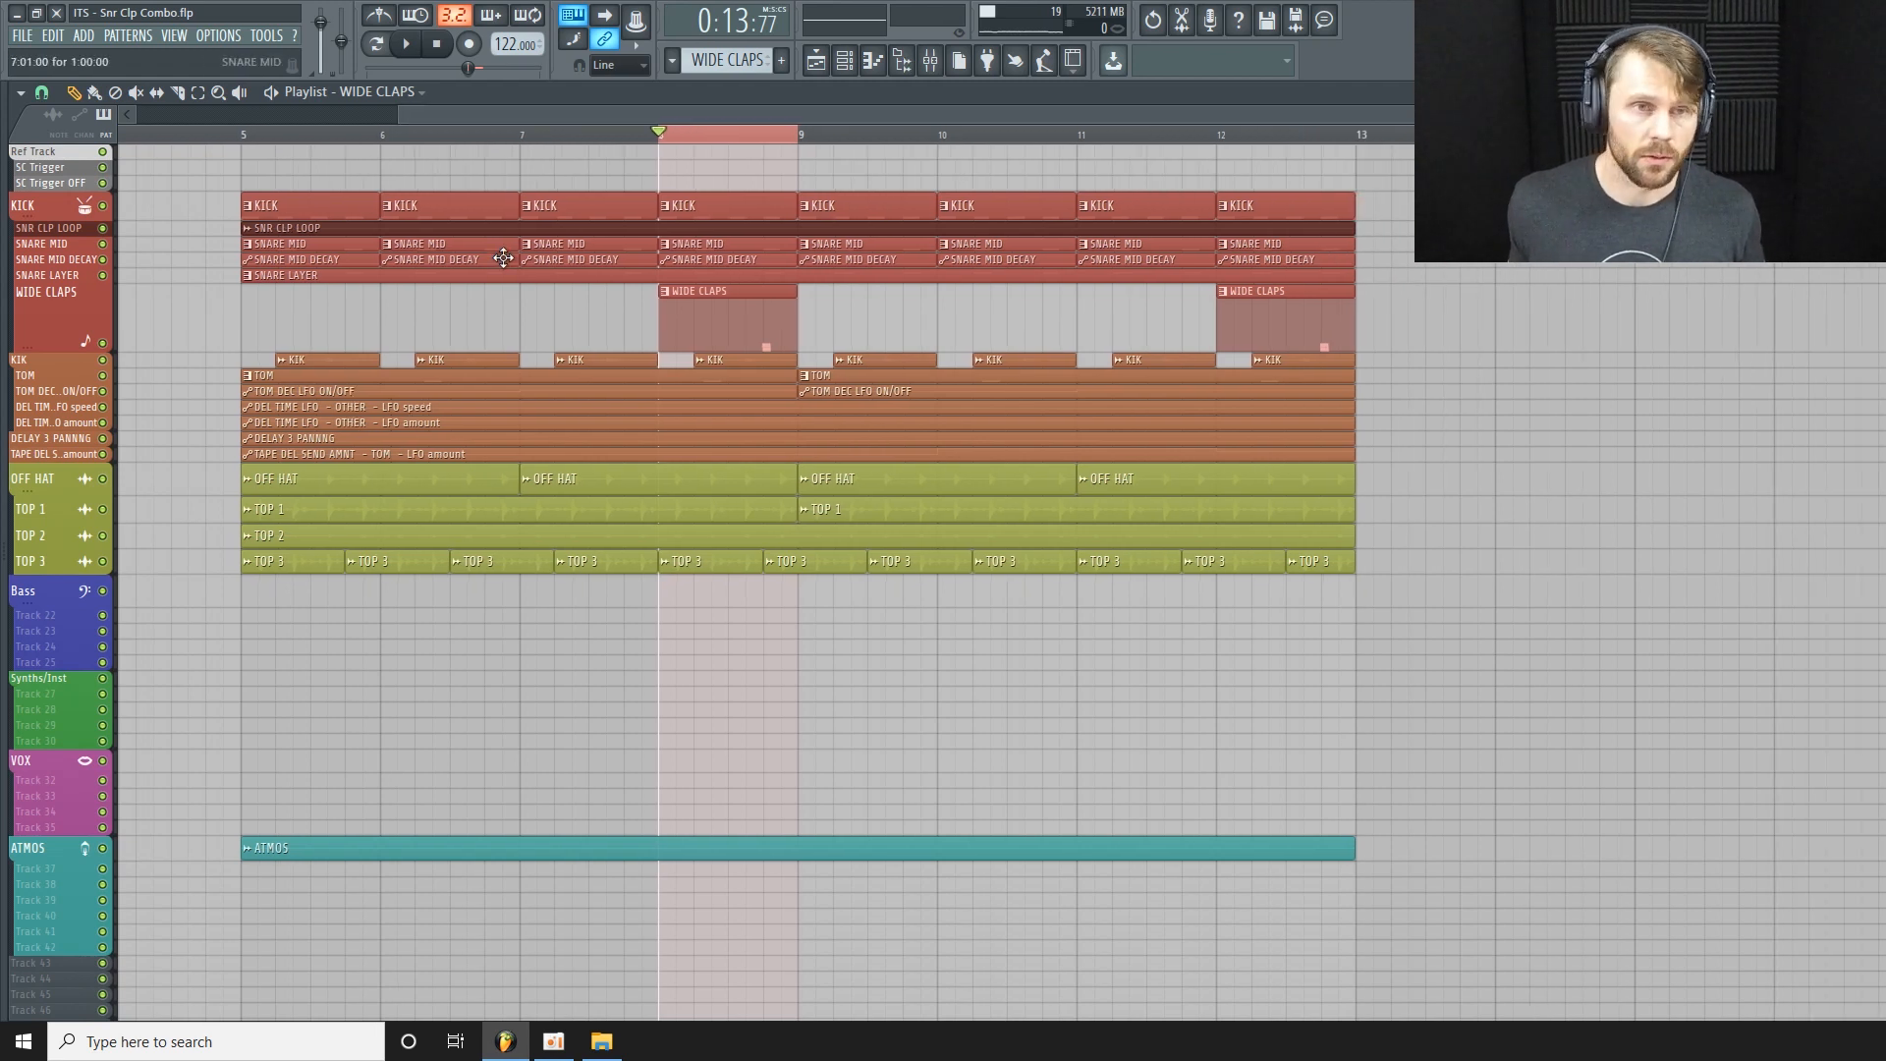
Examine the effect chains and routing of SNARE MID, SNR LAYER, WIDE CLAPS and CLAP GRP in the mixer.
click(931, 61)
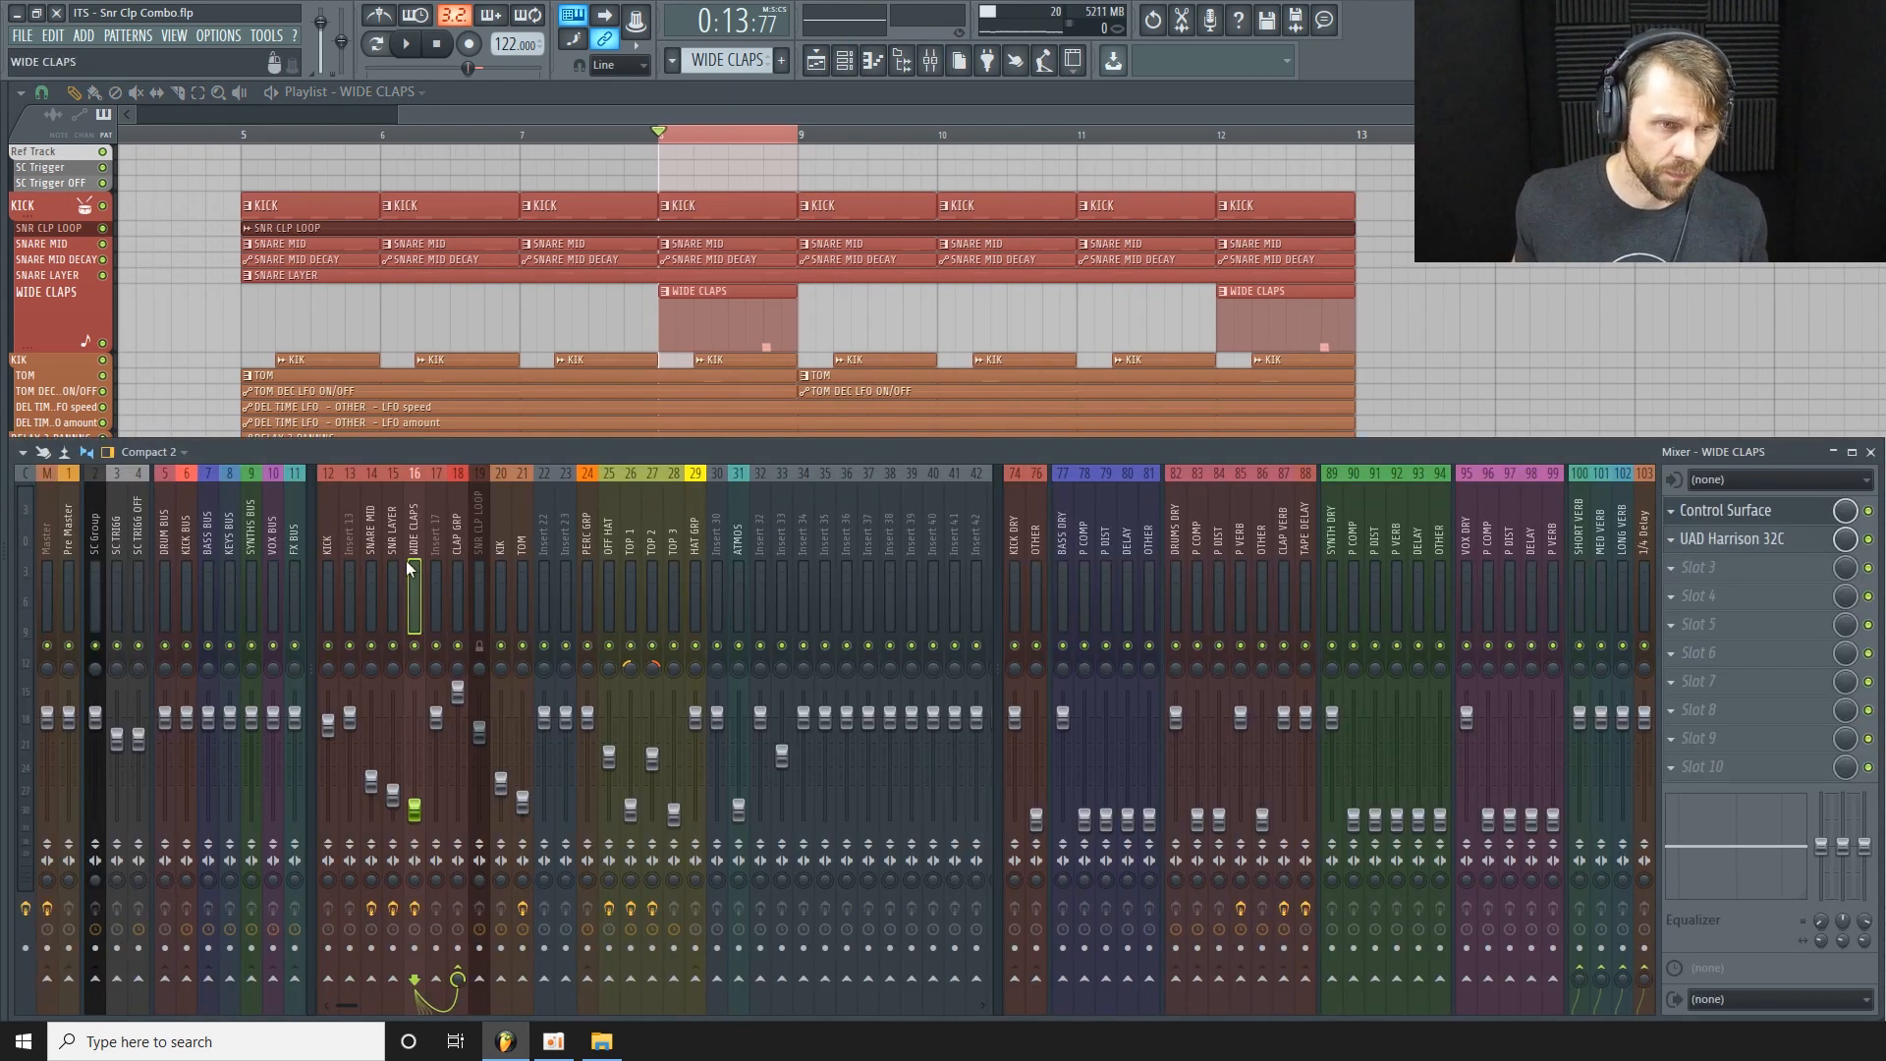
click(459, 546)
click(374, 553)
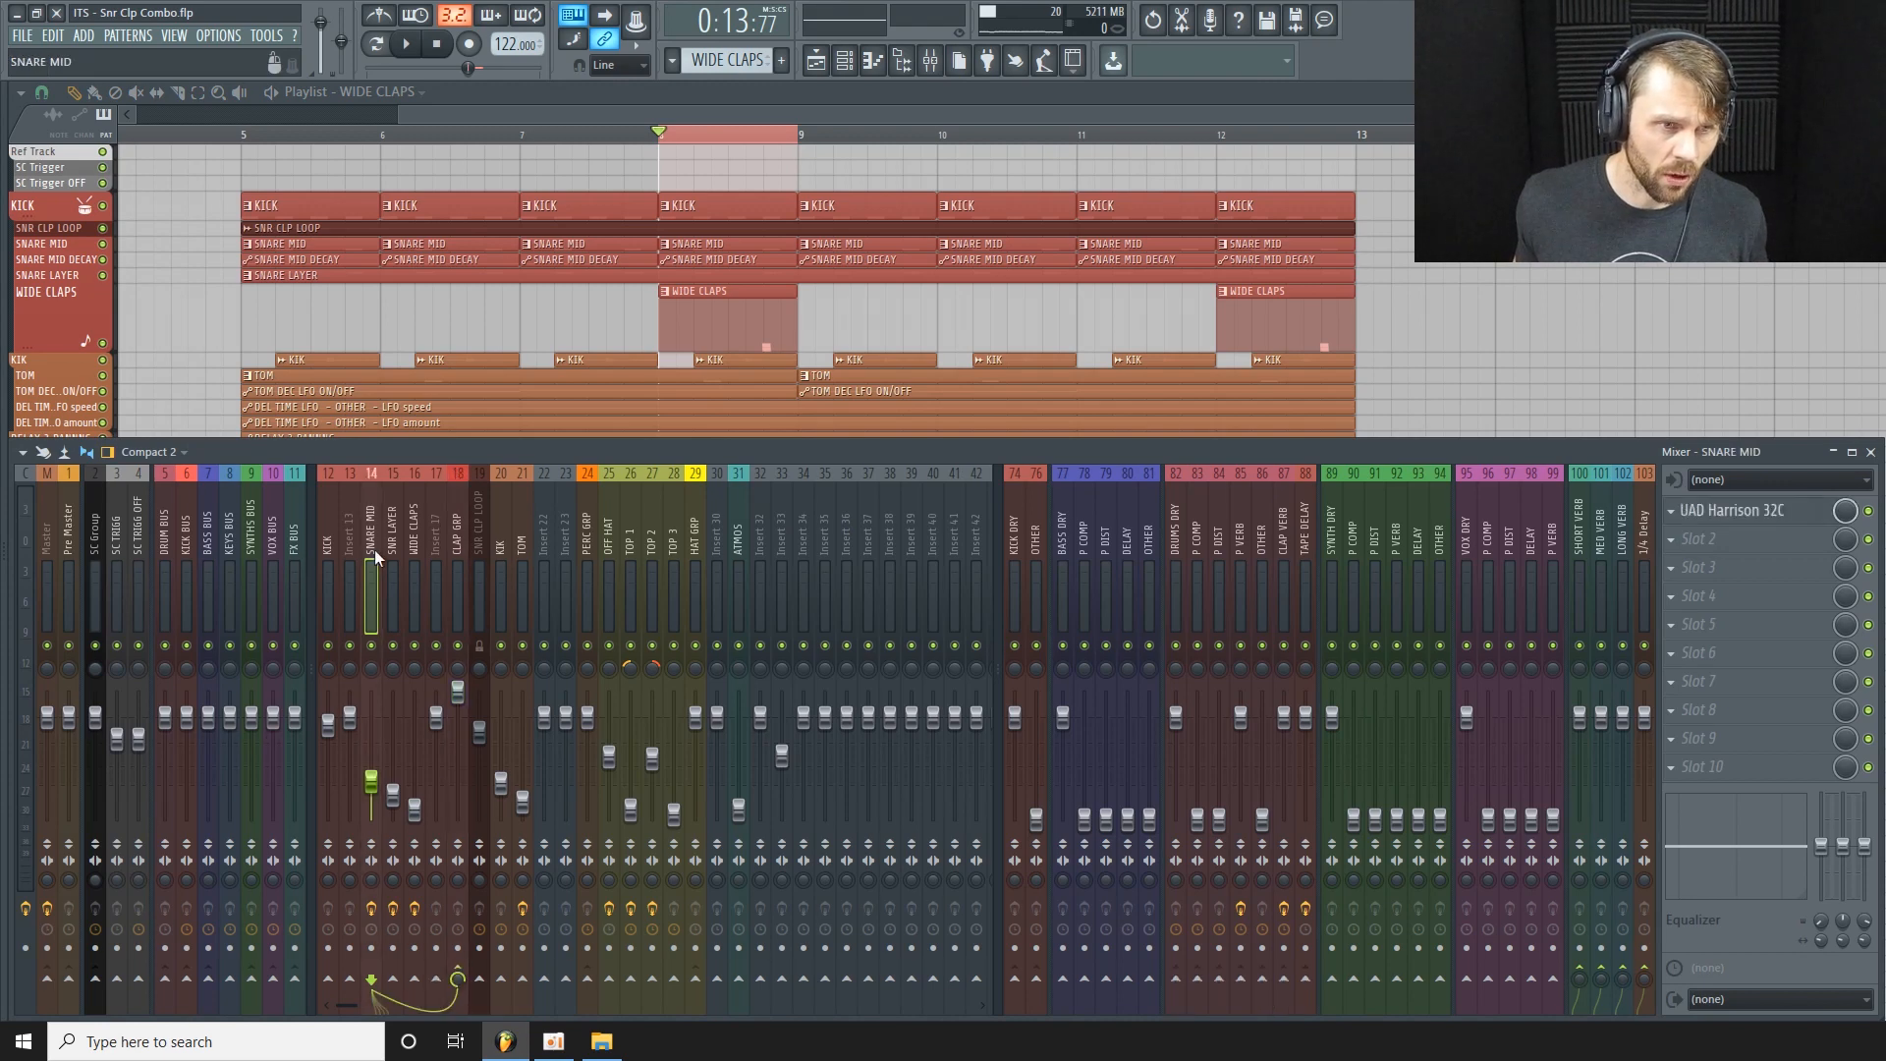
click(385, 550)
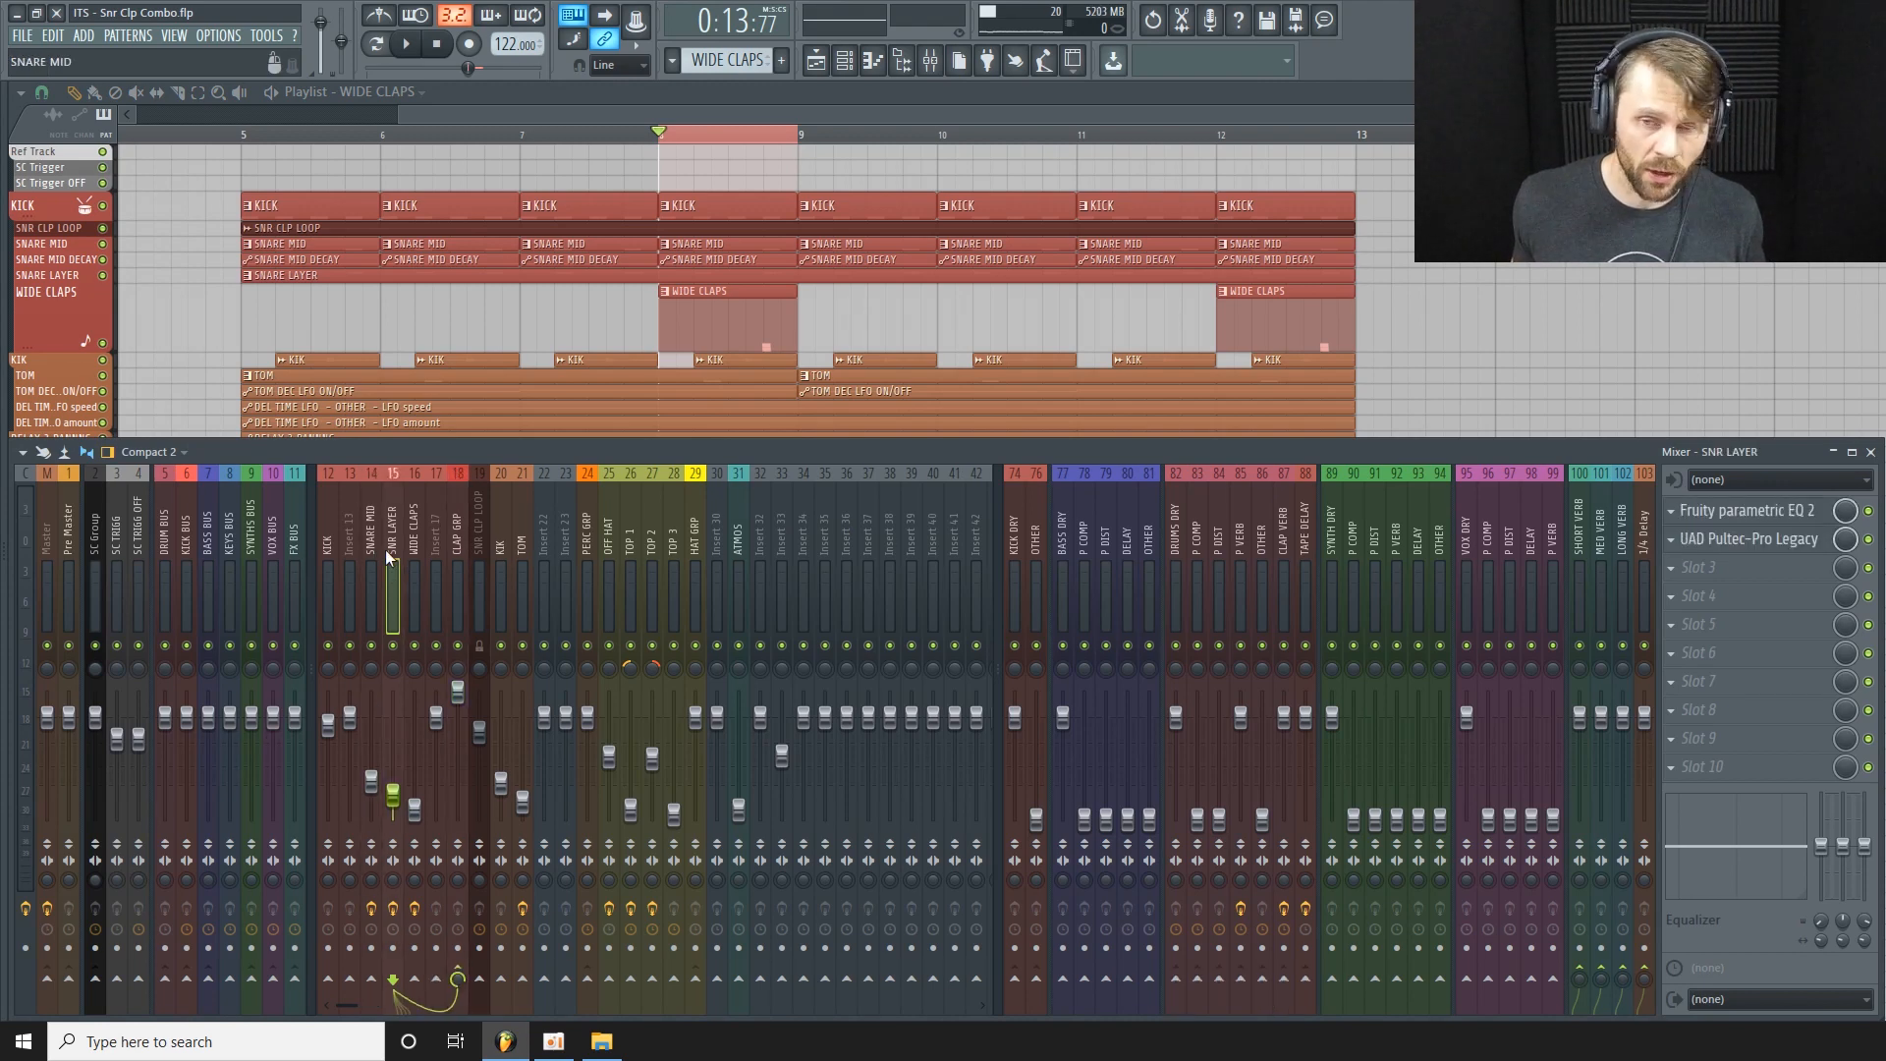
click(404, 550)
click(449, 545)
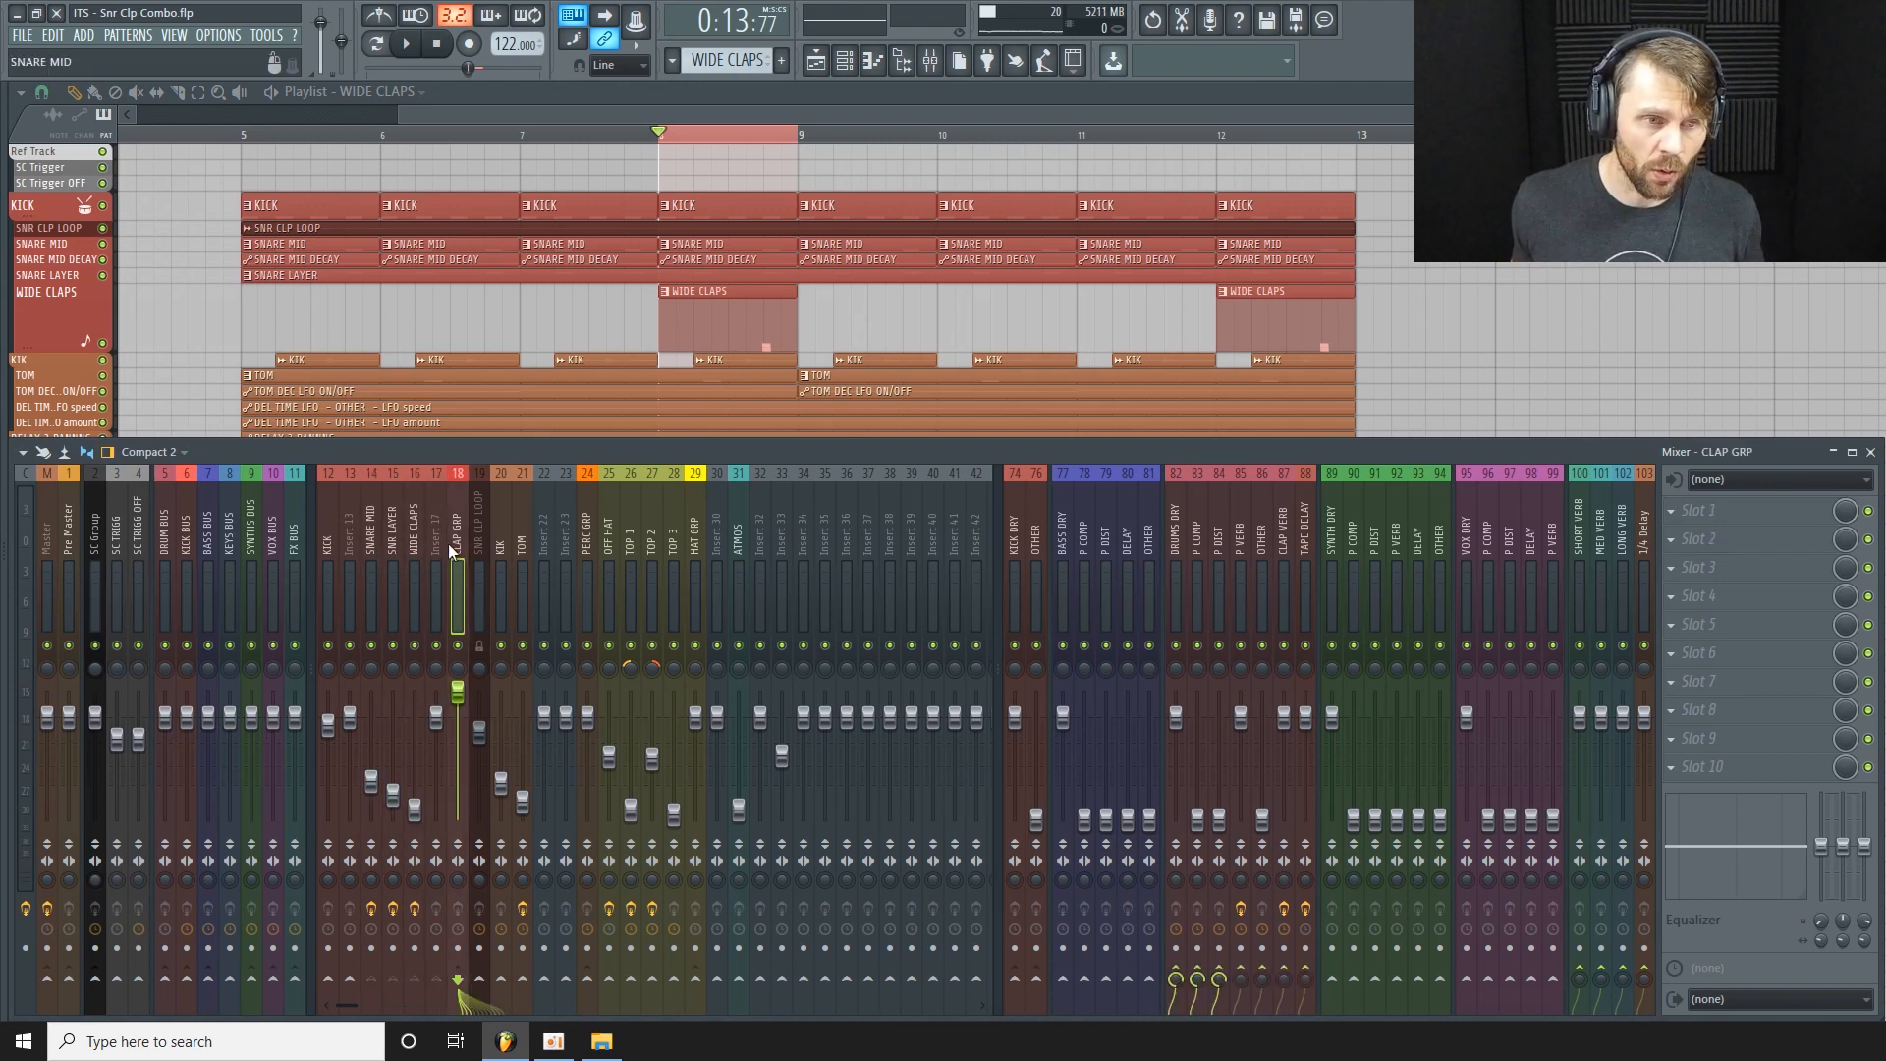
click(420, 536)
click(379, 539)
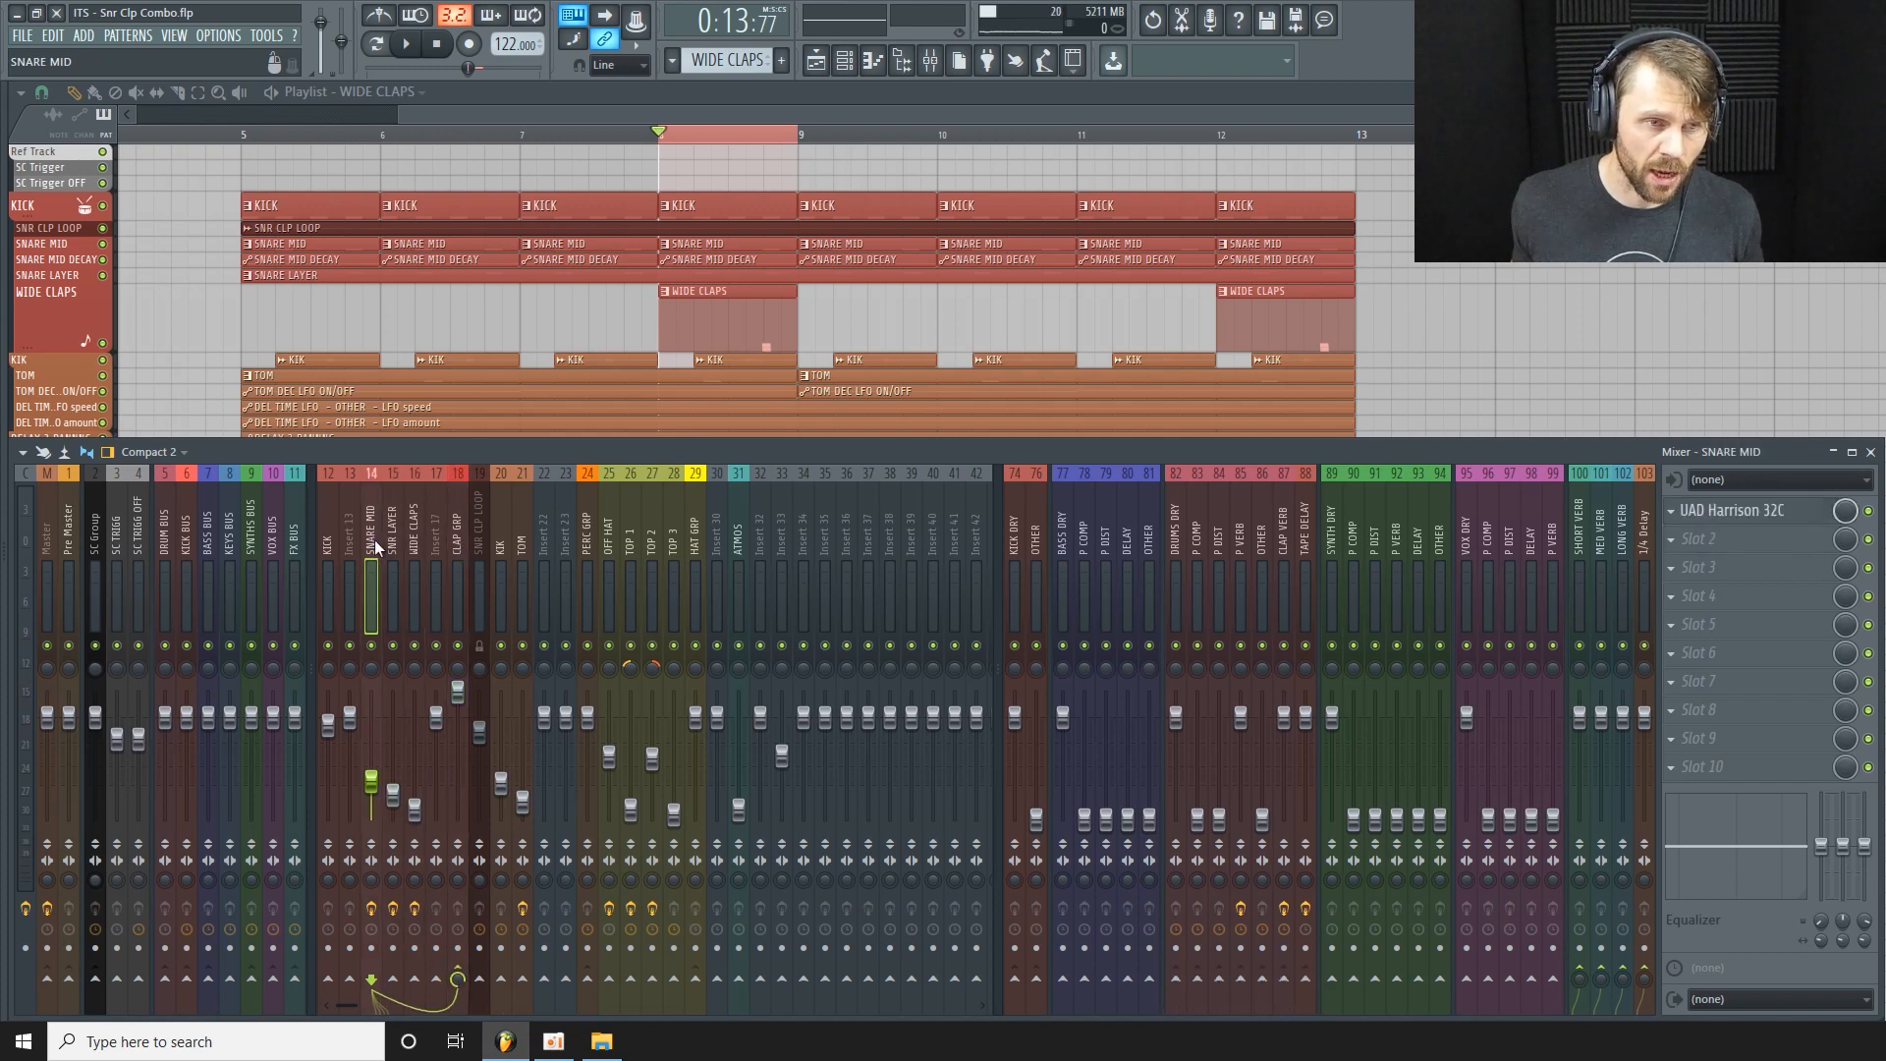
click(393, 546)
click(413, 546)
click(455, 546)
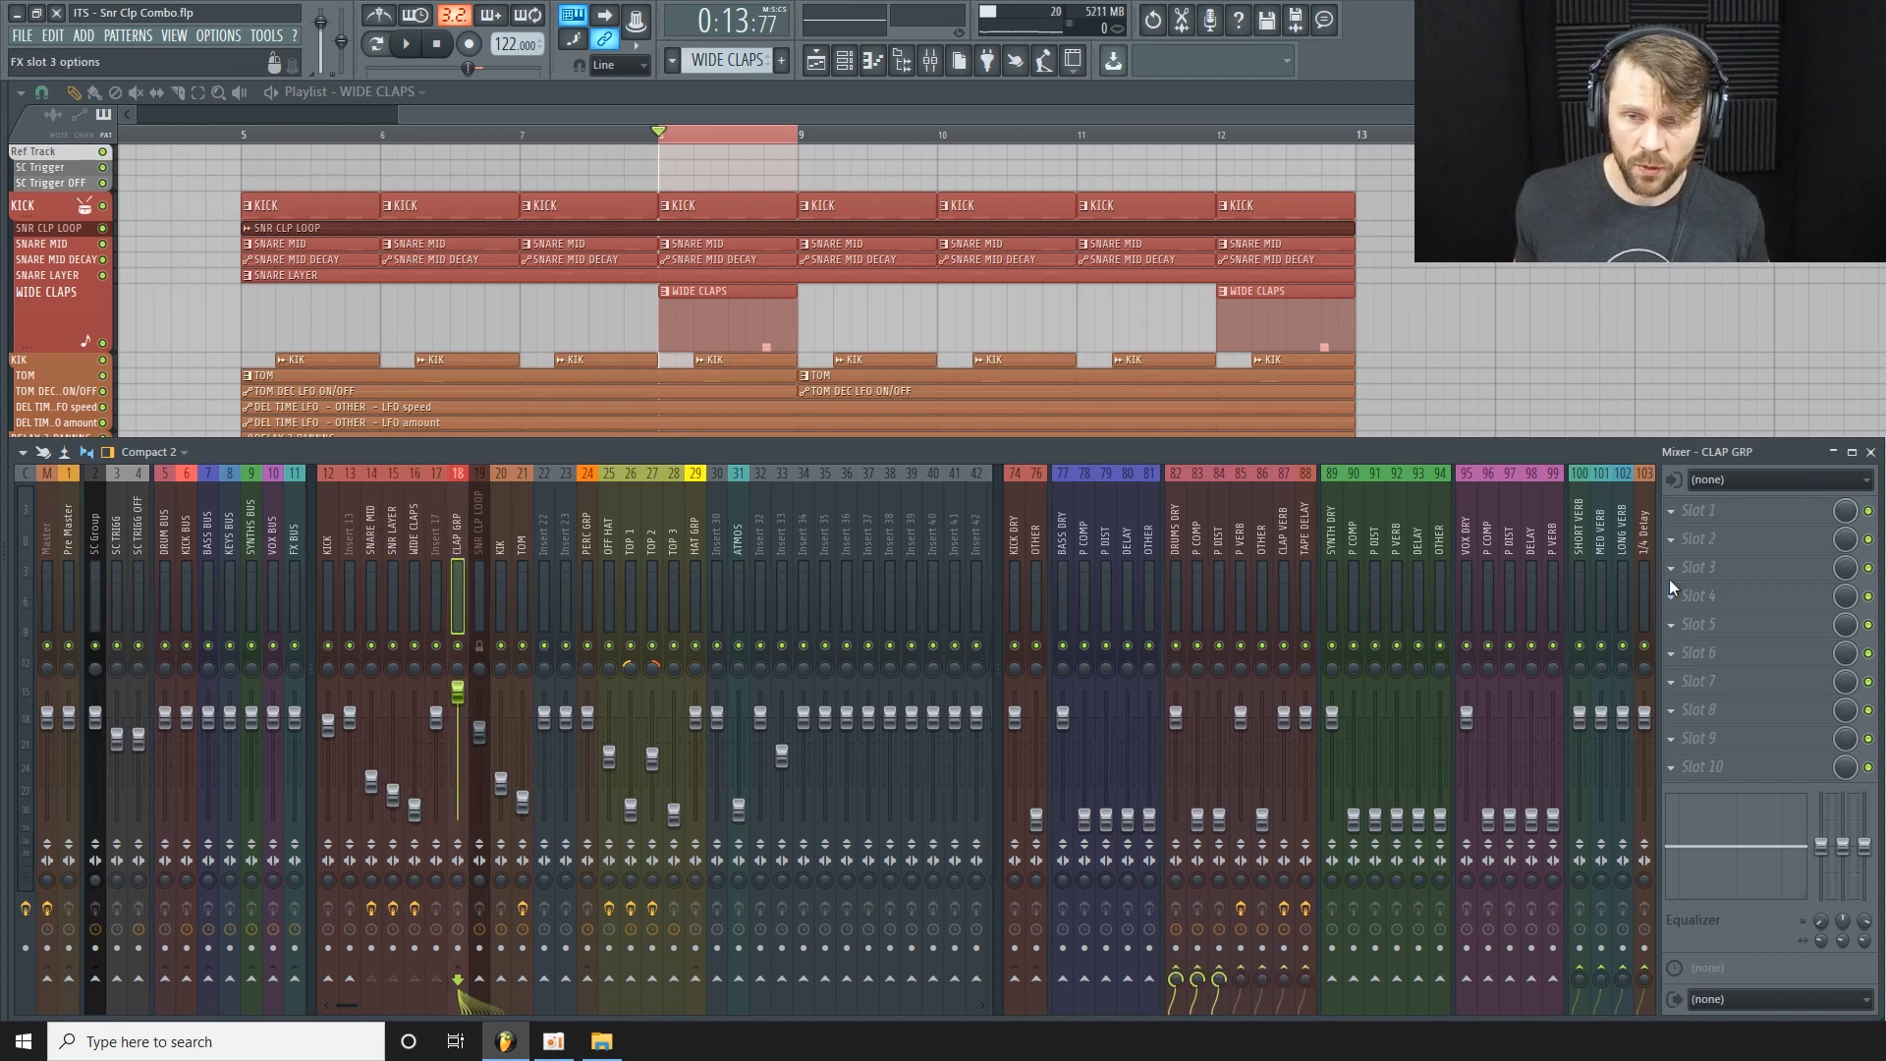
Load the Defacer distortion plugin into effect slot 1 of the CLAP GRP track and move its window clear of the mixer.
click(1729, 509)
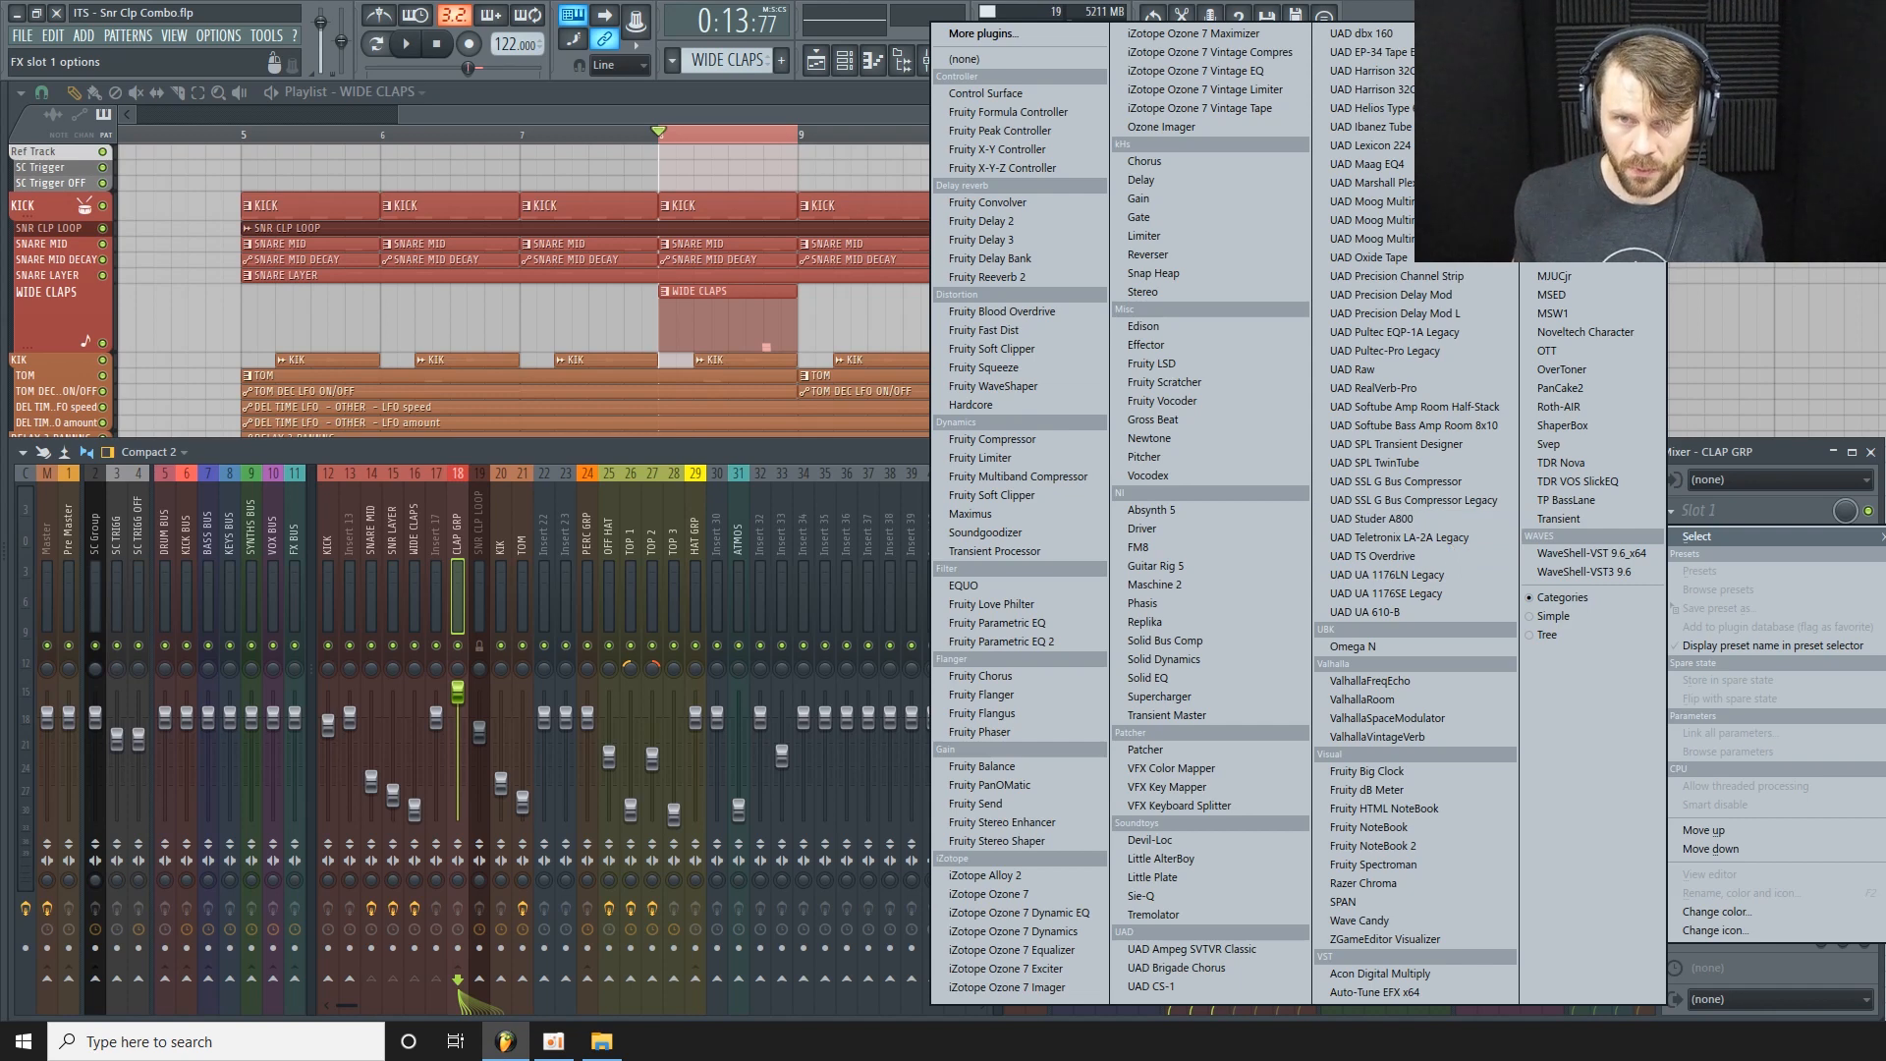
click(1559, 108)
drag(608, 218, 481, 355)
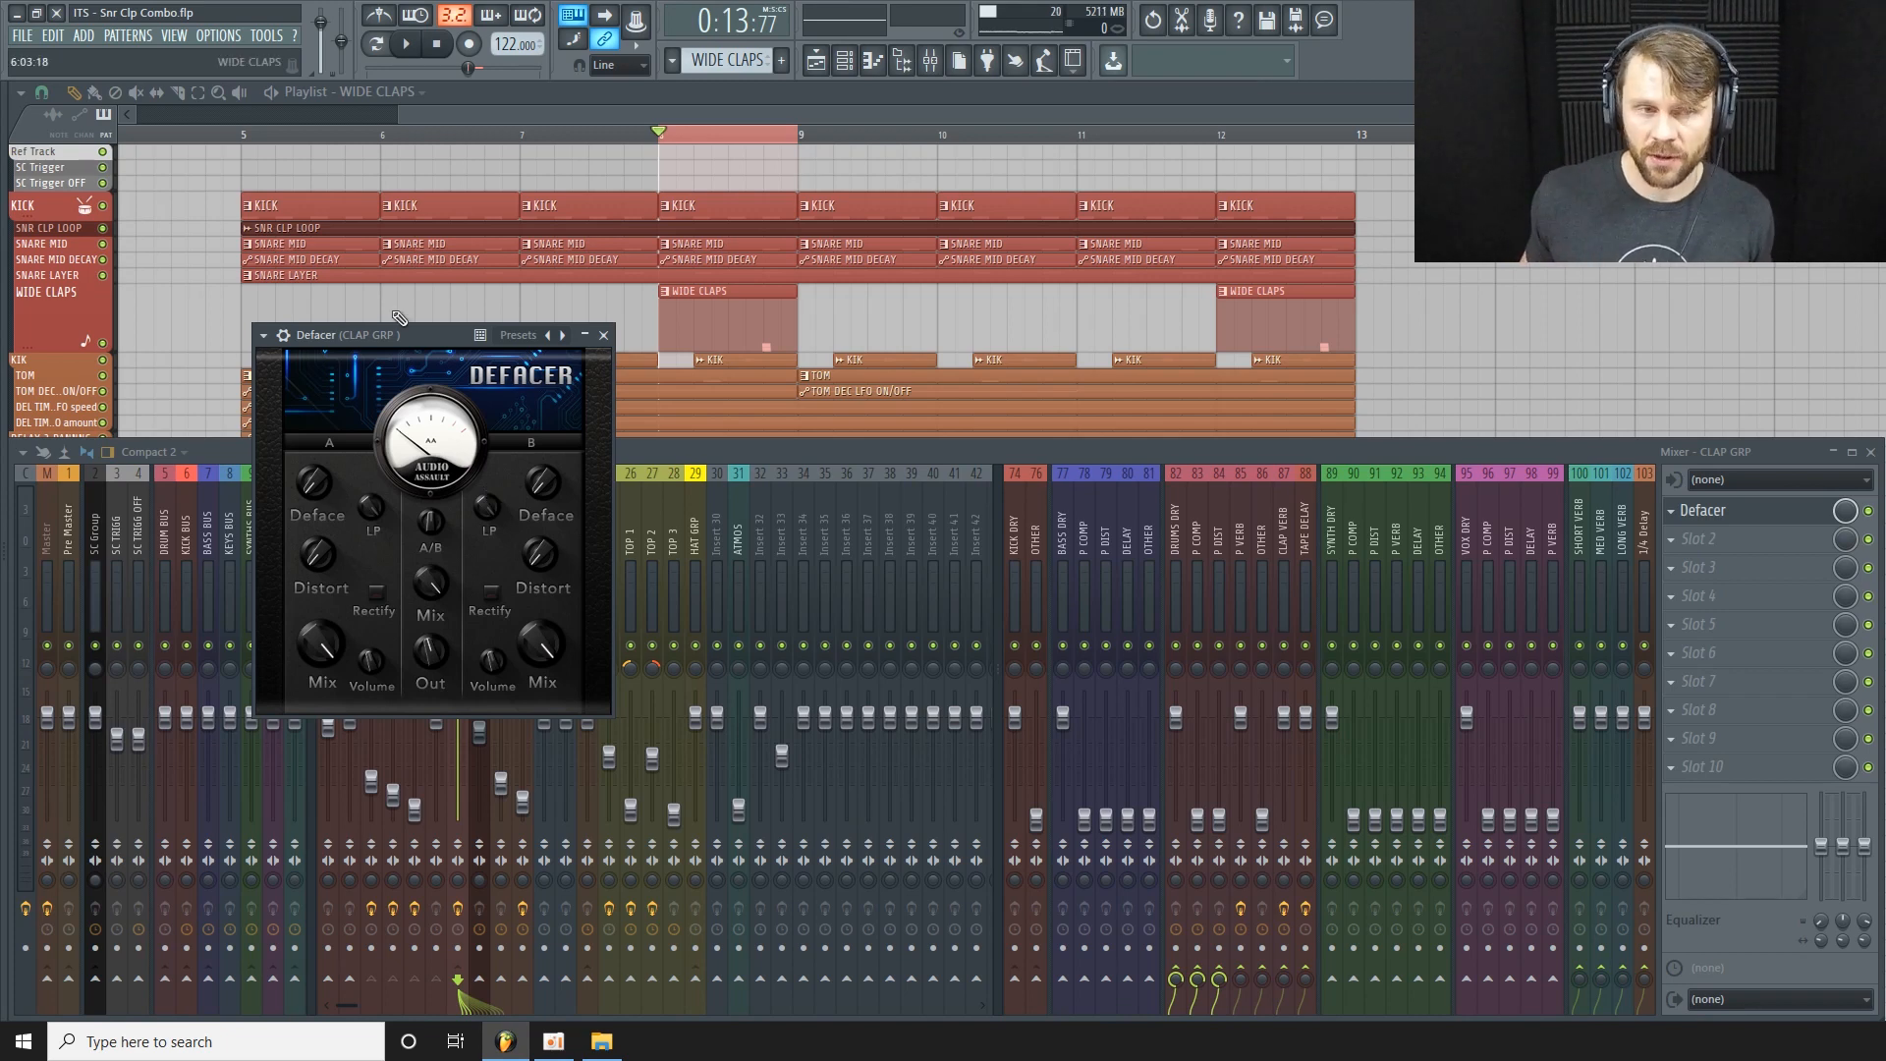
drag(438, 334, 420, 299)
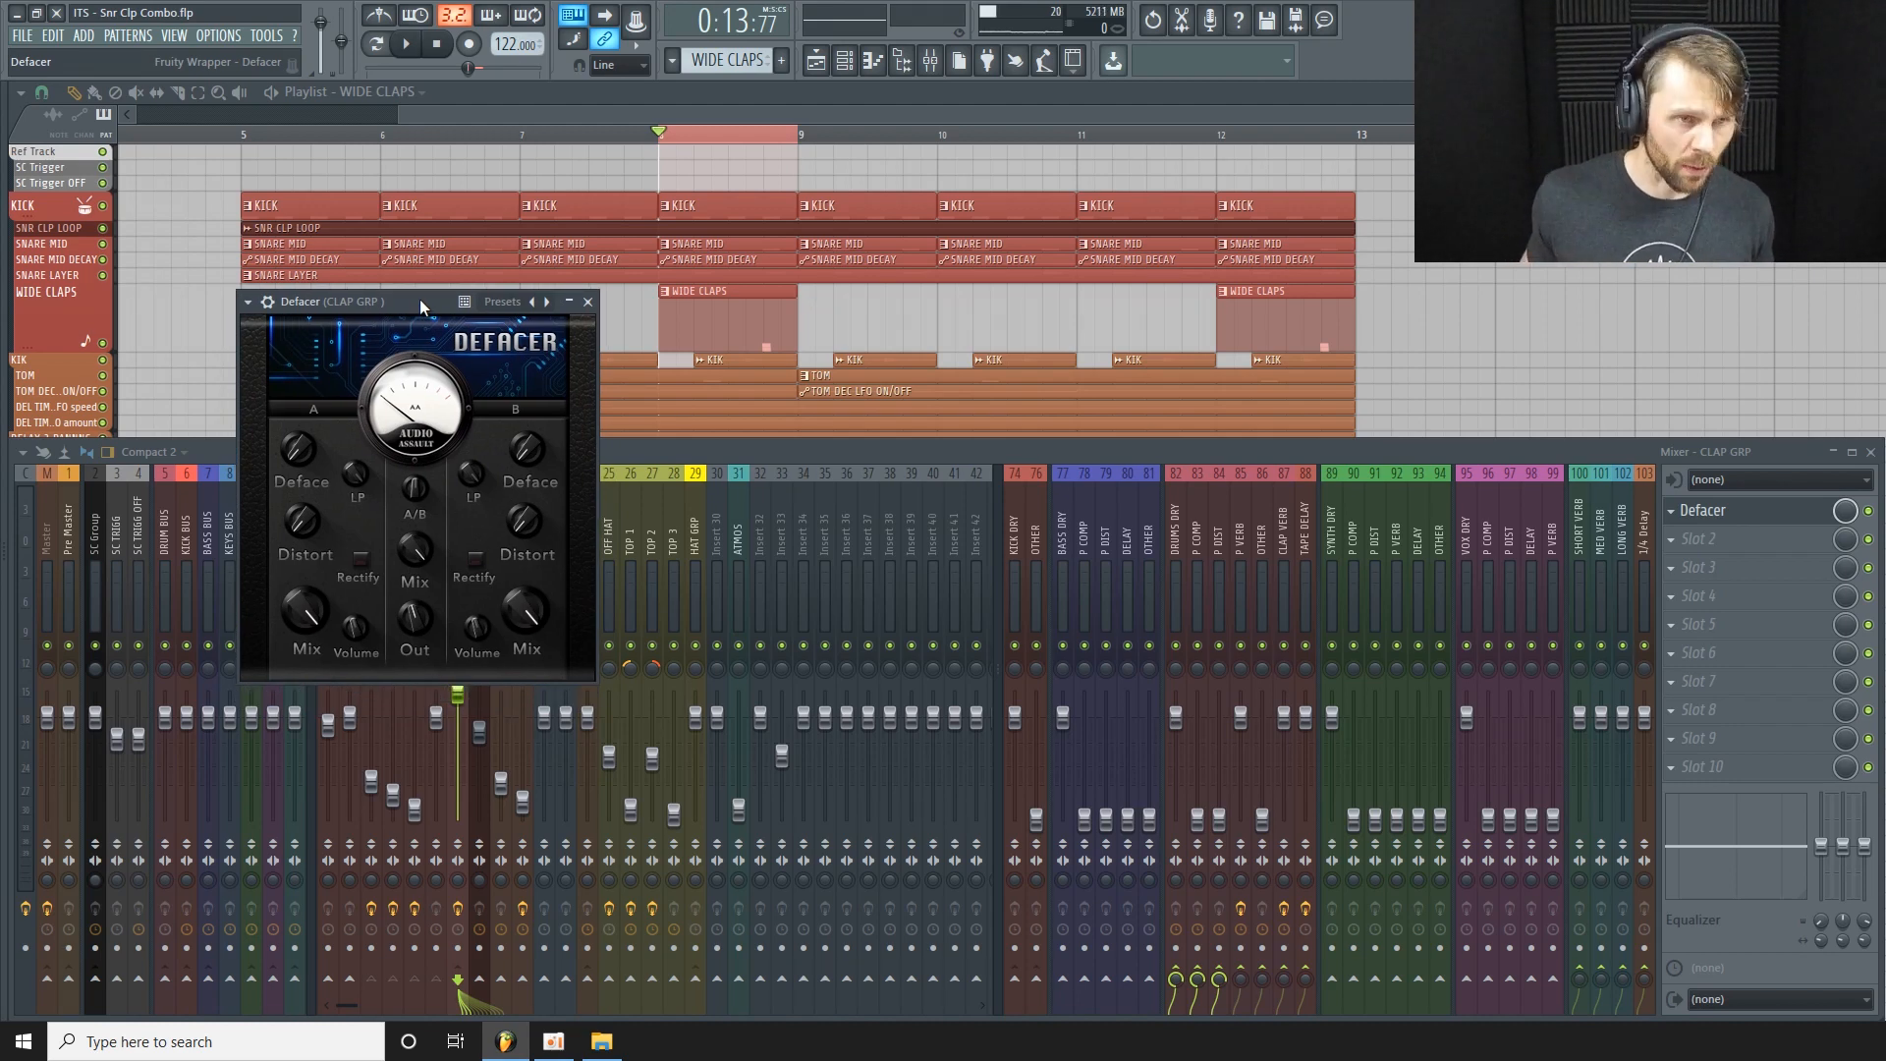
drag(420, 300, 532, 205)
While the loop plays, set Defacer's Distort amount to 14.52% on both the A and B sides, and reposition its window.
key(space)
drag(437, 442, 444, 405)
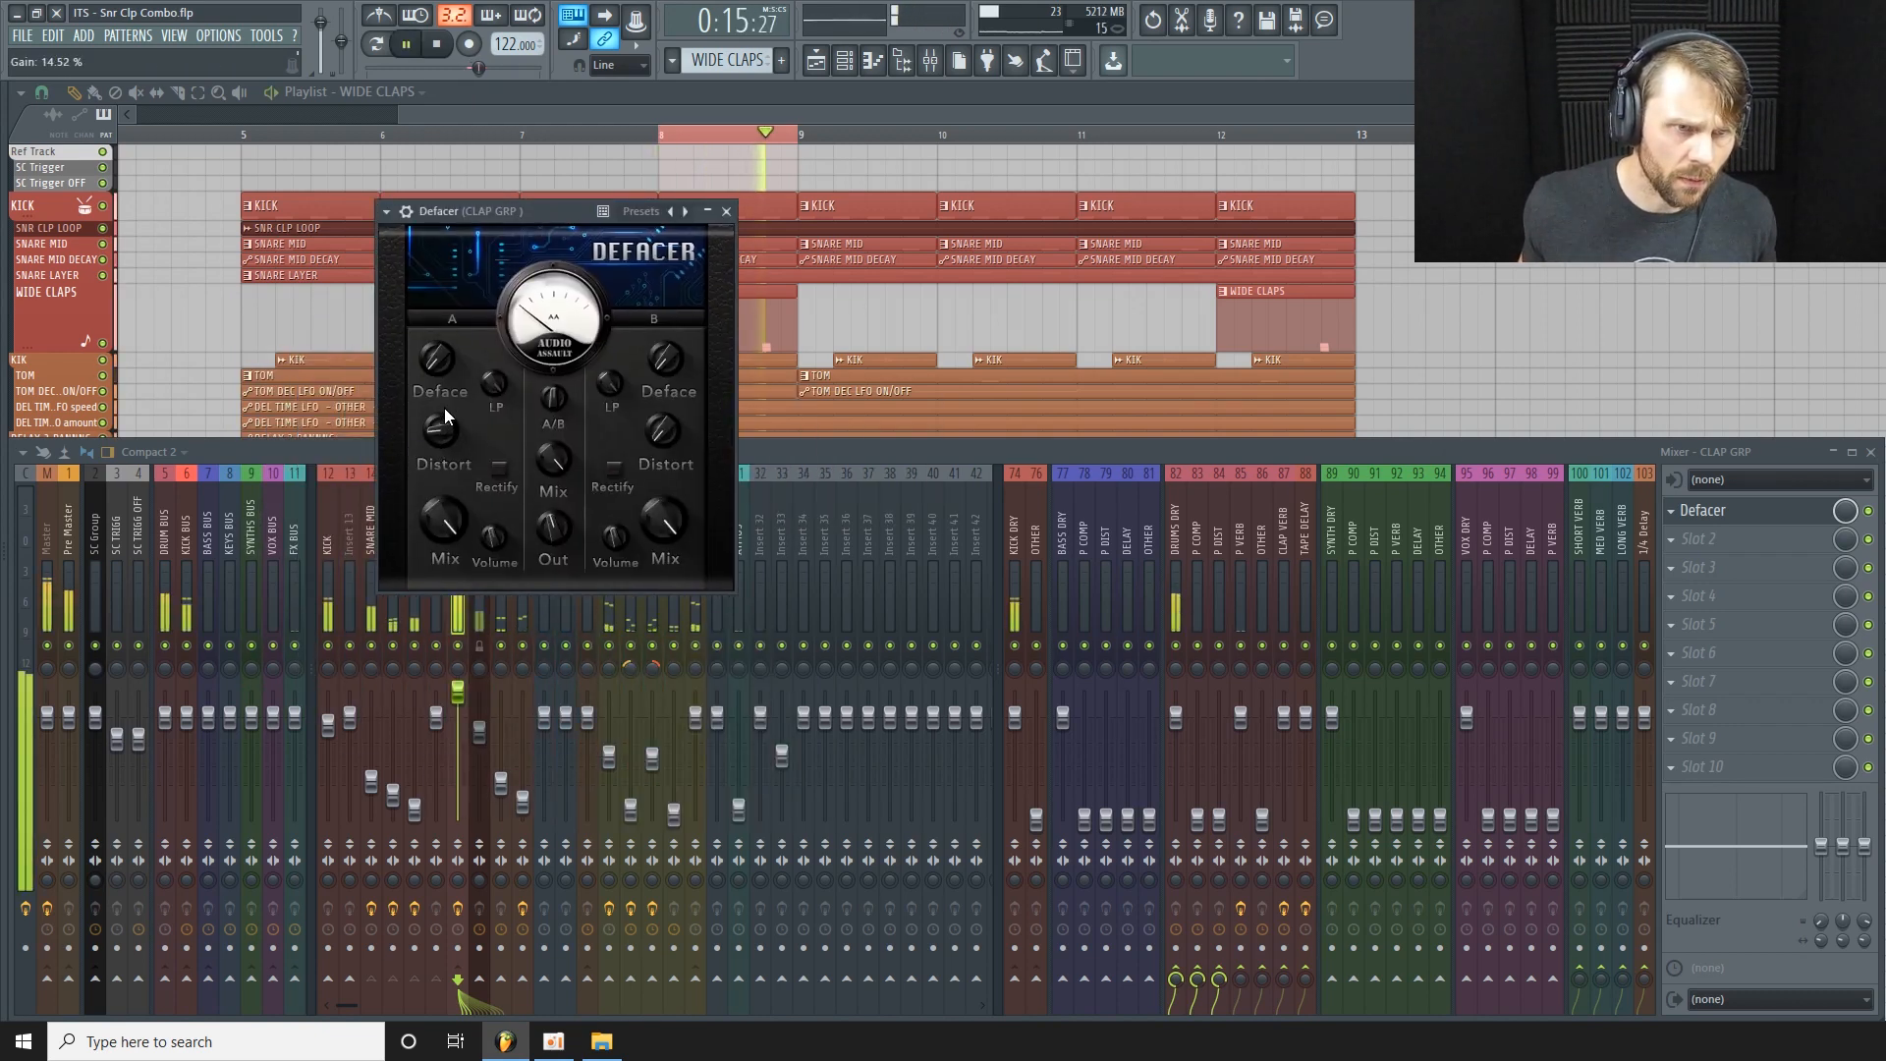
drag(668, 428, 669, 399)
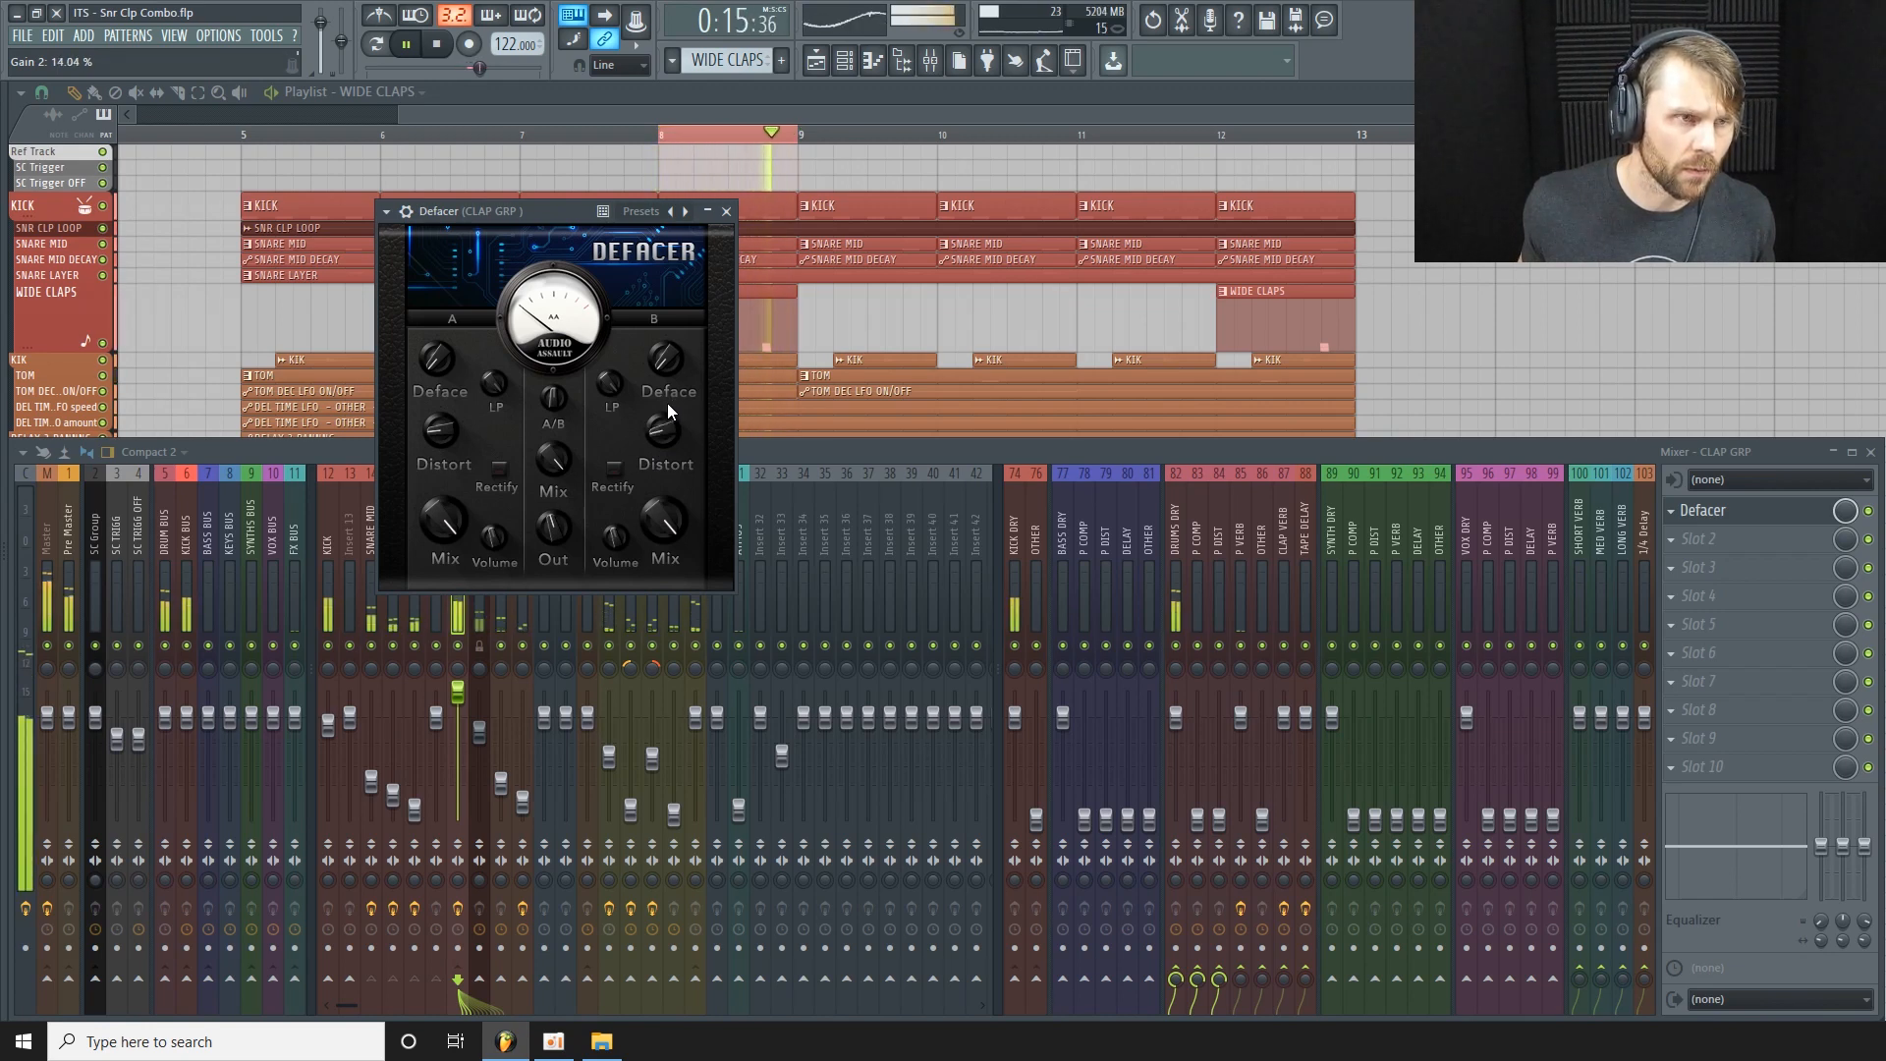
drag(660, 431, 659, 426)
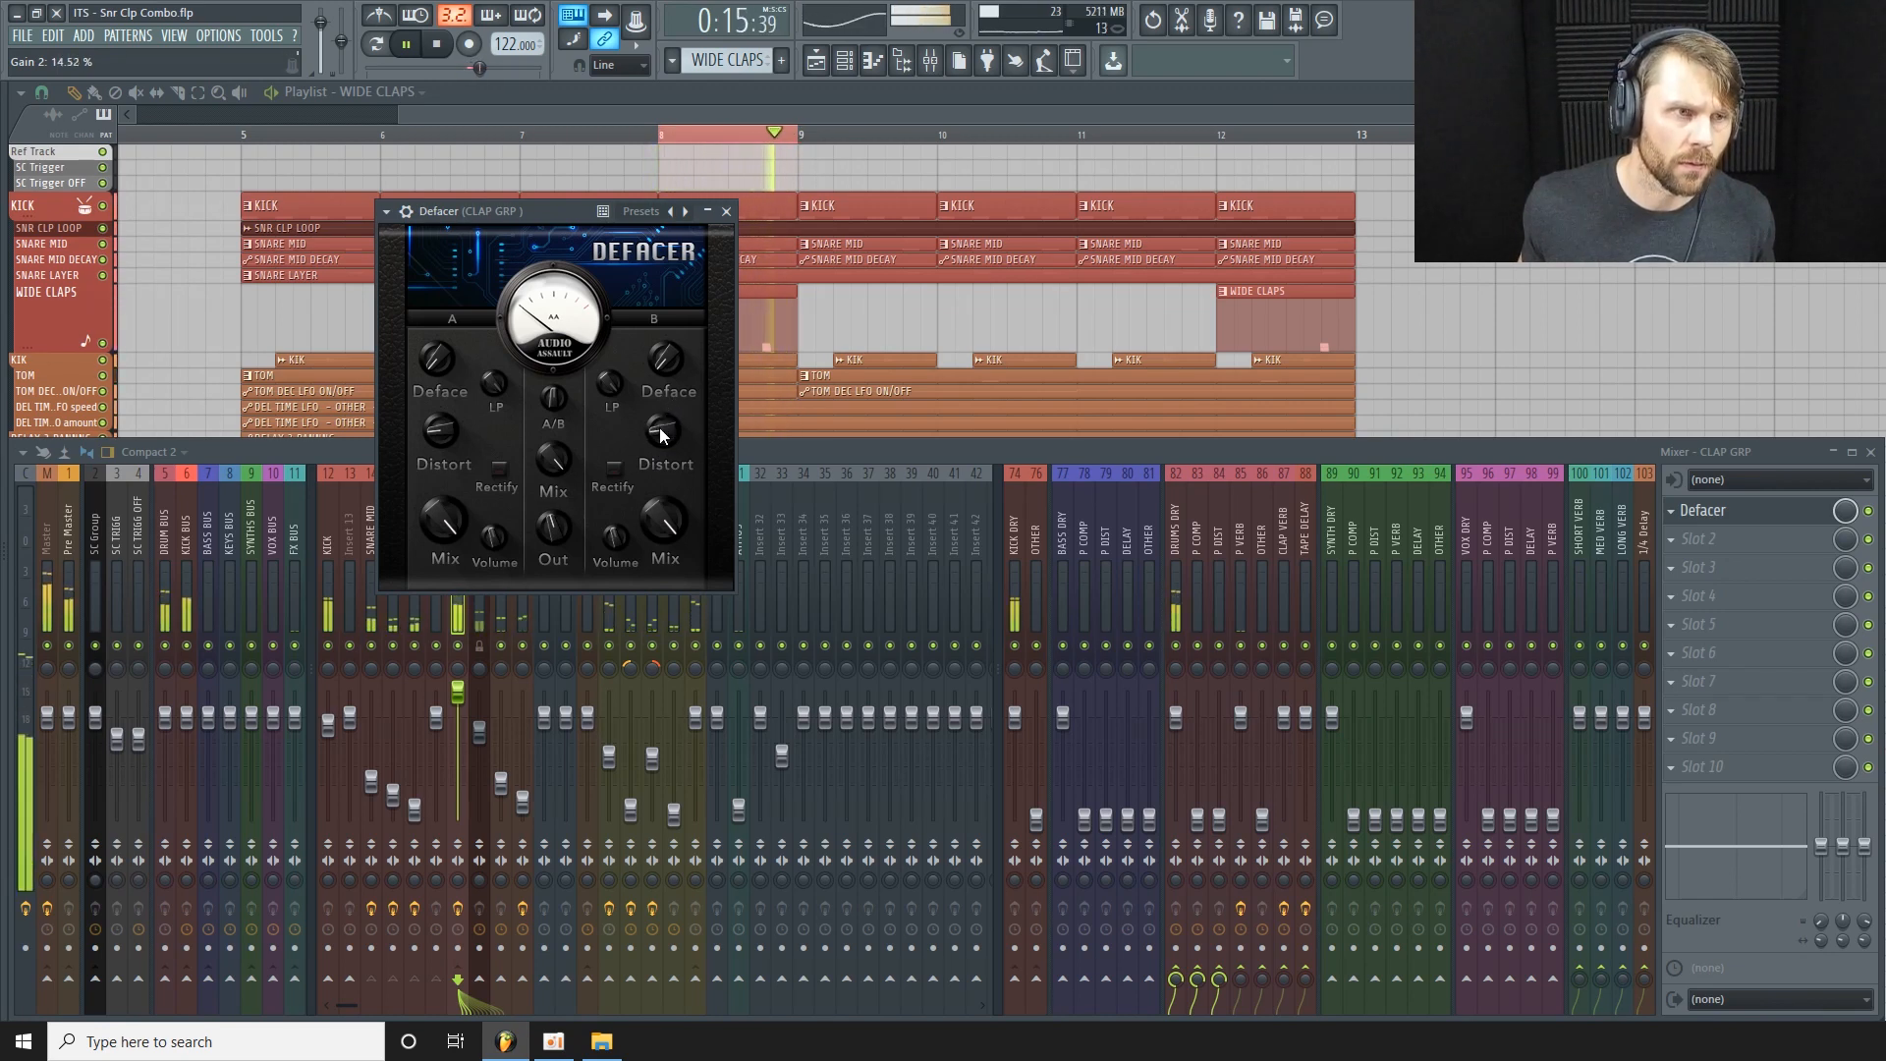
drag(550, 211, 435, 262)
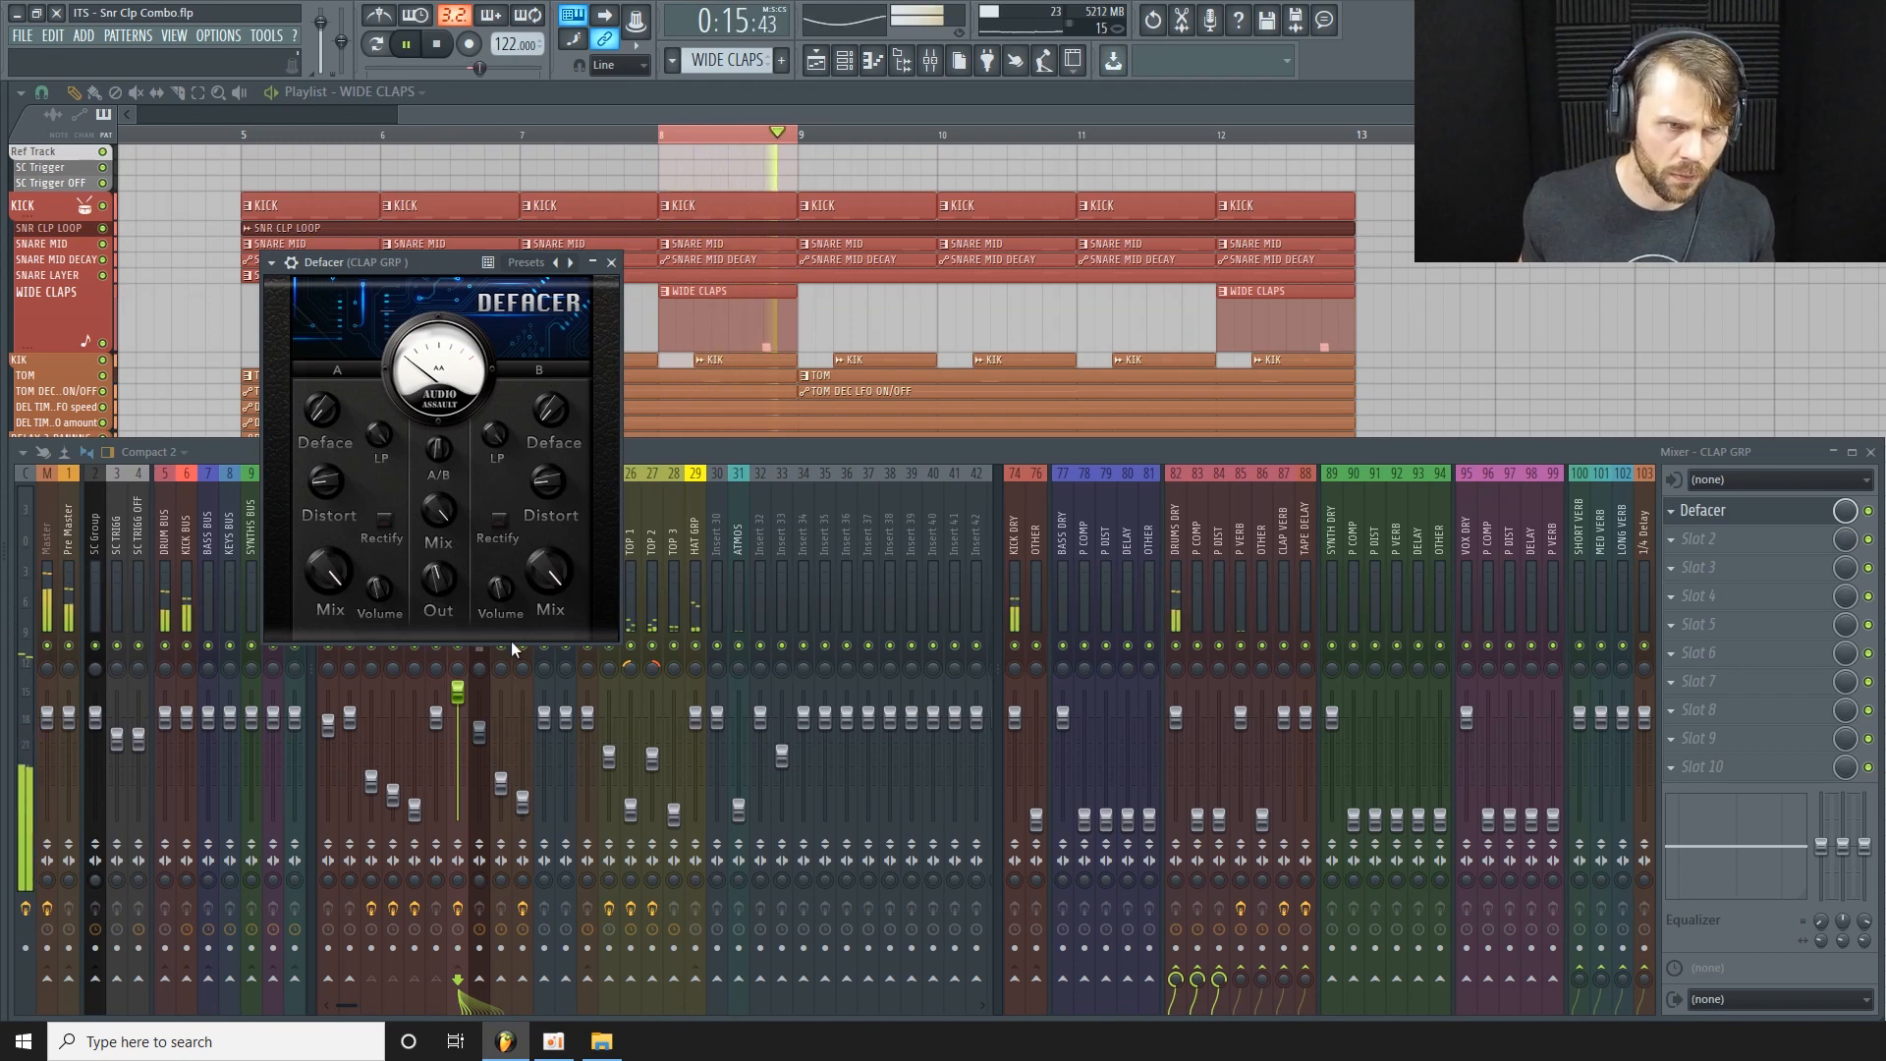
drag(442, 275, 523, 143)
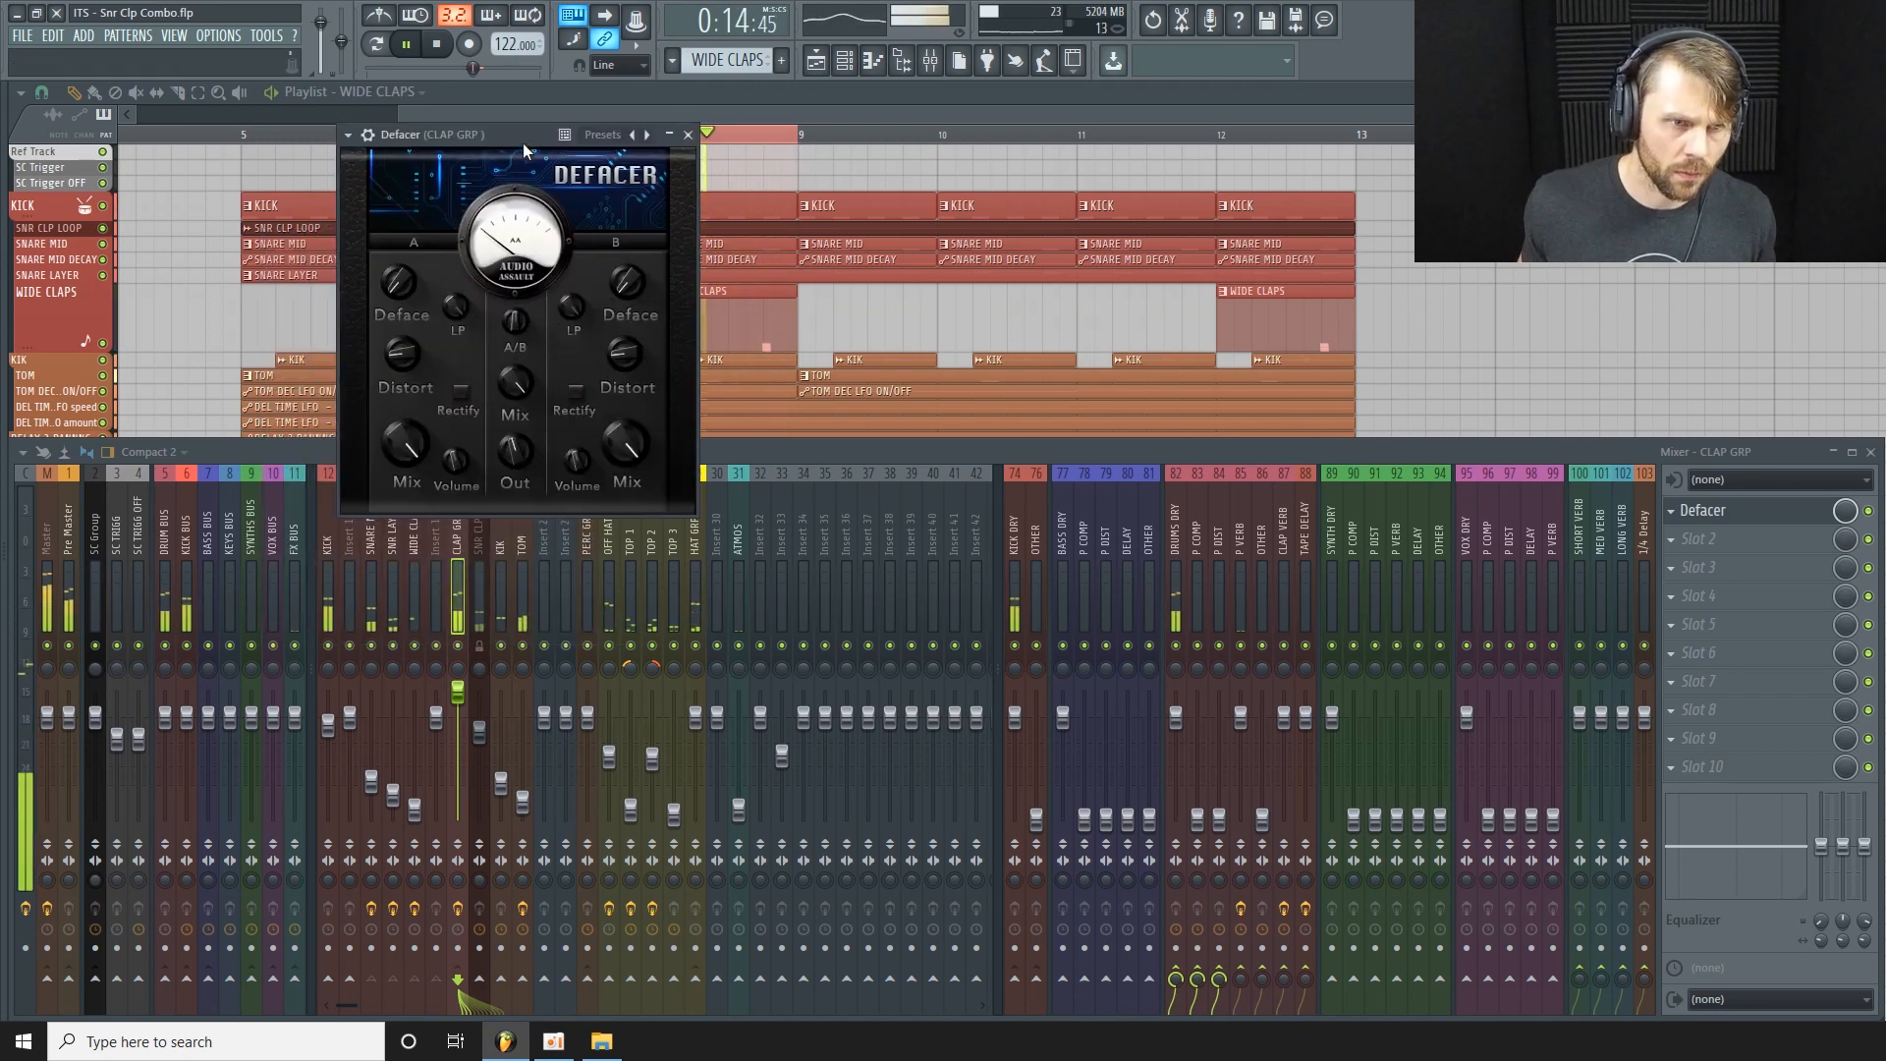
Reset the CLAP GRP fader to its default level and reposition the Defacer window.
drag(457, 693, 458, 699)
right_click(460, 710)
click(544, 726)
drag(509, 134, 556, 159)
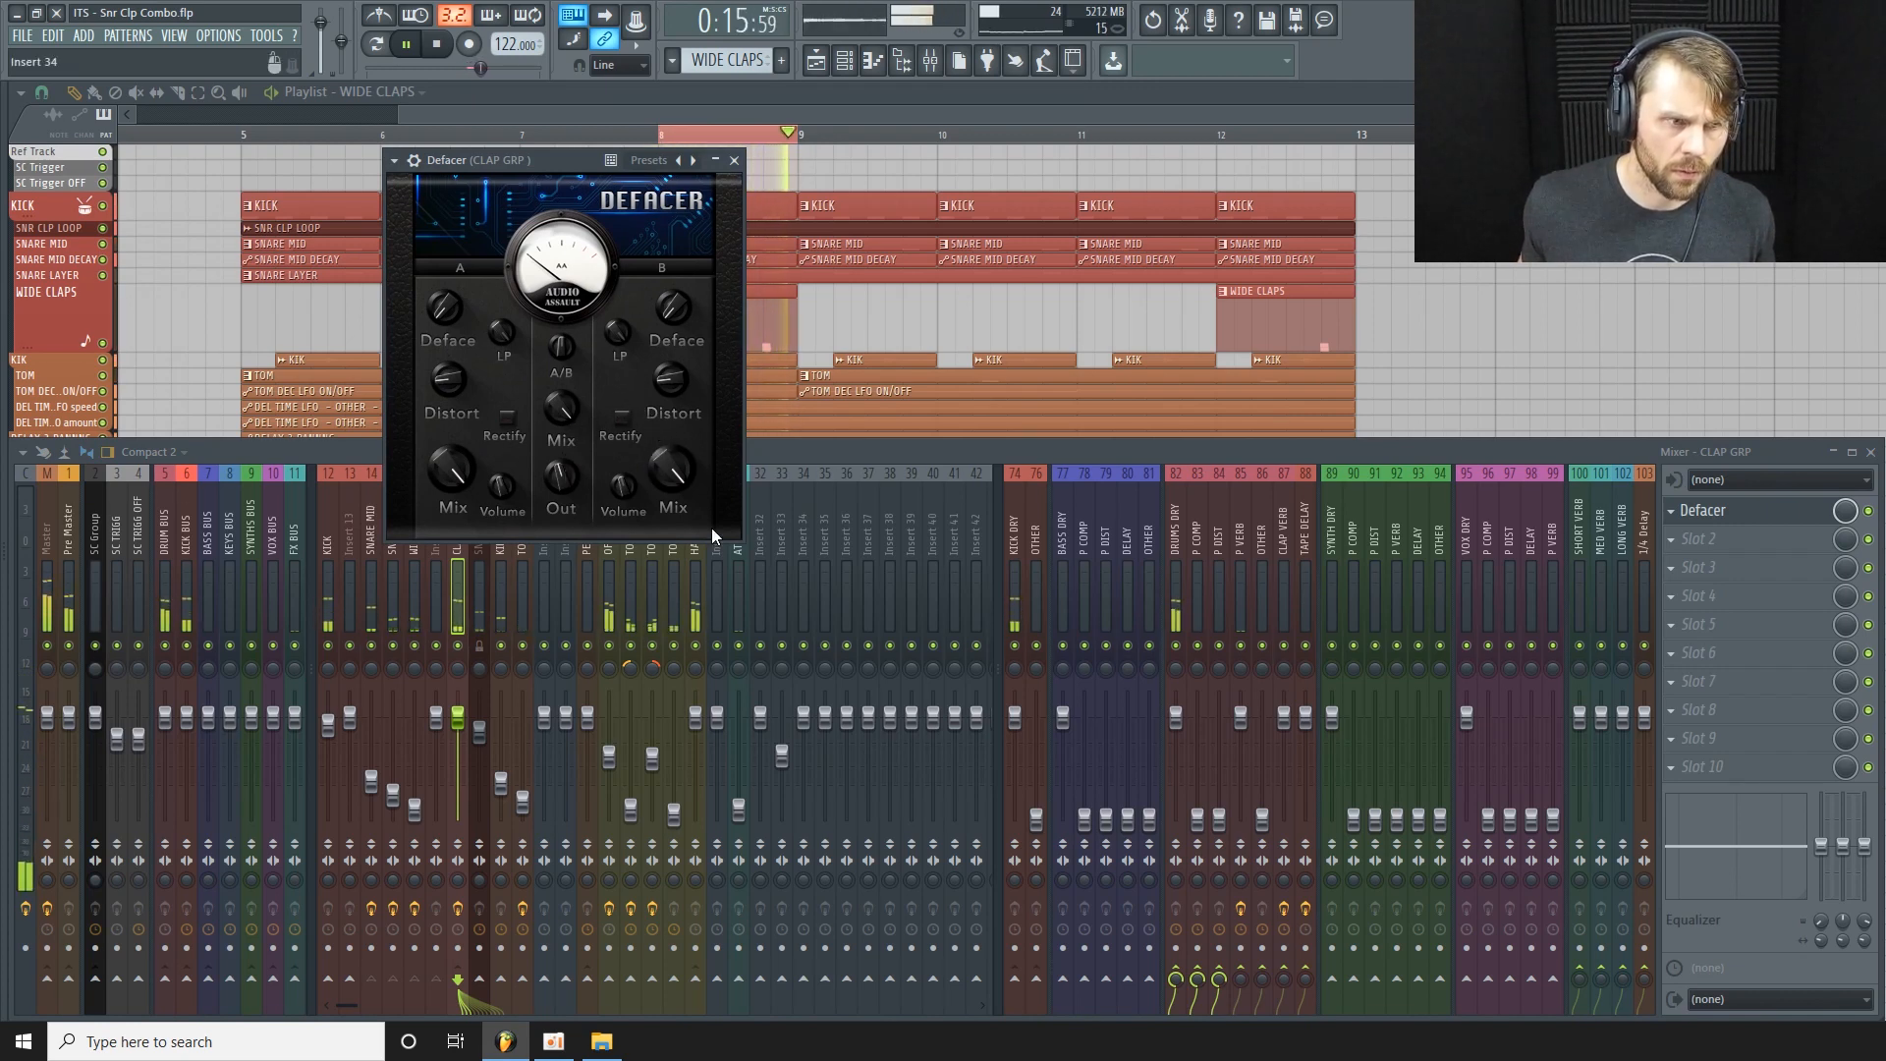
Compare the CLAP GRP with Defacer bypassed and enabled while the loop plays, adjusting Defacer's Out level between comparisons, and stop playback.
click(1868, 511)
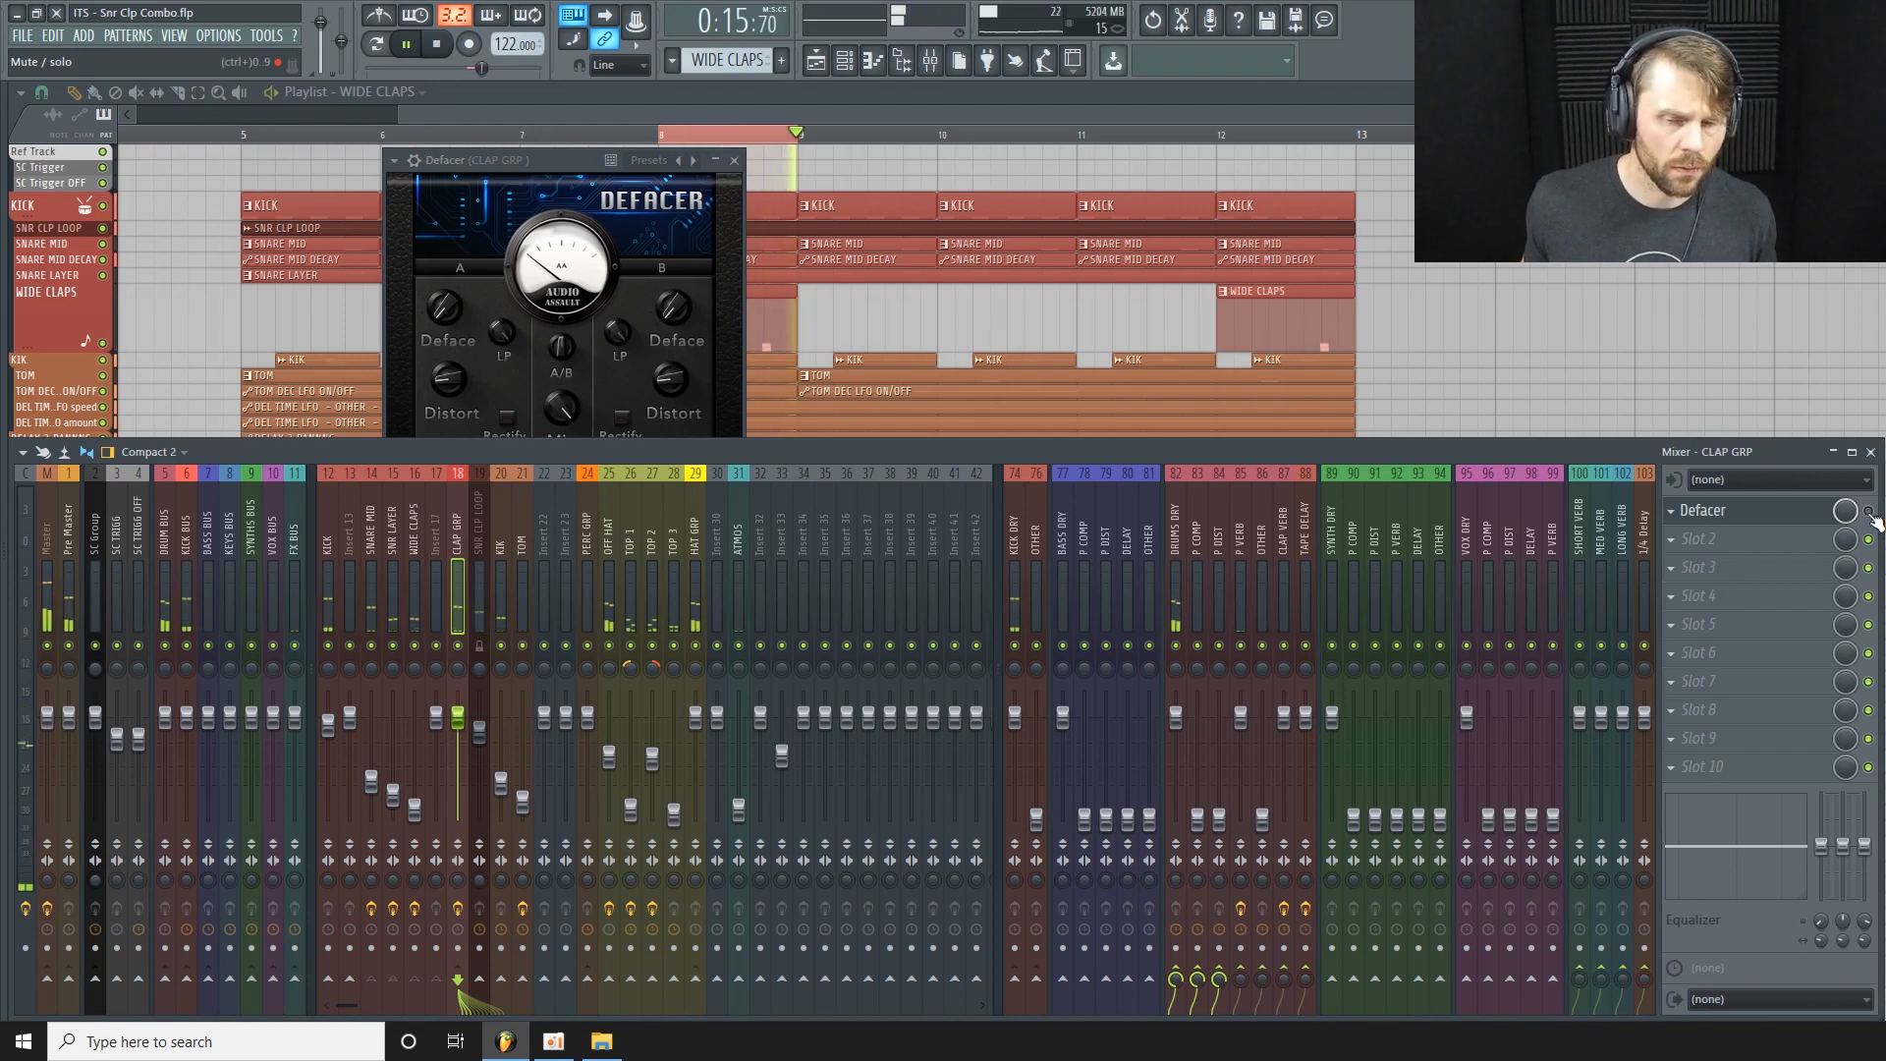
click(571, 155)
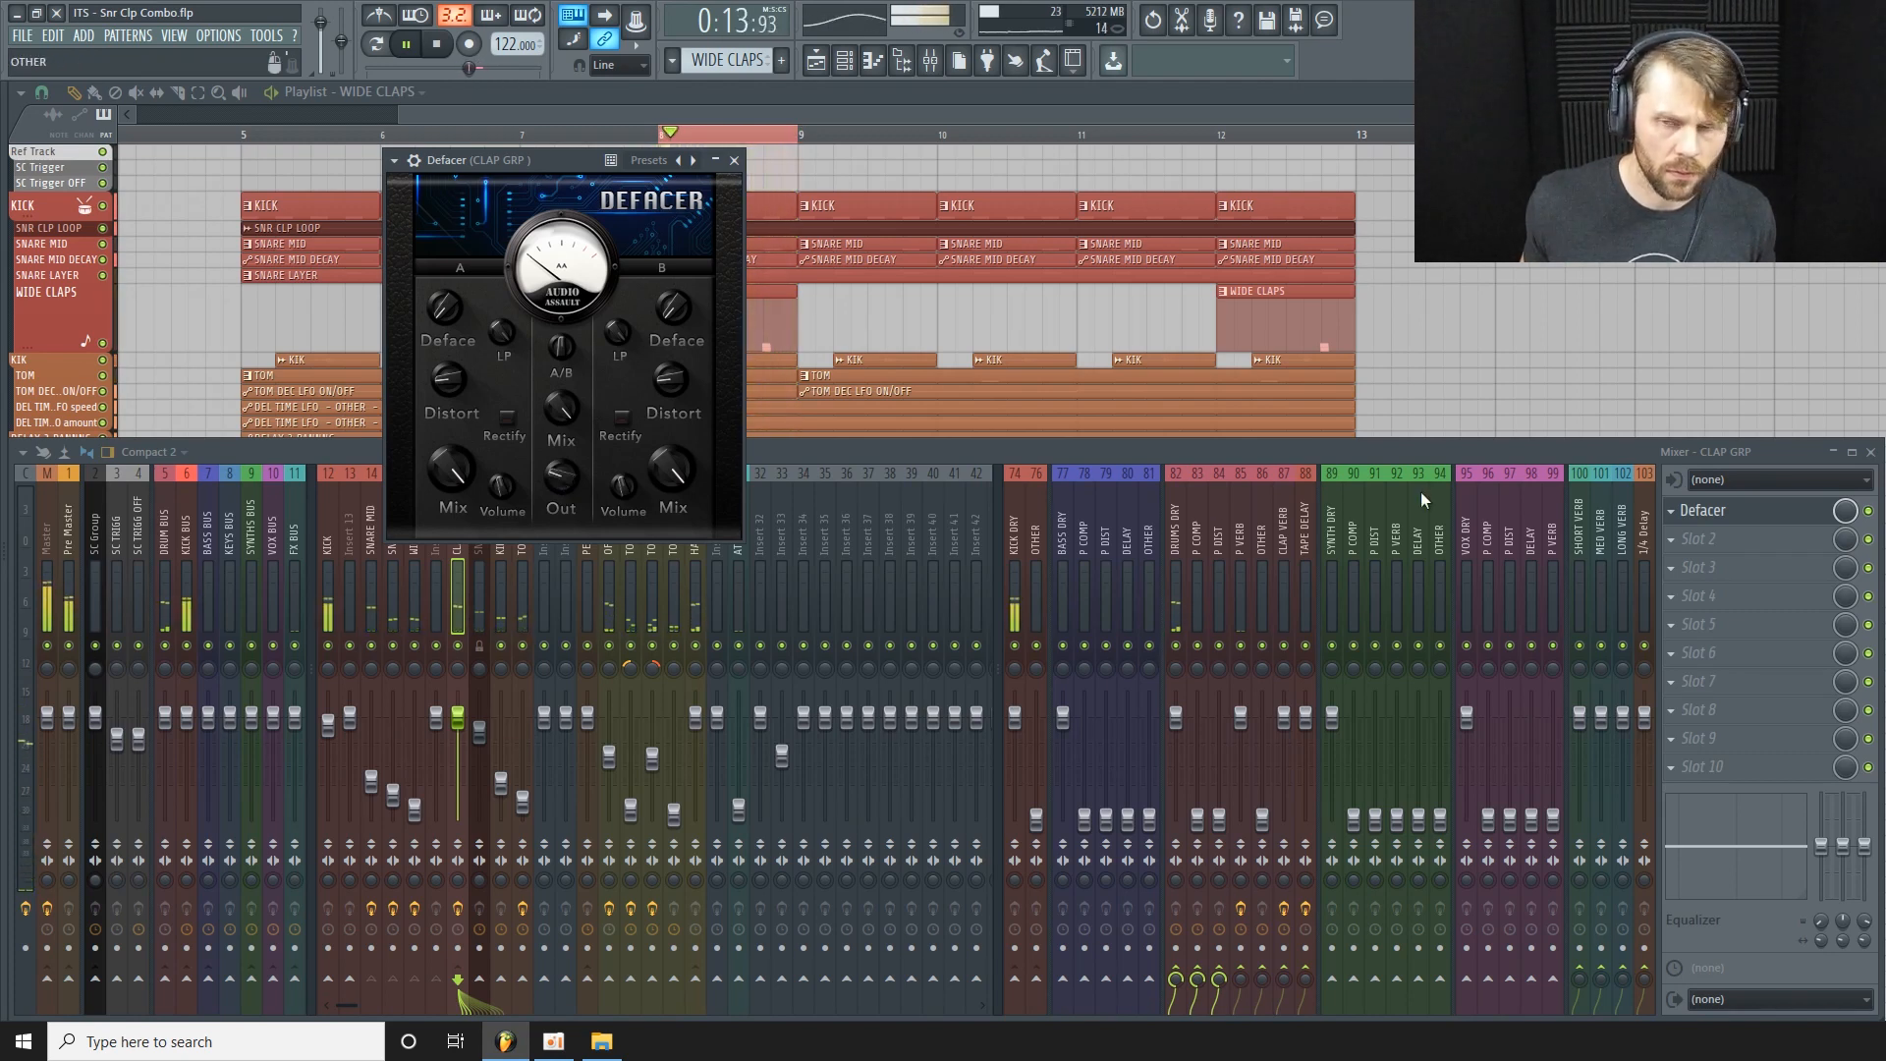
click(1869, 512)
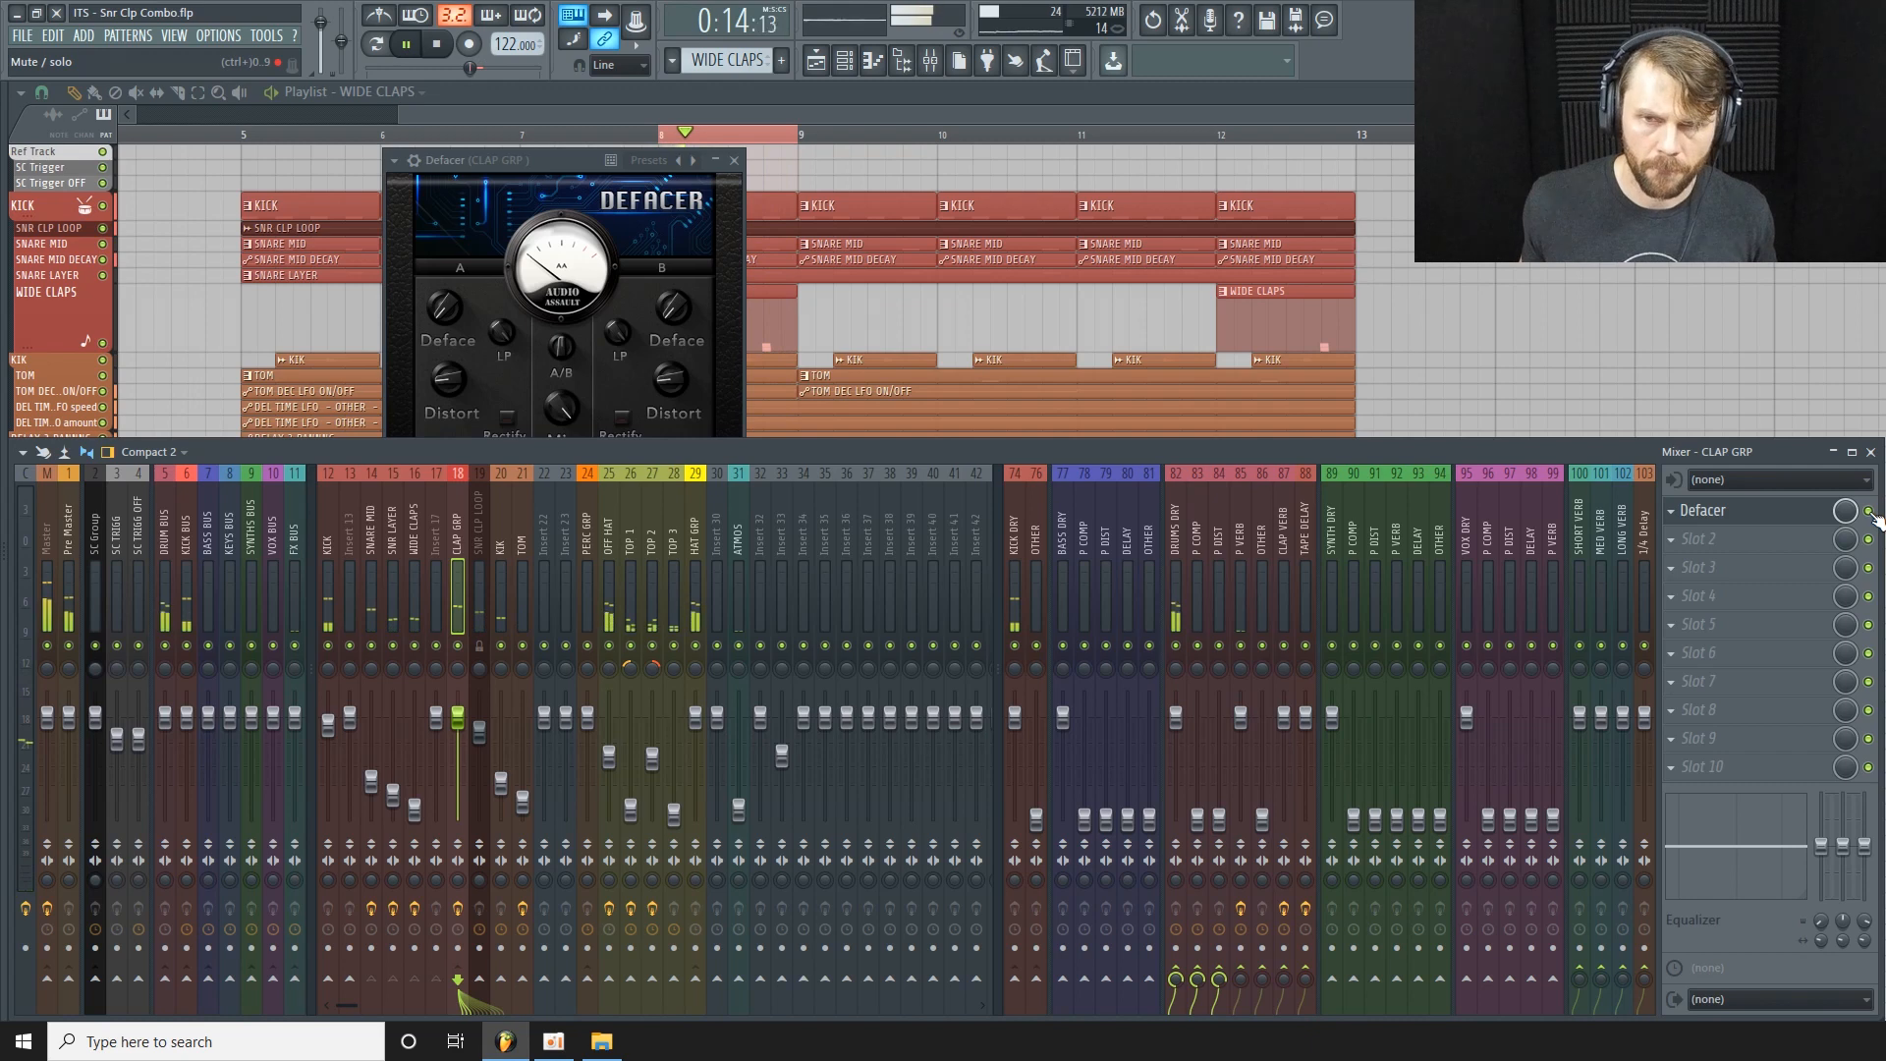
click(558, 175)
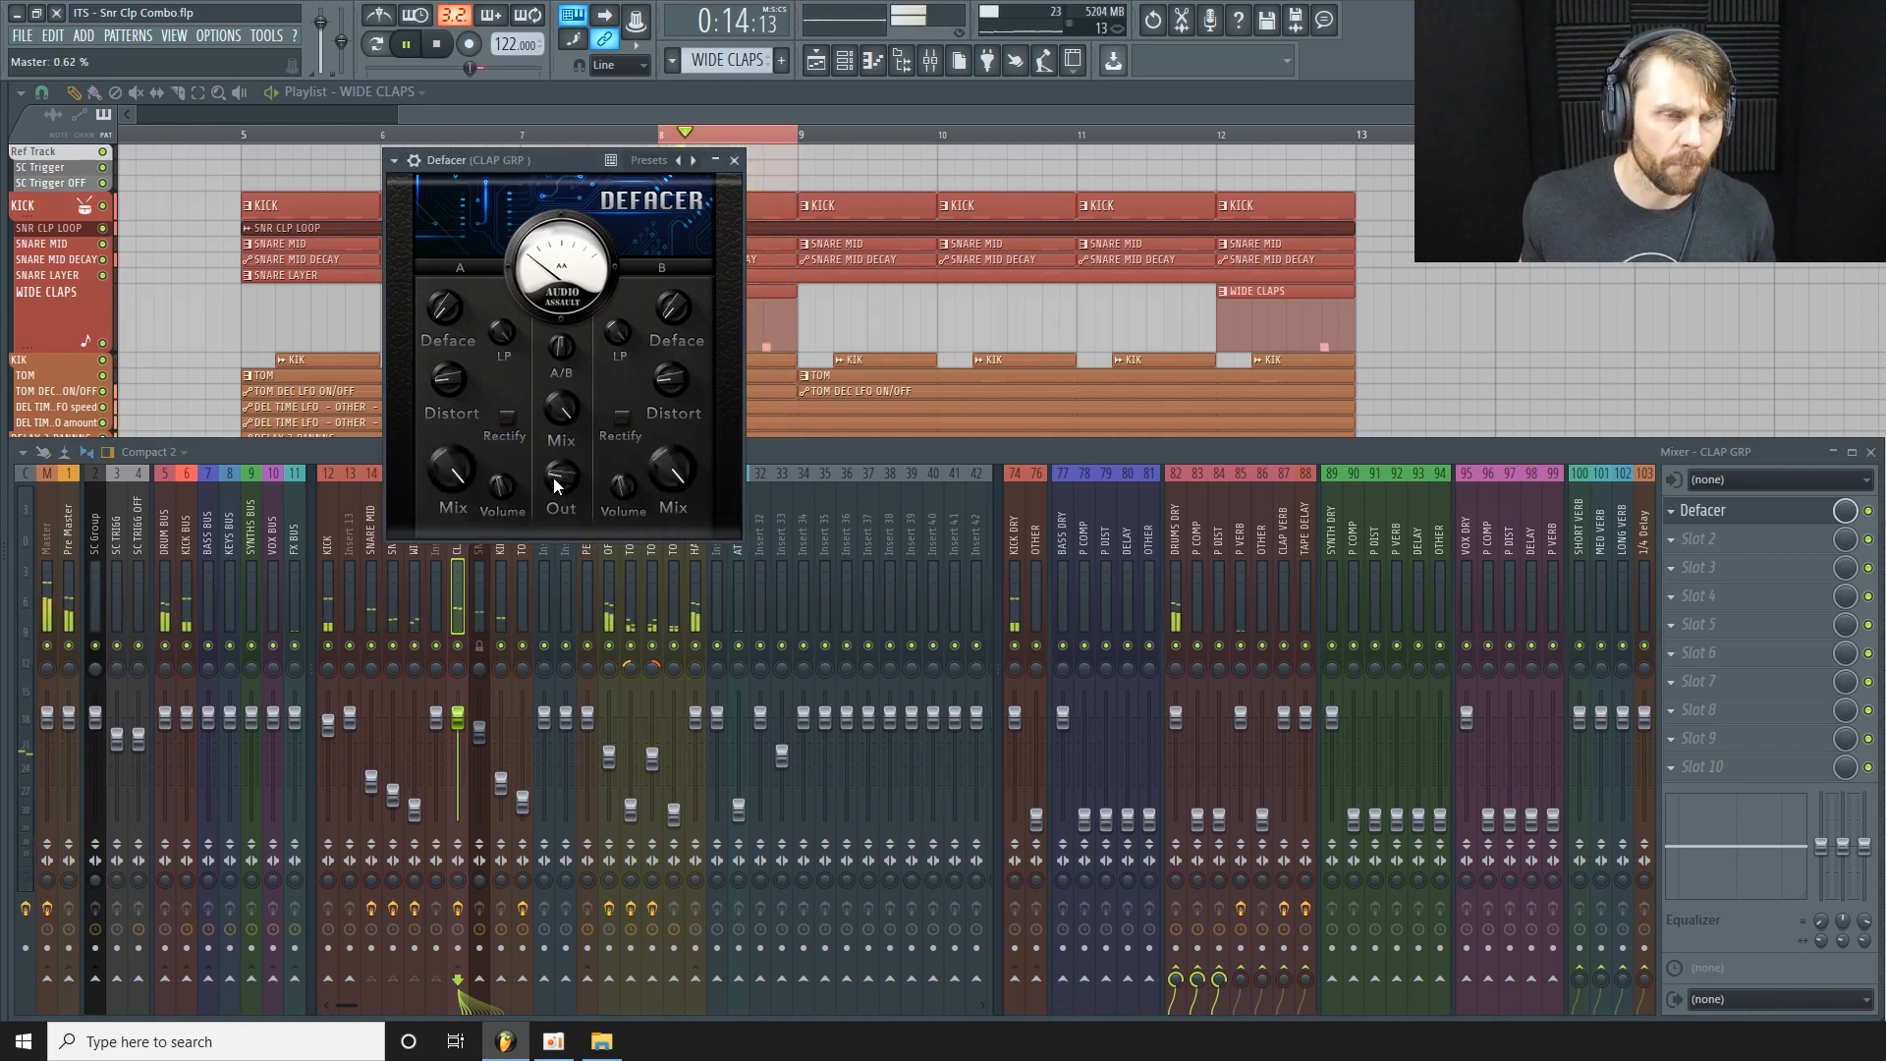
click(1873, 517)
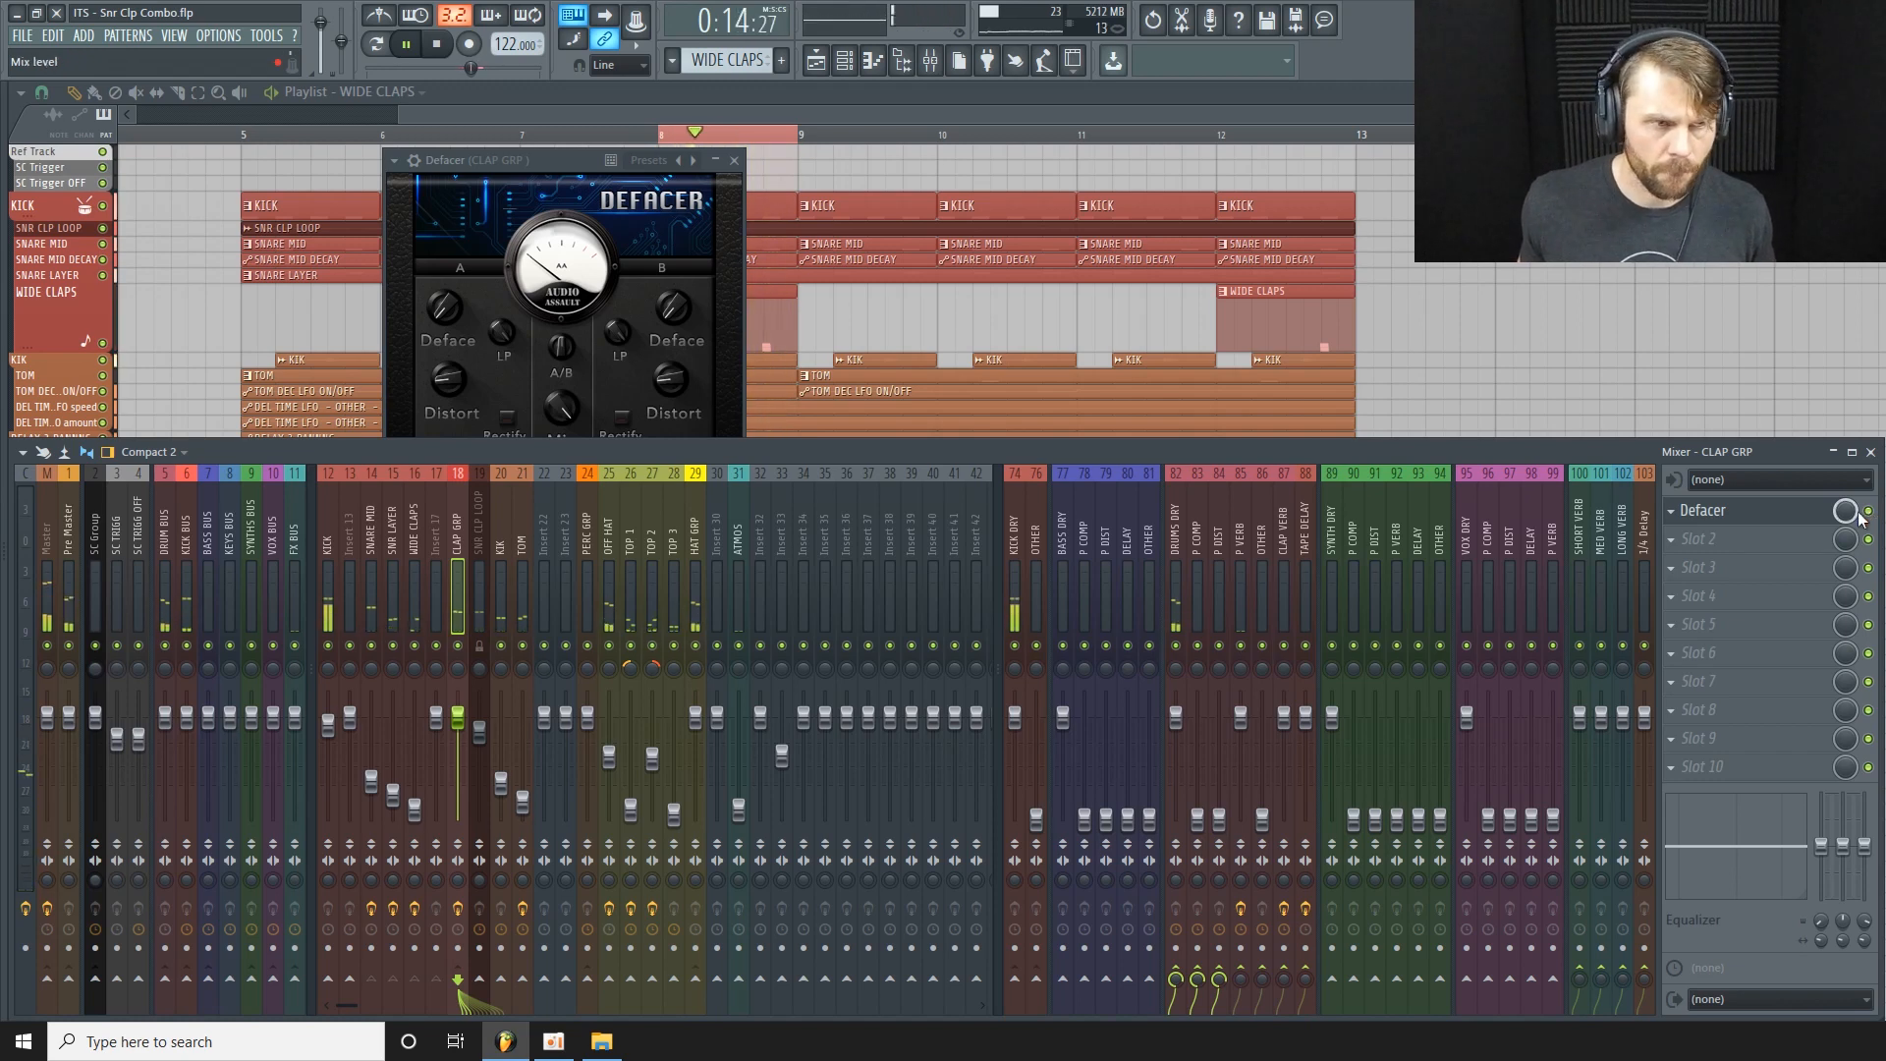
click(550, 197)
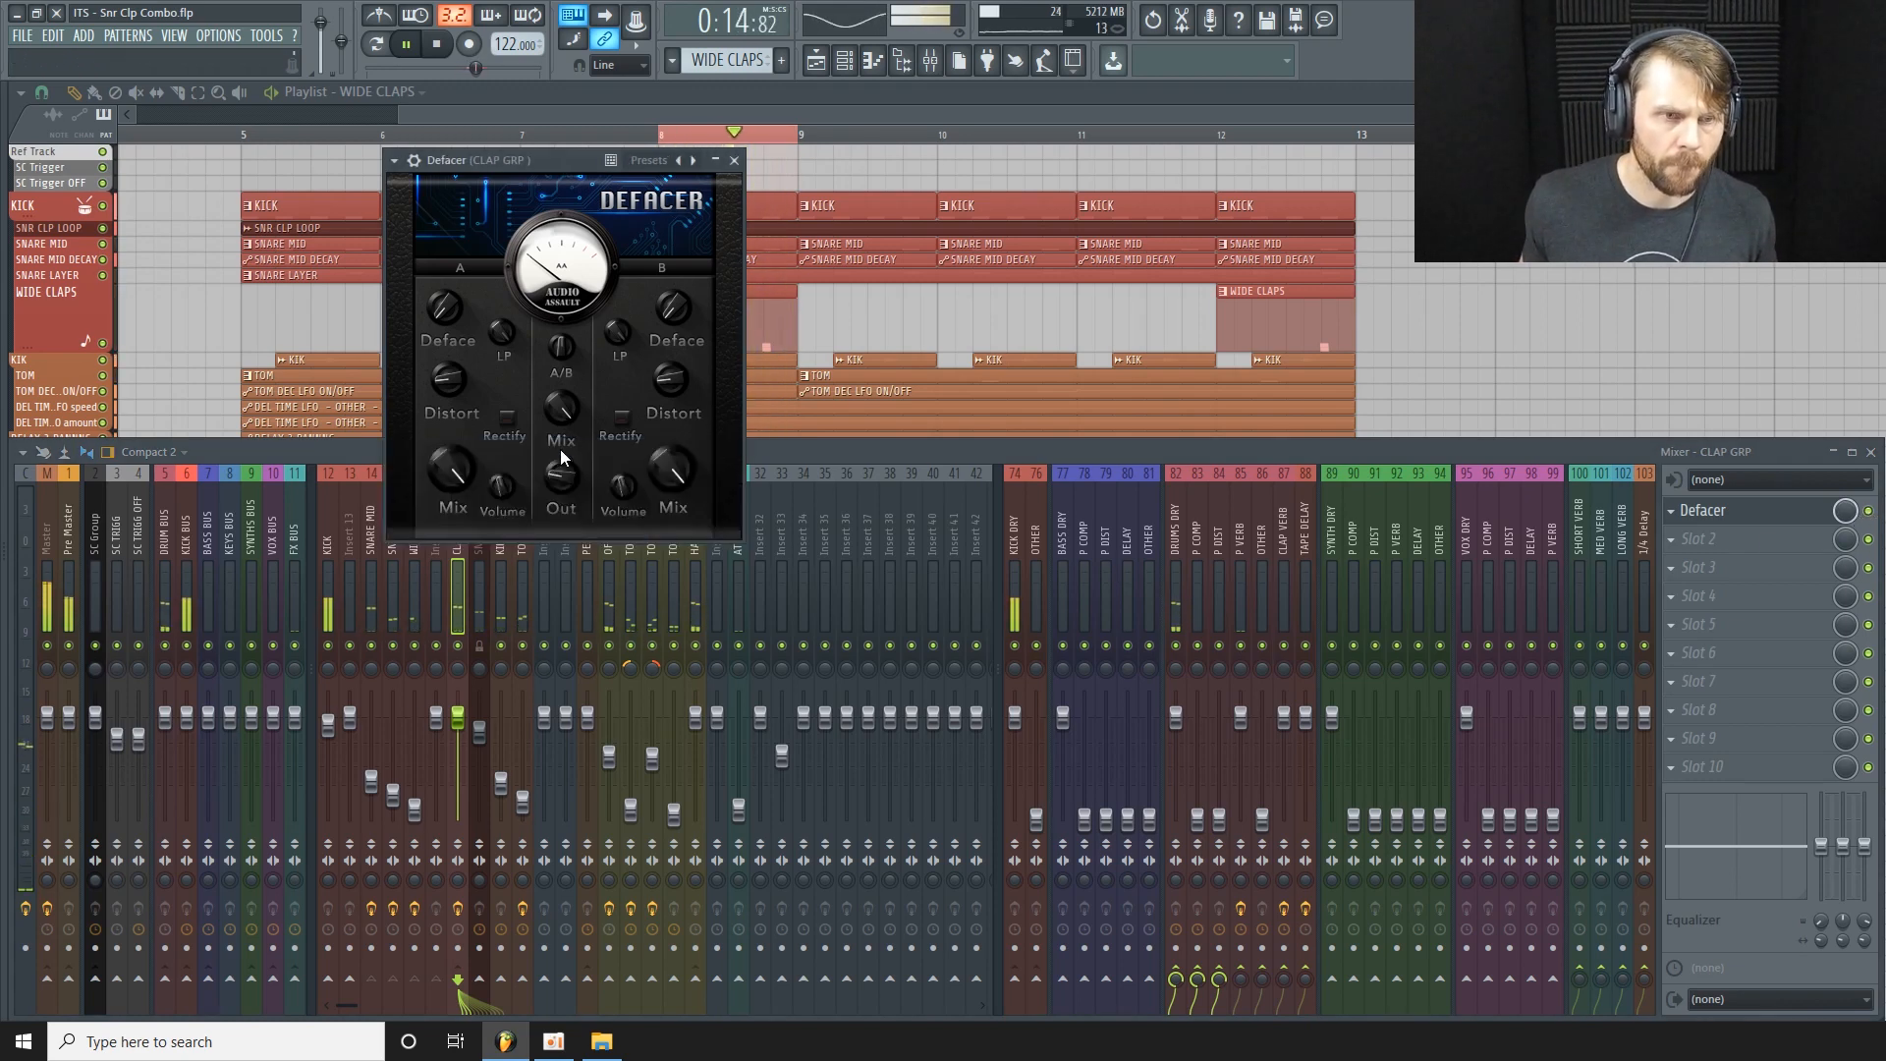
click(1870, 518)
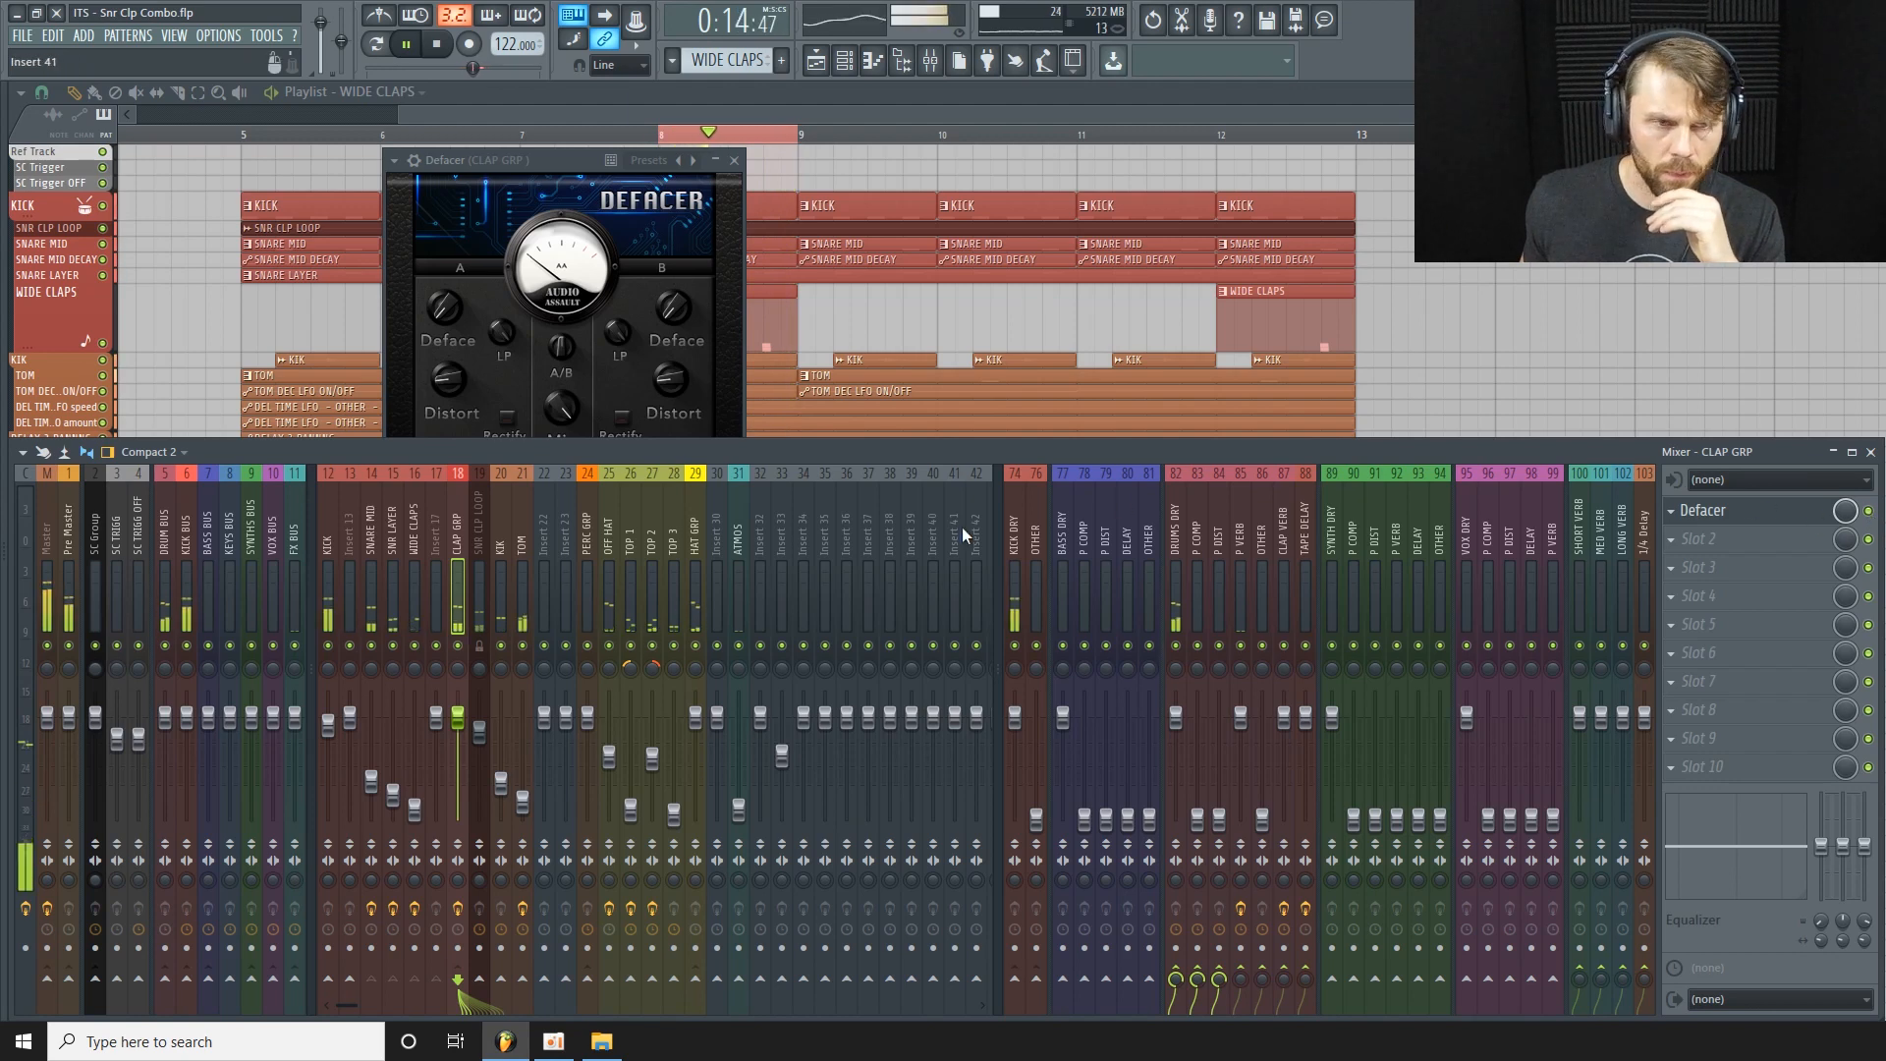
drag(591, 161, 540, 150)
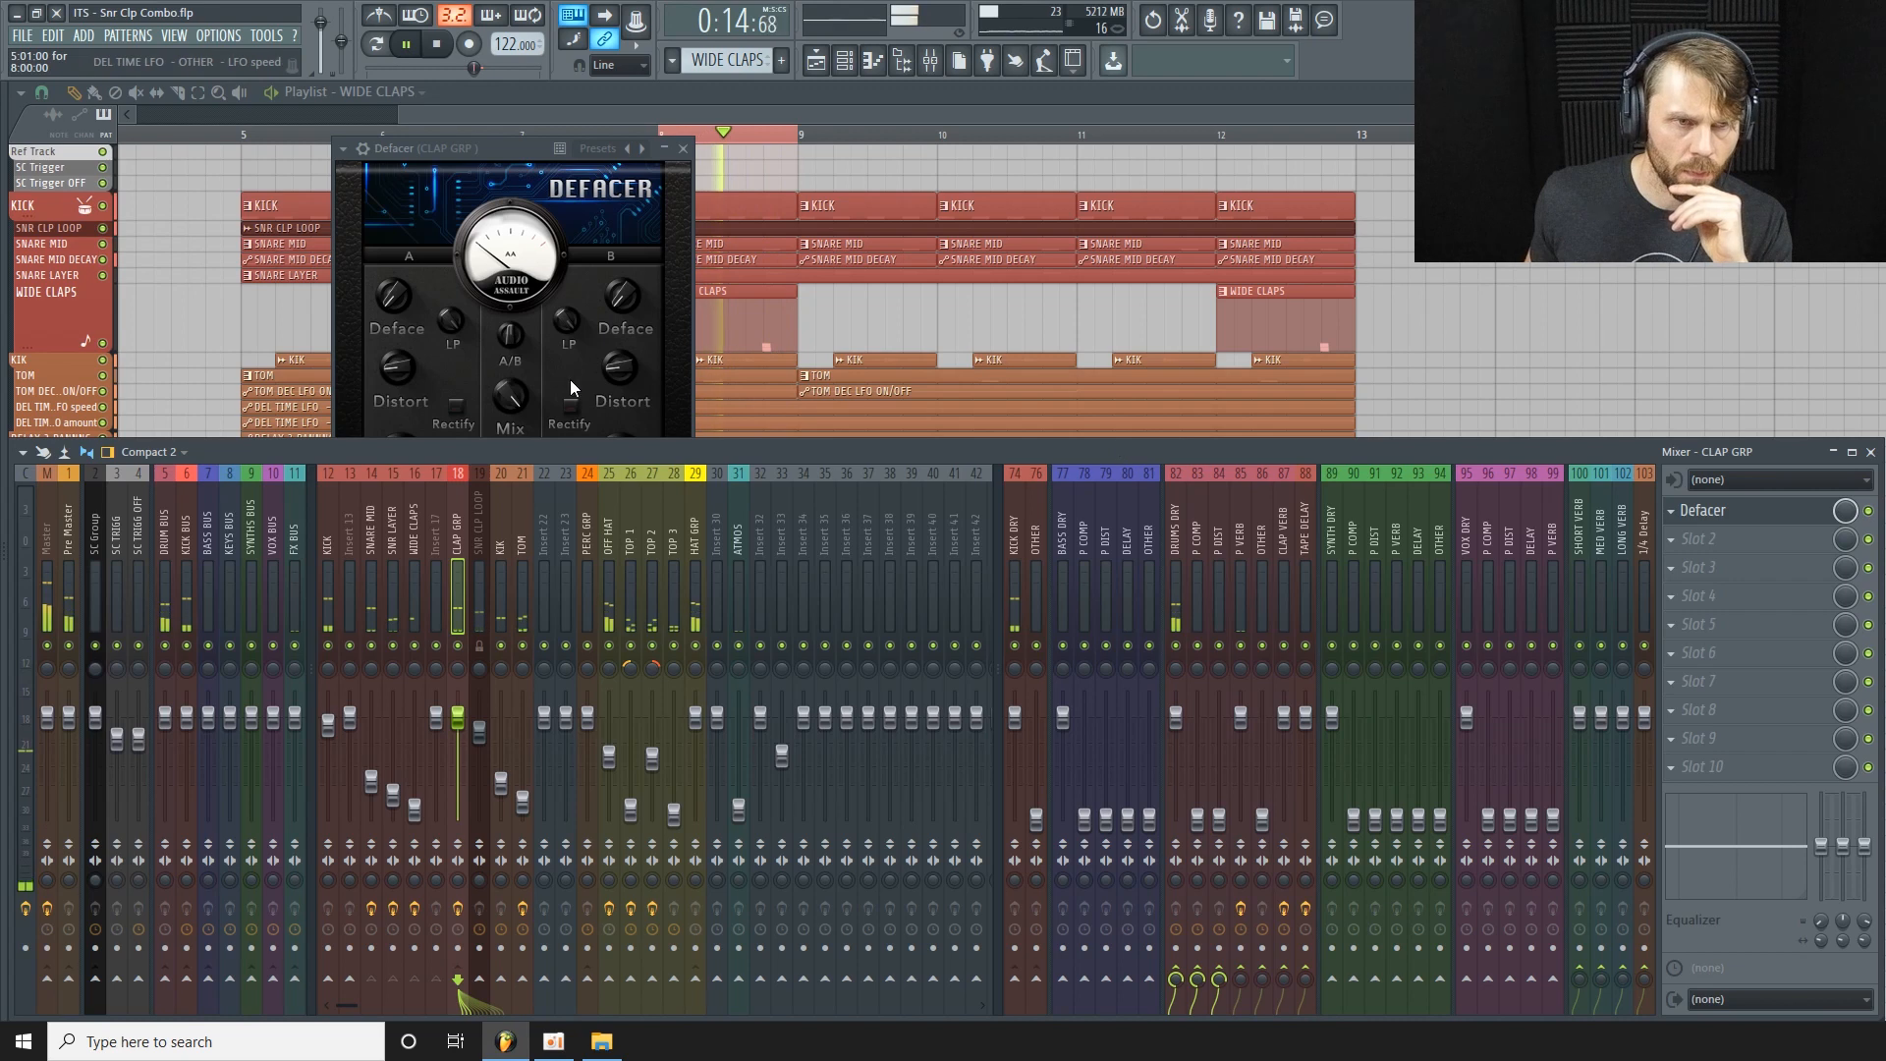
drag(530, 149, 485, 143)
key(space)
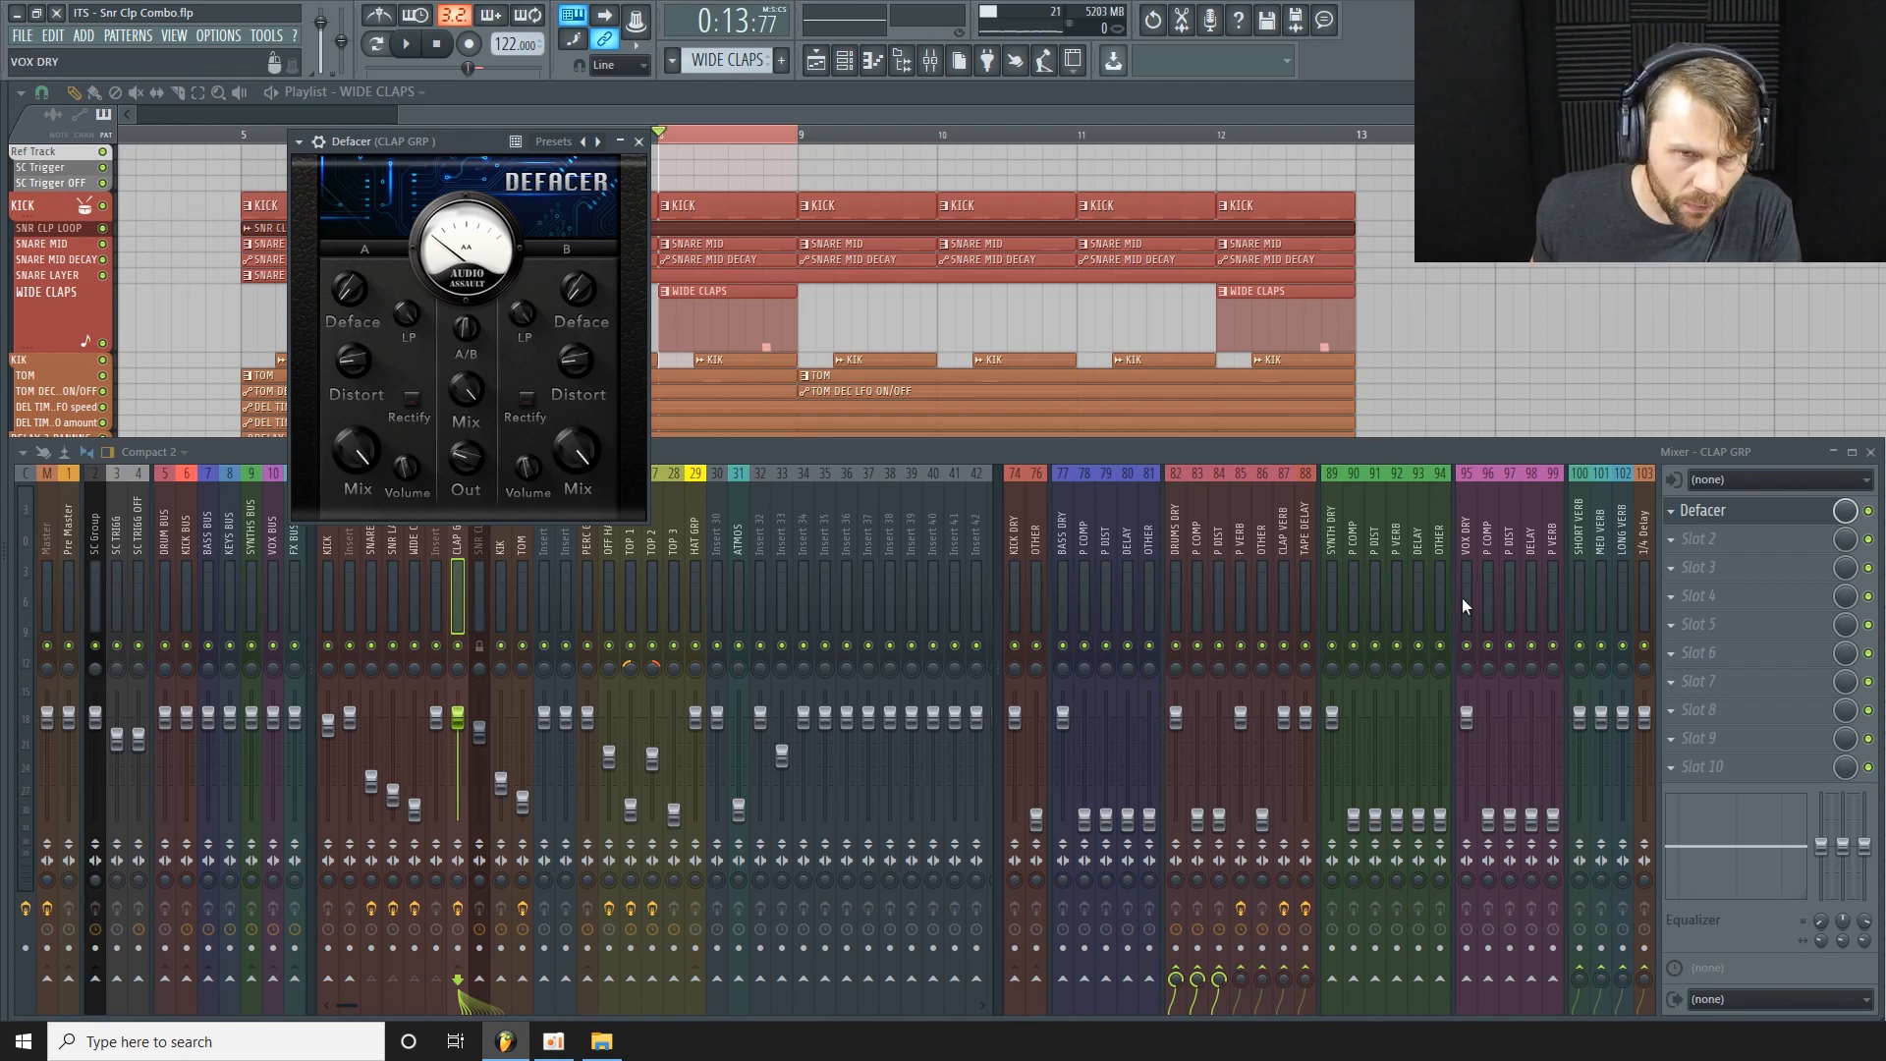
Load the UAD SSL G Bus Compressor into effect slot 2 of the CLAP GRP track and reposition its window.
click(1711, 539)
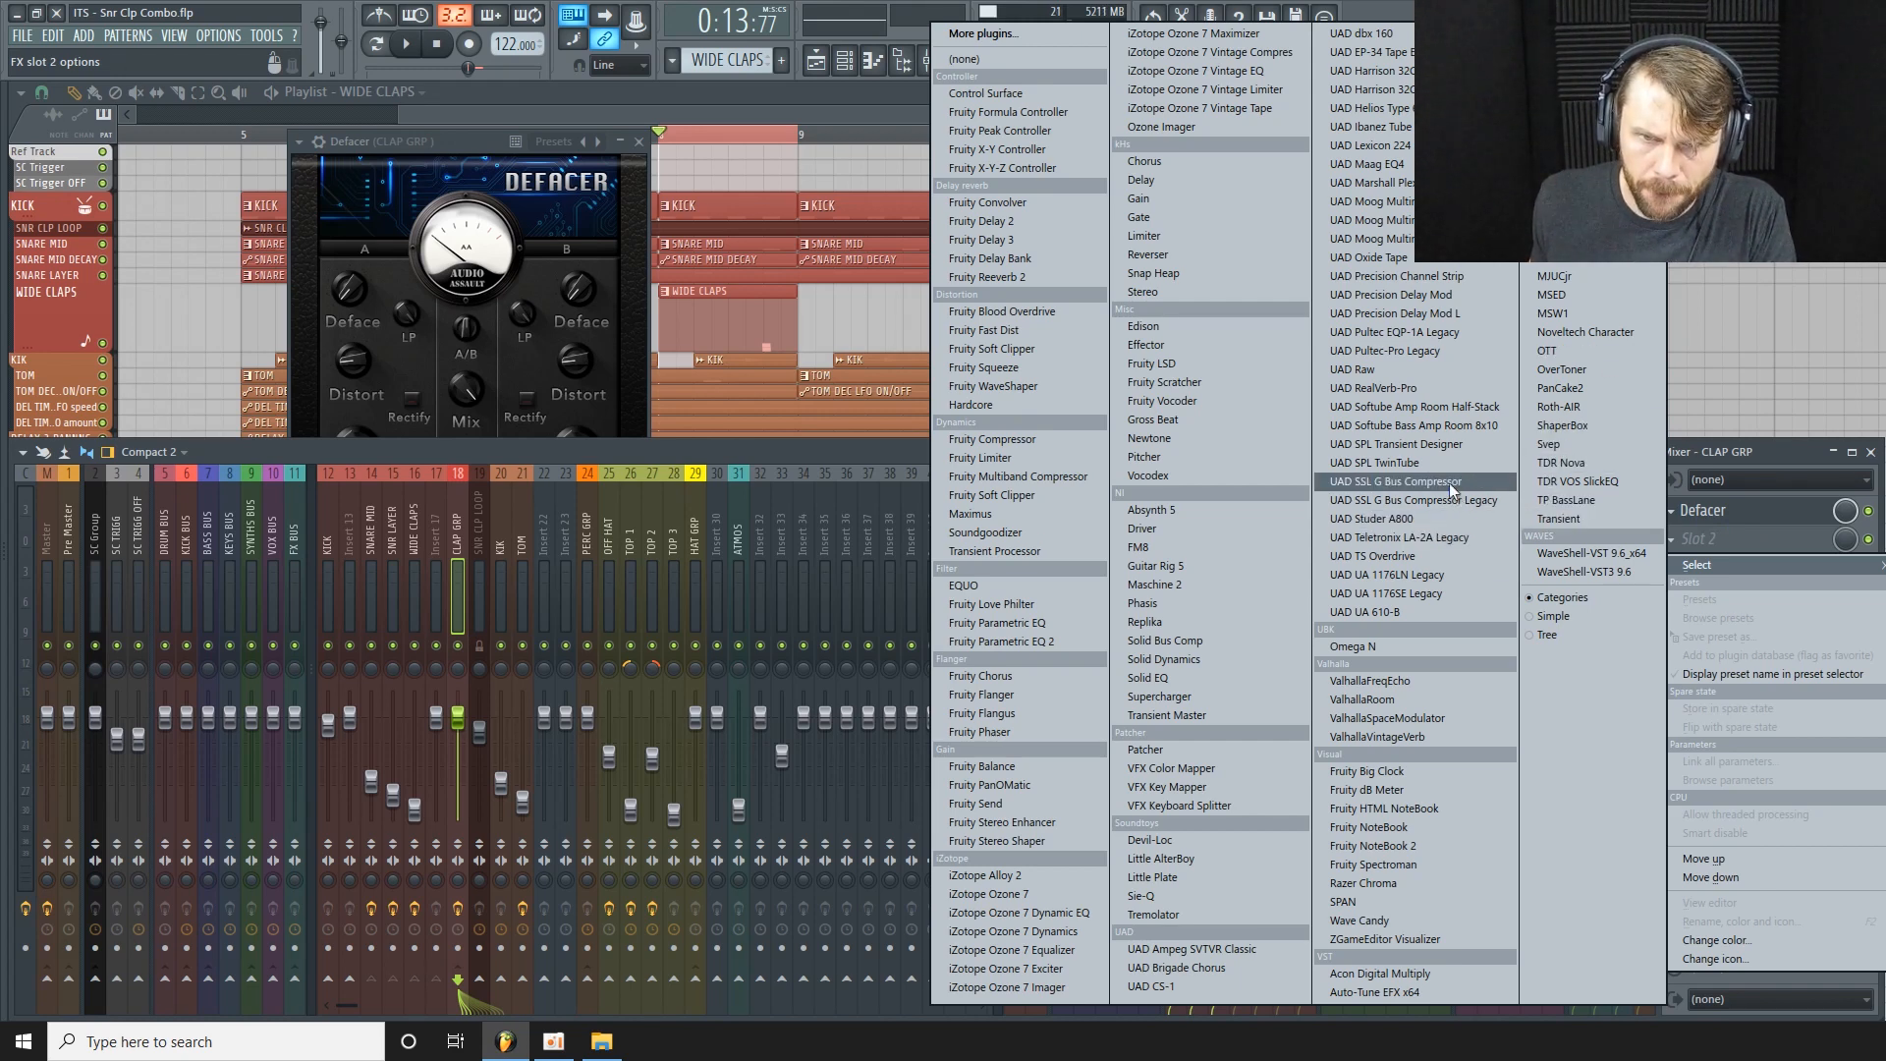
click(1483, 485)
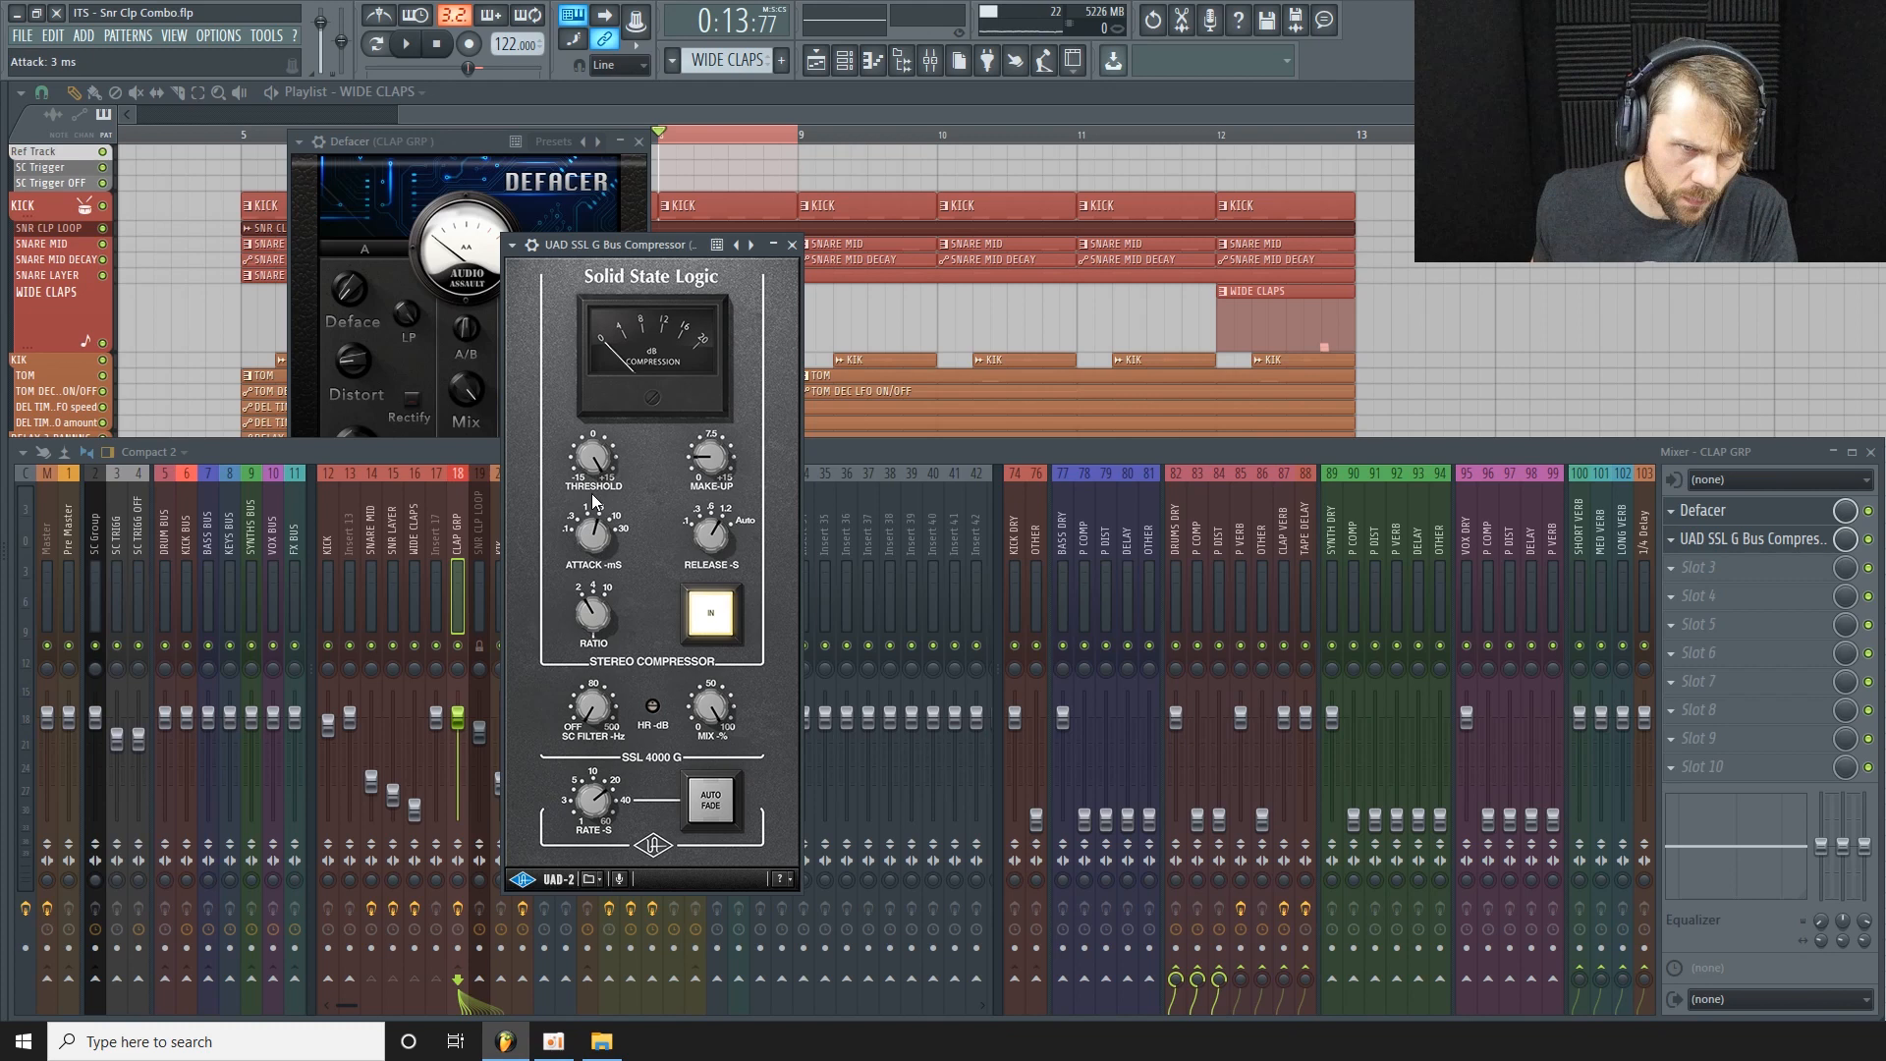
drag(681, 246, 631, 238)
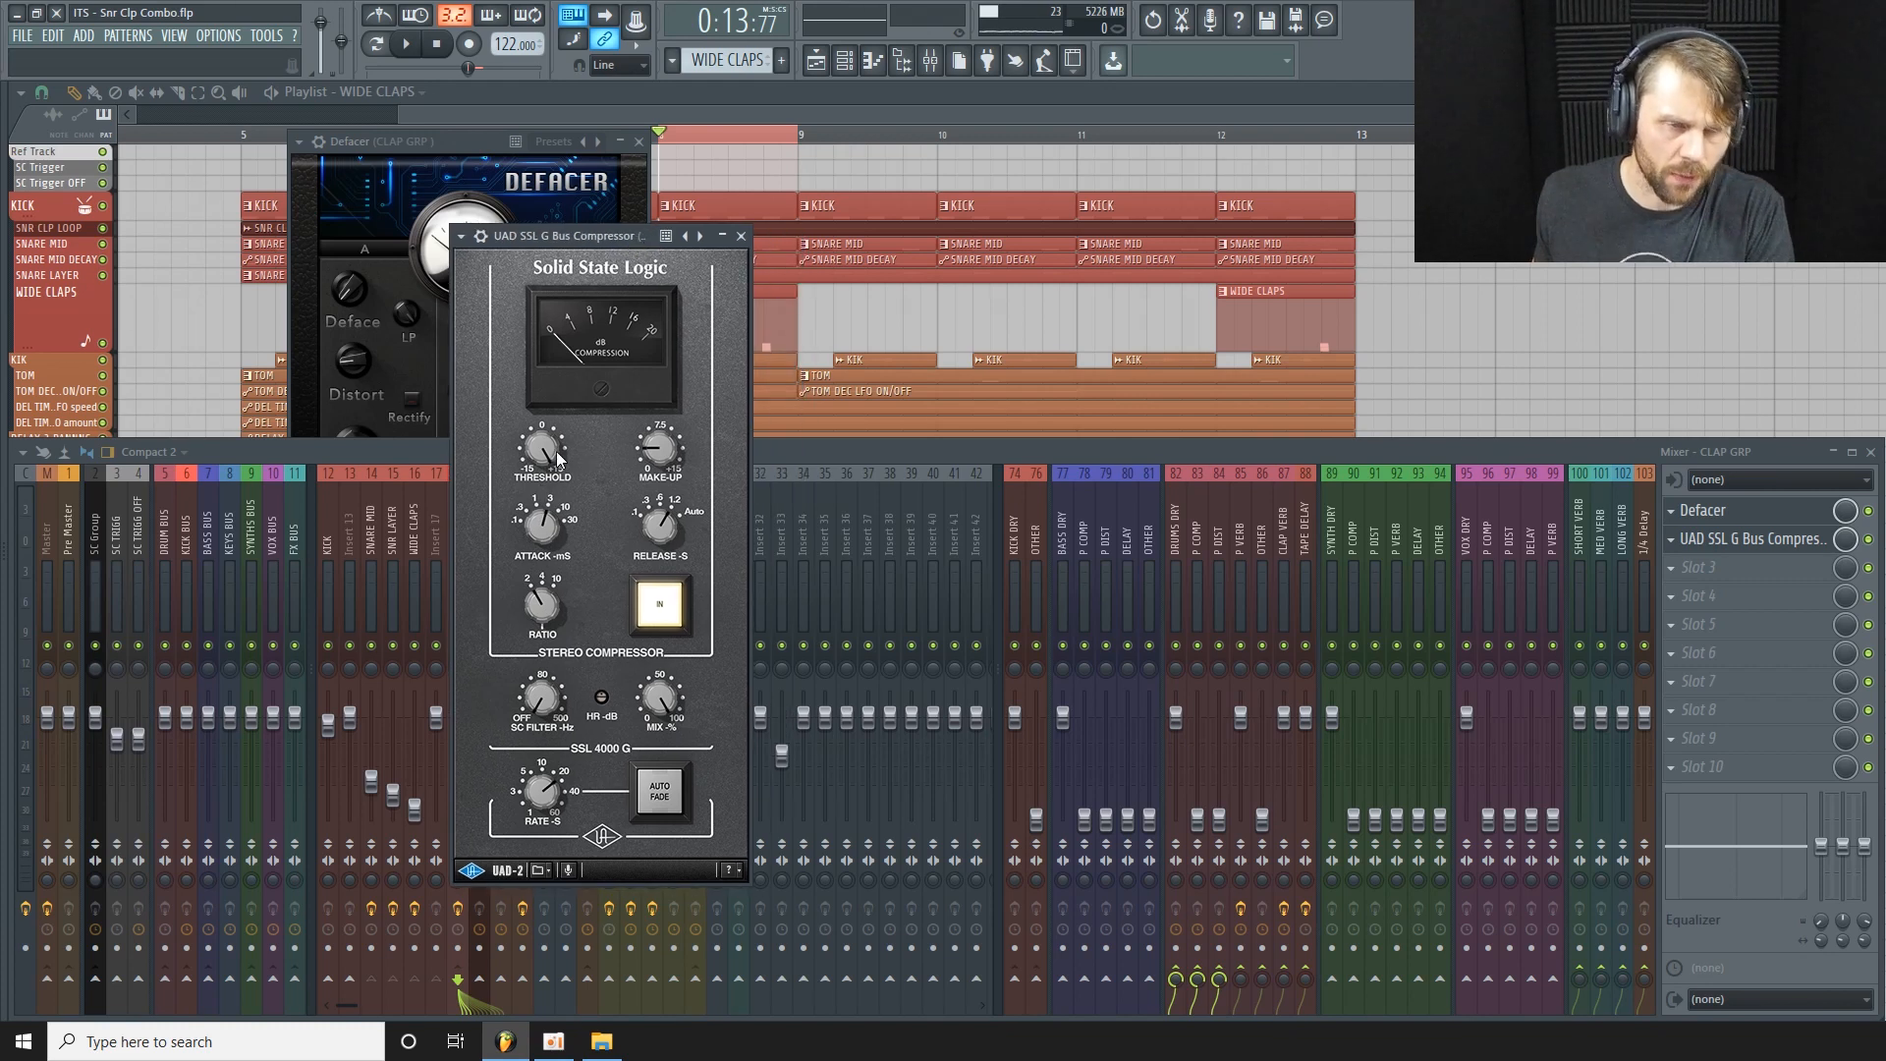
While the loop plays, set the bus compressor's threshold to 3.3 dB and make-up to 1.0 dB, and adjust its release time.
key(space)
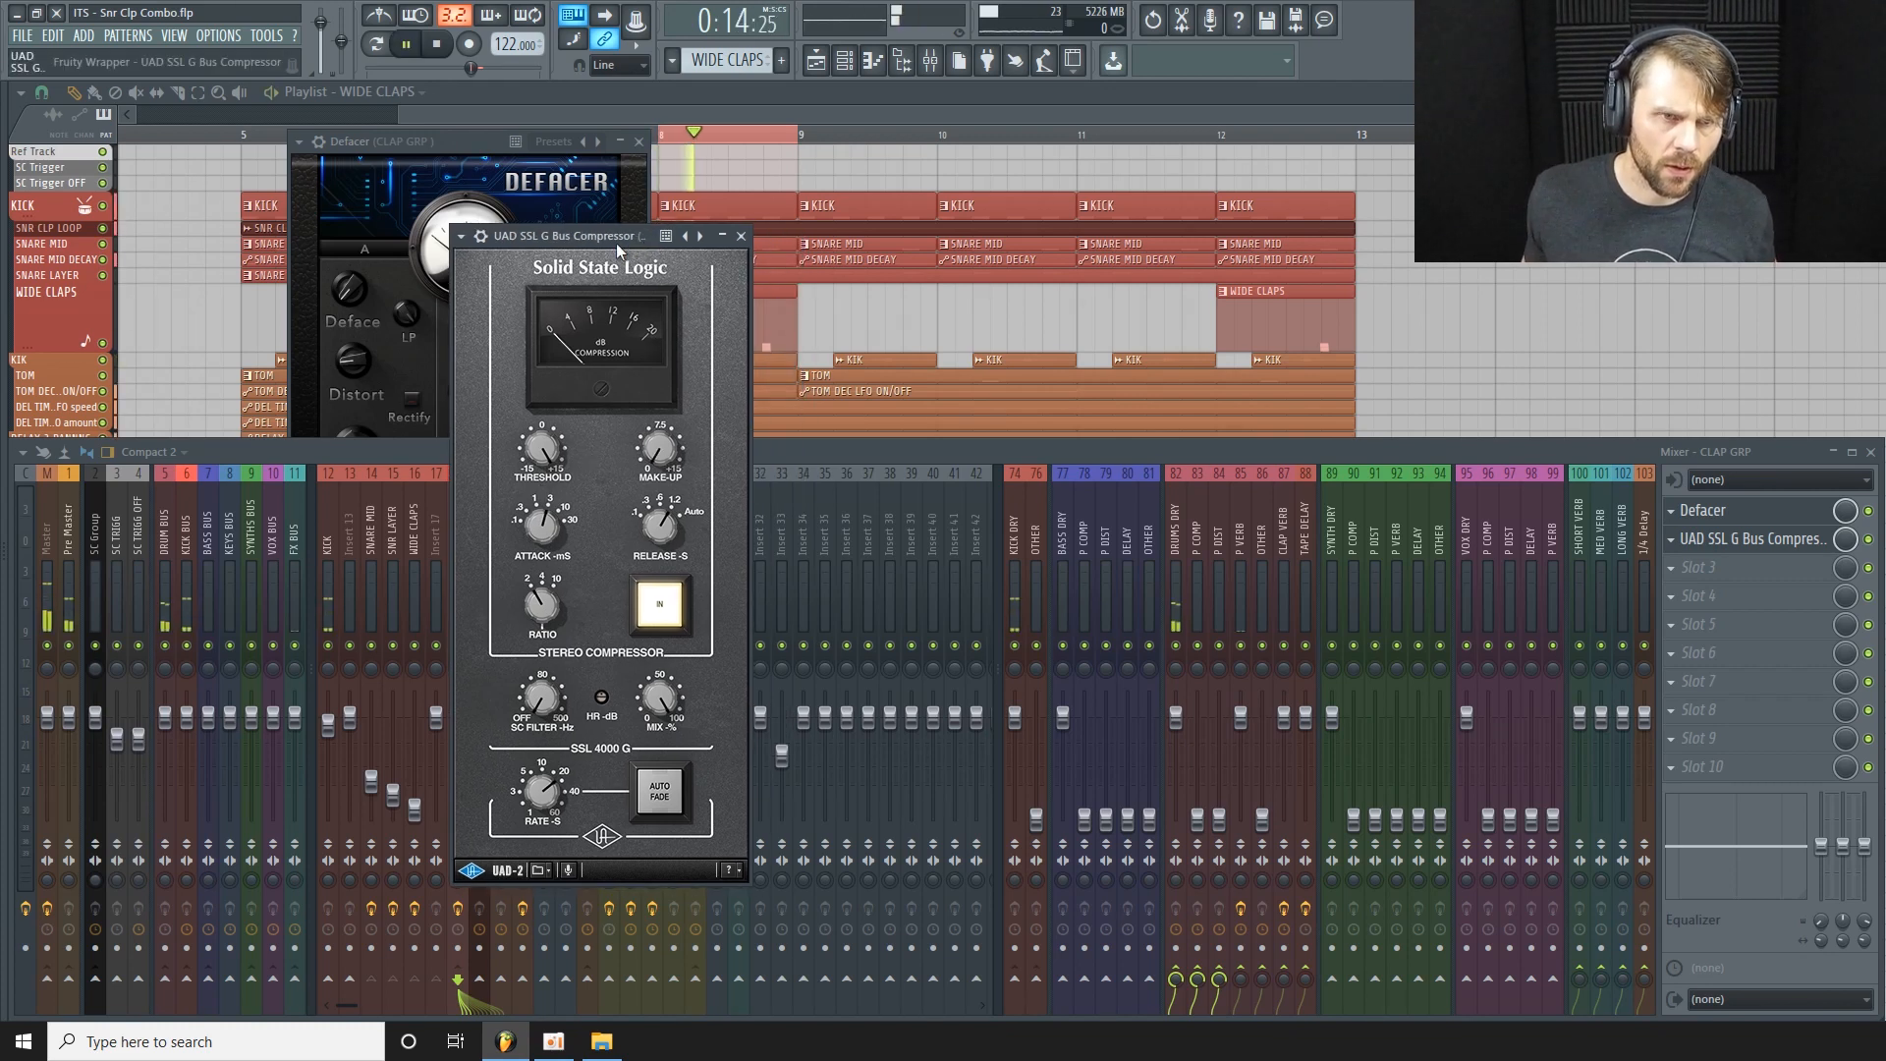
drag(616, 242, 618, 240)
drag(538, 454, 547, 462)
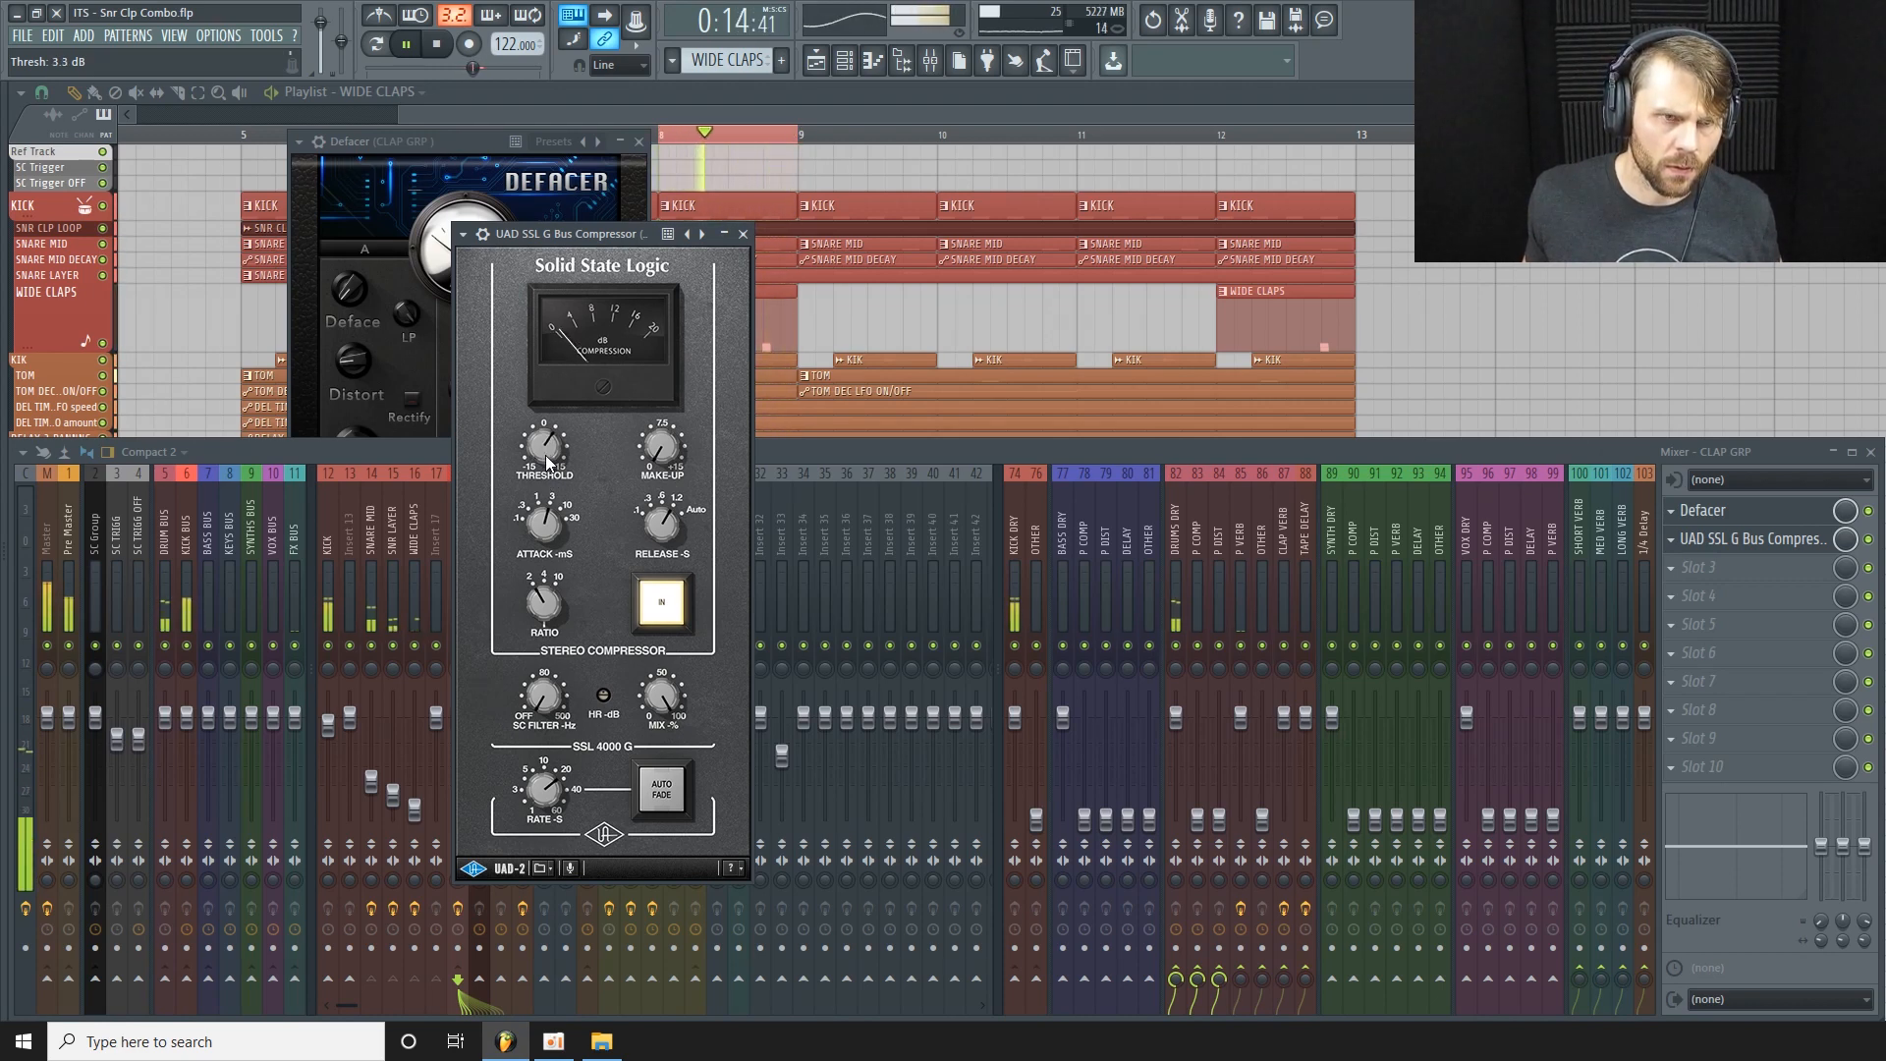
click(662, 453)
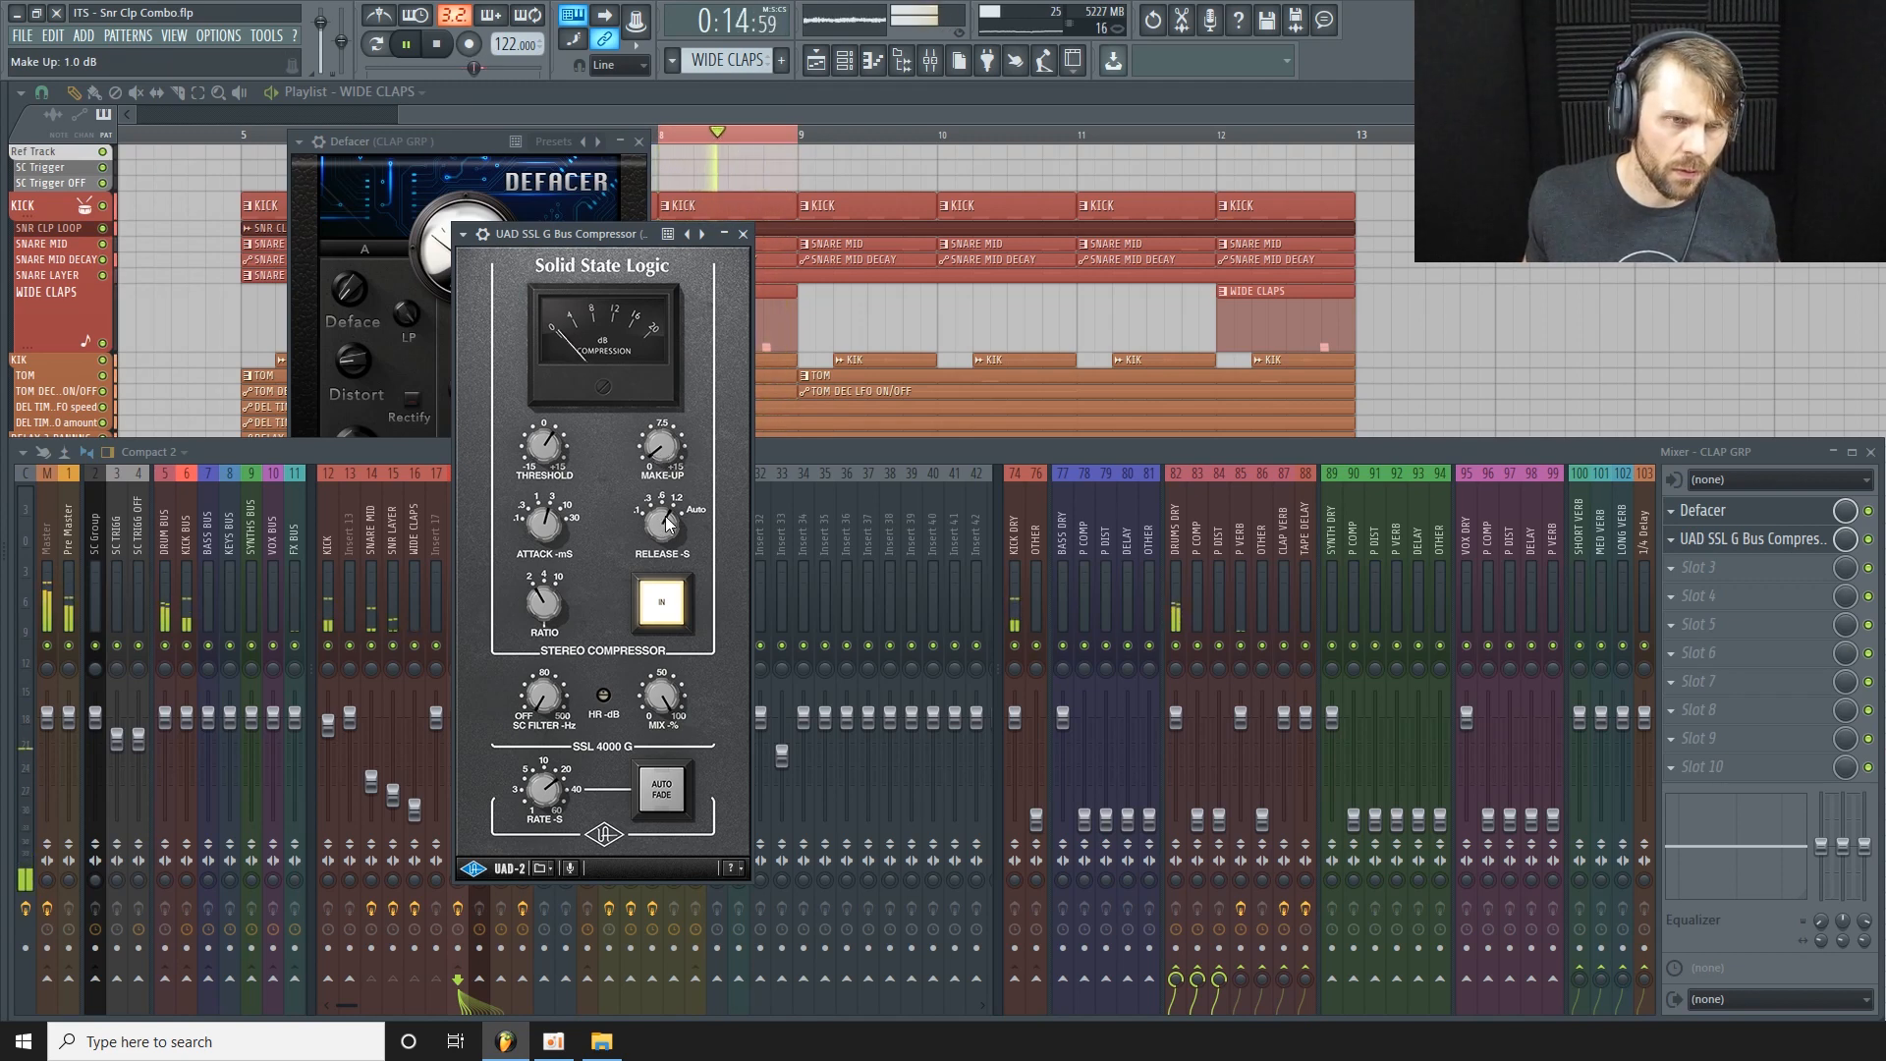
drag(667, 527, 661, 555)
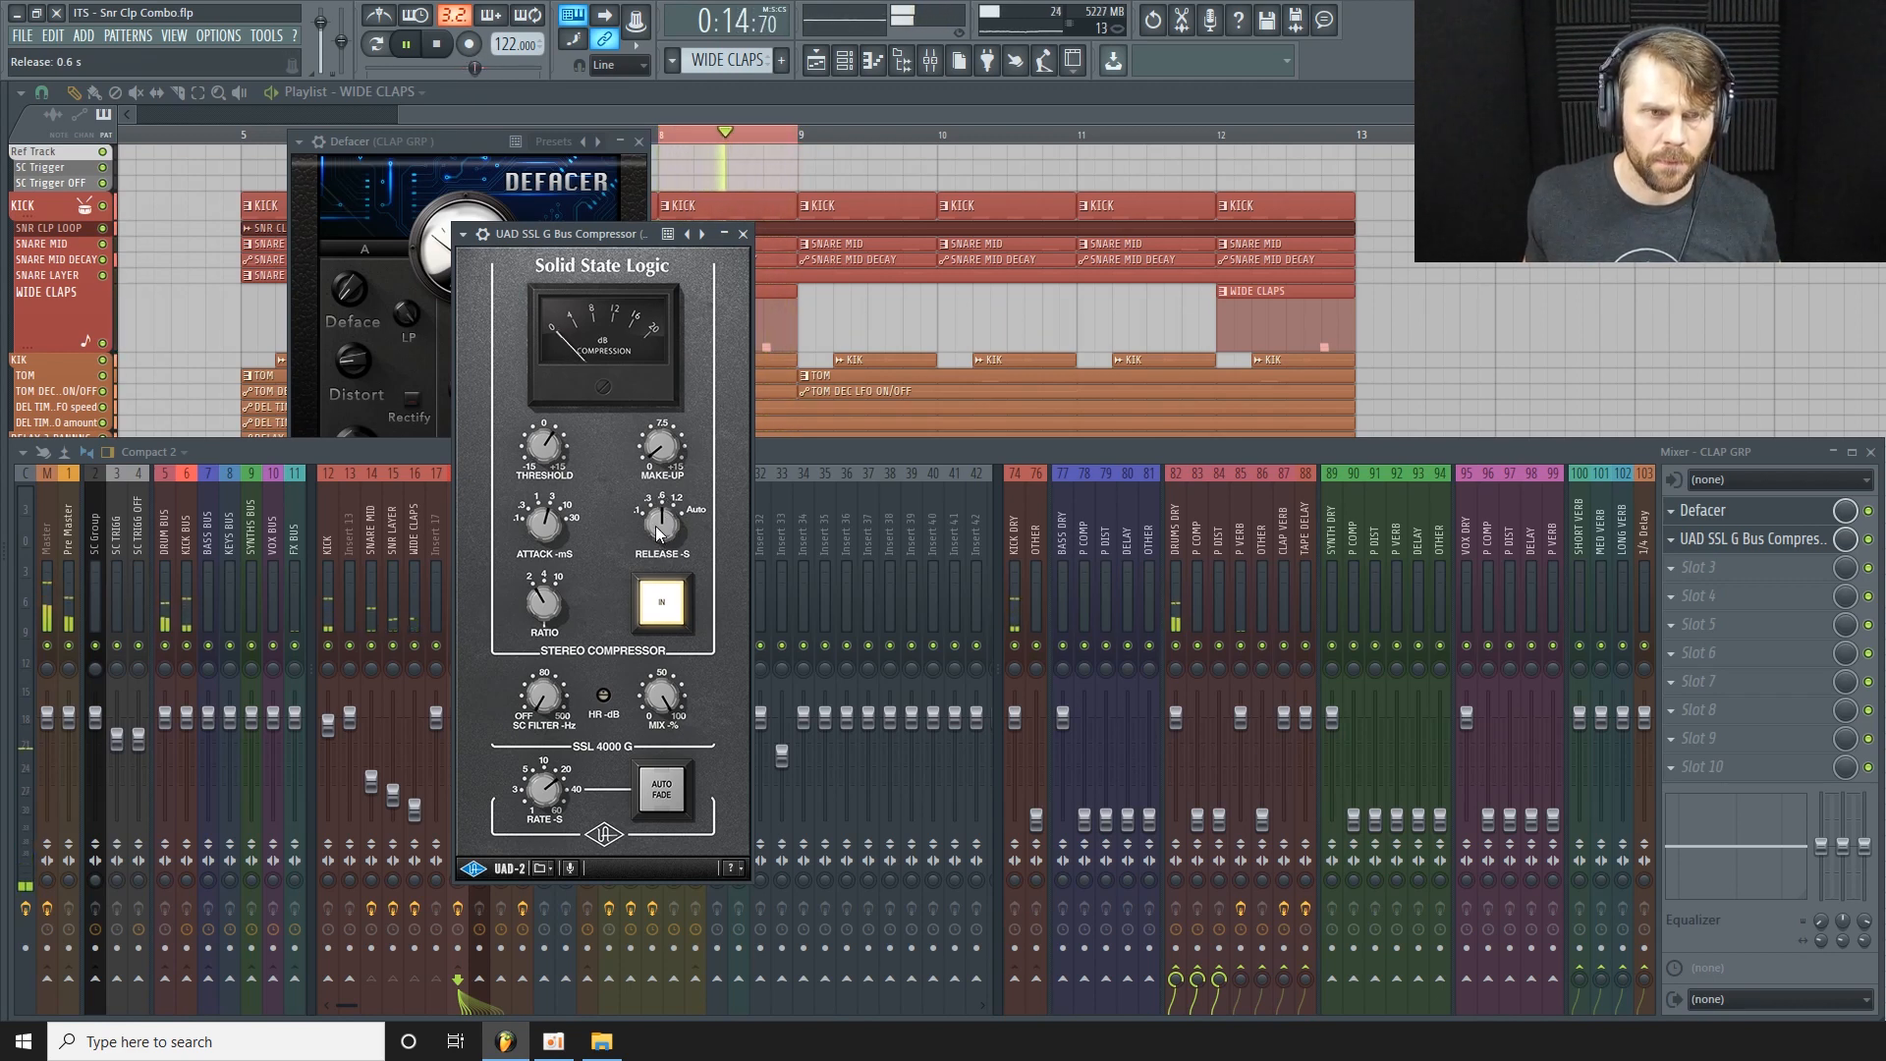
drag(660, 528, 650, 509)
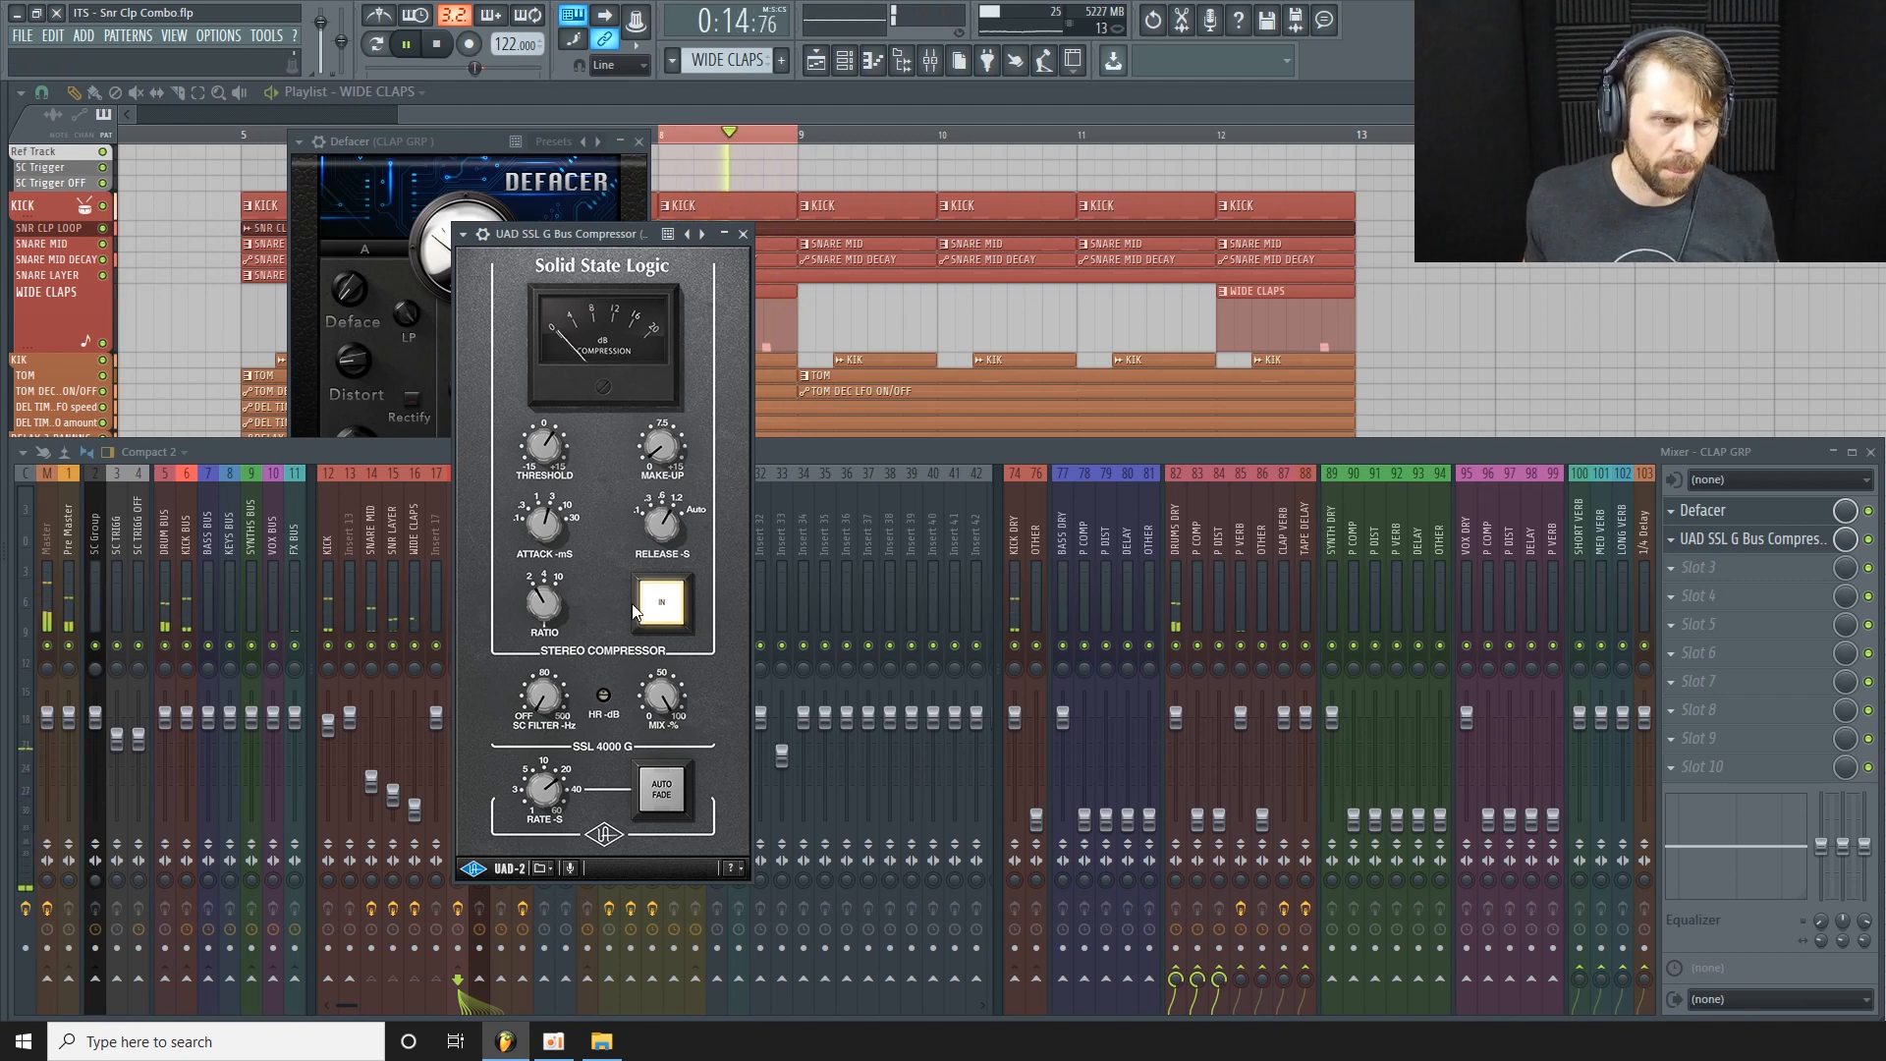
Compare the CLAP GRP with the SSL bus compressor bypassed and engaged during playback, leaving it engaged and closing its window.
click(665, 611)
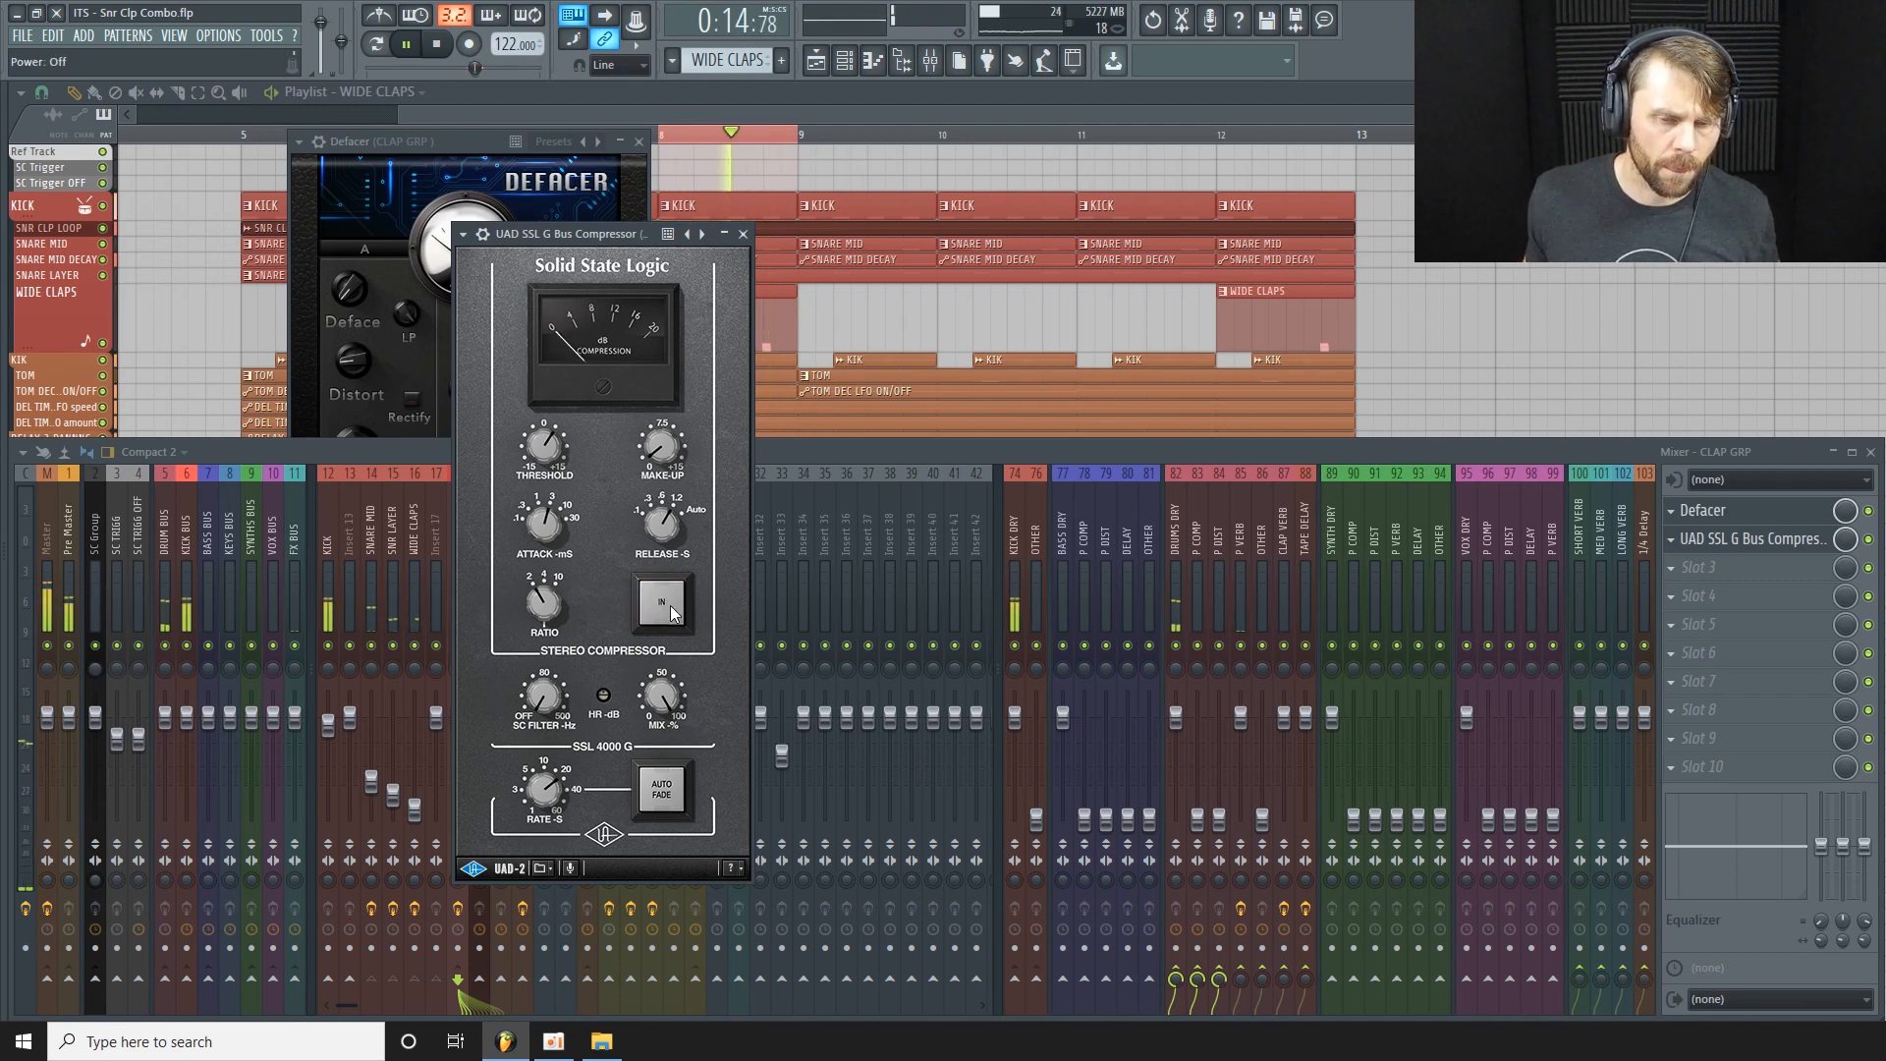
key(space)
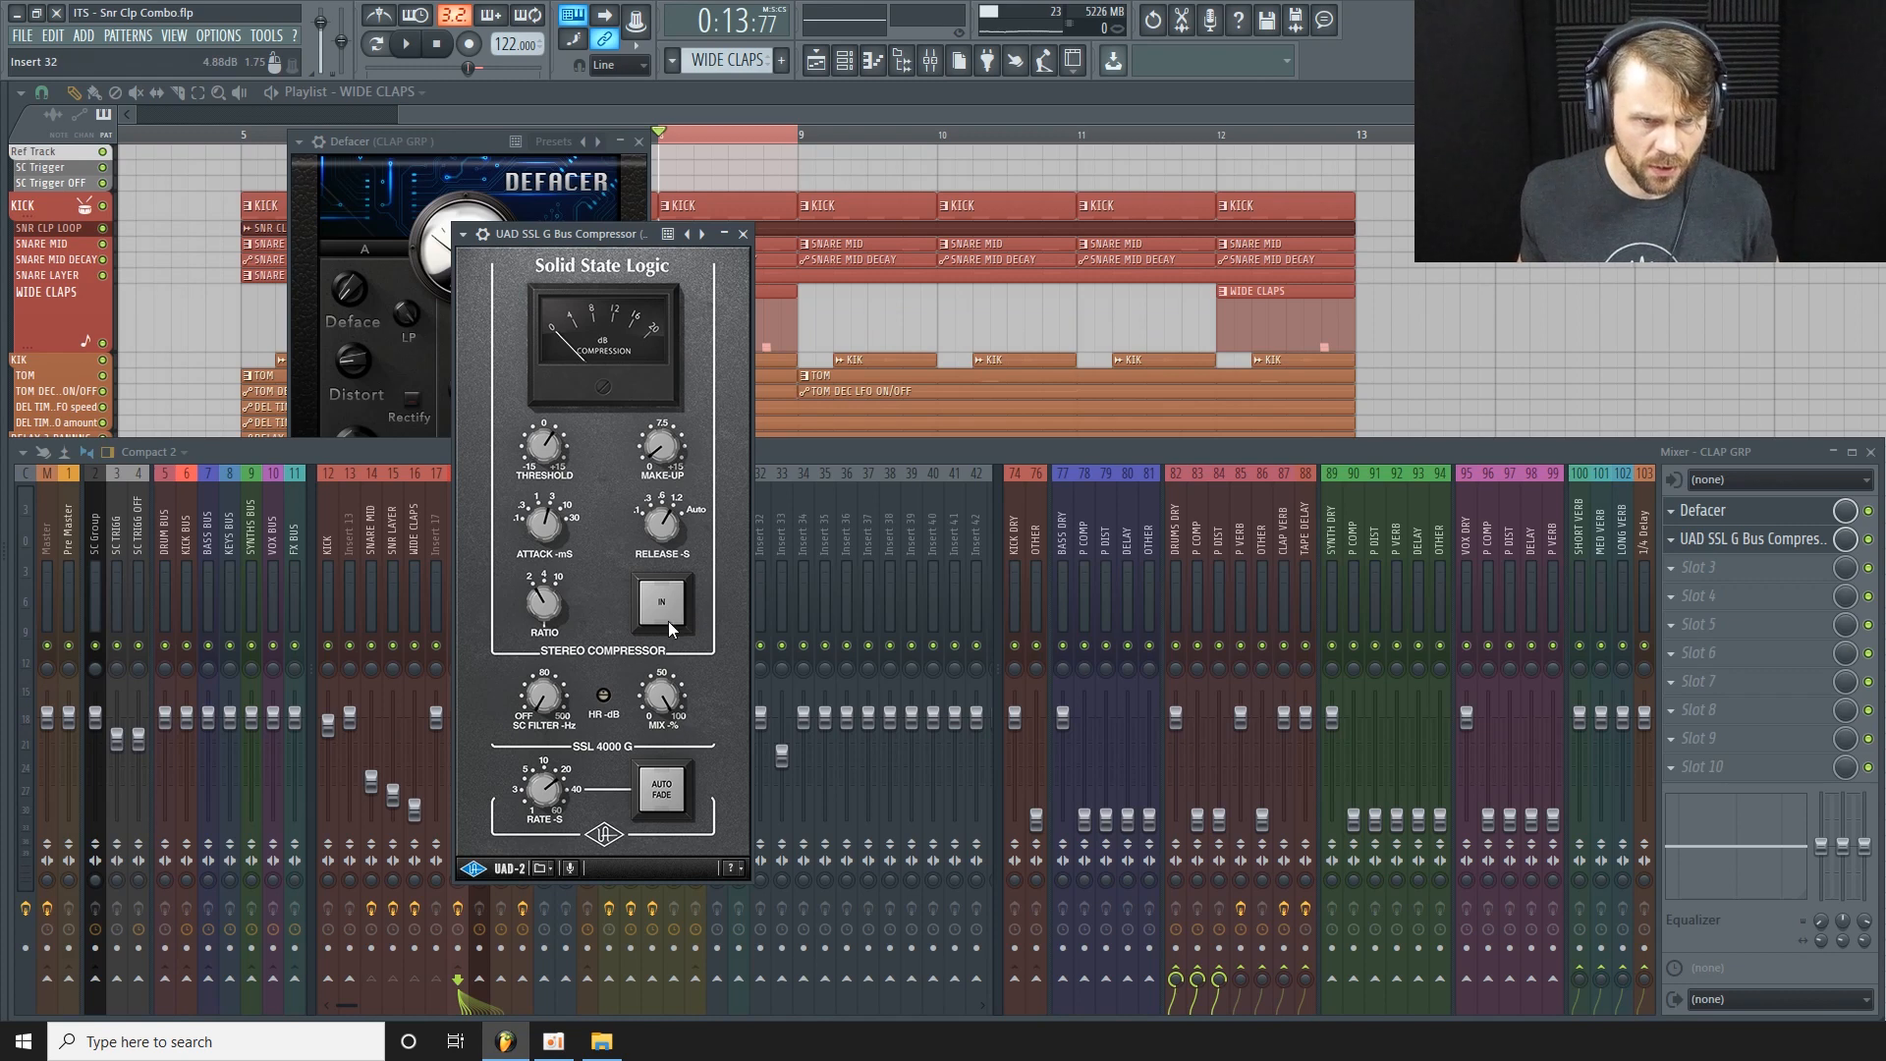
drag(626, 240, 638, 244)
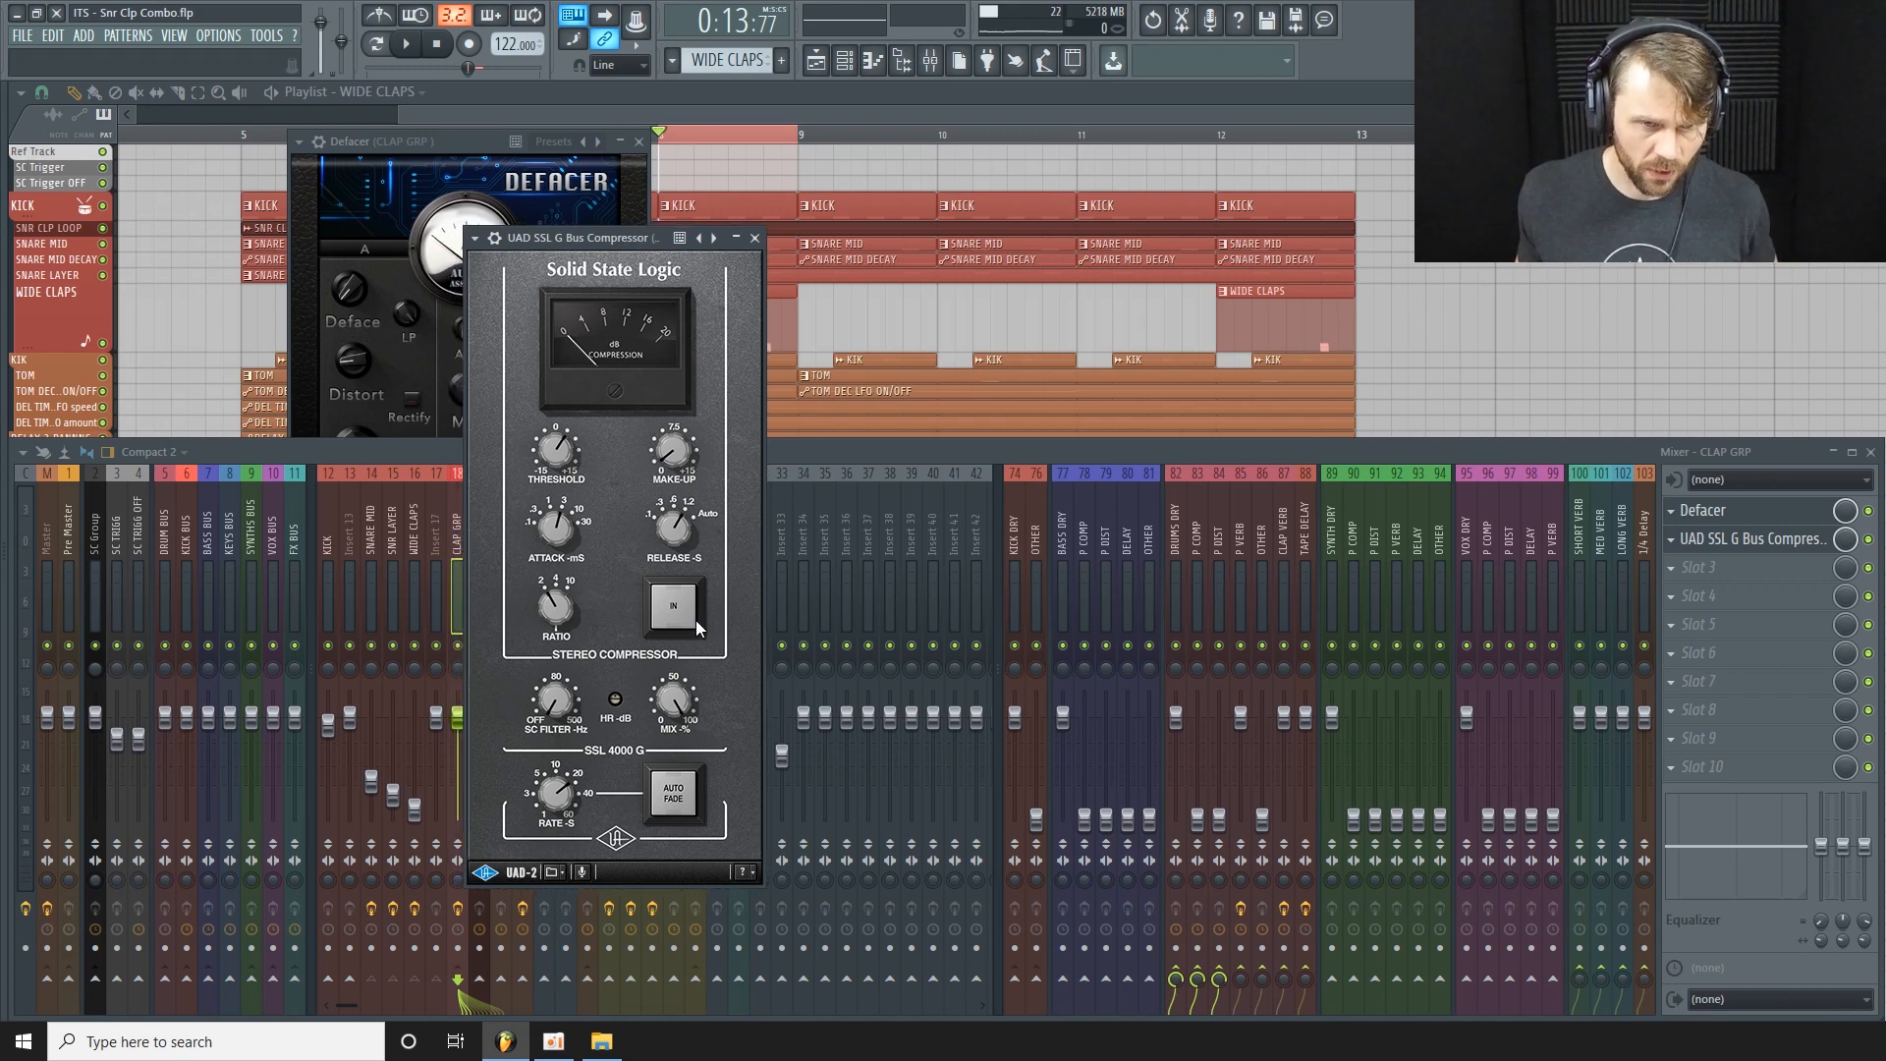
key(space)
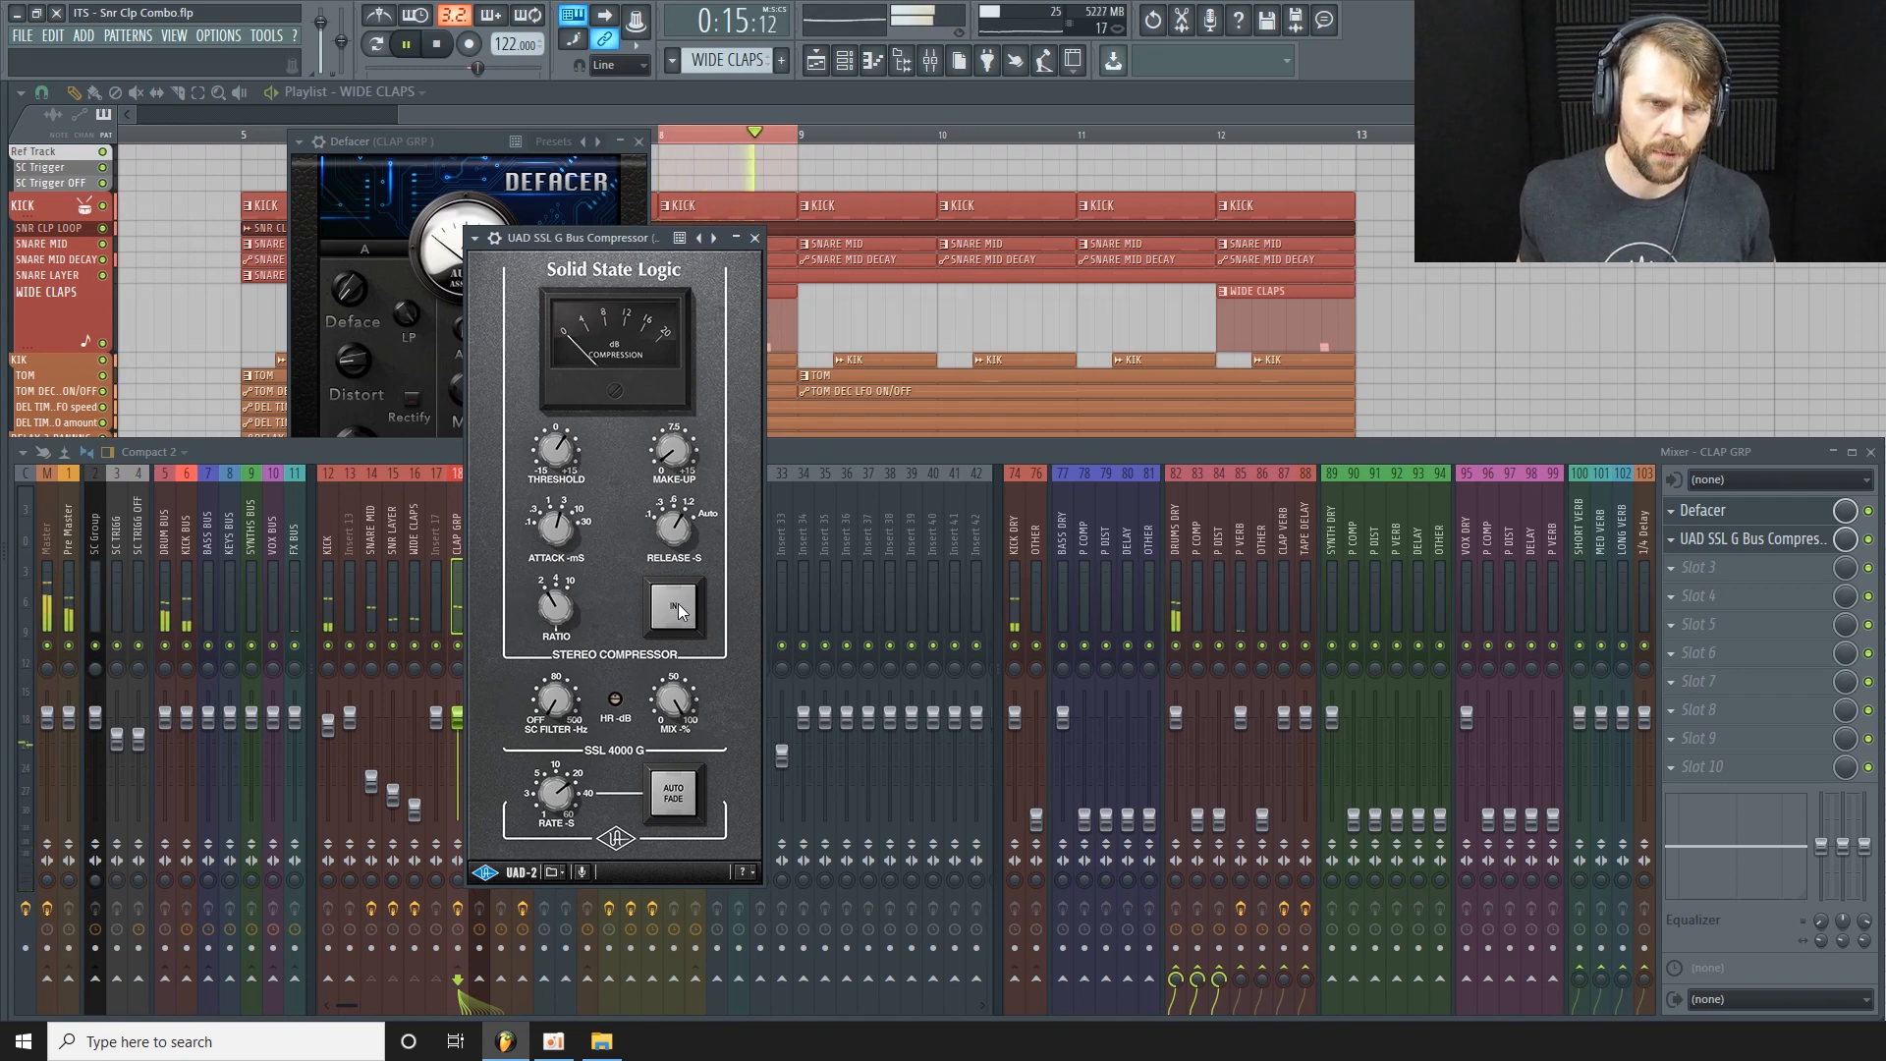
click(674, 599)
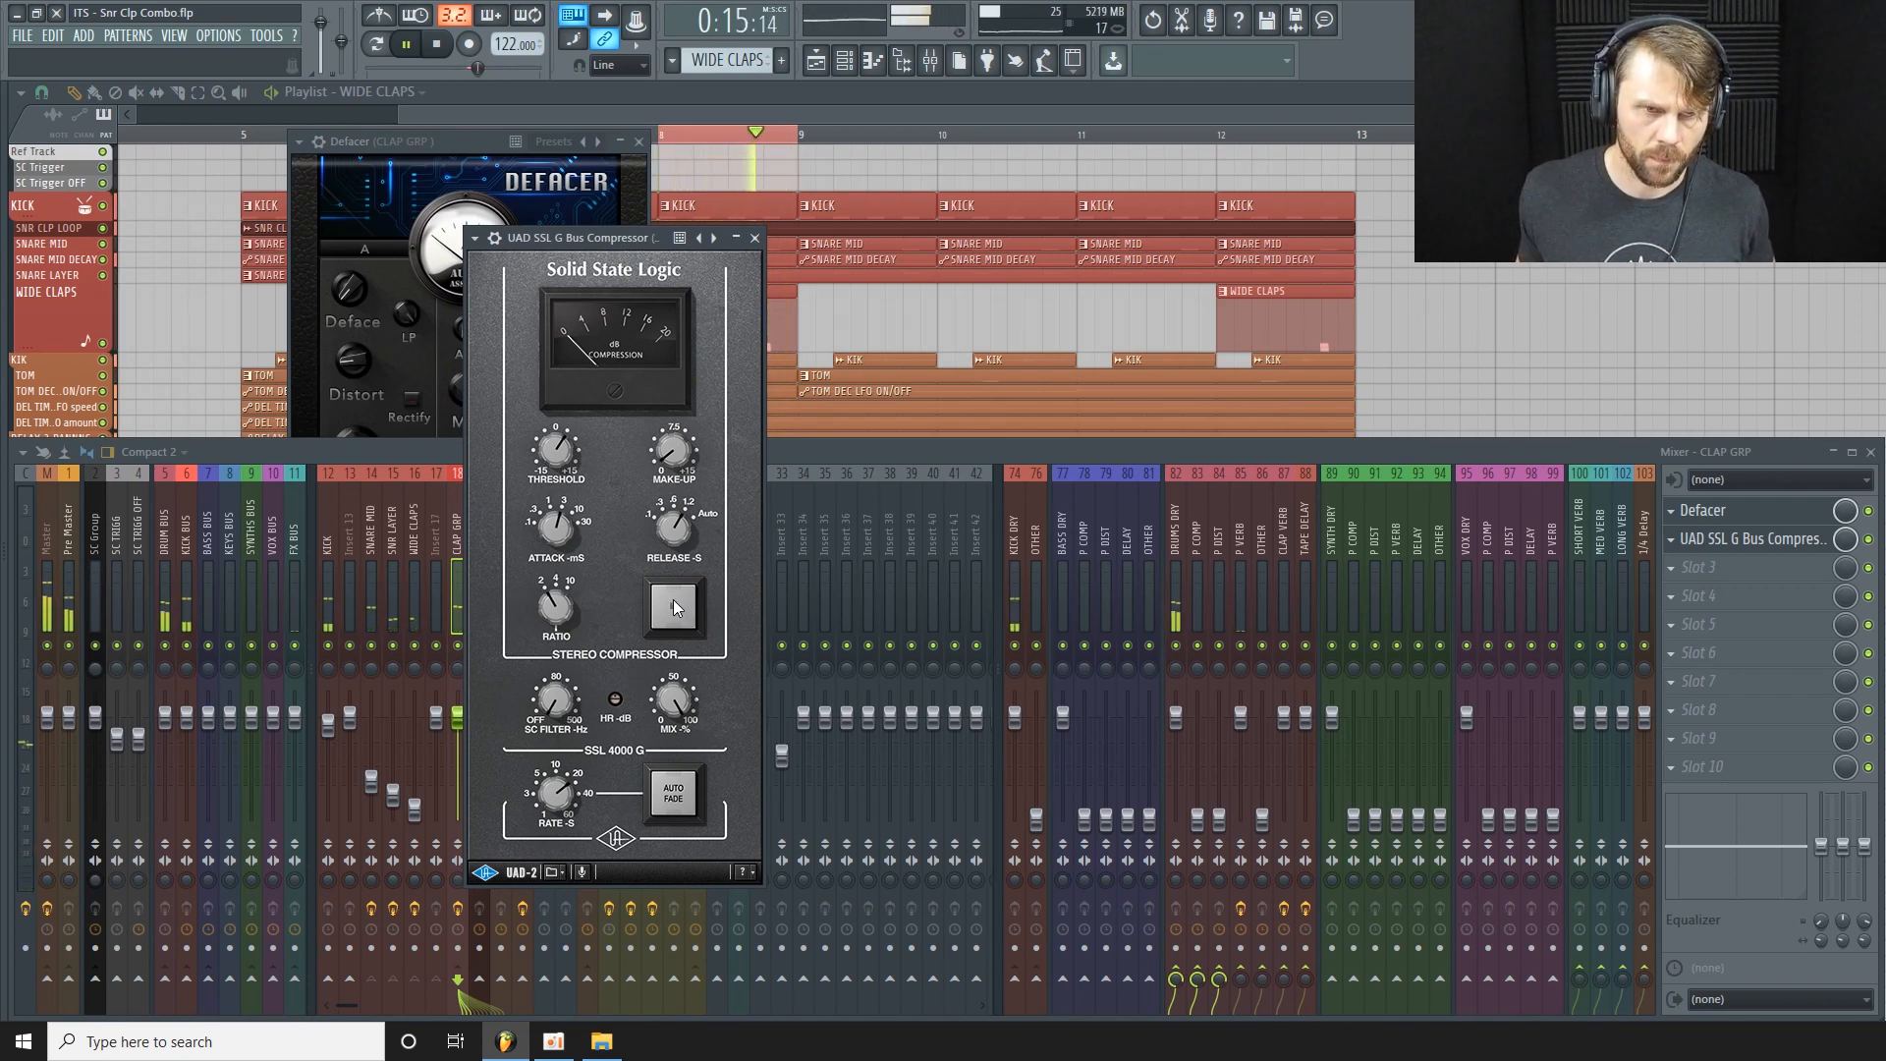
click(677, 610)
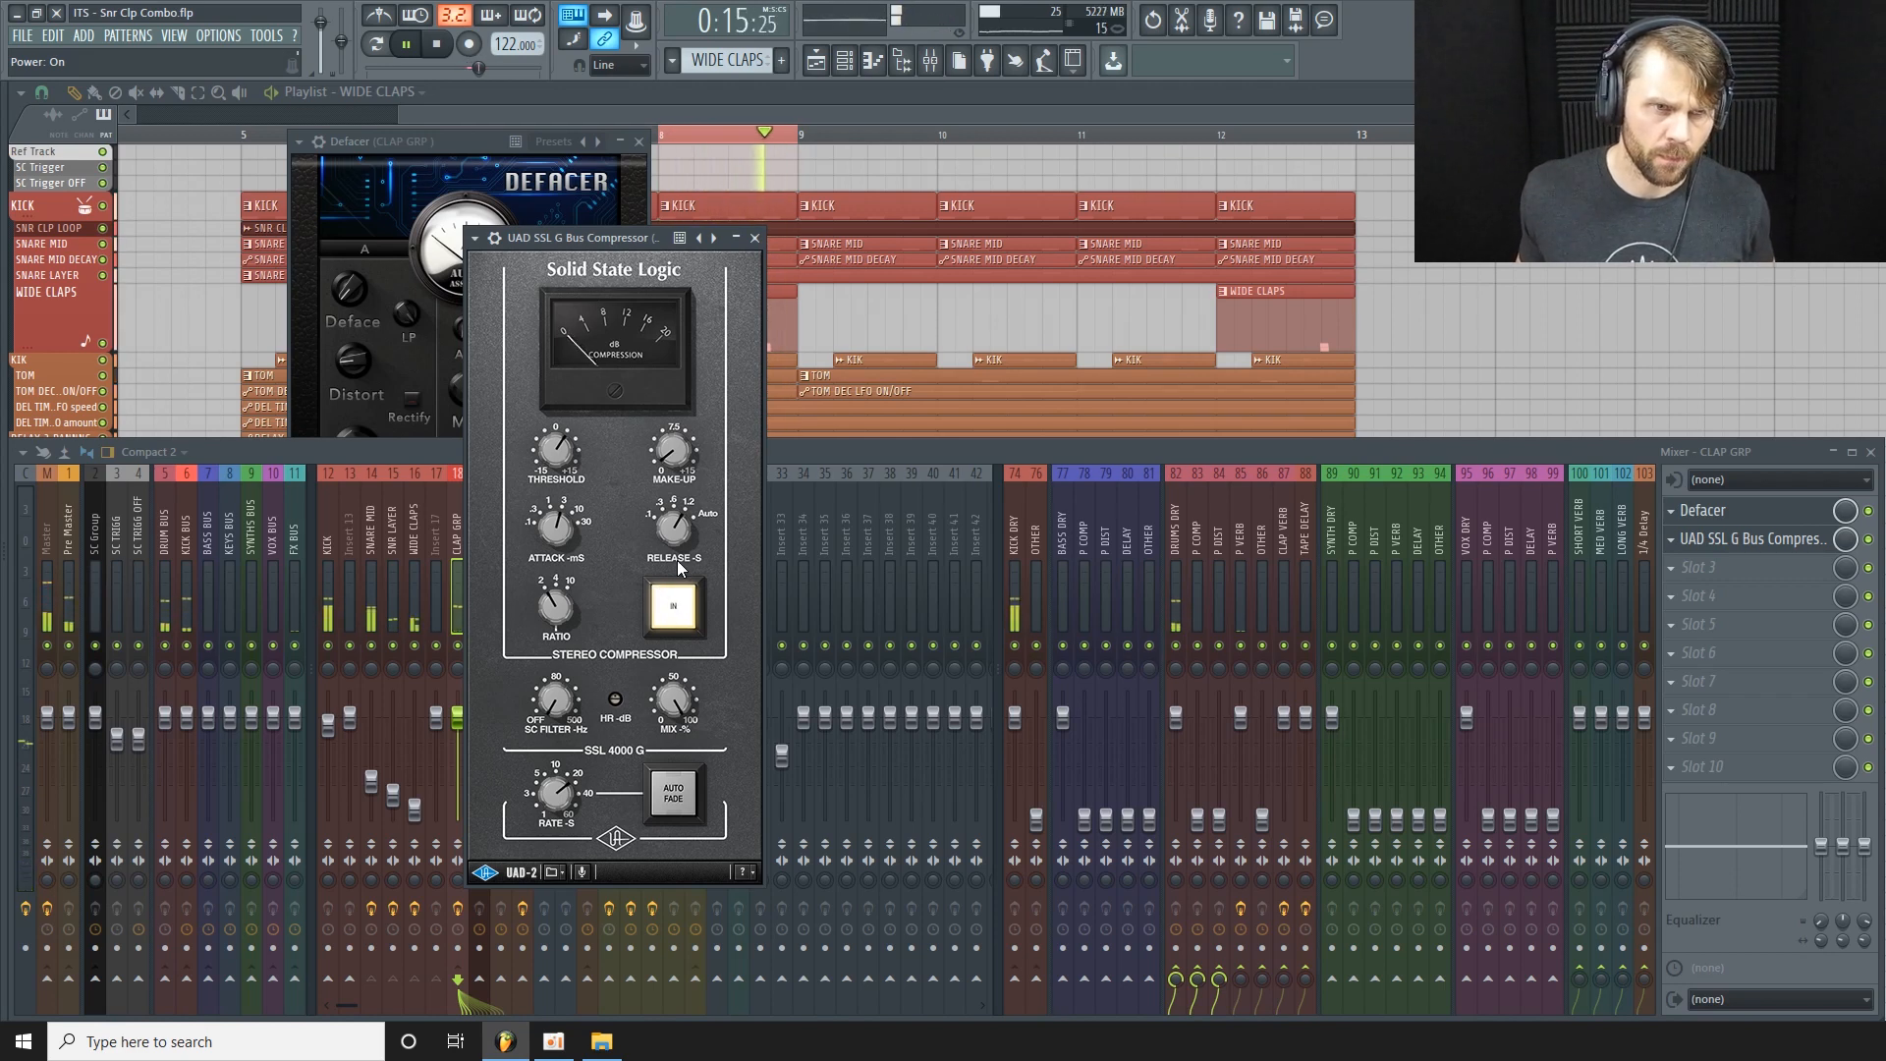
click(674, 615)
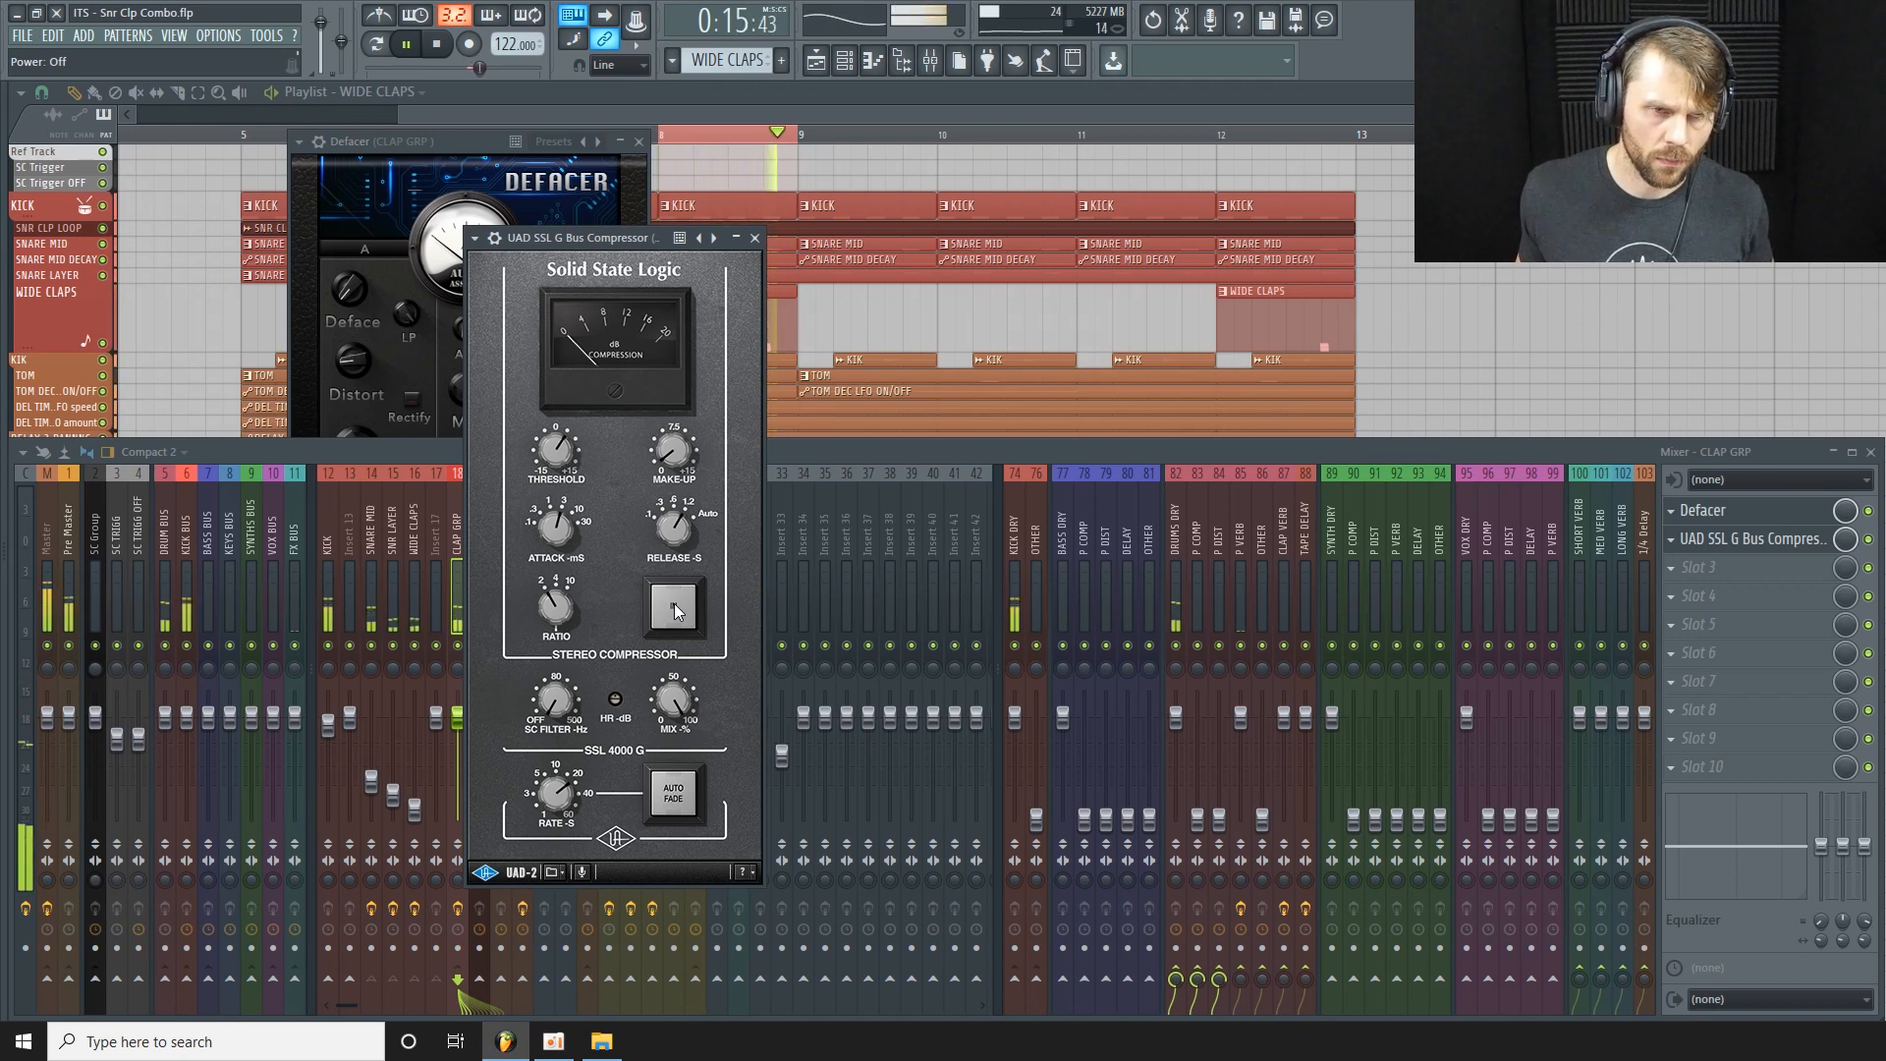
click(674, 605)
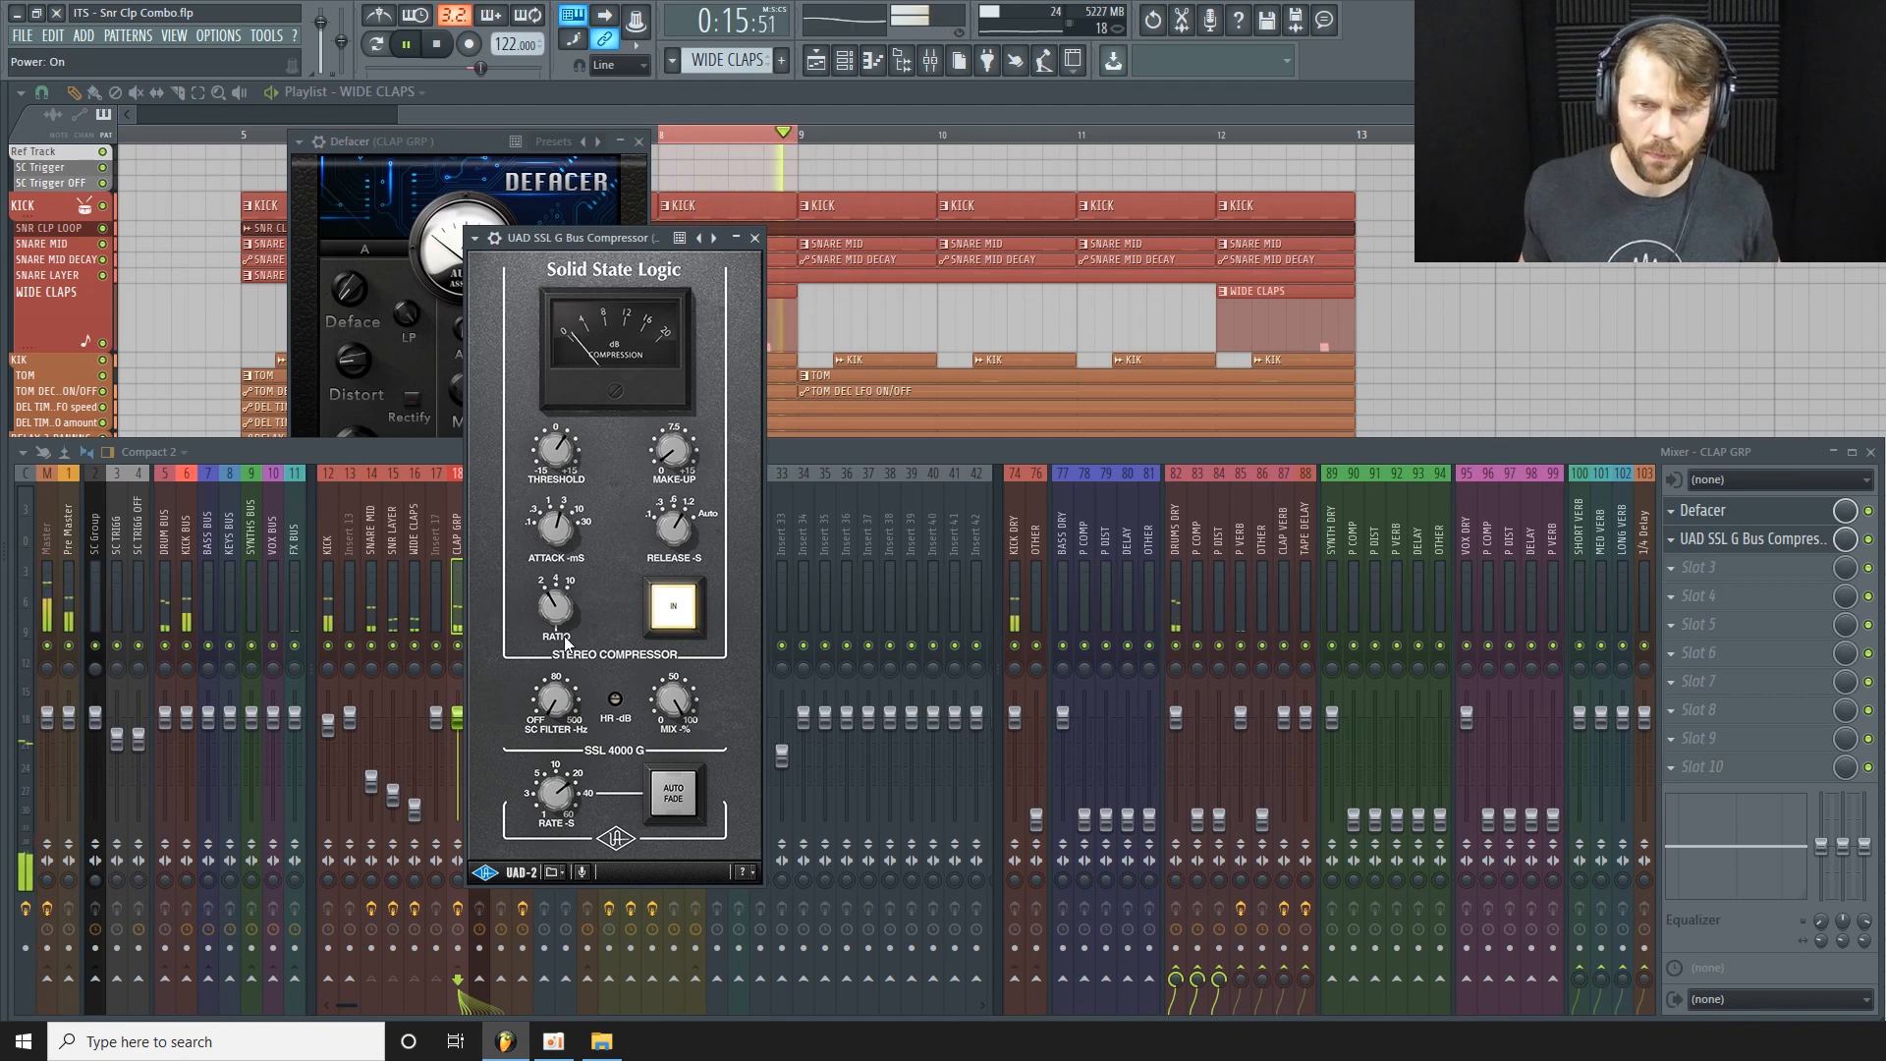
key(space)
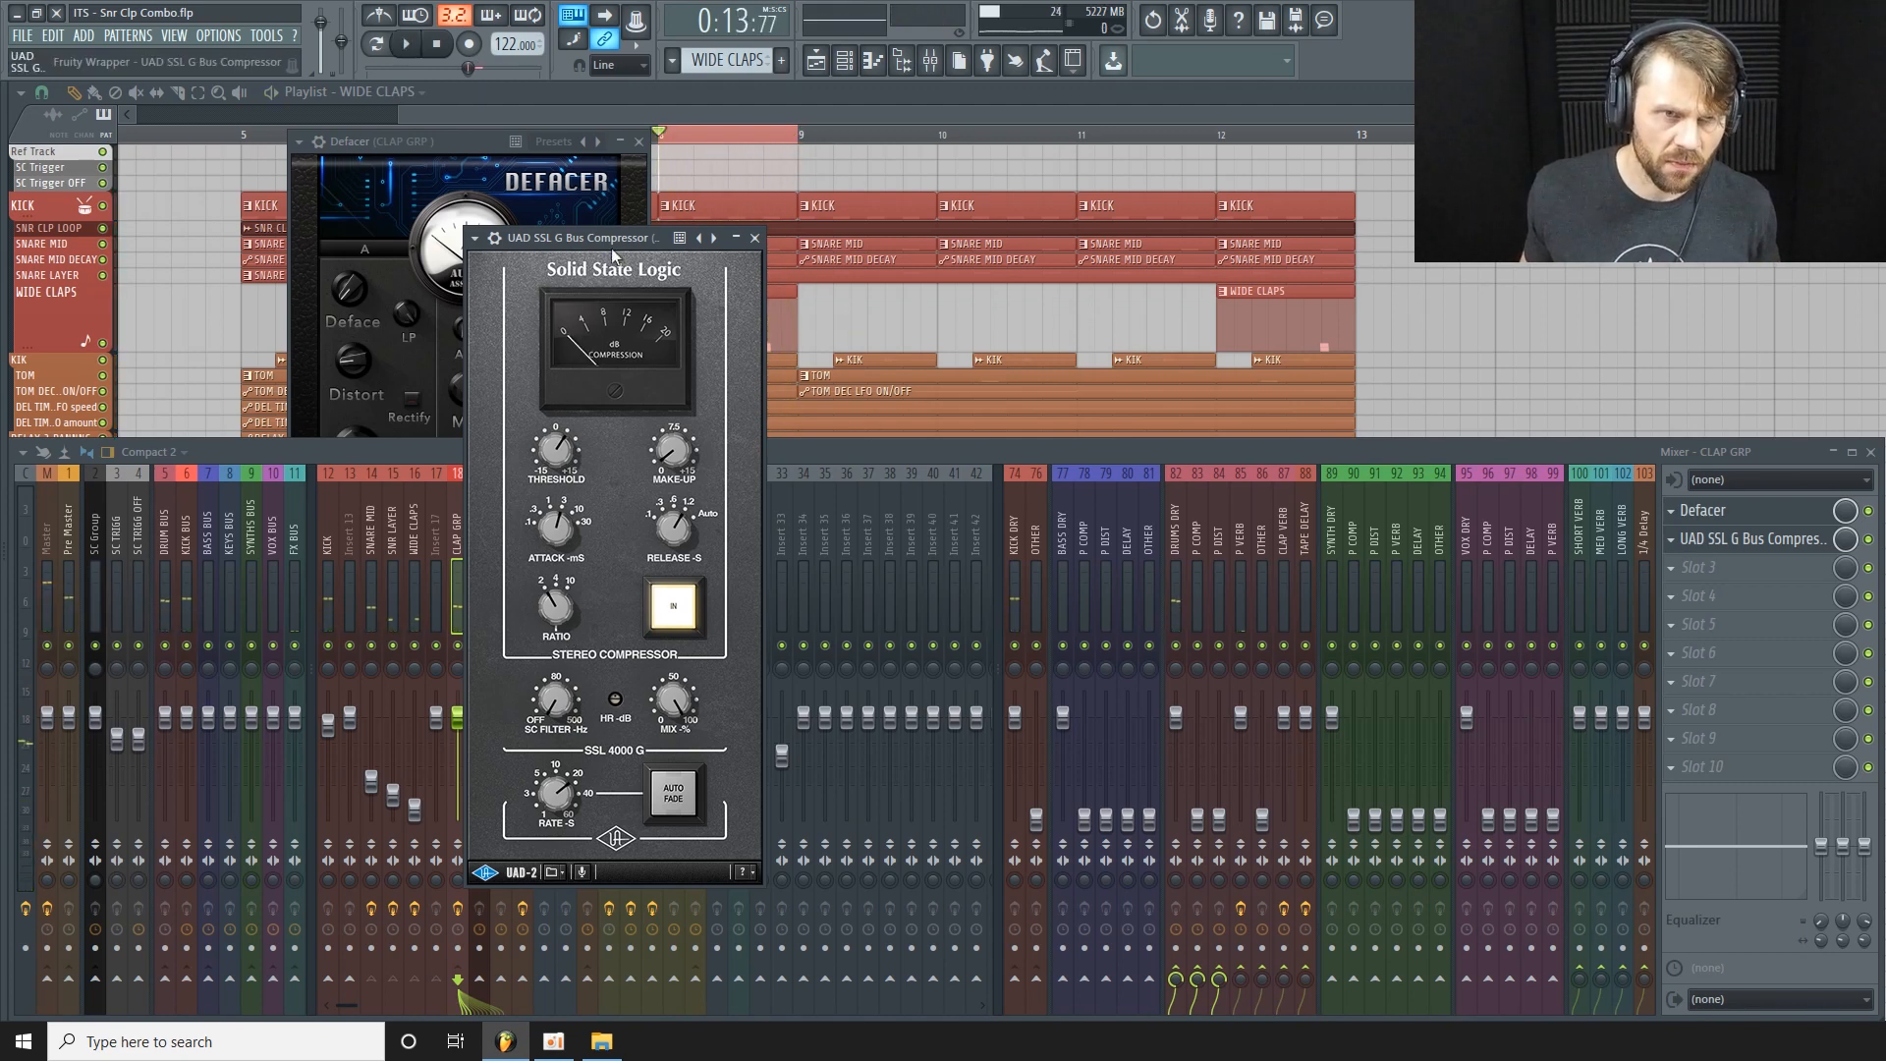
drag(617, 239, 541, 228)
click(678, 229)
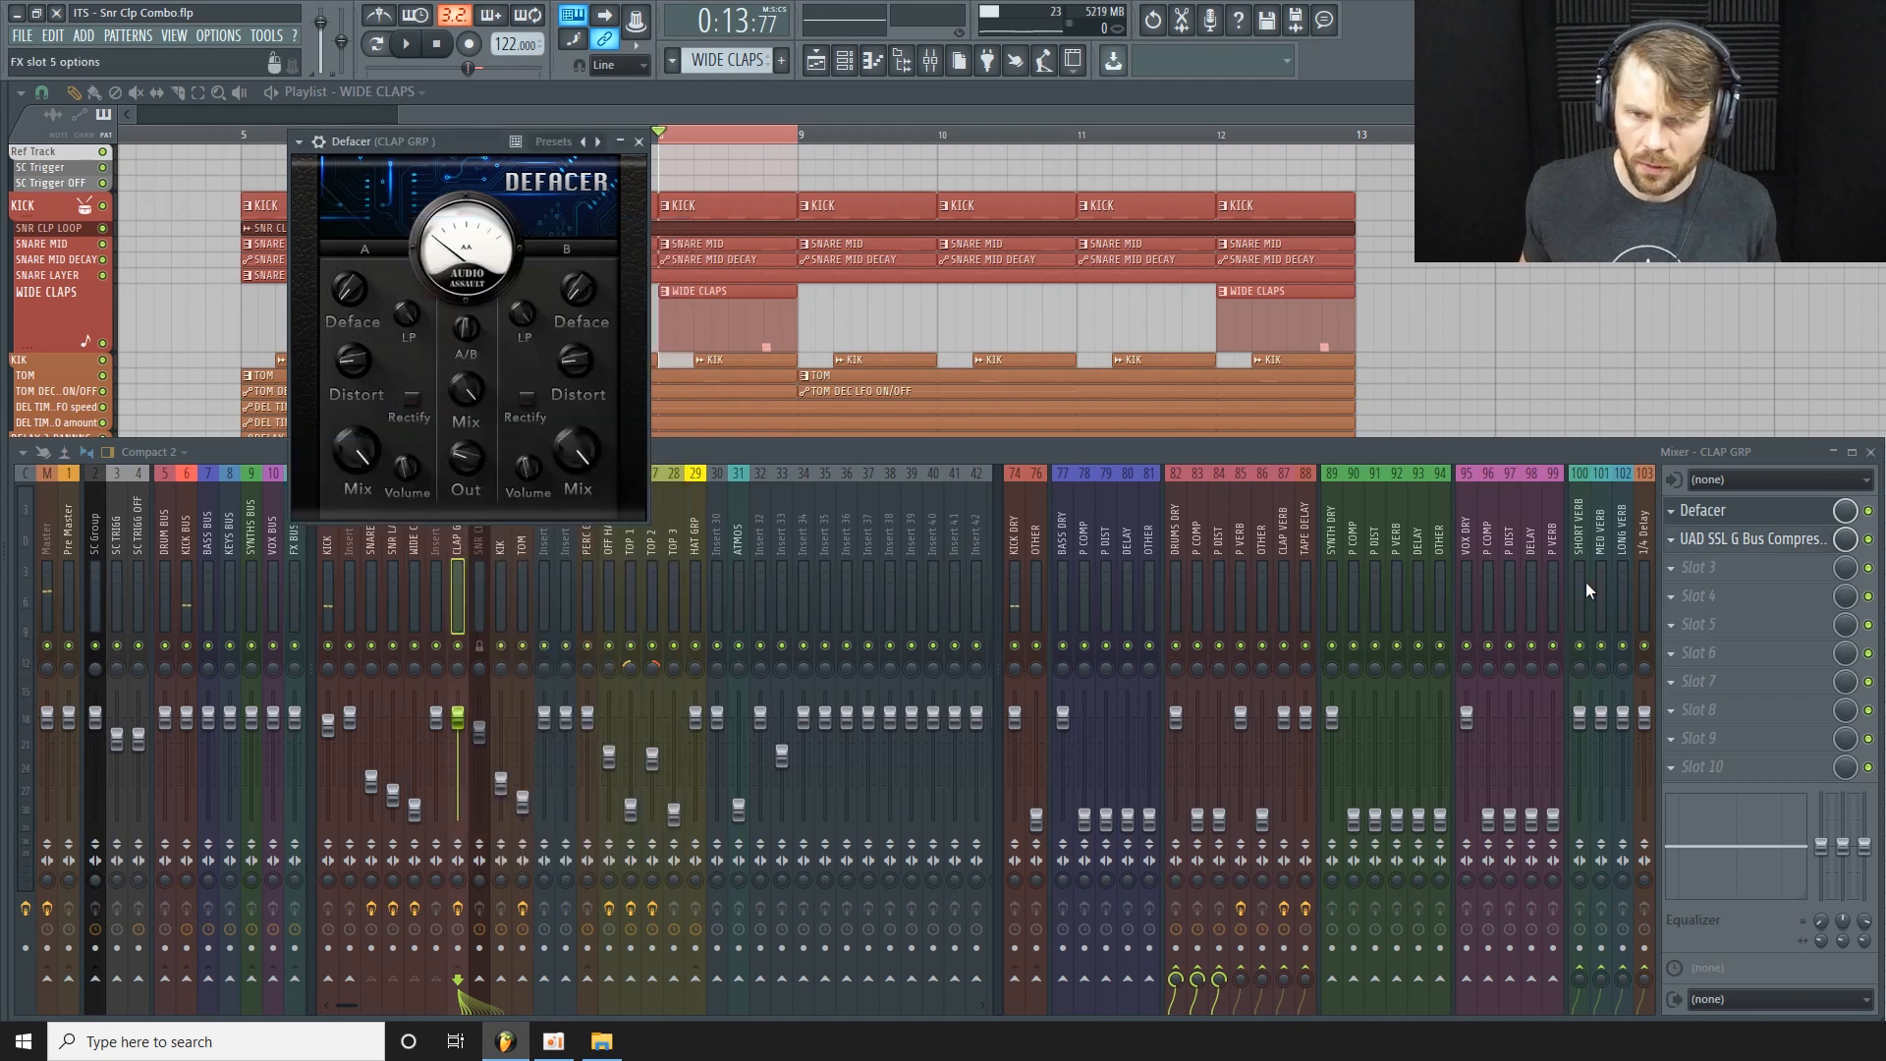
Load the UAD Harrison 32C EQ into slot 3 of the CLAP GRP track and set its high-pass frequency to 259 Hz.
click(1764, 574)
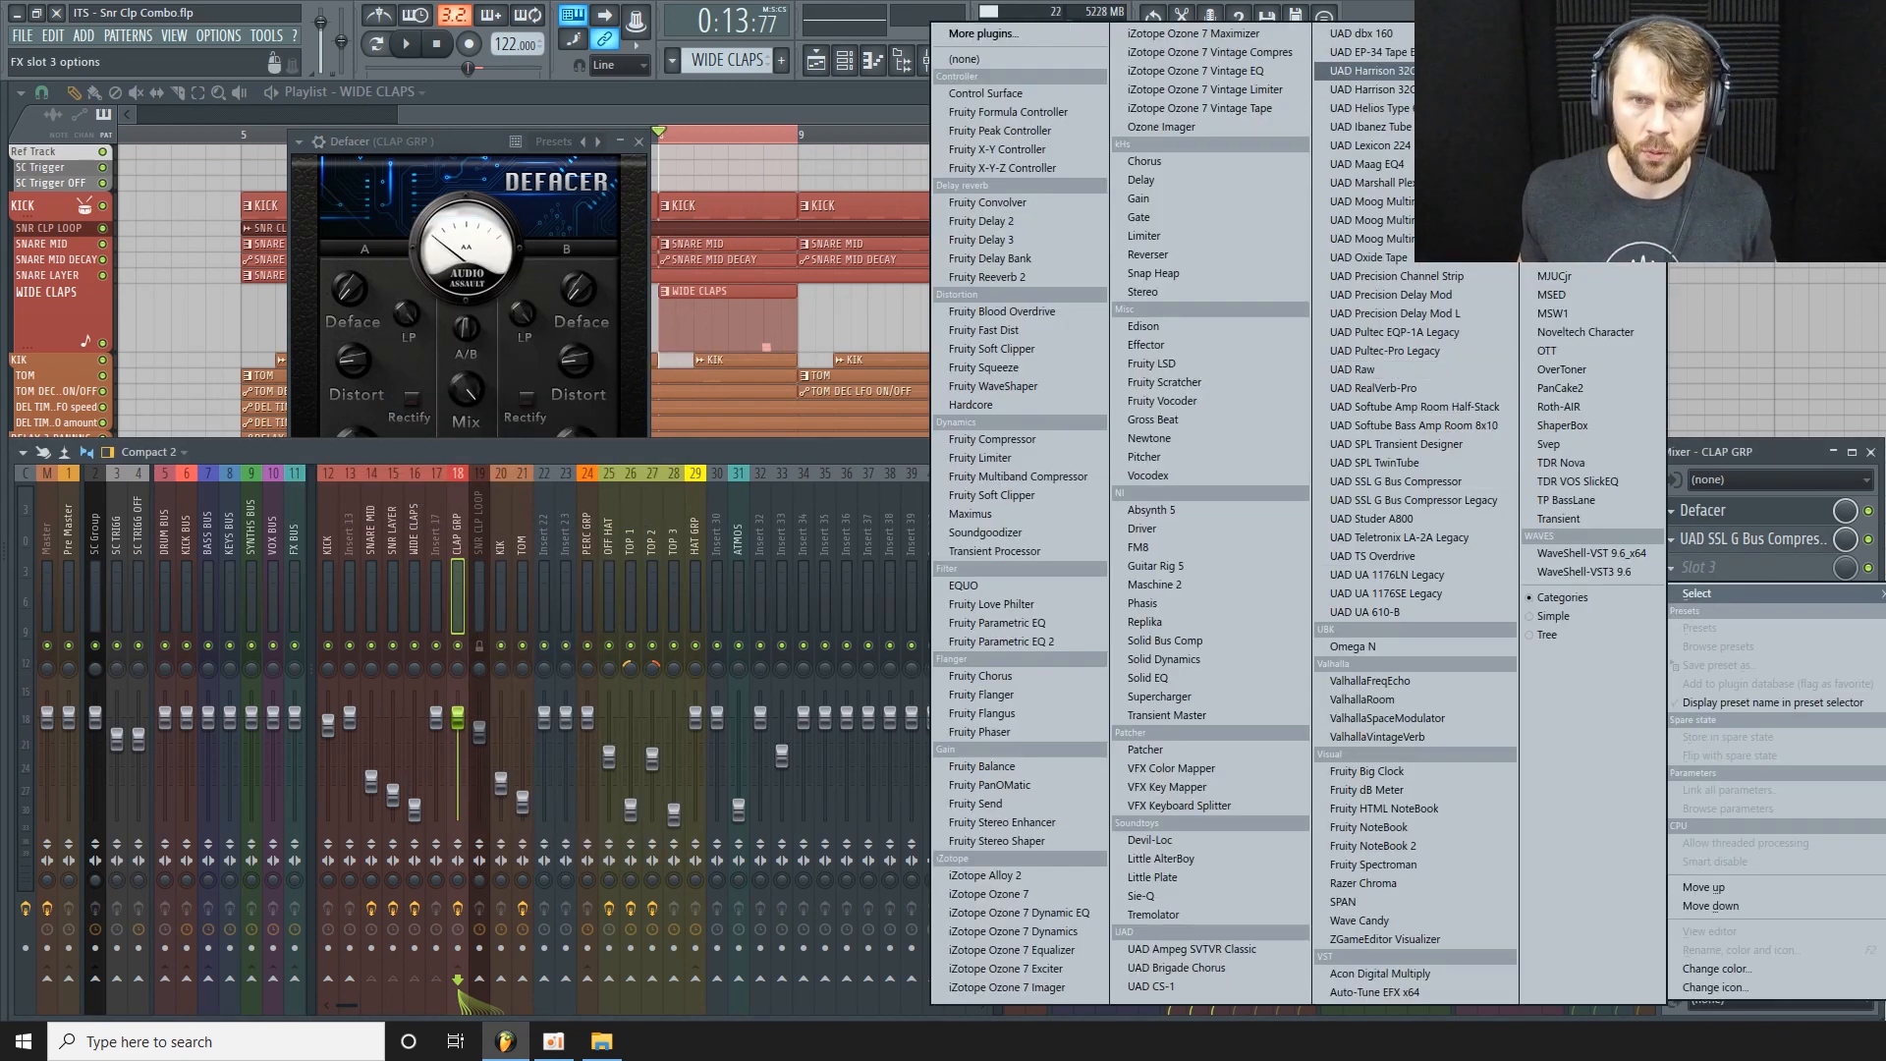
click(1365, 71)
drag(775, 666, 918, 367)
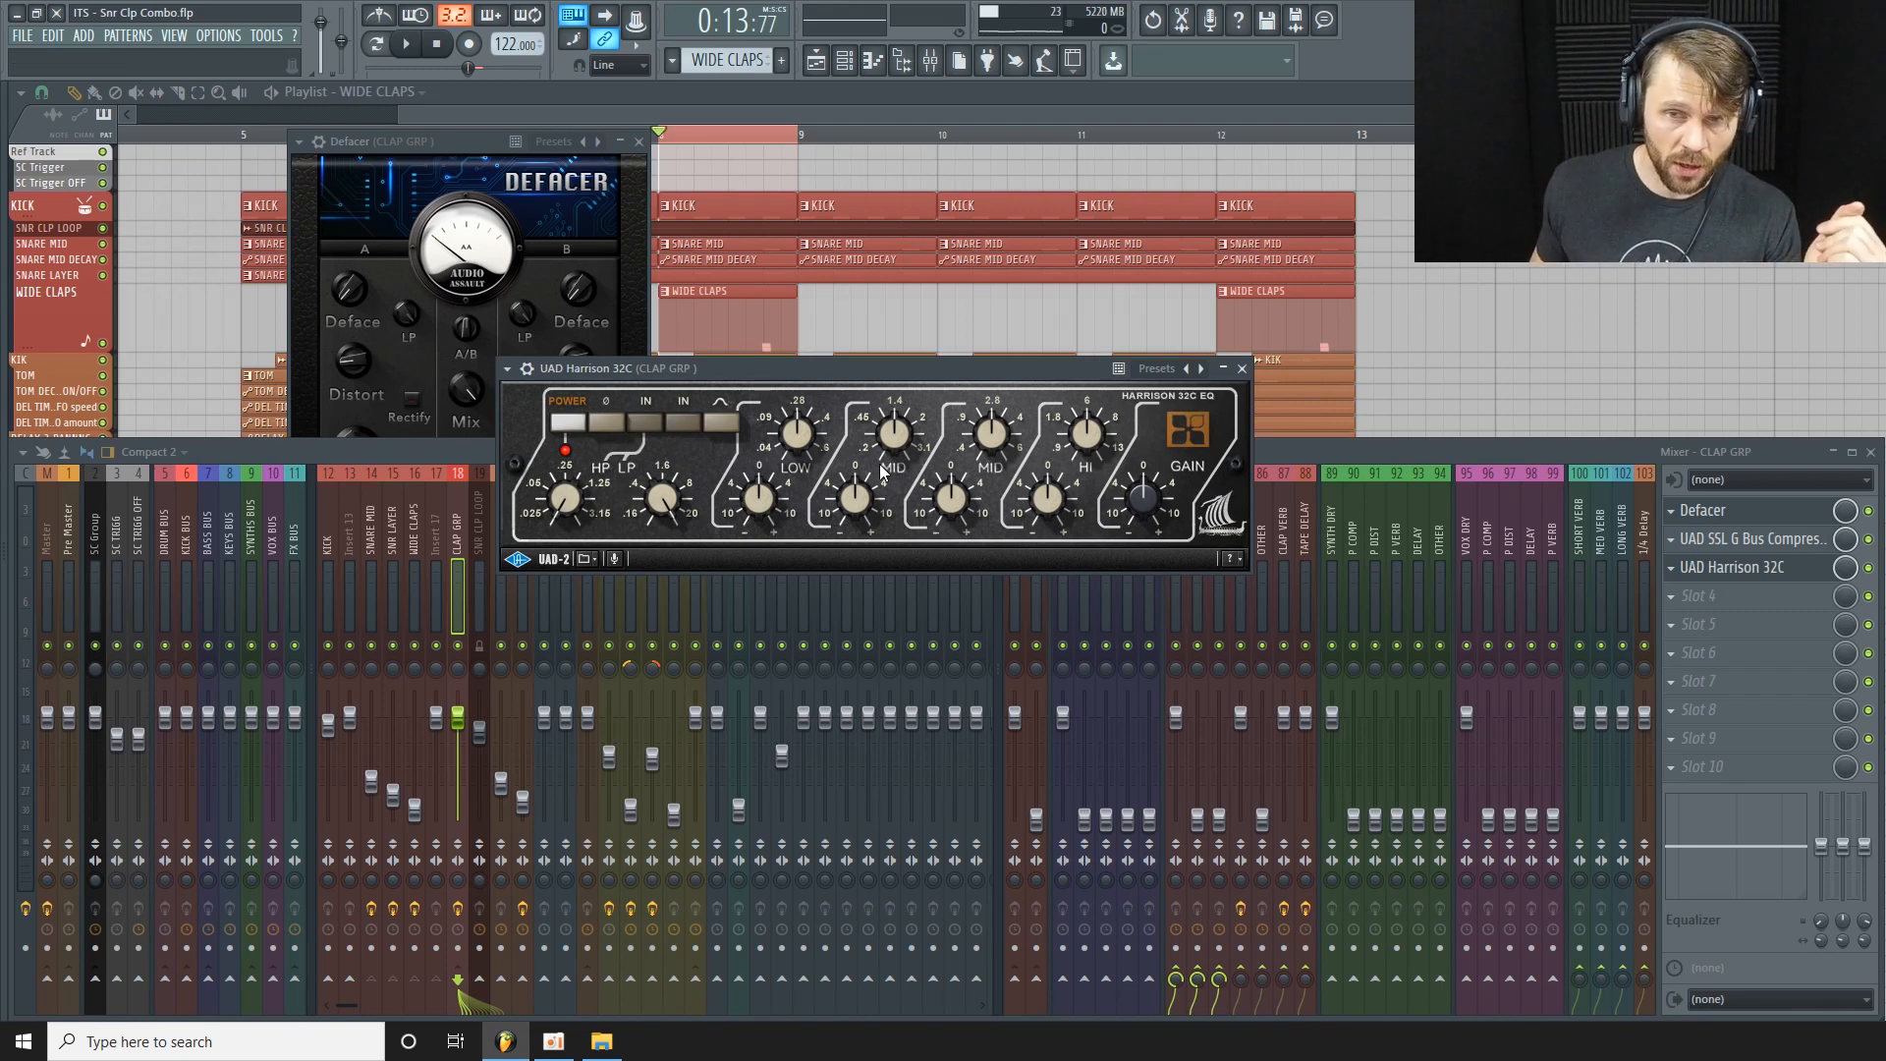
drag(945, 371, 863, 374)
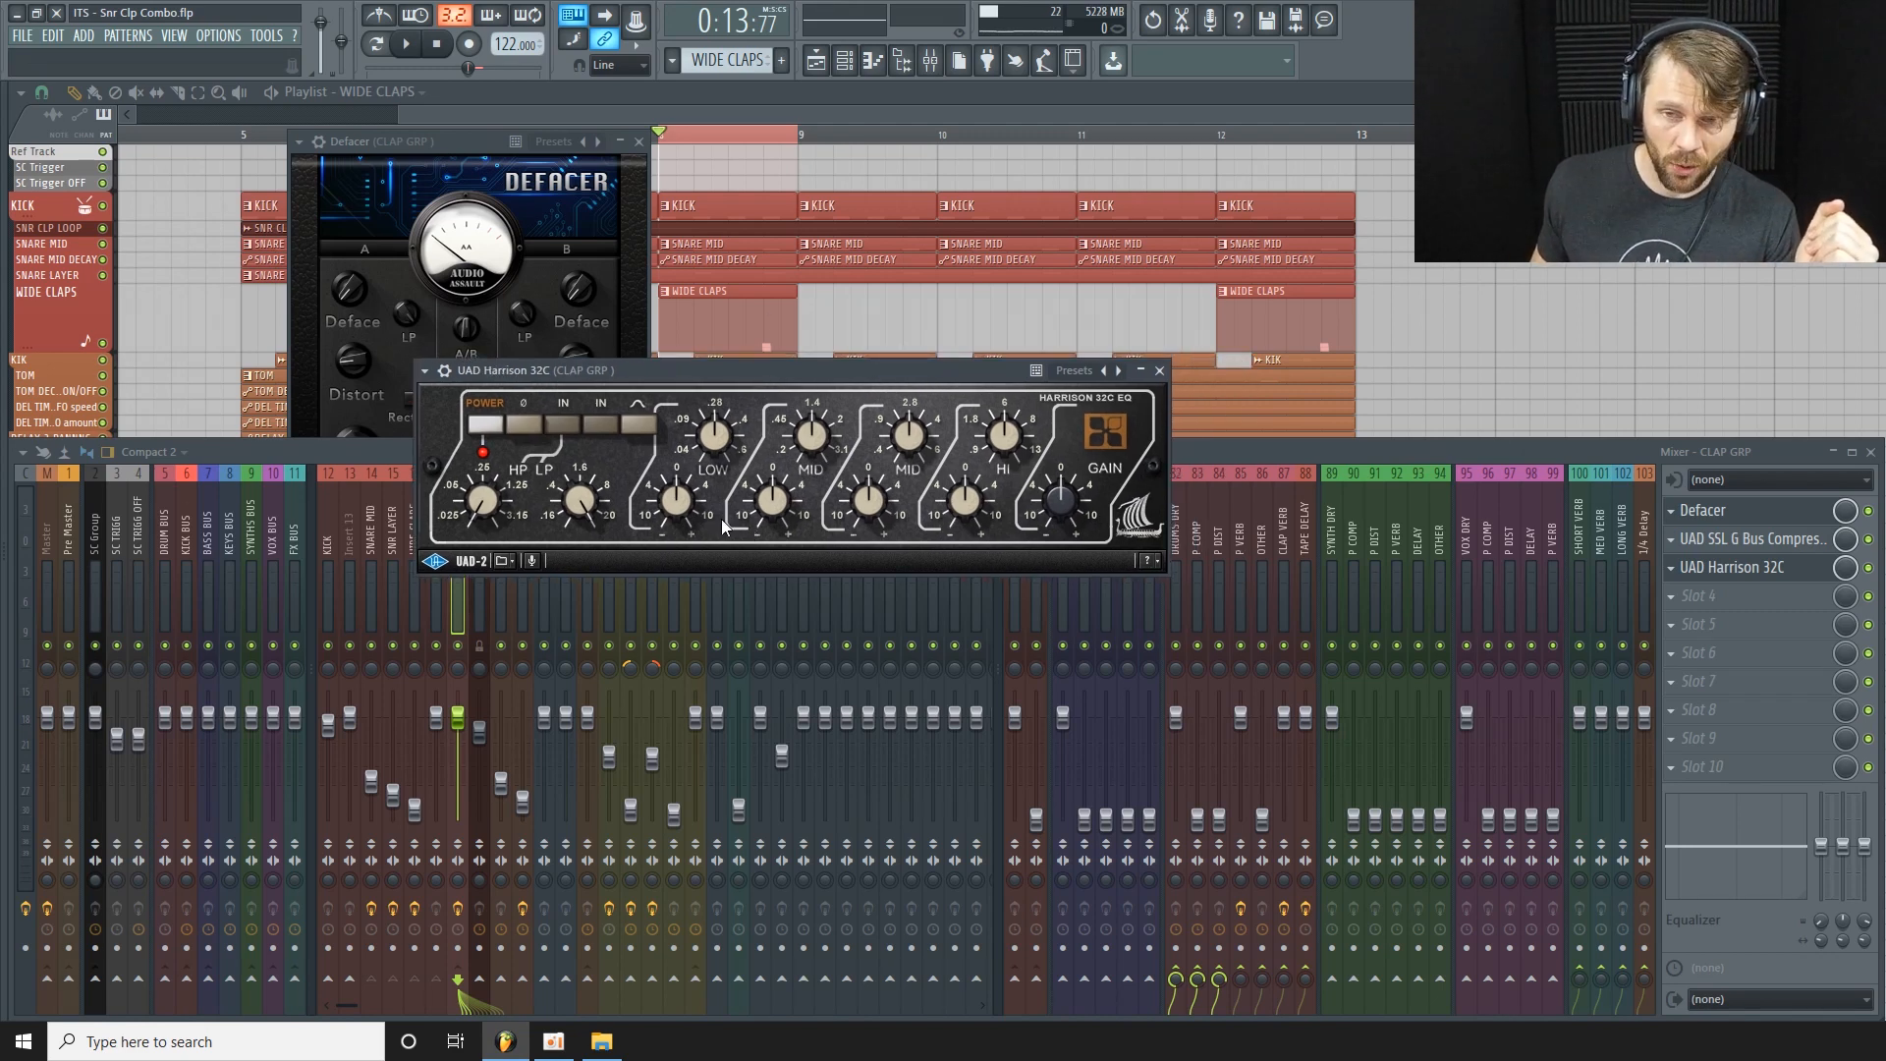
drag(487, 475, 498, 460)
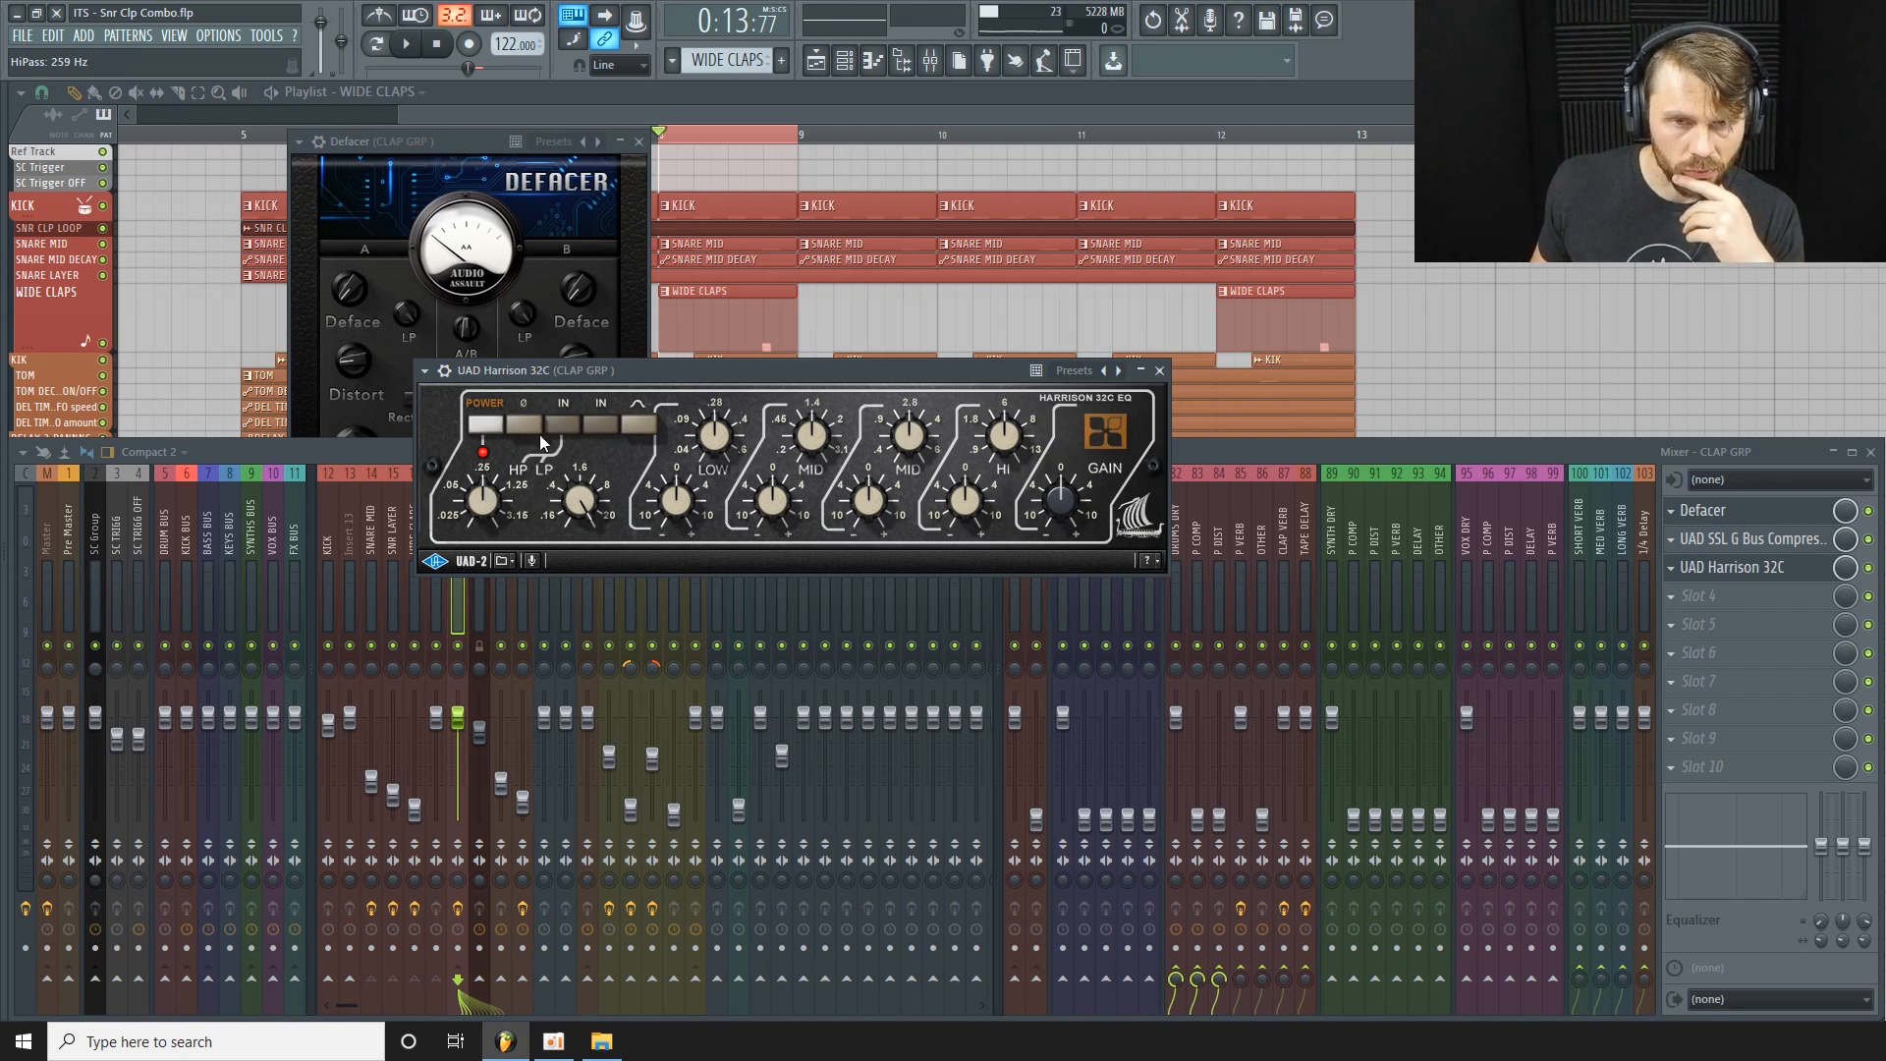
With the loop playing, close the Harrison 32C and Defacer windows and reopen the UAD SSL G Bus Compressor.
drag(766, 375, 705, 377)
key(space)
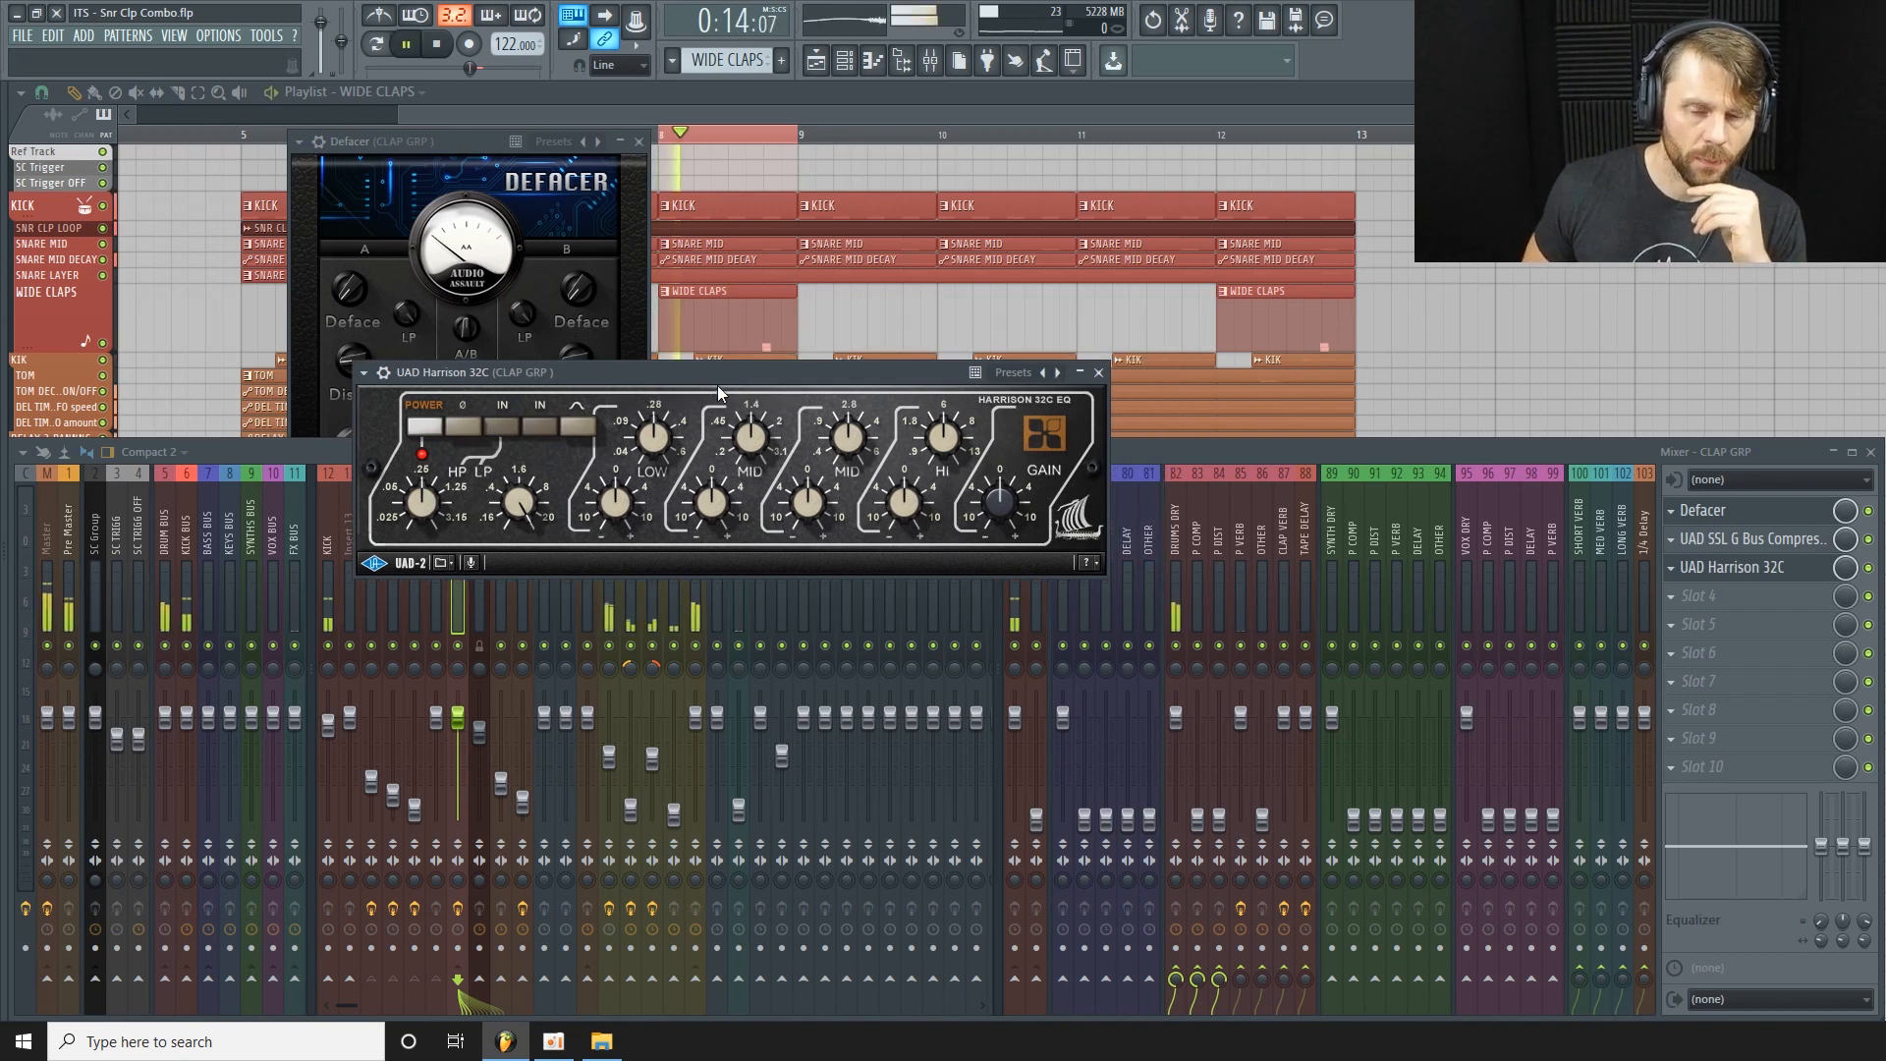
click(1098, 373)
drag(492, 145, 465, 154)
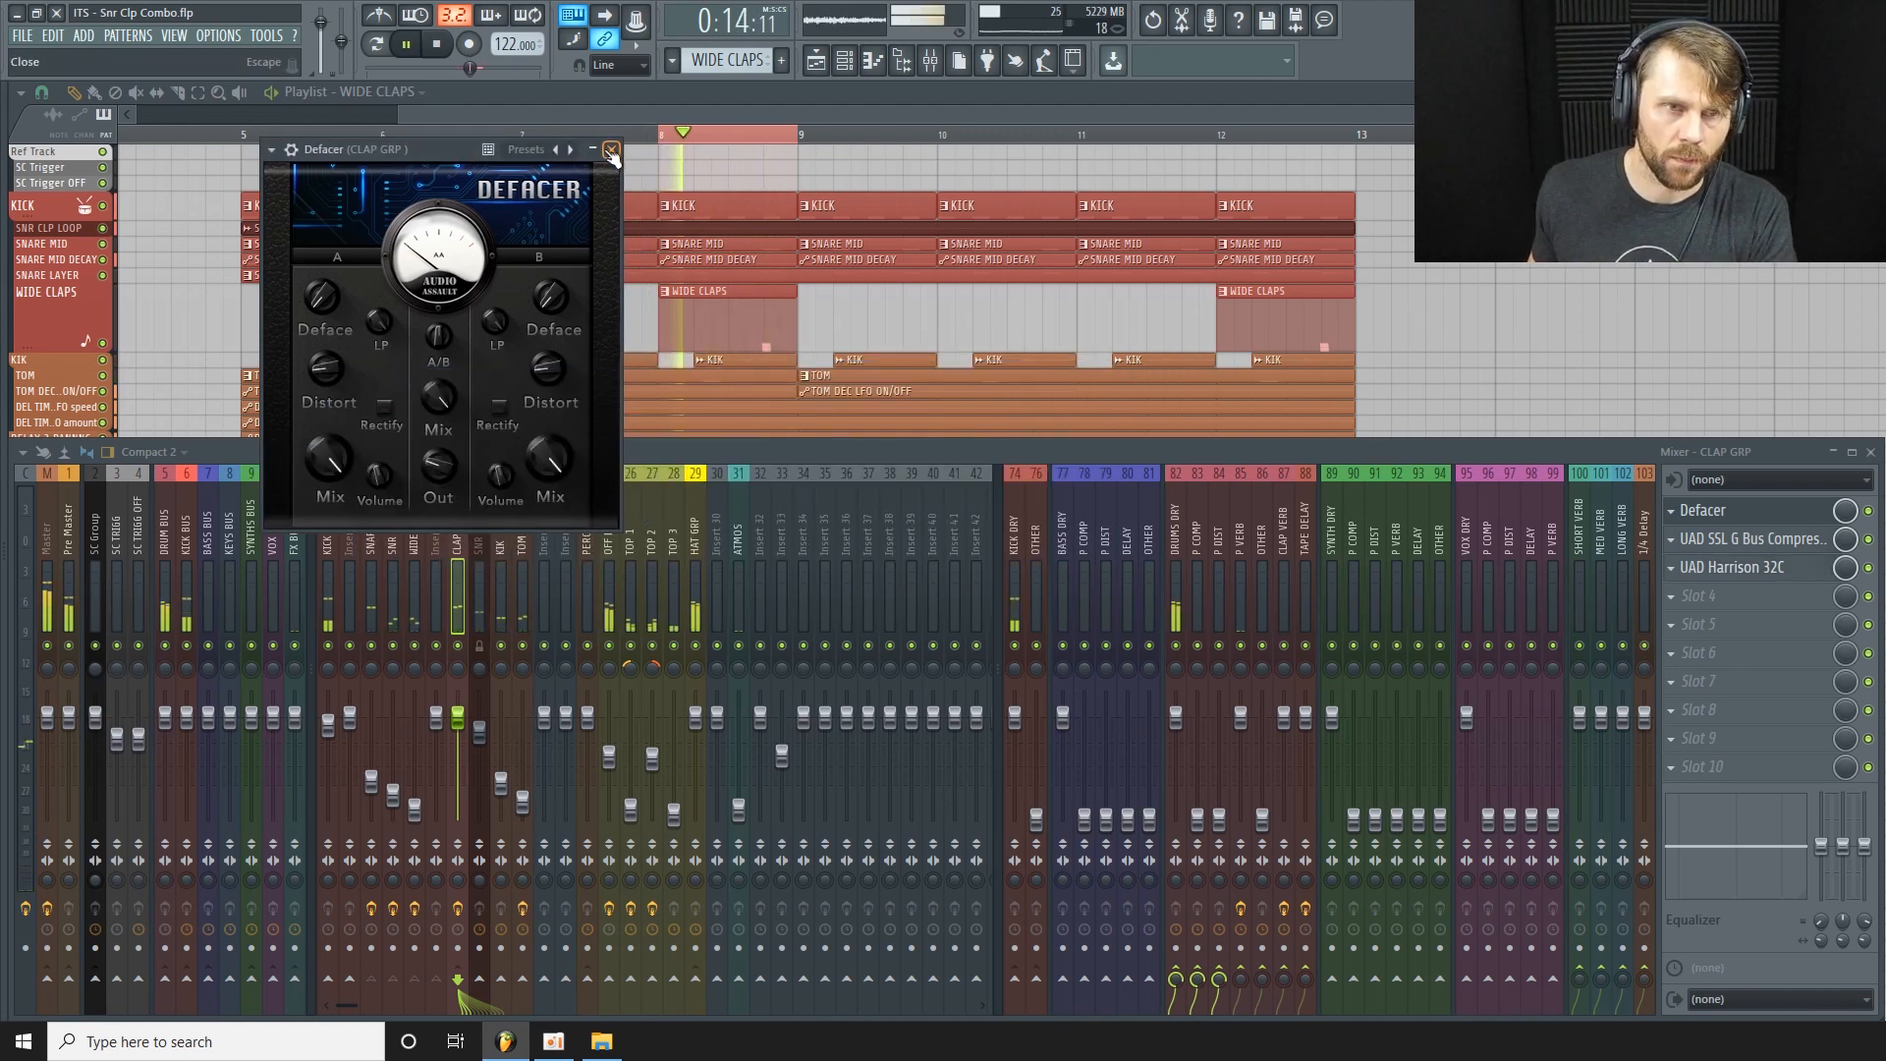
click(612, 152)
click(1799, 546)
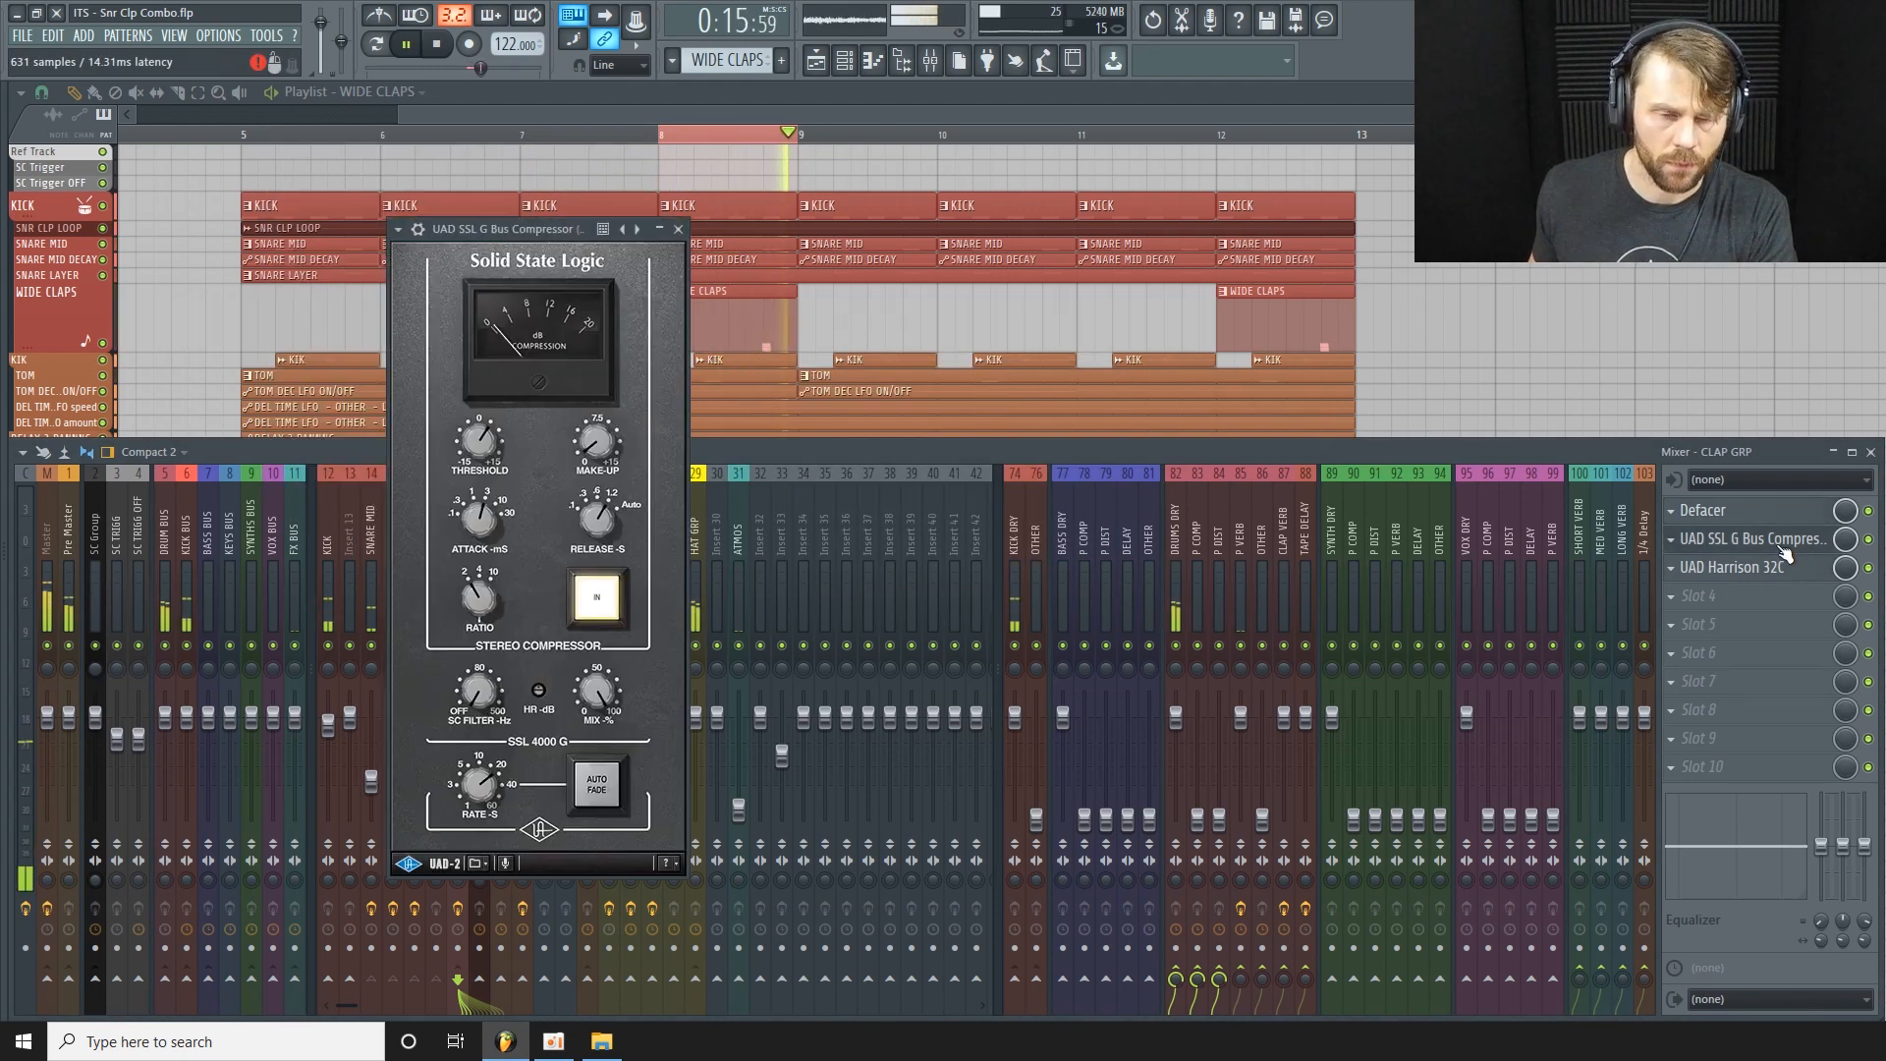
Compare the clap group with the SSL bus compressor bypassed and engaged, leave it engaged, close its window and stop playback.
click(601, 598)
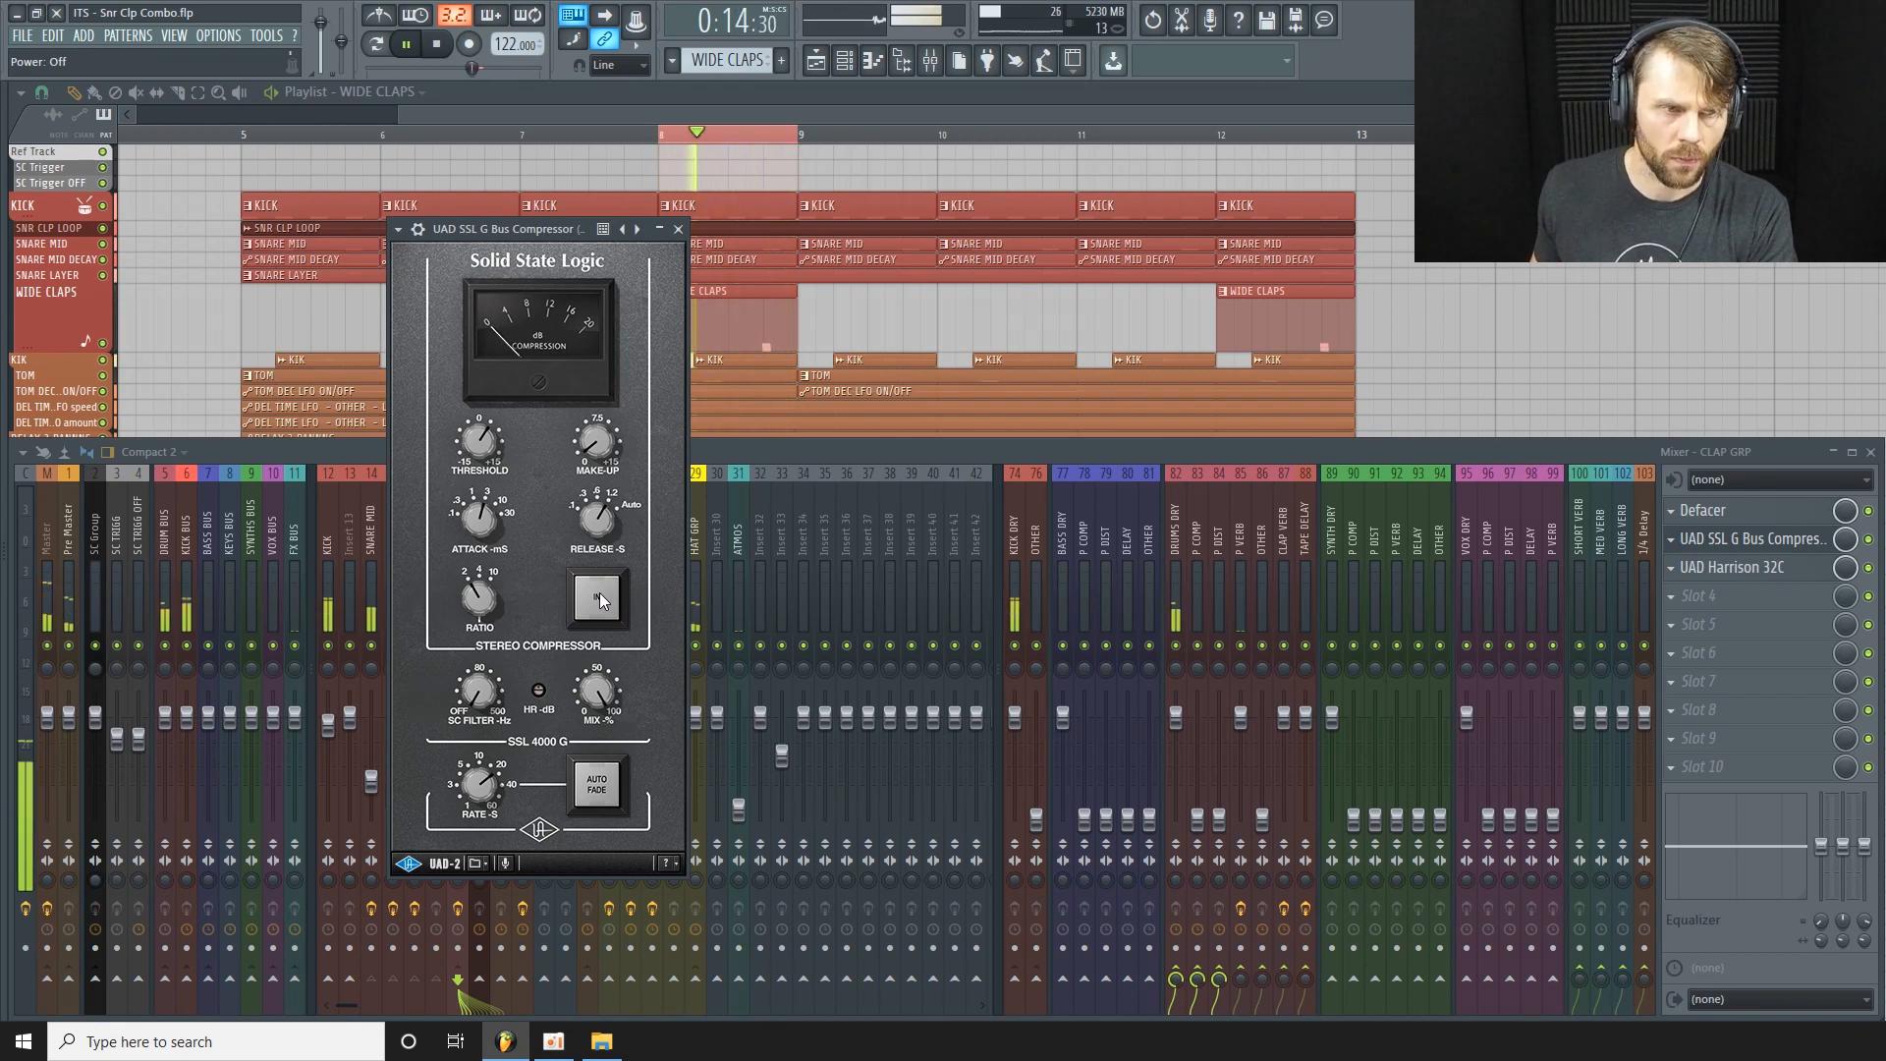
click(599, 596)
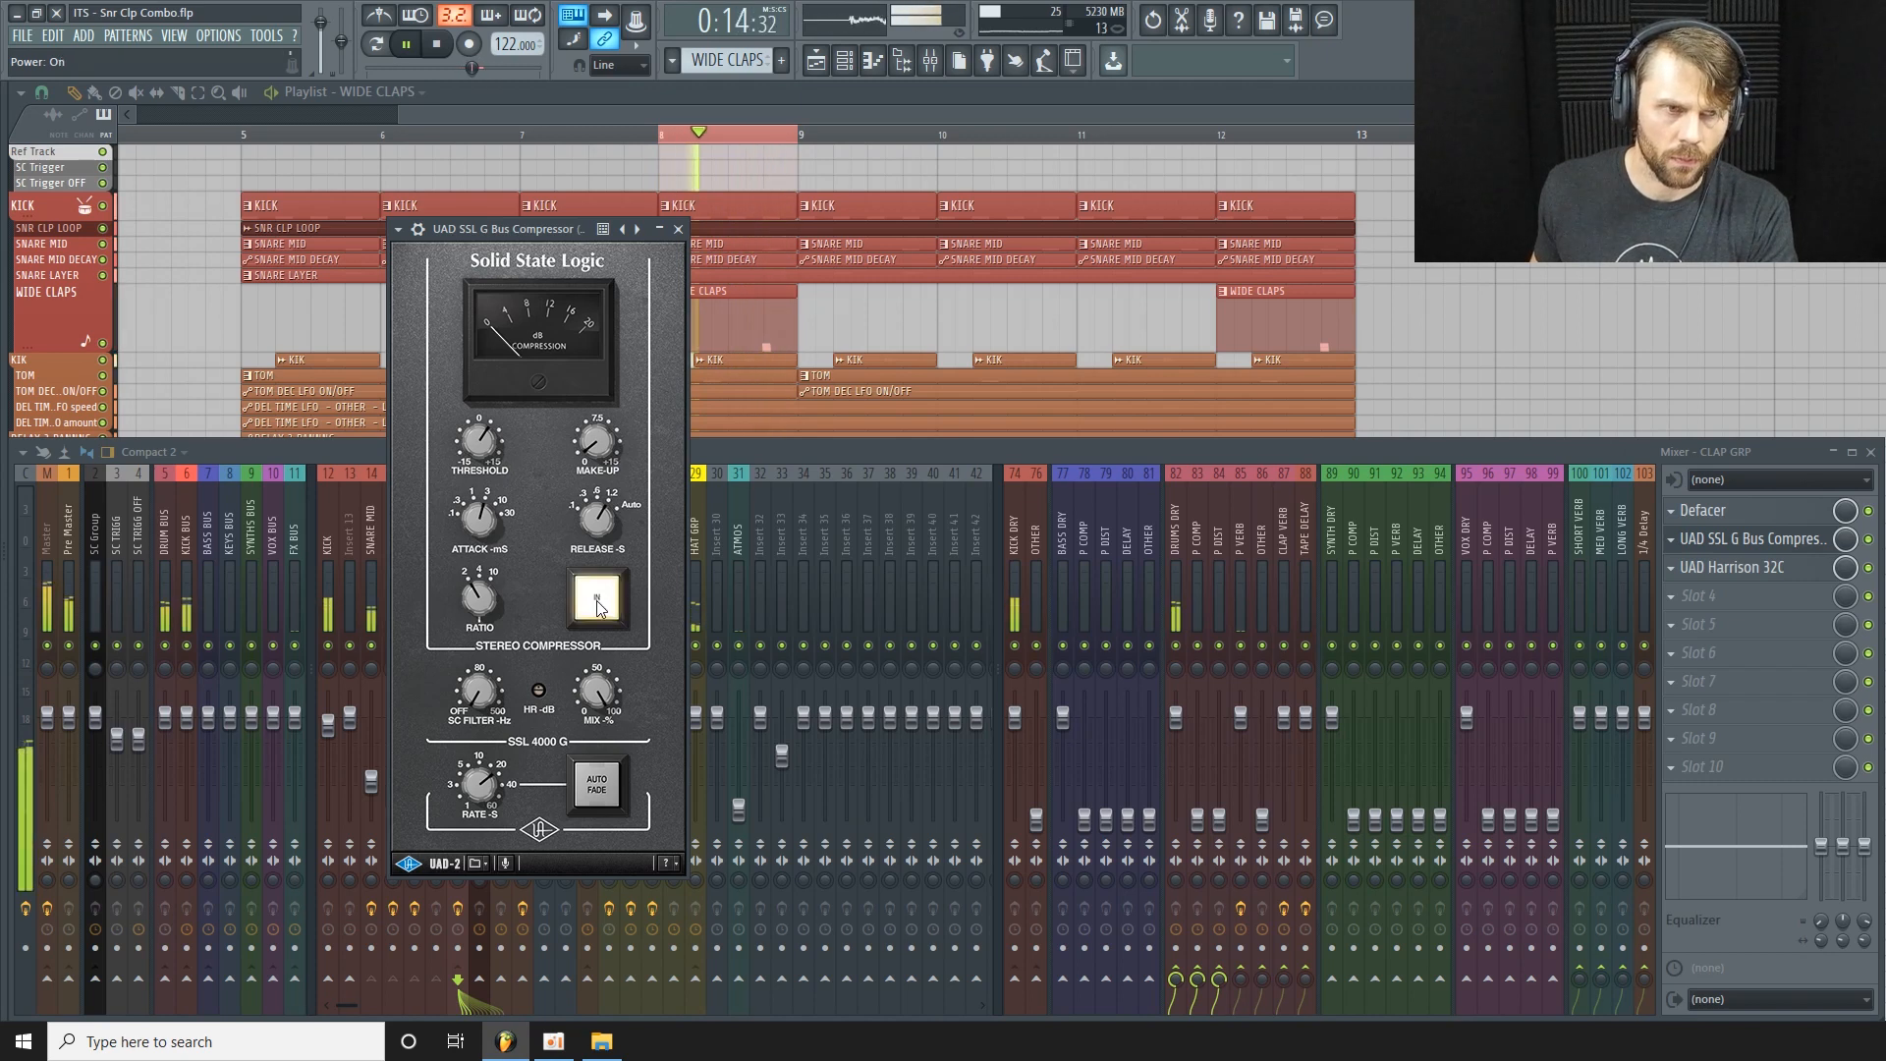
click(678, 229)
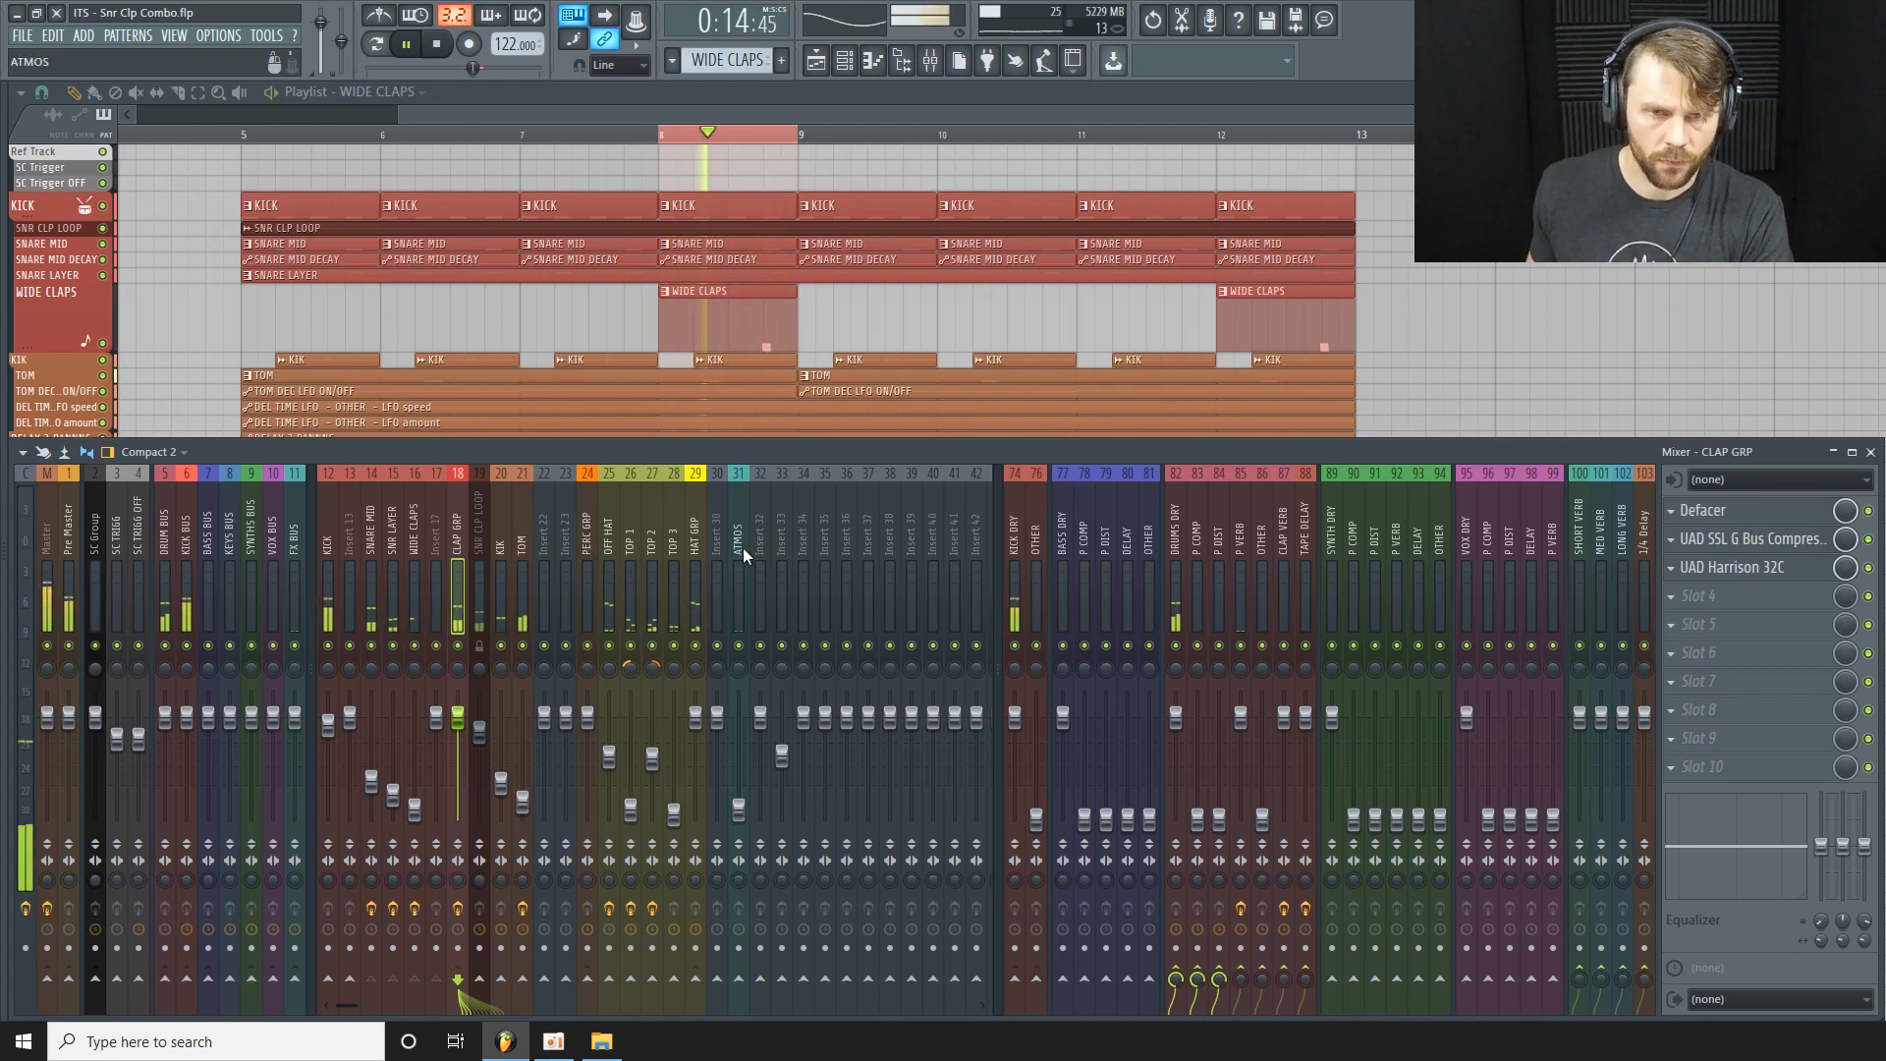
key(space)
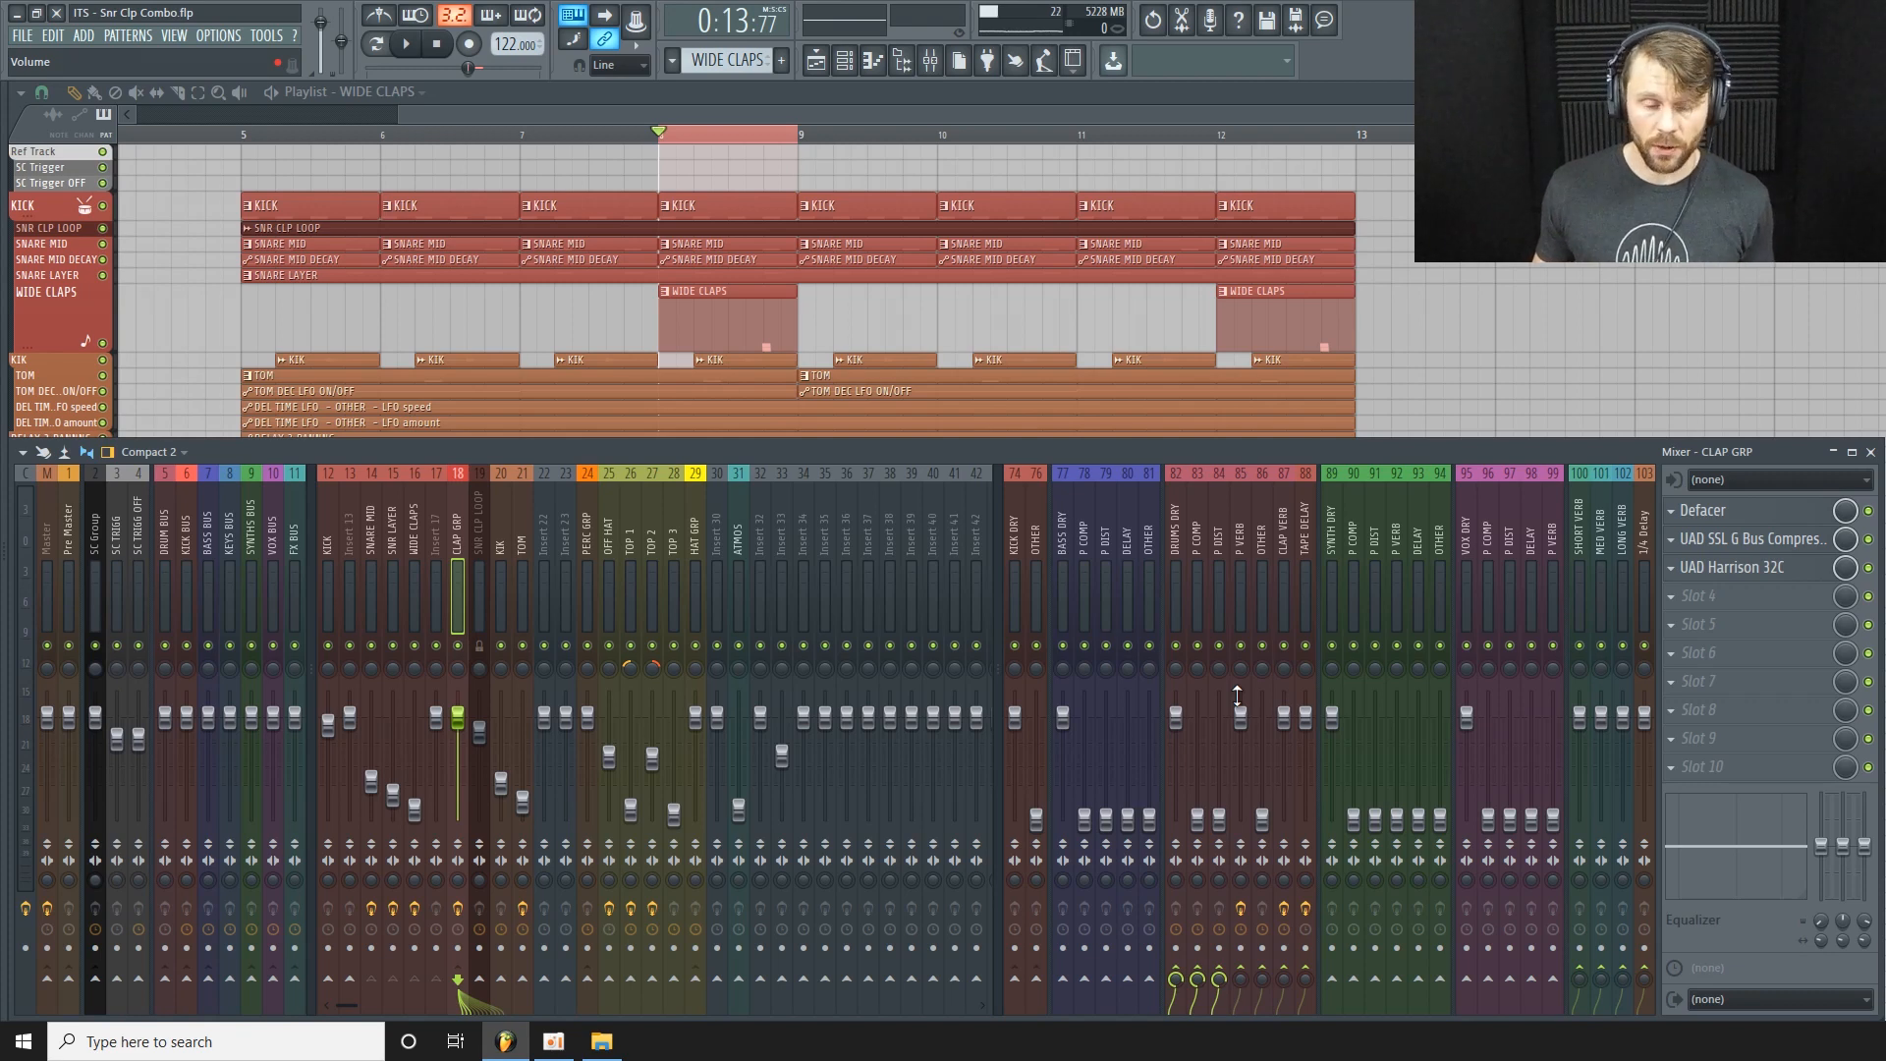
Open Clap Verb 1 on the CLAP VERB track, review its ValhallaVintageVerb settings, and return to the mixer.
click(1289, 532)
click(1780, 515)
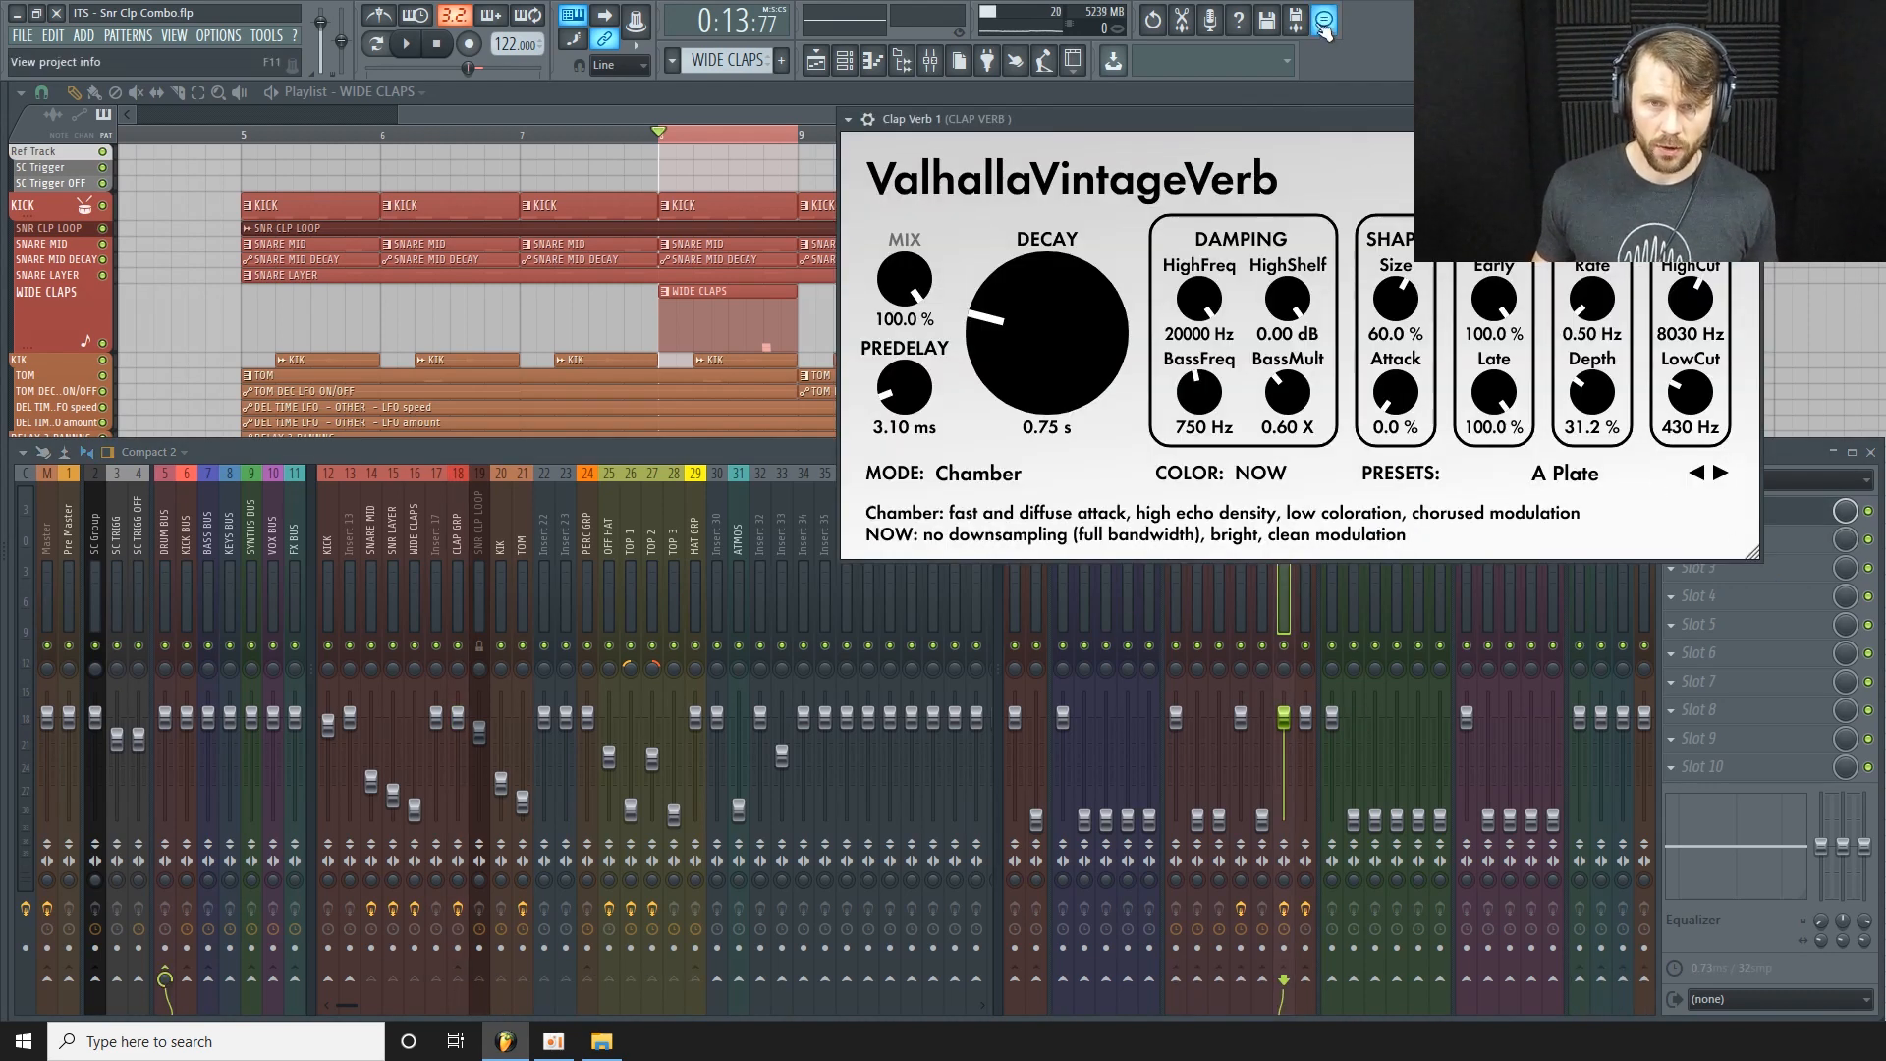
drag(1426, 130, 1069, 198)
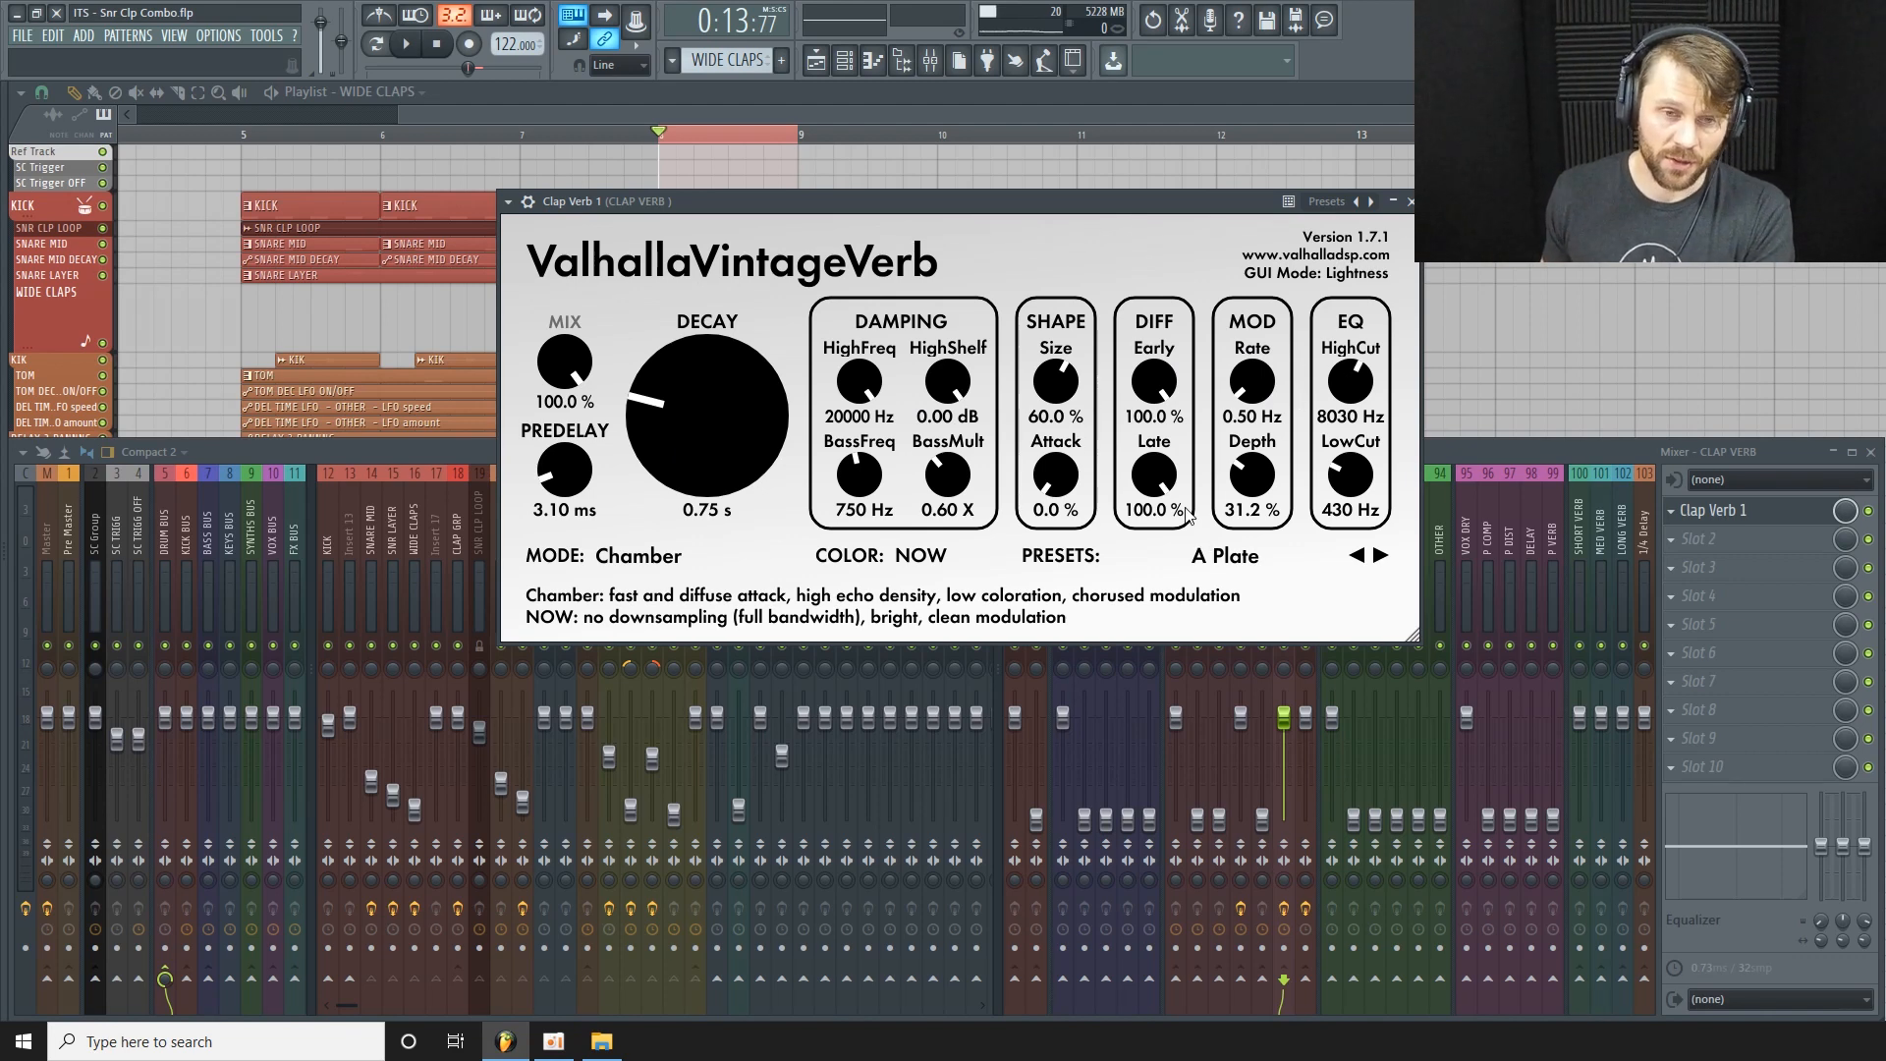
click(1506, 451)
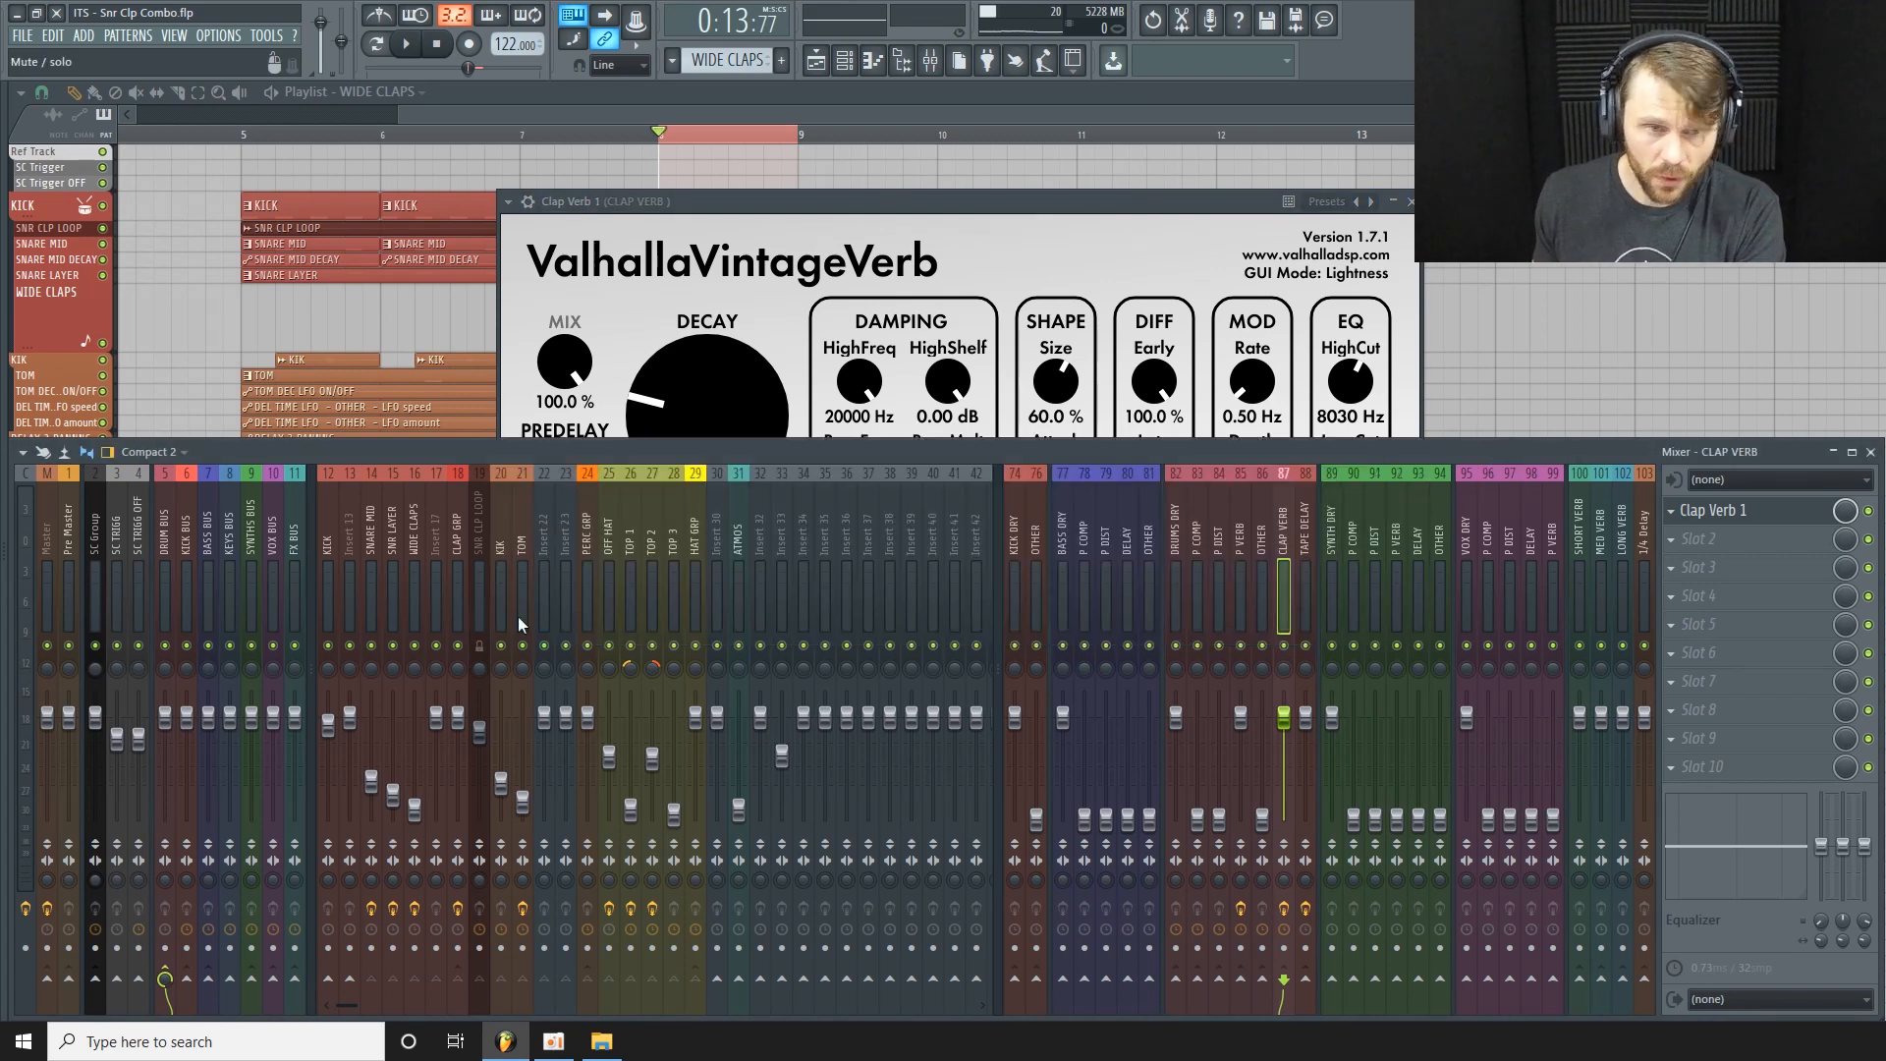
While the loop plays, set the CLAP GRP send to CLAP VERB to 23%, comparing the sound with the reverb track muted and unmuted.
click(458, 570)
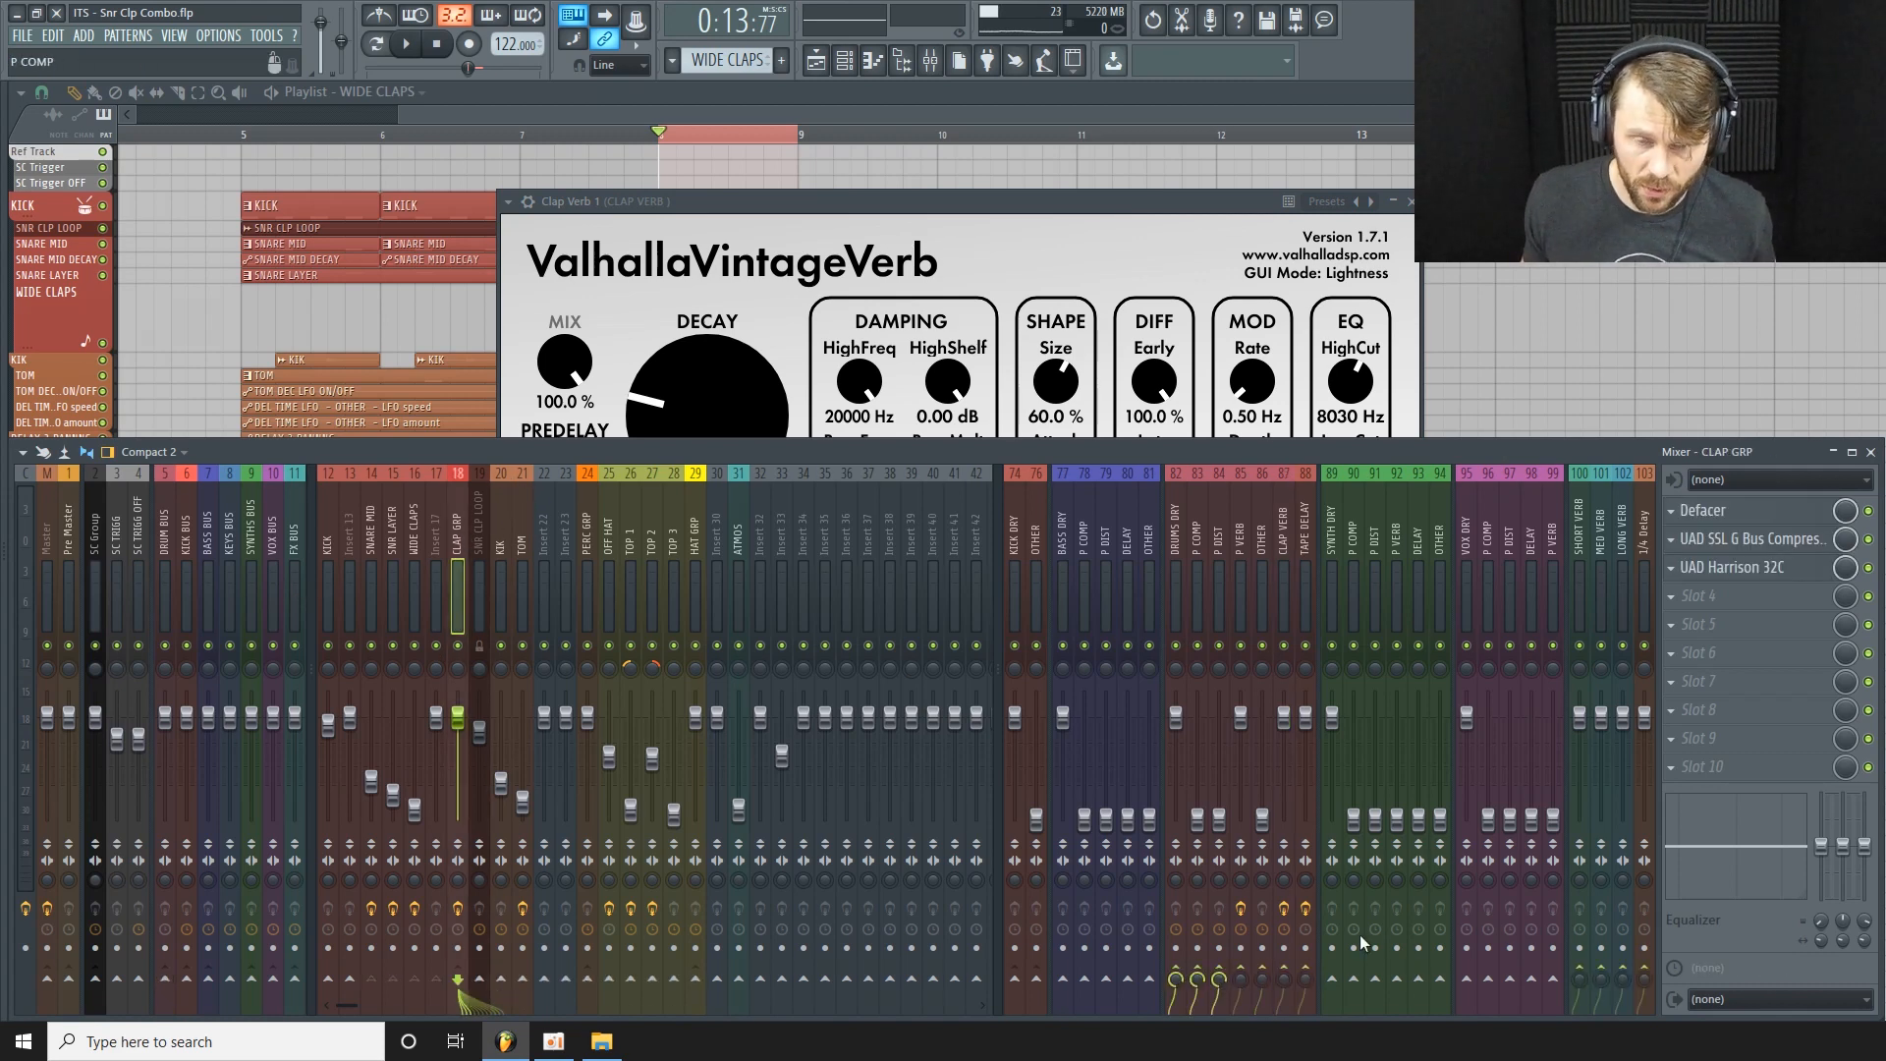
key(space)
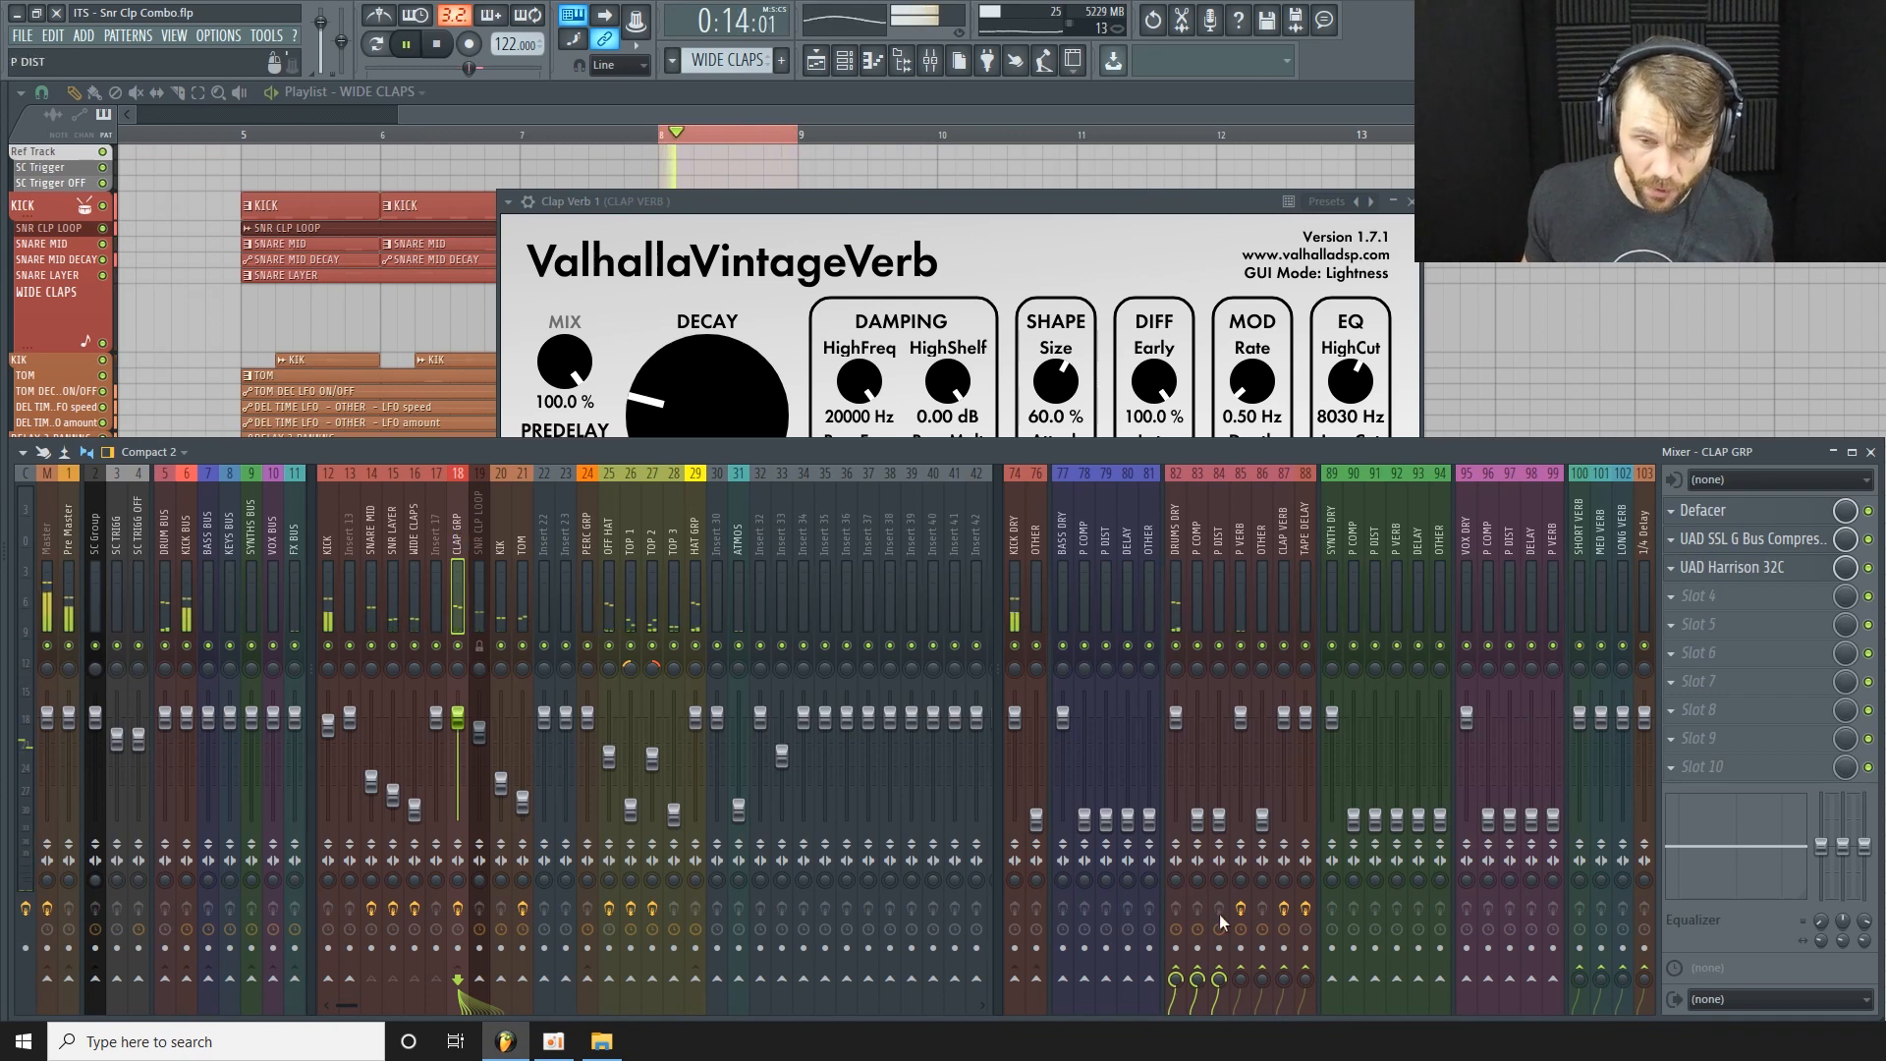
mouse_move(1283, 979)
mouse_down()
mouse_move(1284, 855)
mouse_move(1284, 947)
mouse_up()
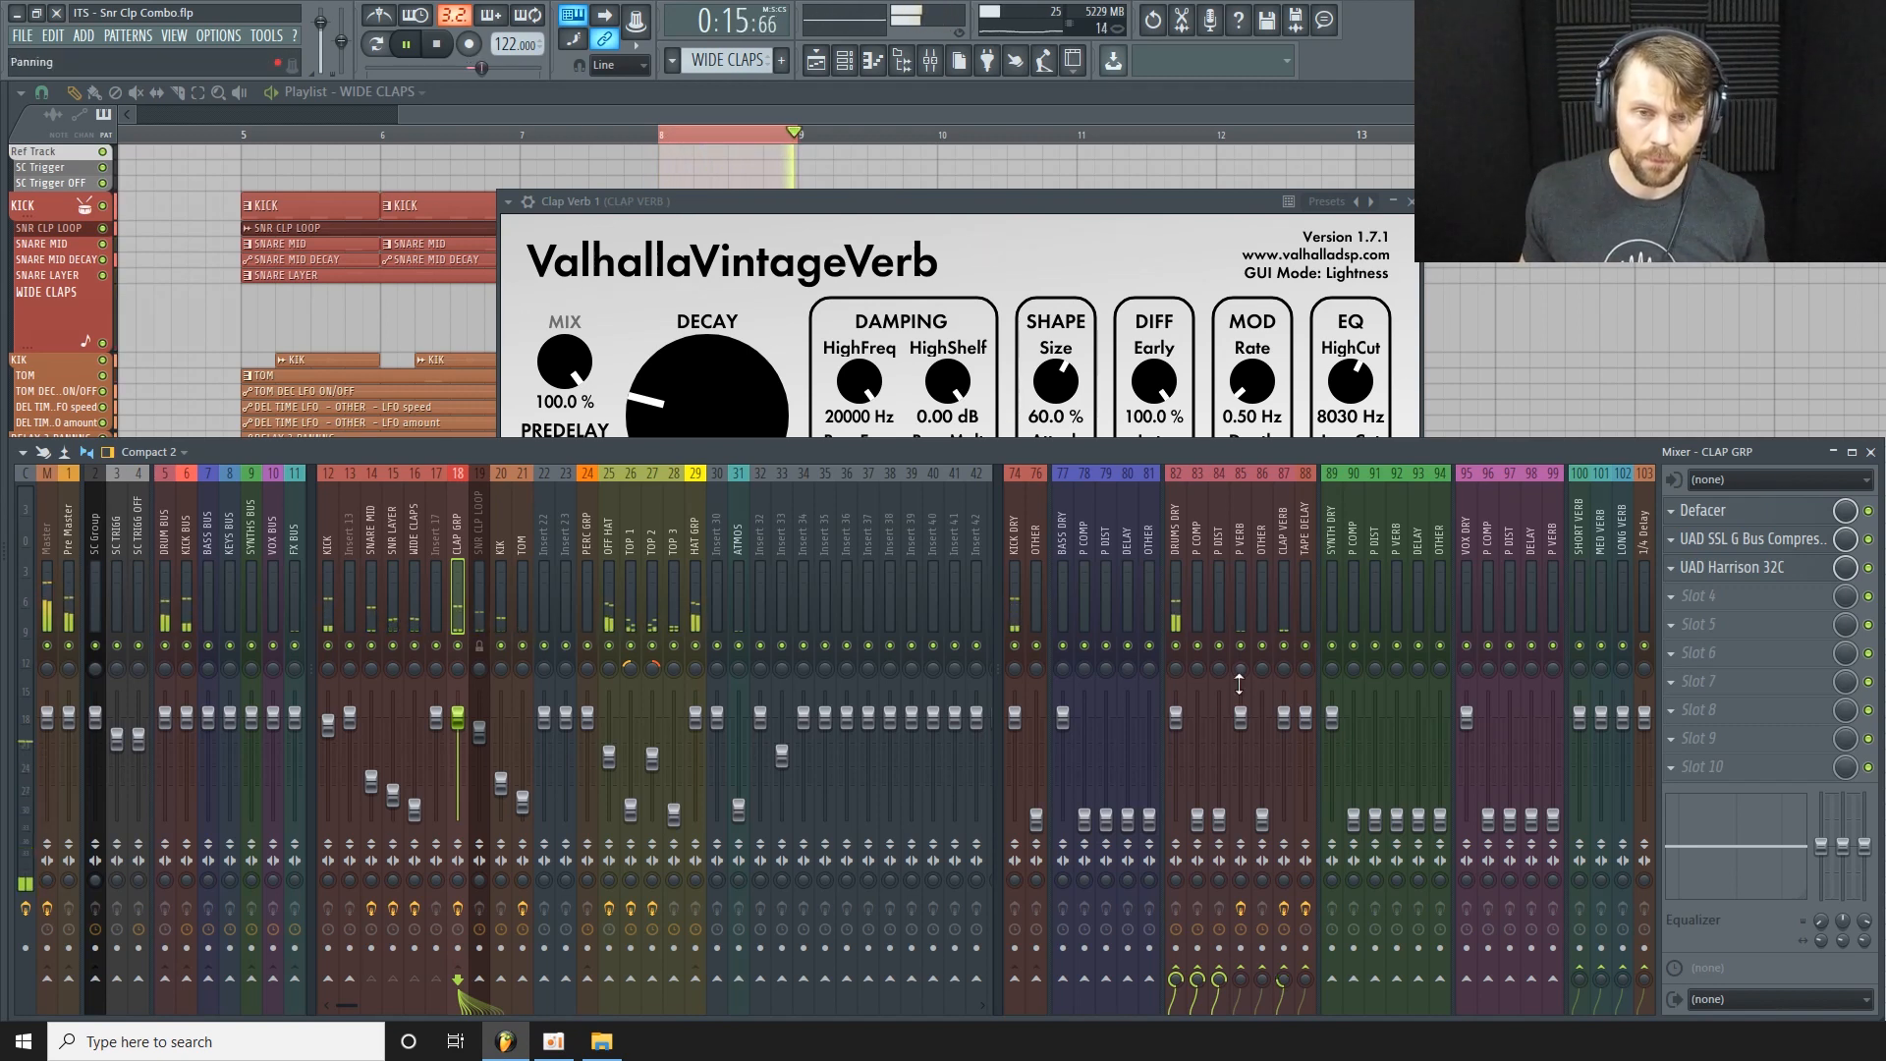
click(1285, 647)
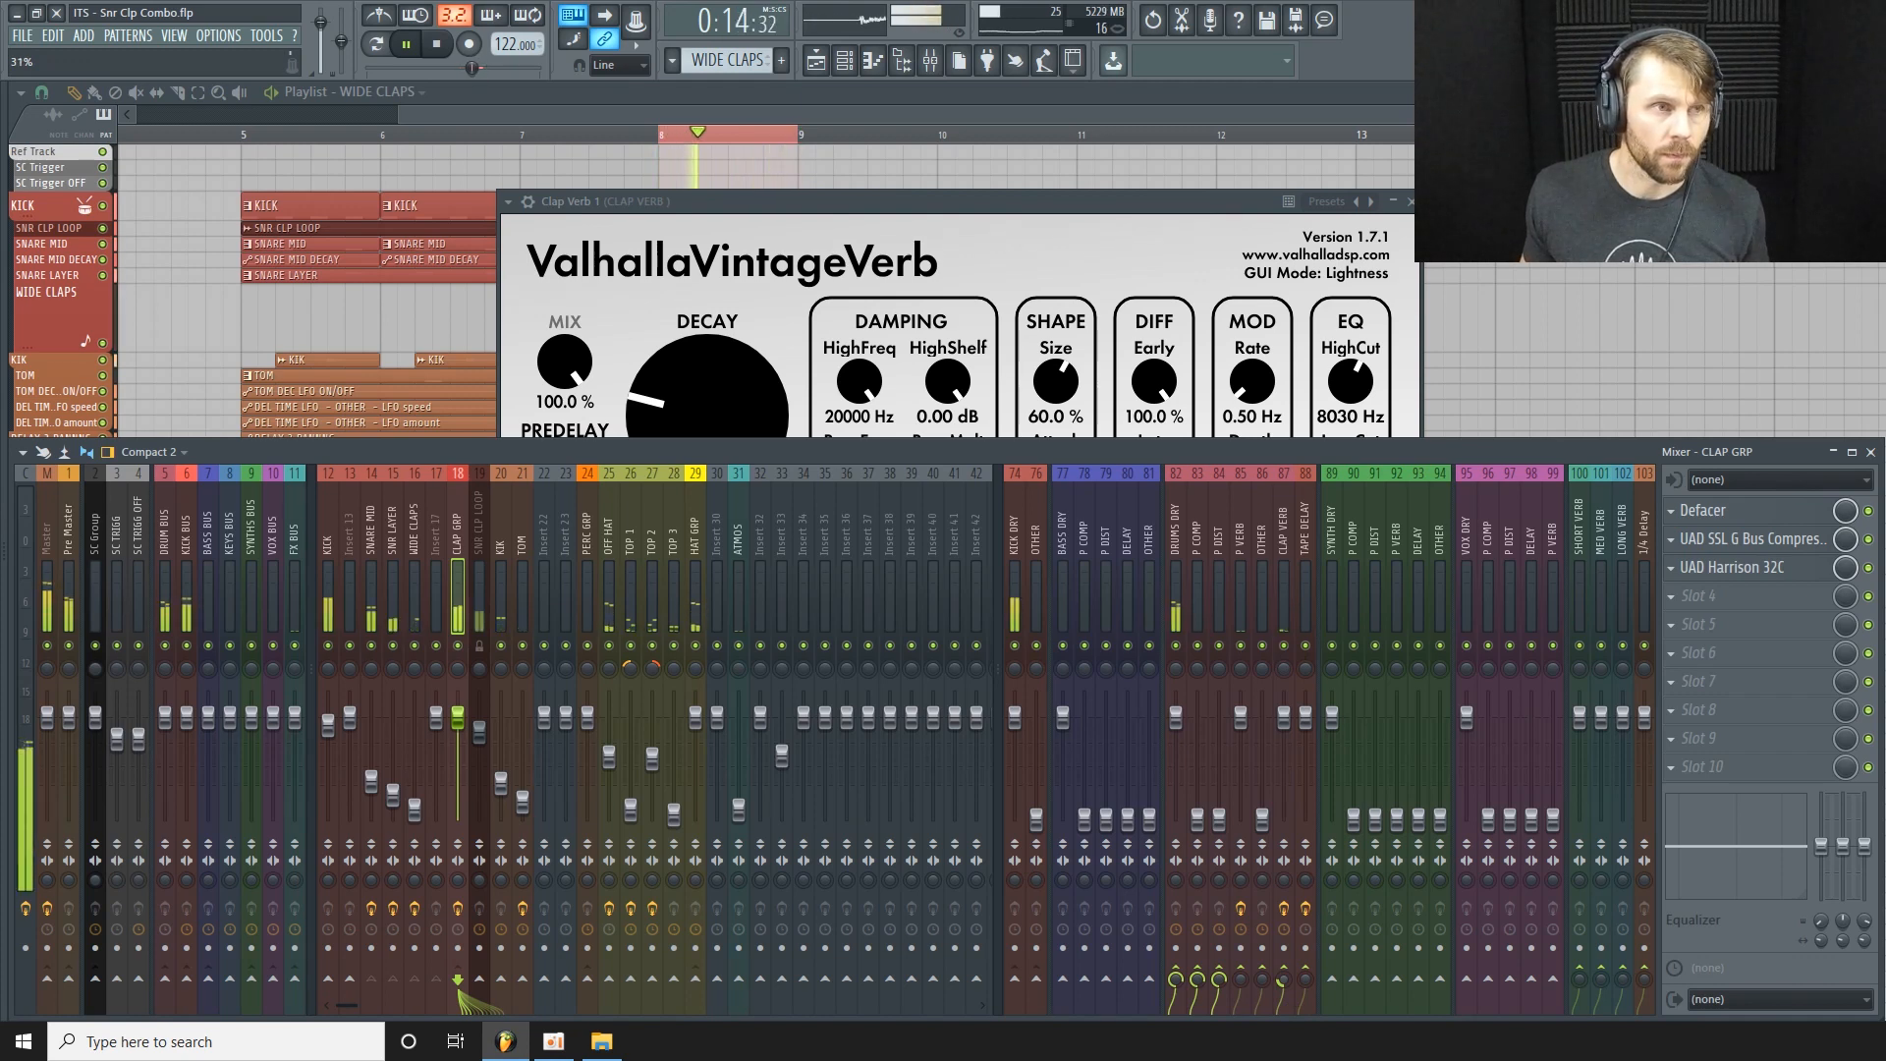
drag(1283, 979, 1284, 994)
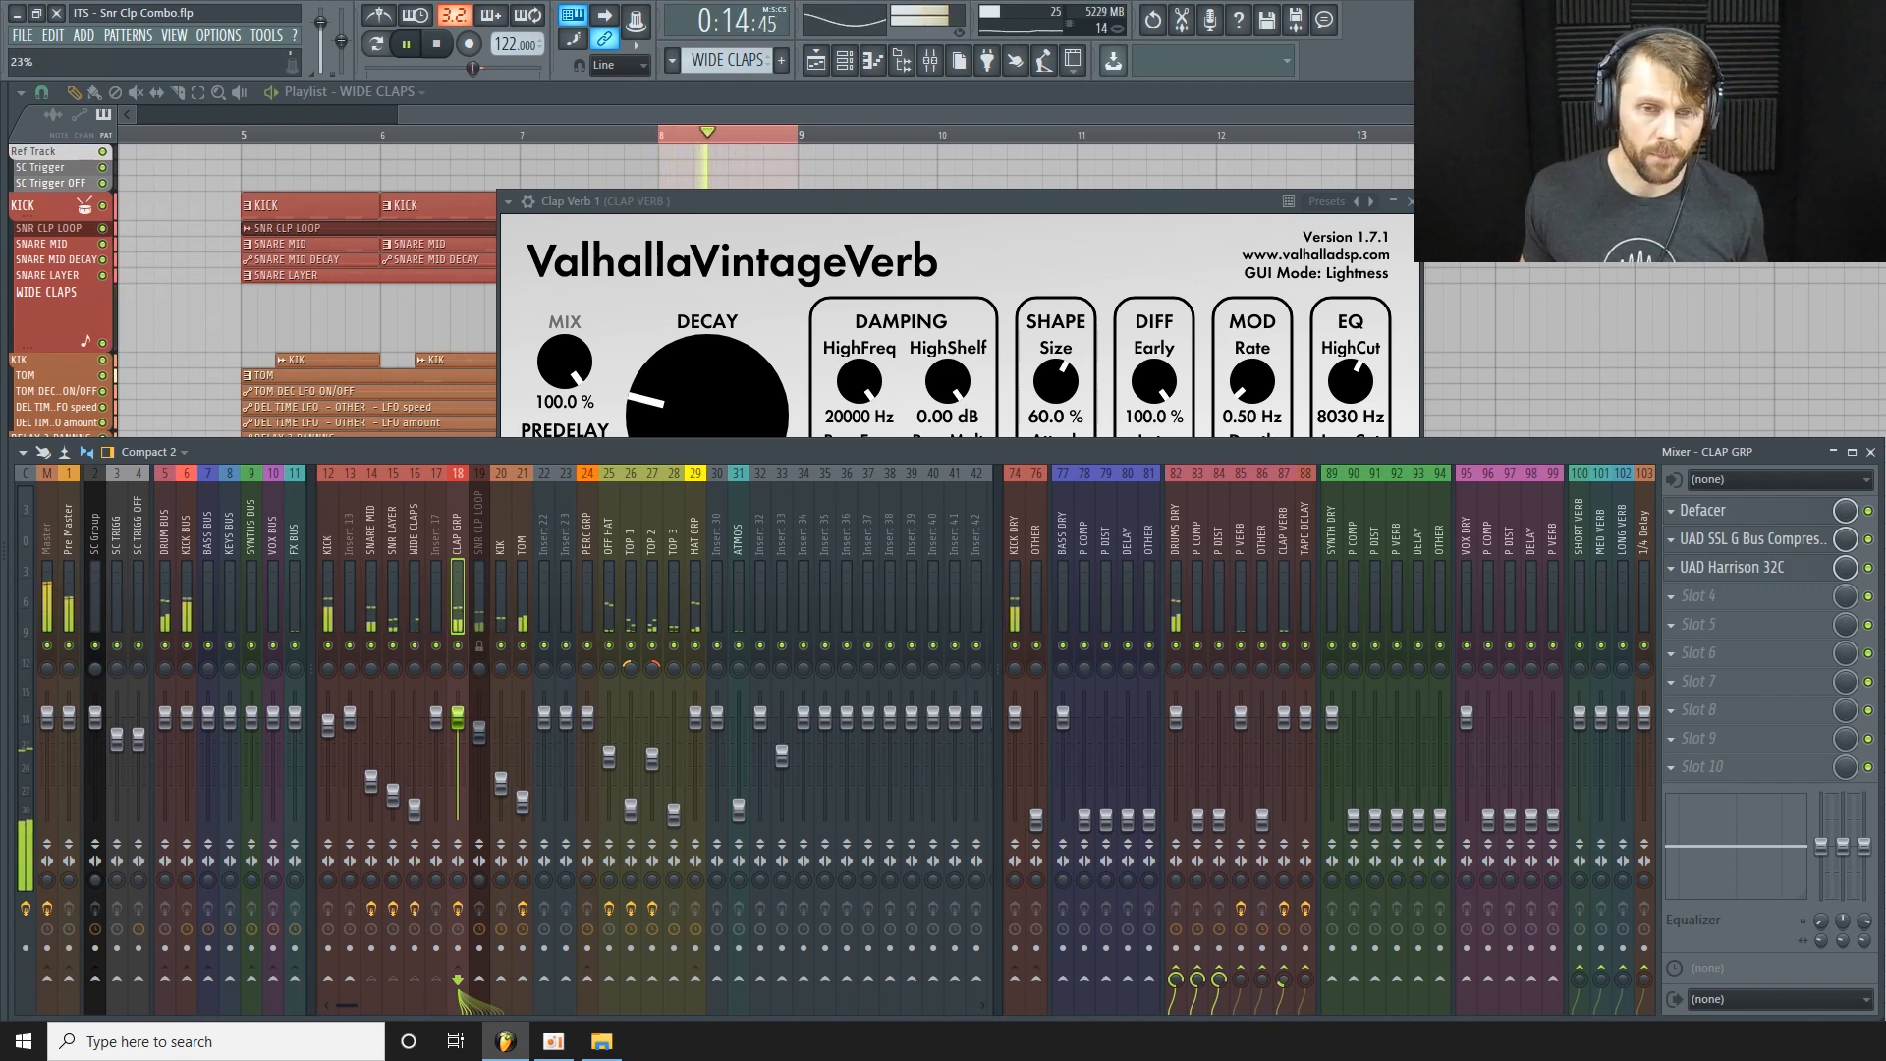
click(1284, 645)
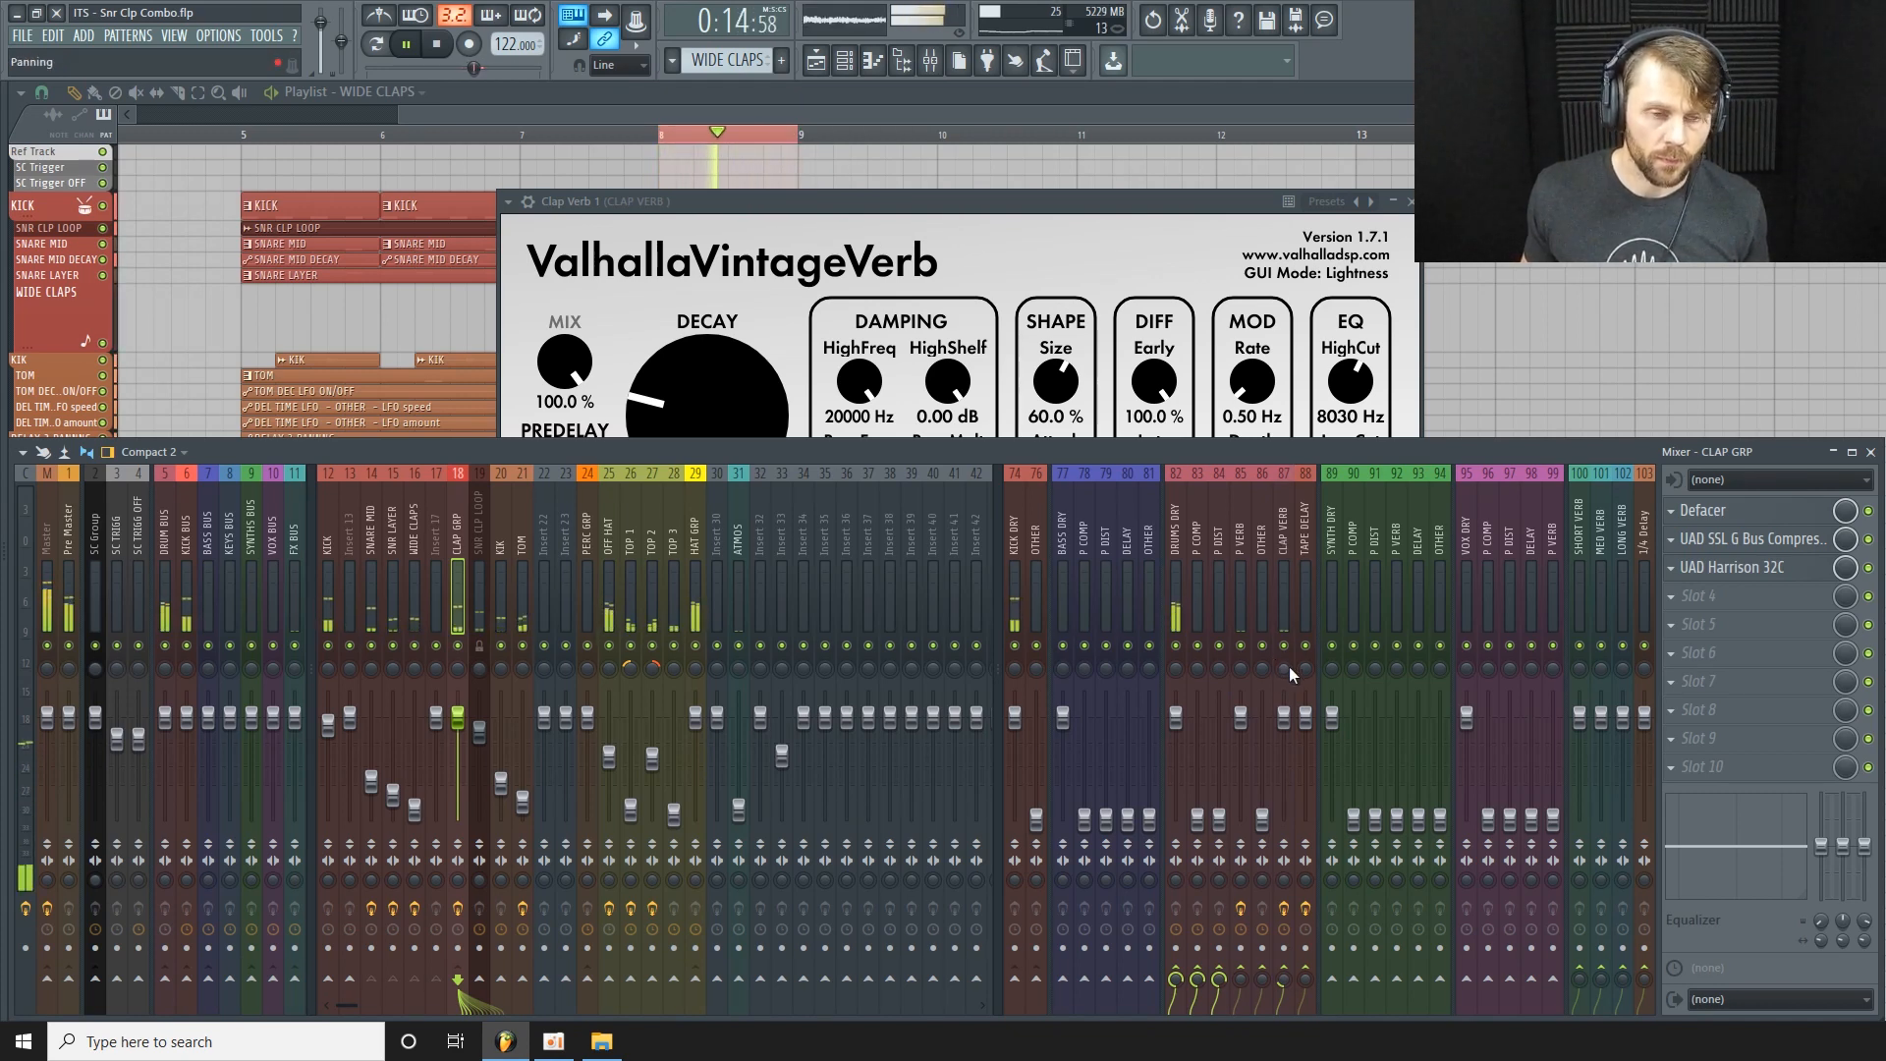
key(space)
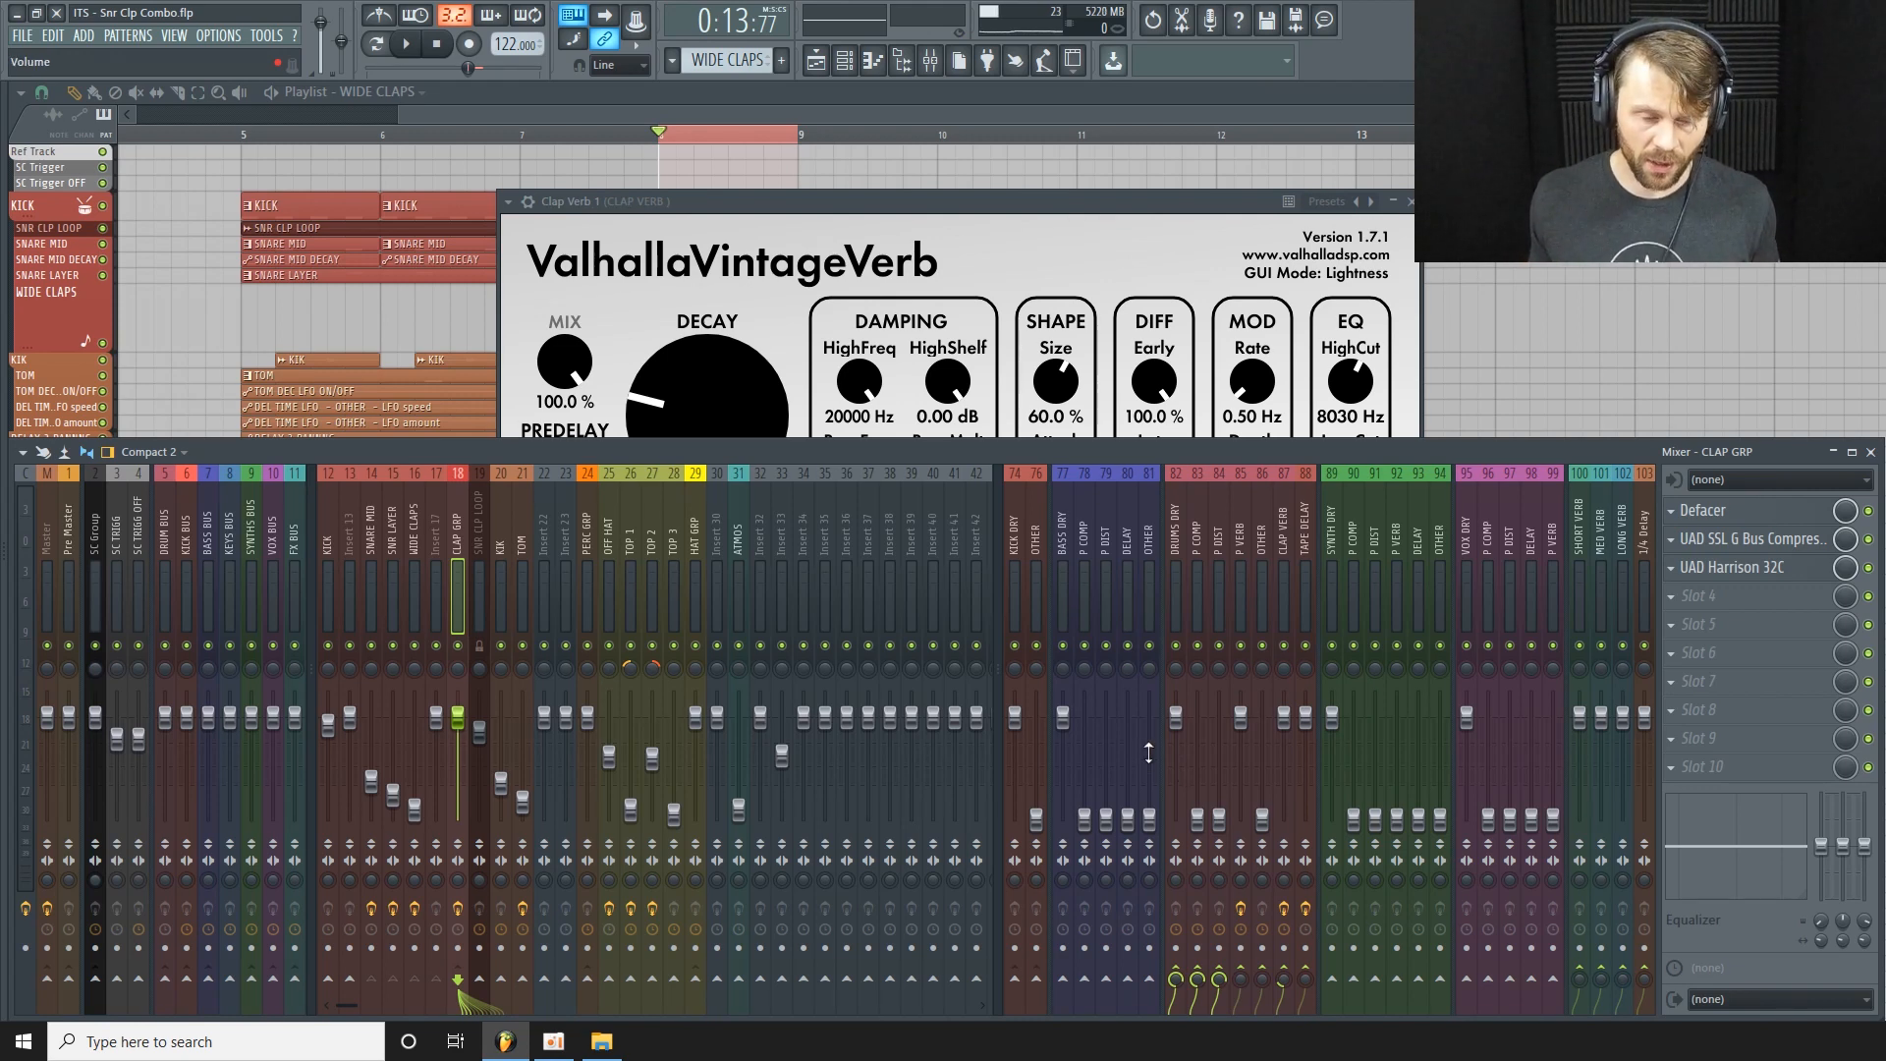
Fine-tune the CLAP GRP send to CLAP VERB to about 24%, audition the loop, stop playback and return to the playlist.
drag(1290, 982, 1289, 972)
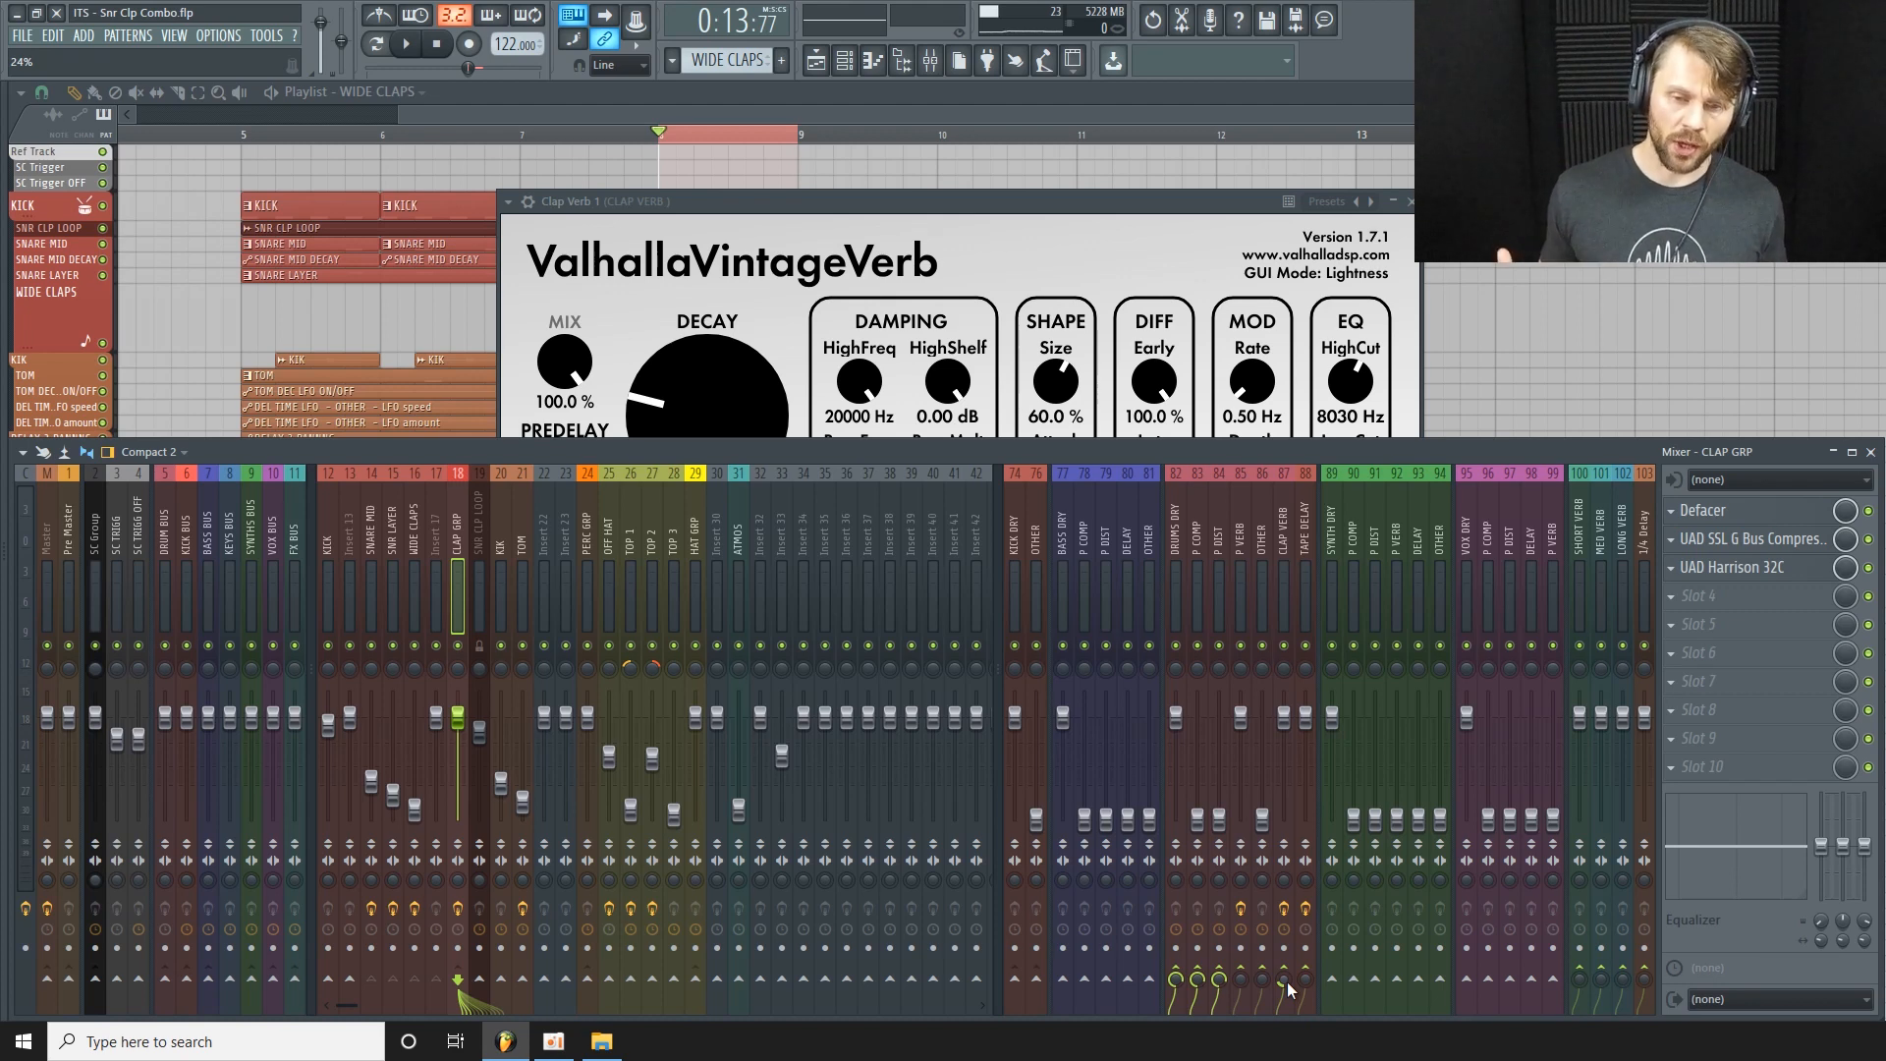
drag(1286, 981, 1286, 973)
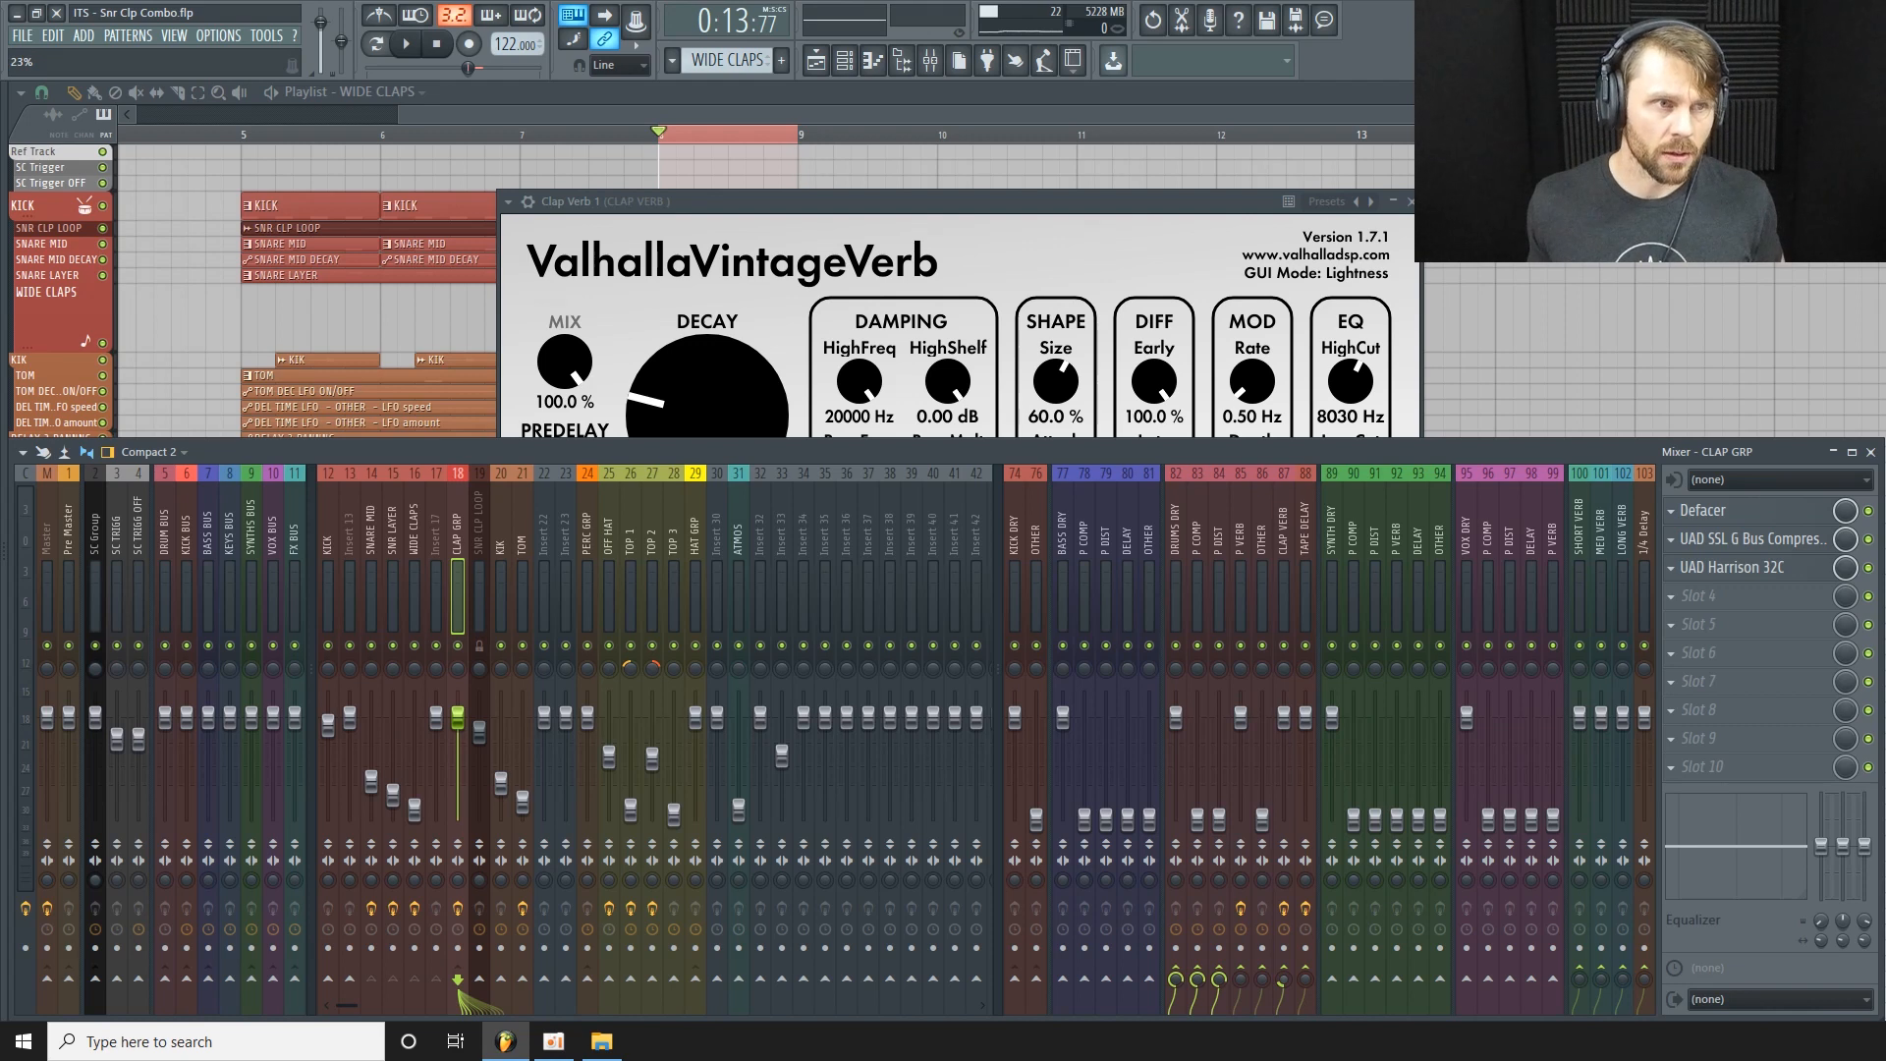
key(space)
drag(1284, 979, 1284, 971)
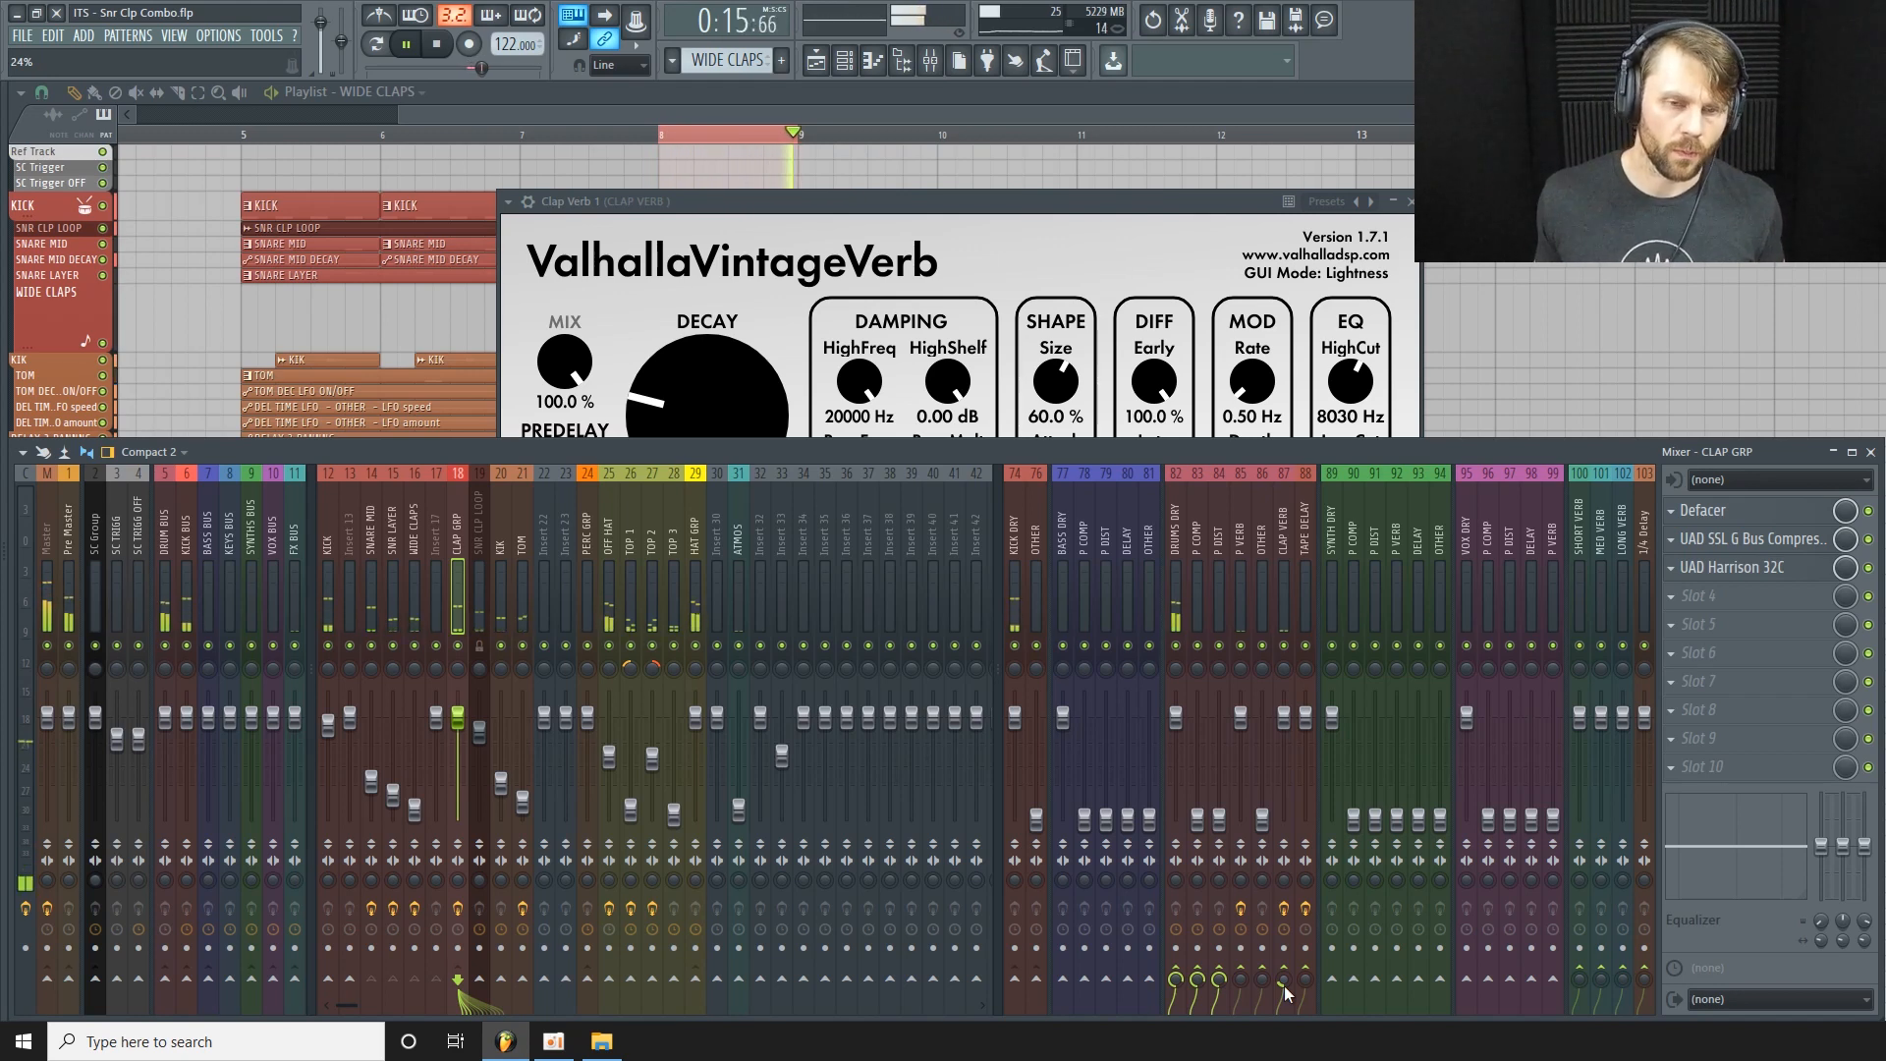
key(space)
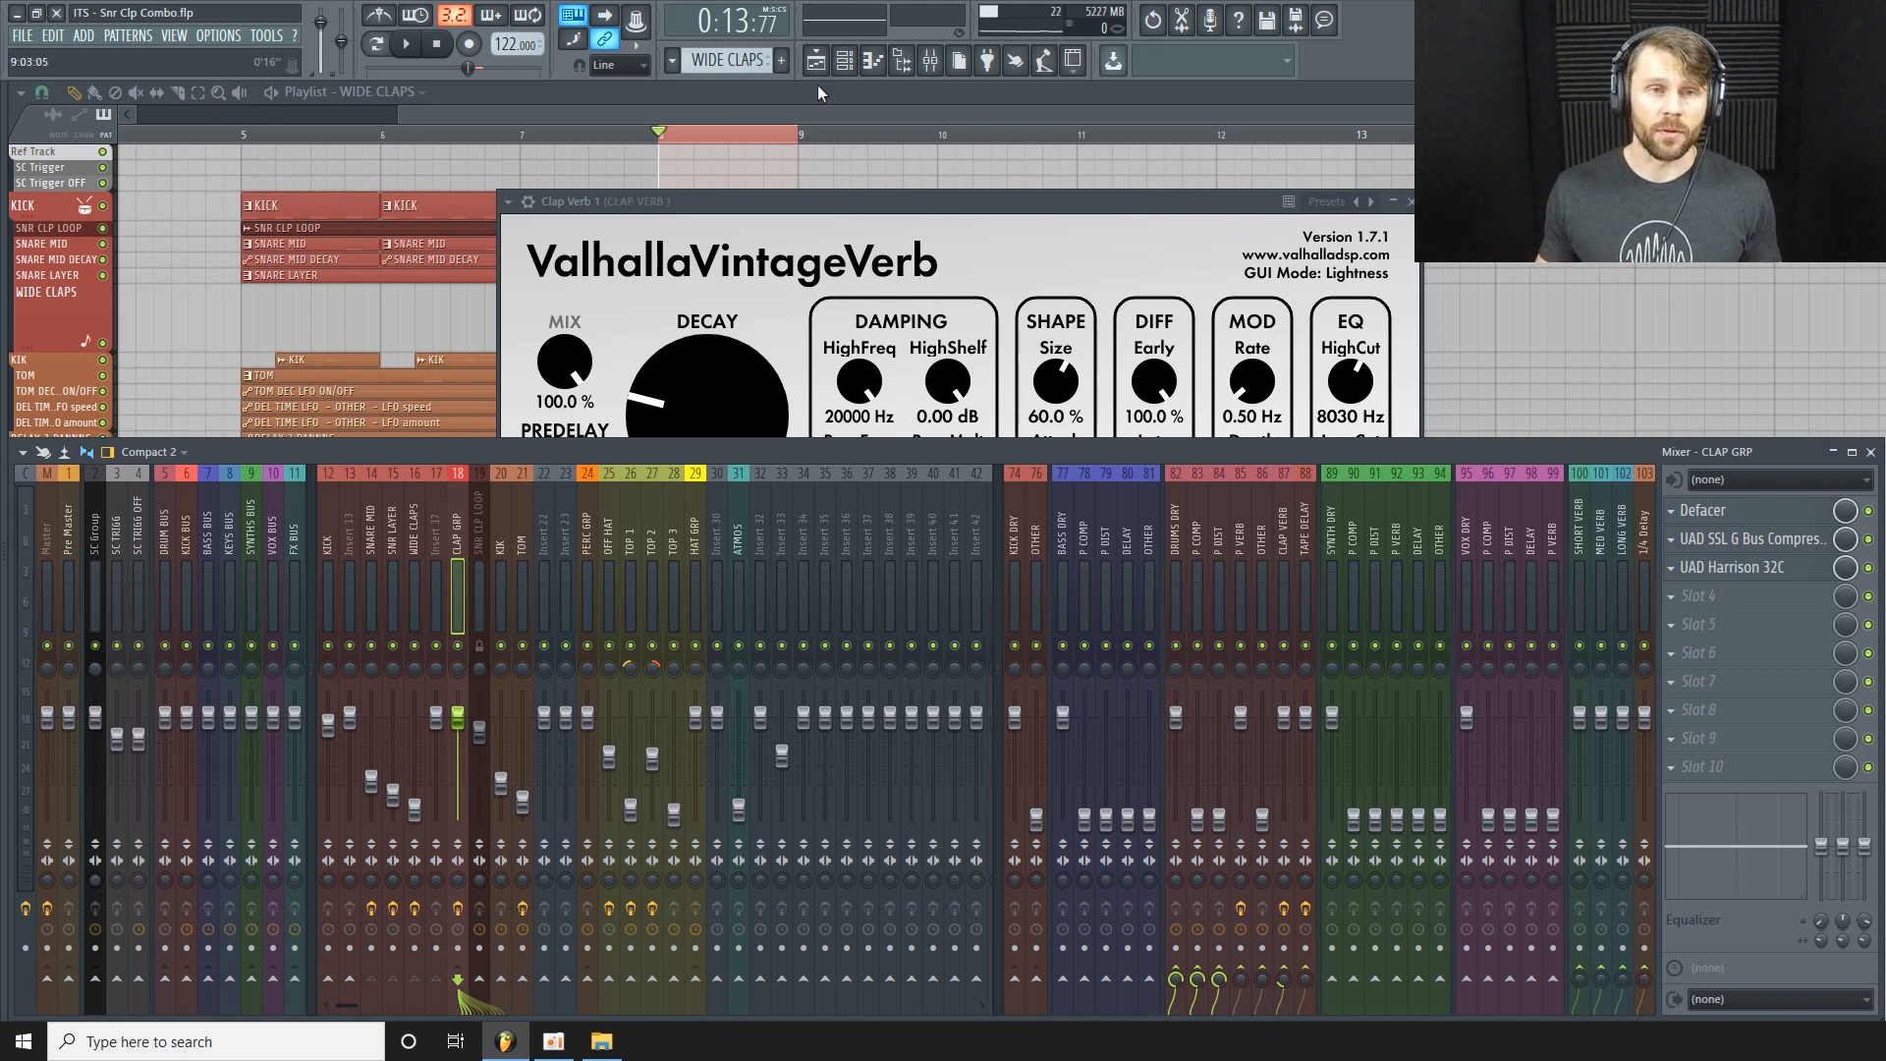
click(905, 130)
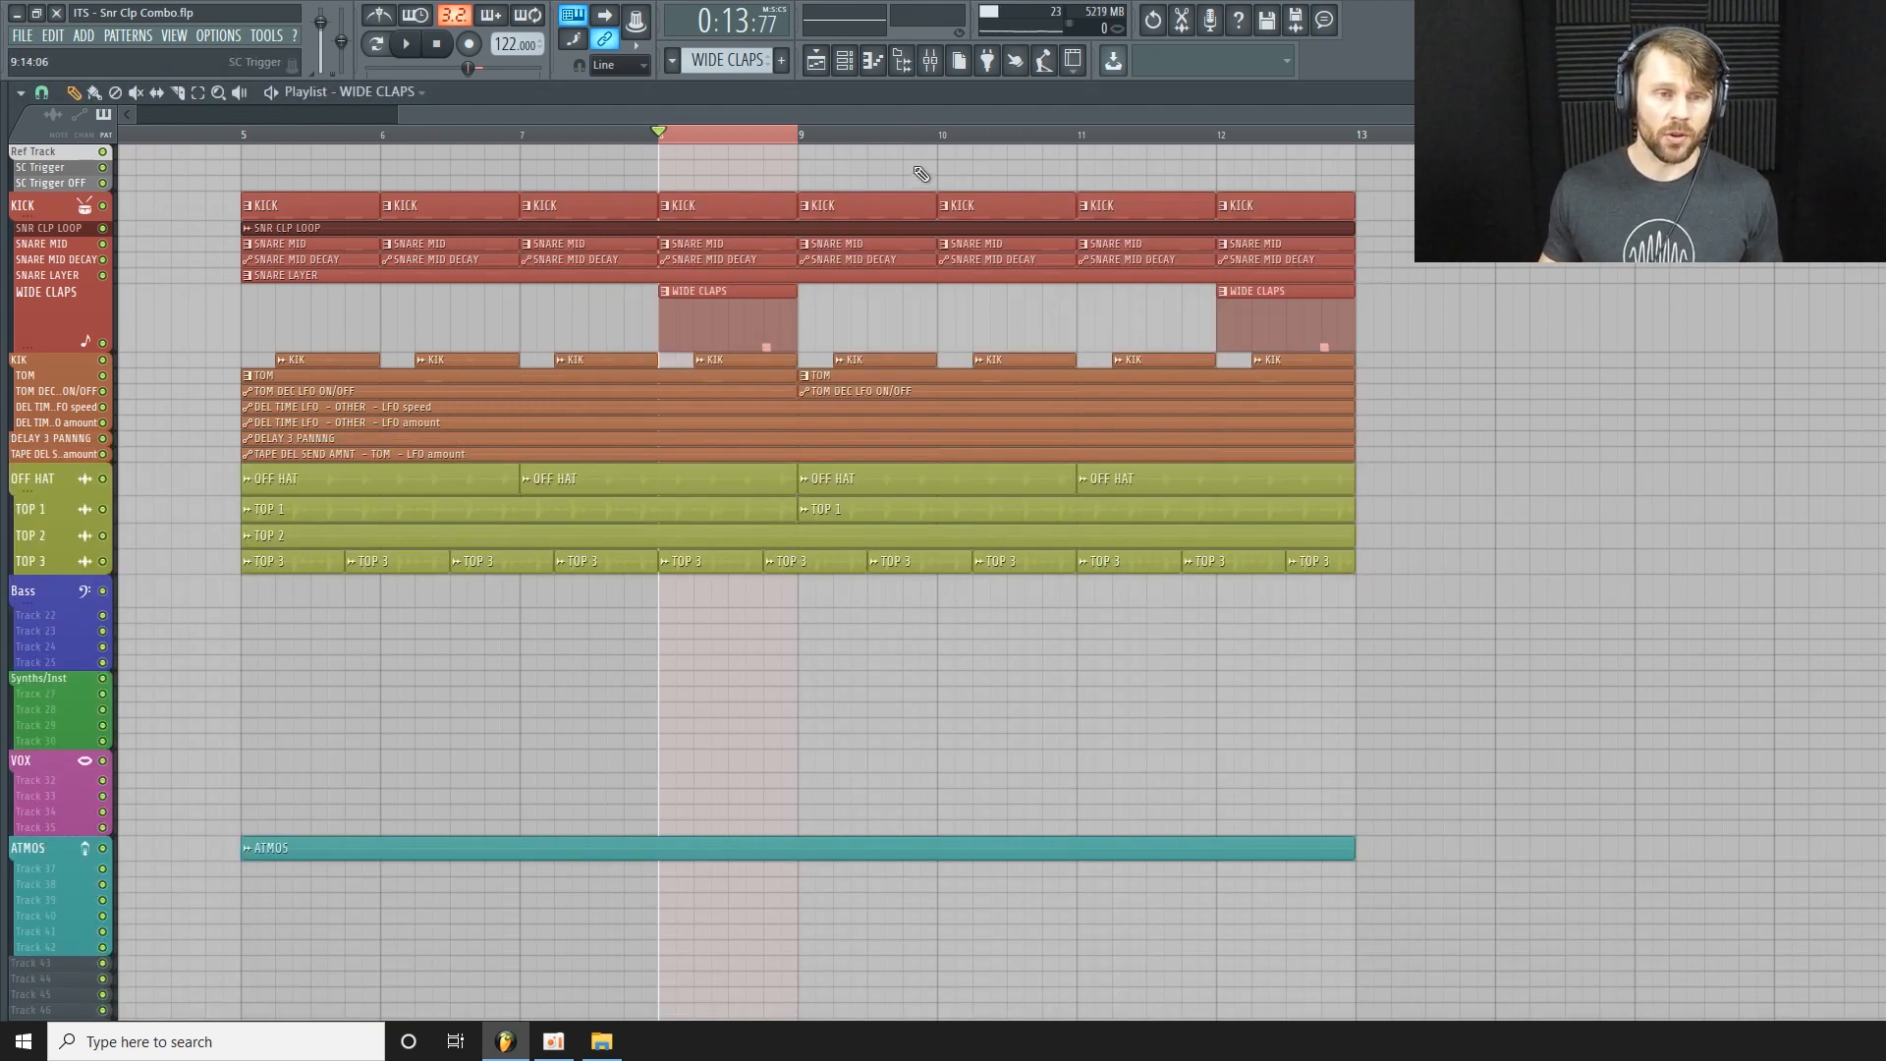